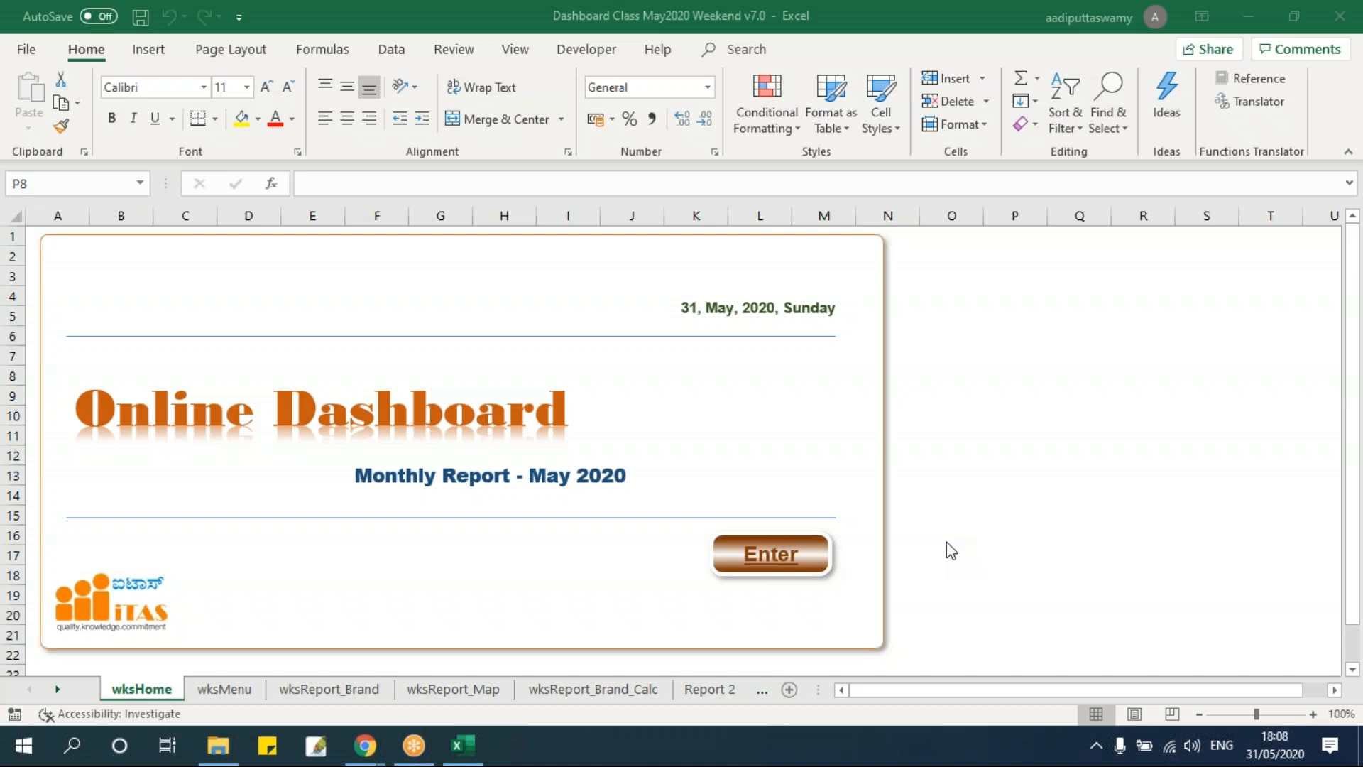
# Open the Raw Data folder inside Session 7 and browse the state and brand files it contains.
pyautogui.moveTo(225, 748)
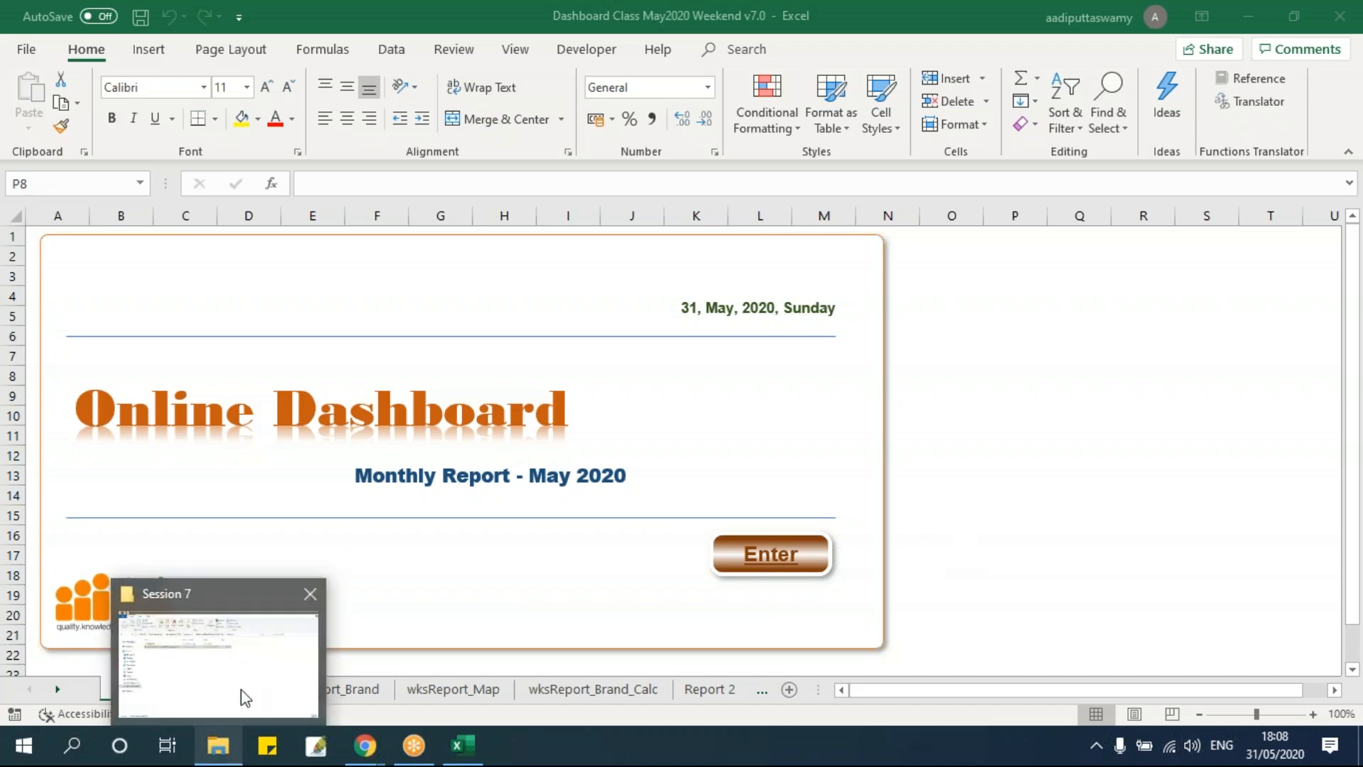
pyautogui.click(244, 698)
pyautogui.click(277, 226)
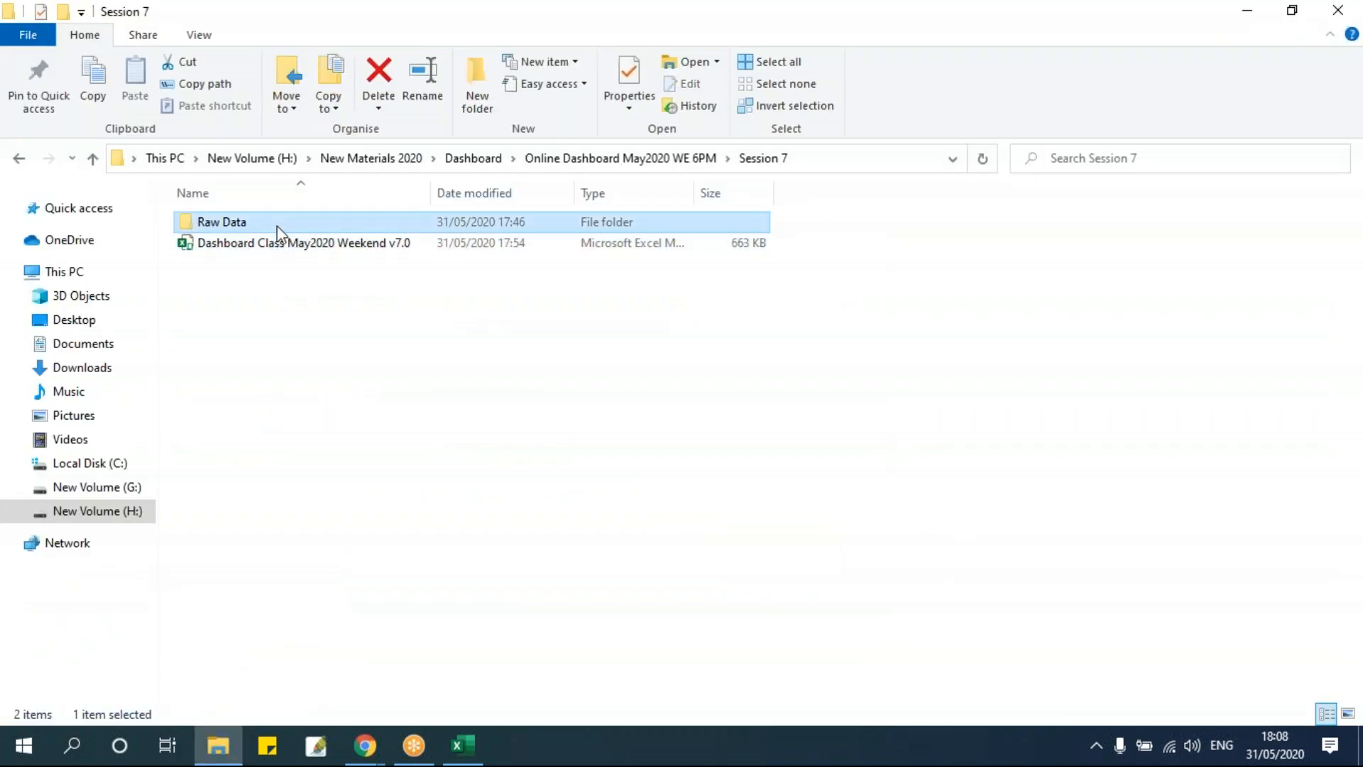
pyautogui.doubleClick(277, 226)
pyautogui.scroll(-18, 298, 497)
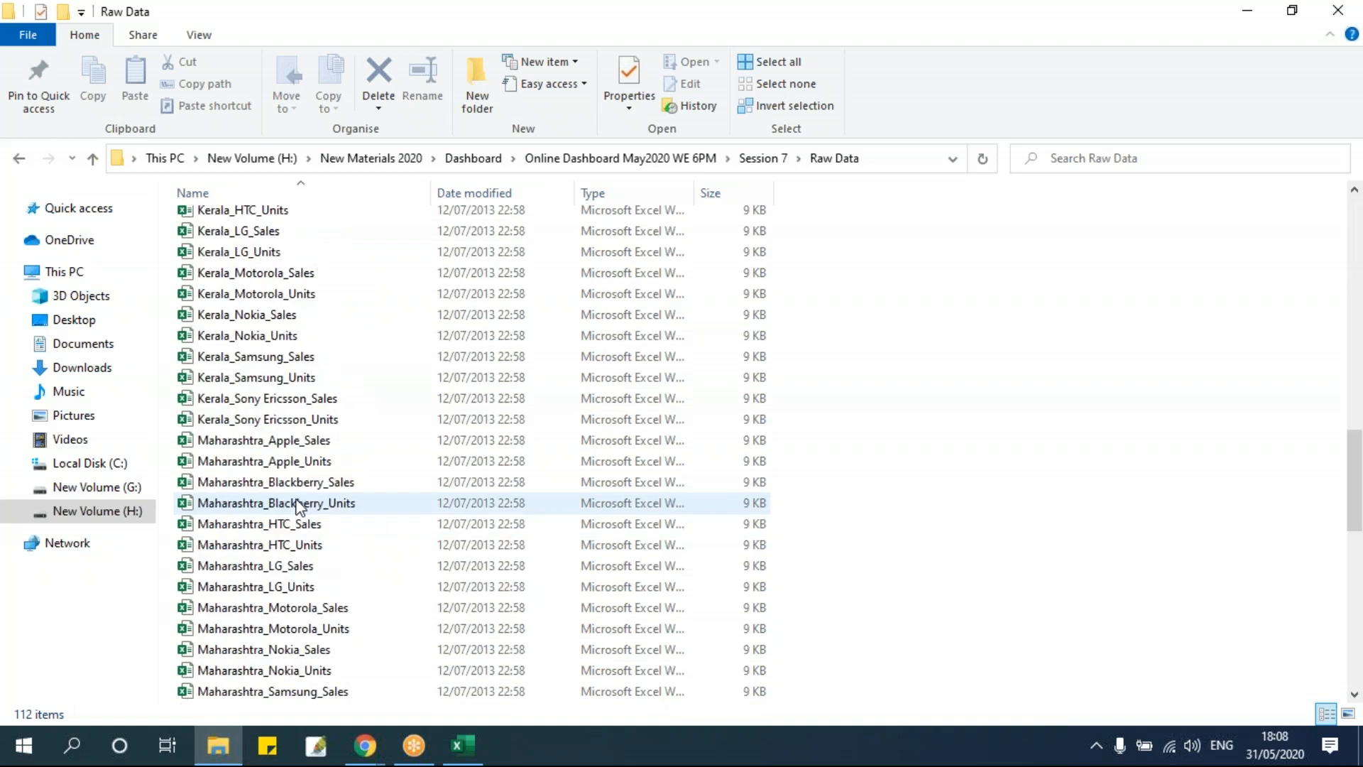
pyautogui.scroll(-10, 297, 504)
pyautogui.scroll(19, 297, 506)
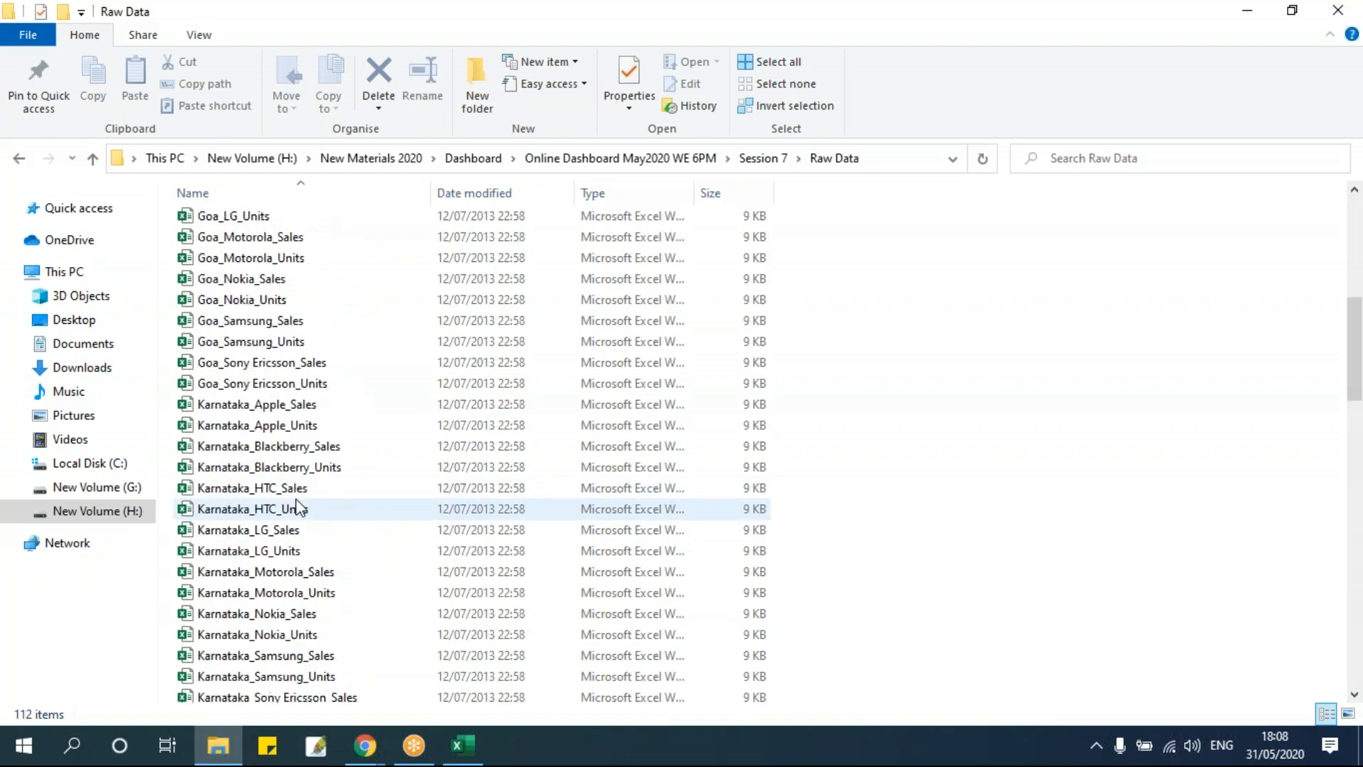
pyautogui.scroll(5, 298, 507)
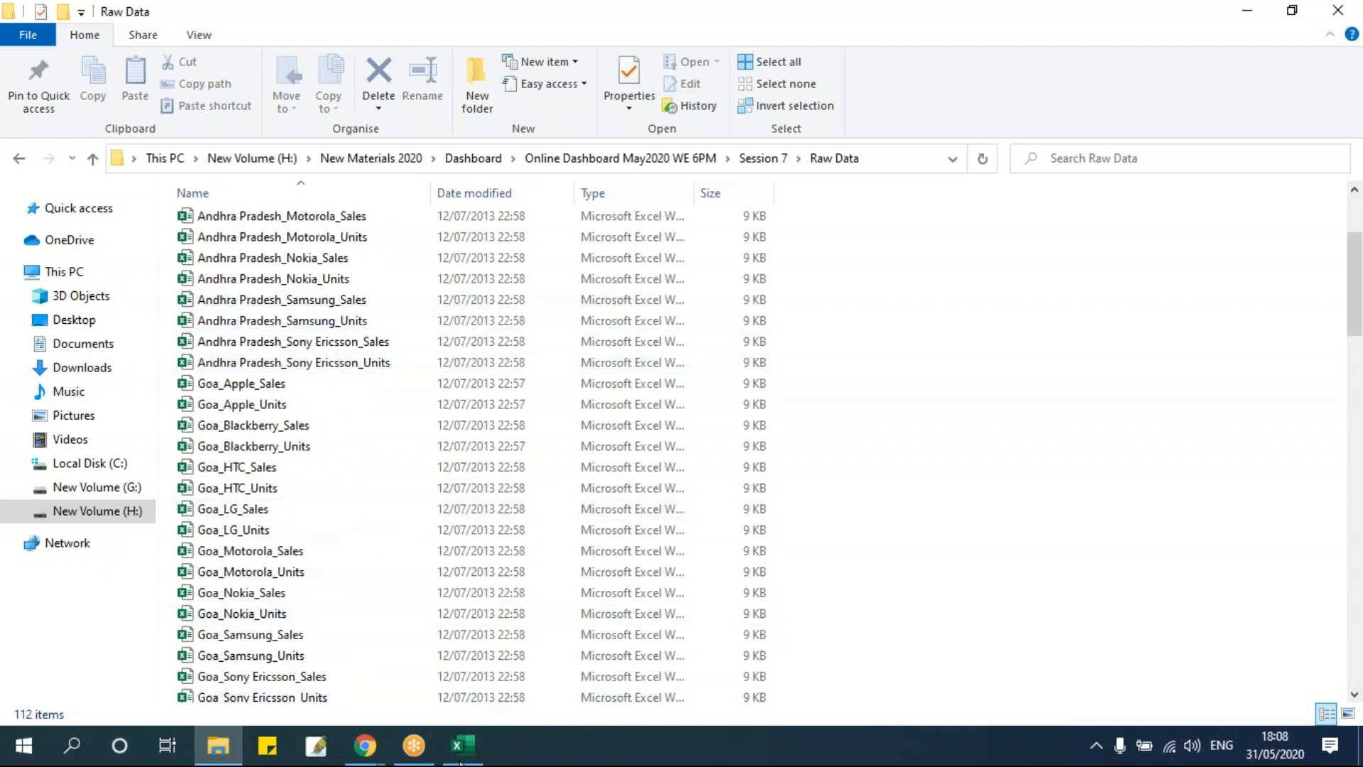
# Clear all existing data rows below the headers on the wksData sheet of the dashboard workbook.
pyautogui.click(463, 745)
pyautogui.click(706, 690)
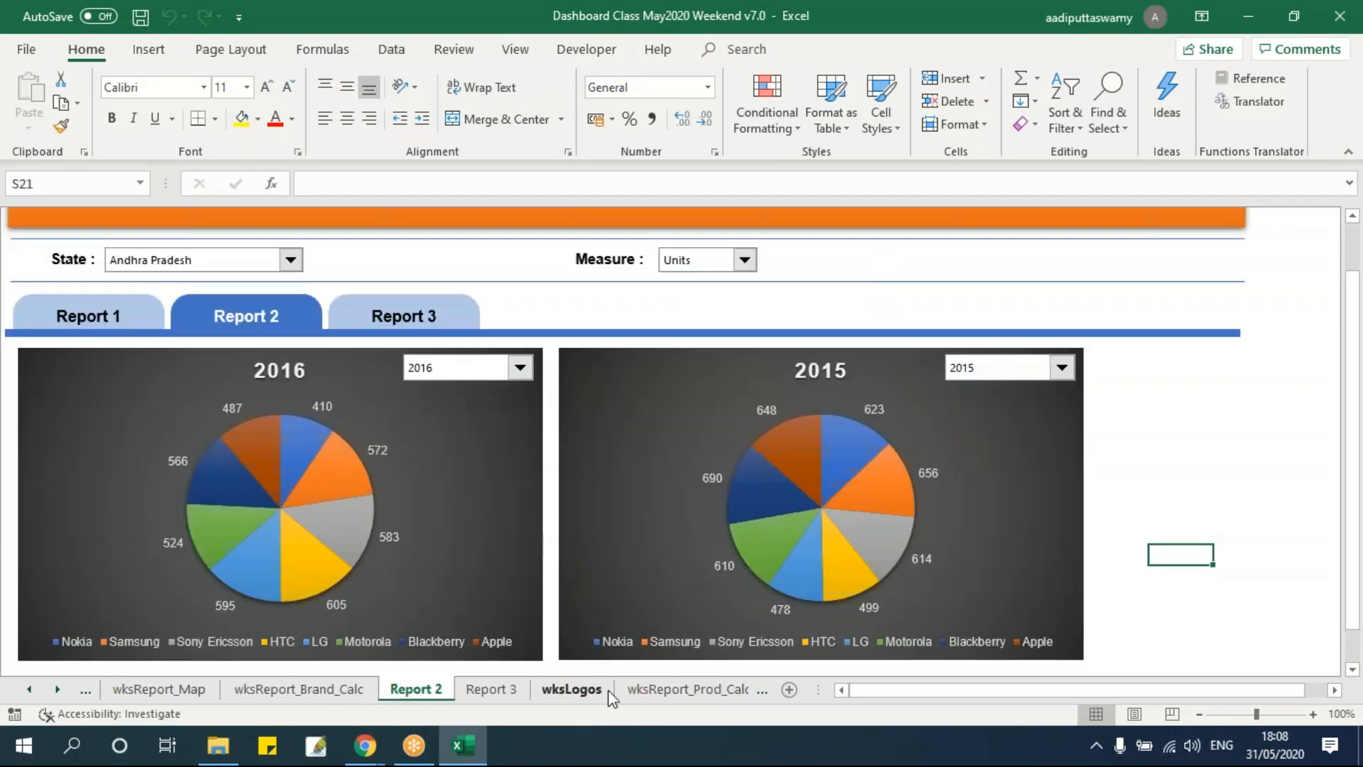
pyautogui.click(702, 690)
pyautogui.click(683, 690)
pyautogui.click(460, 497)
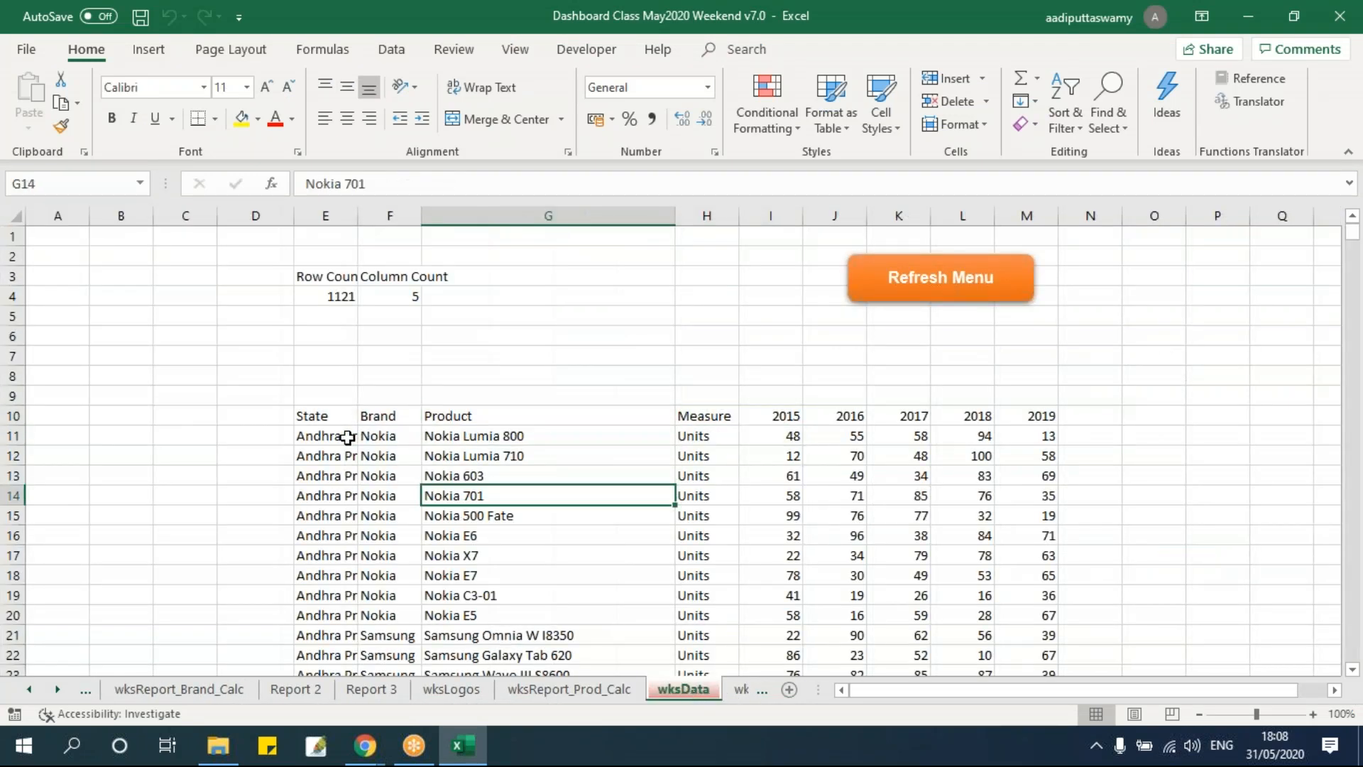
pyautogui.click(348, 435)
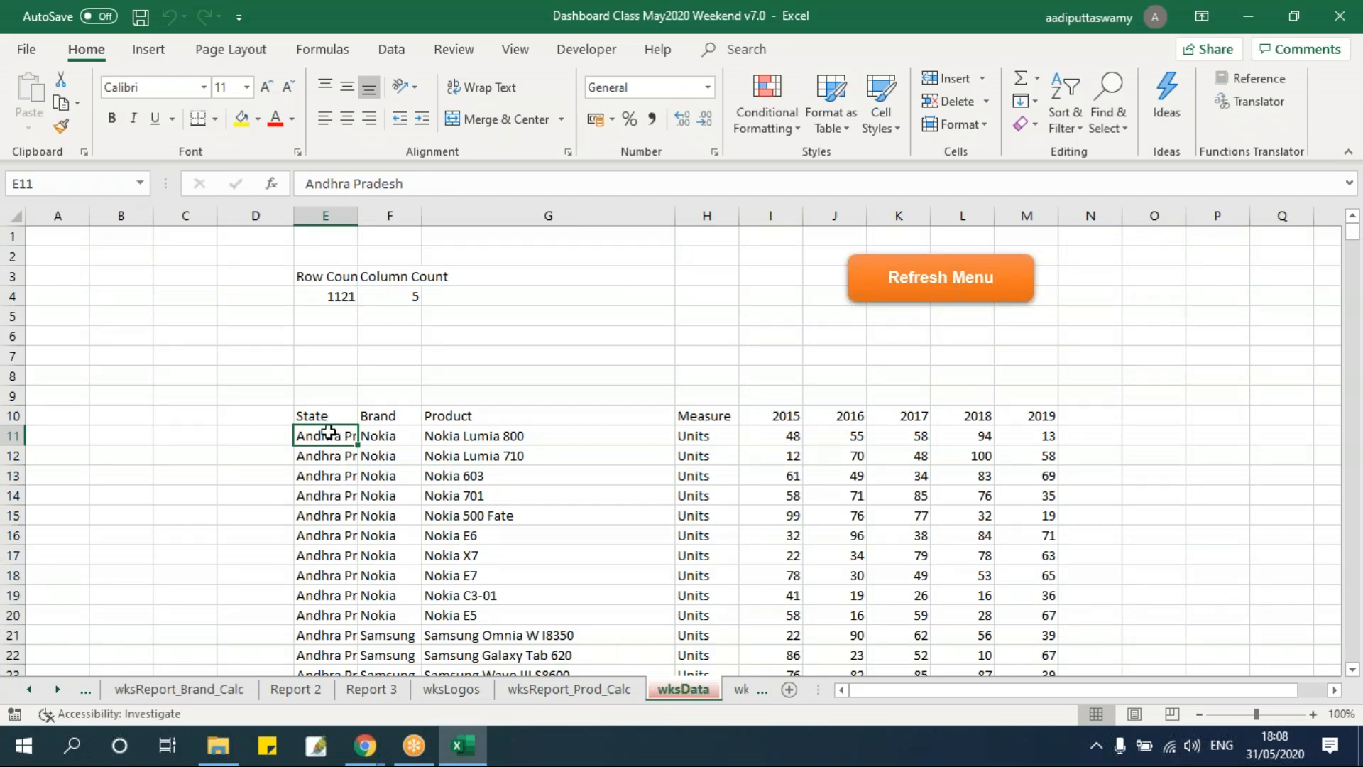
pyautogui.moveTo(328, 432); pyautogui.dragTo(952, 615)
pyautogui.click(474, 538)
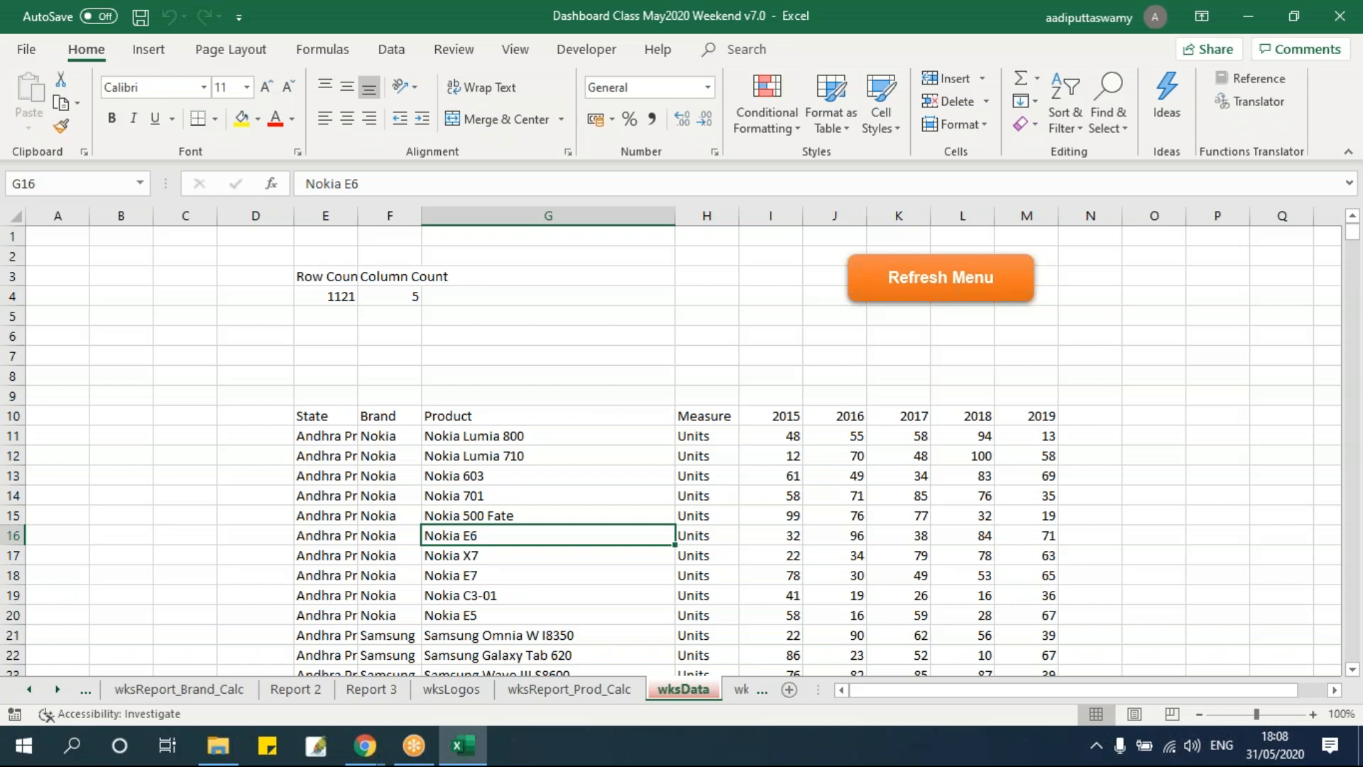
pyautogui.click(334, 436)
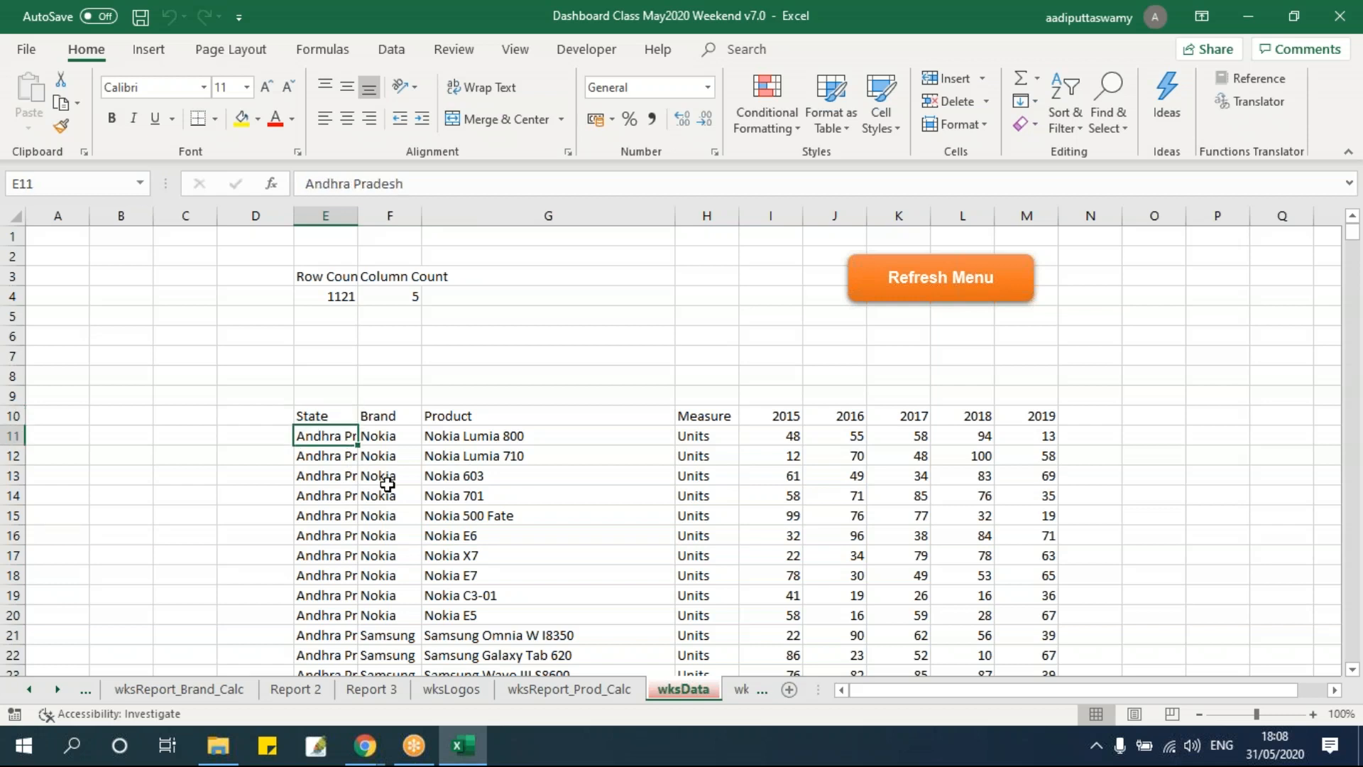
pyautogui.hotkey('ctrl', 'shift', 'Right')
pyautogui.hotkey('ctrl', 'shift', 'Down')
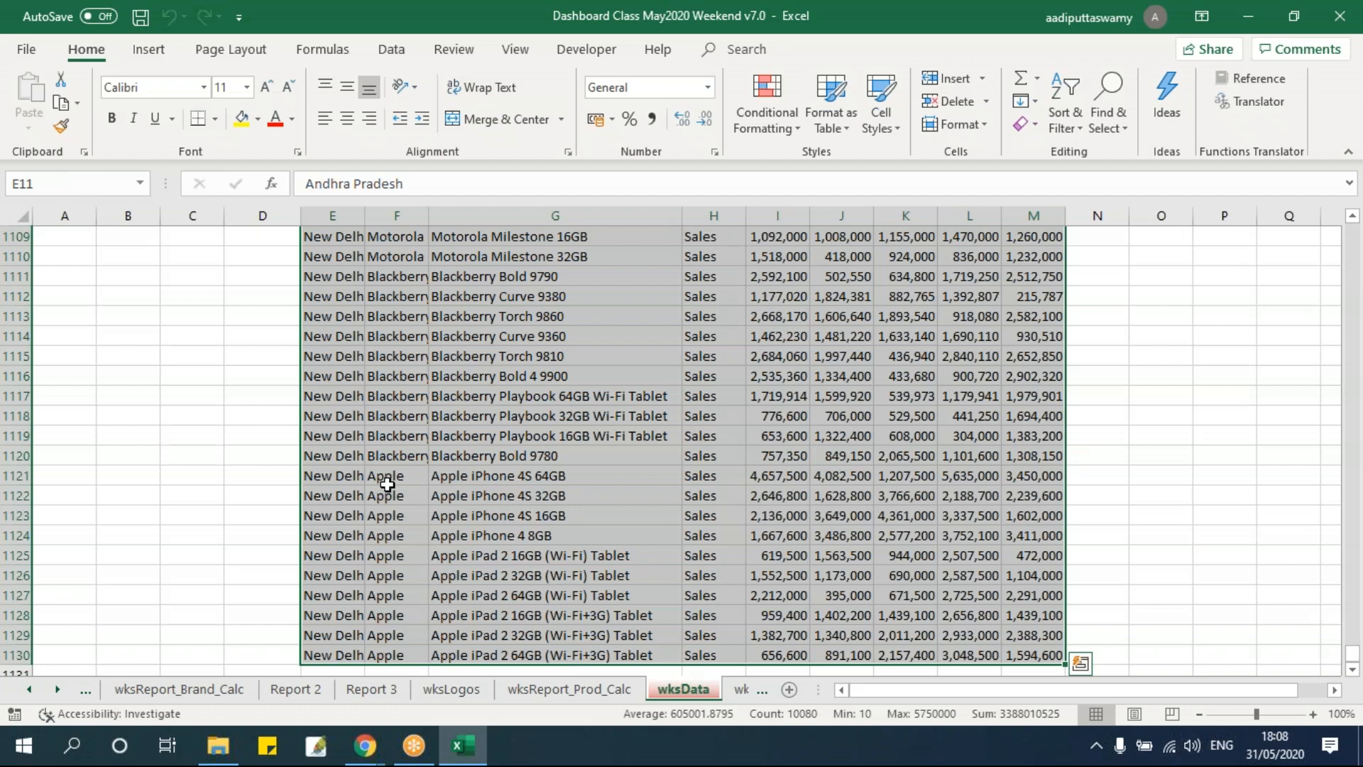
pyautogui.press('Delete')
pyautogui.click(334, 436)
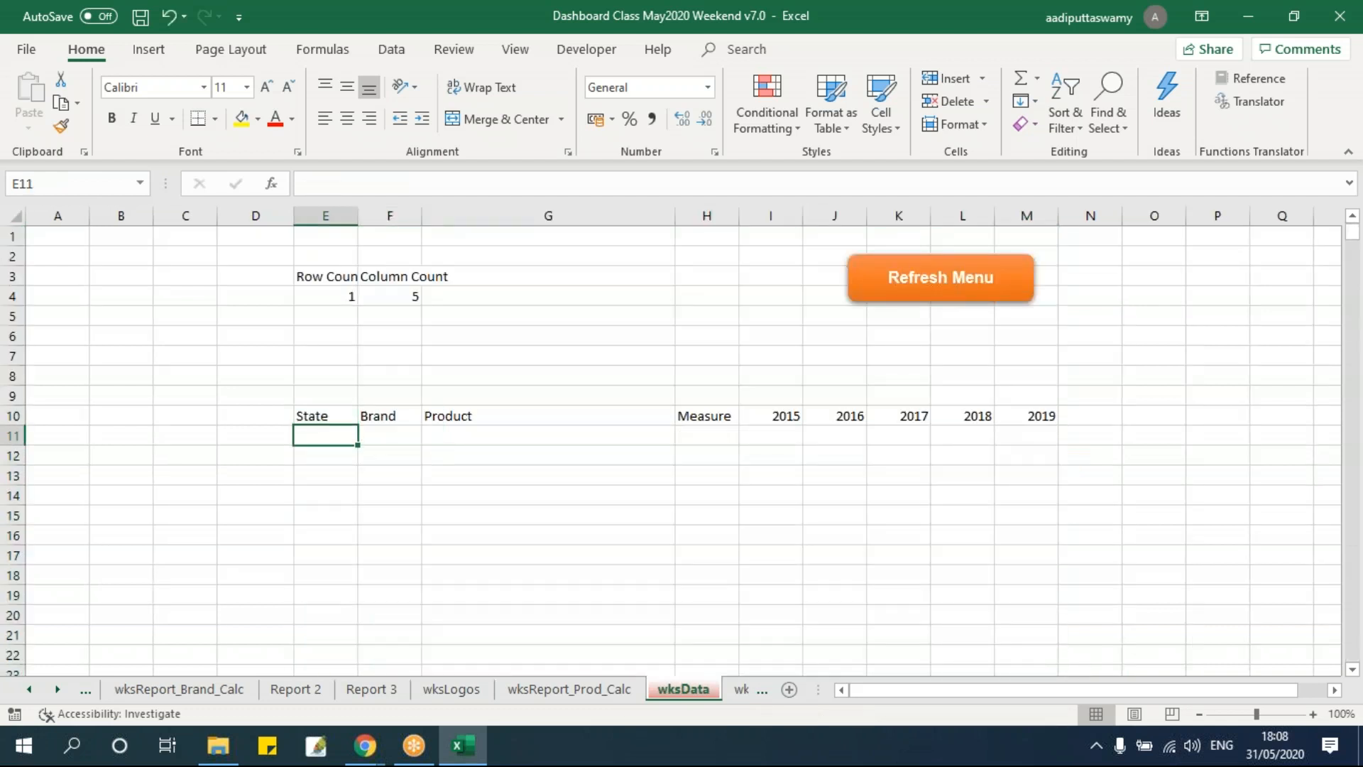
# Open the Andhra Pradesh_Motorola_Sales workbook from the Raw Data folder.
pyautogui.click(218, 745)
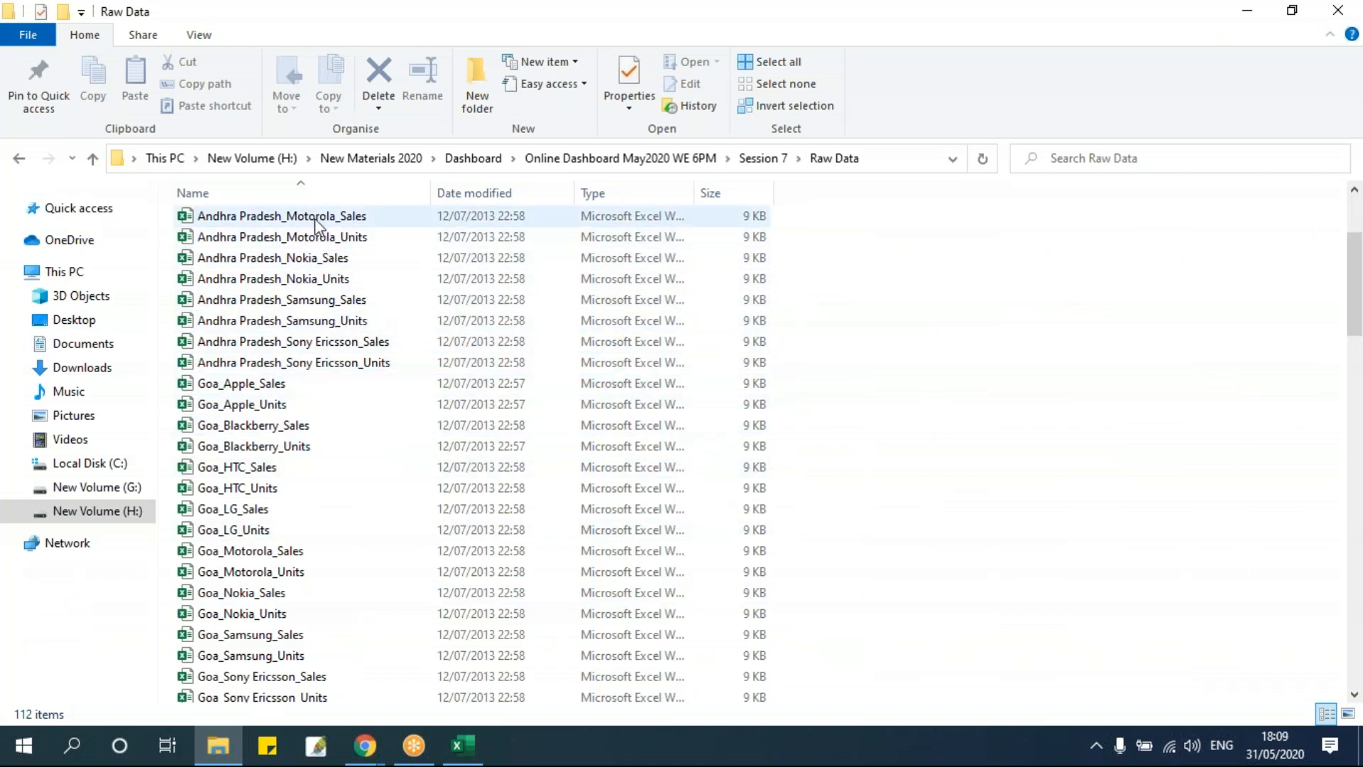
pyautogui.click(332, 221)
pyautogui.doubleClick(335, 223)
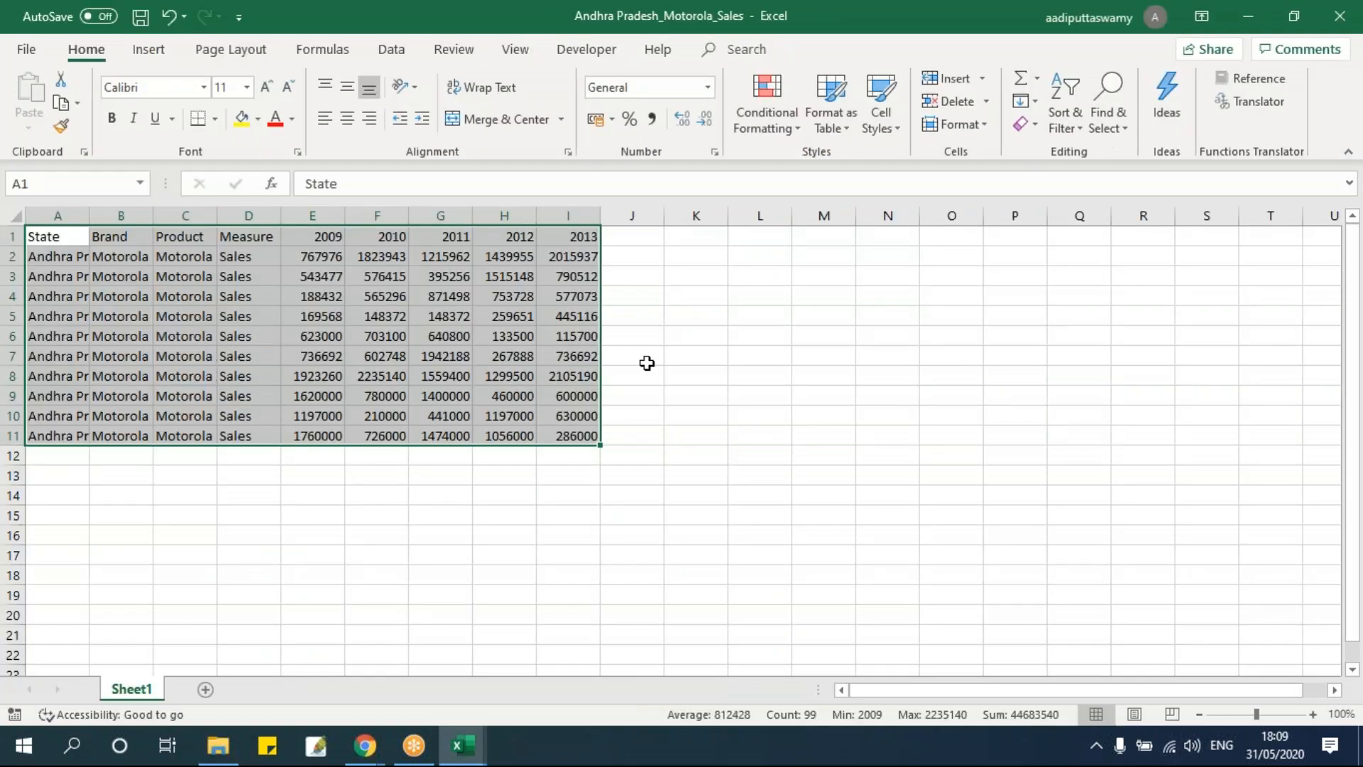
# Examine the rows and columns of the Andhra Pradesh_Motorola_Sales sheet, comparing them with the wksData layout.
pyautogui.click(440, 375)
pyautogui.scroll(3, 440, 376)
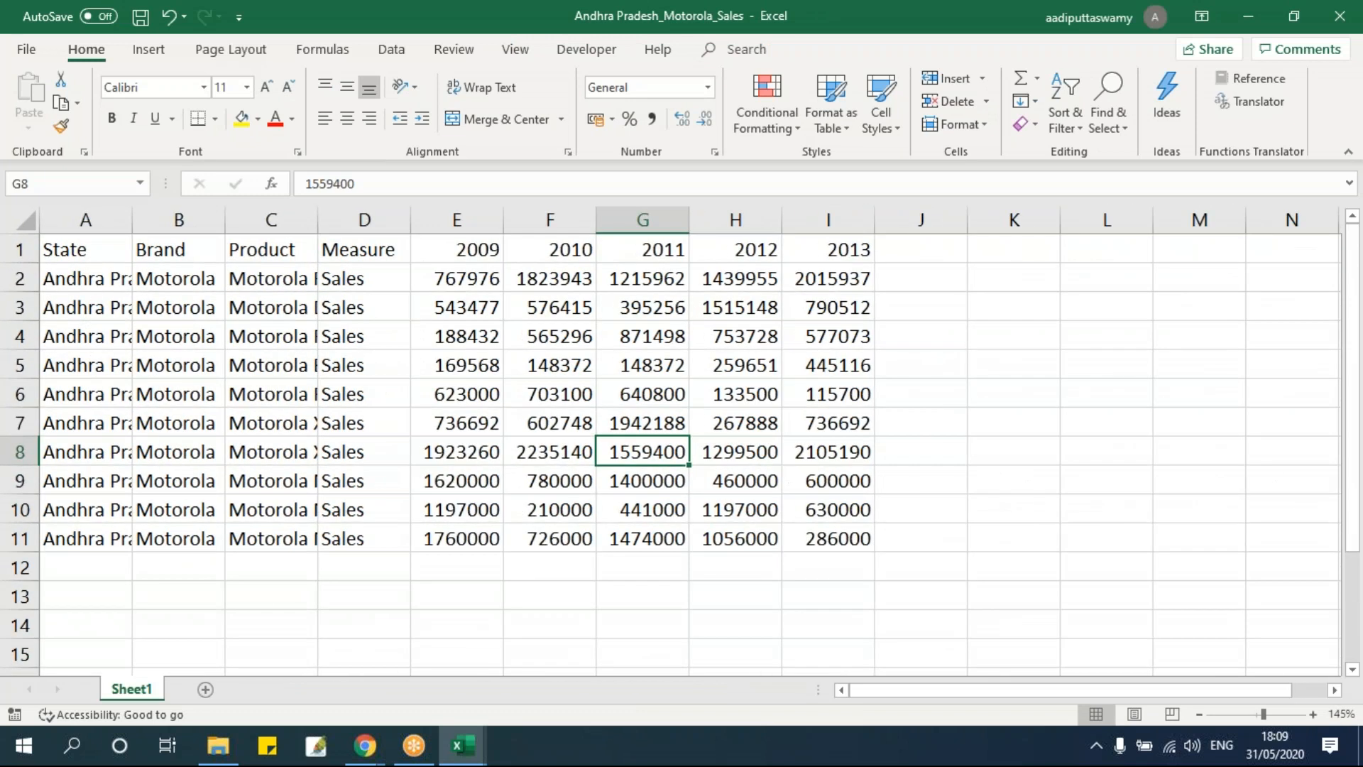
pyautogui.hotkey('ctrl', 'w')
pyautogui.click(227, 390)
pyautogui.click(85, 245)
pyautogui.moveTo(201, 321); pyautogui.dragTo(860, 538)
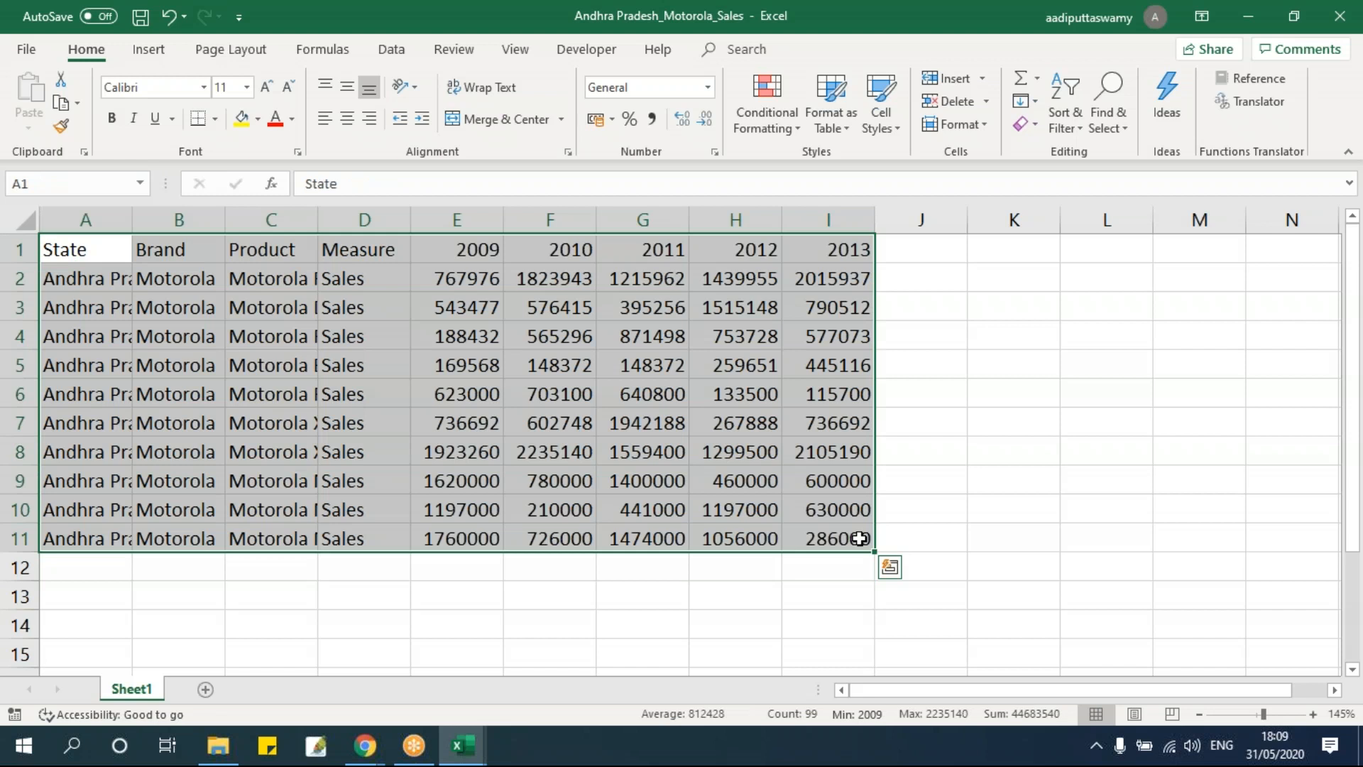
pyautogui.moveTo(116, 280); pyautogui.dragTo(847, 551)
pyautogui.hotkey('alt', 'Tab')
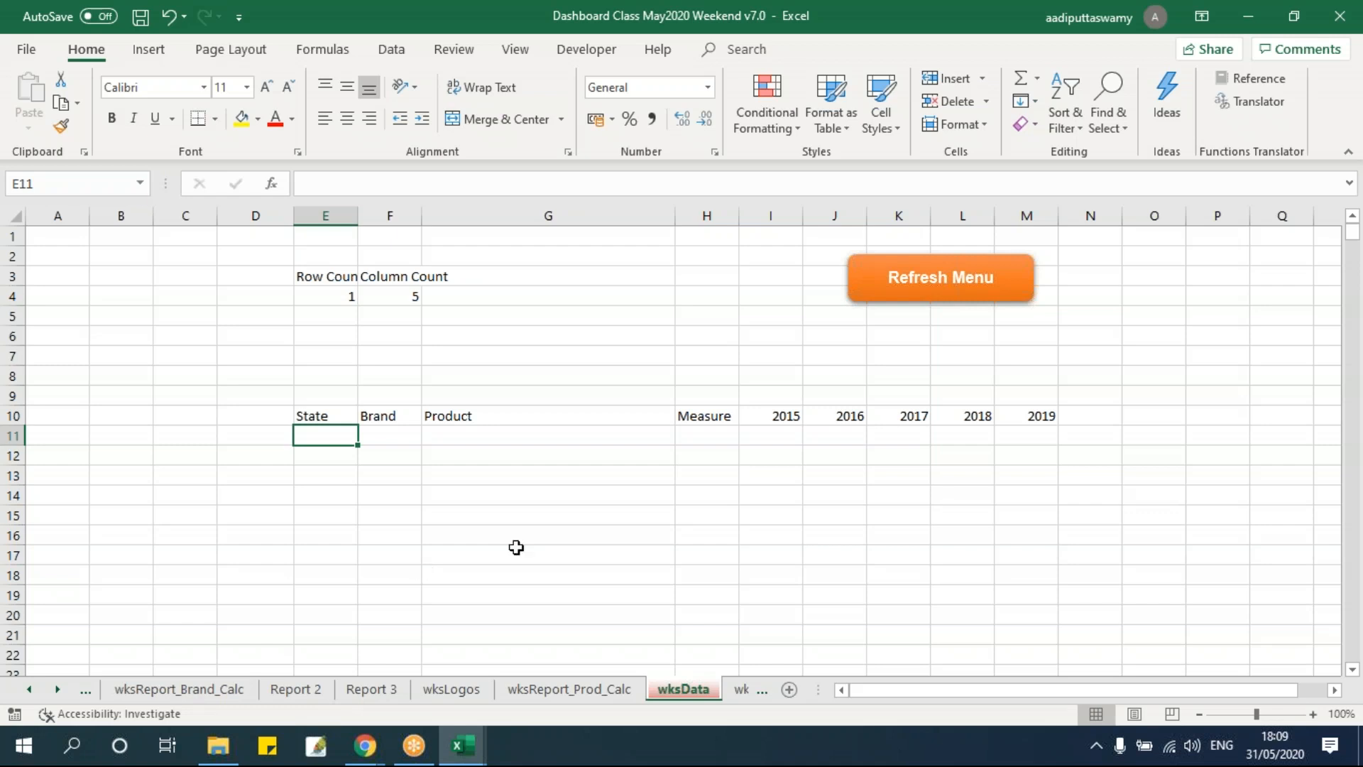
pyautogui.hotkey('alt', 'Tab')
pyautogui.click(198, 383)
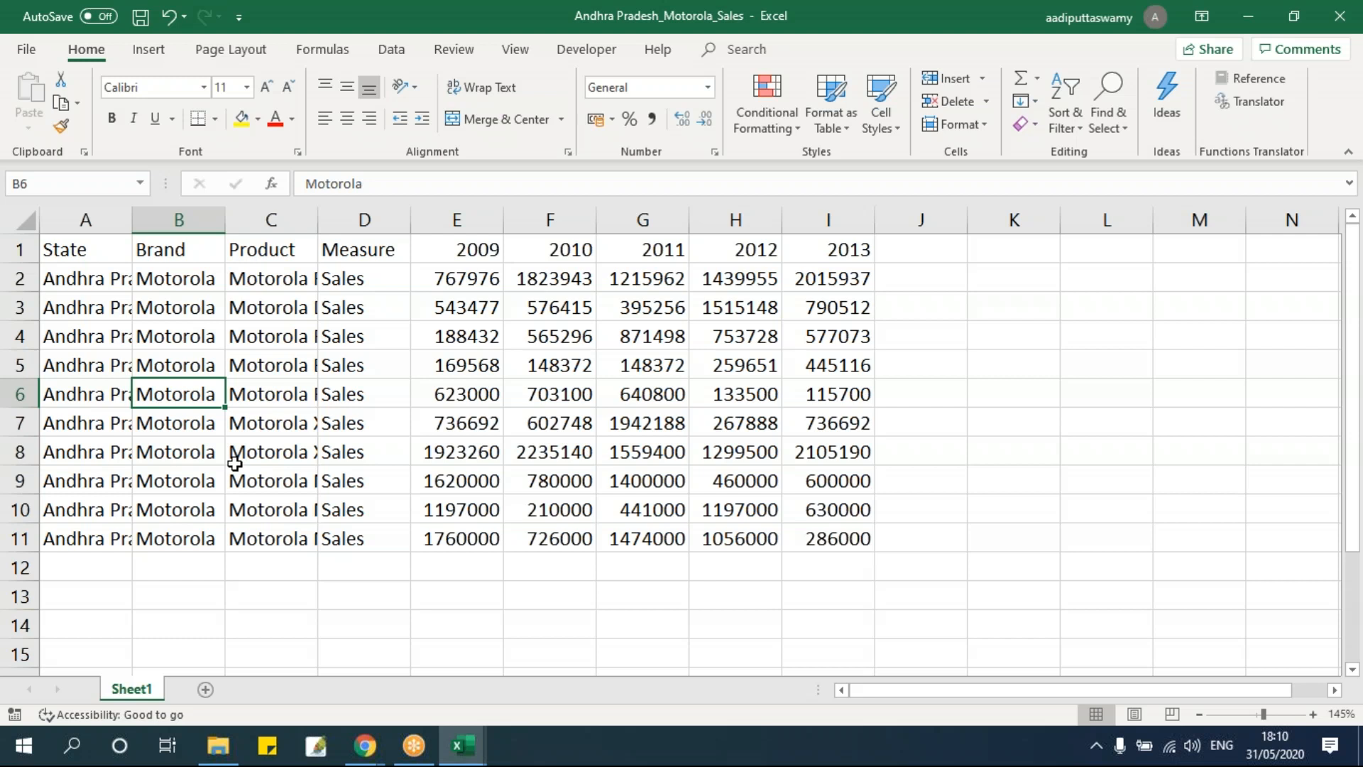
pyautogui.click(365, 396)
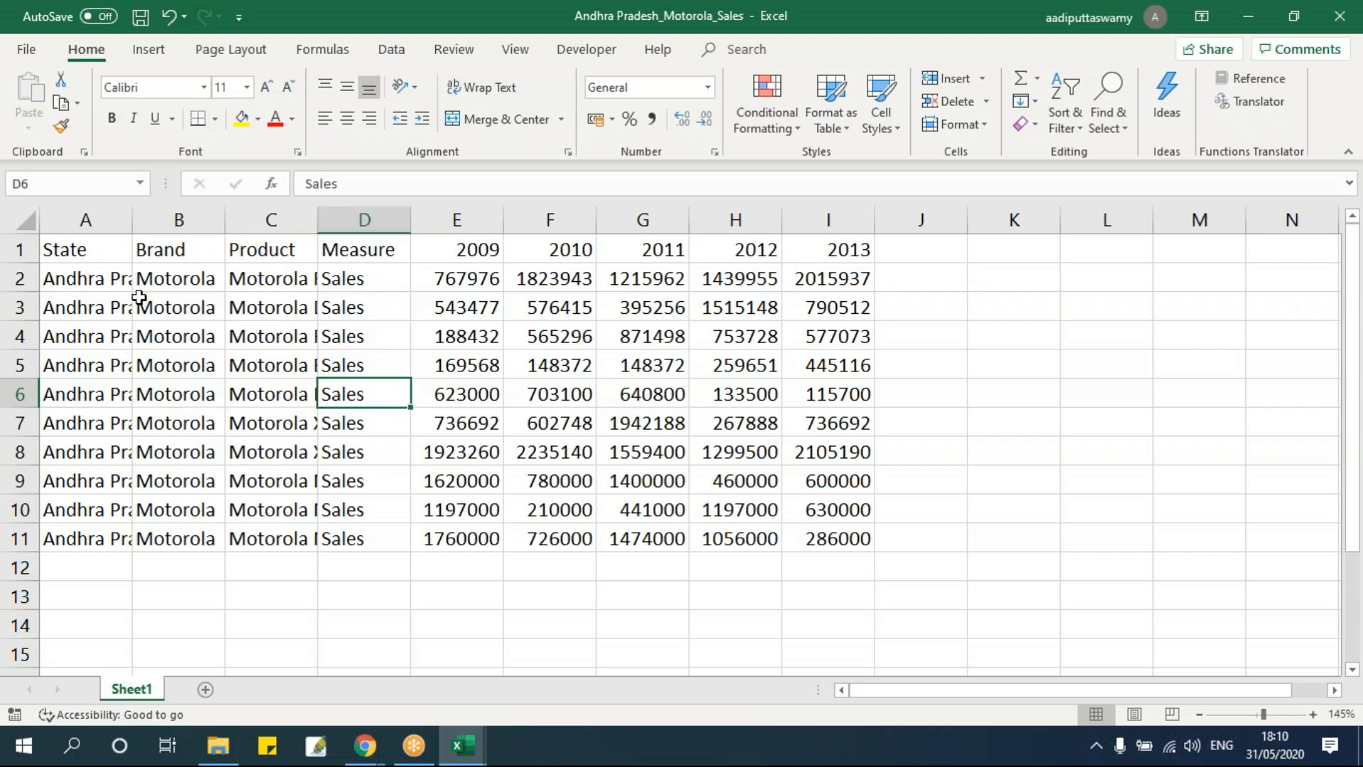
# Copy the Motorola sales data rows without headers and paste them under the wksData headers at E11.
pyautogui.moveTo(81, 284); pyautogui.dragTo(834, 541)
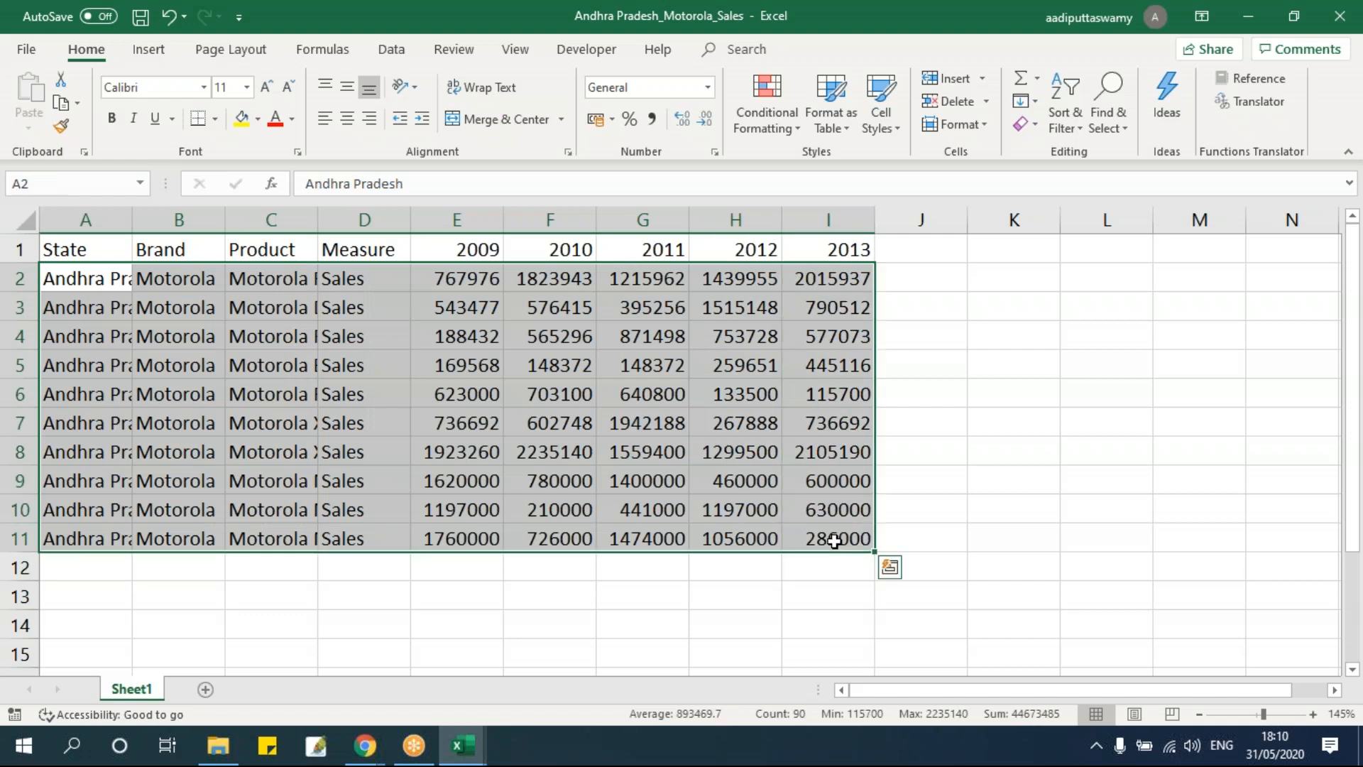
pyautogui.hotkey('ctrl', 'c')
pyautogui.hotkey('alt', 'Tab')
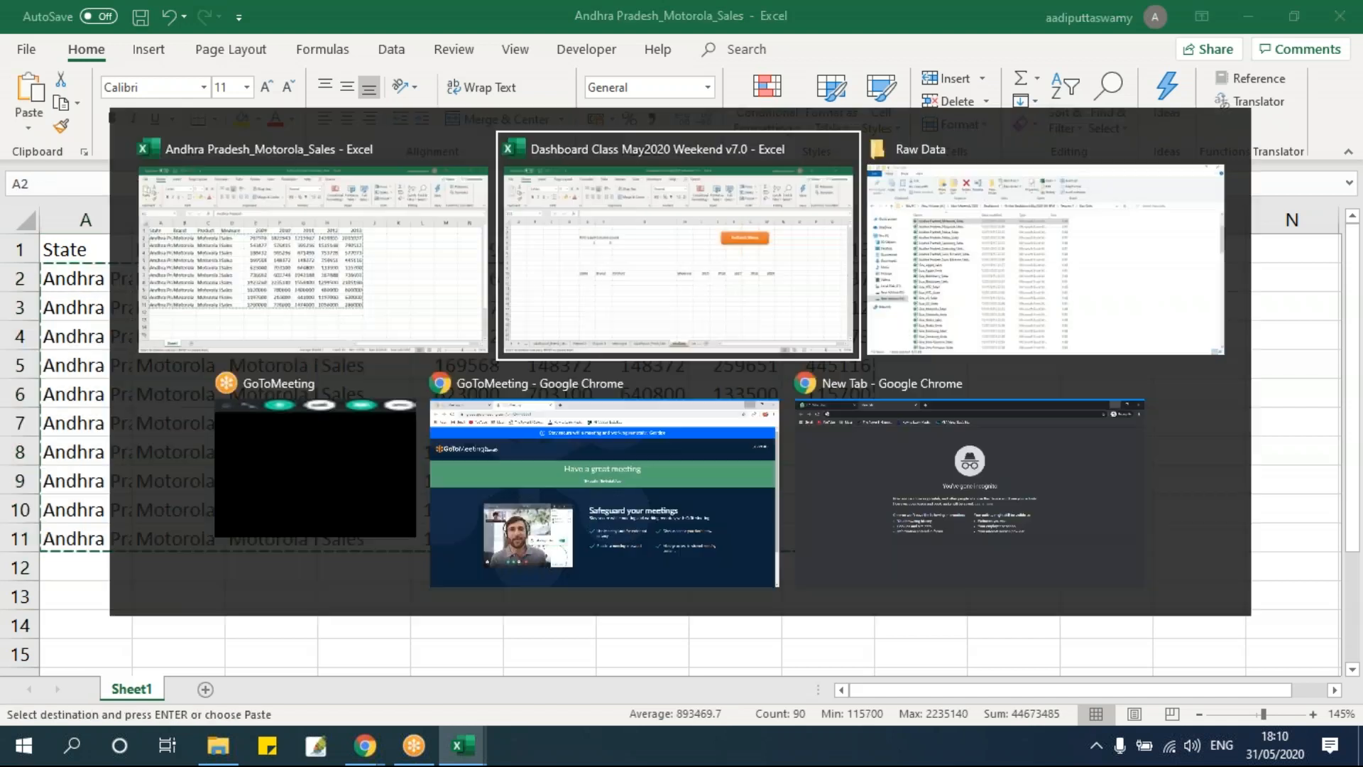
pyautogui.hotkey('ctrl', 'v')
pyautogui.moveTo(329, 415); pyautogui.dragTo(1043, 416)
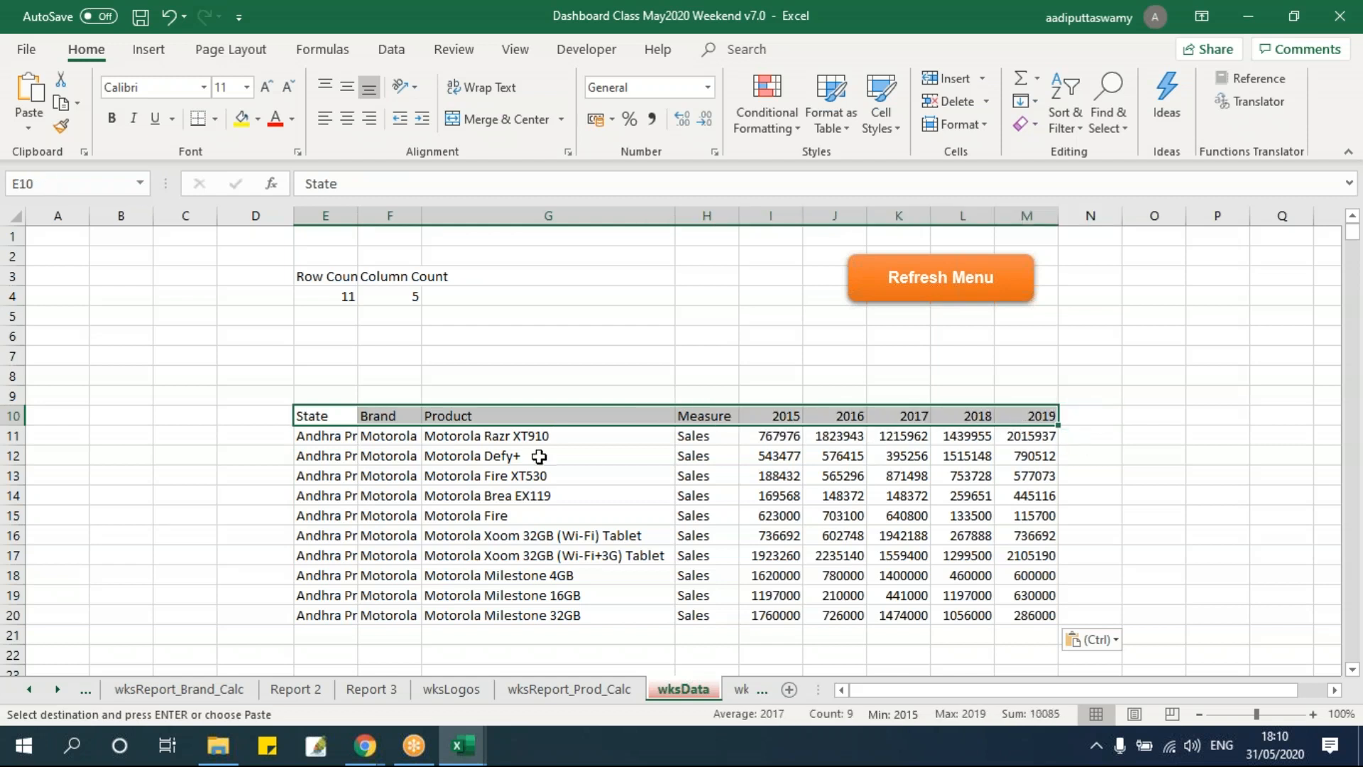
pyautogui.moveTo(305, 419); pyautogui.dragTo(1031, 418)
# Open the Andhra Pradesh_Motorola_Units workbook from the Raw Data folder.
pyautogui.click(218, 744)
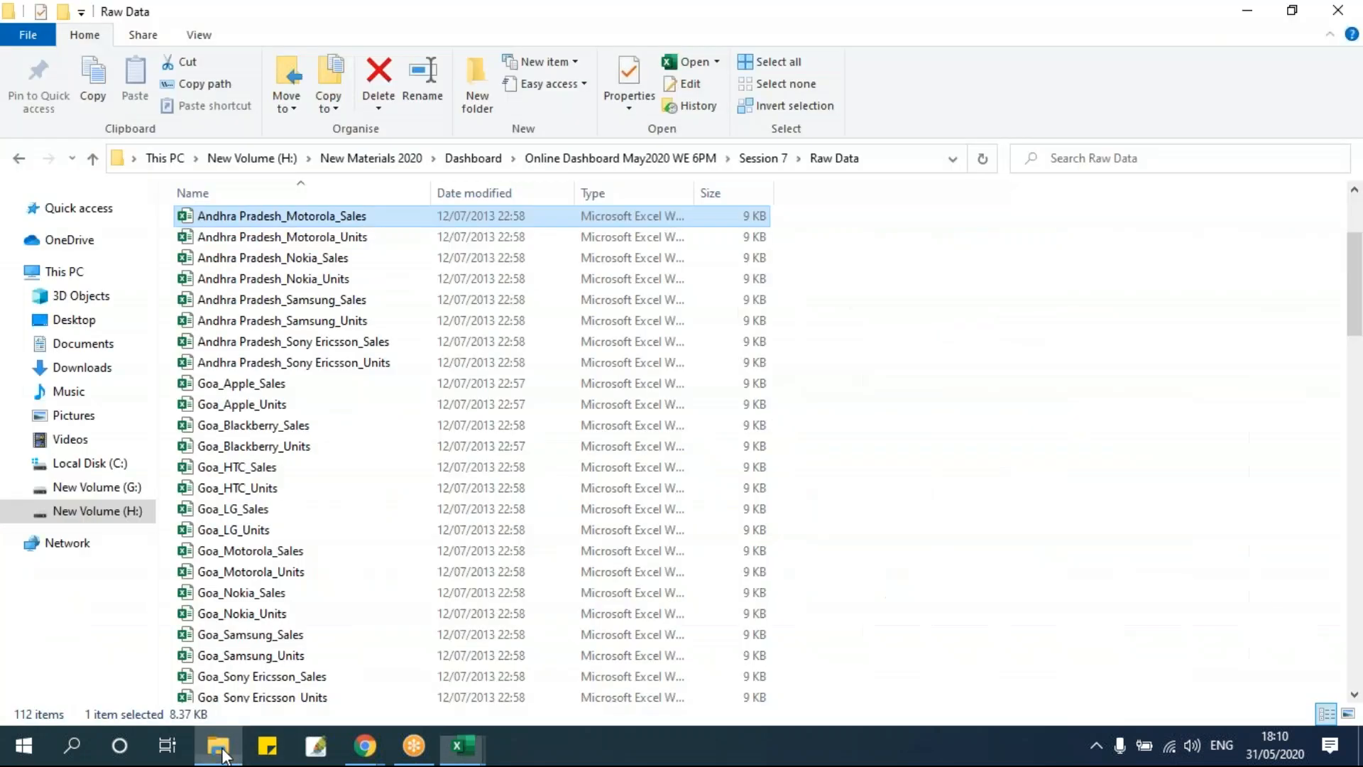
pyautogui.click(304, 240)
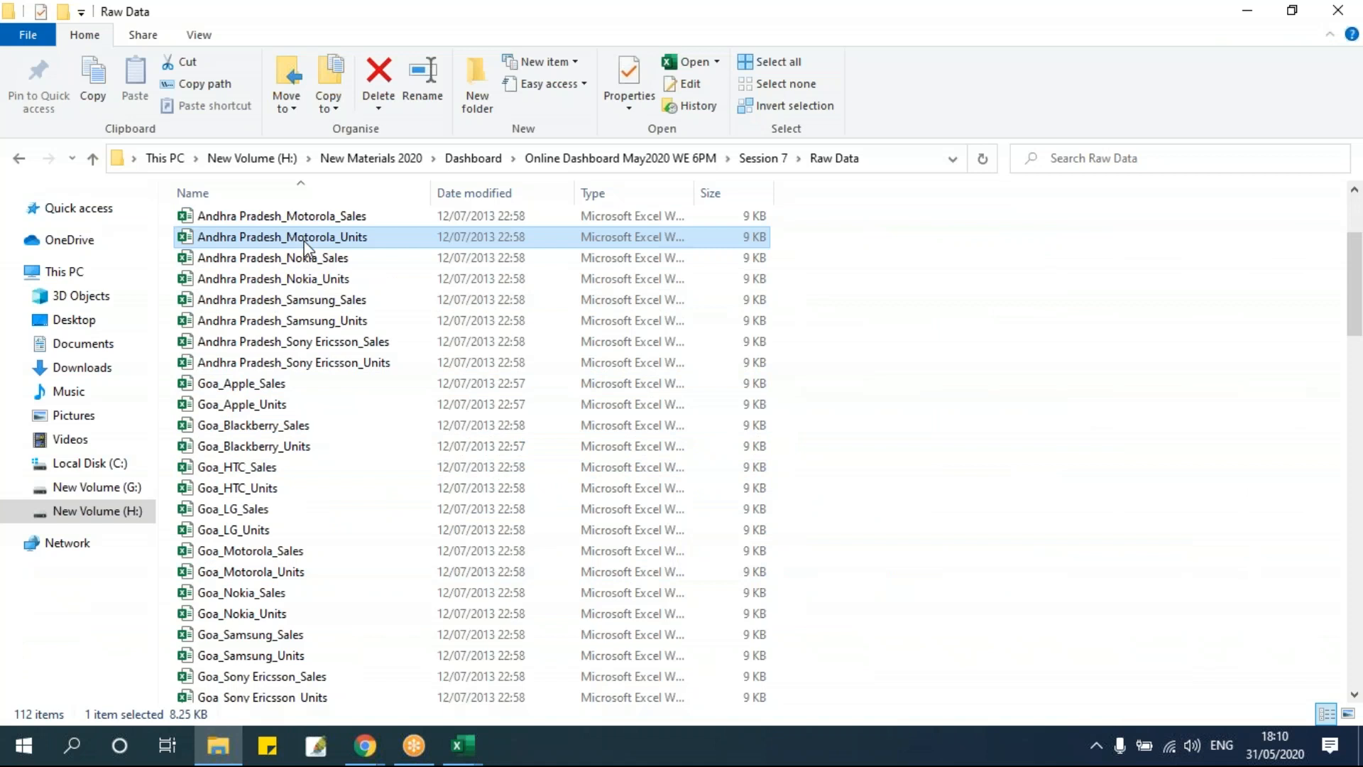
pyautogui.hotkey('alt', 'Tab')
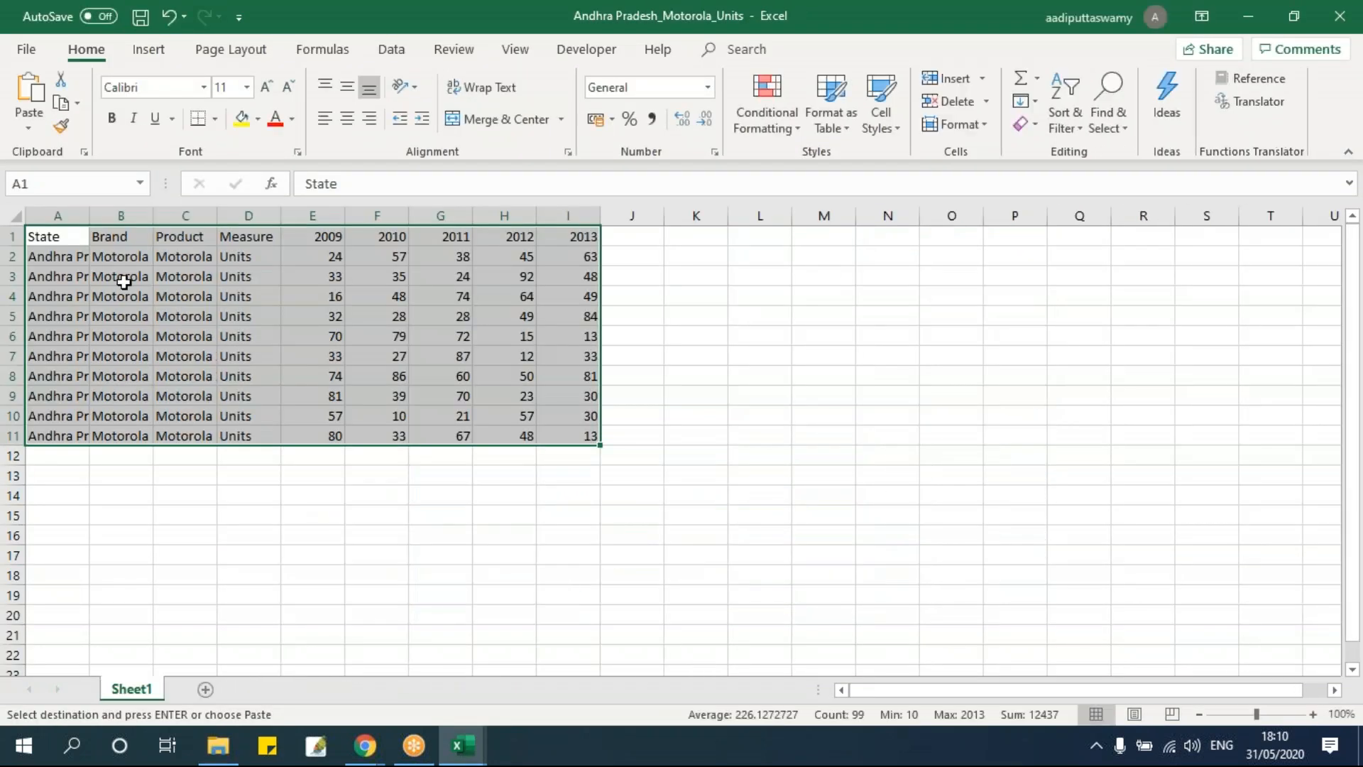
# Copy the Motorola units data rows and paste them on wksData at E21, below the sales rows.
pyautogui.click(174, 315)
pyautogui.moveTo(67, 257); pyautogui.dragTo(546, 442)
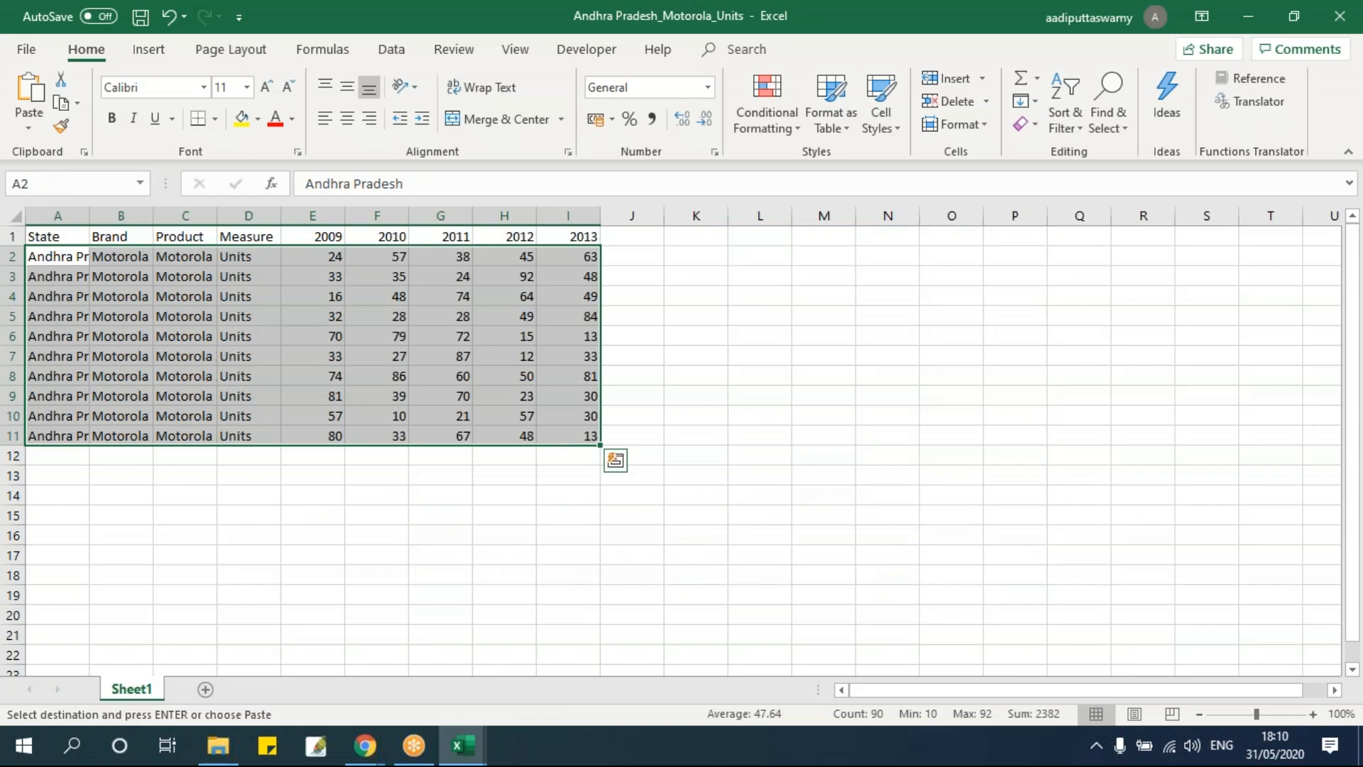
pyautogui.hotkey('alt', 'Tab')
pyautogui.click(329, 633)
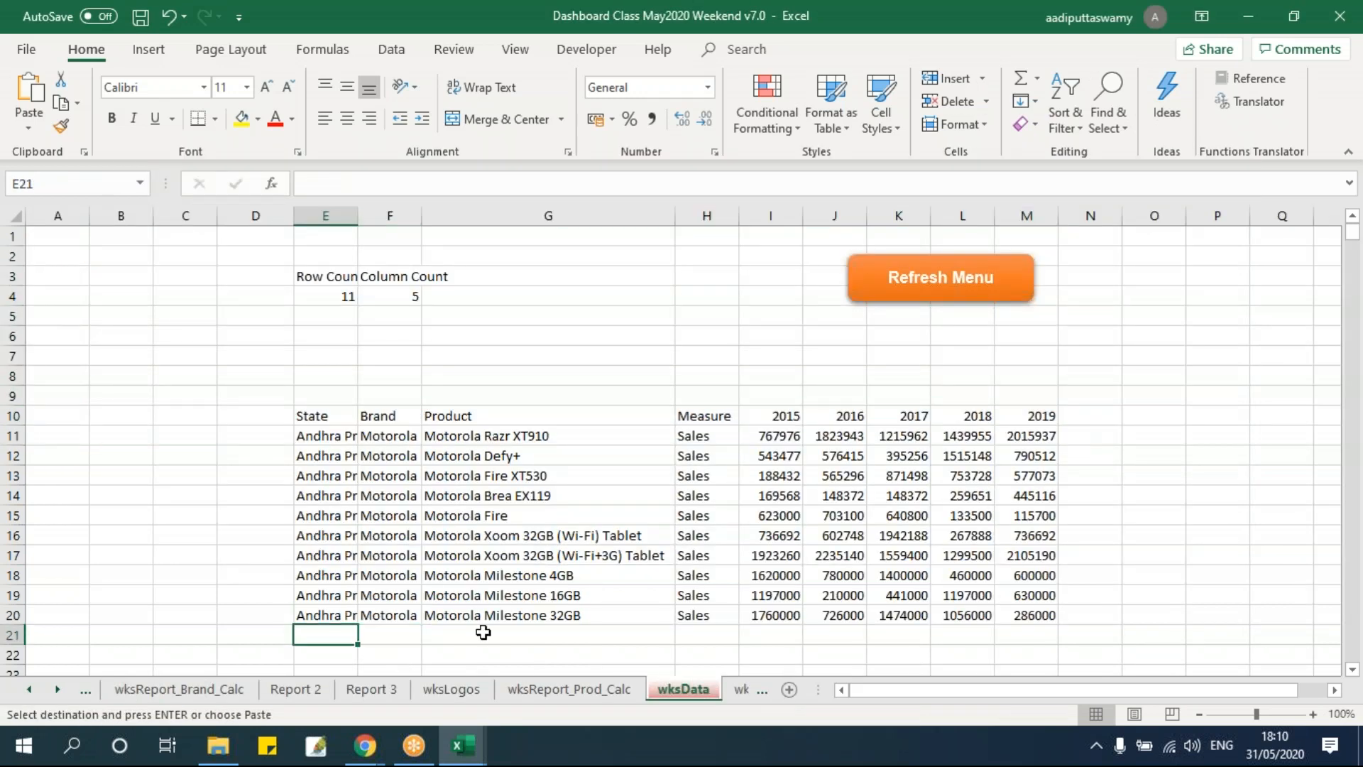
pyautogui.hotkey('ctrl', 'v')
pyautogui.scroll(-3, 670, 506)
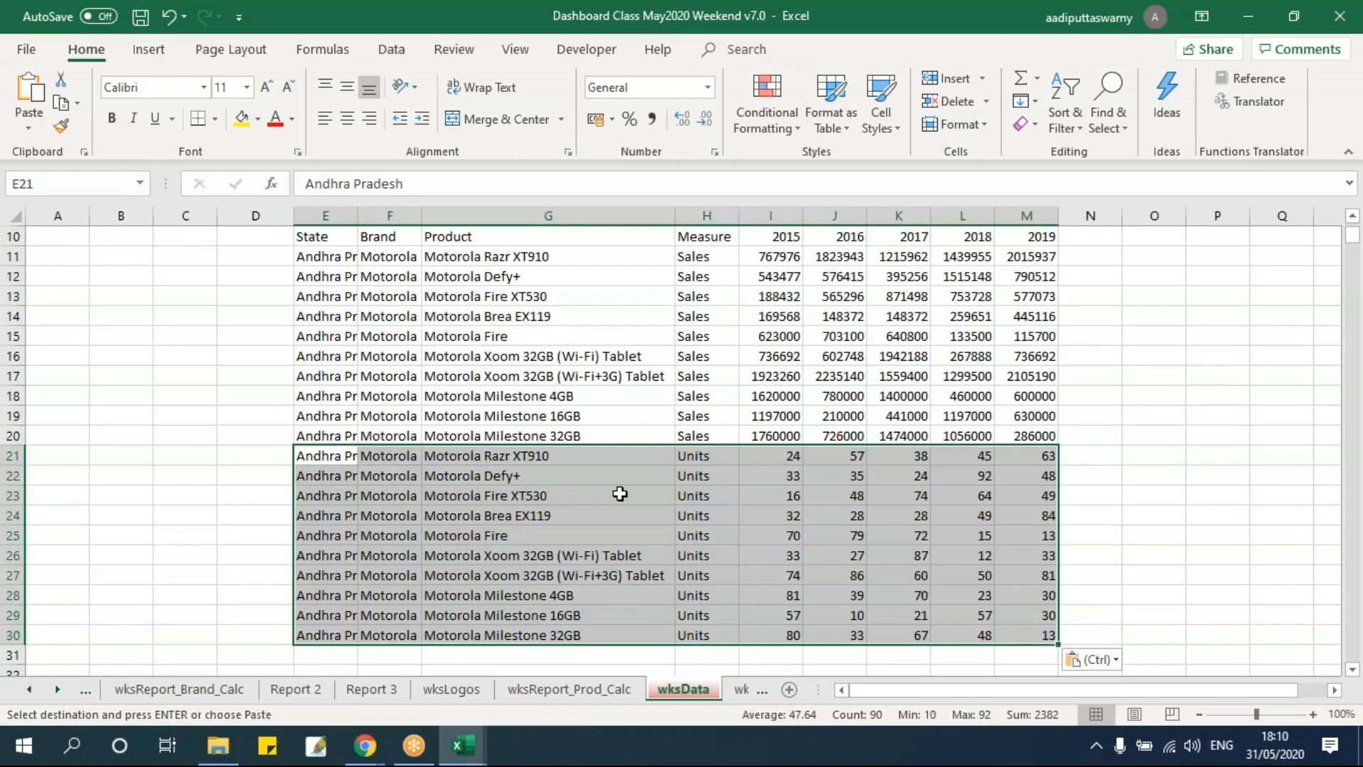
pyautogui.click(620, 493)
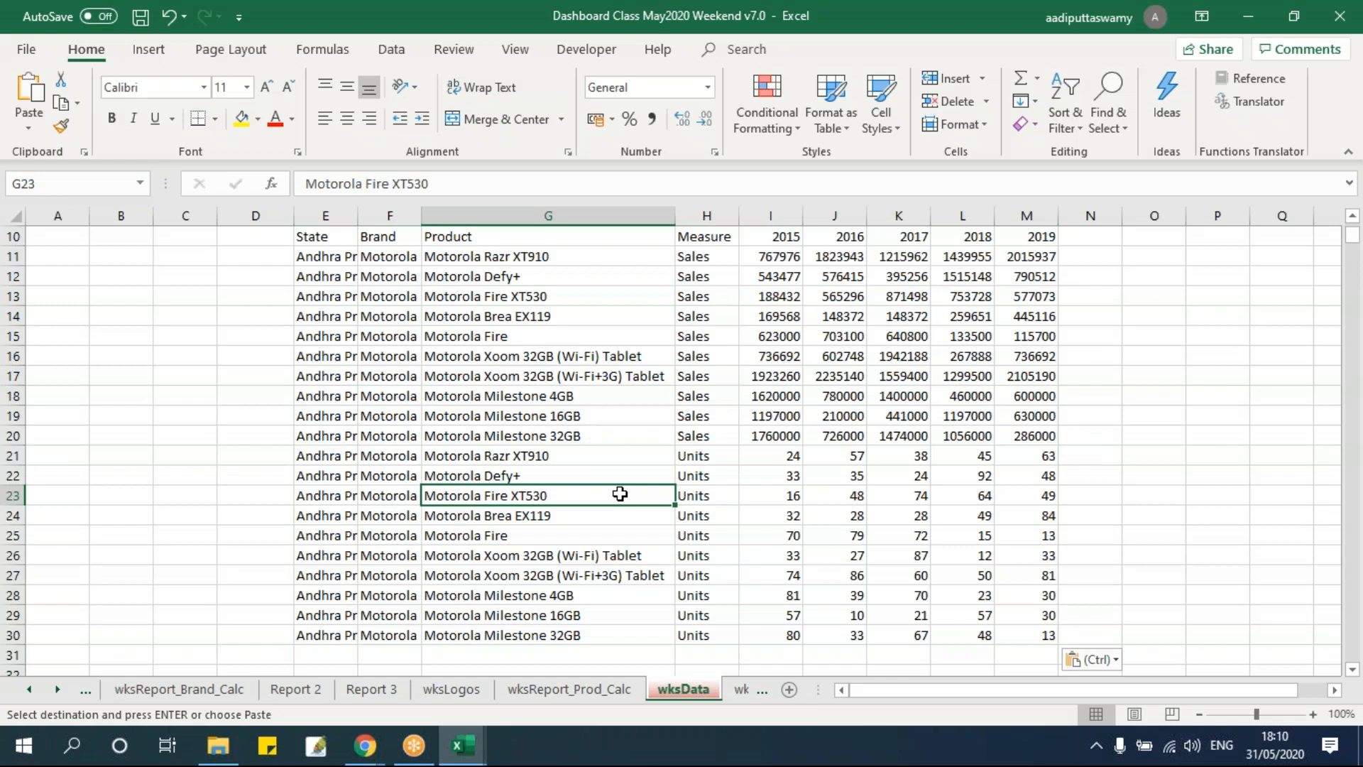
pyautogui.click(218, 745)
pyautogui.click(288, 508)
pyautogui.hotkey('ctrl', 'a')
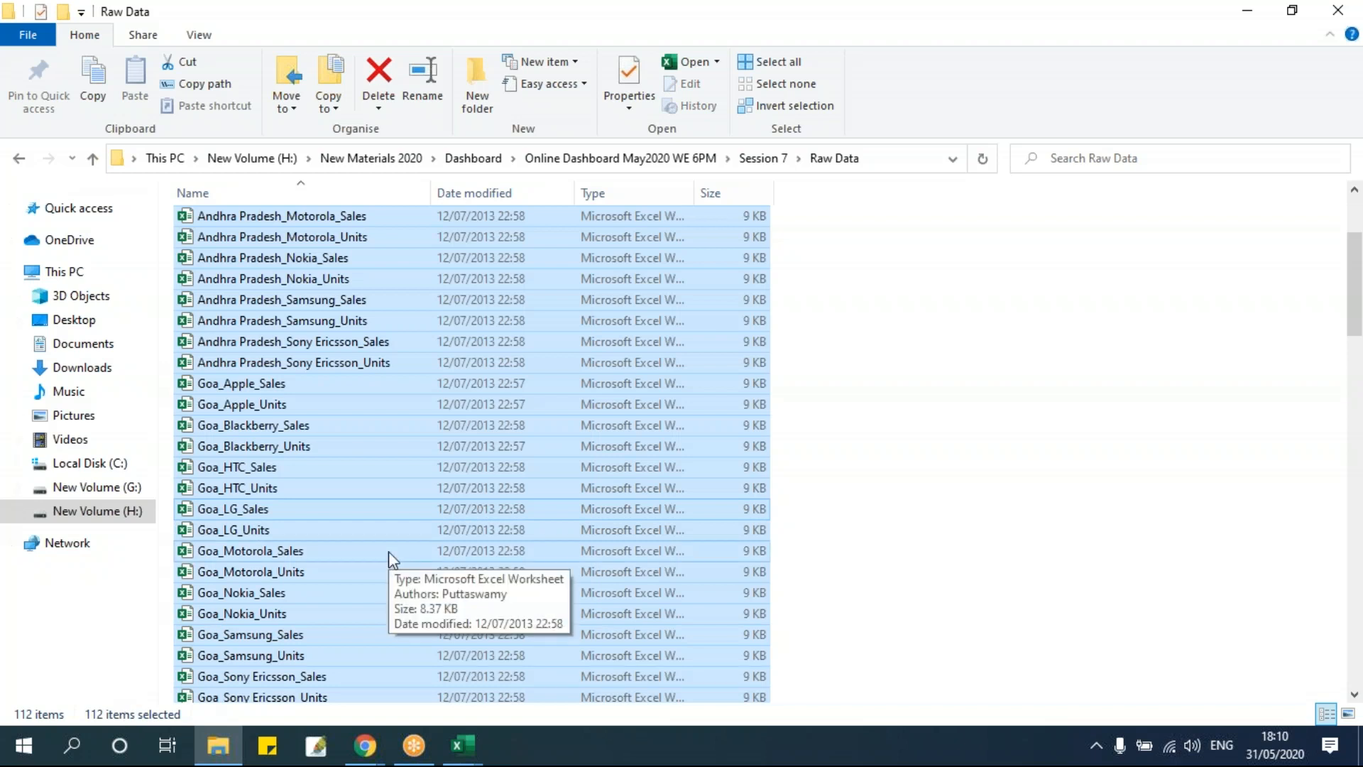
pyautogui.click(1059, 442)
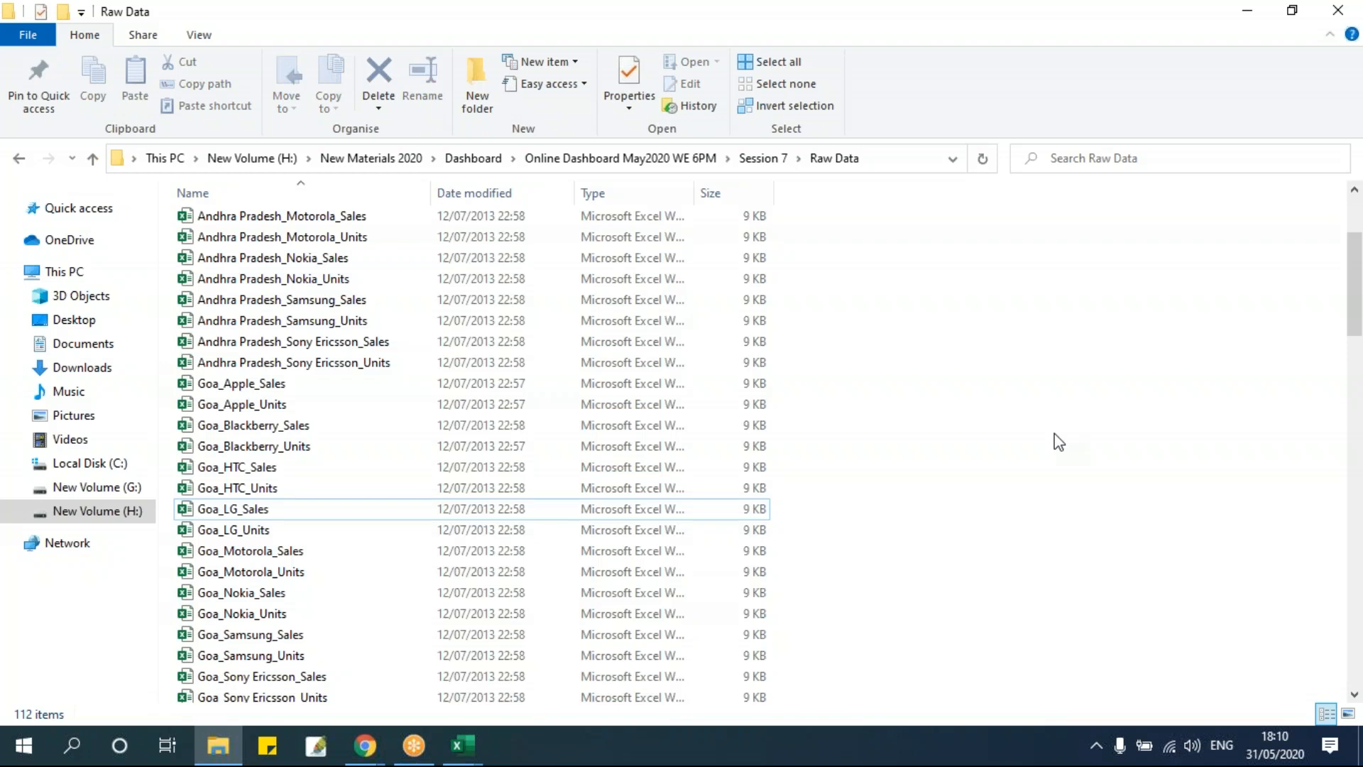
pyautogui.hotkey('alt', 'Tab')
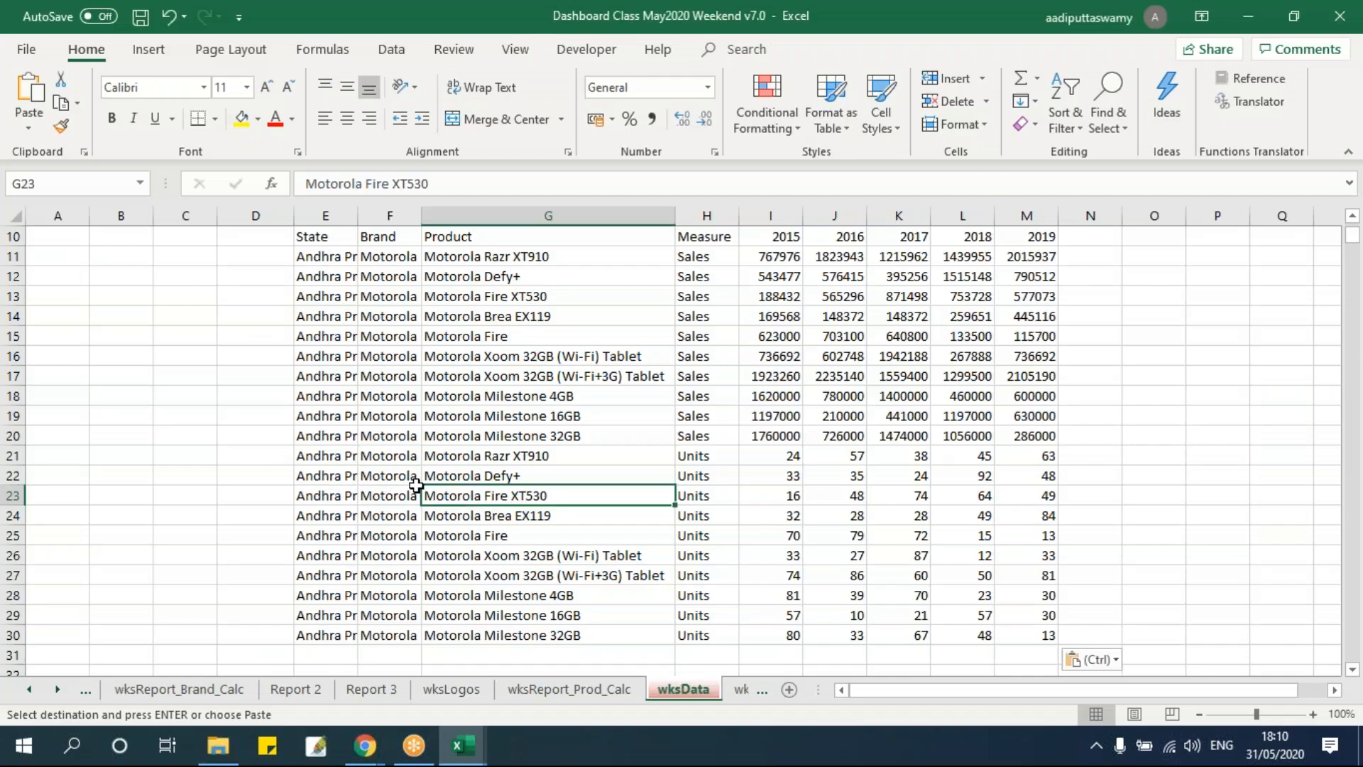
# Move the pasted units rows one column to the right, clearing column E in rows 21 to 30.
pyautogui.scroll(-3, 368, 461)
pyautogui.scroll(2, 355, 398)
pyautogui.moveTo(341, 395); pyautogui.dragTo(1027, 577)
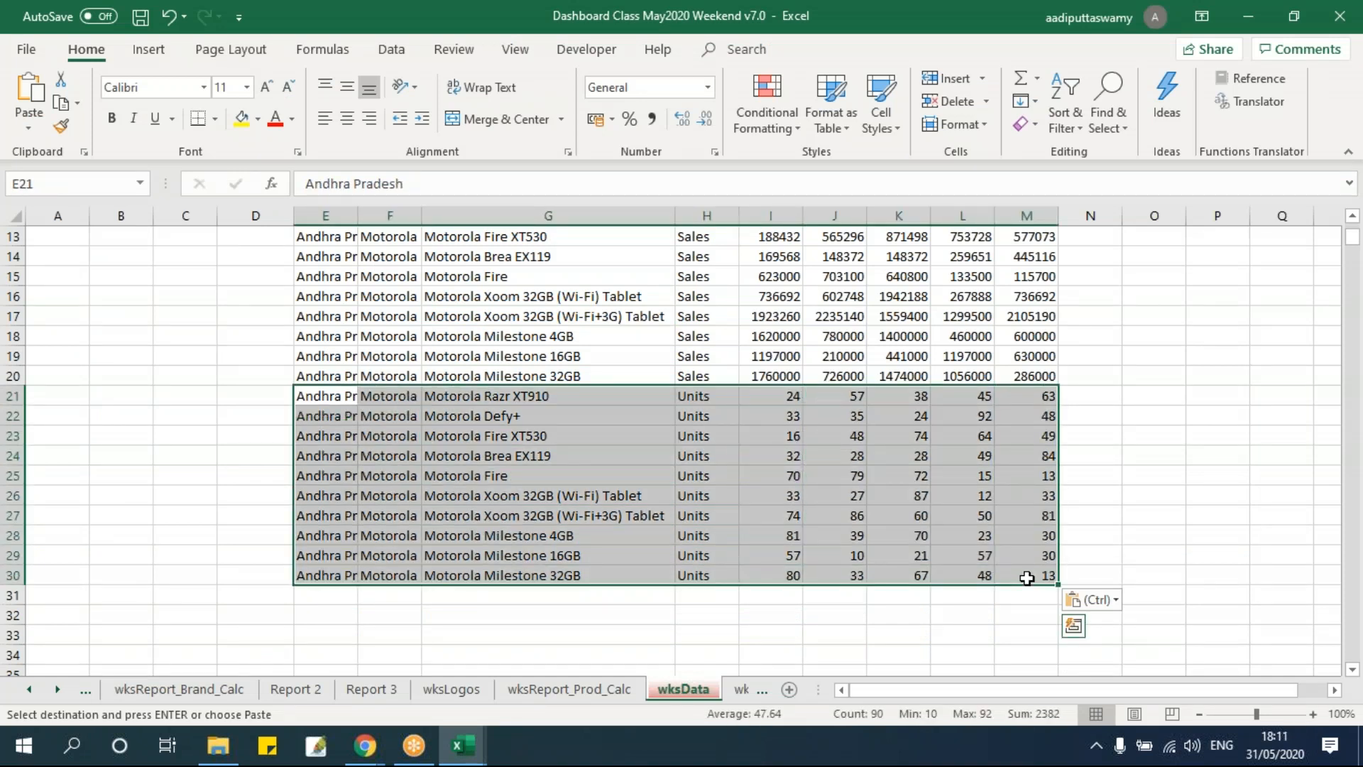
pyautogui.hotkey('ctrl', 'c')
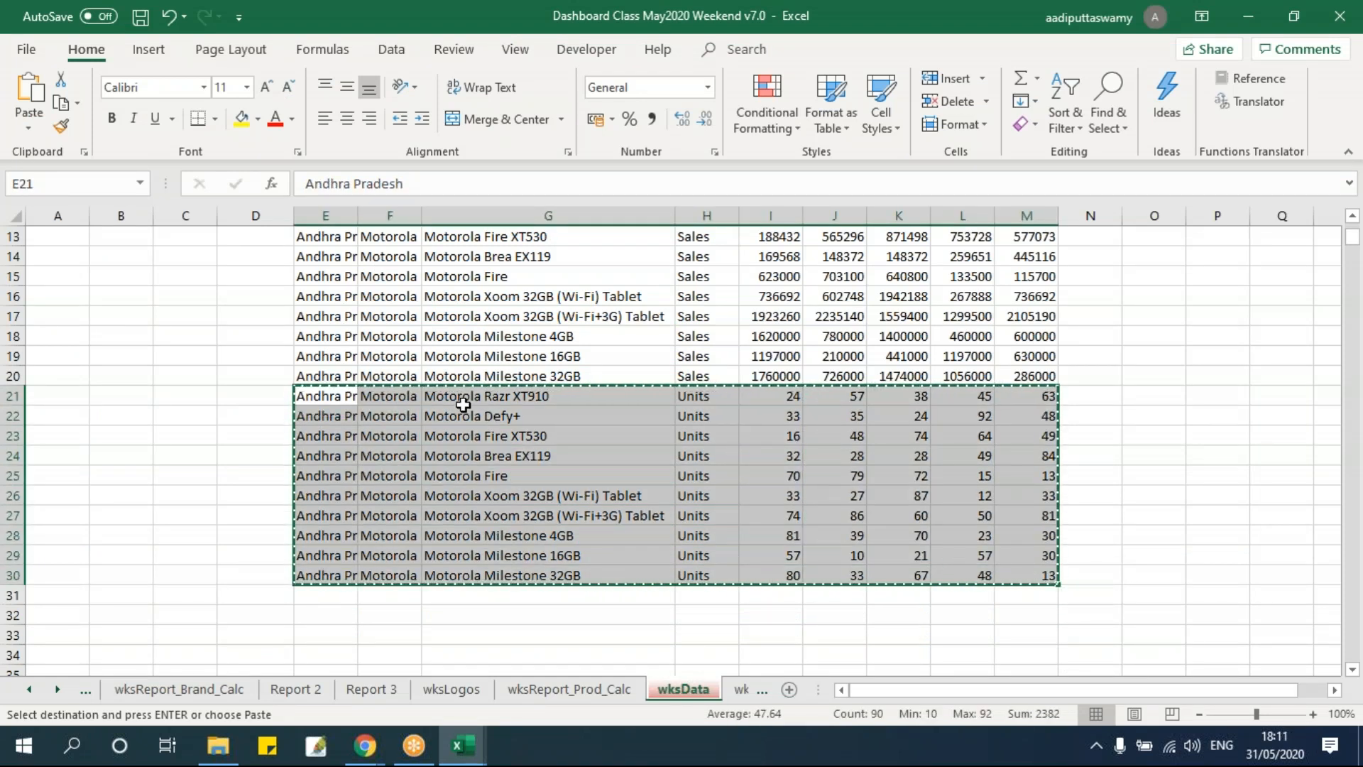
pyautogui.click(403, 395)
pyautogui.hotkey('ctrl', 'v')
pyautogui.moveTo(317, 399); pyautogui.dragTo(336, 581)
pyautogui.press('Delete')
pyautogui.click(540, 495)
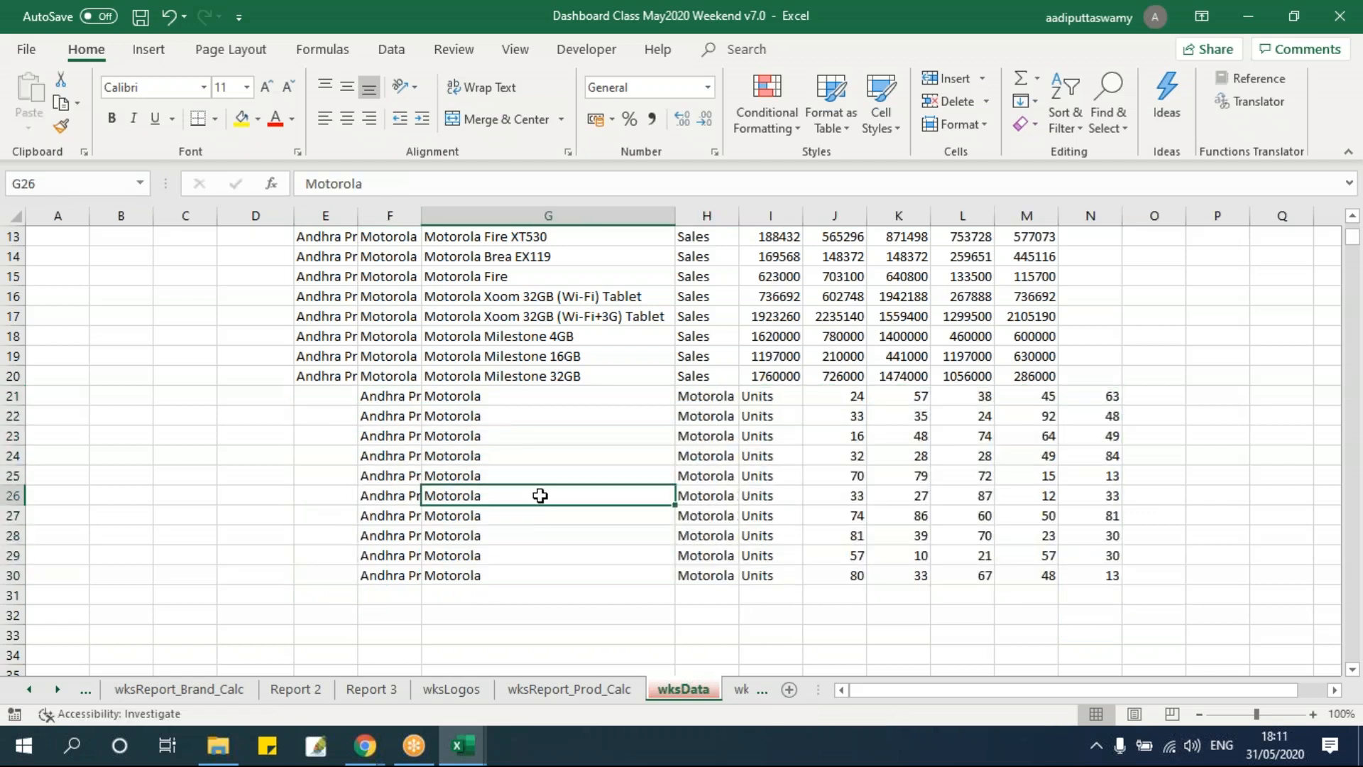
# Clear all the pasted Motorola sales and units rows from E11:O30 on wksData.
pyautogui.scroll(4, 540, 495)
pyautogui.scroll(-3, 817, 606)
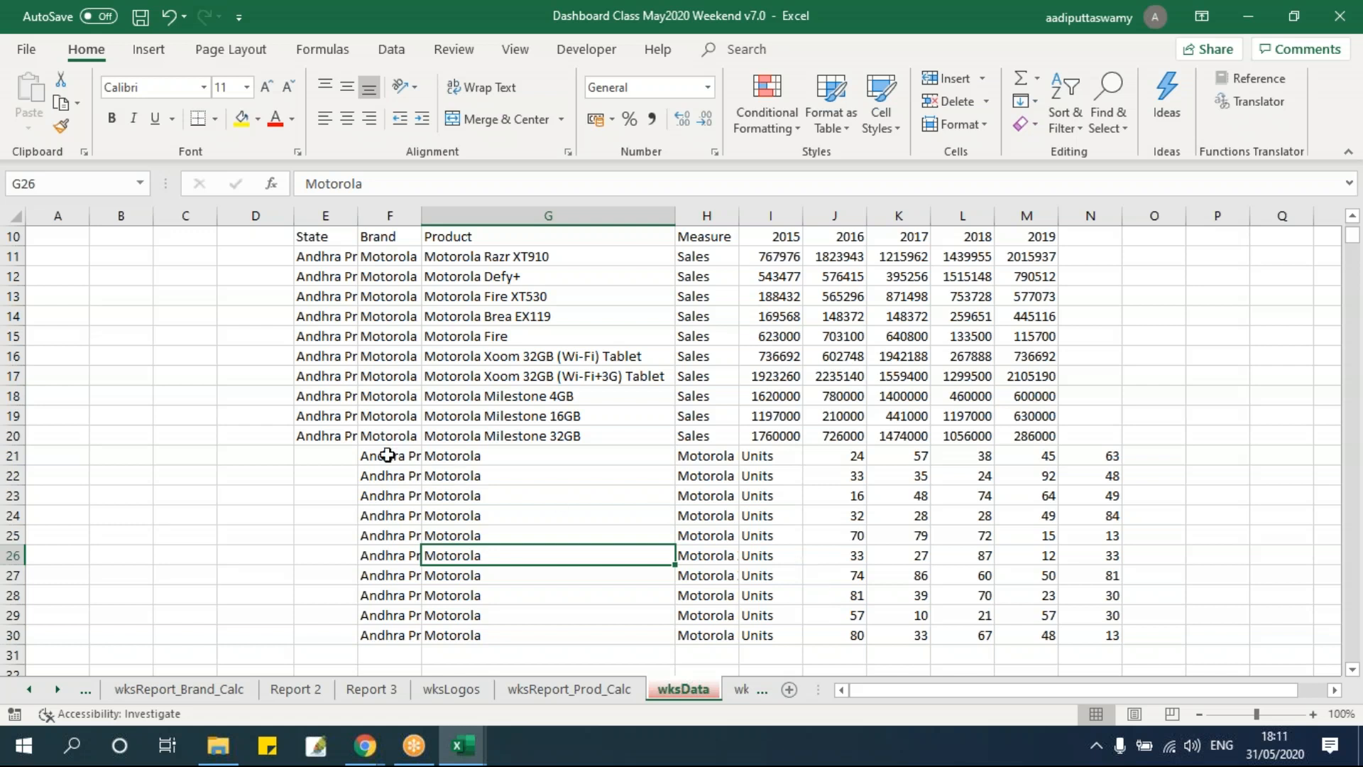
pyautogui.scroll(2, 387, 453)
pyautogui.moveTo(329, 375); pyautogui.dragTo(1162, 694)
pyautogui.press('Delete')
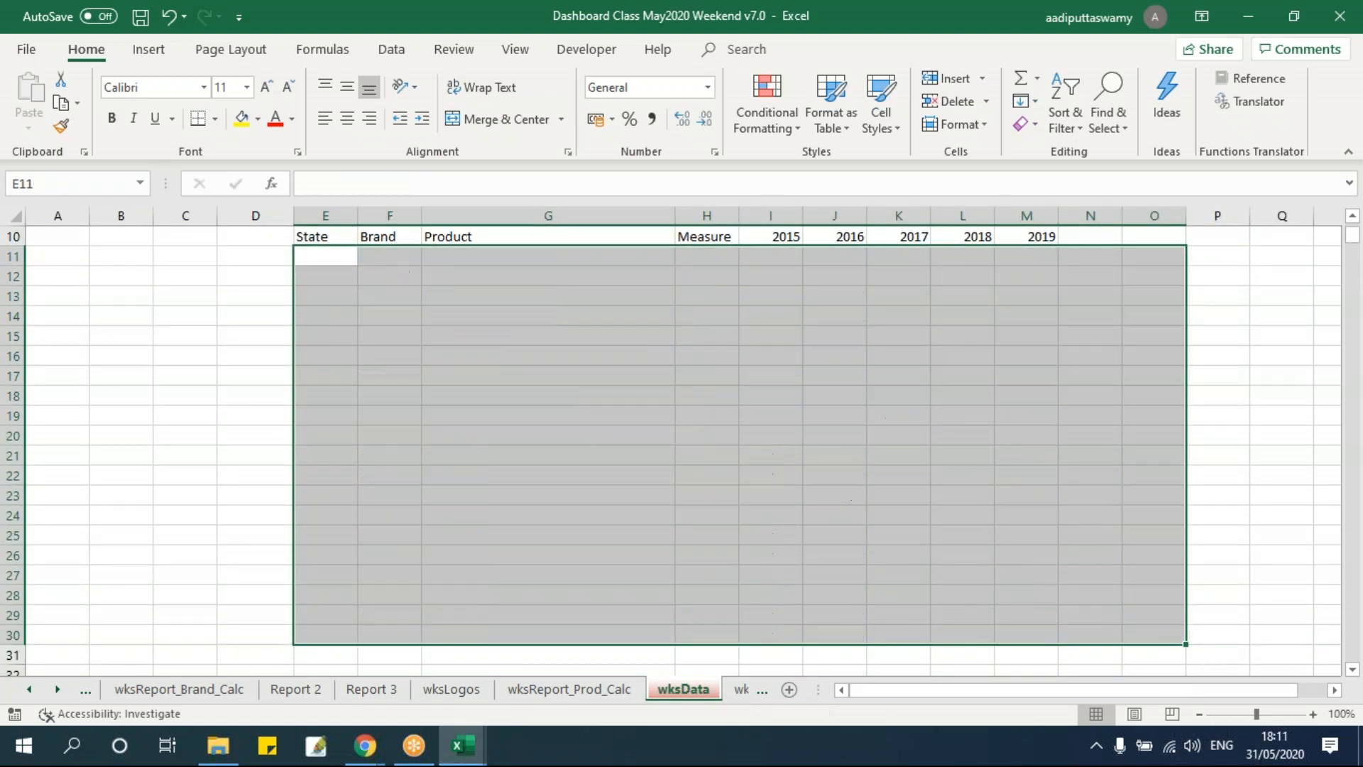
pyautogui.click(706, 453)
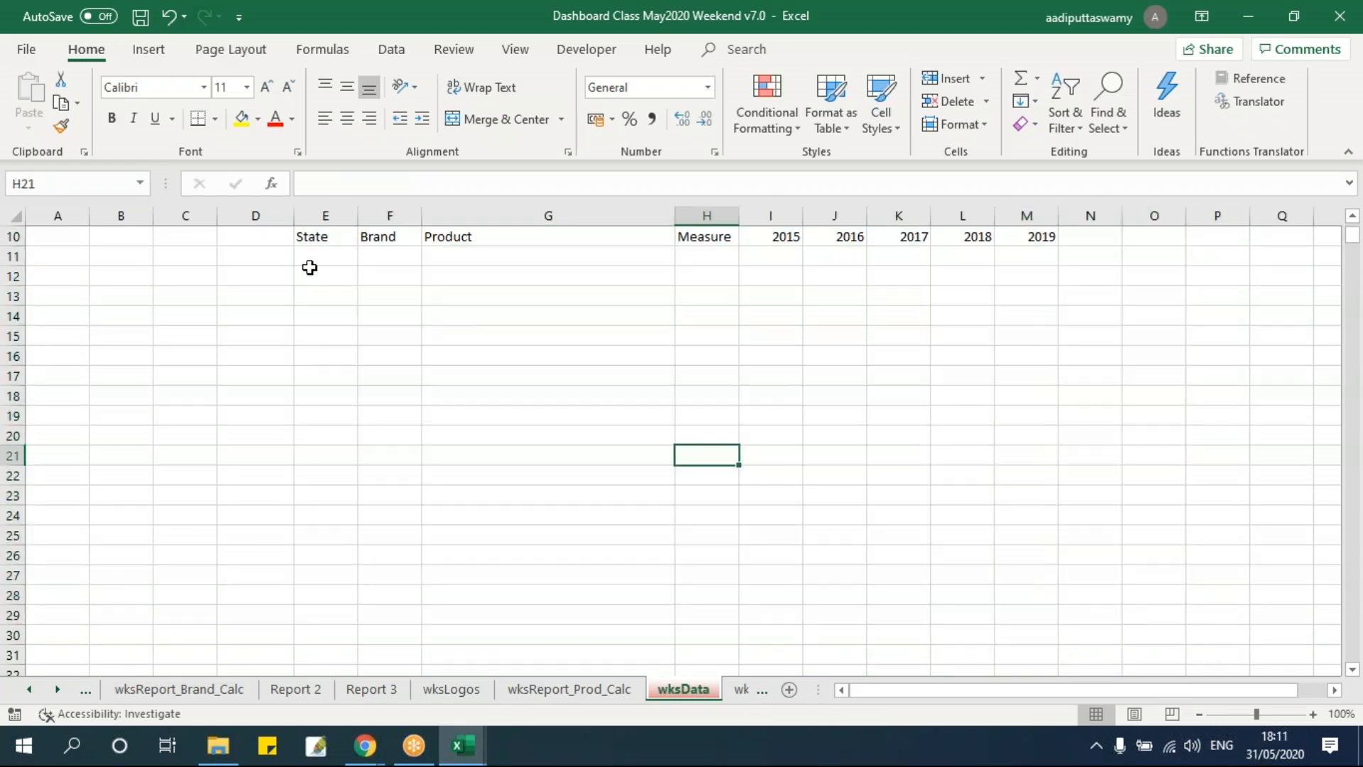
pyautogui.click(315, 258)
pyautogui.scroll(1, 573, 510)
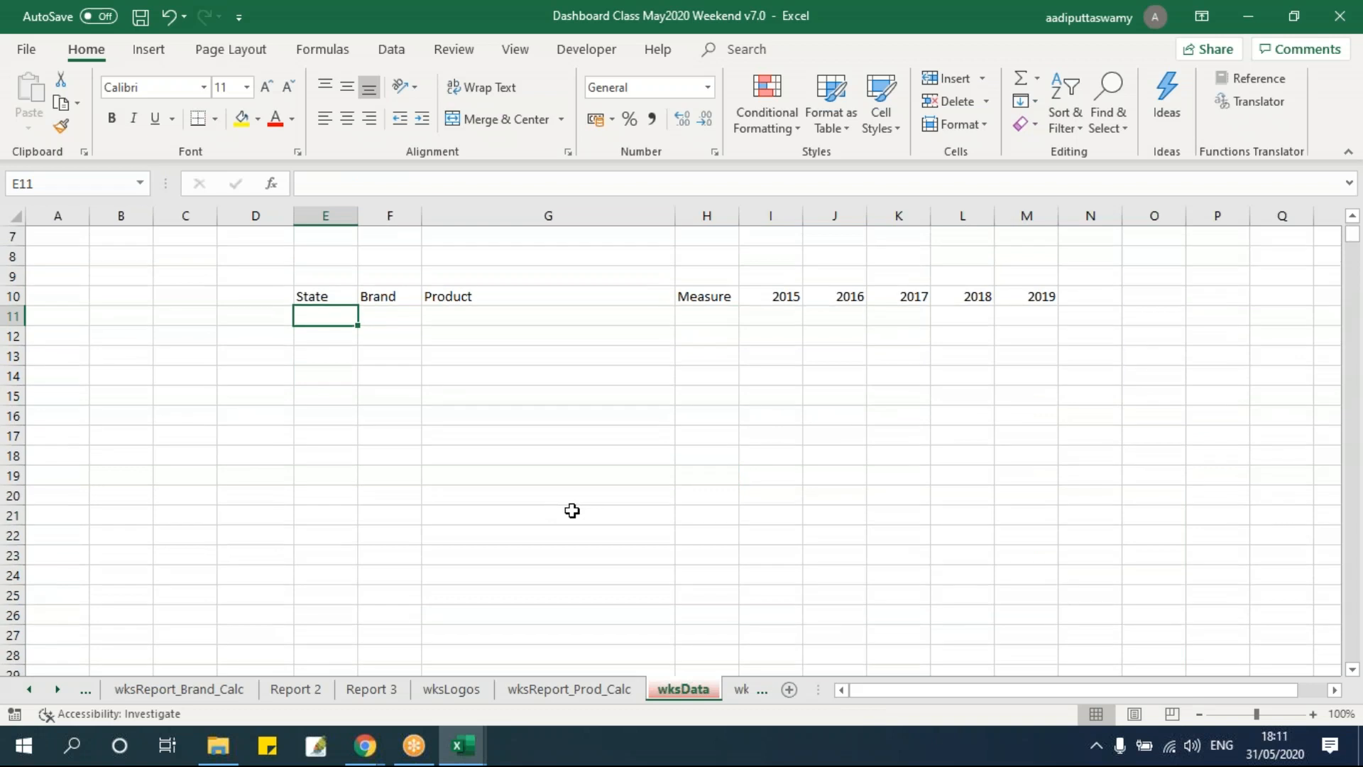
pyautogui.hotkey('alt', 'Tab')
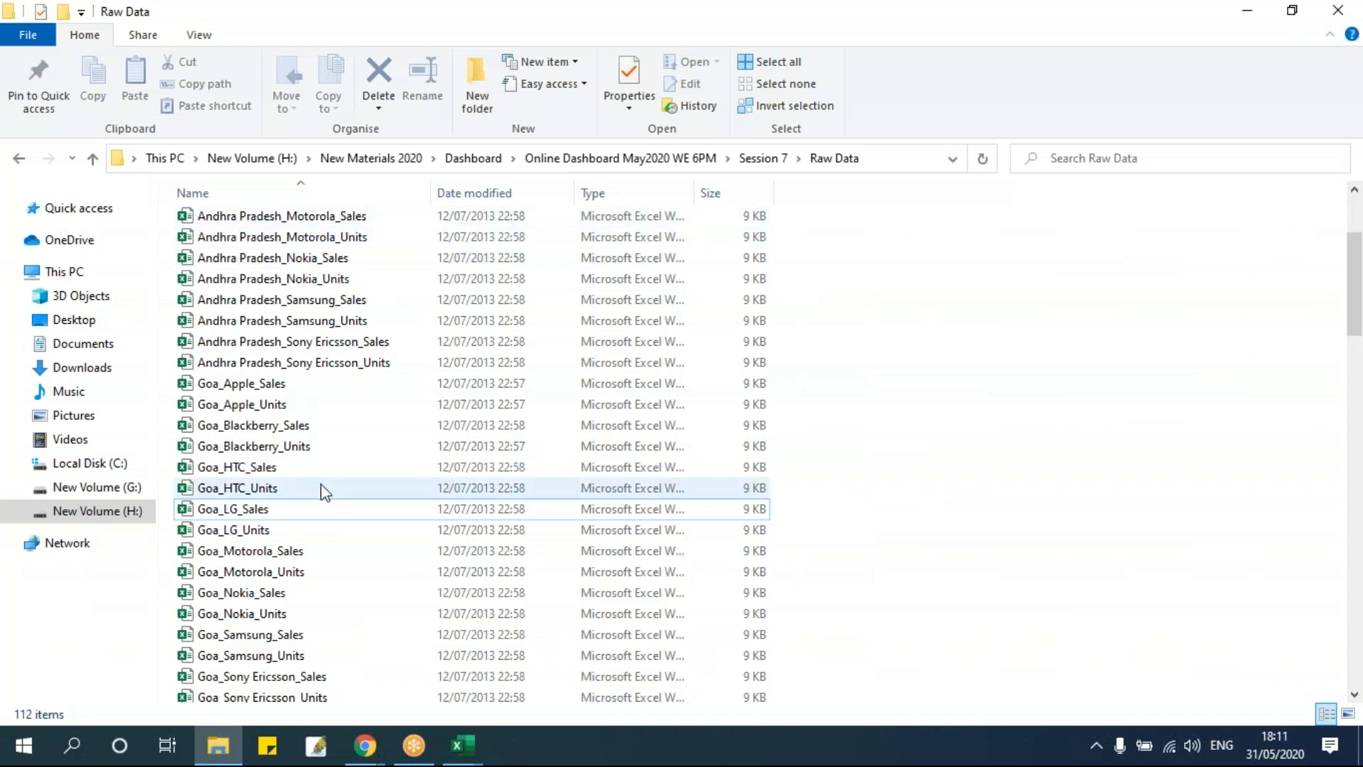
pyautogui.click(269, 236)
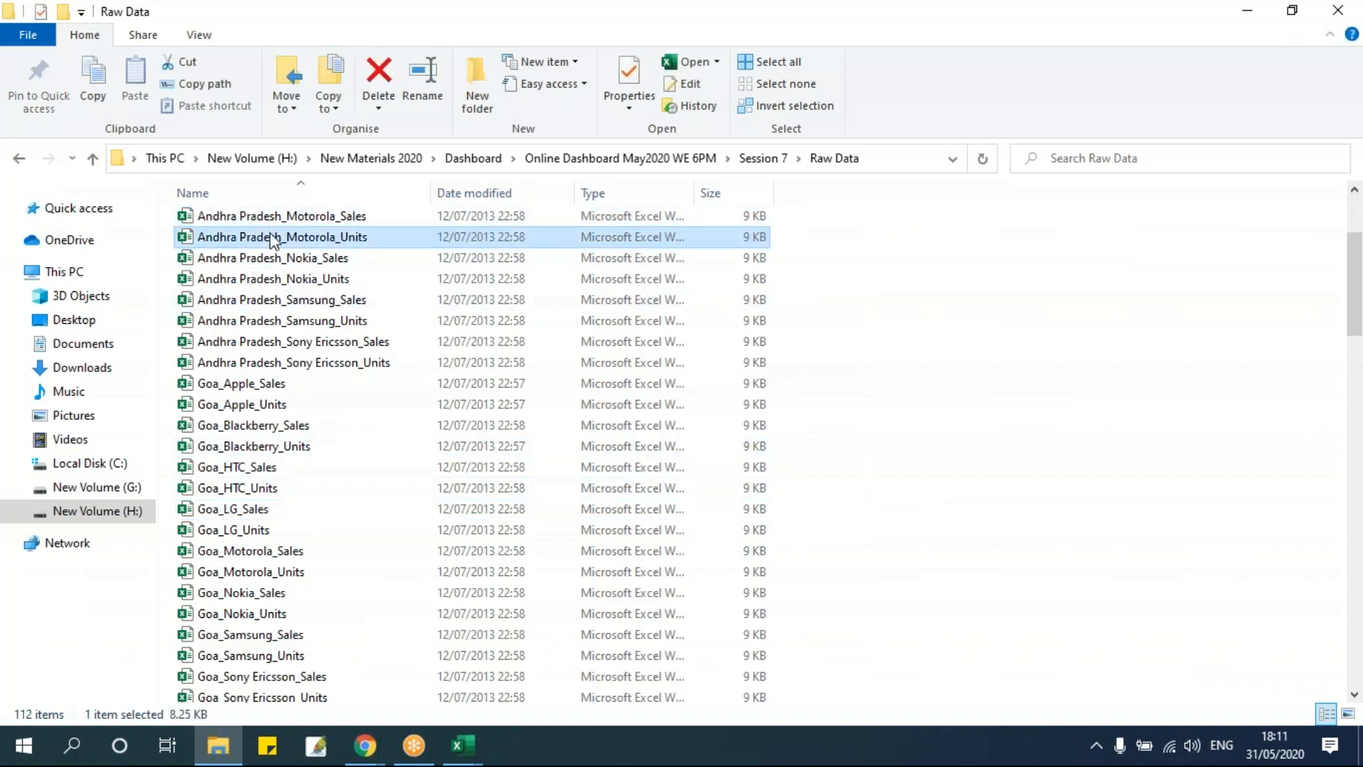
pyautogui.click(268, 259)
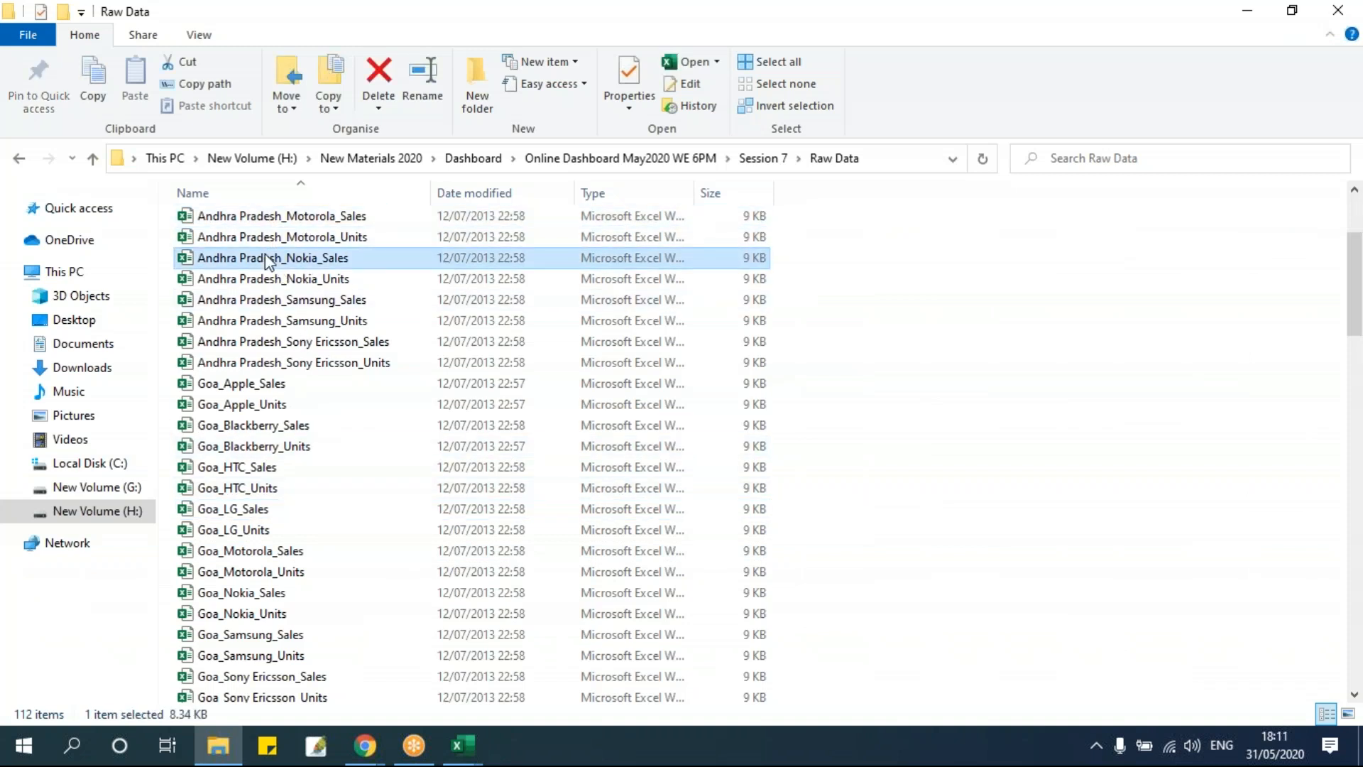
pyautogui.click(252, 428)
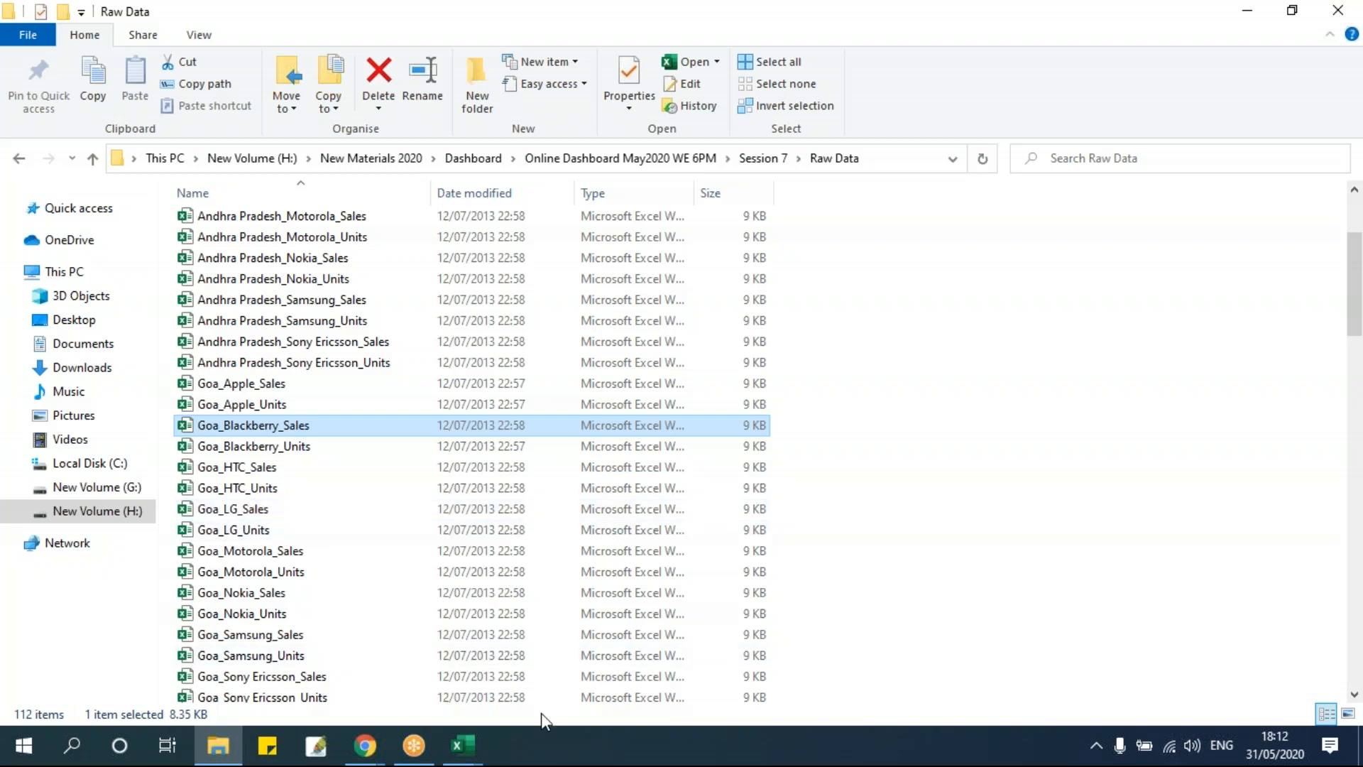
pyautogui.click(463, 745)
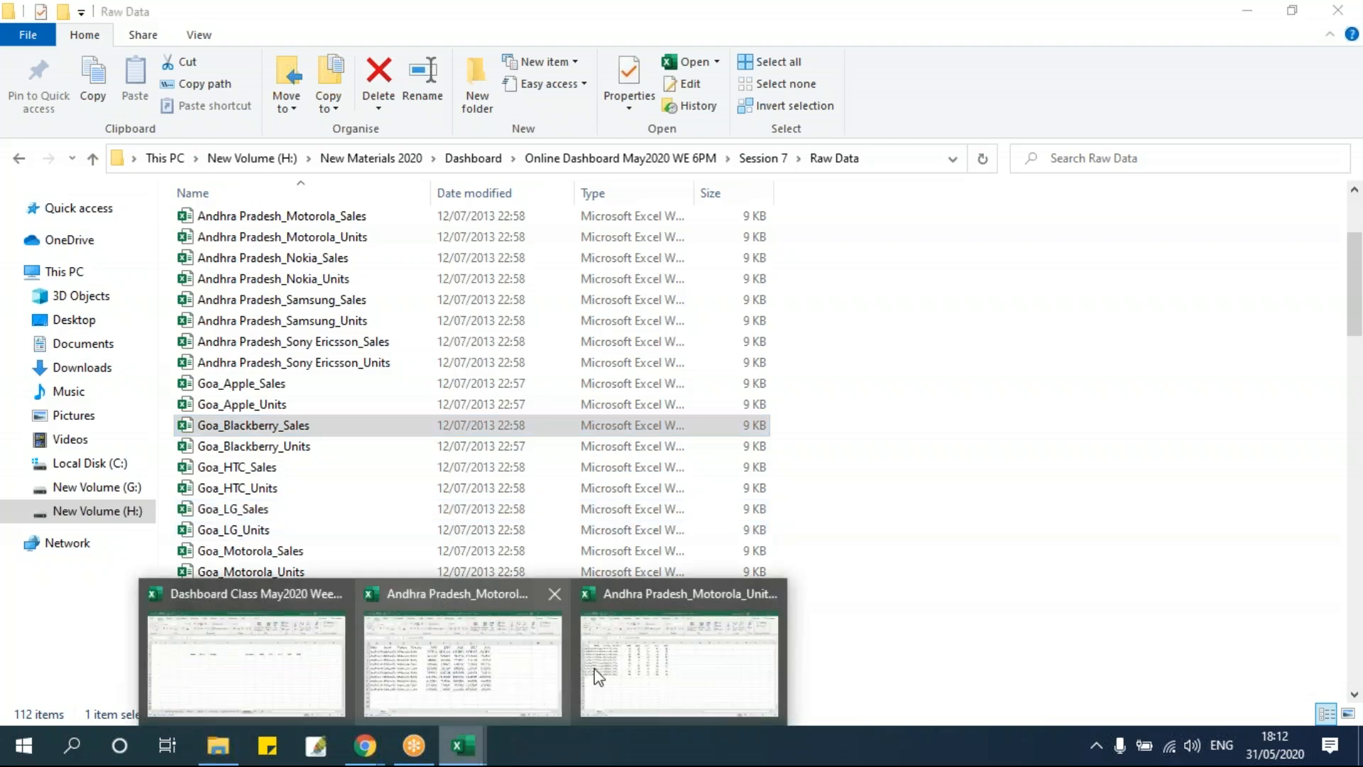
pyautogui.click(271, 670)
pyautogui.click(435, 470)
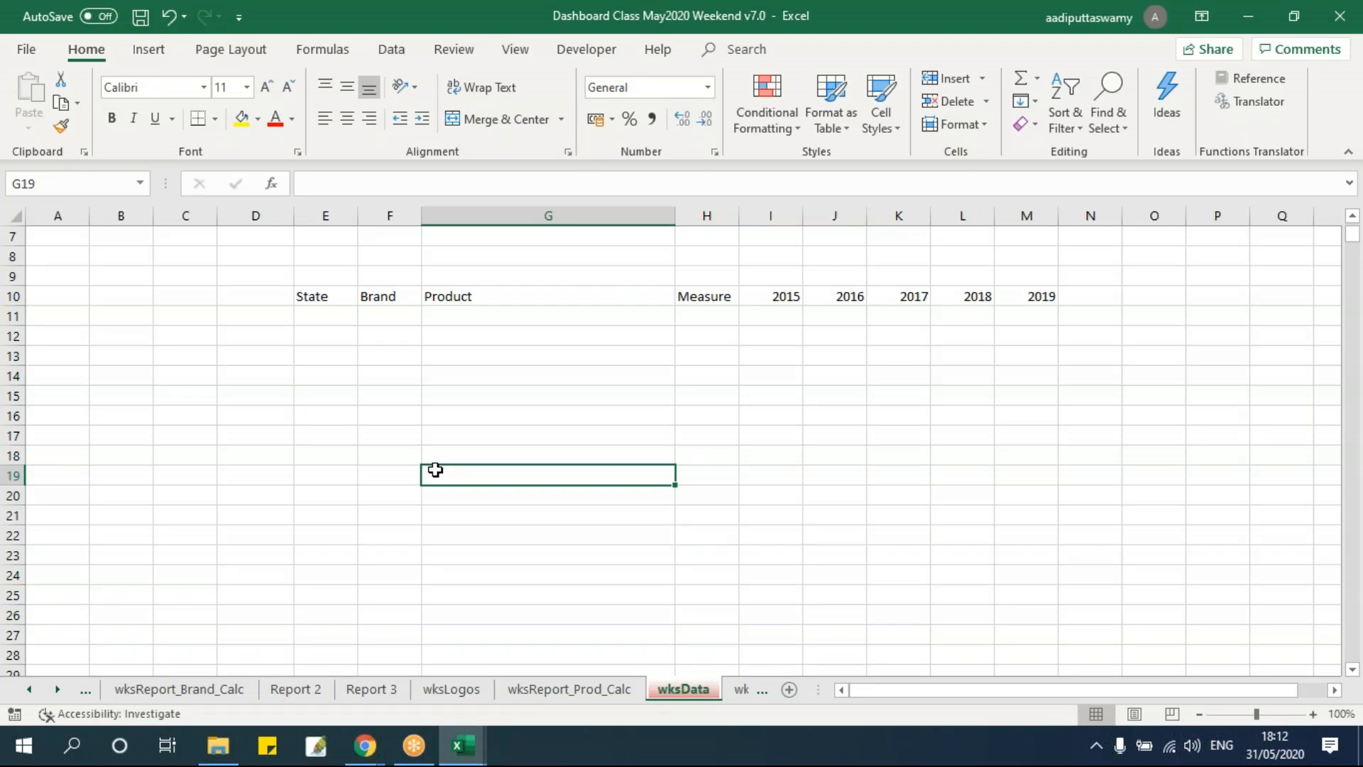
pyautogui.moveTo(335, 320); pyautogui.dragTo(1043, 554)
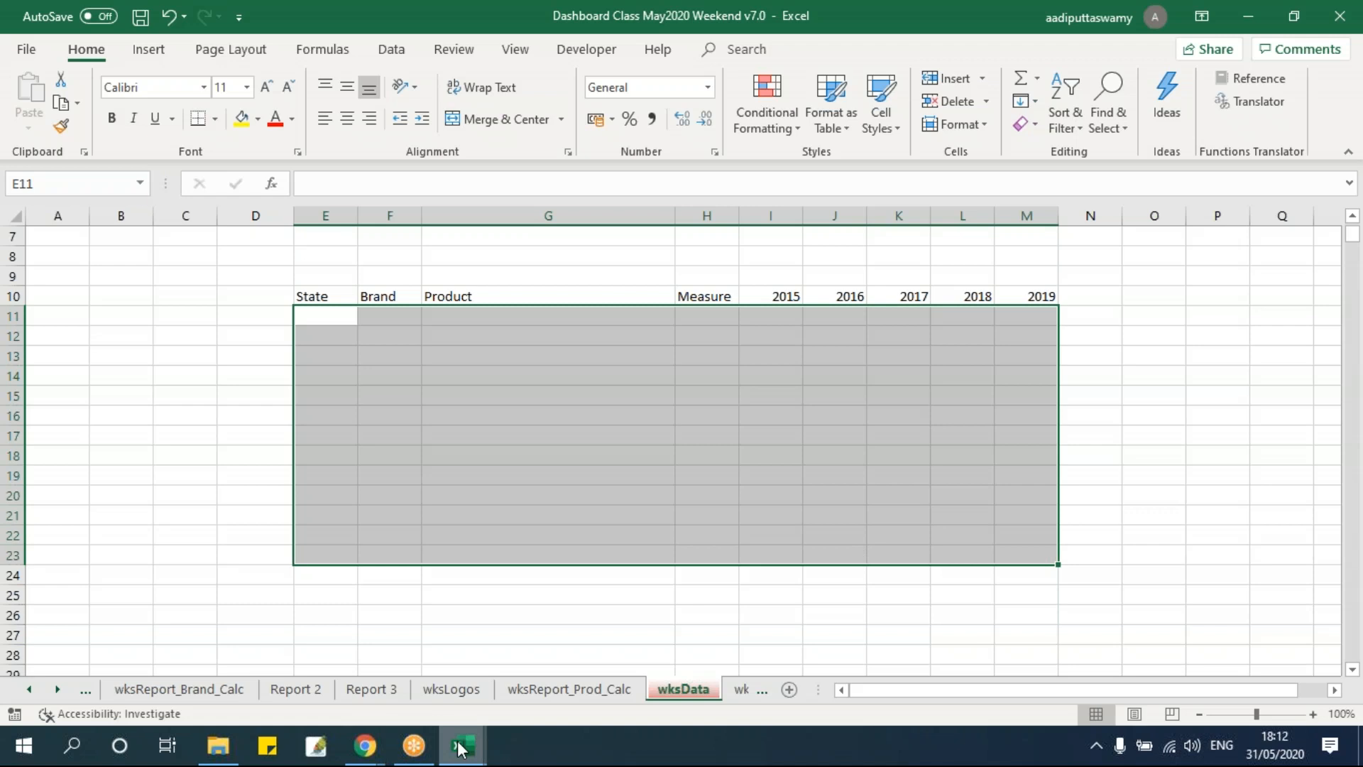
# Copy the Motorola sales data rows from the Andhra Pradesh_Motorola_Sales workbook and paste them on wksData at E11.
pyautogui.moveTo(460, 747)
pyautogui.click(458, 652)
pyautogui.moveTo(114, 287); pyautogui.dragTo(837, 541)
pyautogui.hotkey('ctrl', 'c')
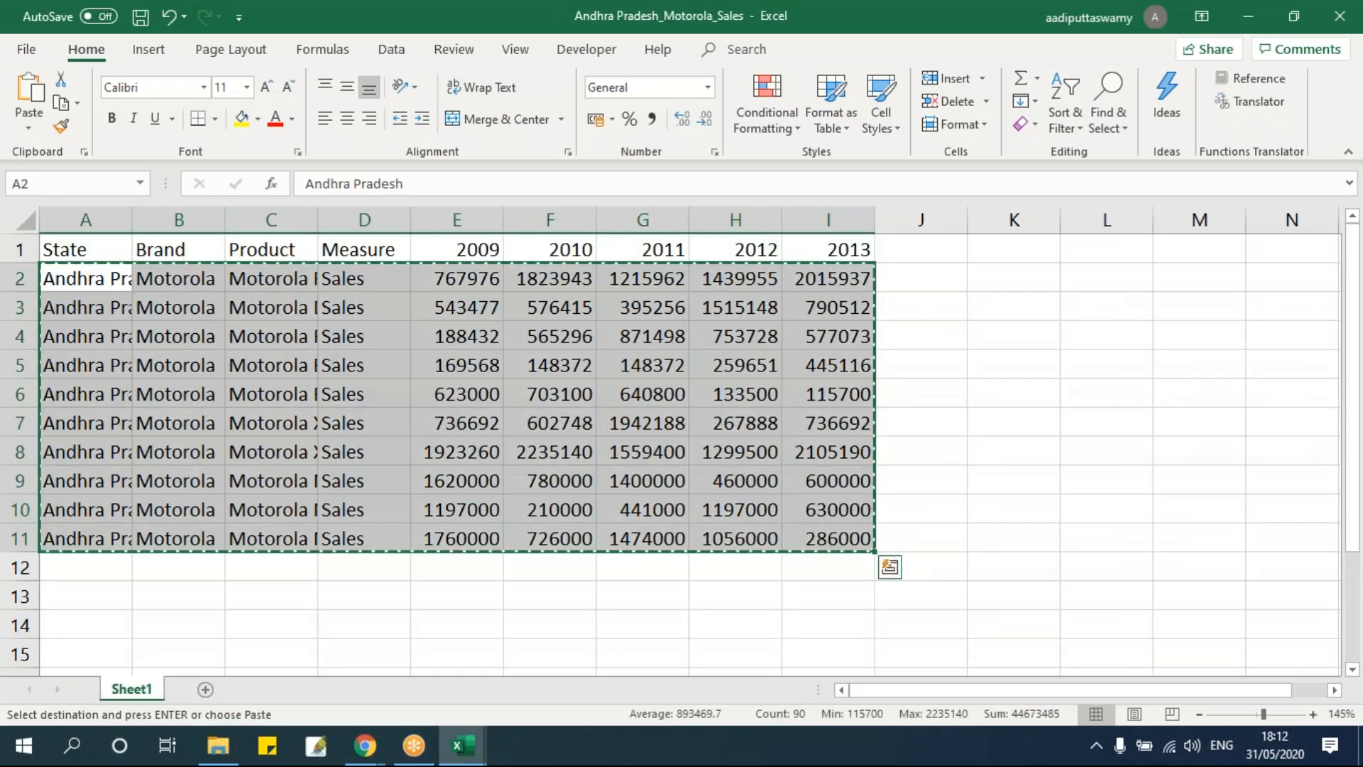
pyautogui.hotkey('alt', 'Tab')
pyautogui.click(334, 321)
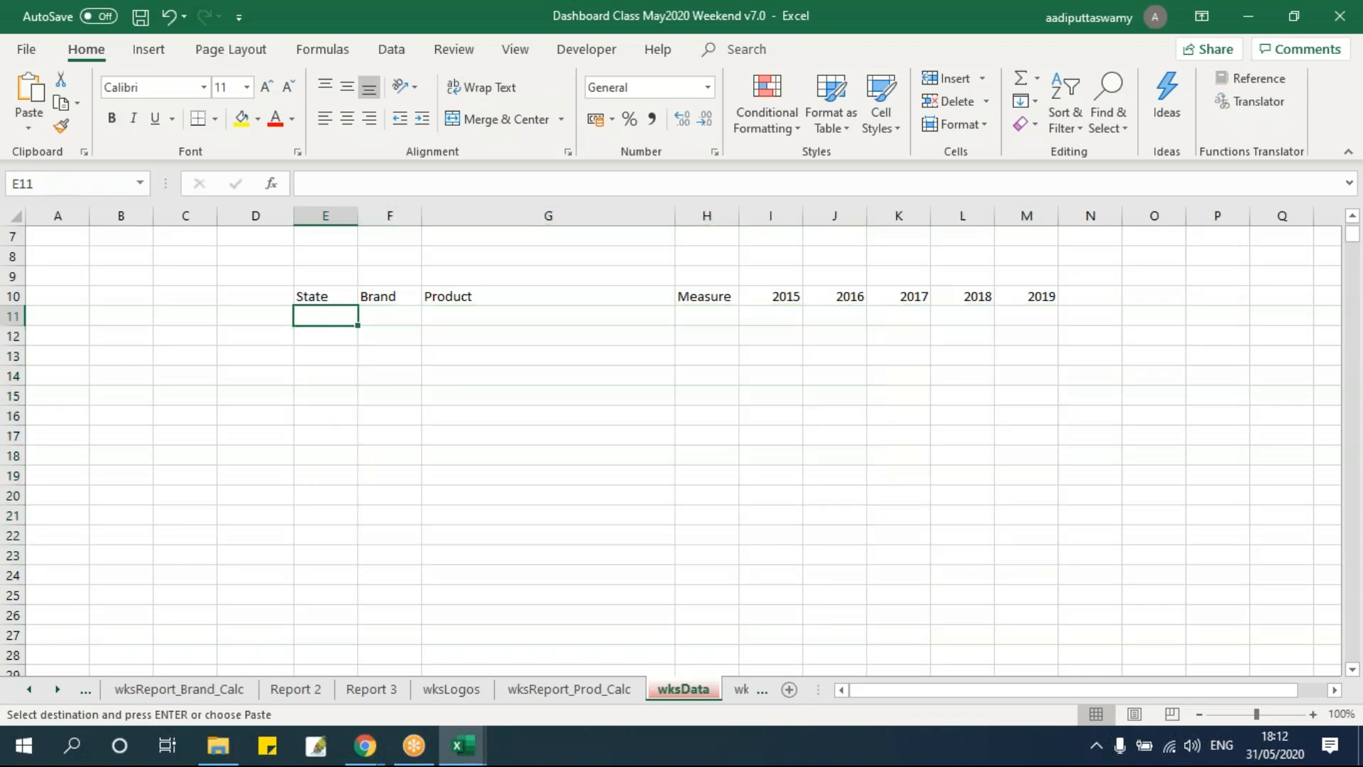
pyautogui.hotkey('ctrl', 'v')
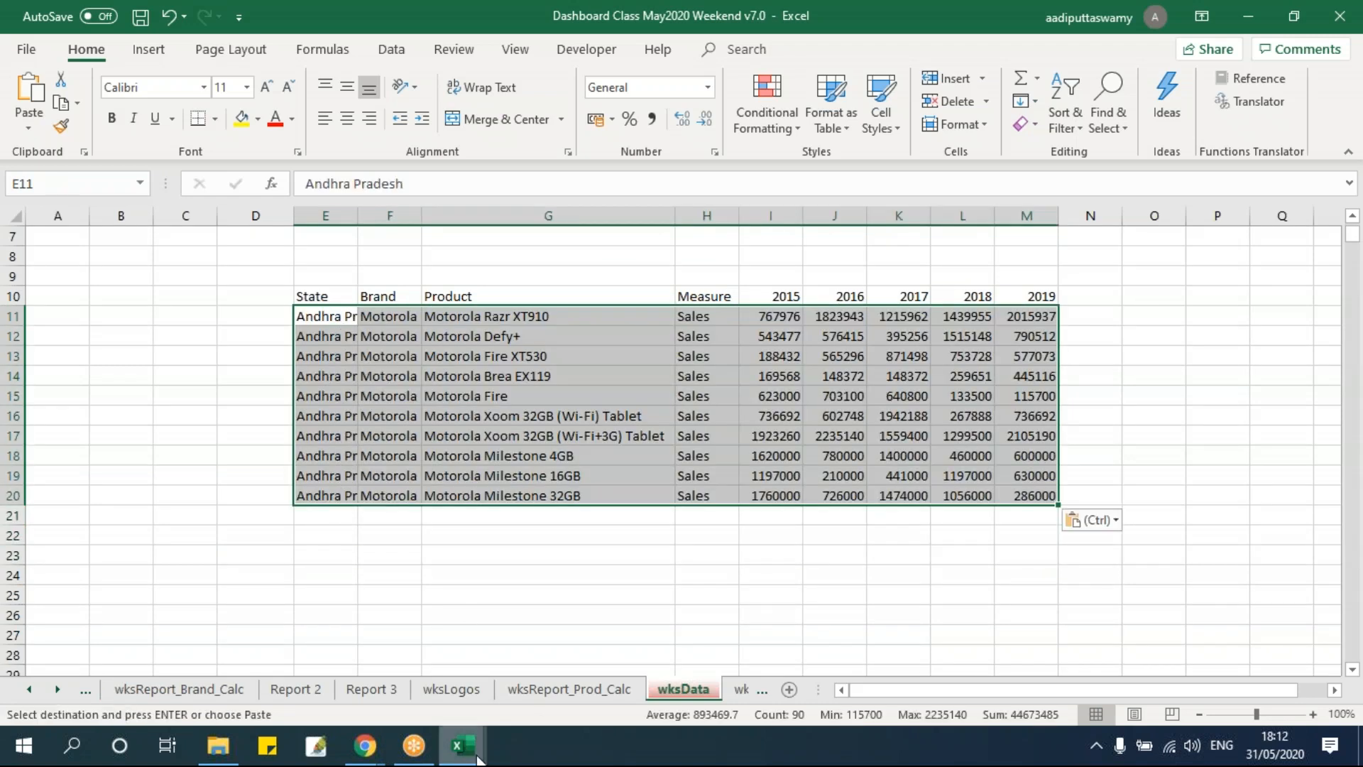
# Close the Andhra Pradesh_Motorola_Sales workbook.
pyautogui.click(465, 646)
pyautogui.click(497, 502)
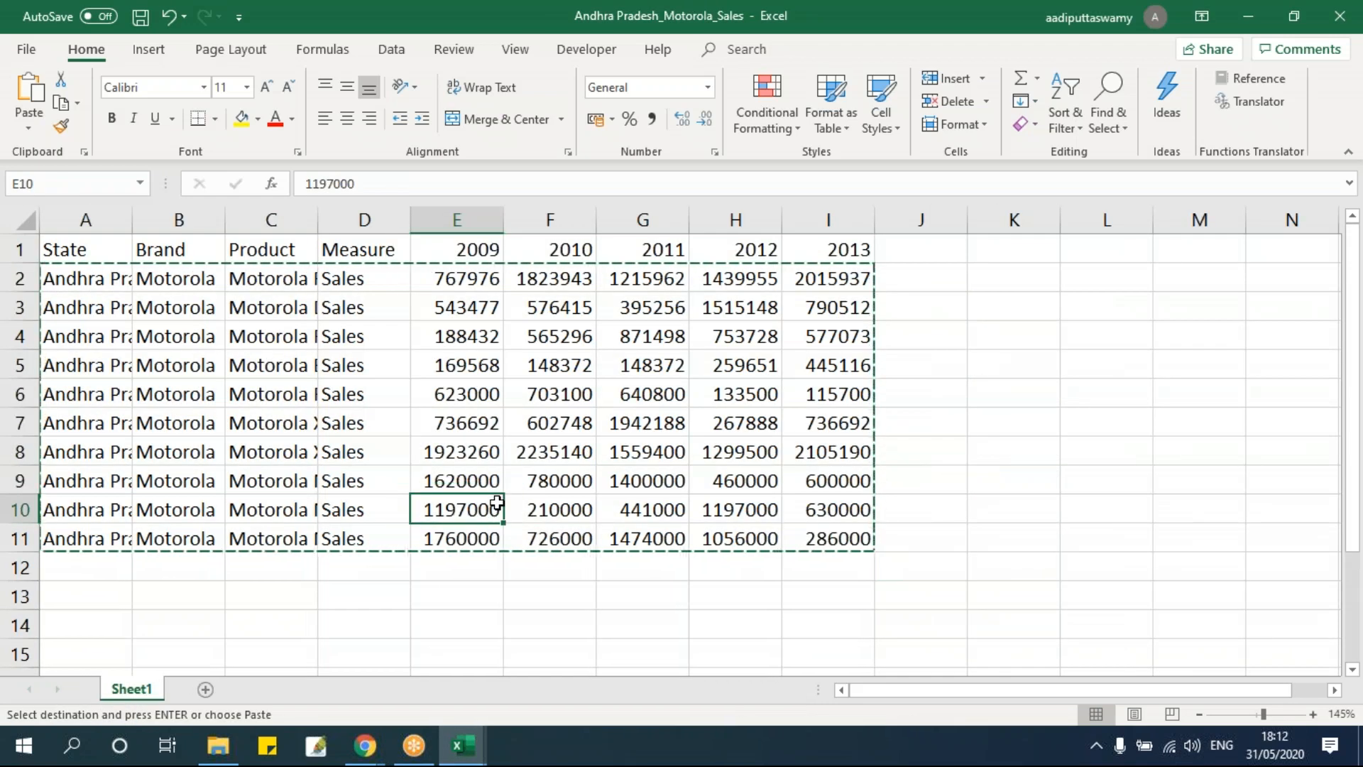
pyautogui.hotkey('alt', 'f')
pyautogui.press('c')
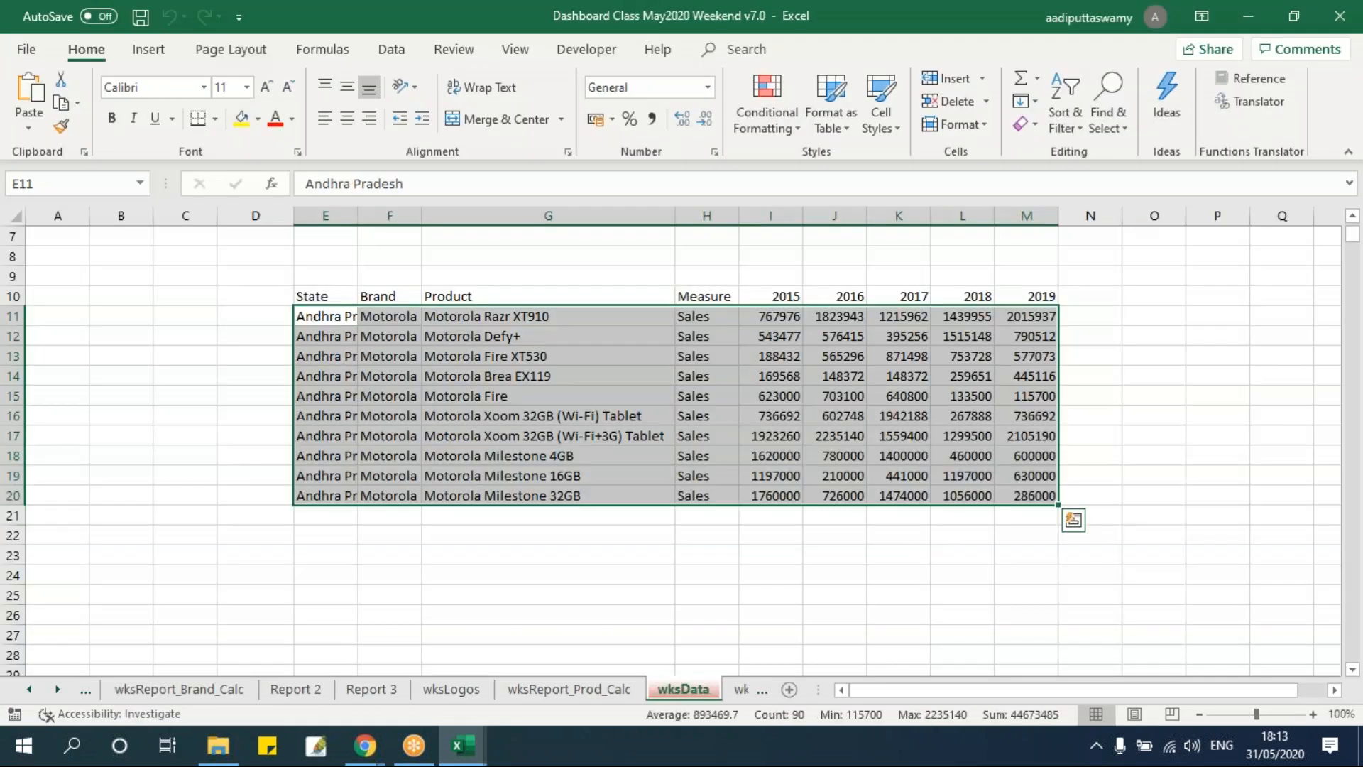
pyautogui.click(480, 417)
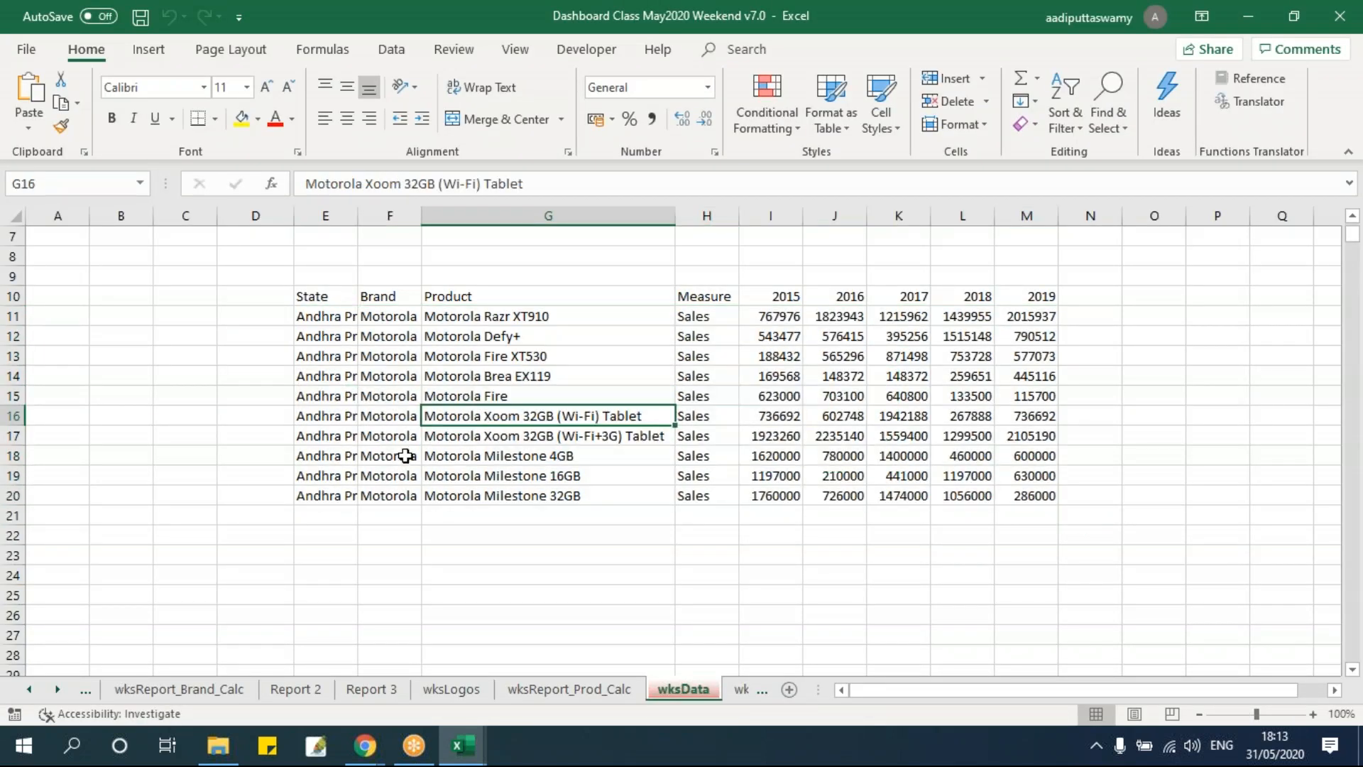
pyautogui.moveTo(326, 317); pyautogui.dragTo(1038, 499)
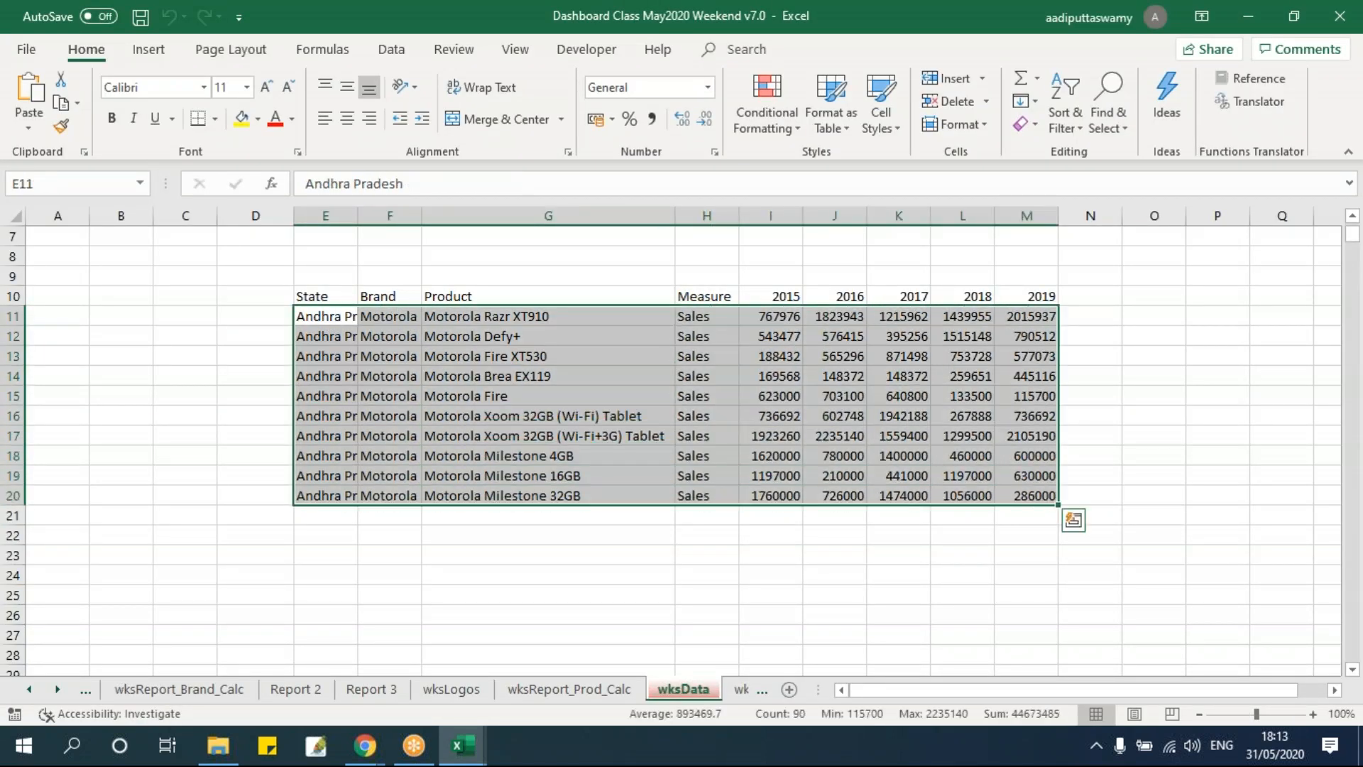
pyautogui.hotkey('ctrl', 'c')
pyautogui.hotkey('alt', 'Tab')
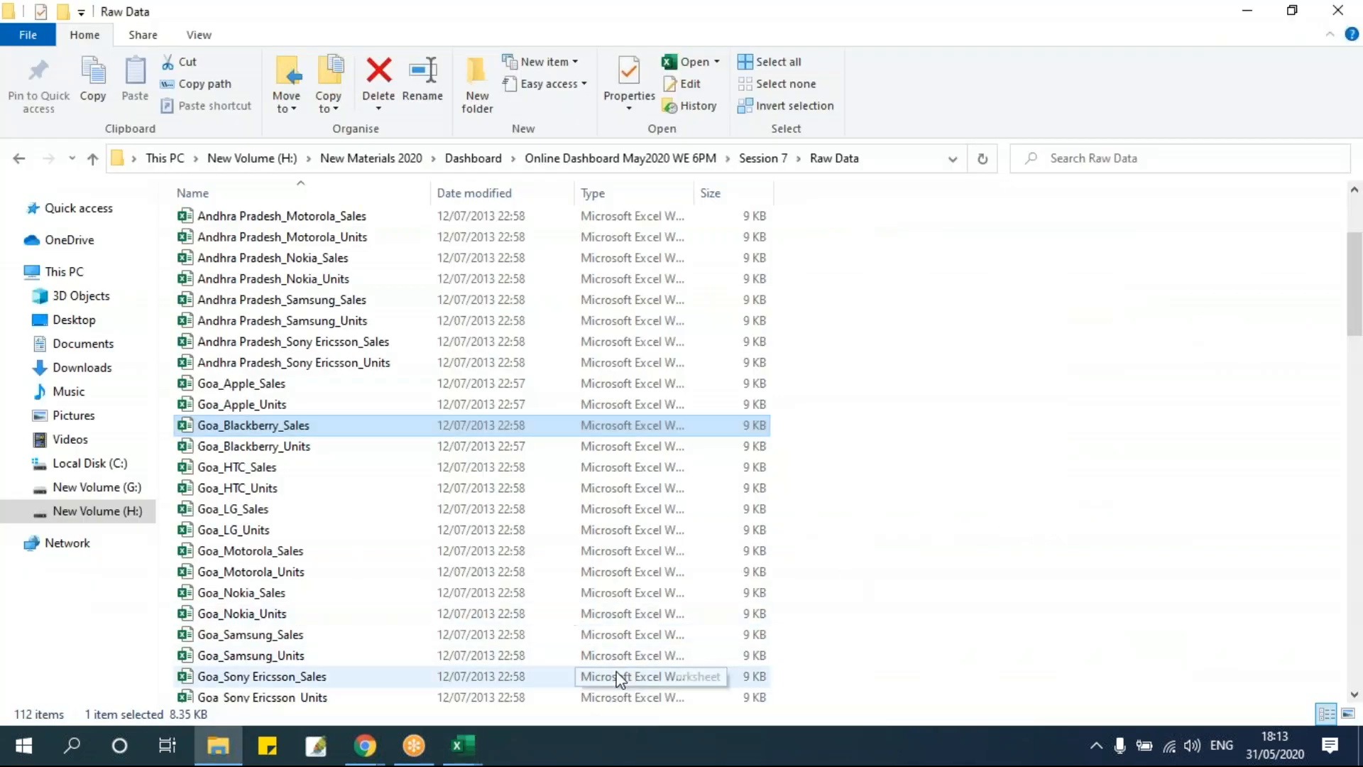
pyautogui.hotkey('alt', 'Tab')
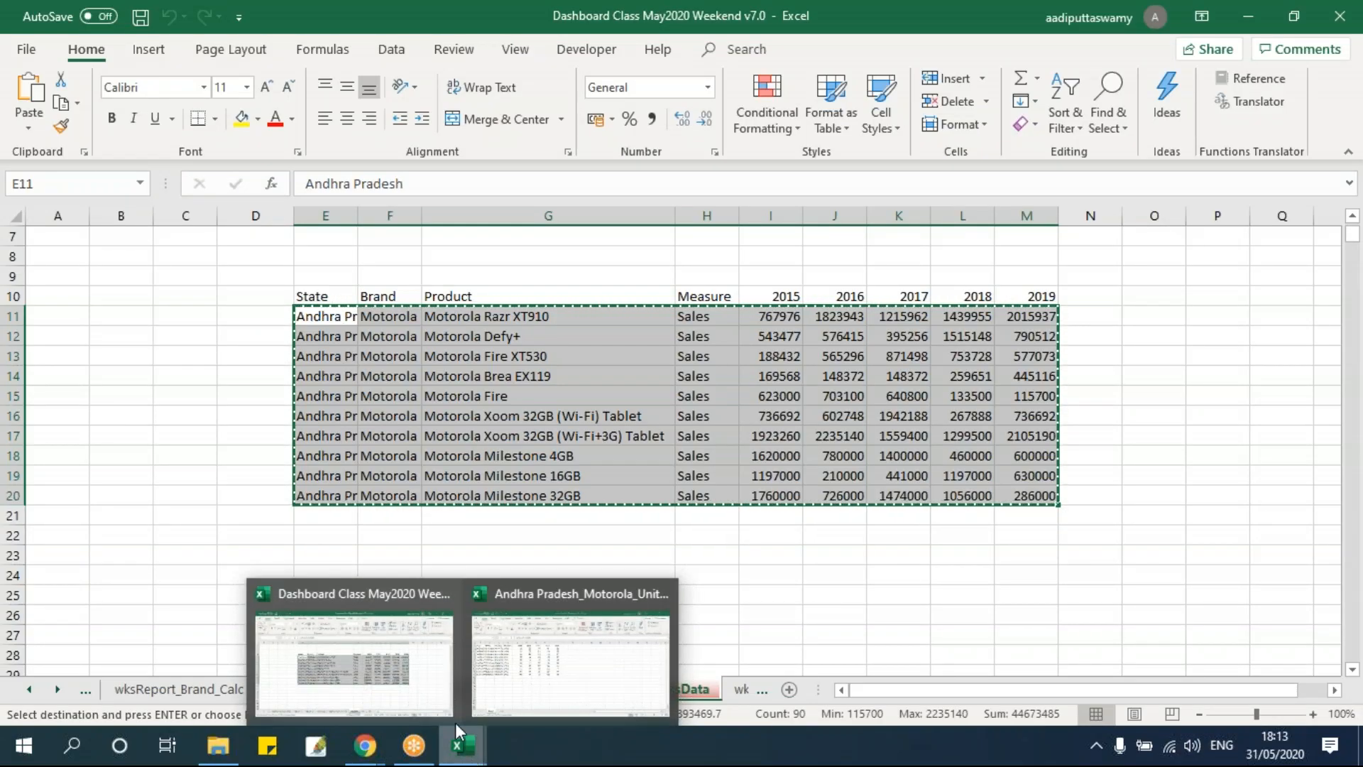
# Copy the Motorola units data rows from the Andhra Pradesh_Motorola_Units workbook and paste them on wksData at E21, below the sales rows.
pyautogui.click(337, 519)
pyautogui.moveTo(463, 746)
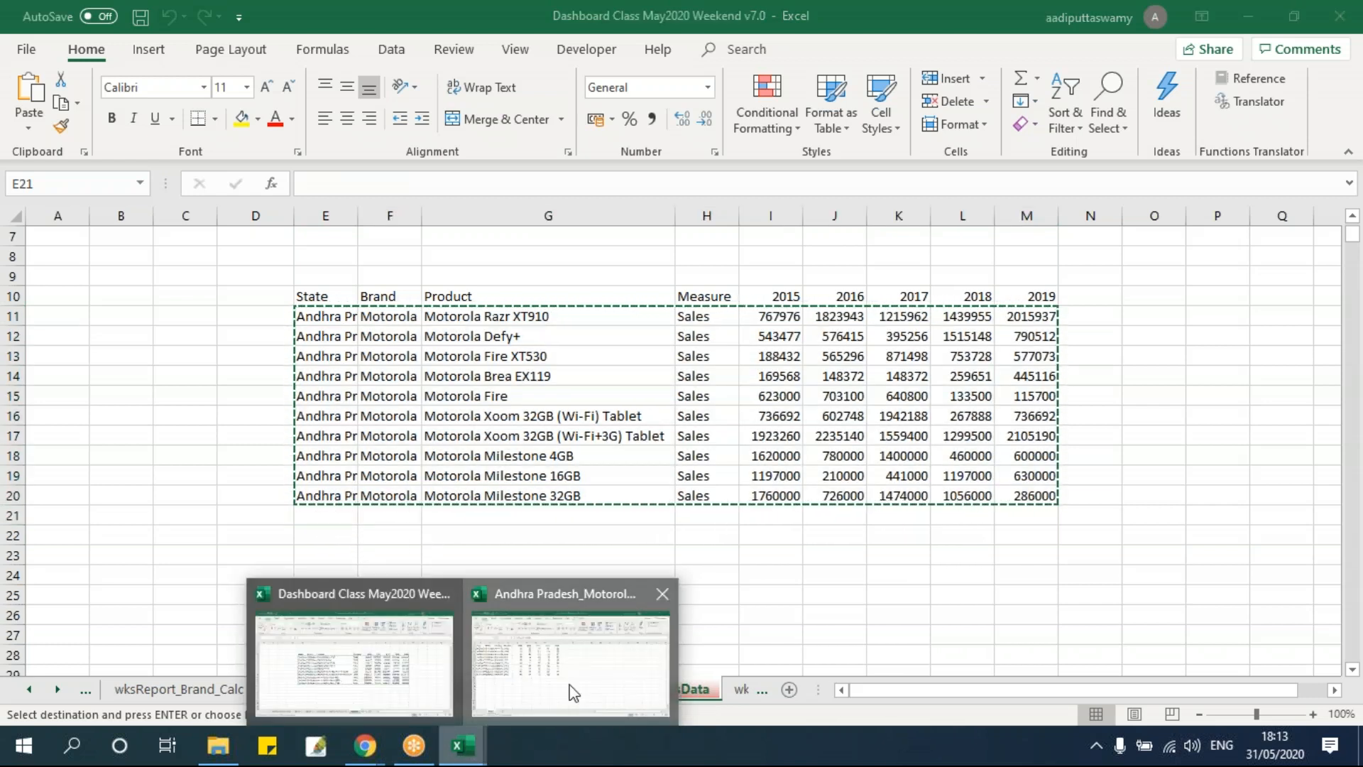
pyautogui.click(572, 694)
pyautogui.click(268, 431)
pyautogui.moveTo(57, 256); pyautogui.dragTo(572, 435)
pyautogui.hotkey('ctrl', 'c')
pyautogui.moveTo(463, 746)
pyautogui.click(391, 669)
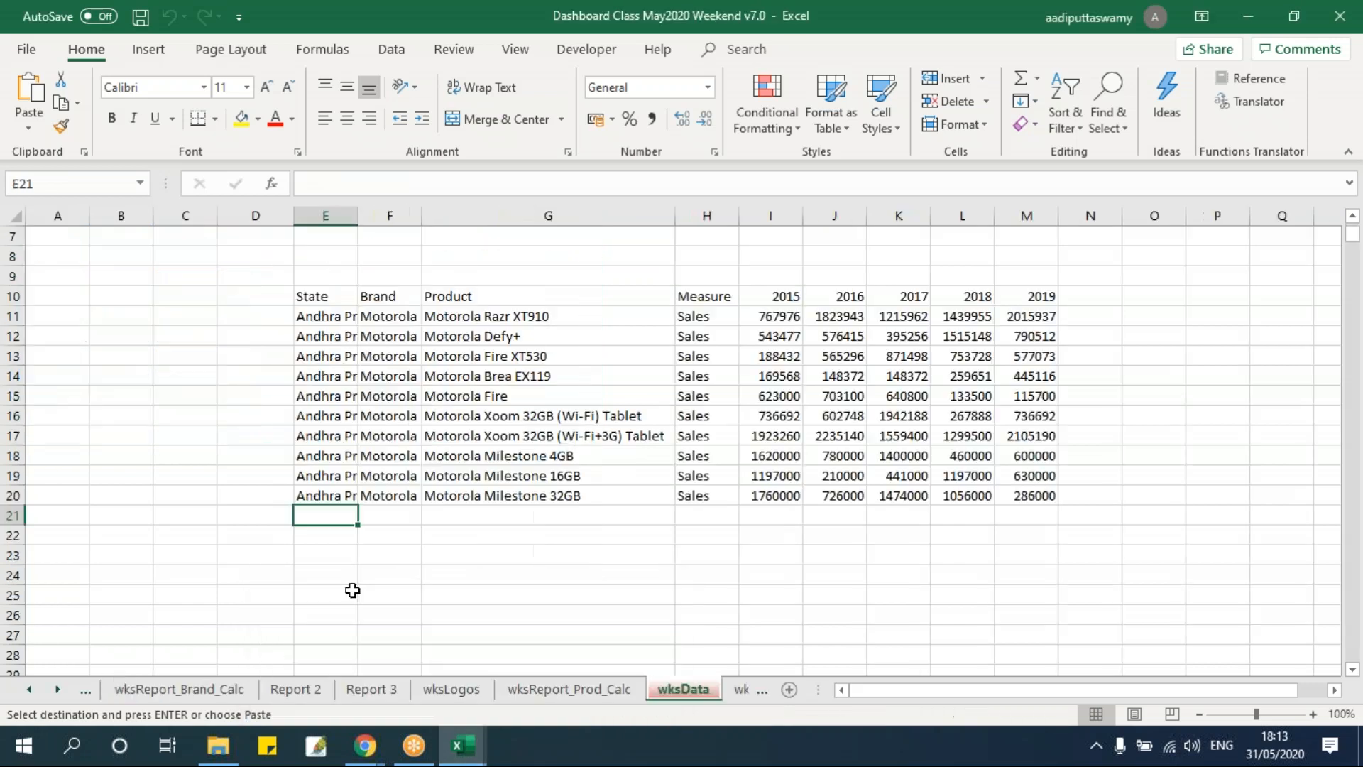
pyautogui.hotkey('ctrl', 'v')
pyautogui.click(391, 456)
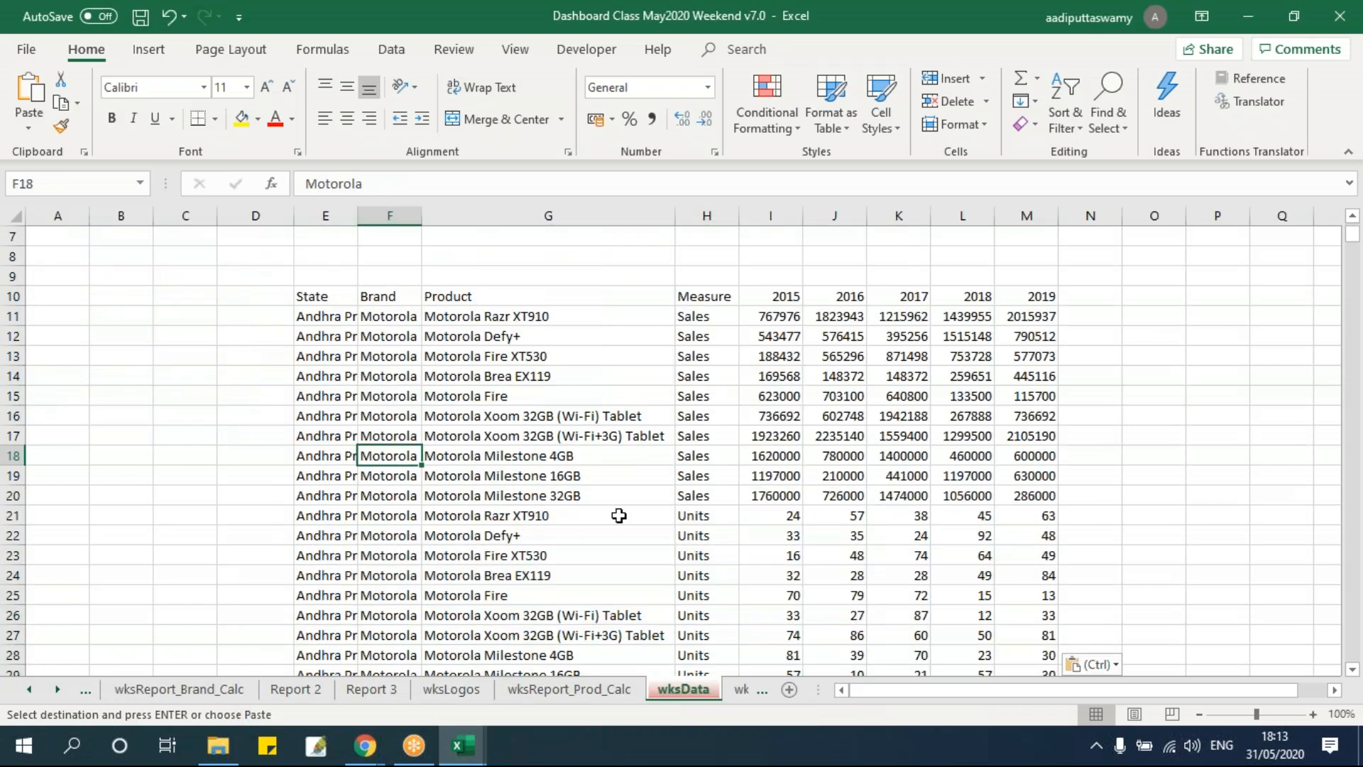
# Clear all the pasted sales and units rows from E11:M30 on wksData.
pyautogui.scroll(-1, 619, 515)
pyautogui.scroll(-1, 619, 515)
pyautogui.scroll(-2, 587, 480)
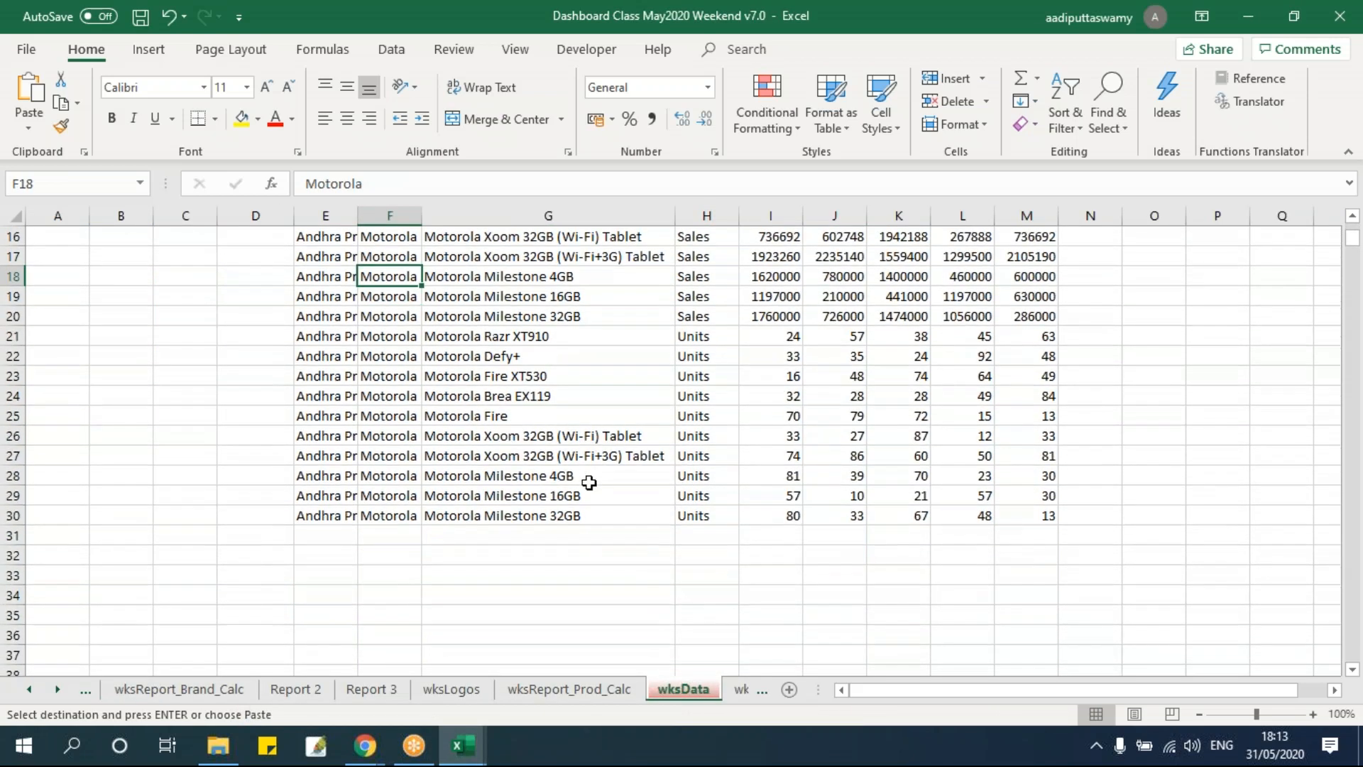
pyautogui.click(323, 537)
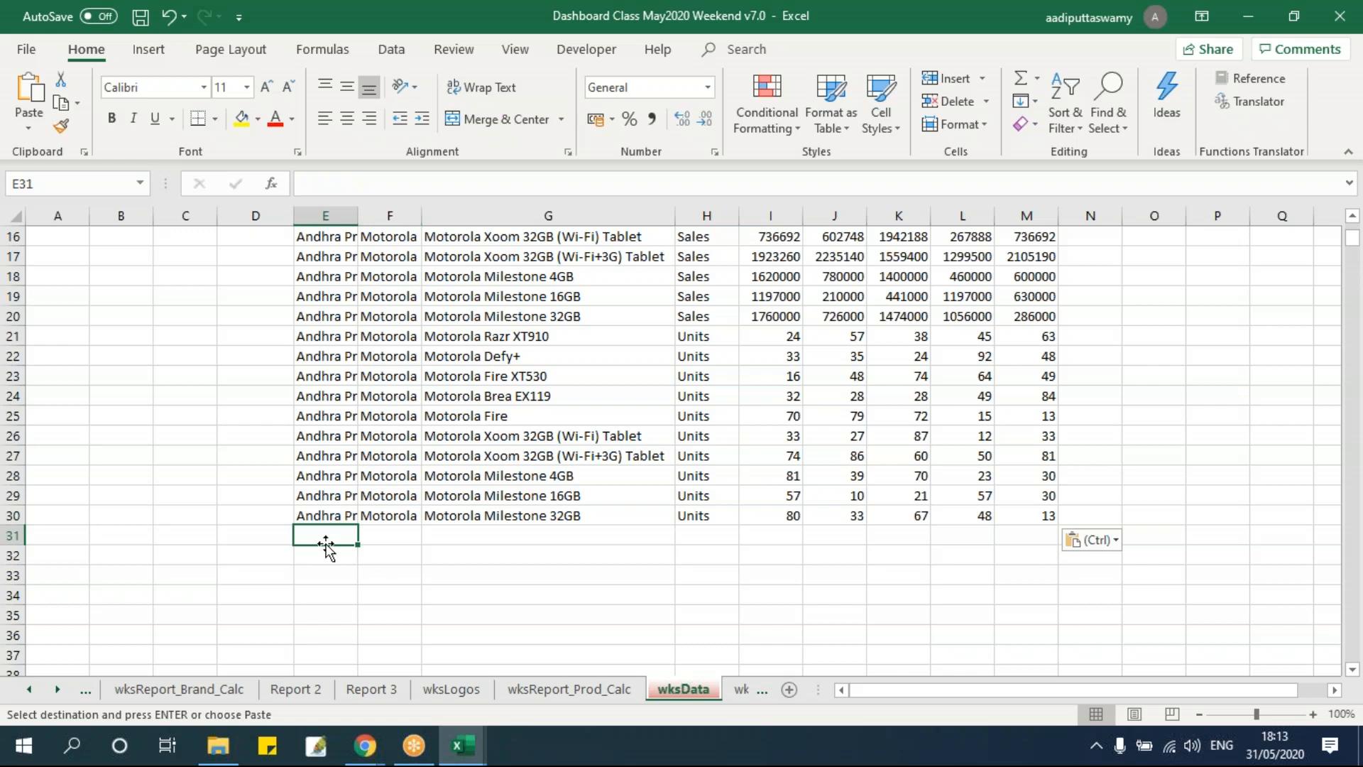
pyautogui.scroll(3, 325, 547)
pyautogui.moveTo(336, 318); pyautogui.dragTo(1021, 631)
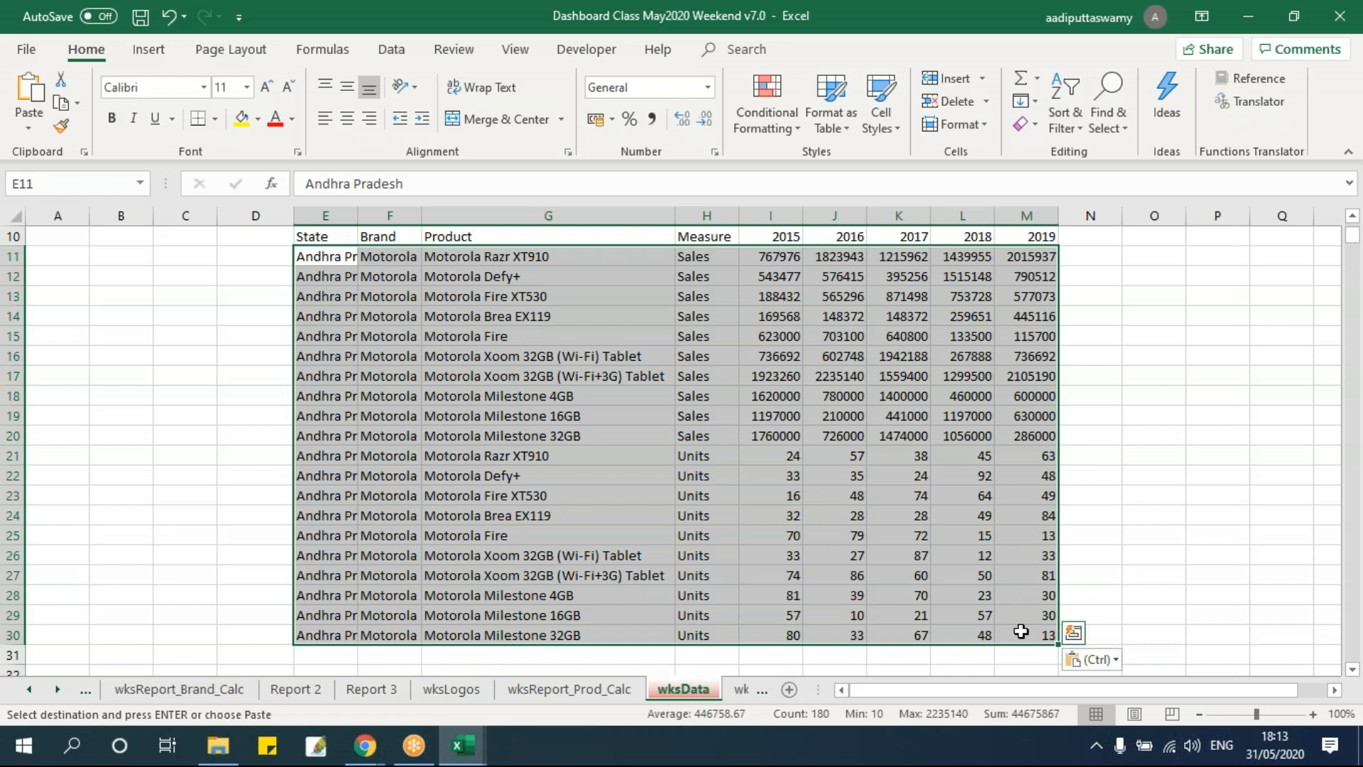
pyautogui.press('Delete')
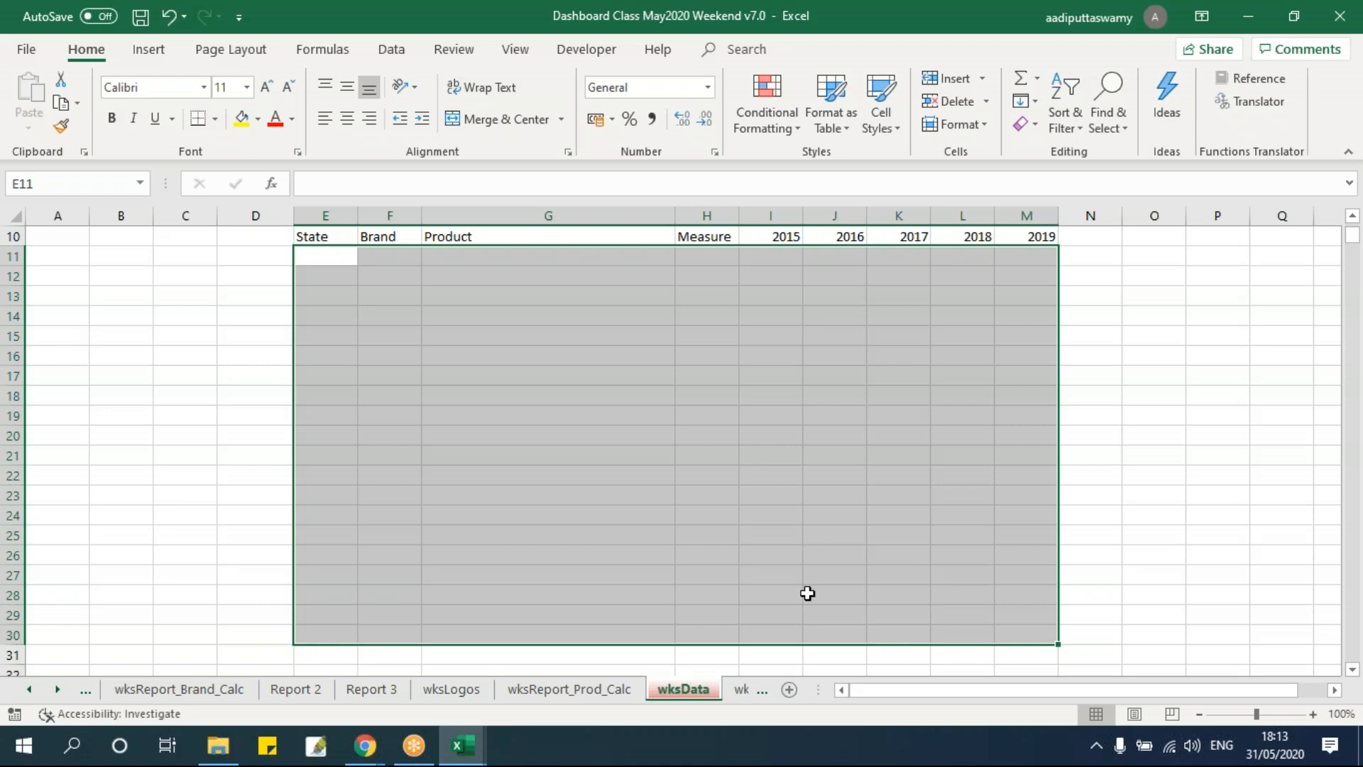
# Close the Andhra Pradesh_Motorola_Units workbook.
pyautogui.click(462, 746)
pyautogui.click(534, 673)
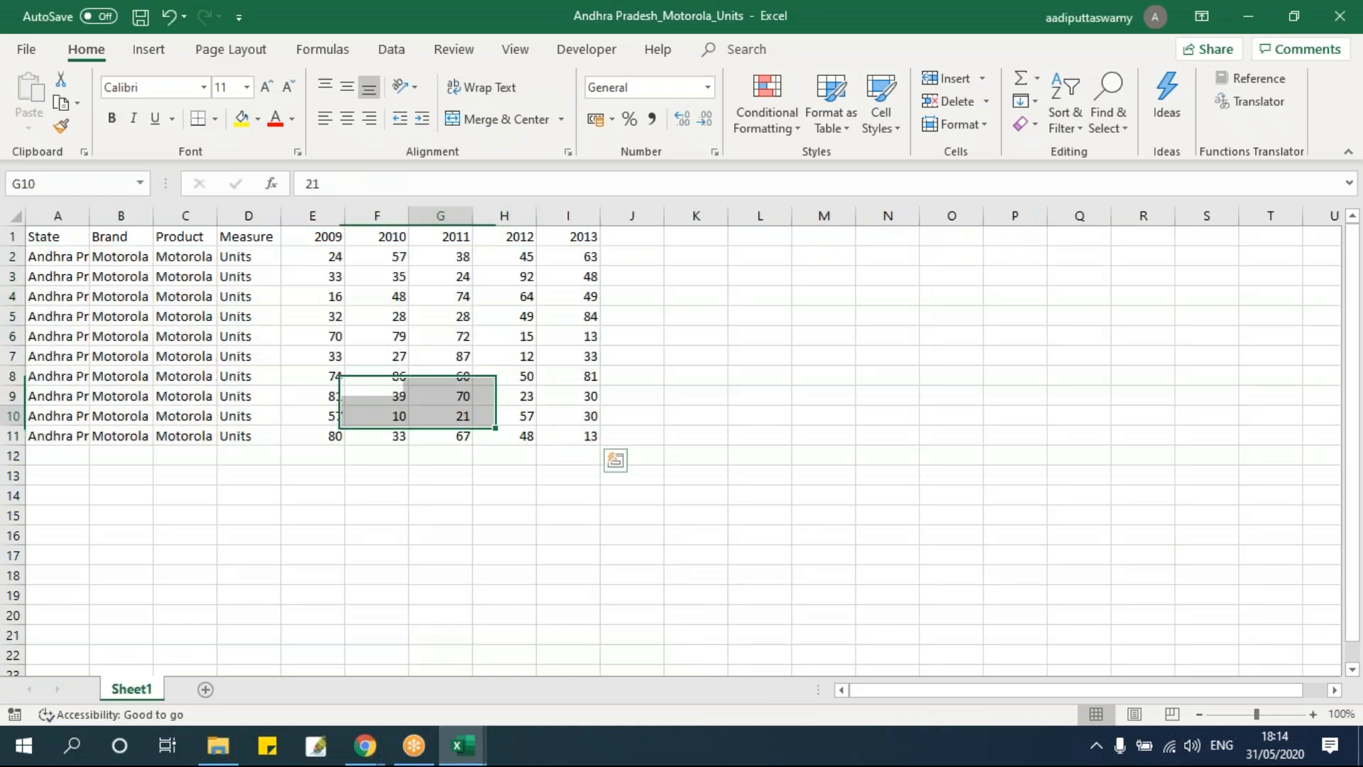
pyautogui.hotkey('alt', 'f')
pyautogui.press('c')
pyautogui.click(604, 399)
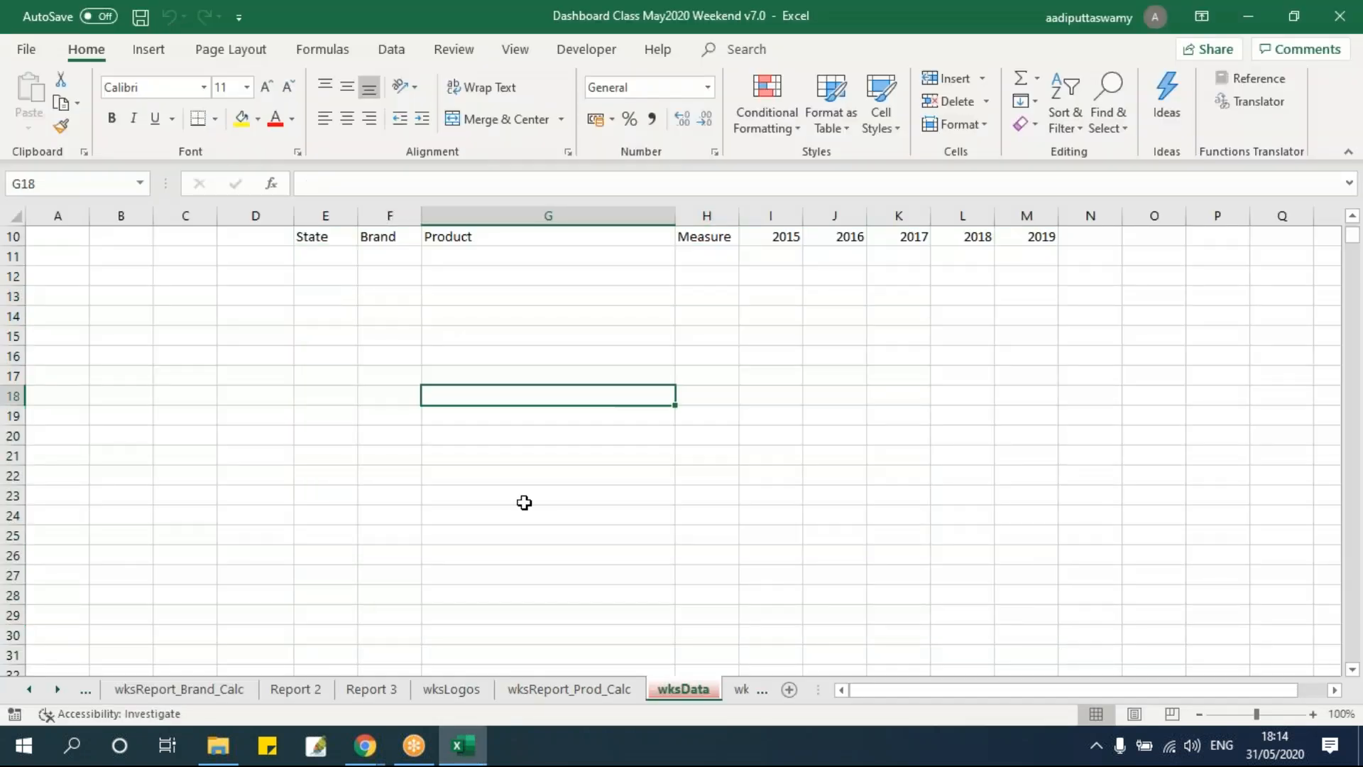
# Go up to the Session 7 folder, widen the Name column, and select the Dashboard Class May2020 Weekend v7.0 file.
pyautogui.click(218, 745)
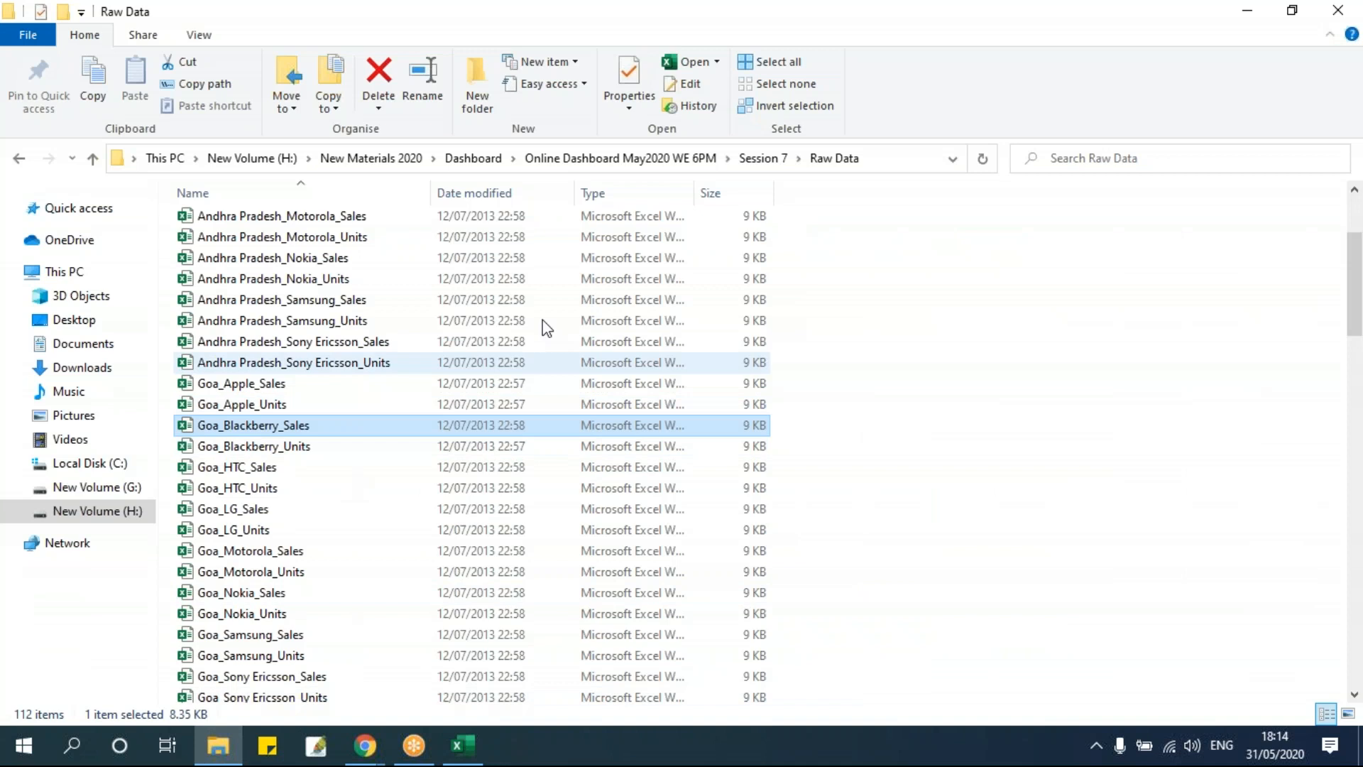
pyautogui.click(773, 159)
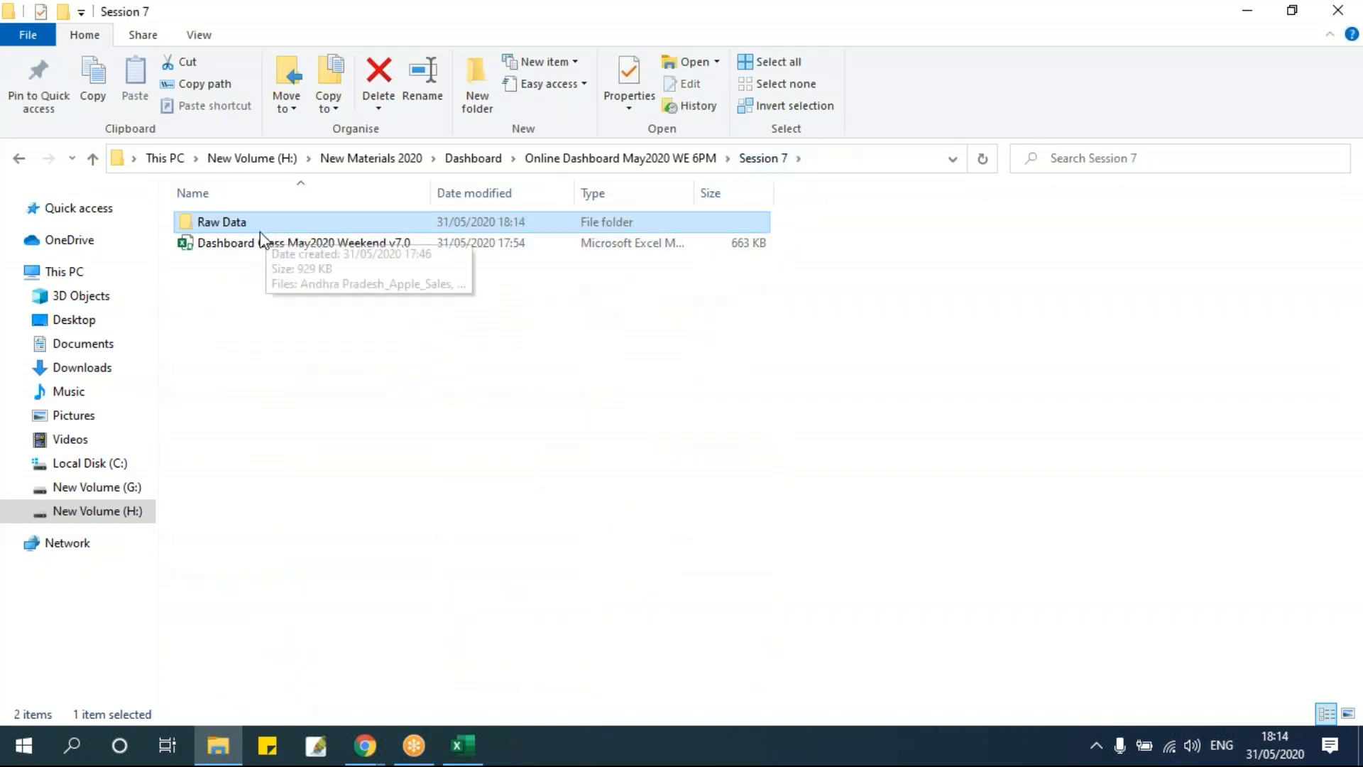
pyautogui.click(318, 350)
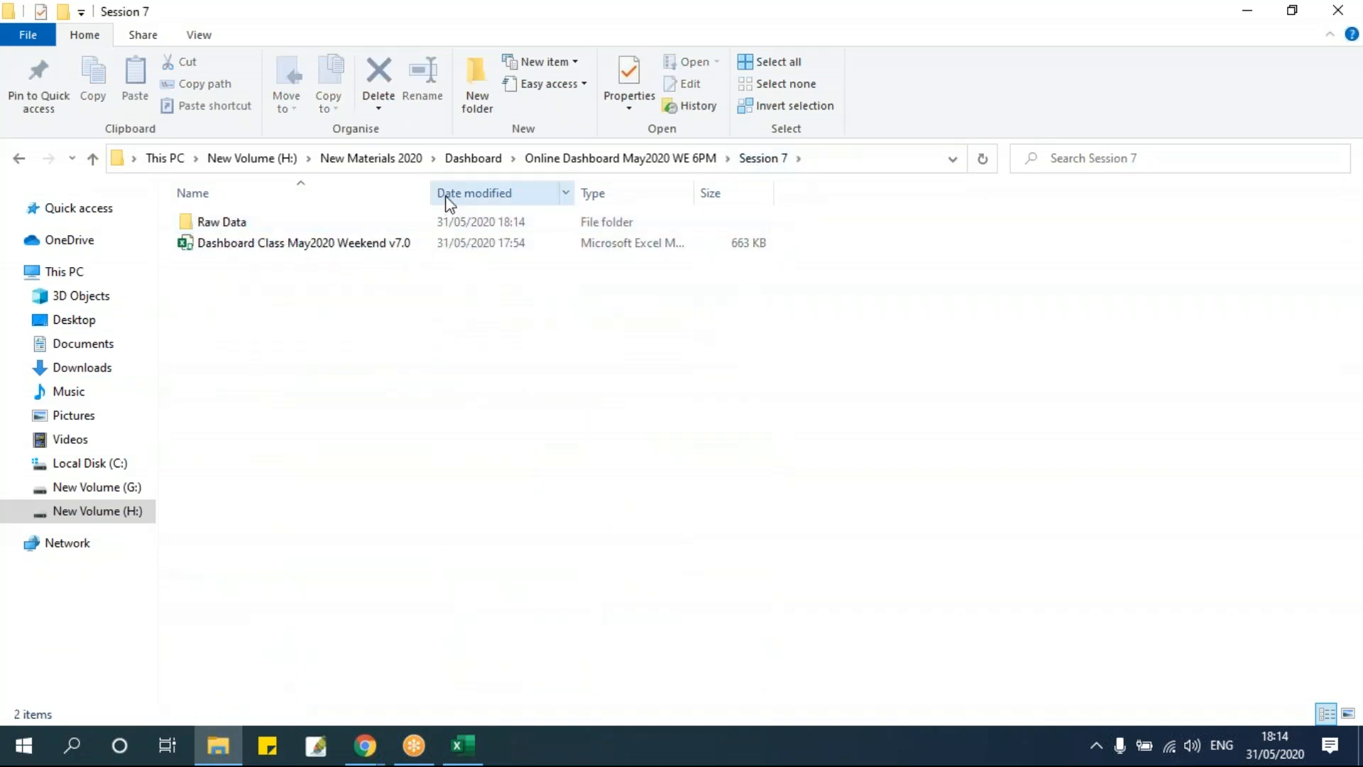
pyautogui.moveTo(432, 190); pyautogui.dragTo(478, 226)
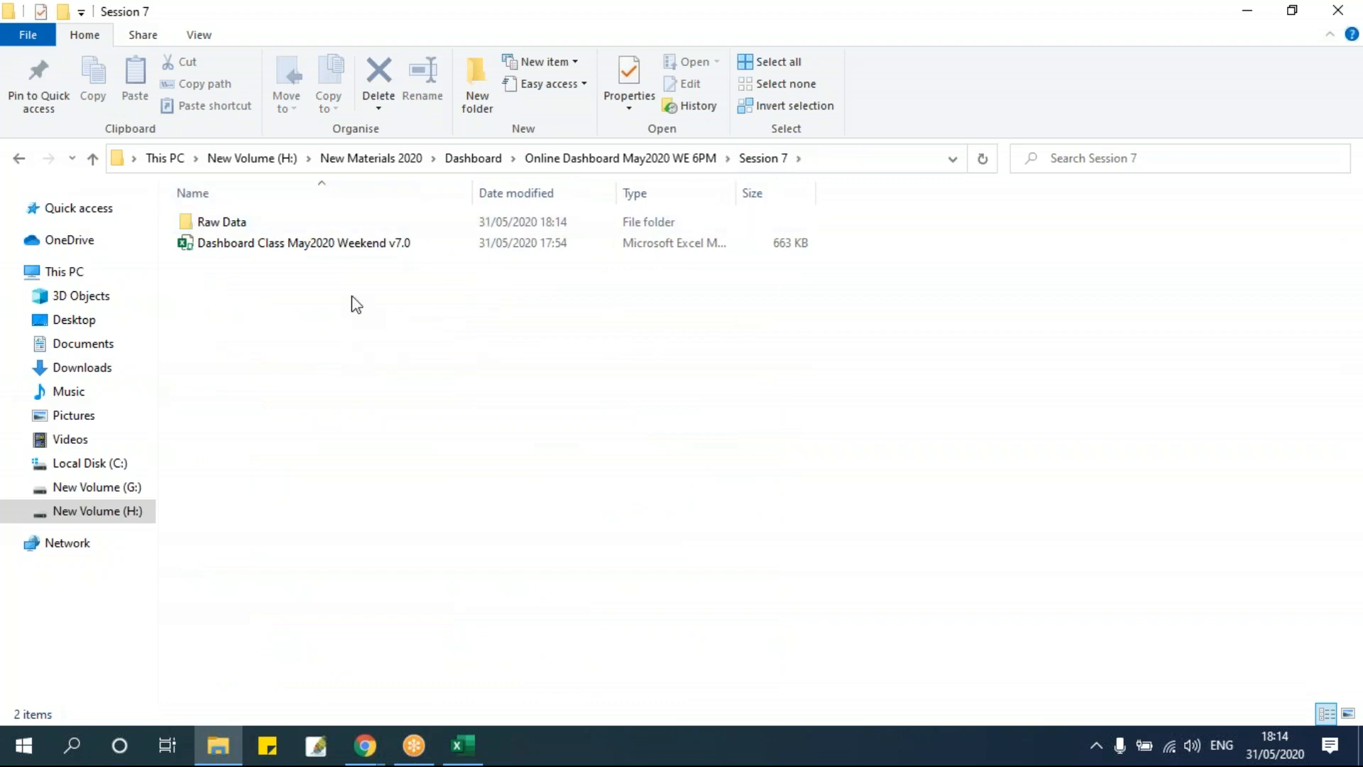
pyautogui.click(268, 248)
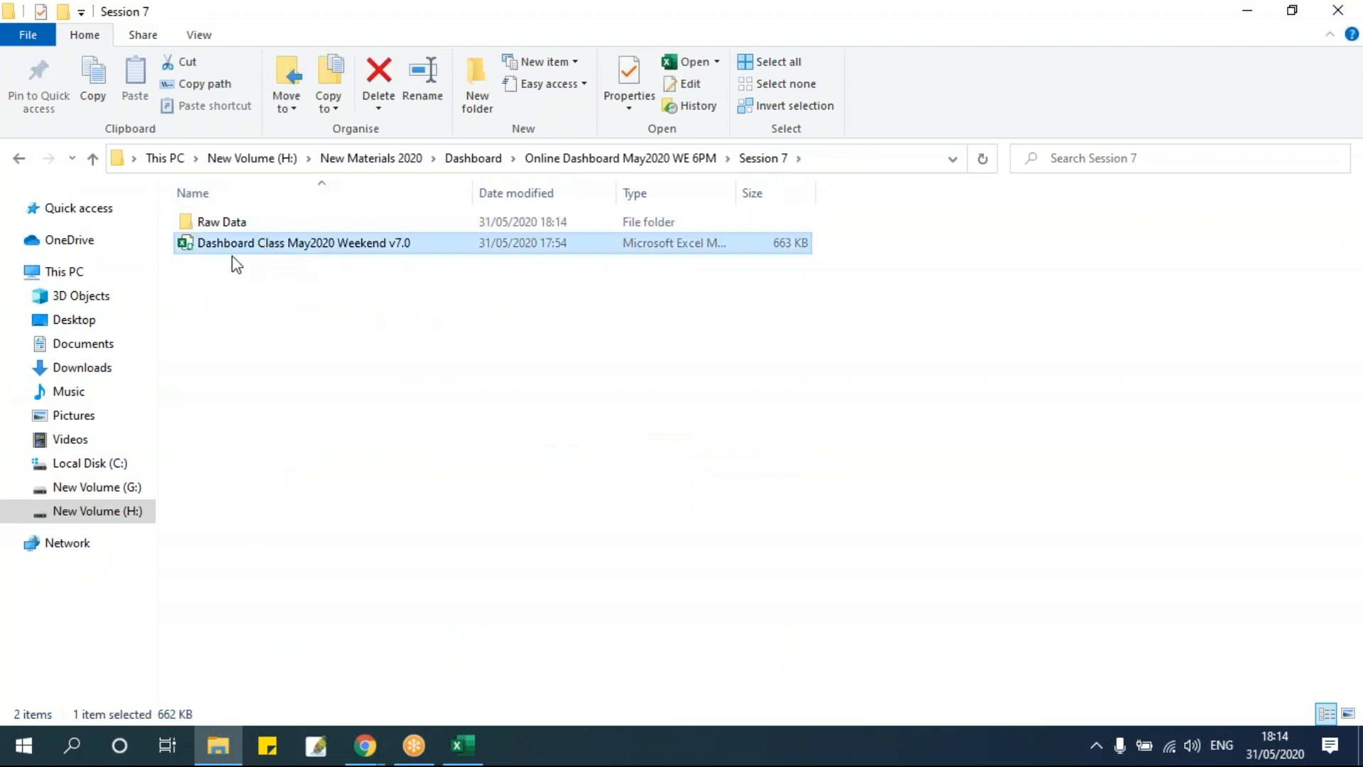
# Examine the full folder paths of the Session 7 folder and its Raw Data subfolder.
pyautogui.click(841, 160)
pyautogui.click(325, 158)
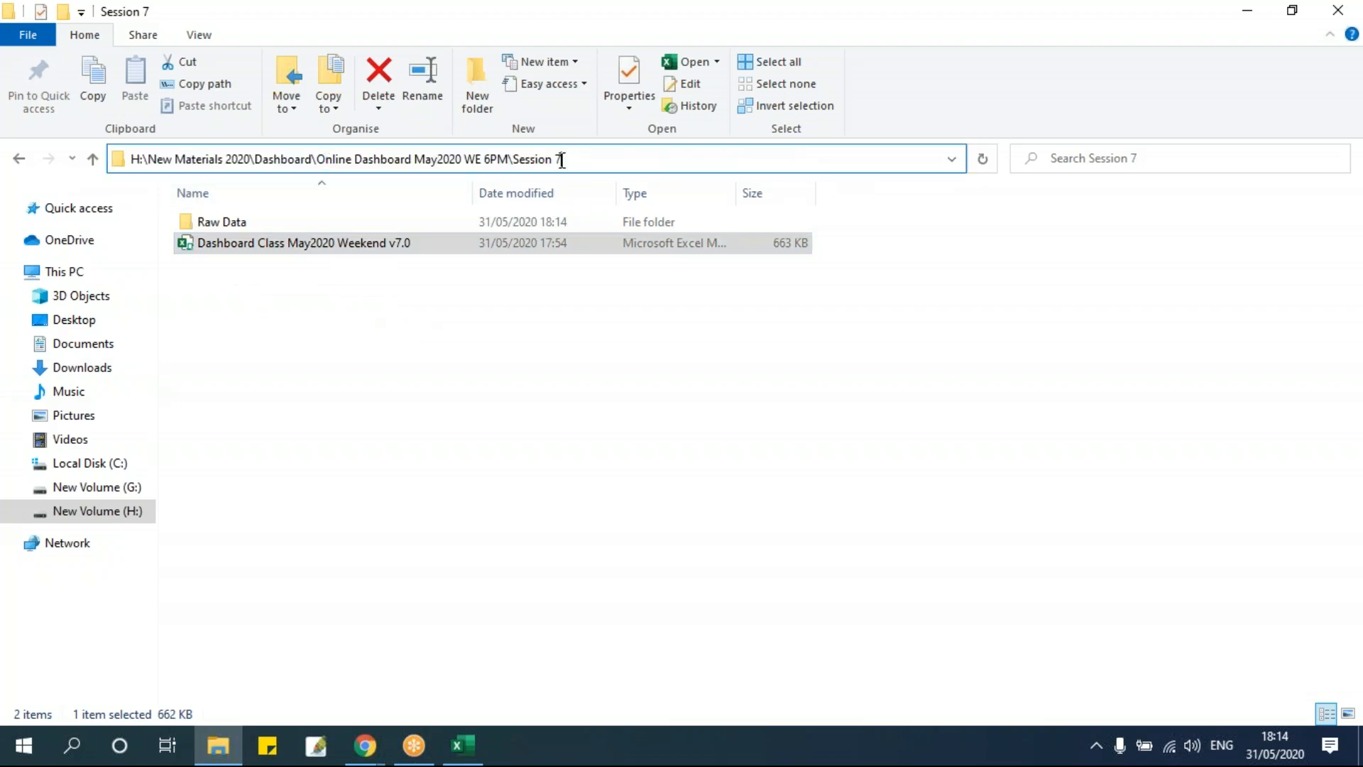
pyautogui.moveTo(558, 159); pyautogui.dragTo(135, 159)
pyautogui.click(283, 335)
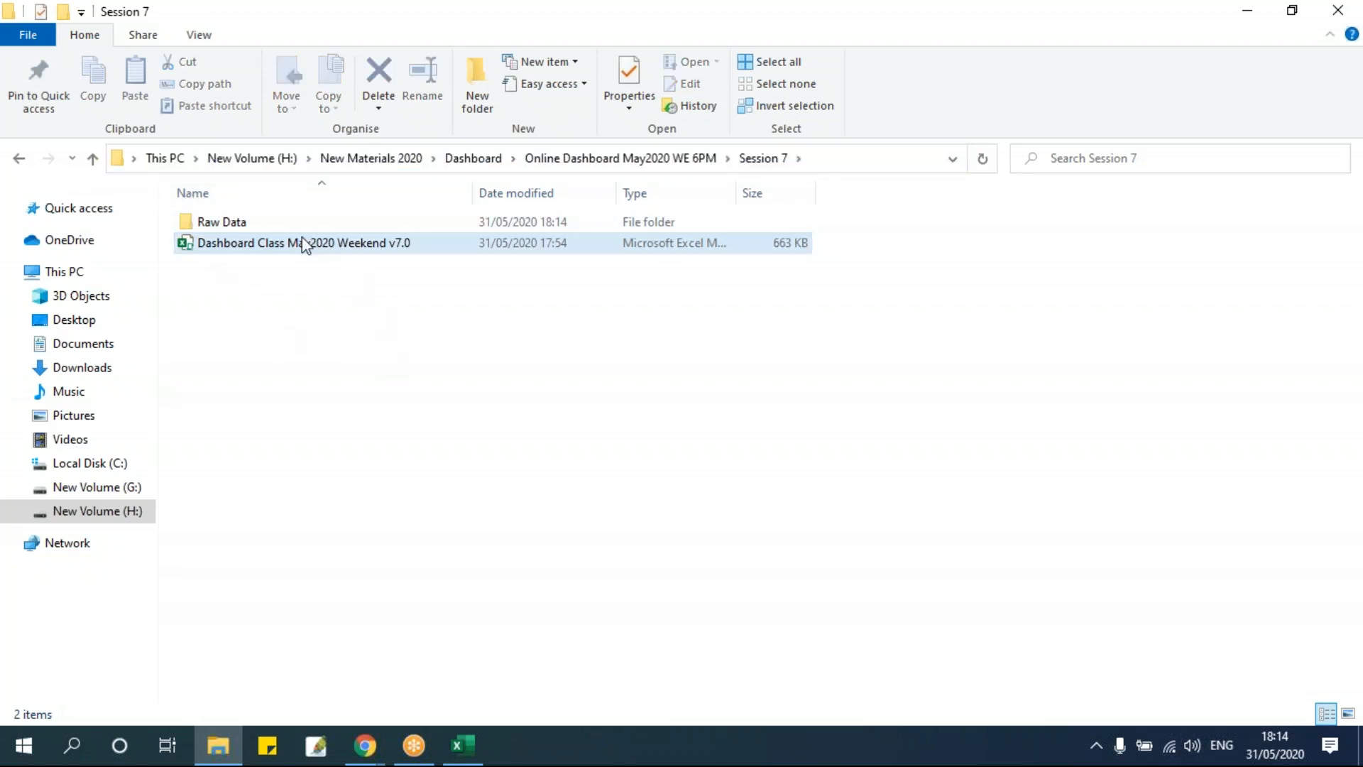
pyautogui.click(257, 224)
pyautogui.click(841, 162)
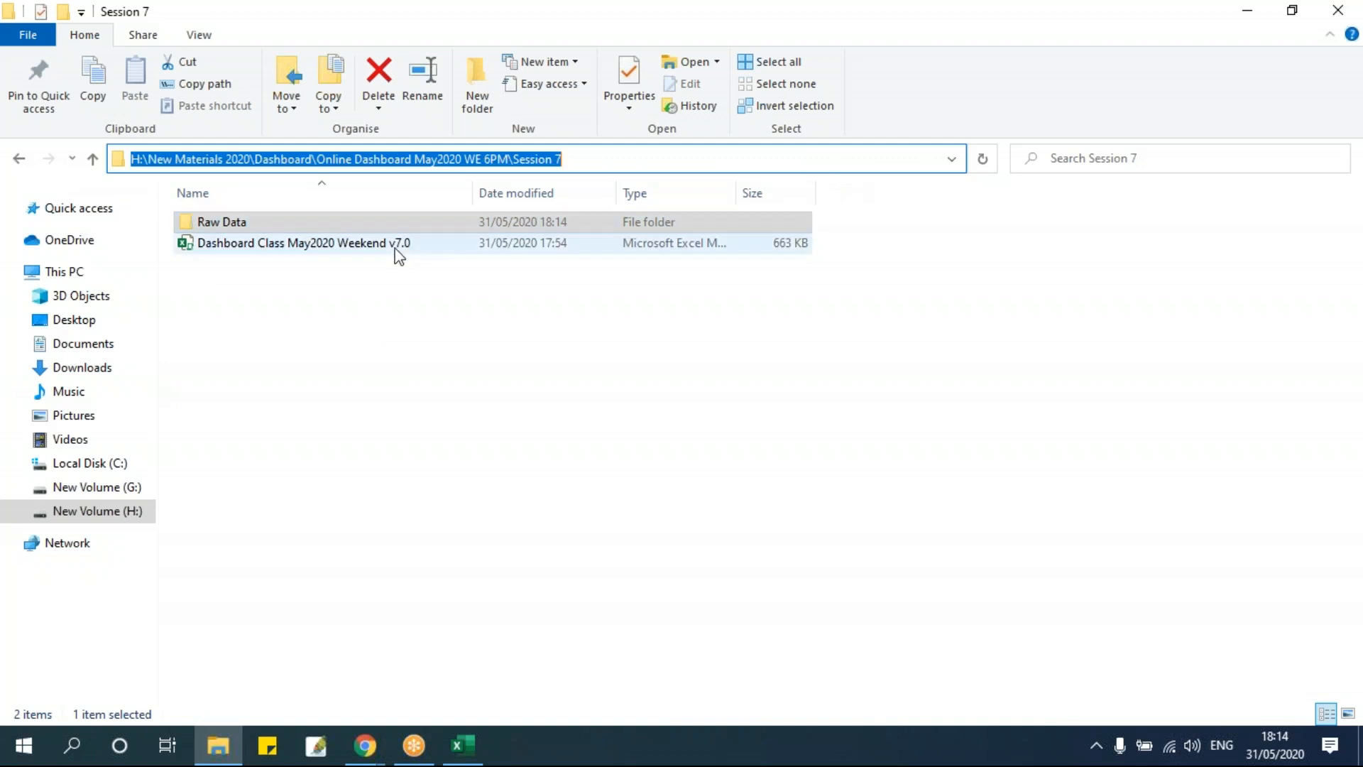
pyautogui.doubleClick(329, 224)
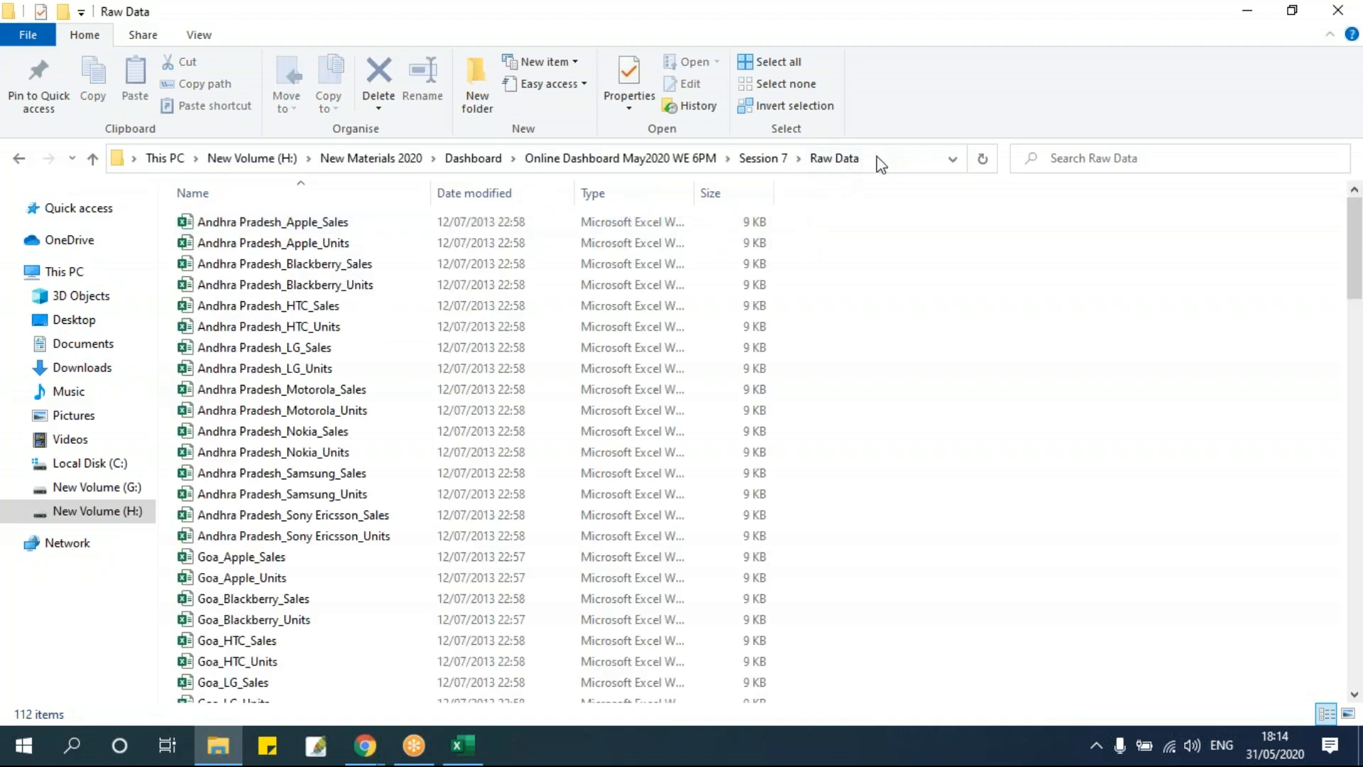
pyautogui.click(878, 160)
pyautogui.click(753, 158)
pyautogui.moveTo(732, 158); pyautogui.dragTo(122, 159)
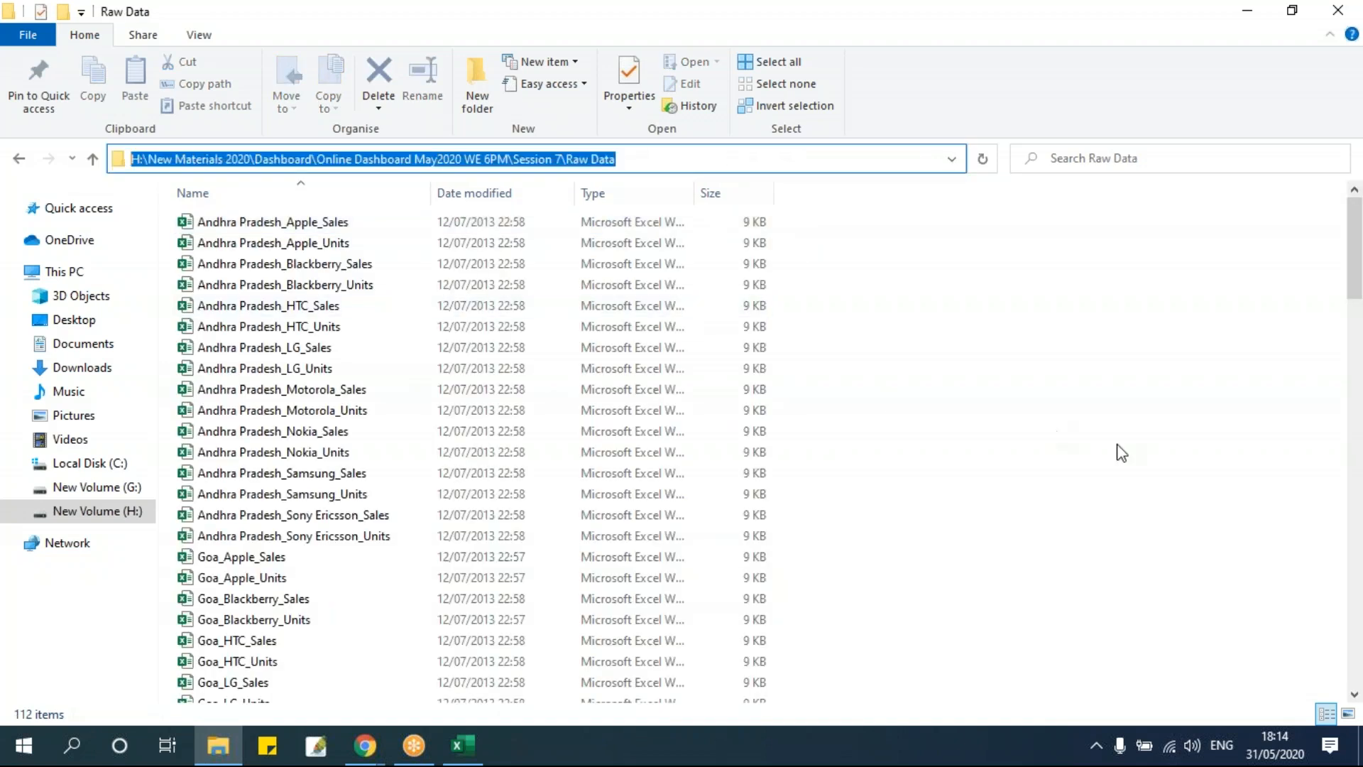
pyautogui.click(1121, 453)
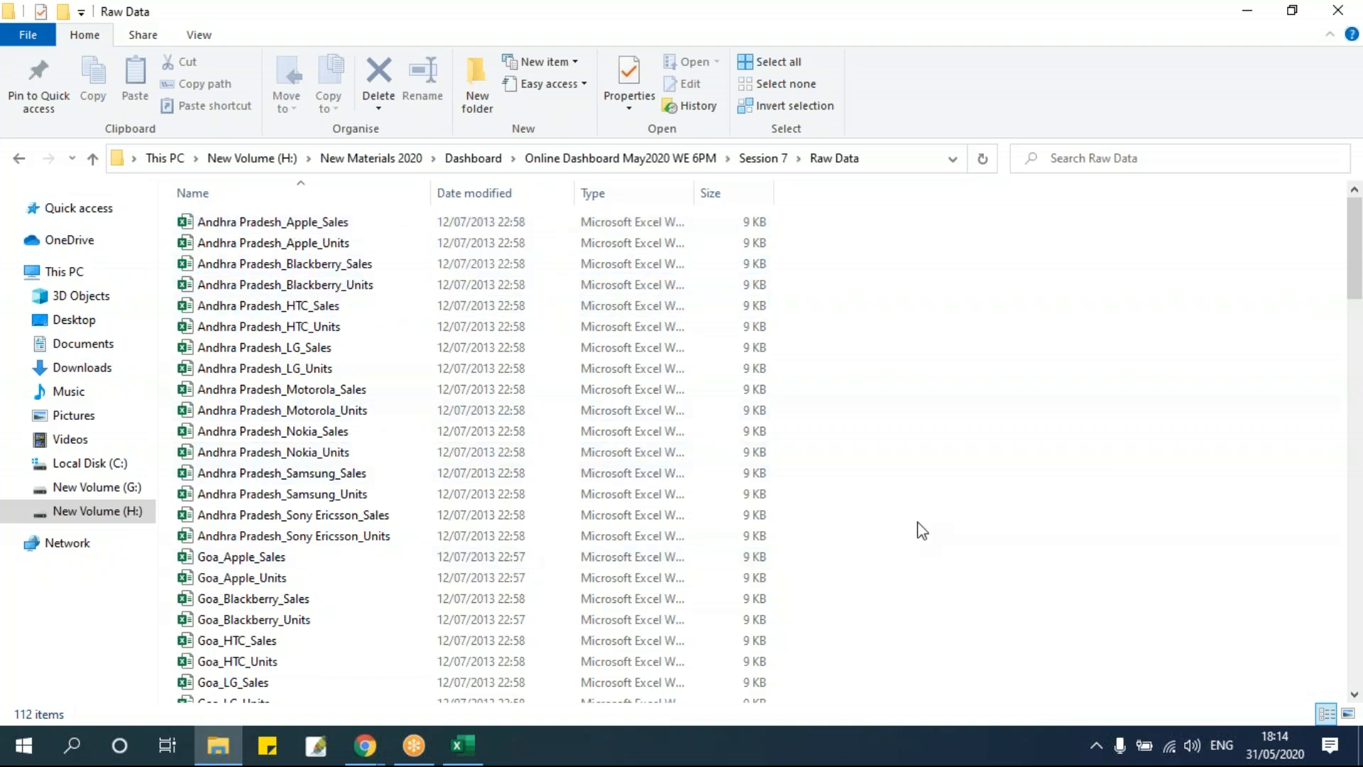
pyautogui.click(761, 159)
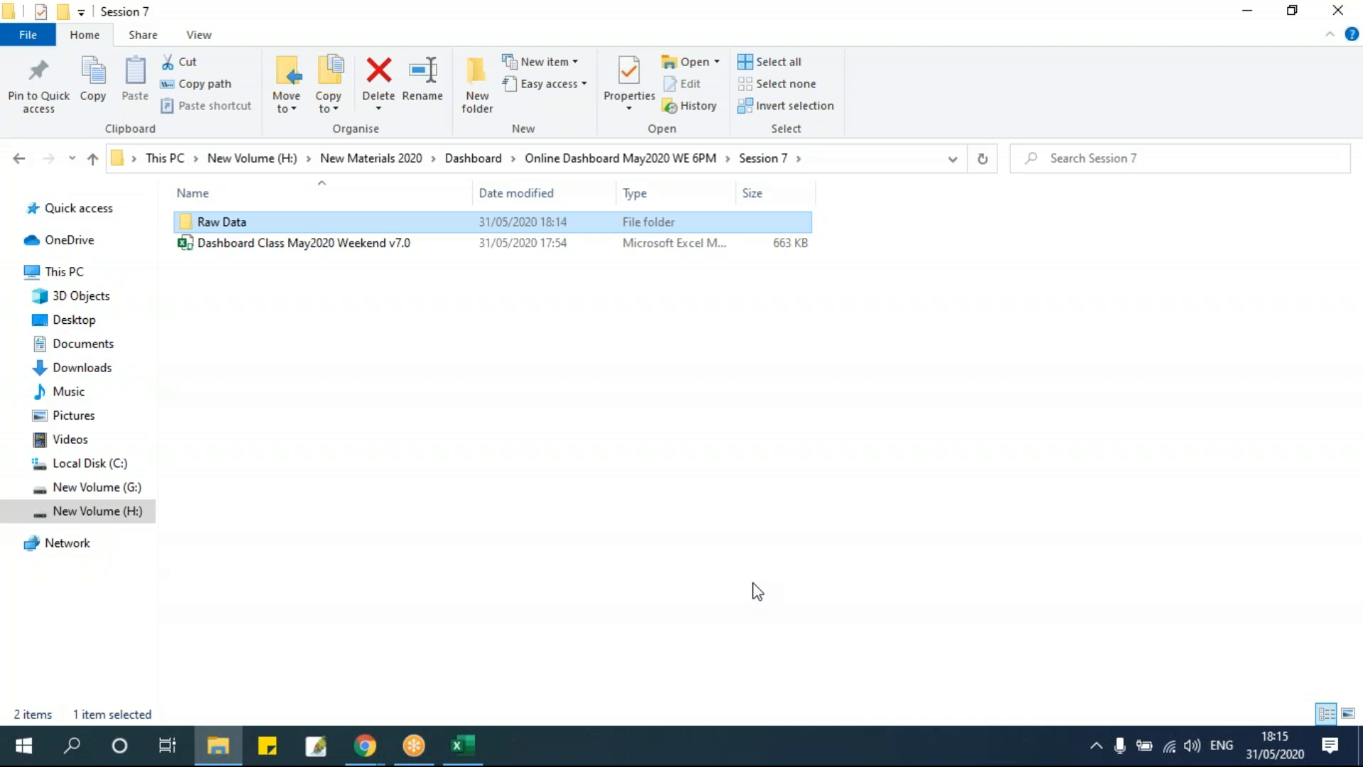
pyautogui.click(465, 509)
# Return to the dashboard workbook's wksData sheet and look over the empty data area E11:M19.
pyautogui.click(481, 745)
pyautogui.click(506, 536)
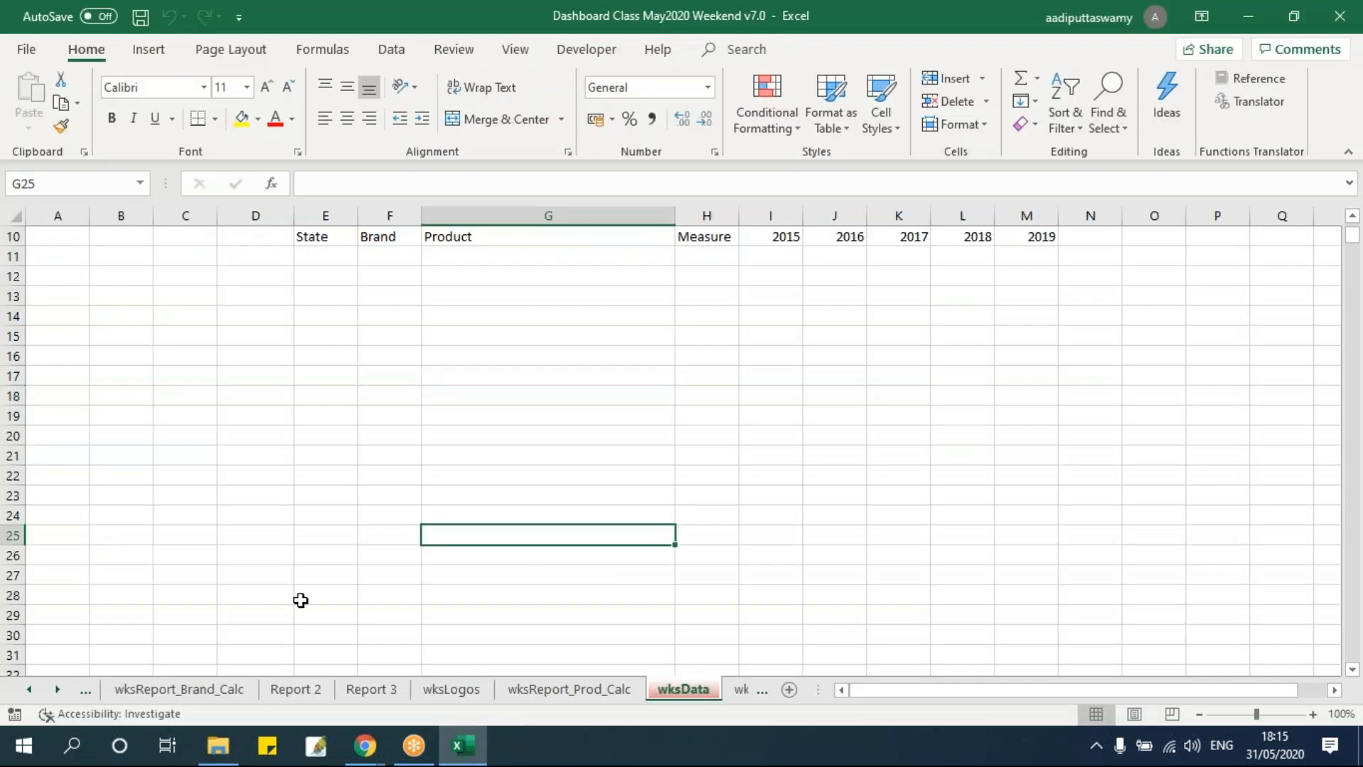
pyautogui.click(29, 690)
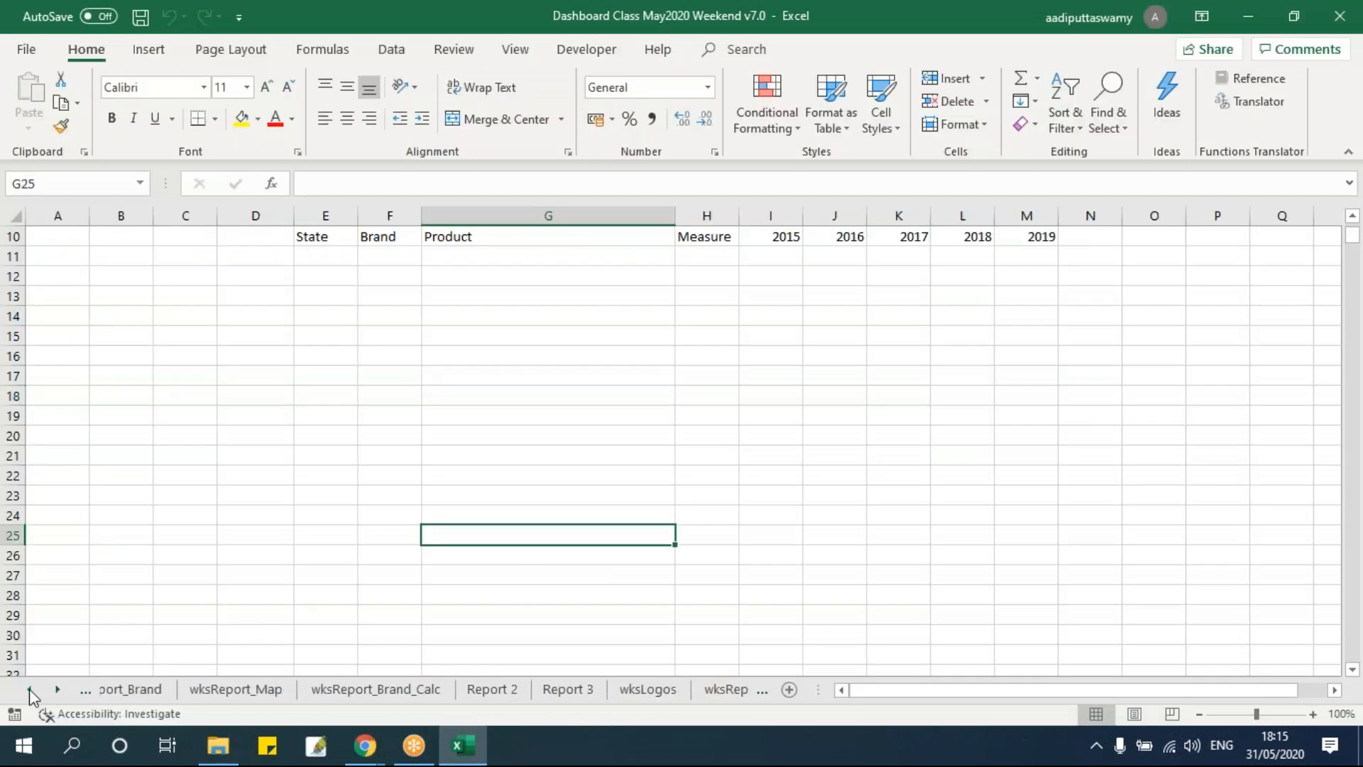
pyautogui.click(29, 690)
pyautogui.click(29, 690)
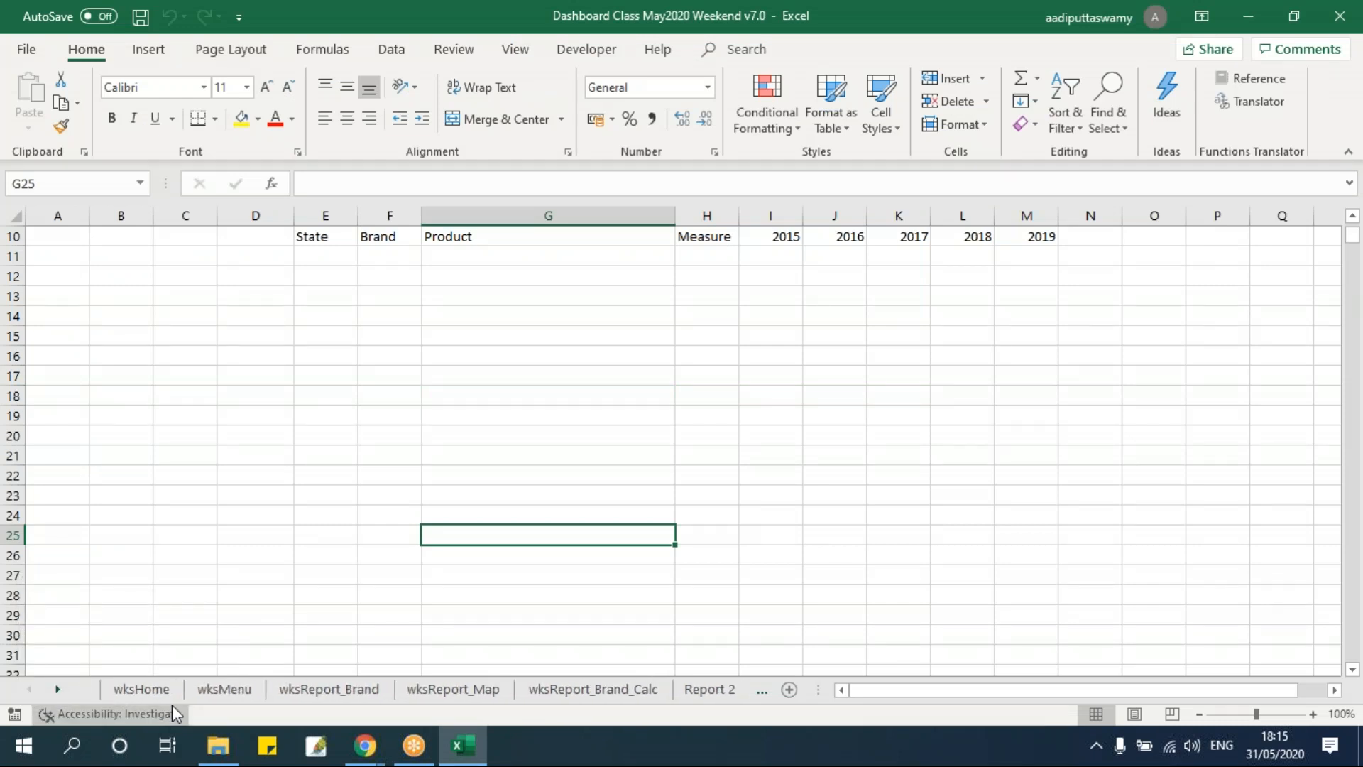
pyautogui.moveTo(235, 698); pyautogui.dragTo(536, 699)
pyautogui.click(531, 689)
pyautogui.scroll(2, 514, 581)
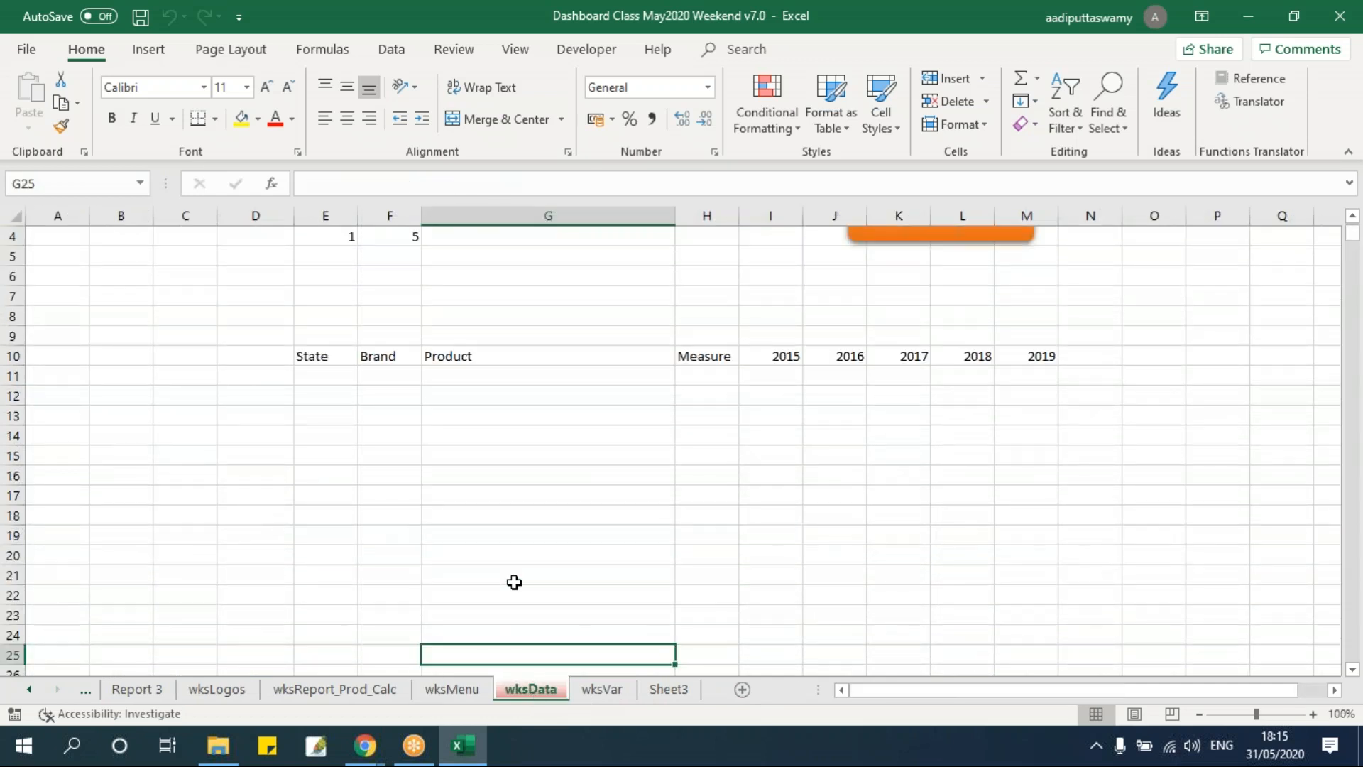
pyautogui.moveTo(316, 376); pyautogui.dragTo(1032, 542)
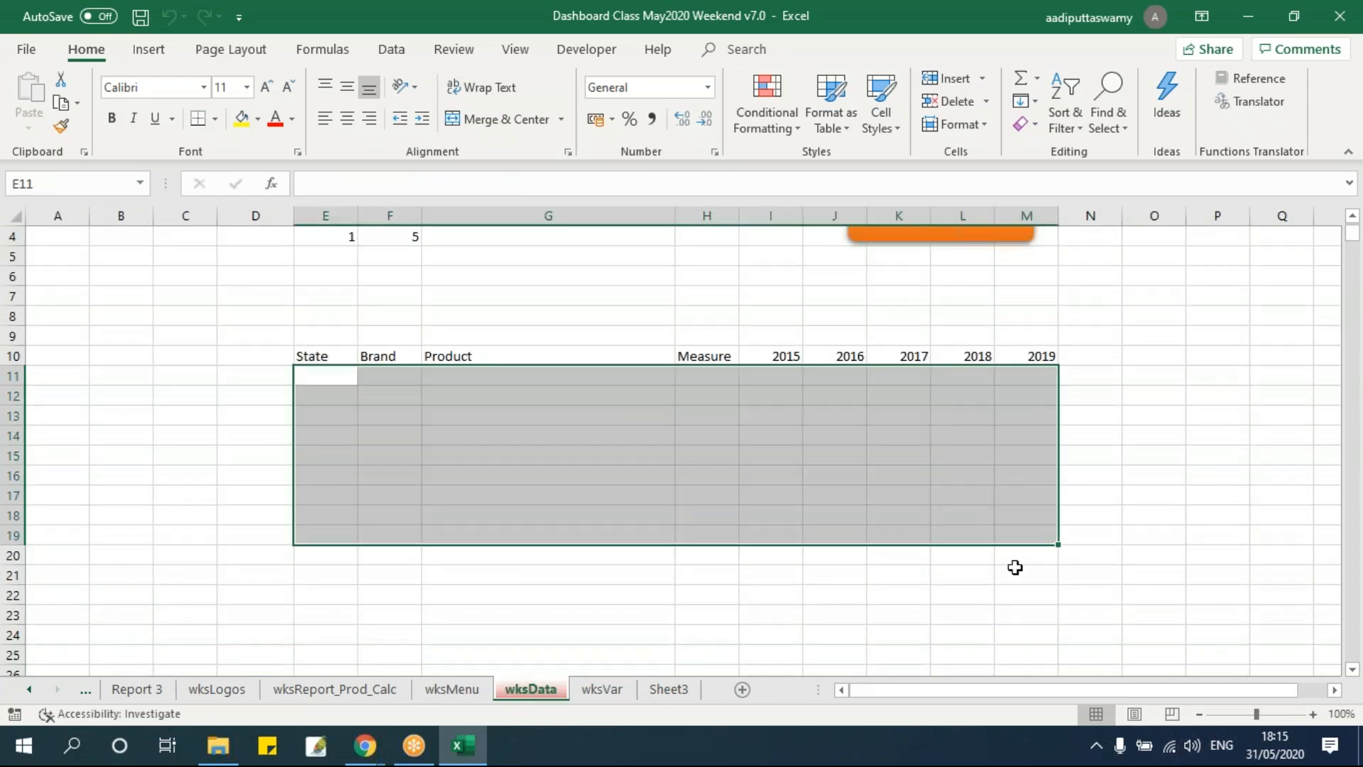
pyautogui.scroll(1, 1016, 566)
pyautogui.scroll(2, 828, 523)
pyautogui.keyDown('ctrl'); pyautogui.click(597, 453); pyautogui.keyUp('ctrl')
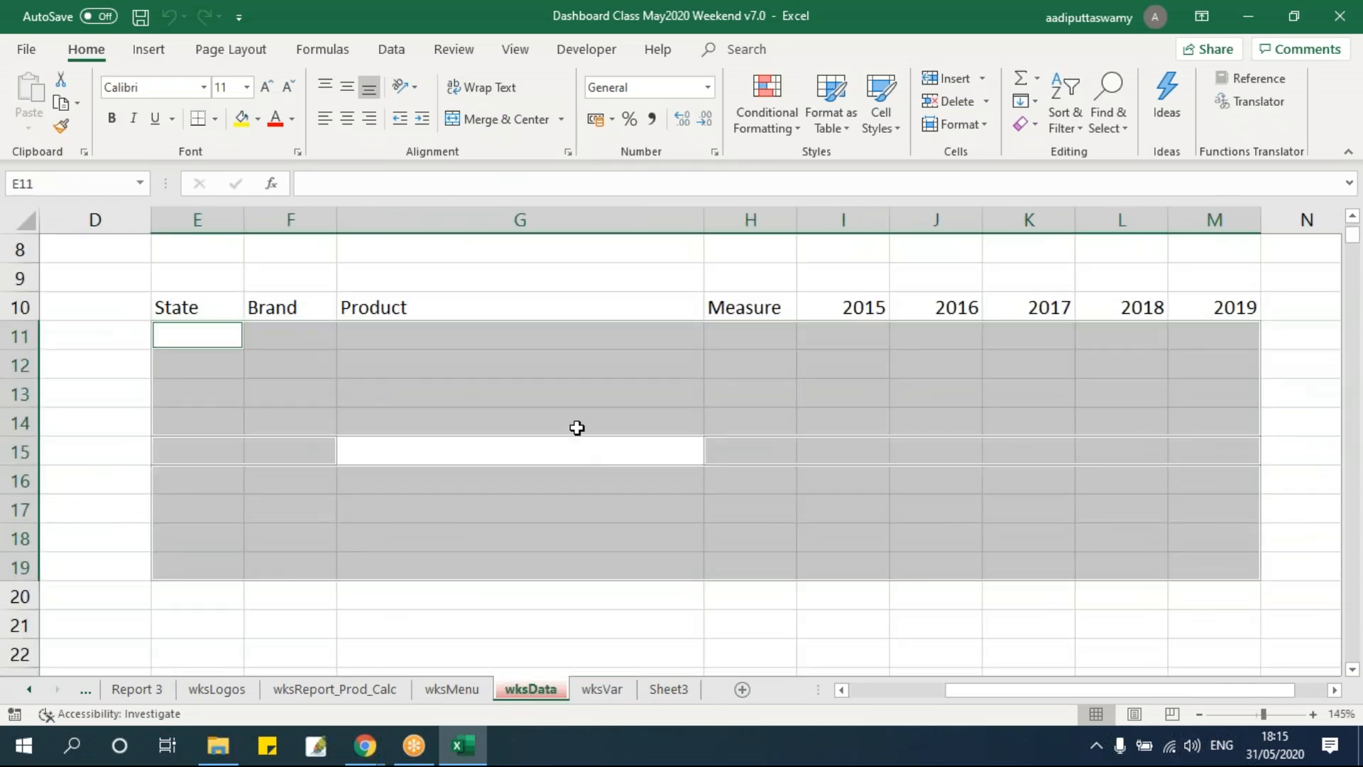
# Review the list of raw data file names in column AF of the wksMenu sheet.
pyautogui.click(558, 384)
pyautogui.click(465, 690)
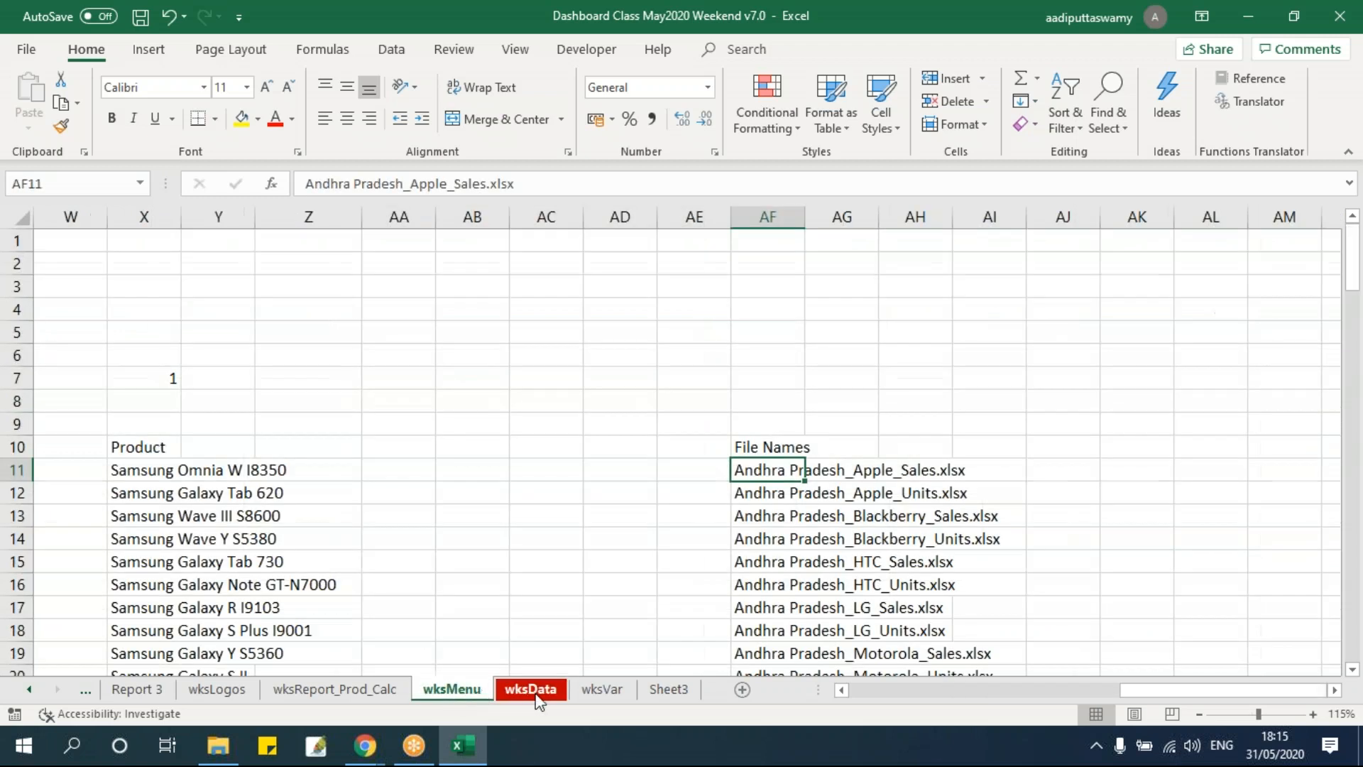
pyautogui.click(471, 693)
pyautogui.click(524, 694)
pyautogui.click(457, 693)
pyautogui.click(783, 560)
pyautogui.click(768, 457)
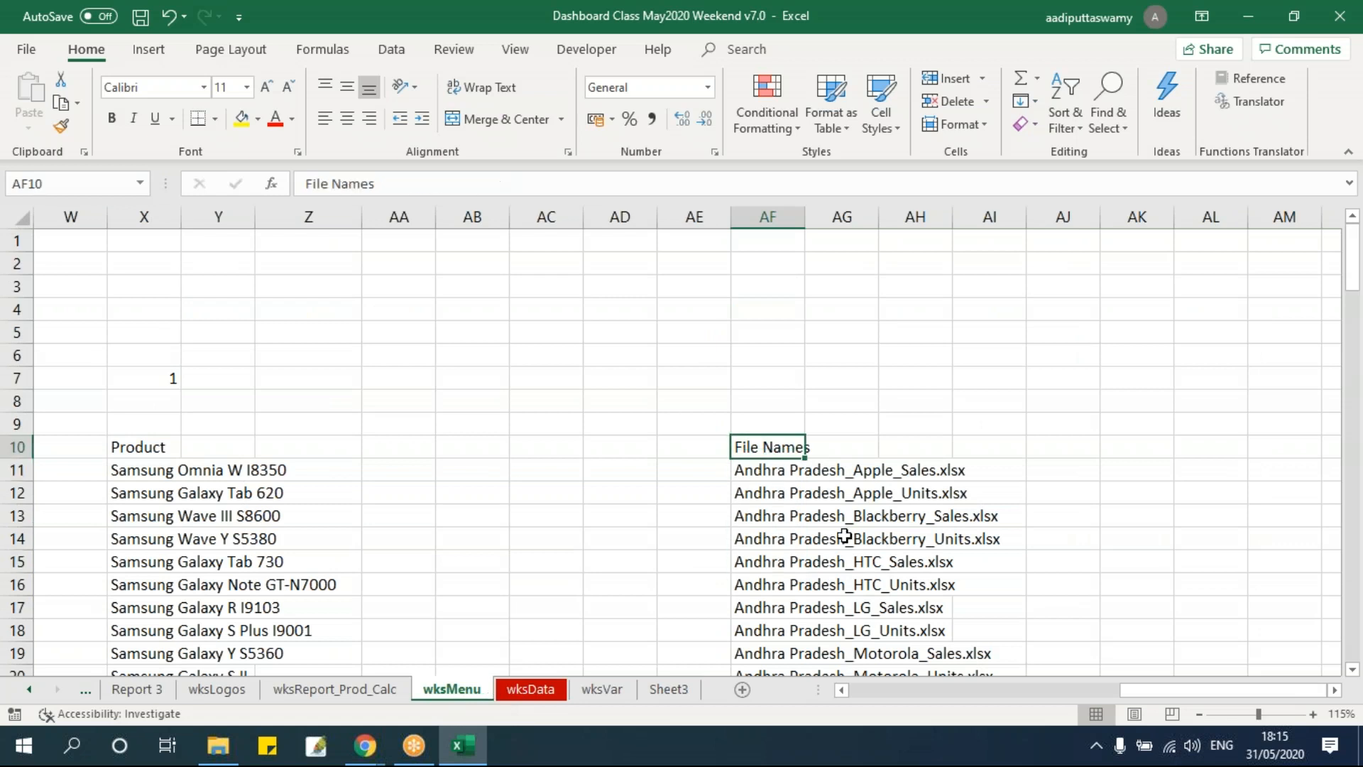
pyautogui.click(773, 470)
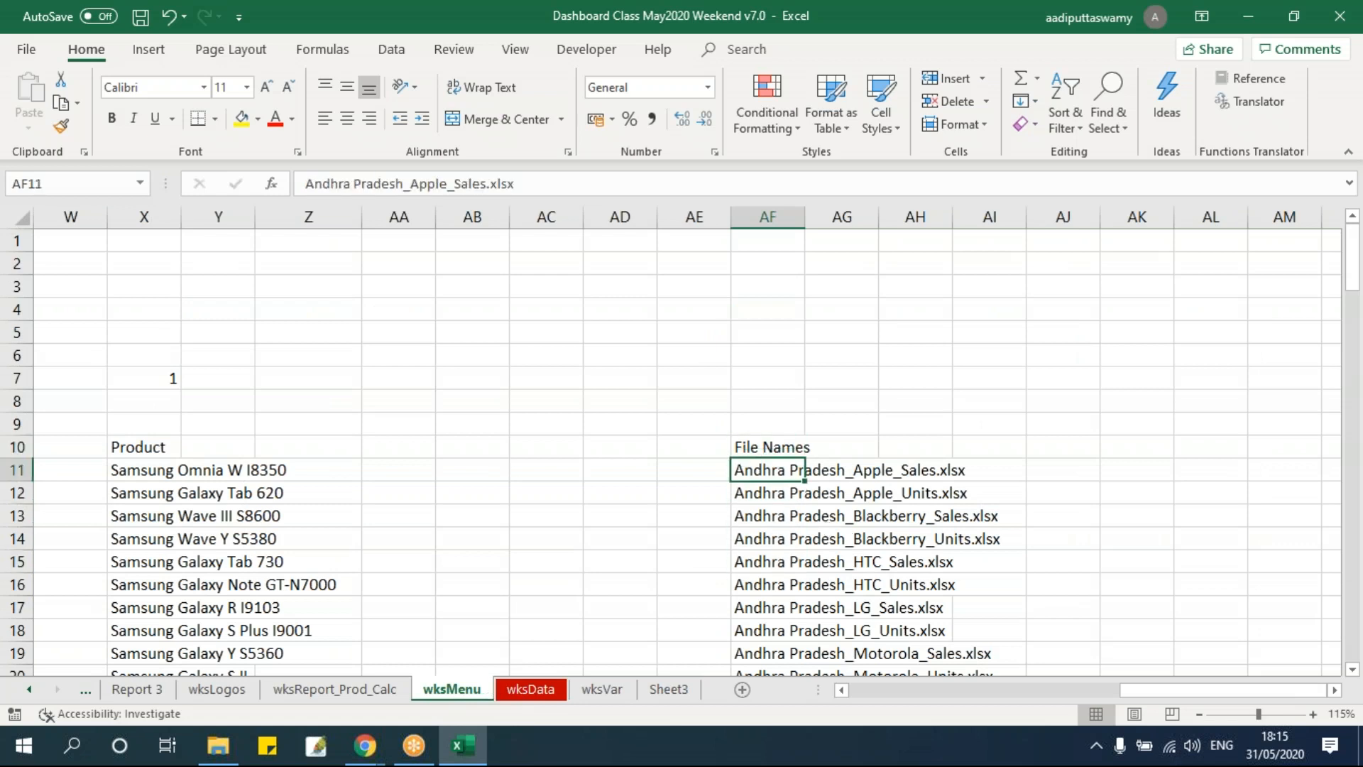
pyautogui.click(631, 521)
pyautogui.click(774, 490)
pyautogui.press('Up')
pyautogui.hotkey('ctrl', 'shift', 'Down')
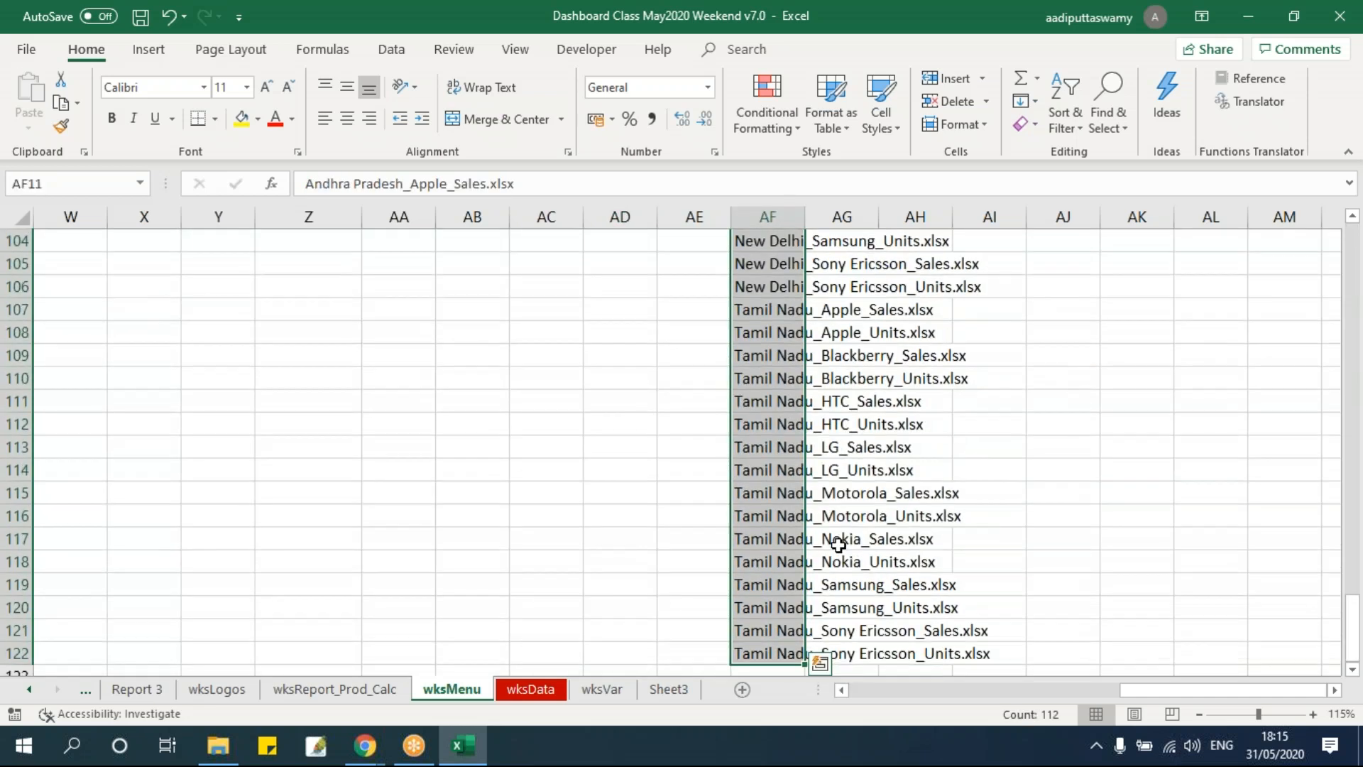
pyautogui.hotkey('ctrl', 'Up')
pyautogui.press('Down')
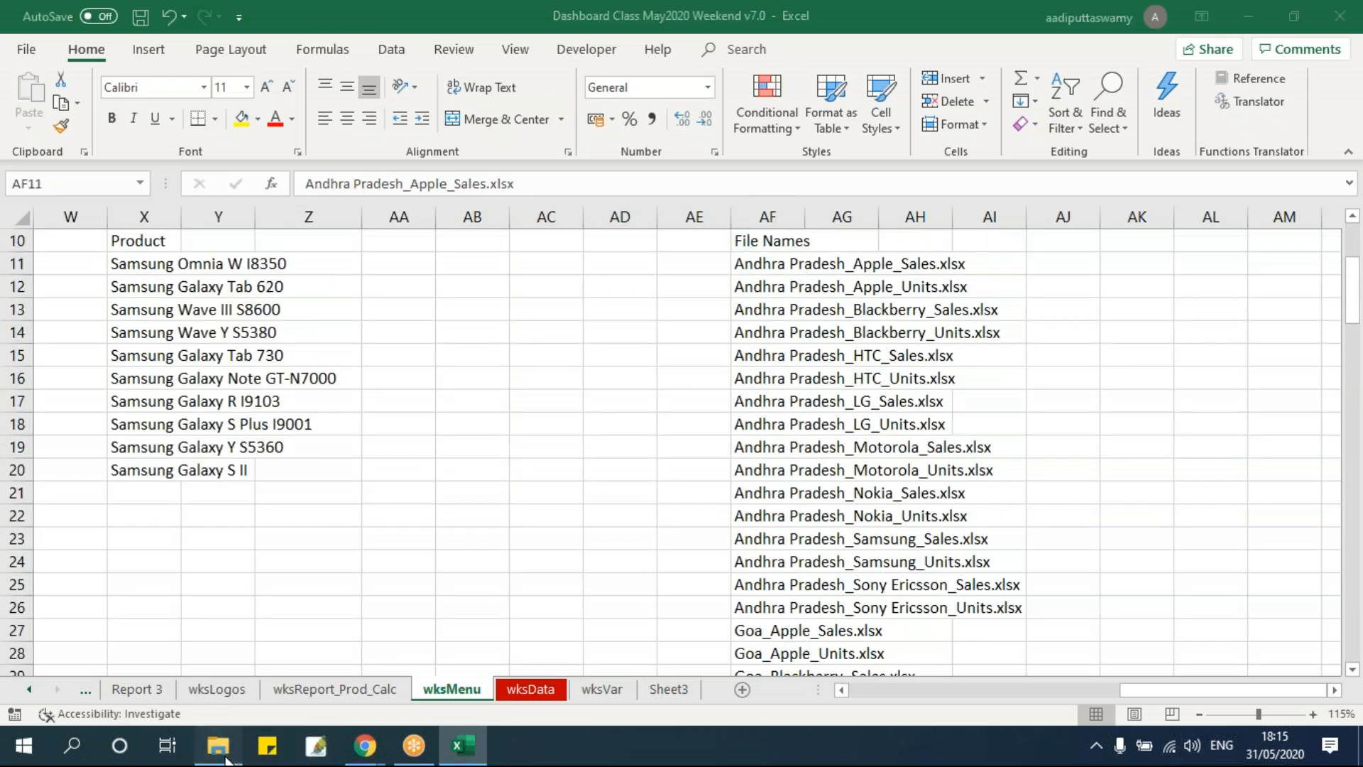
# Open the Raw Data folder in File Explorer and return to the wksMenu sheet.
pyautogui.click(218, 746)
pyautogui.doubleClick(234, 222)
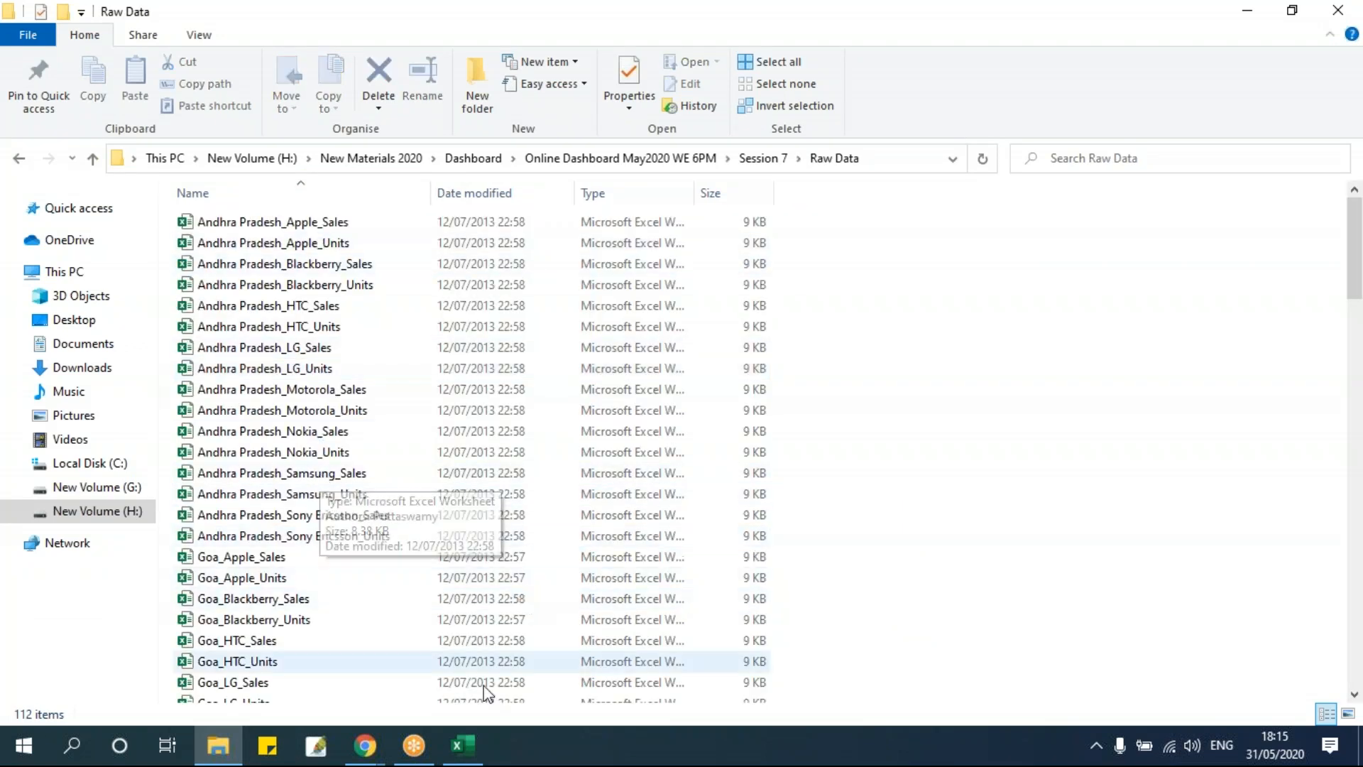
pyautogui.click(475, 743)
pyautogui.click(539, 489)
pyautogui.scroll(1, 539, 489)
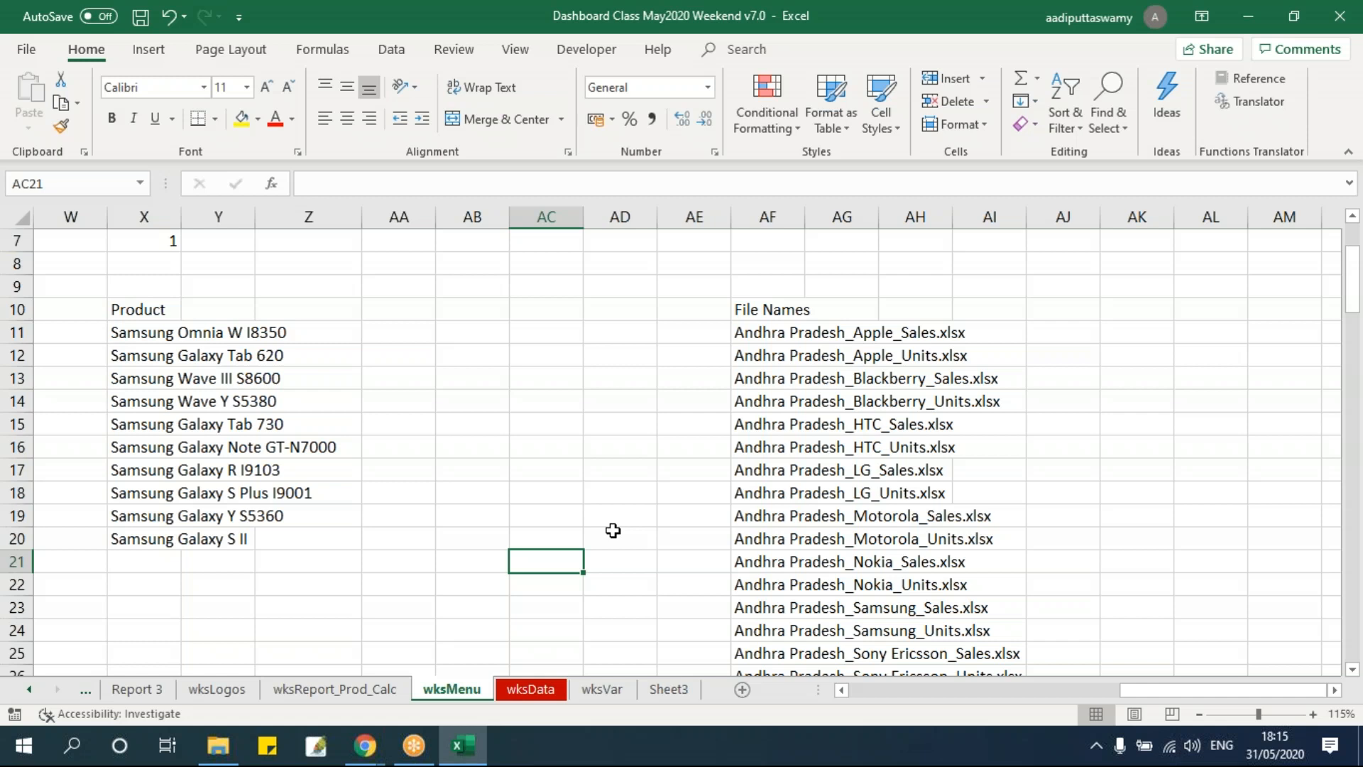
# Open the mod_ImportData module in the VBA editor and add blank lines below the ListFiles procedure.
pyautogui.hotkey('alt', 'F11')
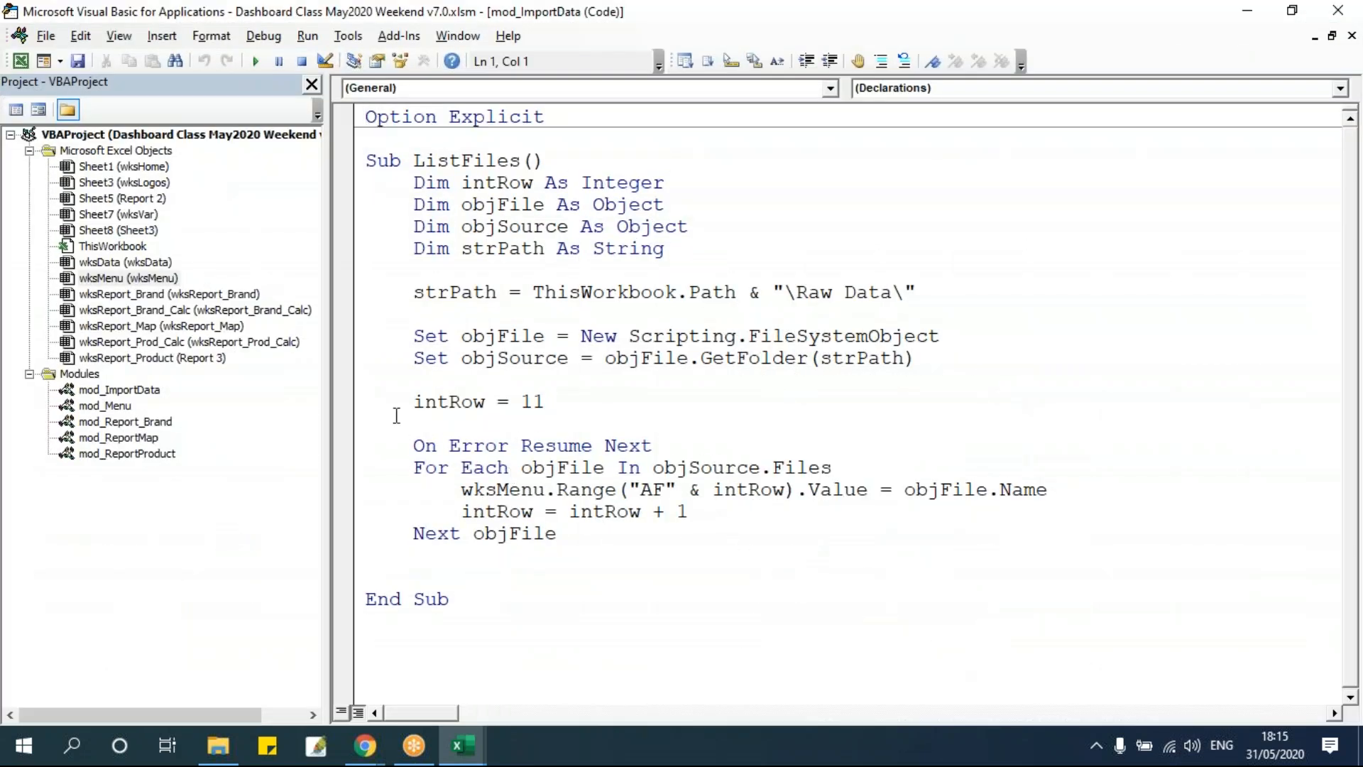
pyautogui.click(29, 150)
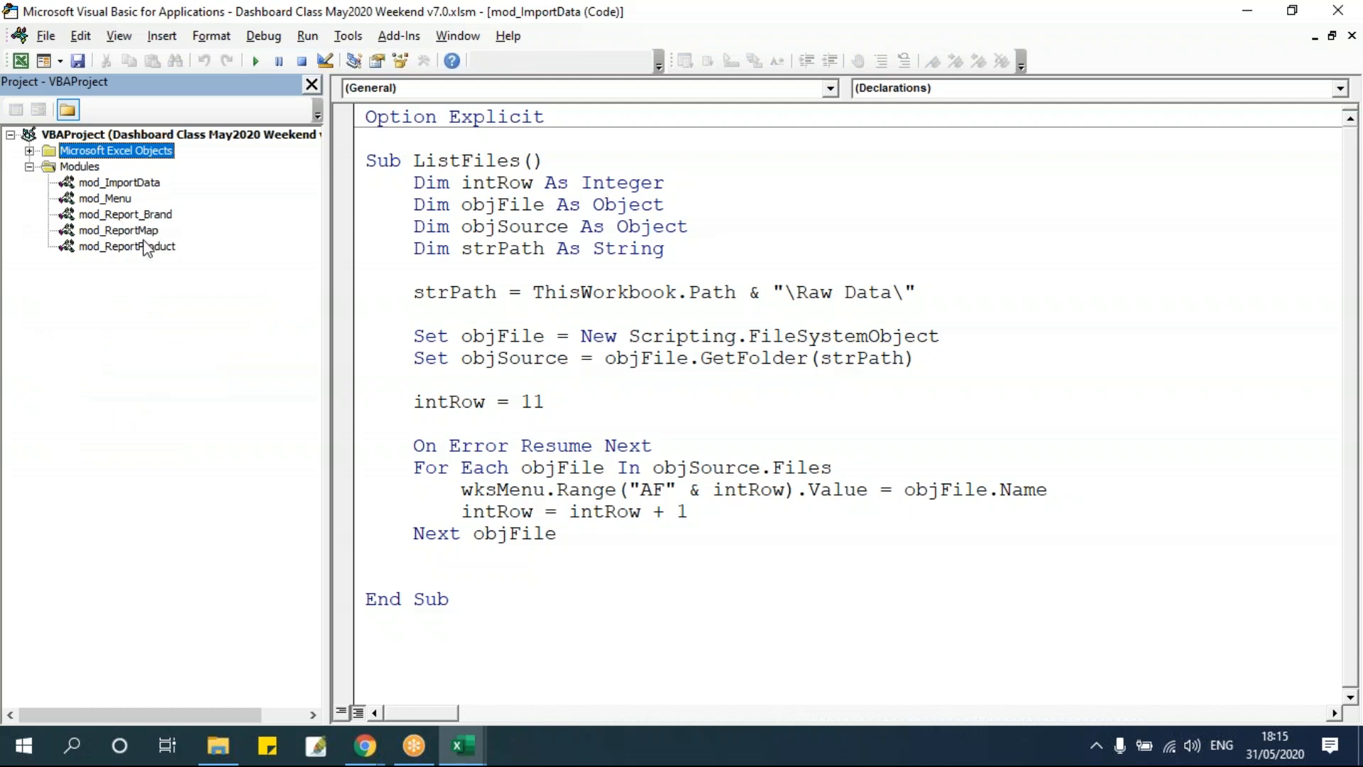
pyautogui.click(141, 183)
pyautogui.doubleClick(121, 183)
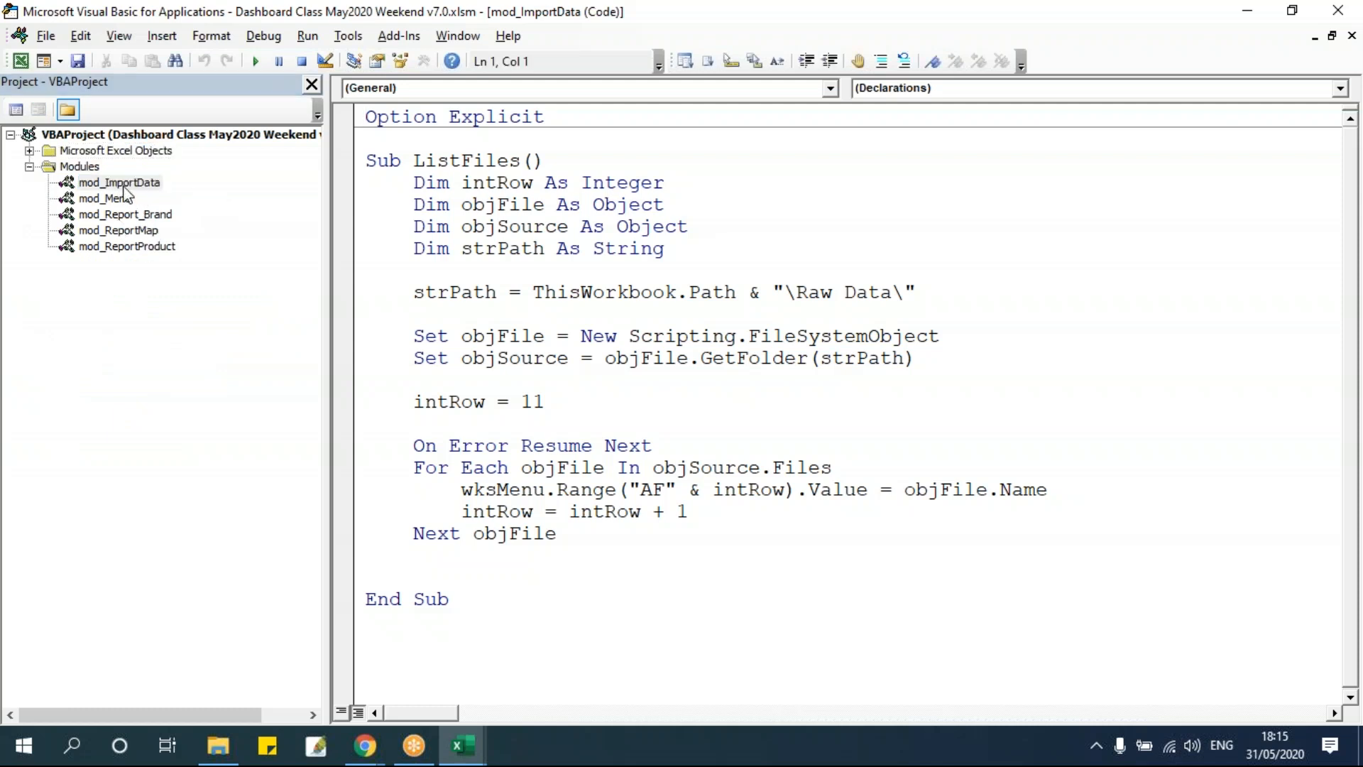
pyautogui.click(431, 663)
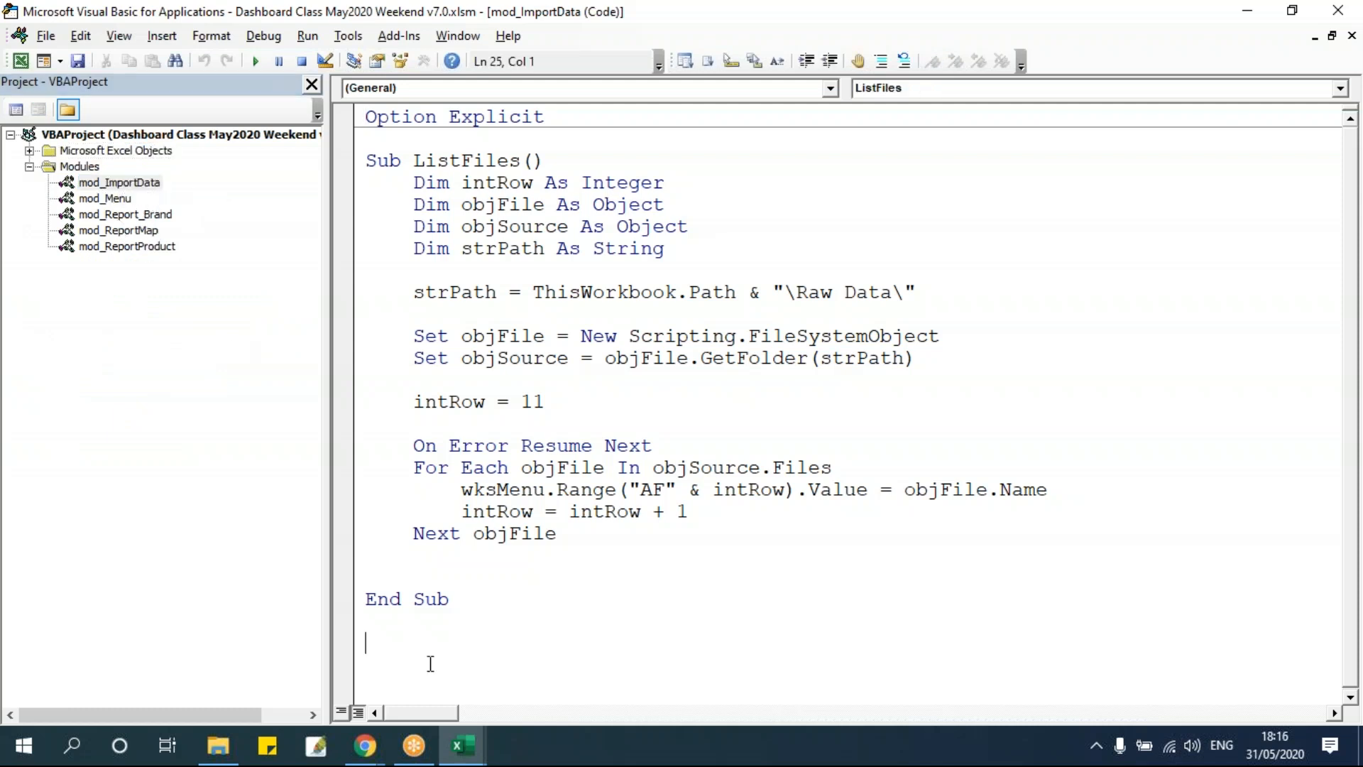
pyautogui.press('Return')
pyautogui.press('Return')
pyautogui.press('Return')
pyautogui.press('Return')
pyautogui.press('Return')
pyautogui.press('Return')
pyautogui.press('Return')
pyautogui.press('Return')
pyautogui.press('Return')
pyautogui.press('Return')
pyautogui.press('Return')
pyautogui.press('Return')
pyautogui.press('Return')
pyautogui.press('Return')
pyautogui.press('Return')
pyautogui.press('Return')
pyautogui.press('Return')
pyautogui.press('Return')
pyautogui.press('Return')
pyautogui.press('Return')
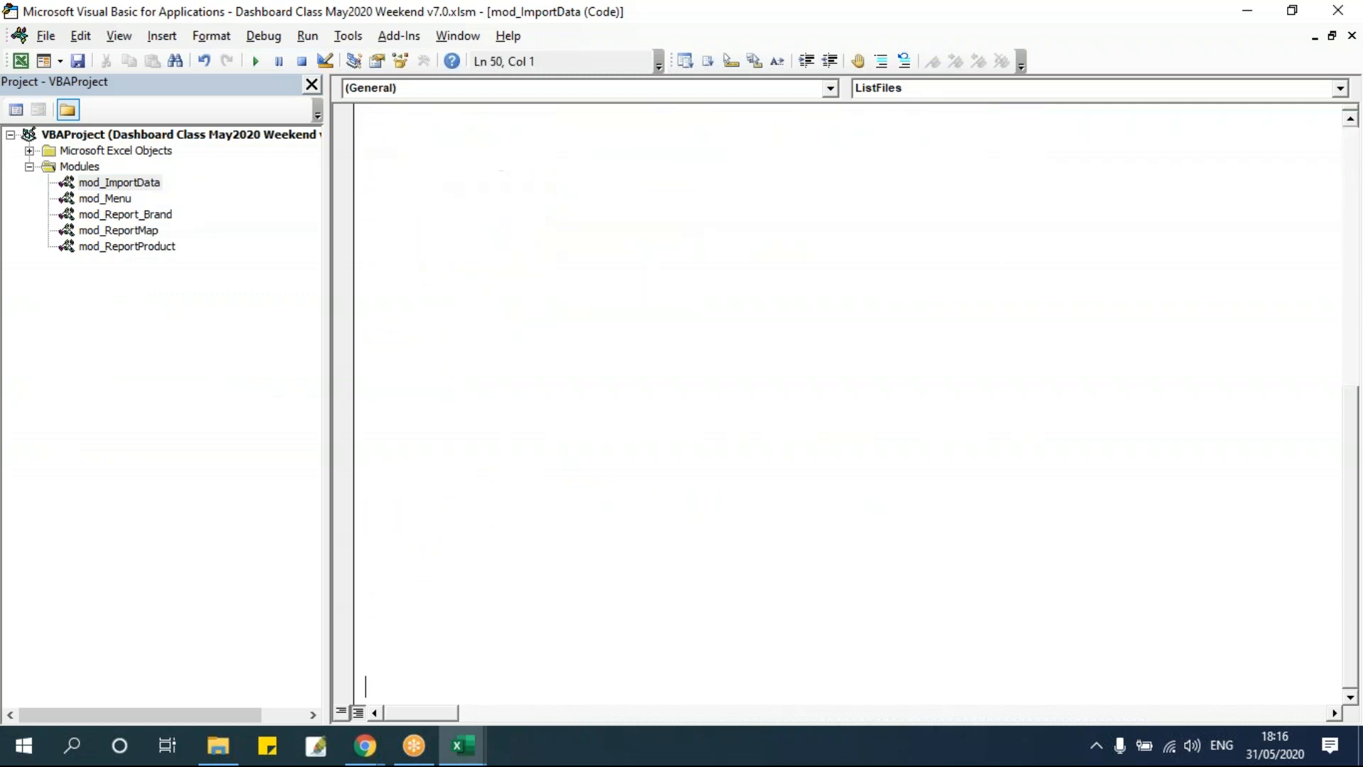
# Create a new procedure named OpenFile below ListFiles.
pyautogui.click(393, 139)
pyautogui.write('Sub OpenFile')
pyautogui.press('Return')
pyautogui.press('BackSpace')
pyautogui.press('BackSpace')
pyautogui.press('BackSpace')
pyautogui.press('BackSpace')
pyautogui.press('BackSpace')
pyautogui.press('BackSpace')
pyautogui.write('ile')
pyautogui.press('BackSpace')
pyautogui.press('BackSpace')
pyautogui.press('BackSpace')
pyautogui.write('ile')
pyautogui.press('Return')
pyautogui.press('Tab')
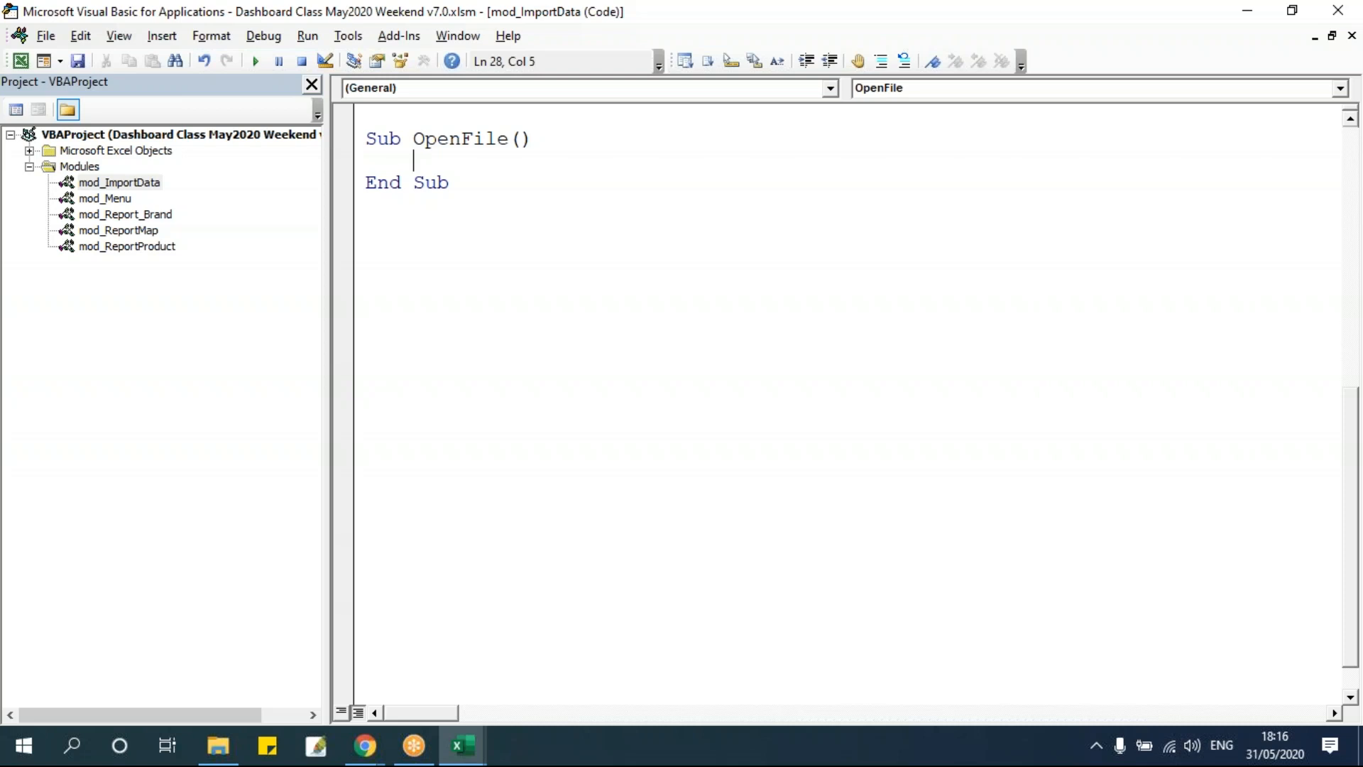
# Add a Workbooks.Open statement with an empty quoted file name inside OpenFile.
pyautogui.write('a')
pyautogui.press('BackSpace')
pyautogui.write('workbooks')
pyautogui.write('.Open')
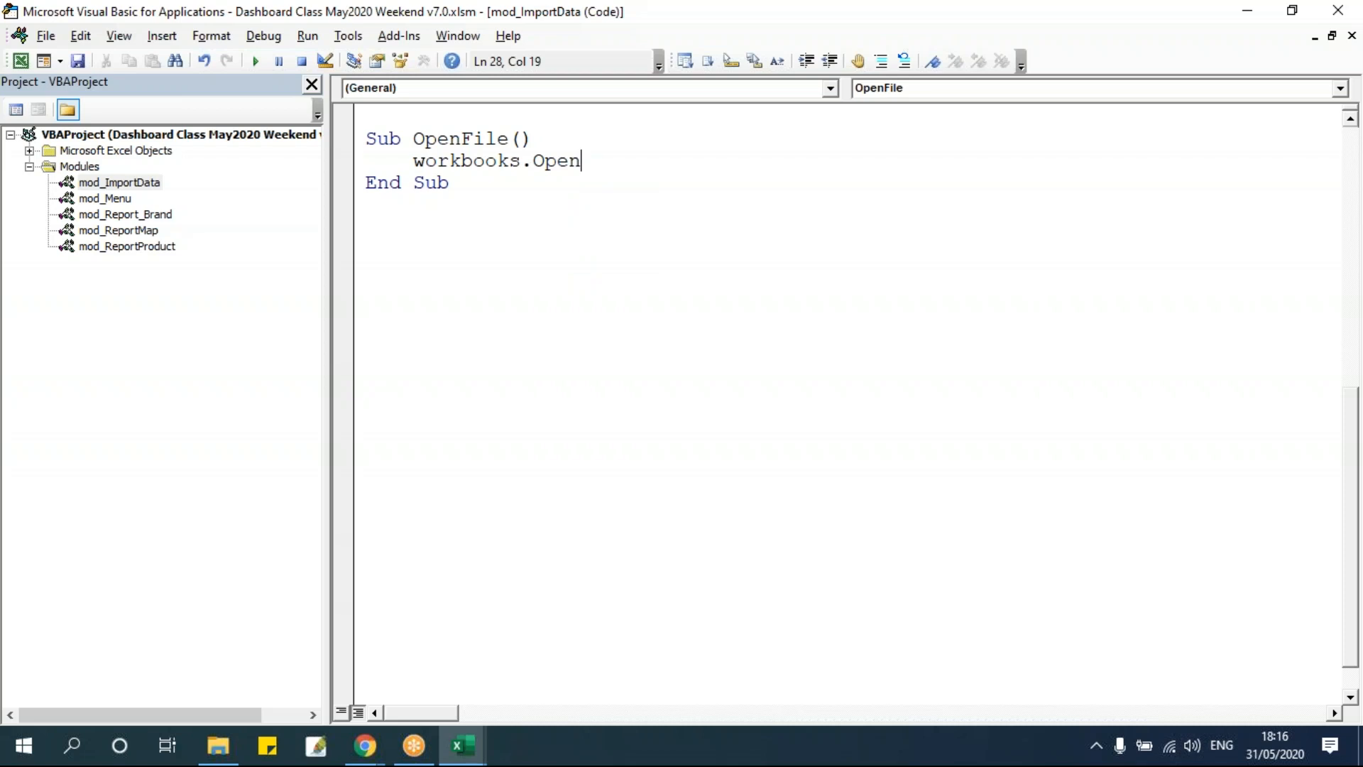
pyautogui.write('("")')
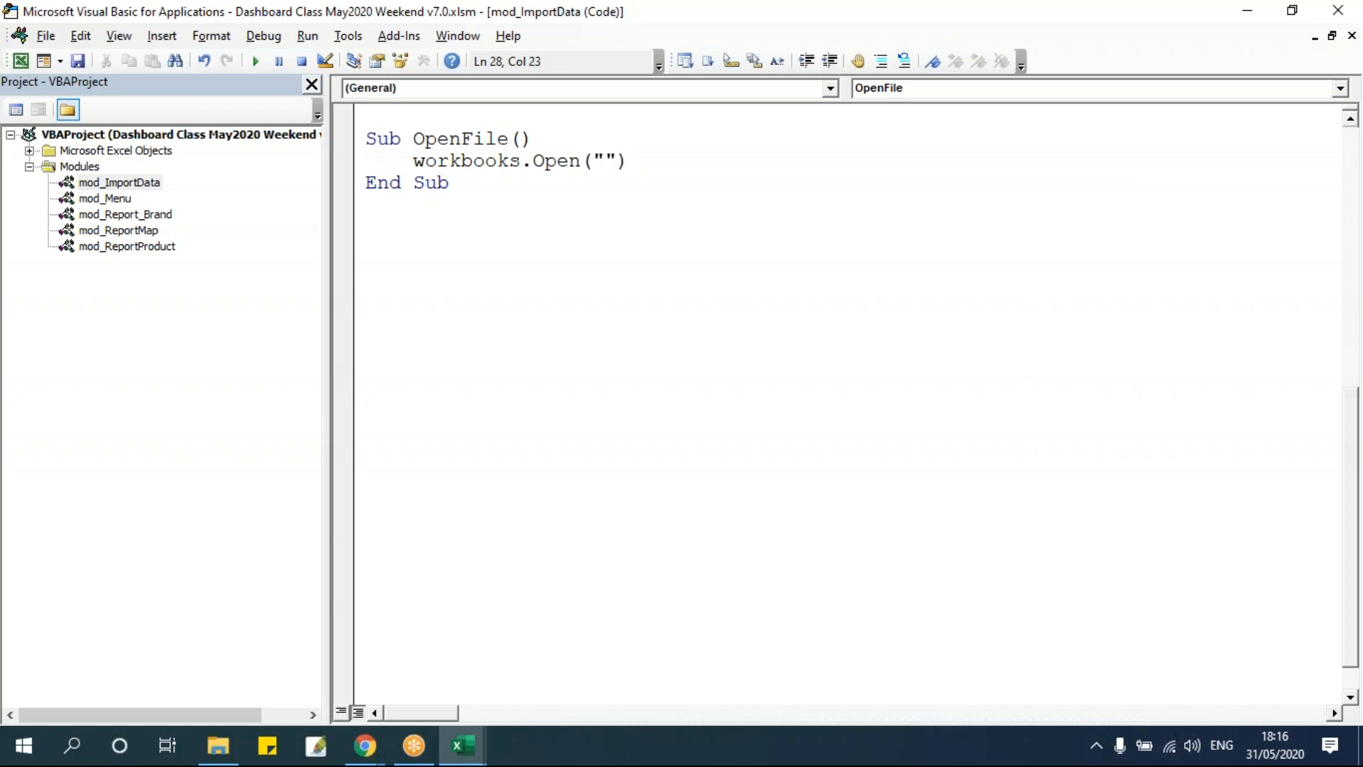
pyautogui.click(550, 261)
pyautogui.click(617, 161)
# Copy the Andhra Pradesh_Apple_Sales file name from the Raw Data folder and paste it into the quotes, adding .xlsx.
pyautogui.click(218, 745)
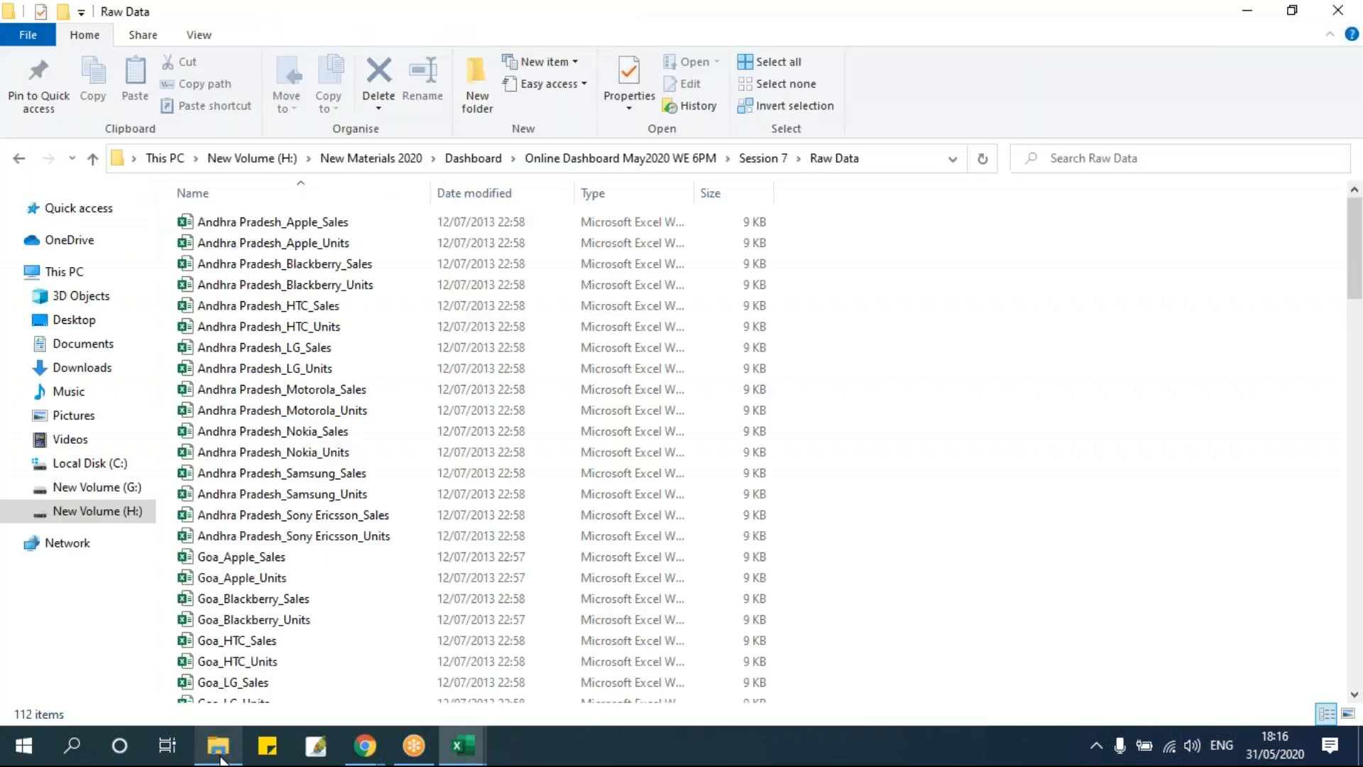
pyautogui.click(316, 226)
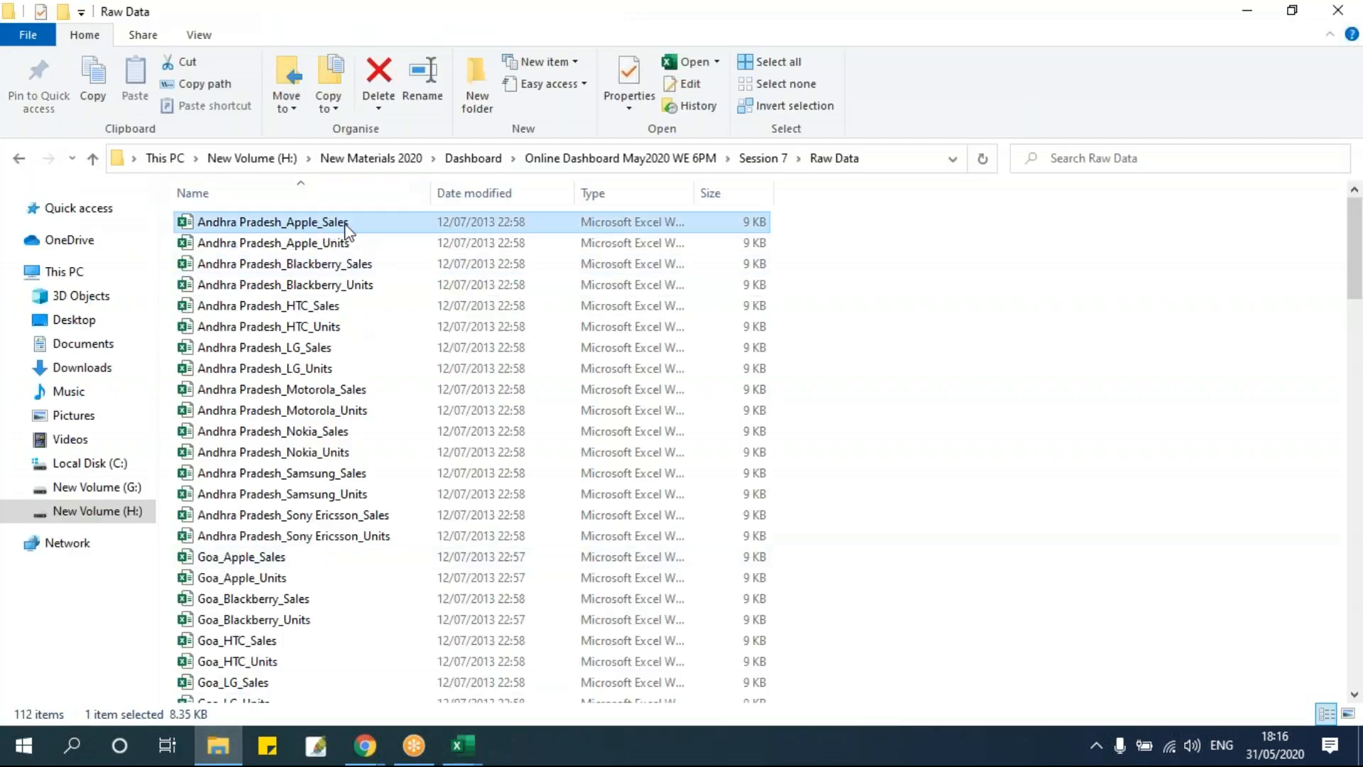
pyautogui.click(345, 225)
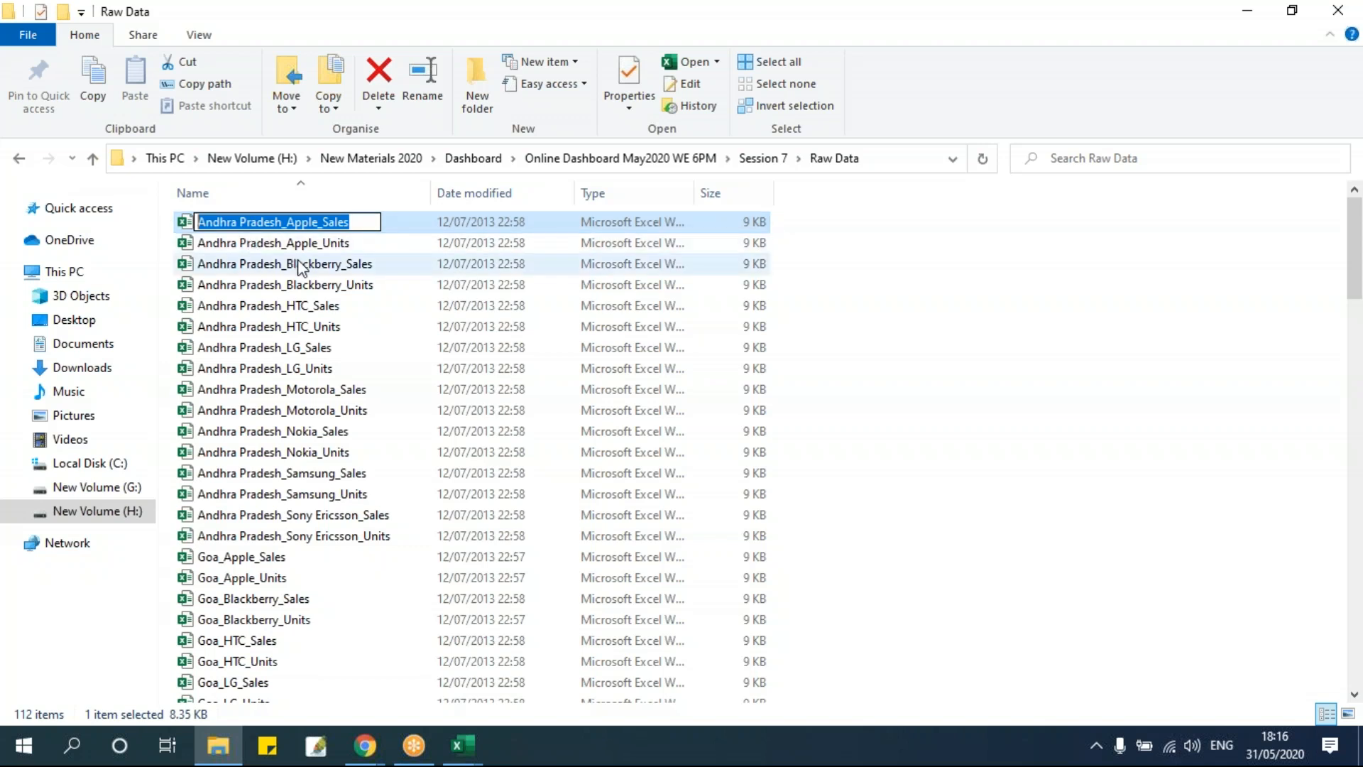
pyautogui.hotkey('ctrl', 'c')
pyautogui.hotkey('alt', 'Tab')
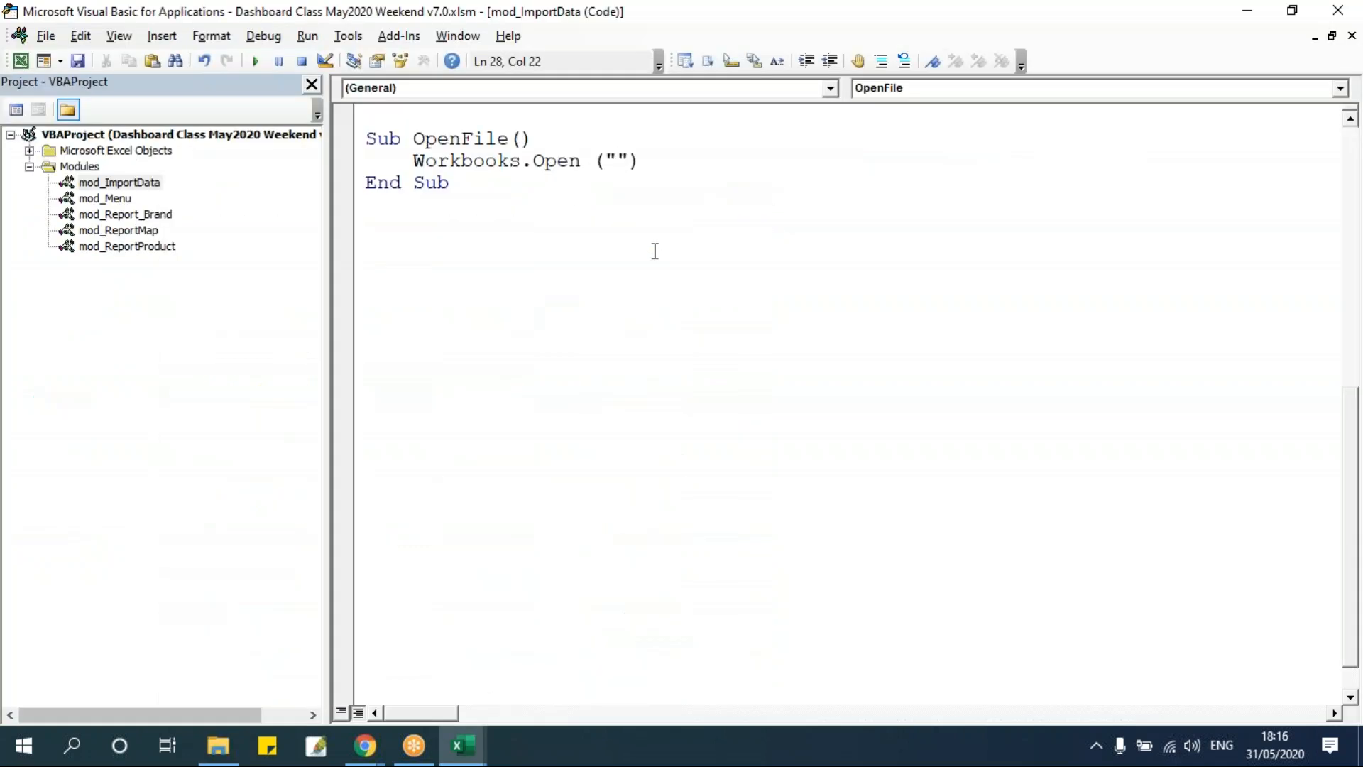
pyautogui.hotkey('ctrl', 'v')
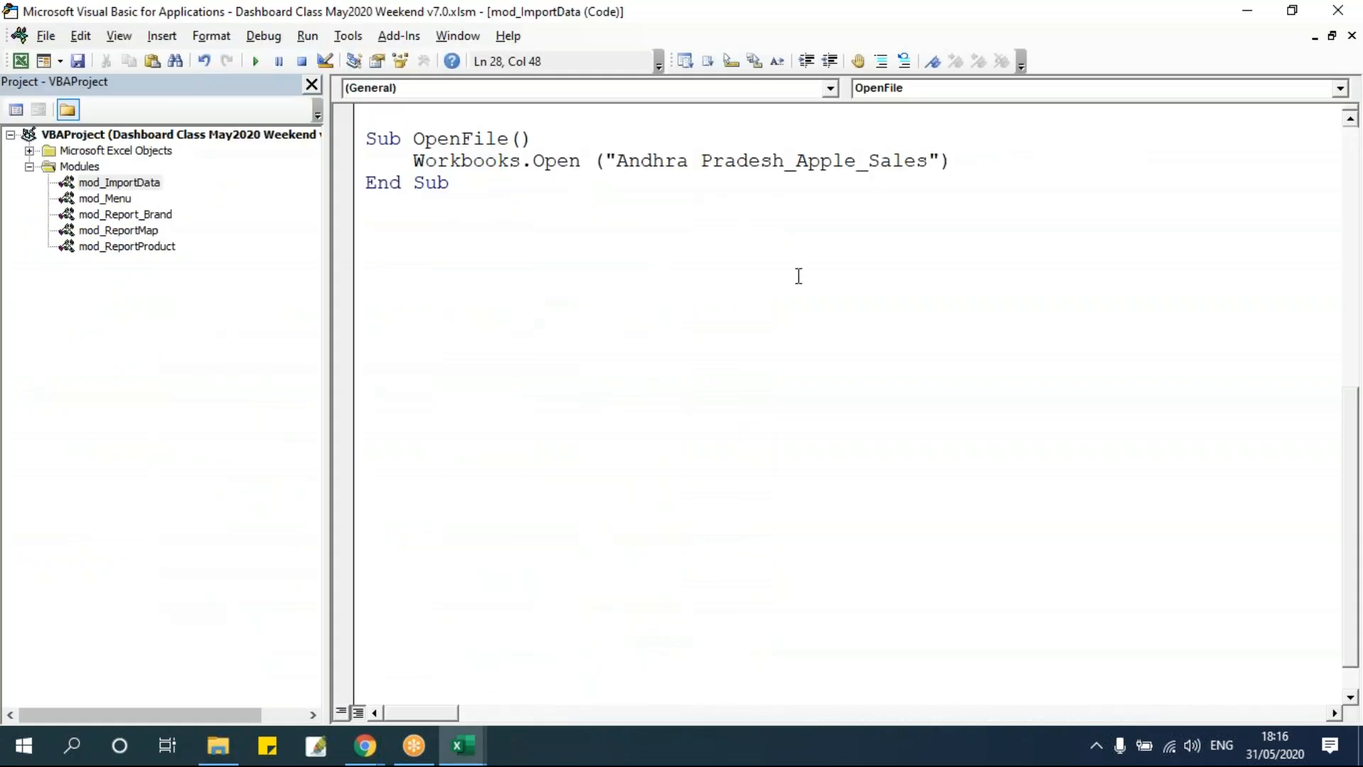
pyautogui.write('.xlsx')
# Highlight the quoted file name in the Workbooks.Open statement.
pyautogui.click(875, 275)
pyautogui.moveTo(615, 158); pyautogui.dragTo(994, 160)
pyautogui.click(945, 229)
pyautogui.moveTo(614, 159); pyautogui.dragTo(993, 155)
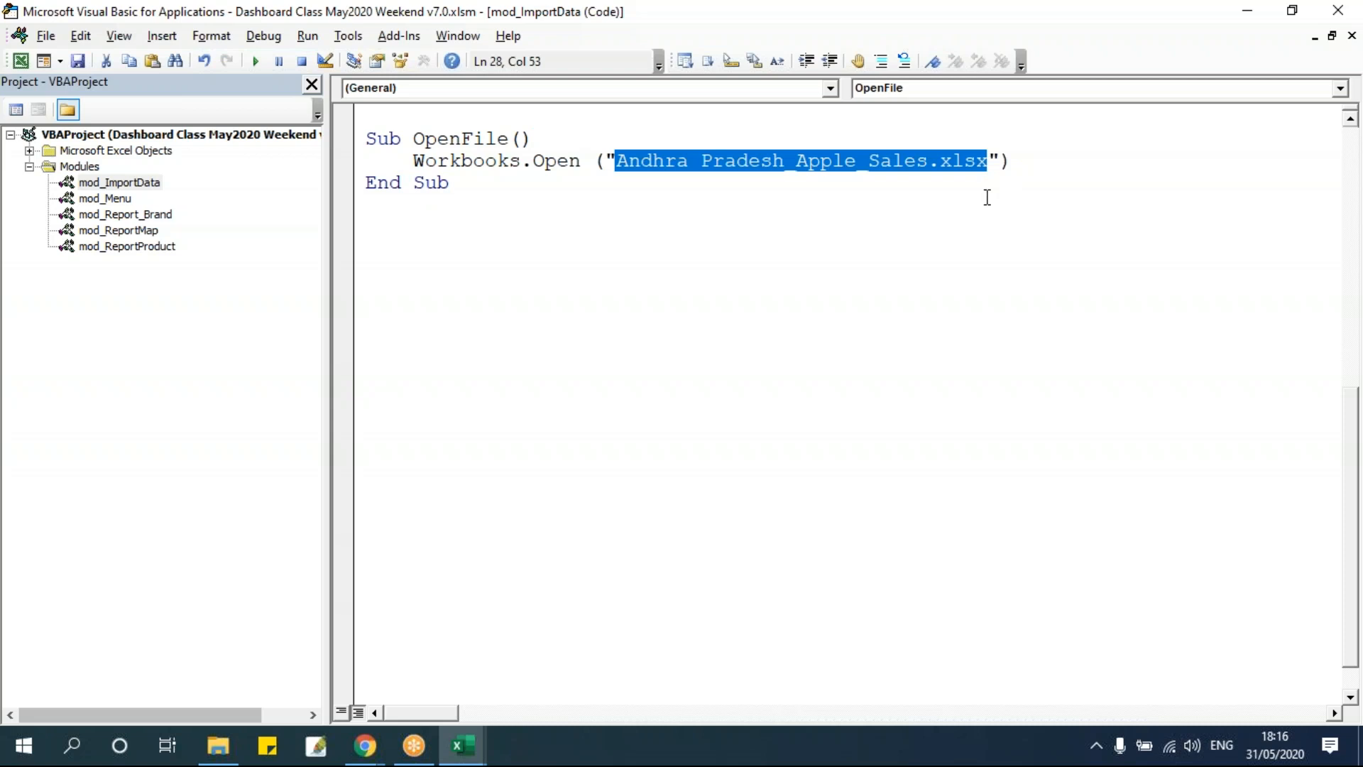
# Copy the Raw Data folder path from the file explorer and insert it with a backslash before the file name in Workbooks.Open.
pyautogui.hotkey('alt', 'Tab')
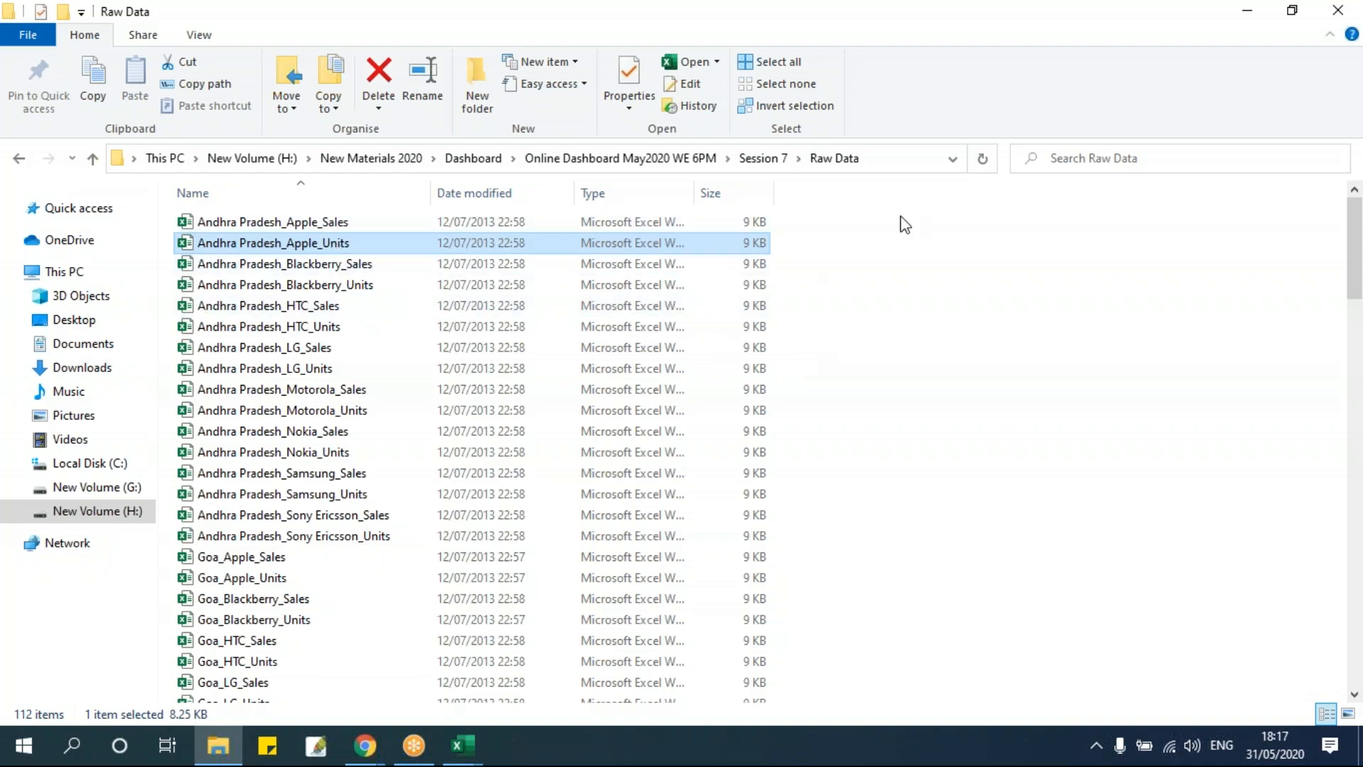
pyautogui.click(880, 159)
pyautogui.click(749, 158)
pyautogui.moveTo(749, 158); pyautogui.dragTo(115, 157)
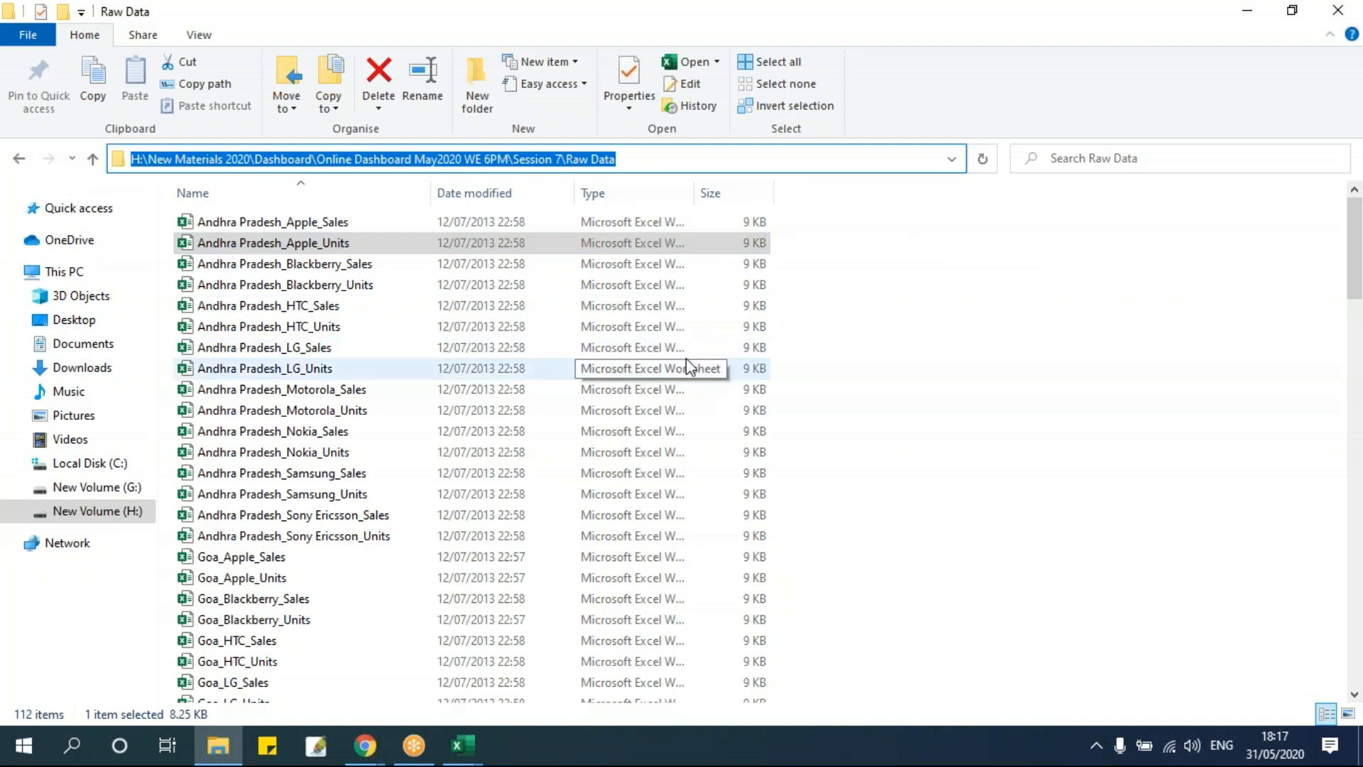
pyautogui.hotkey('alt', 'Tab')
pyautogui.click(618, 163)
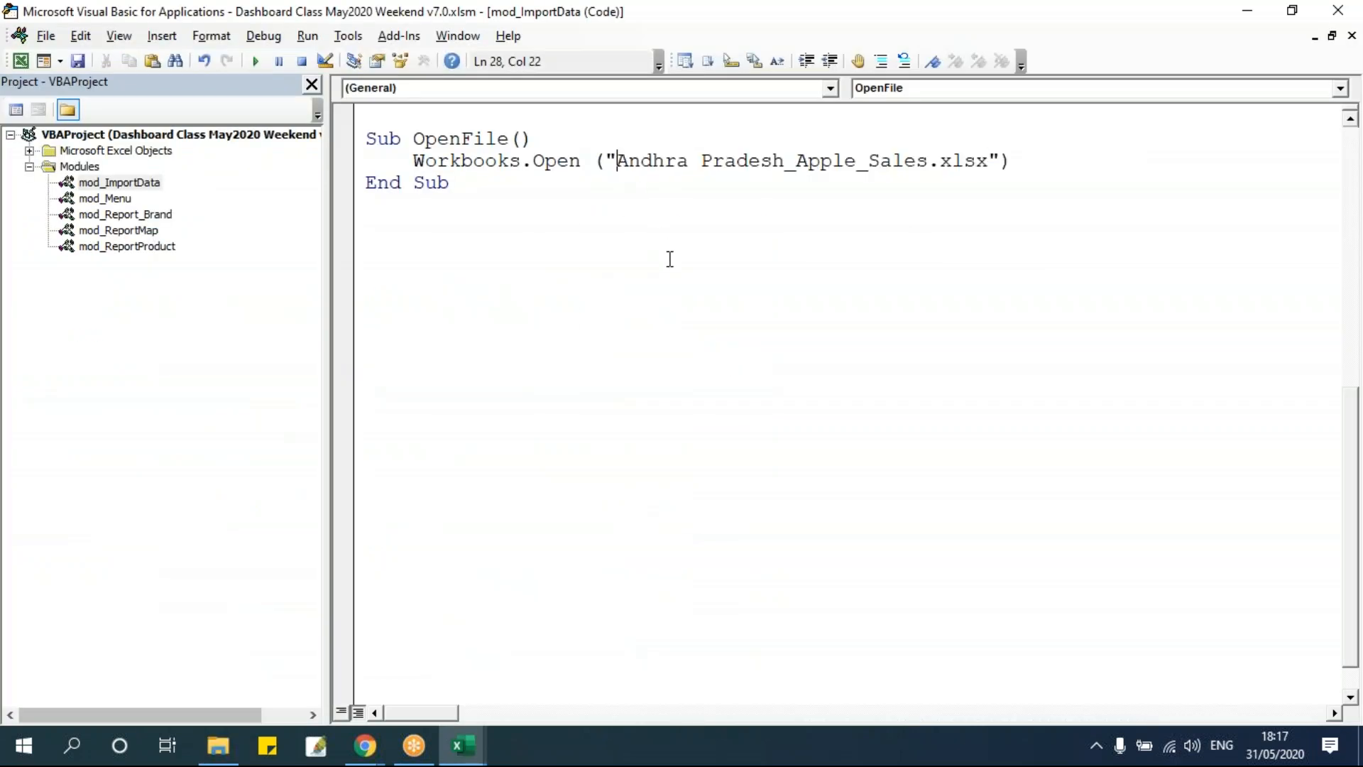
pyautogui.hotkey('ctrl', 'v')
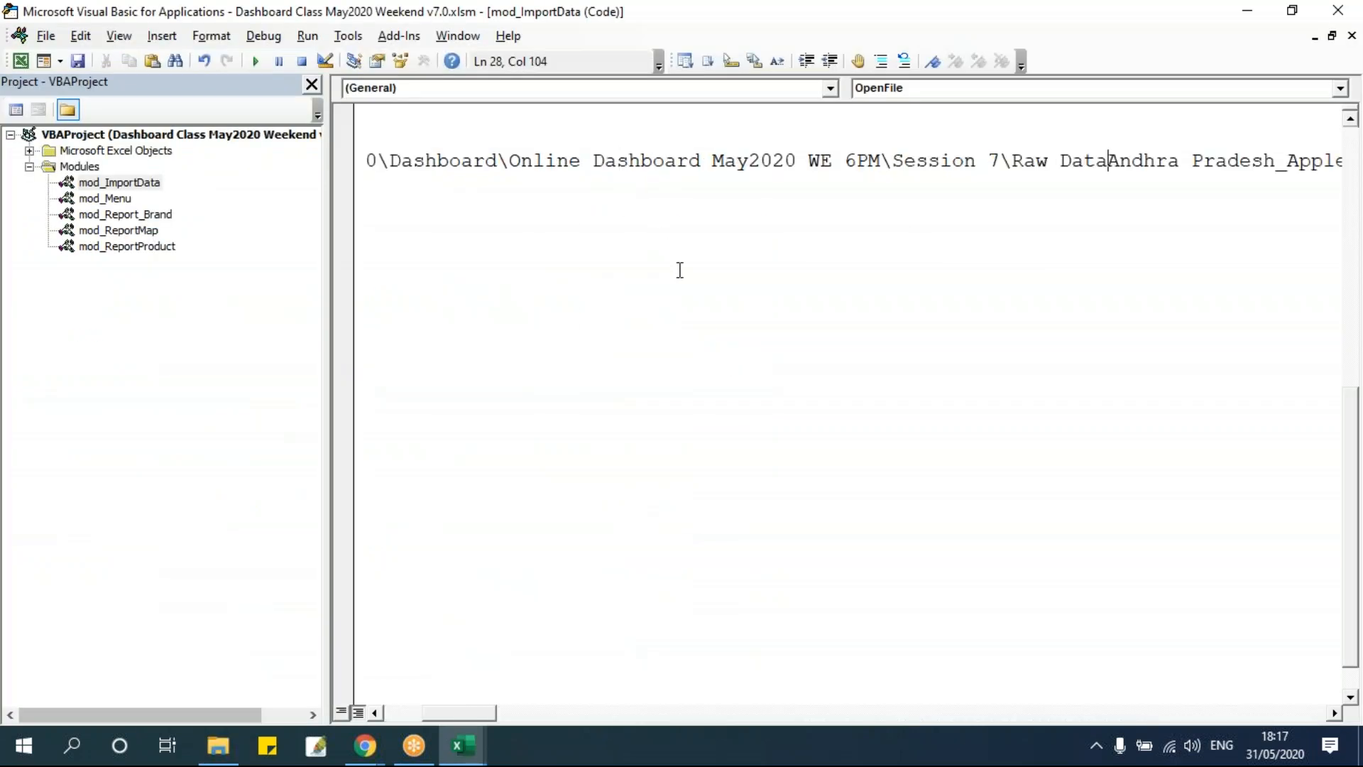
pyautogui.write('\\')
pyautogui.moveTo(326, 220); pyautogui.dragTo(177, 298)
pyautogui.click(366, 274)
pyautogui.moveTo(463, 162); pyautogui.dragTo(1347, 162)
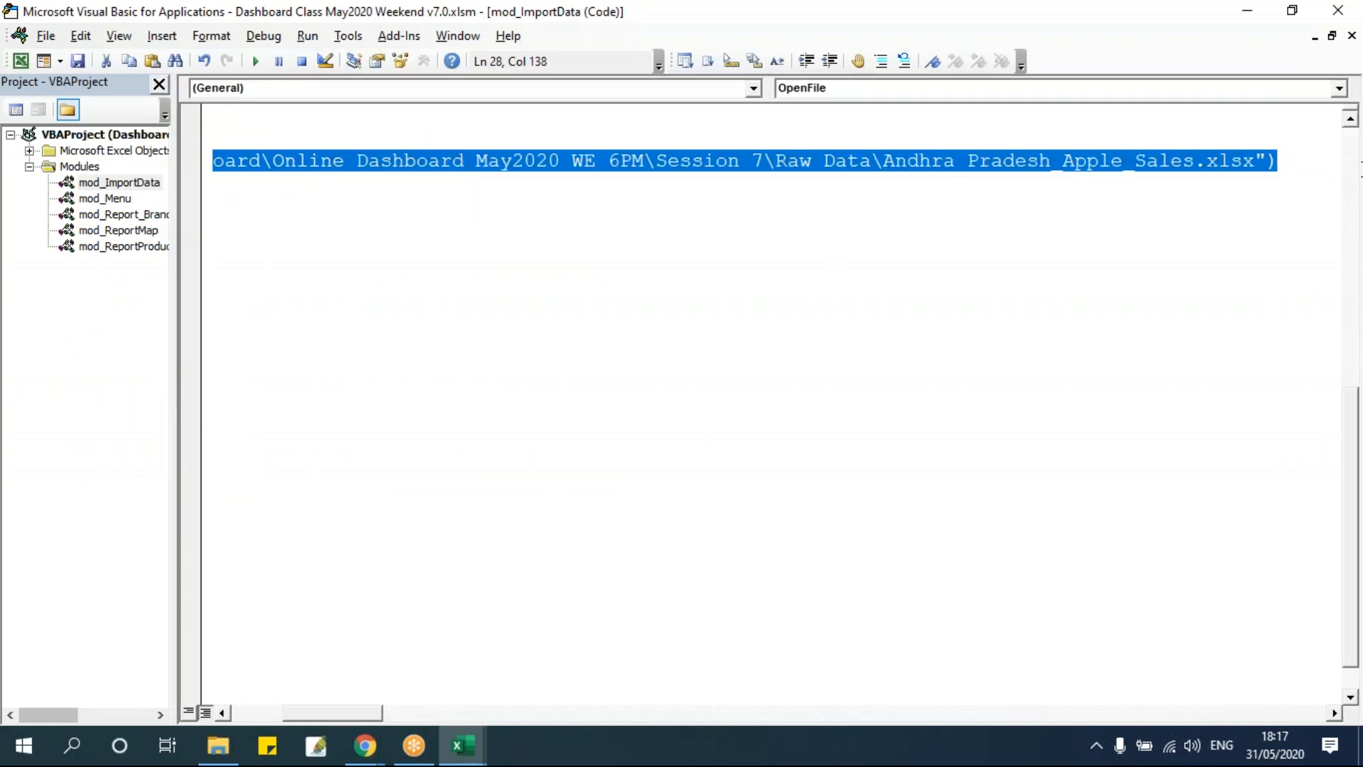
pyautogui.click(647, 288)
pyautogui.click(397, 160)
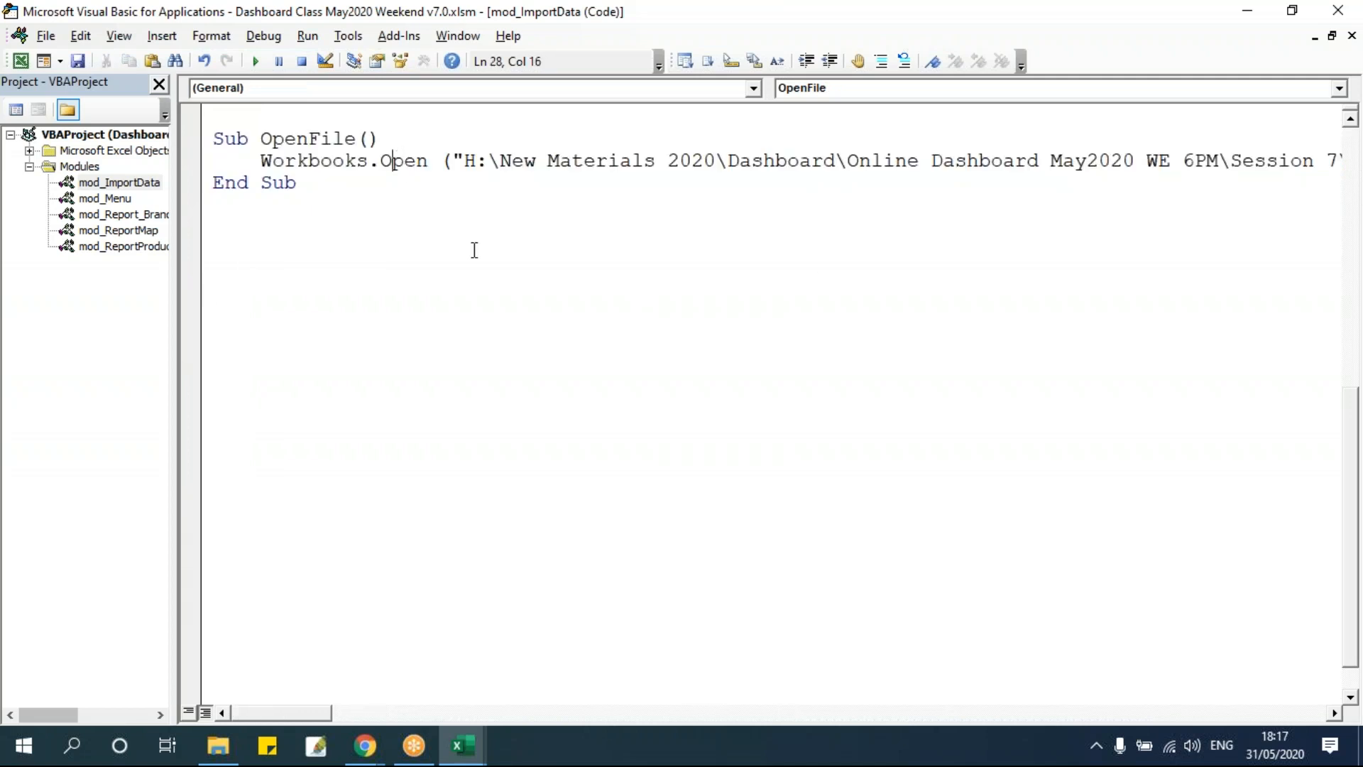
# Step through OpenFile to open the Andhra Pradesh_Apple_Sales workbook and view its data.
pyautogui.press('F8')
pyautogui.press('F8')
pyautogui.press('F8')
pyautogui.moveTo(462, 745)
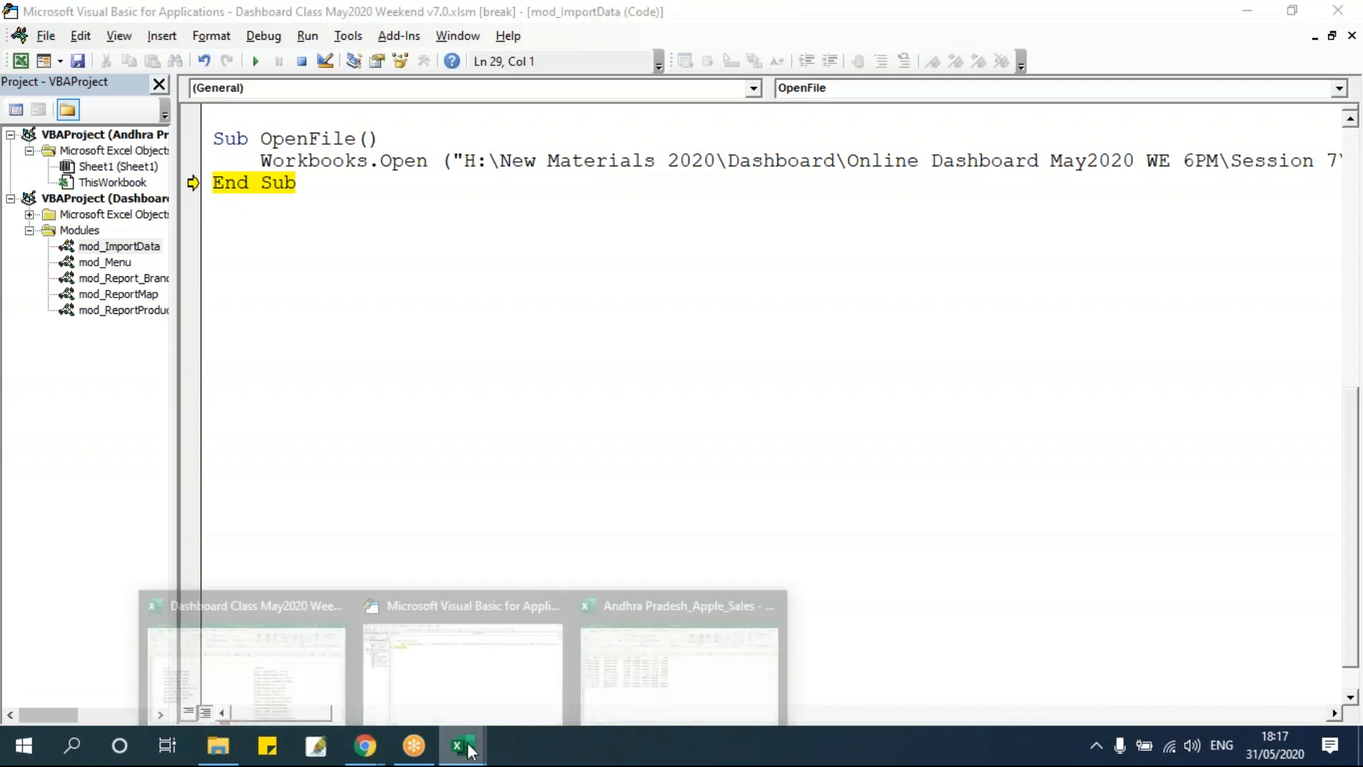
pyautogui.click(682, 650)
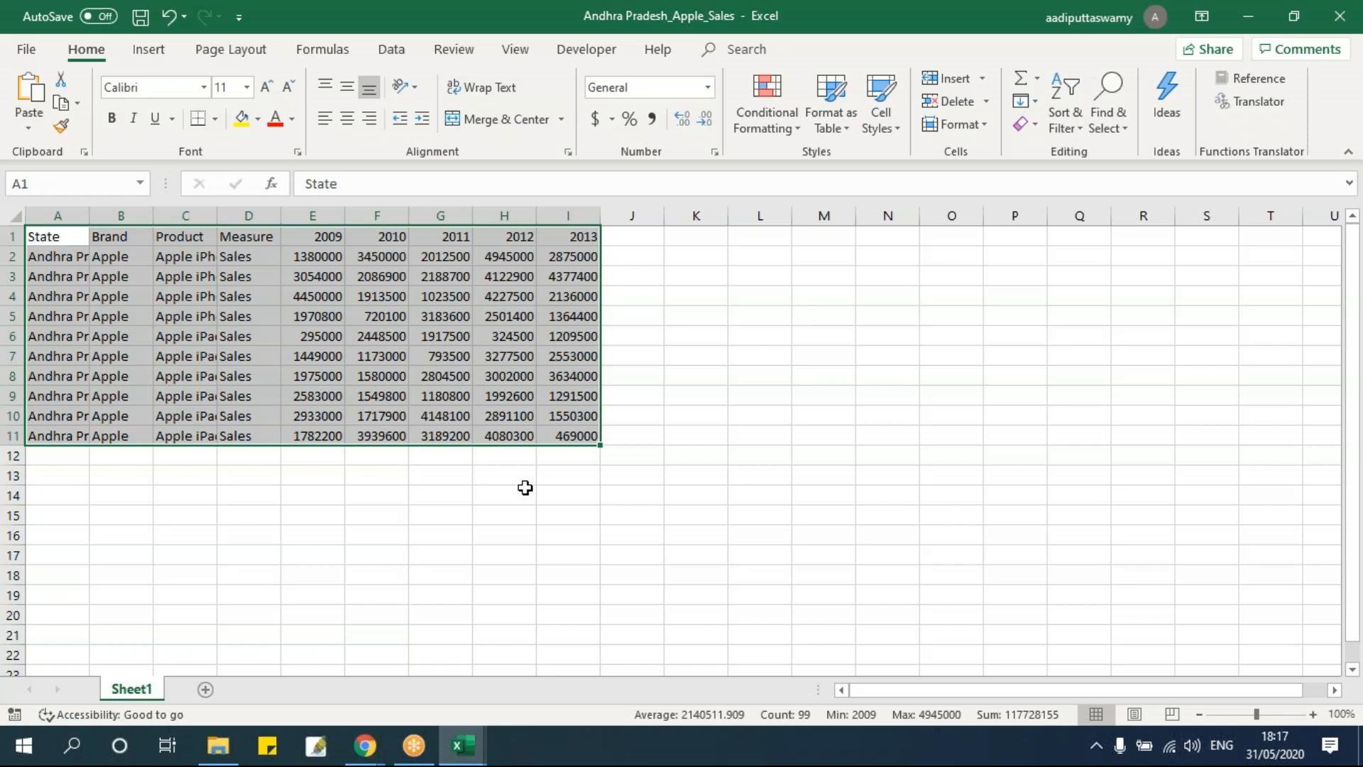
pyautogui.click(523, 401)
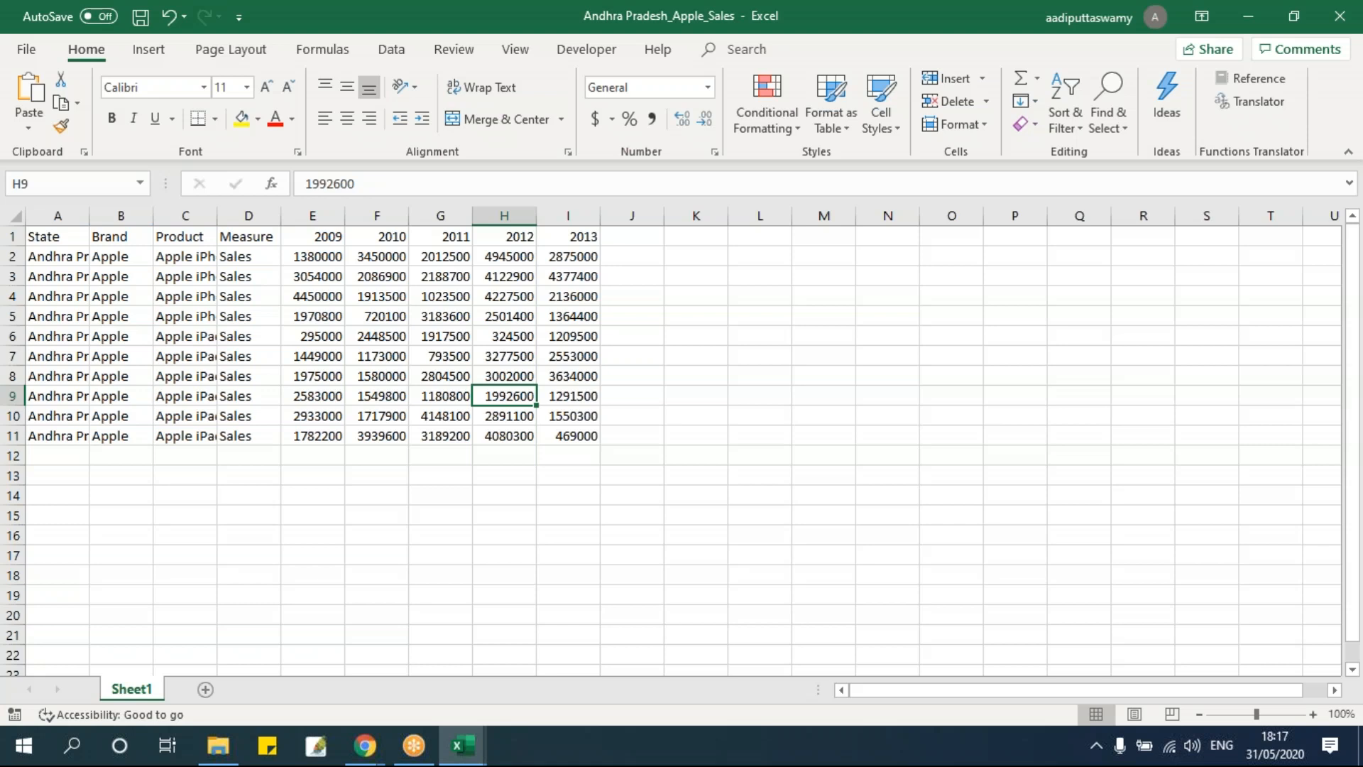
# Close the Andhra Pradesh_Apple_Sales workbook and return to the VBA editor.
pyautogui.hotkey('alt', 'f')
pyautogui.press('c')
pyautogui.click(677, 455)
pyautogui.hotkey('alt', 'F11')
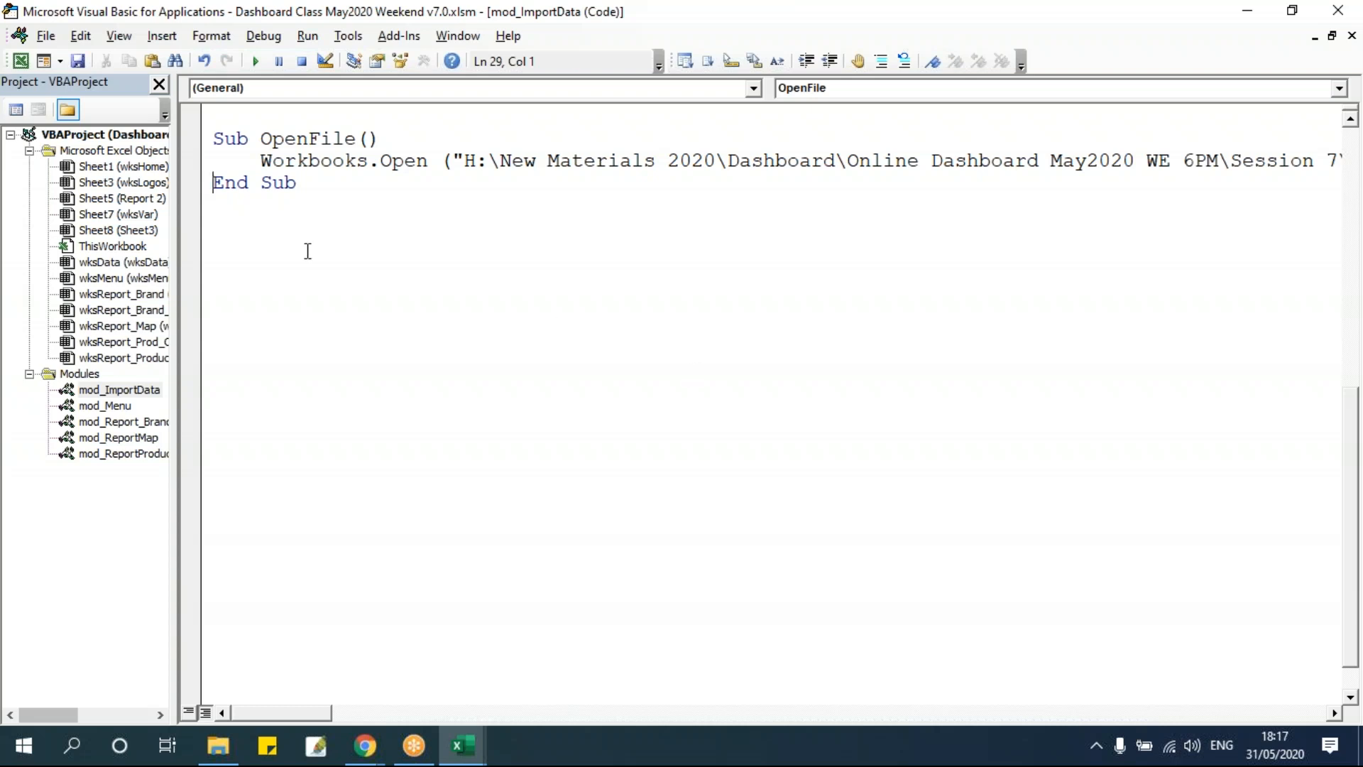
# Create a new procedure named AutomateProcess below OpenFile.
pyautogui.click(267, 221)
pyautogui.write('Sub AutomateProcess')
pyautogui.press('Return')
pyautogui.press('Tab')
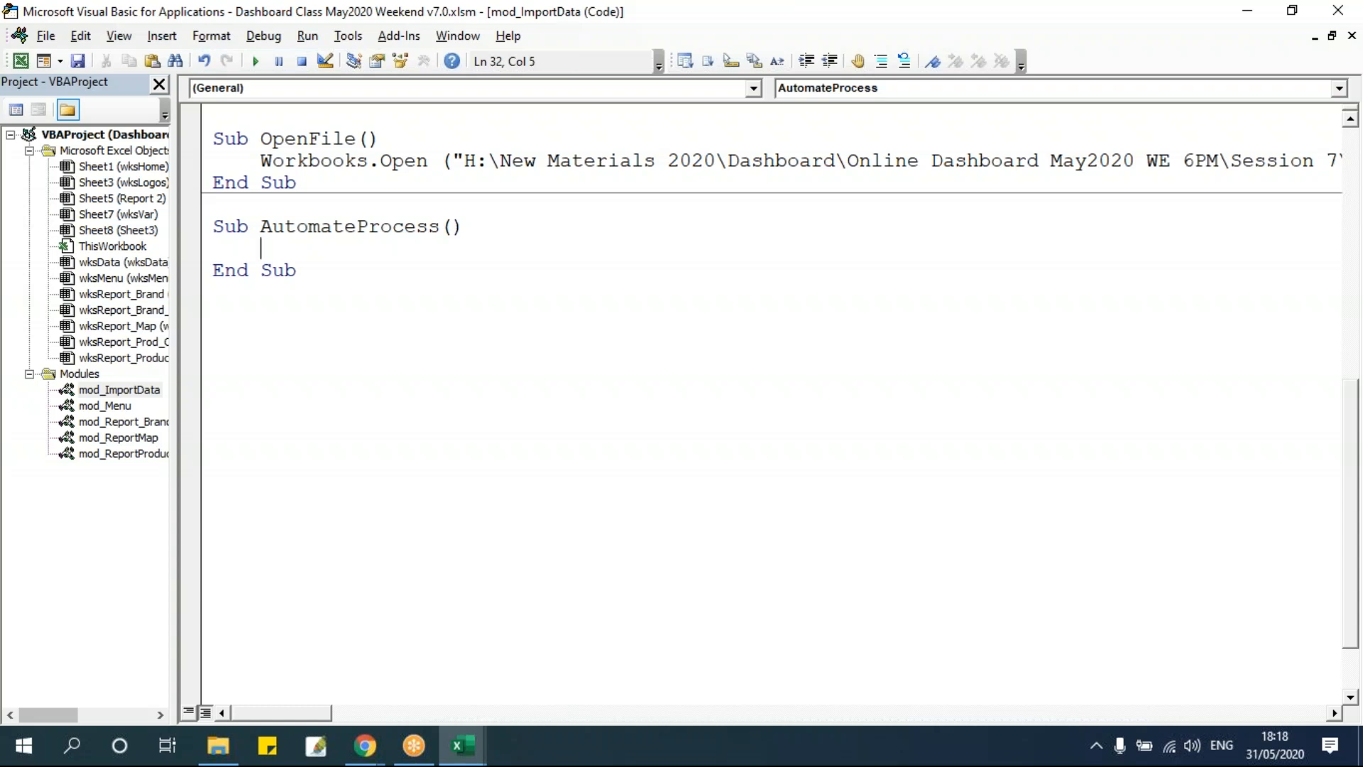
# Highlight the folder path and the file name portions of the Workbooks.Open path.
pyautogui.click(1243, 161)
pyautogui.hotkey('shift', 'End')
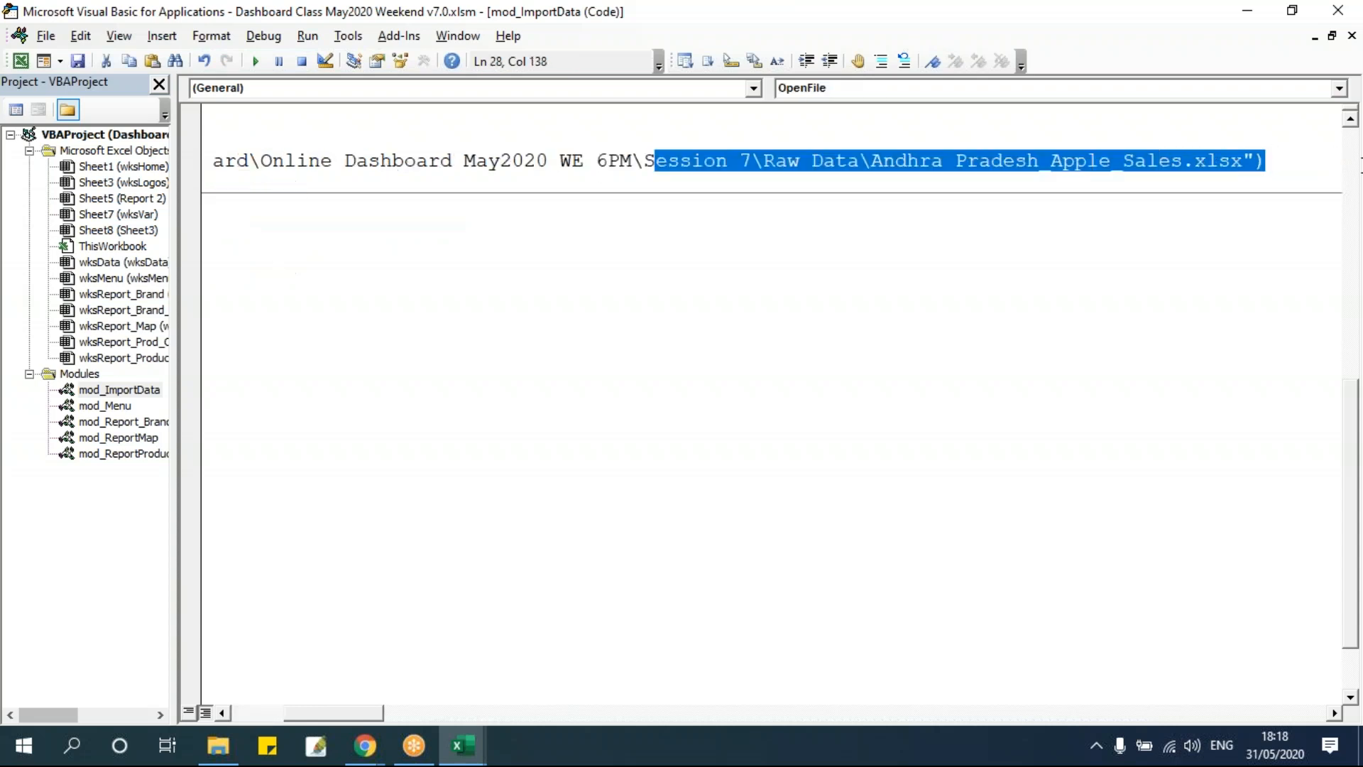
pyautogui.click(1099, 162)
pyautogui.moveTo(870, 162); pyautogui.dragTo(1248, 163)
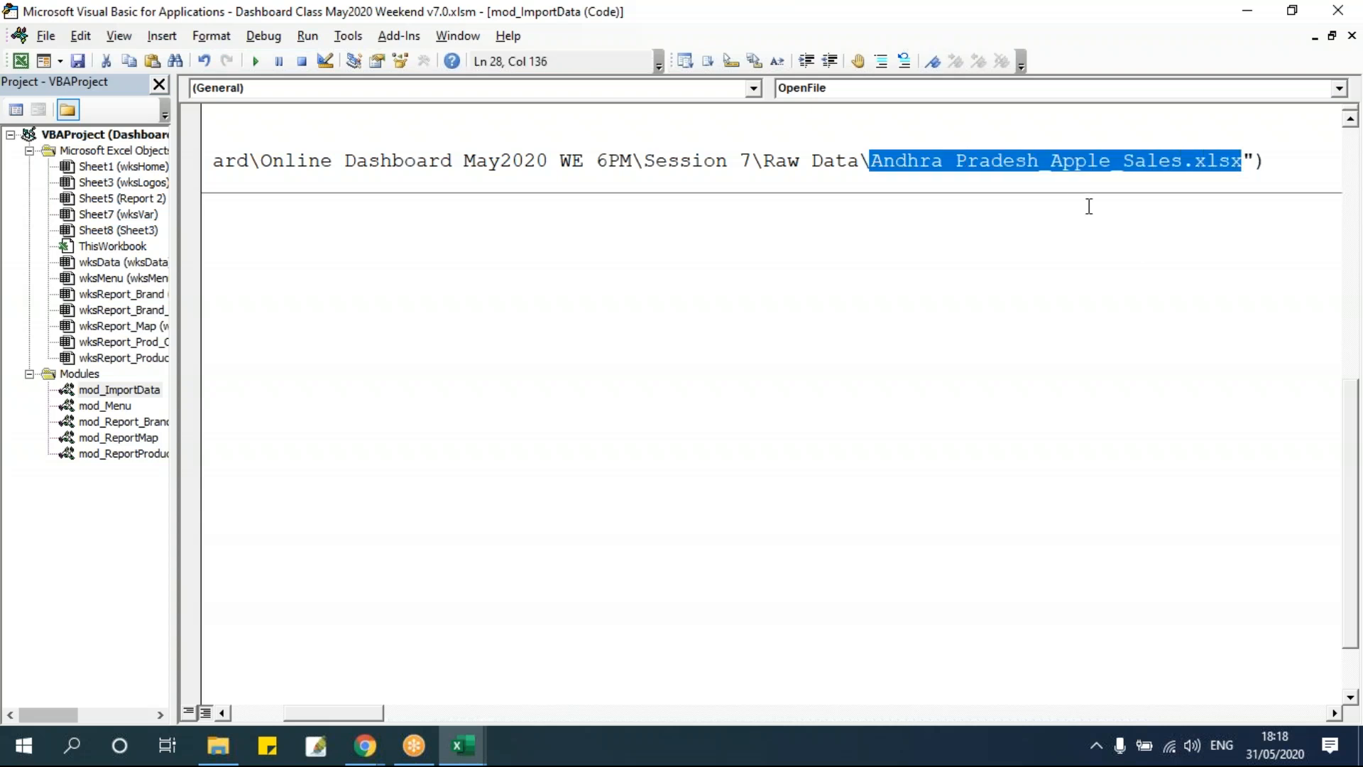
pyautogui.click(1001, 142)
# Declare wbSrc As Workbook in AutomateProcess and add blank lines below it.
pyautogui.click(368, 248)
pyautogui.write('dim')
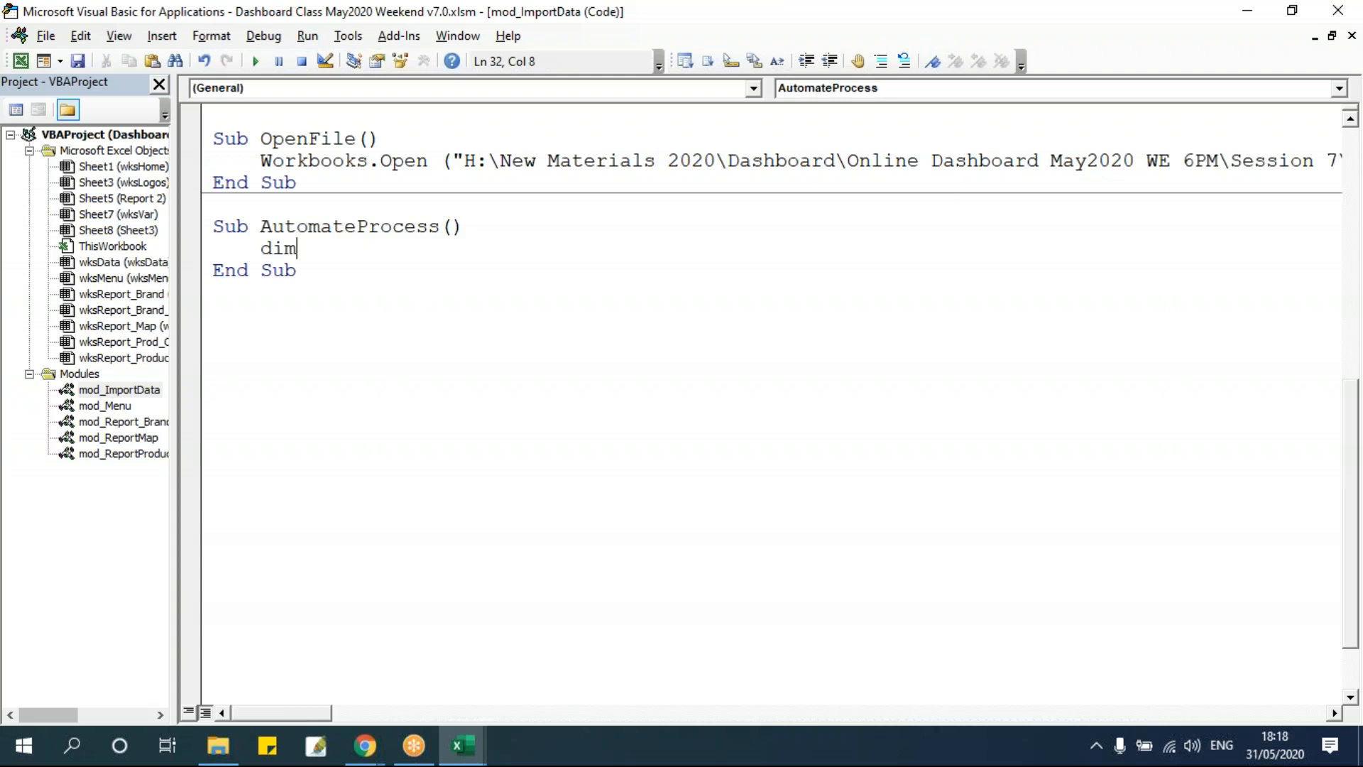
pyautogui.write(' wbSrc')
pyautogui.write('as Workbook')
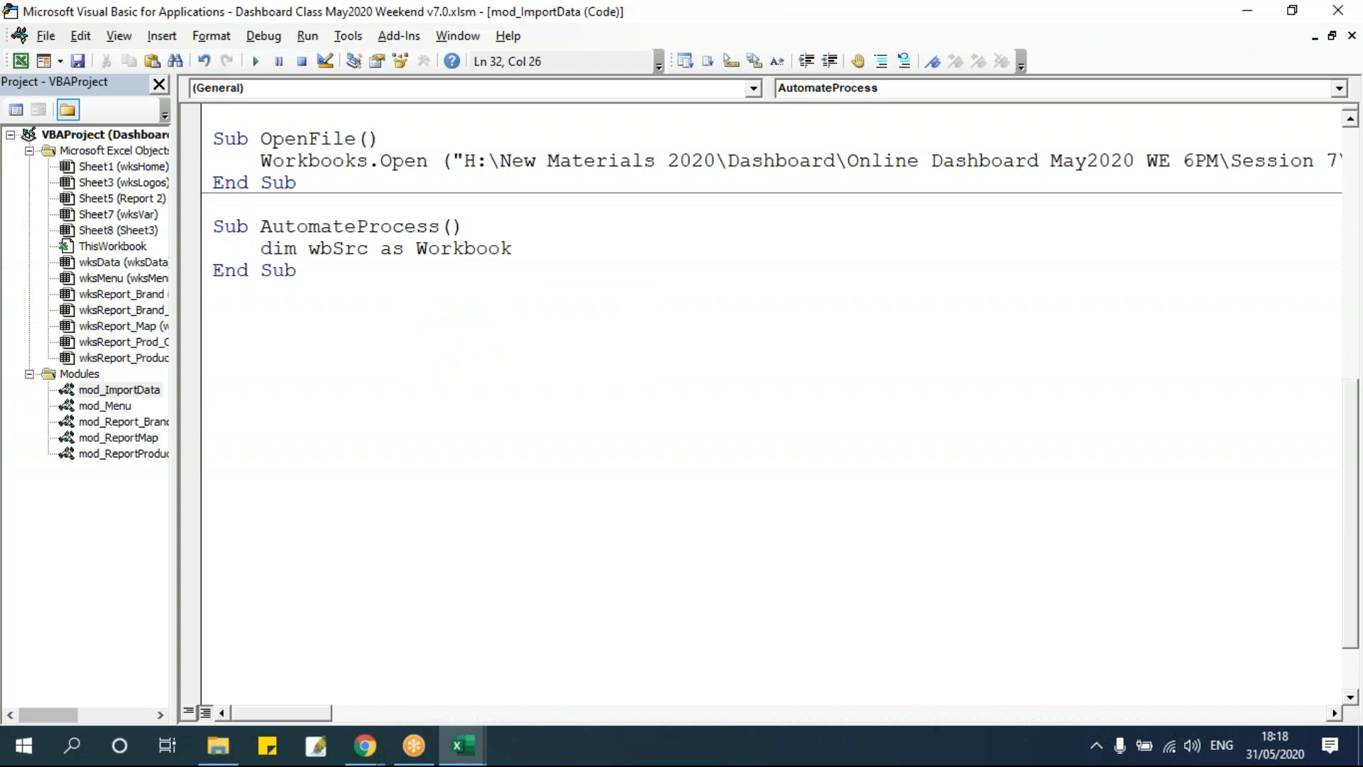
pyautogui.doubleClick(348, 250)
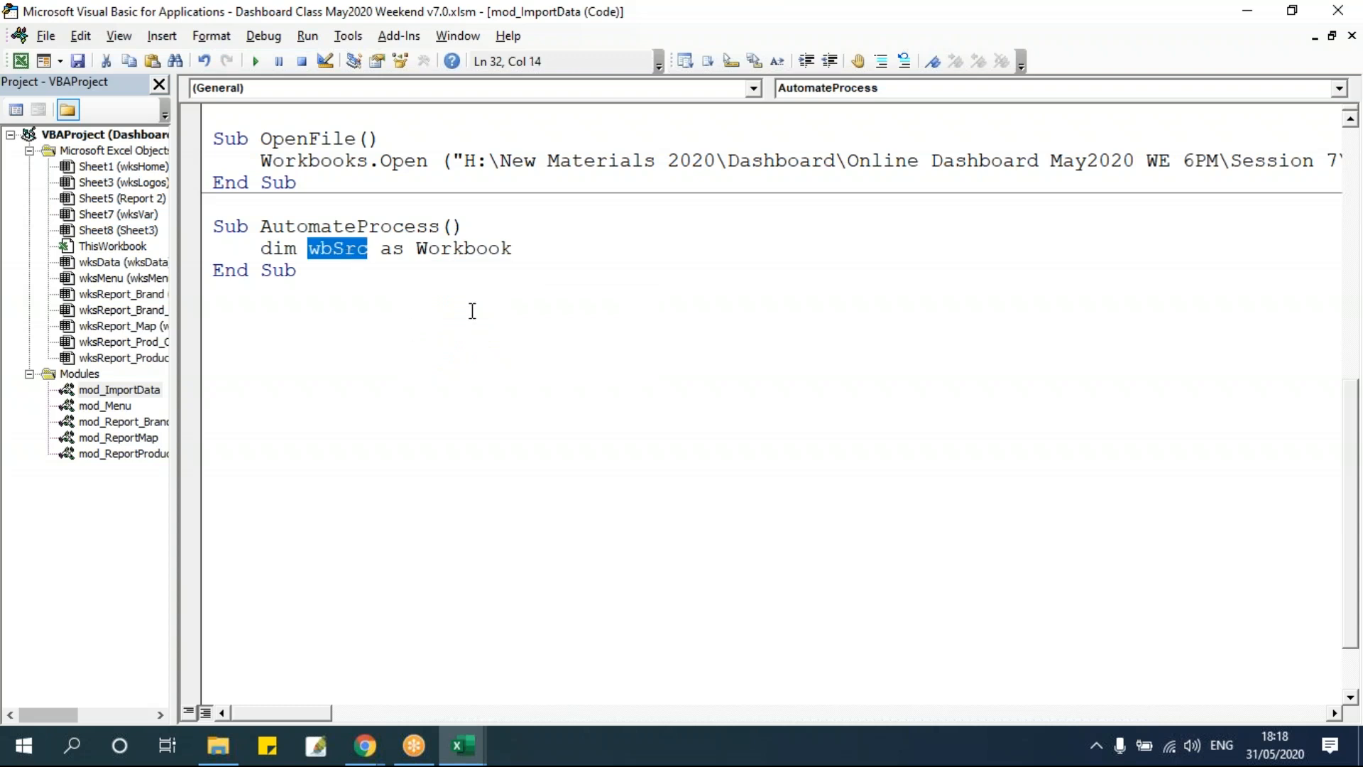
pyautogui.click(524, 248)
pyautogui.press('Return')
pyautogui.press('Return')
pyautogui.press('Return')
pyautogui.press('Return')
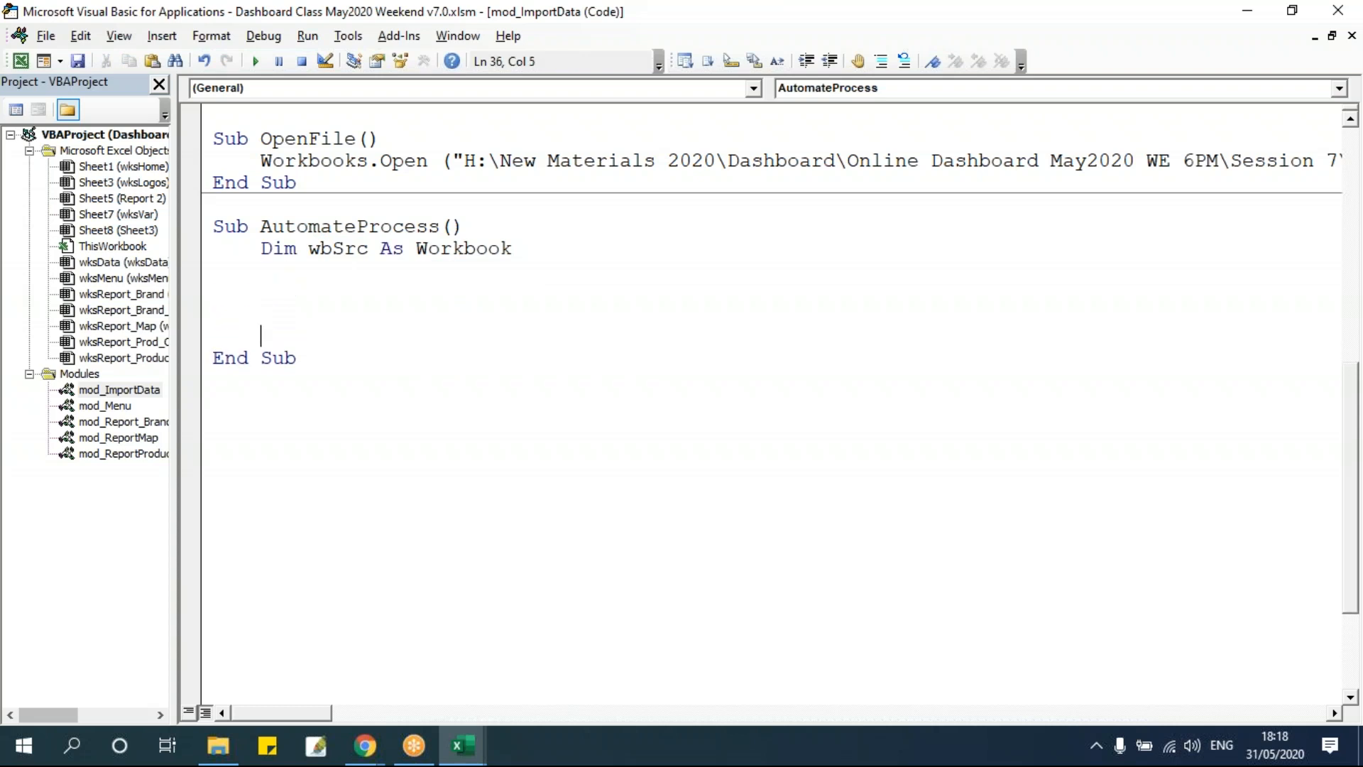
# Declare strPath As String below the wbSrc declaration.
pyautogui.press('Up')
pyautogui.moveTo(464, 161); pyautogui.dragTo(1314, 160)
pyautogui.click(330, 309)
pyautogui.click(325, 277)
pyautogui.write('dim strPath a')
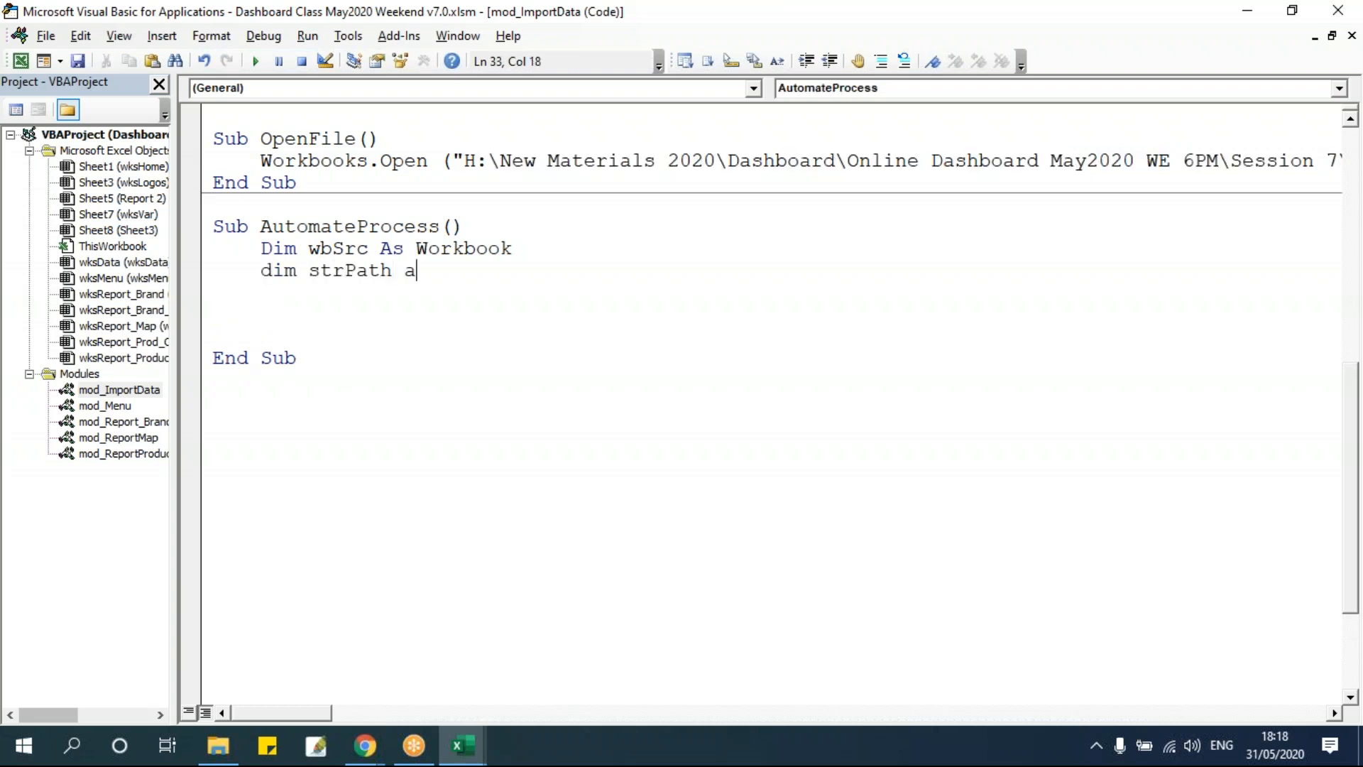
pyautogui.write('s string')
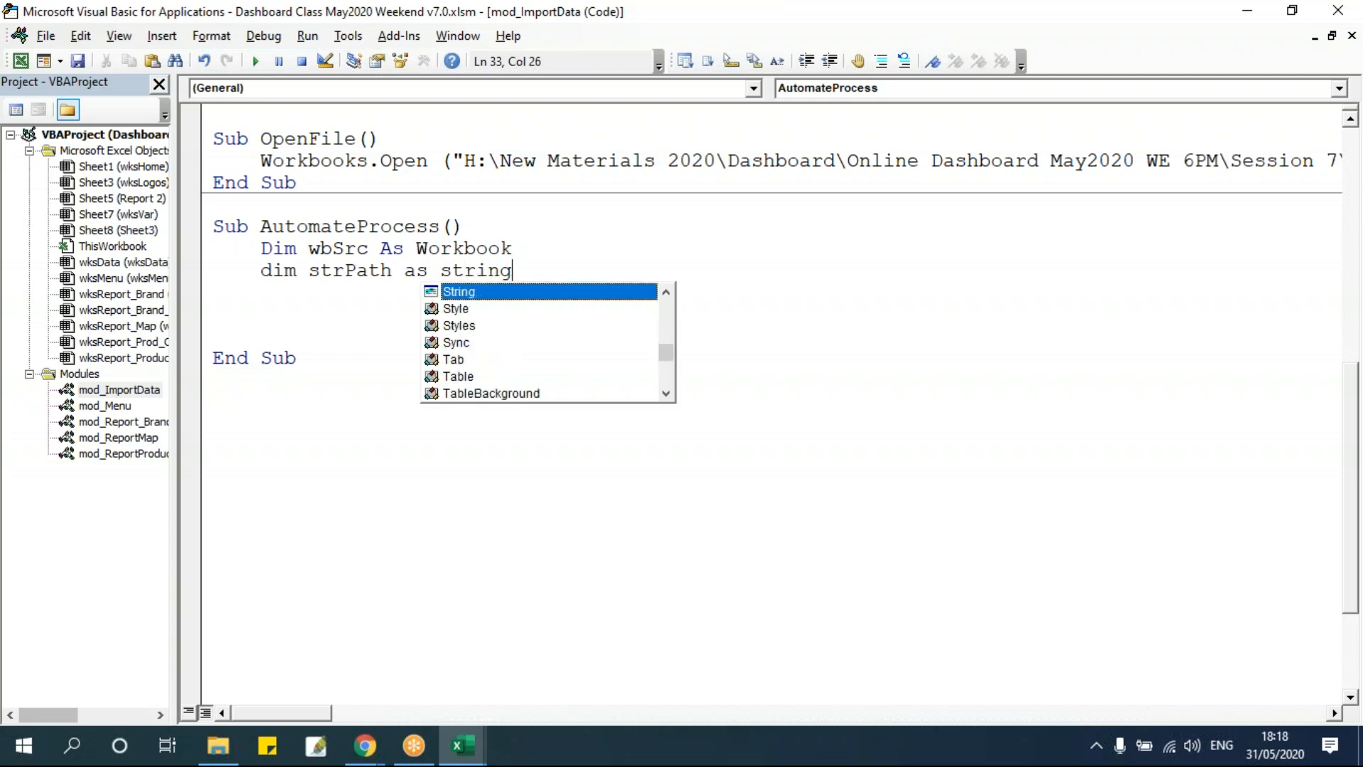
pyautogui.press('Return')
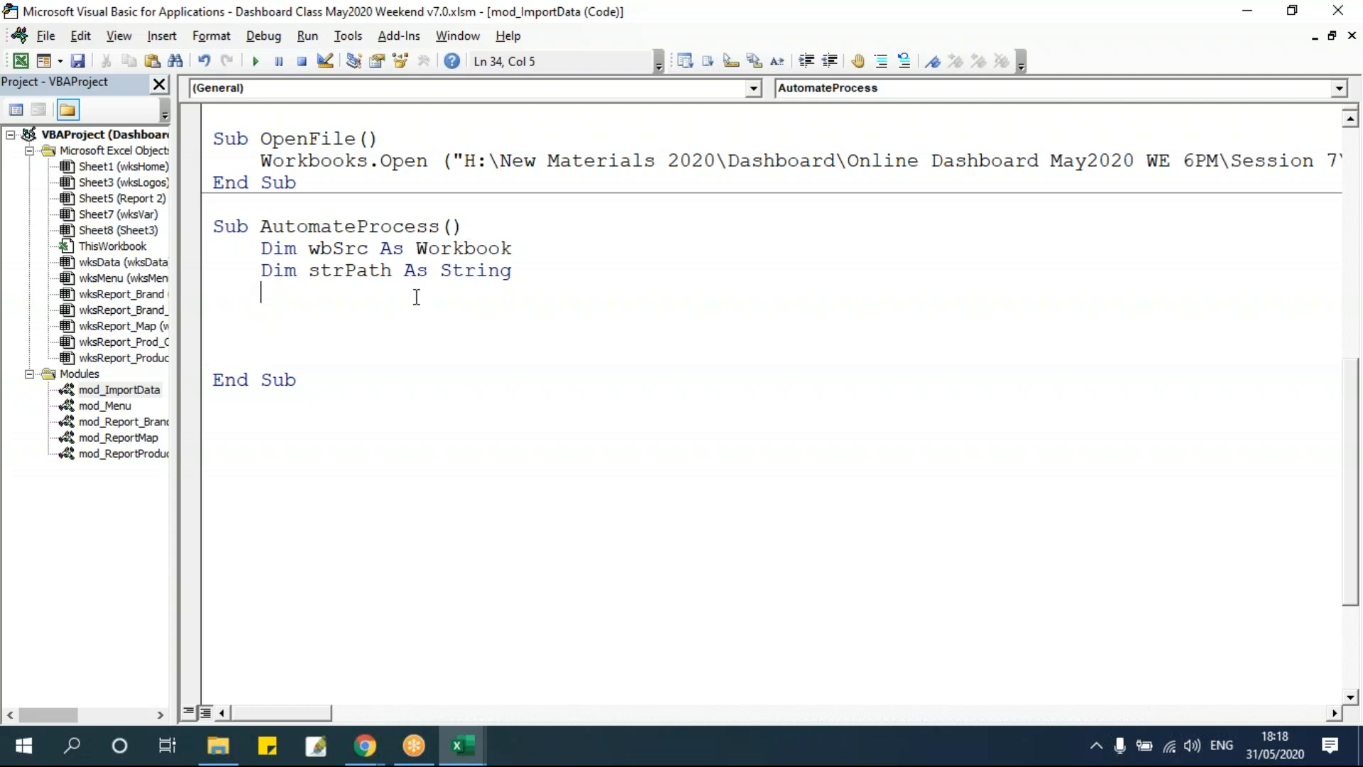
# Add a line assigning strPath the Raw Data folder path copied from OpenFile, ending with a backslash.
pyautogui.doubleClick(347, 272)
pyautogui.hotkey('ctrl', 'c')
pyautogui.click(313, 311)
pyautogui.hotkey('ctrl', 'v')
pyautogui.moveTo(467, 163); pyautogui.dragTo(884, 158)
pyautogui.hotkey('ctrl', 'c')
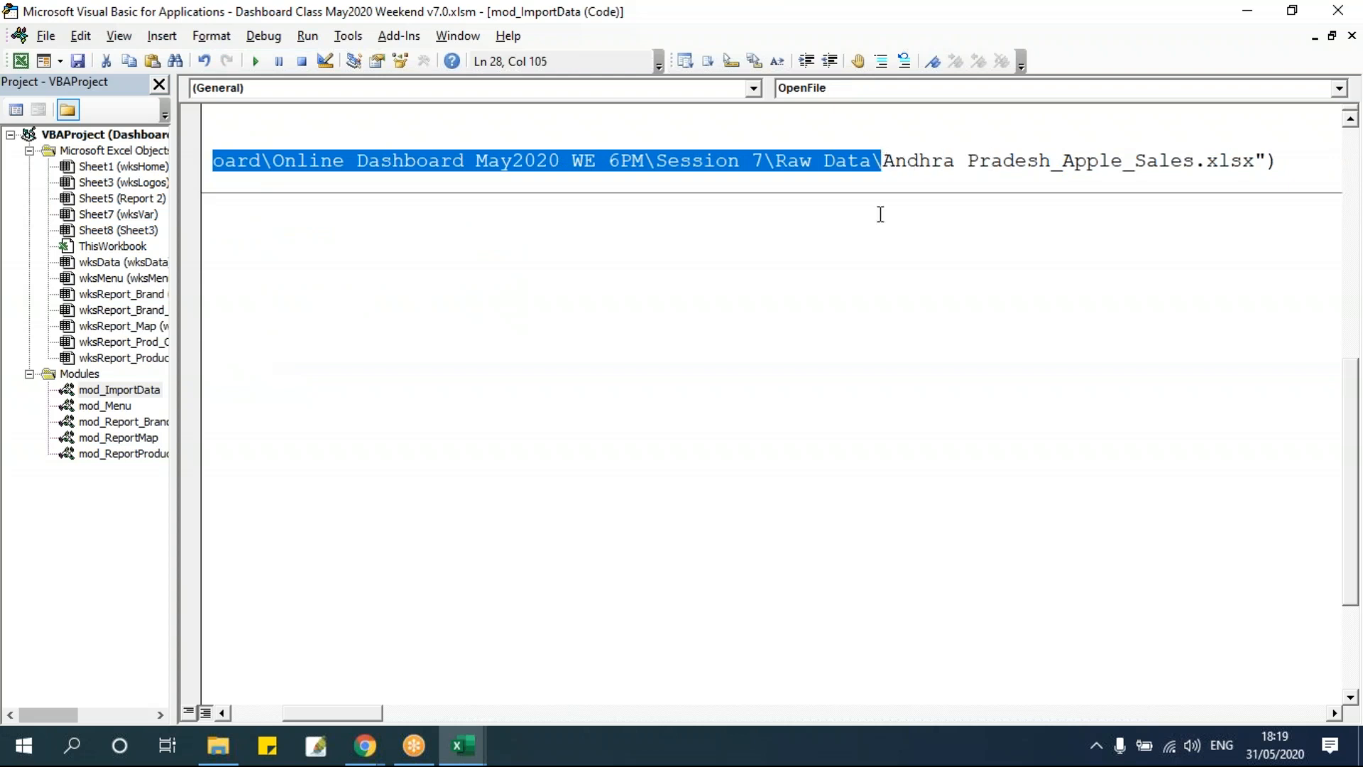
pyautogui.click(358, 296)
pyautogui.click(356, 312)
pyautogui.write('=')
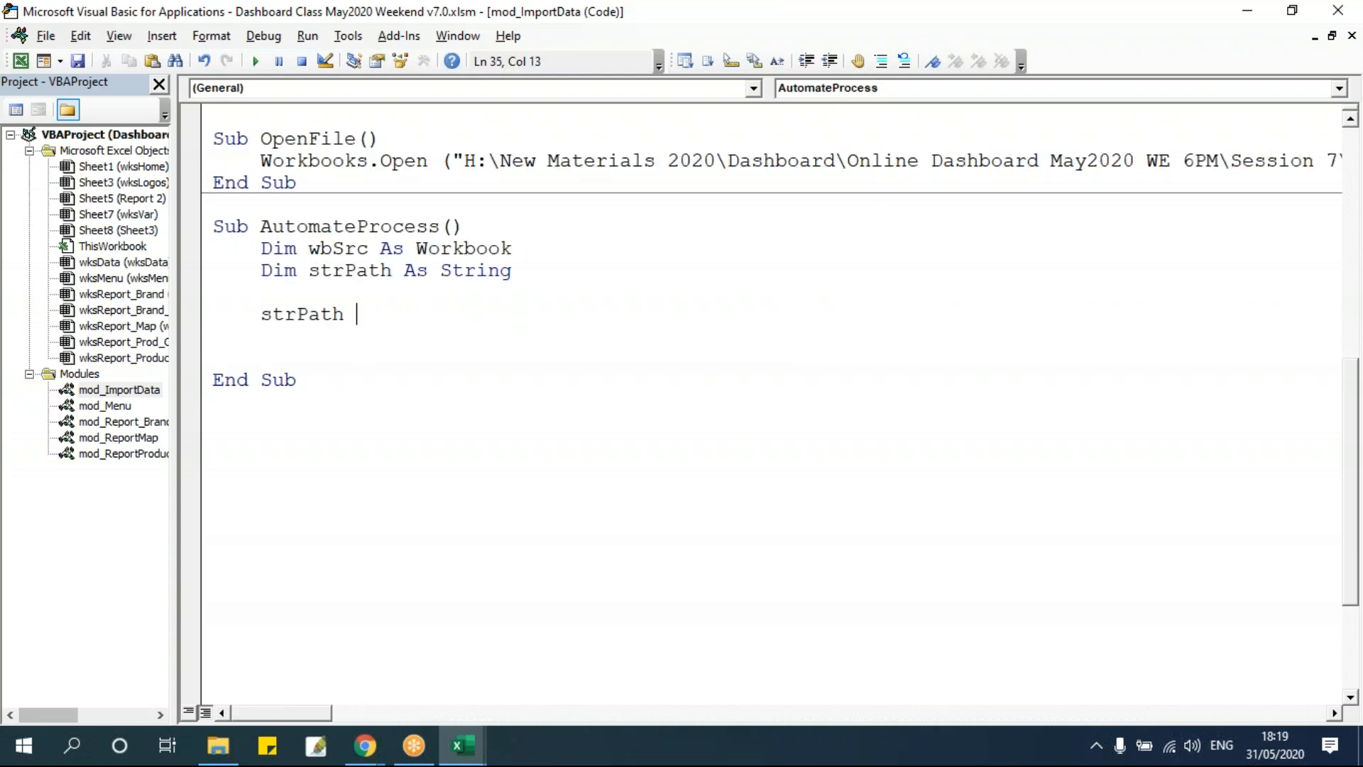
pyautogui.hotkey('ctrl', 'v')
pyautogui.write('"')
pyautogui.click(335, 376)
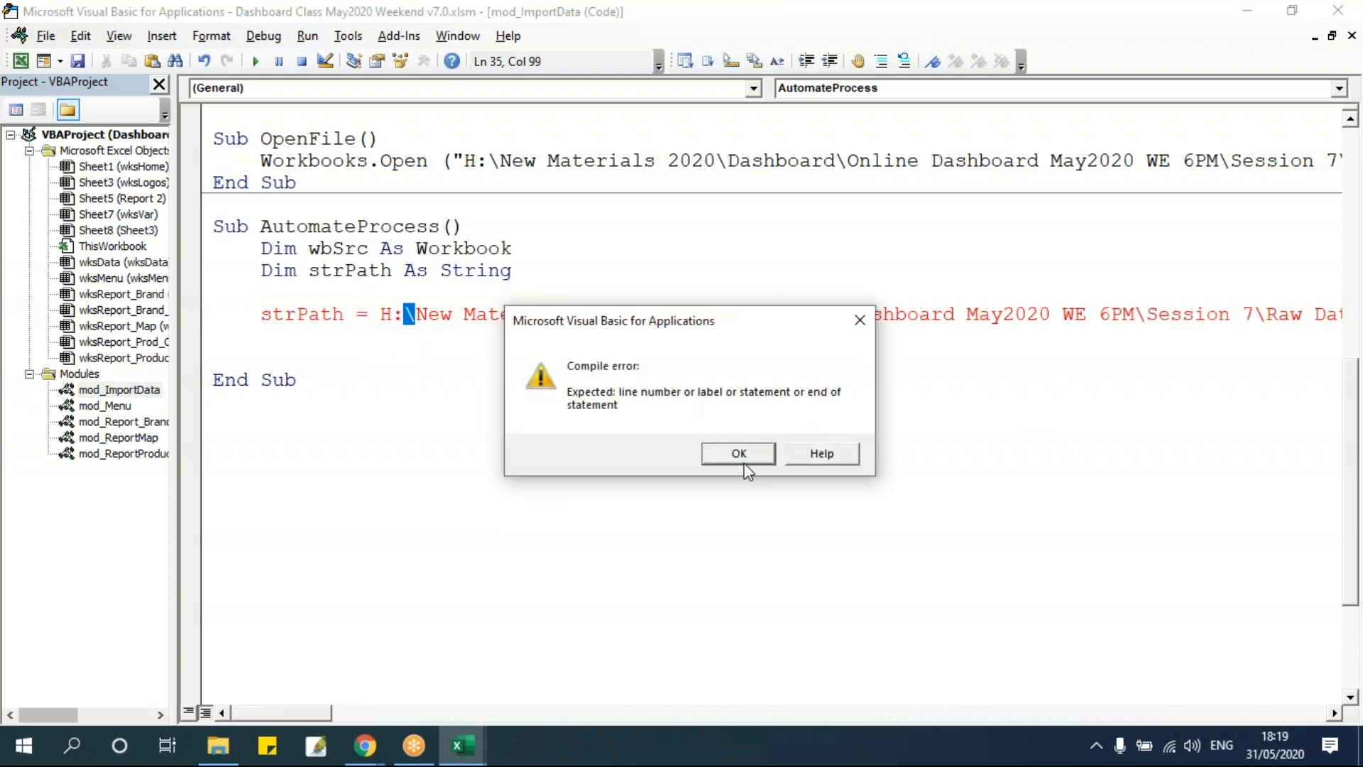
# Dismiss the compile error and add the missing opening quote to the strPath folder path.
pyautogui.click(738, 457)
pyautogui.press('Left')
pyautogui.press('Left')
pyautogui.write('"')
pyautogui.click(448, 436)
pyautogui.click(263, 328)
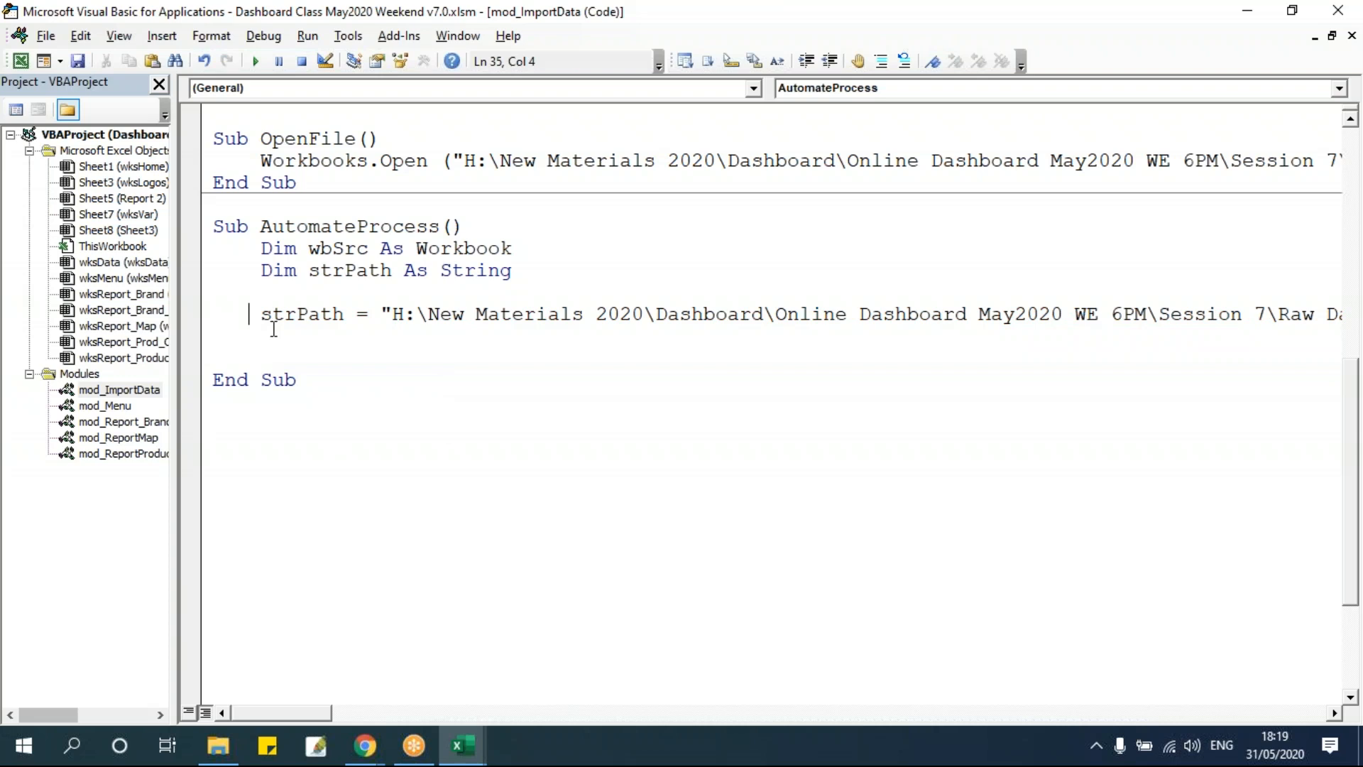
# Duplicate the strPath assignment line and comment out the original.
pyautogui.hotkey('shift', 'Down')
pyautogui.hotkey('ctrl', 'c')
pyautogui.press('Down')
pyautogui.press('Up')
pyautogui.hotkey('ctrl', 'v')
pyautogui.press('Up')
pyautogui.press('Up')
pyautogui.write("'")
# Replace the path in the second strPath assignment with ThisWorkbook.Path.
pyautogui.click(381, 336)
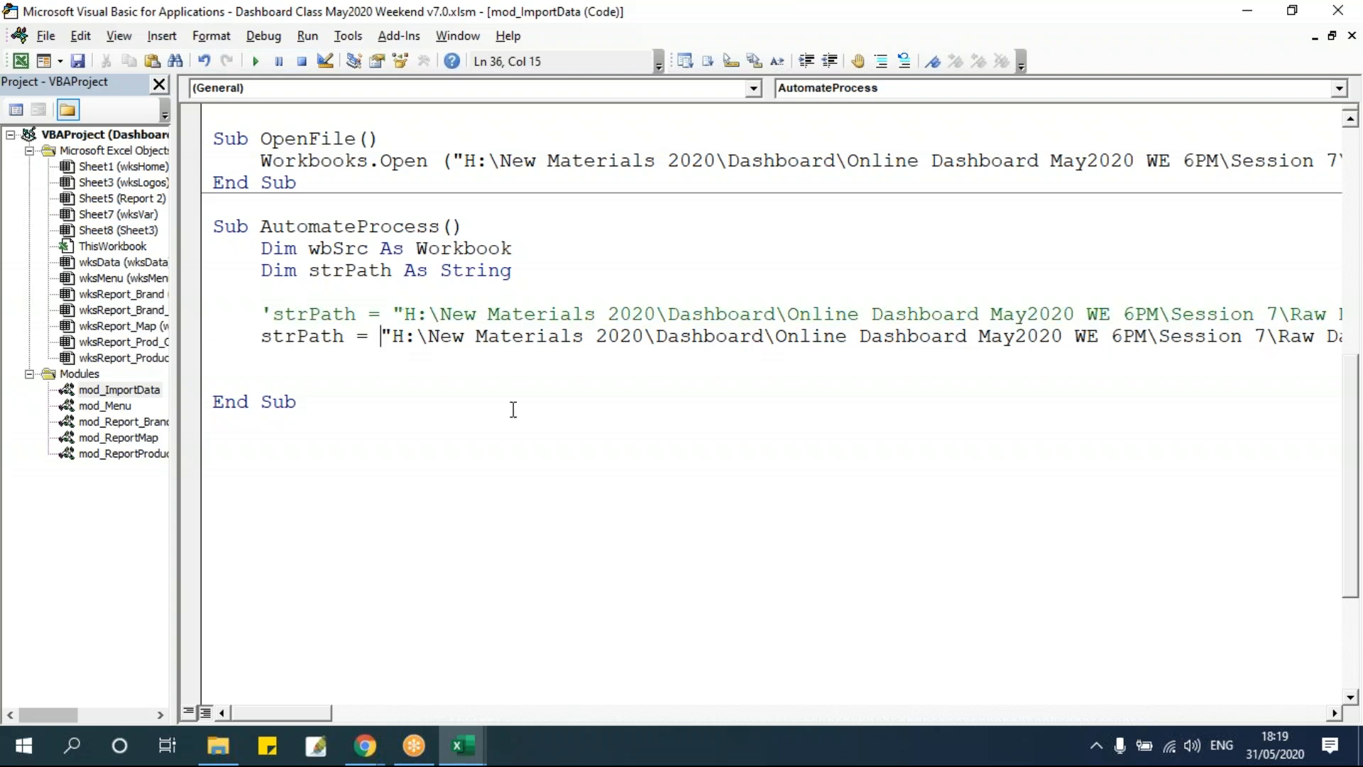
pyautogui.hotkey('shift', 'Down')
pyautogui.write('thisw')
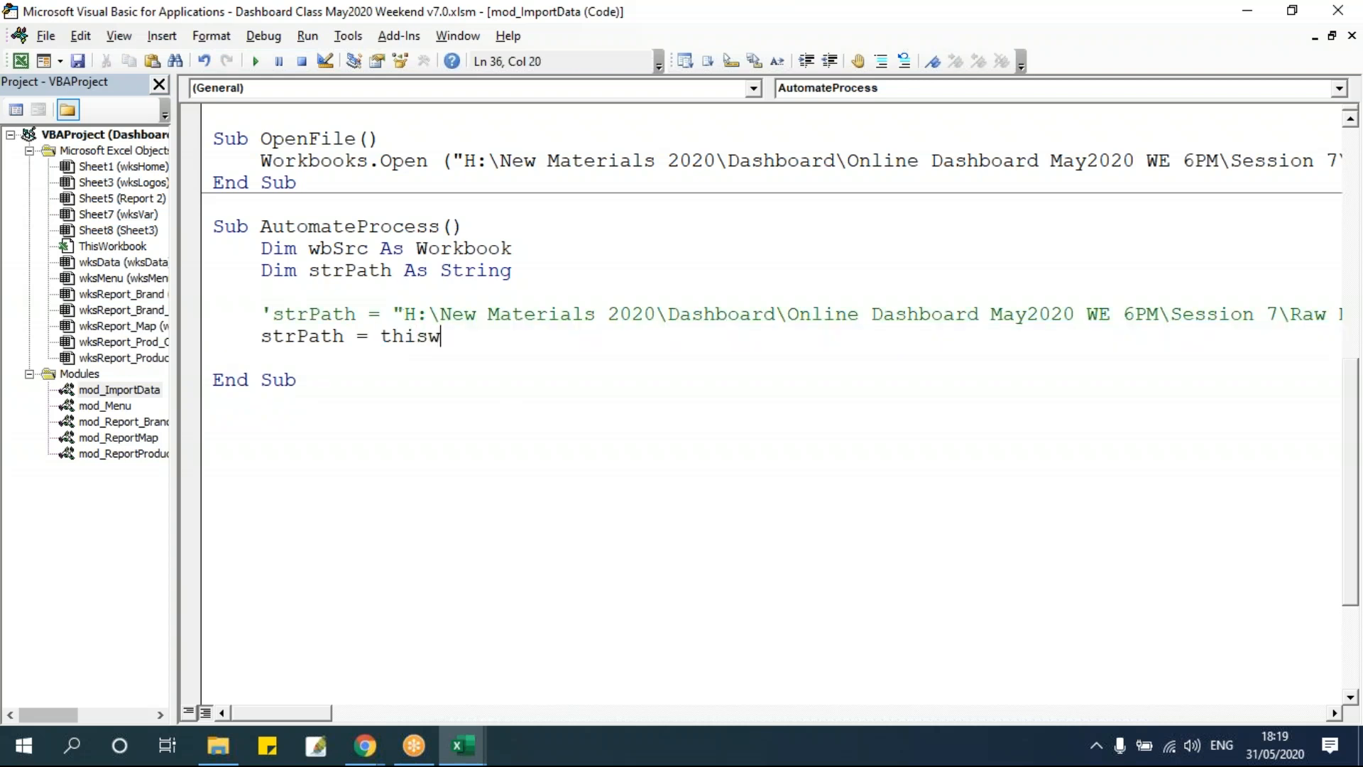
pyautogui.write('orkbook.path')
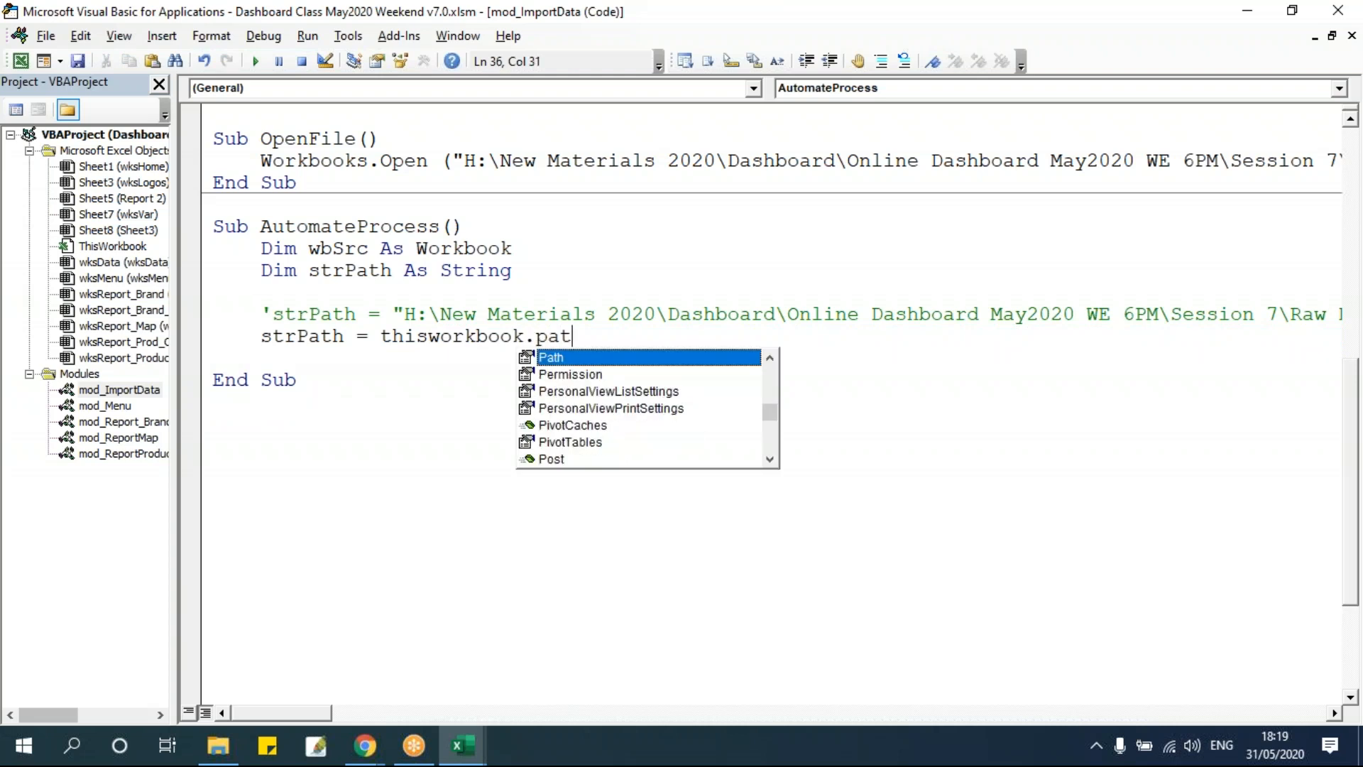
pyautogui.click(480, 459)
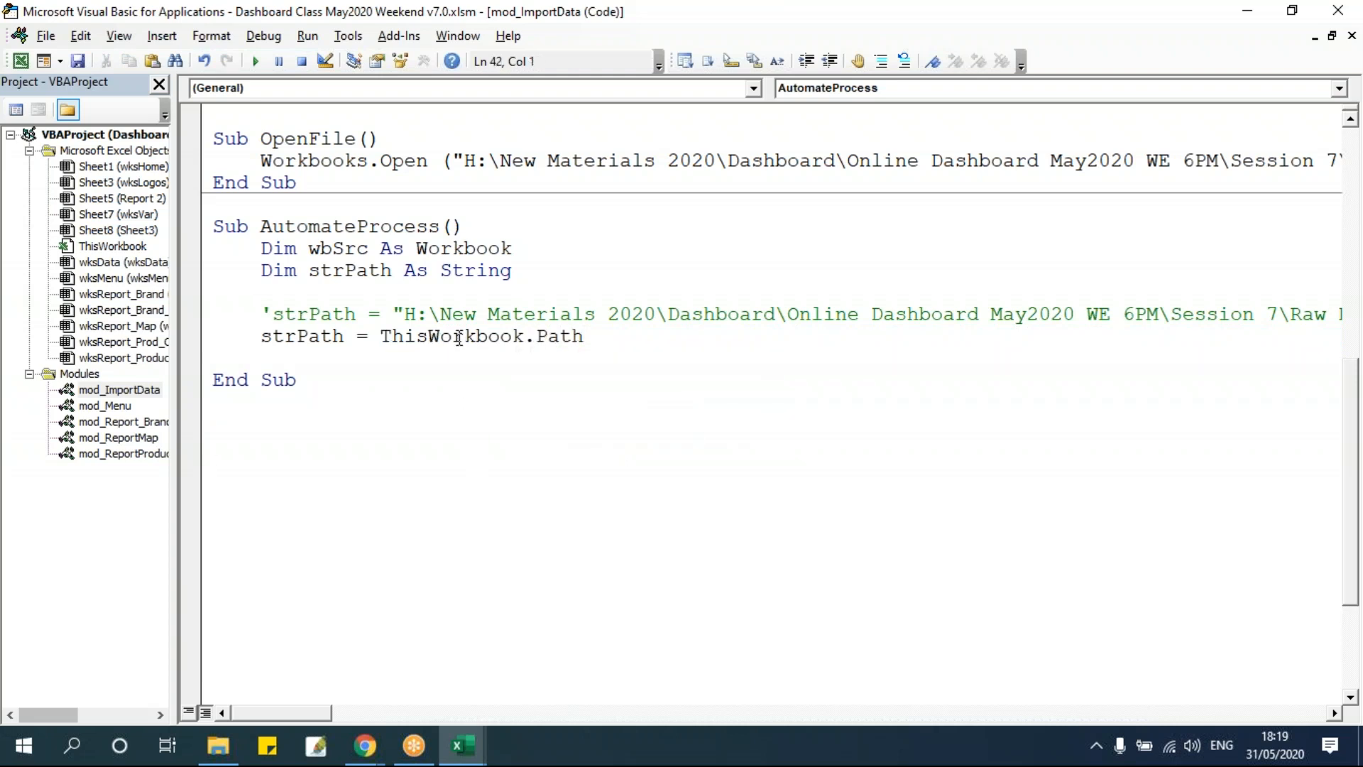
pyautogui.moveTo(384, 336); pyautogui.dragTo(618, 340)
pyautogui.click(634, 343)
# Examine the Session 7 folder holding the dashboard workbook and the Raw Data folder.
pyautogui.hotkey('alt', 'Tab')
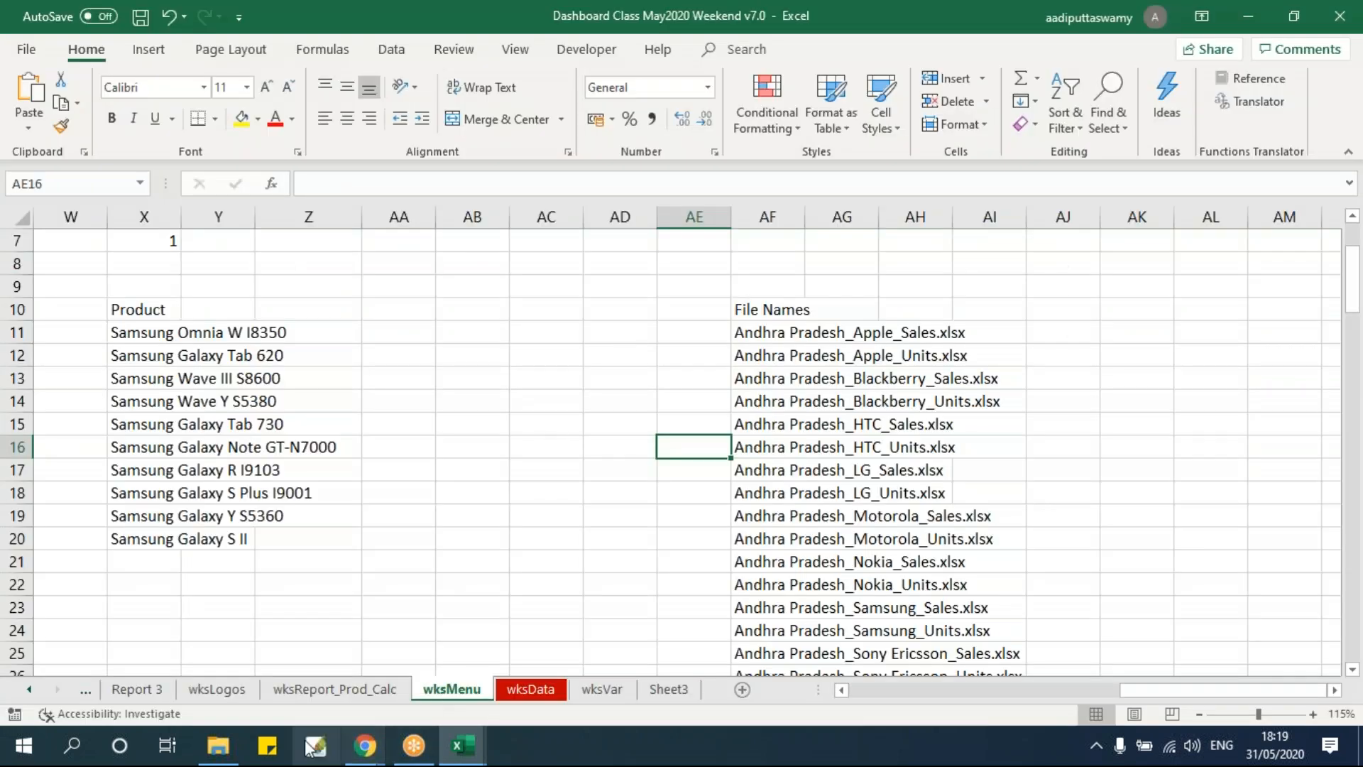
pyautogui.click(220, 747)
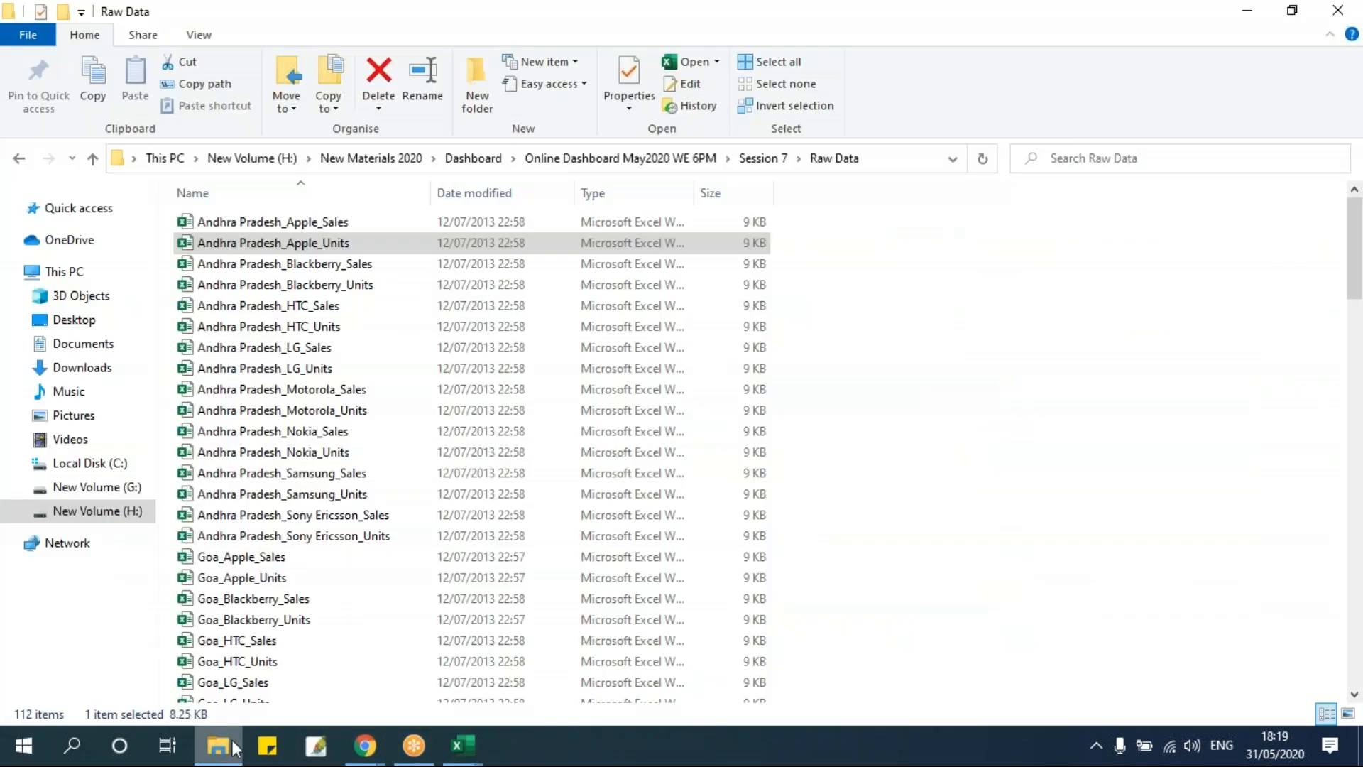
pyautogui.click(755, 159)
pyautogui.click(249, 245)
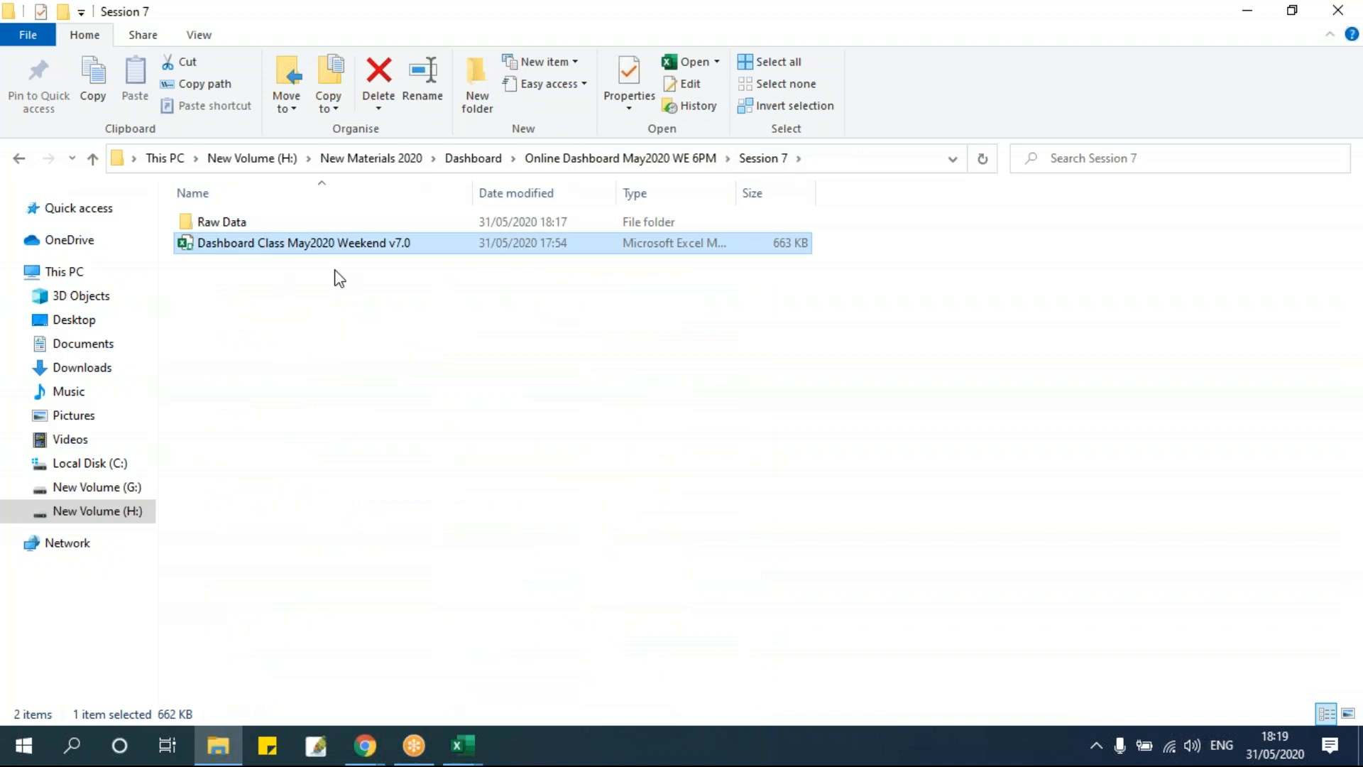
pyautogui.click(824, 158)
pyautogui.click(526, 393)
pyautogui.doubleClick(287, 228)
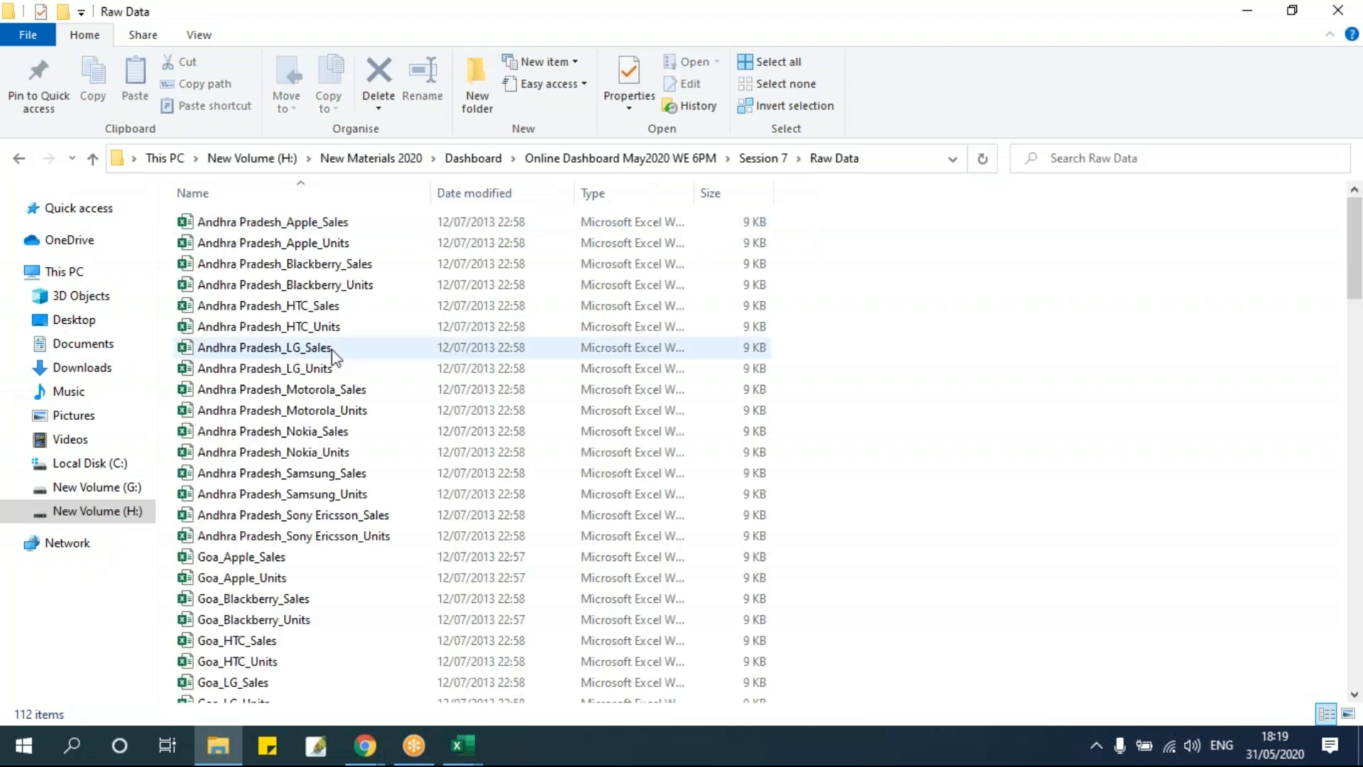
pyautogui.click(763, 158)
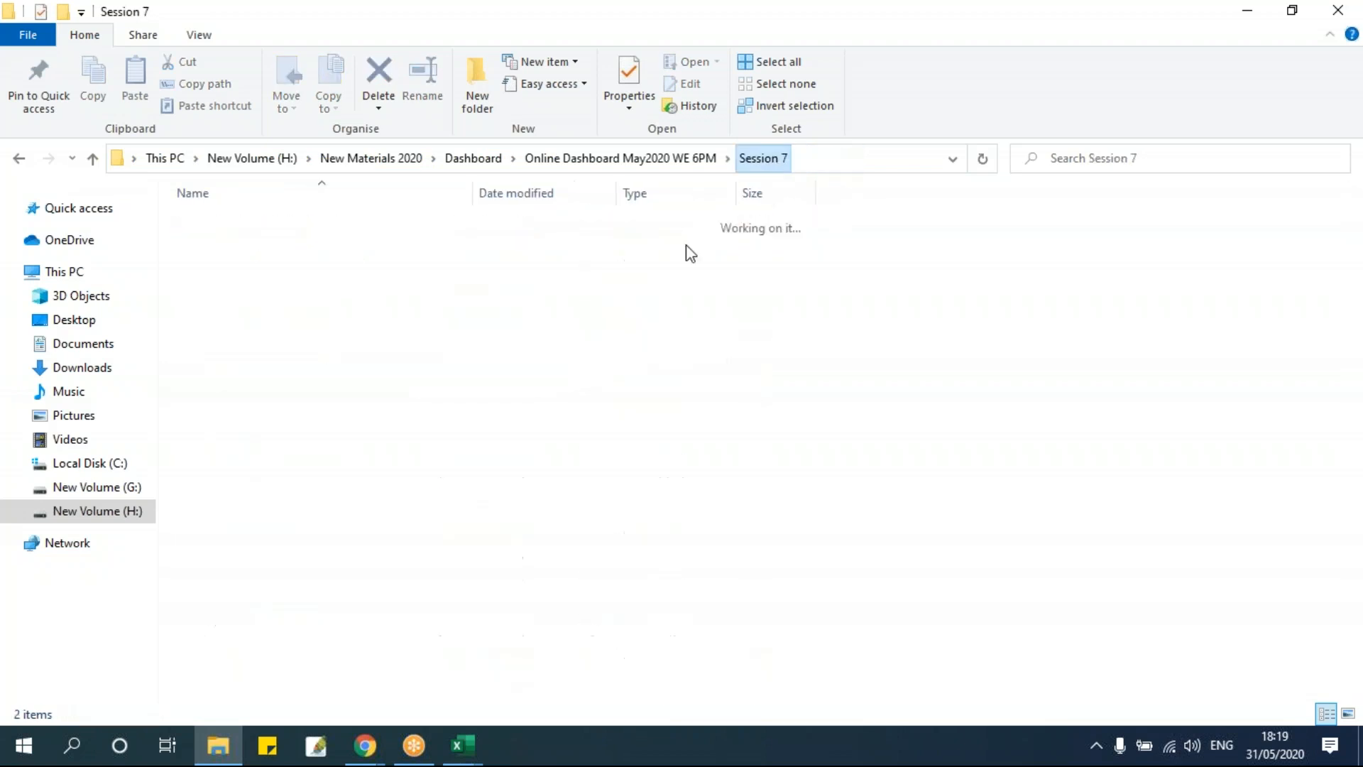
pyautogui.click(846, 162)
pyautogui.doubleClick(289, 228)
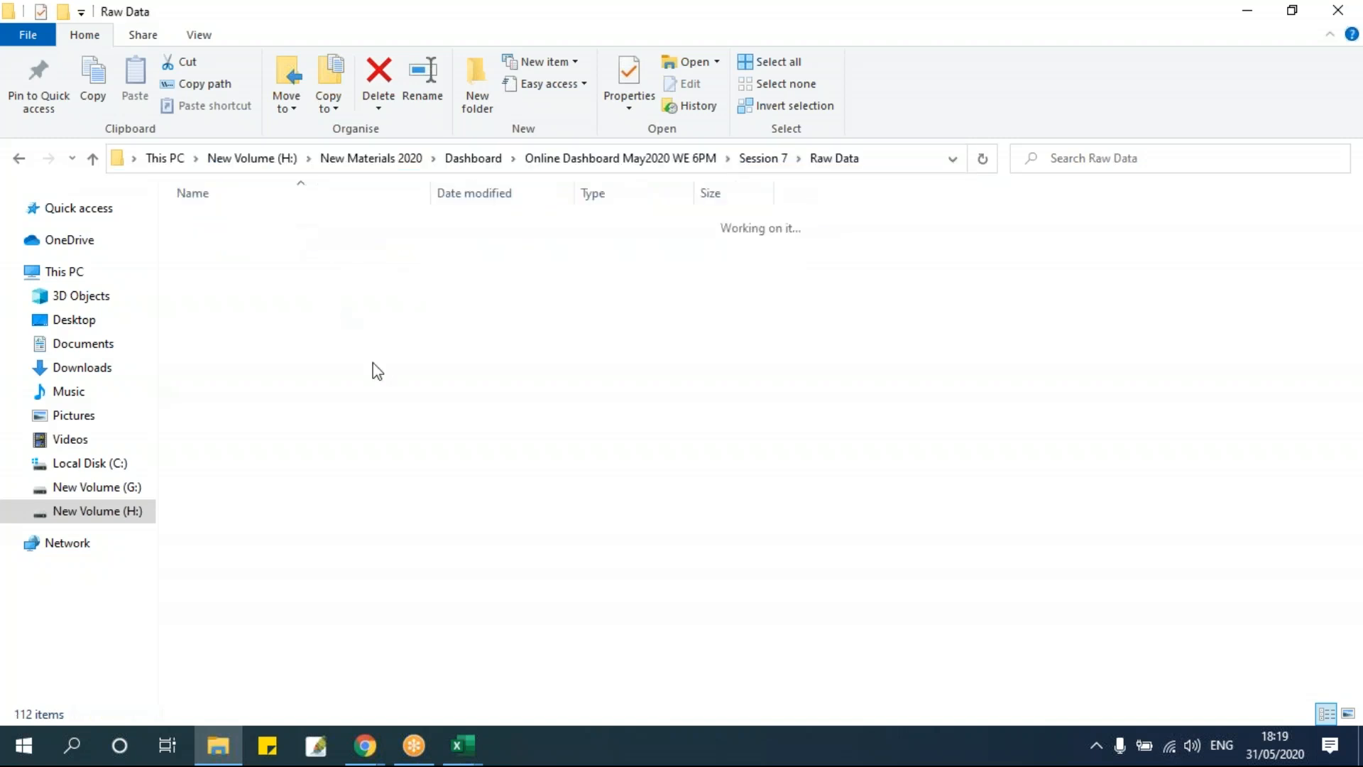
pyautogui.hotkey('alt', 'Tab')
pyautogui.hotkey('alt', 'Tab')
pyautogui.press('Tab')
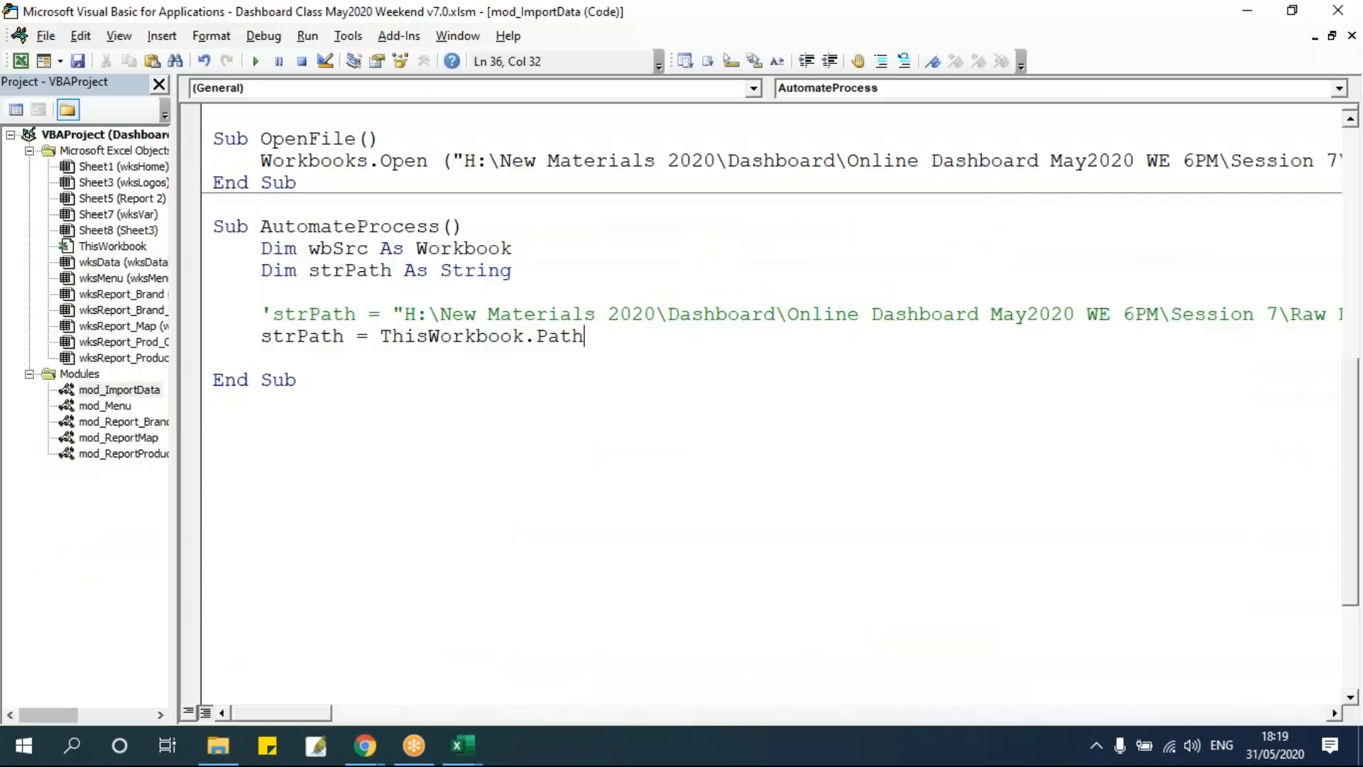
# Append & "\Raw Data\" to the ThisWorkbook.Path assignment of strPath.
pyautogui.write('&')
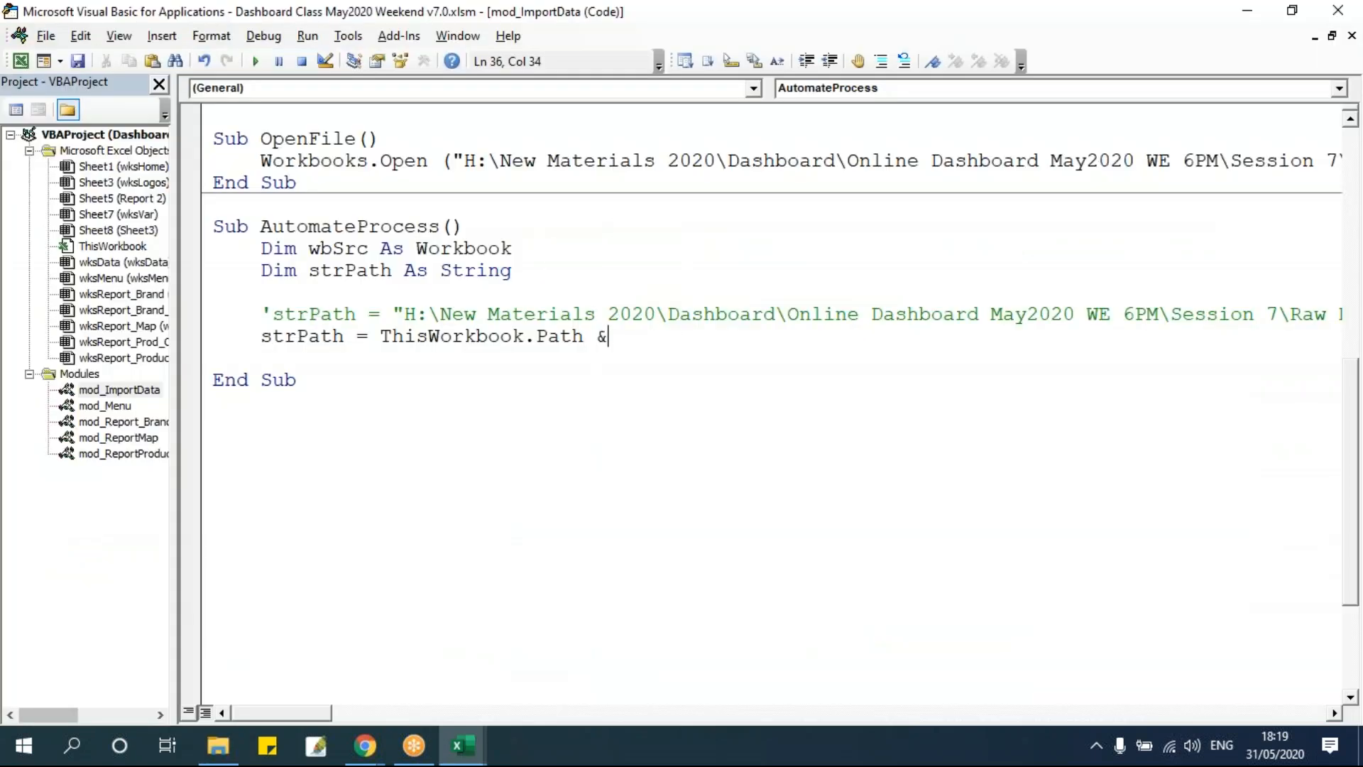
pyautogui.write(' "\\Raw Dta')
pyautogui.press('BackSpace')
pyautogui.press('BackSpace')
pyautogui.write('ata\\"')
# Comment out the ThisWorkbook.Path strPath line and start a new line below it.
pyautogui.click(631, 417)
pyautogui.moveTo(382, 337); pyautogui.dragTo(762, 337)
pyautogui.click(671, 382)
pyautogui.click(247, 336)
pyautogui.click(265, 335)
pyautogui.write("'")
pyautogui.click(814, 341)
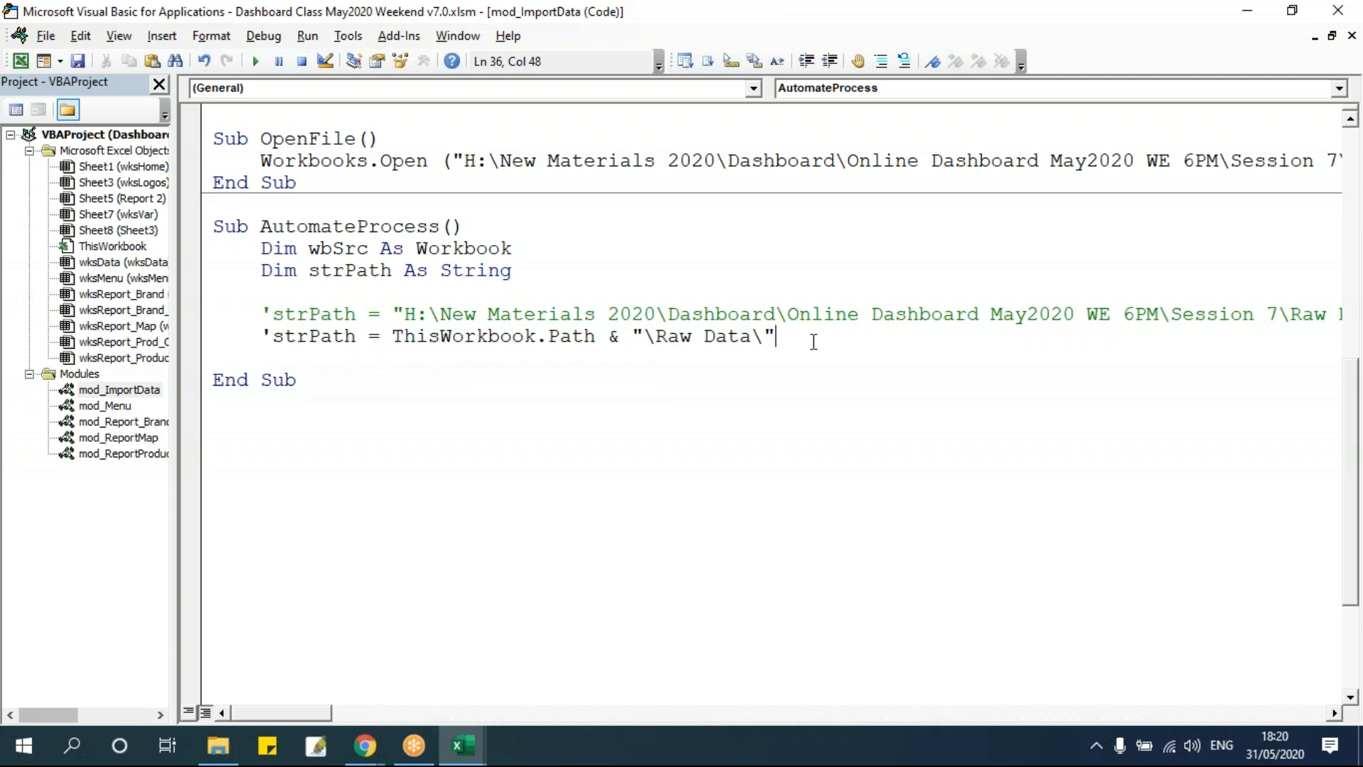
pyautogui.press('Return')
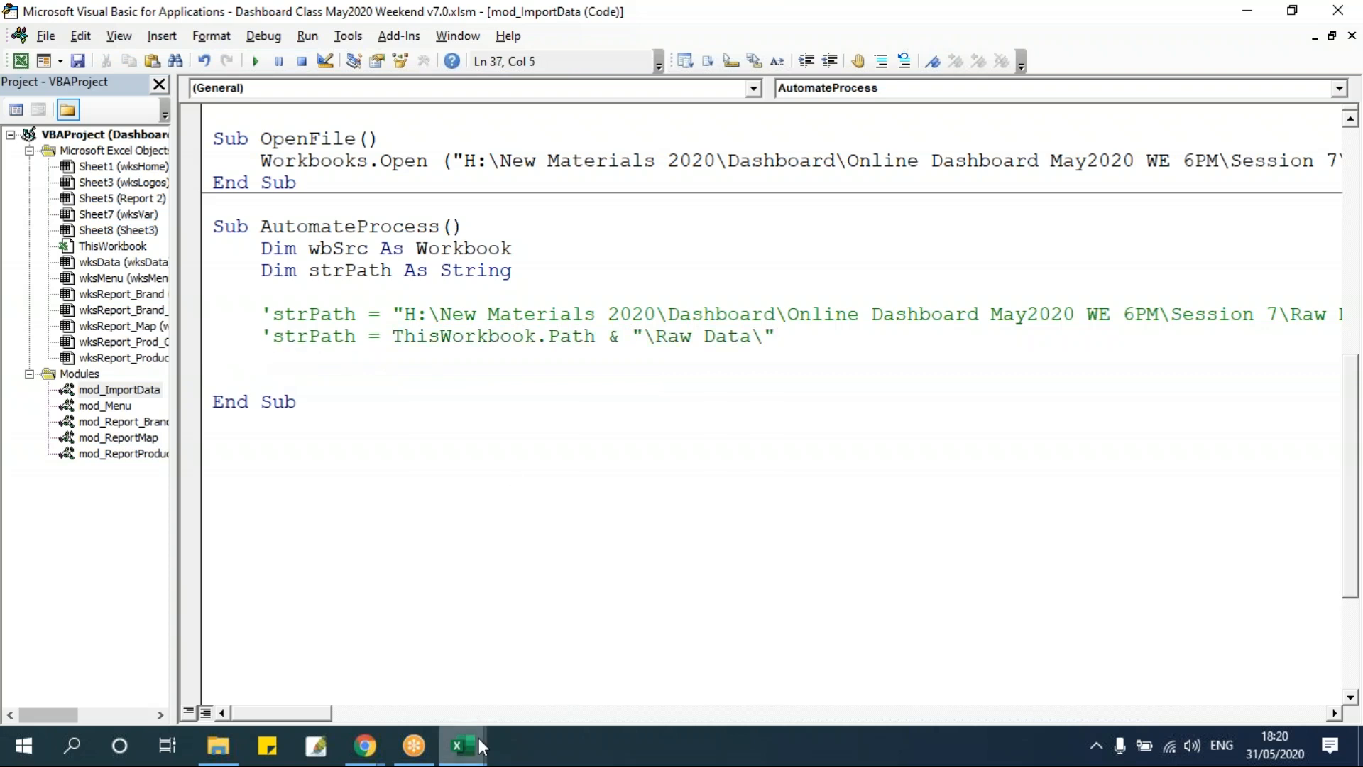
# Copy the Raw Data folder path into cell AF1 of wksMenu, labelling it Path in AE1.
pyautogui.moveTo(409, 313); pyautogui.dragTo(1112, 313)
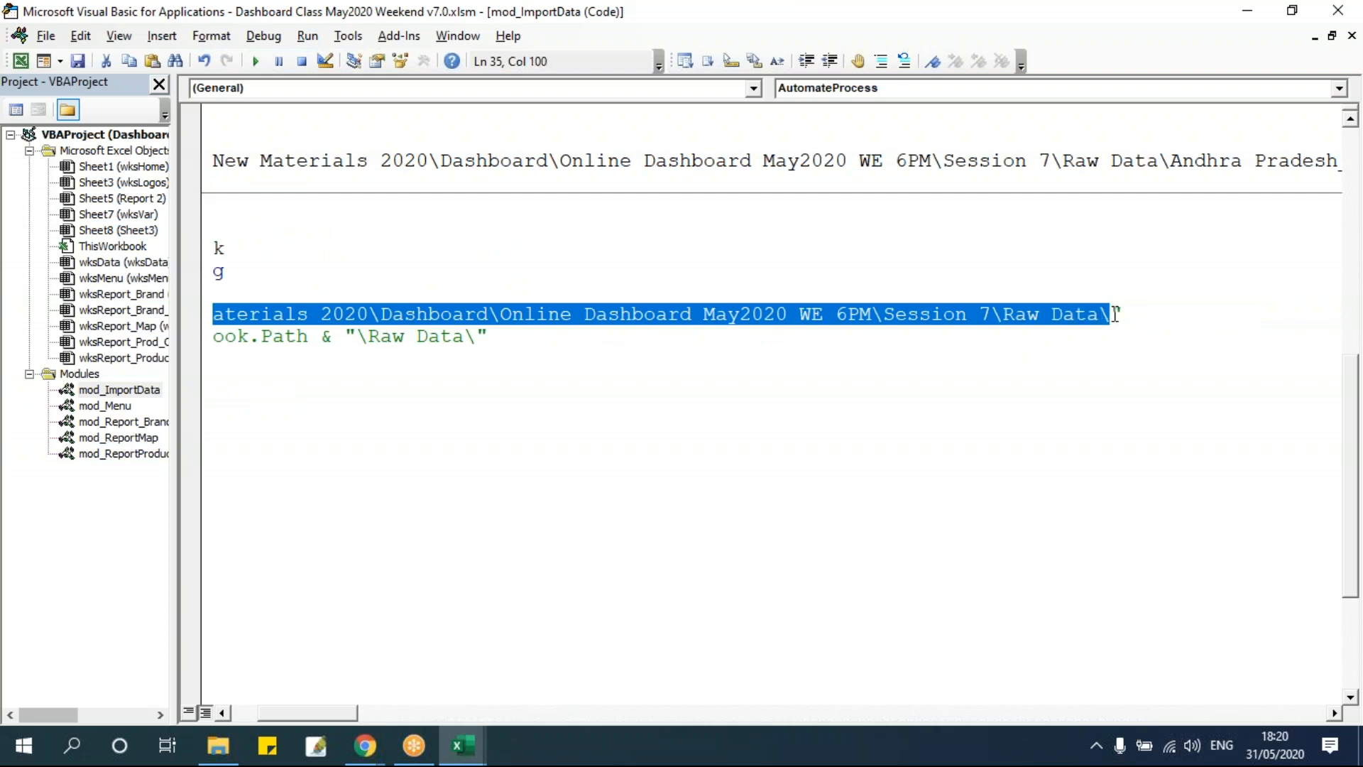
pyautogui.click(983, 406)
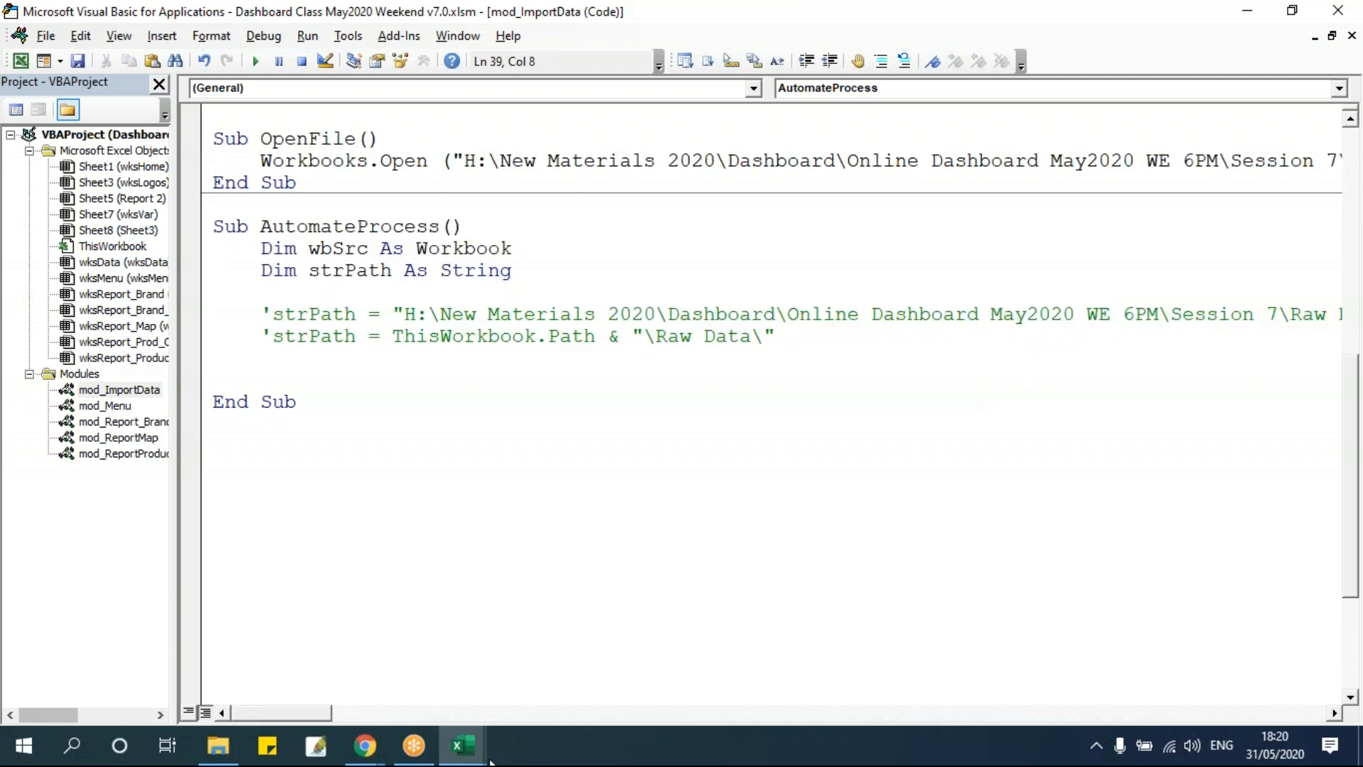
pyautogui.click(461, 745)
pyautogui.click(355, 657)
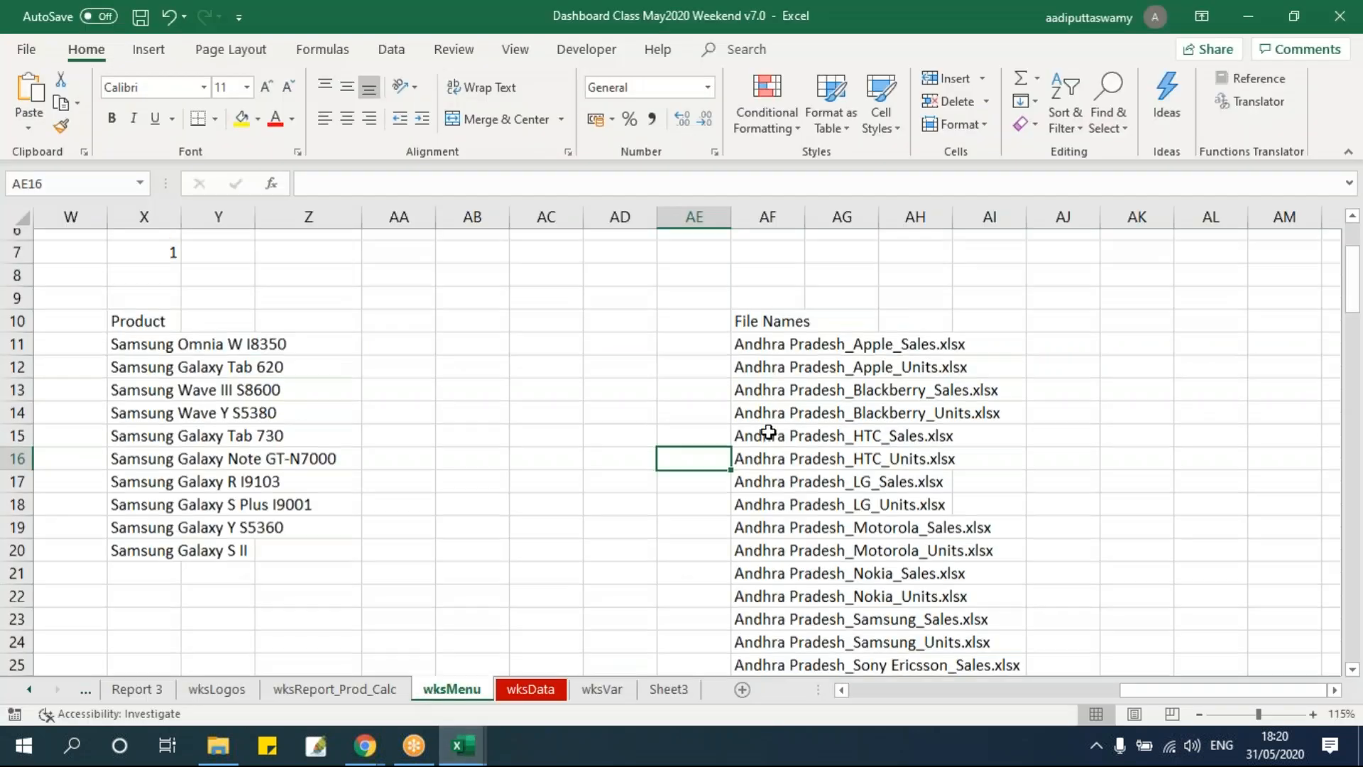
pyautogui.scroll(2, 774, 355)
pyautogui.hotkey('ctrl', 'Up')
pyautogui.write('Path')
pyautogui.press('Return')
pyautogui.press('Up')
pyautogui.press('Right')
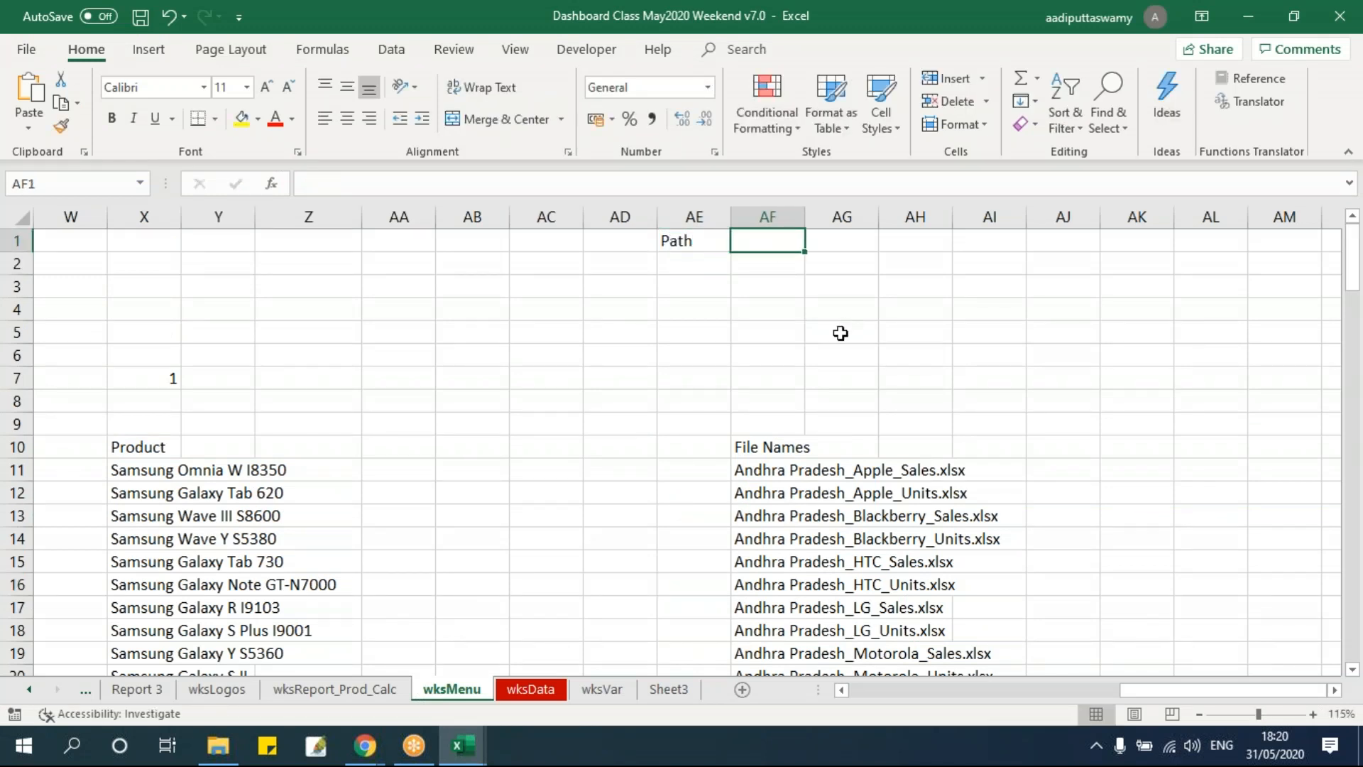
pyautogui.write('H:\\New Materials 2020\\Dashboard\\Online Dashboard May2020 WE 6PM\\Session 7\\Raw Data\\')
pyautogui.click(818, 355)
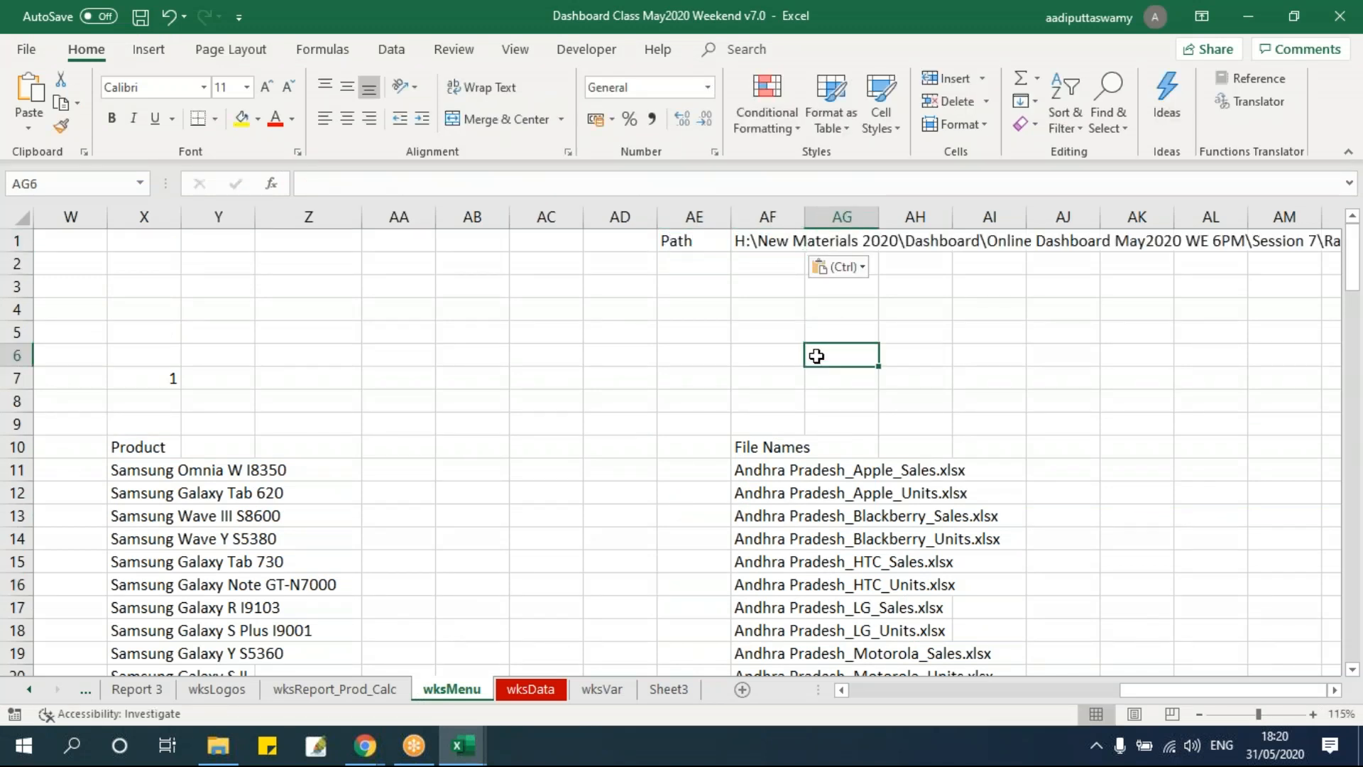
pyautogui.click(775, 243)
pyautogui.press('F2')
pyautogui.click(762, 339)
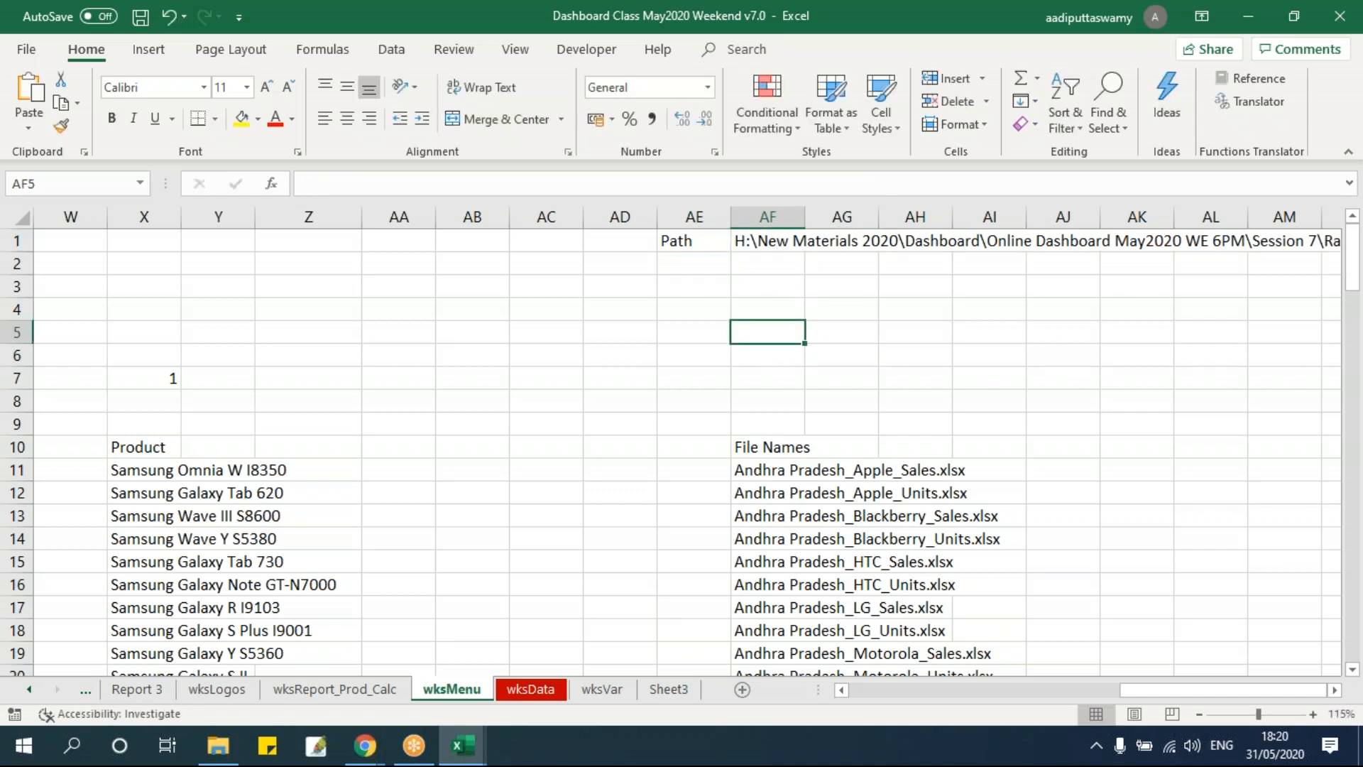
pyautogui.click(762, 244)
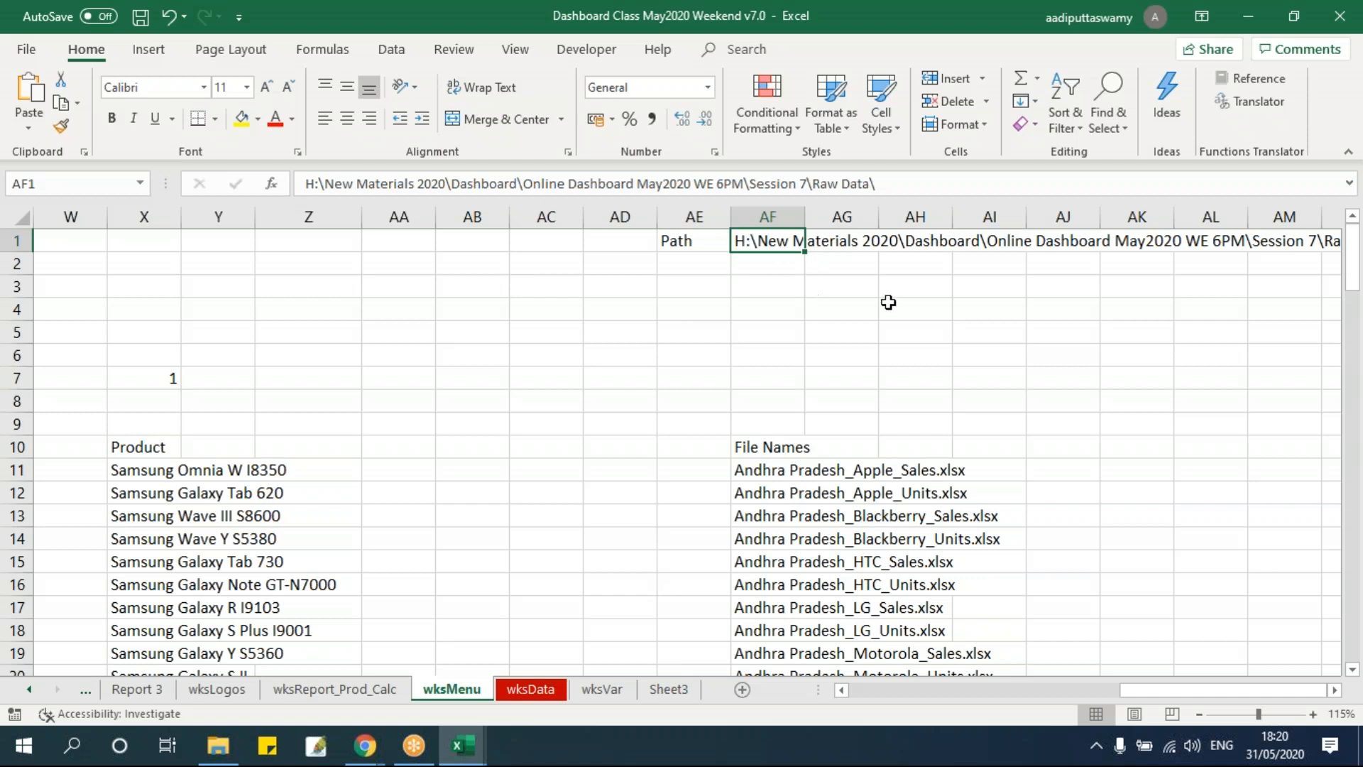
# Assign strPath the value of wksMenu cell AF1 and add blank lines below.
pyautogui.hotkey('alt', 'F11')
pyautogui.click(355, 361)
pyautogui.write('strp')
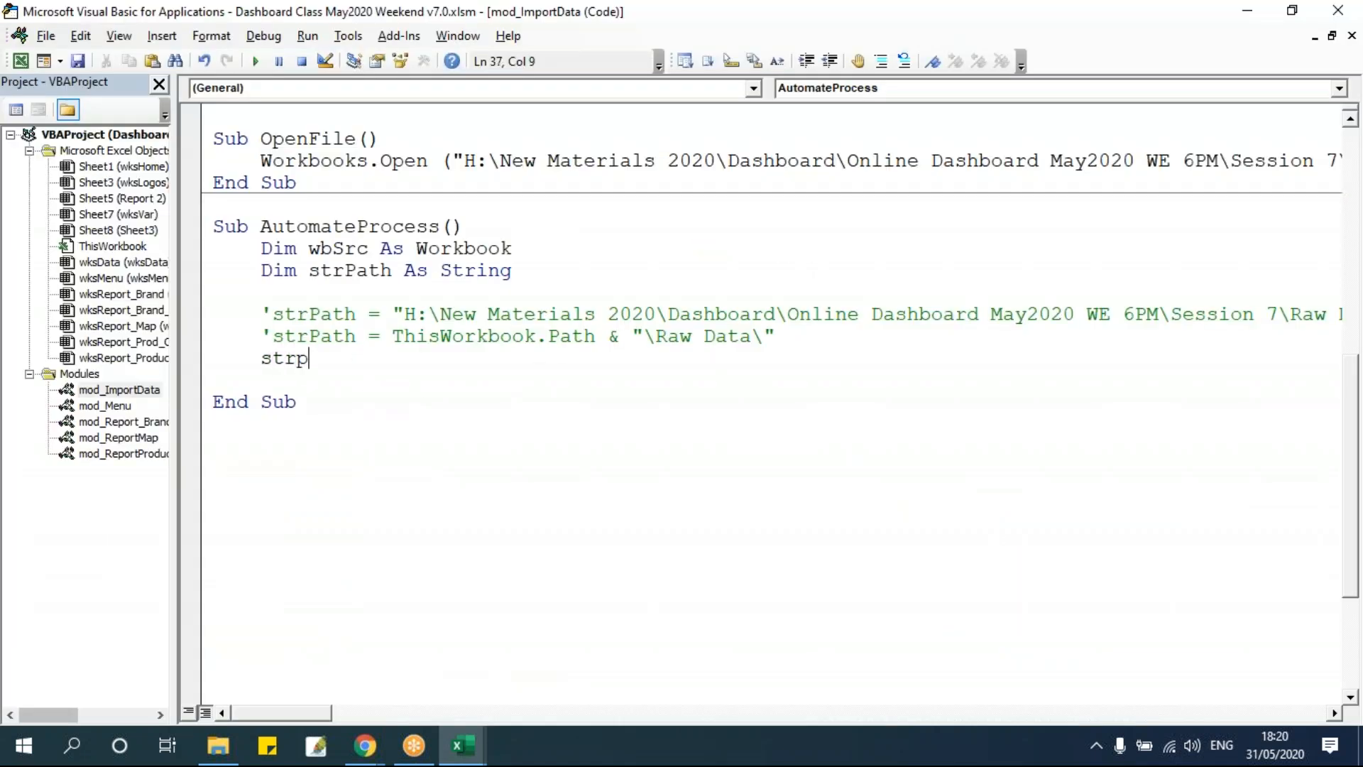
pyautogui.write('ath = wksmenu.Range(')
pyautogui.hotkey('alt', 'F11')
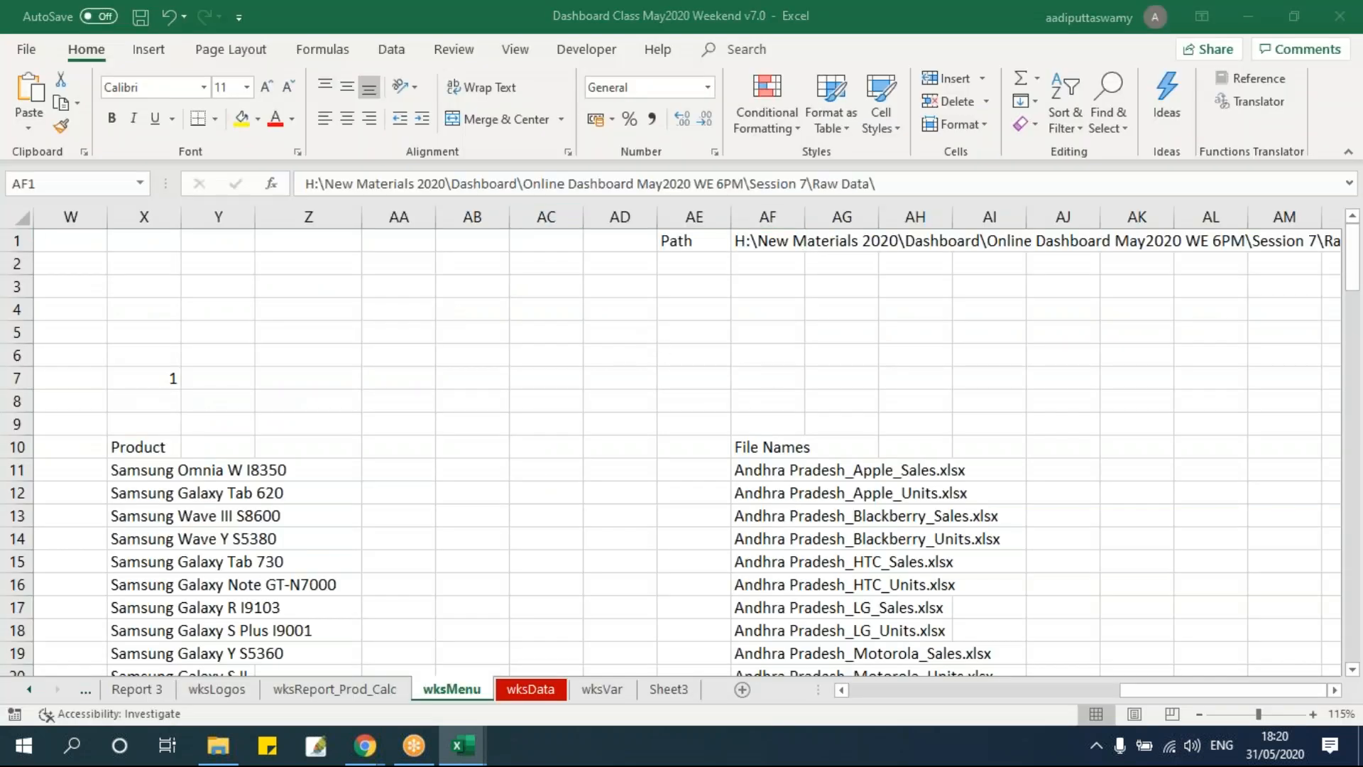
pyautogui.hotkey('alt', 'F11')
pyautogui.write('"AF1')
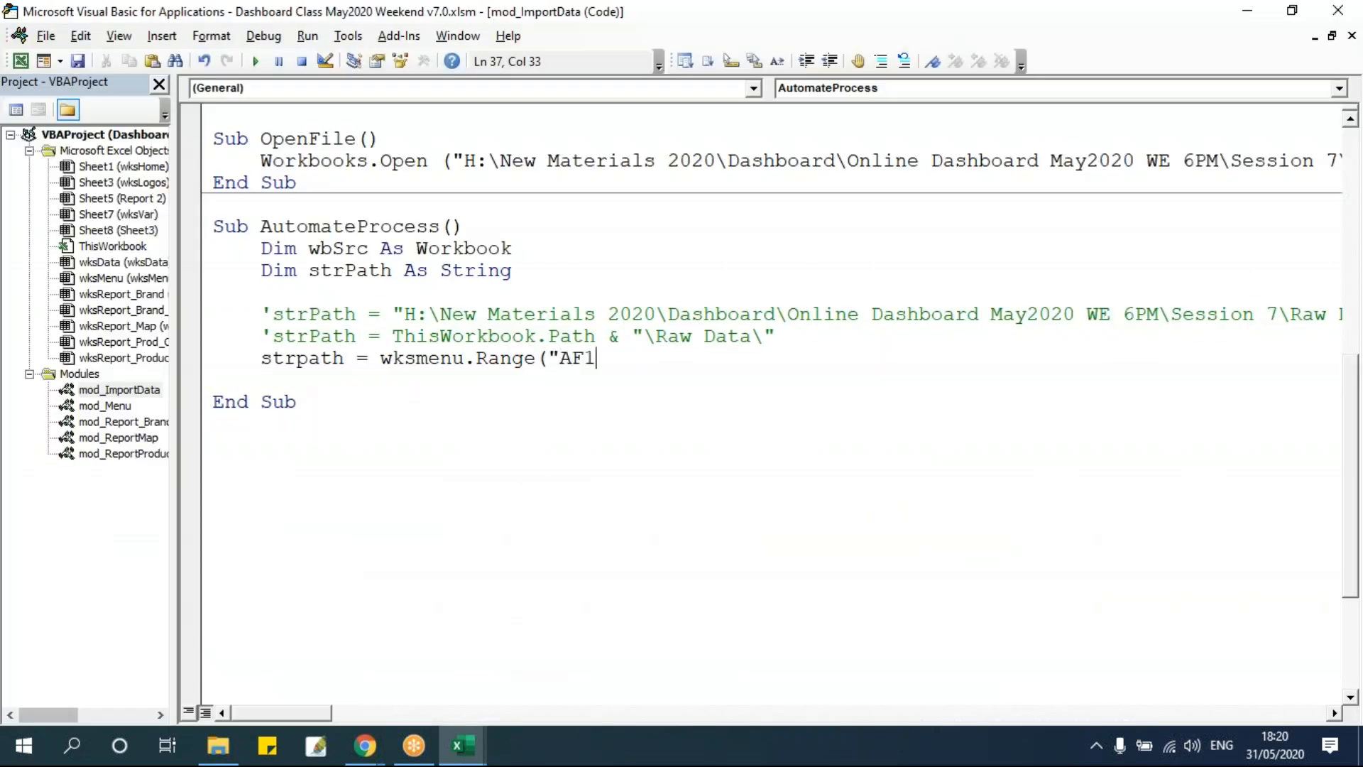
pyautogui.write('").value')
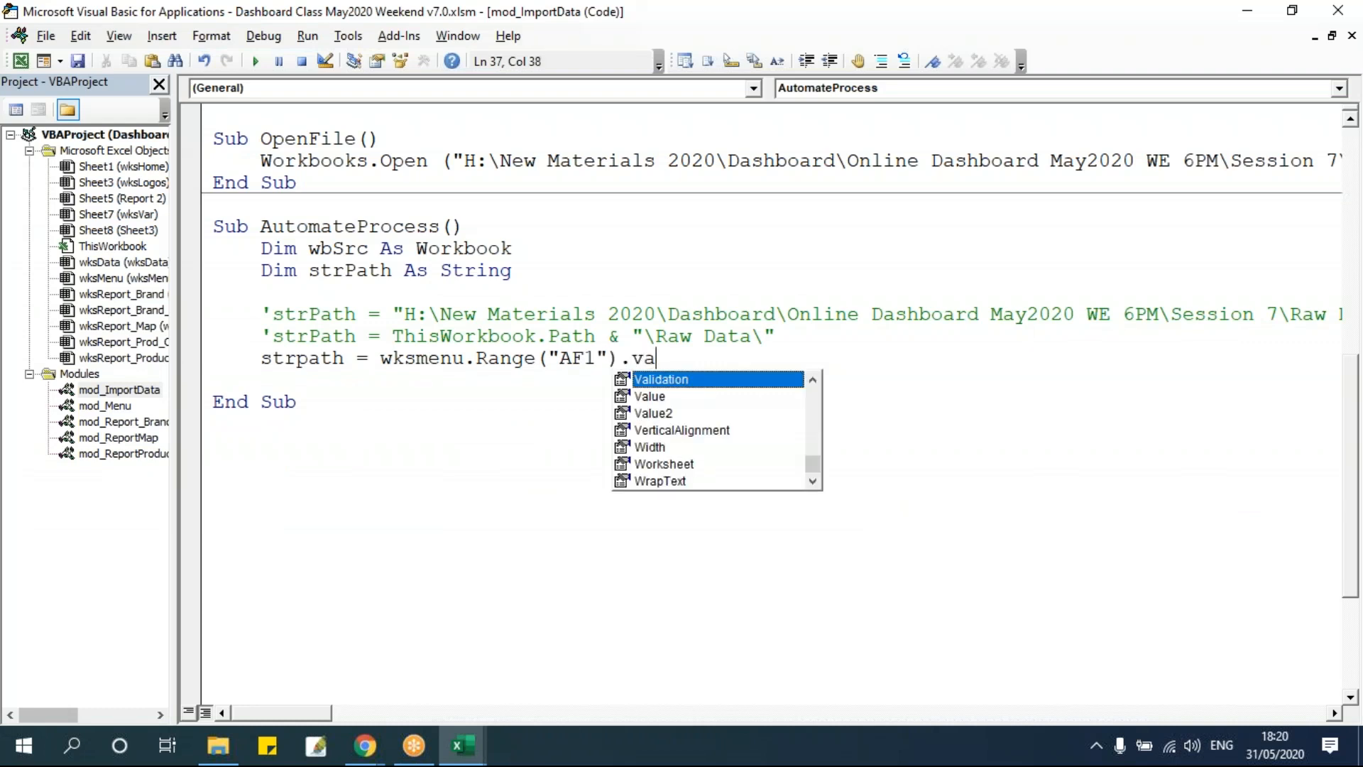
pyautogui.click(624, 414)
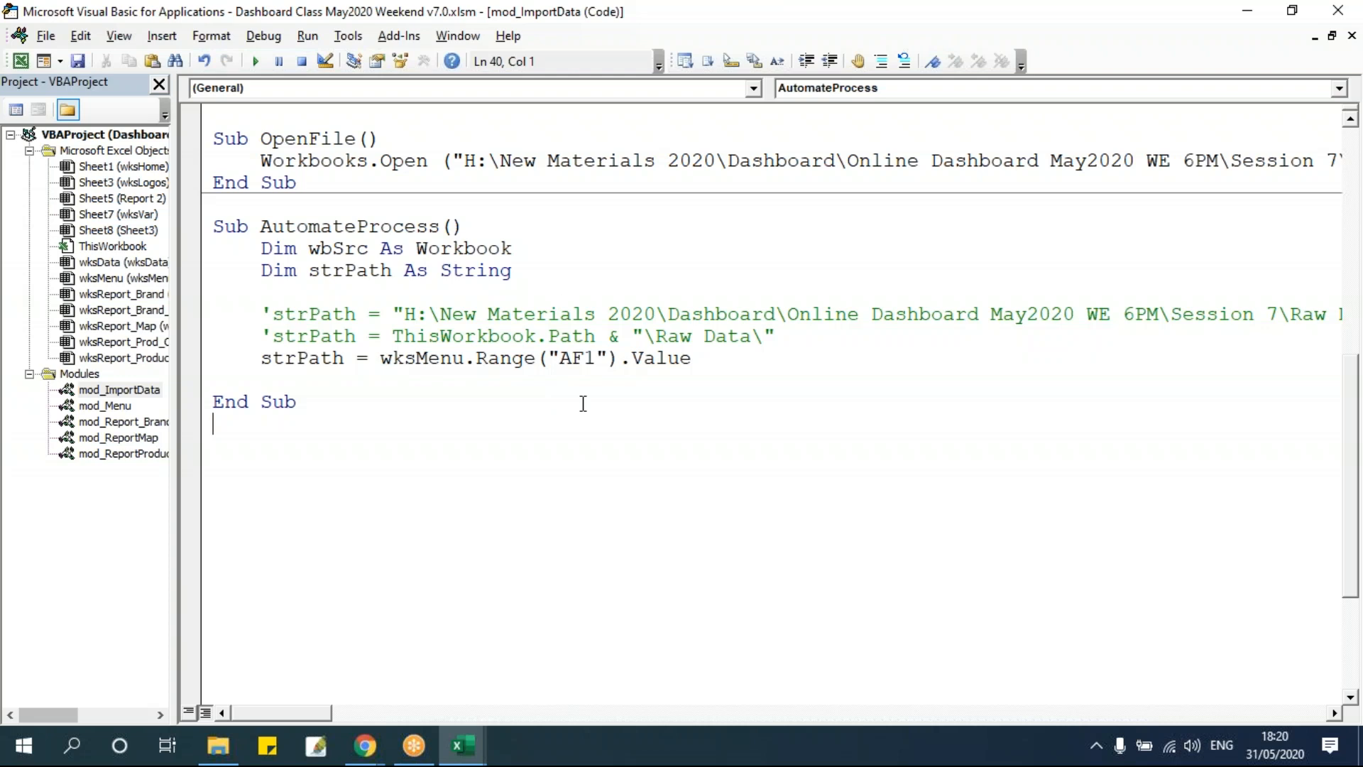
pyautogui.click(791, 362)
pyautogui.press('Return')
pyautogui.press('Return')
pyautogui.press('Return')
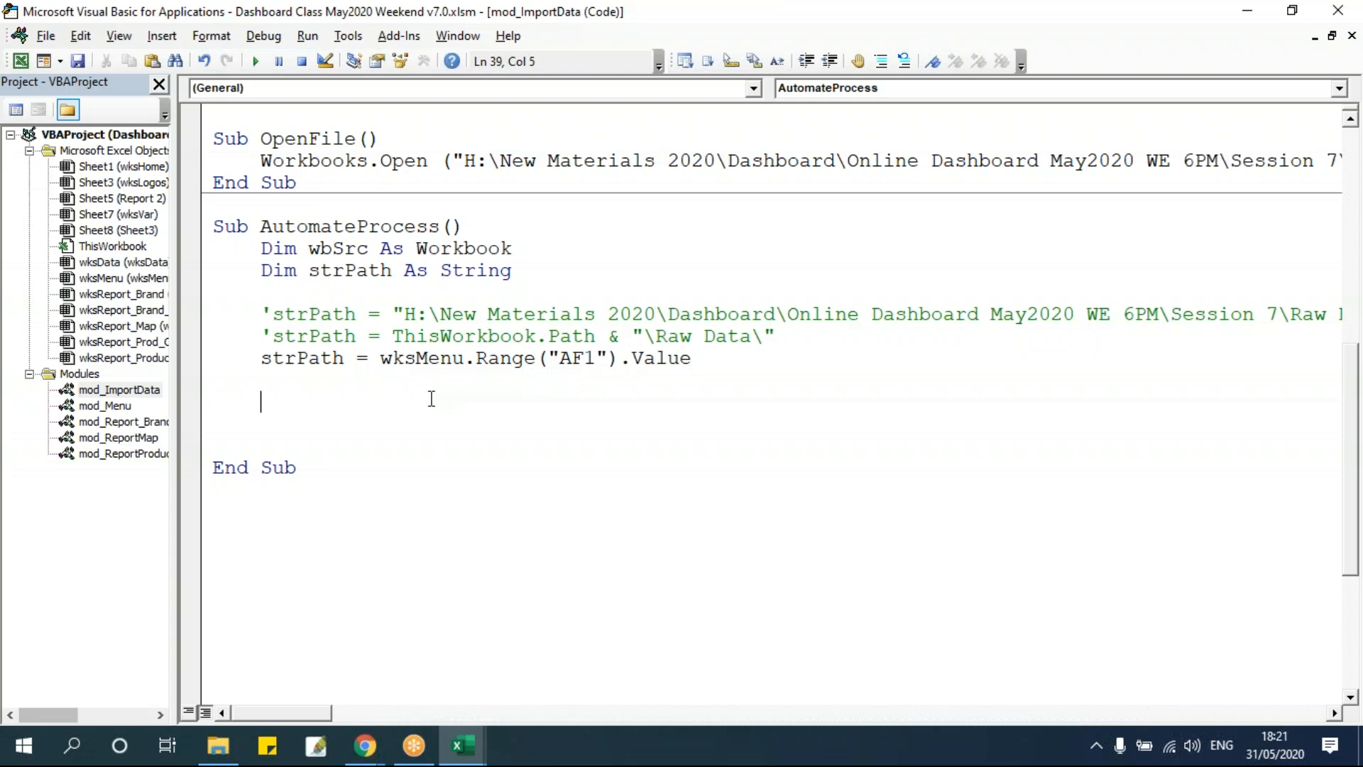
# Examine the file names listed under File Names in column AF of wksMenu.
pyautogui.moveTo(1133, 164); pyautogui.dragTo(1254, 174)
pyautogui.click(1244, 172)
pyautogui.click(452, 388)
pyautogui.press('Return')
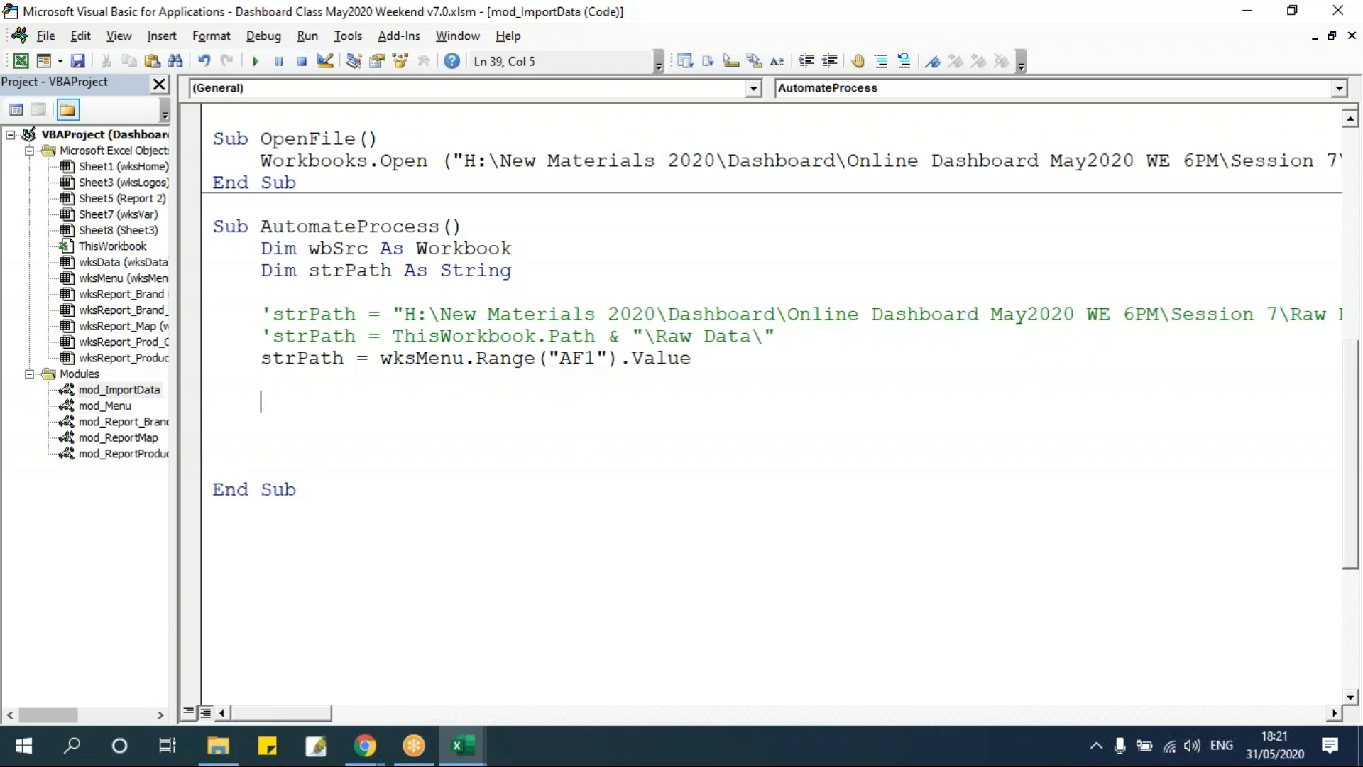
pyautogui.hotkey('alt', 'F11')
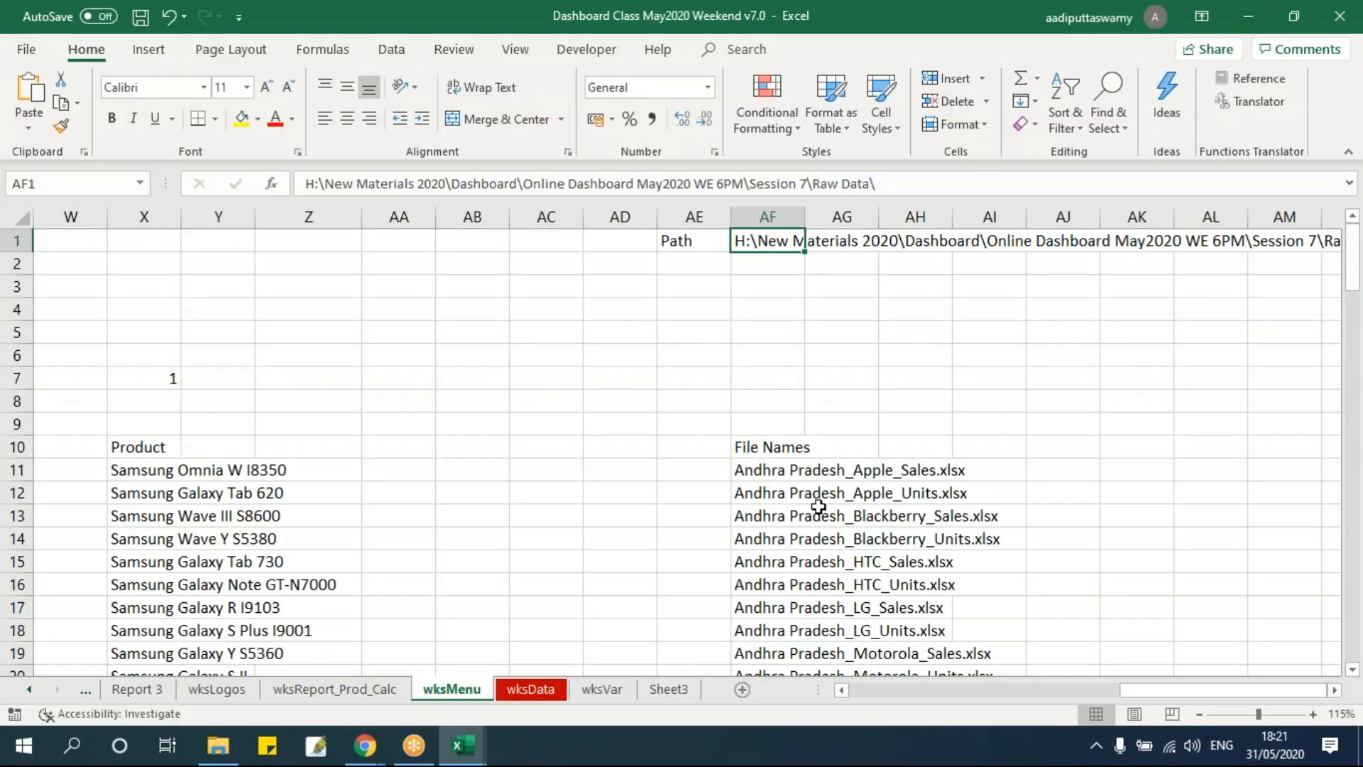
pyautogui.click(781, 474)
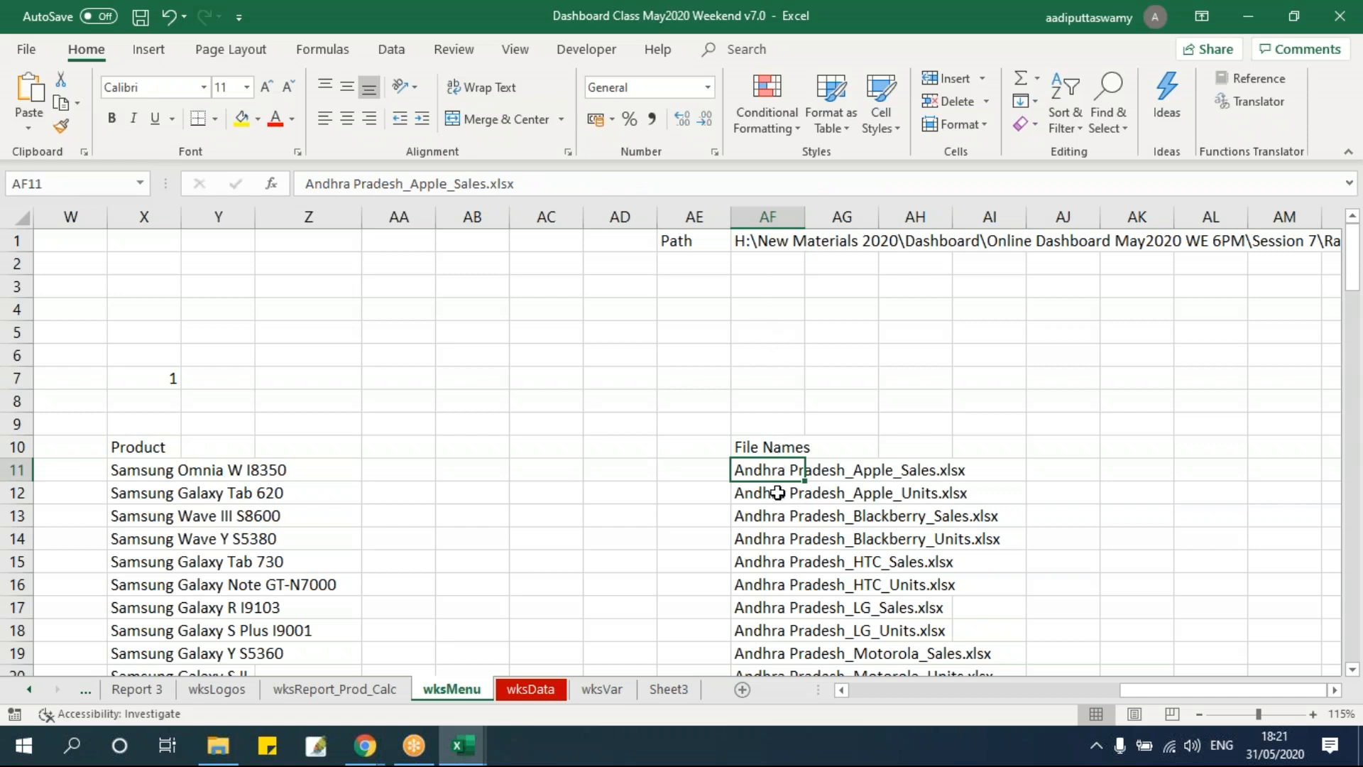
pyautogui.press('Down')
pyautogui.press('Down')
pyautogui.press('Down')
pyautogui.press('Down')
pyautogui.press('Down')
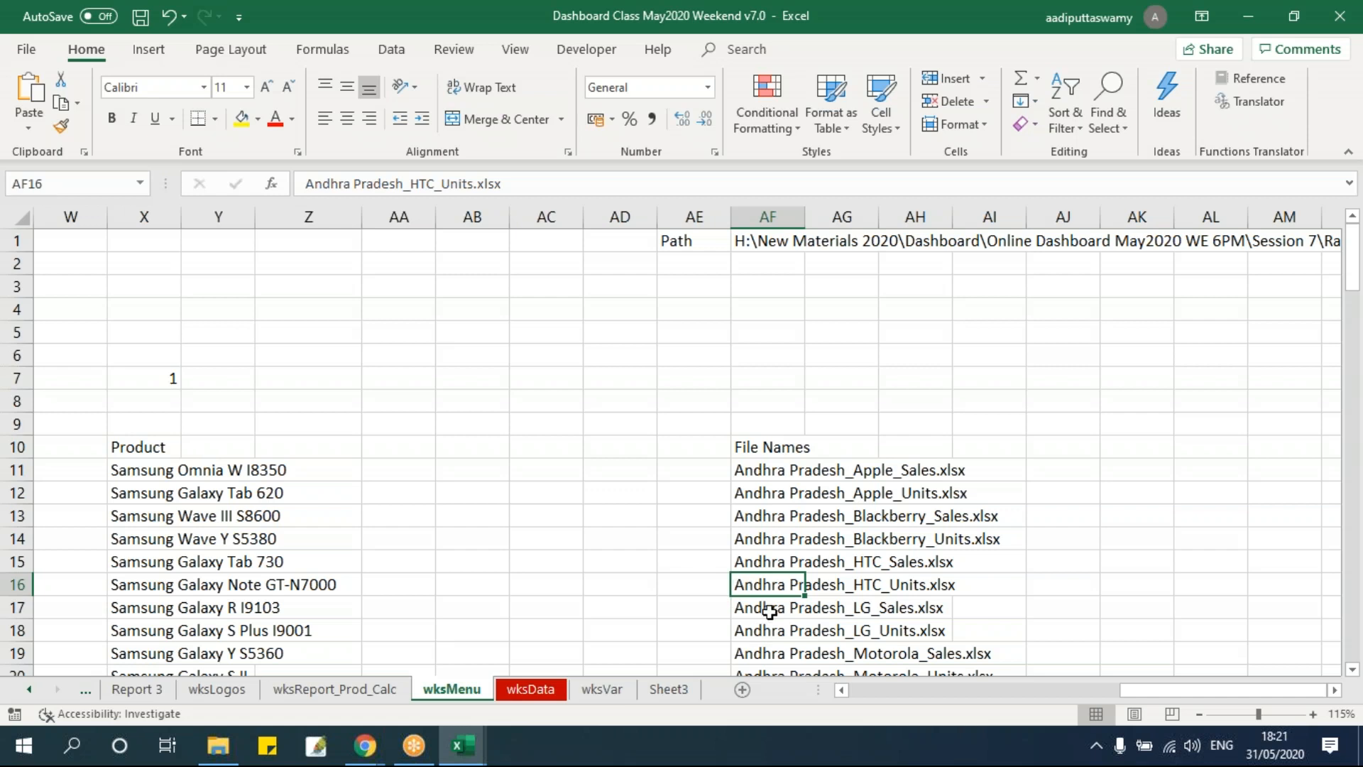
pyautogui.click(766, 463)
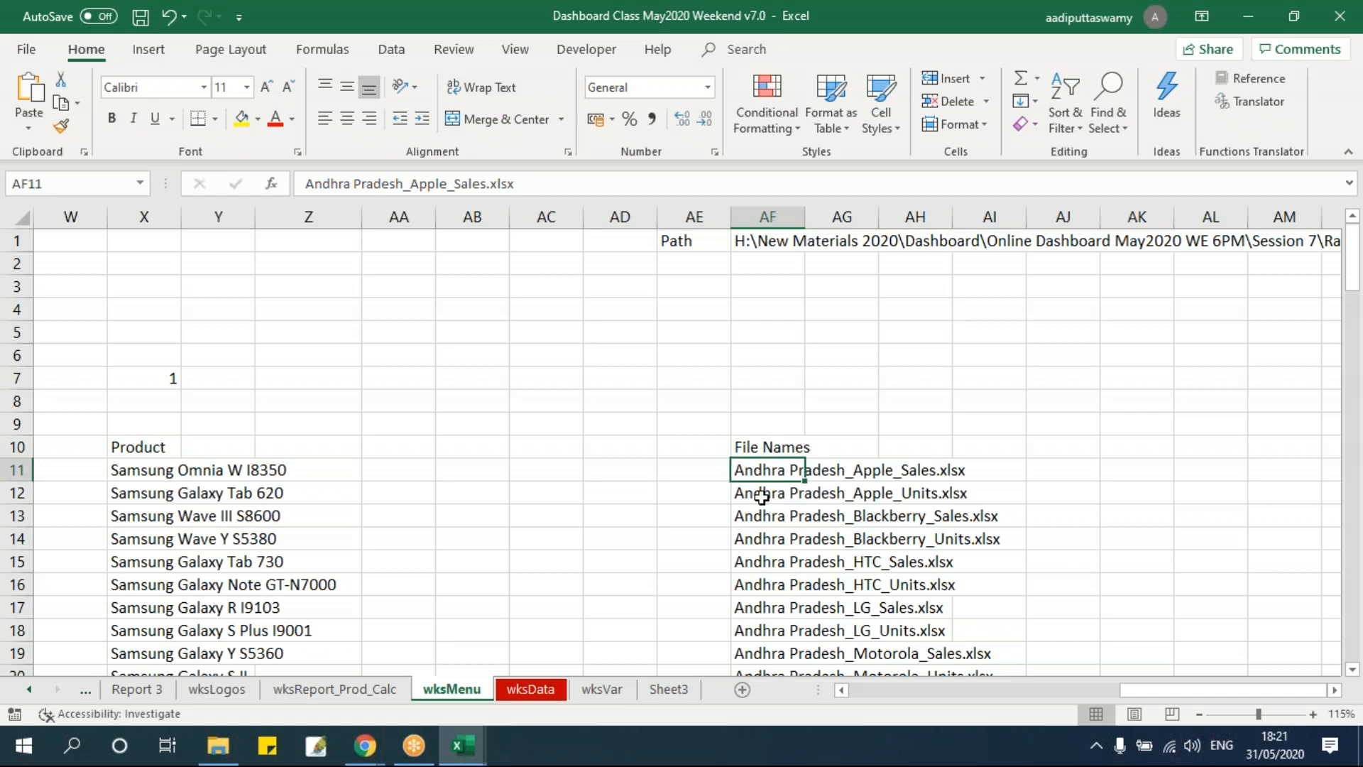
pyautogui.hotkey('alt', 'F11')
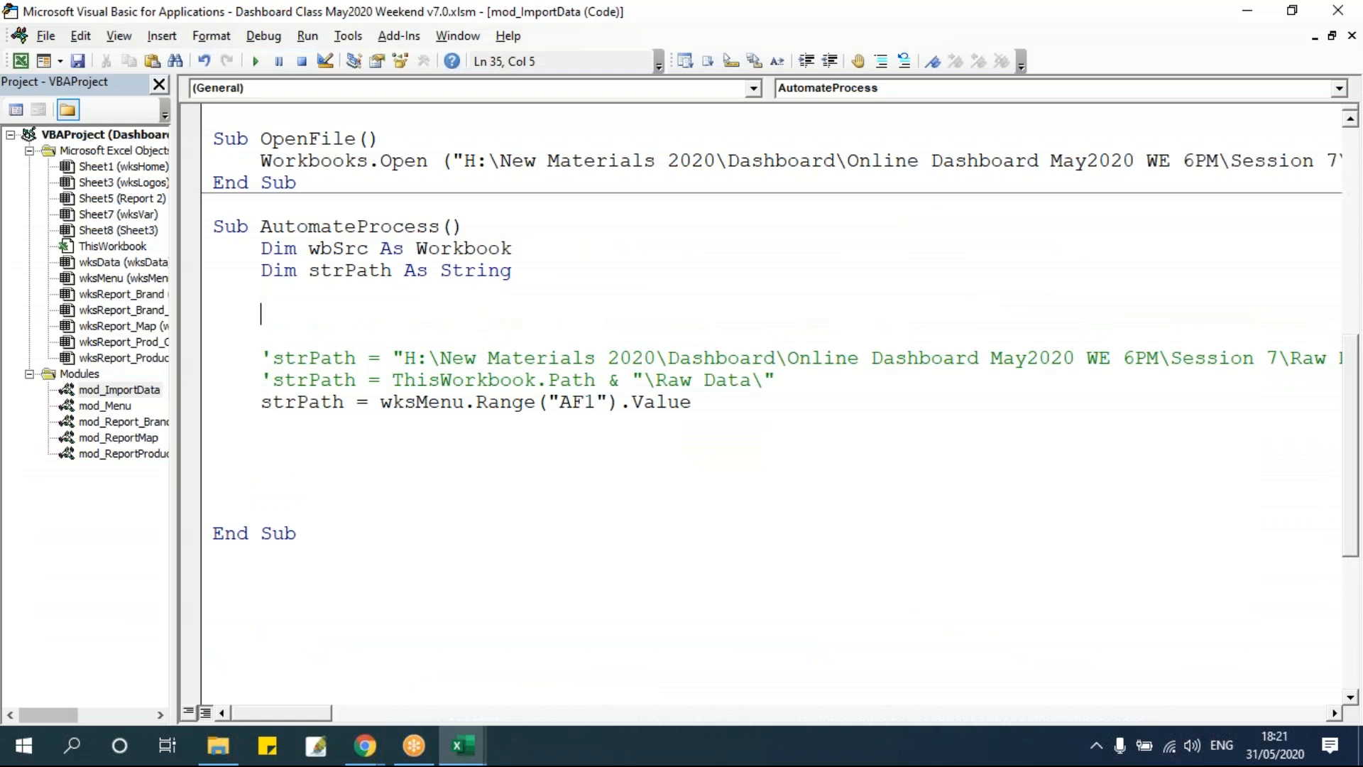
# Declare strFile As String in AutomateProcess.
pyautogui.write('dim strFile as string')
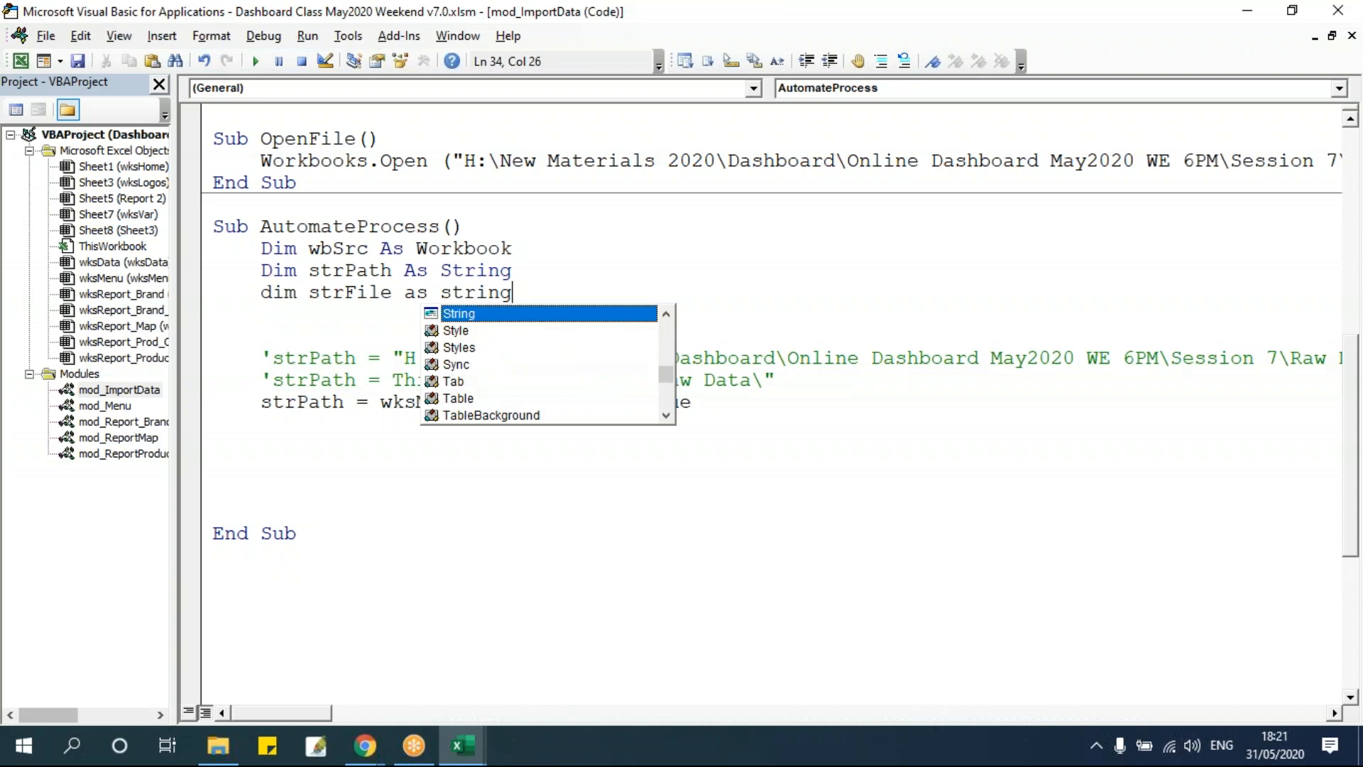
pyautogui.click(368, 291)
pyautogui.doubleClick(368, 292)
# Assign strFile the value of wksMenu cell AF11.
pyautogui.click(373, 445)
pyautogui.write('strFile')
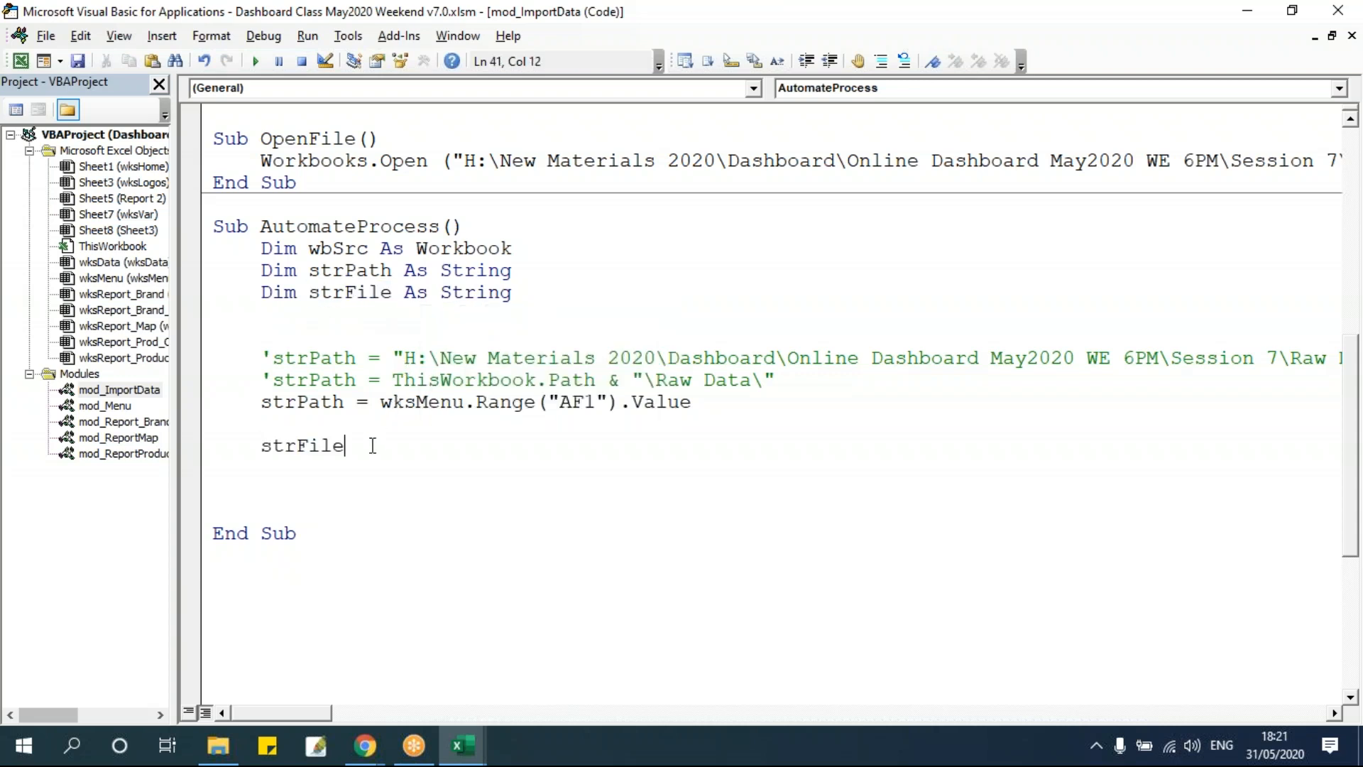
pyautogui.write(' = wksmenu.Range("')
pyautogui.hotkey('alt', 'F11')
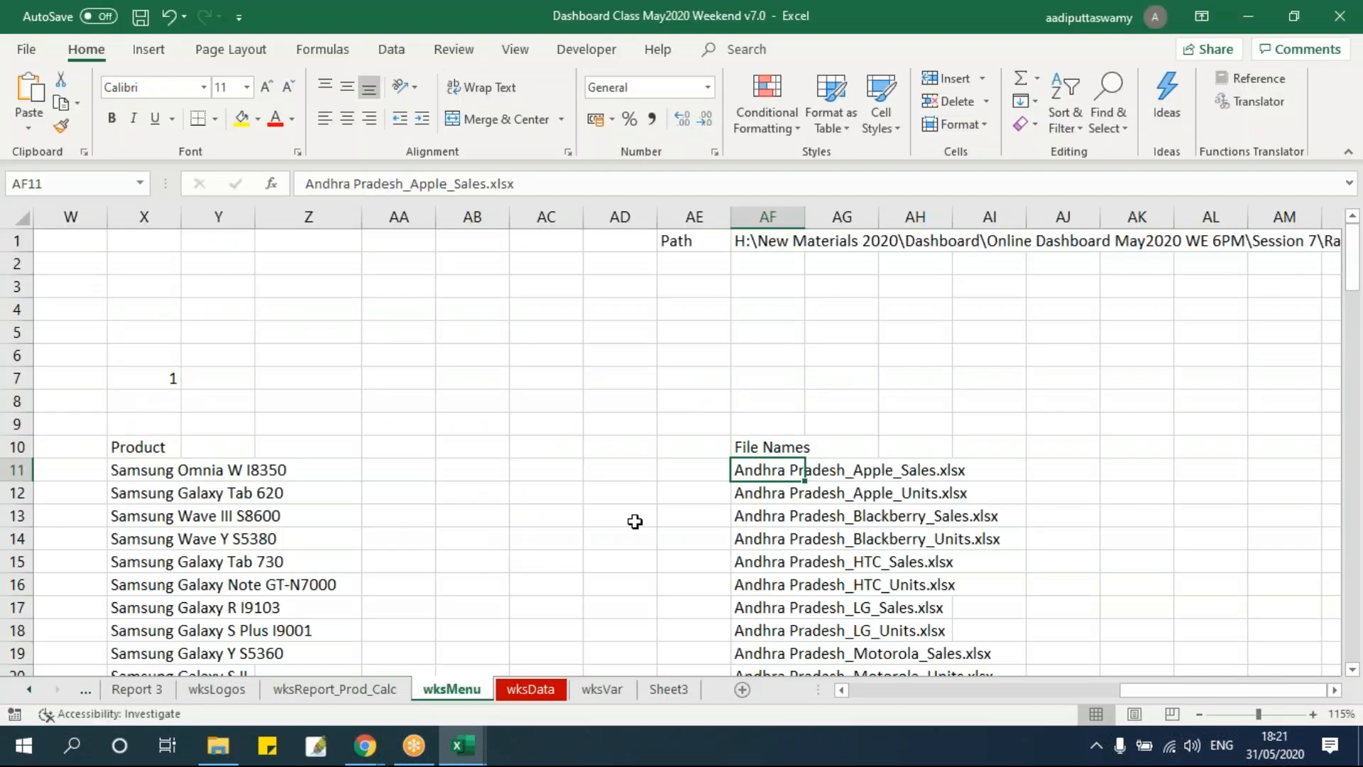
pyautogui.click(91, 188)
pyautogui.hotkey('alt', 'F11')
pyautogui.write('AF11").Value')
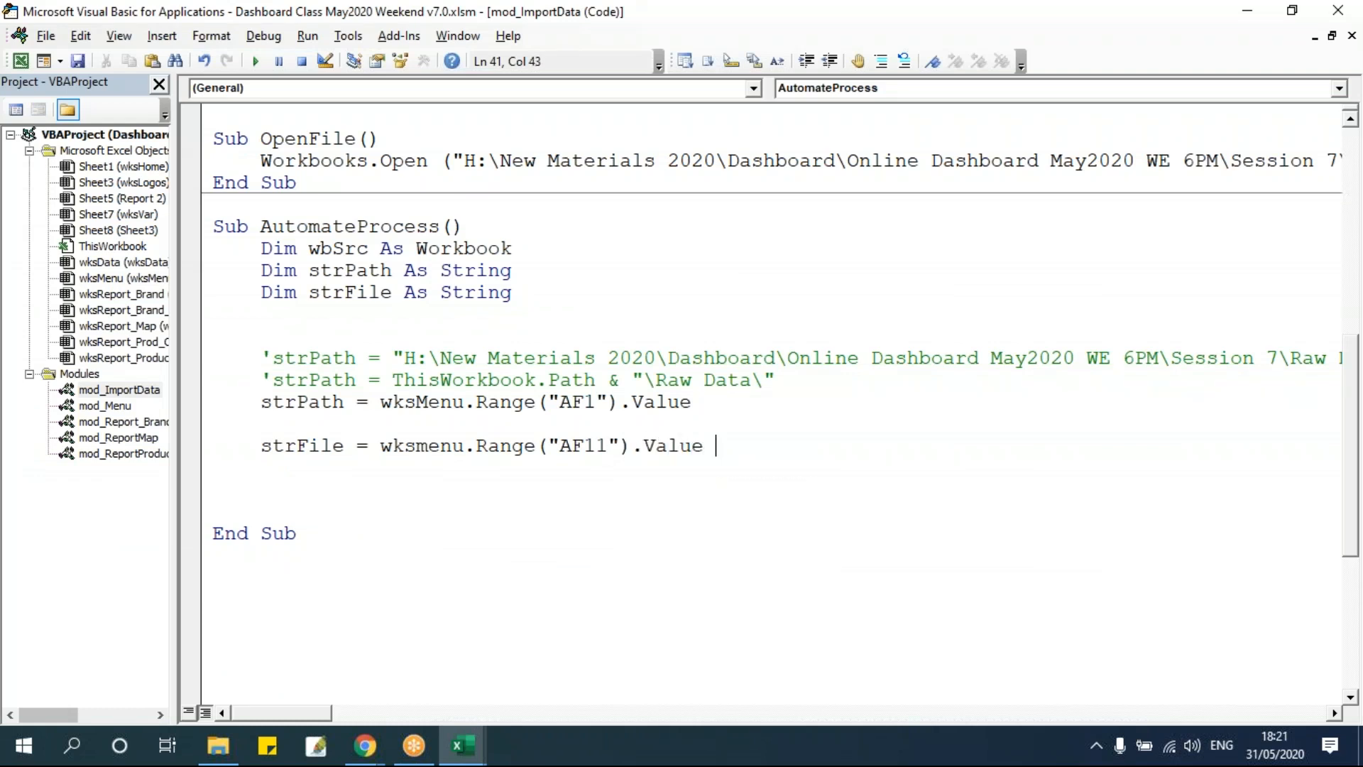
pyautogui.click(658, 536)
pyautogui.doubleClick(330, 403)
pyautogui.doubleClick(327, 442)
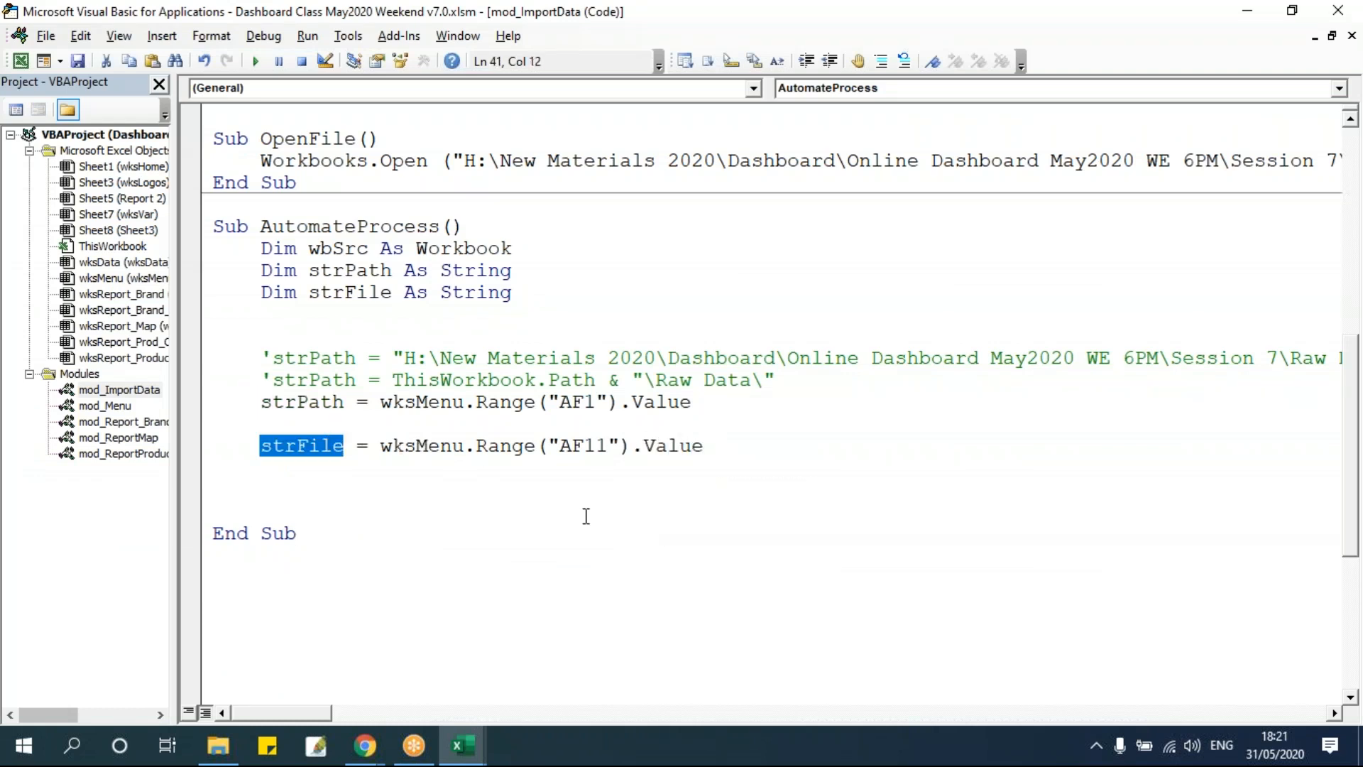
# Review the strPath and strFile assignment lines in AutomateProcess.
pyautogui.moveTo(469, 159); pyautogui.dragTo(1238, 169)
pyautogui.click(872, 154)
pyautogui.click(1101, 332)
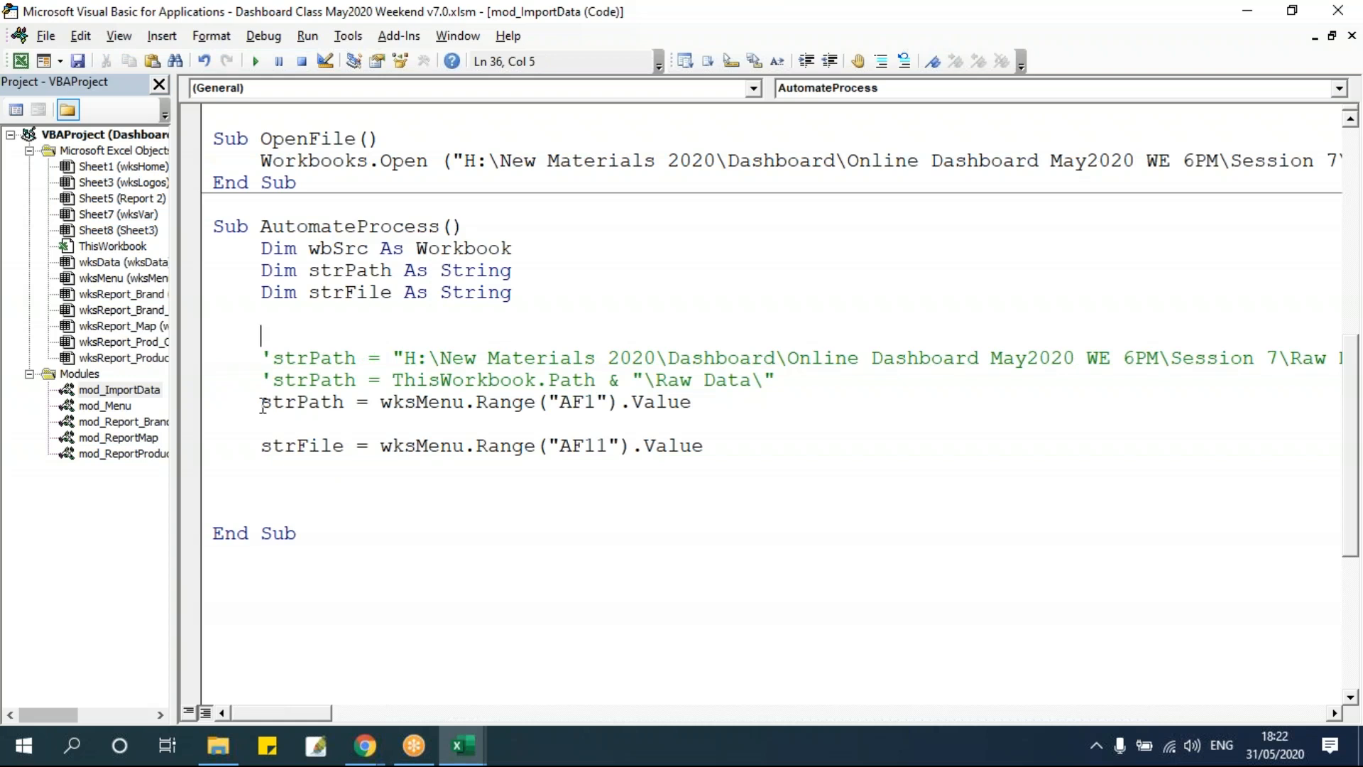
pyautogui.moveTo(262, 403); pyautogui.dragTo(709, 400)
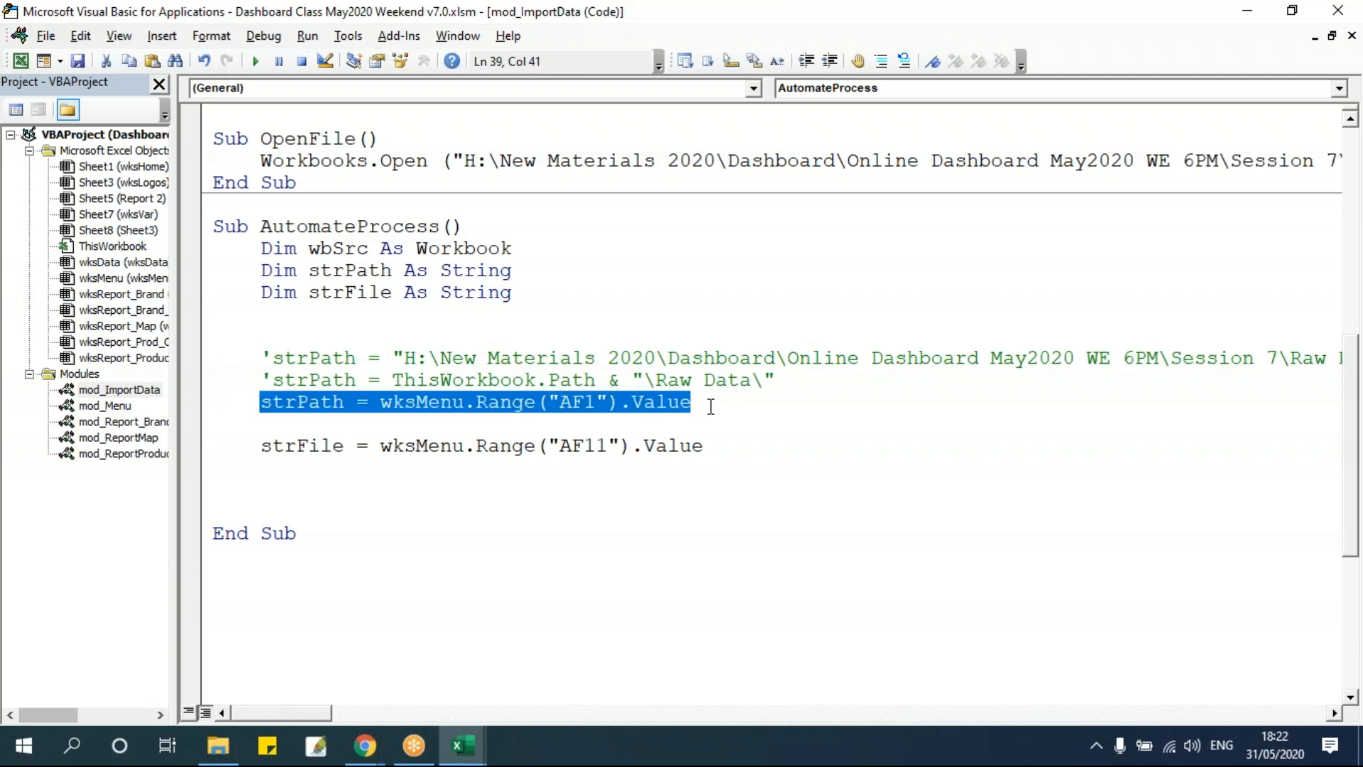
pyautogui.moveTo(257, 449); pyautogui.dragTo(810, 448)
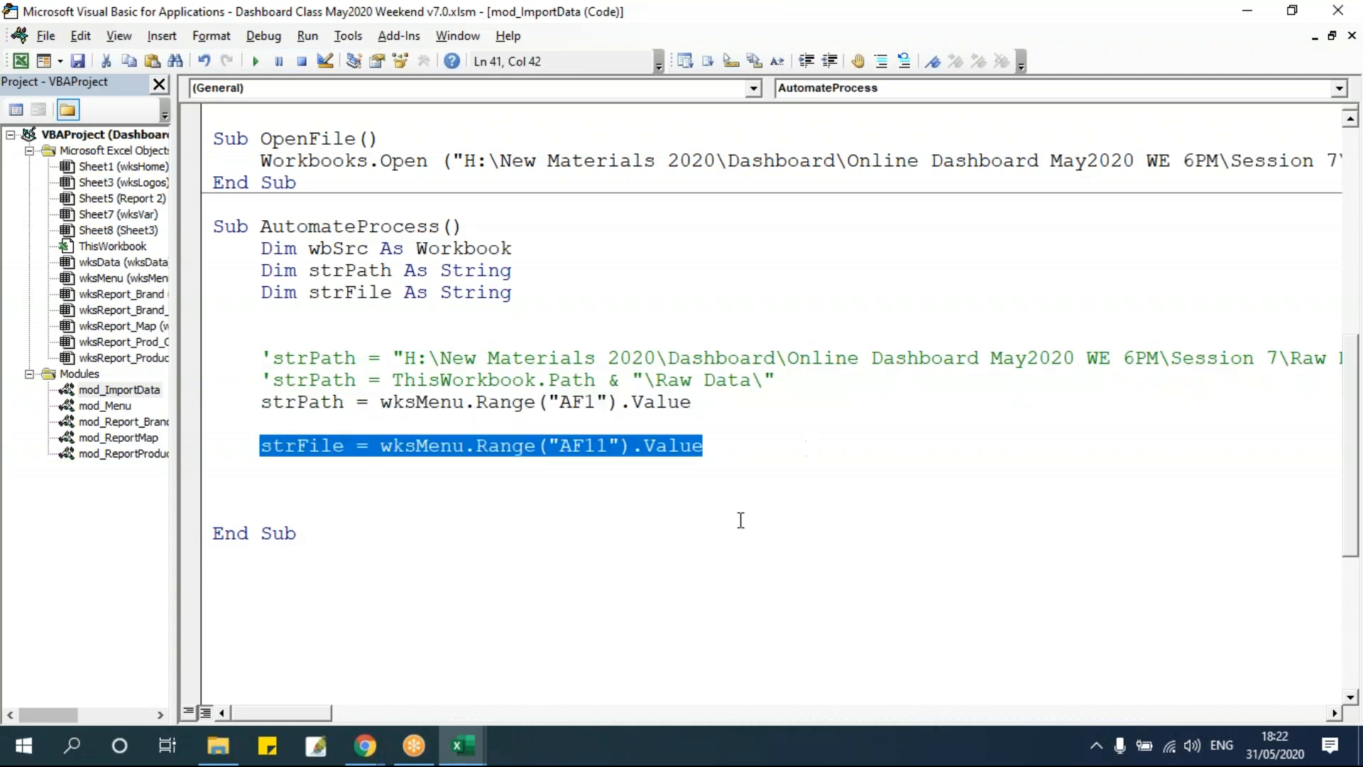
pyautogui.click(629, 402)
# Add a Workbooks.Open(strpath & strfile) line to AutomateProcess, copying Workbooks.Open from OpenFile.
pyautogui.moveTo(261, 161); pyautogui.dragTo(428, 162)
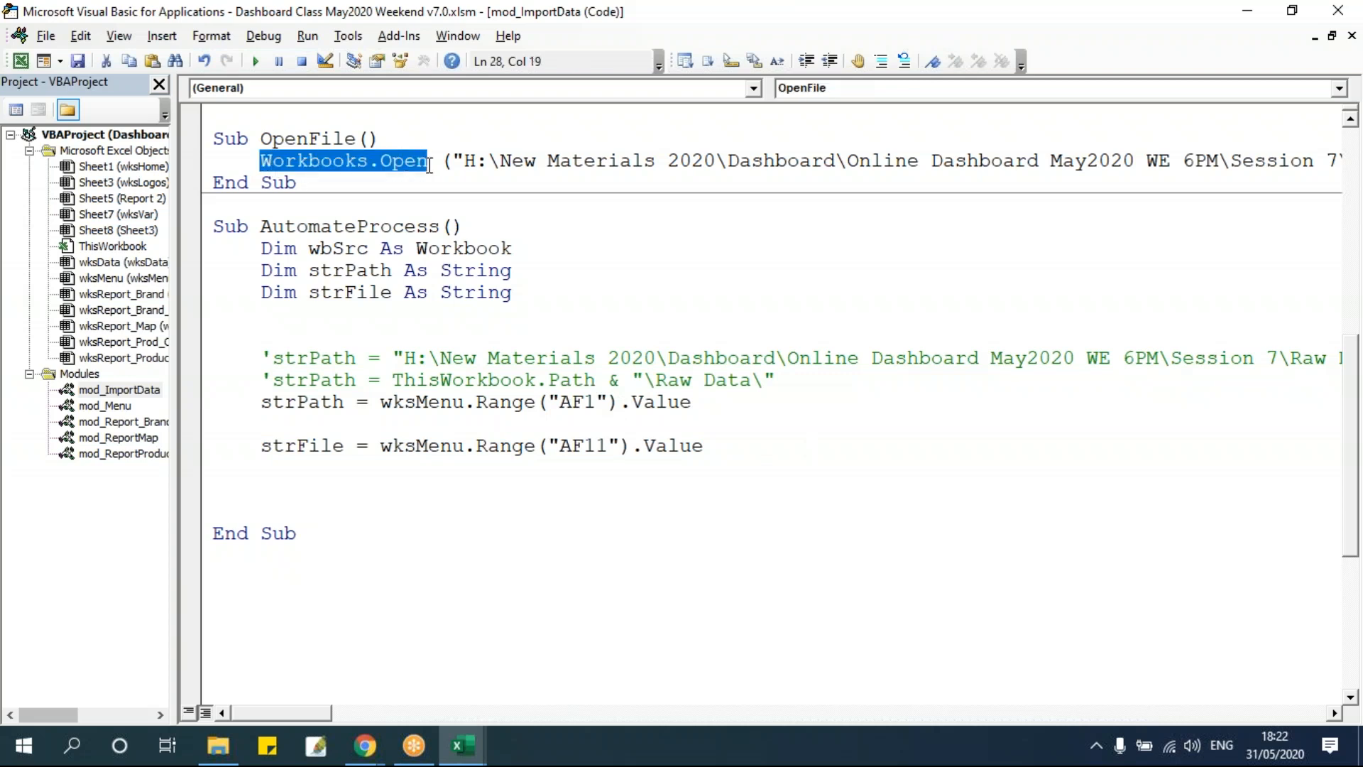
pyautogui.hotkey('ctrl', 'c')
pyautogui.click(458, 462)
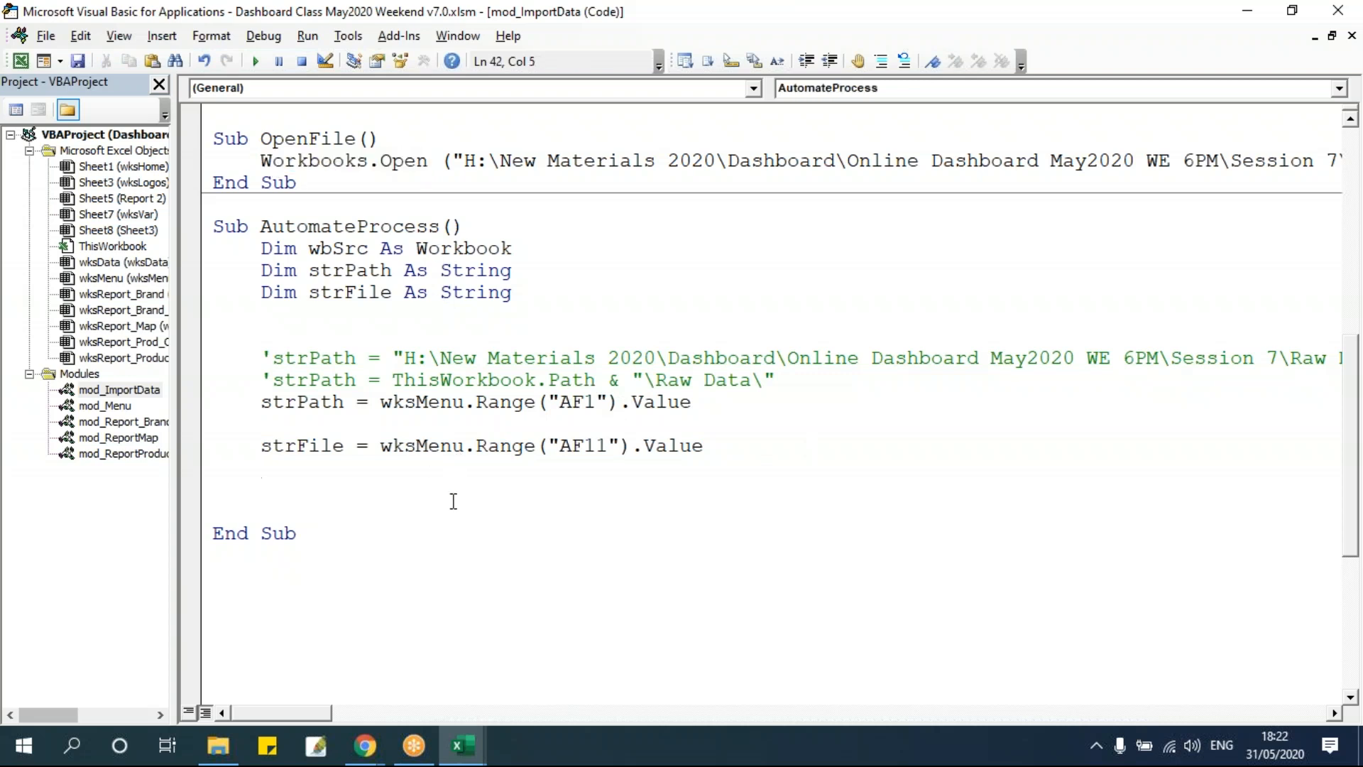
pyautogui.press('Return')
pyautogui.hotkey('ctrl', 'v')
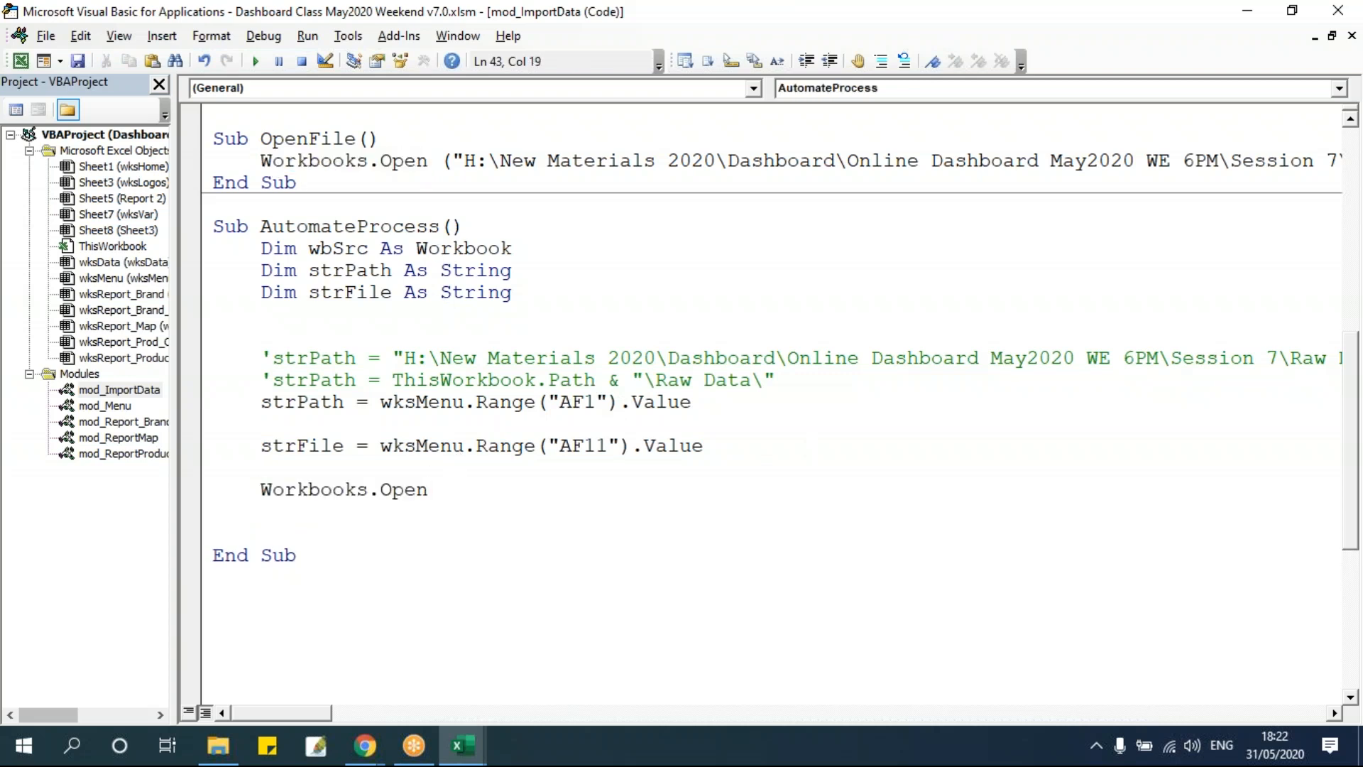
pyautogui.write('(strpath & strfi')
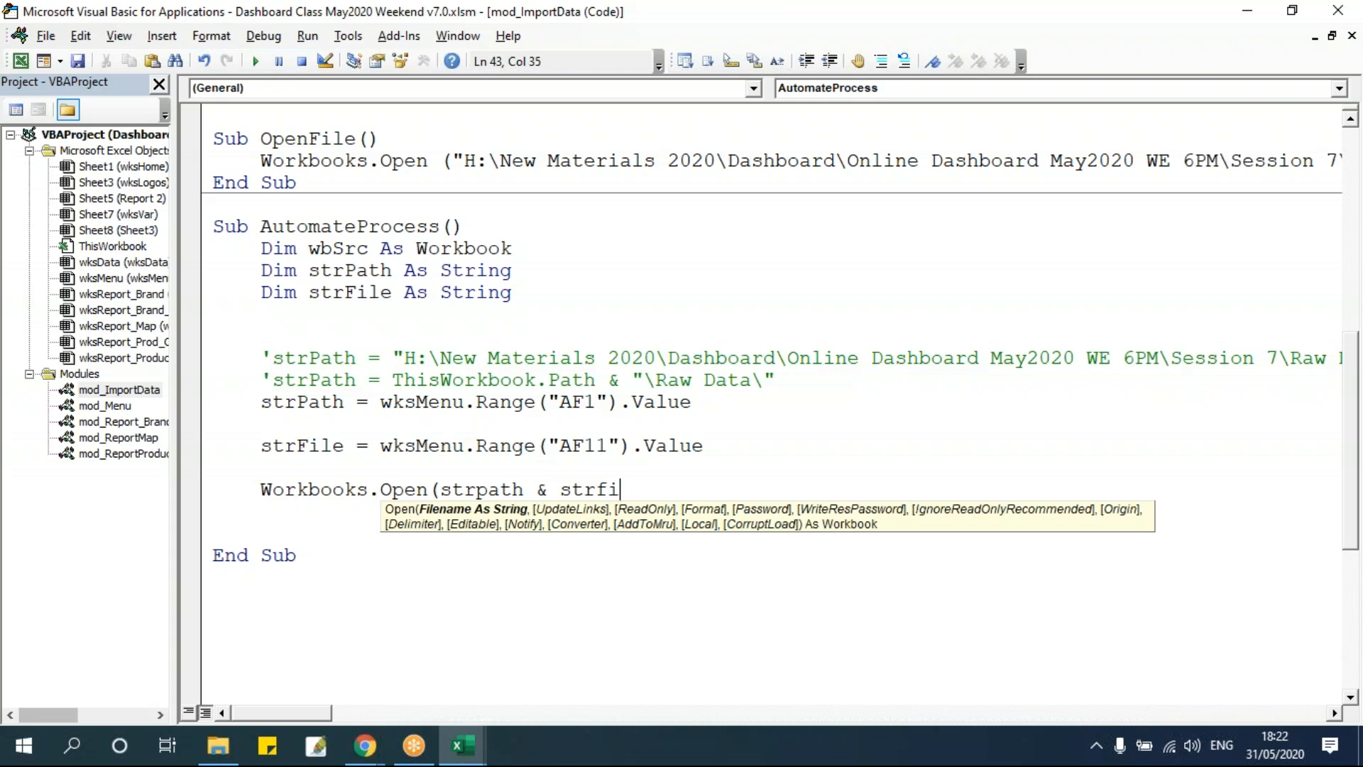
pyautogui.write('le)')
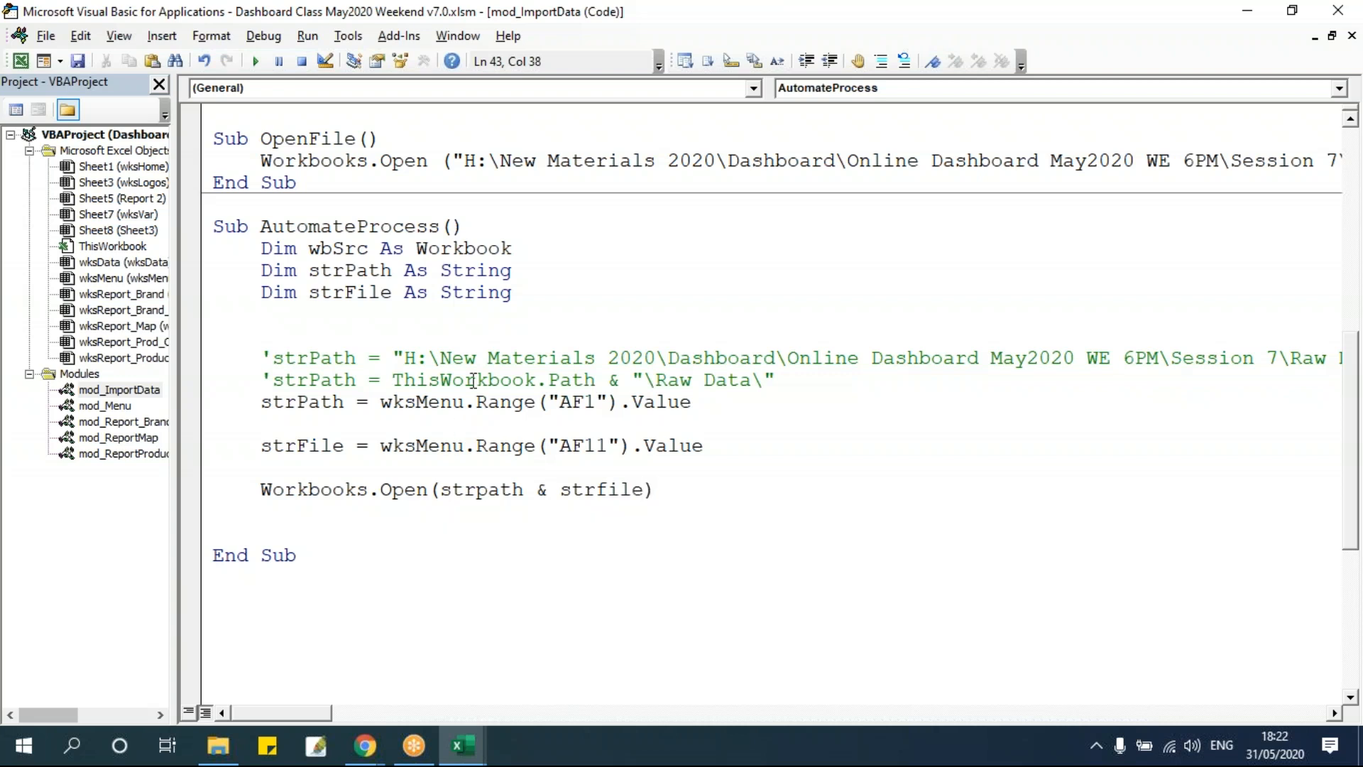
# Step through AutomateProcess line by line to test opening the first raw data workbook.
pyautogui.press('Return')
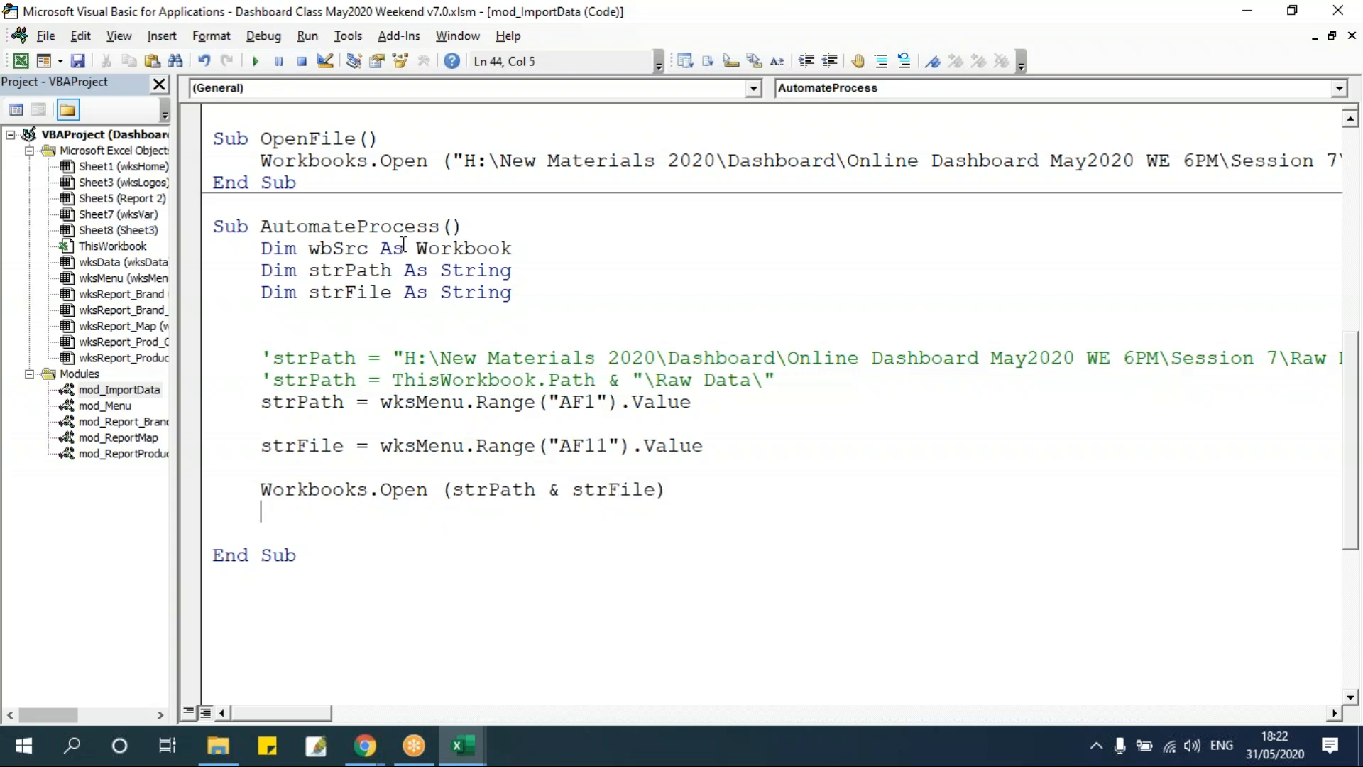
pyautogui.moveTo(462, 161); pyautogui.dragTo(609, 161)
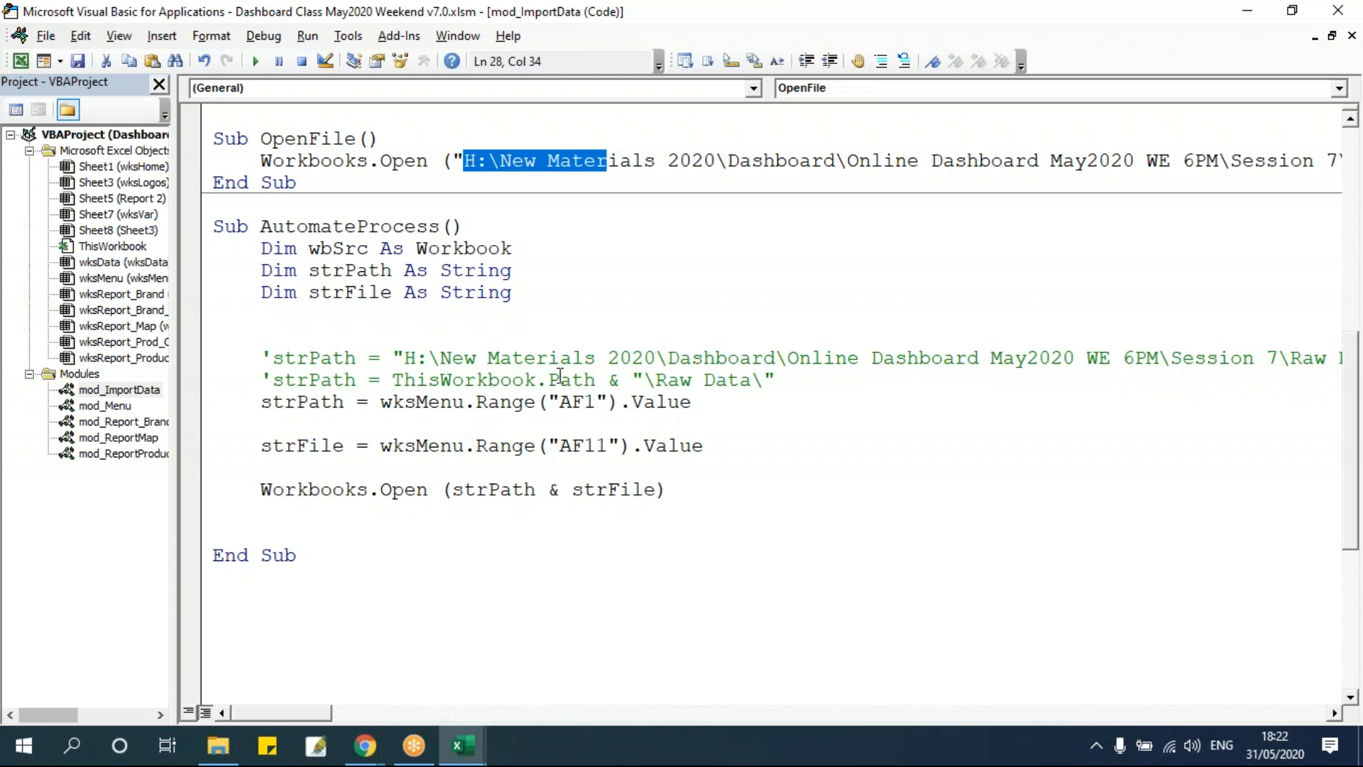
pyautogui.click(507, 463)
pyautogui.click(473, 489)
pyautogui.press('F8')
pyautogui.press('F8')
pyautogui.press('F8')
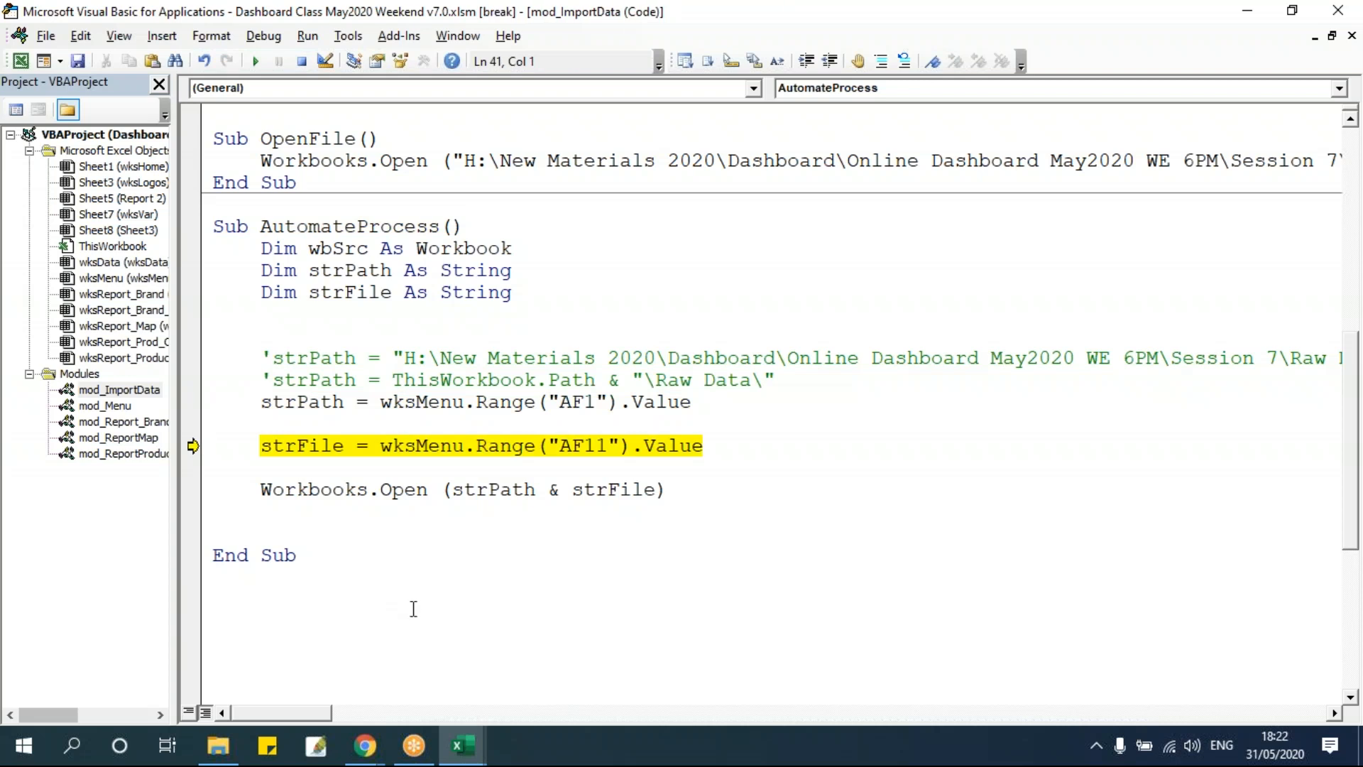
pyautogui.moveTo(328, 401)
pyautogui.press('F8')
pyautogui.press('F8')
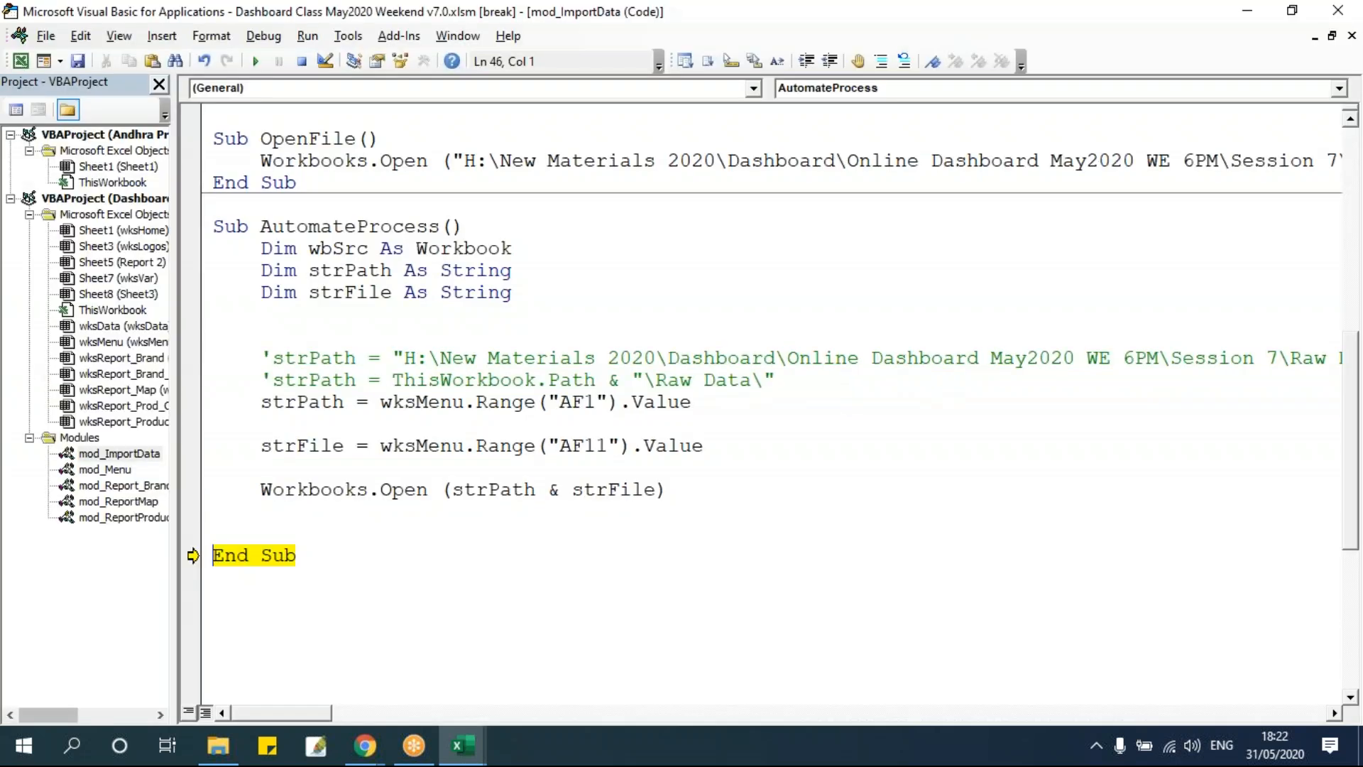
# Review the opened Andhra Pradesh_Apple_Sales workbook's data, close it and return to the macro code.
pyautogui.moveTo(468, 745)
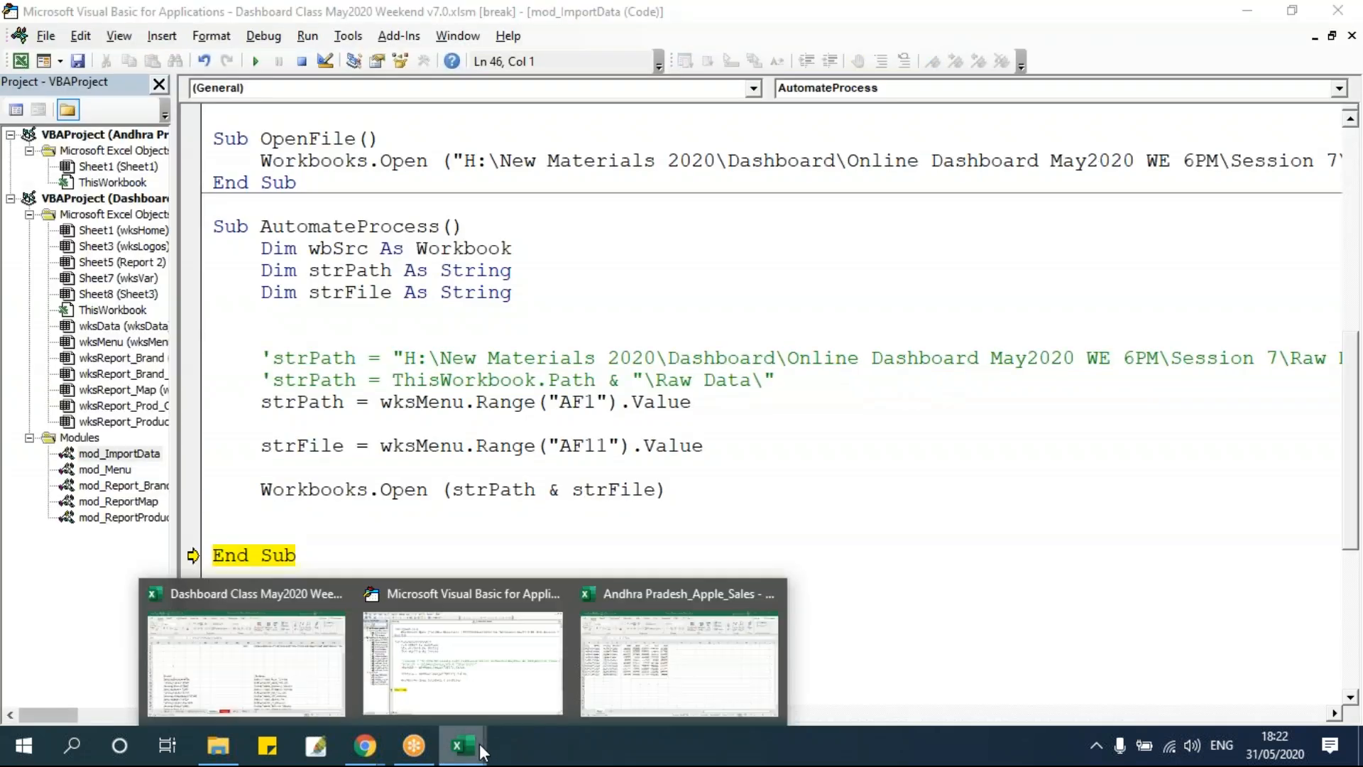
pyautogui.click(667, 668)
pyautogui.hotkey('ctrl', 'a')
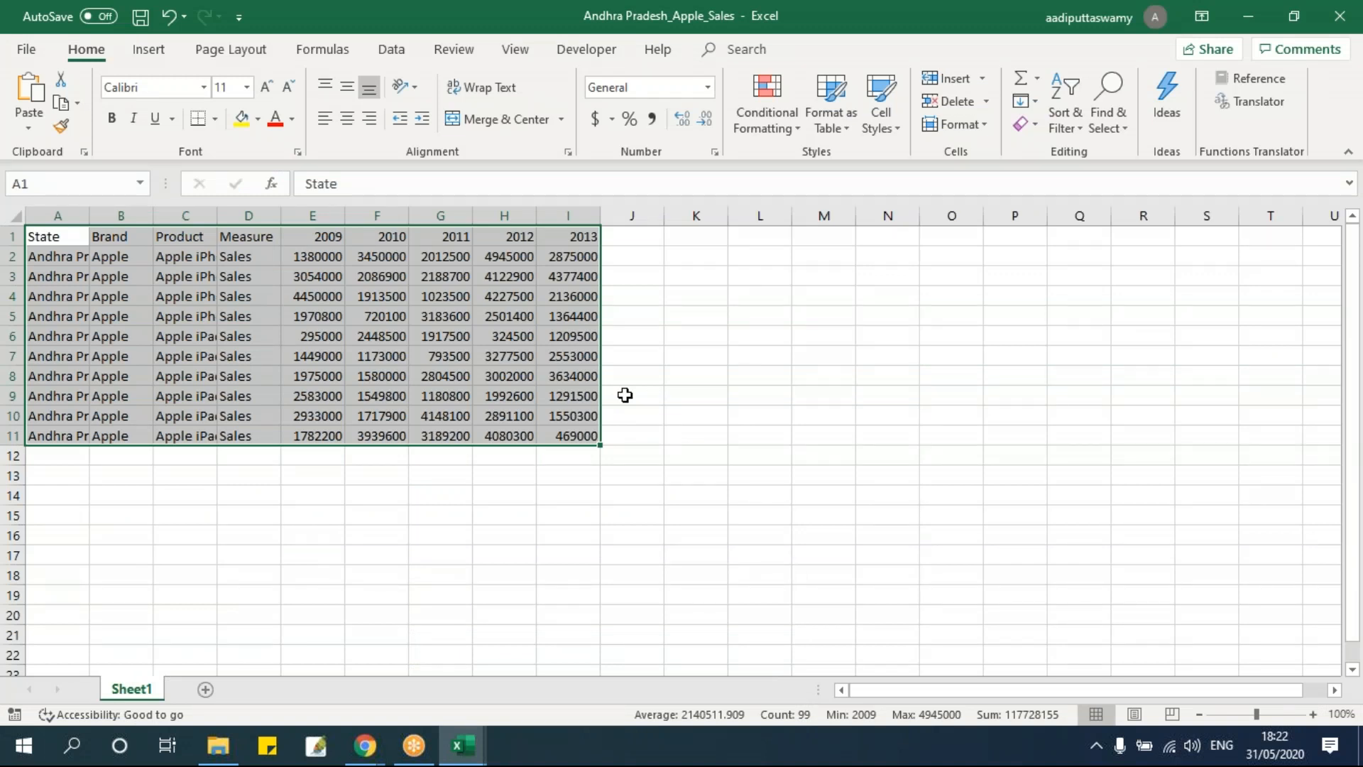
pyautogui.click(624, 394)
pyautogui.hotkey('ctrl', 'w')
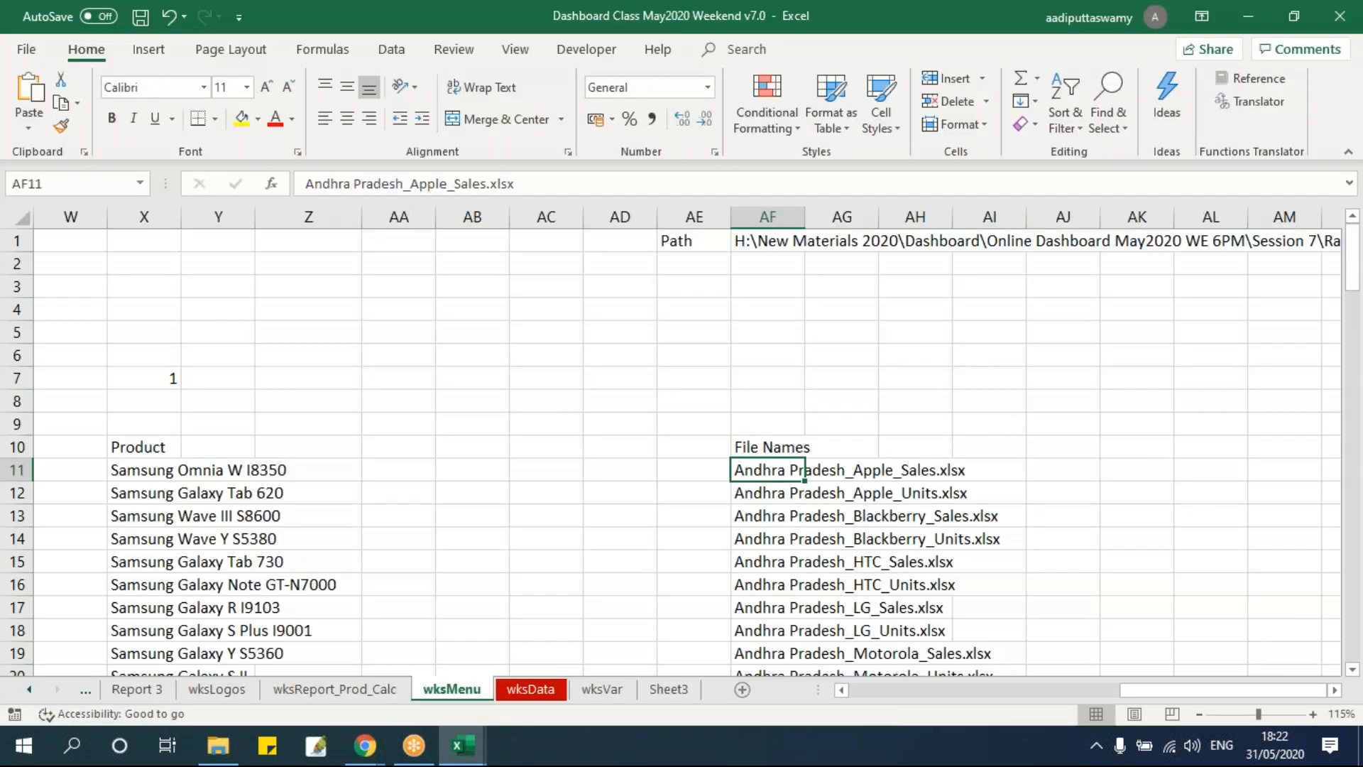
pyautogui.moveTo(463, 746)
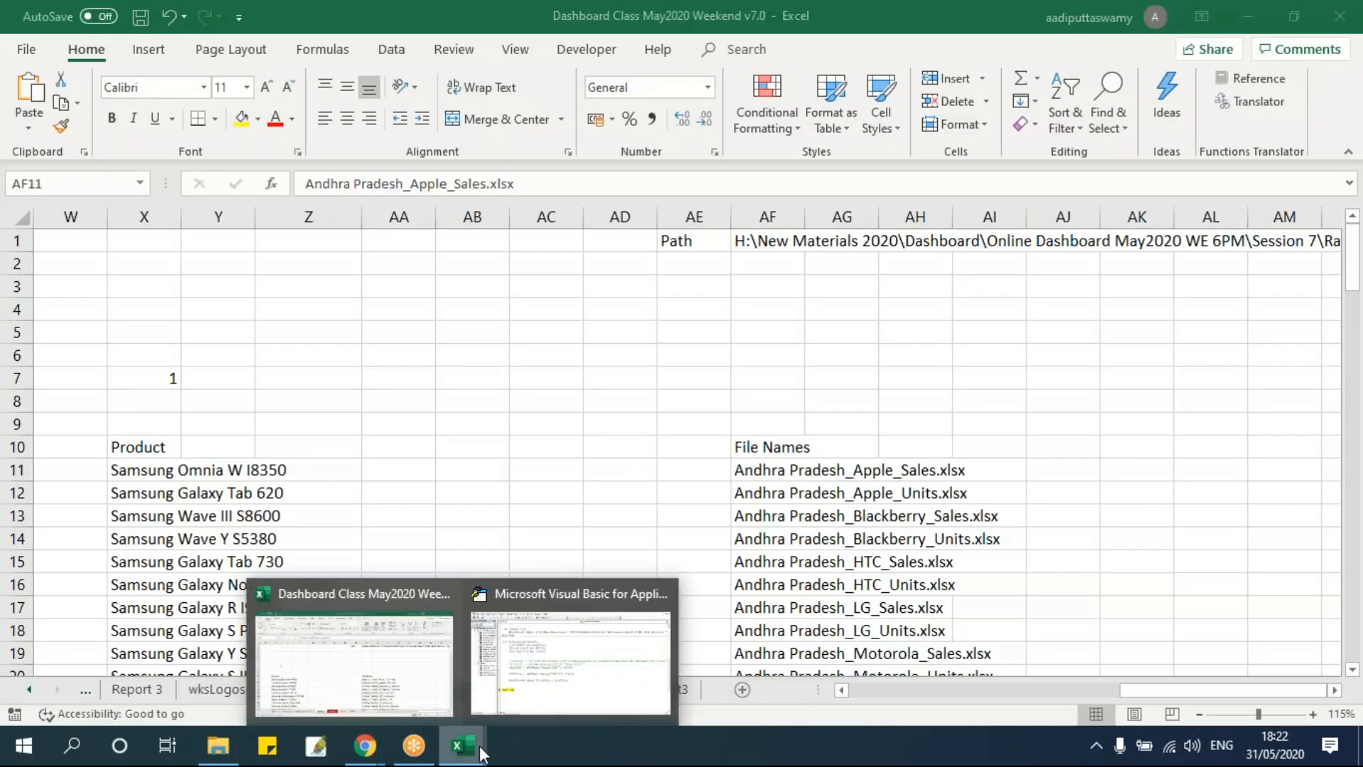
pyautogui.click(551, 681)
# Reset the paused macro and change the open line to Set wbSrc = Workbooks.Open(strPath & strFile).
pyautogui.click(381, 402)
pyautogui.click(302, 61)
pyautogui.click(398, 446)
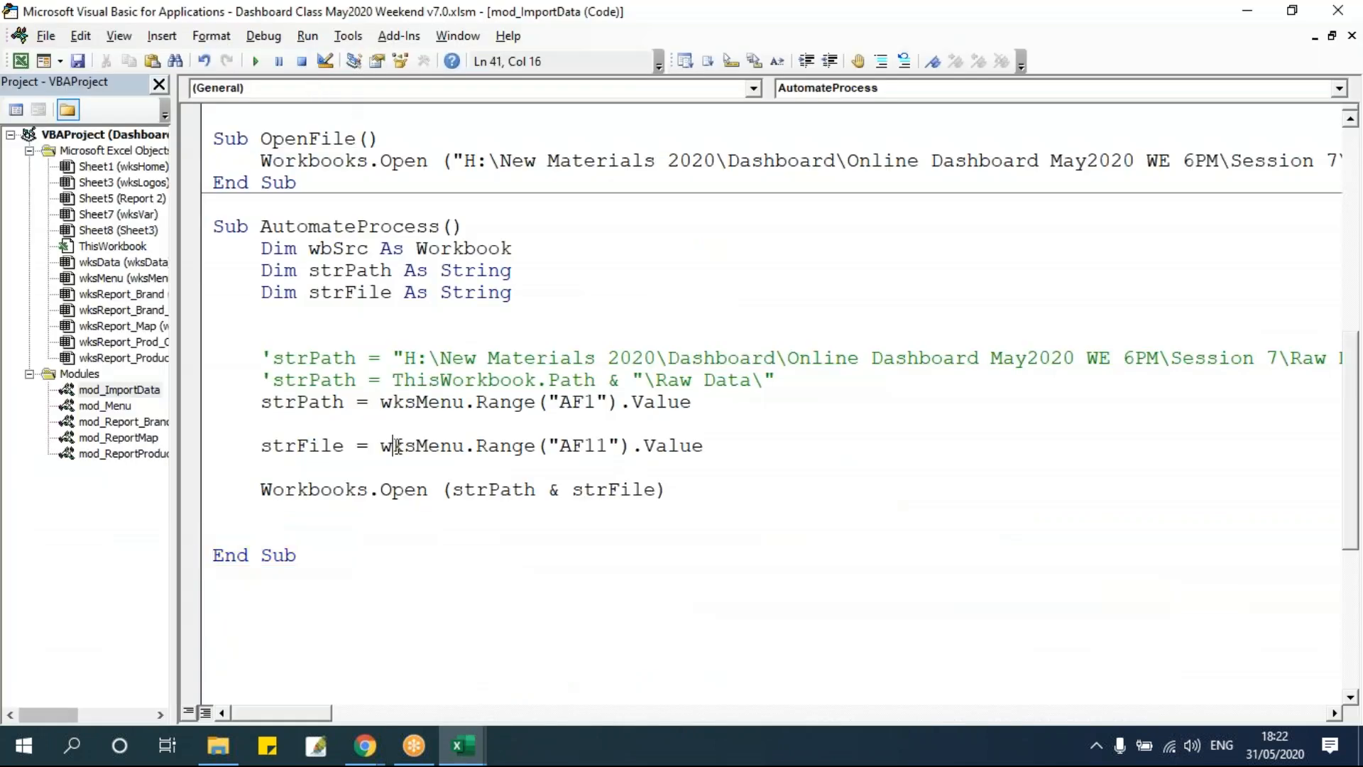
pyautogui.moveTo(262, 490); pyautogui.dragTo(427, 490)
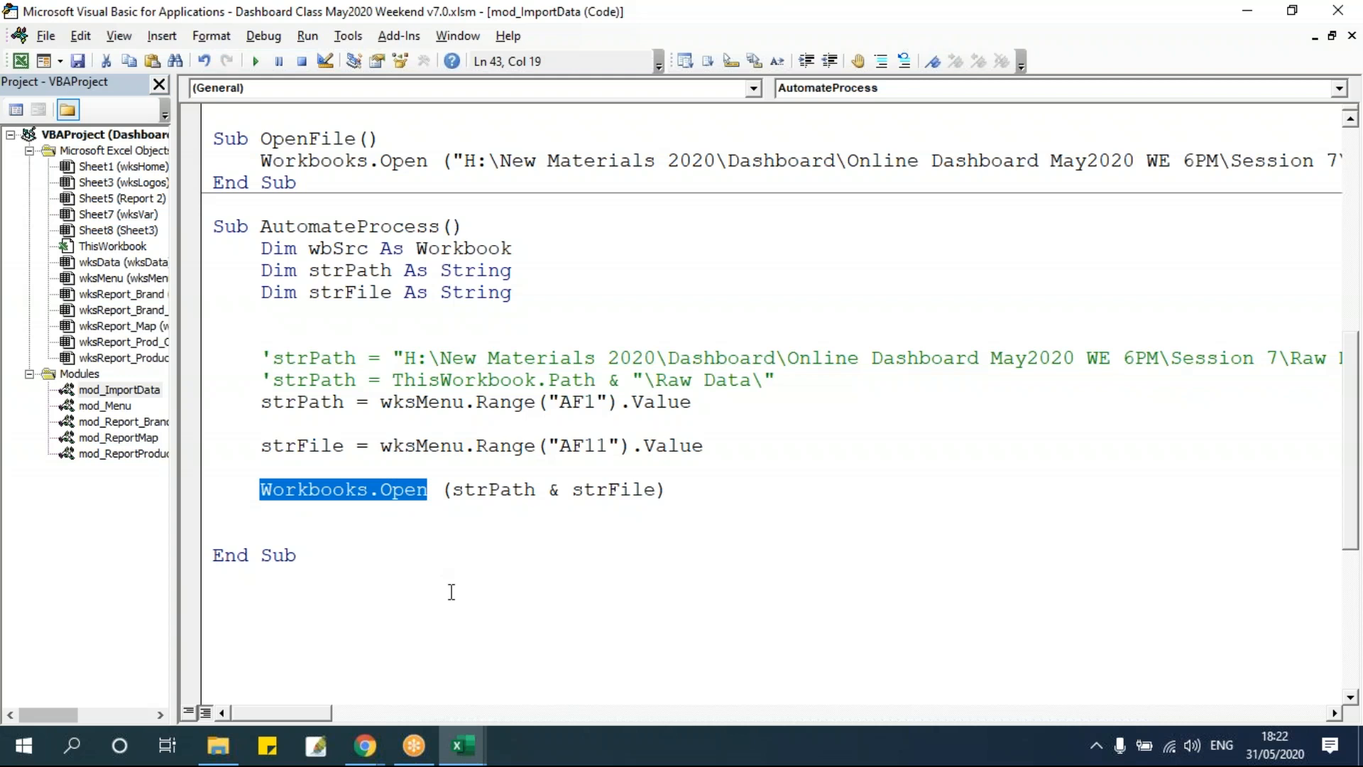
pyautogui.click(500, 467)
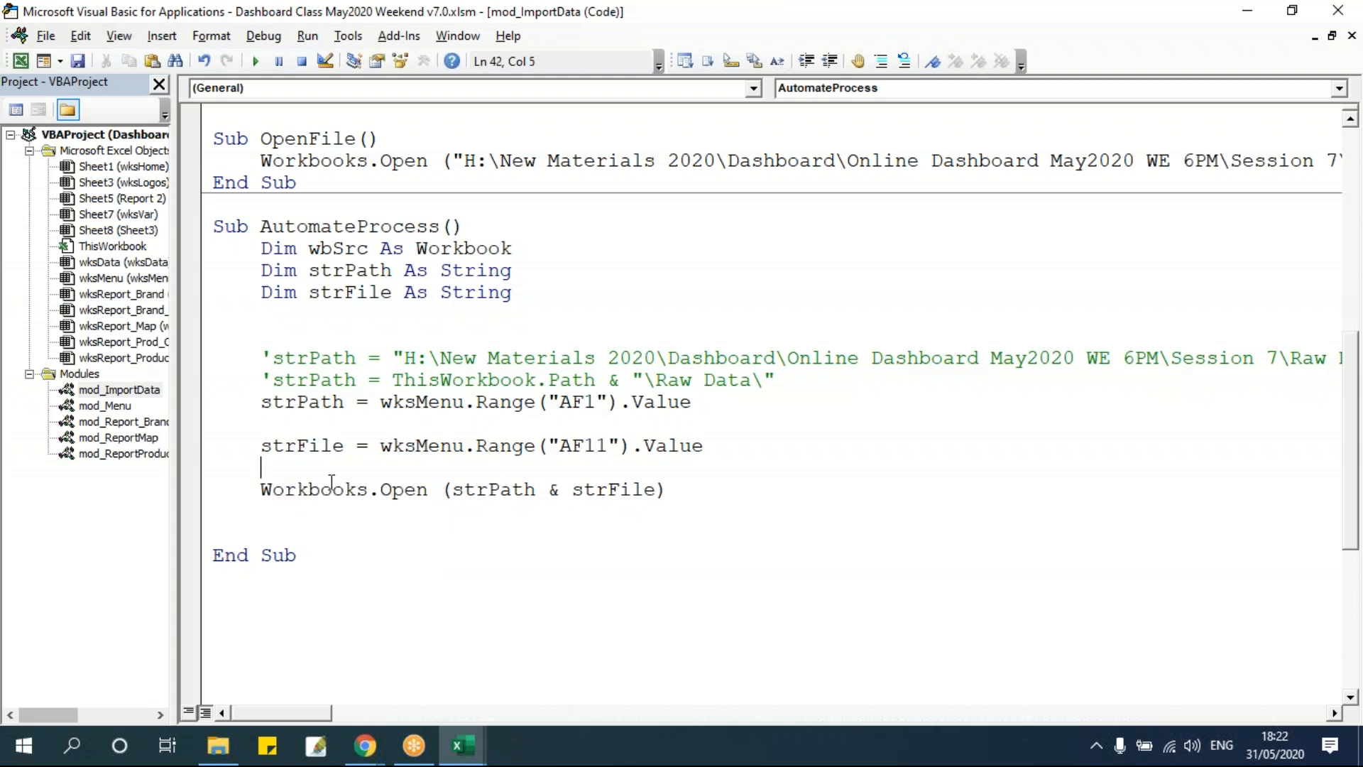
pyautogui.moveTo(261, 490); pyautogui.dragTo(671, 492)
pyautogui.click(717, 466)
pyautogui.moveTo(264, 490); pyautogui.dragTo(714, 486)
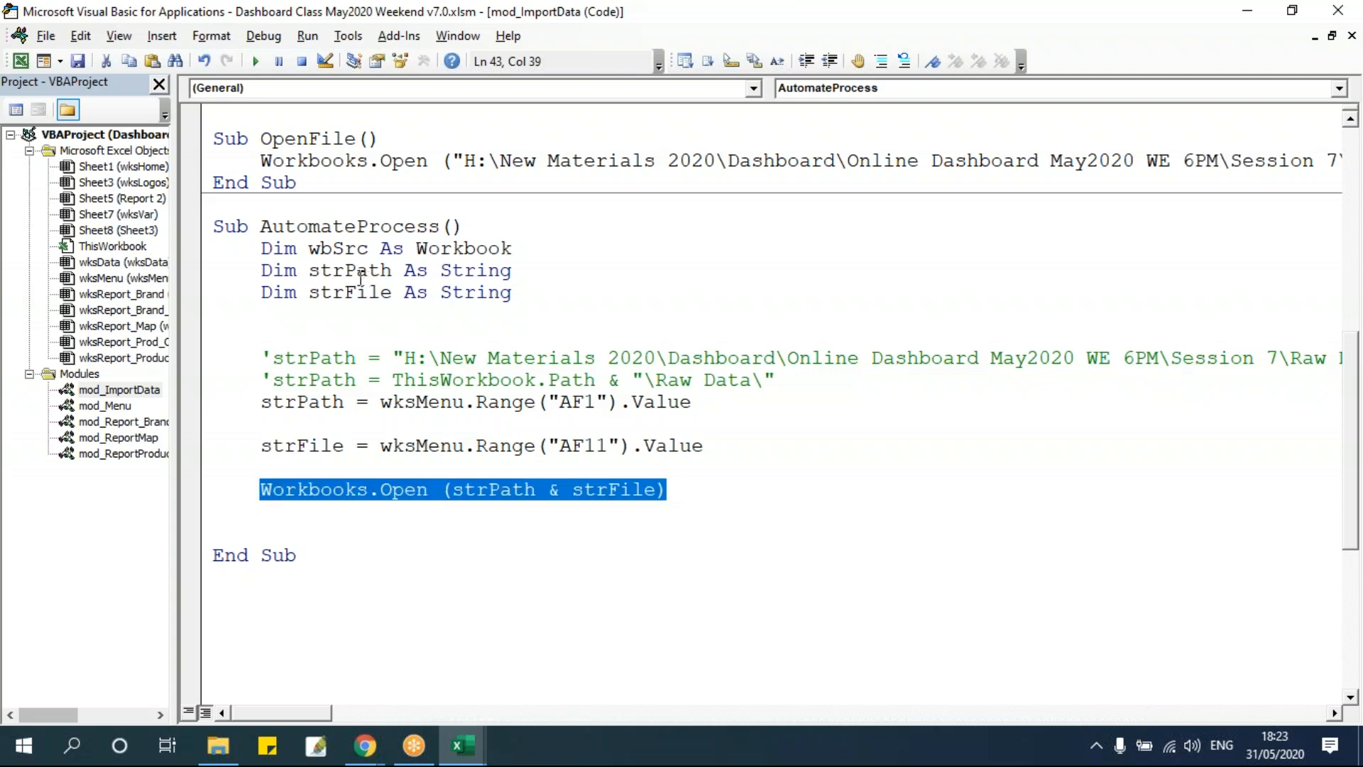
pyautogui.doubleClick(361, 249)
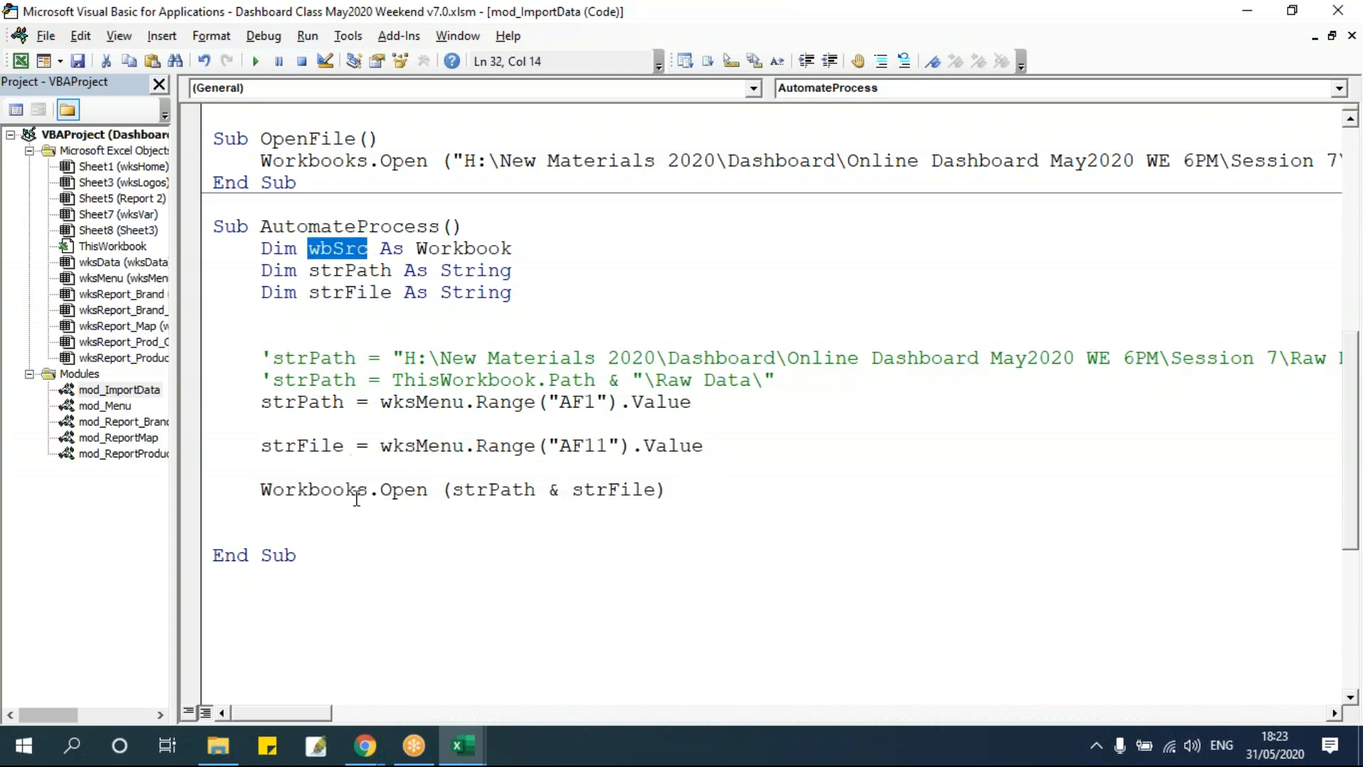
pyautogui.click(261, 490)
pyautogui.write('set wbSrc')
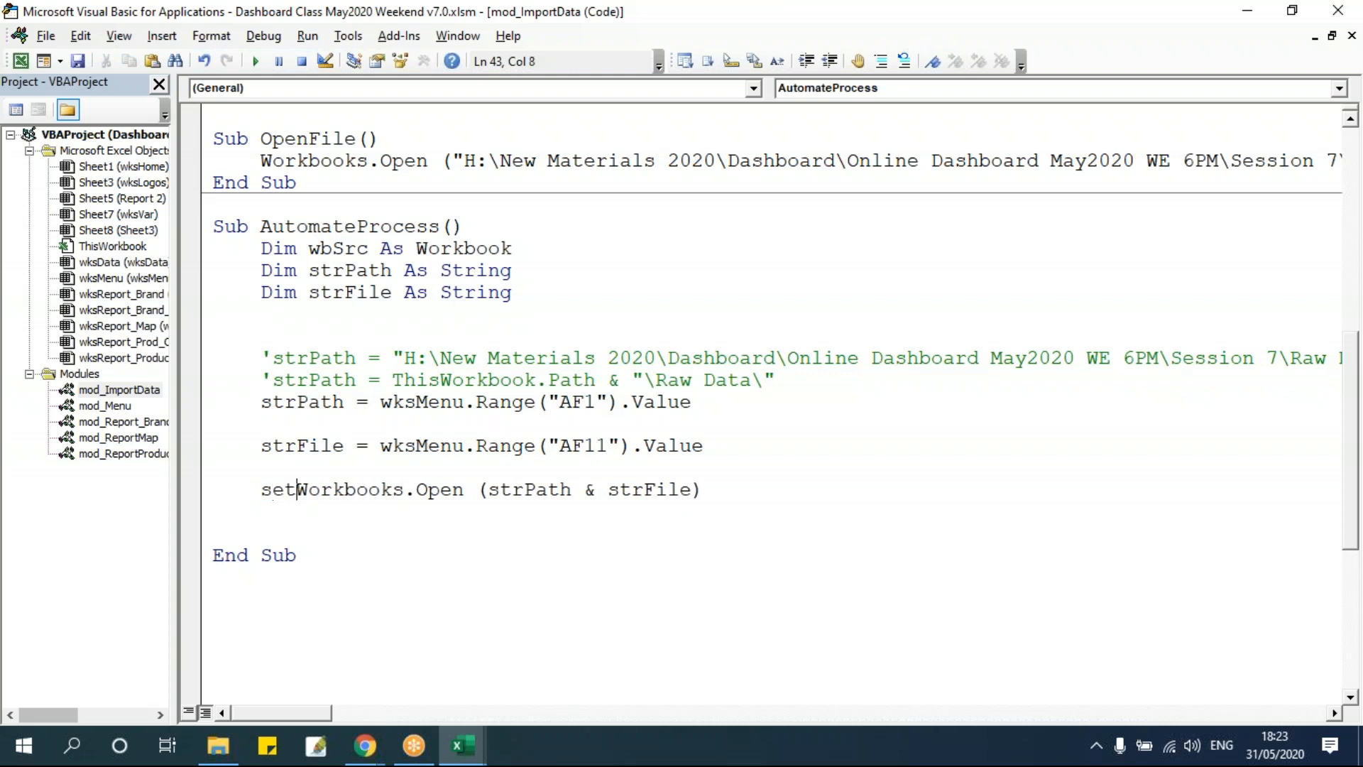
pyautogui.write(' =')
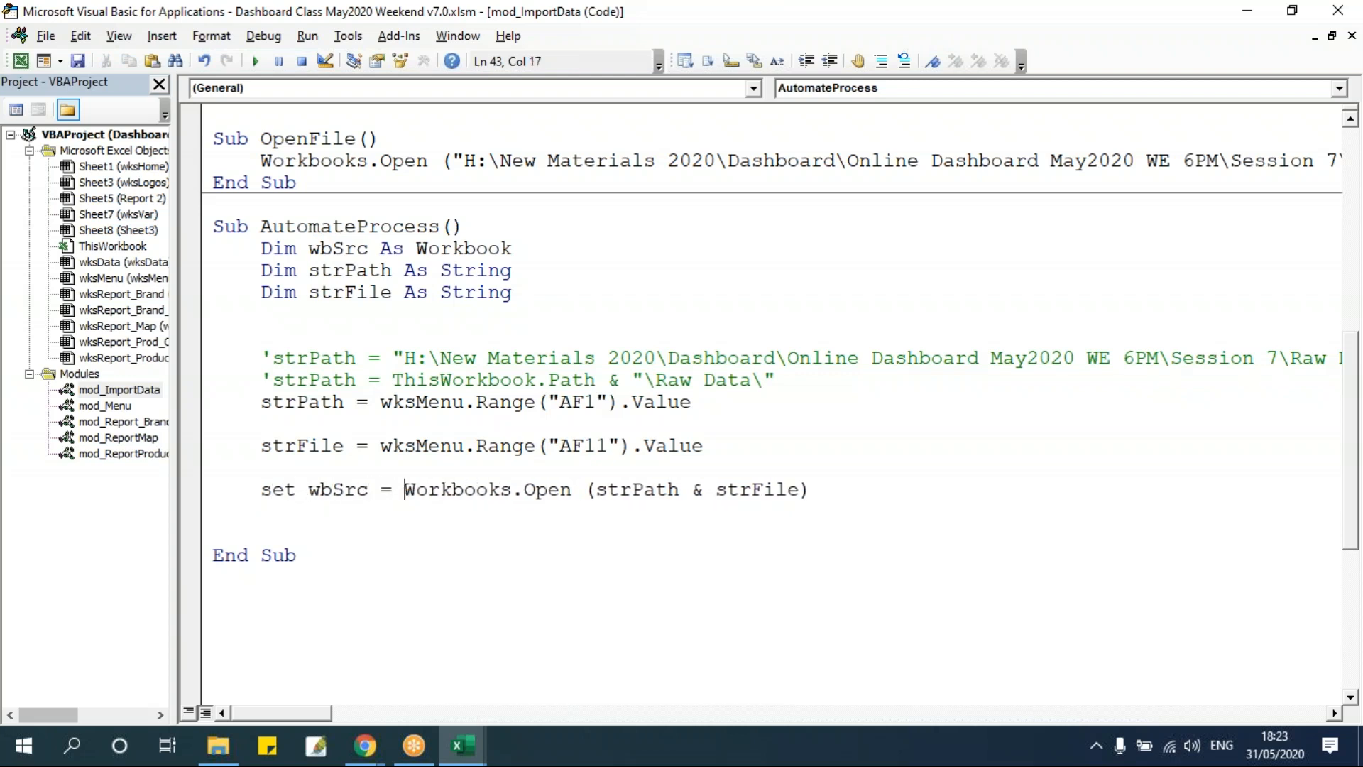
pyautogui.click(439, 307)
pyautogui.click(529, 570)
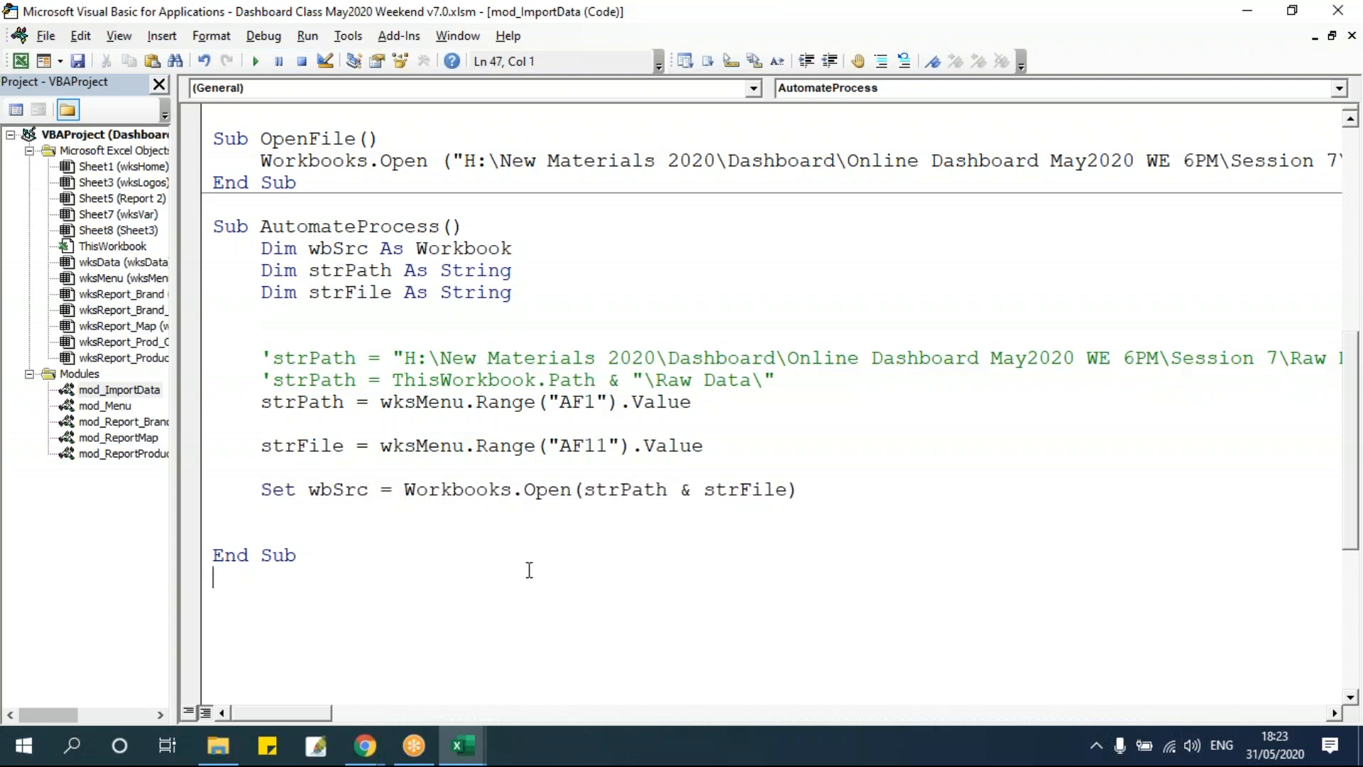
# Review the Set wbSrc assignment line in AutomateProcess.
pyautogui.moveTo(405, 491); pyautogui.dragTo(882, 495)
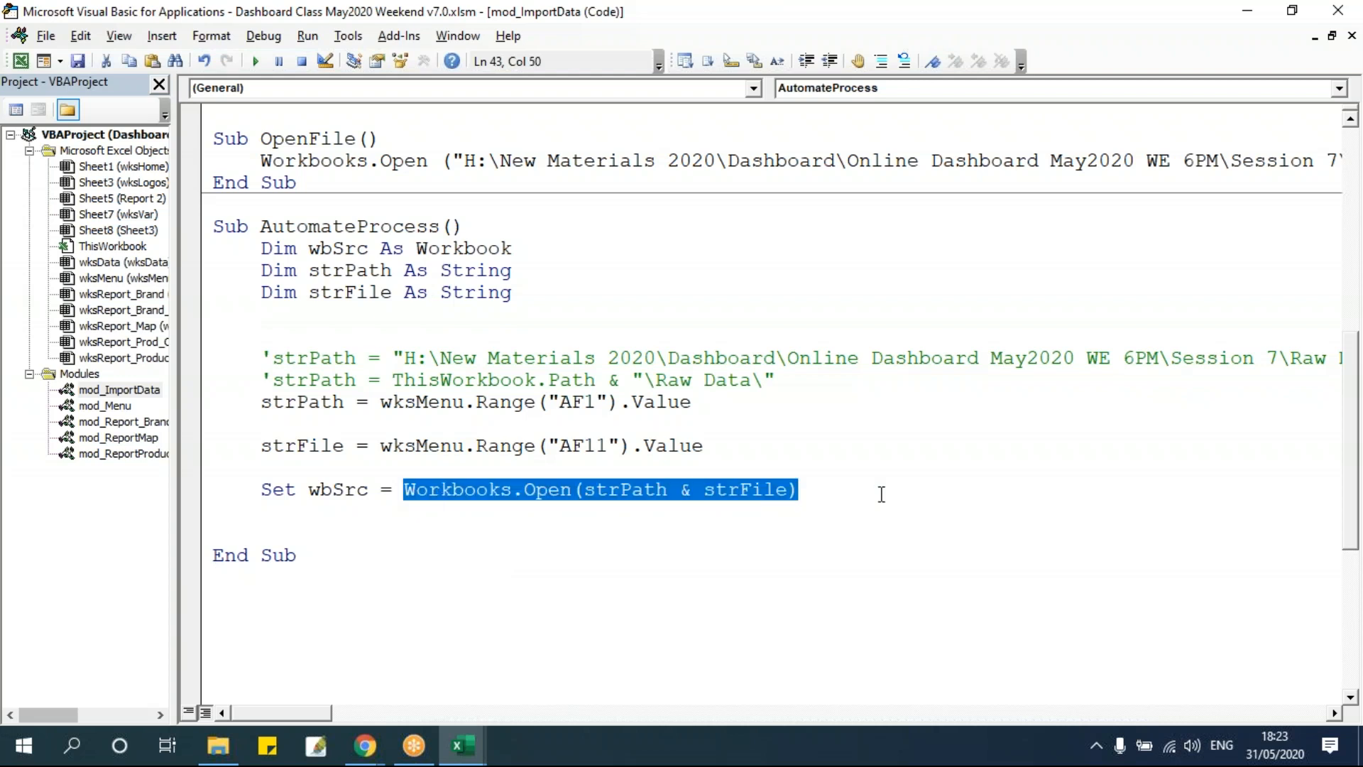
pyautogui.doubleClick(347, 492)
pyautogui.click(347, 490)
pyautogui.doubleClick(347, 490)
pyautogui.moveTo(402, 490); pyautogui.dragTo(523, 489)
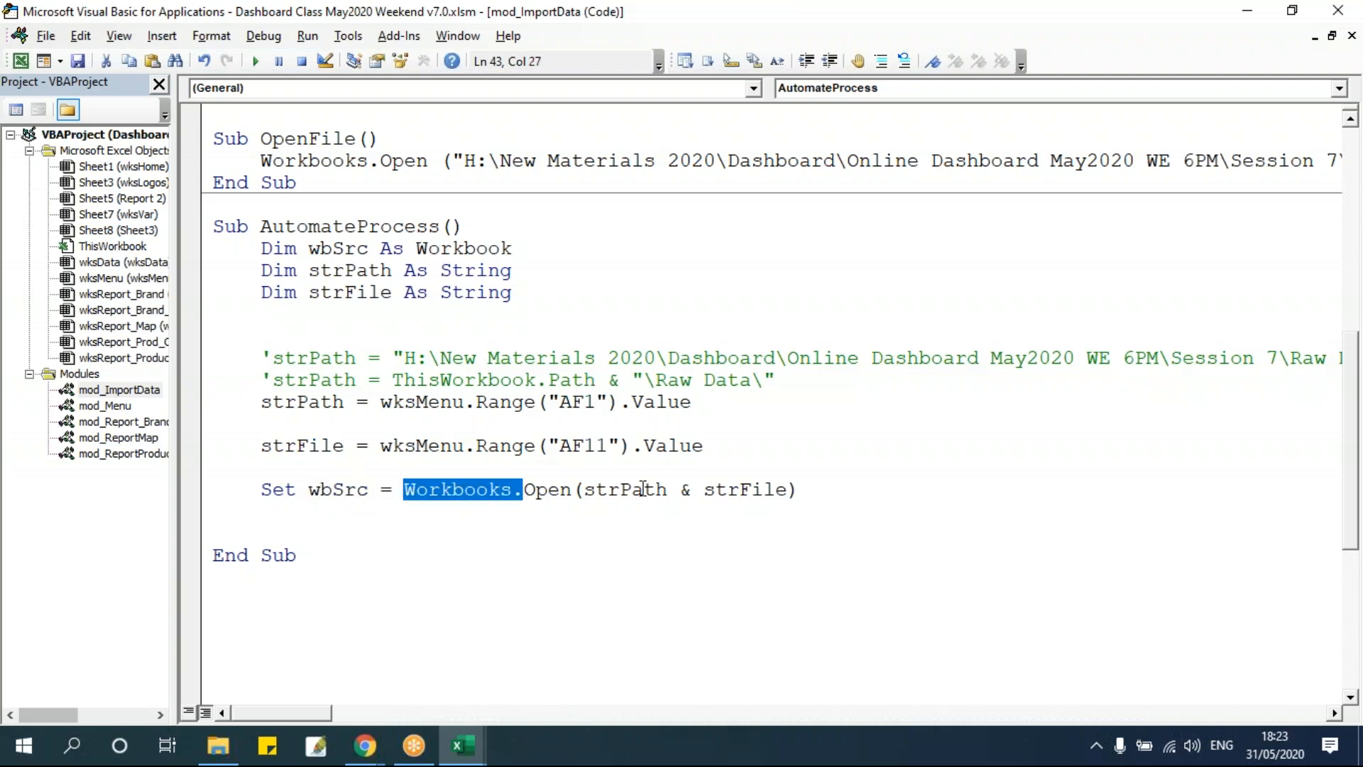
pyautogui.moveTo(643, 488); pyautogui.dragTo(901, 490)
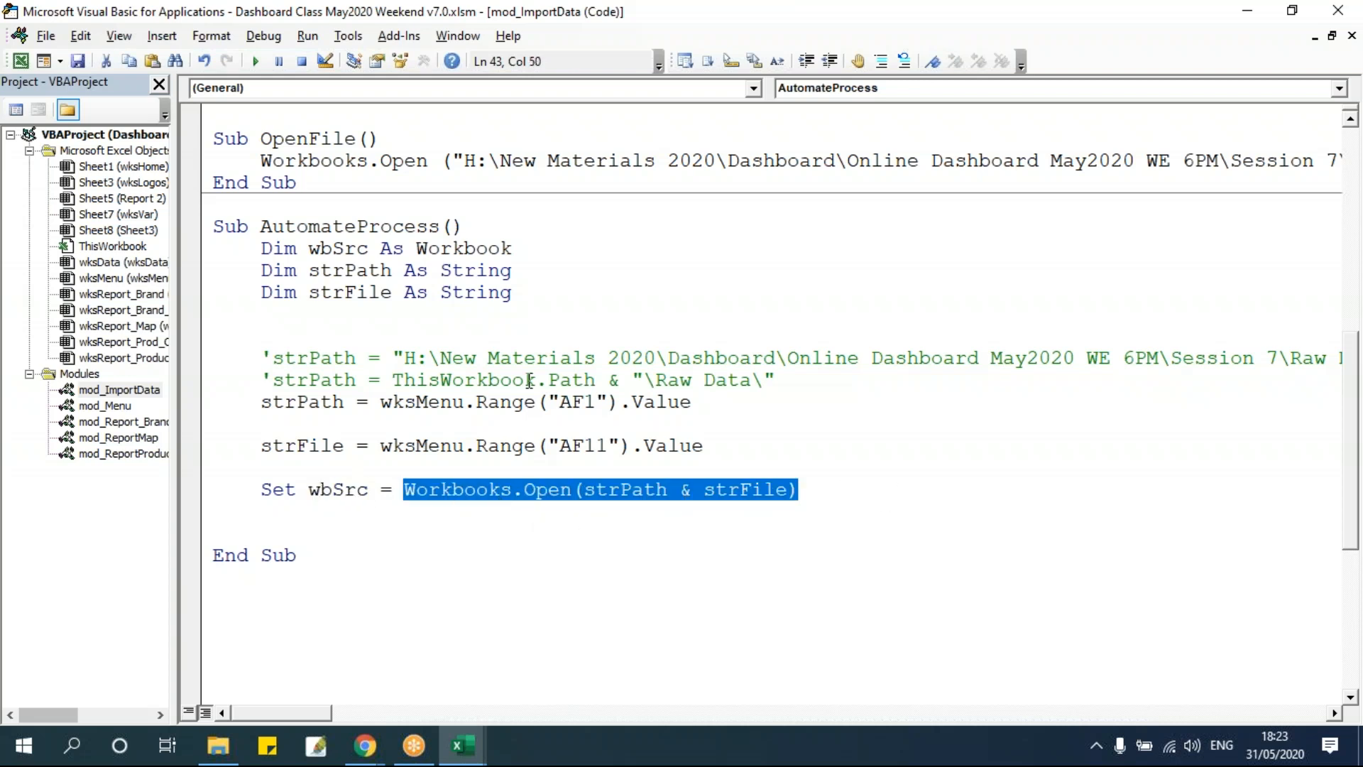
pyautogui.doubleClick(361, 489)
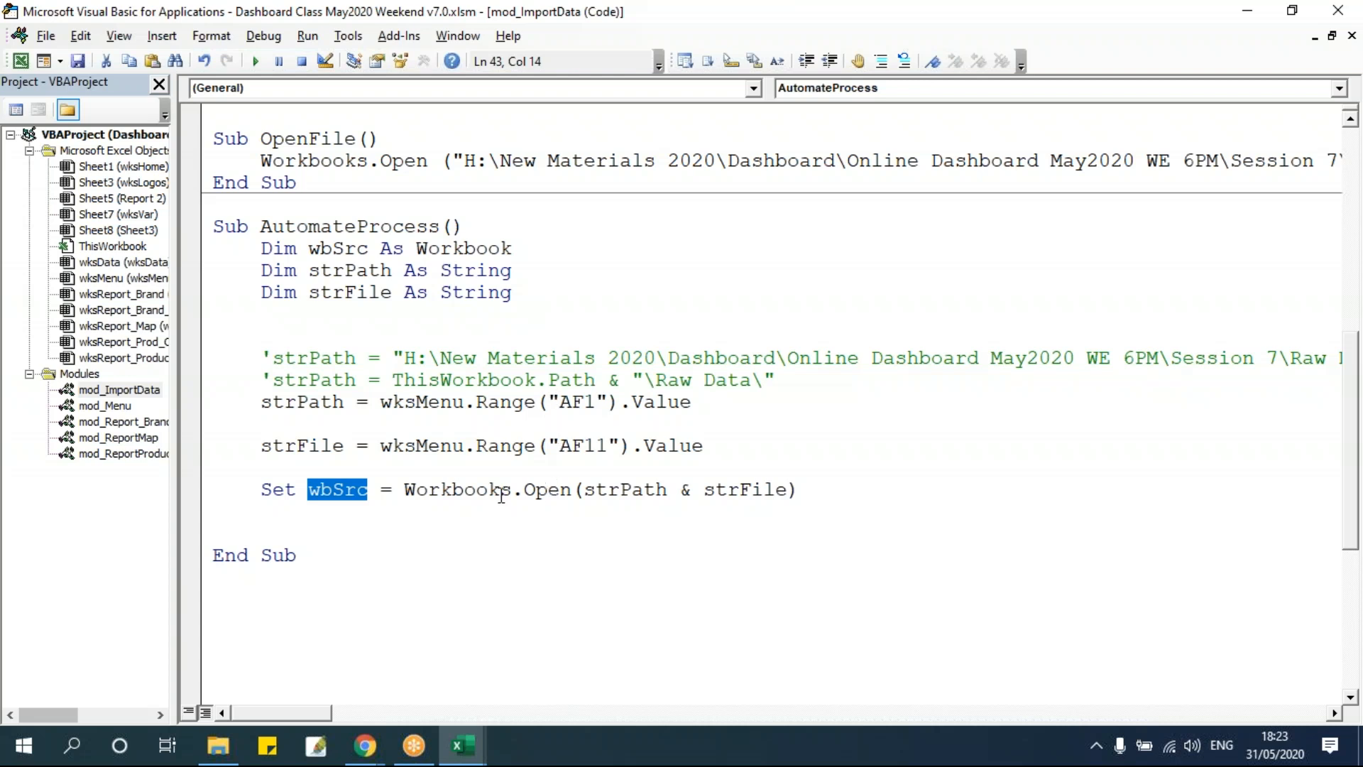
pyautogui.click(403, 514)
pyautogui.doubleClick(356, 490)
pyautogui.click(441, 553)
# Review the file name list in wksMenu column AF against the AF11 reference in the code.
pyautogui.moveTo(463, 745)
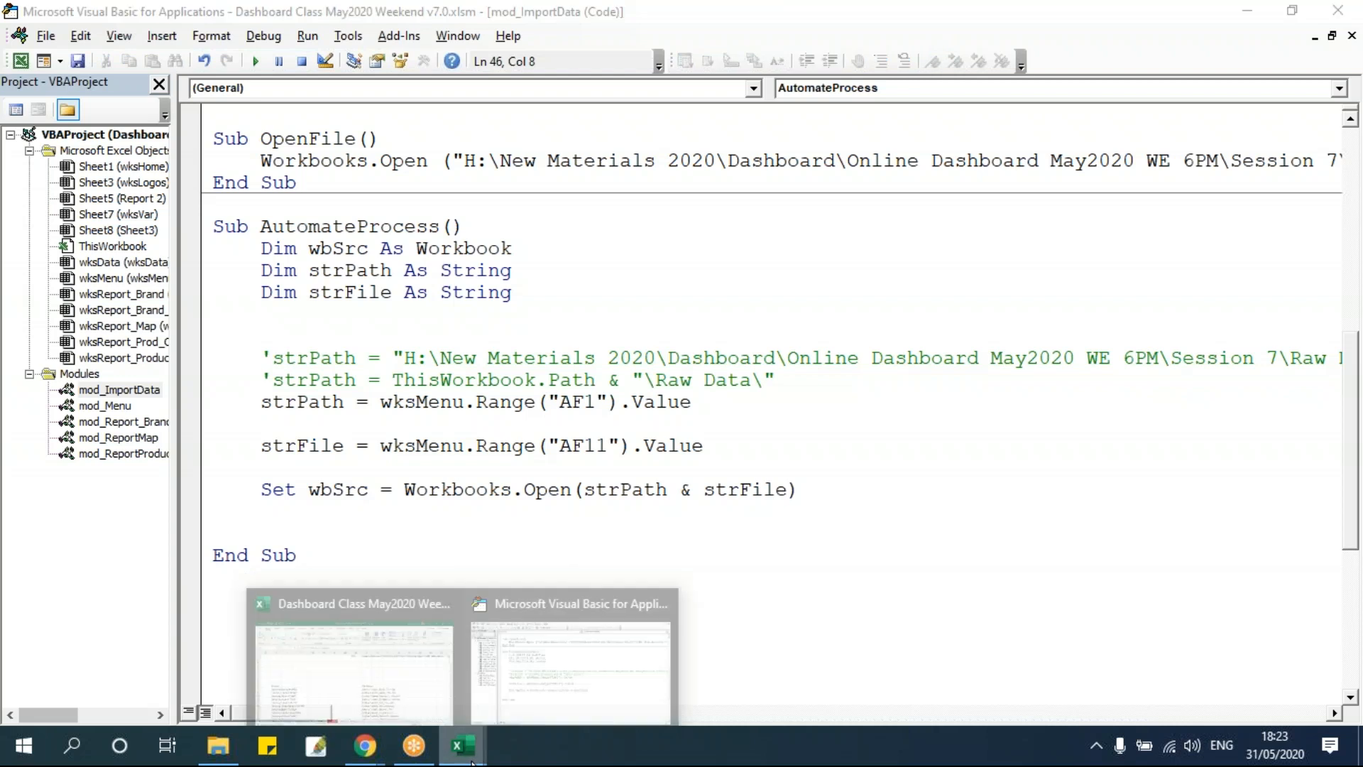
pyautogui.click(406, 696)
pyautogui.click(784, 514)
pyautogui.moveTo(779, 472); pyautogui.dragTo(781, 585)
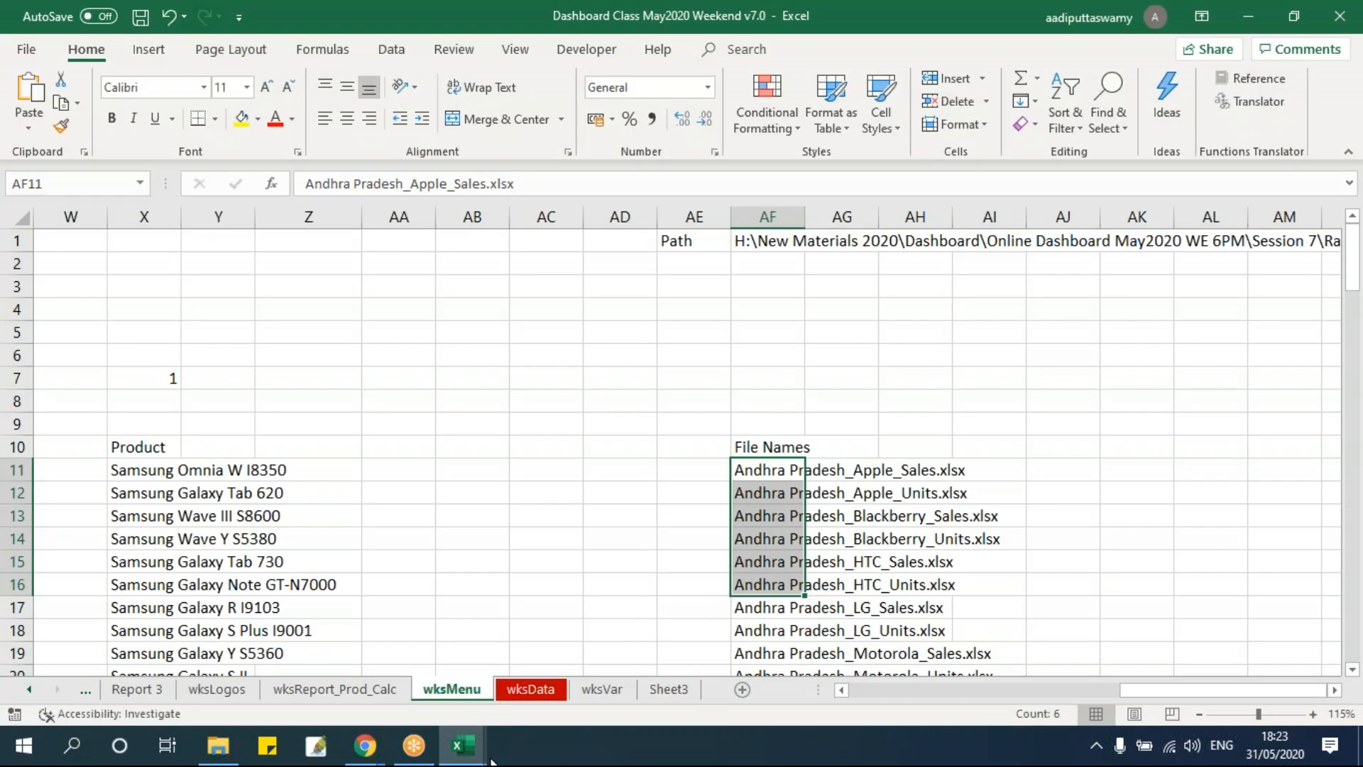
pyautogui.moveTo(462, 745)
pyautogui.click(528, 682)
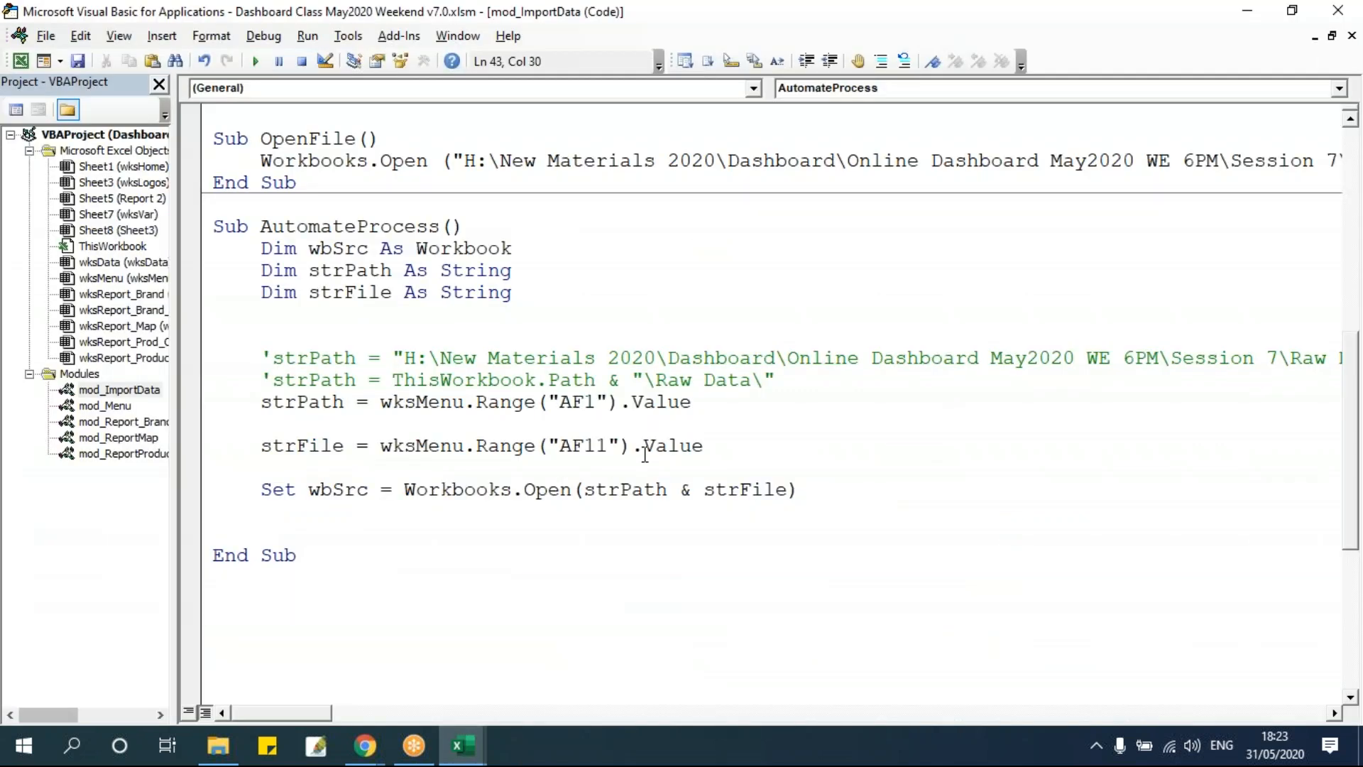
pyautogui.moveTo(583, 446); pyautogui.dragTo(607, 447)
pyautogui.click(600, 482)
pyautogui.moveTo(595, 446); pyautogui.dragTo(608, 446)
pyautogui.click(583, 445)
pyautogui.hotkey('alt', 'F11')
pyautogui.click(785, 517)
pyautogui.hotkey('ctrl', 'Down')
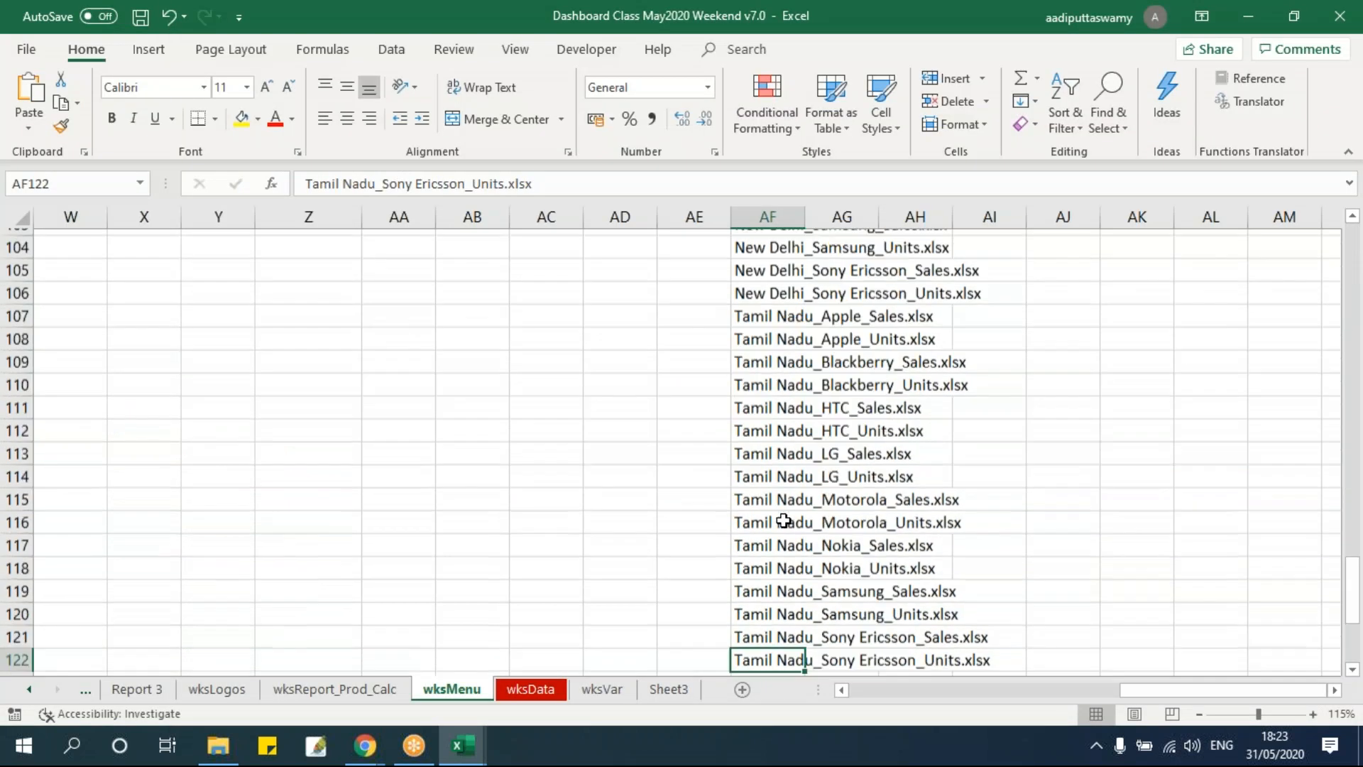
pyautogui.hotkey('ctrl', 'Up')
pyautogui.press('Down')
pyautogui.hotkey('ctrl', 'shift', 'Down')
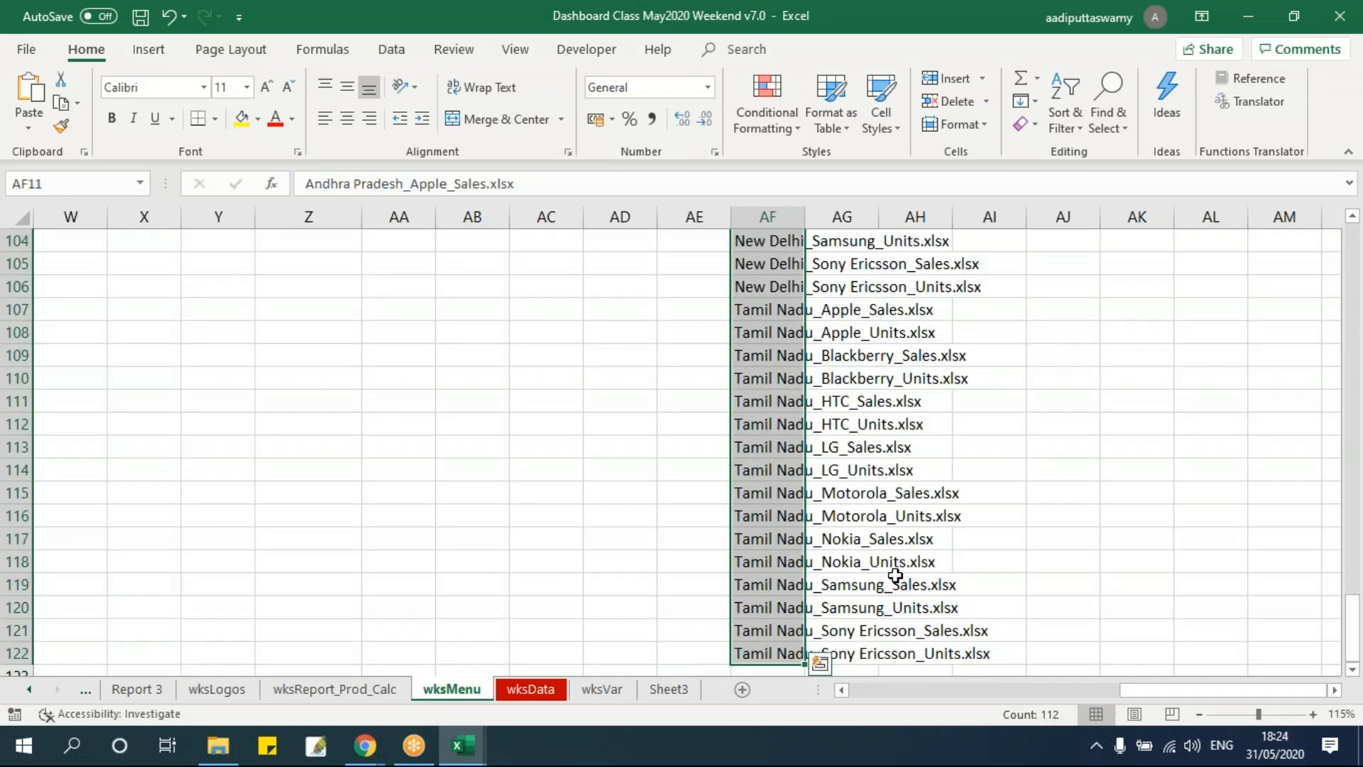
# Enter =COUNTA(AF11:AF1048576) in wksMenu cell AF6 to count the listed file names.
pyautogui.hotkey('ctrl', 'Up')
pyautogui.hotkey('ctrl', 'Up')
pyautogui.press('Down')
pyautogui.press('Down')
pyautogui.press('Down')
pyautogui.press('Down')
pyautogui.press('Down')
pyautogui.write('= ')
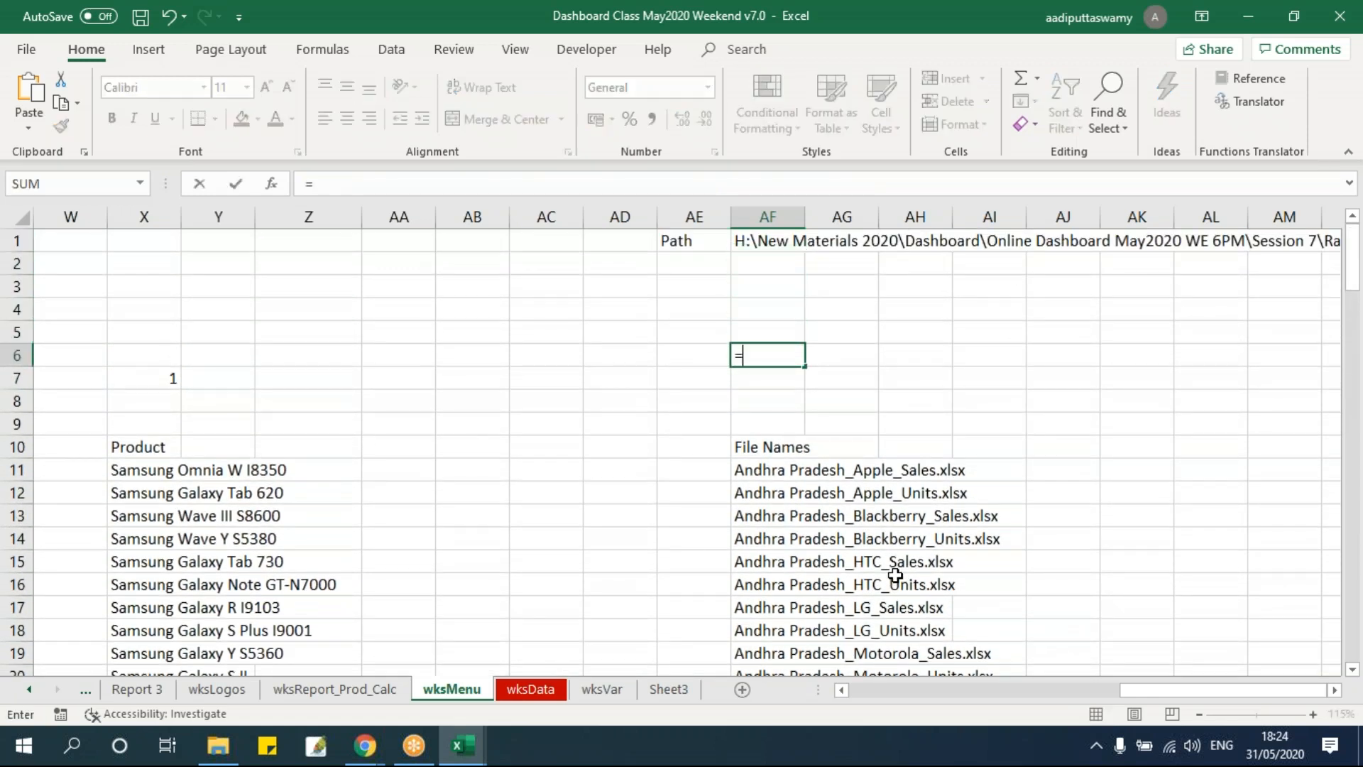
pyautogui.write('counta')
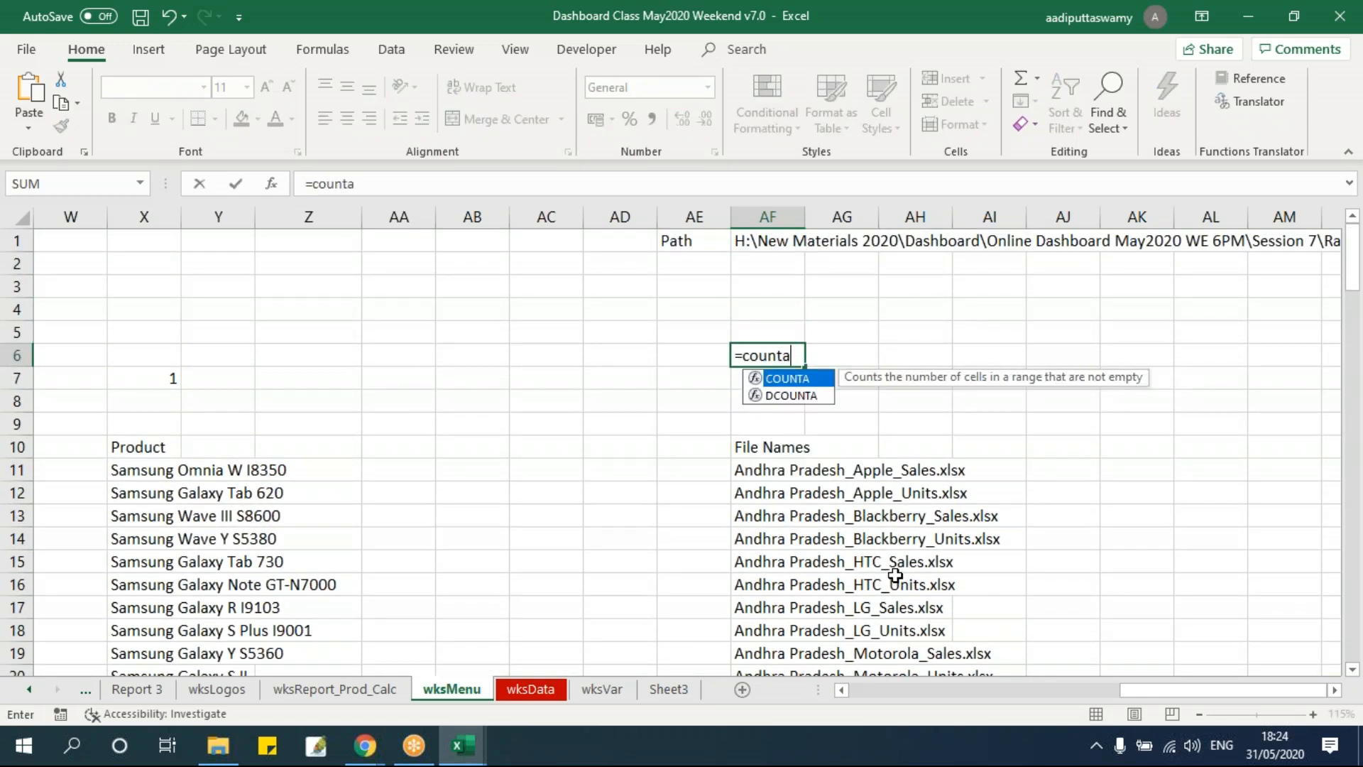
pyautogui.press('Tab')
pyautogui.press('Down')
pyautogui.press('Down')
pyautogui.press('Down')
pyautogui.press('Down')
pyautogui.press('Down')
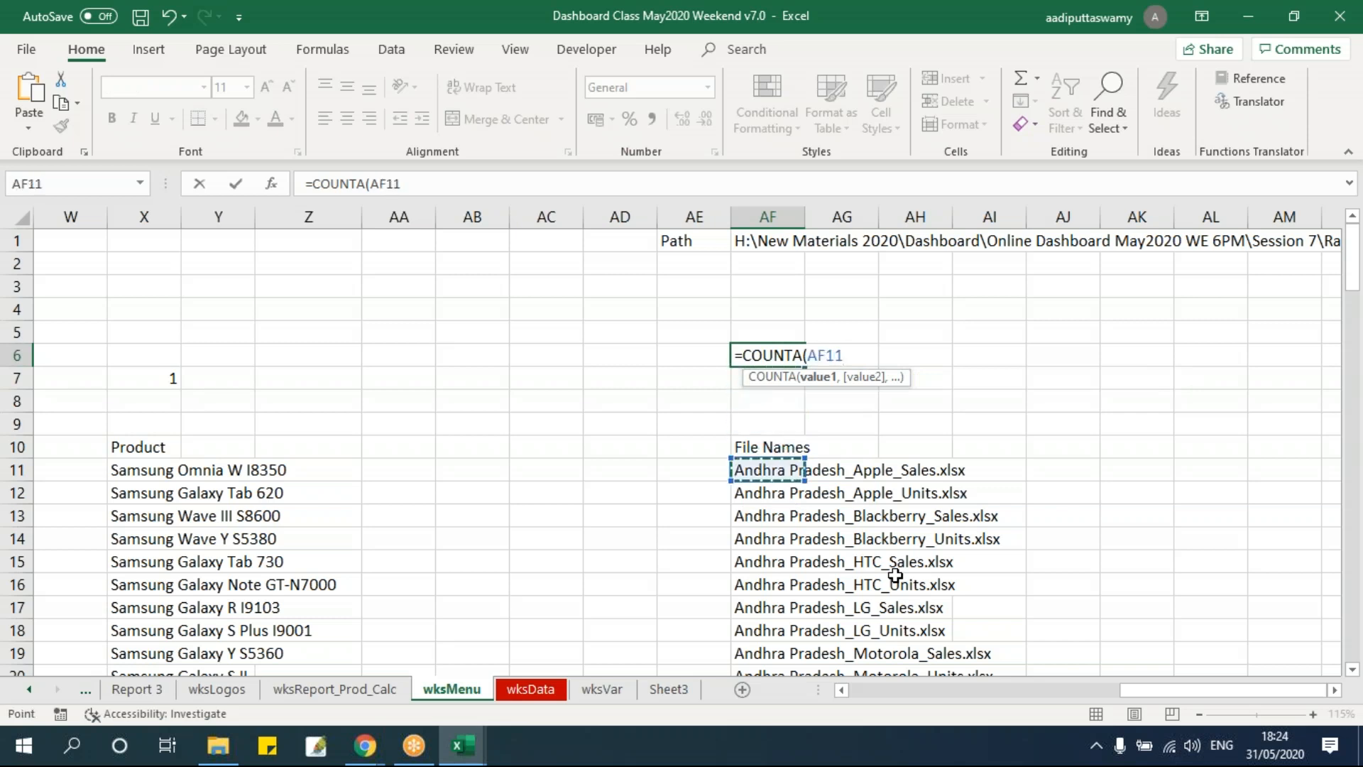
pyautogui.hotkey('ctrl', 'shift', 'Down')
pyautogui.hotkey('ctrl', 'shift', 'Down')
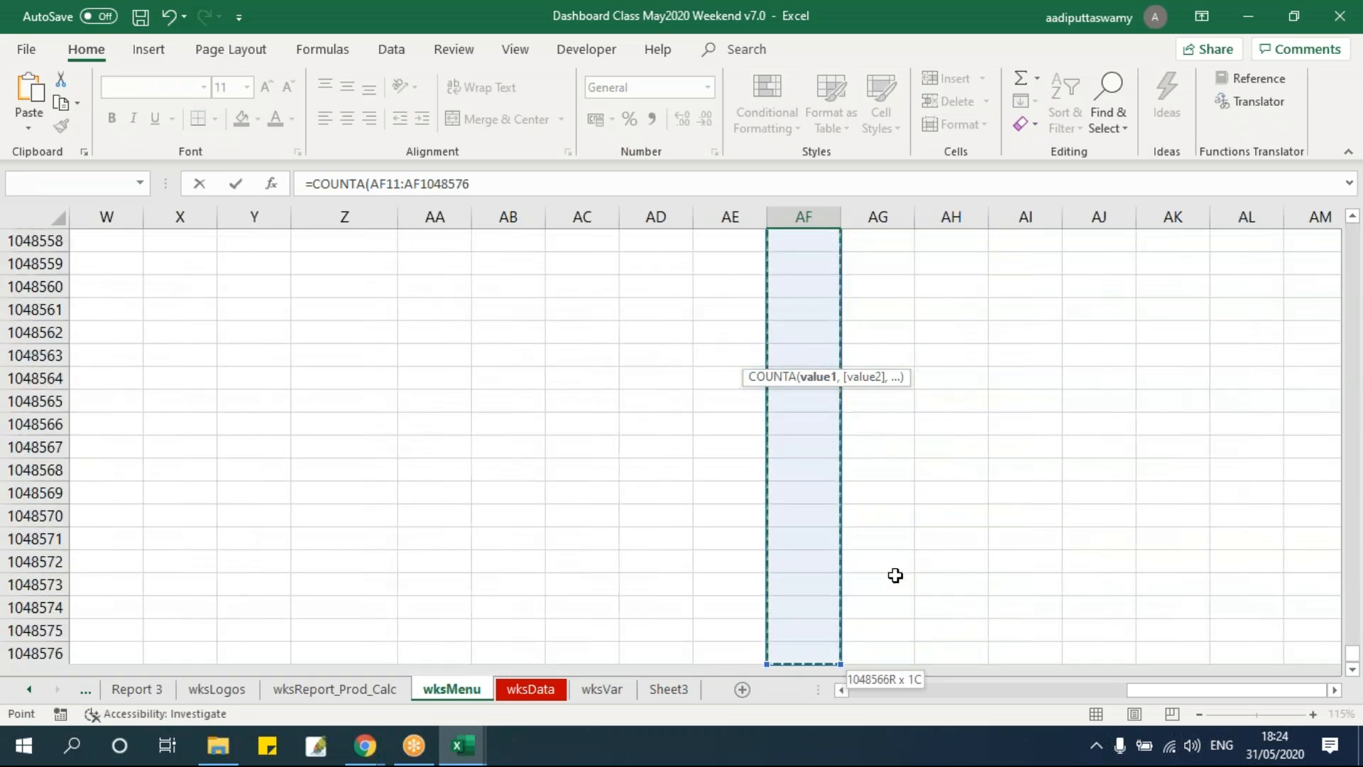
pyautogui.write(')')
pyautogui.hotkey('ctrl', 'Return')
# Label cell AE6 as Files Count.
pyautogui.press('Up')
pyautogui.press('Up')
pyautogui.press('Up')
pyautogui.press('Down')
pyautogui.press('Down')
pyautogui.press('Down')
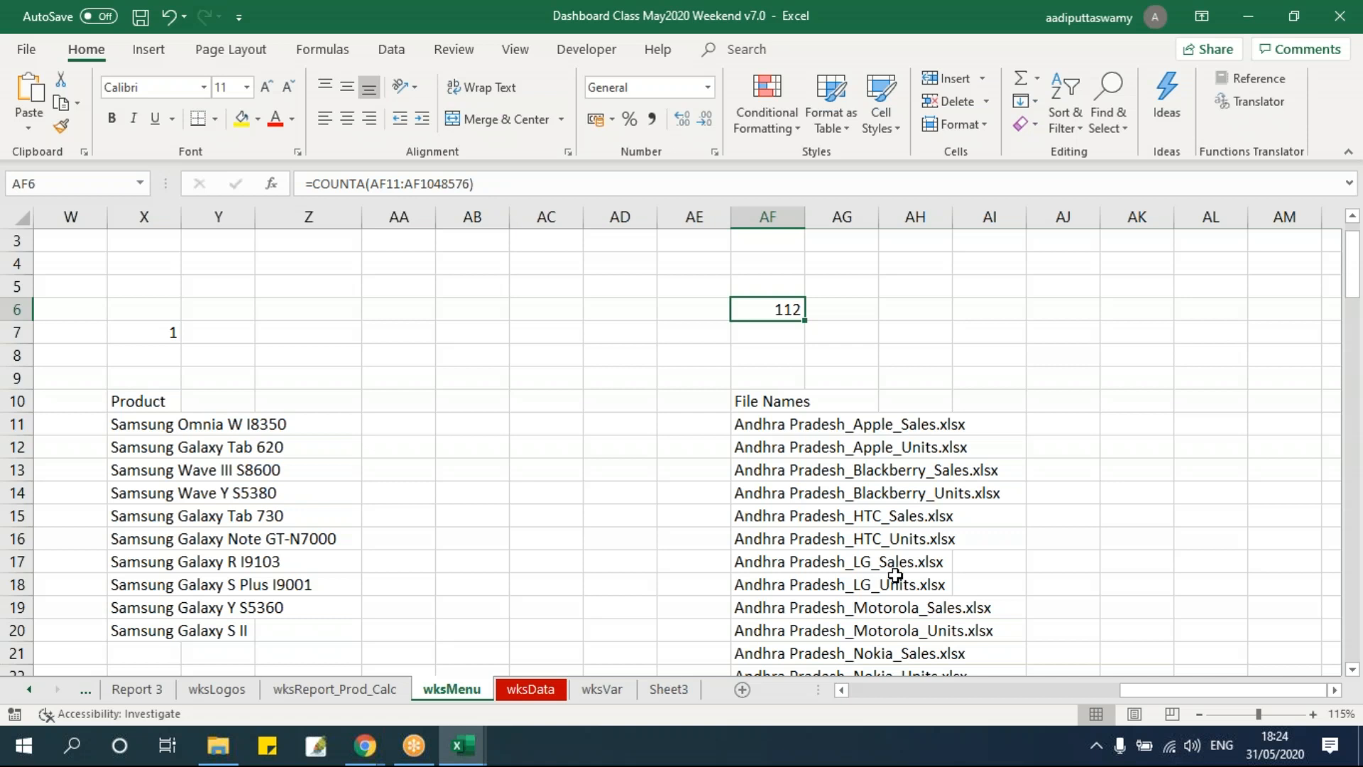
pyautogui.scroll(1, 753, 284)
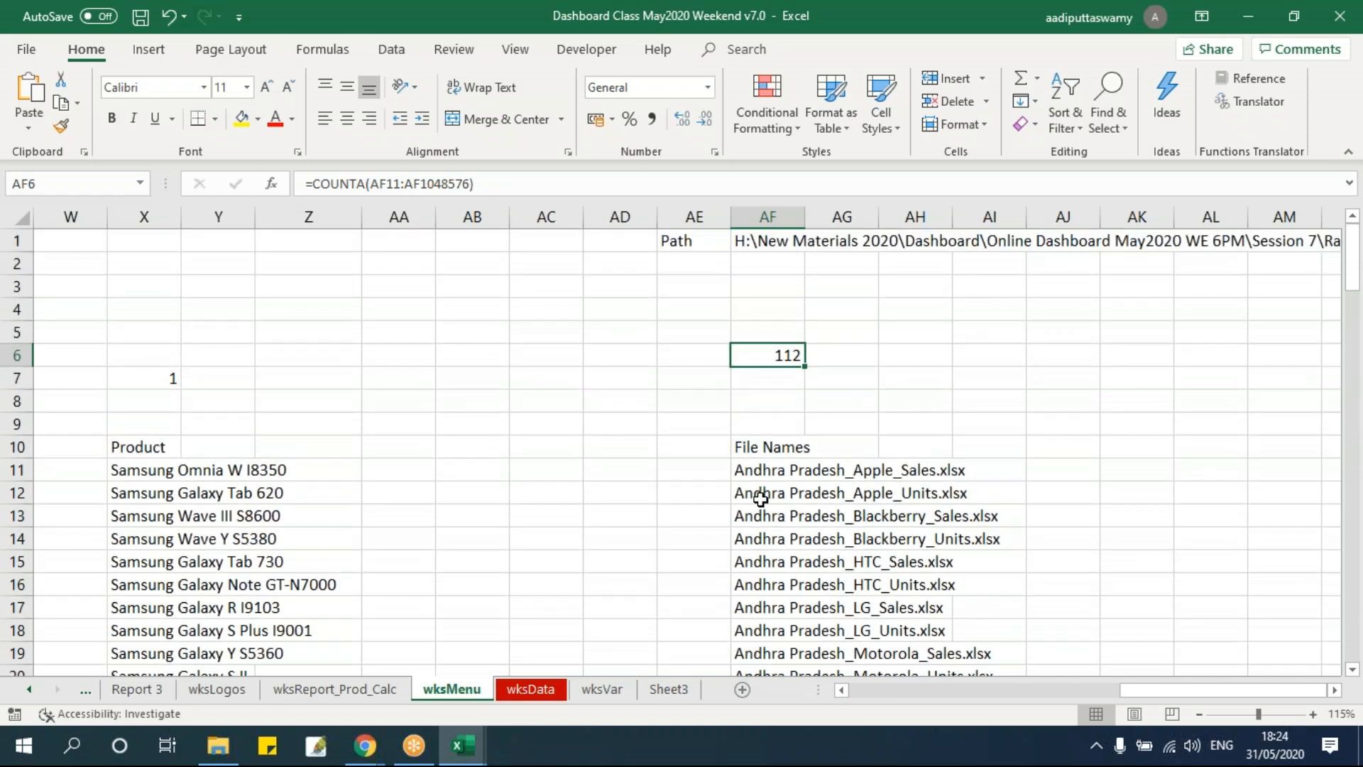
pyautogui.press('Left')
pyautogui.write('Fulle')
pyautogui.press('BackSpace')
pyautogui.press('BackSpace')
pyautogui.press('BackSpace')
pyautogui.press('BackSpace')
pyautogui.write('iles Count')
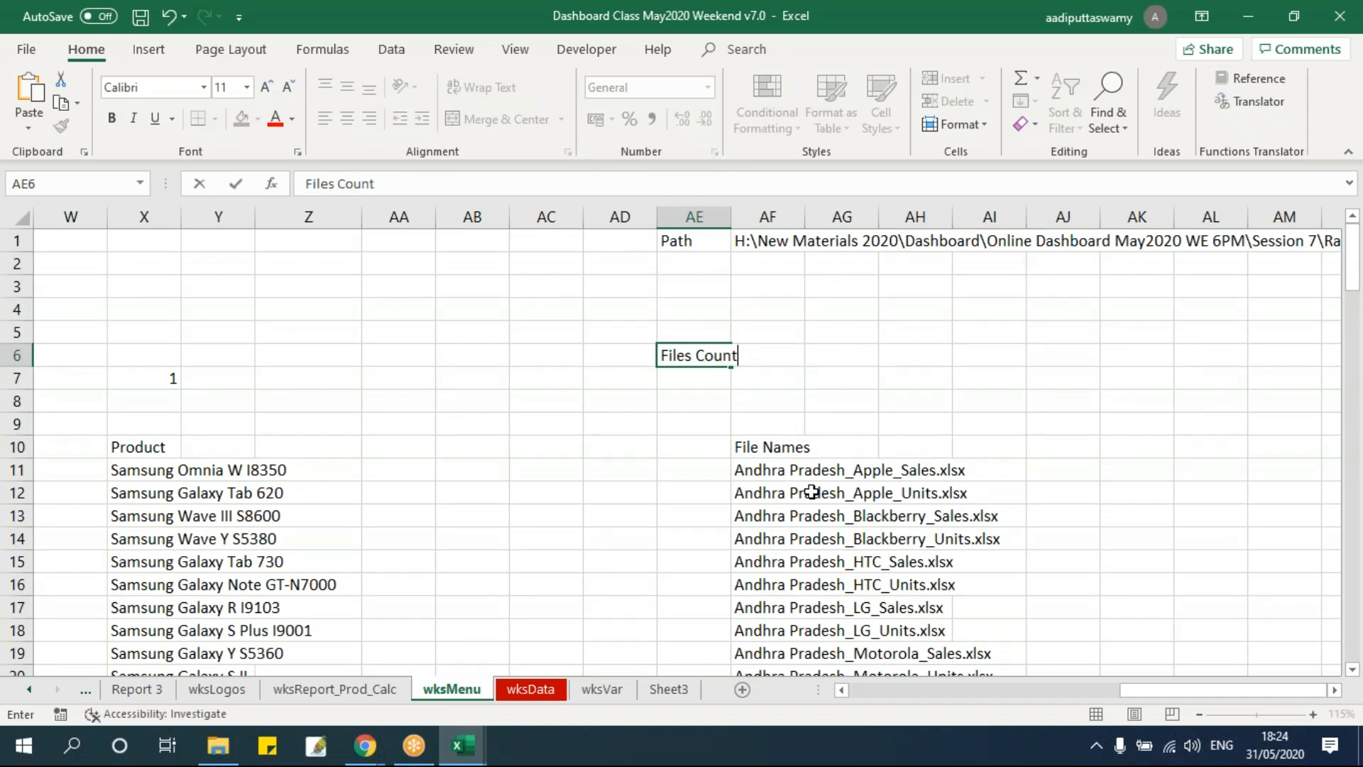
pyautogui.press('Return')
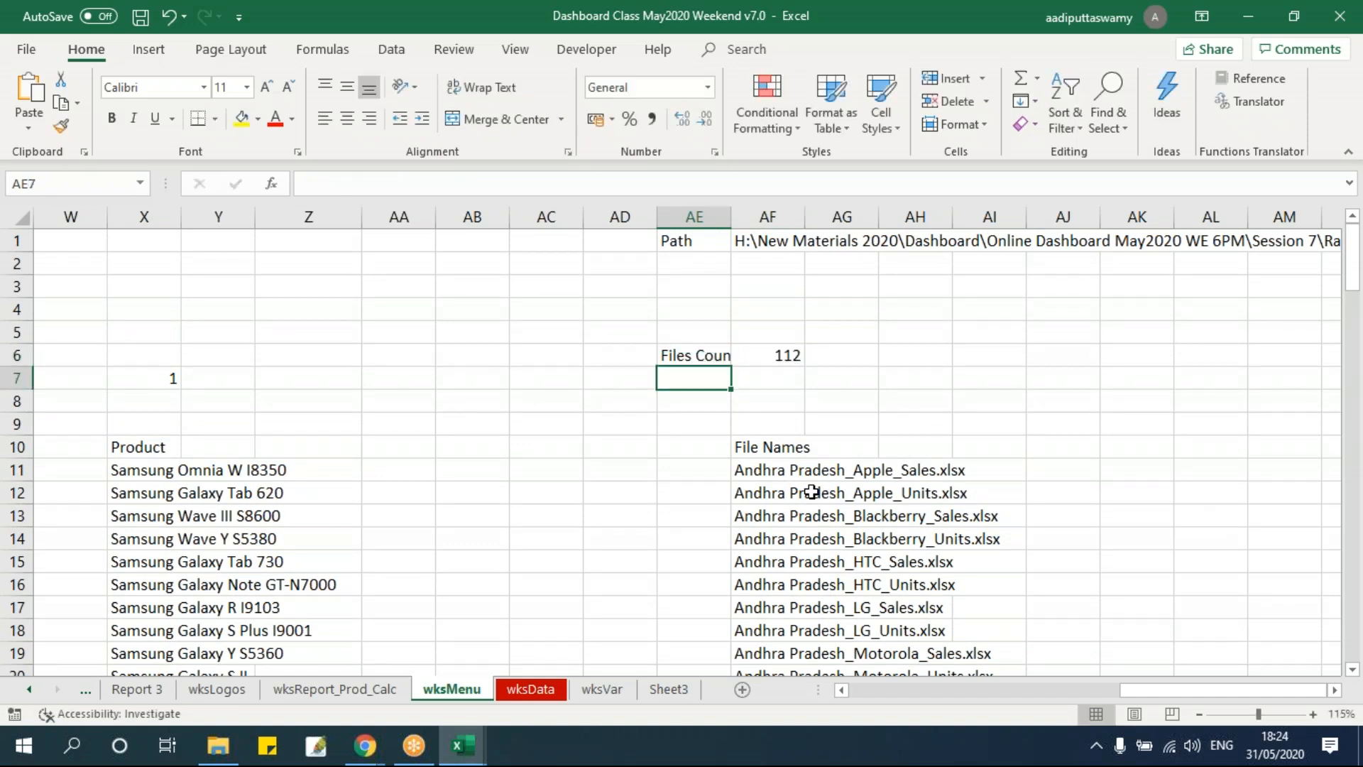
# Autofit column AE and select the Files Count label and its value.
pyautogui.doubleClick(731, 216)
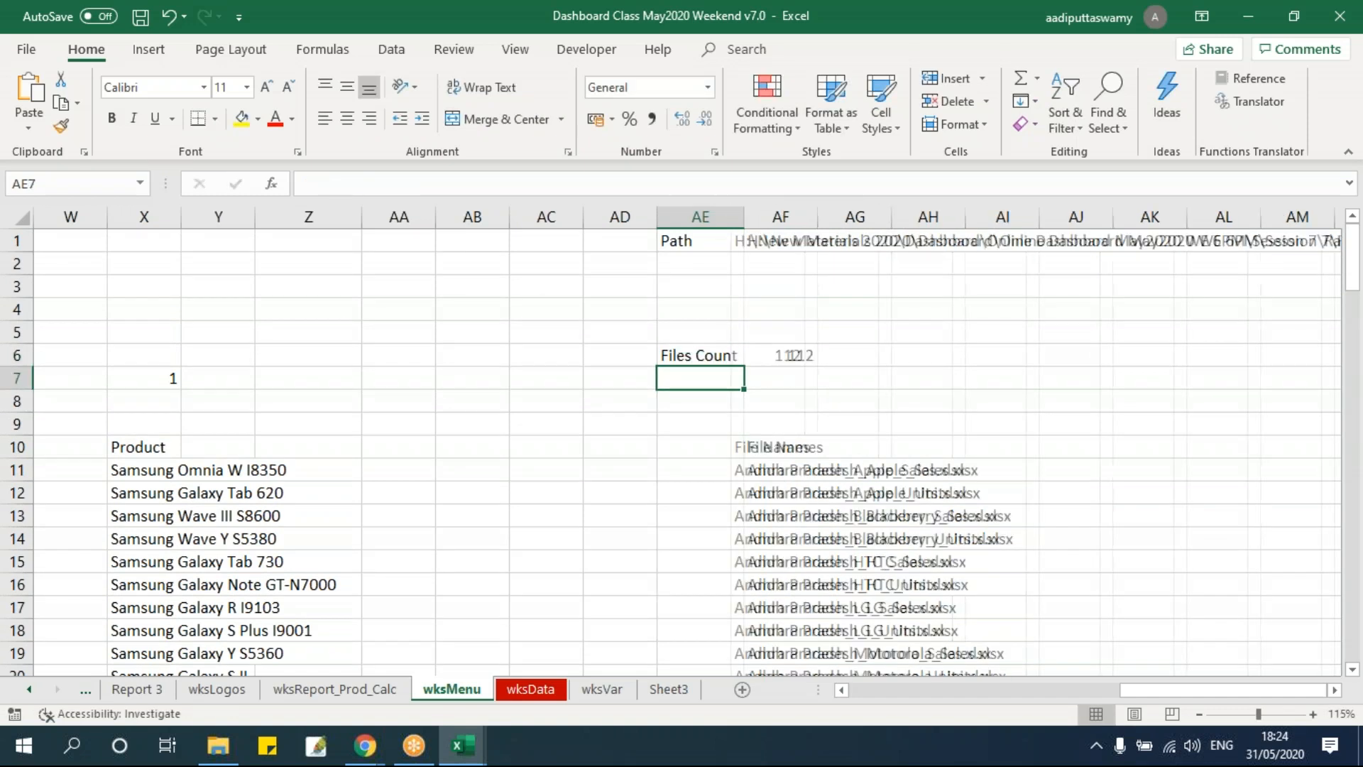
pyautogui.click(773, 357)
pyautogui.moveTo(677, 358); pyautogui.dragTo(795, 354)
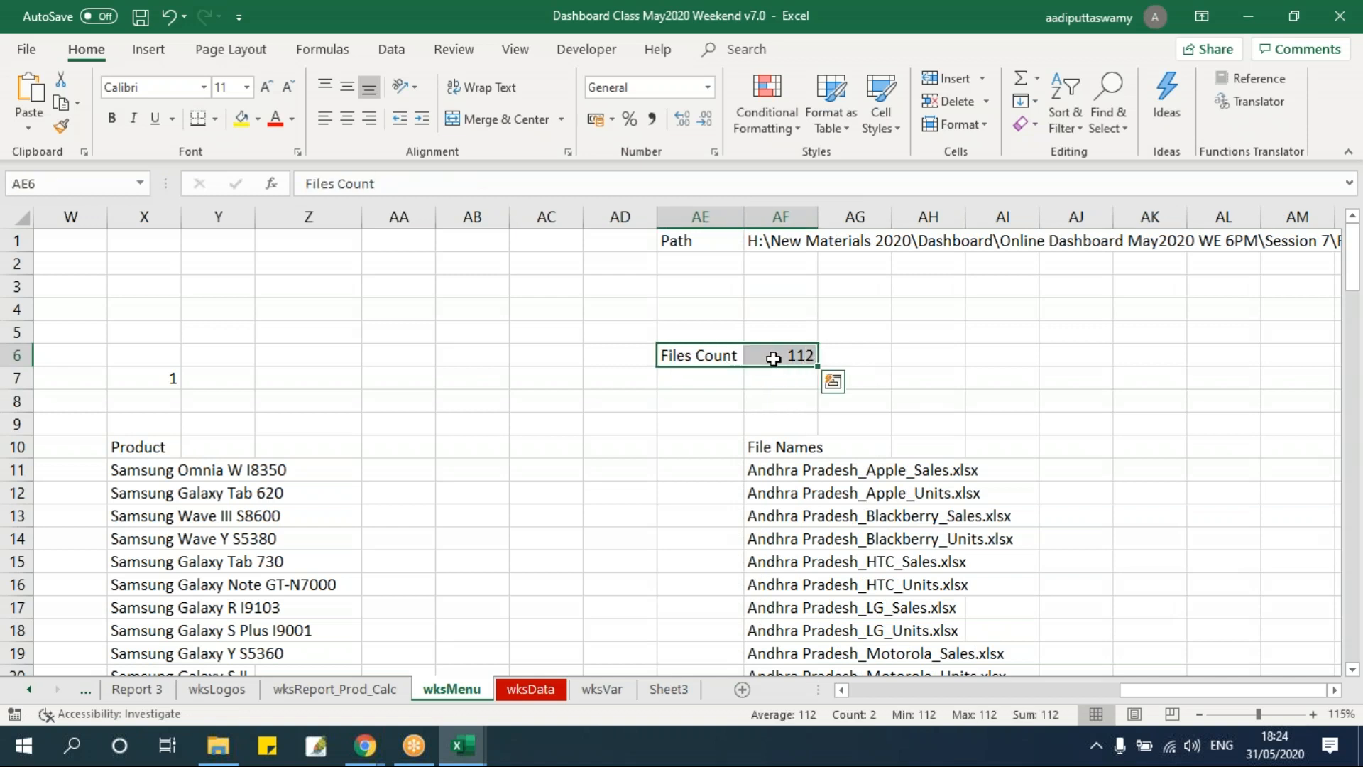
# Make the Files Count label and value in AE6:AF6 bold with a yellow fill.
pyautogui.hotkey('ctrl', 'b')
pyautogui.click(242, 118)
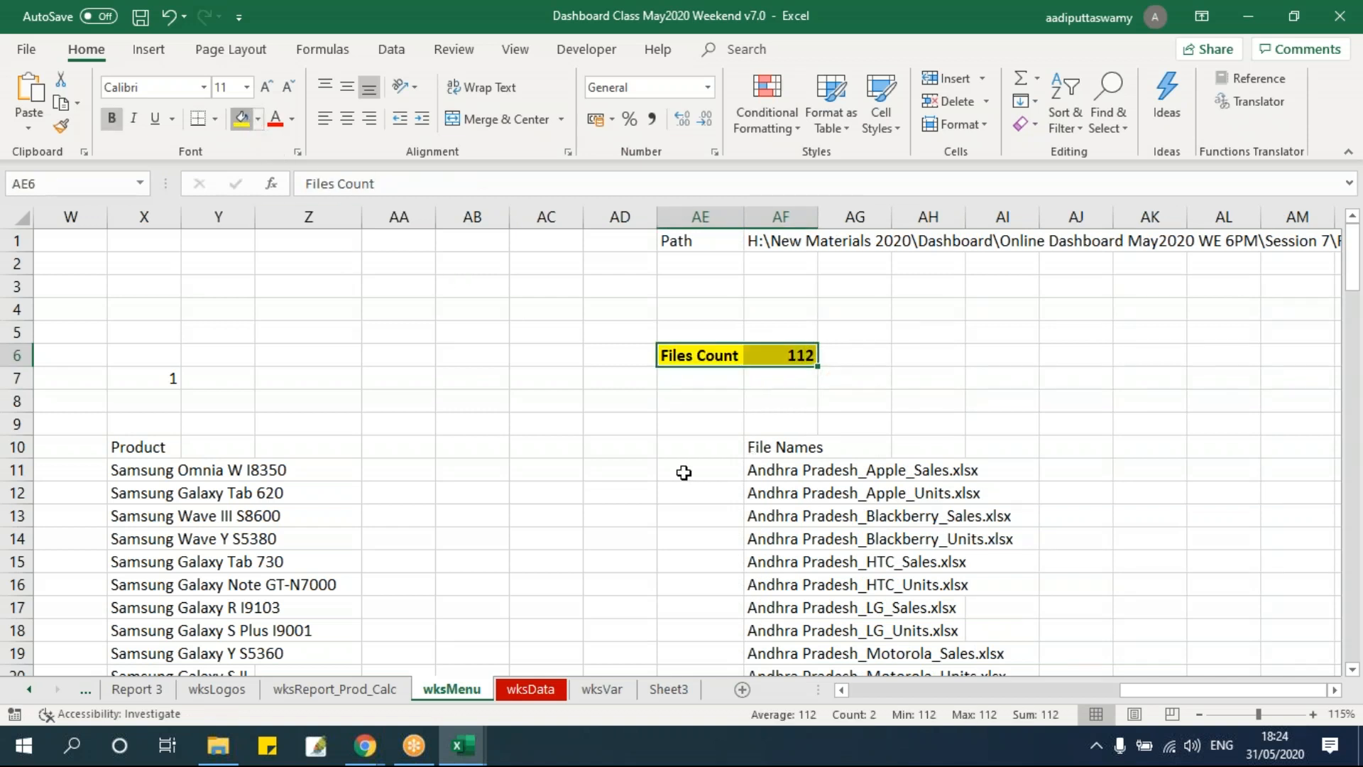
pyautogui.click(822, 471)
# Give the Path label and value in AE1:AF1 a yellow fill and bold text.
pyautogui.moveTo(681, 252); pyautogui.dragTo(781, 242)
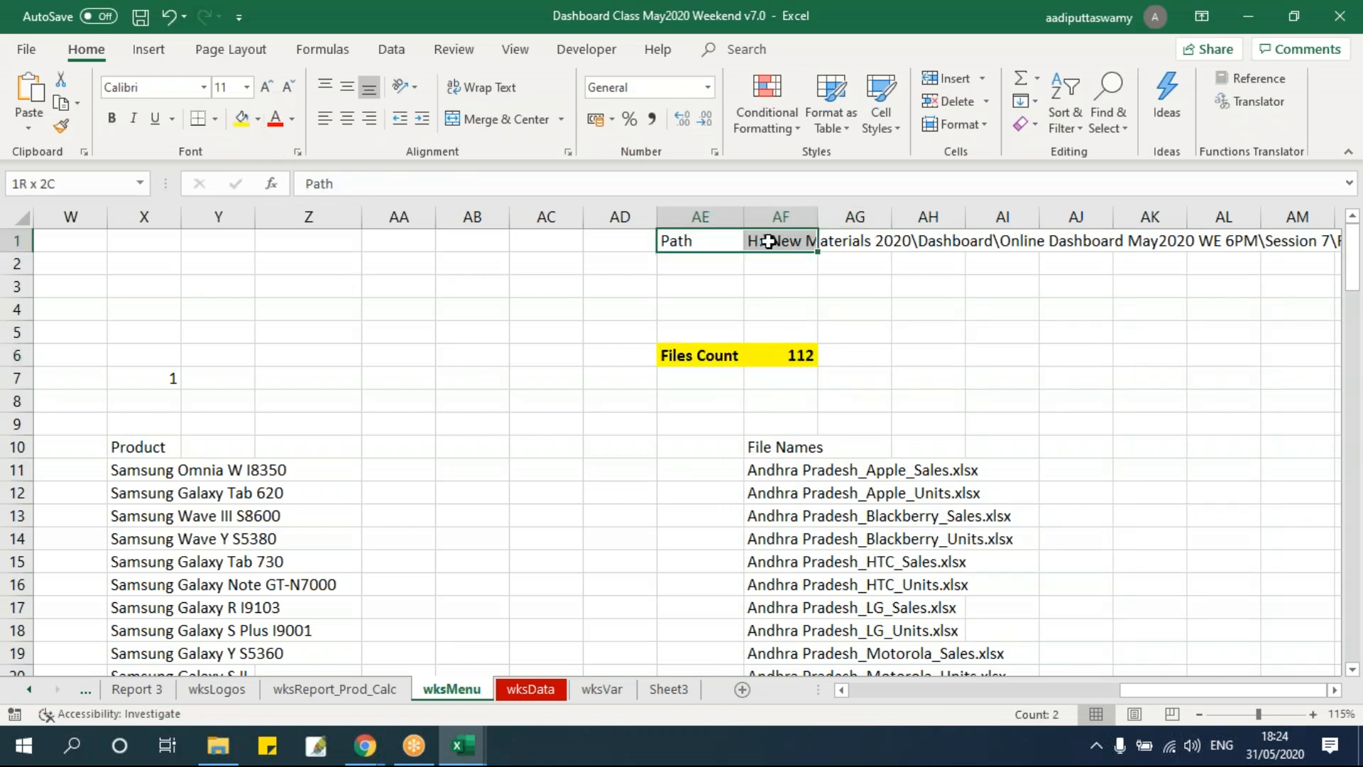
pyautogui.click(242, 118)
pyautogui.click(812, 495)
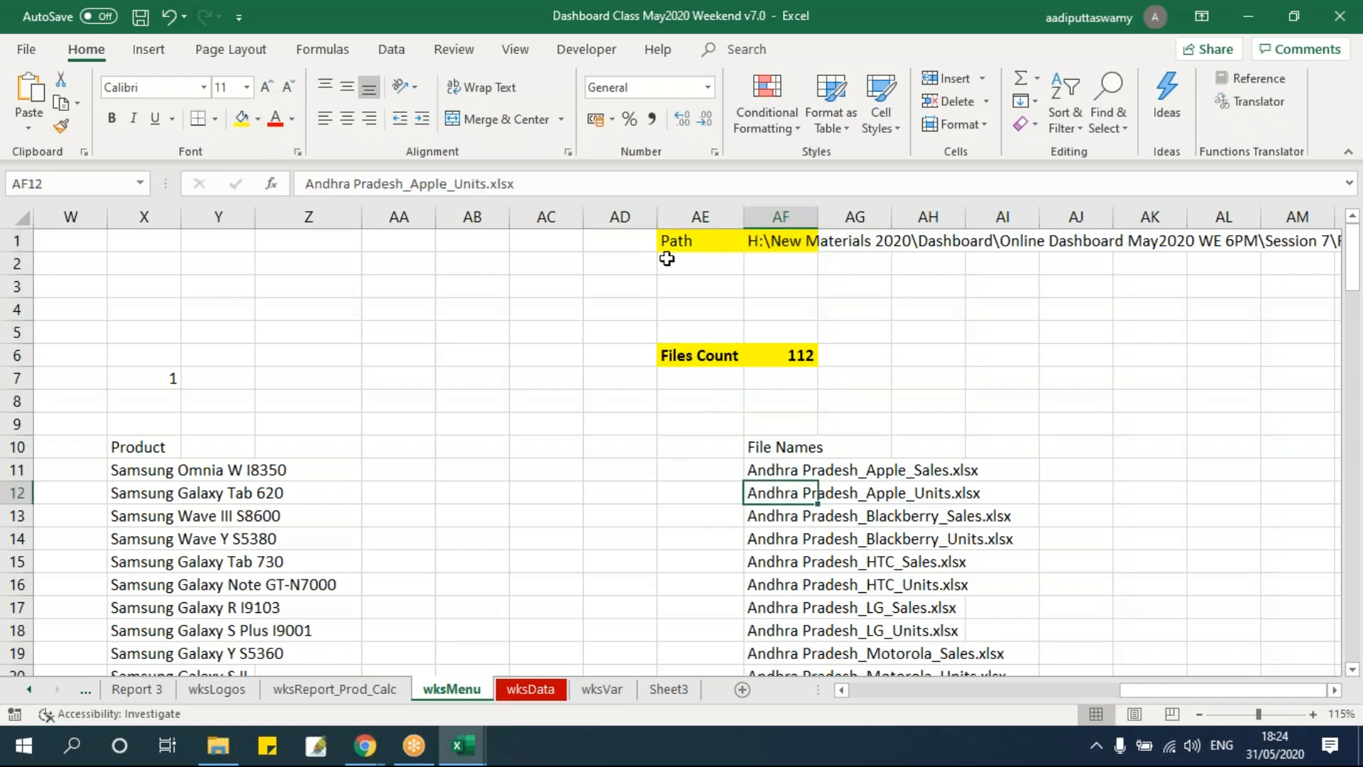
pyautogui.moveTo(701, 240); pyautogui.dragTo(761, 241)
pyautogui.hotkey('ctrl', 'b')
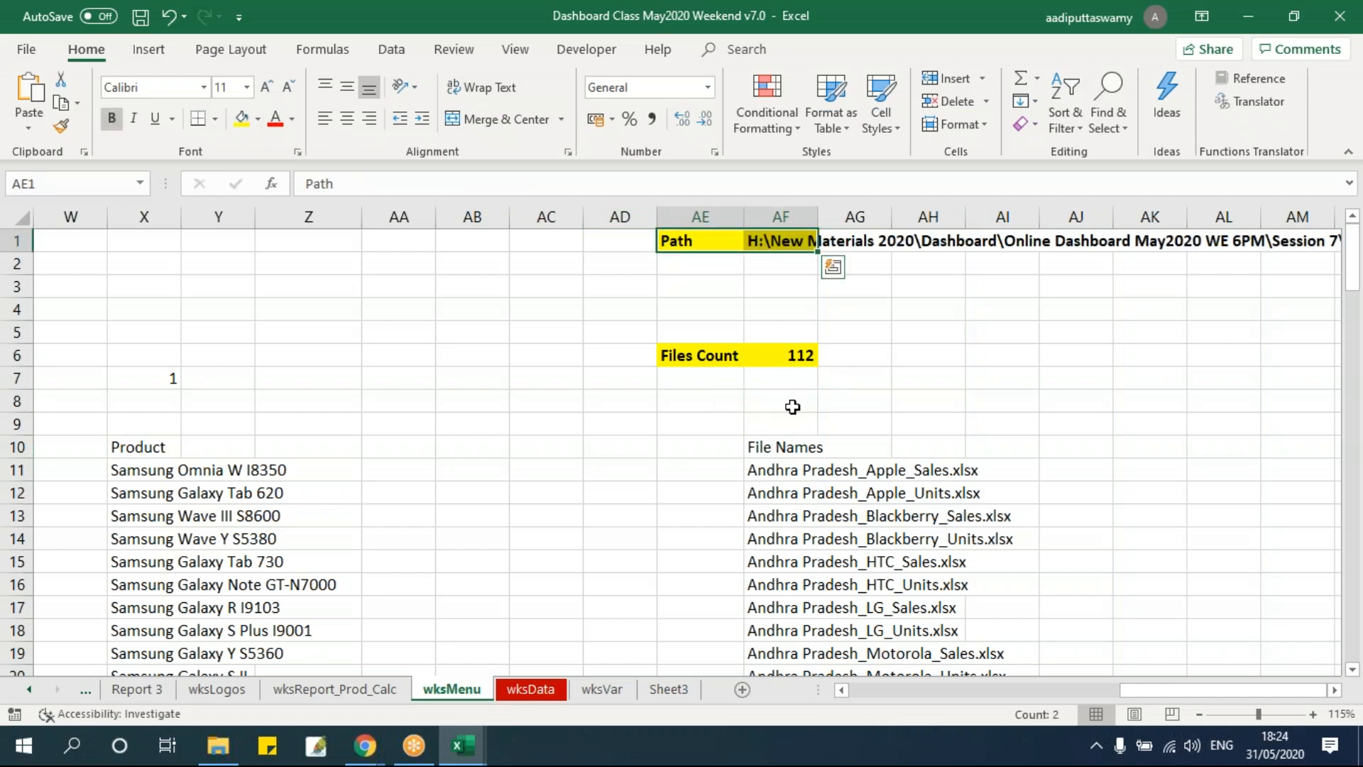
pyautogui.click(790, 402)
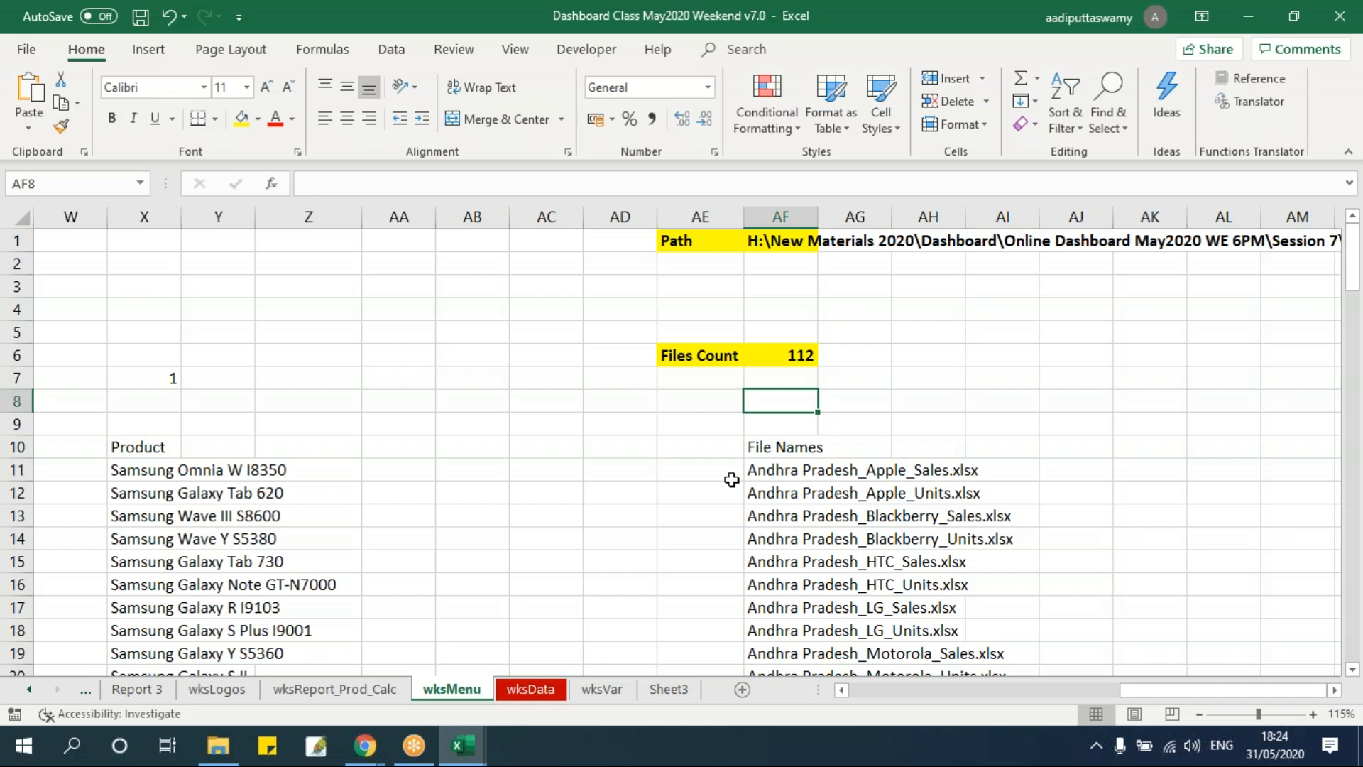
pyautogui.click(809, 349)
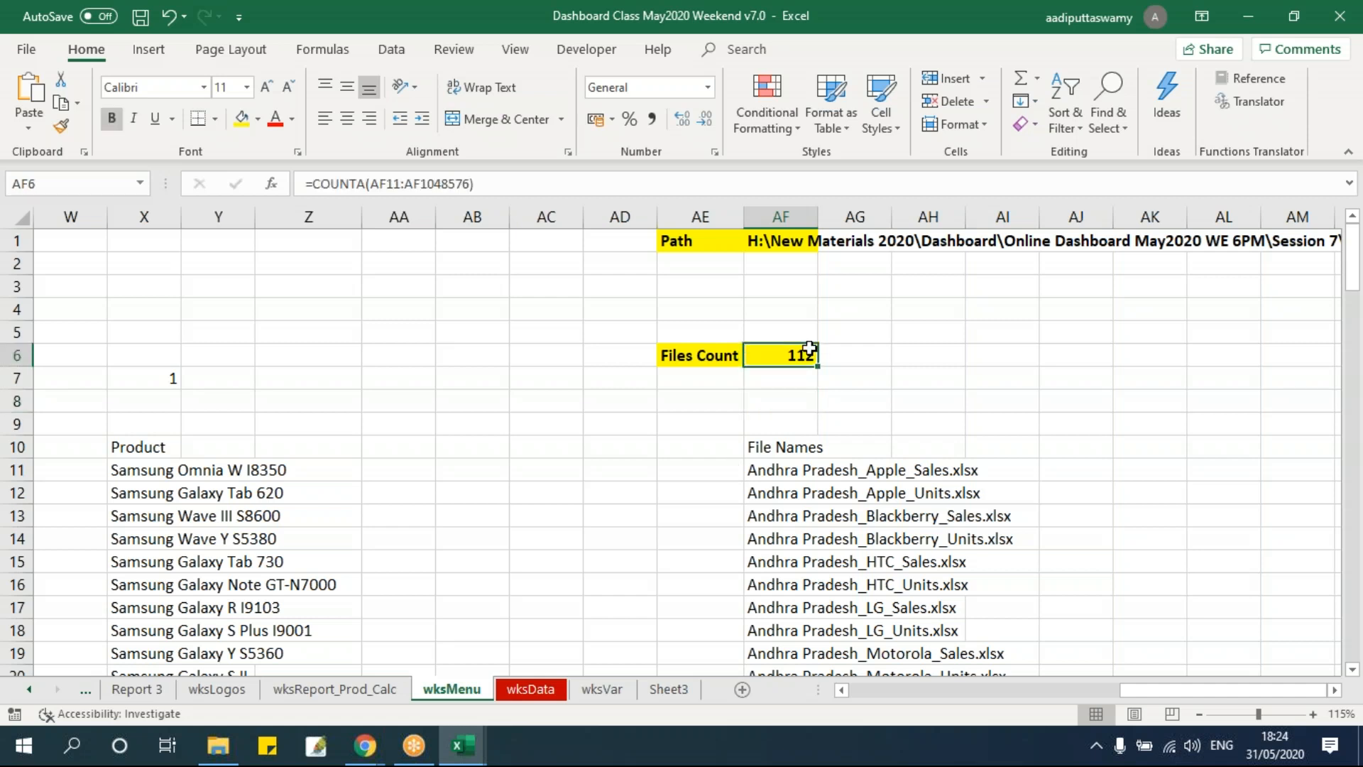
# Return to the VBA editor and insert blank lines below the variable declarations in the AutomateProcess macro.
pyautogui.hotkey('alt', 'F11')
pyautogui.click(331, 335)
pyautogui.press('Return')
pyautogui.press('Up')
pyautogui.press('Up')
pyautogui.press('Return')
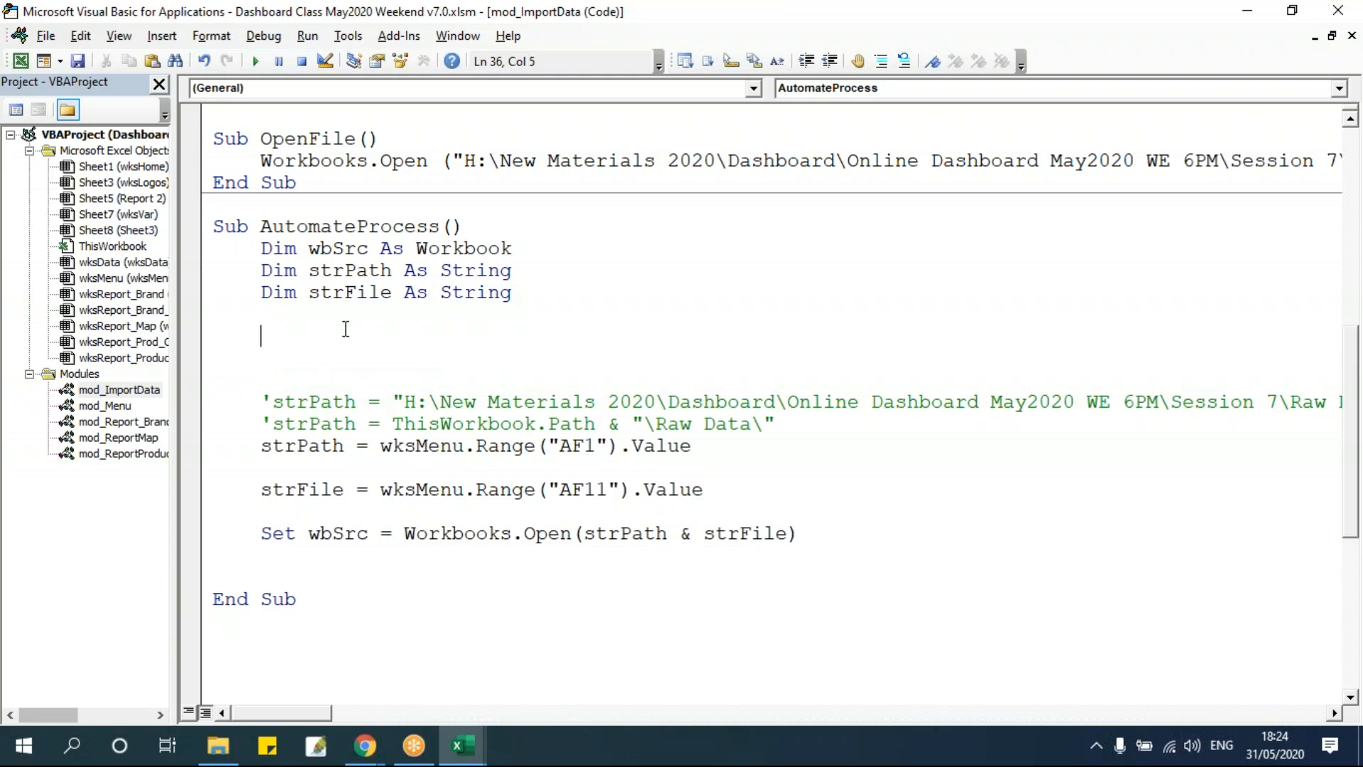
# Declare an intFileCount variable As String below the existing declarations in AutomateProcess.
pyautogui.moveTo(263, 250); pyautogui.dragTo(458, 328)
pyautogui.click(455, 330)
pyautogui.scroll(-6, 454, 330)
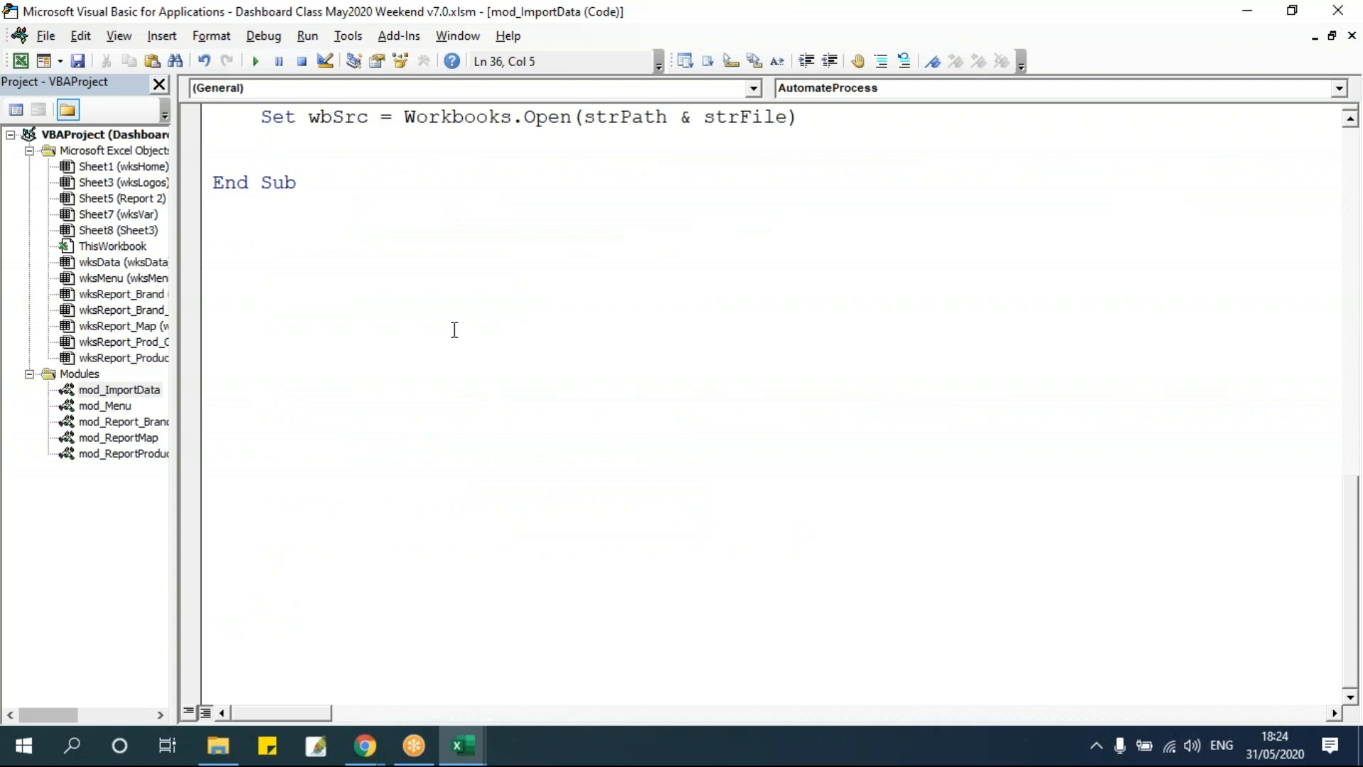
pyautogui.scroll(6, 454, 329)
pyautogui.press('Up')
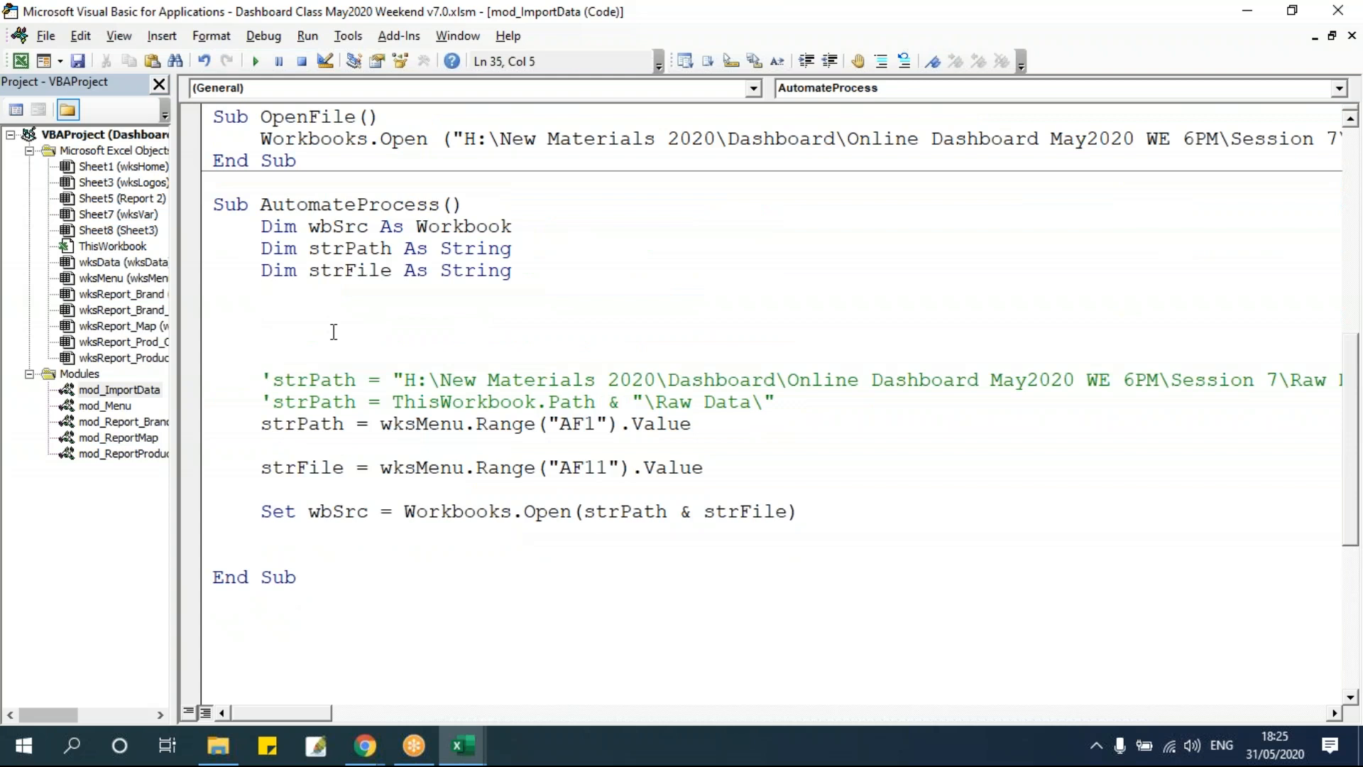
pyautogui.press('Return')
pyautogui.write('dim')
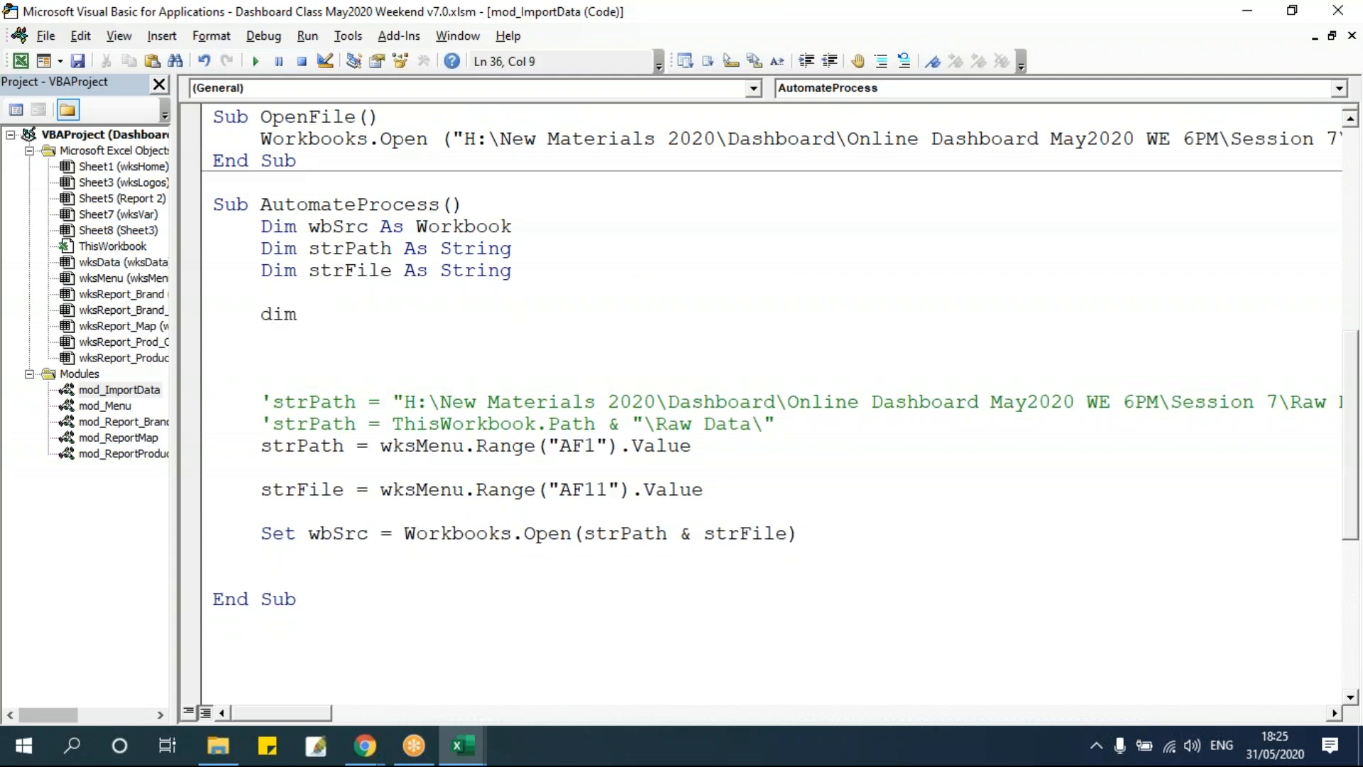
pyautogui.write(' intFileCount as ')
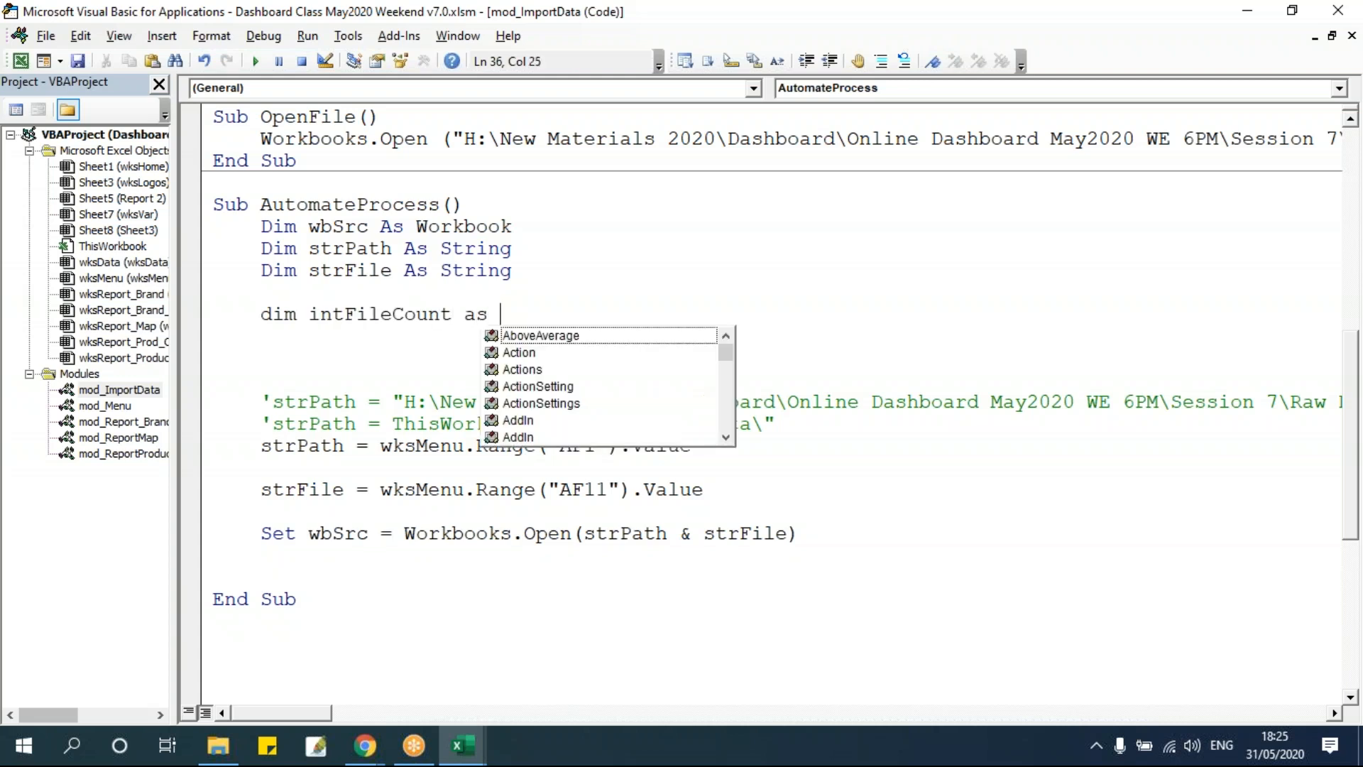
pyautogui.write('string')
pyautogui.press('Return')
# Add a line assigning intFileCount the value of wksMenu range AF6.
pyautogui.doubleClick(376, 315)
pyautogui.click(372, 337)
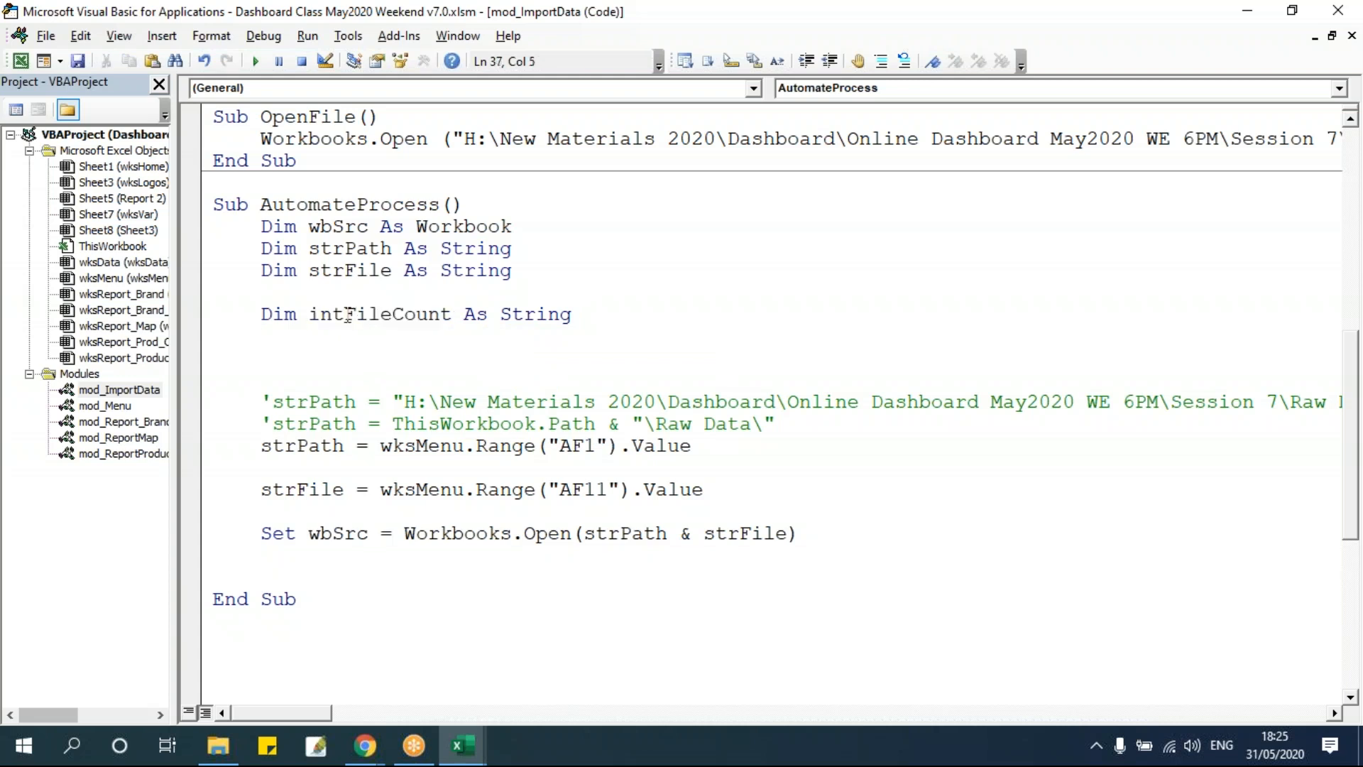
pyautogui.moveTo(344, 314); pyautogui.dragTo(452, 314)
pyautogui.click(333, 348)
pyautogui.moveTo(309, 314); pyautogui.dragTo(452, 314)
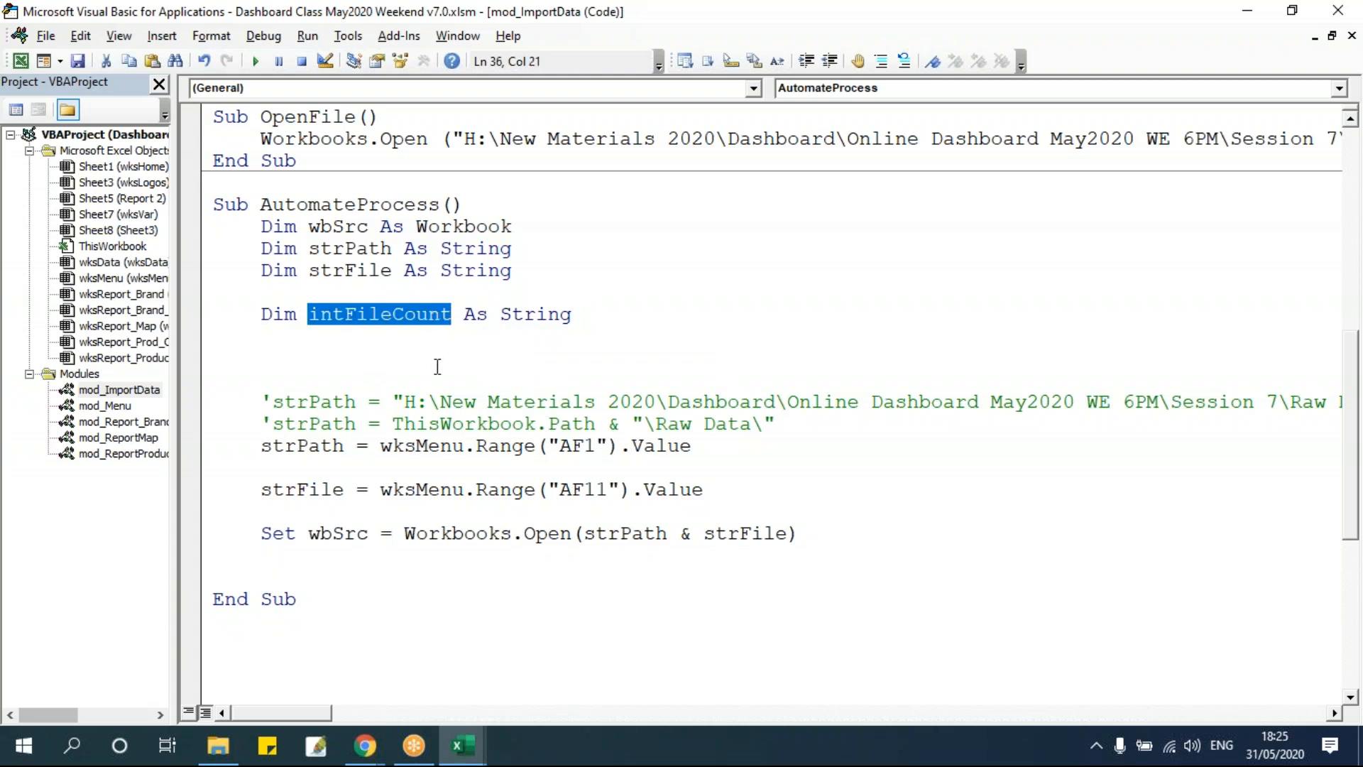
pyautogui.click(378, 341)
pyautogui.doubleClick(375, 314)
pyautogui.hotkey('ctrl', 'c')
pyautogui.click(708, 469)
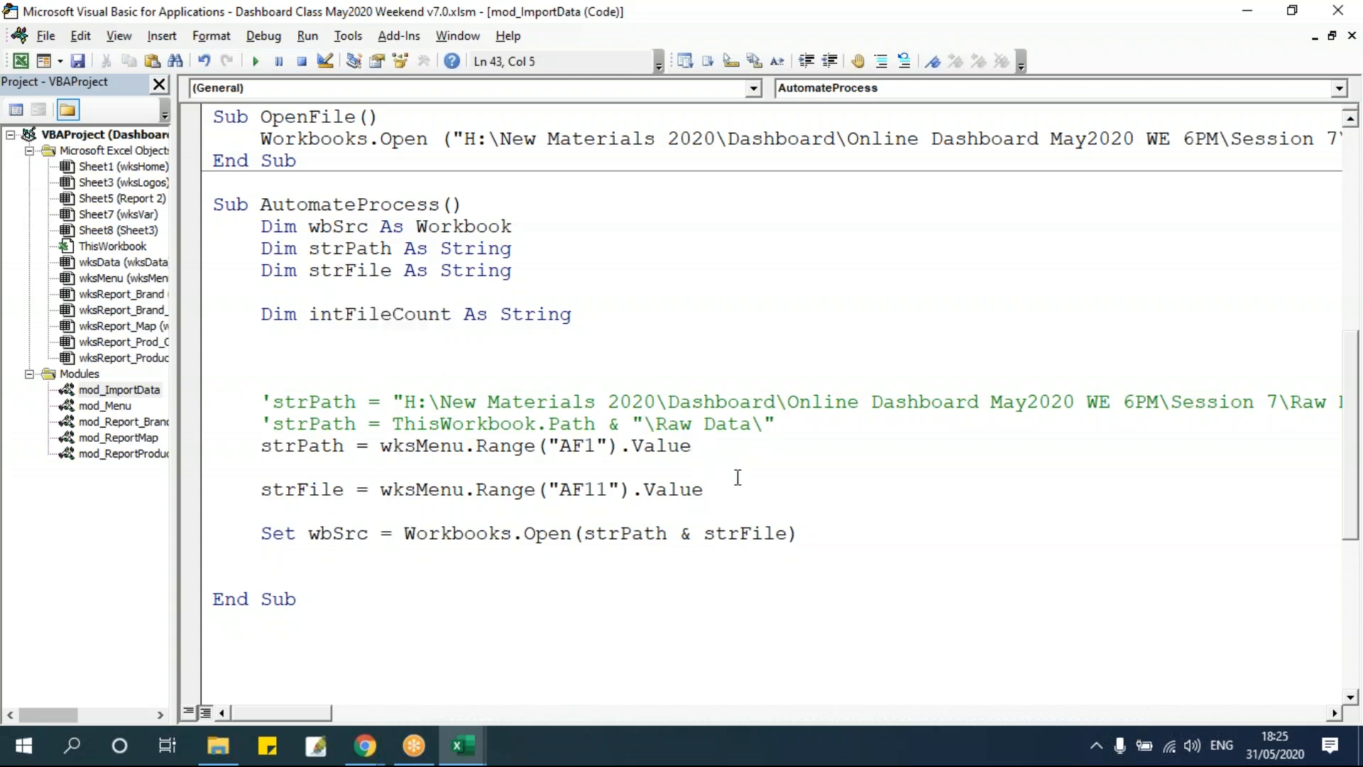
pyautogui.press('Return')
pyautogui.hotkey('ctrl', 'v')
pyautogui.write('= wks')
pyautogui.hotkey('ctrl', 'space')
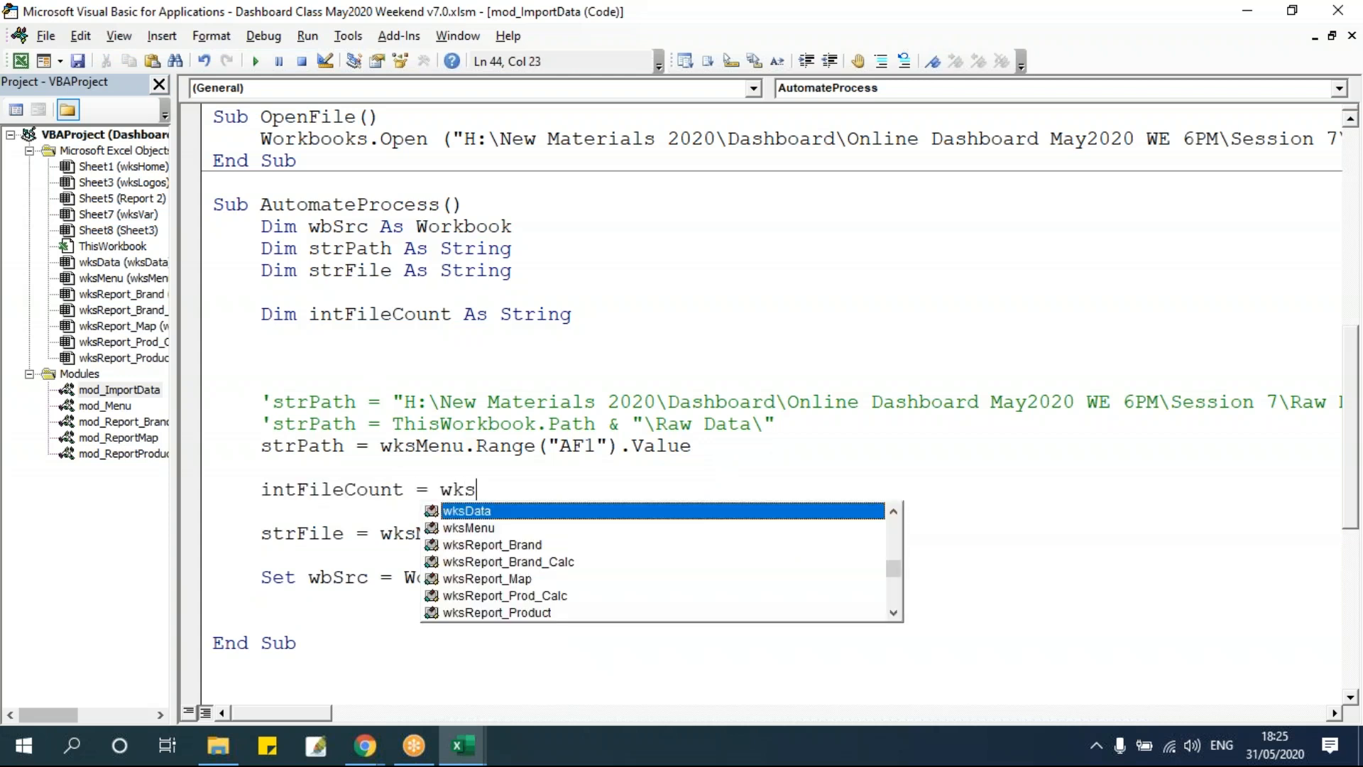
pyautogui.press('Down')
pyautogui.press('Tab')
pyautogui.write('.Range(')
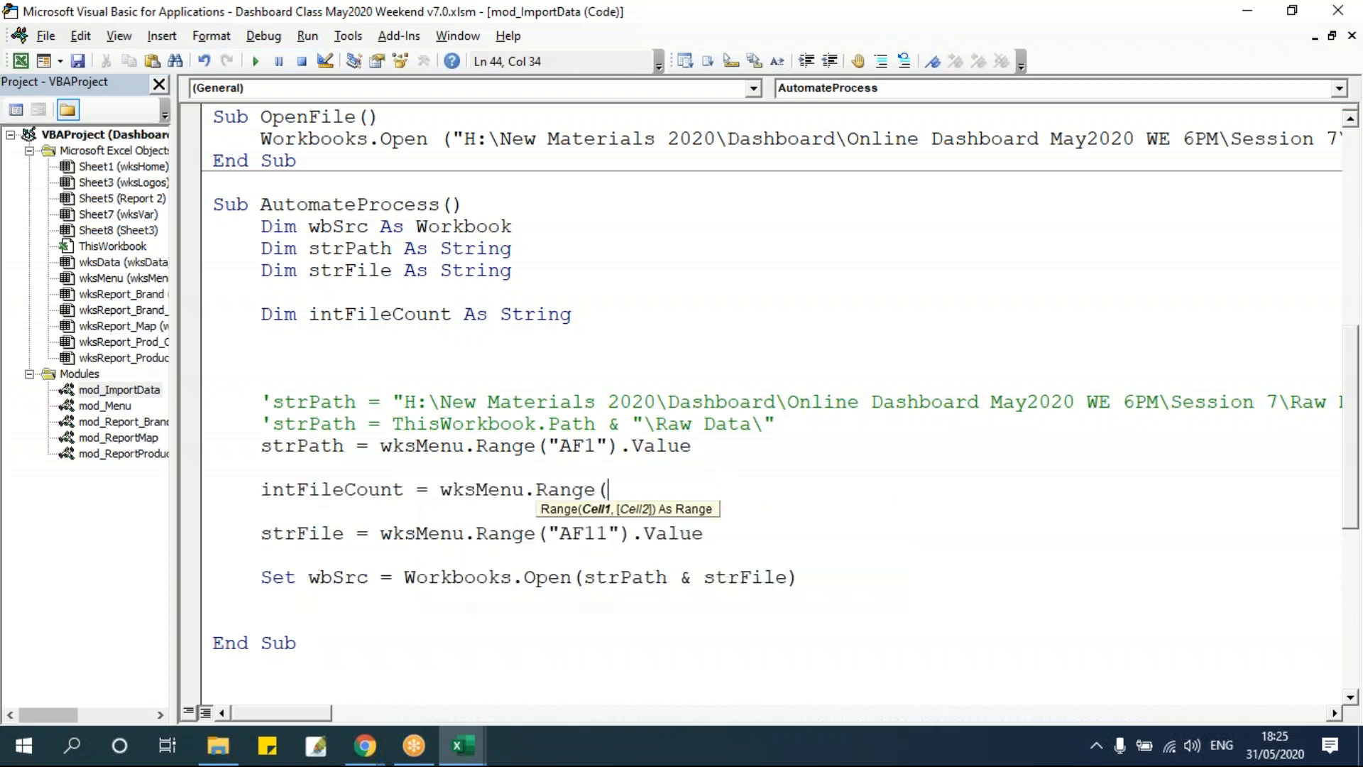
pyautogui.hotkey('alt', 'Tab')
pyautogui.click(51, 186)
pyautogui.hotkey('alt', 'Tab')
pyautogui.write('"')
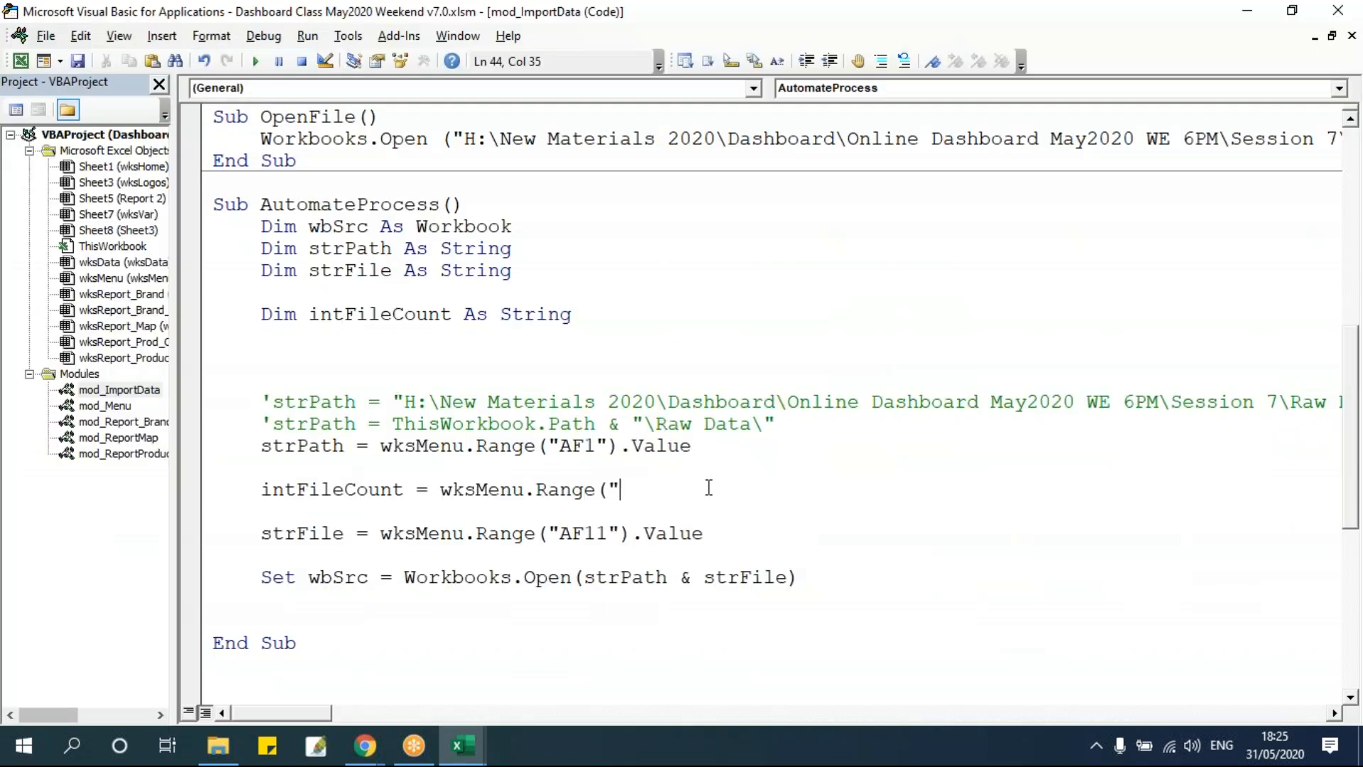
pyautogui.write('AF6").Value')
# Declare a loop counter variable intI As Integer under intFileCount's declaration.
pyautogui.click(670, 422)
pyautogui.moveTo(261, 490); pyautogui.dragTo(786, 490)
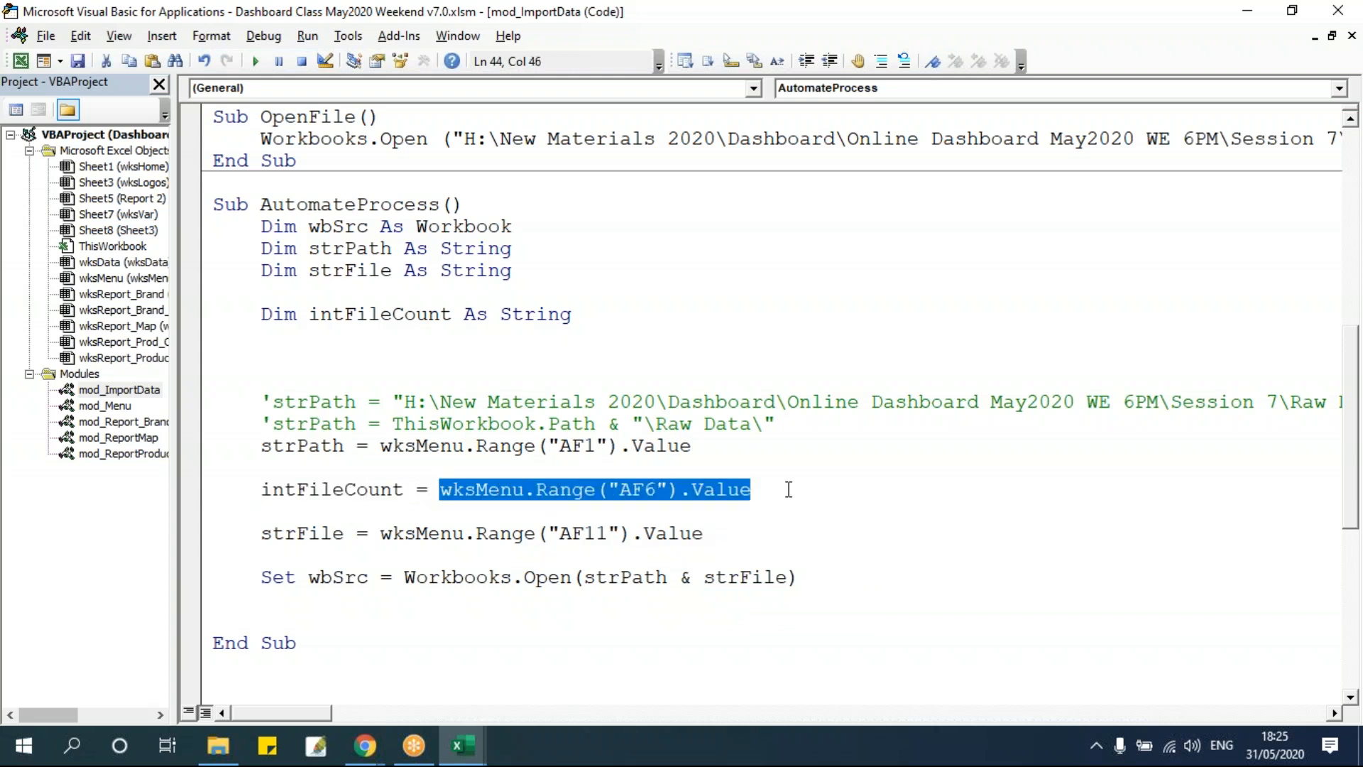
pyautogui.click(548, 510)
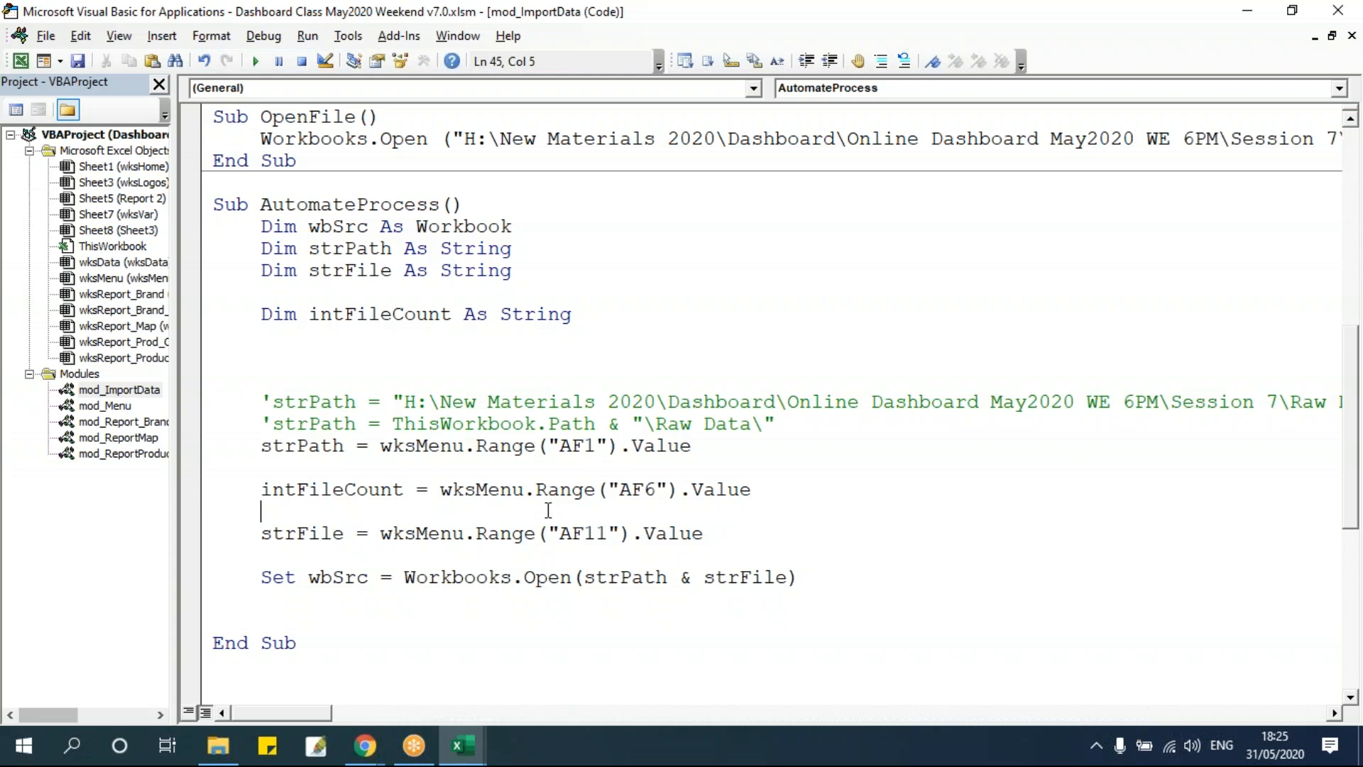
pyautogui.click(396, 289)
pyautogui.click(389, 534)
pyautogui.keyDown('shift'); pyautogui.click(769, 534); pyautogui.keyUp('shift')
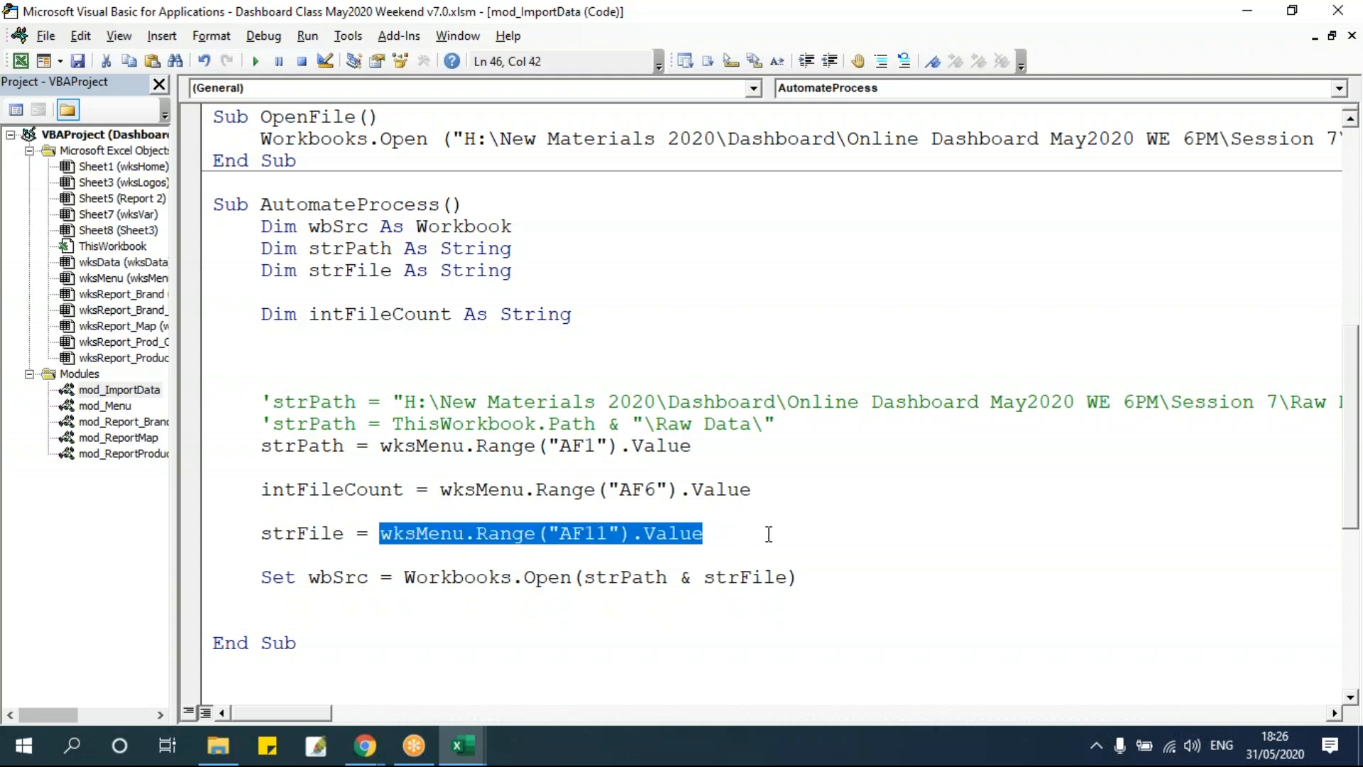
pyautogui.hotkey('alt', 'F11')
pyautogui.hotkey('alt', 'F11')
pyautogui.click(415, 338)
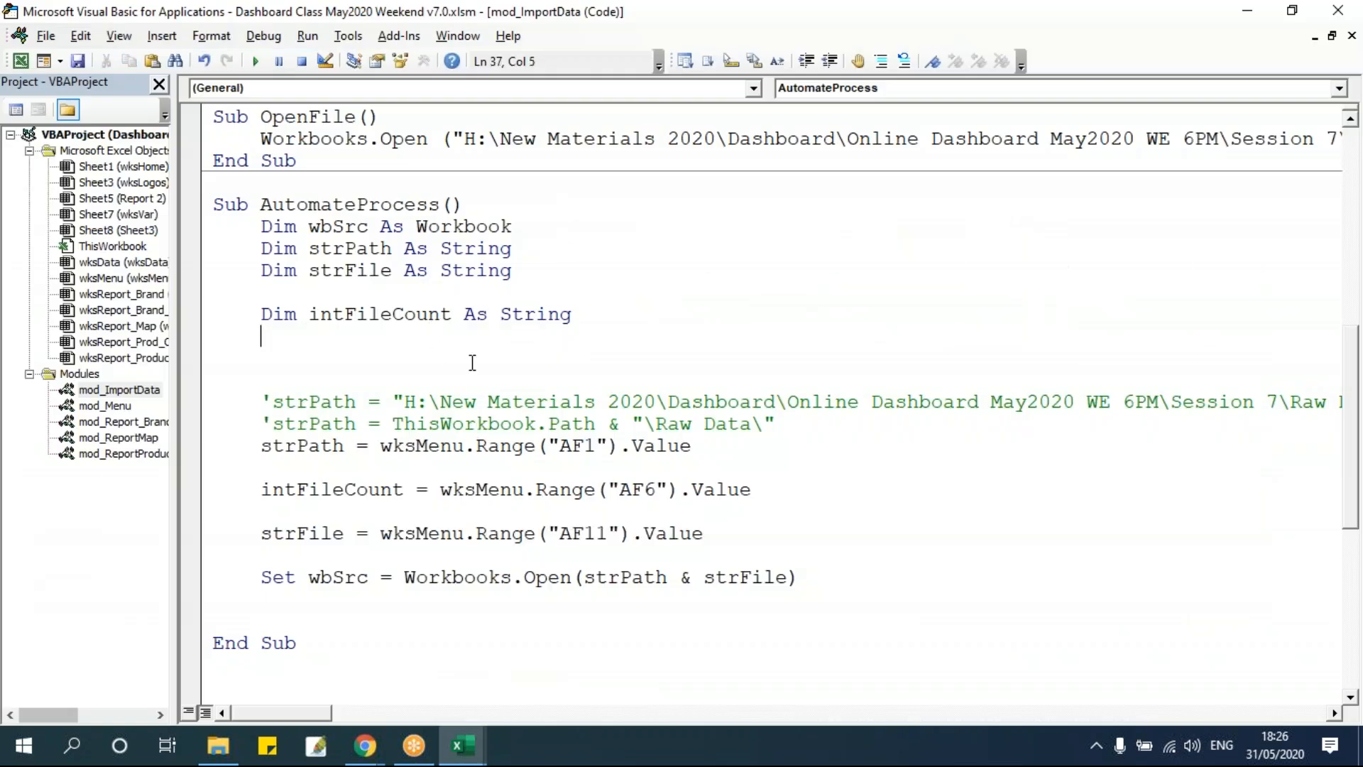
pyautogui.write('dim intI as ')
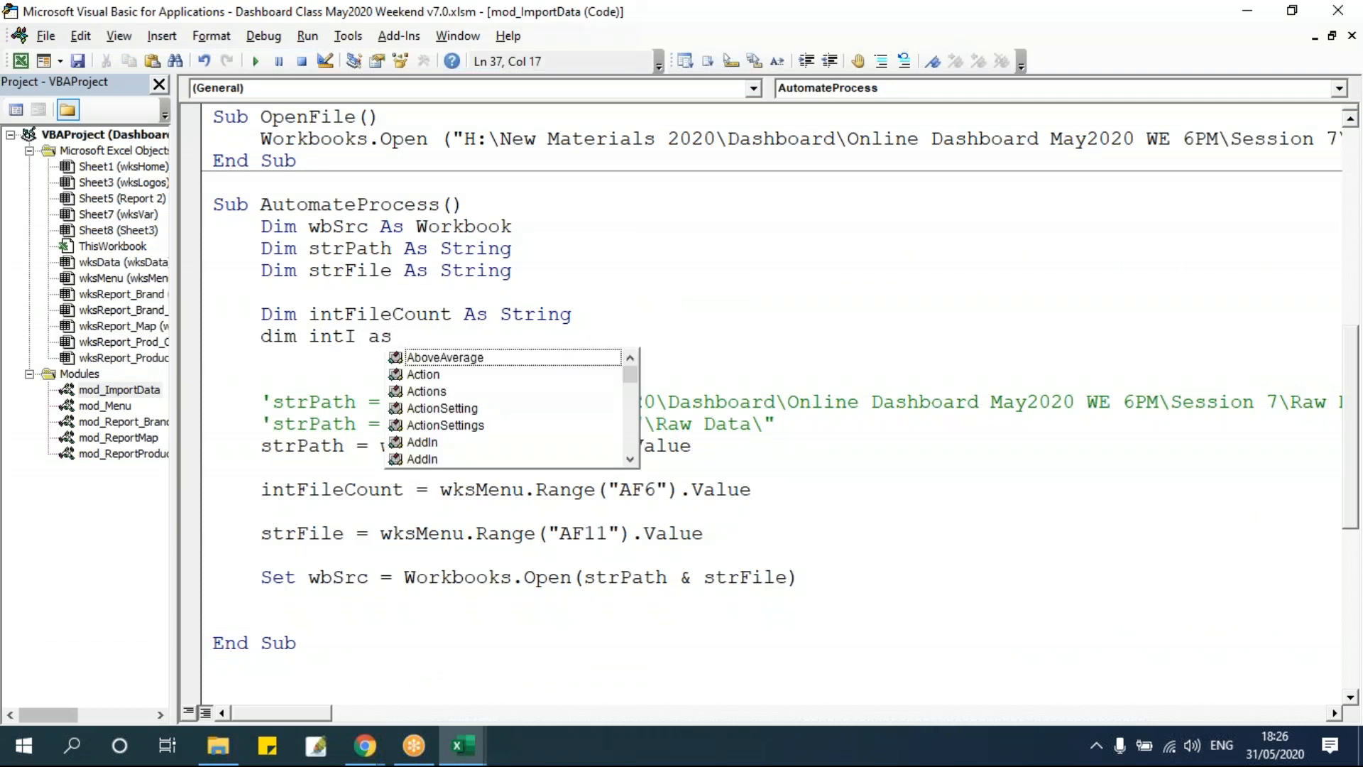
pyautogui.write('Integer')
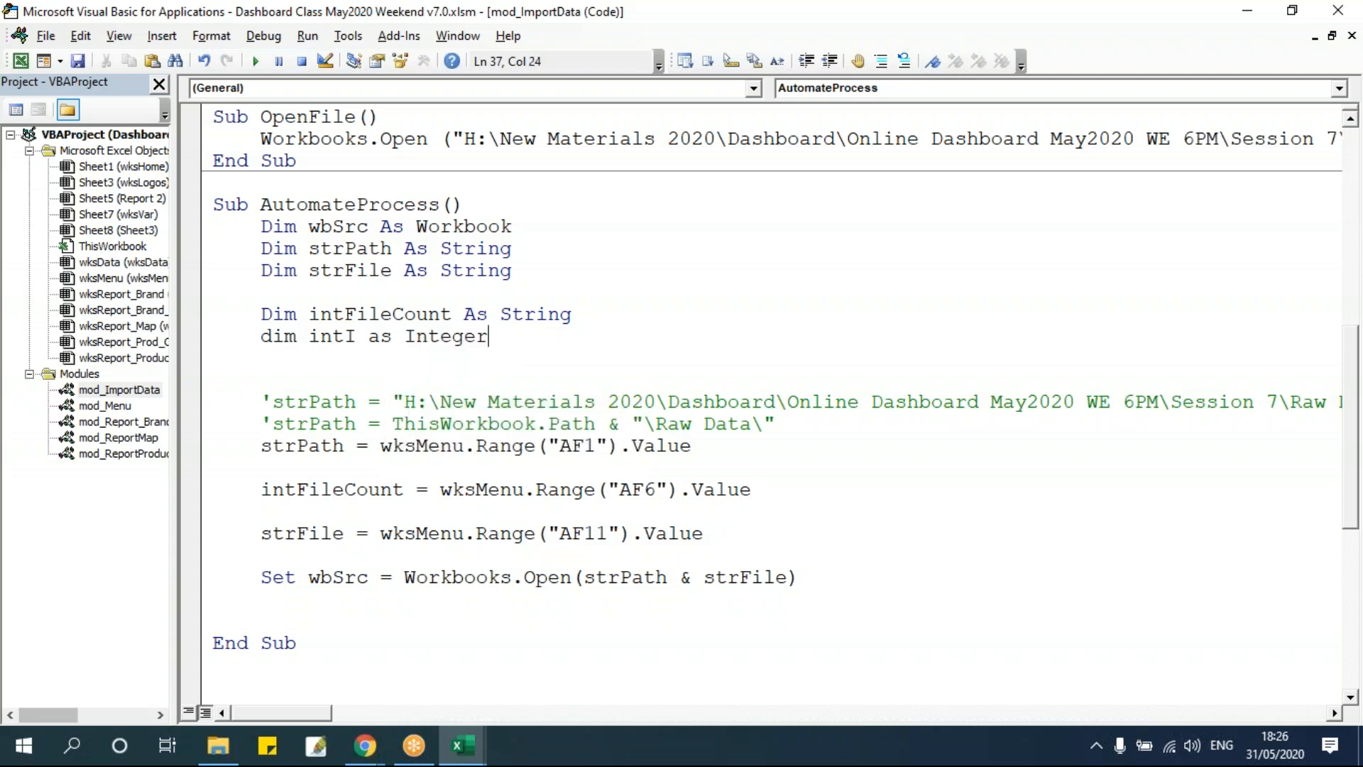
# Insert a For loop line running intI from 1 to 112 above the strFile assignment.
pyautogui.click(482, 386)
pyautogui.scroll(-1, 657, 500)
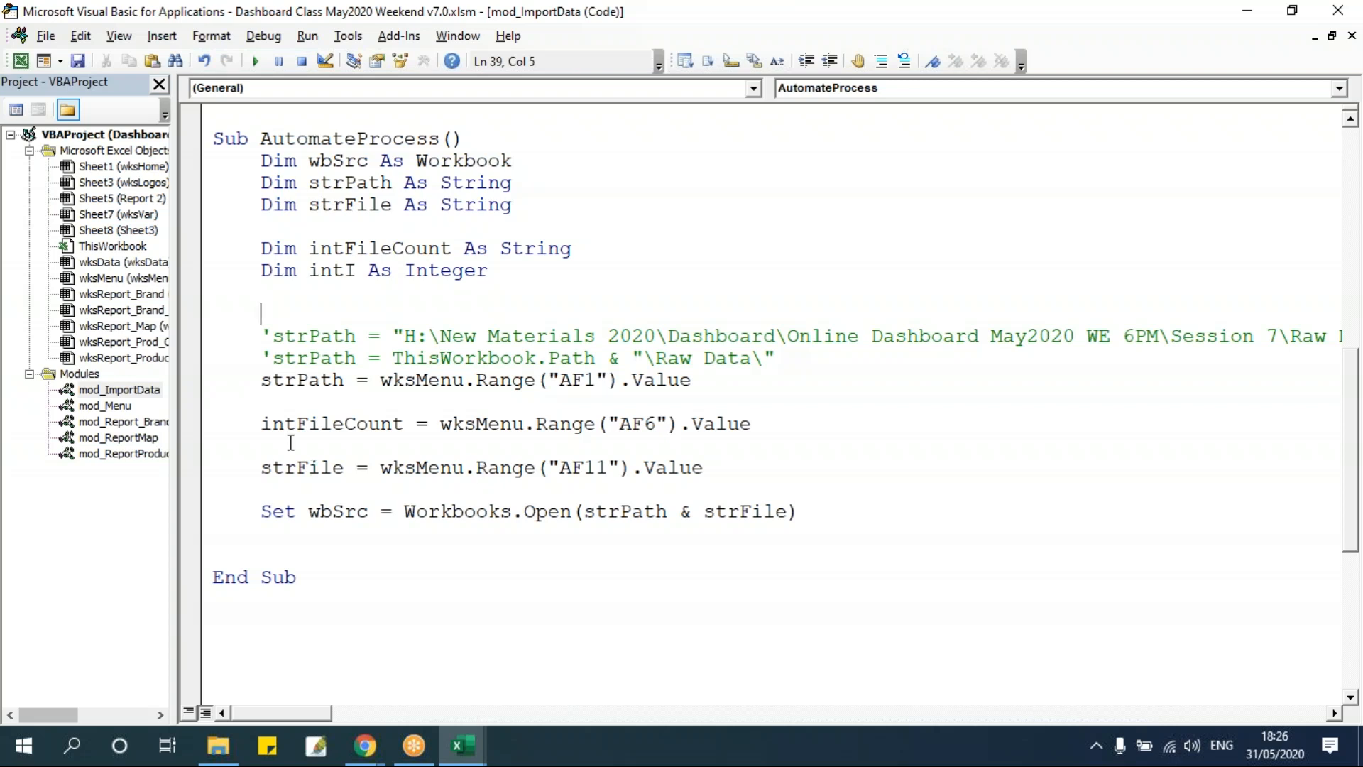
pyautogui.doubleClick(271, 424)
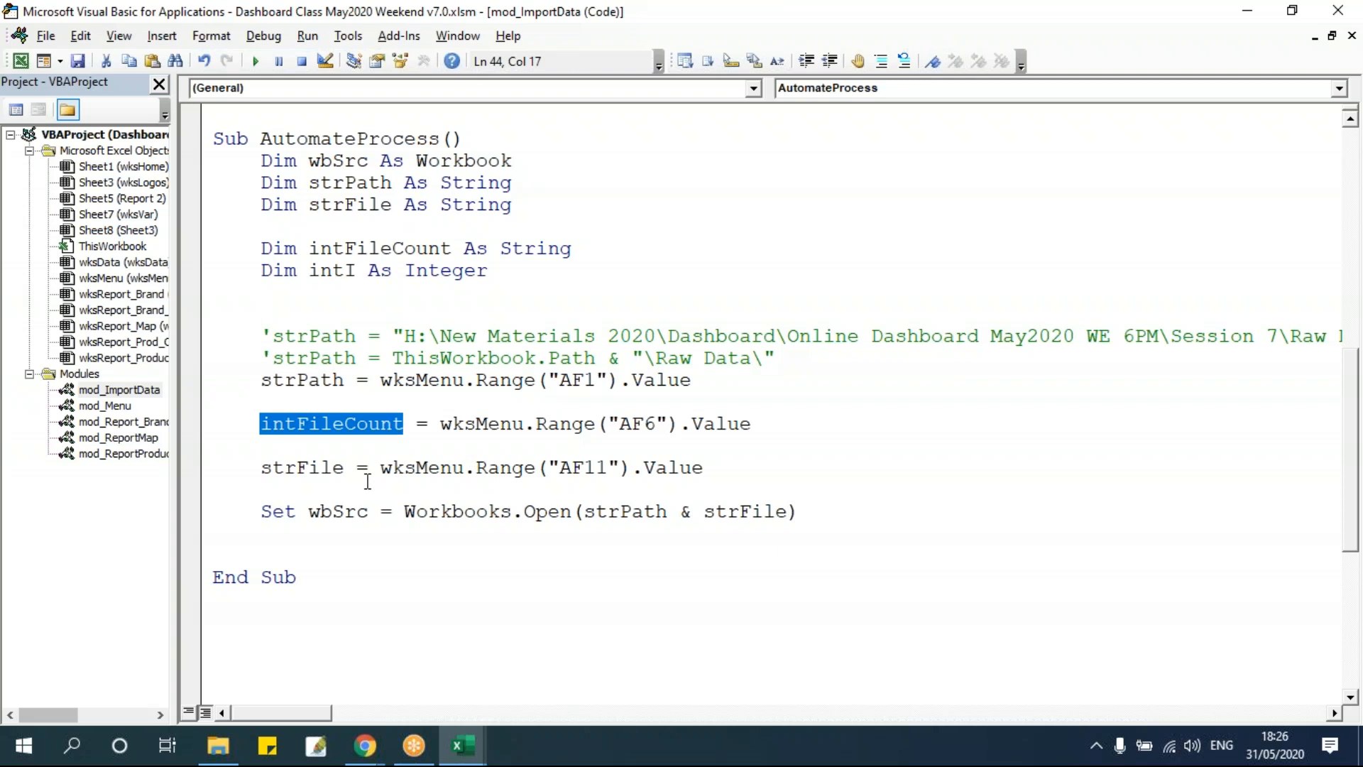
pyautogui.moveTo(441, 423); pyautogui.dragTo(828, 425)
pyautogui.click(804, 436)
pyautogui.click(758, 454)
pyautogui.press('Return')
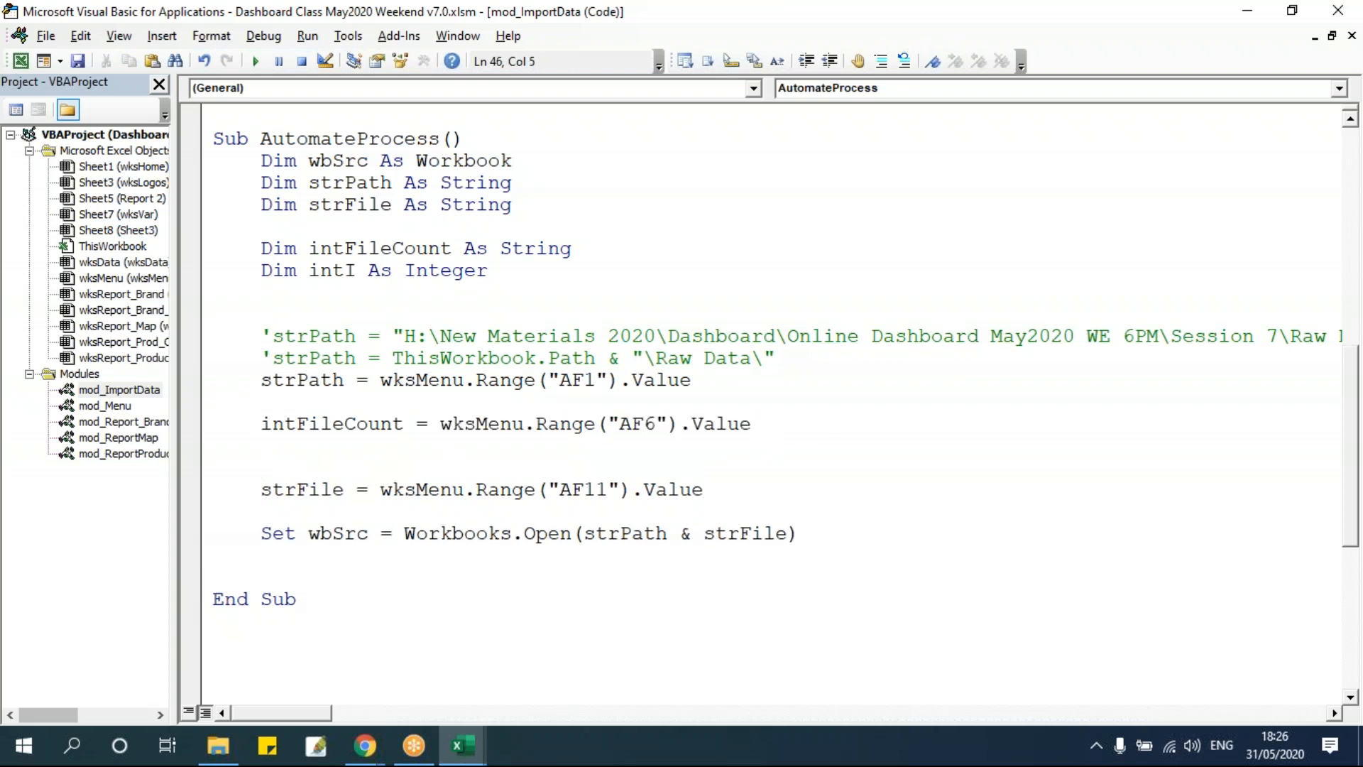
pyautogui.press('Return')
pyautogui.moveTo(559, 511); pyautogui.dragTo(601, 513)
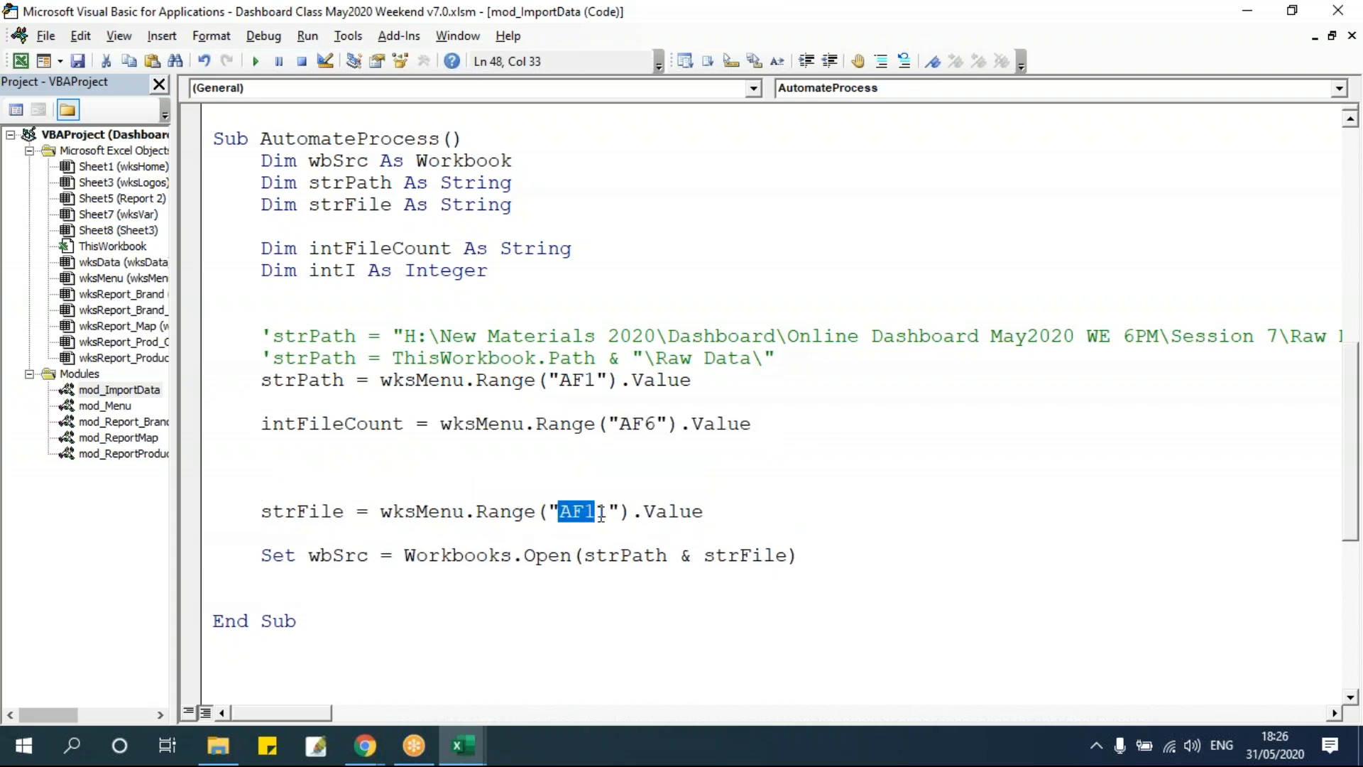
pyautogui.moveTo(260, 555); pyautogui.dragTo(835, 555)
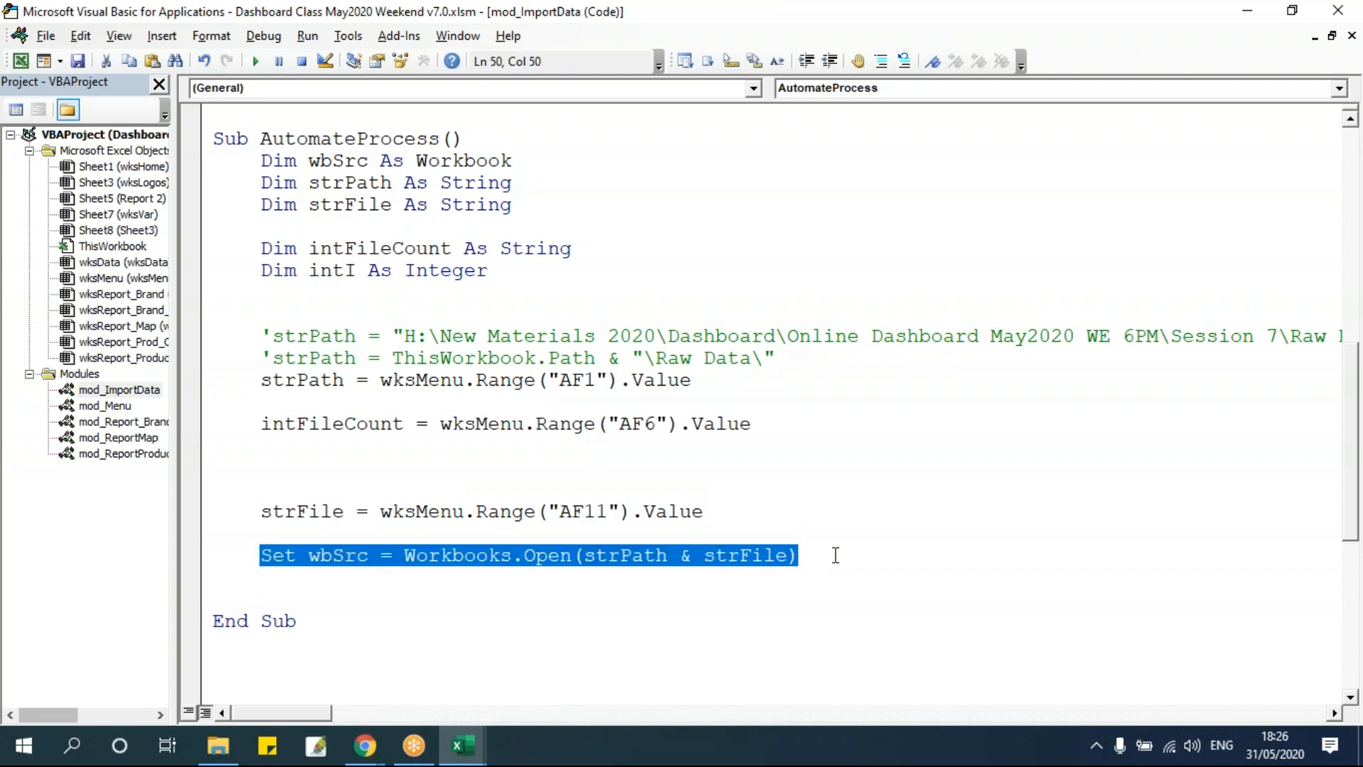
pyautogui.click(725, 482)
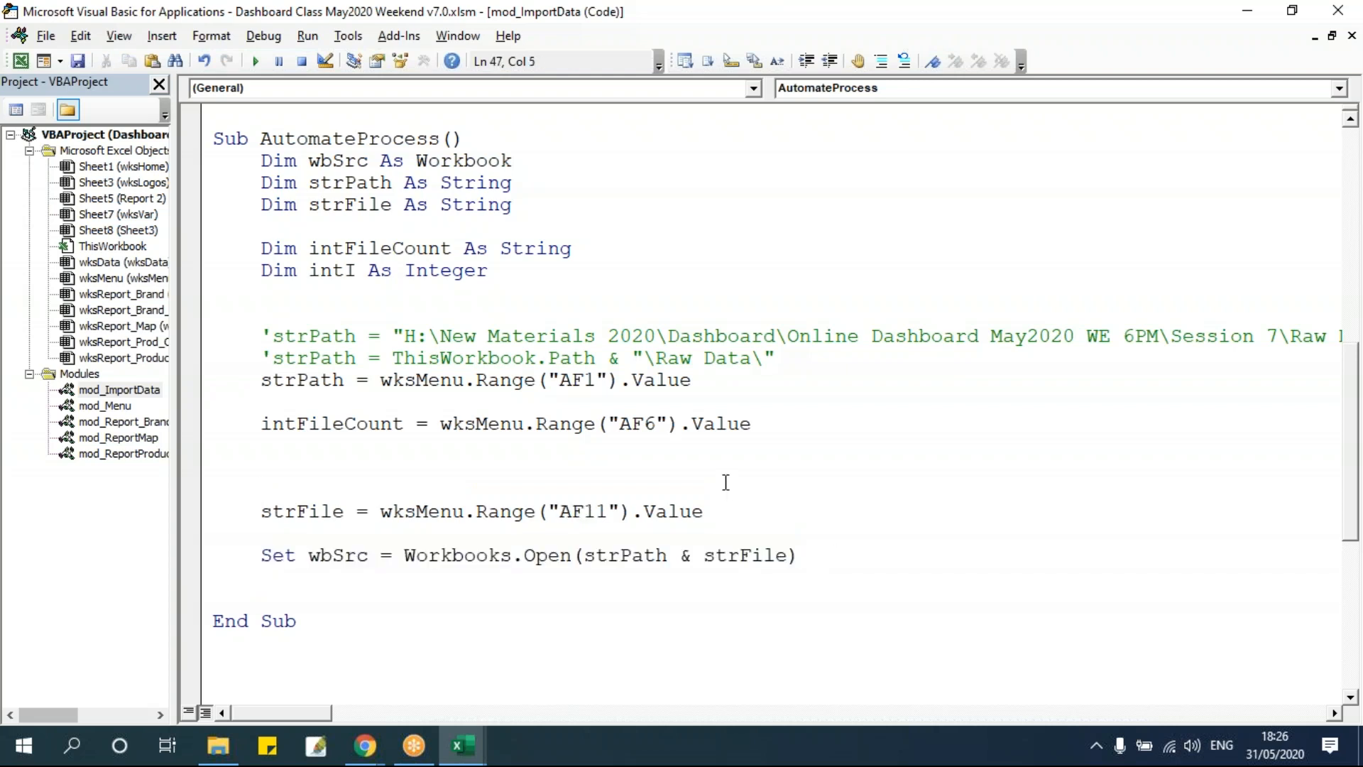
pyautogui.press('Up')
pyautogui.write('for inti  = 1 to 112')
pyautogui.doubleClick(470, 467)
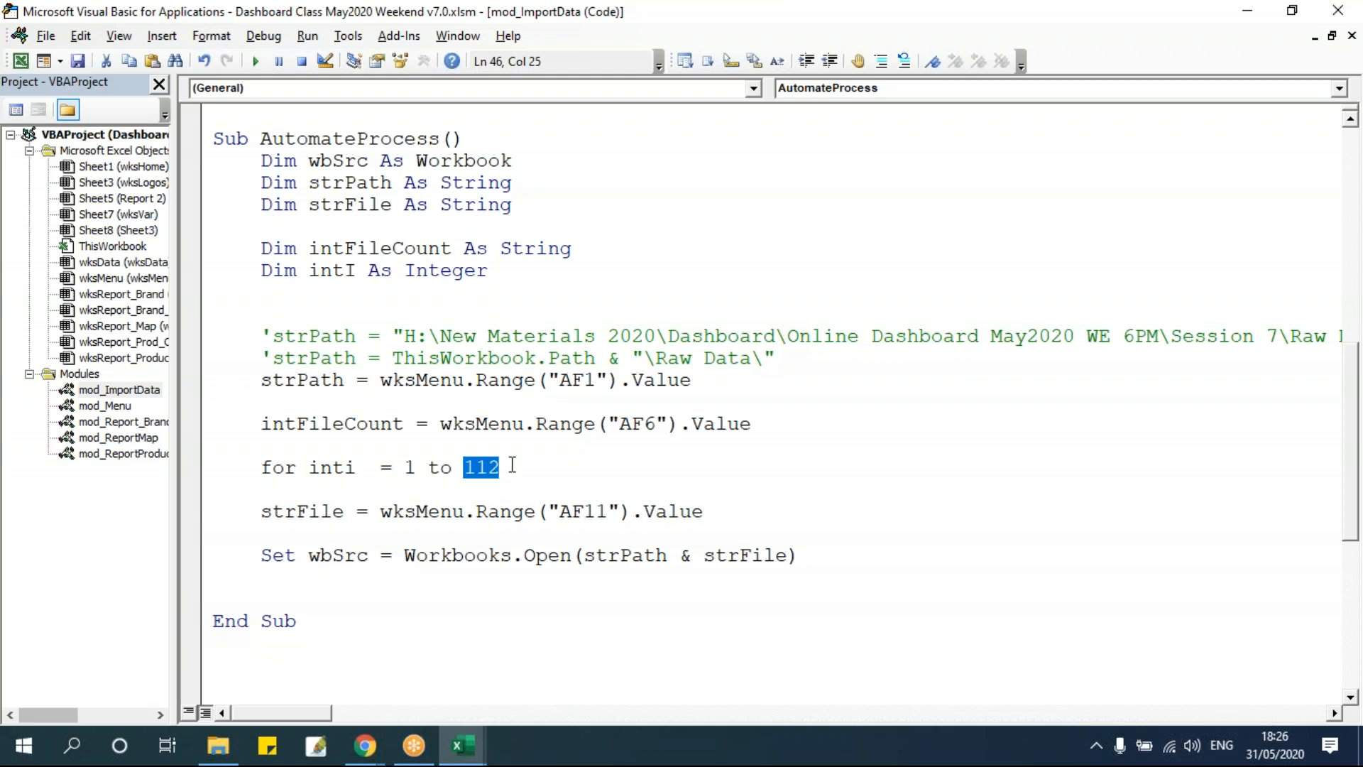
pyautogui.click(403, 467)
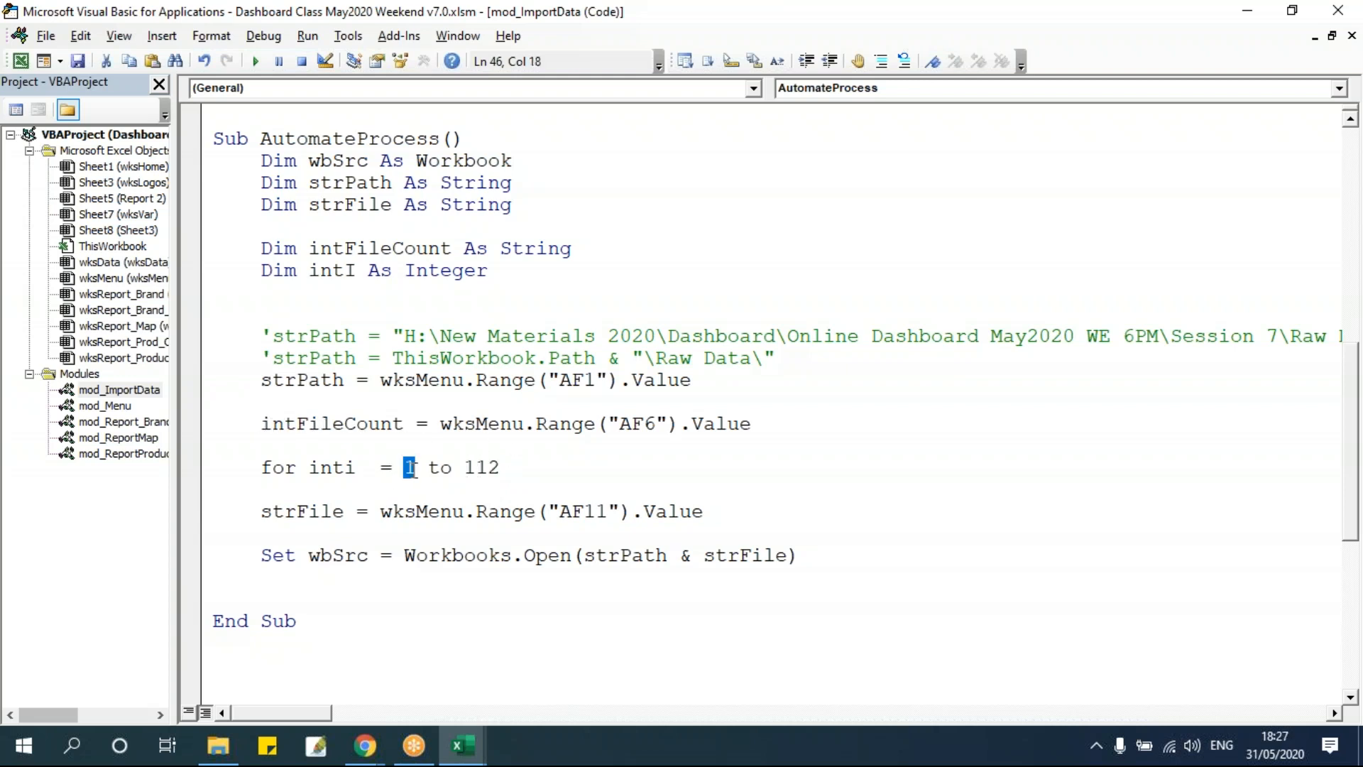
pyautogui.moveTo(465, 466); pyautogui.dragTo(524, 463)
pyautogui.moveTo(403, 468); pyautogui.dragTo(421, 473)
pyautogui.doubleClick(318, 426)
pyautogui.moveTo(453, 468); pyautogui.dragTo(514, 466)
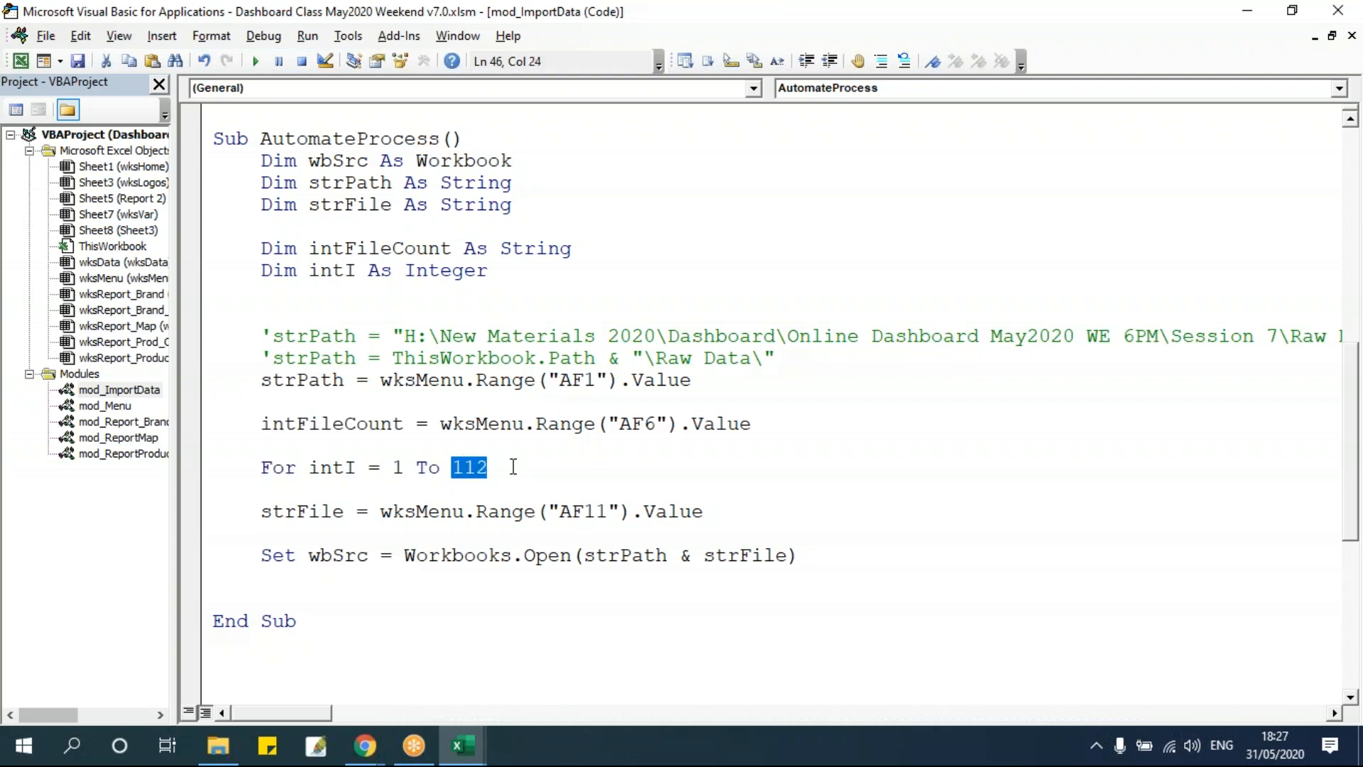
# Set the loop's upper bound to intFileCount.
pyautogui.hotkey('alt', 'F11')
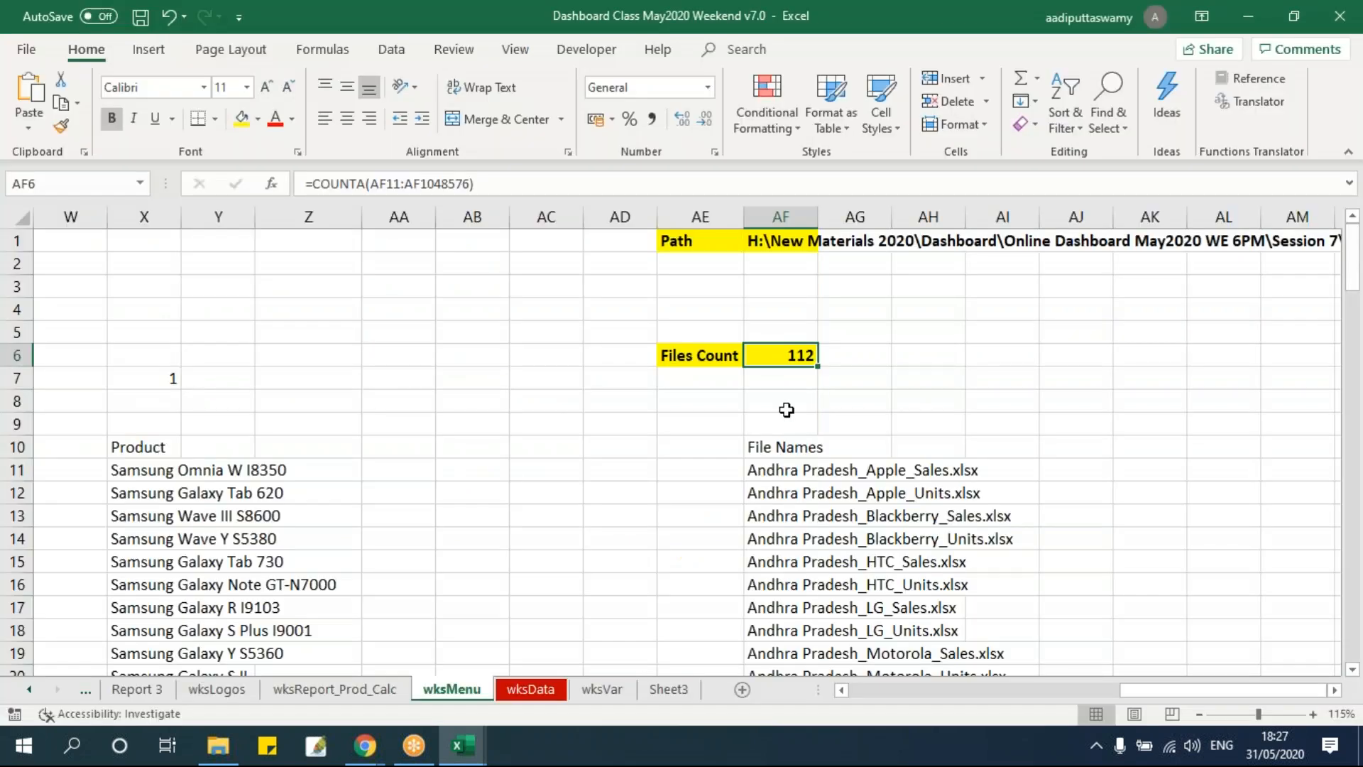
pyautogui.hotkey('alt', 'F11')
pyautogui.write('intFile')
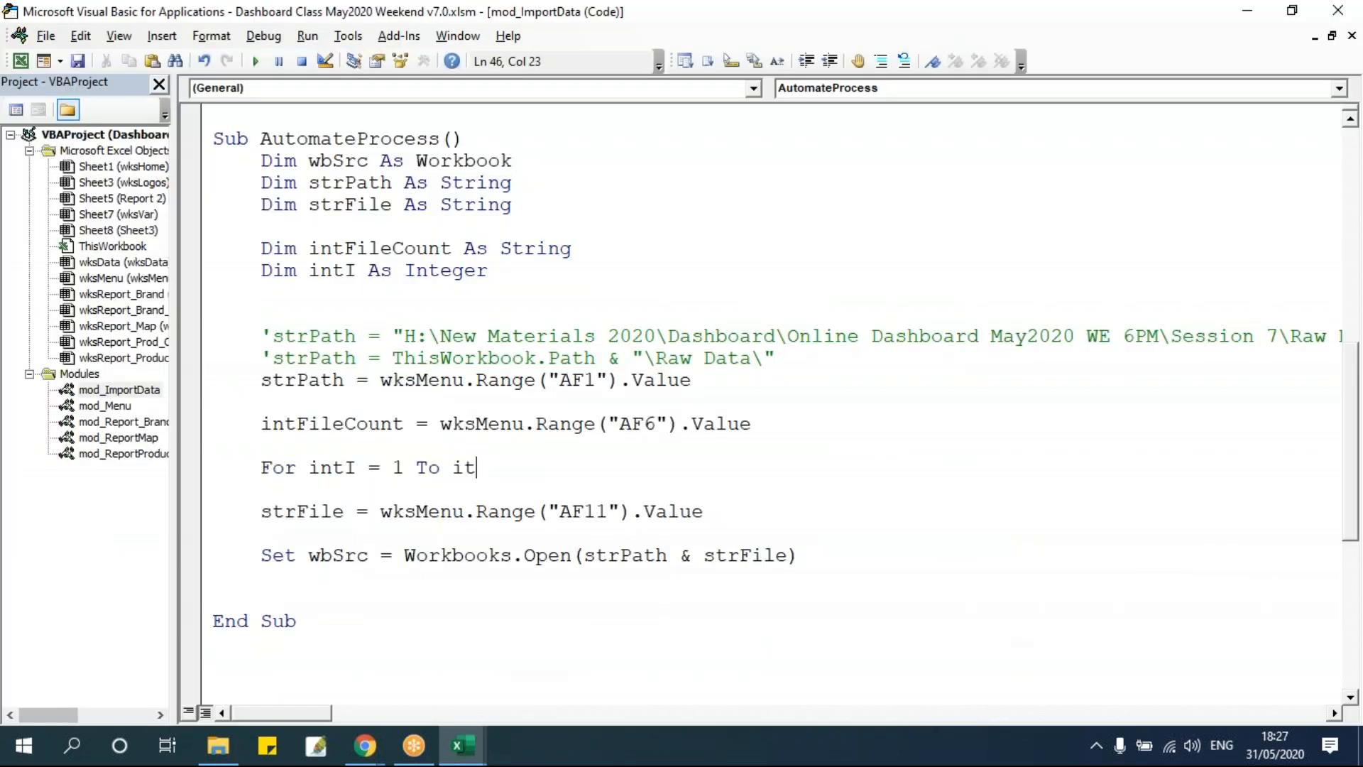
pyautogui.write('Count')
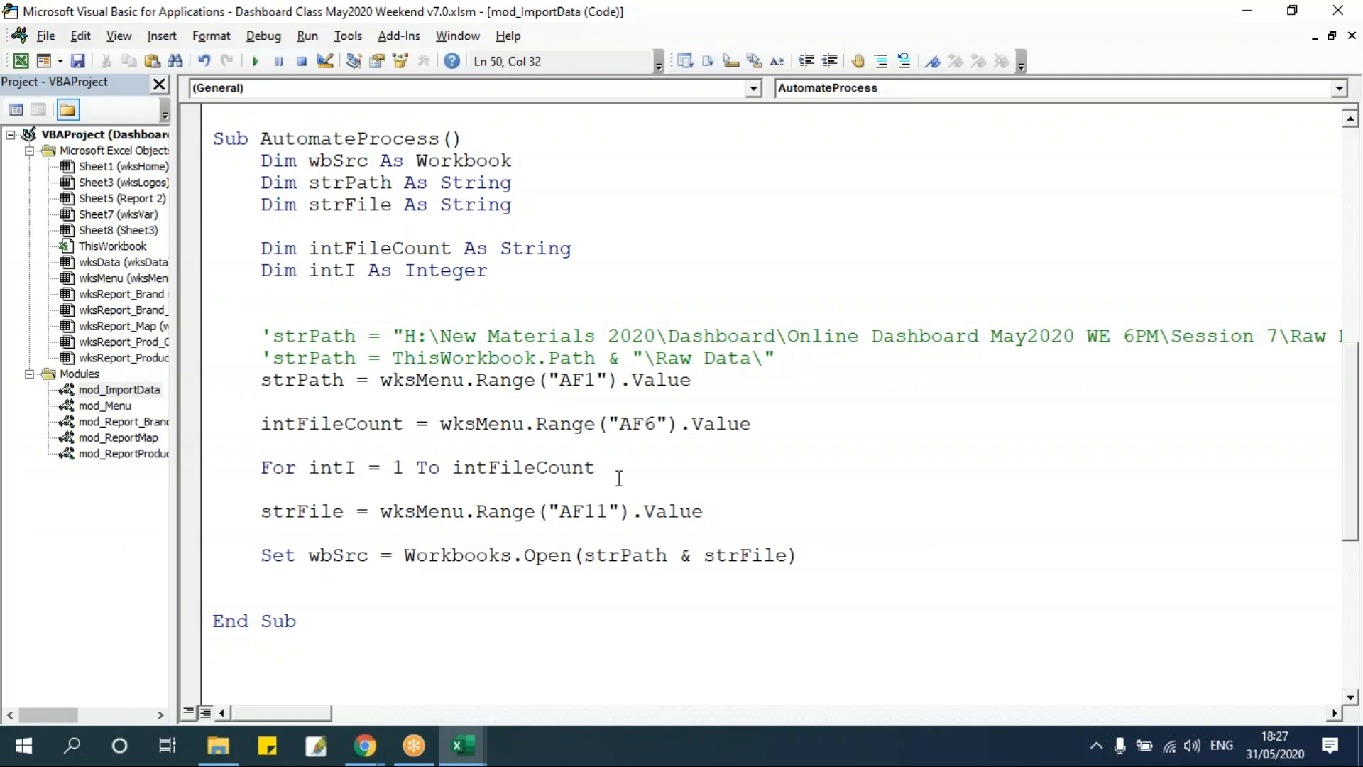
# Close the loop with Next intI after the workbook open line.
pyautogui.hotkey('alt', 'F11')
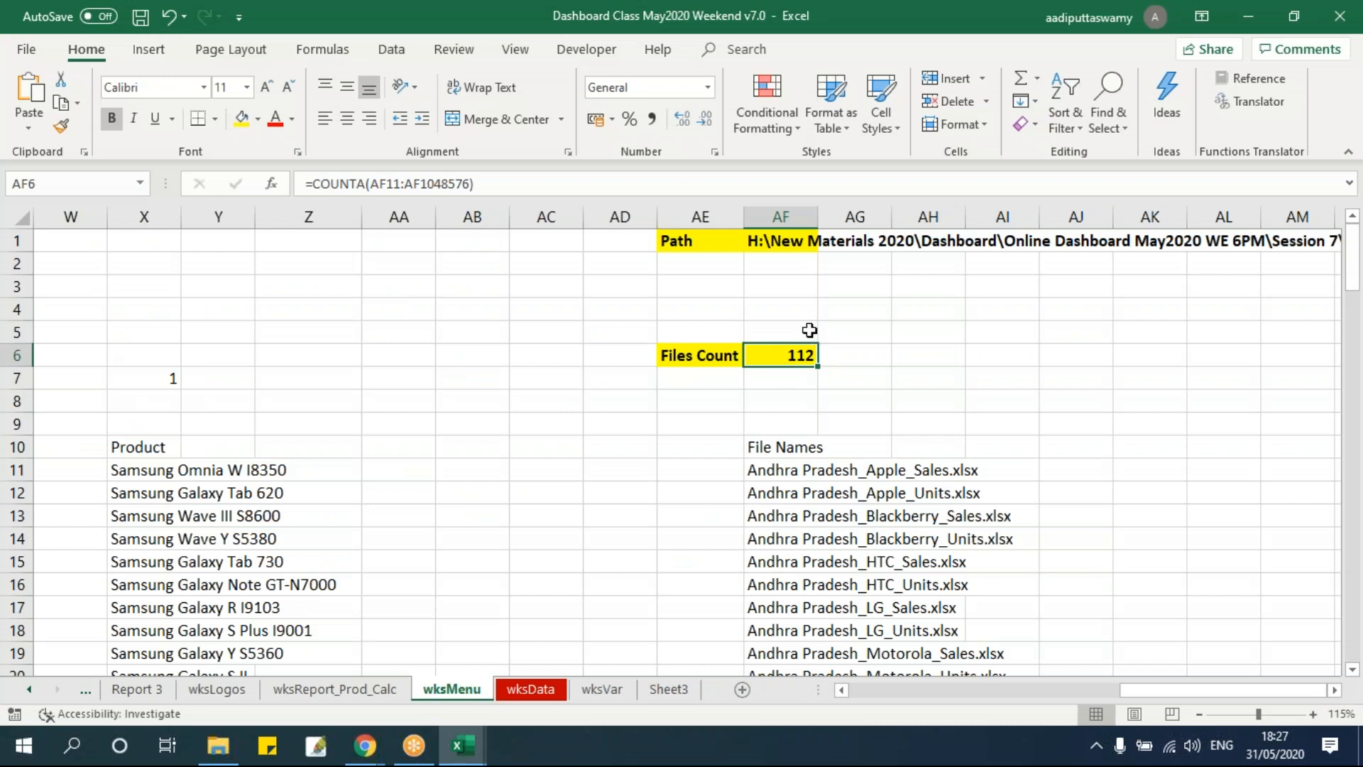
pyautogui.hotkey('alt', 'F11')
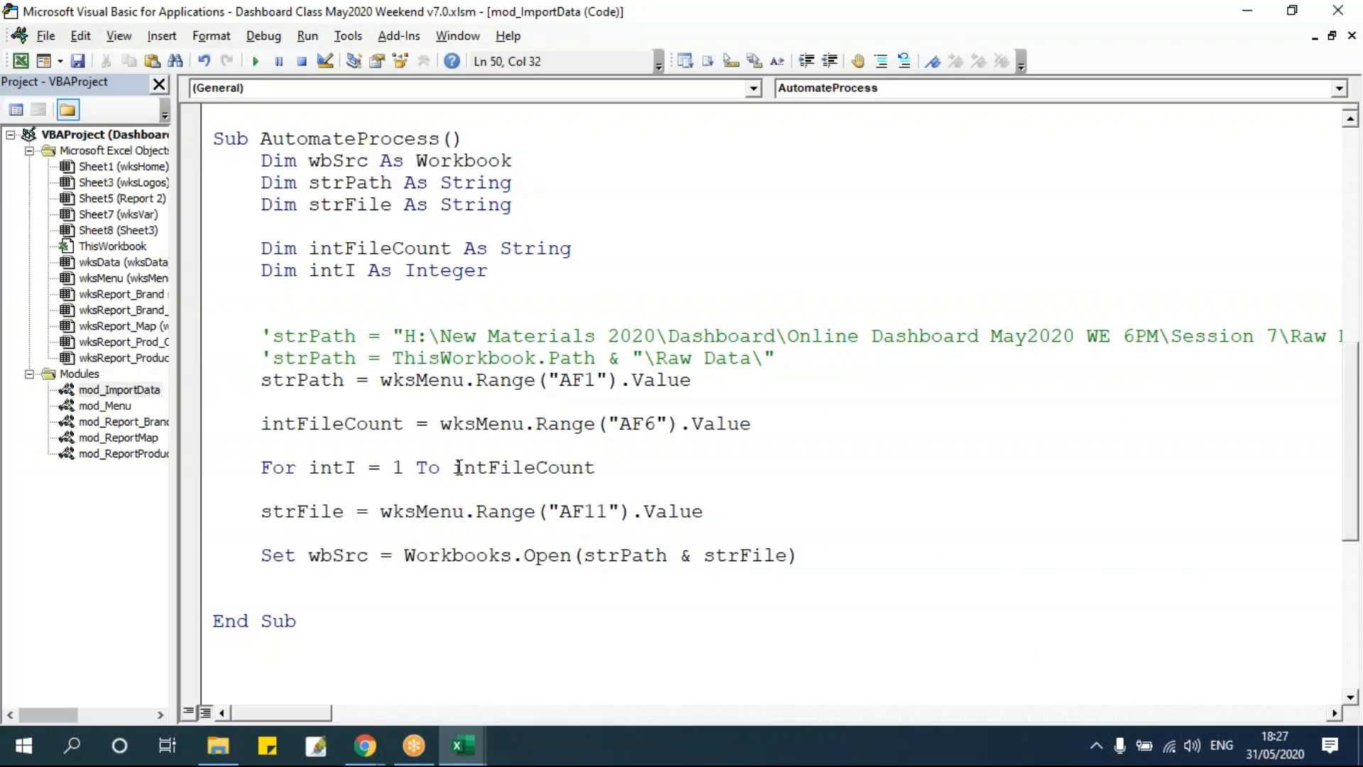
pyautogui.doubleClick(475, 468)
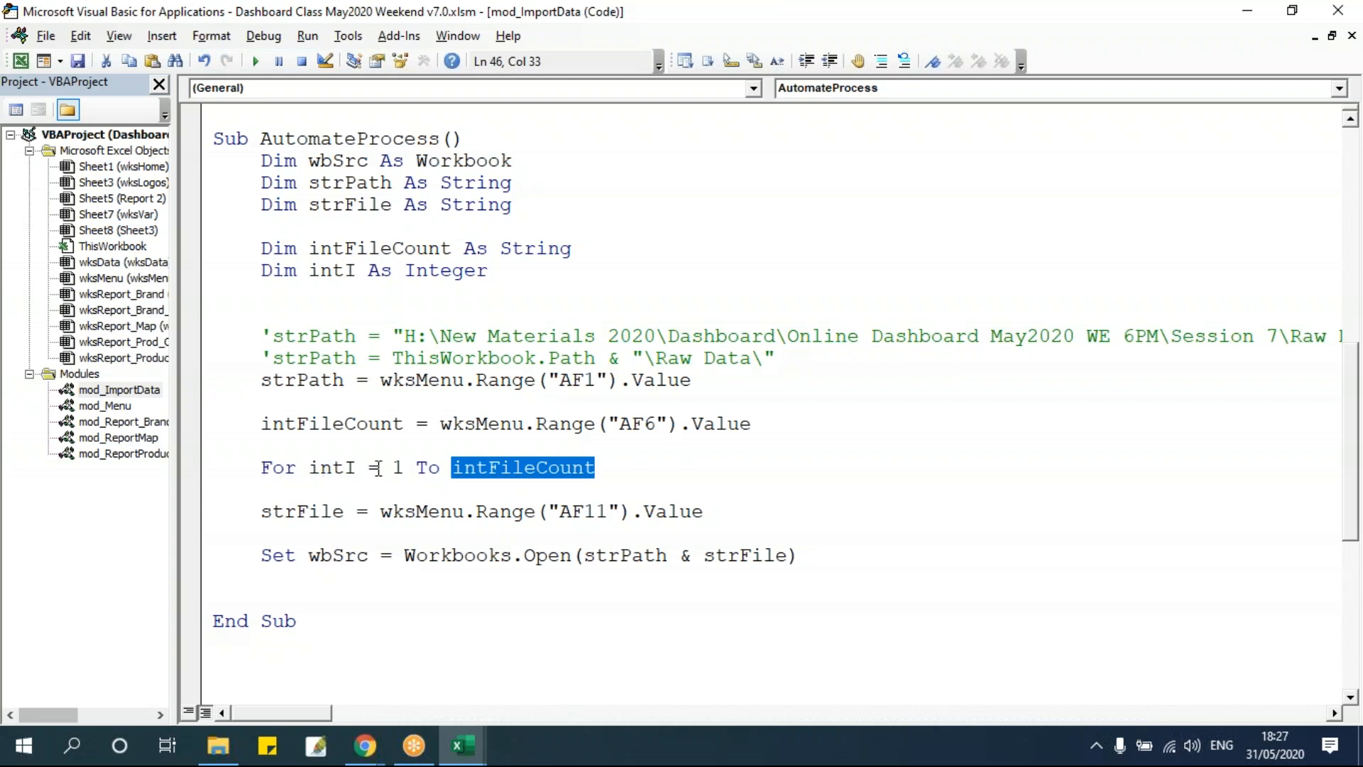
pyautogui.click(401, 467)
pyautogui.moveTo(454, 469); pyautogui.dragTo(663, 470)
pyautogui.click(723, 584)
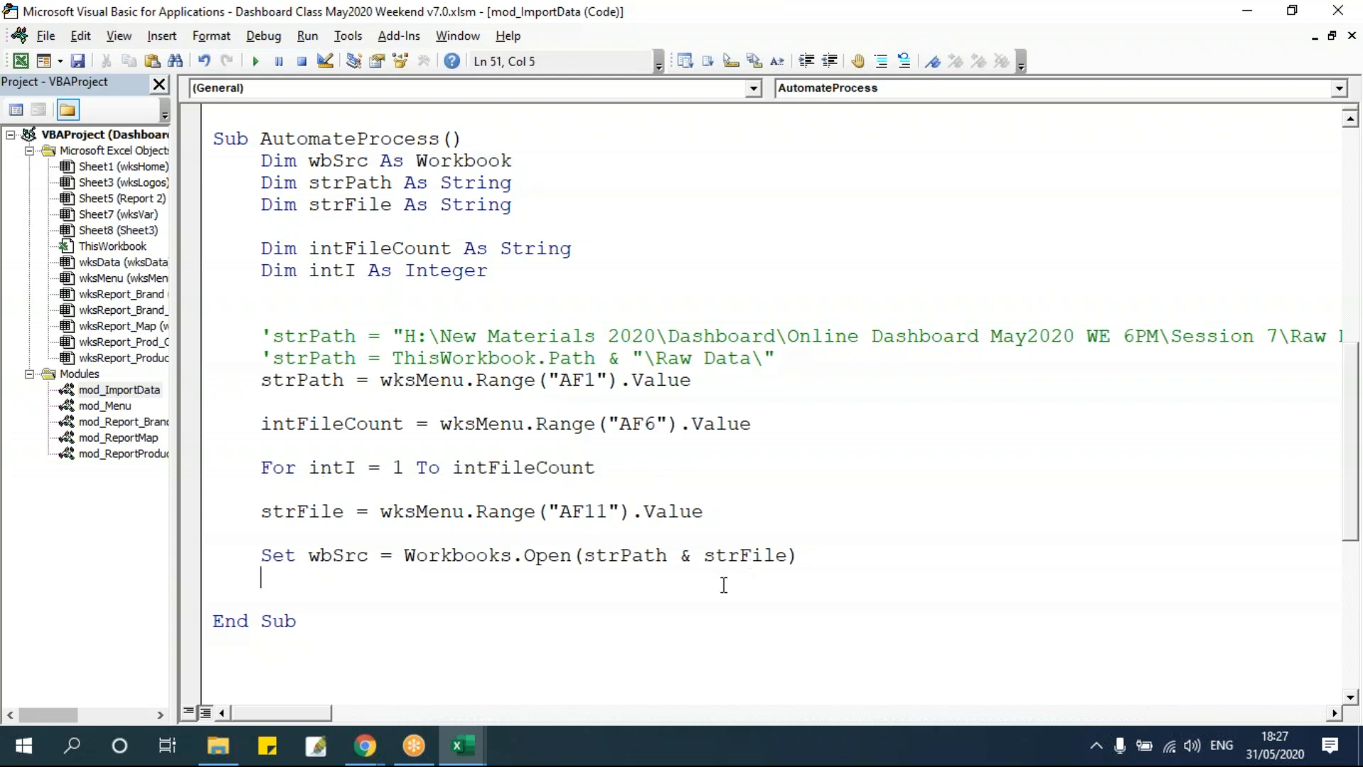
pyautogui.press('Return')
pyautogui.write('next inti')
# Indent the strFile and workbook open lines inside the loop and remove surrounding blank lines.
pyautogui.click(672, 566)
pyautogui.moveTo(841, 555); pyautogui.dragTo(204, 497)
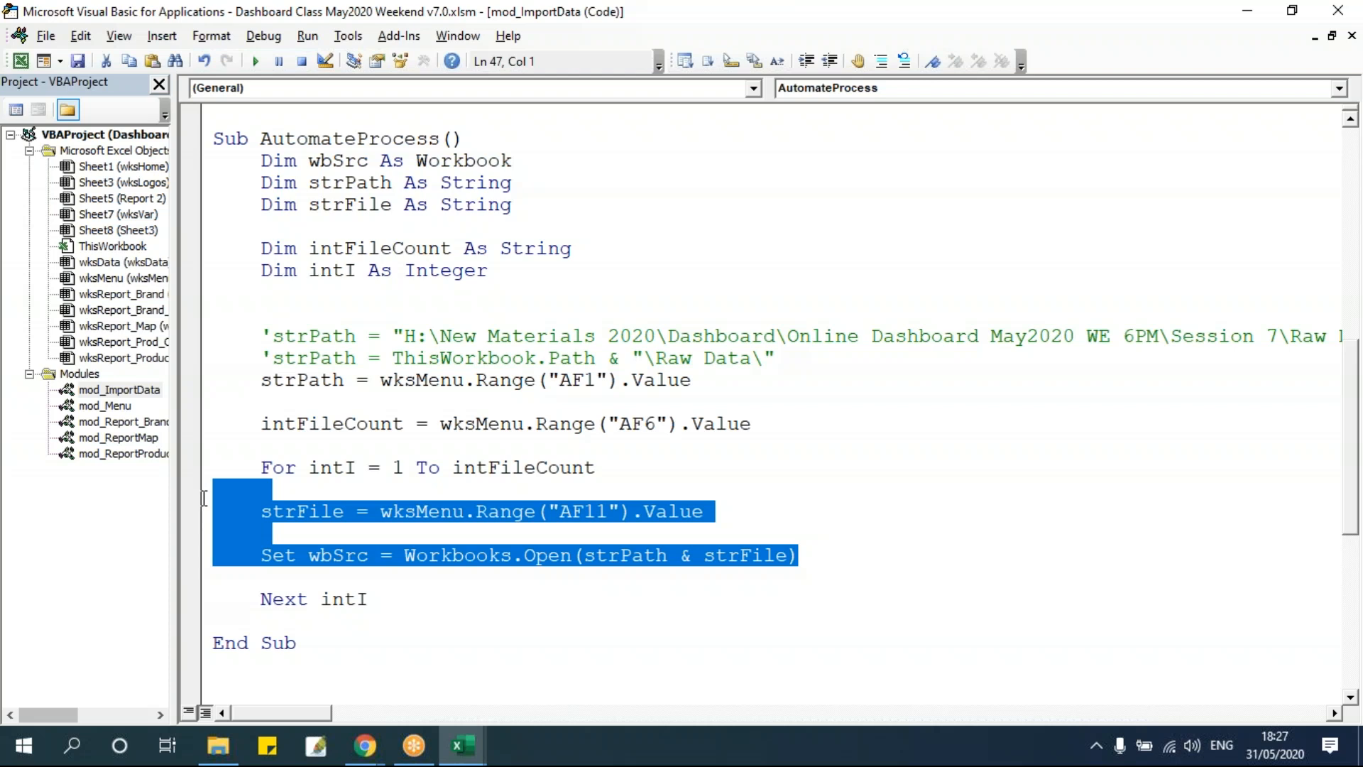
pyautogui.press('Tab')
pyautogui.click(669, 472)
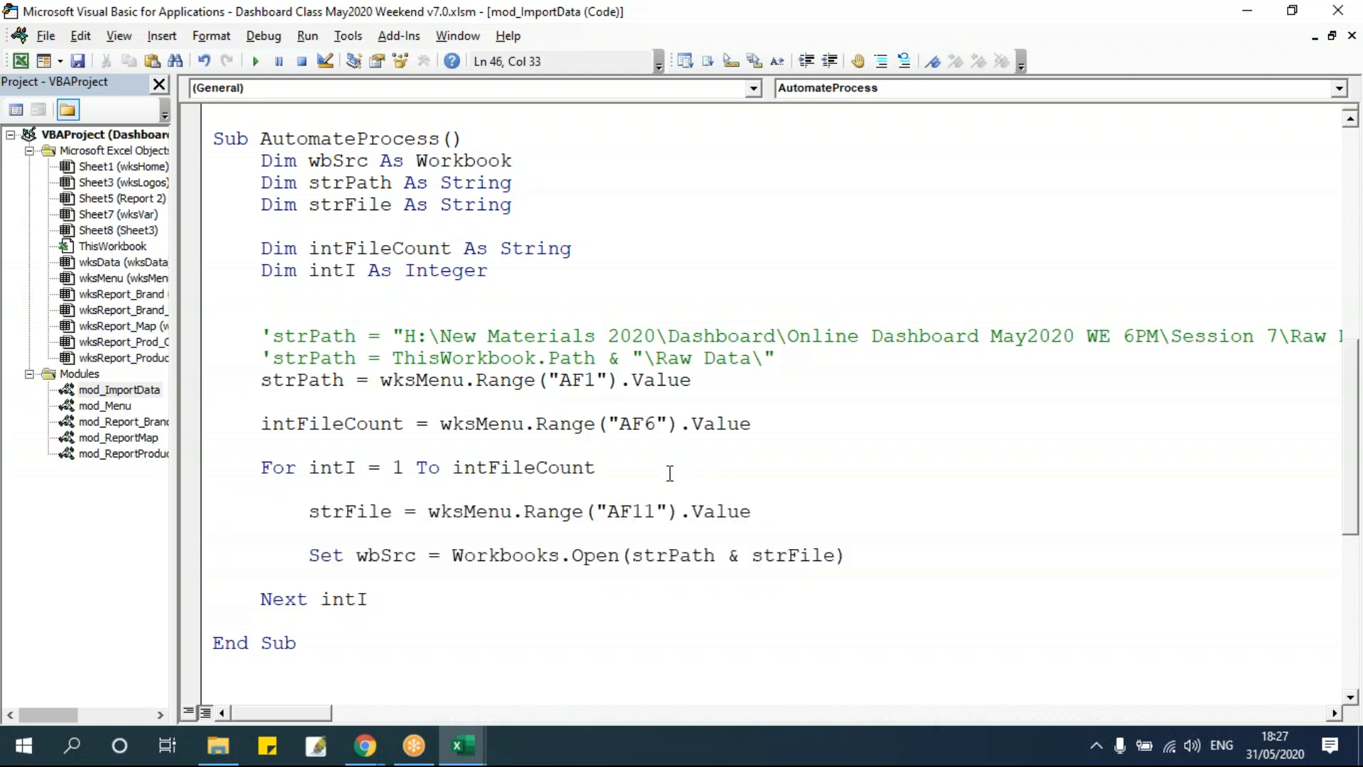
pyautogui.press('Delete')
pyautogui.click(884, 534)
pyautogui.press('Delete')
pyautogui.click(799, 497)
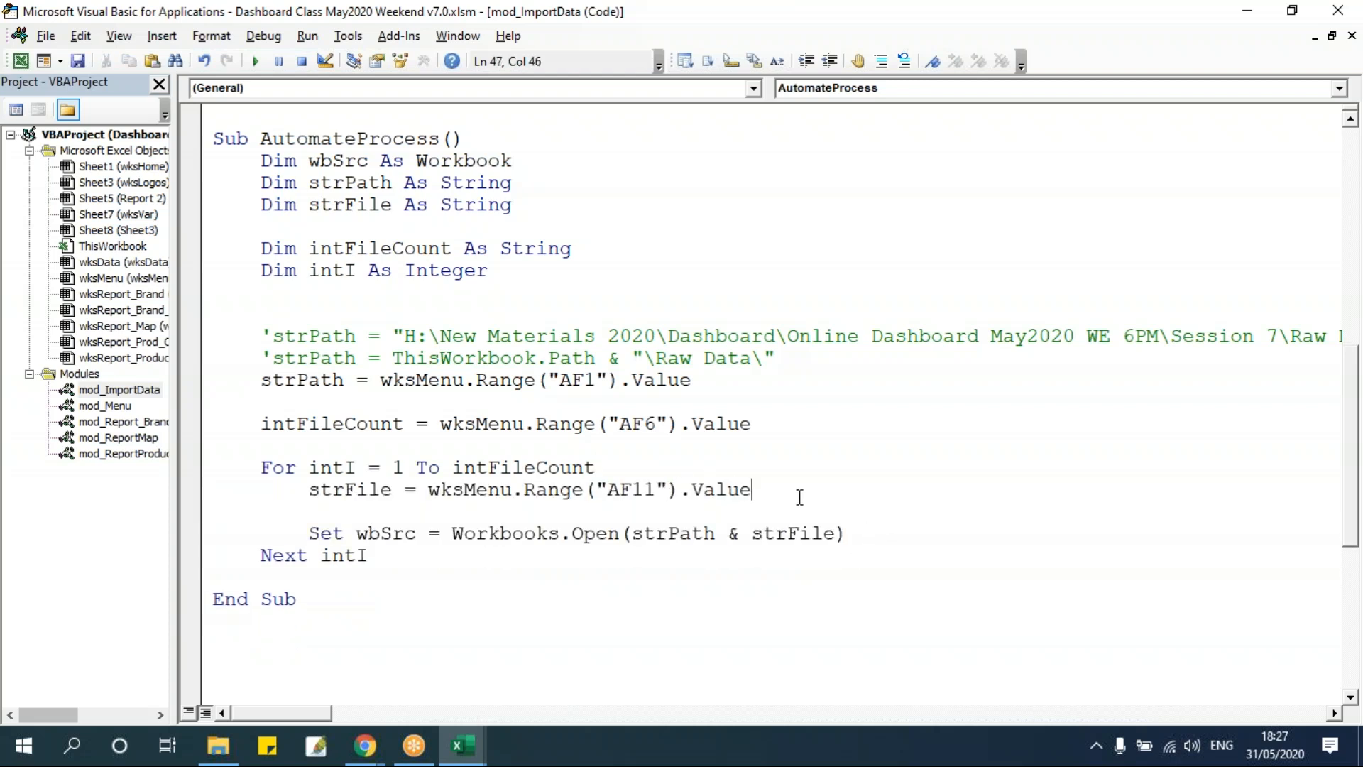
# Remove the blank line between the strFile assignment and the workbook open line inside the loop.
pyautogui.press('Delete')
pyautogui.click(623, 560)
# Review the loop counter and bounds against the file names listed from AF11 down in wksMenu.
pyautogui.click(309, 469)
pyautogui.moveTo(310, 468); pyautogui.dragTo(357, 469)
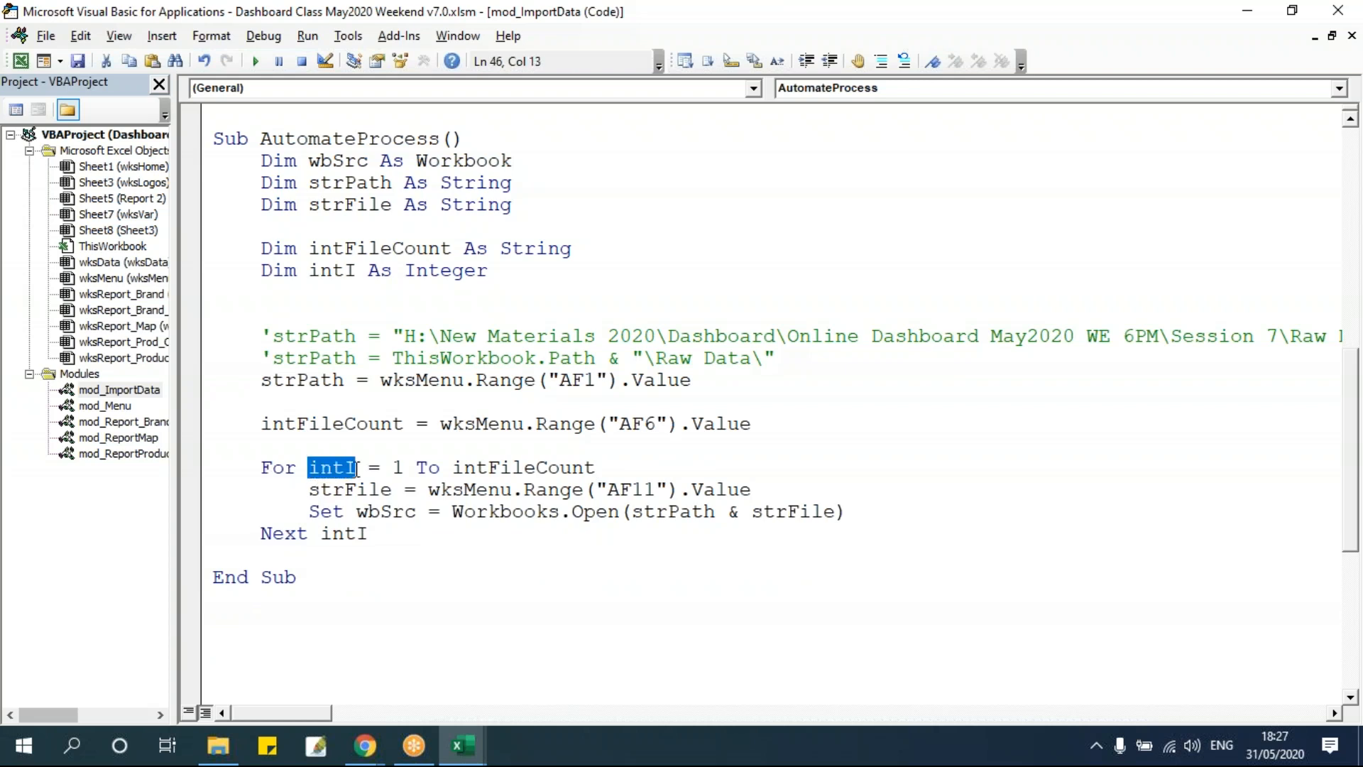
pyautogui.doubleClick(397, 468)
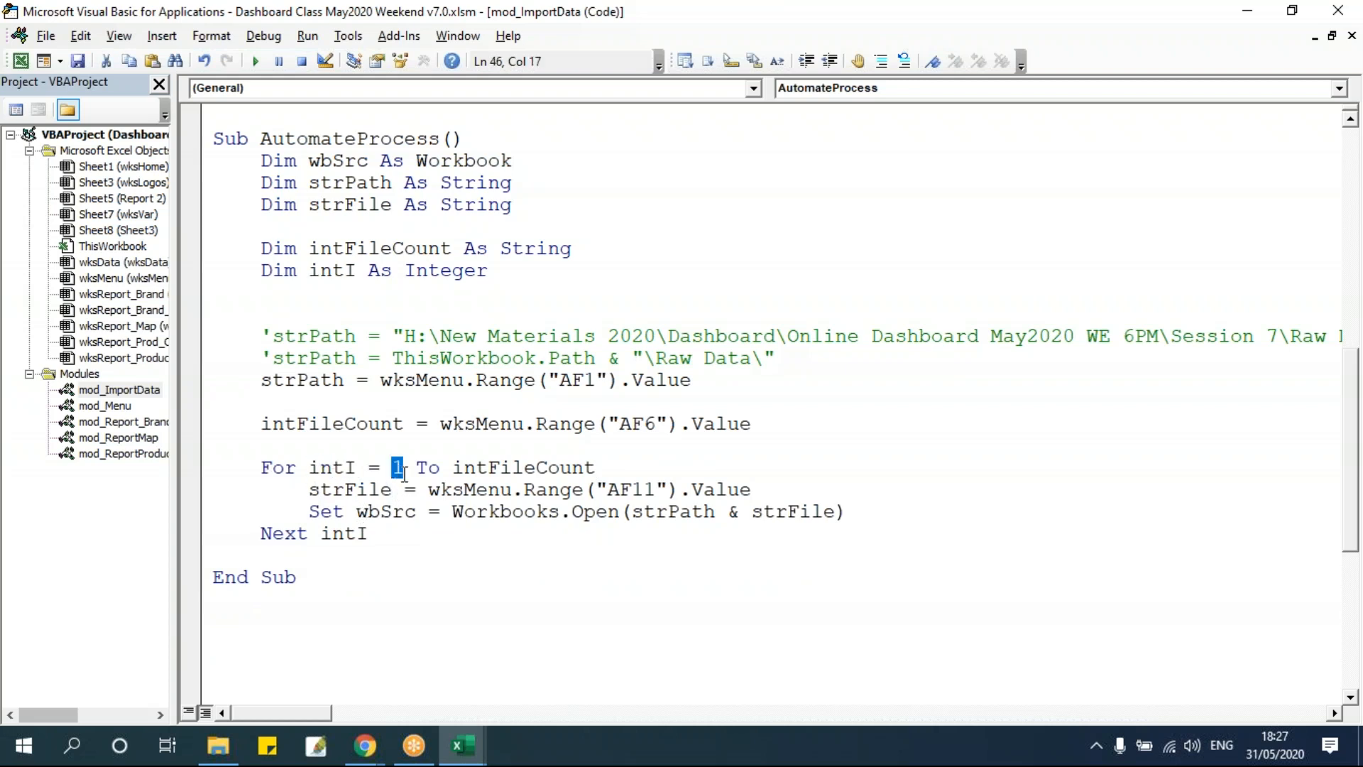
pyautogui.moveTo(451, 468); pyautogui.dragTo(660, 469)
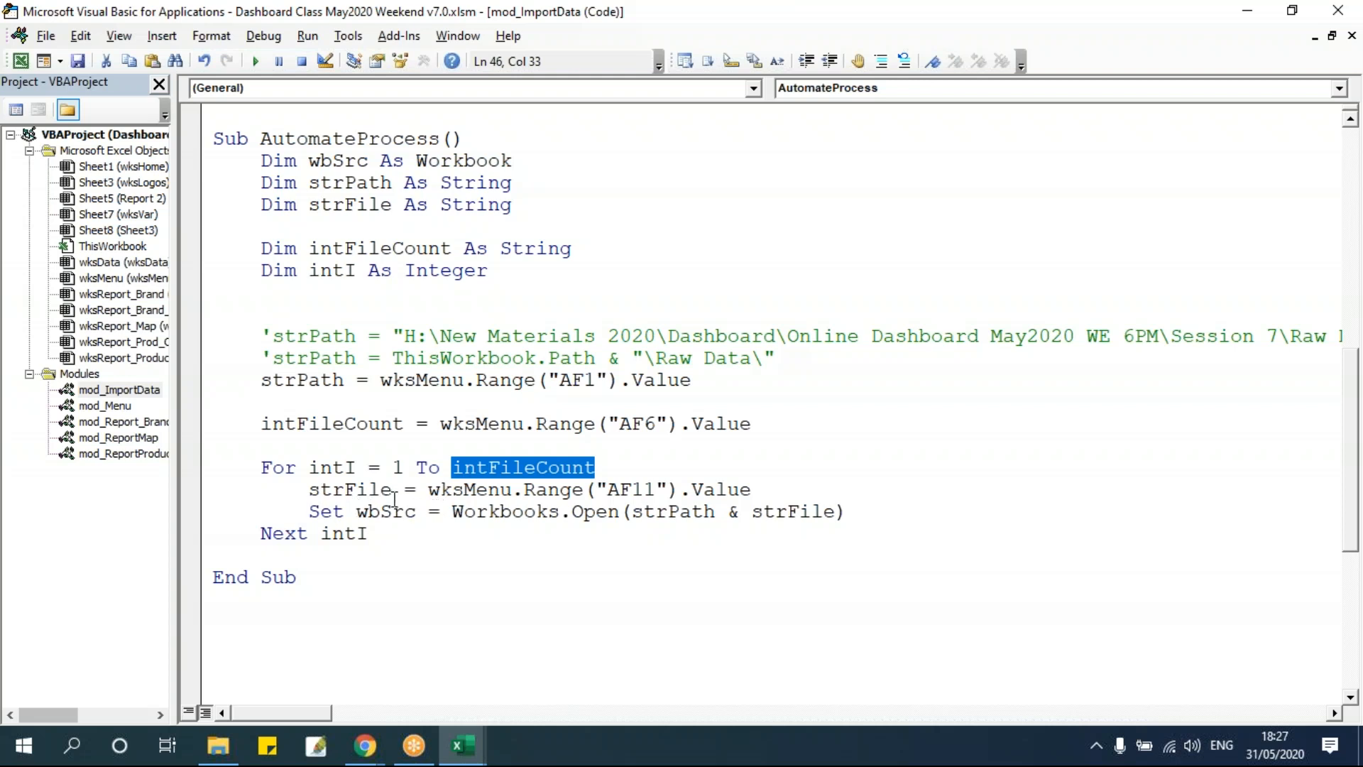
pyautogui.moveTo(428, 490); pyautogui.dragTo(797, 490)
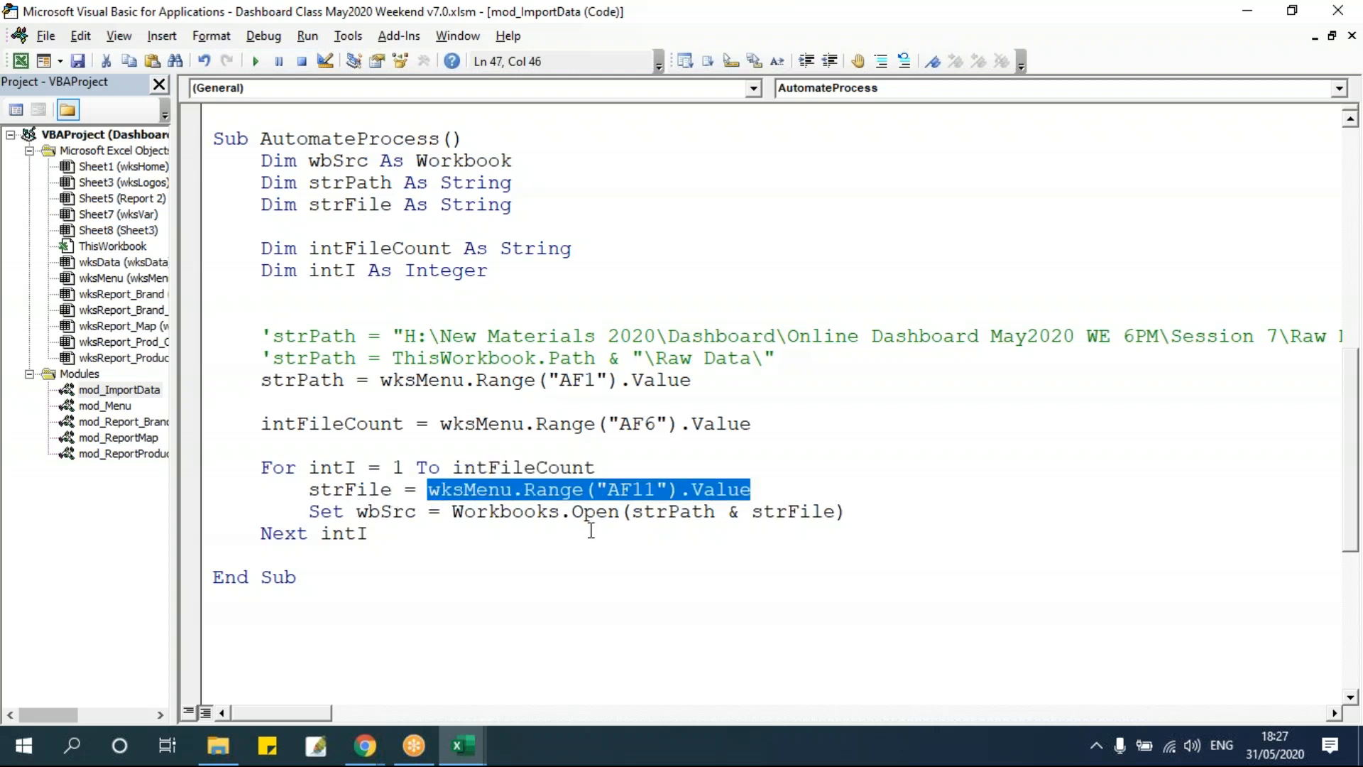
pyautogui.hotkey('alt', 'F11')
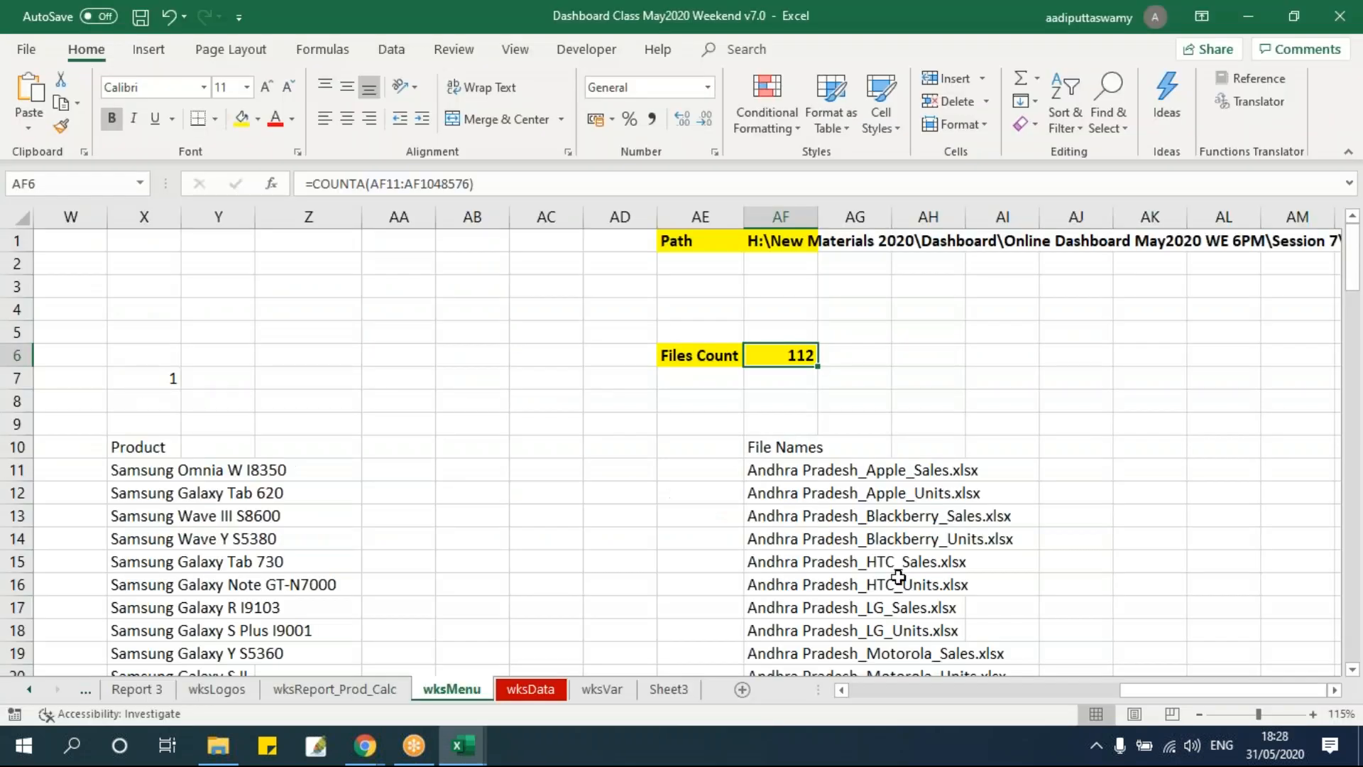
pyautogui.click(772, 466)
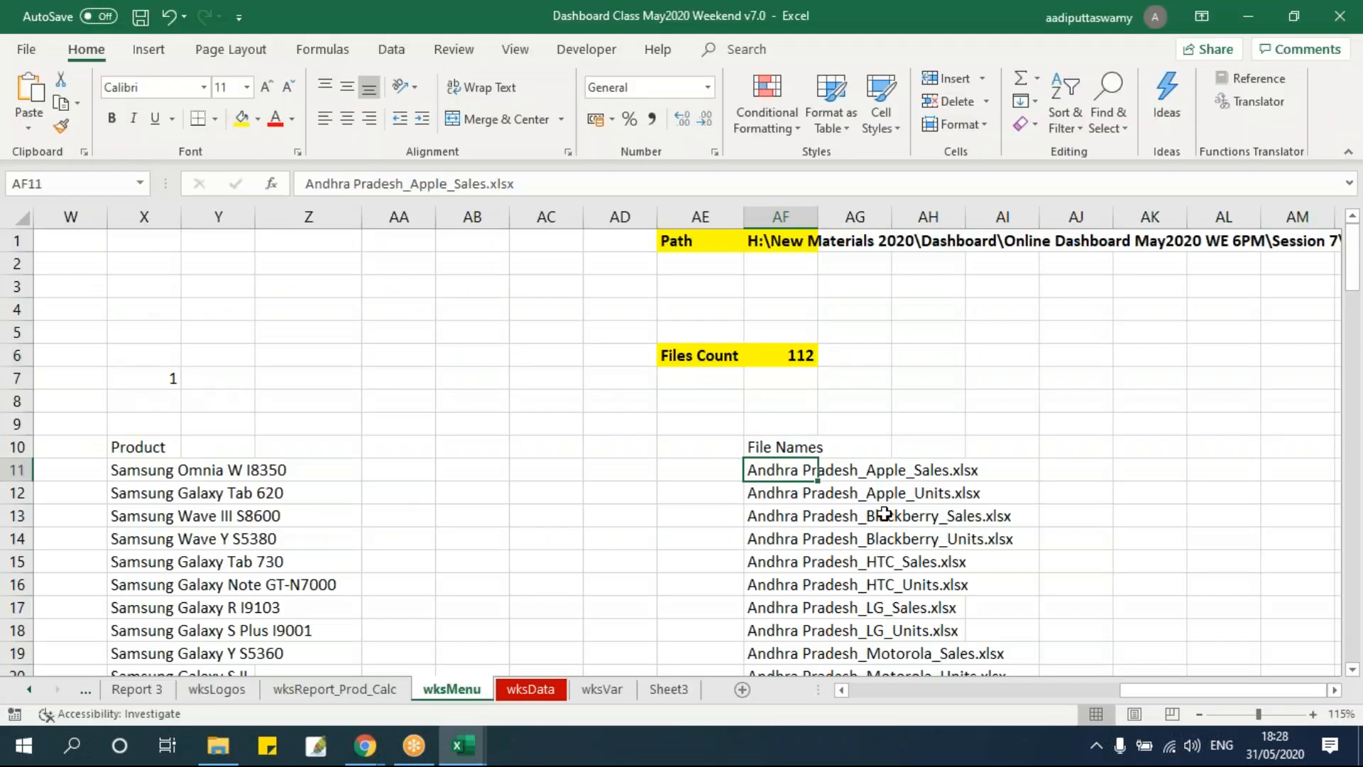
pyautogui.hotkey('alt', 'F11')
pyautogui.click(616, 497)
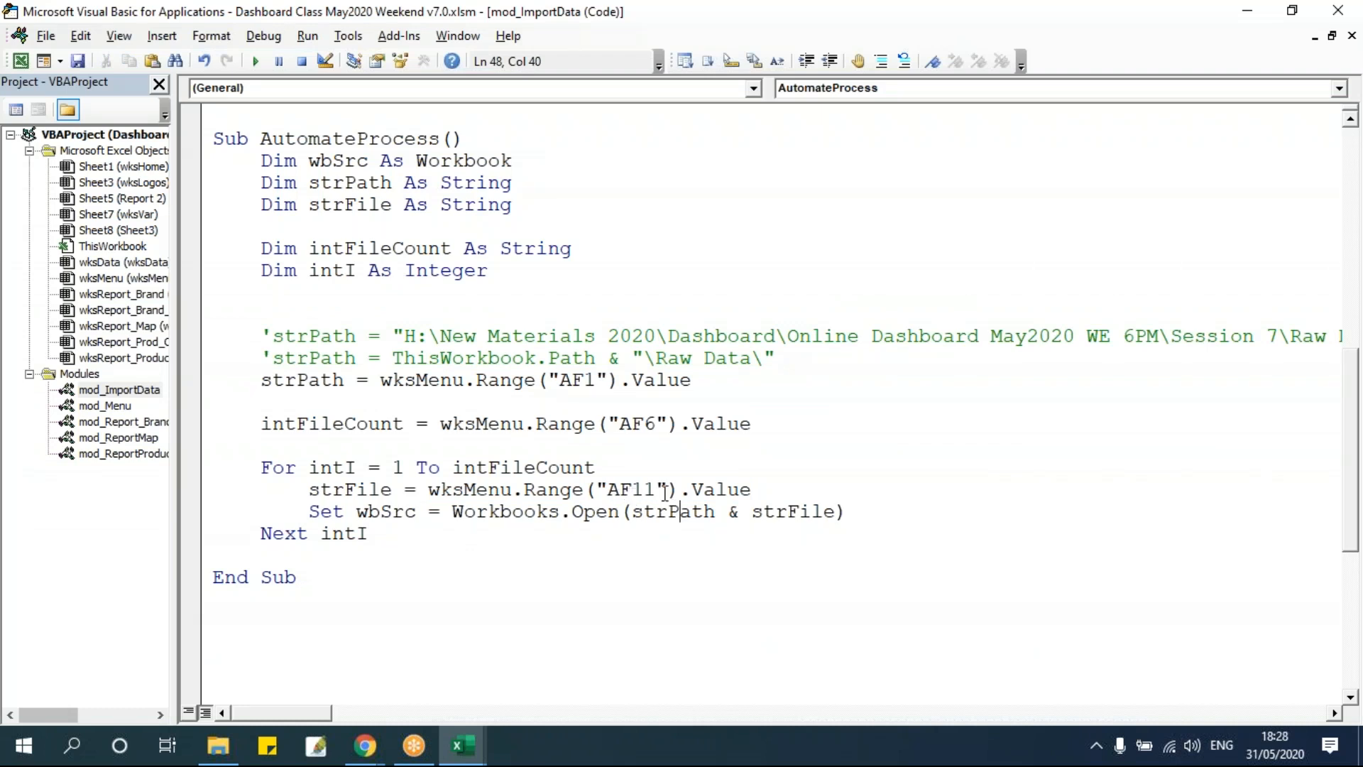
pyautogui.hotkey('alt', 'F11')
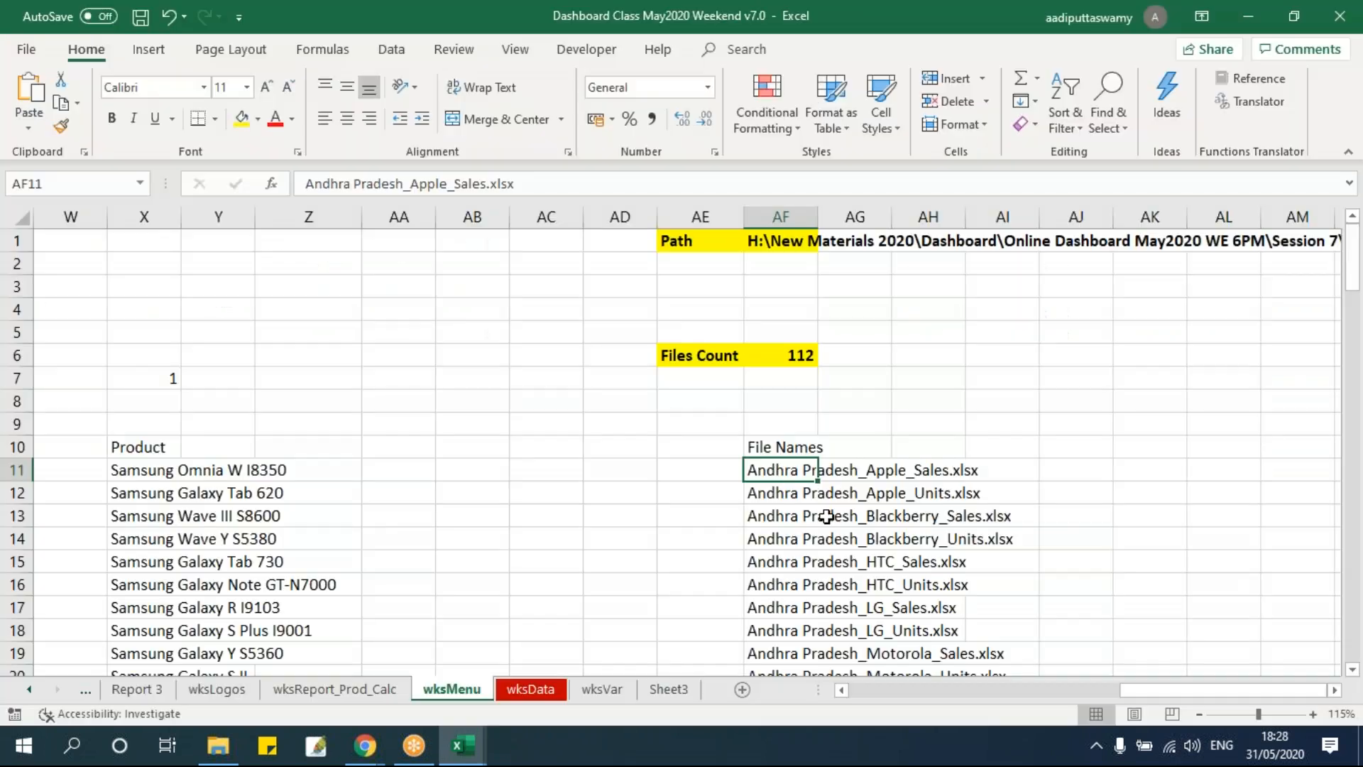
pyautogui.click(787, 490)
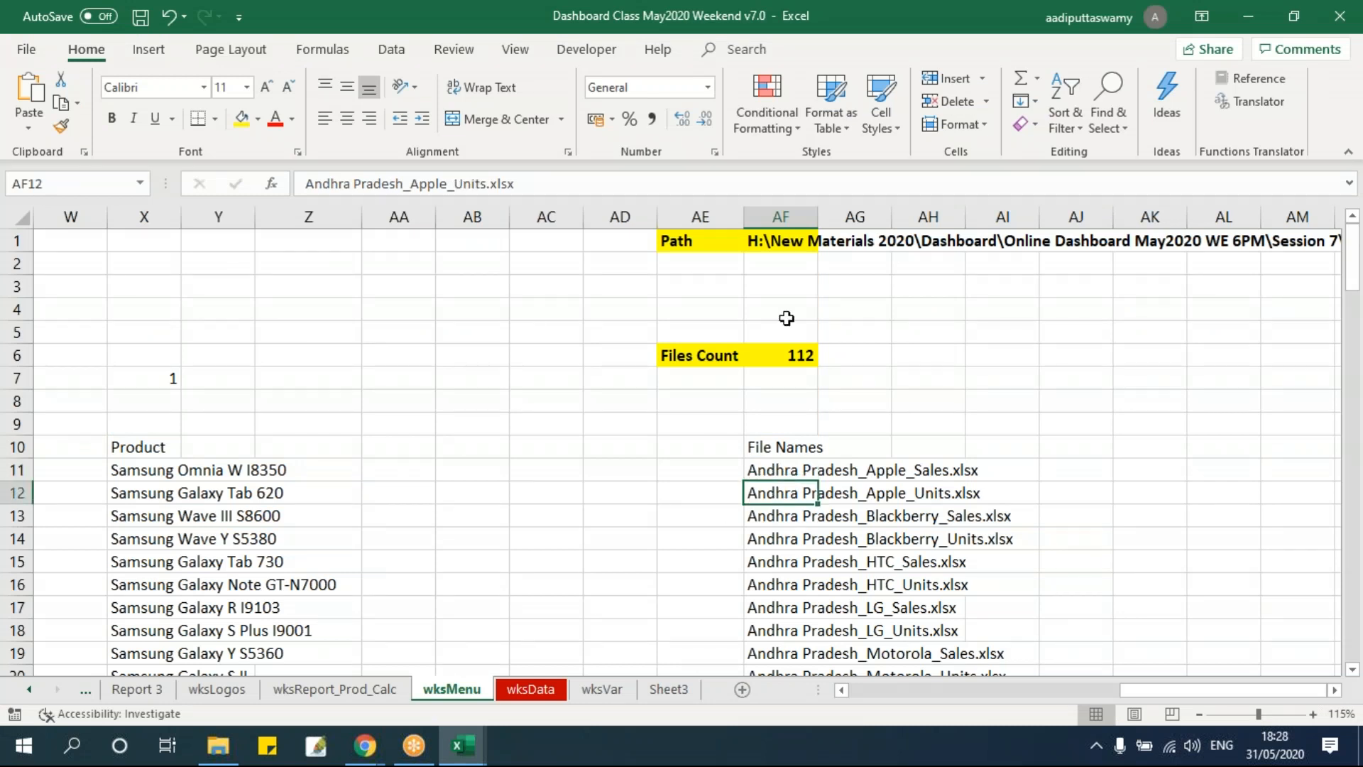
pyautogui.click(782, 516)
pyautogui.click(782, 539)
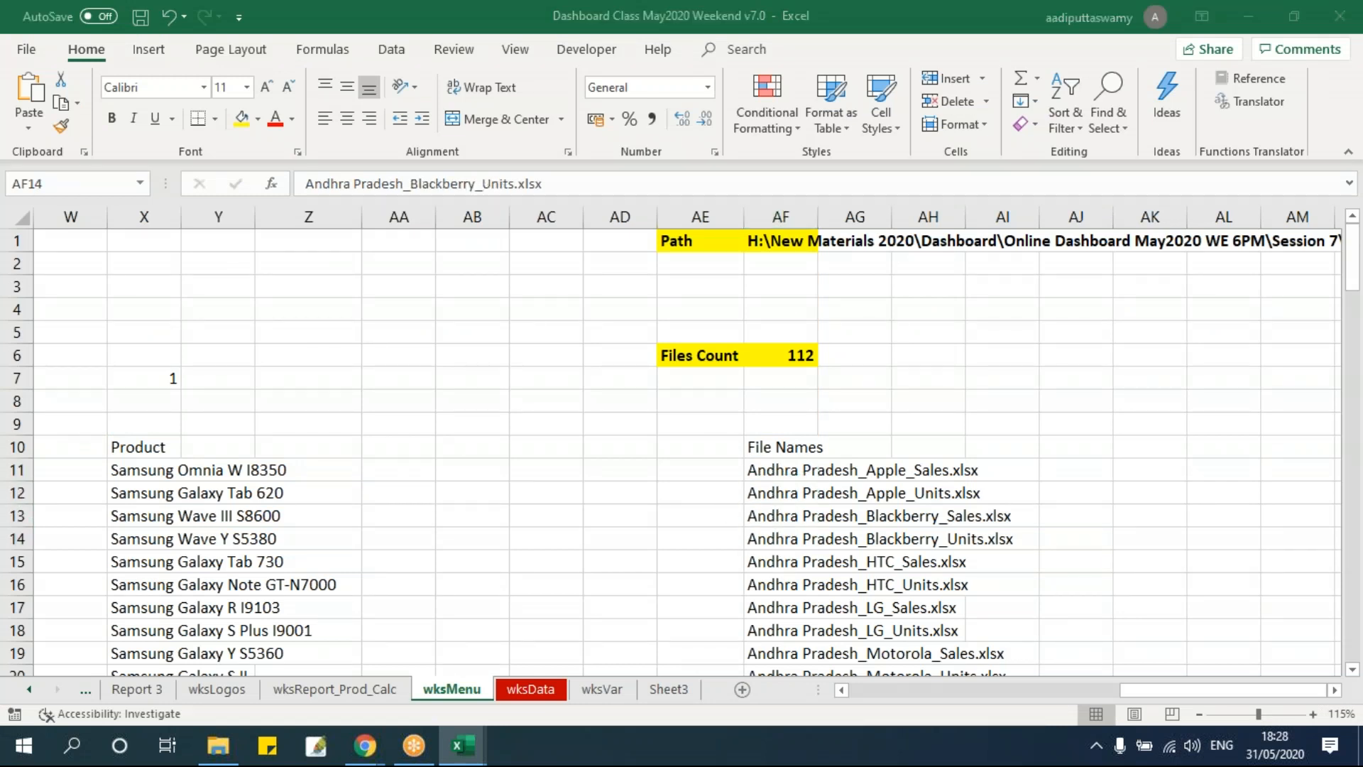
# Change the strFile range reference from "AF11" to "AF" & intI + 10.
pyautogui.hotkey('alt', 'F11')
pyautogui.click(655, 491)
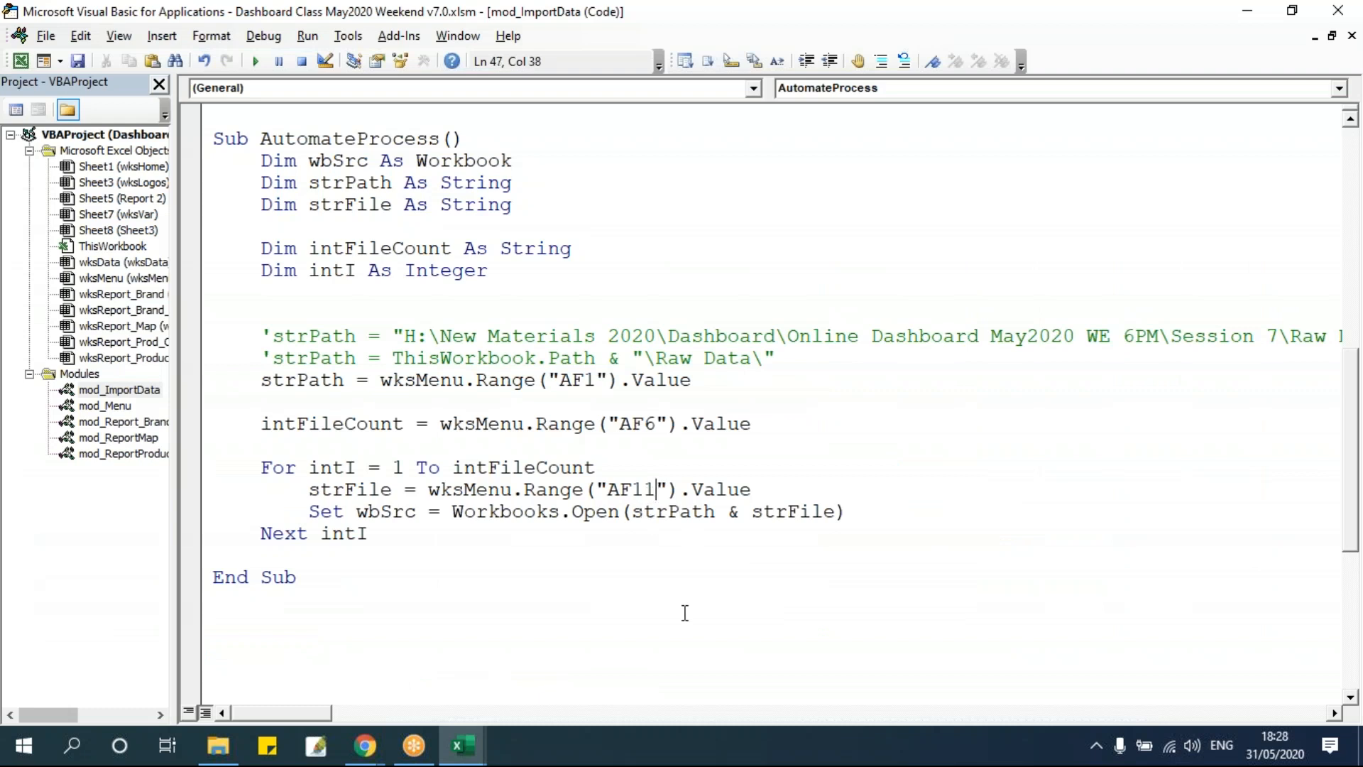
pyautogui.press('BackSpace')
pyautogui.press('BackSpace')
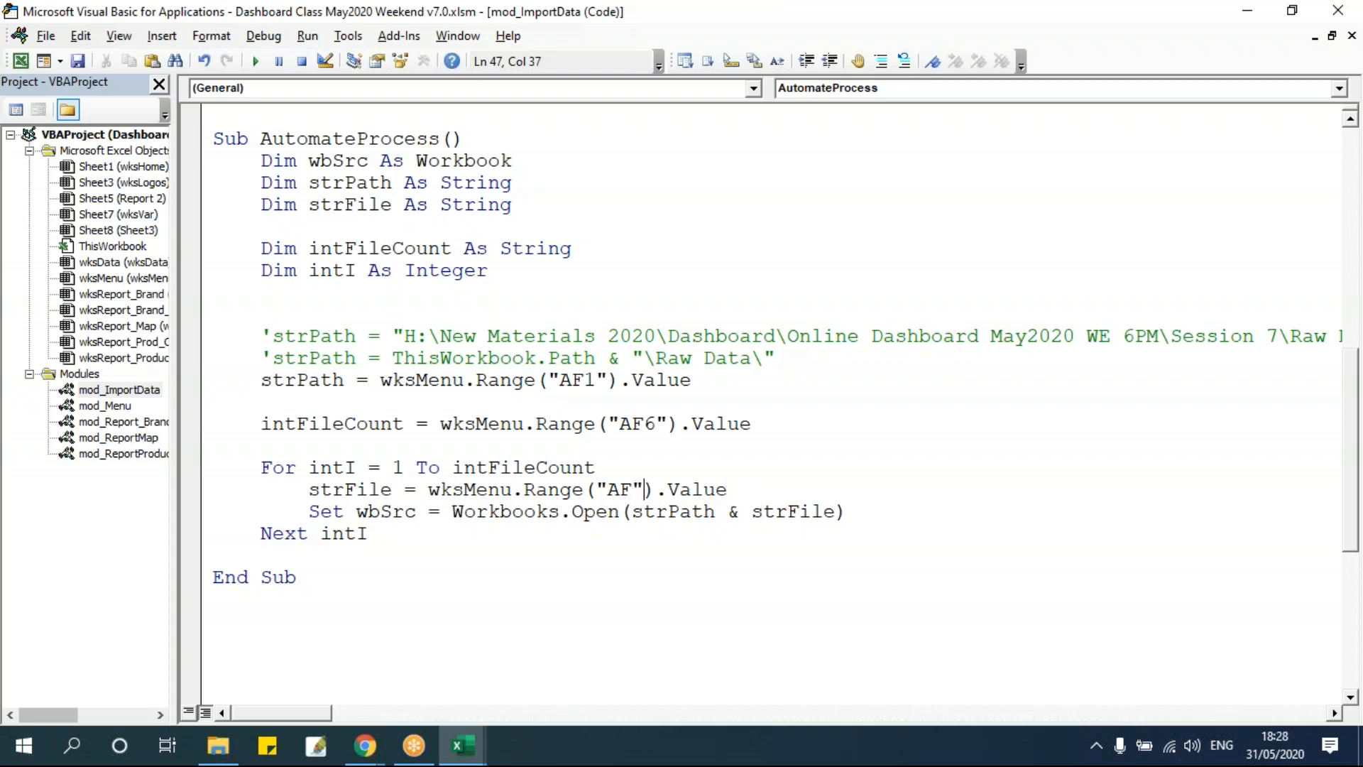
pyautogui.write('& inti')
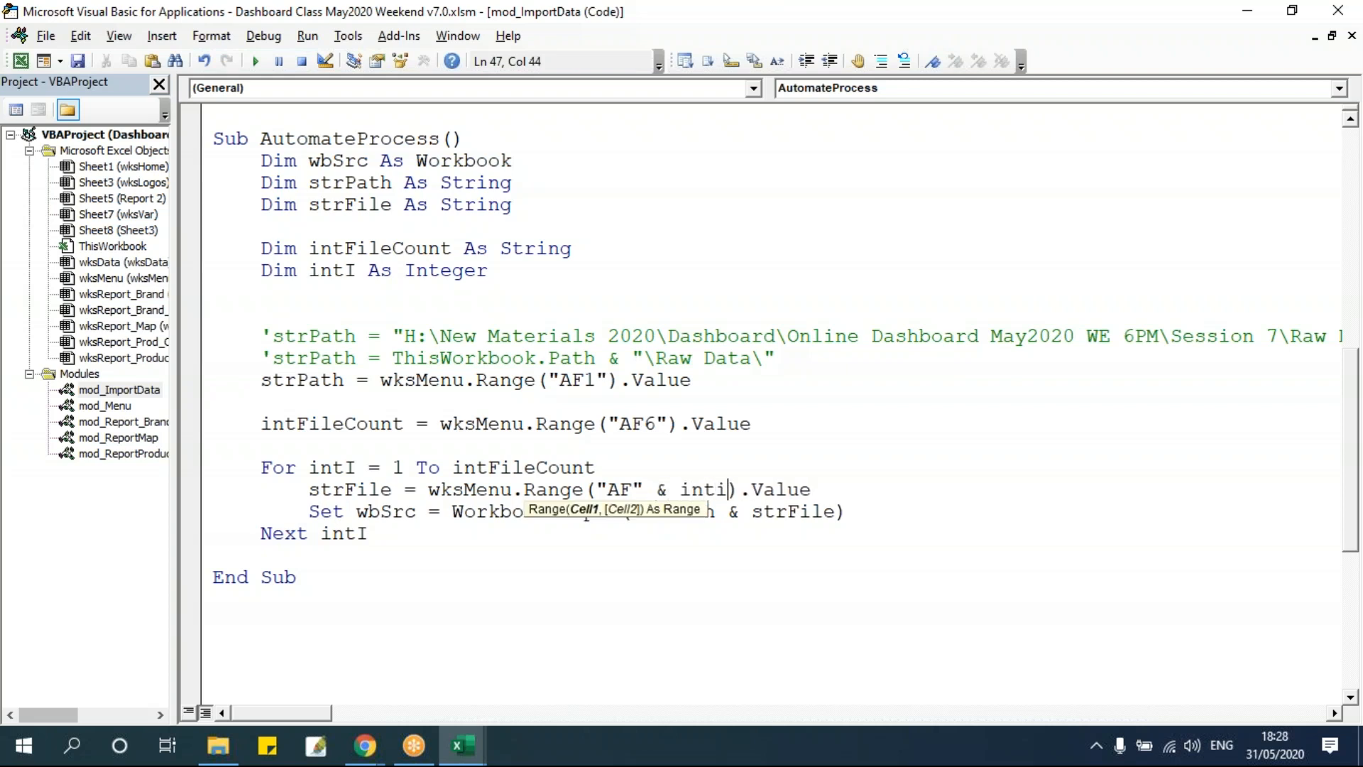
pyautogui.write('+10')
# Examine how intI + 10 maps to the file name rows in column AF of wksMenu.
pyautogui.click(677, 438)
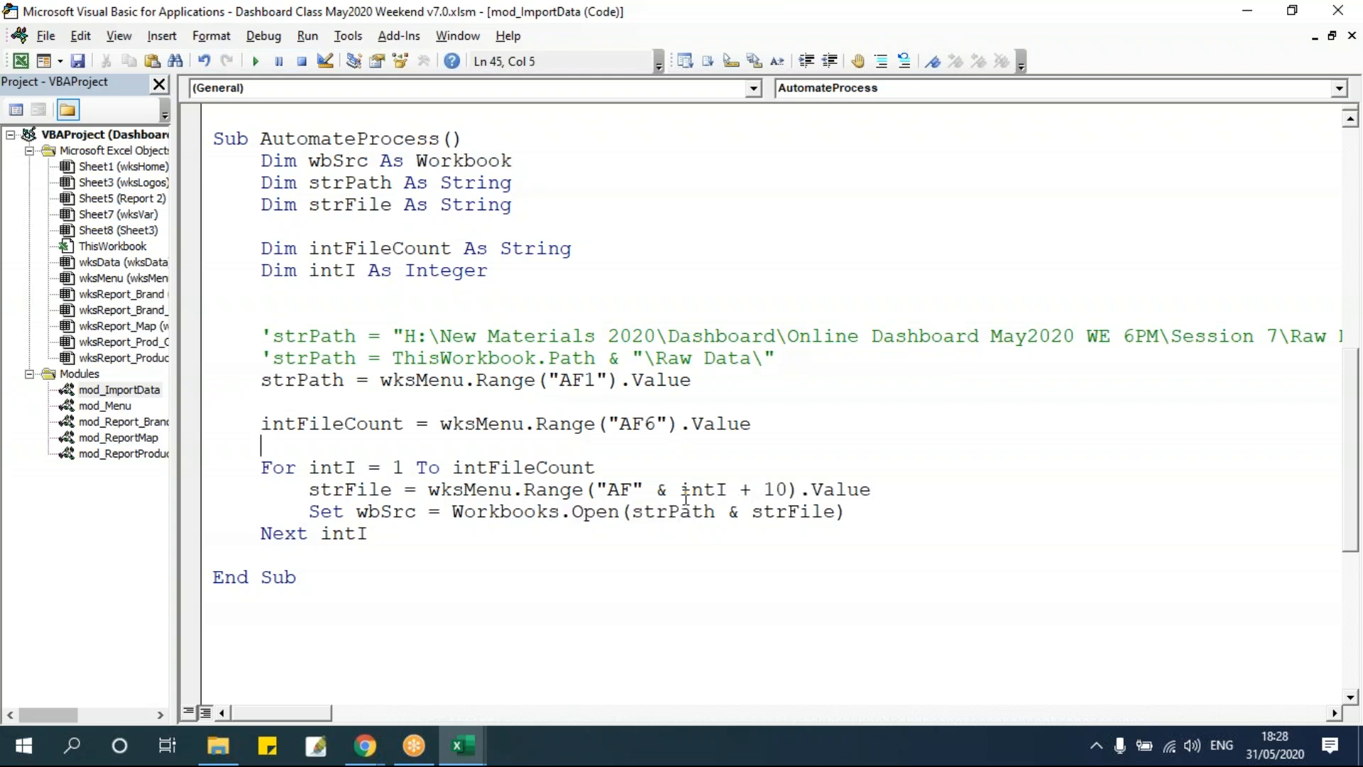
pyautogui.moveTo(683, 498); pyautogui.dragTo(728, 496)
pyautogui.click(807, 496)
pyautogui.doubleClick(346, 469)
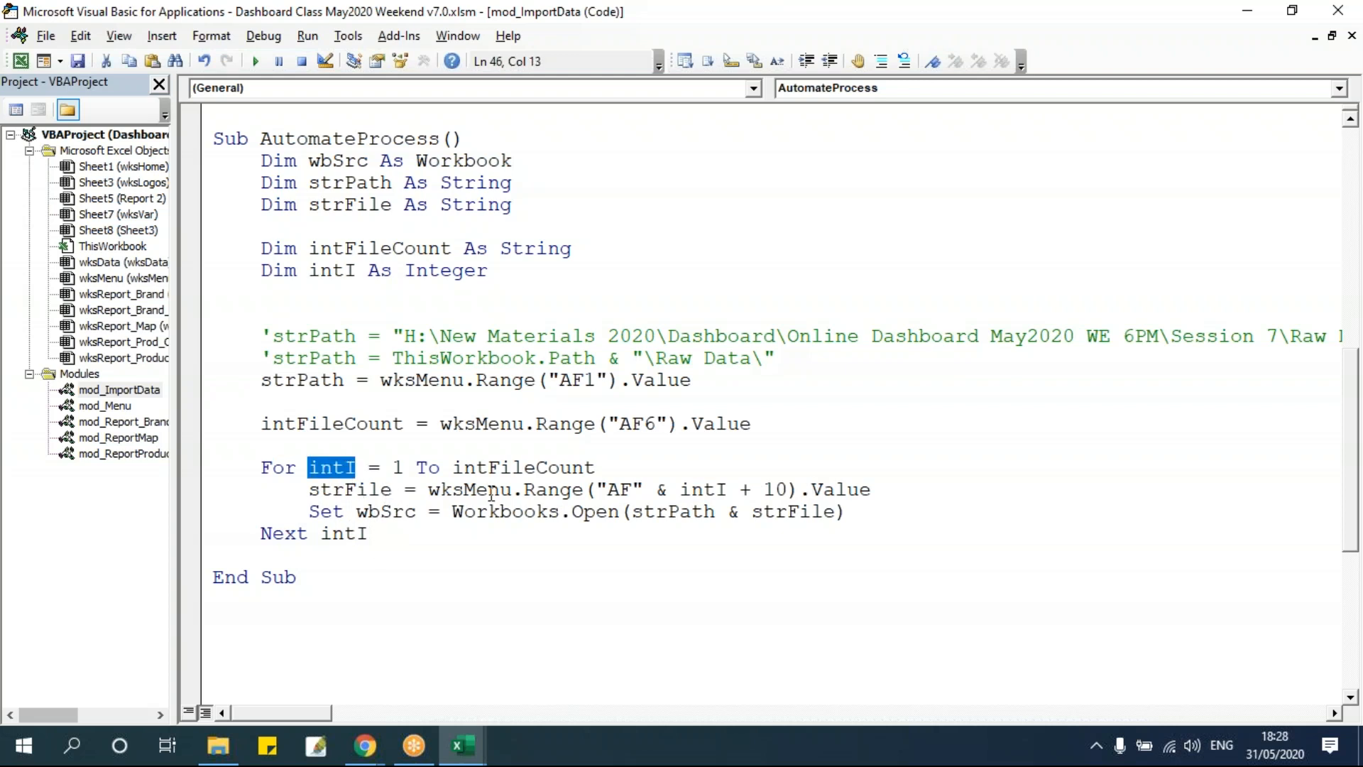
pyautogui.click(703, 489)
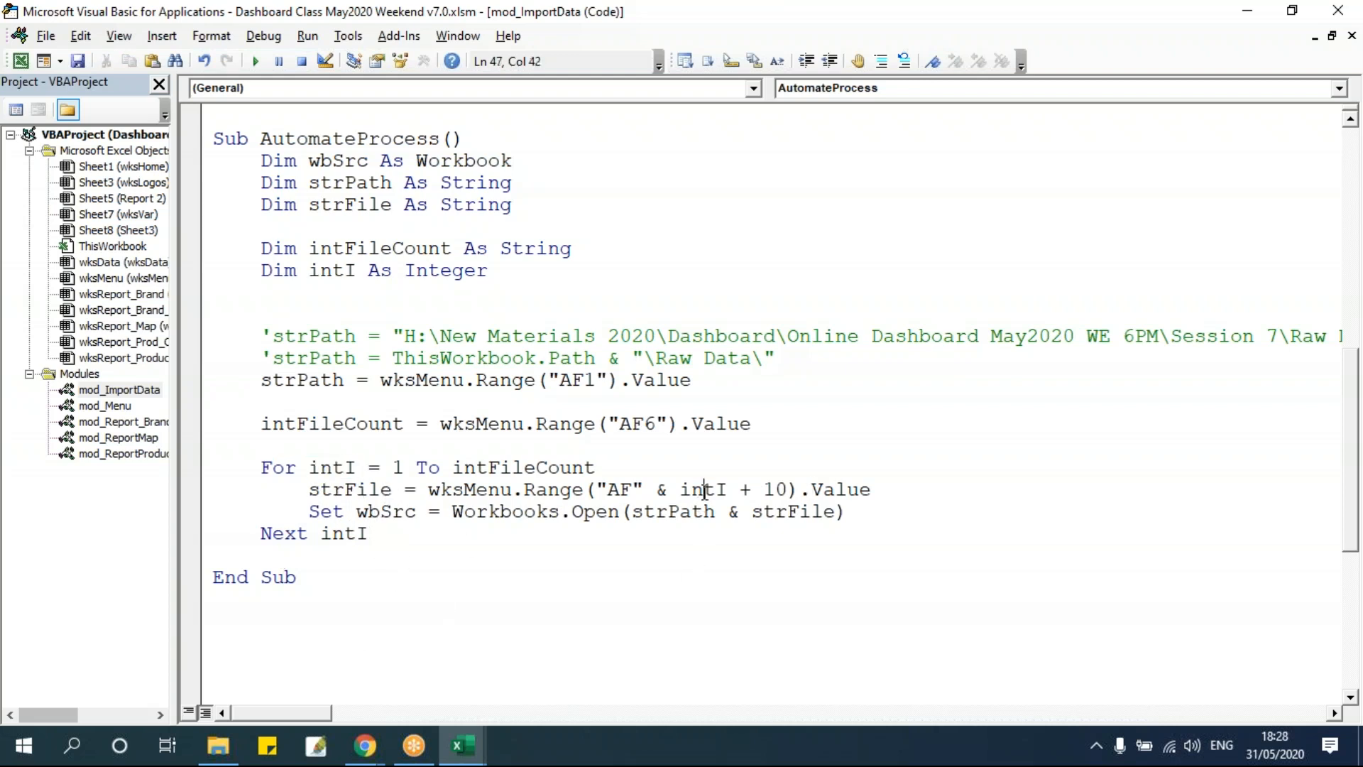
pyautogui.click(776, 490)
pyautogui.click(739, 490)
pyautogui.doubleClick(612, 487)
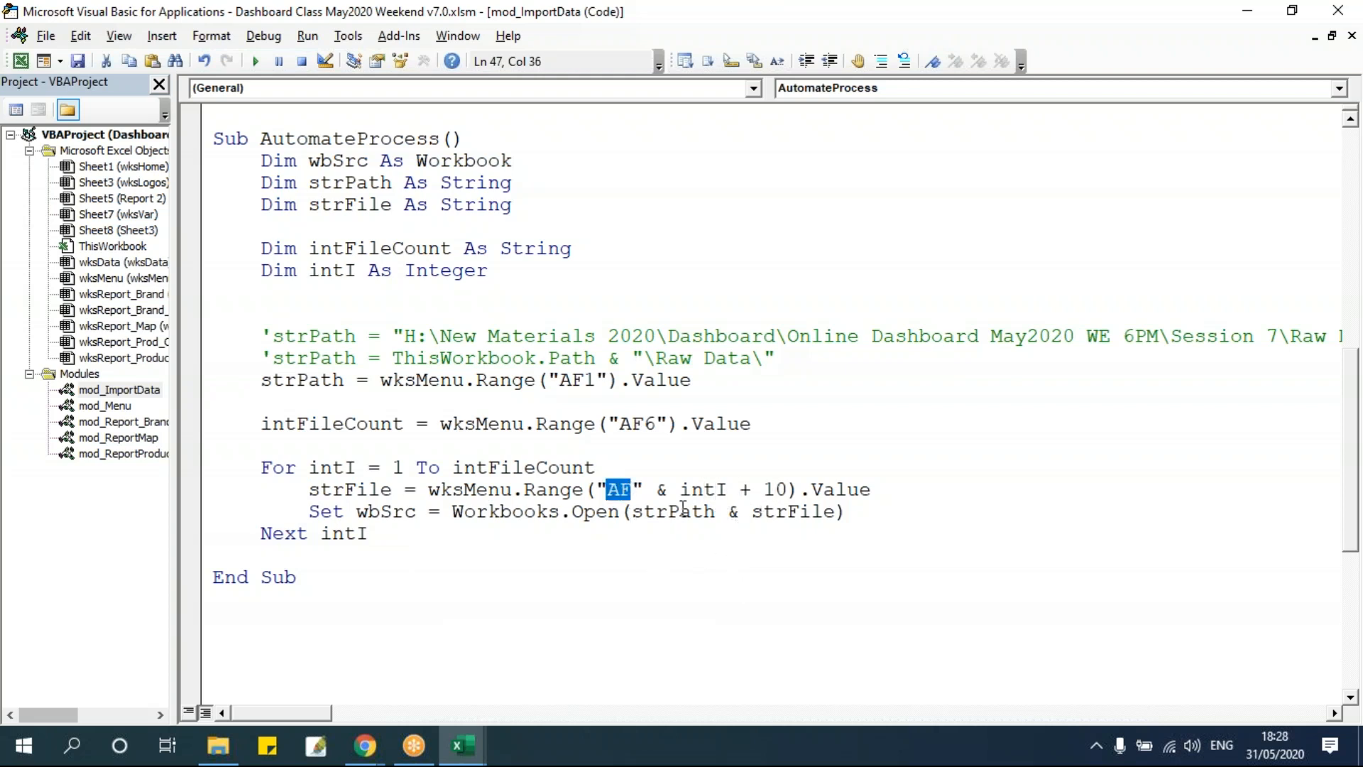
pyautogui.moveTo(682, 491); pyautogui.dragTo(786, 511)
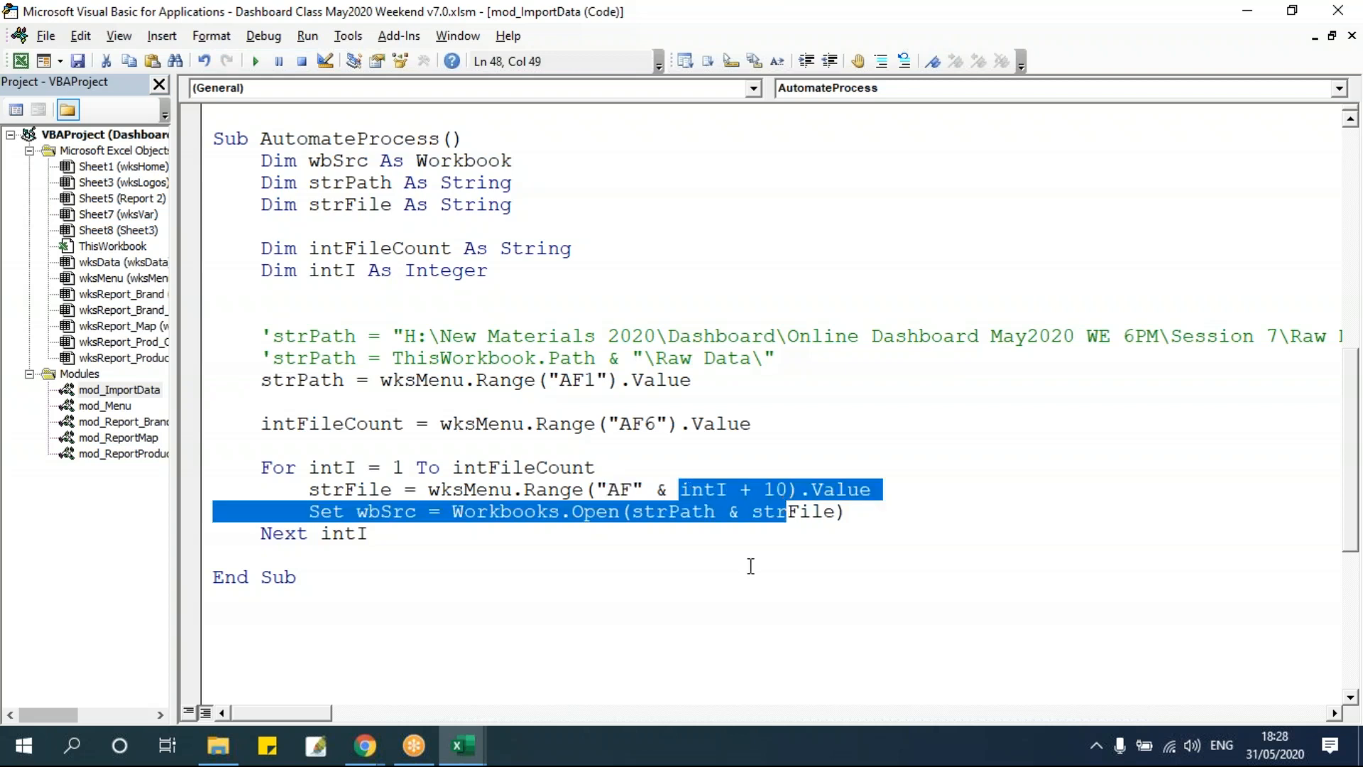
pyautogui.hotkey('alt', 'F11')
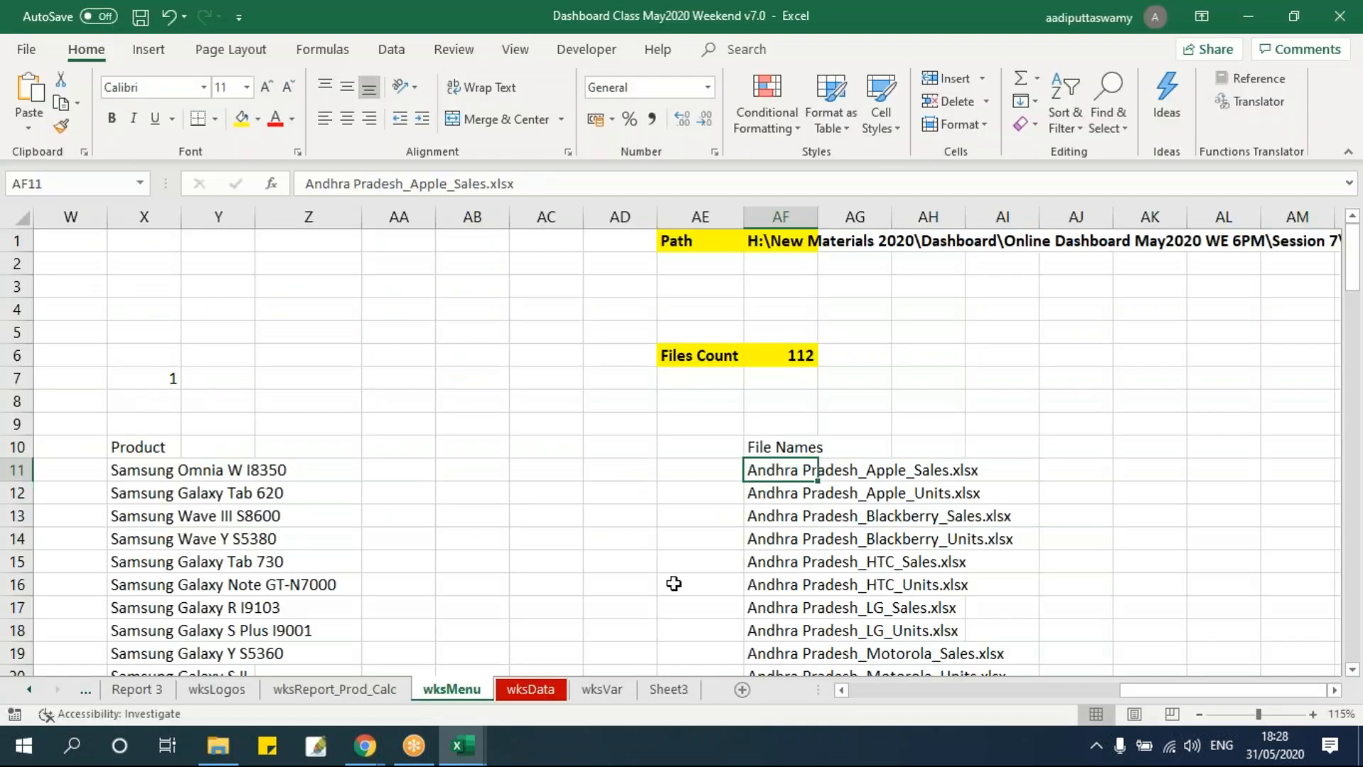
pyautogui.hotkey('alt', 'F11')
pyautogui.click(625, 448)
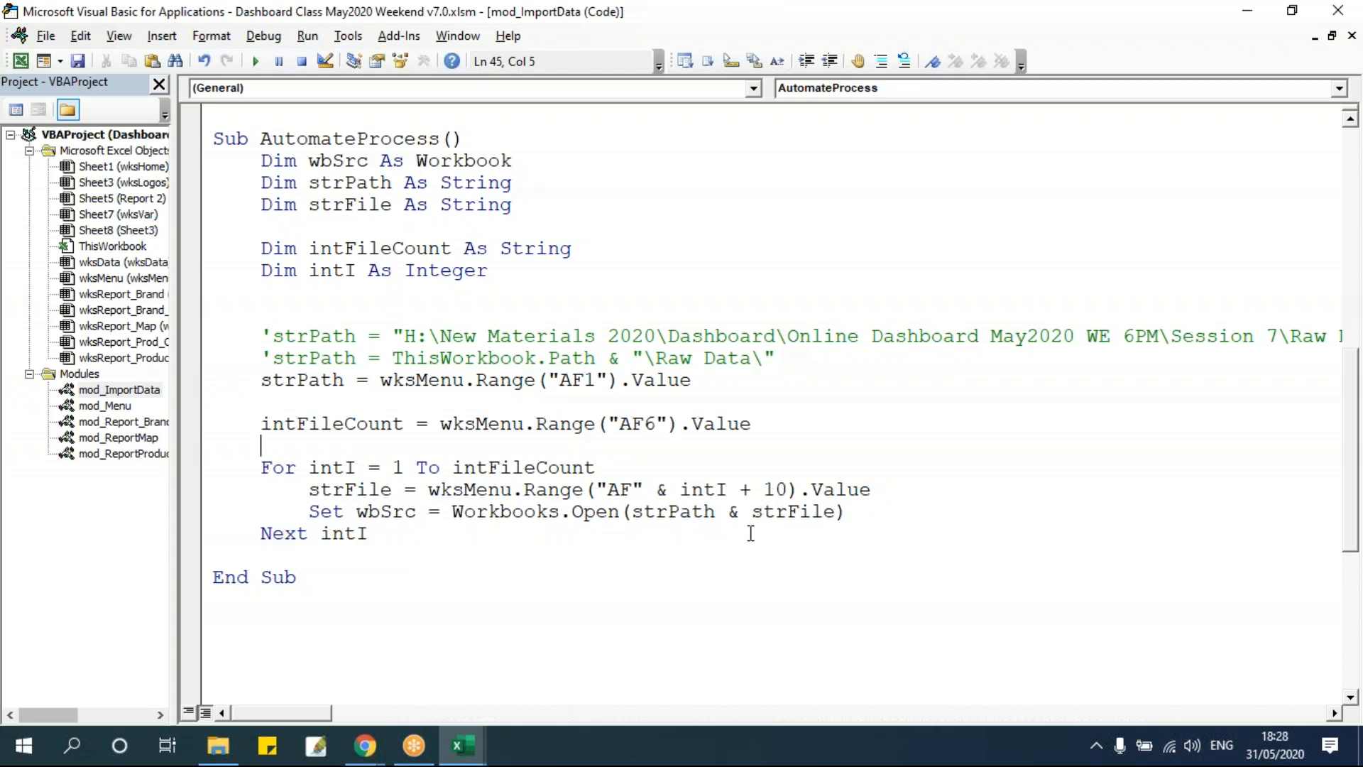
pyautogui.hotkey('alt', 'F11')
pyautogui.click(787, 491)
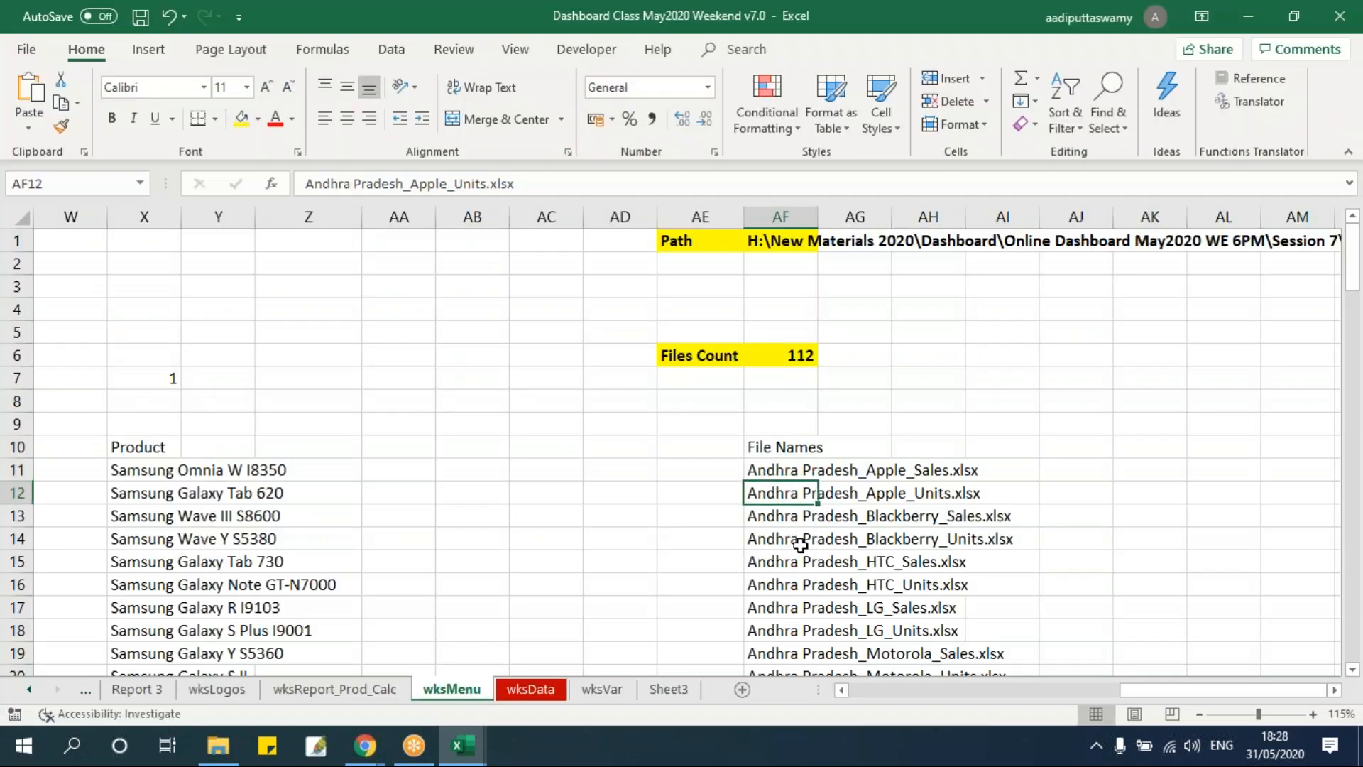
pyautogui.hotkey('alt', 'F11')
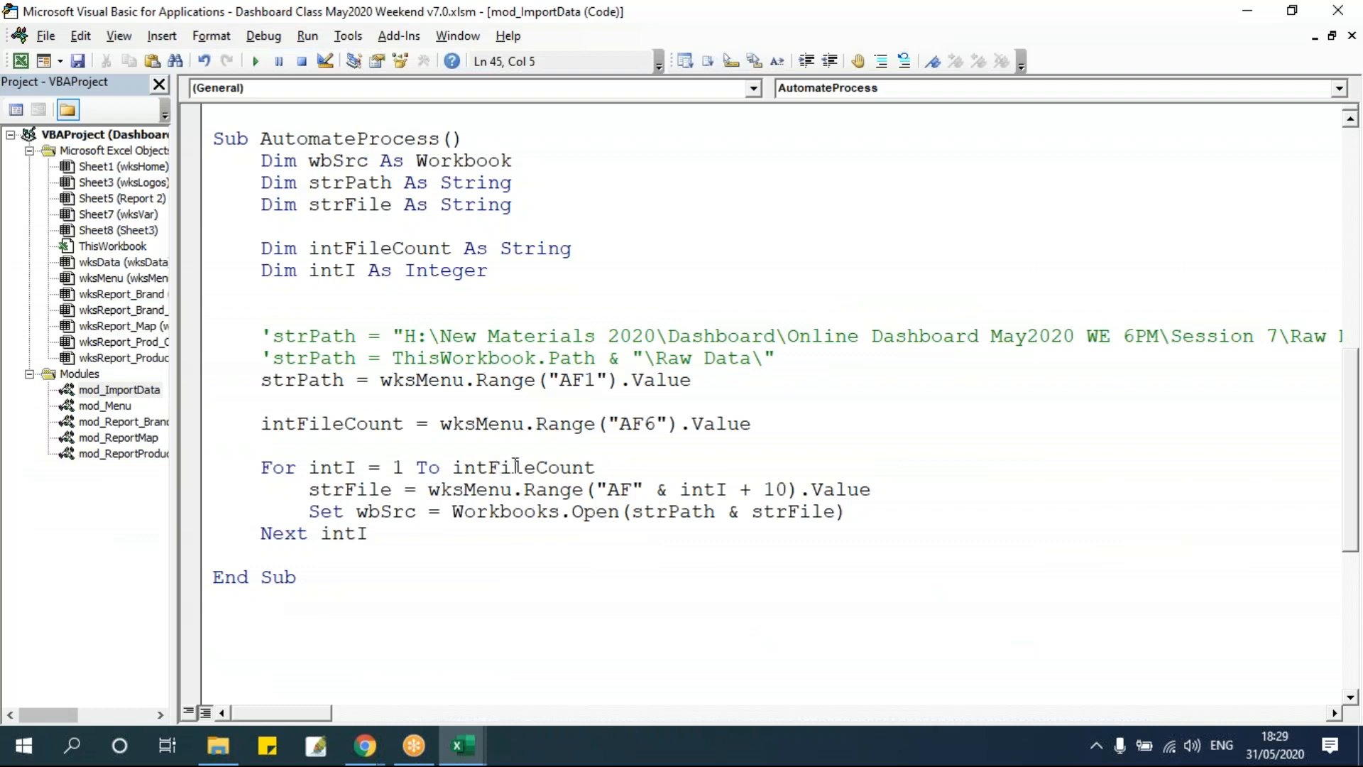
# Review the strFile assignment and the workbook open statement inside the loop.
pyautogui.moveTo(308, 490); pyautogui.dragTo(384, 490)
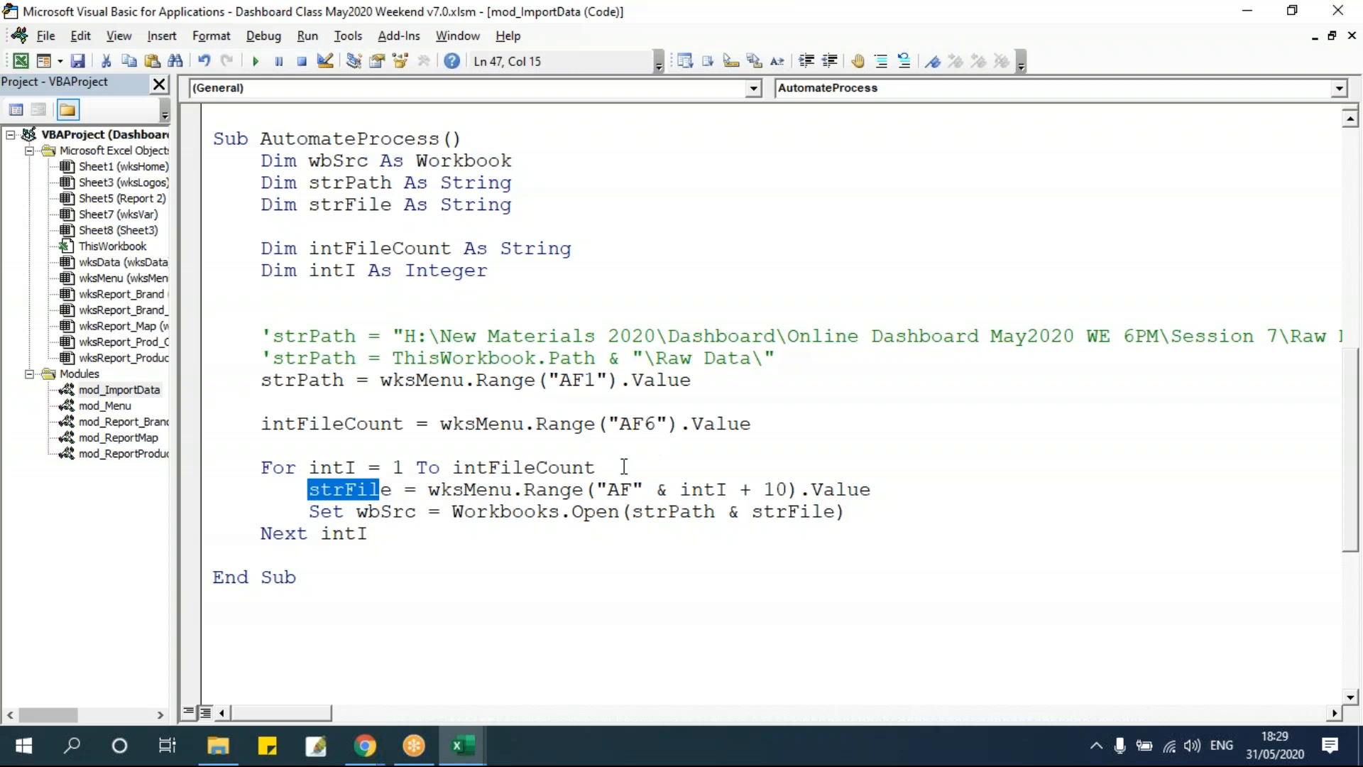
pyautogui.moveTo(427, 491); pyautogui.dragTo(951, 495)
pyautogui.click(891, 518)
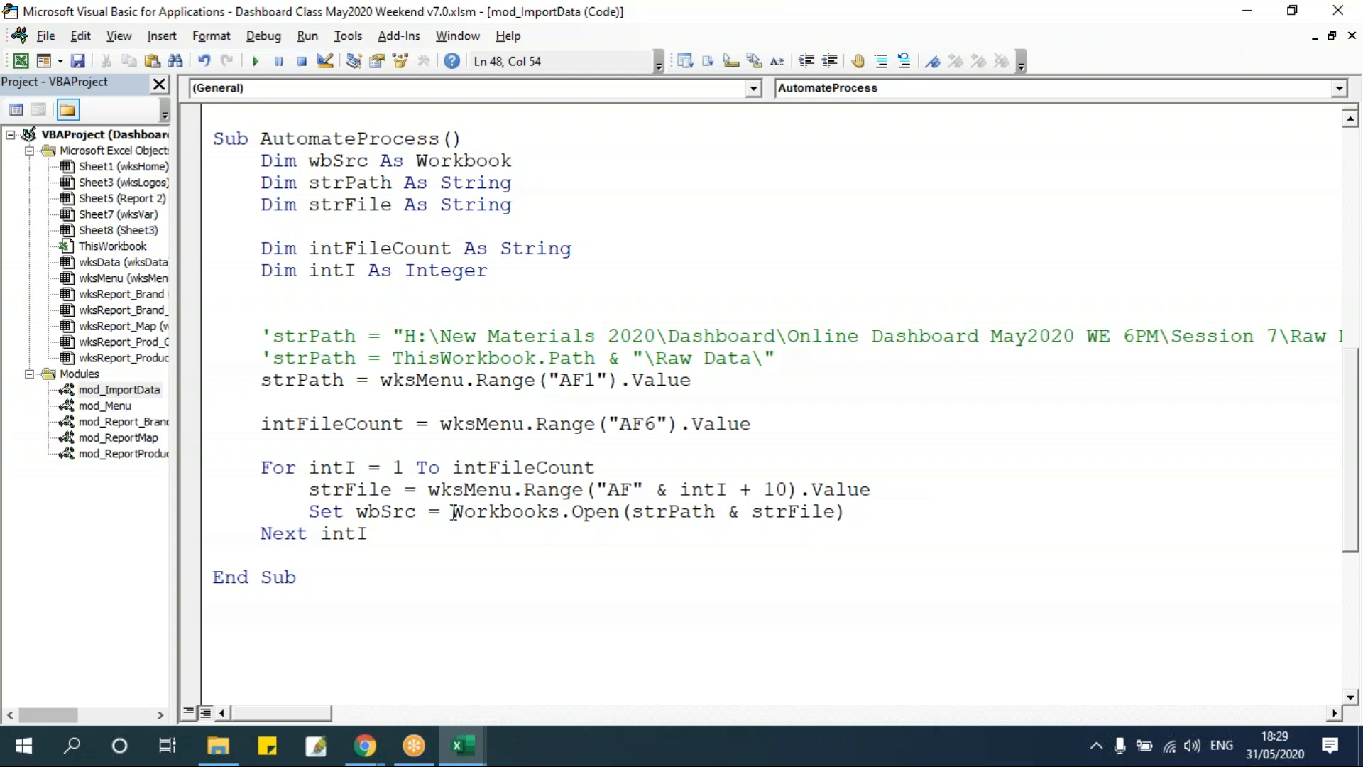
pyautogui.moveTo(313, 512); pyautogui.dragTo(897, 518)
pyautogui.click(887, 518)
pyautogui.moveTo(428, 489); pyautogui.dragTo(1029, 489)
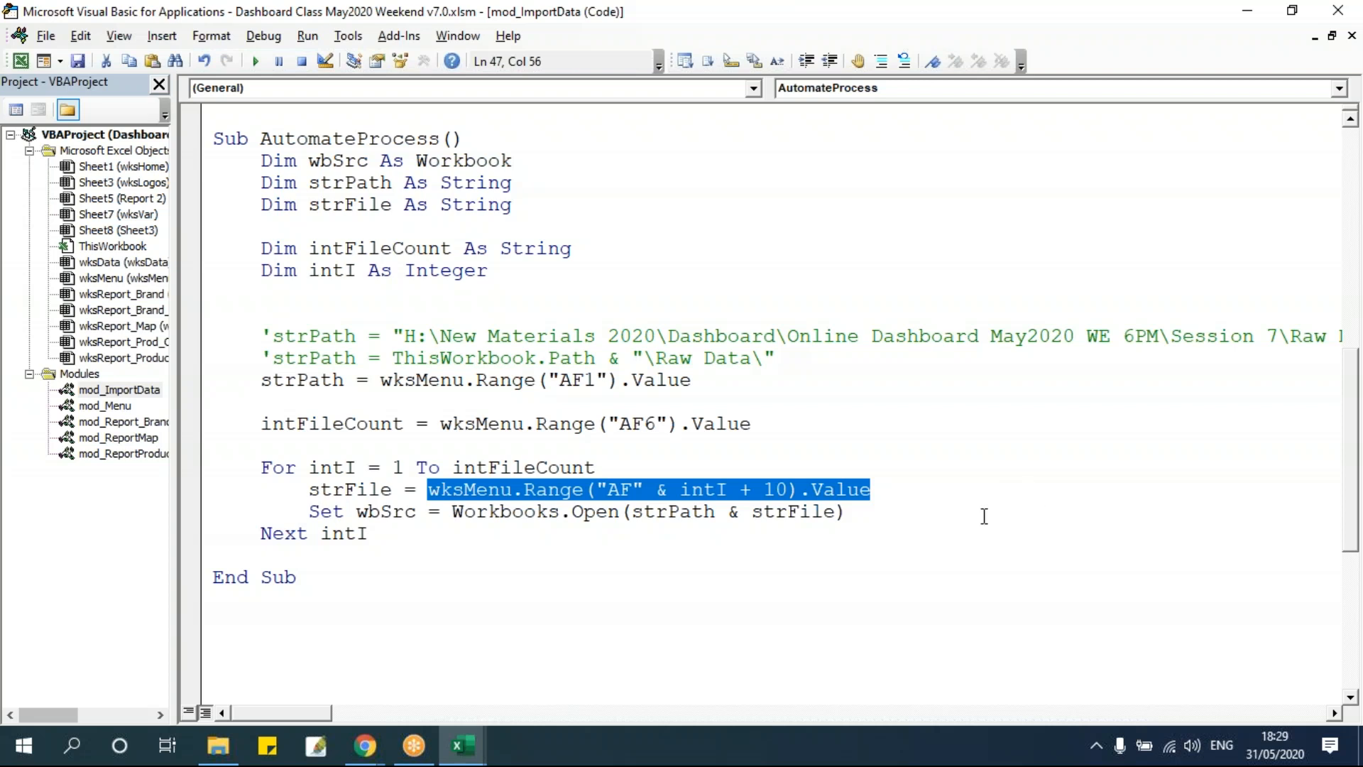
pyautogui.hotkey('alt', 'F11')
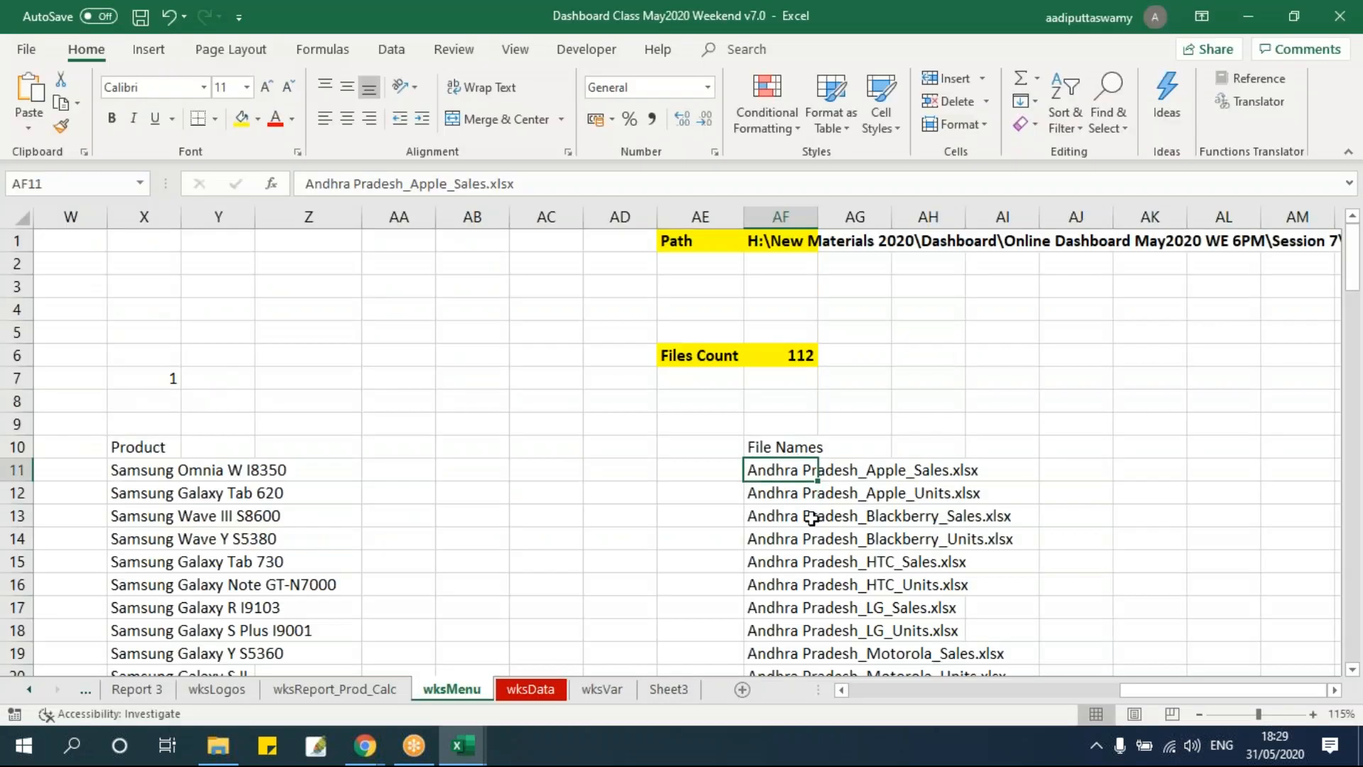
pyautogui.hotkey('alt', 'F11')
pyautogui.click(450, 511)
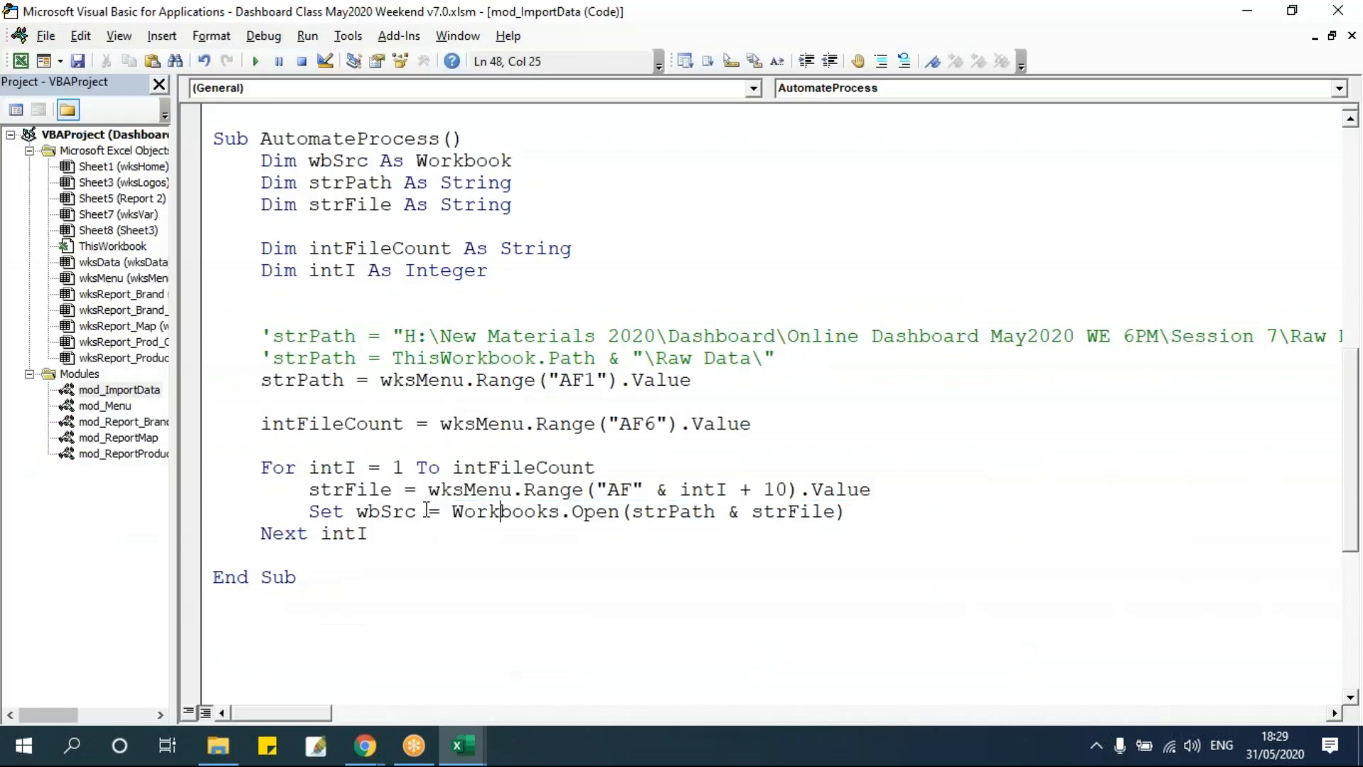
pyautogui.moveTo(440, 489); pyautogui.dragTo(992, 494)
pyautogui.doubleClick(793, 511)
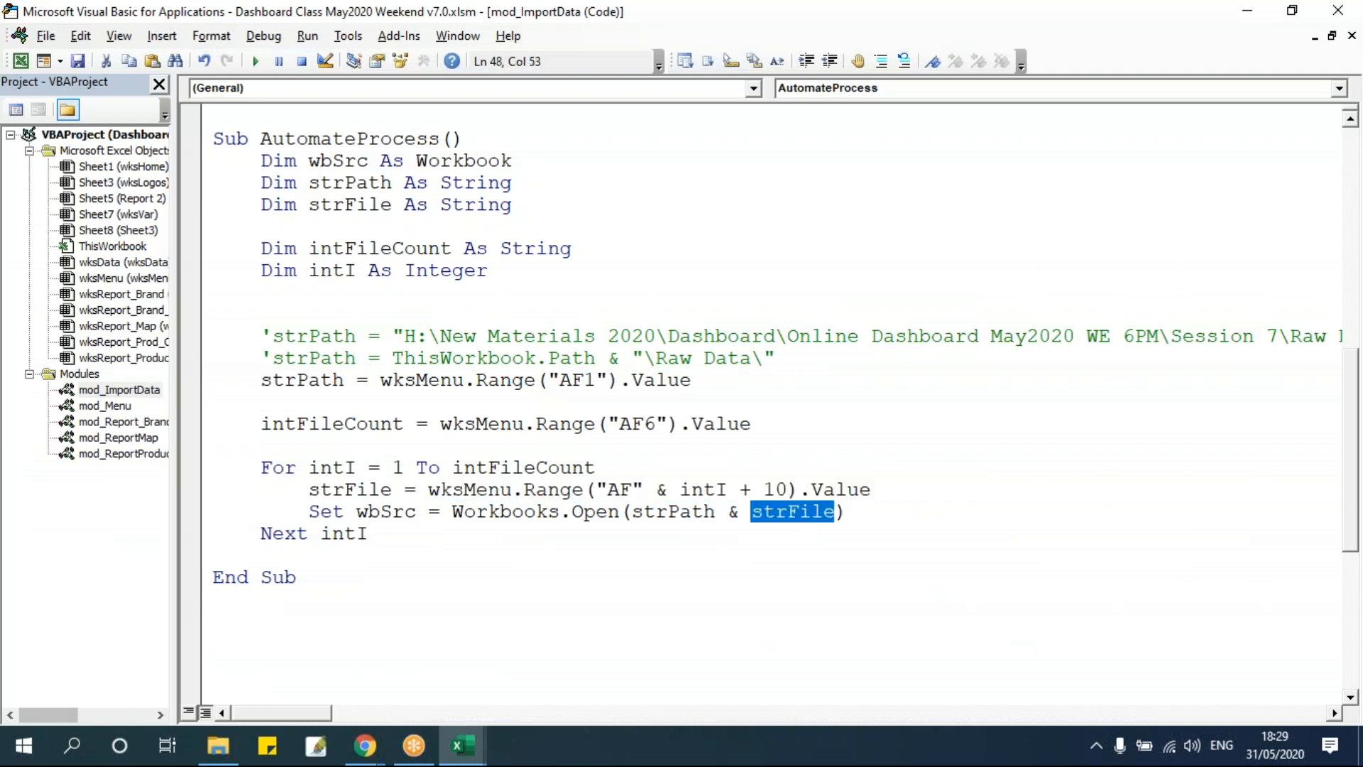
pyautogui.click(894, 511)
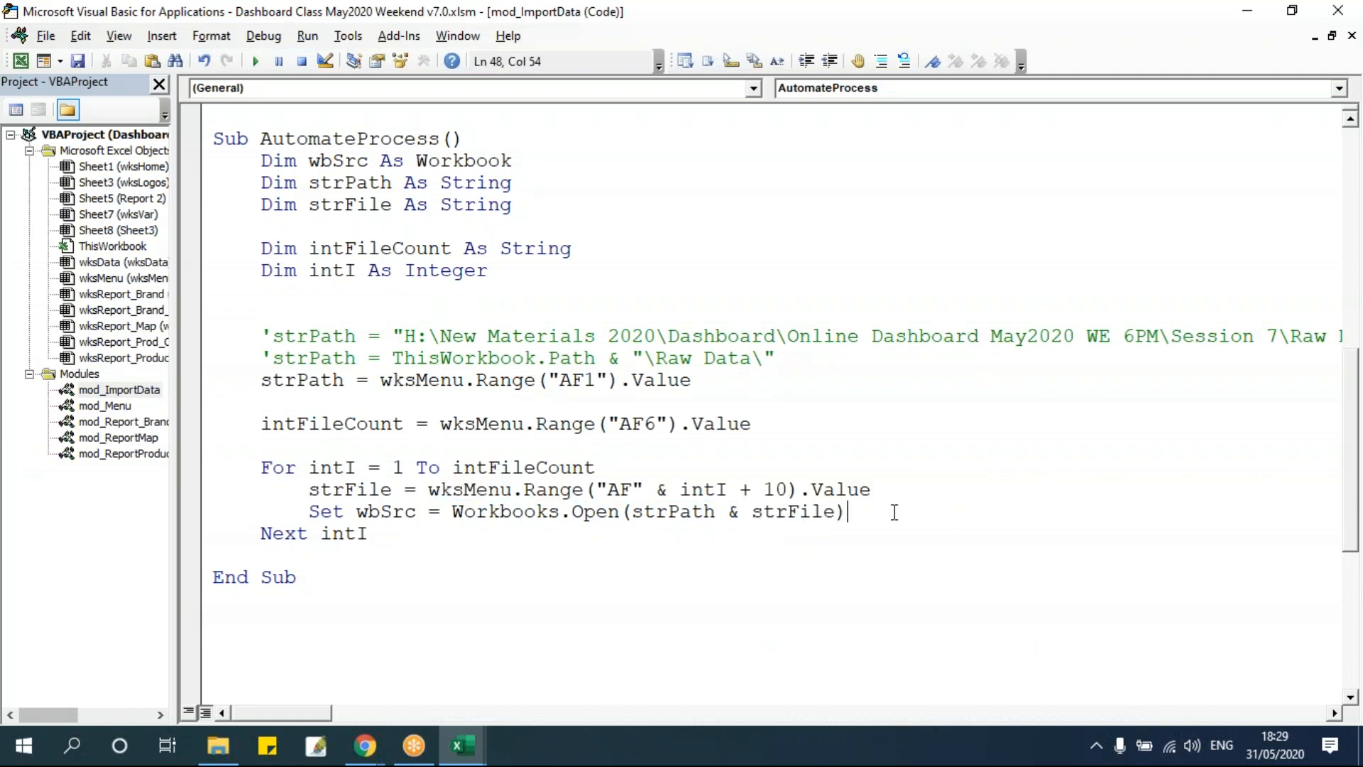
# Add a wbSrc.Close False line inside the loop just before Next intI.
pyautogui.press('Return')
pyautogui.press('Return')
pyautogui.press('Return')
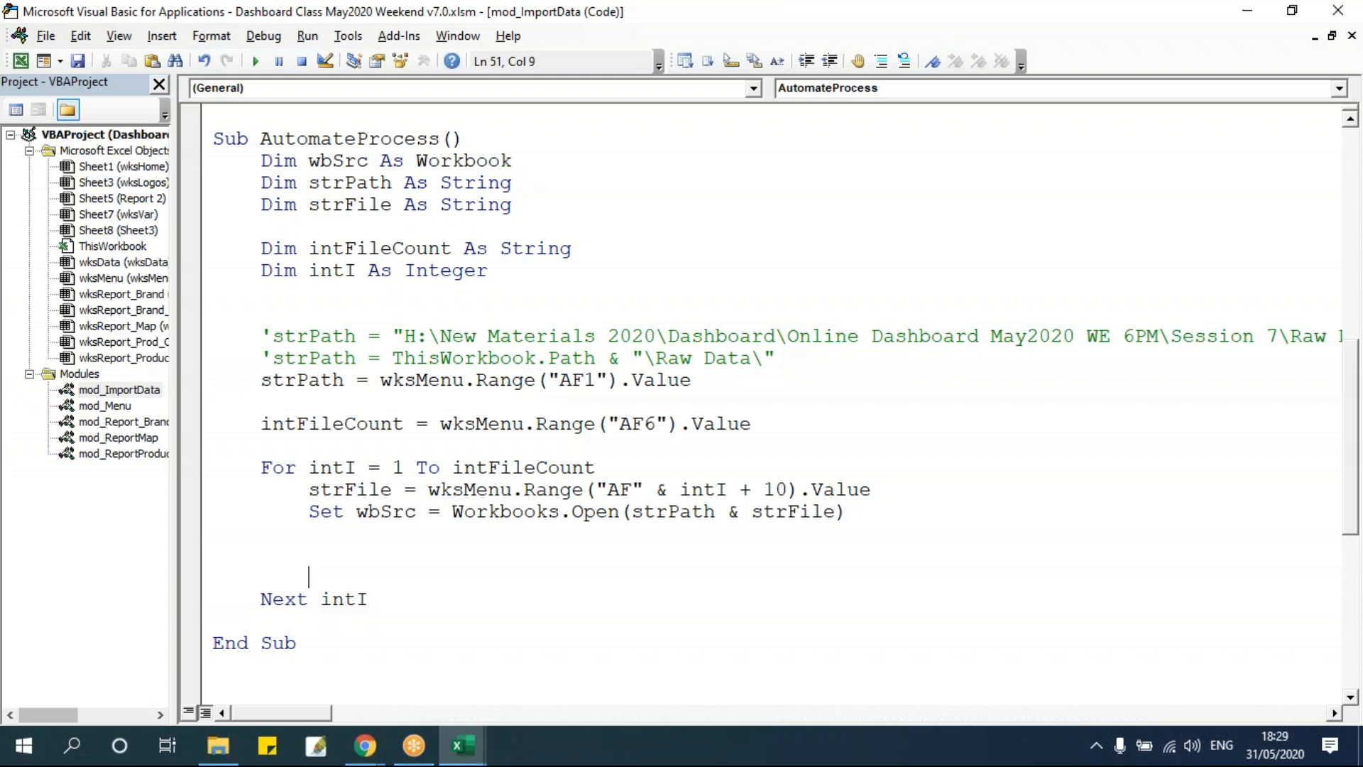
pyautogui.press('Up')
pyautogui.write('wbsrc.close')
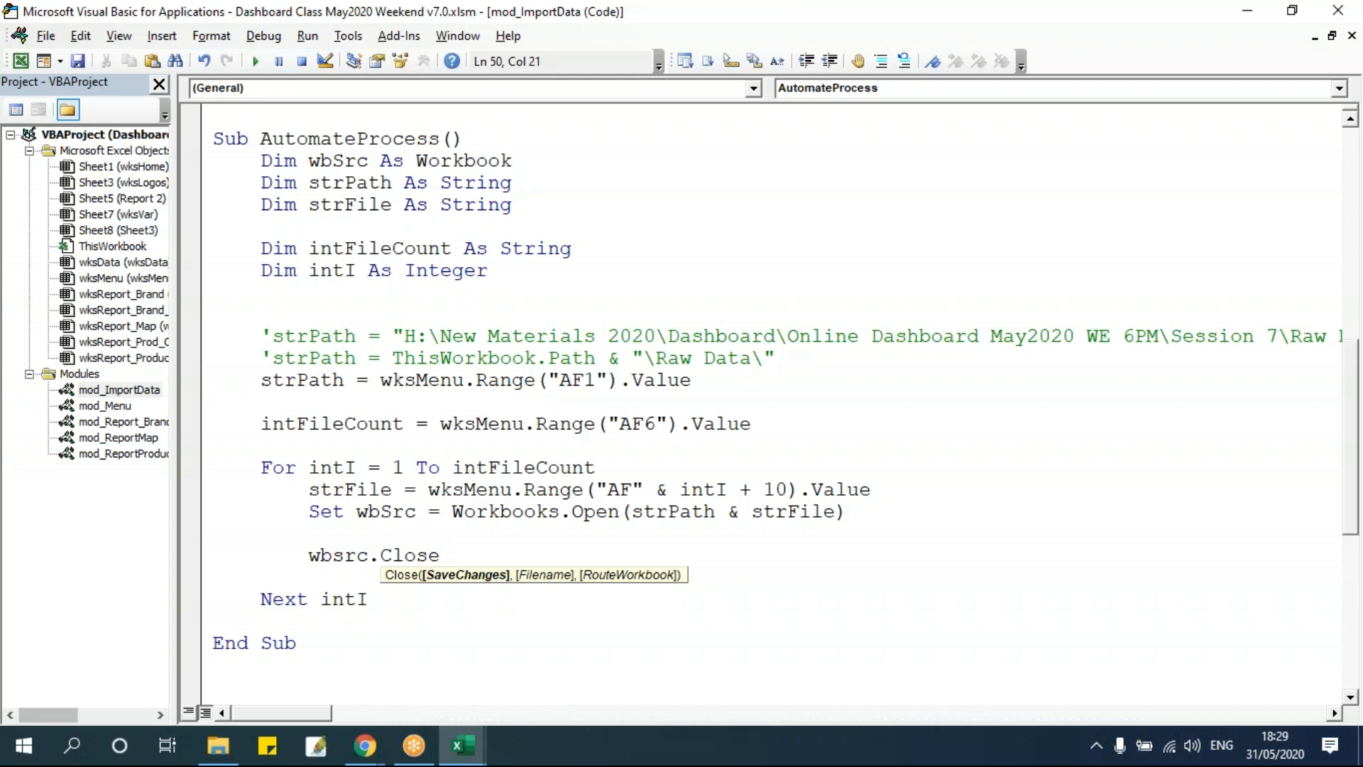
pyautogui.write('false')
pyautogui.click(815, 424)
pyautogui.click(608, 579)
pyautogui.click(581, 563)
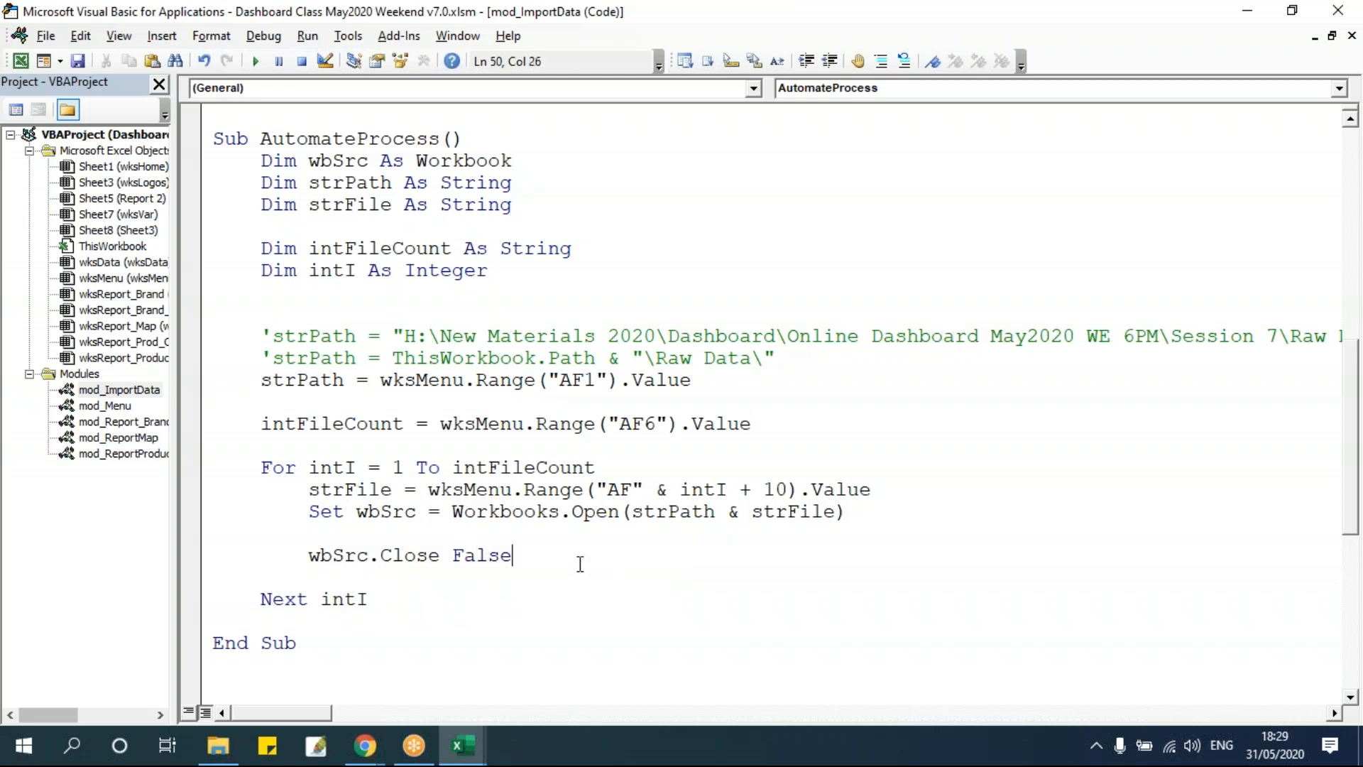
pyautogui.press('Delete')
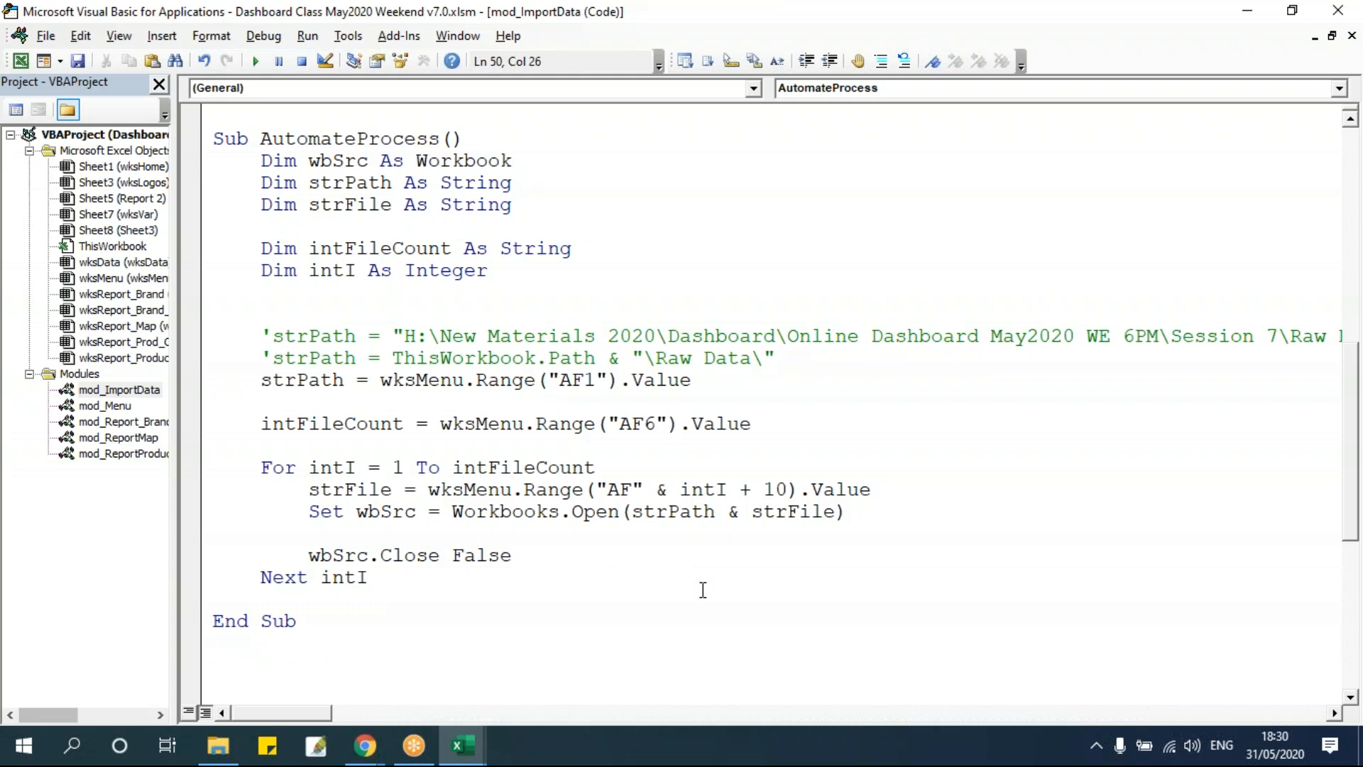
pyautogui.hotkey('alt', 'F11')
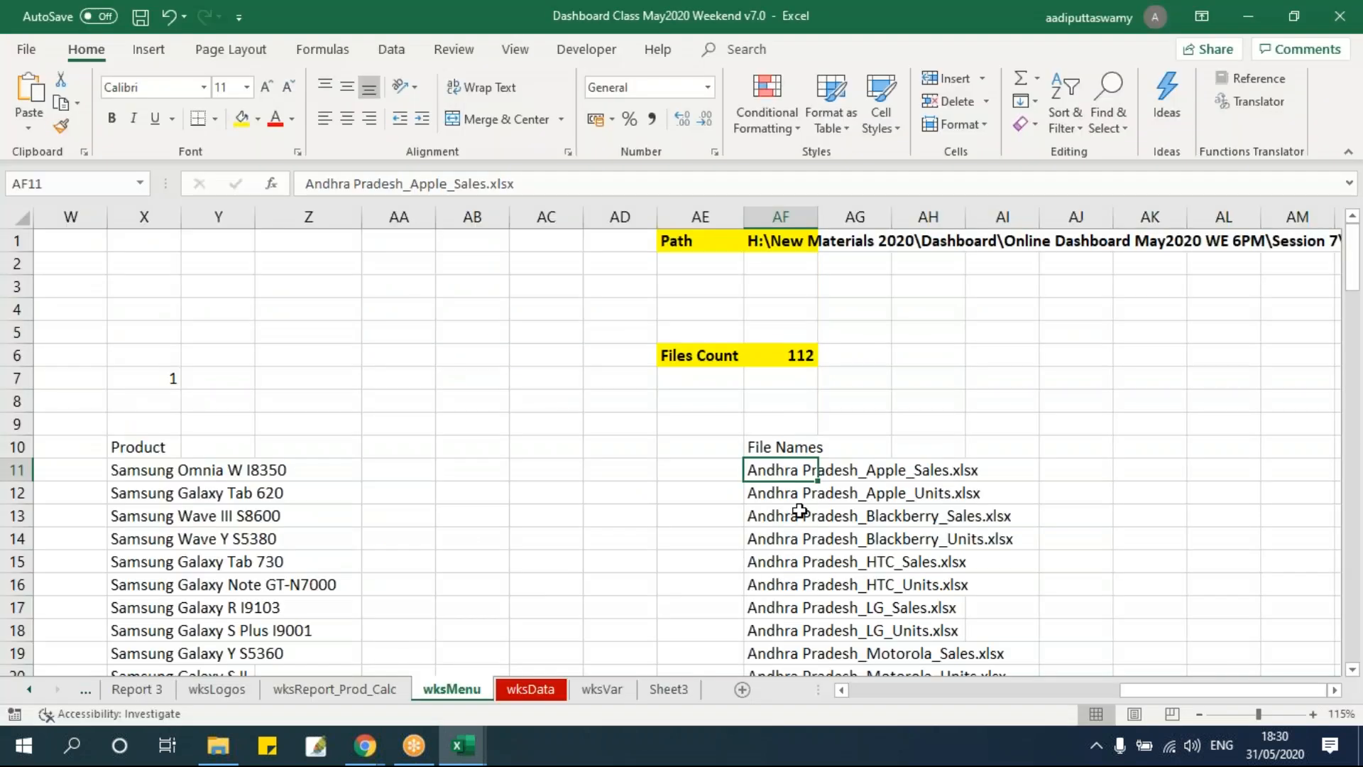
pyautogui.hotkey('alt', 'F11')
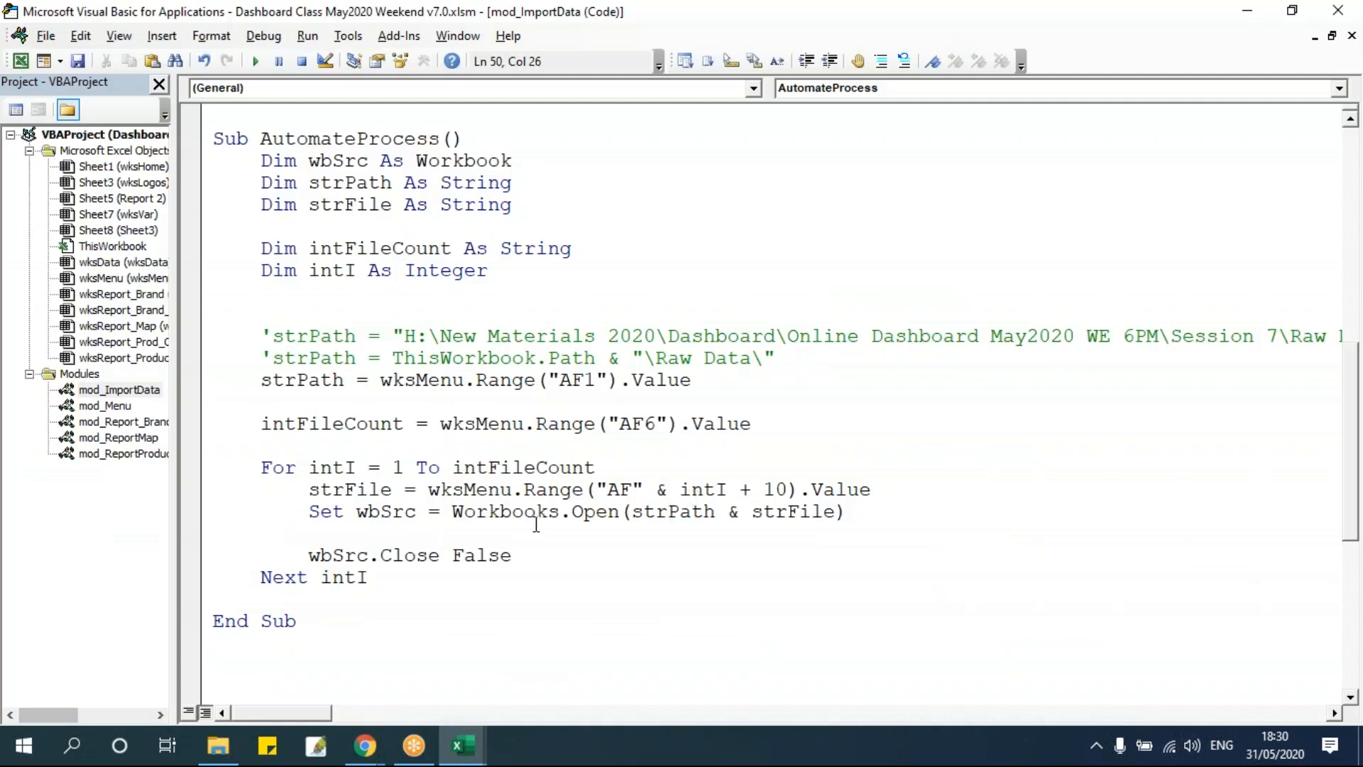
# Step through the macro line by line into the loop and check the file name held in strFile.
pyautogui.click(541, 531)
pyautogui.press('F8')
pyautogui.press('F8')
pyautogui.press('F8')
pyautogui.press('F8')
pyautogui.press('F8')
pyautogui.press('F8')
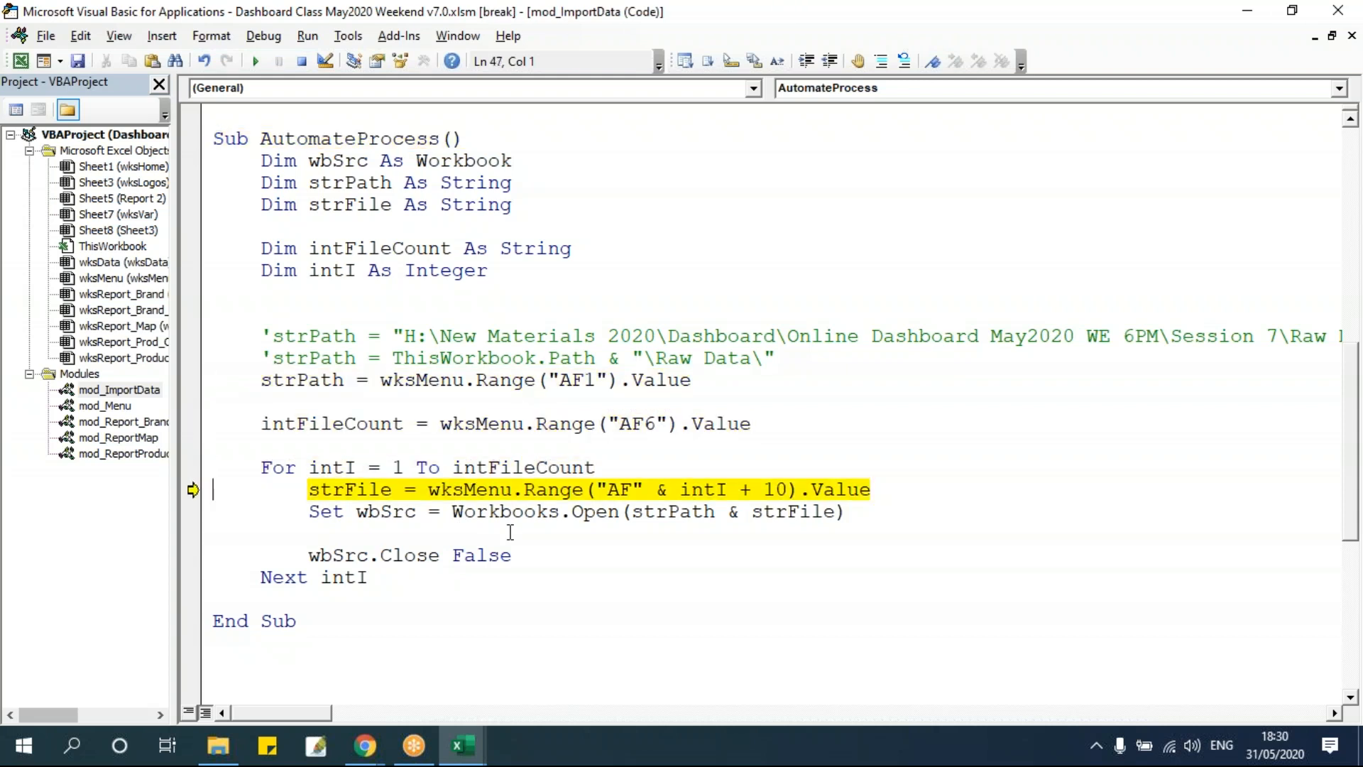
pyautogui.moveTo(373, 487)
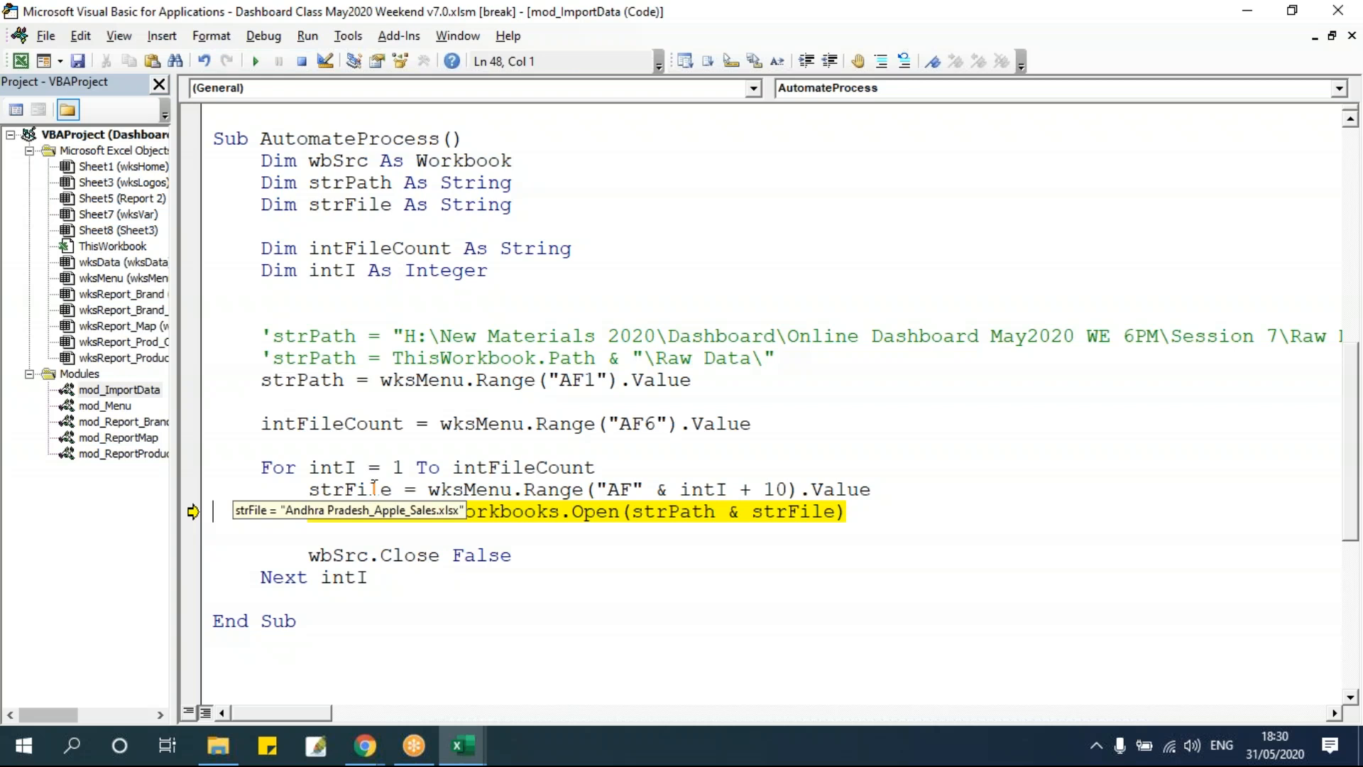
# Step through opening and closing the first raw data workbook, switching to Excel to inspect it and the file list.
pyautogui.hotkey('alt', 'F11')
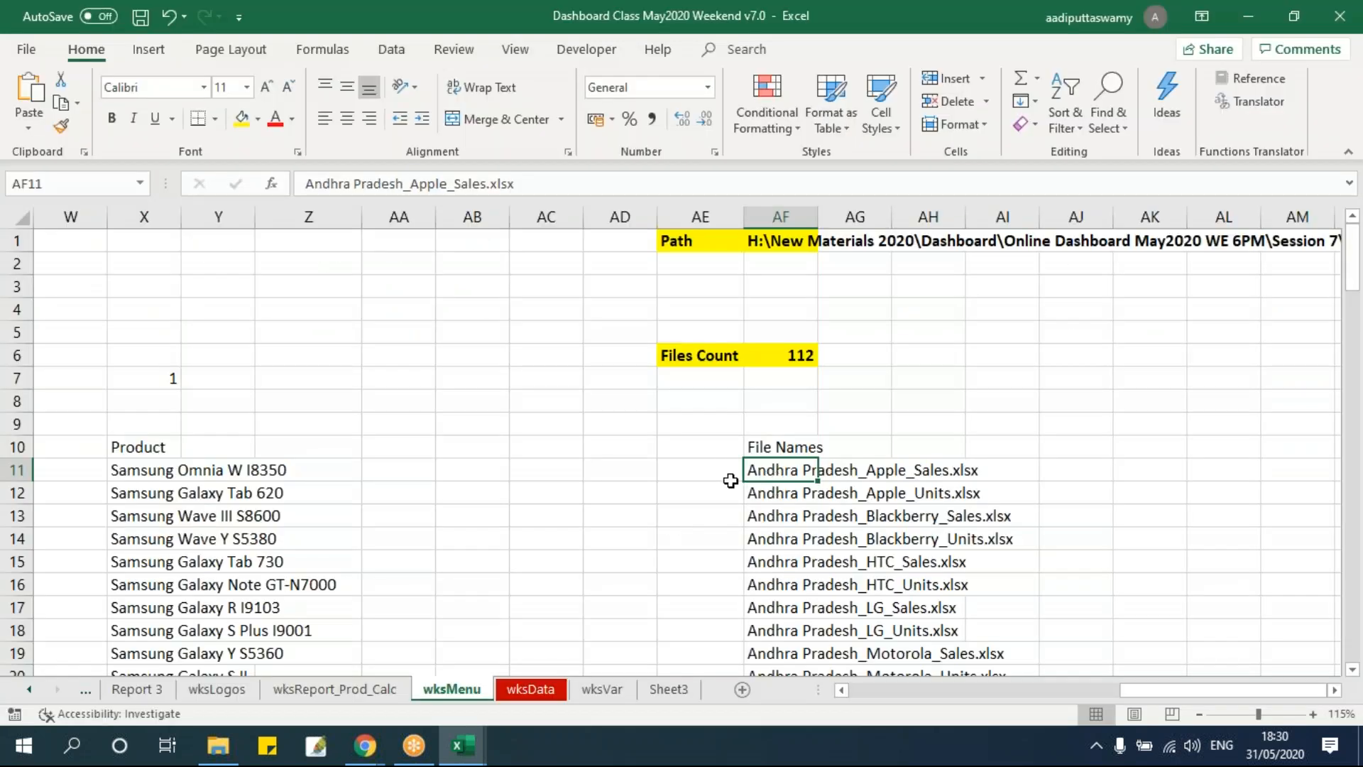
pyautogui.hotkey('alt', 'F11')
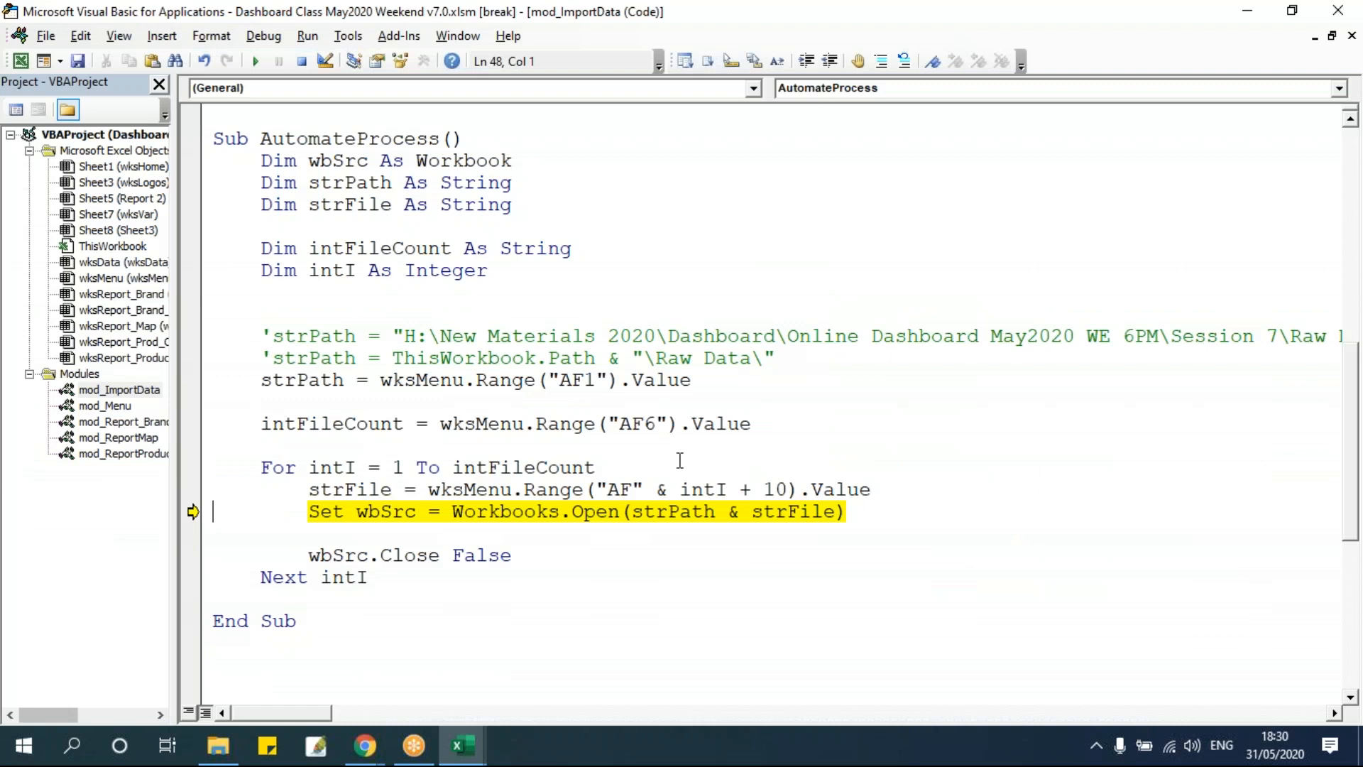
pyautogui.press('F8')
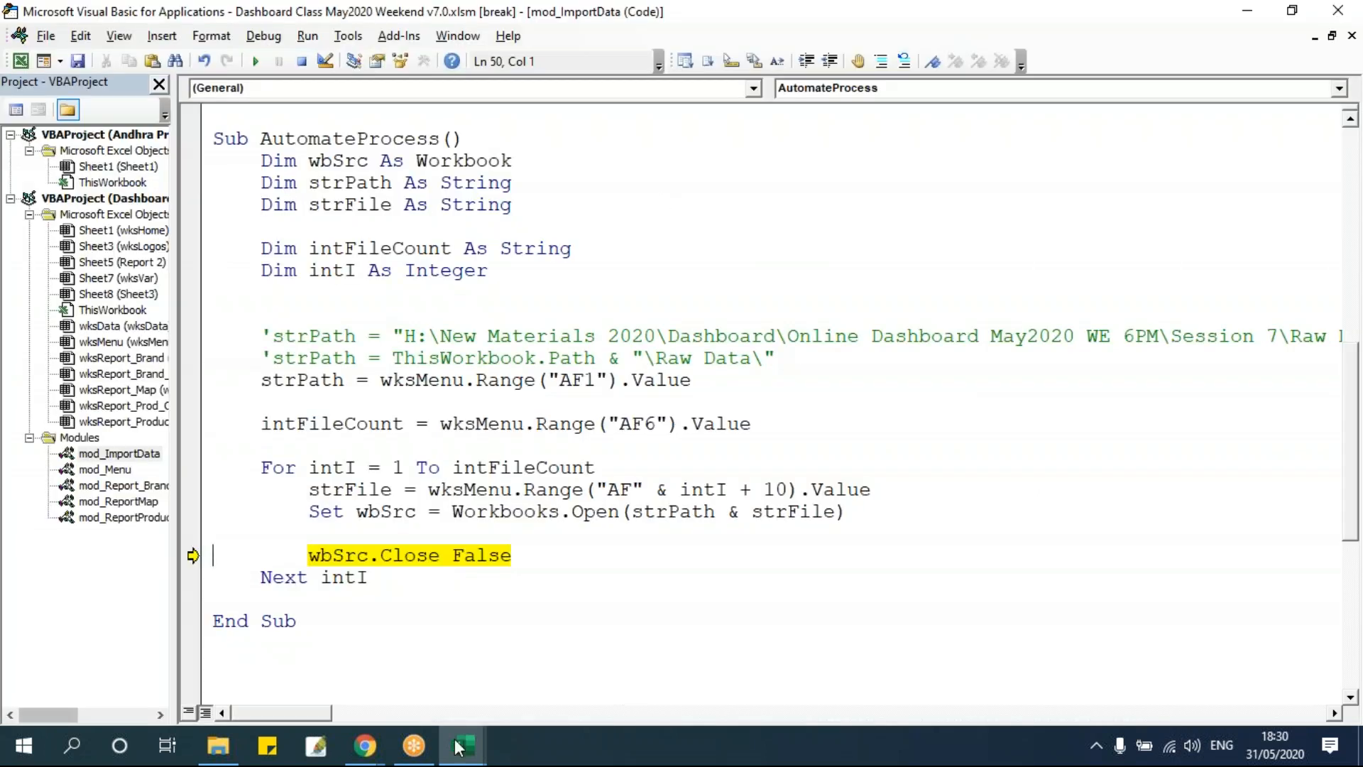
pyautogui.moveTo(462, 745)
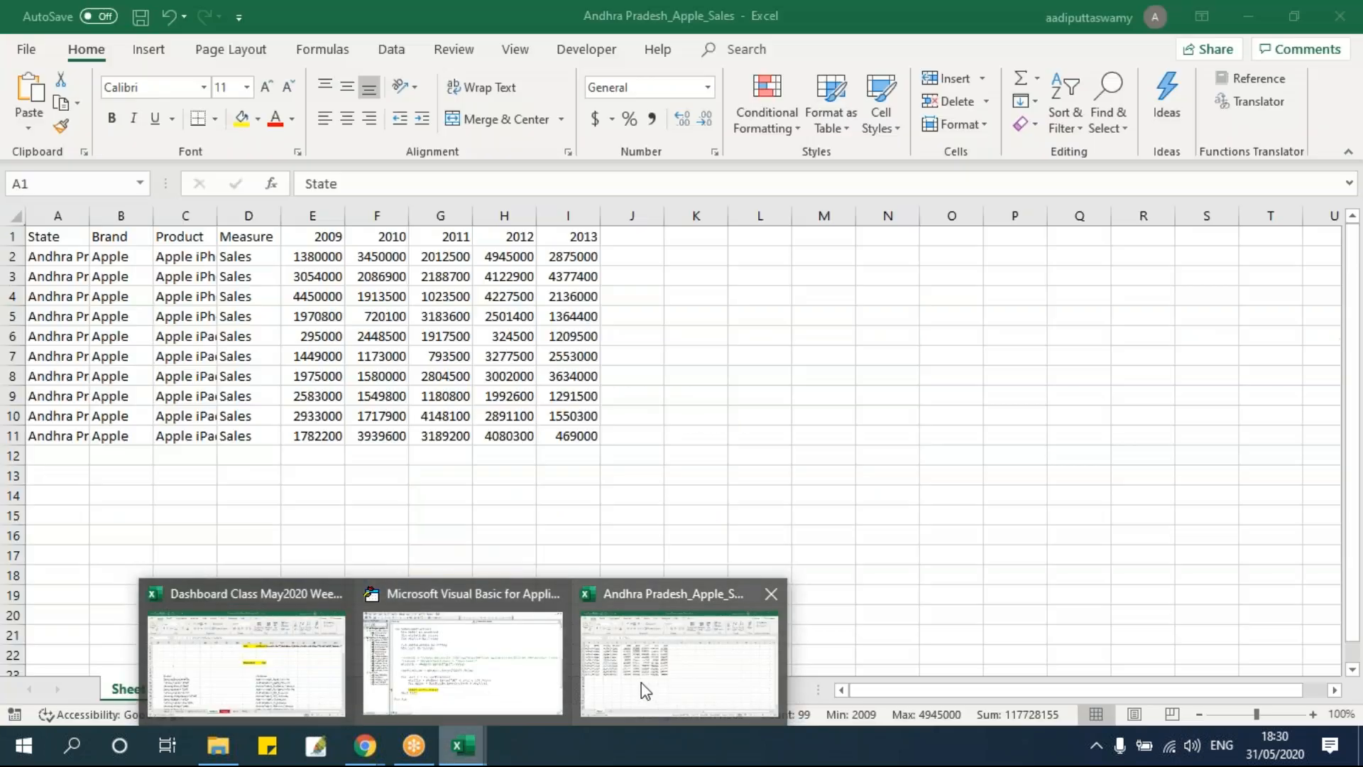
pyautogui.click(641, 683)
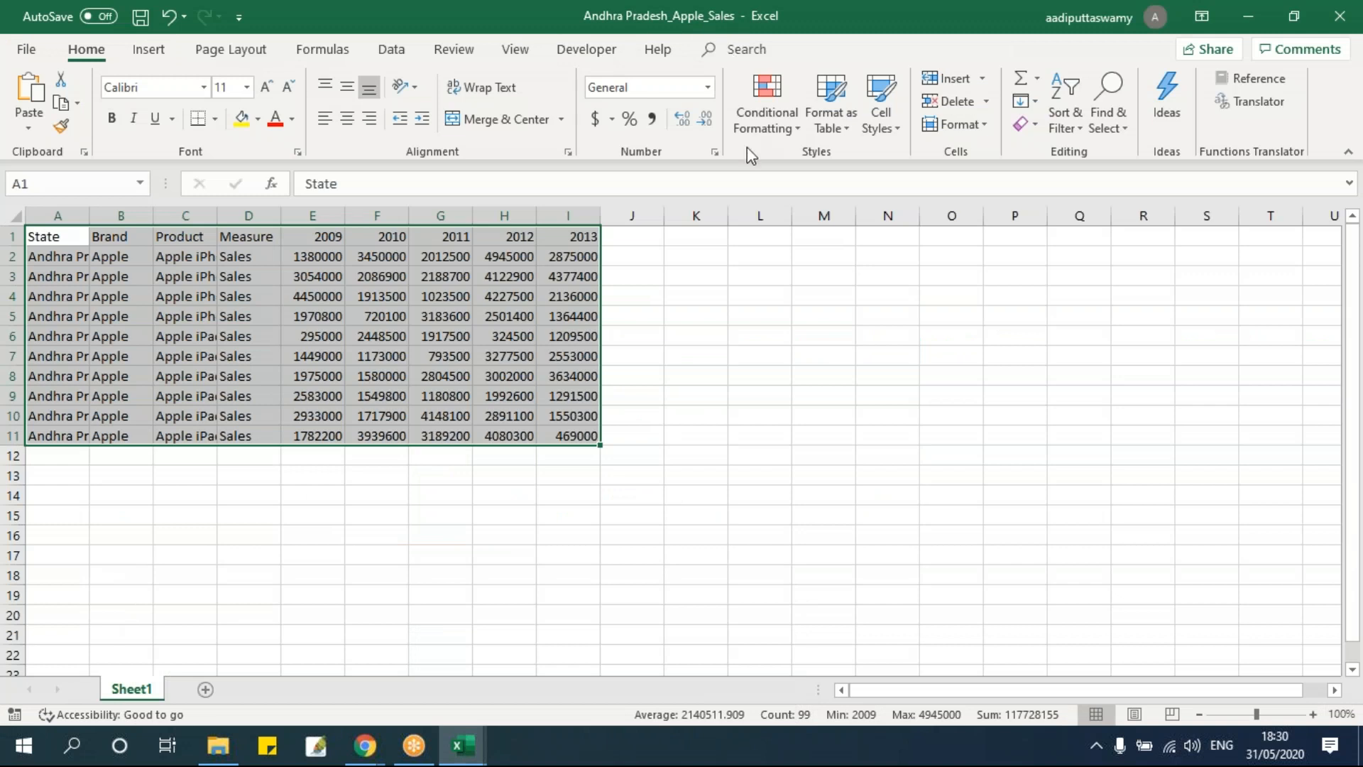
pyautogui.hotkey('alt', 'F11')
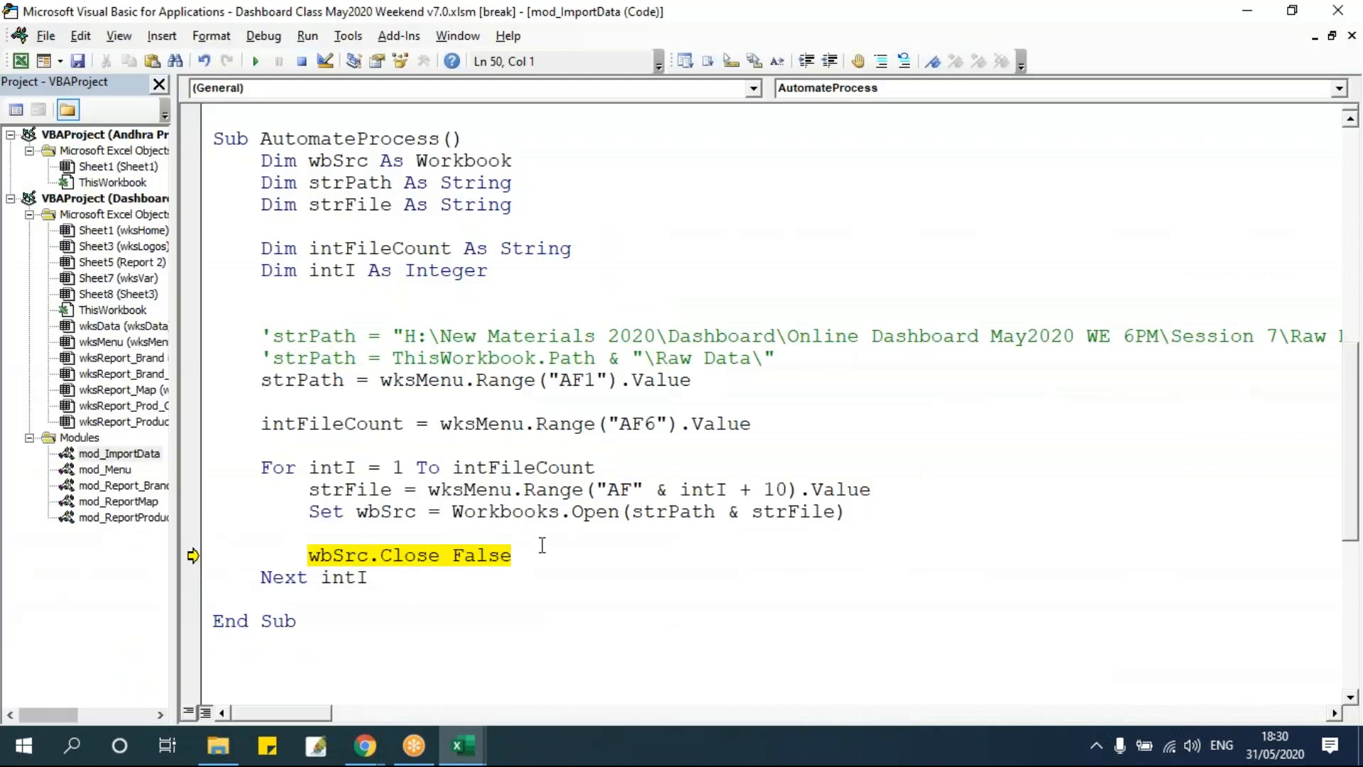
pyautogui.press('F8')
pyautogui.hotkey('alt', 'F11')
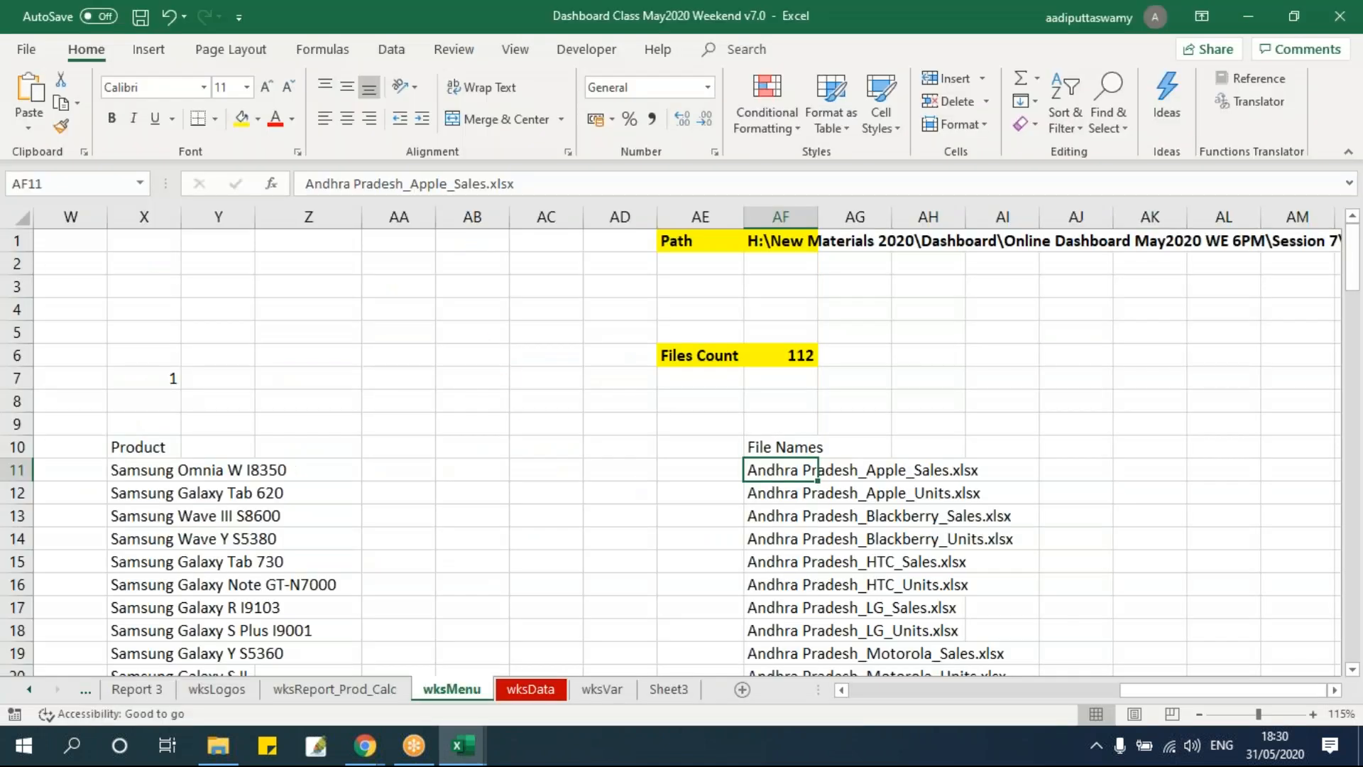
pyautogui.hotkey('alt', 'F11')
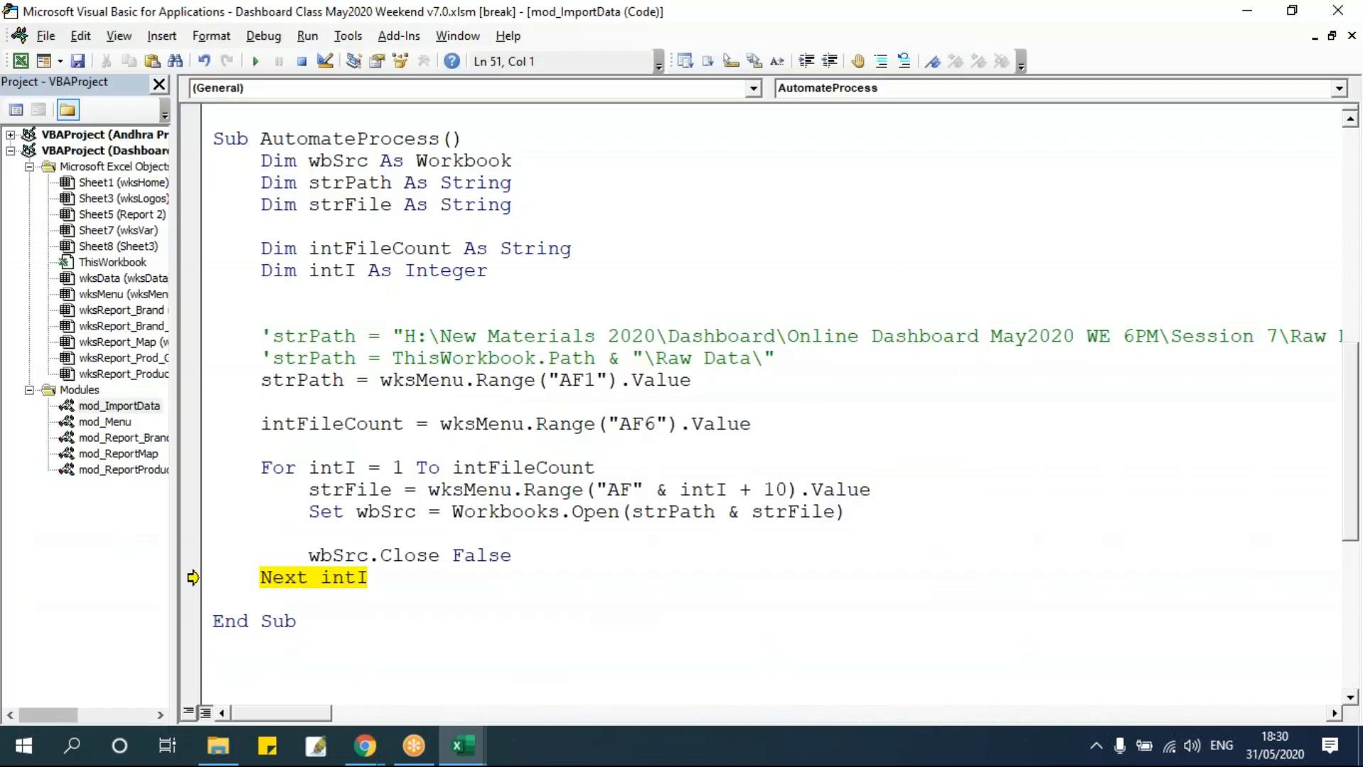
# Continue stepping through the next loop iterations, checking strFile and viewing each raw workbook as it opens.
pyautogui.press('F8')
pyautogui.press('F8')
pyautogui.press('F8')
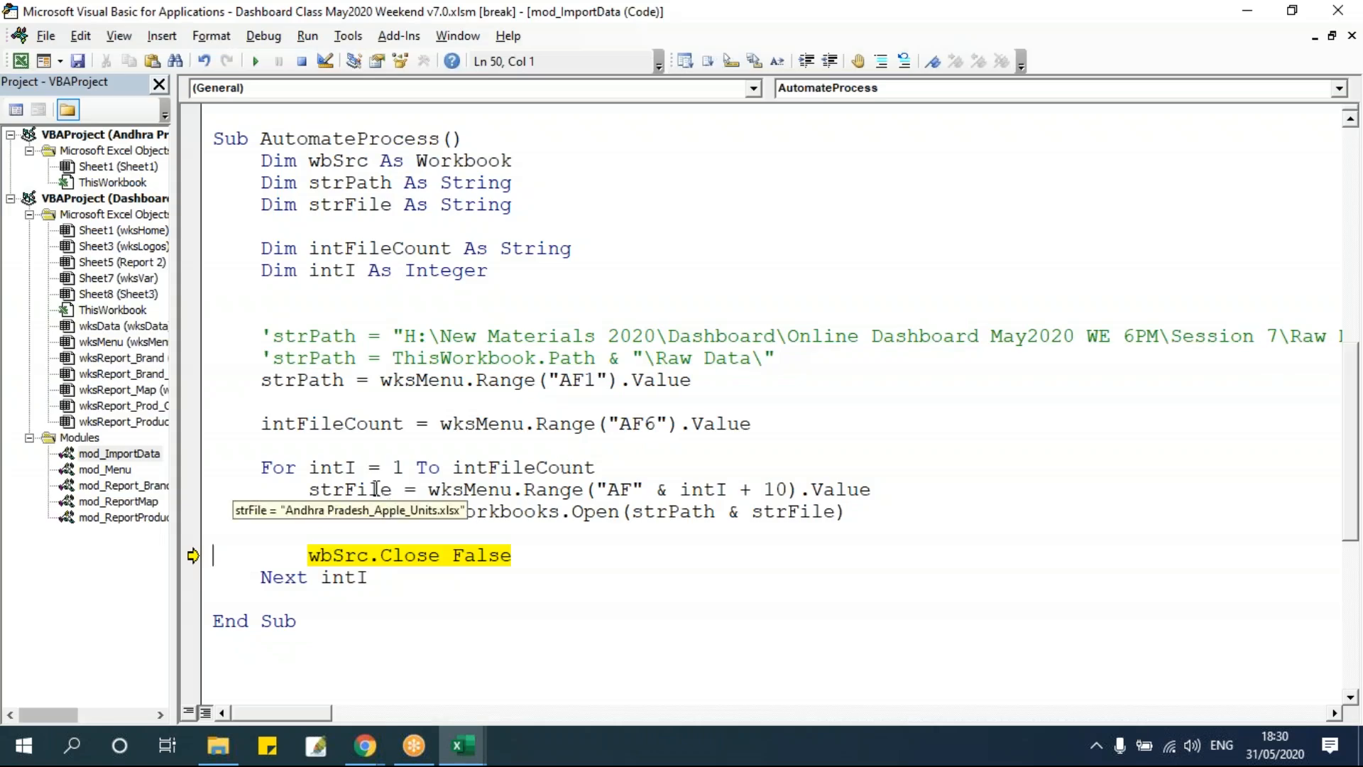
pyautogui.hotkey('alt', 'F11')
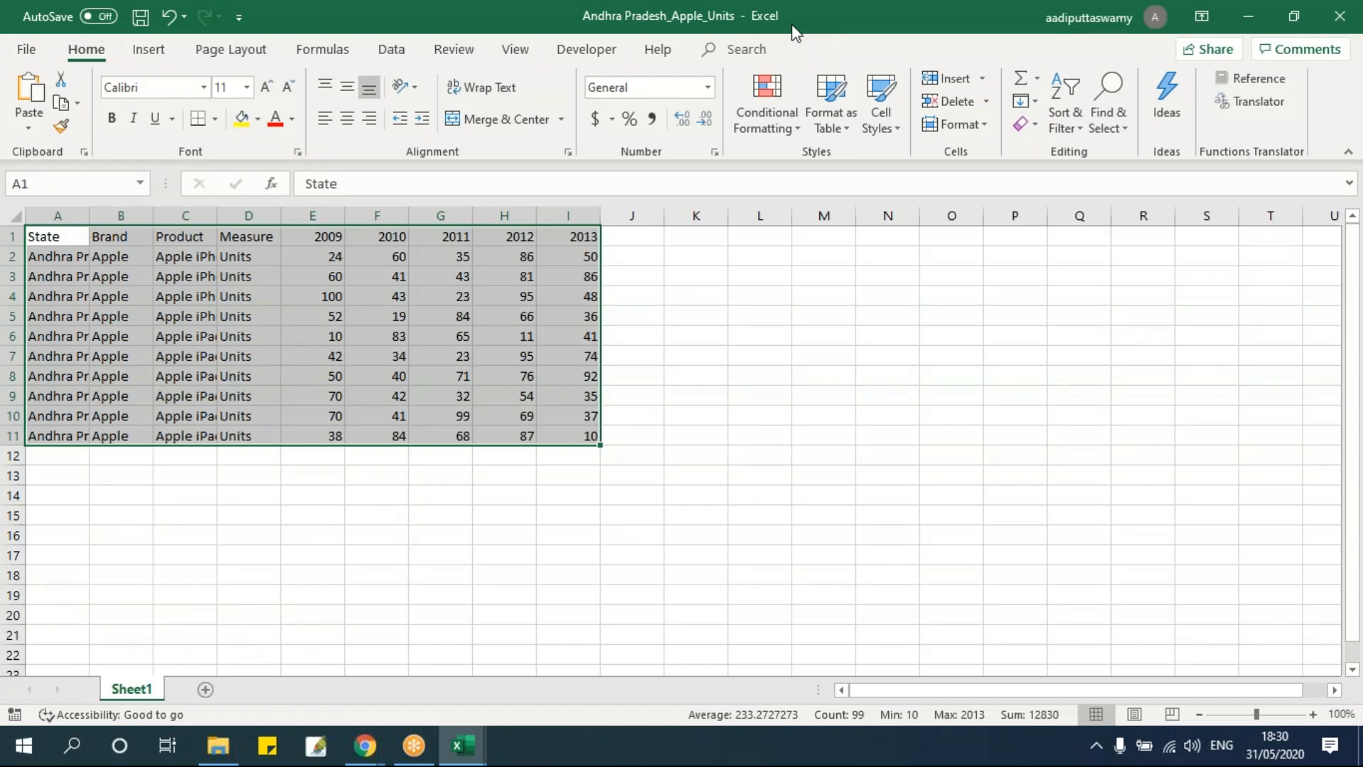
pyautogui.hotkey('alt', 'F11')
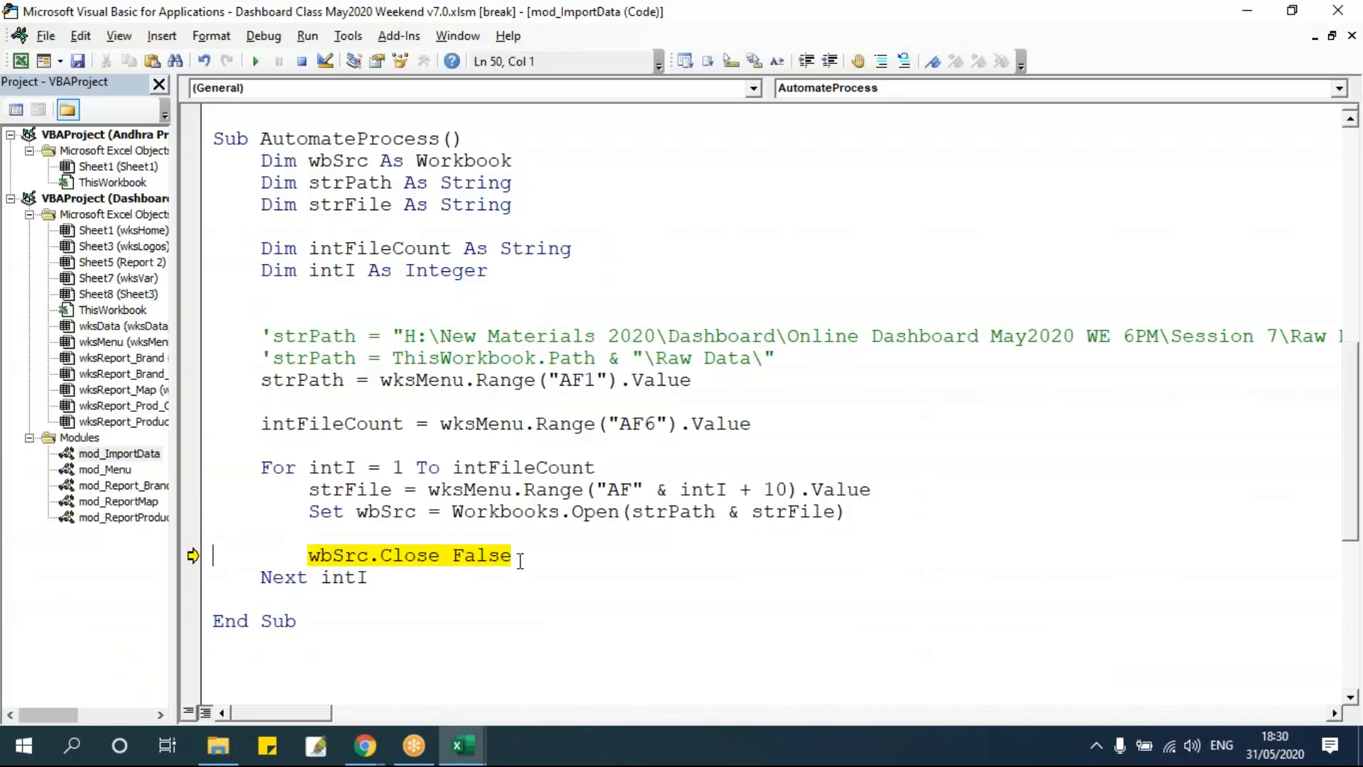
pyautogui.press('F8')
pyautogui.press('F8')
pyautogui.hotkey('alt', 'F11')
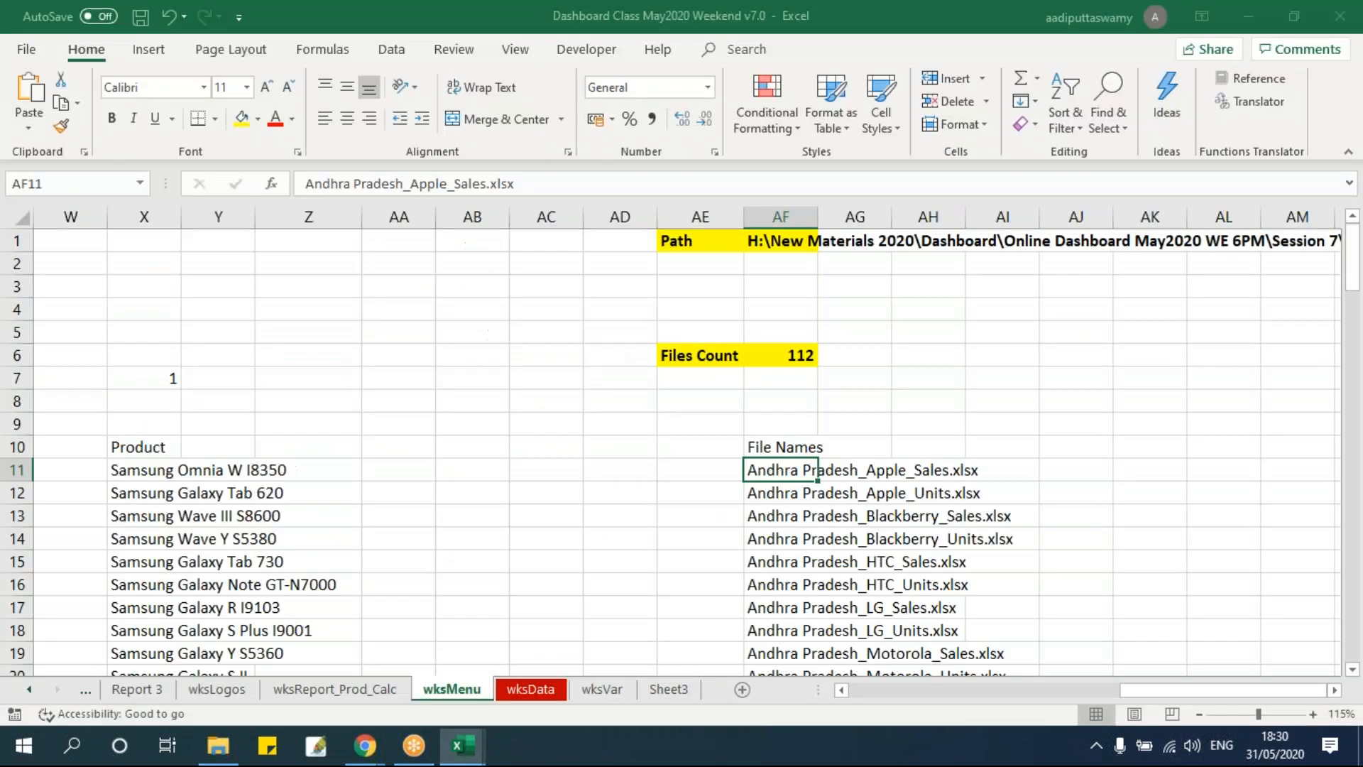
pyautogui.hotkey('alt', 'F11')
pyautogui.press('F8')
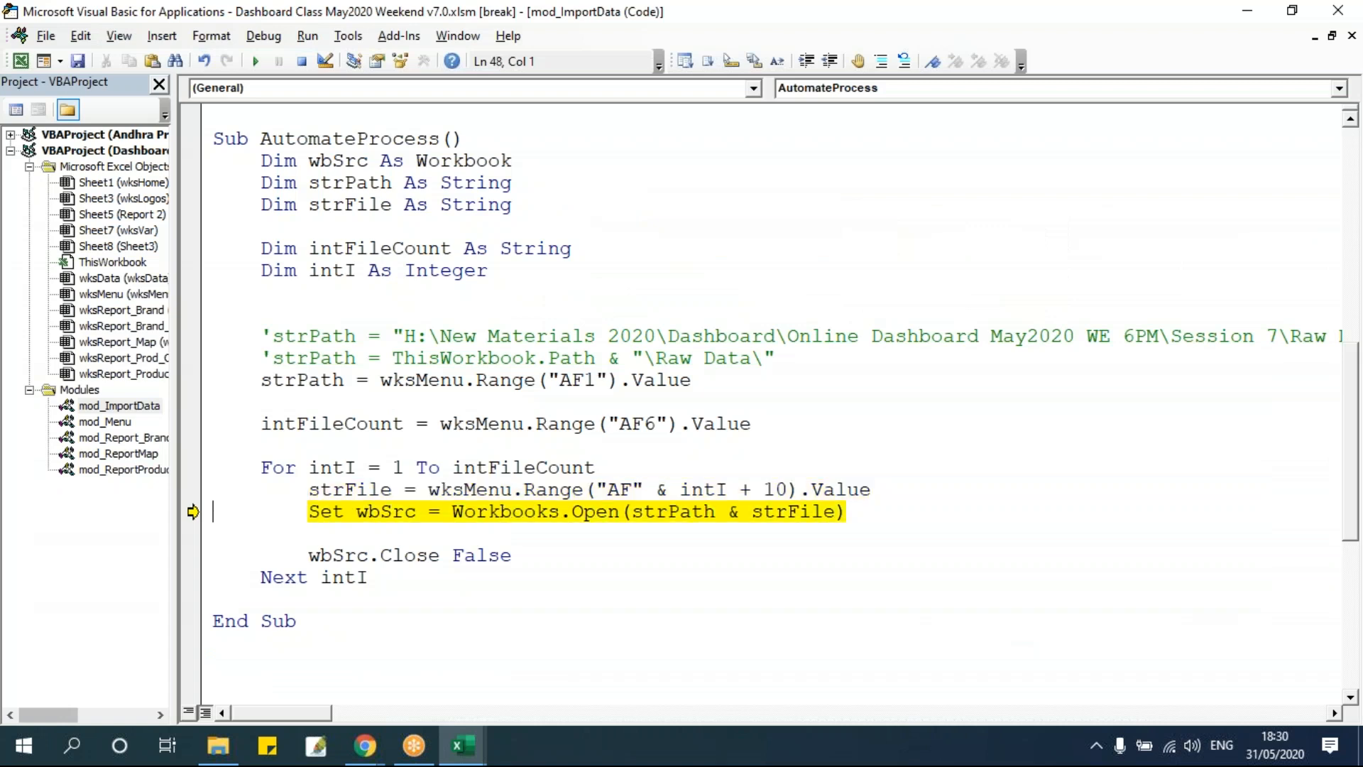
pyautogui.press('F8')
pyautogui.hotkey('alt', 'Tab')
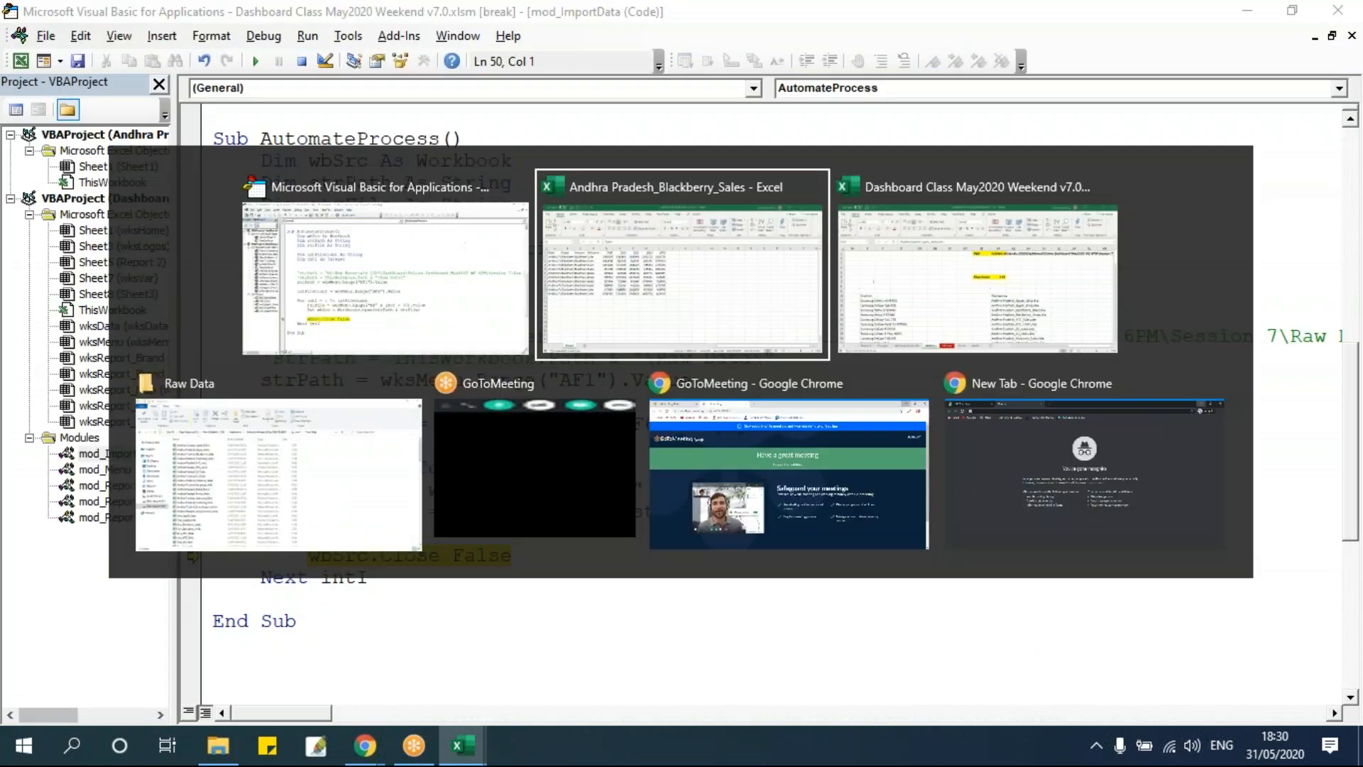
pyautogui.hotkey('alt', 'Tab')
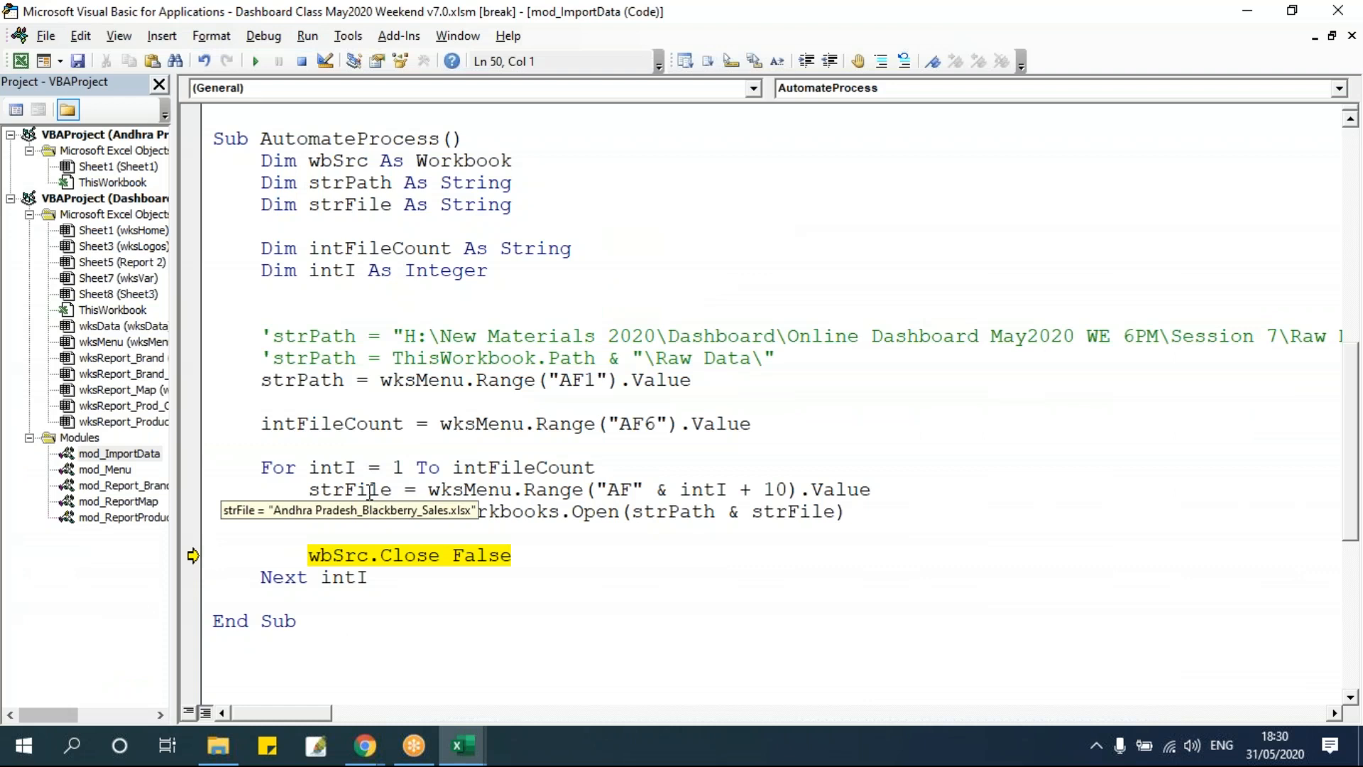
pyautogui.hotkey('alt', 'Tab')
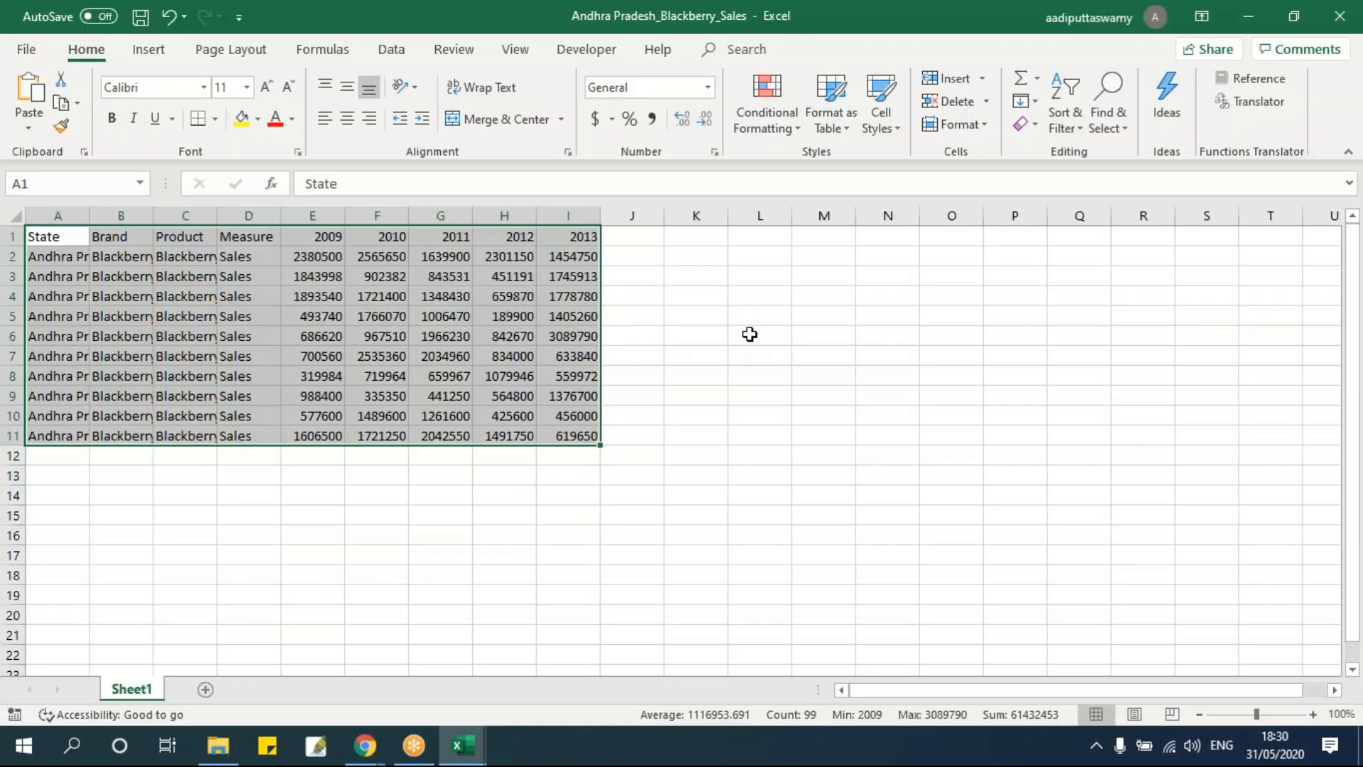
pyautogui.hotkey('alt', 'Tab')
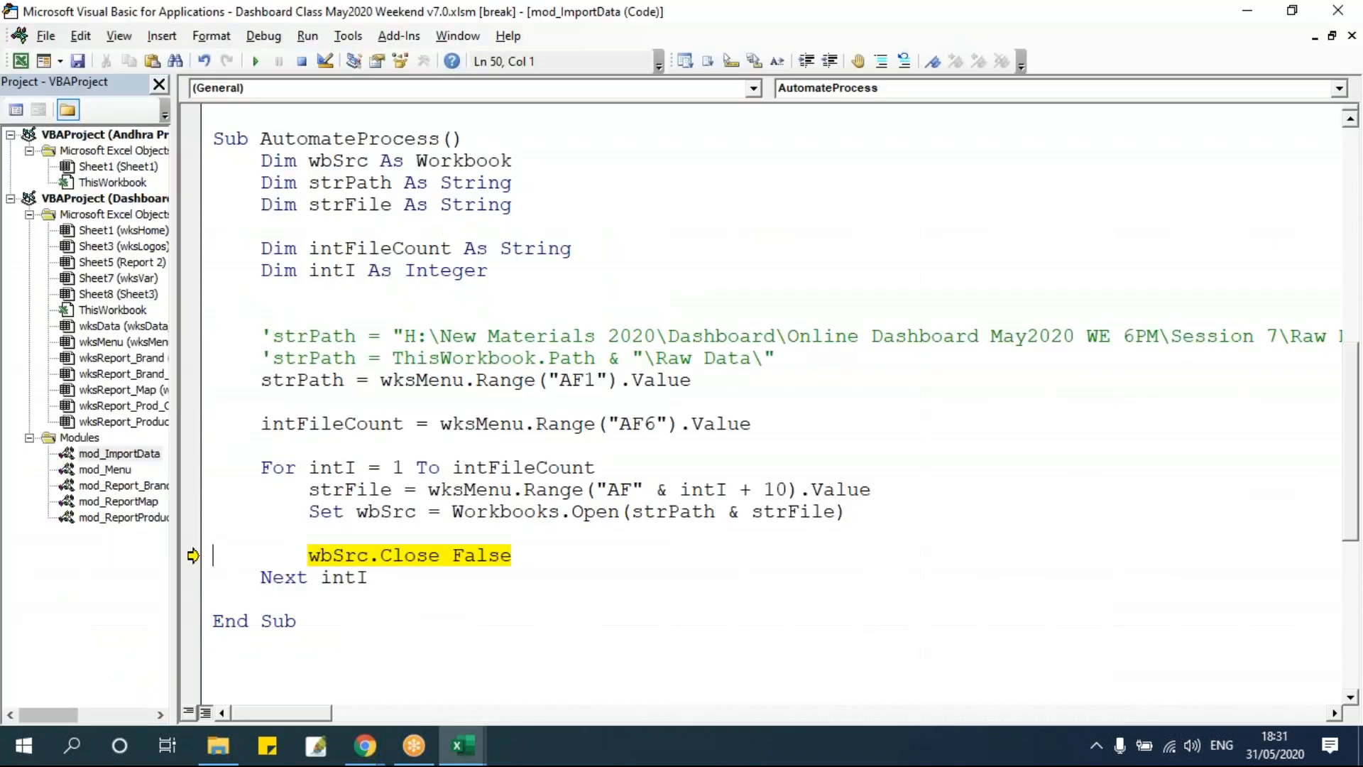
# Step once more through the loop and reset the running macro.
pyautogui.press('F8')
pyautogui.press('F8')
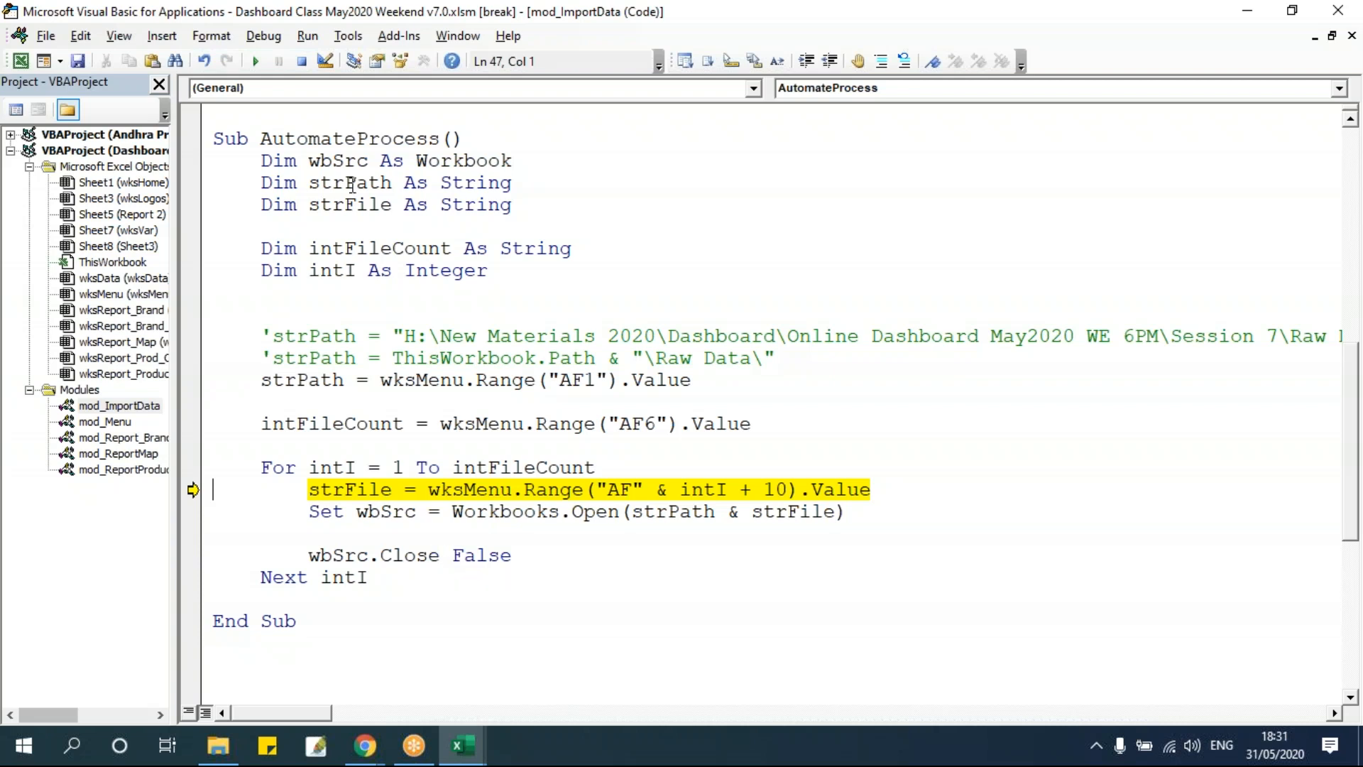
pyautogui.click(303, 62)
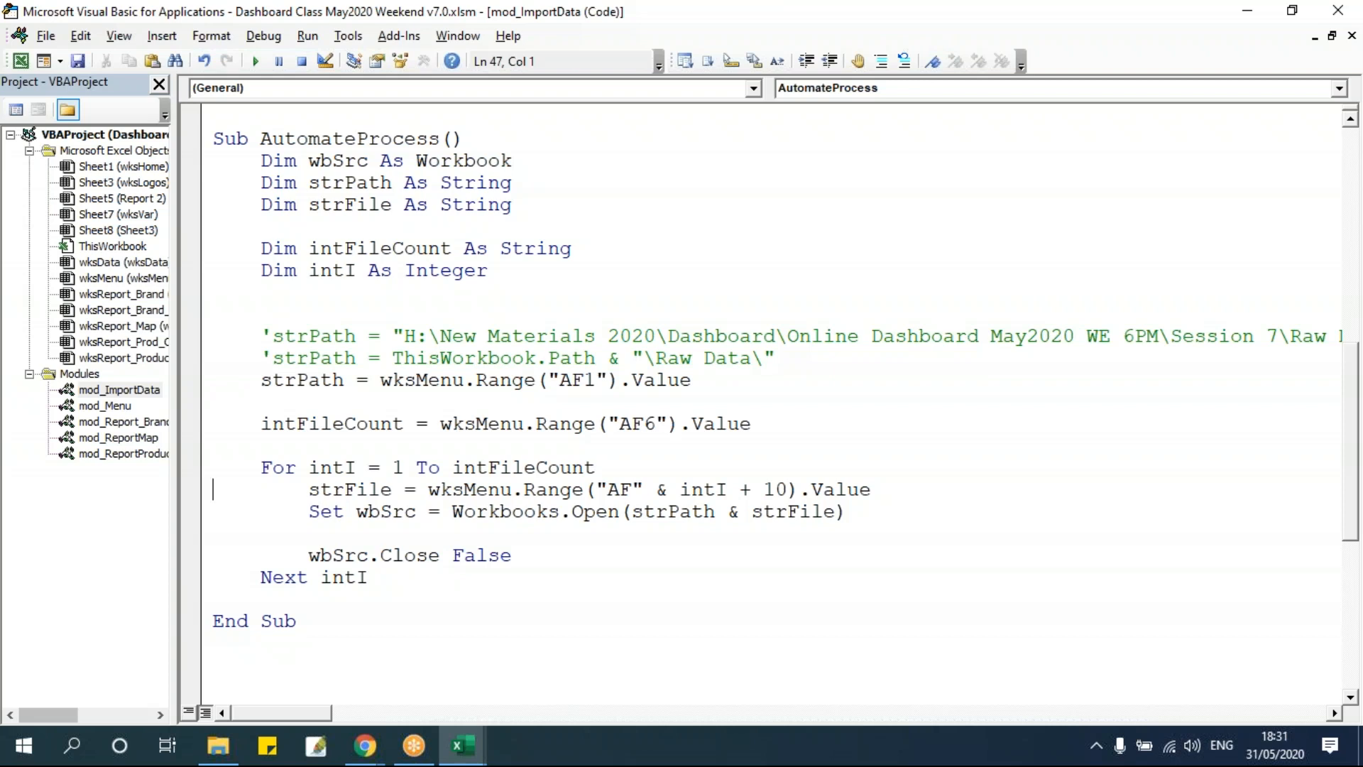
# Examine the Workbooks.Open argument and the empty data table headers on wksData starting at E11.
pyautogui.moveTo(632, 511); pyautogui.dragTo(845, 515)
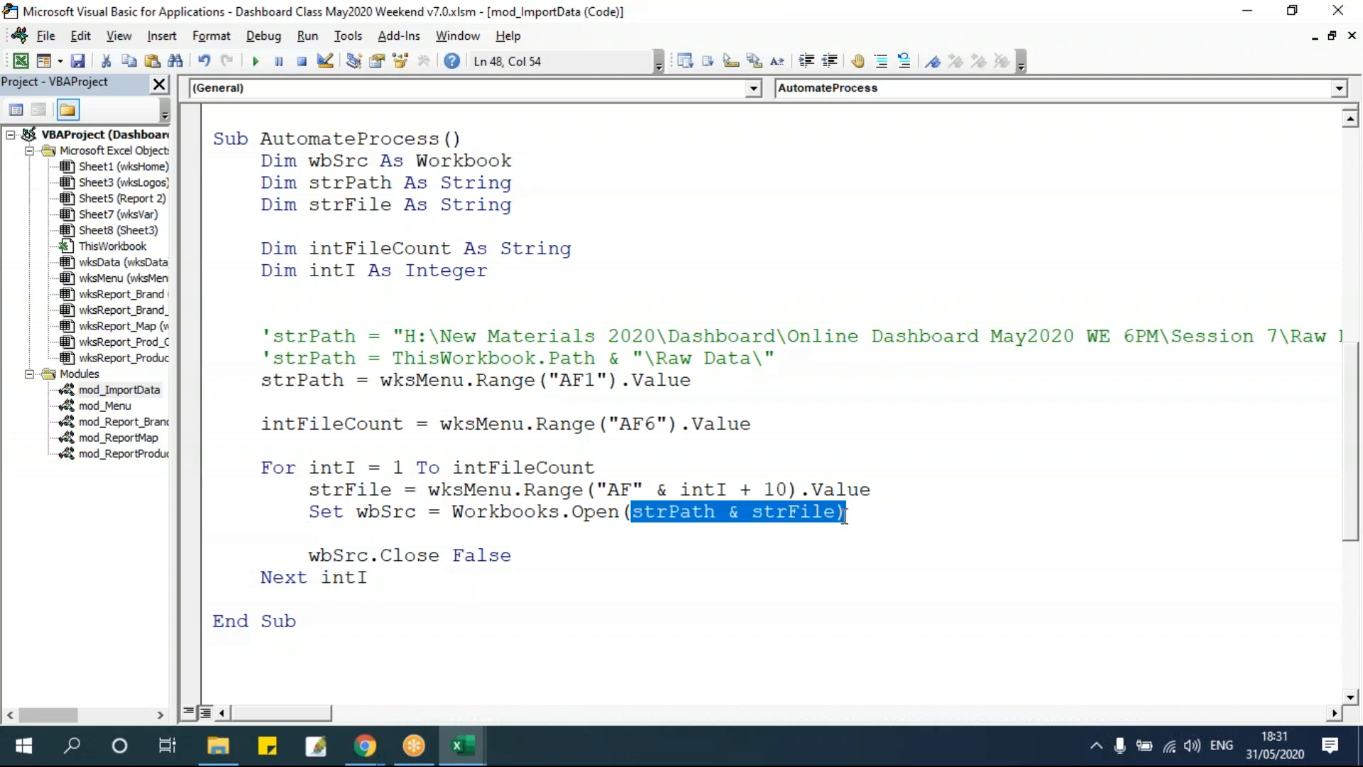
pyautogui.click(753, 472)
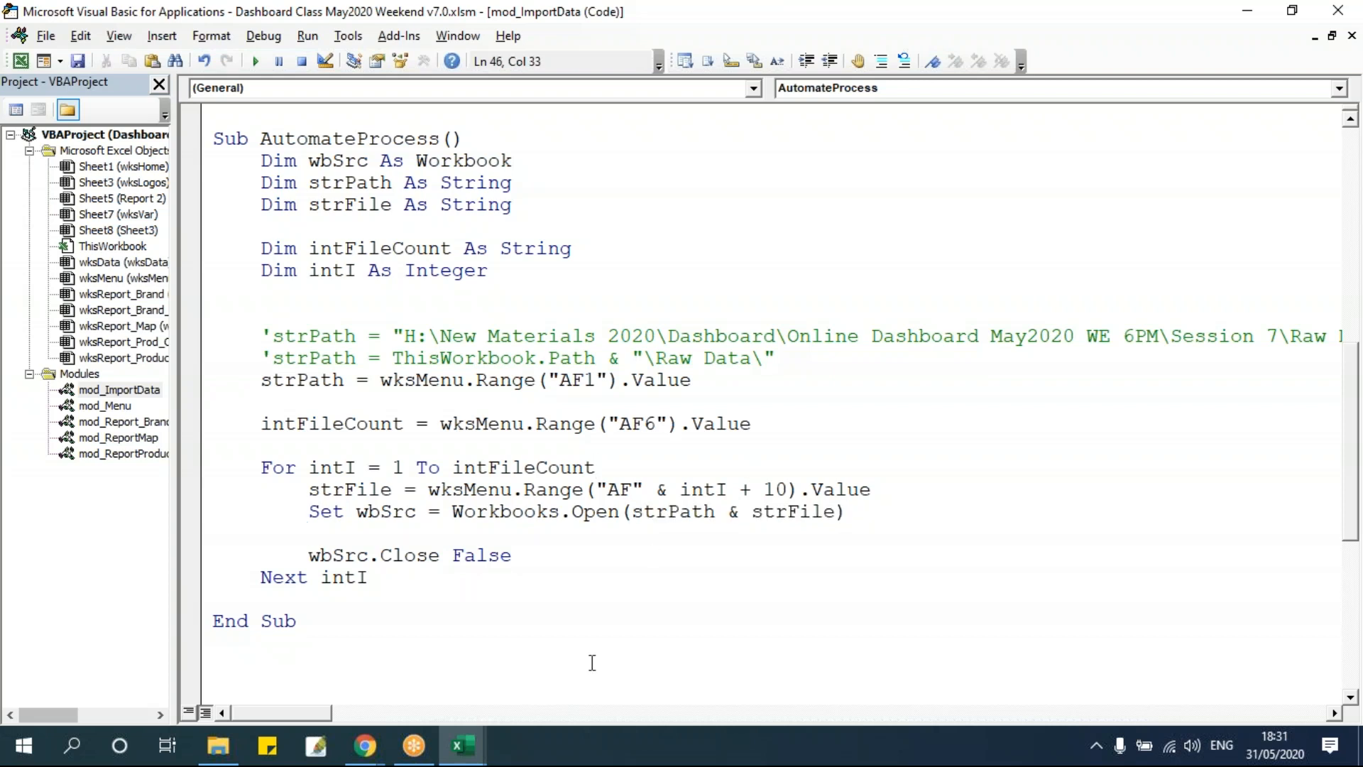
pyautogui.click(462, 745)
pyautogui.click(511, 703)
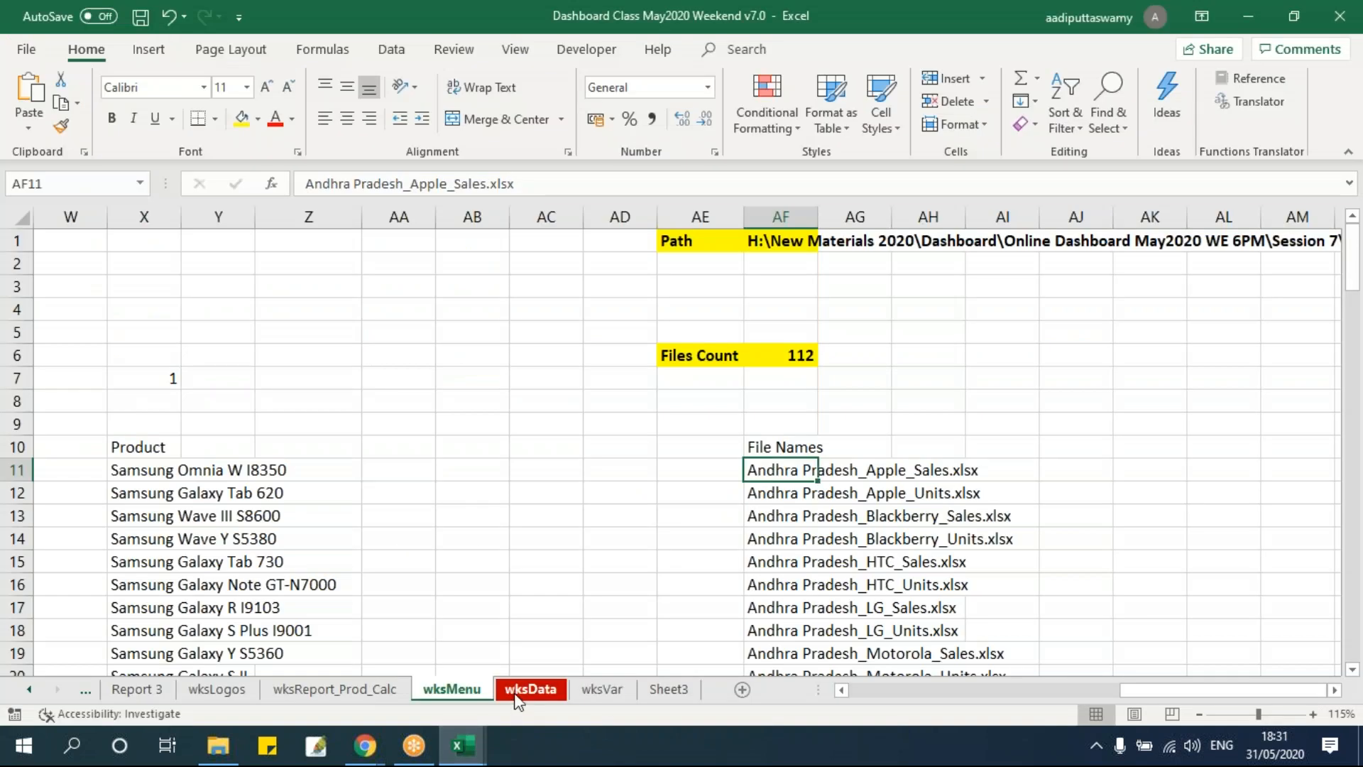
pyautogui.click(525, 691)
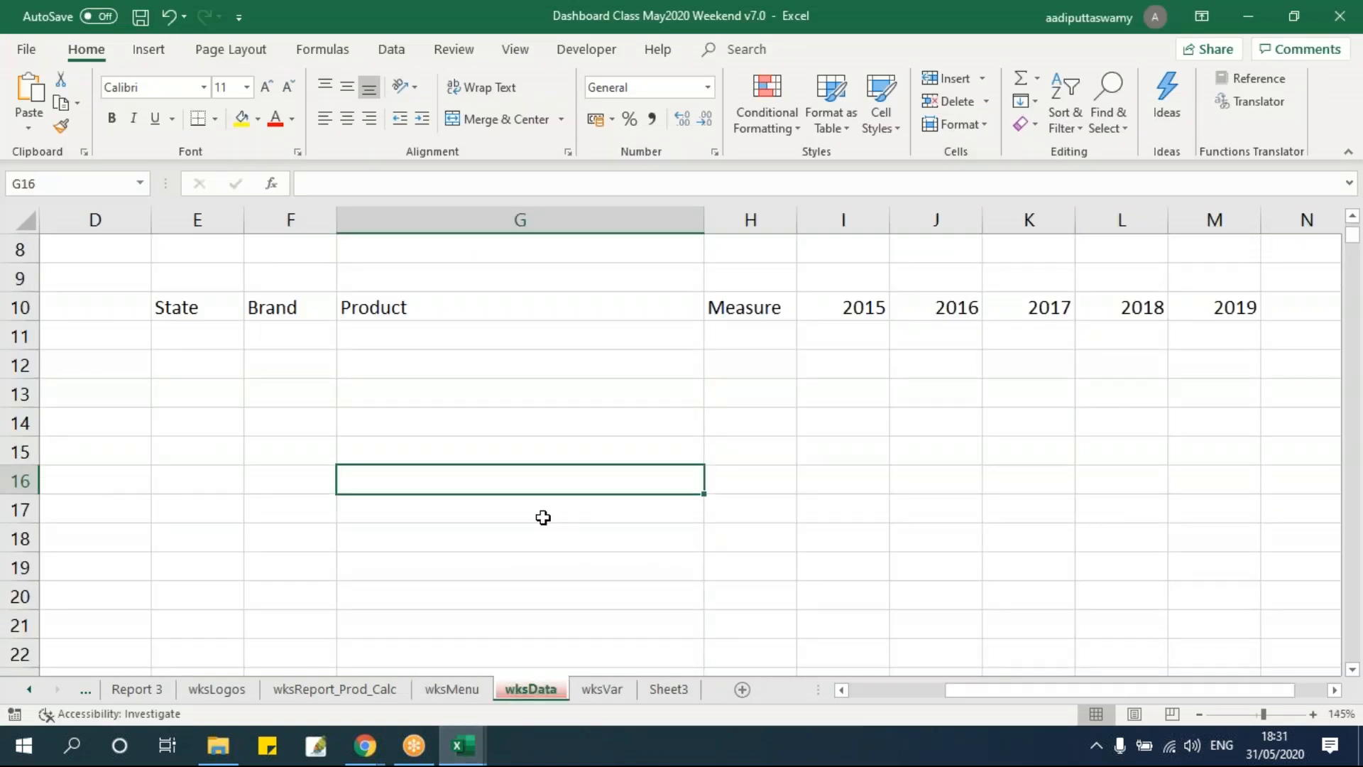
pyautogui.click(191, 338)
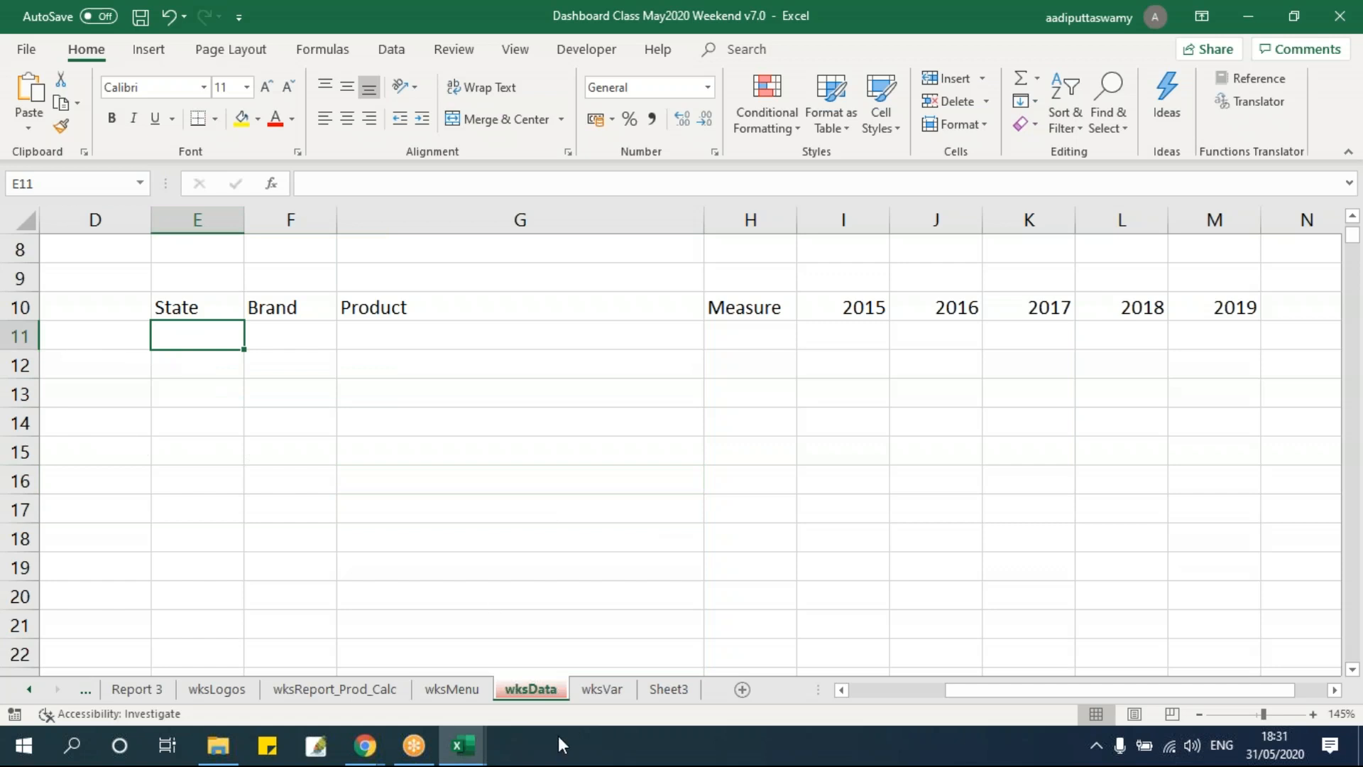
# Insert a line wbSrc.Sheets(1).Range("A1:D10").Copy between the Workbooks.Open statement and wbSrc.Close False.
pyautogui.hotkey('alt', 'F11')
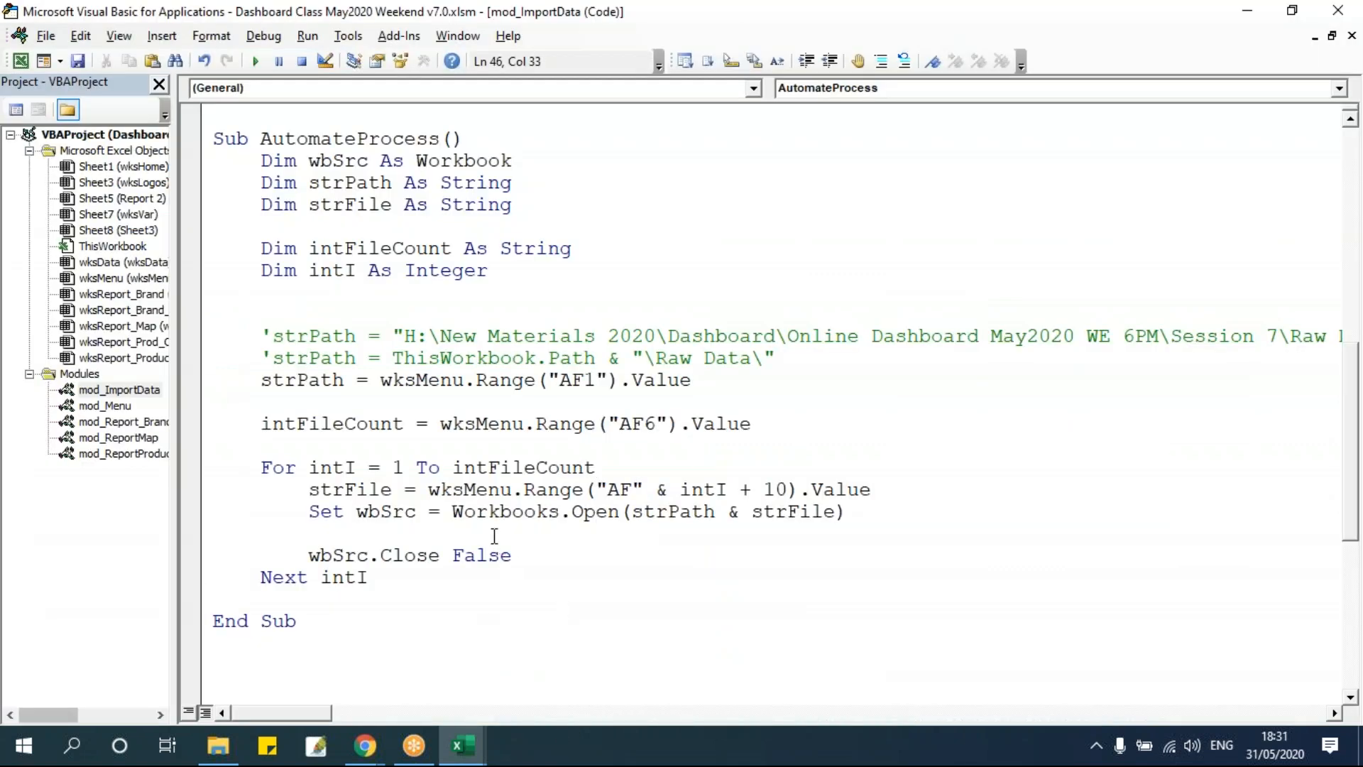
pyautogui.press('Return')
pyautogui.press('Return')
pyautogui.press('Up')
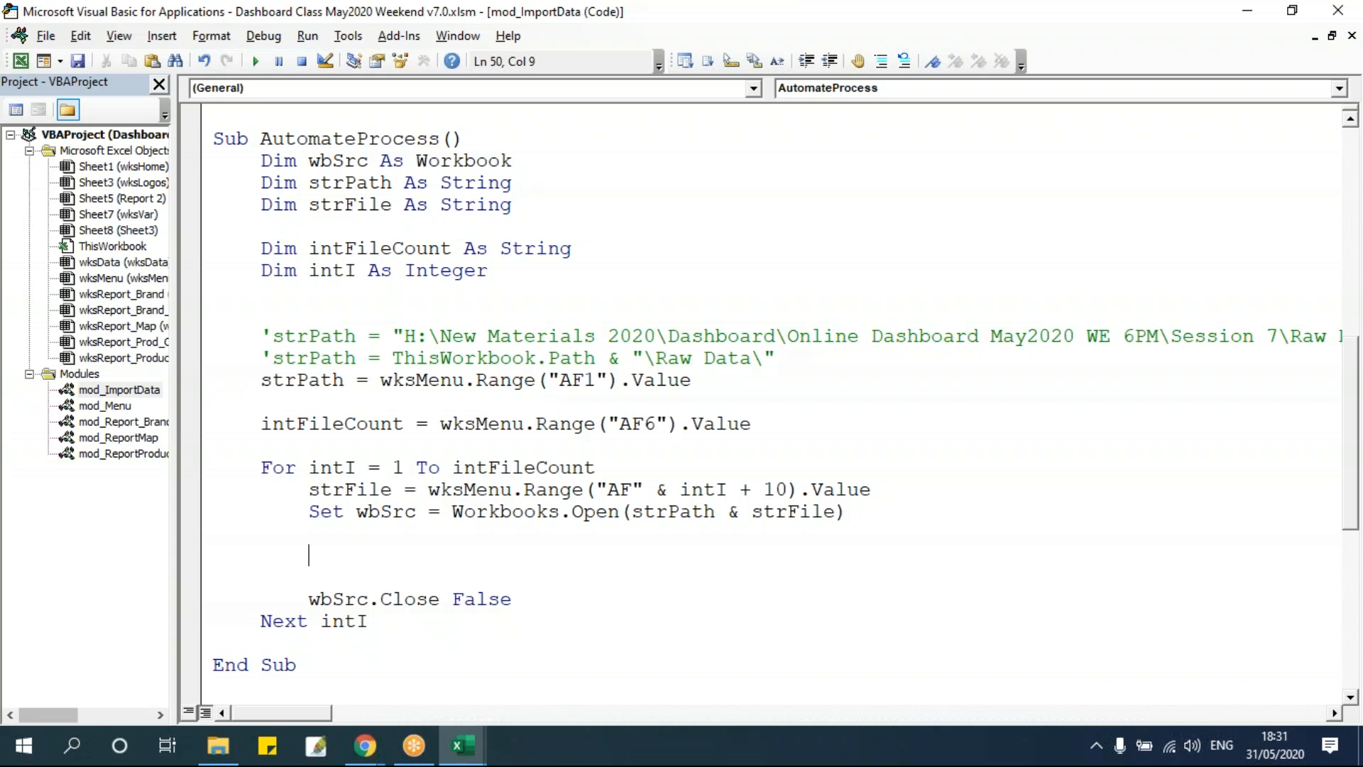
pyautogui.write('wbsrc.shee')
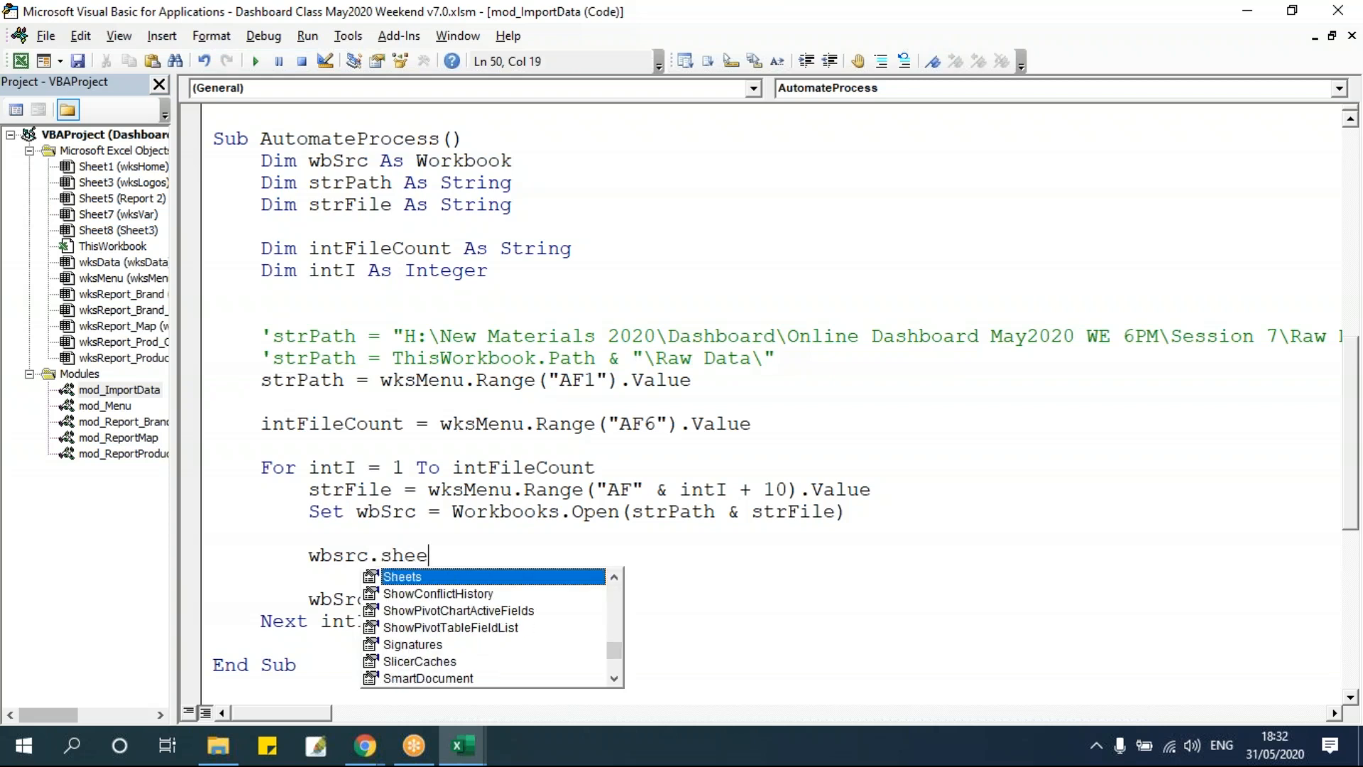
pyautogui.press('Tab')
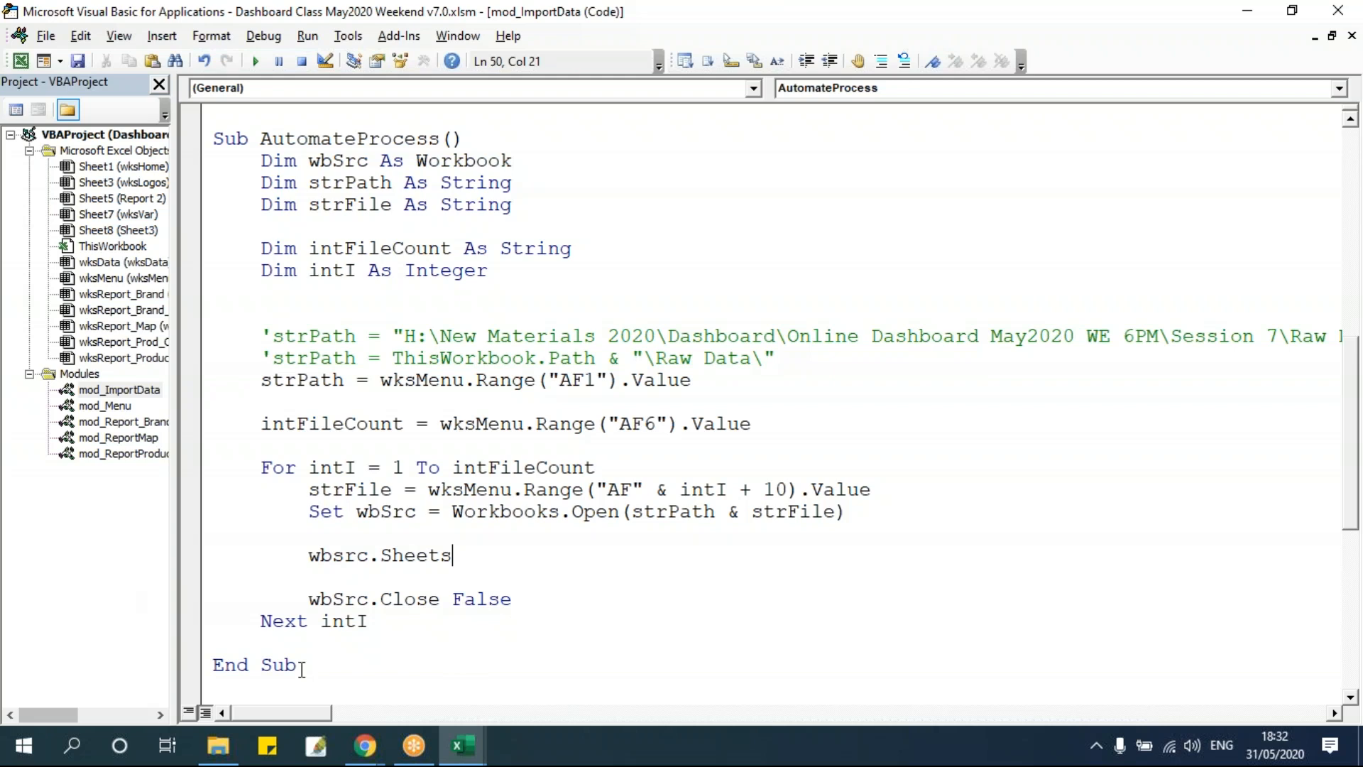
pyautogui.write('(')
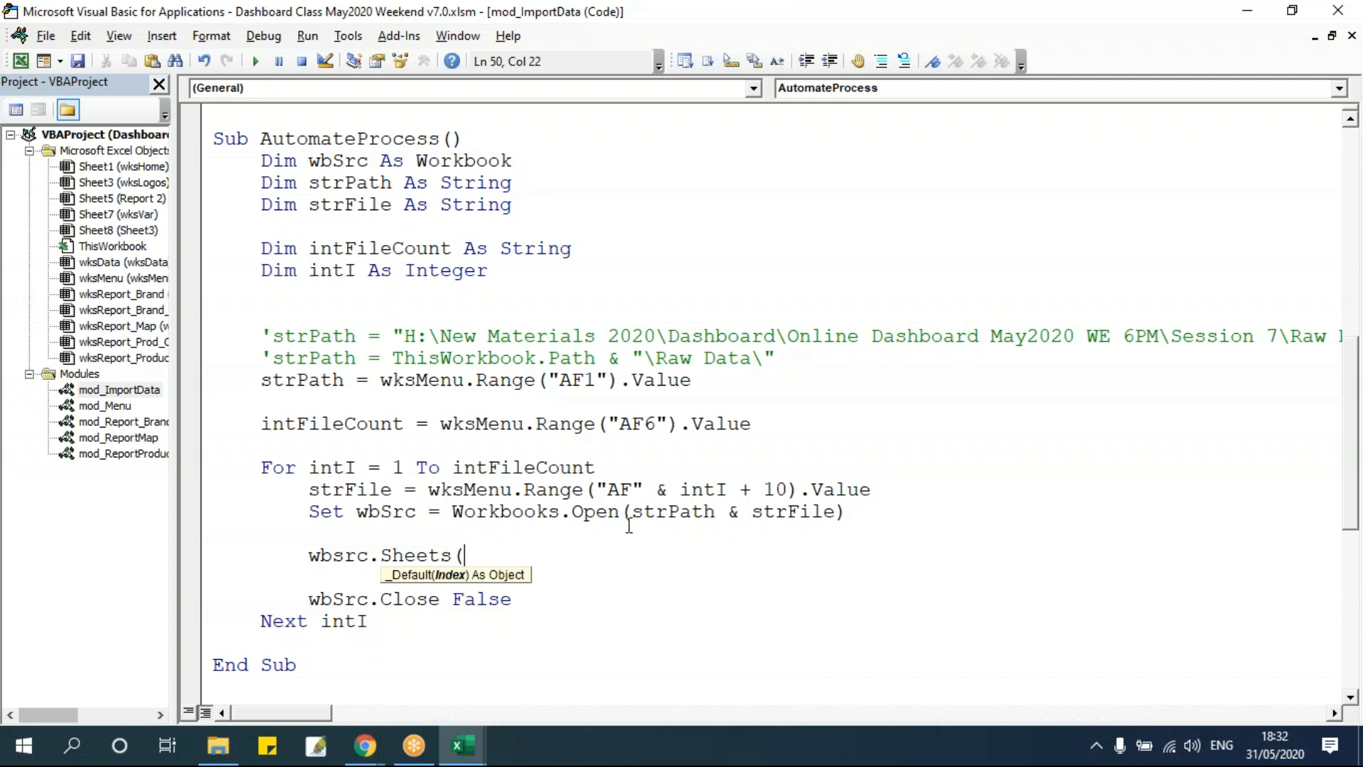
pyautogui.write('1).range(')
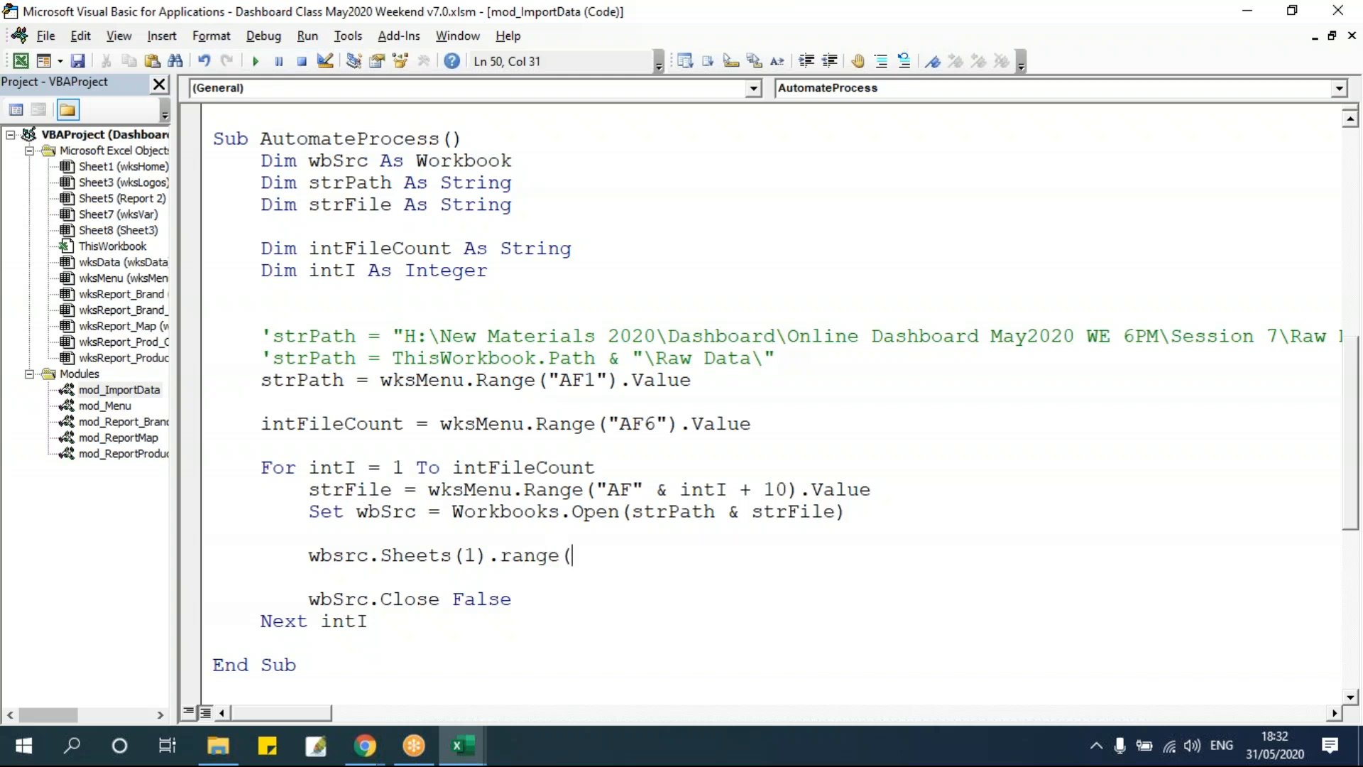
pyautogui.write('"A1:D10").copy')
pyautogui.click(554, 405)
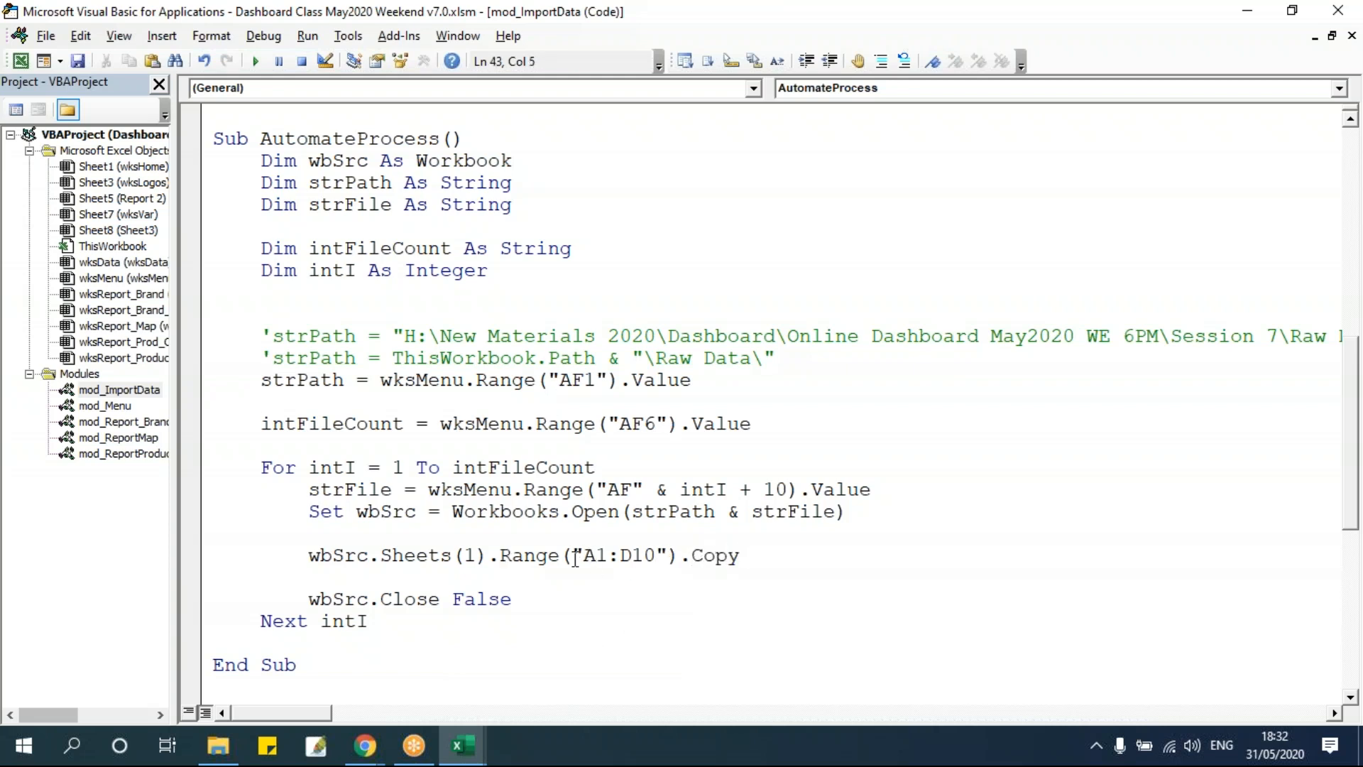
# Step through the macro again up to the new Copy line.
pyautogui.moveTo(581, 556); pyautogui.dragTo(654, 558)
pyautogui.click(654, 557)
pyautogui.press('F8')
pyautogui.press('F8')
pyautogui.press('F8')
pyautogui.press('F8')
pyautogui.press('F8')
pyautogui.press('F8')
pyautogui.press('F8')
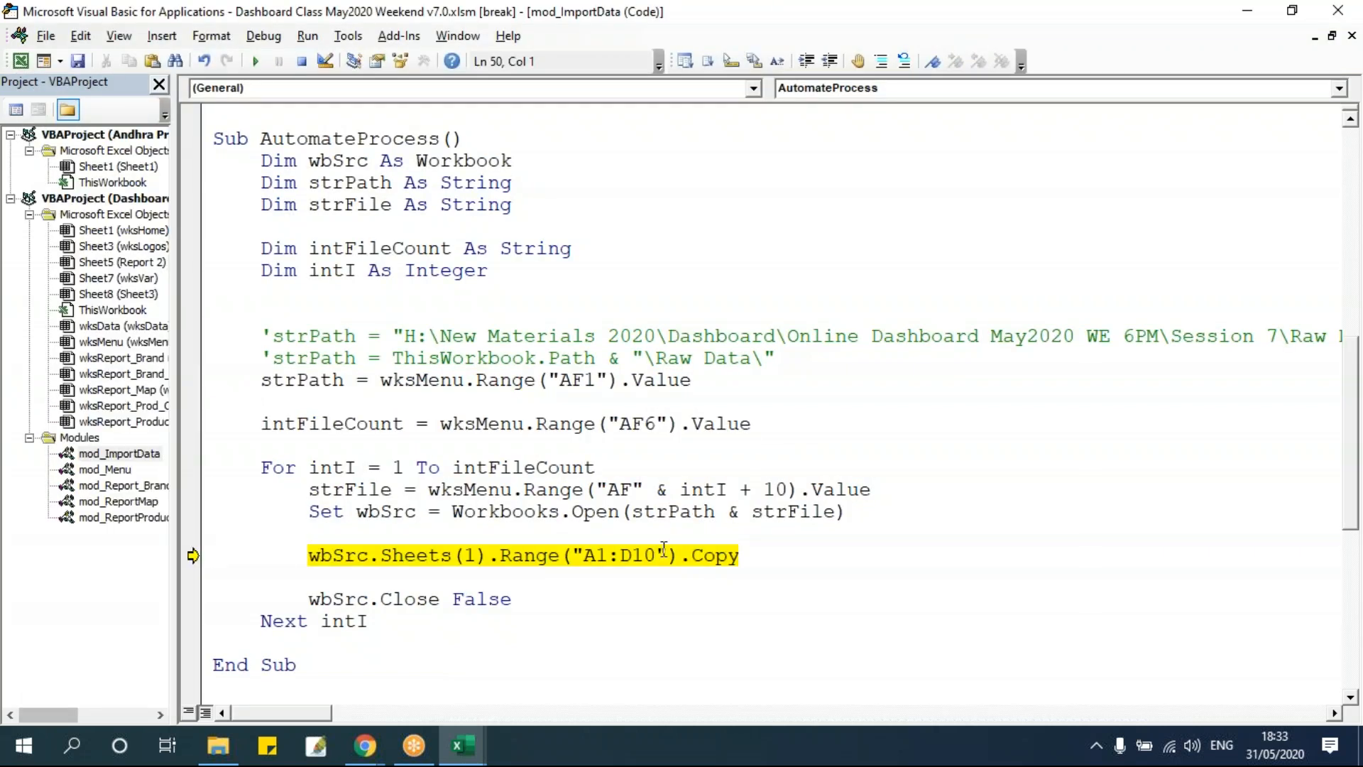
# Switch to the opened Andhra Pradesh_Apple_Sales workbook and select A1:D10 to check the range being copied.
pyautogui.click(463, 746)
pyautogui.click(623, 690)
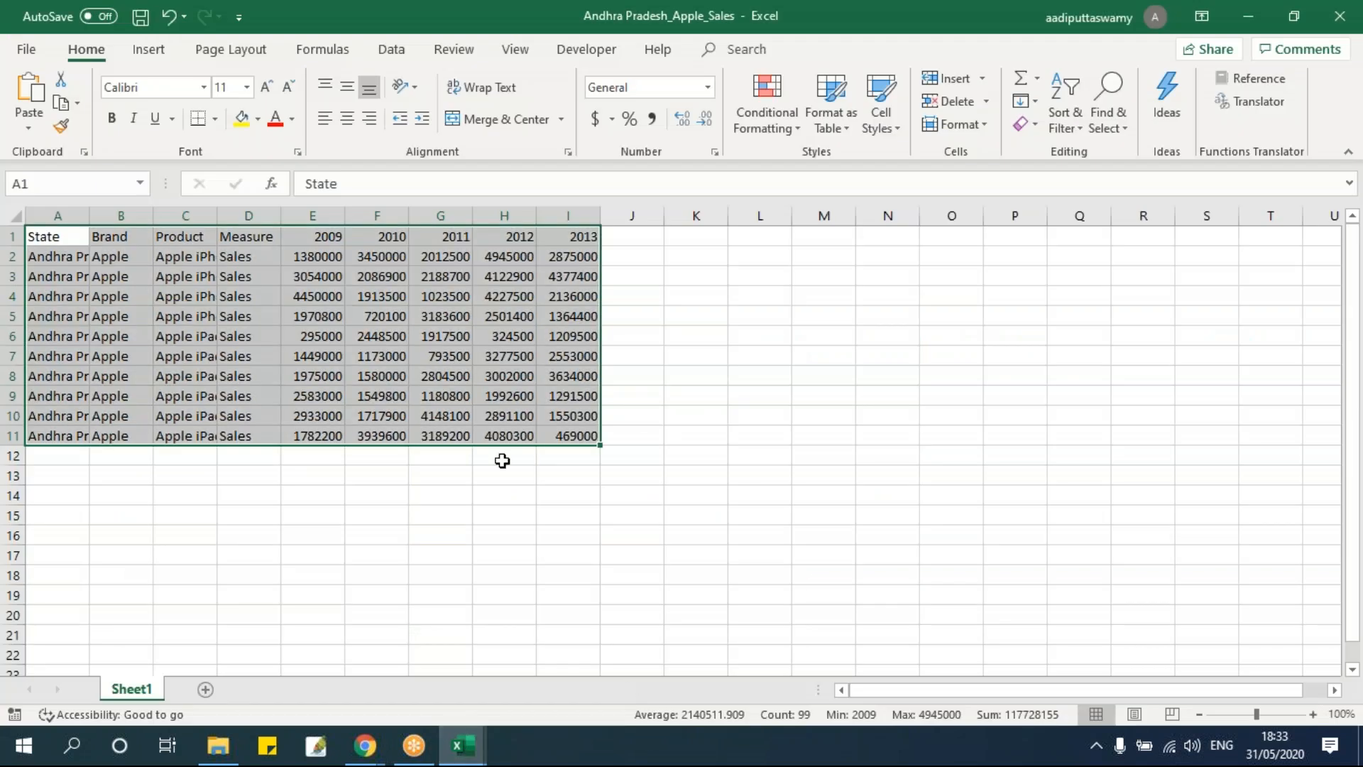
pyautogui.moveTo(70, 240); pyautogui.dragTo(254, 422)
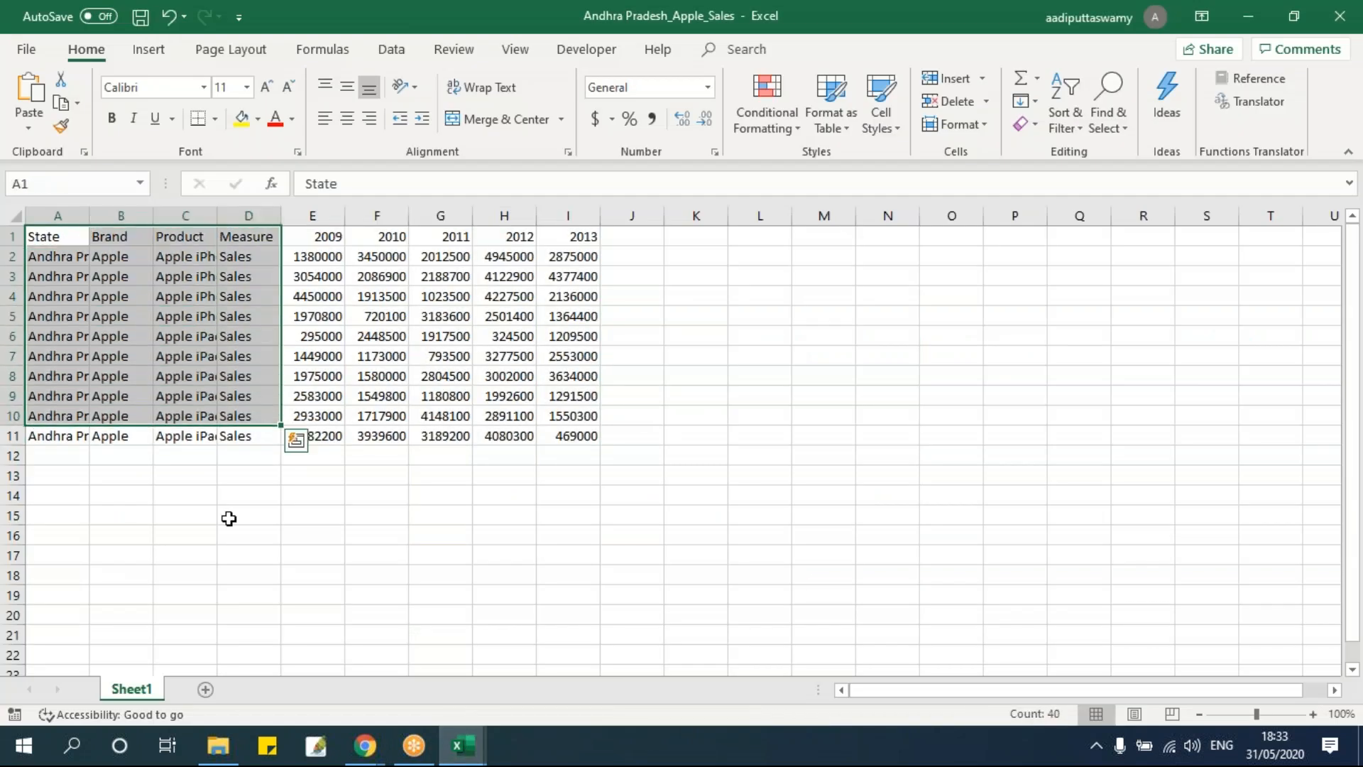
# Step through the Copy line and compare the copied A1:D10 area with the source data, which extends to column I and row 11.
pyautogui.click(567, 436)
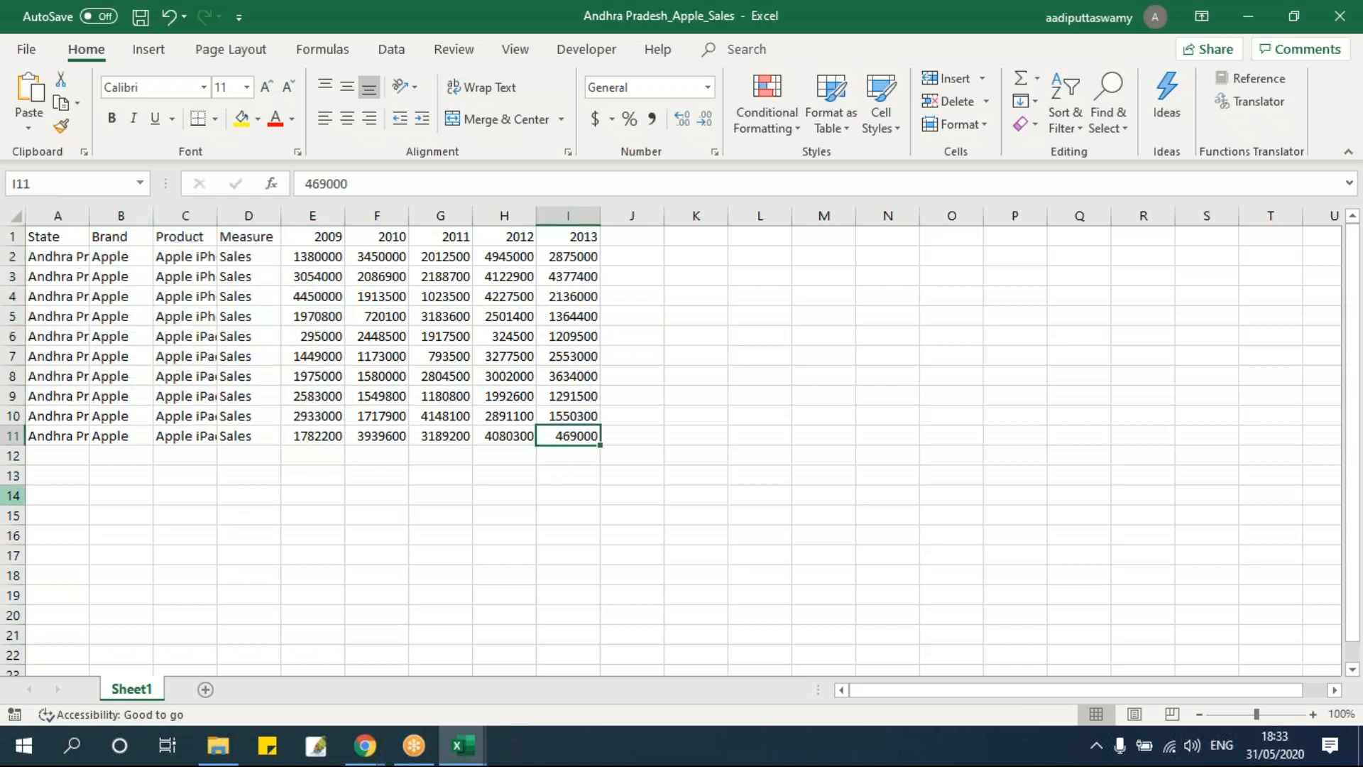
pyautogui.hotkey('alt', 'F11')
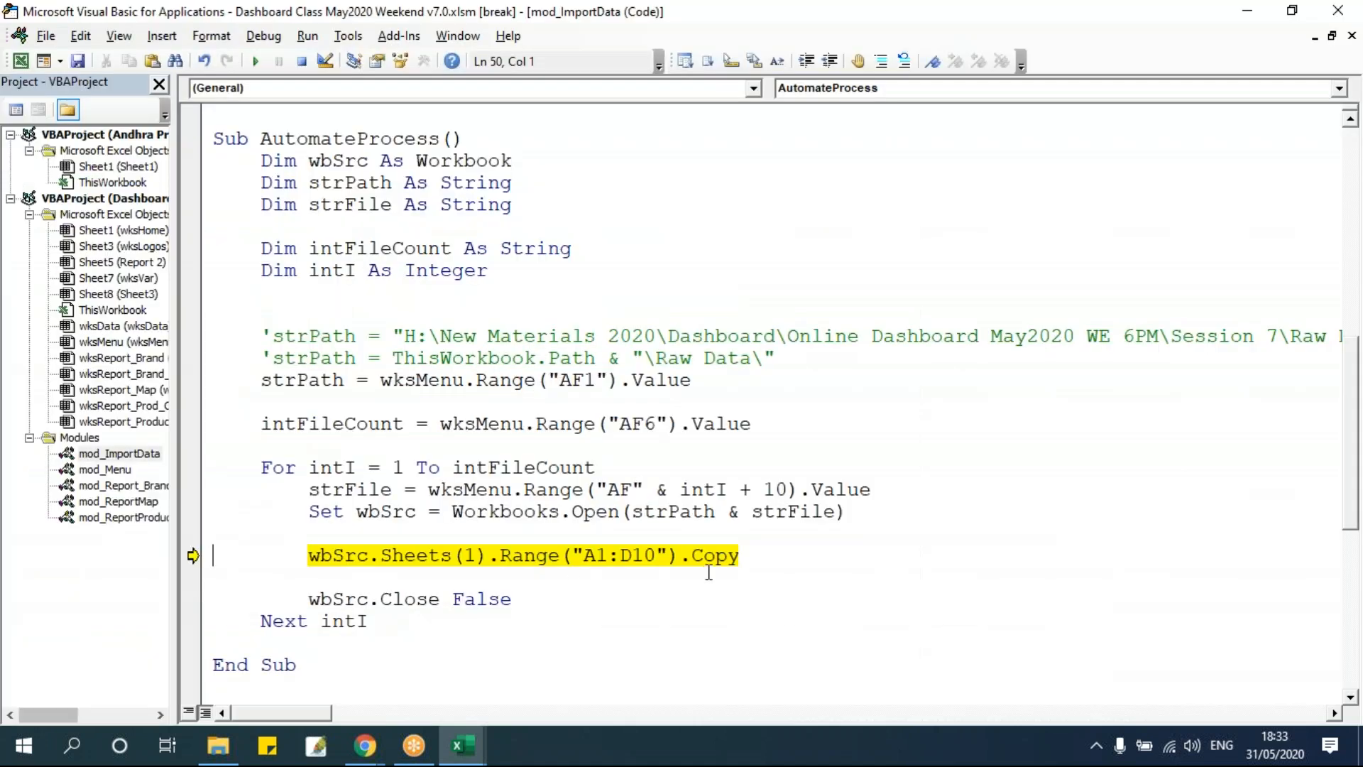
pyautogui.moveTo(619, 555); pyautogui.dragTo(653, 555)
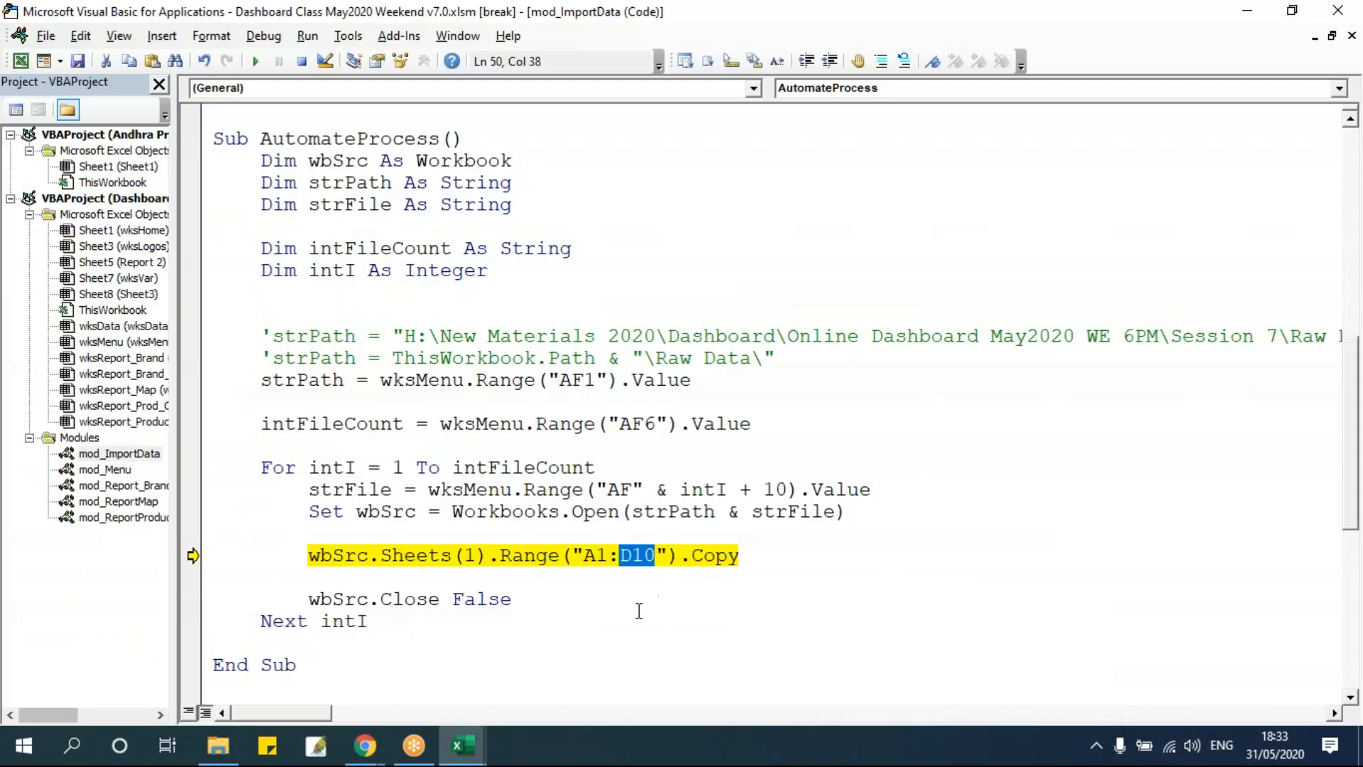
pyautogui.click(611, 474)
pyautogui.press('F8')
pyautogui.hotkey('alt', 'F11')
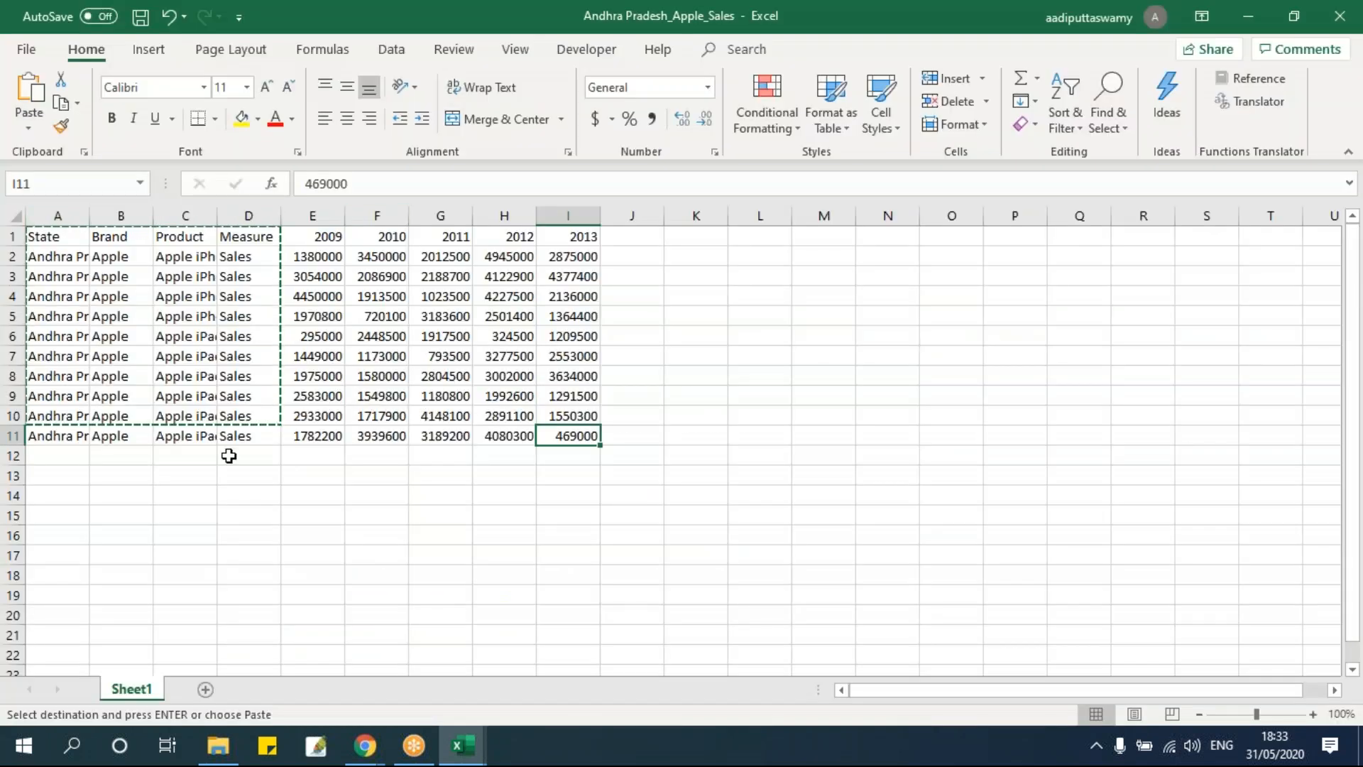
pyautogui.moveTo(324, 239); pyautogui.dragTo(581, 435)
pyautogui.click(580, 435)
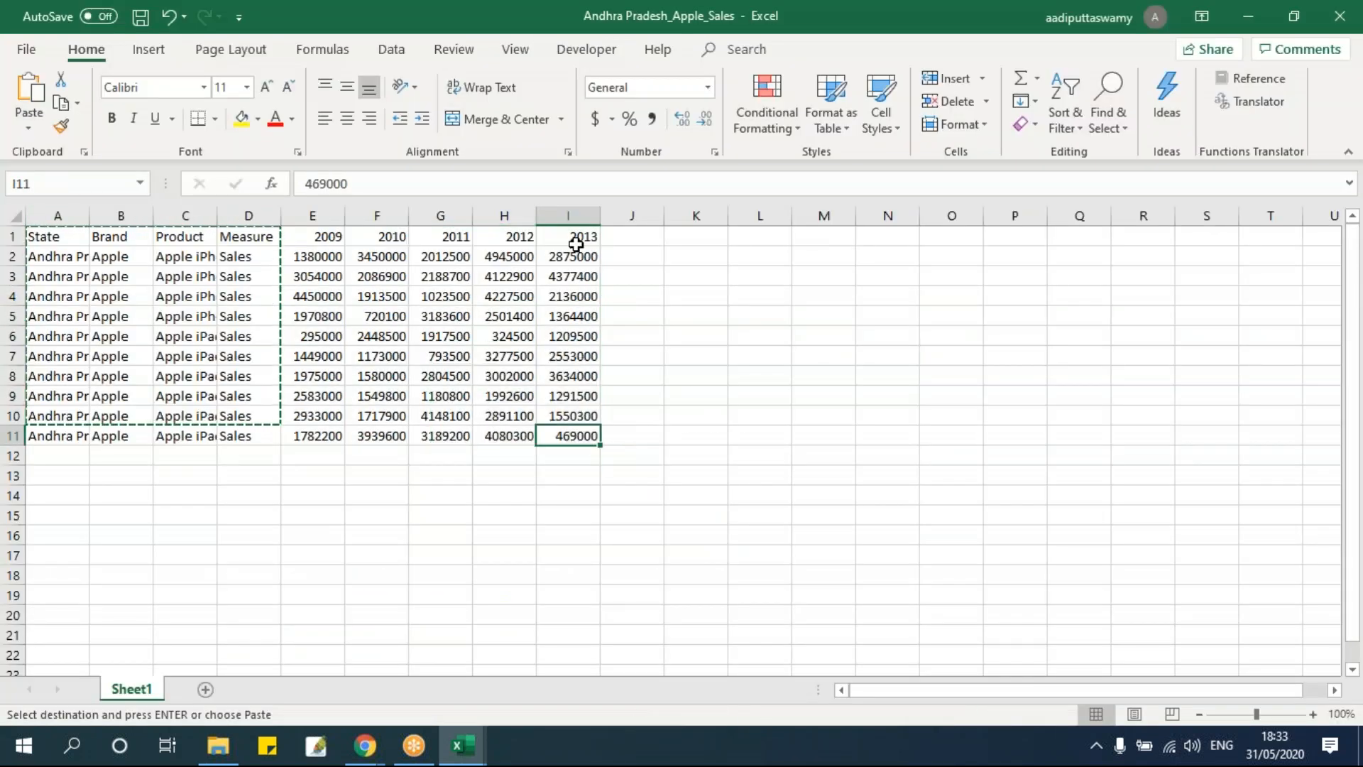
pyautogui.hotkey('alt', 'F11')
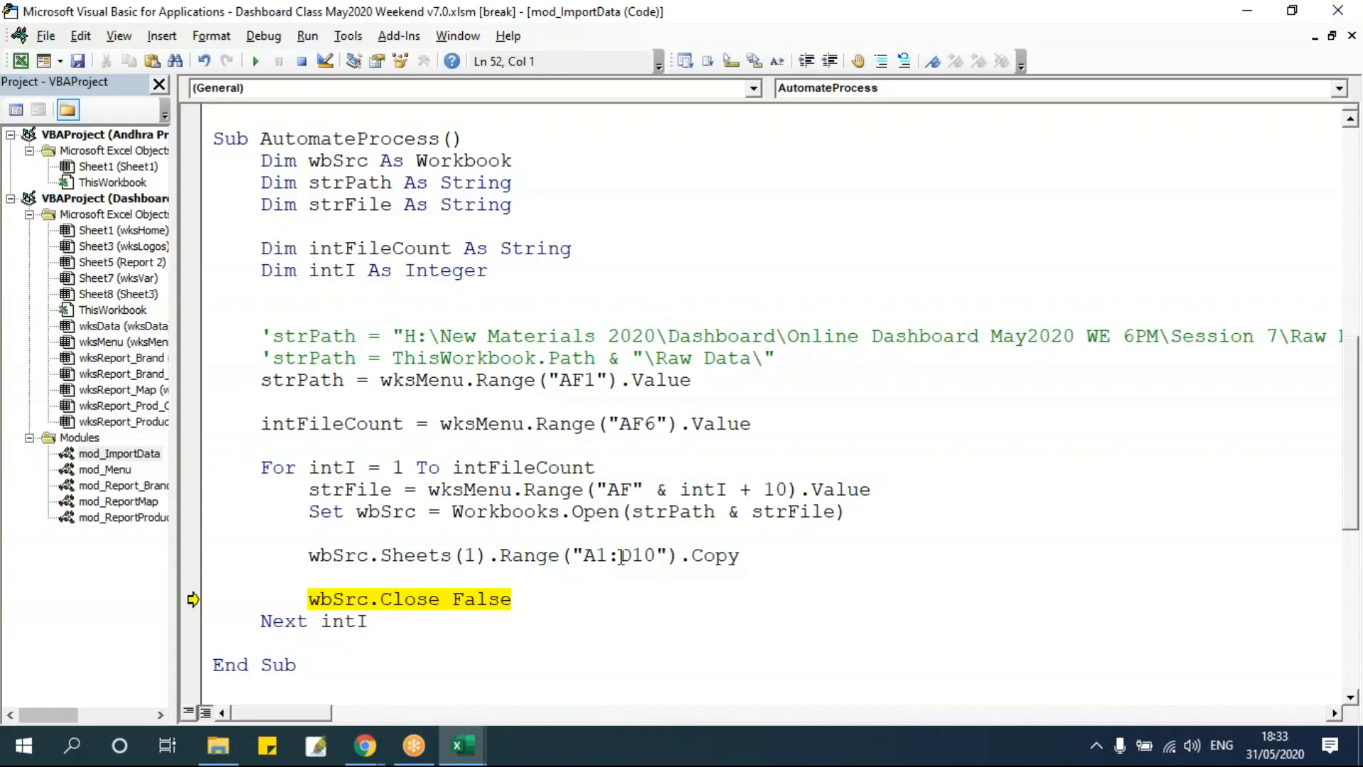
# Change the copied range in the Copy statement to A1:I11.
pyautogui.moveTo(619, 556); pyautogui.dragTo(654, 561)
pyautogui.write('I11')
pyautogui.click(561, 489)
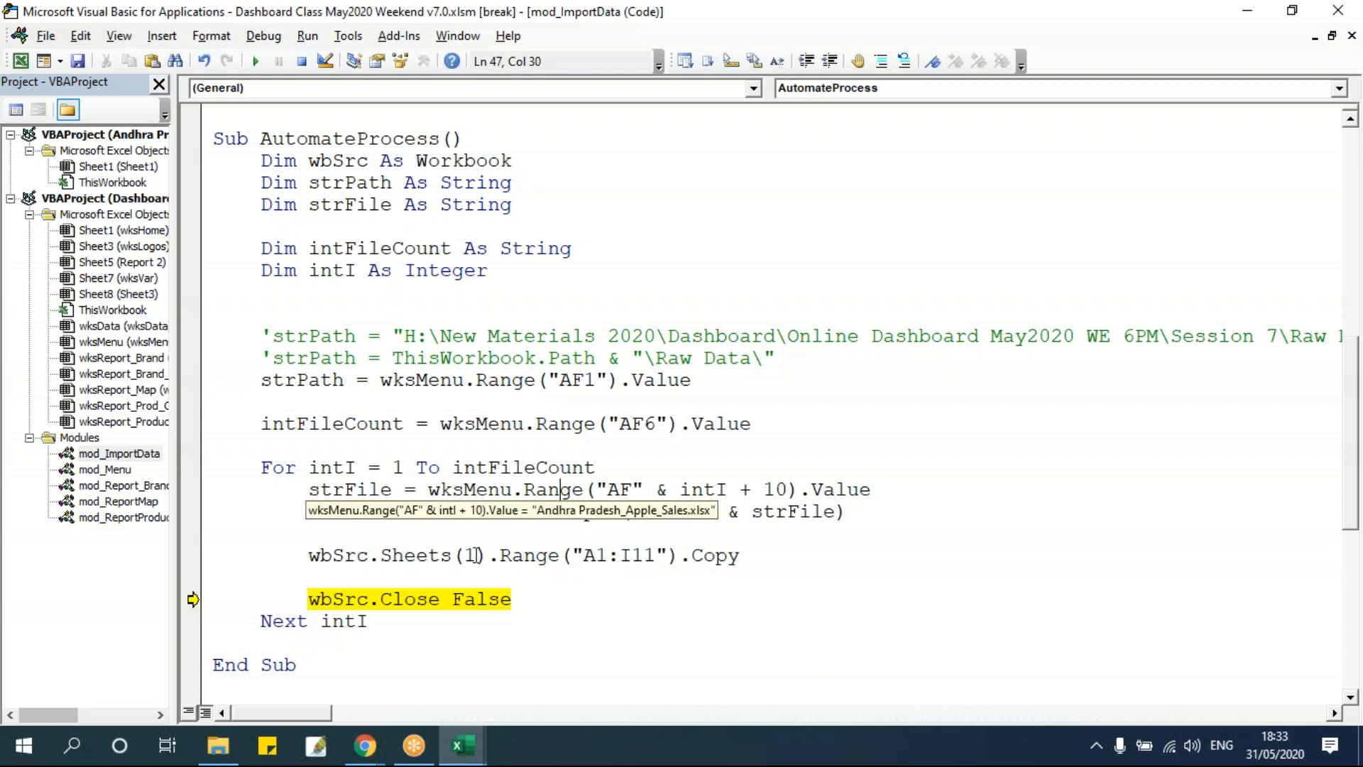
# Move execution back to the Copy line, rerun it and inspect the copied A1:I11 area in the source workbook.
pyautogui.moveTo(193, 599); pyautogui.dragTo(236, 558)
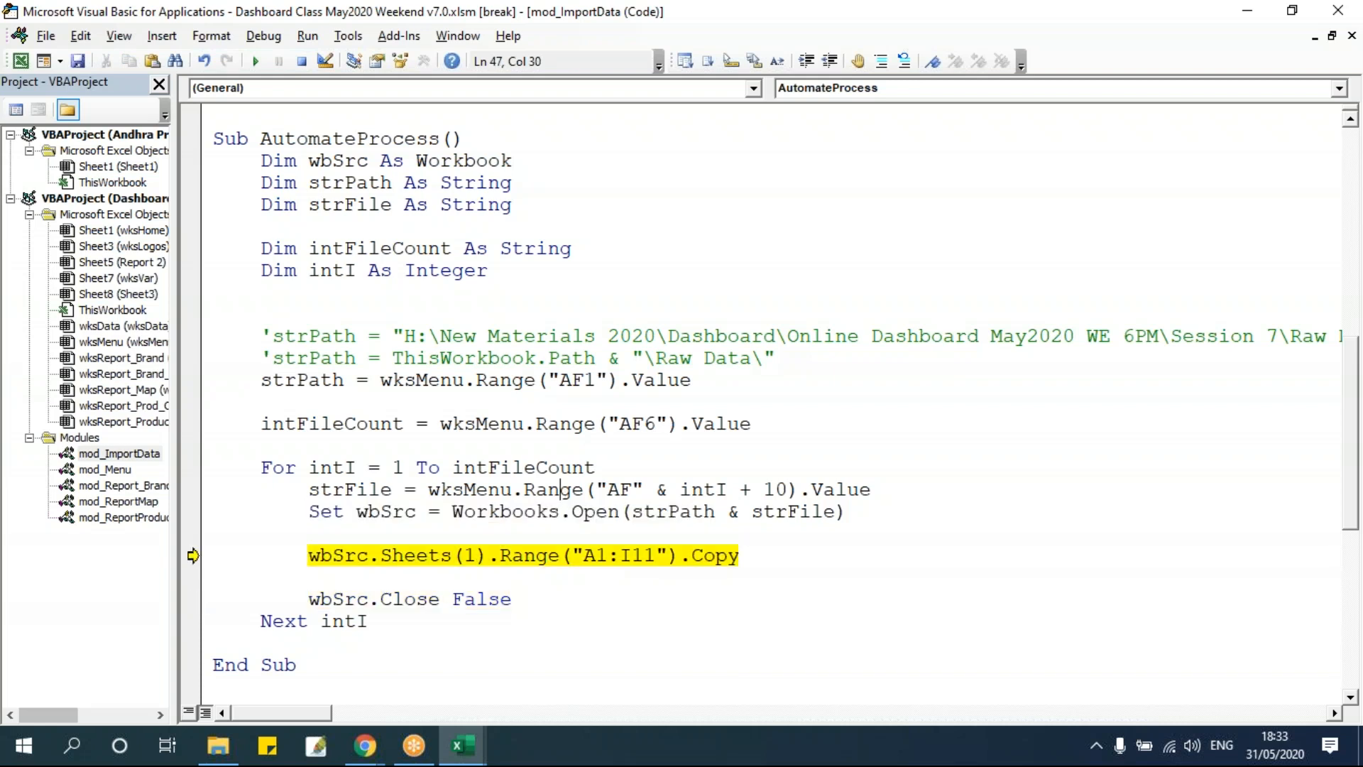
pyautogui.press('F8')
pyautogui.hotkey('alt', 'F11')
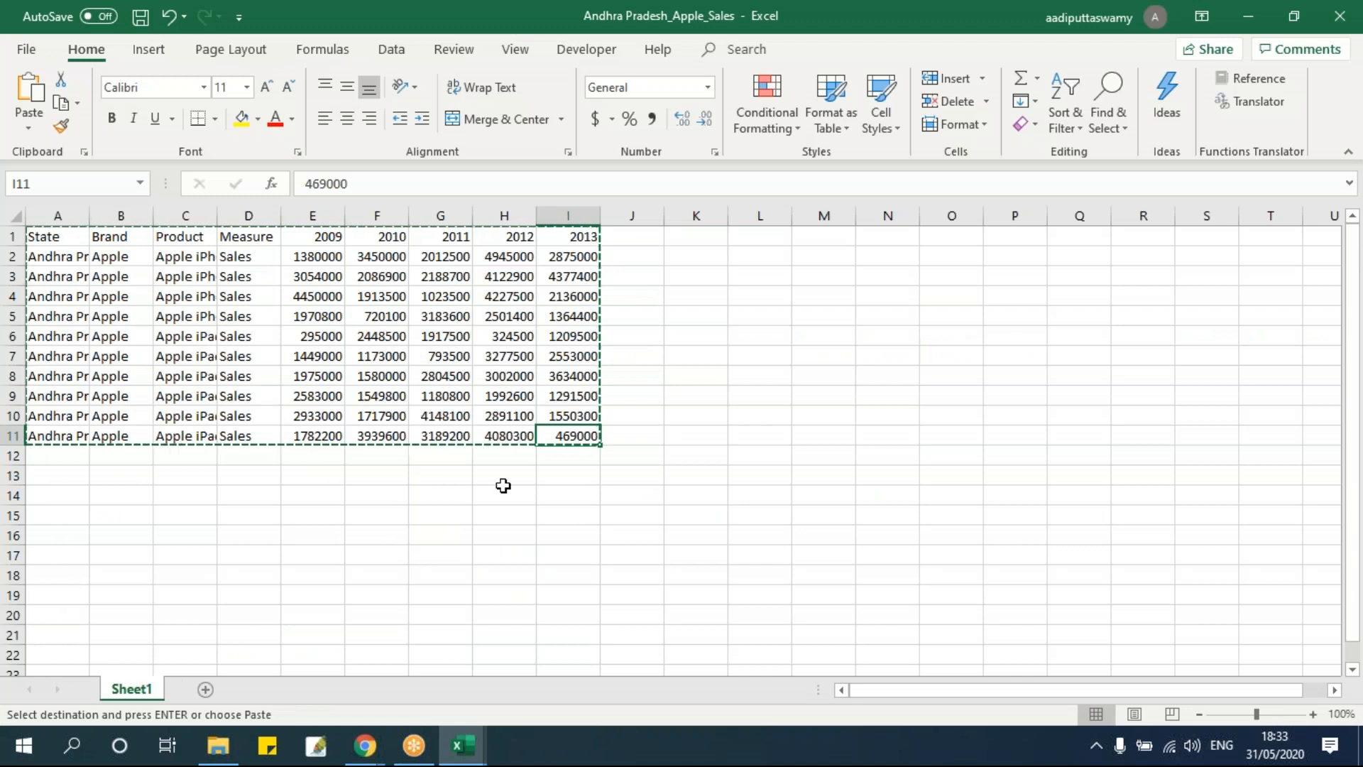
pyautogui.moveTo(50, 237); pyautogui.dragTo(596, 432)
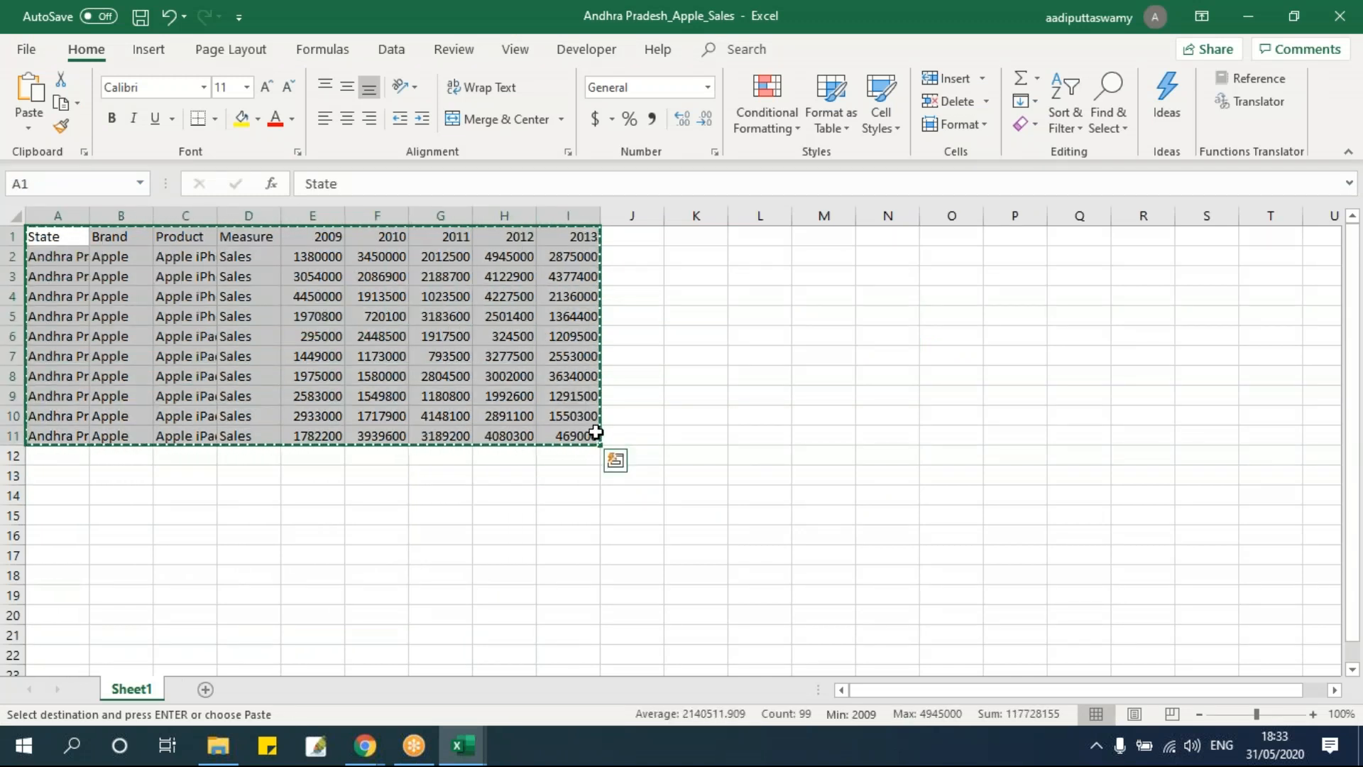
pyautogui.moveTo(67, 456); pyautogui.dragTo(575, 632)
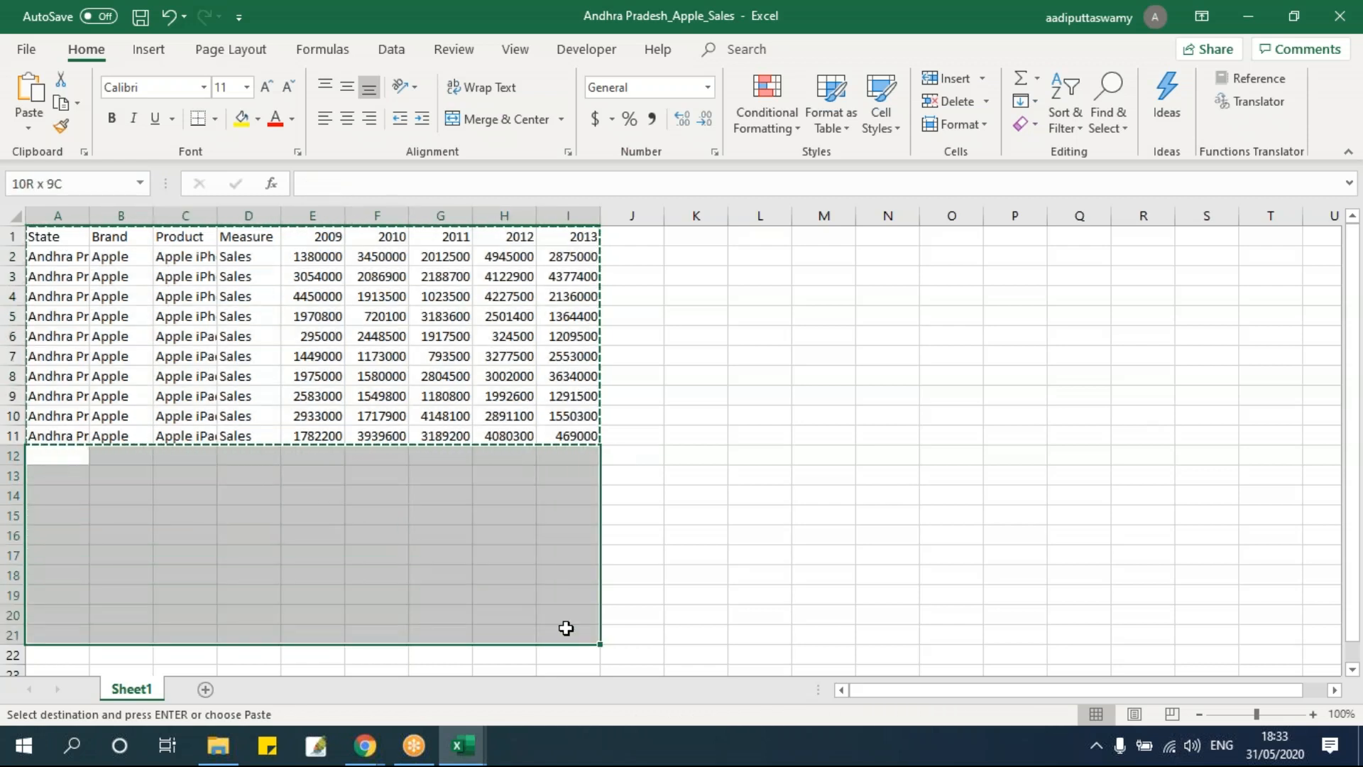
pyautogui.moveTo(49, 237); pyautogui.dragTo(575, 362)
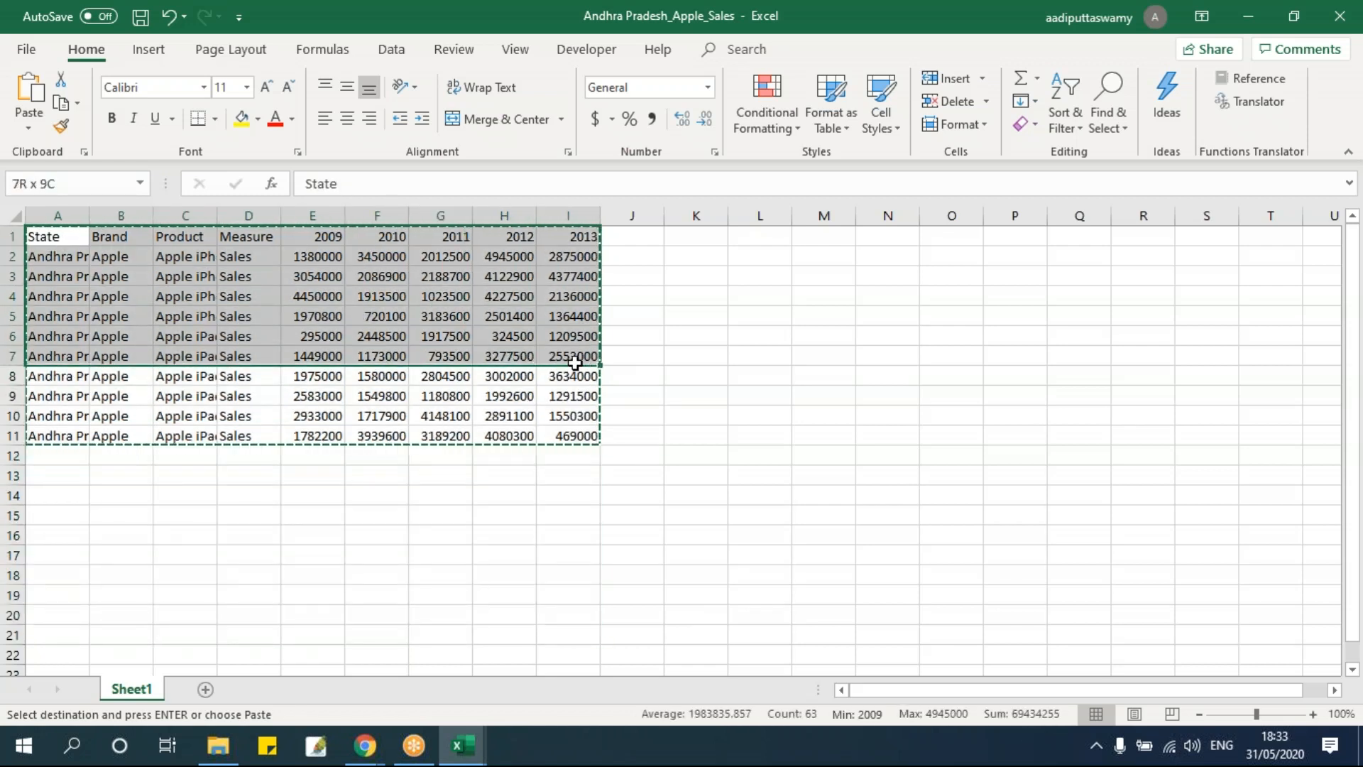
pyautogui.click(312, 416)
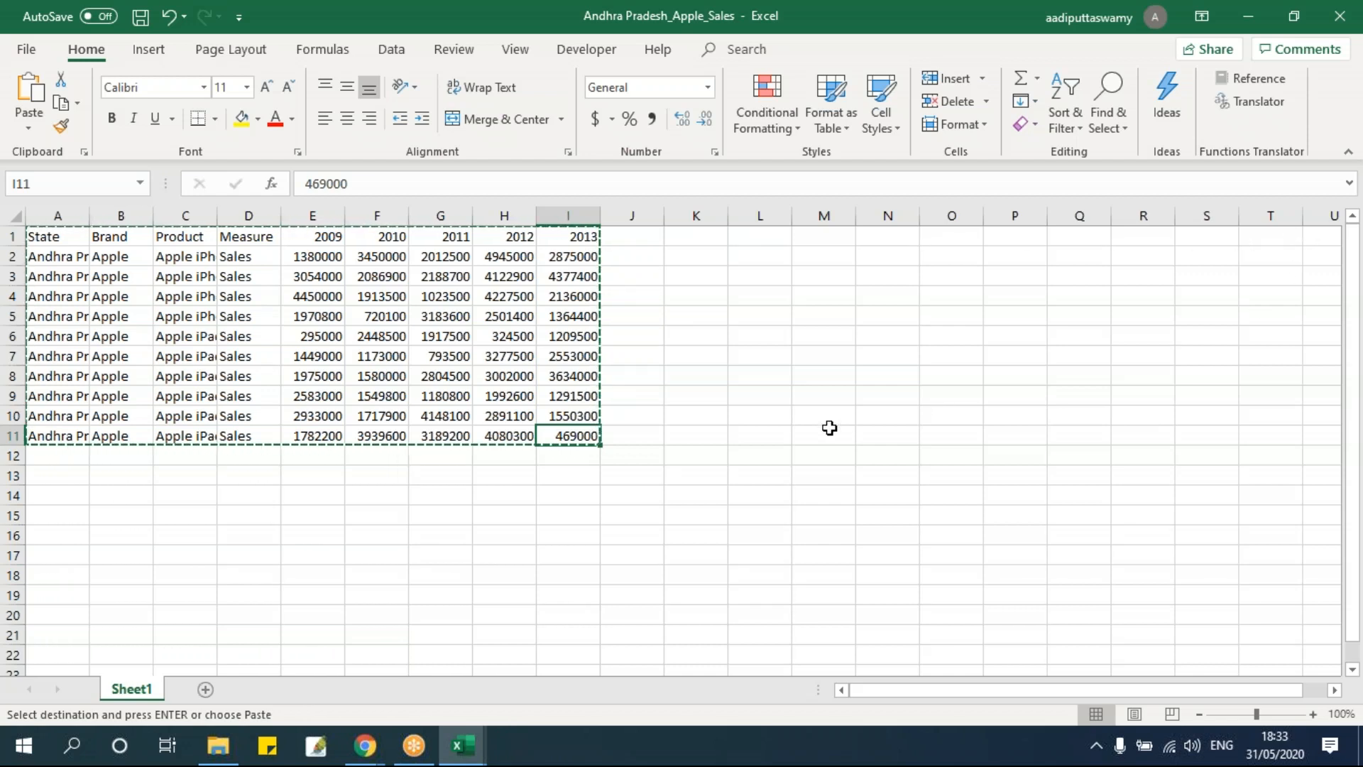
pyautogui.hotkey('alt', 'F11')
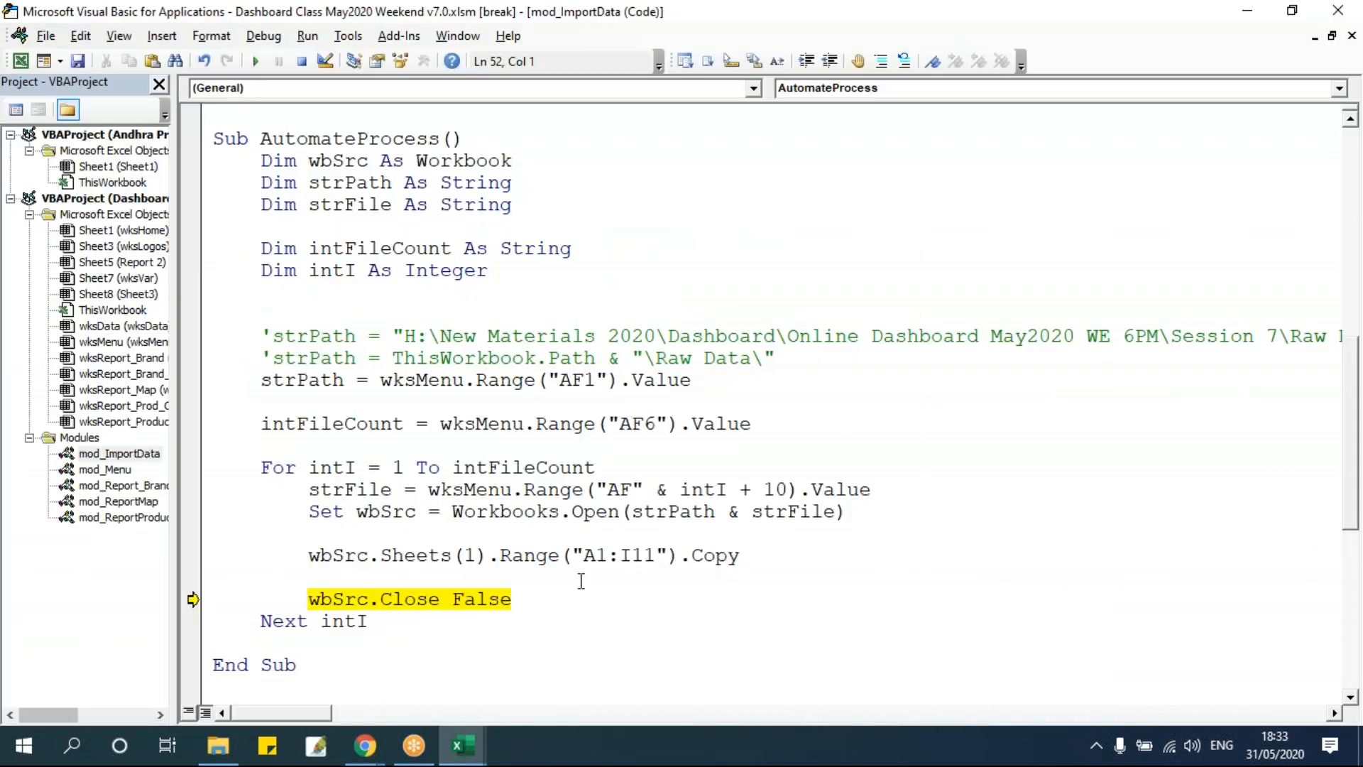
# Comment out the Copy line and paste a duplicate of it on the line below.
pyautogui.click(313, 555)
pyautogui.write("'")
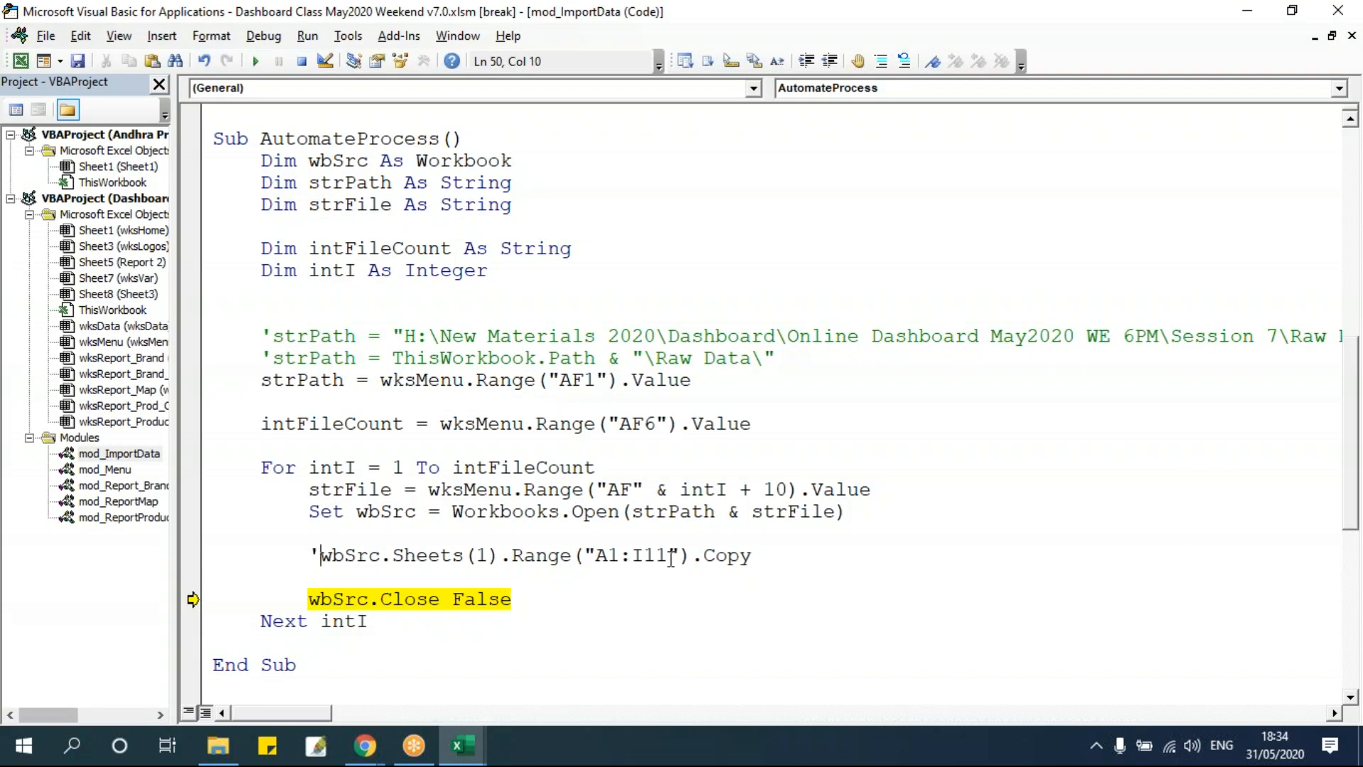
pyautogui.moveTo(320, 555); pyautogui.dragTo(798, 566)
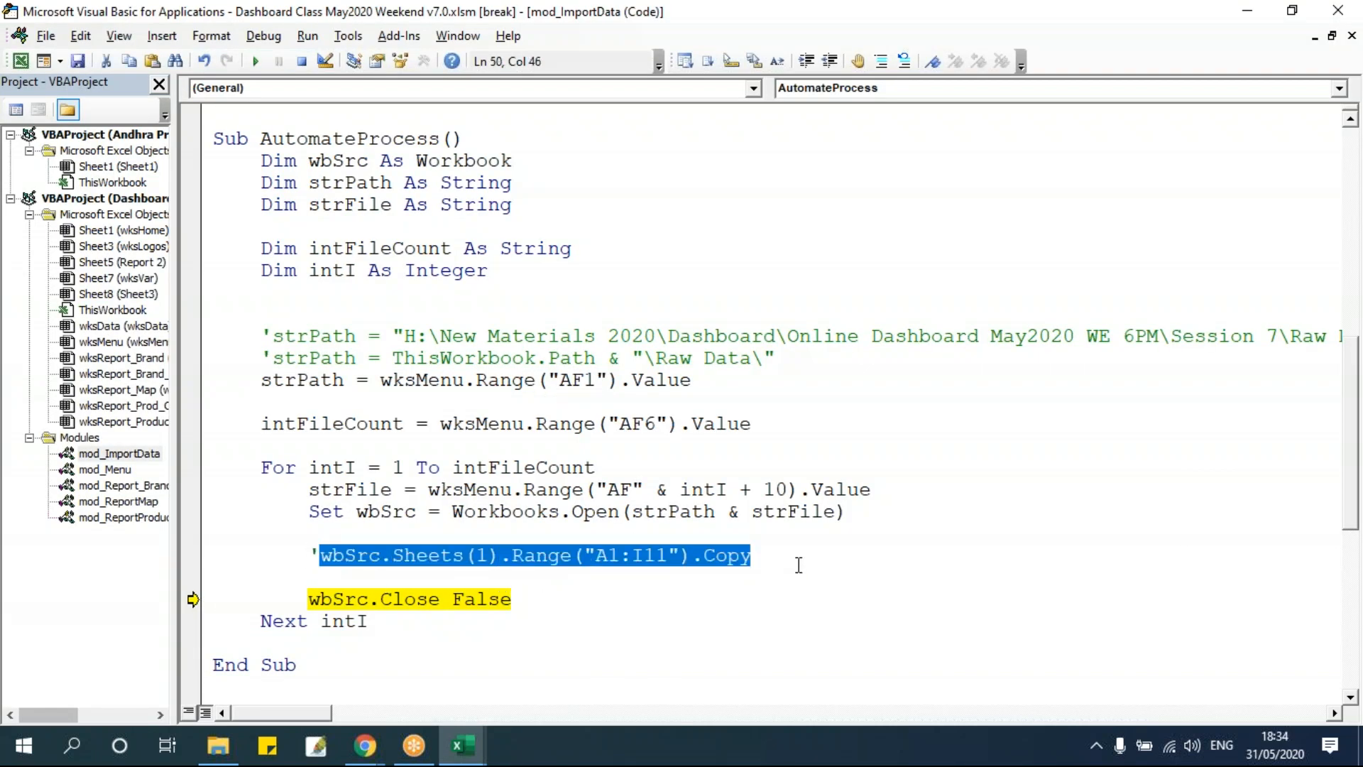
pyautogui.press('Down')
pyautogui.hotkey('ctrl', 'v')
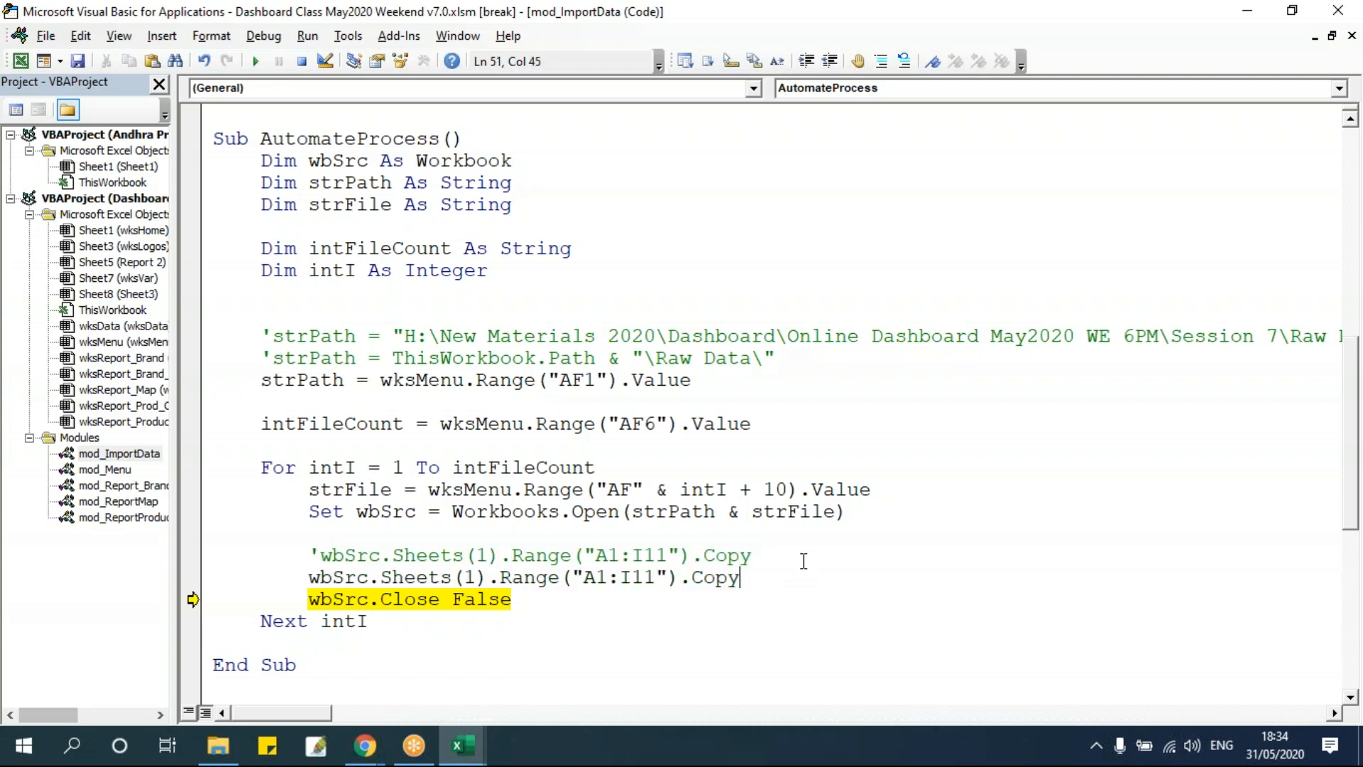
# Edit the duplicate line to copy wbSrc.Sheets(1).Range("A1").CurrentRegion instead of a fixed range.
pyautogui.scroll(-6, 802, 559)
pyautogui.scroll(1, 802, 560)
pyautogui.moveTo(607, 249); pyautogui.dragTo(656, 255)
pyautogui.press('Delete')
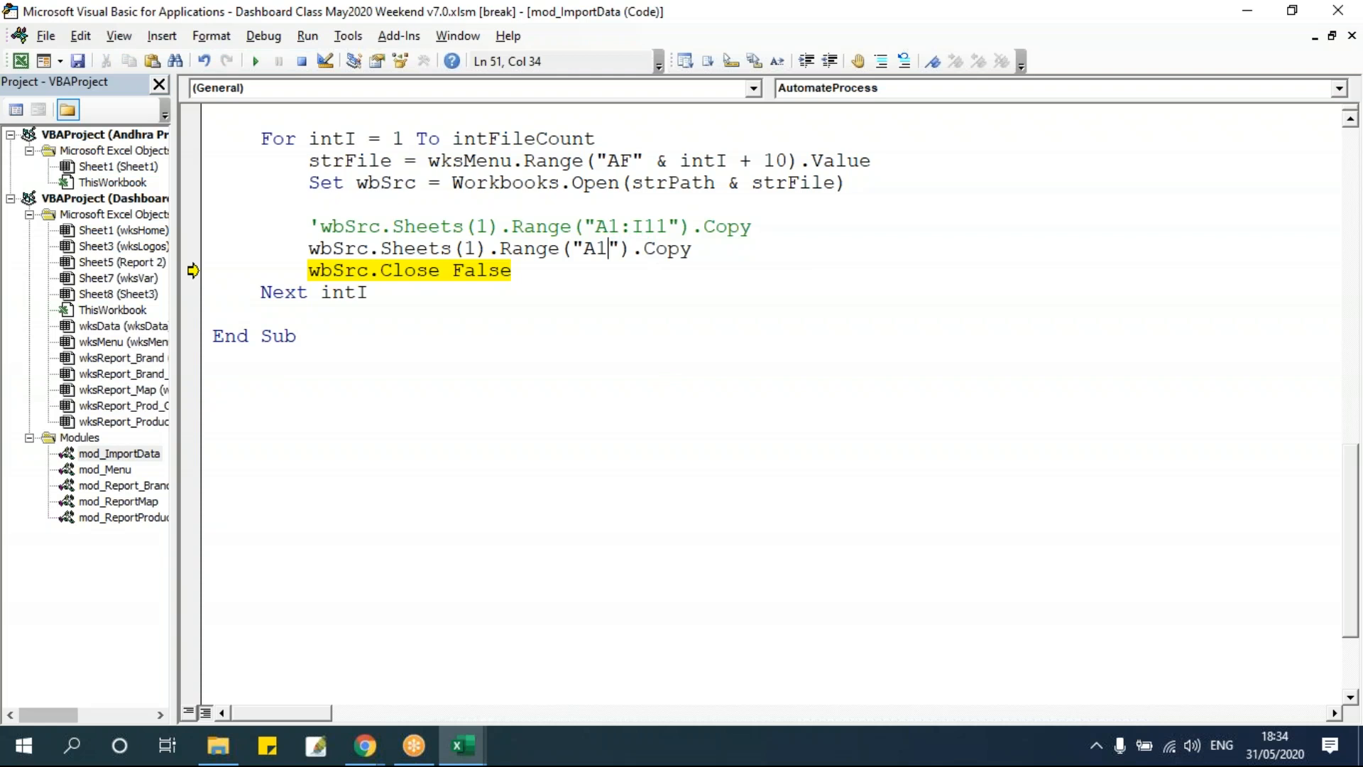
pyautogui.write('.')
pyautogui.write('currentre')
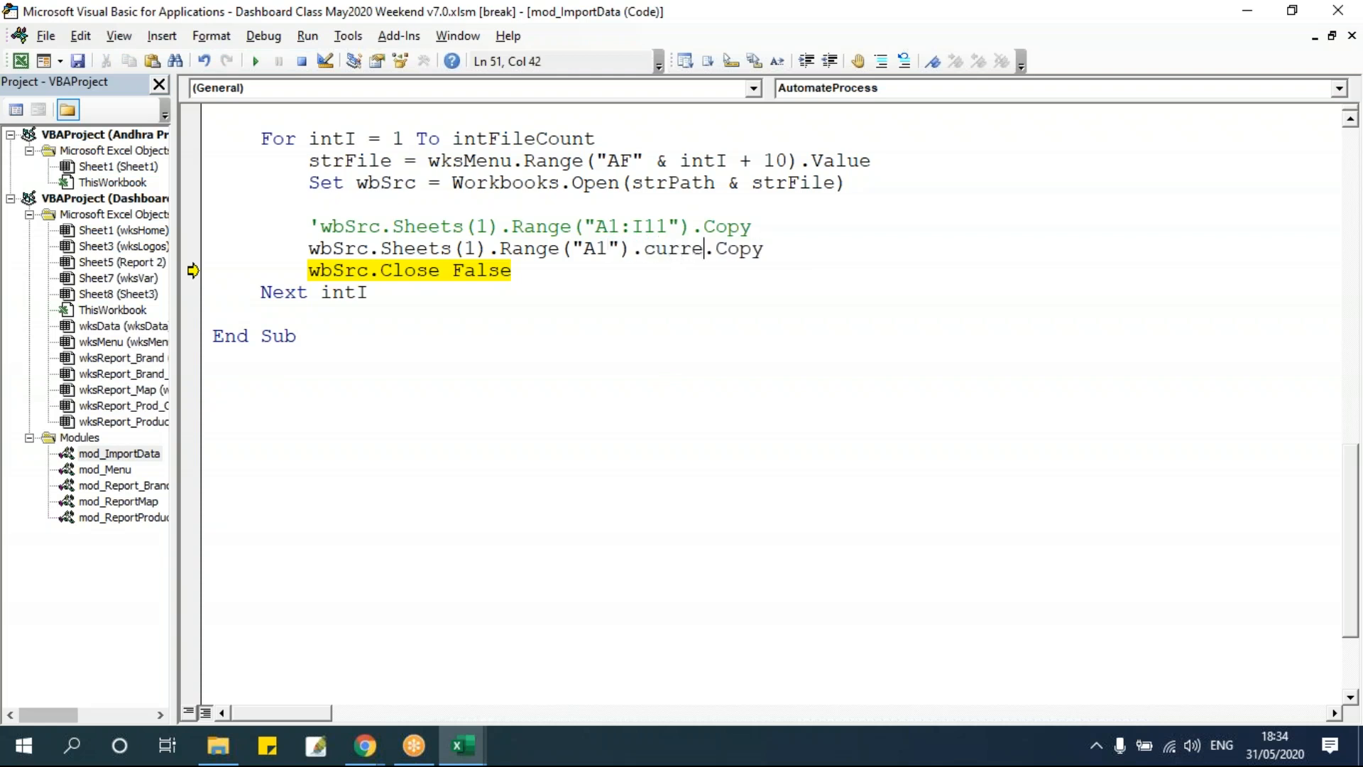
pyautogui.write('gion')
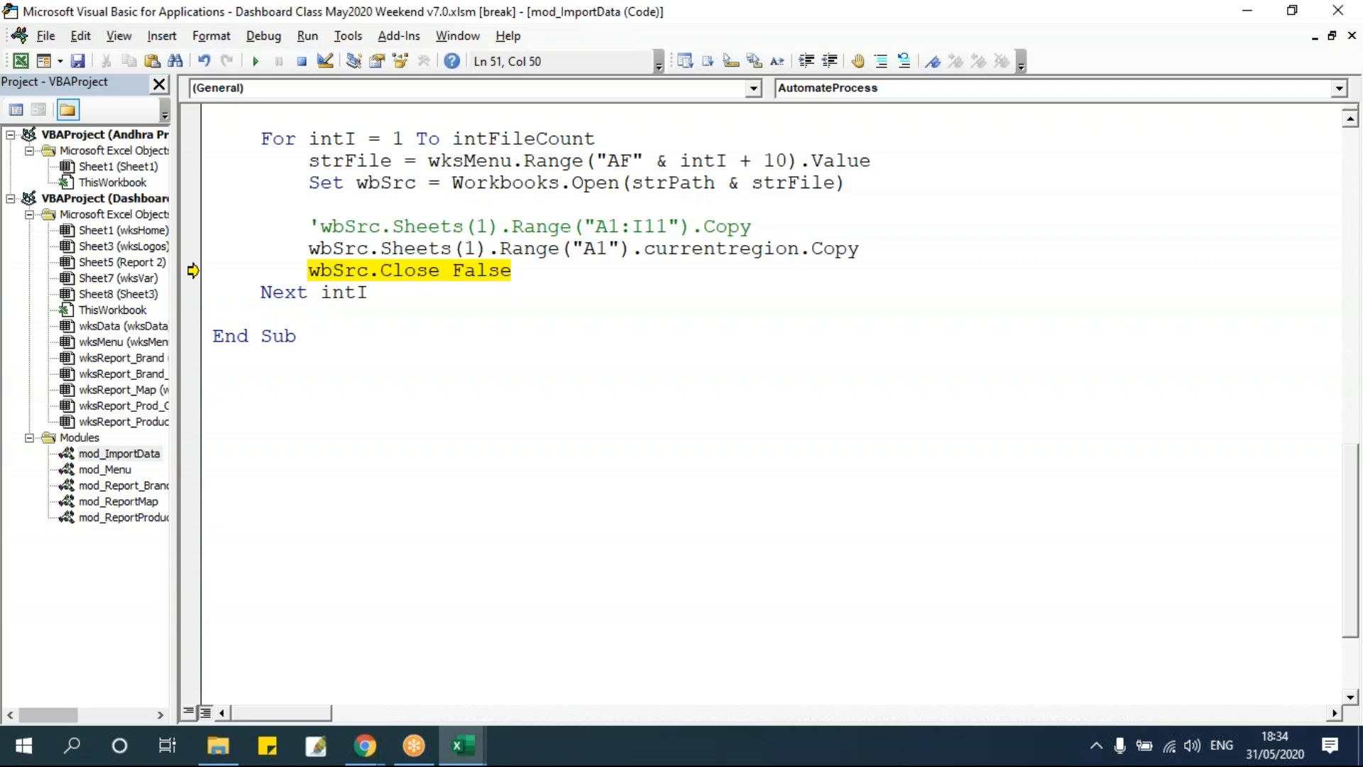
pyautogui.click(663, 423)
# Examine the source sheet's contiguous data block starting at A1.
pyautogui.scroll(1, 739, 419)
pyautogui.hotkey('alt', 'F11')
pyautogui.click(54, 236)
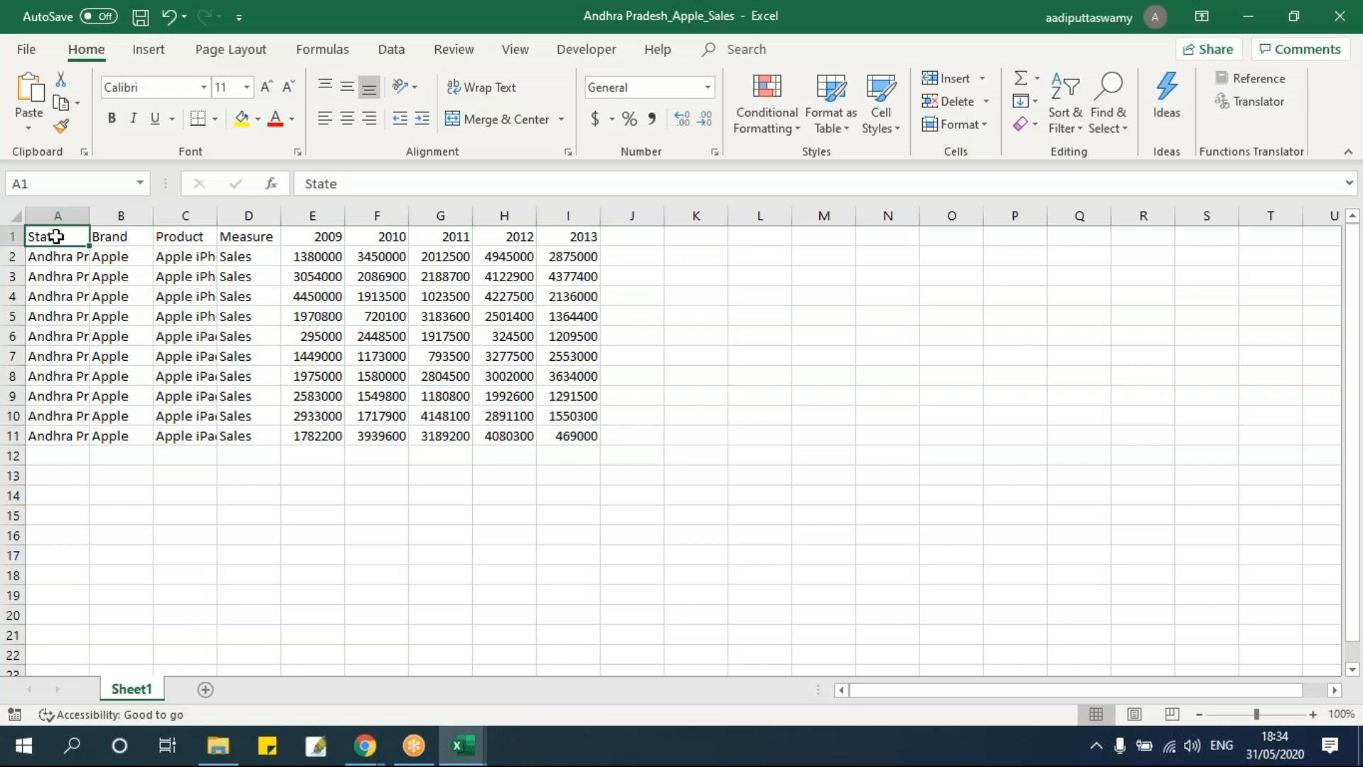
pyautogui.moveTo(55, 237); pyautogui.dragTo(564, 437)
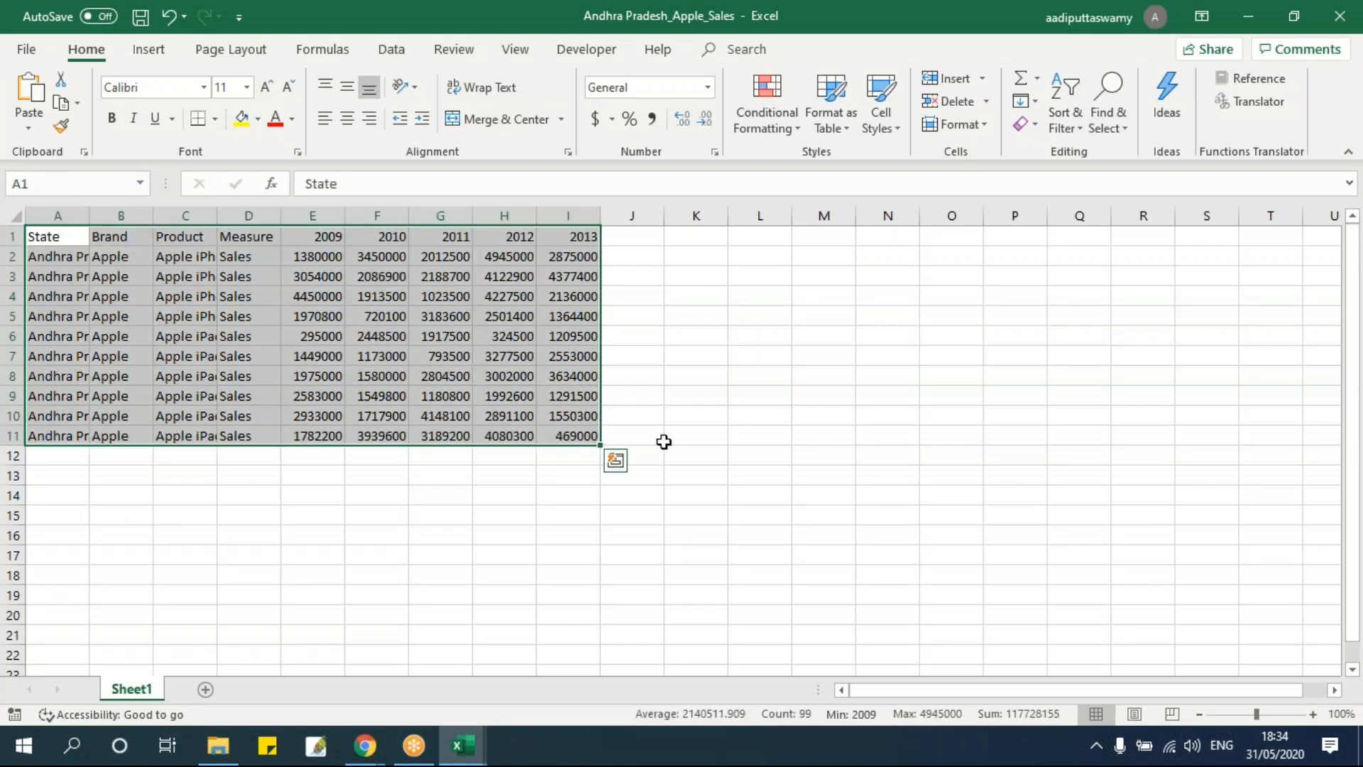
pyautogui.moveTo(71, 236); pyautogui.dragTo(582, 612)
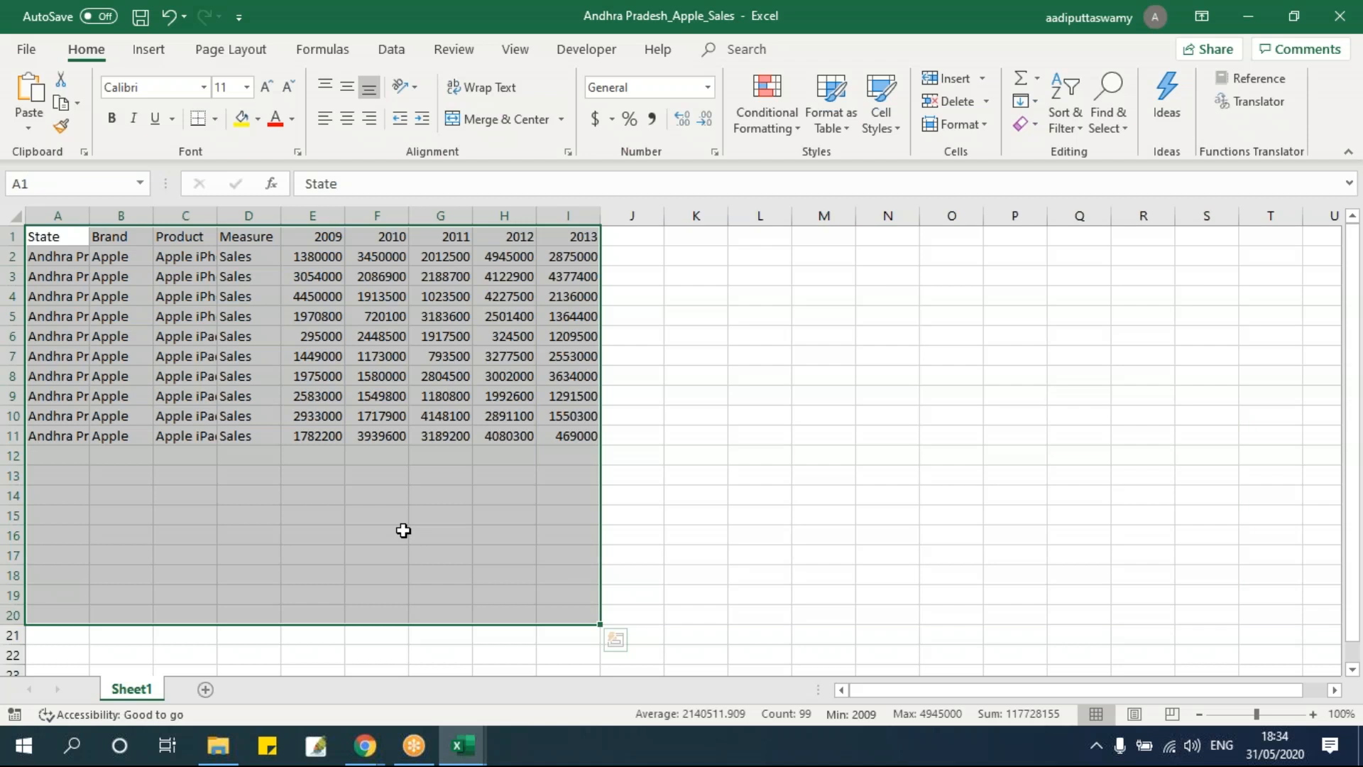
pyautogui.hotkey('alt', 'F11')
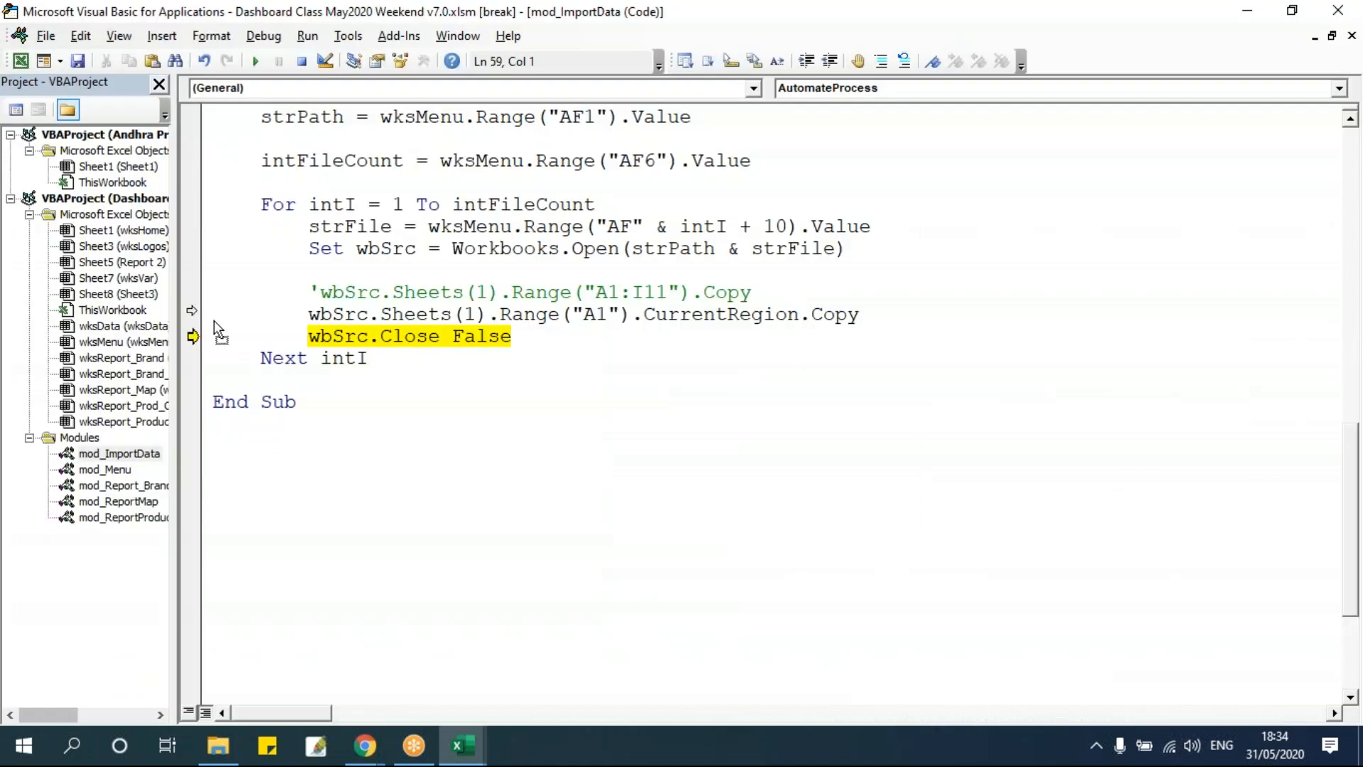
# Move execution back to the CurrentRegion Copy line, run it and check the copied area in the source workbook.
pyautogui.moveTo(214, 321); pyautogui.dragTo(213, 314)
pyautogui.press('F8')
pyautogui.hotkey('alt', 'F11')
pyautogui.click(953, 409)
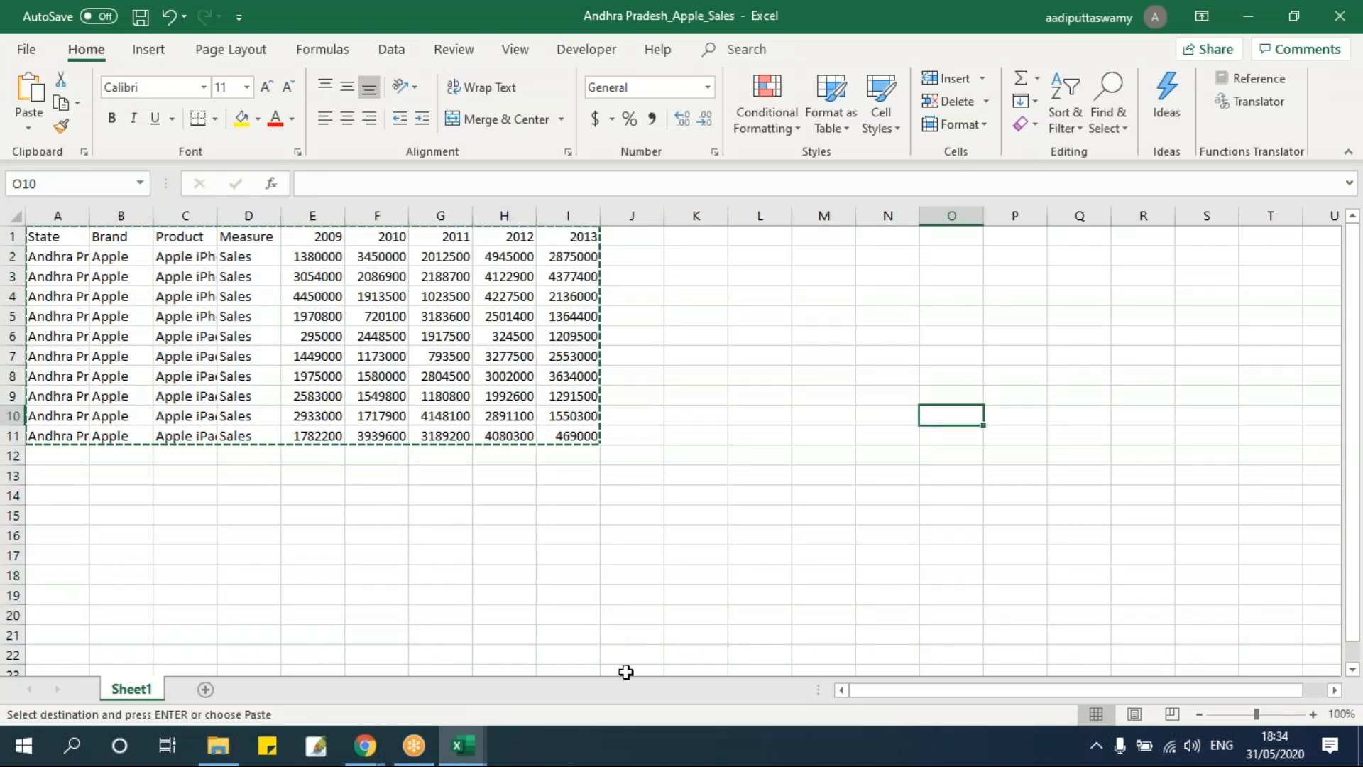
pyautogui.hotkey('alt', 'F11')
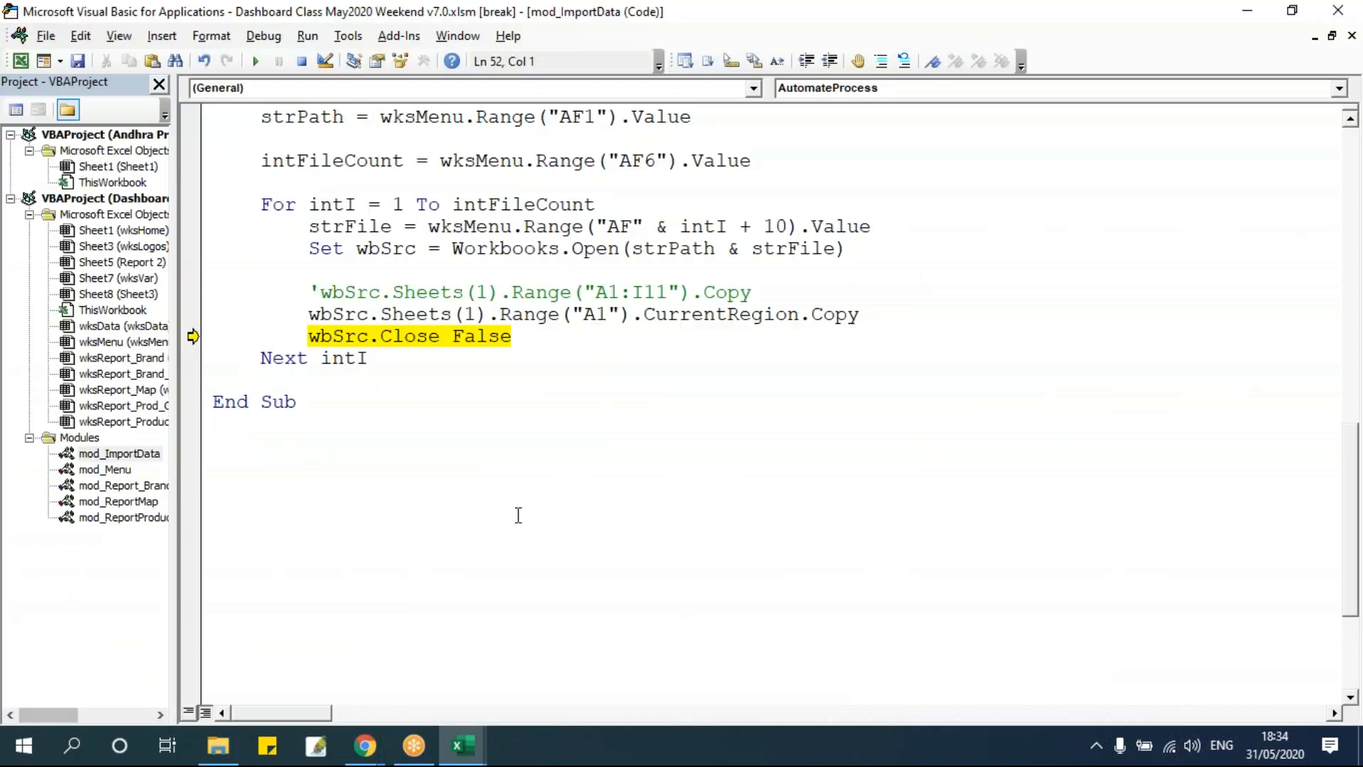
# Insert a new line wksData.Range("E11").PasteSpecial below the CurrentRegion Copy statement.
pyautogui.click(889, 318)
pyautogui.press('Return')
pyautogui.click(462, 745)
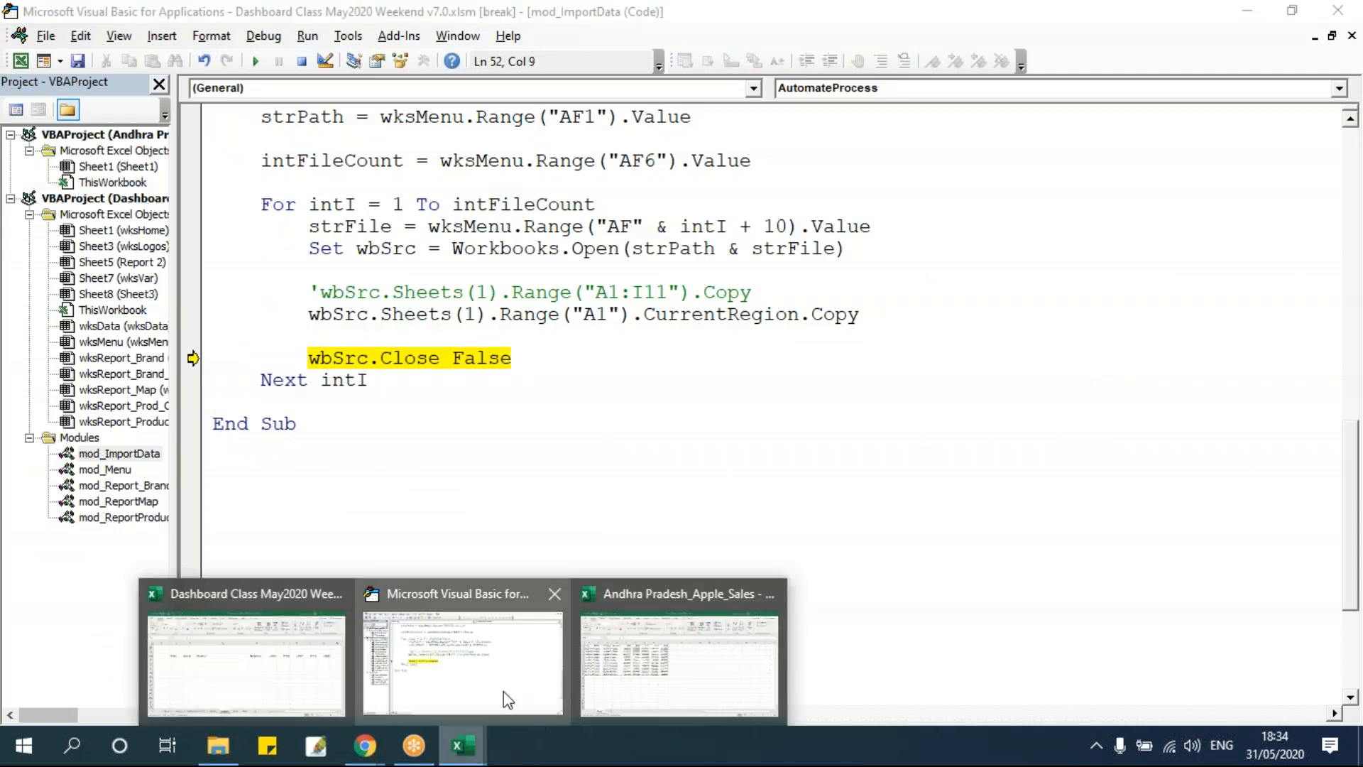
pyautogui.click(284, 660)
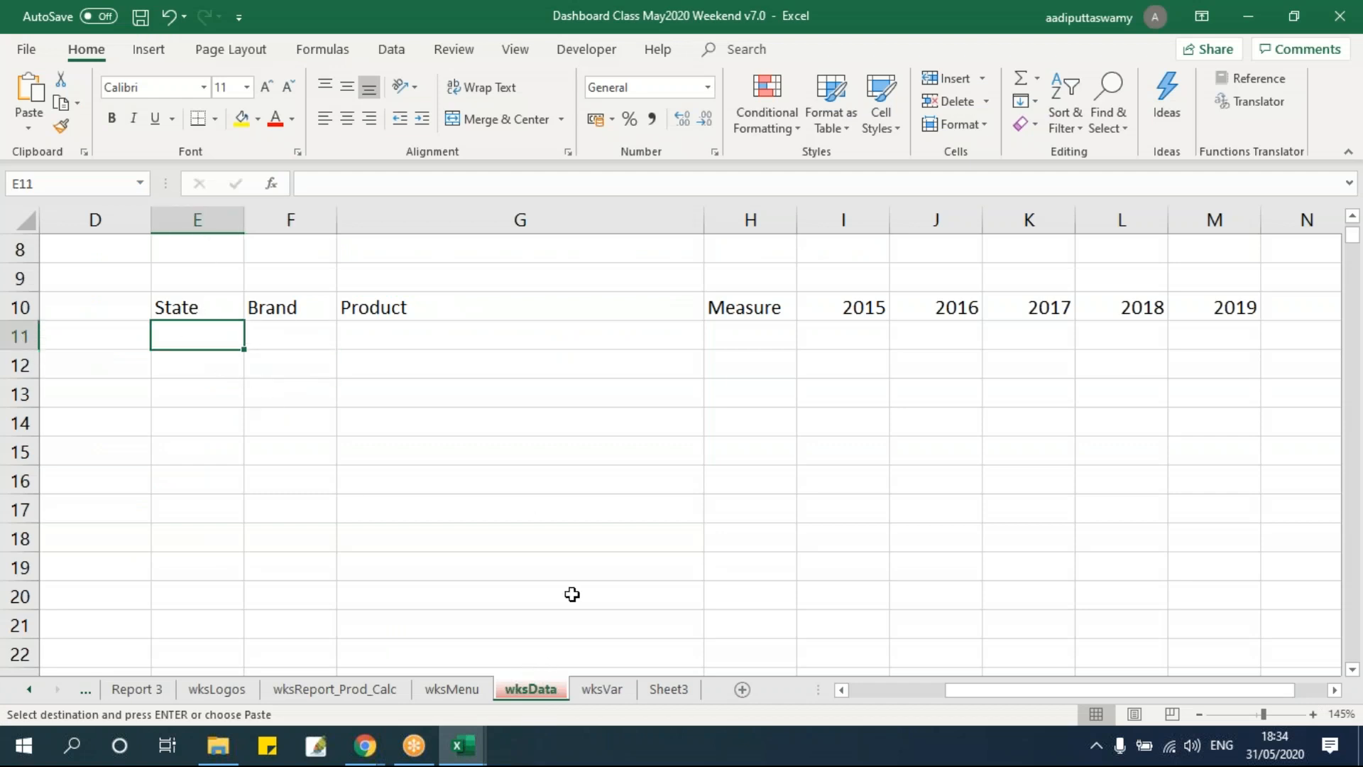
pyautogui.hotkey('alt', 'F11')
pyautogui.write('wksdat')
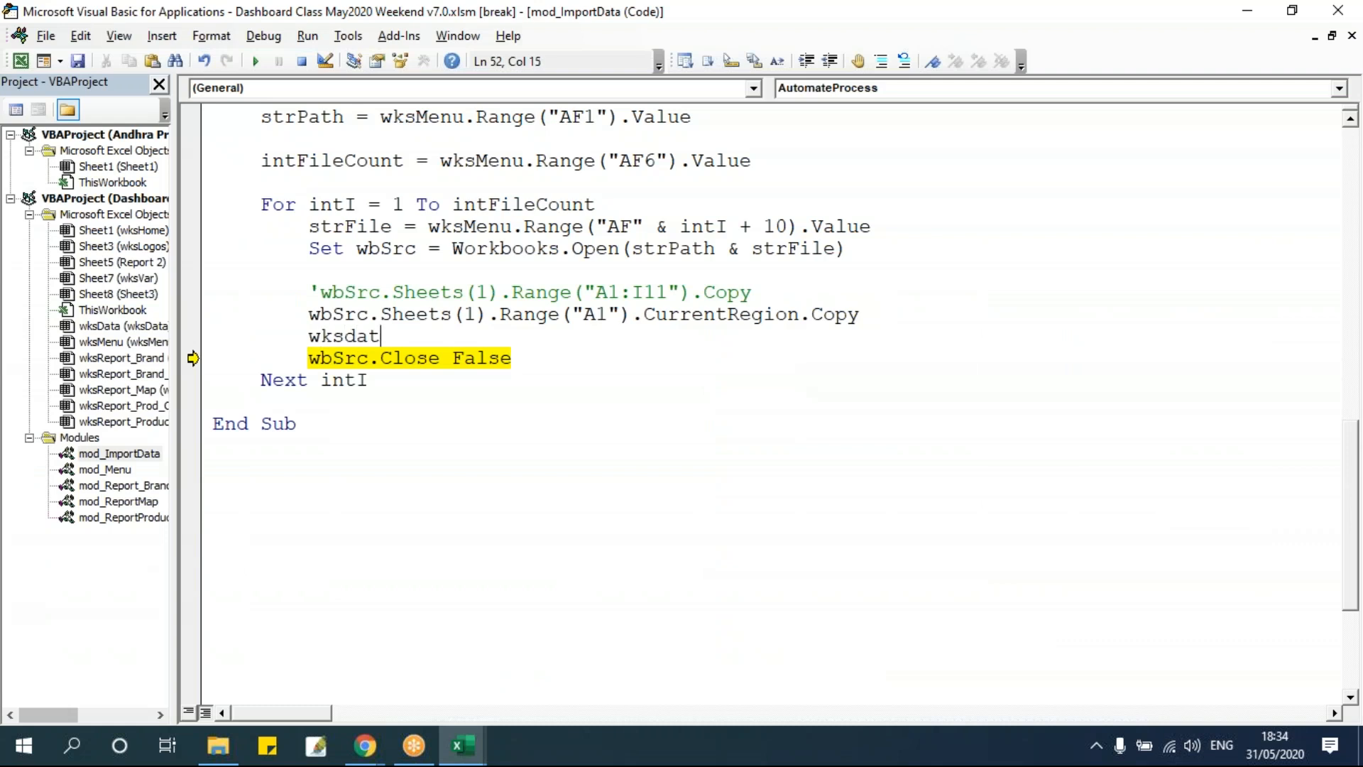
pyautogui.write('a.Range("')
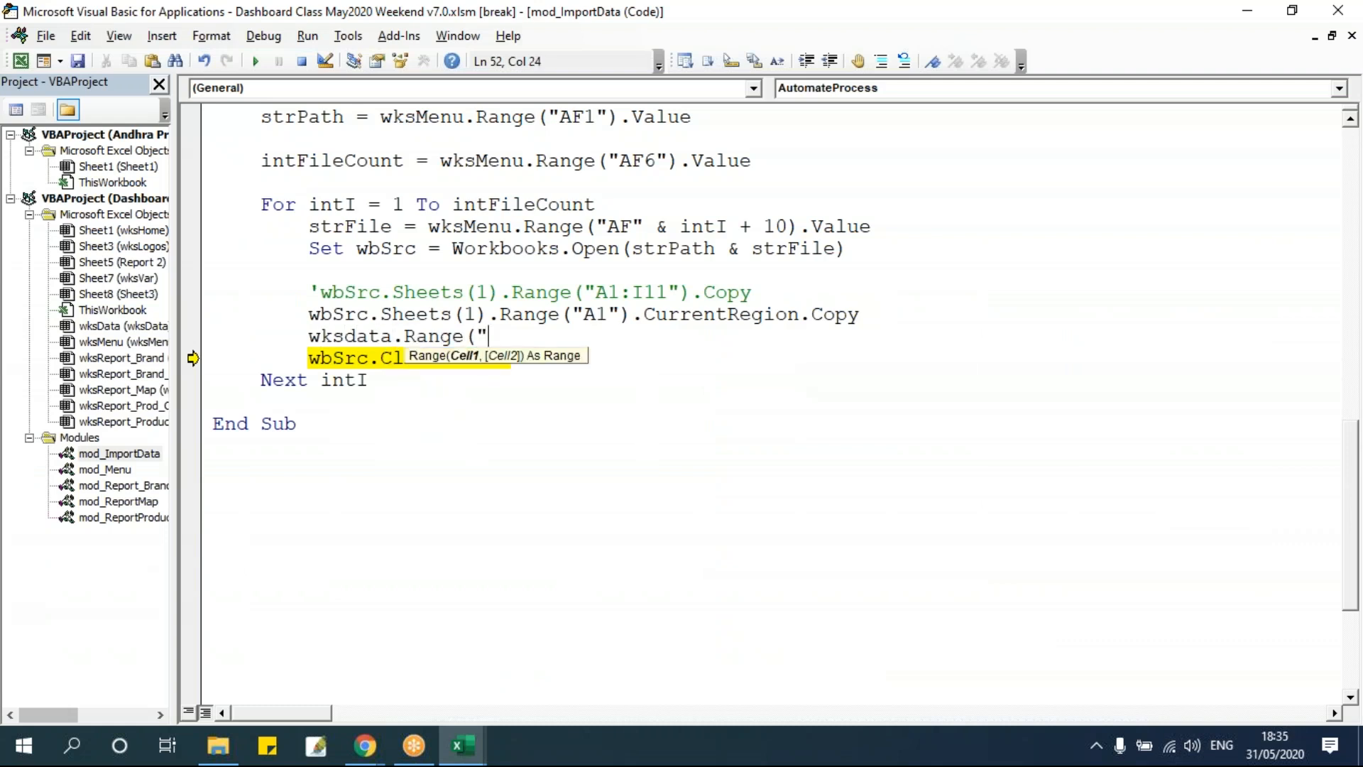
pyautogui.write('E11")')
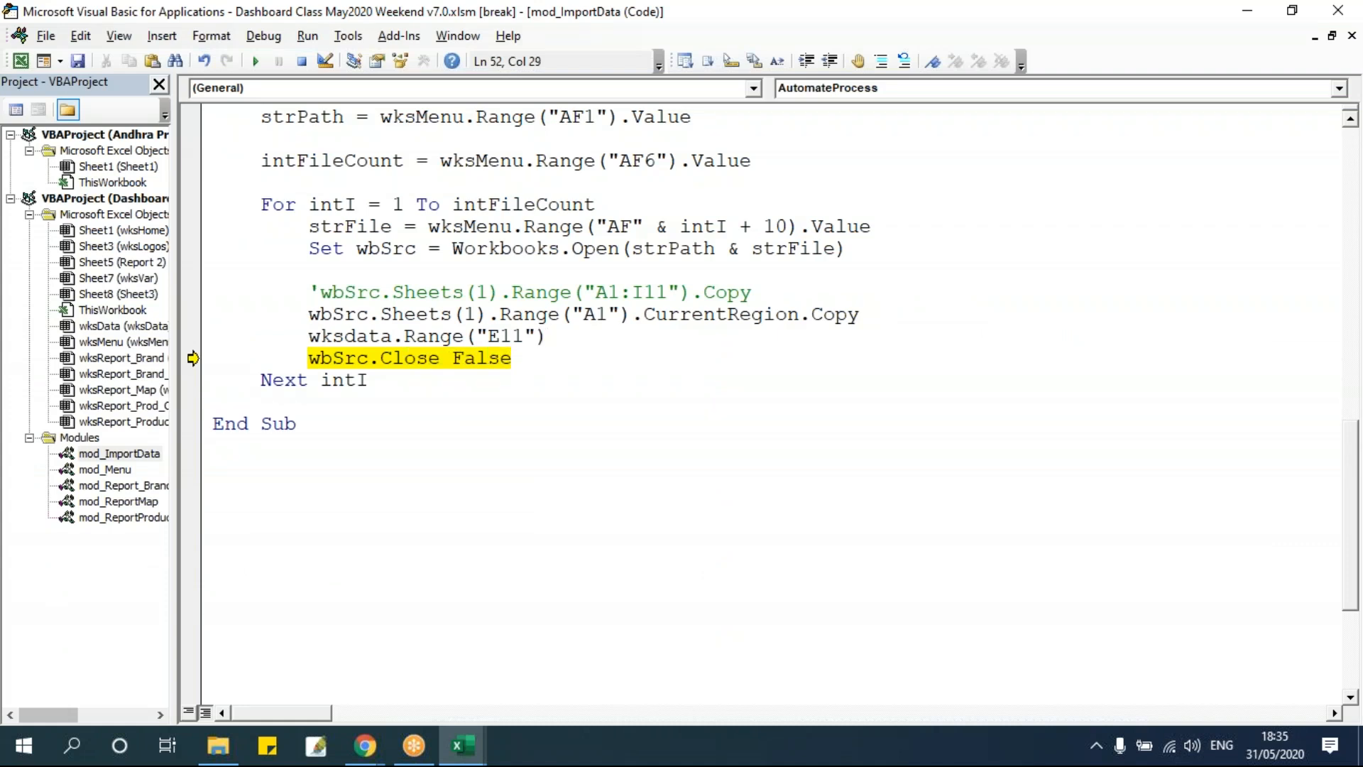
pyautogui.write('.PasteSpecial')
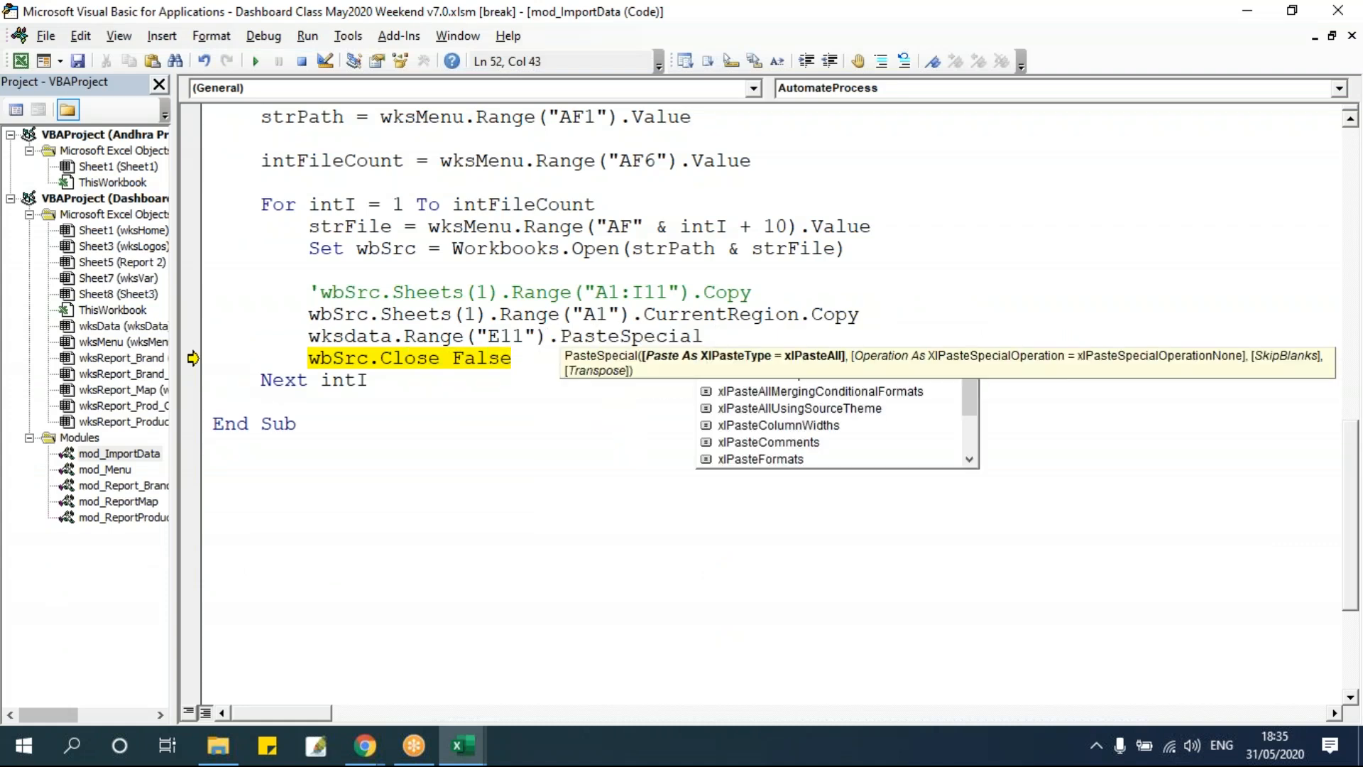
# Choose xlPasteValues as the PasteSpecial paste type.
pyautogui.press('Down')
pyautogui.press('Down')
pyautogui.press('Down')
pyautogui.press('Down')
pyautogui.press('Down')
pyautogui.press('Down')
pyautogui.press('Down')
pyautogui.press('Down')
pyautogui.press('Down')
pyautogui.press('Up')
pyautogui.press('Down')
pyautogui.press('Down')
pyautogui.press('Down')
pyautogui.press('Tab')
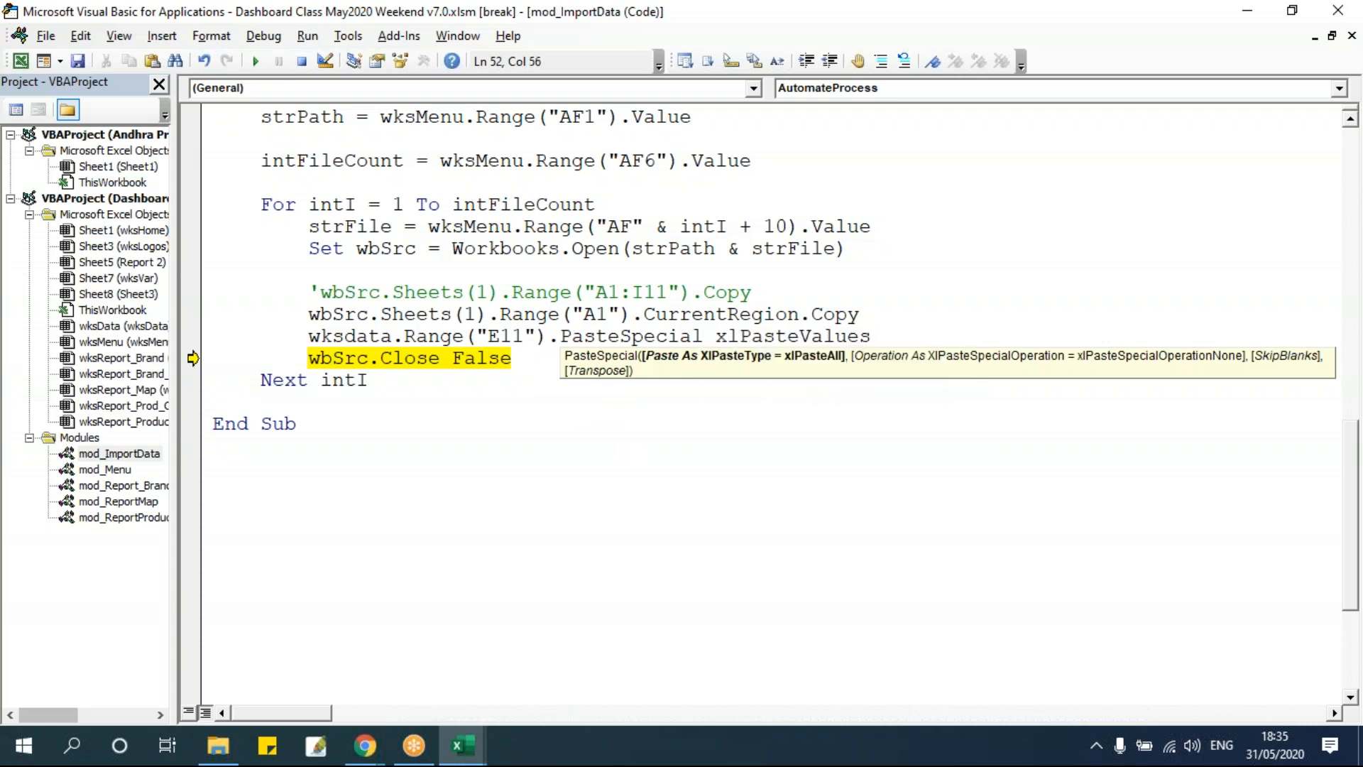
# Move the execution point back to the CurrentRegion Copy line.
pyautogui.click(213, 599)
pyautogui.click(560, 310)
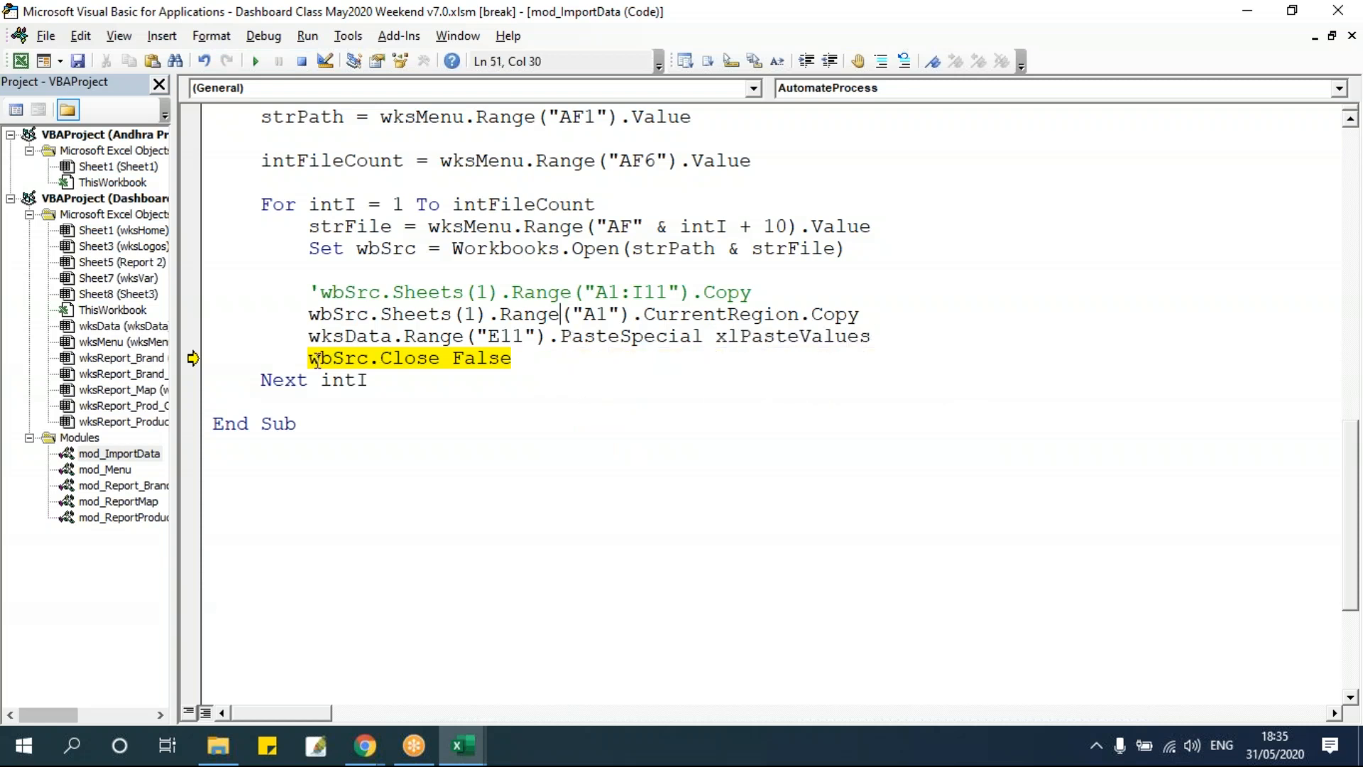
pyautogui.moveTo(193, 357); pyautogui.dragTo(249, 319)
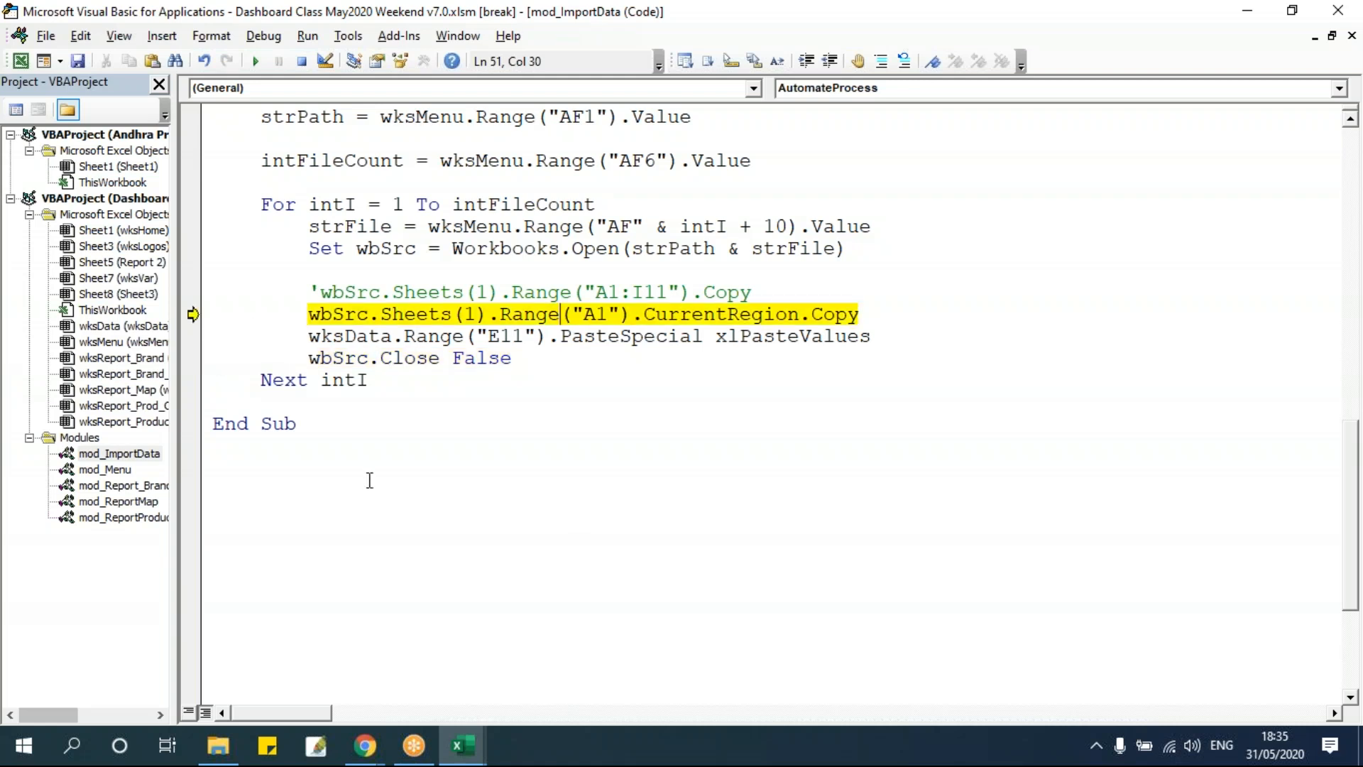
# Step through the CurrentRegion Copy and PasteSpecial lines and inspect the block pasted on wksData at E11.
pyautogui.press('F8')
pyautogui.press('F8')
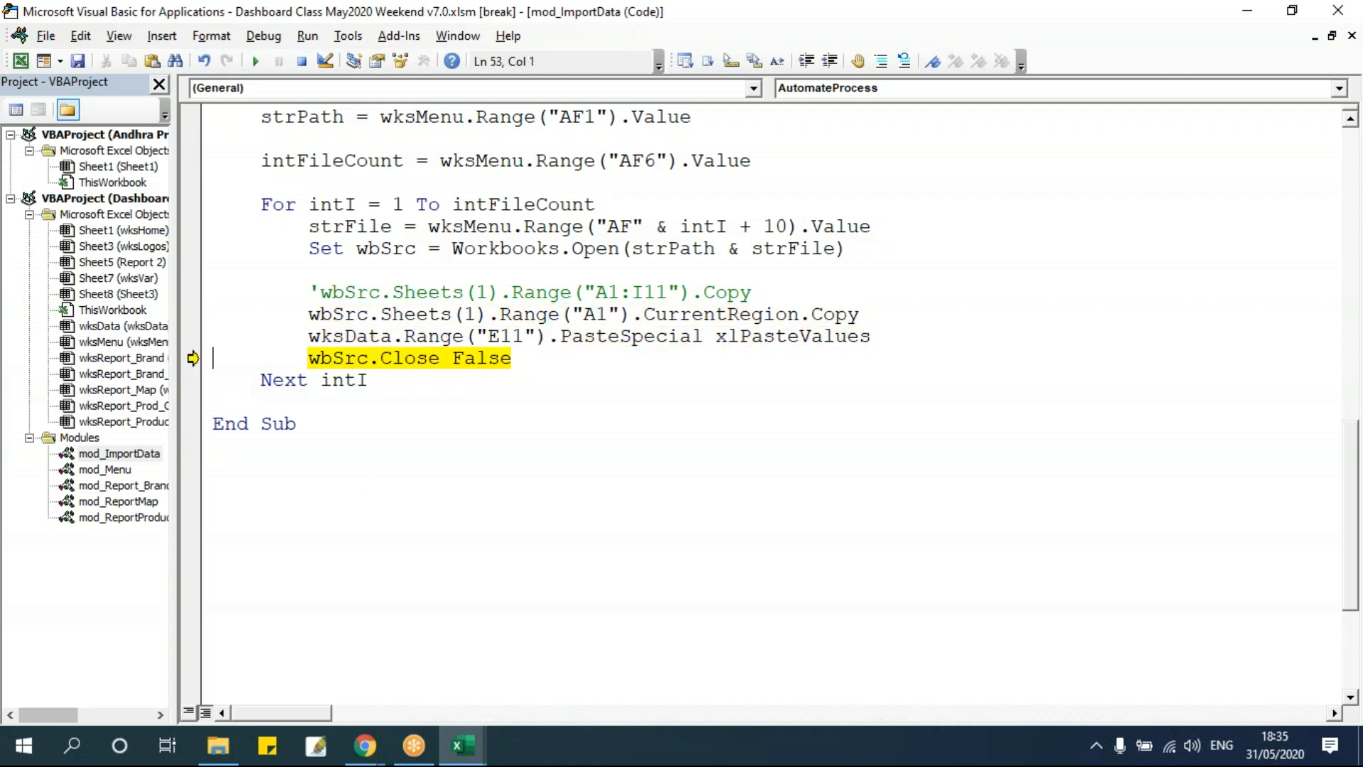
pyautogui.hotkey('alt', 'F11')
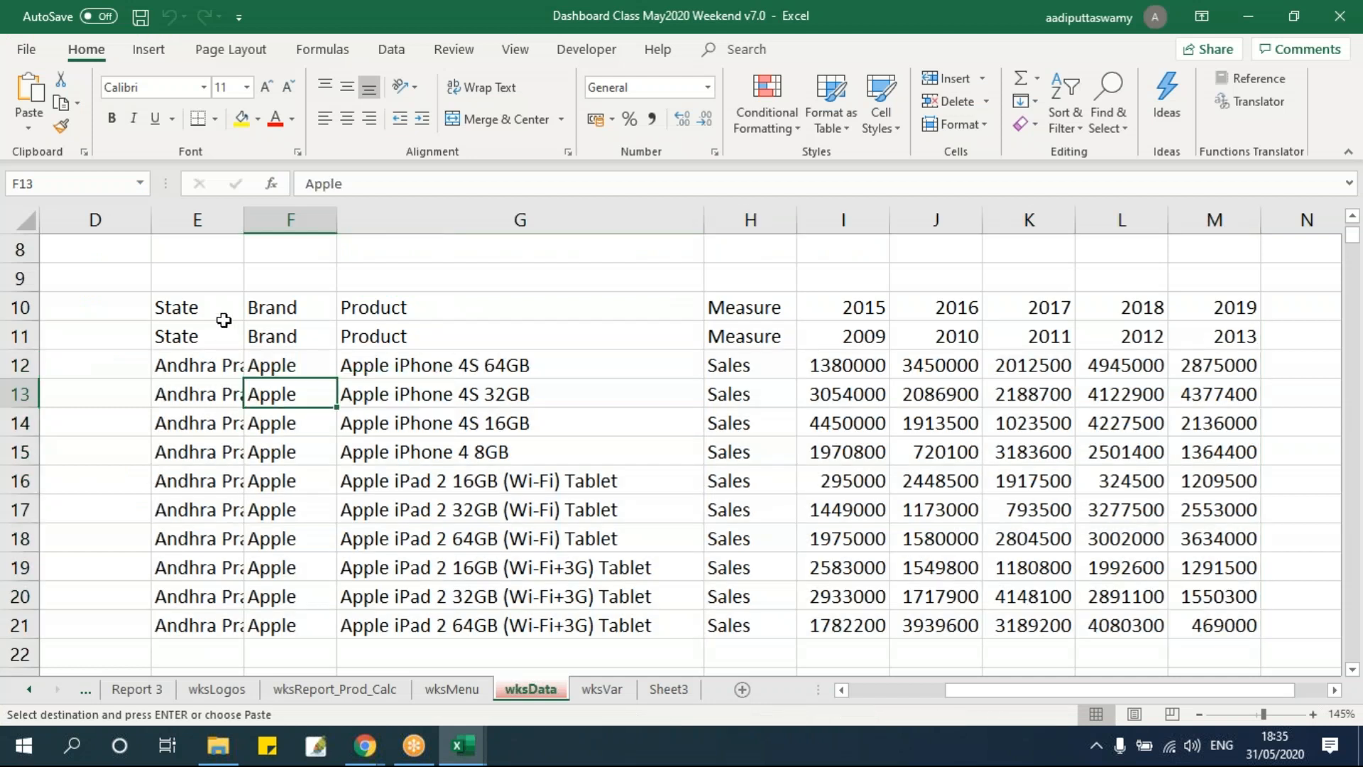
pyautogui.moveTo(221, 333)
pyautogui.mouseDown()
pyautogui.moveTo(213, 348)
pyautogui.moveTo(1264, 359)
pyautogui.moveTo(1239, 362)
pyautogui.mouseUp()
pyautogui.moveTo(1235, 427); pyautogui.dragTo(1221, 622)
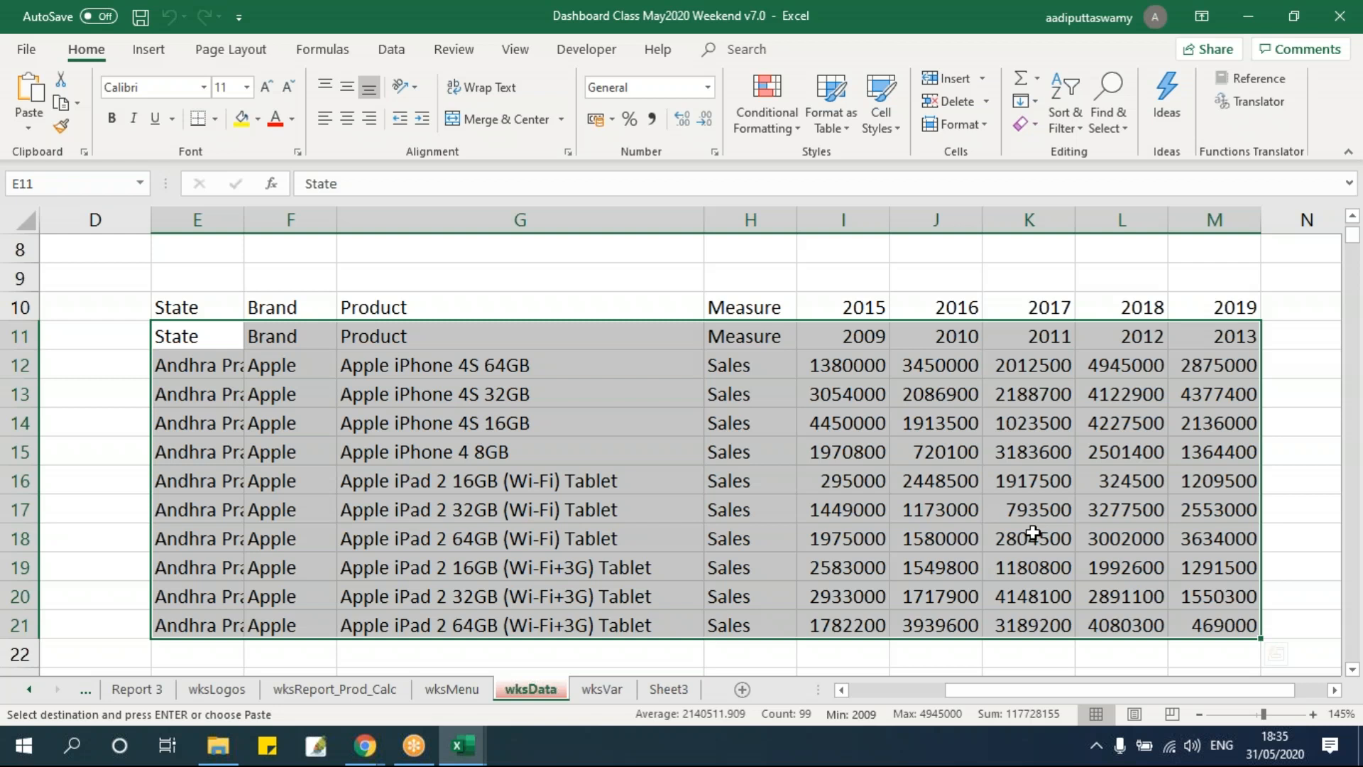
pyautogui.click(950, 454)
pyautogui.moveTo(181, 340); pyautogui.dragTo(1246, 347)
pyautogui.moveTo(216, 375); pyautogui.dragTo(1197, 616)
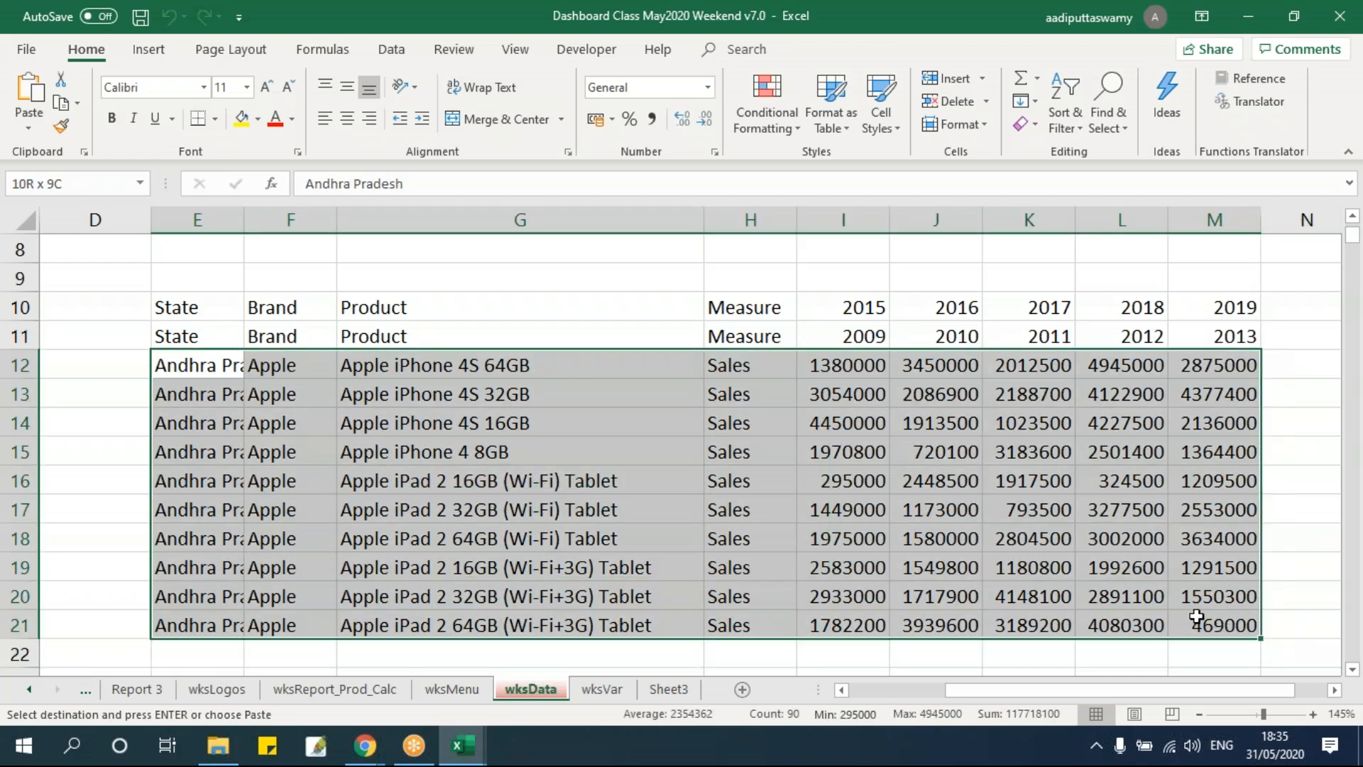
# Inspect the copied range and its header row in the opened source workbook.
pyautogui.hotkey('alt', 'Tab')
pyautogui.hotkey('alt', 'Tab')
pyautogui.hotkey('alt', 'Tab')
pyautogui.click(185, 316)
pyautogui.moveTo(54, 238); pyautogui.dragTo(67, 450)
pyautogui.moveTo(55, 259); pyautogui.dragTo(1070, 274)
pyautogui.click(55, 259)
pyautogui.moveTo(52, 259); pyautogui.dragTo(712, 441)
pyautogui.click(435, 392)
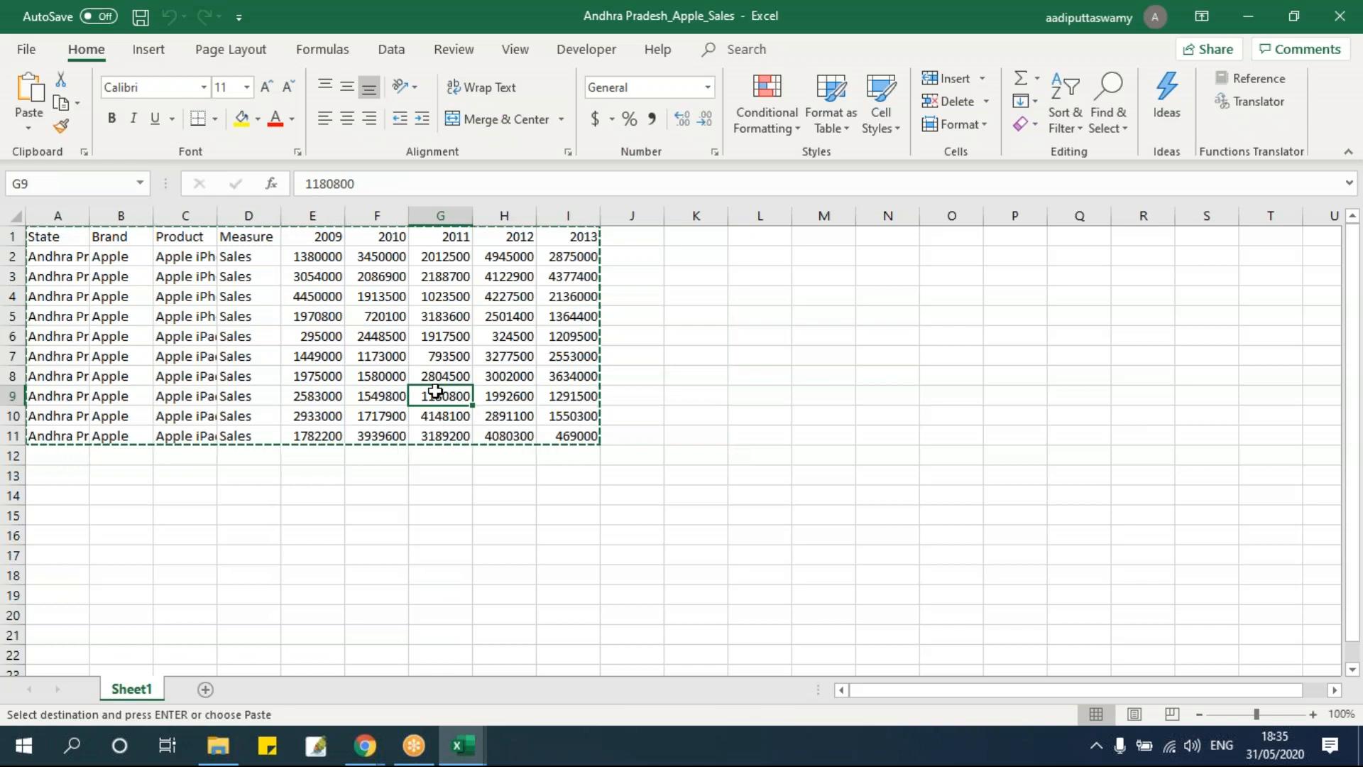
pyautogui.hotkey('alt', 'Tab')
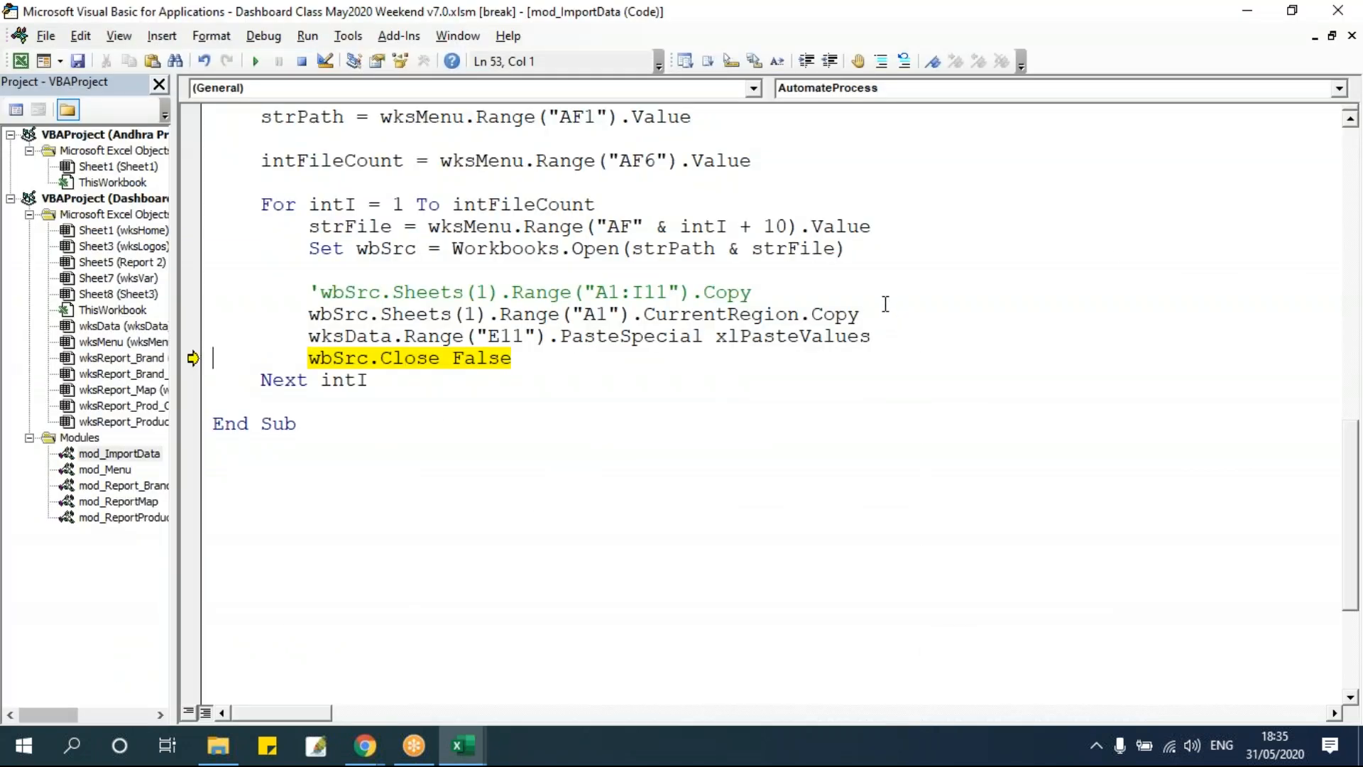
pyautogui.hotkey('alt', 'Tab')
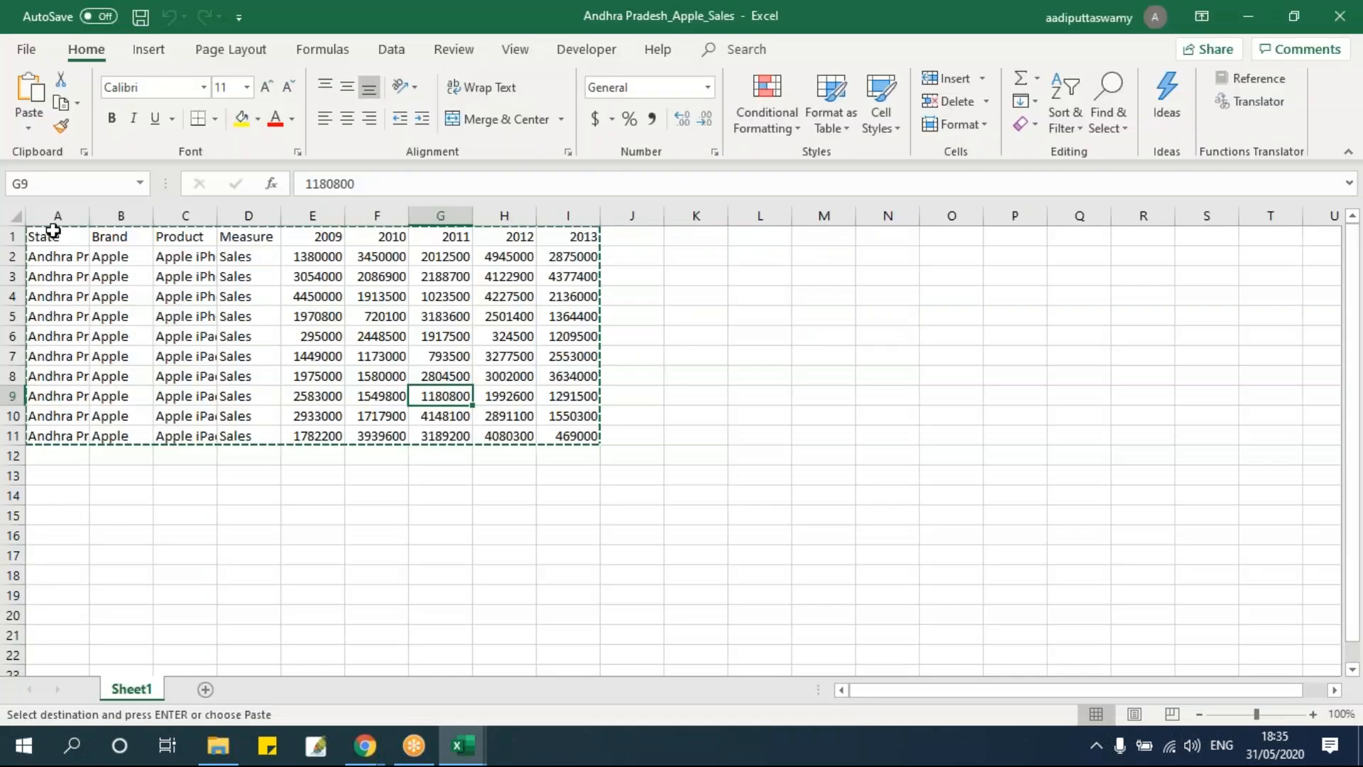
pyautogui.click(12, 236)
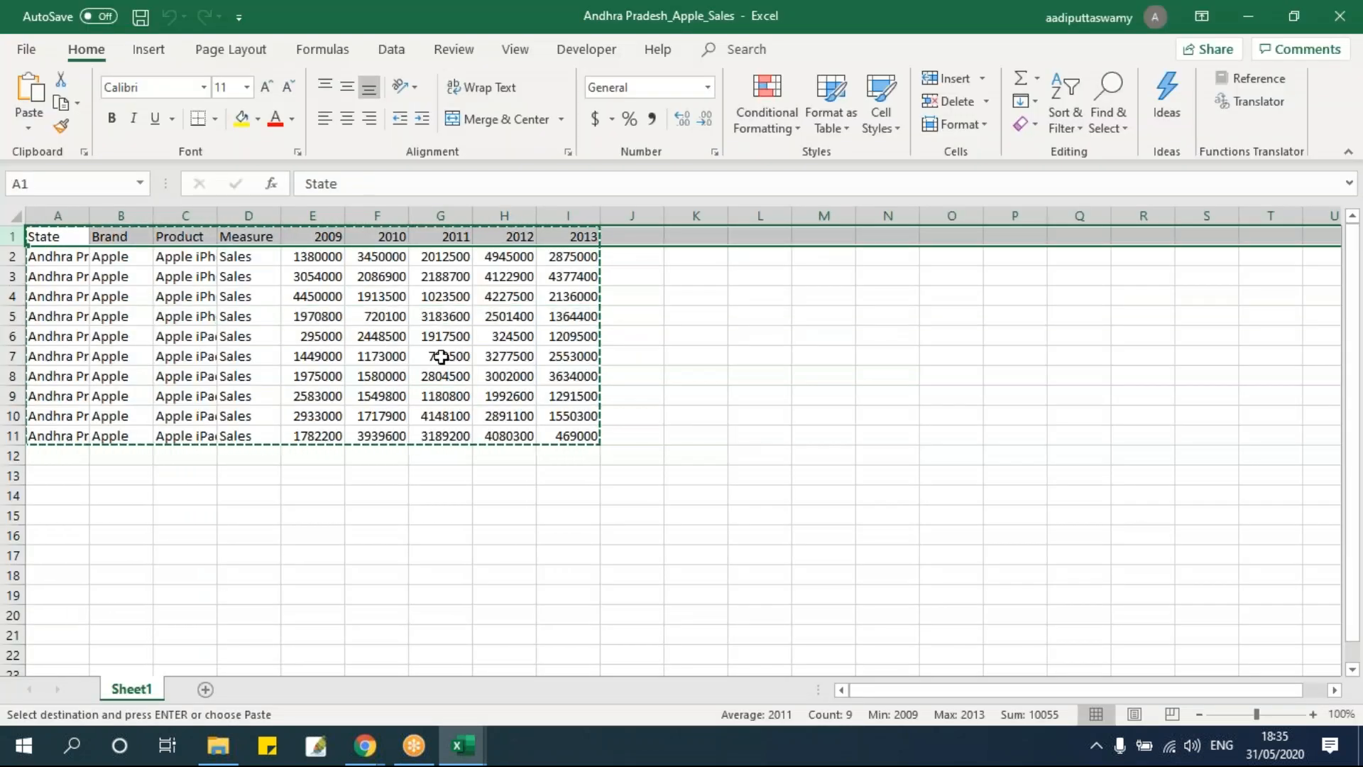
# Insert a new line wbSrc.Sheets(1).Range("A1").EntireRow.Delete above the CurrentRegion Copy statement.
pyautogui.hotkey('alt', 'Tab')
pyautogui.click(773, 291)
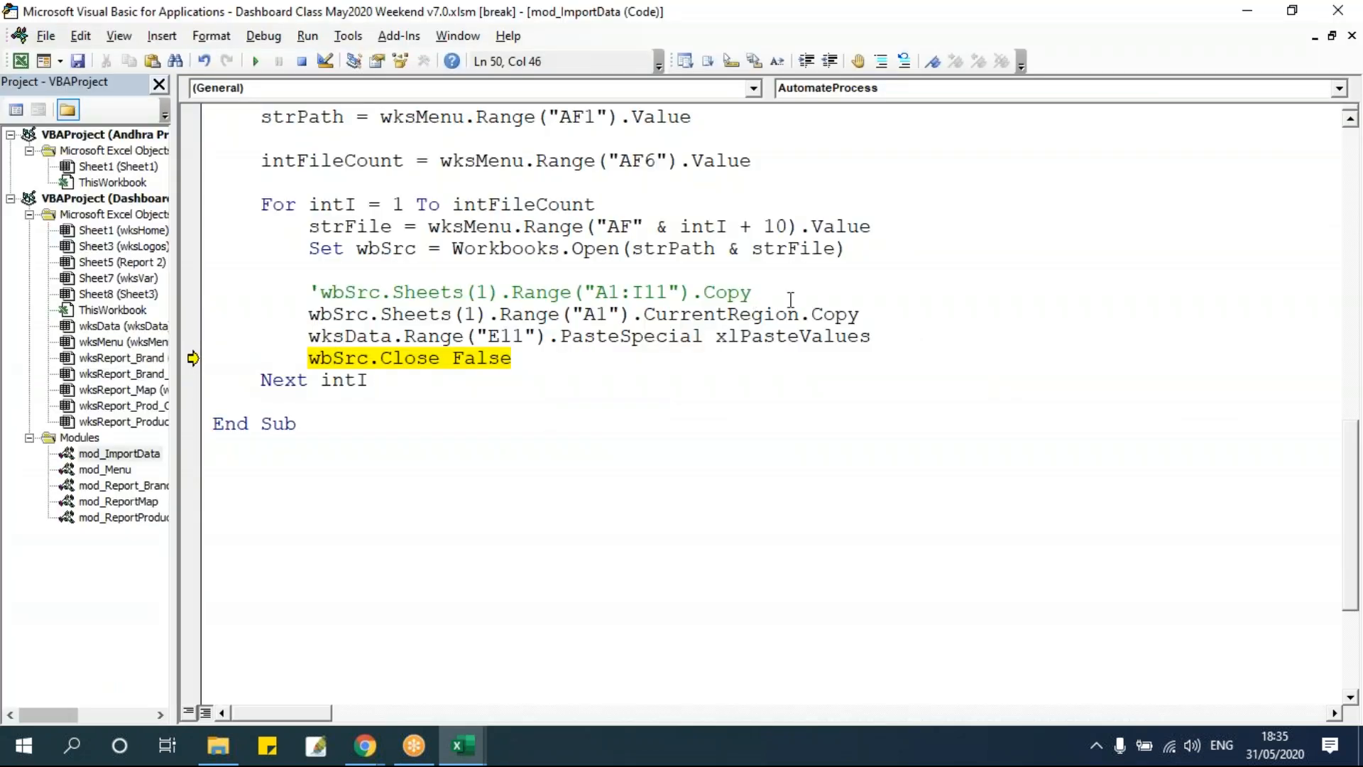
pyautogui.press('Return')
pyautogui.write('wbsr')
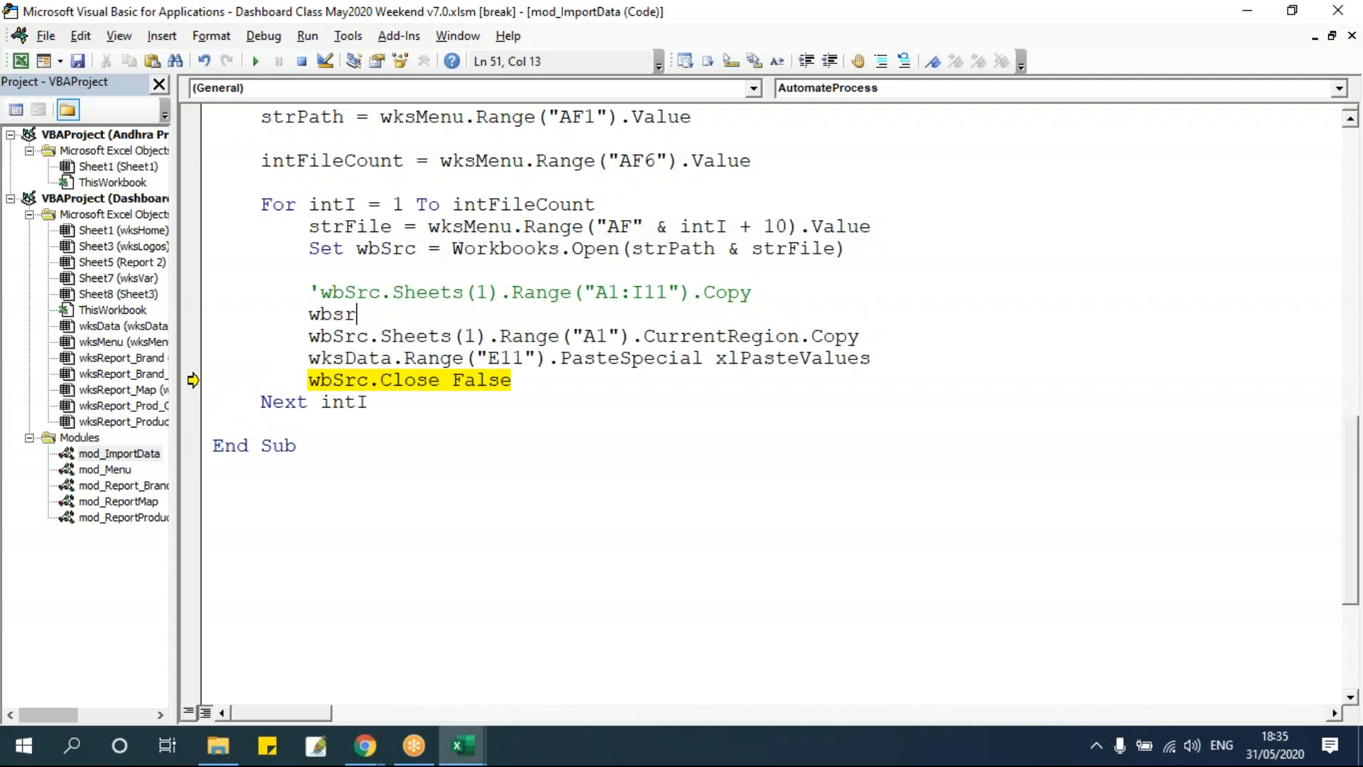
pyautogui.write('c.sheet')
pyautogui.press('Tab')
pyautogui.write('(1).range("A1')
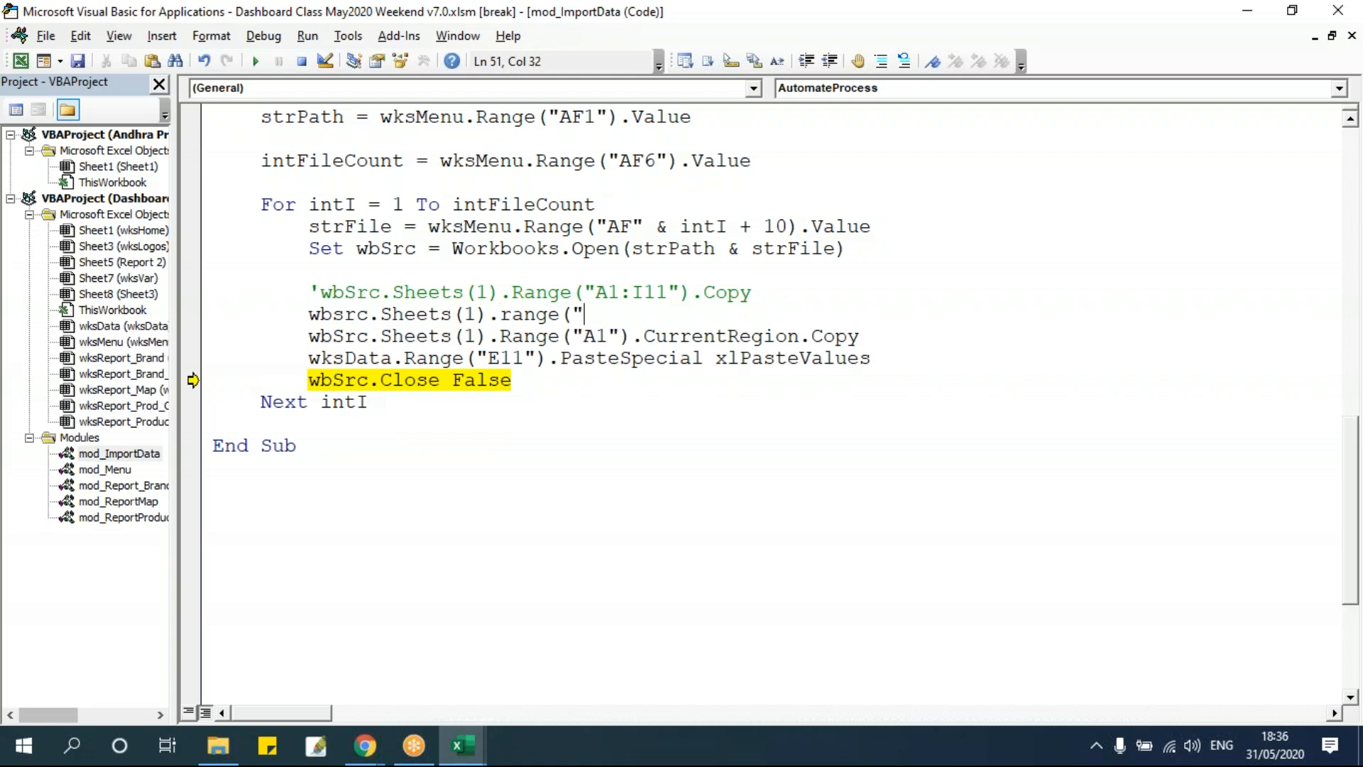
pyautogui.write('").entirerow.delete')
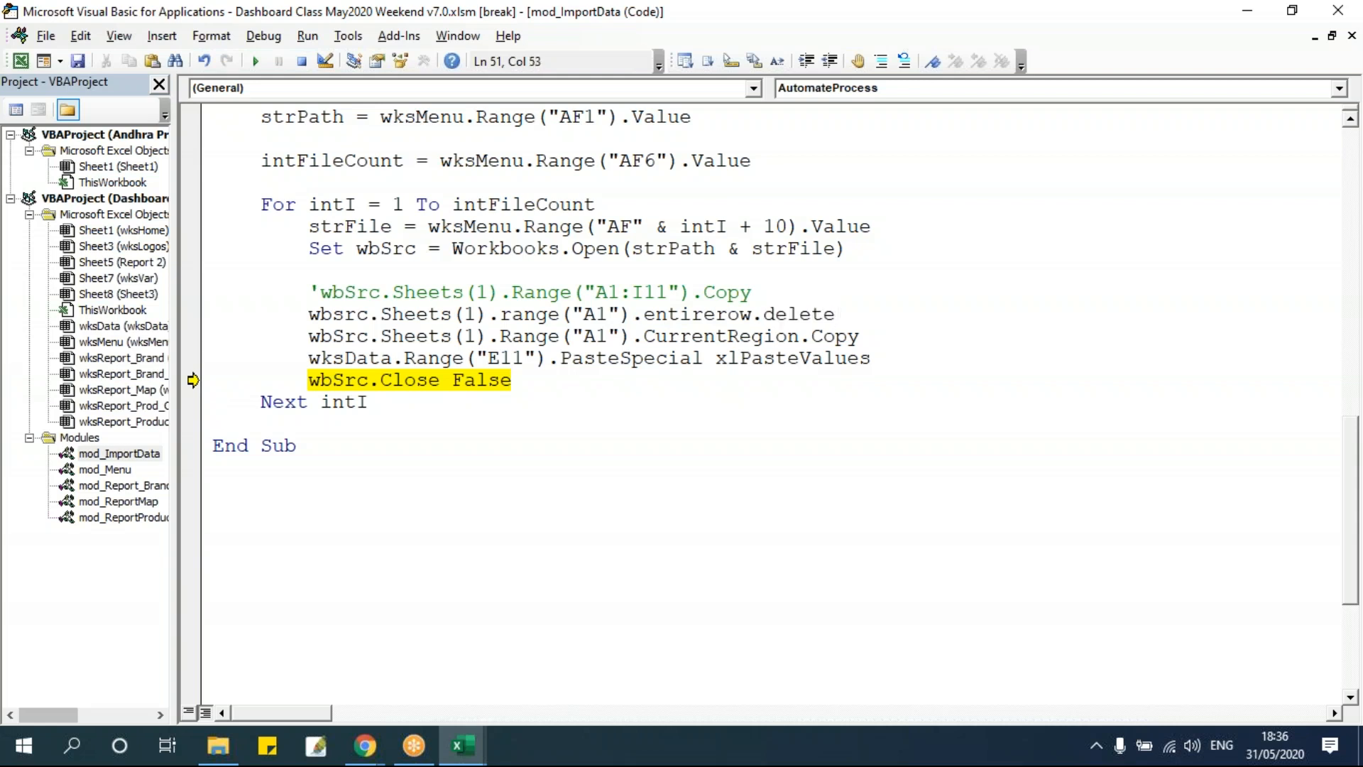
pyautogui.click(726, 404)
# Move the execution point to the EntireRow.Delete line and run it on the source workbook.
pyautogui.moveTo(307, 314); pyautogui.dragTo(874, 316)
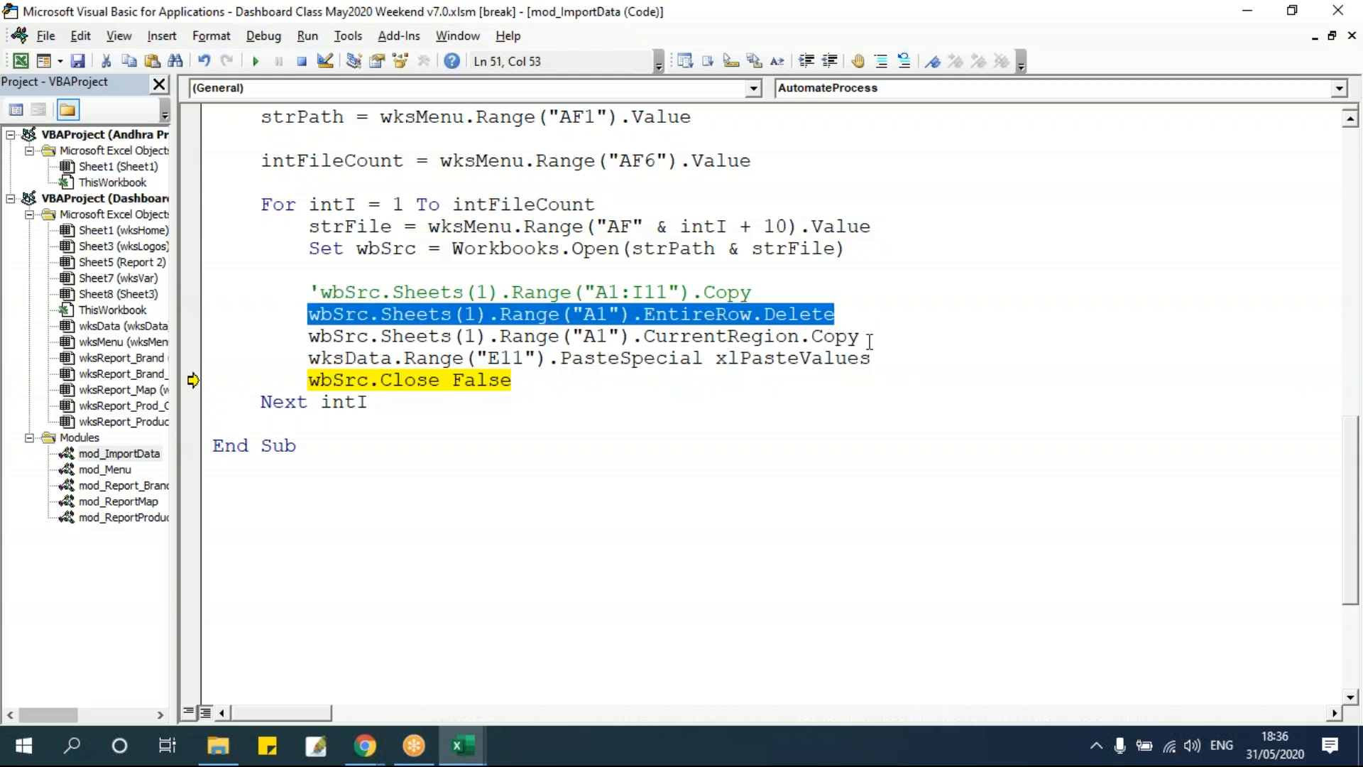
pyautogui.hotkey('alt', 'F11')
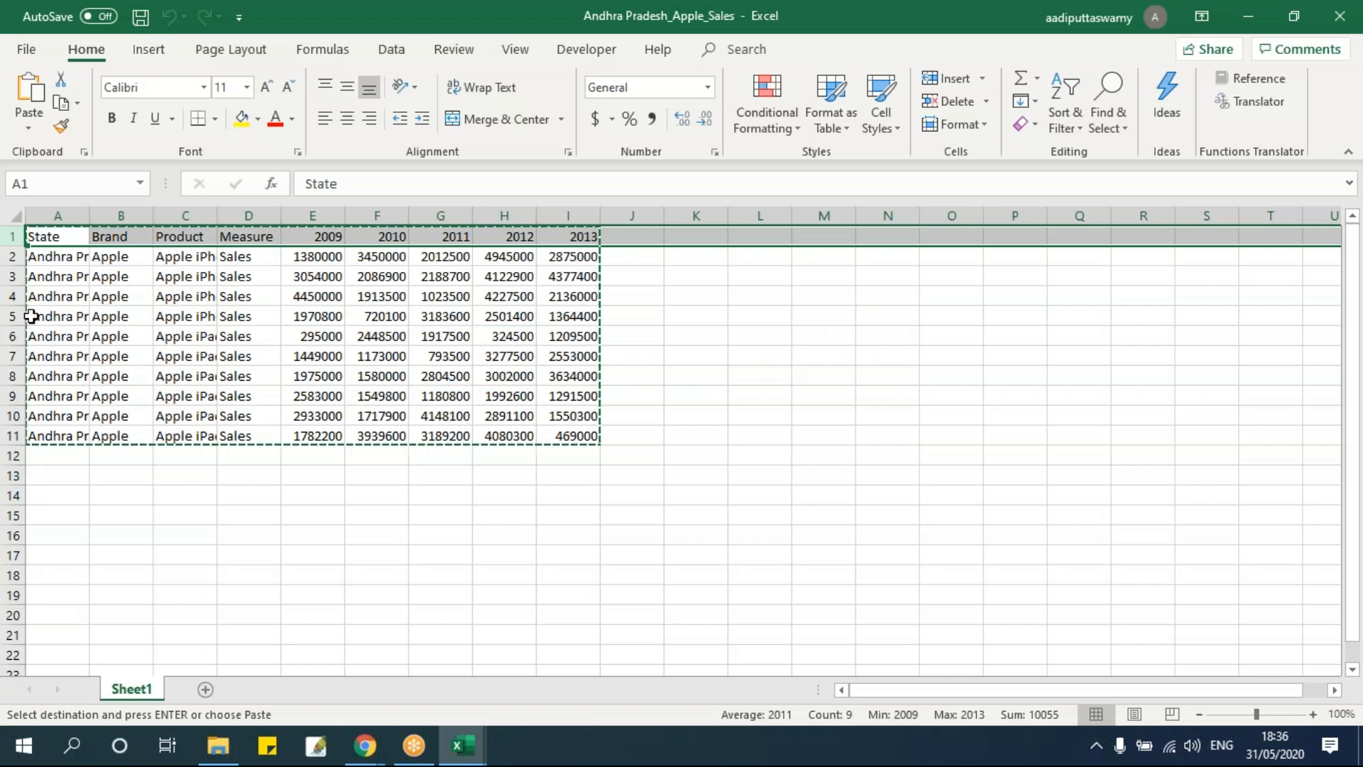
pyautogui.hotkey('alt', 'F11')
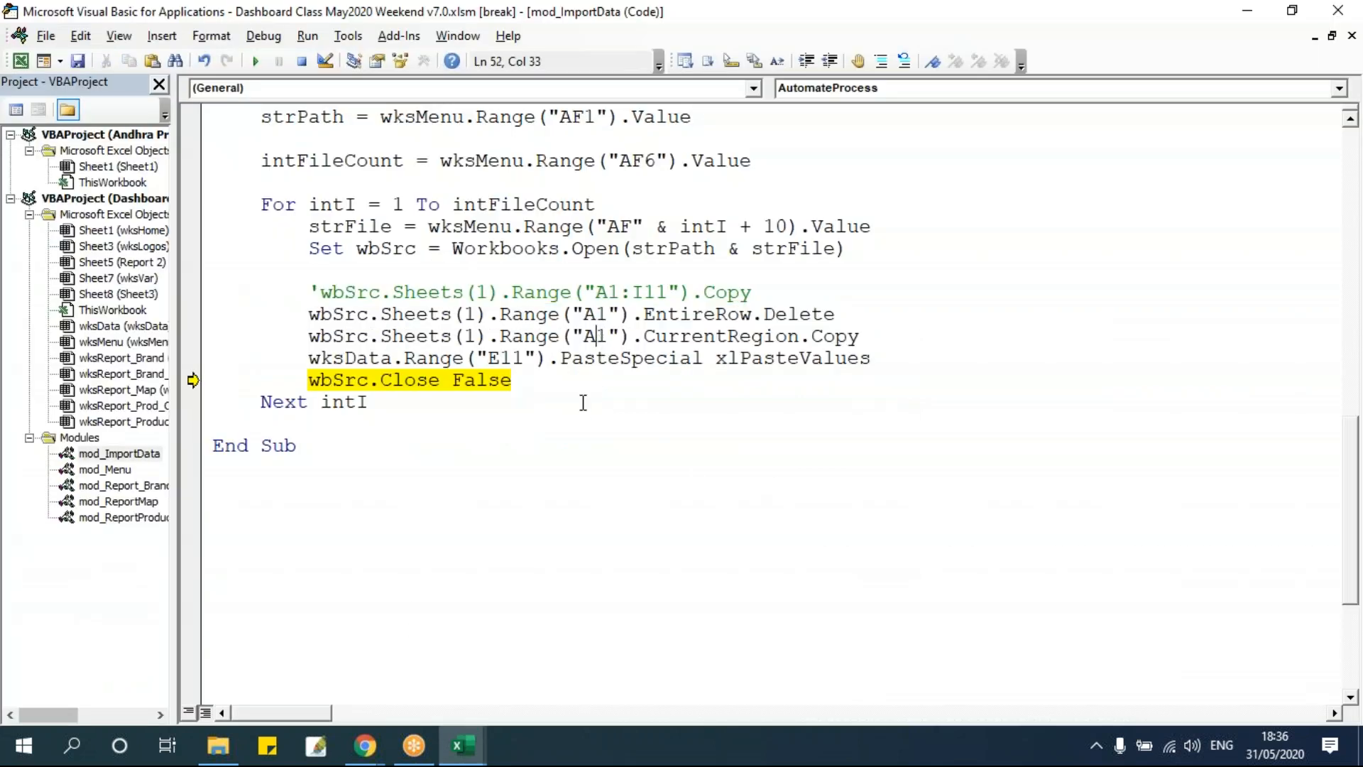
pyautogui.moveTo(192, 376); pyautogui.dragTo(192, 314)
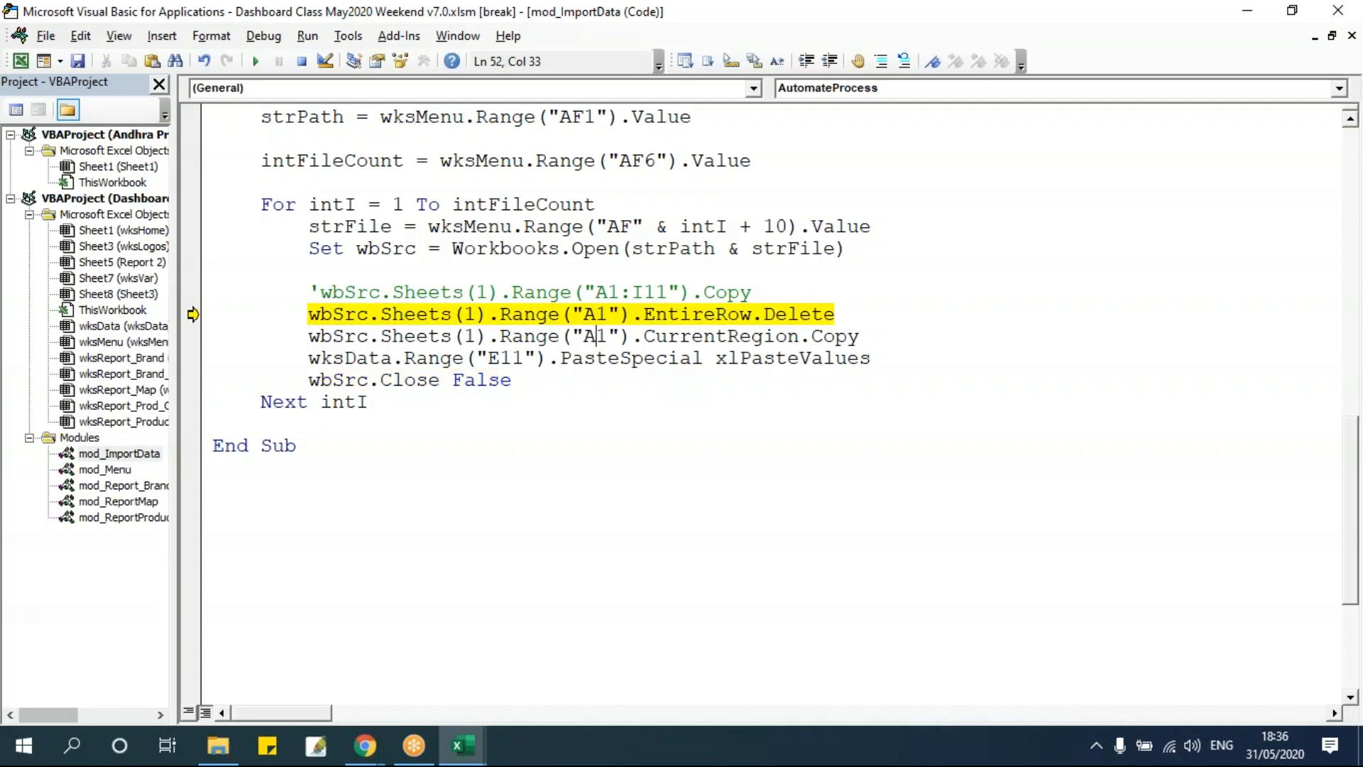
pyautogui.press('F8')
# Check the source sheet without its header row, run the CurrentRegion Copy line and view the copied area.
pyautogui.hotkey('alt', 'F11')
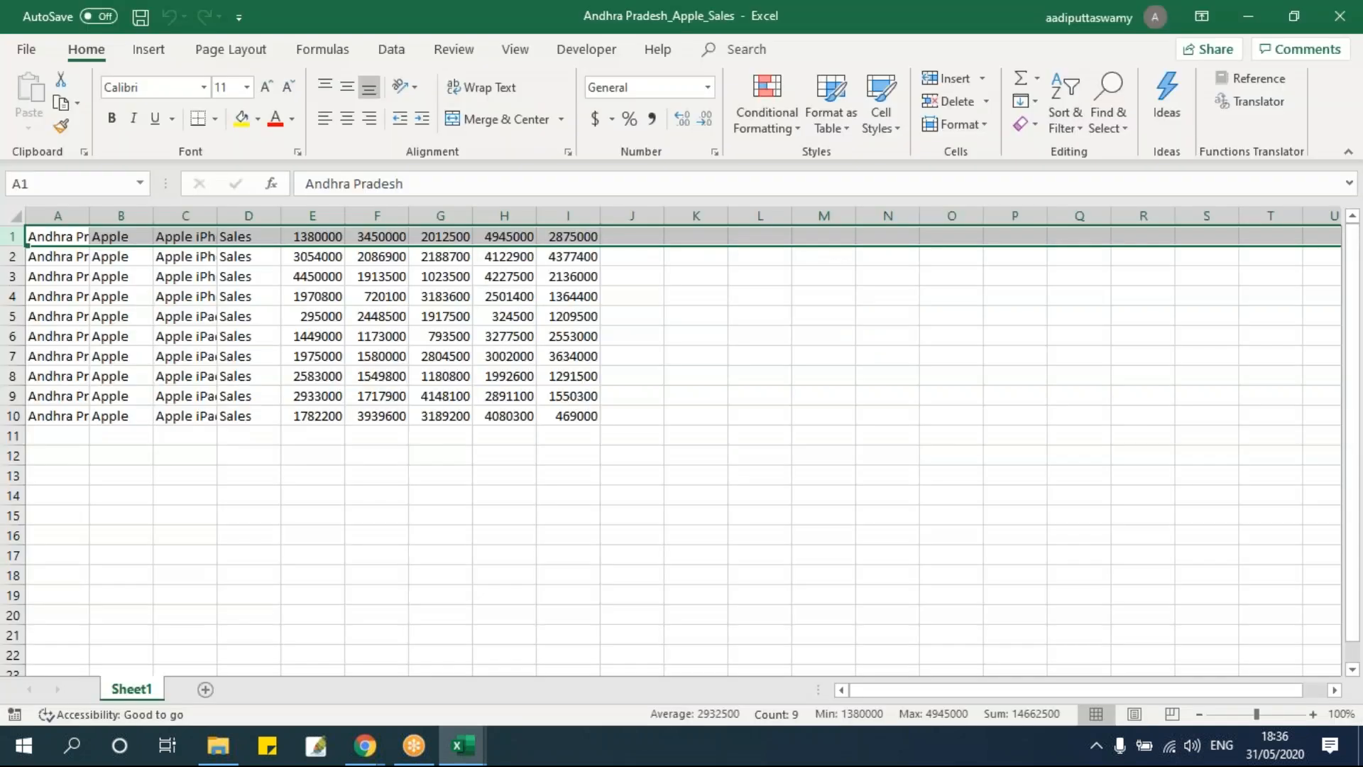
pyautogui.click(204, 395)
pyautogui.moveTo(66, 237); pyautogui.dragTo(578, 420)
pyautogui.hotkey('alt', 'F11')
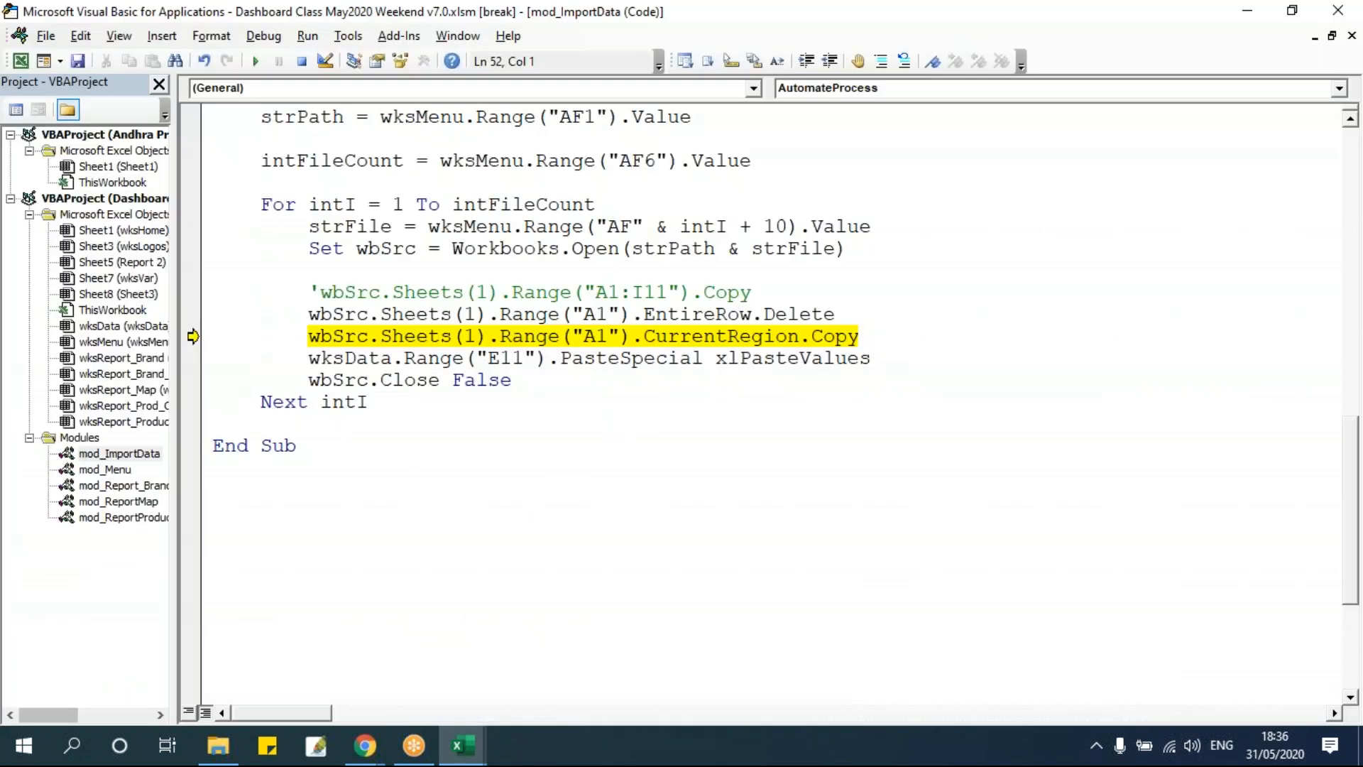
pyautogui.press('F8')
pyautogui.hotkey('alt', 'Tab')
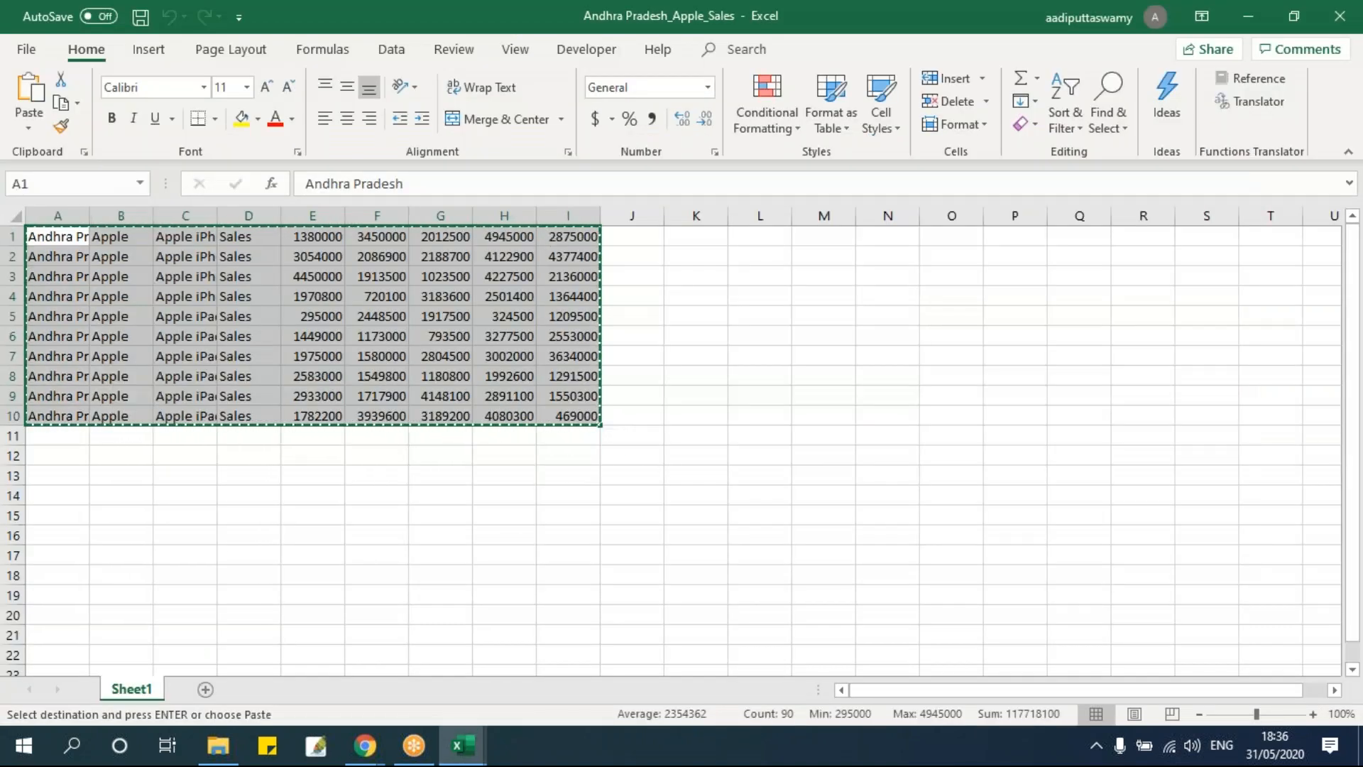
pyautogui.hotkey('alt', 'Tab')
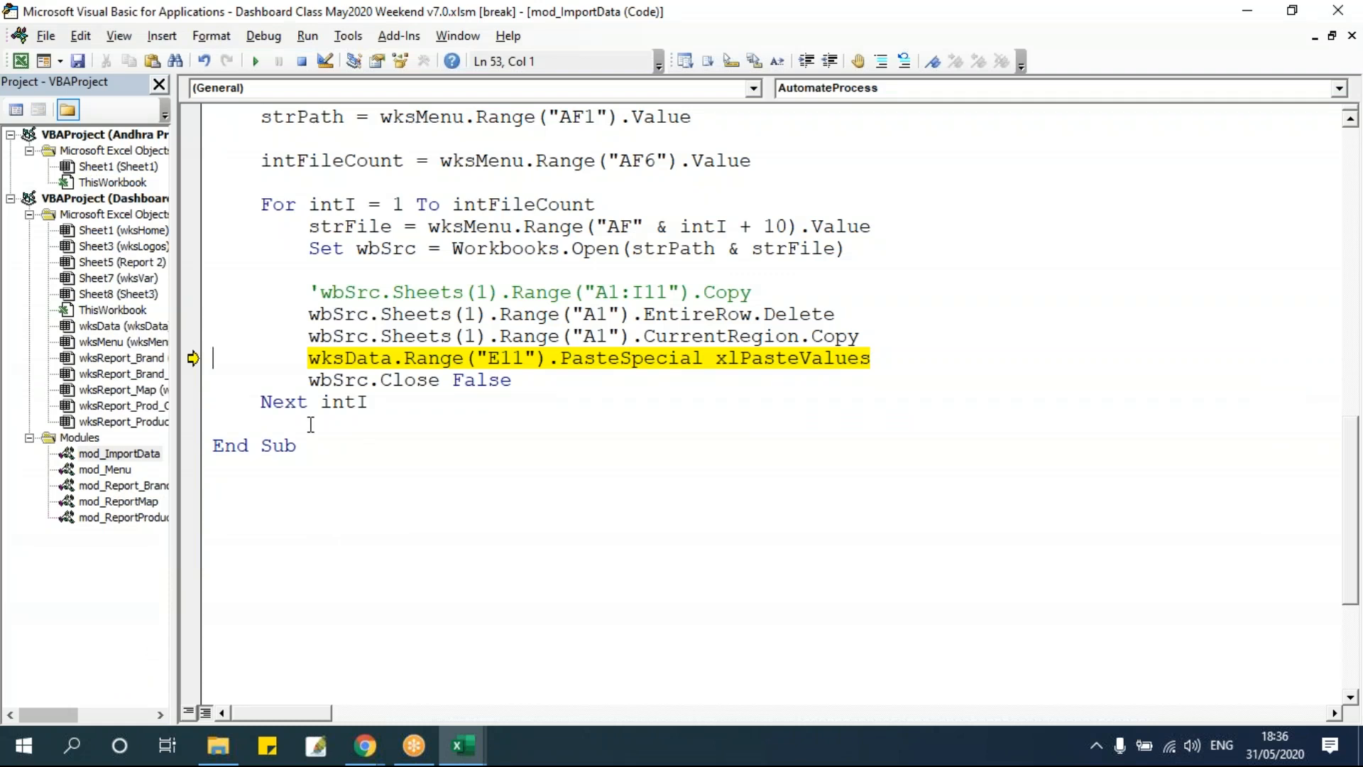
# Run the PasteSpecial line and inspect the values pasted on wksData starting at E11.
pyautogui.press('F8')
pyautogui.hotkey('alt', 'Tab')
pyautogui.hotkey('alt', 'Tab')
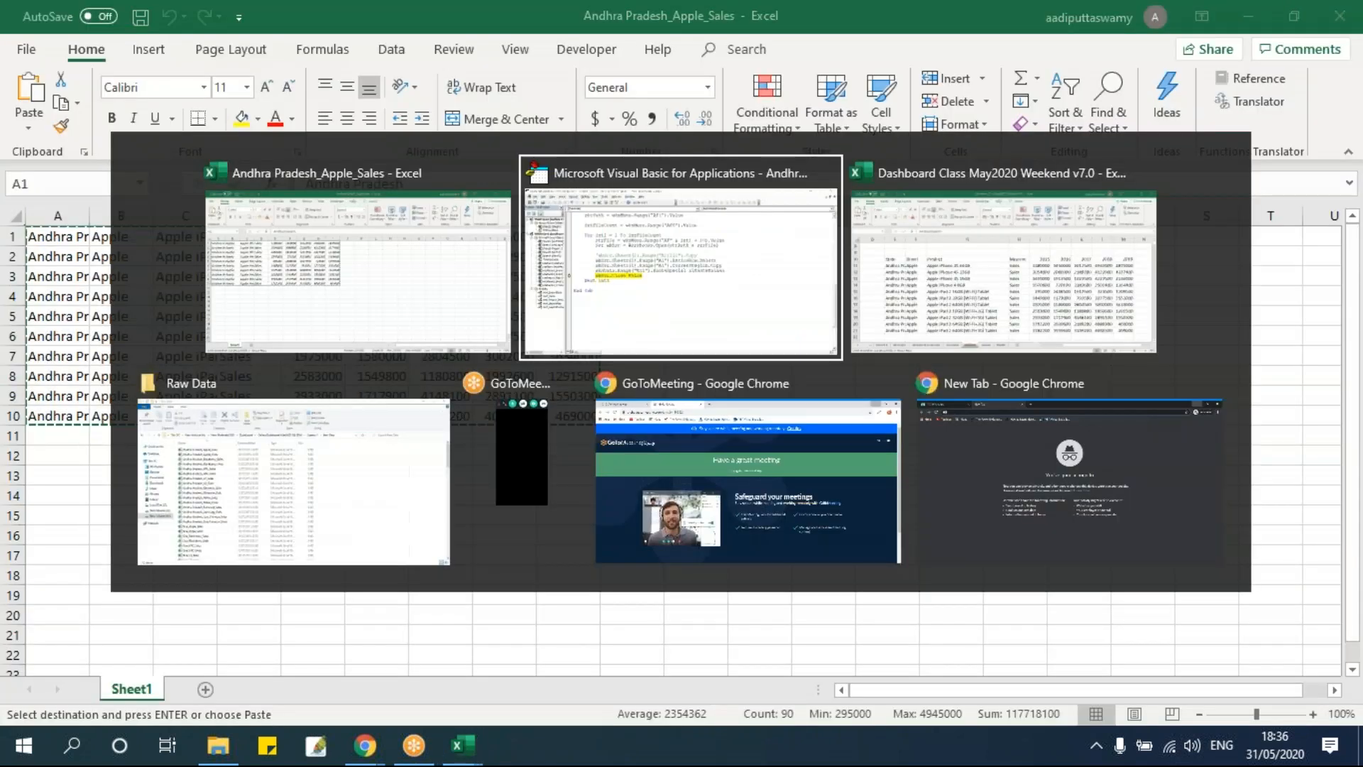
pyautogui.press('Tab')
pyautogui.moveTo(199, 336); pyautogui.dragTo(1242, 587)
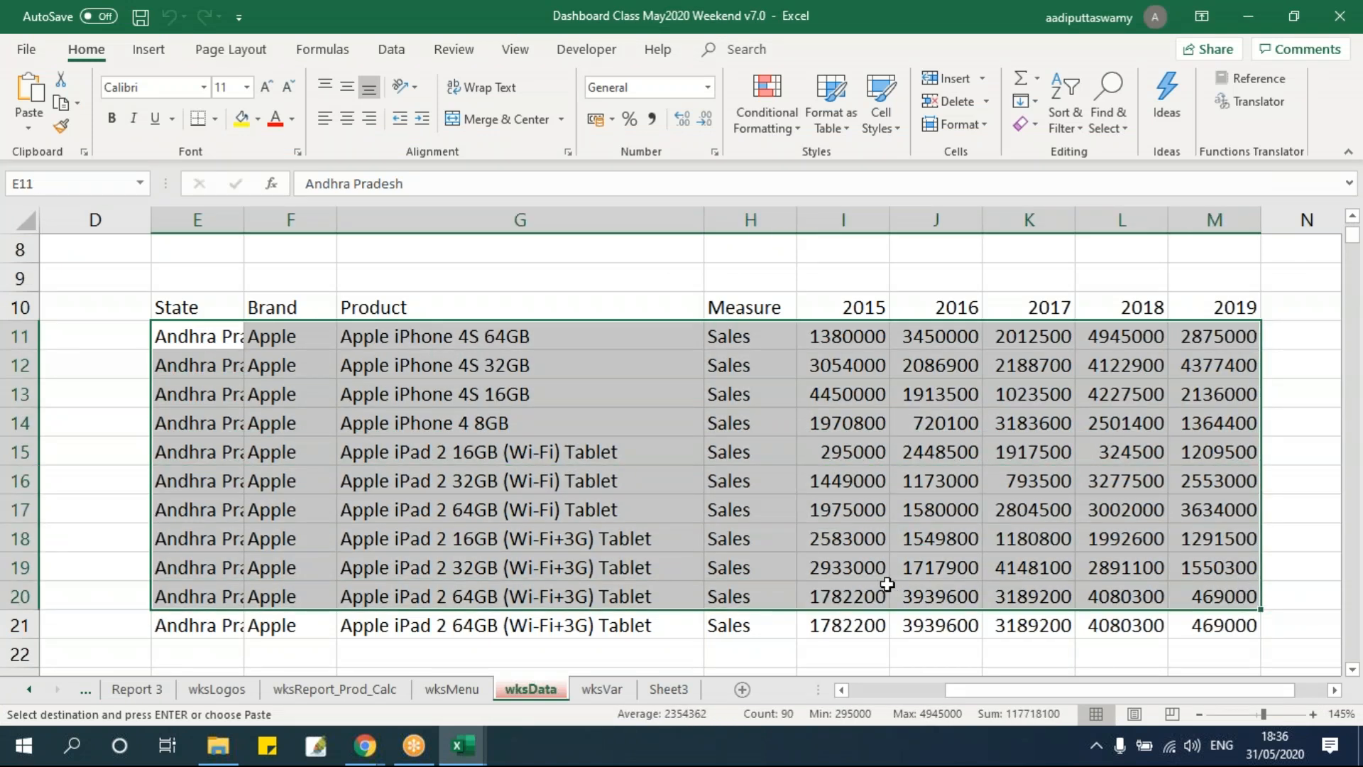
# Review the loop's Open, EntireRow.Delete, CurrentRegion Copy and PasteSpecial statements one by one.
pyautogui.hotkey('alt', 'Tab')
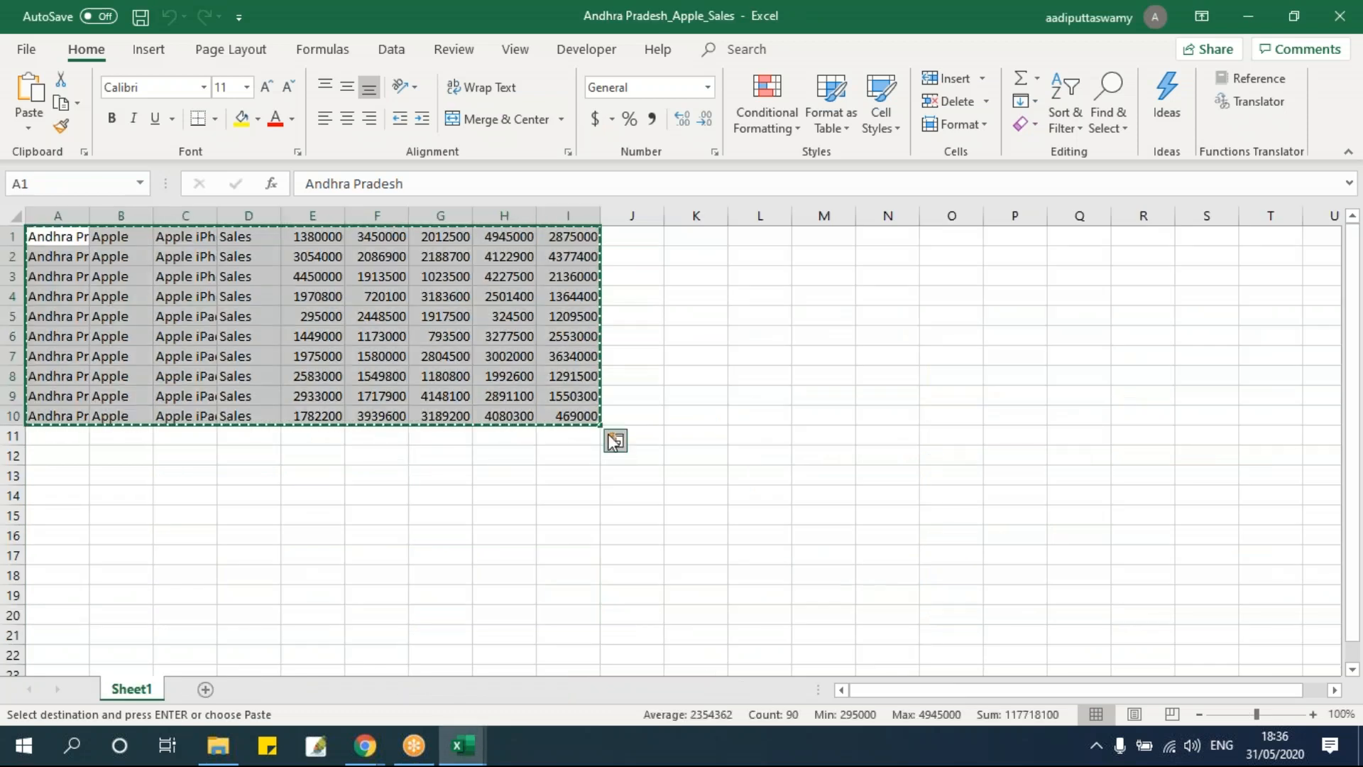
pyautogui.hotkey('alt', 'Tab')
pyautogui.hotkey('alt', 'Tab')
pyautogui.click(340, 273)
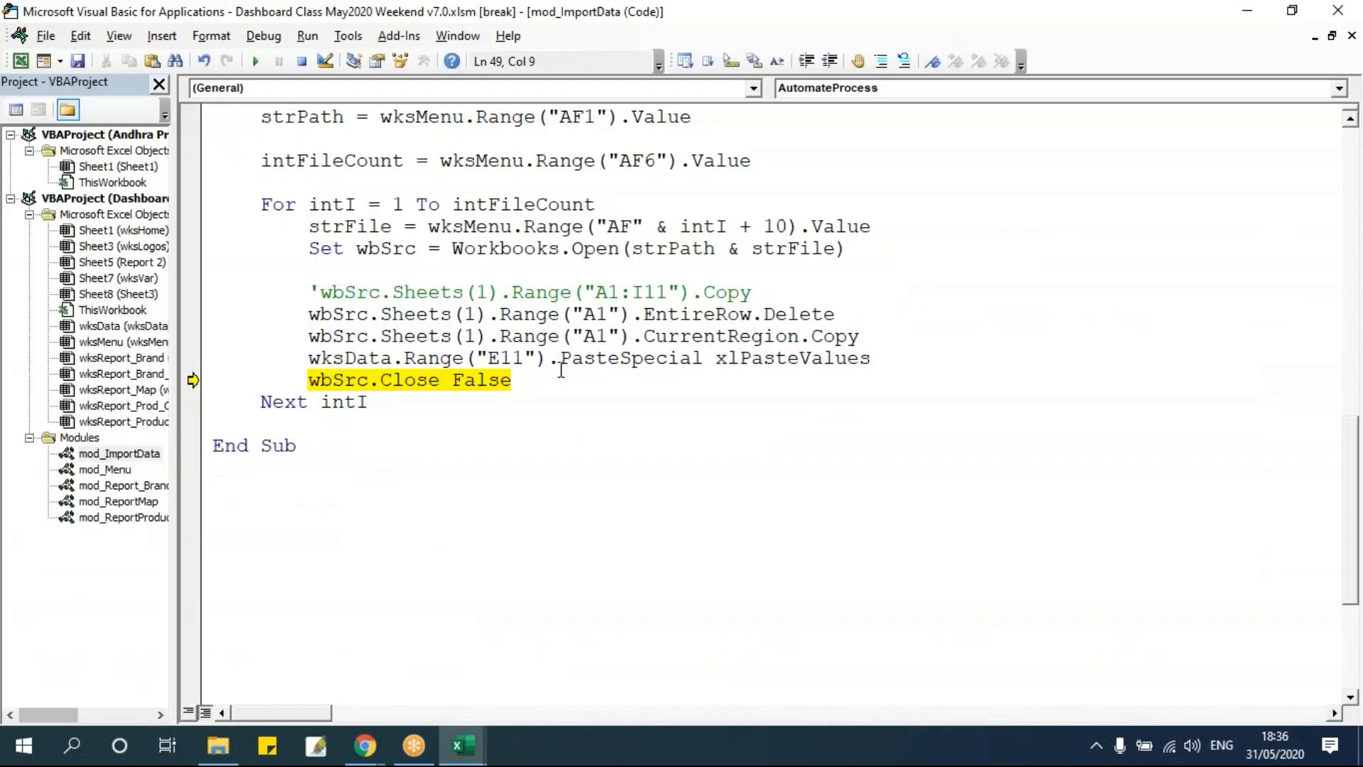
pyautogui.moveTo(309, 249); pyautogui.dragTo(984, 248)
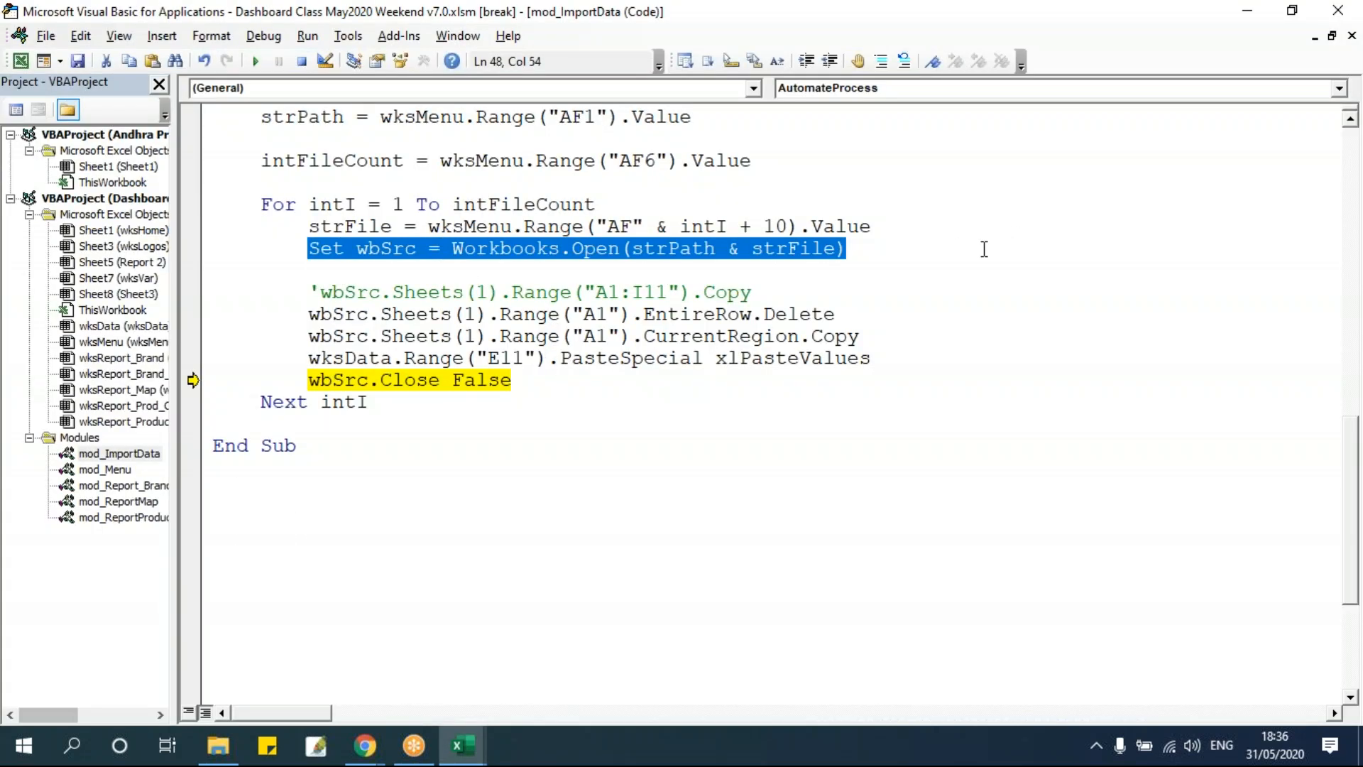
pyautogui.moveTo(309, 314); pyautogui.dragTo(884, 316)
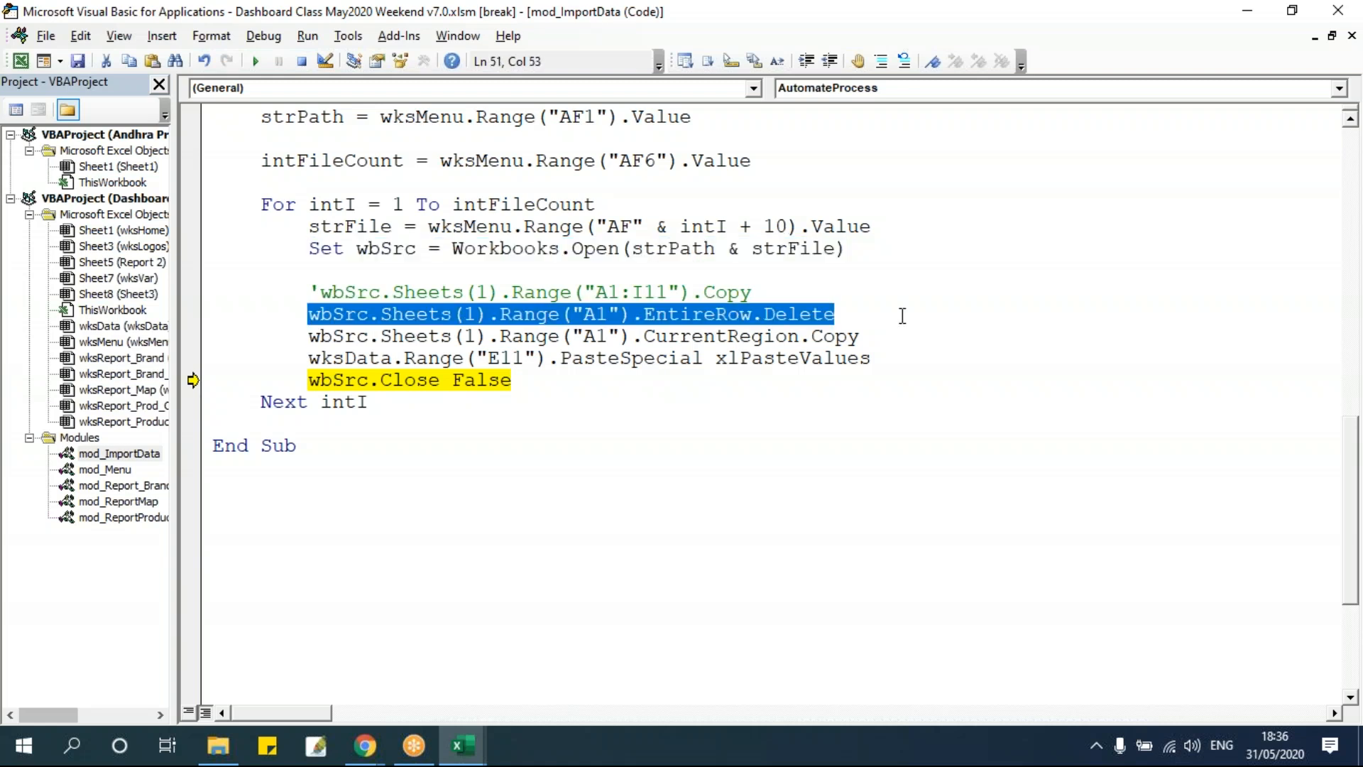
pyautogui.moveTo(308, 337); pyautogui.dragTo(907, 339)
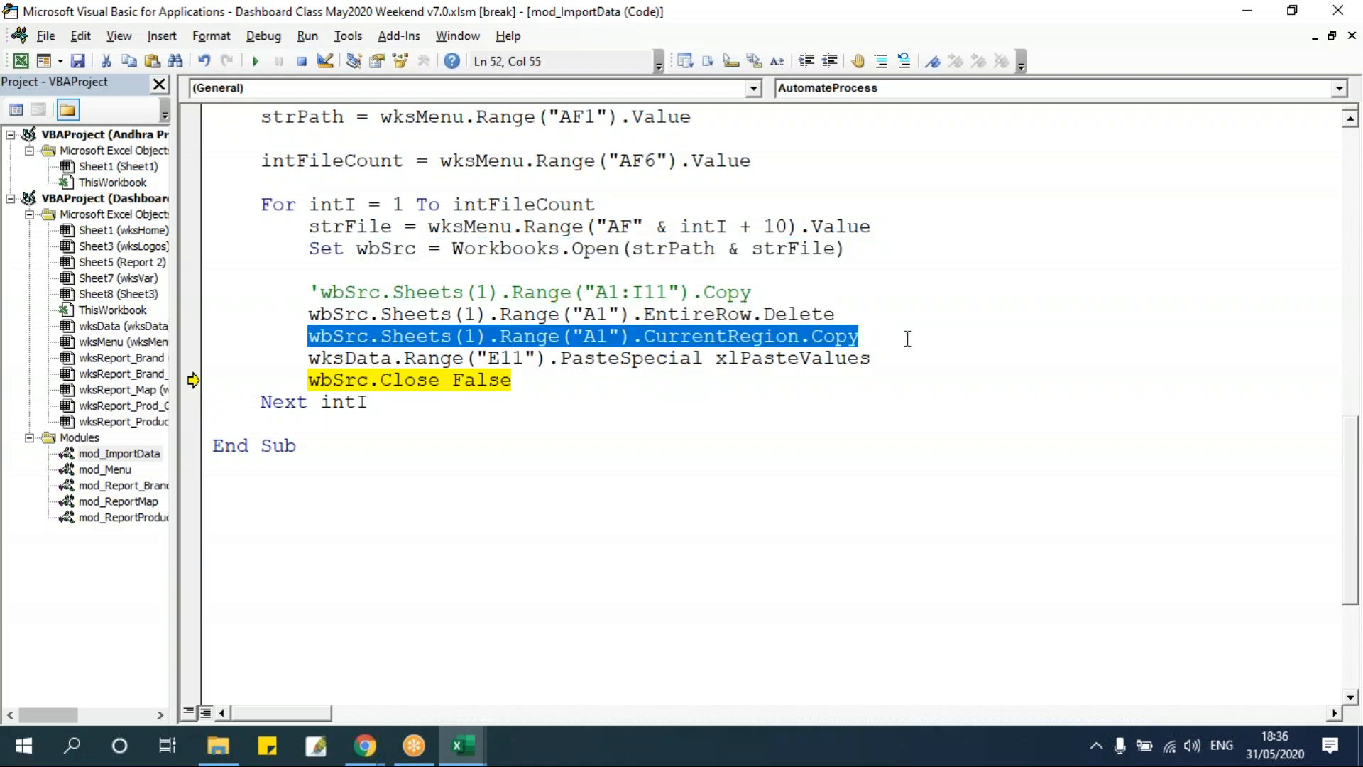
pyautogui.moveTo(307, 359); pyautogui.dragTo(971, 362)
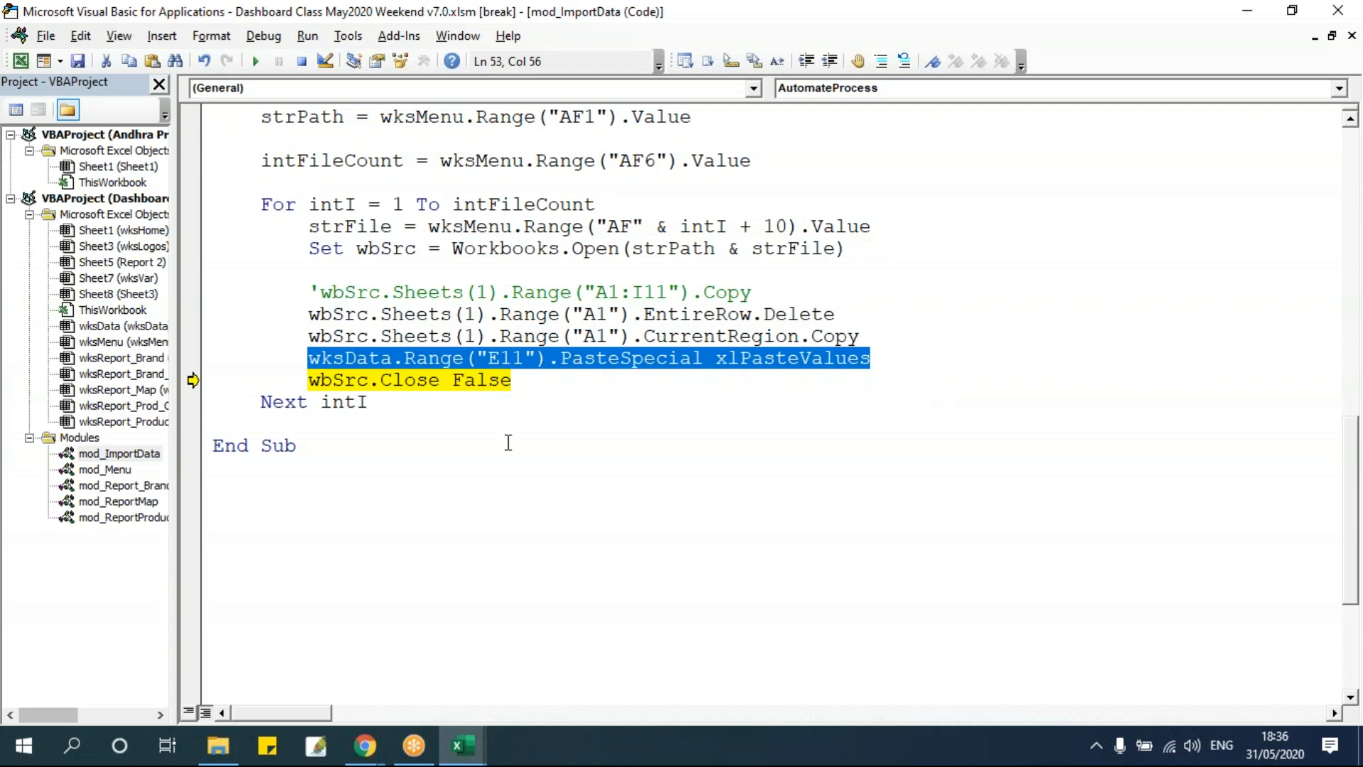
# Step through the Close and Next statements into the next loop iteration, checking wksData along the way.
pyautogui.press('F8')
pyautogui.press('F8')
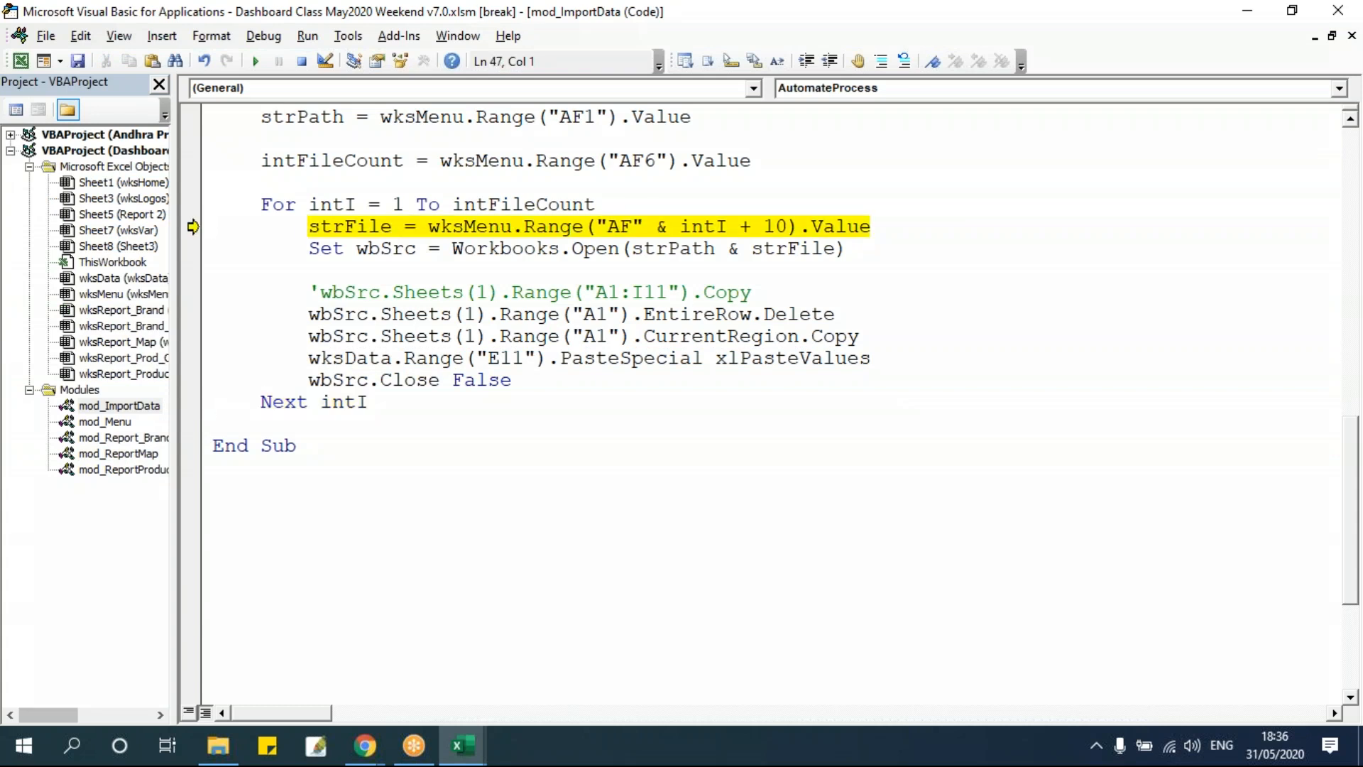
pyautogui.moveTo(480, 758)
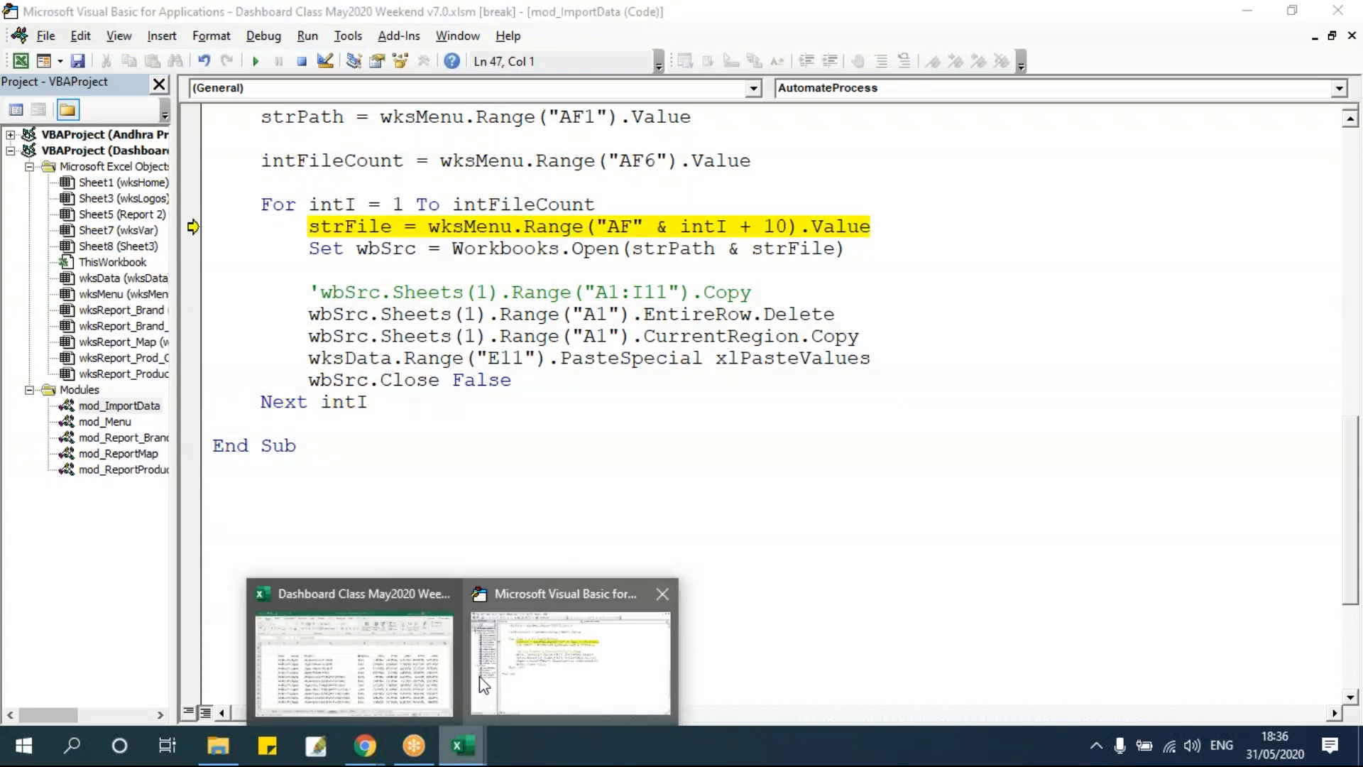
pyautogui.click(401, 662)
pyautogui.click(703, 485)
pyautogui.moveTo(198, 336); pyautogui.dragTo(1221, 600)
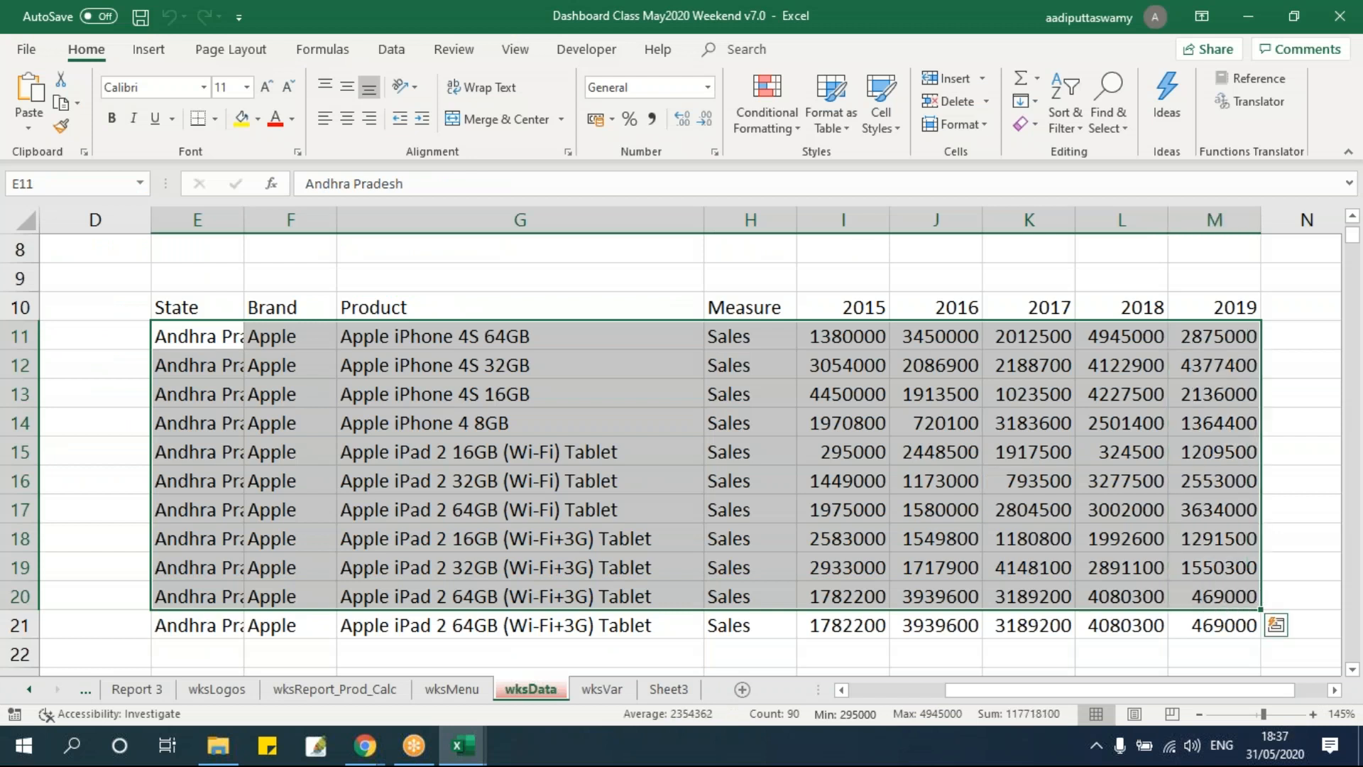
pyautogui.click(718, 477)
pyautogui.hotkey('alt', 'F11')
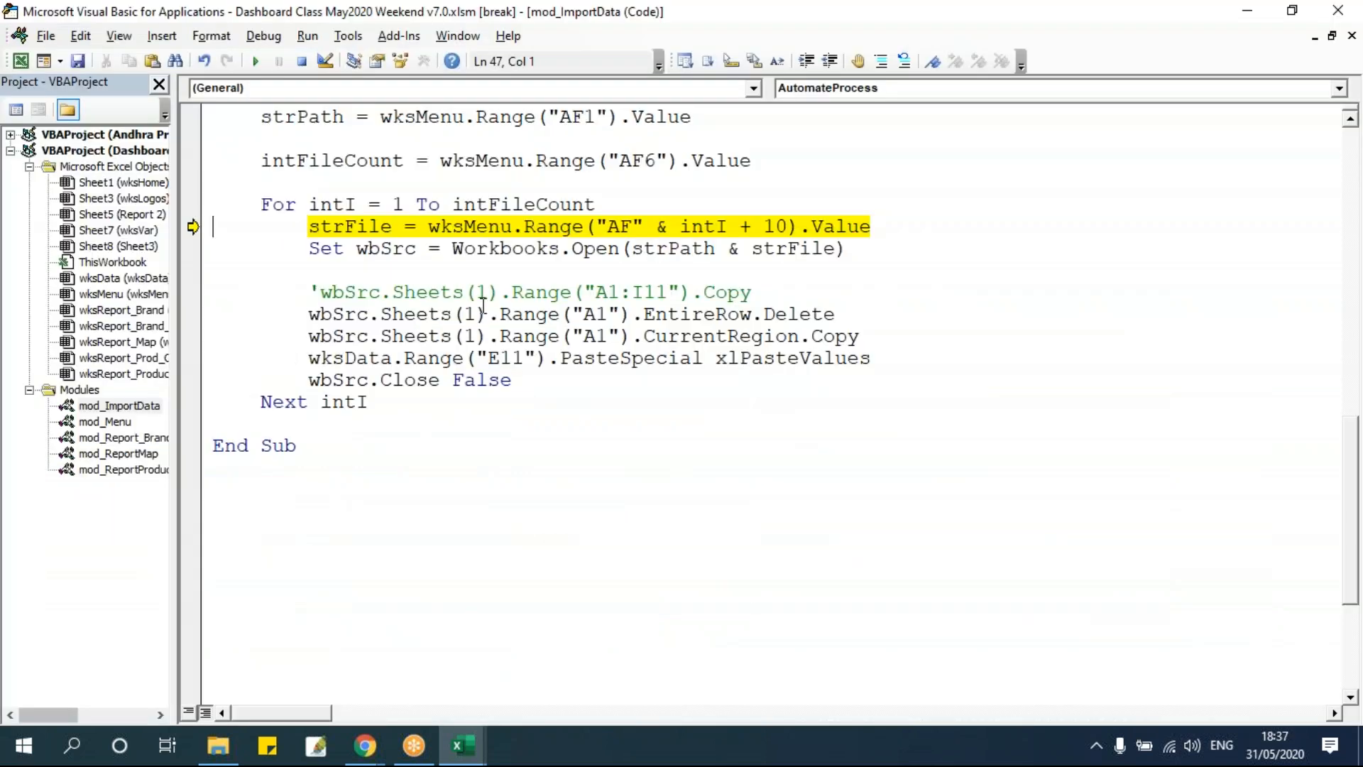
pyautogui.press('F8')
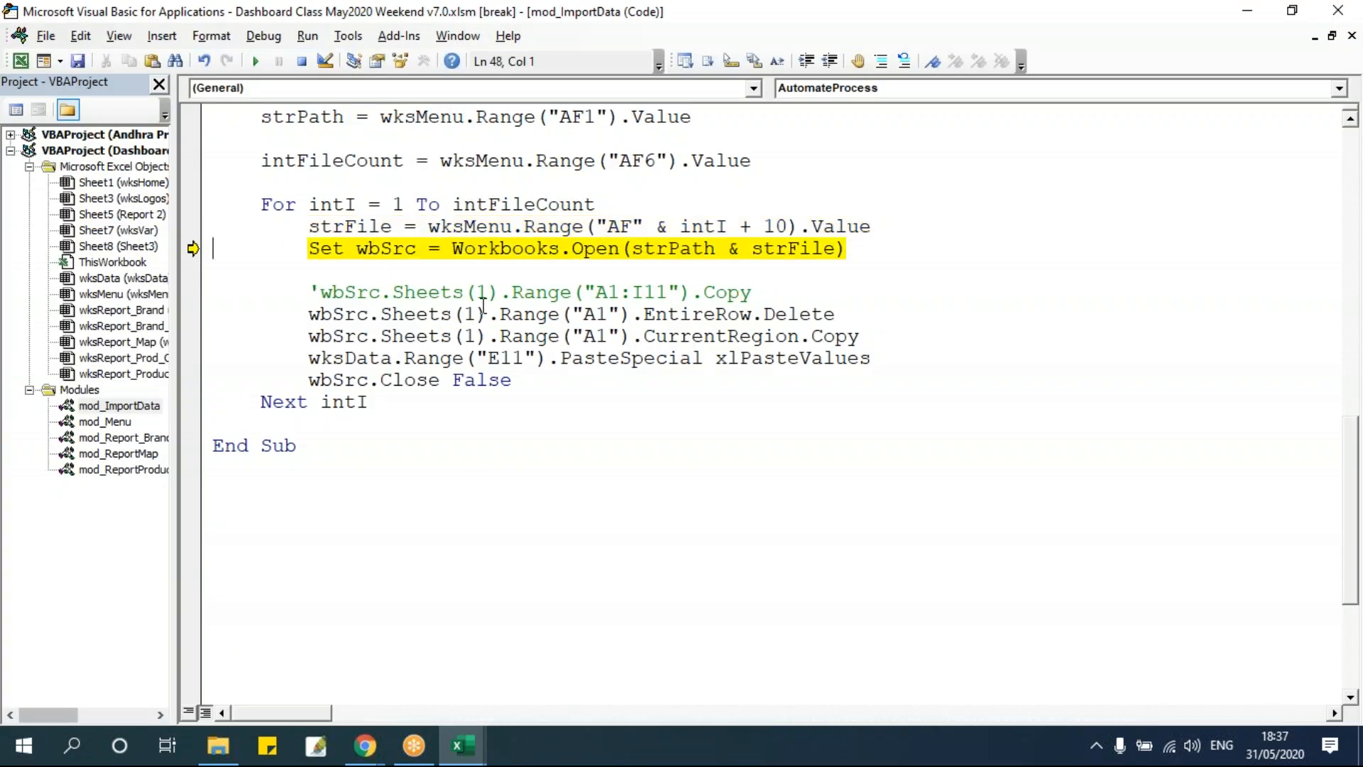
pyautogui.press('F8')
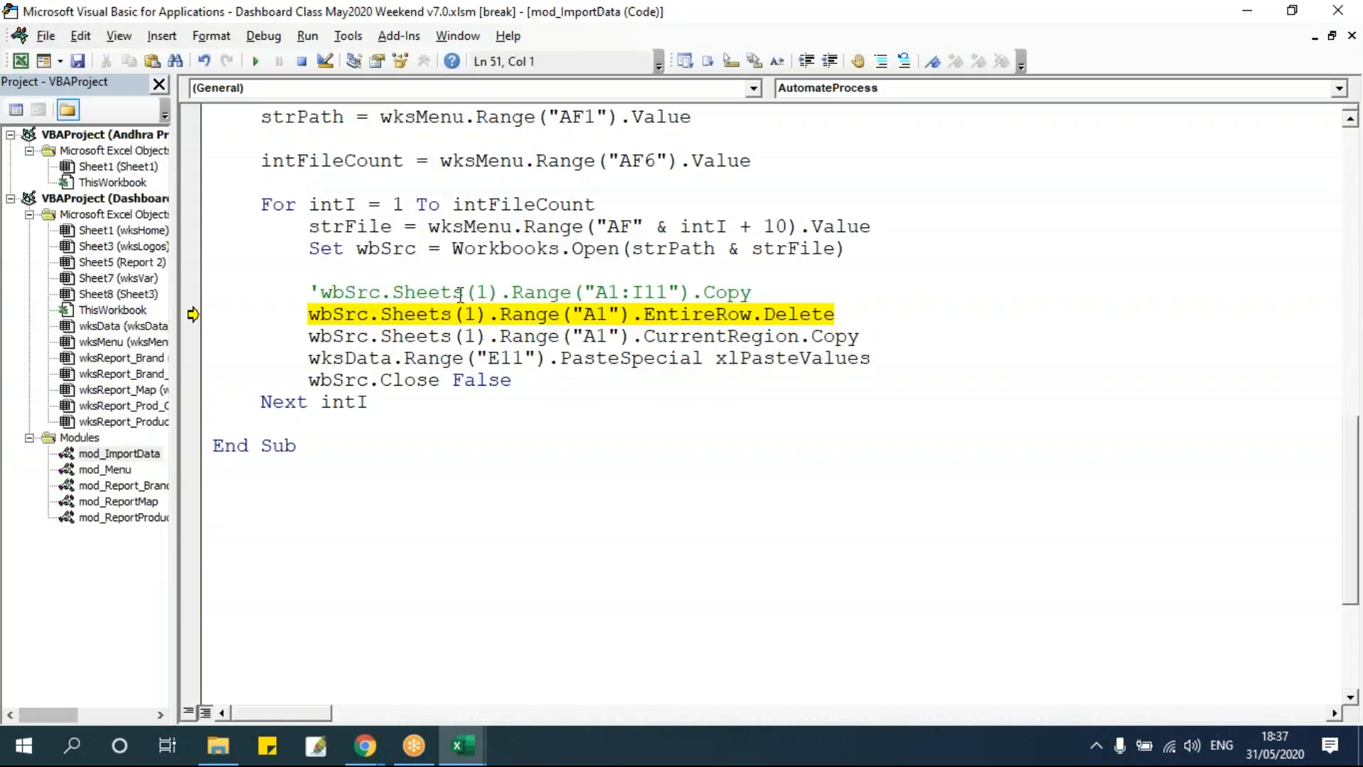
# Check the second source workbook's sheet, run the EntireRow.Delete line and view the sheet without its header row.
pyautogui.click(393, 274)
pyautogui.moveTo(346, 226)
pyautogui.moveTo(463, 746)
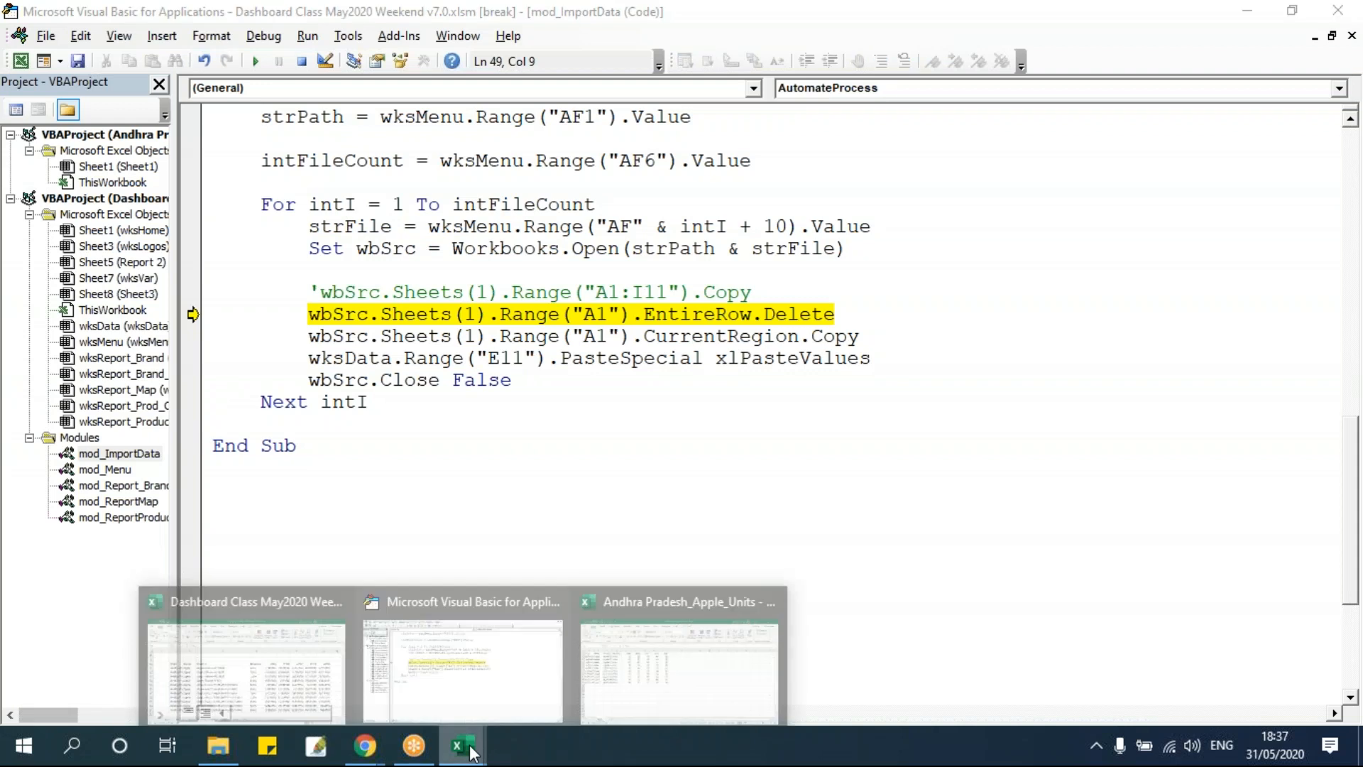
pyautogui.click(621, 685)
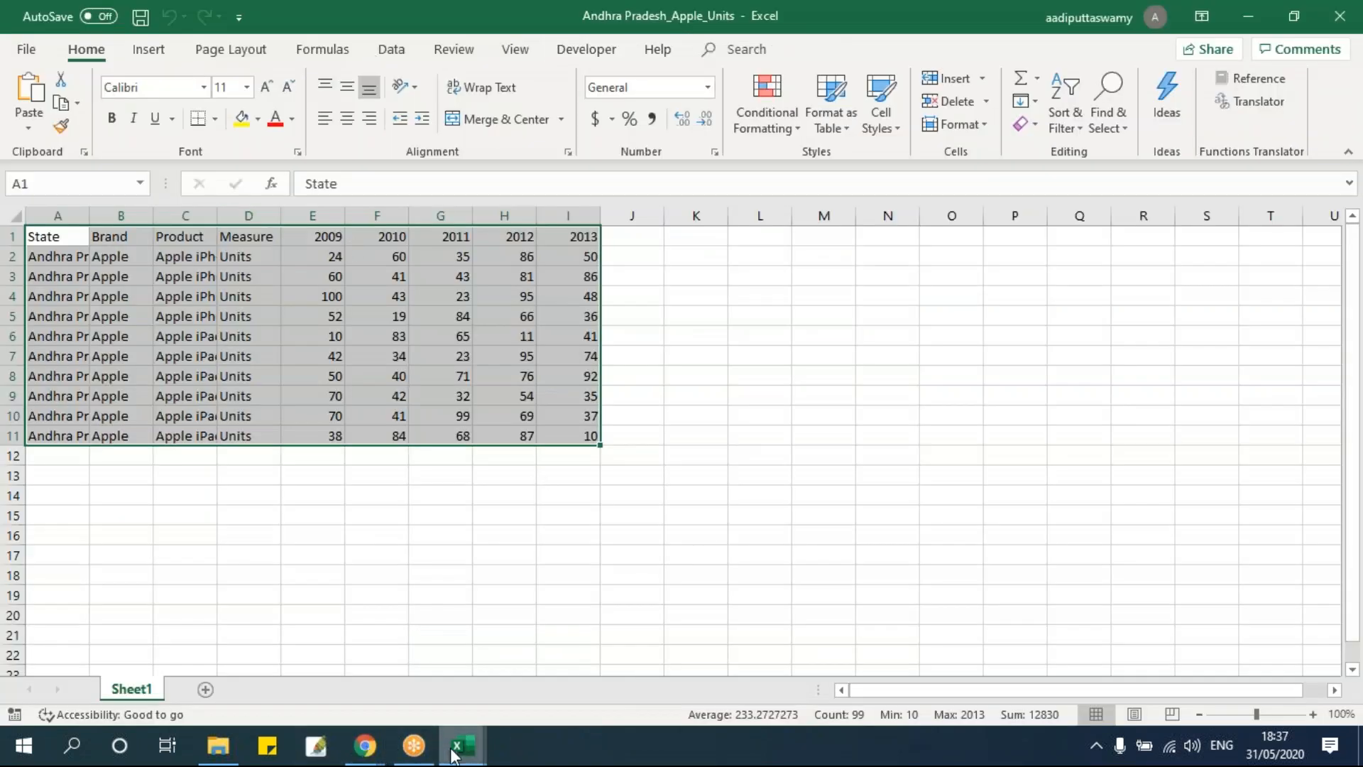
pyautogui.moveTo(463, 745)
pyautogui.click(472, 642)
pyautogui.click(514, 314)
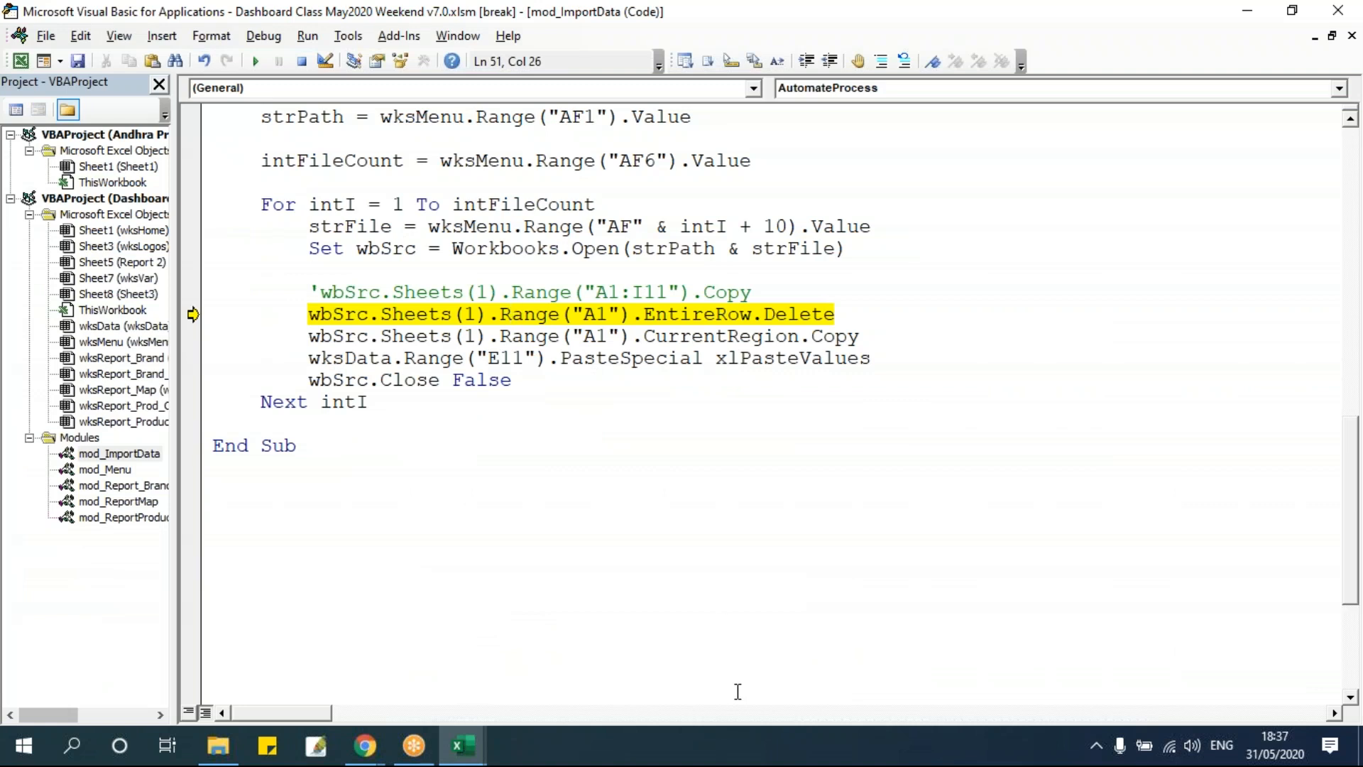
pyautogui.press('F8')
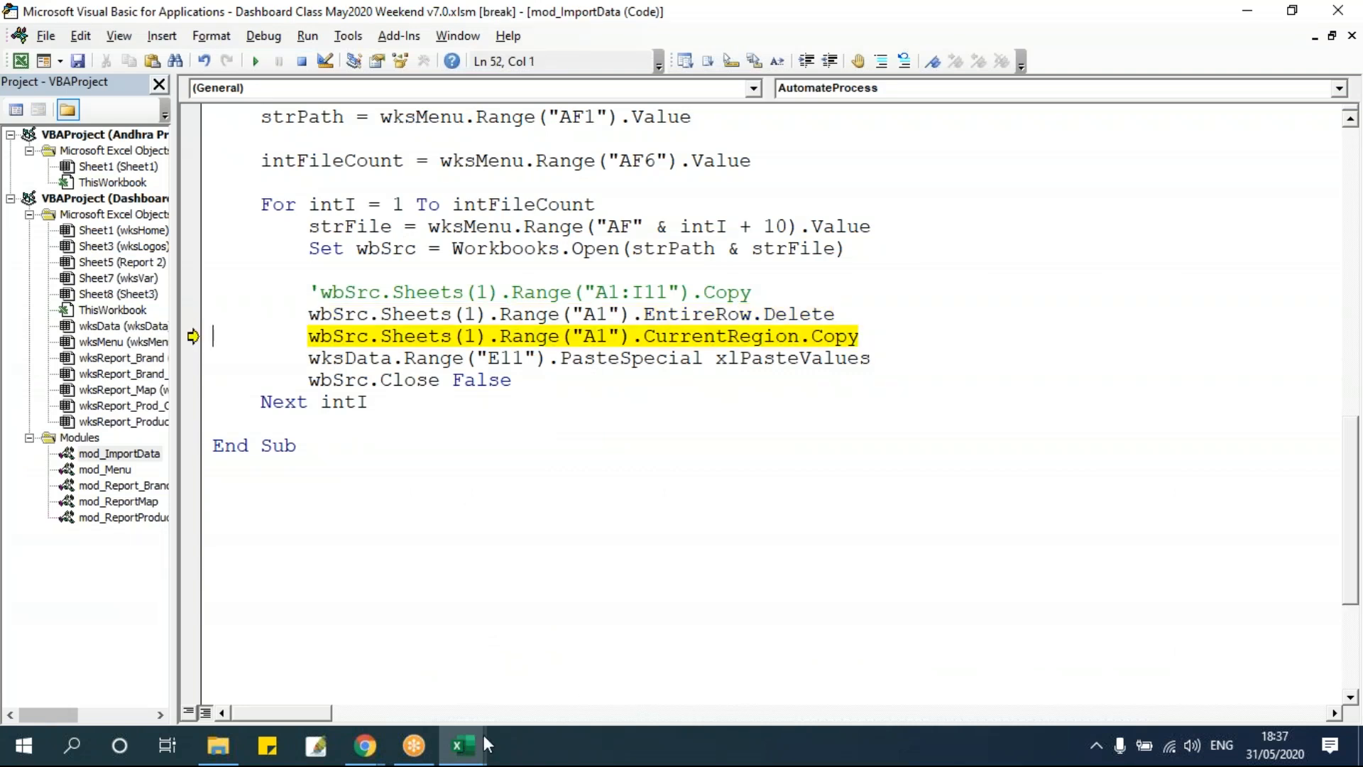
pyautogui.moveTo(483, 744)
pyautogui.click(677, 657)
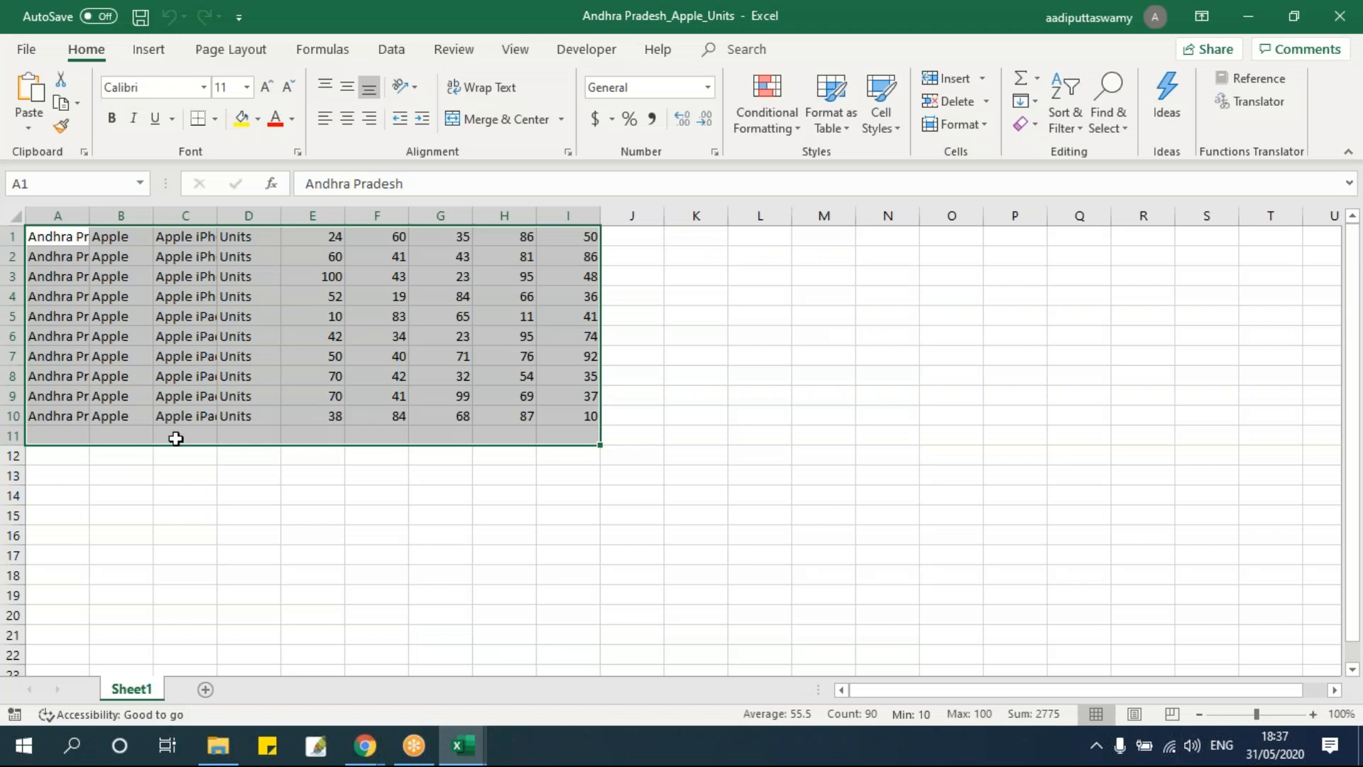
pyautogui.click(694, 402)
pyautogui.hotkey('alt', 'F11')
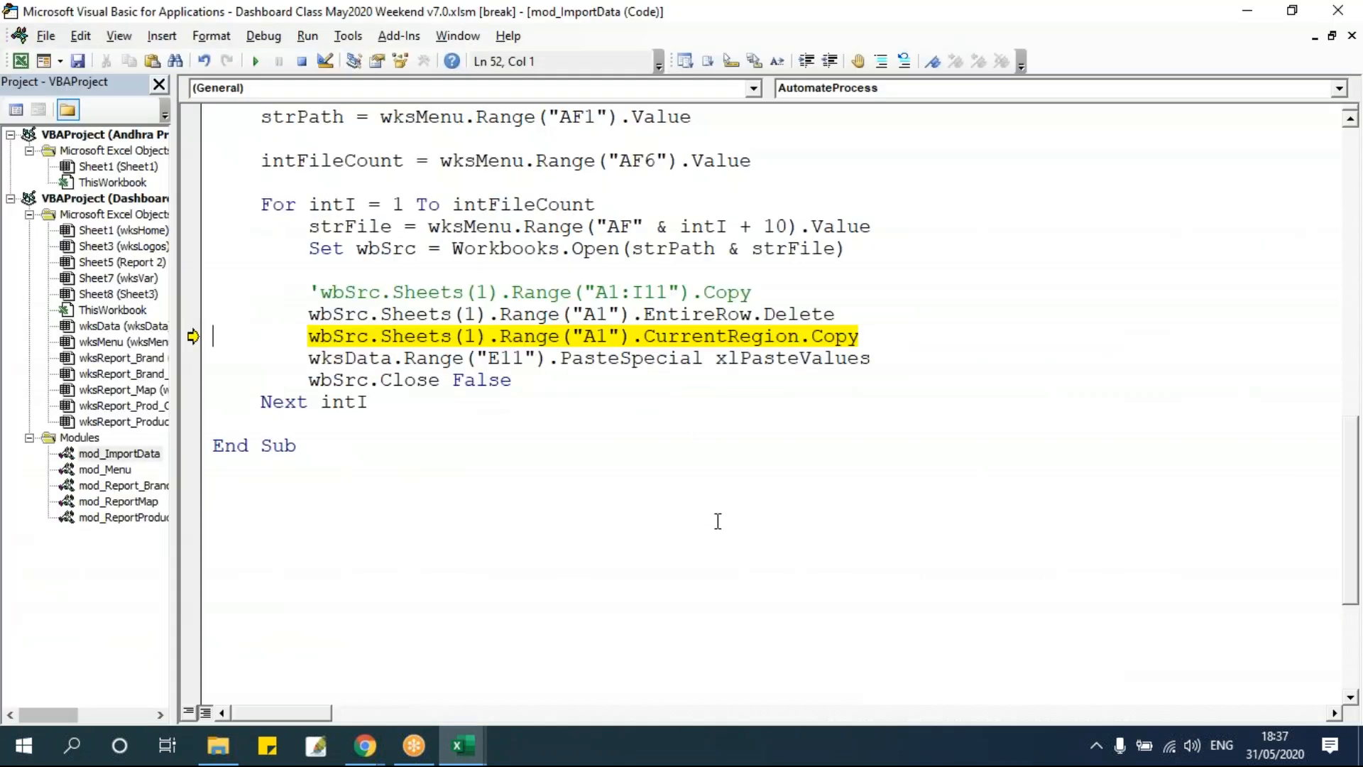
# Run the CurrentRegion Copy line, view the copied area on the source sheet, then run the PasteSpecial line.
pyautogui.press('F8')
pyautogui.hotkey('alt', 'F11')
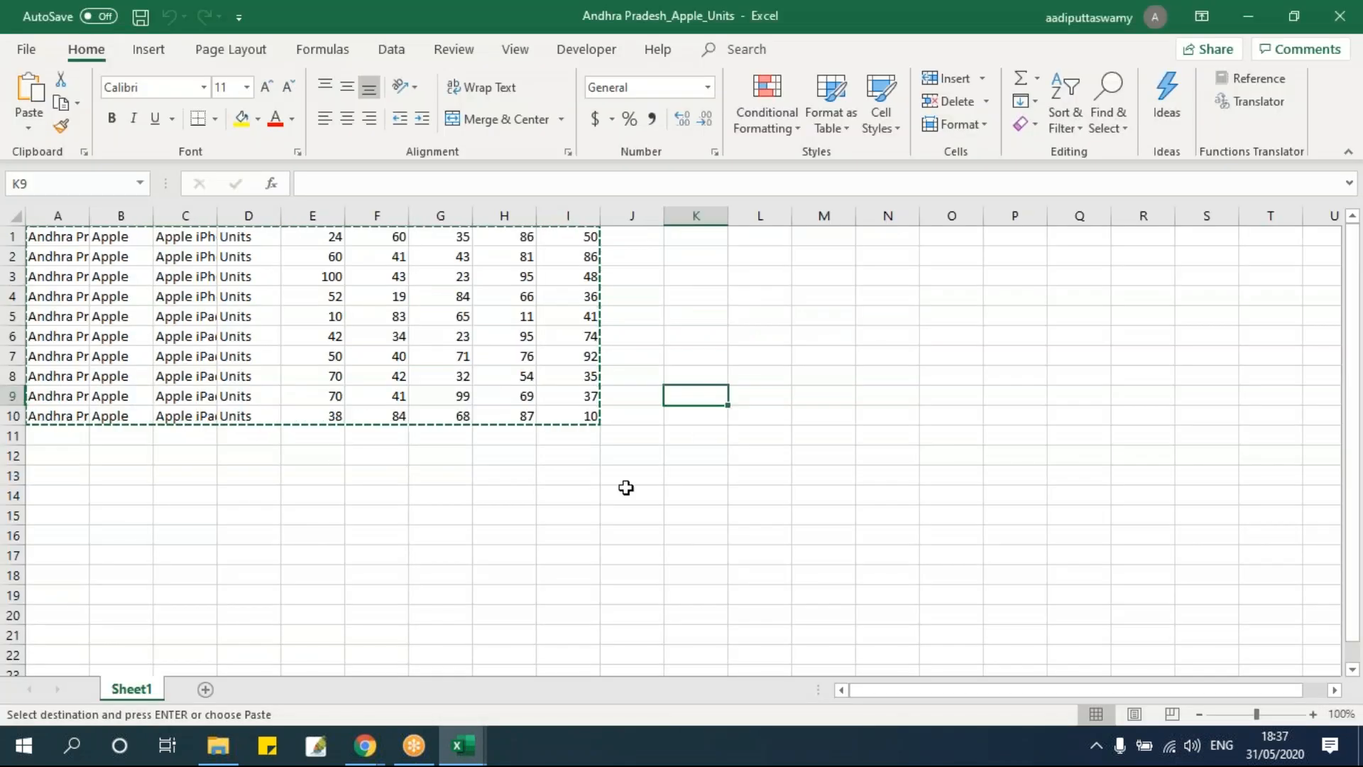
pyautogui.hotkey('alt', 'F11')
pyautogui.press('F8')
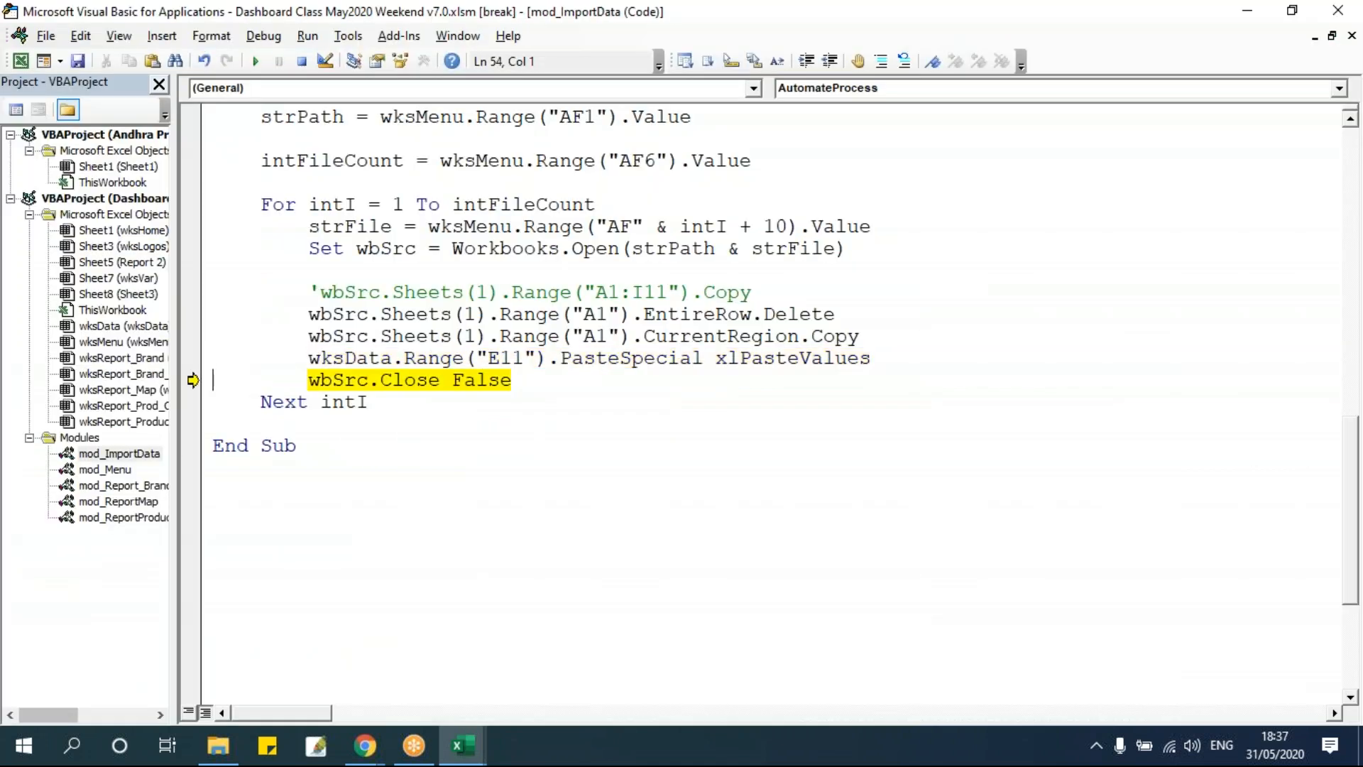
# Inspect the rows pasted on wksData from E11 downwards and return to the code editor.
pyautogui.moveTo(463, 745)
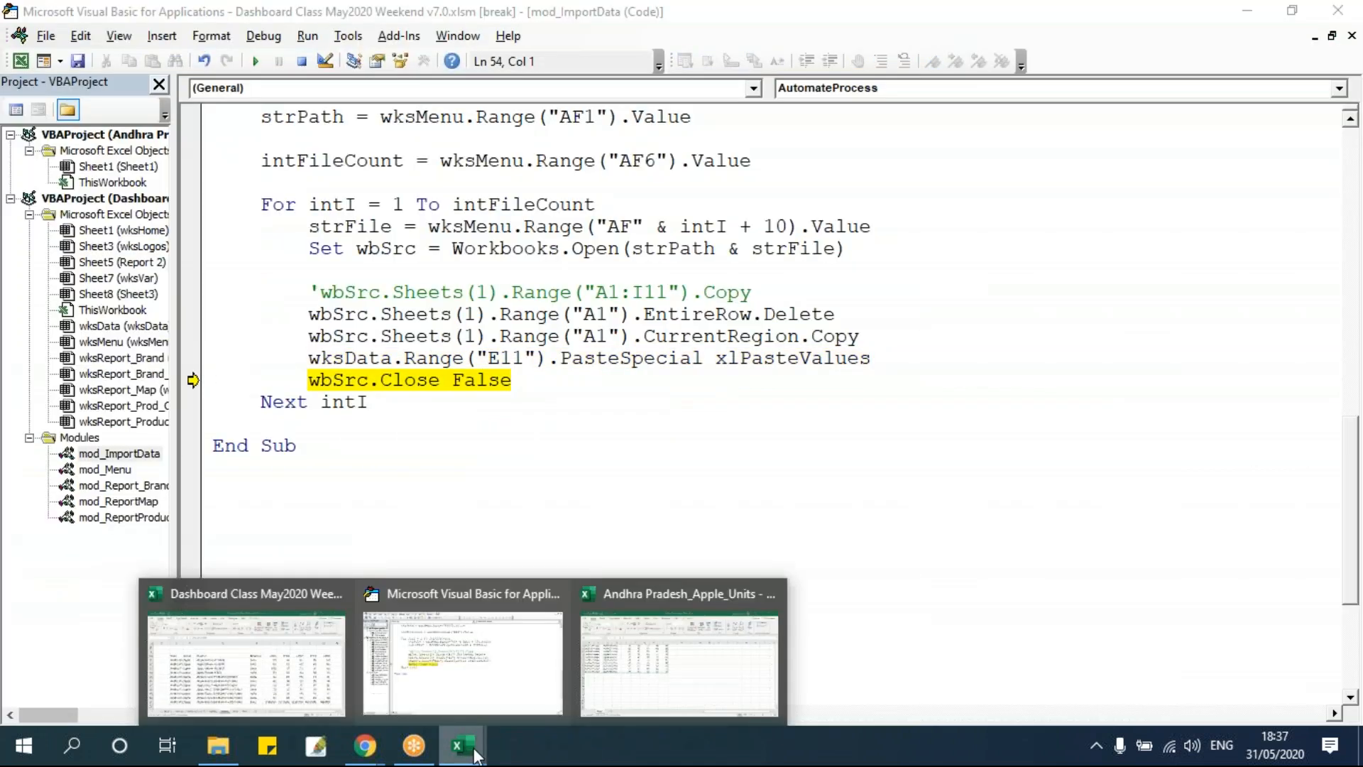
pyautogui.click(246, 660)
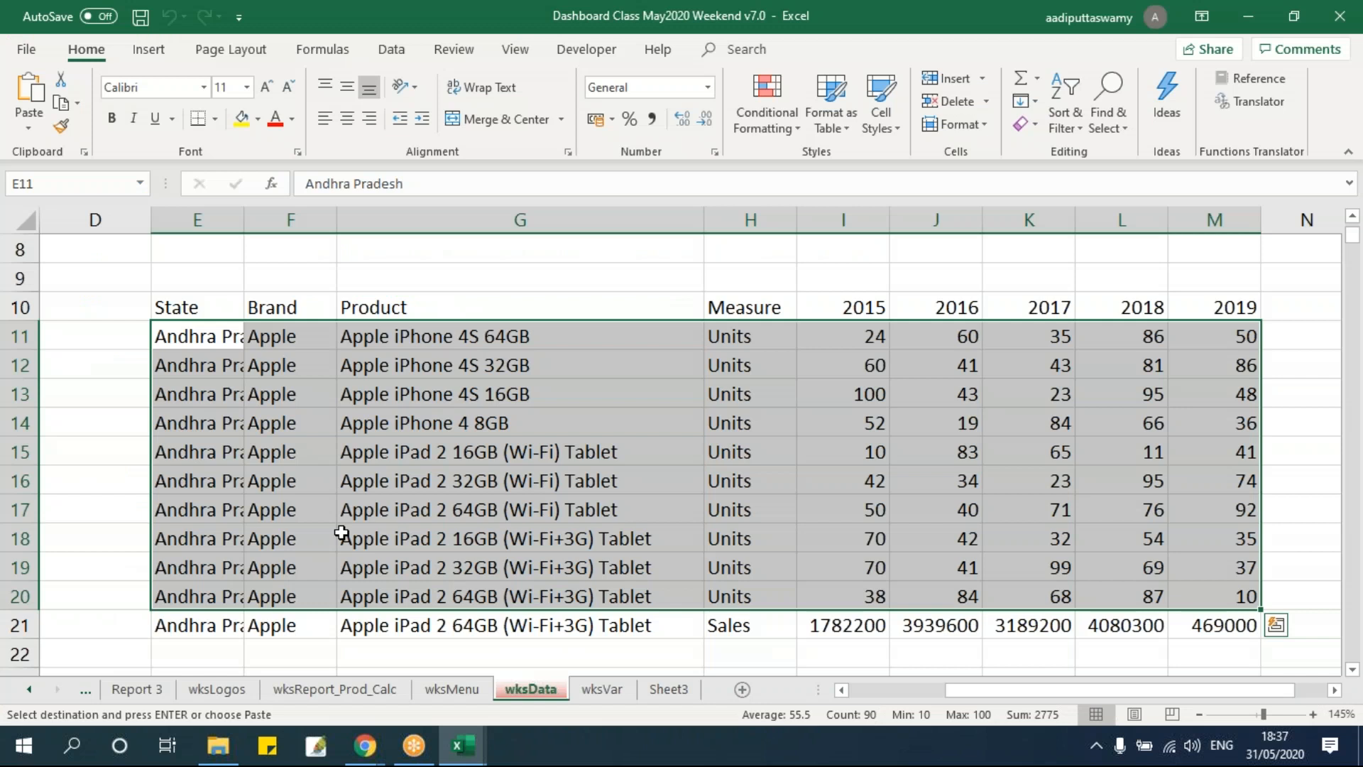
pyautogui.click(349, 496)
pyautogui.moveTo(204, 345); pyautogui.dragTo(1253, 603)
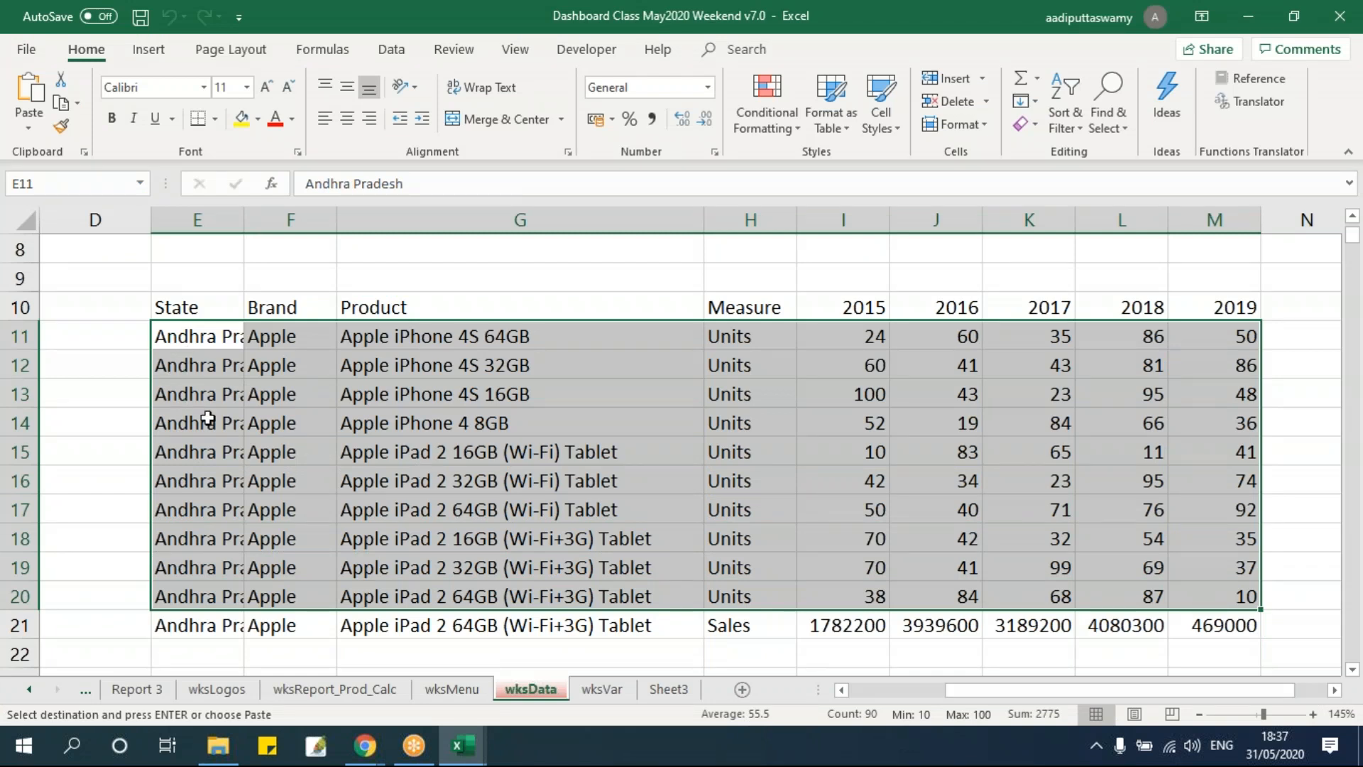
pyautogui.scroll(-1, 299, 417)
pyautogui.click(201, 250)
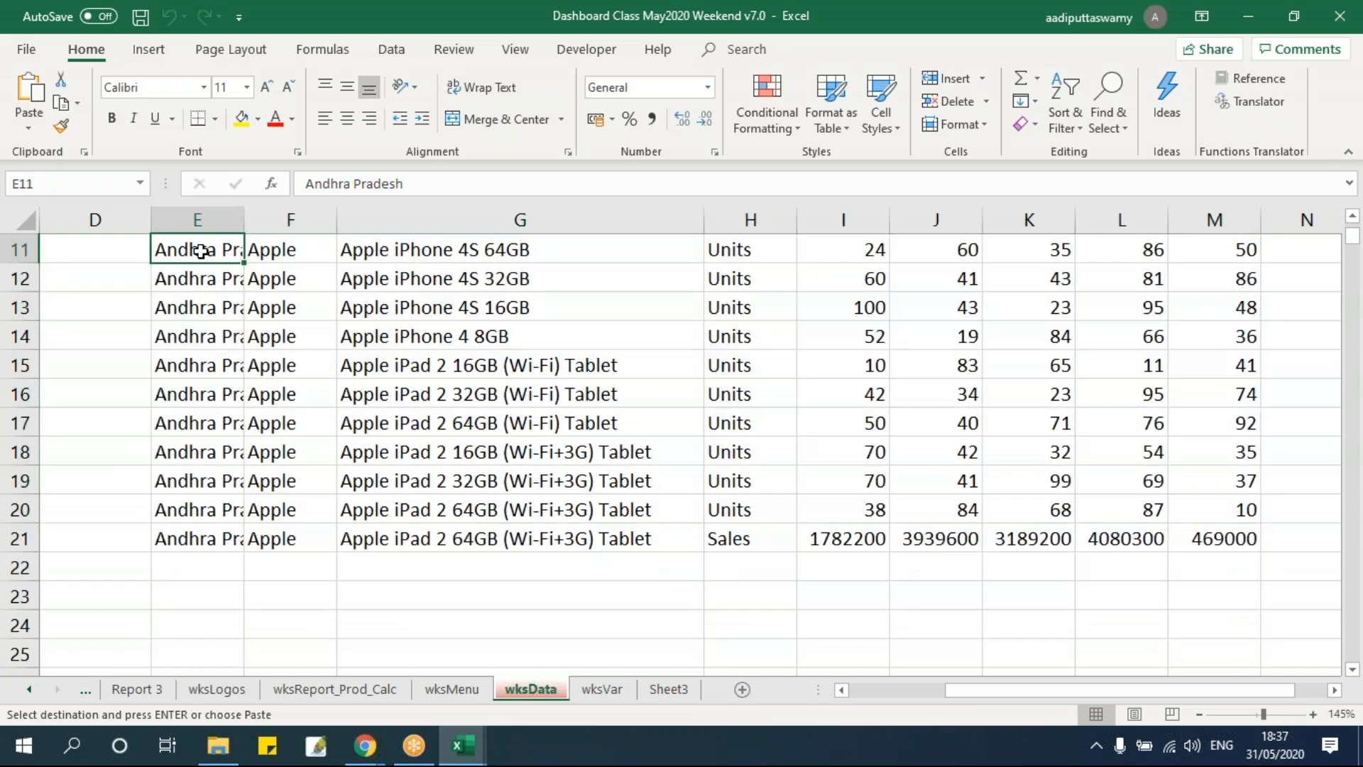
pyautogui.click(201, 539)
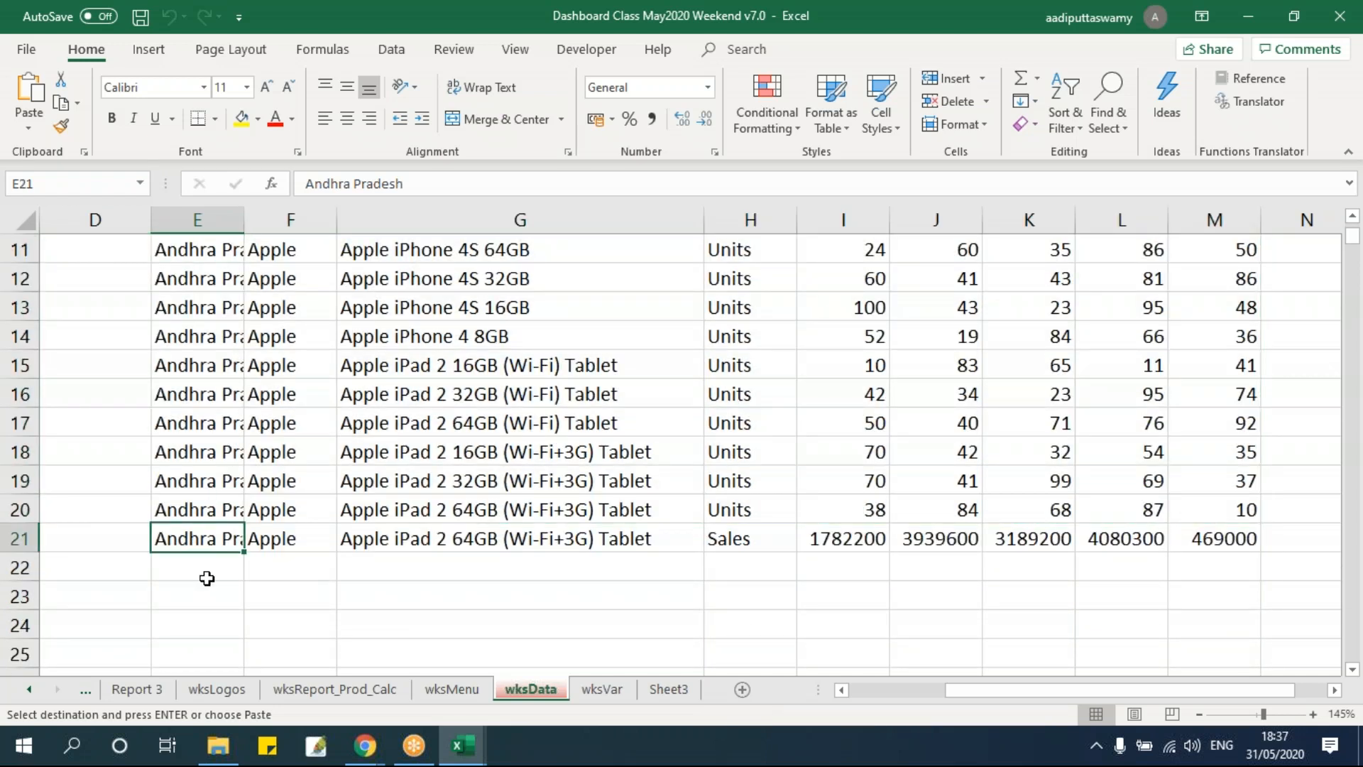
pyautogui.scroll(1, 206, 578)
pyautogui.moveTo(202, 339); pyautogui.dragTo(1252, 625)
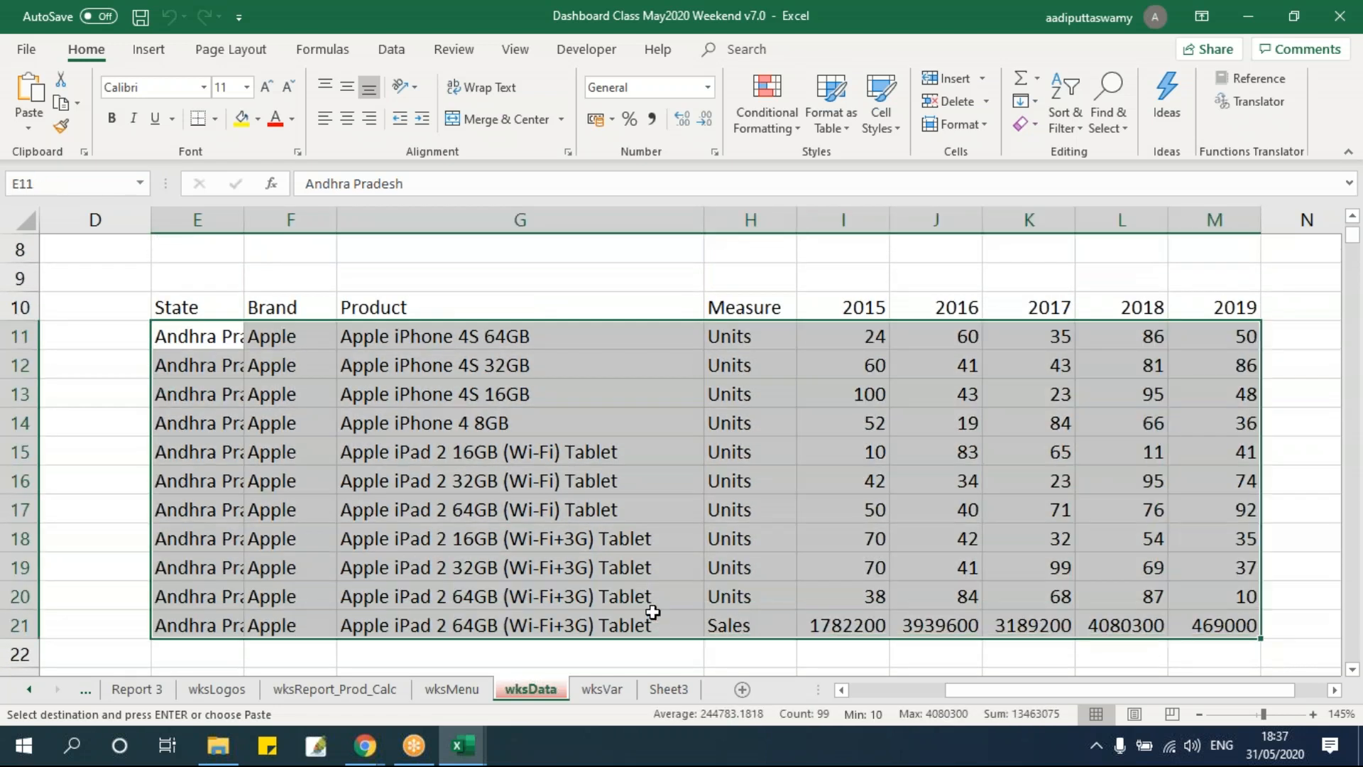
pyautogui.scroll(-1, 338, 509)
pyautogui.click(237, 449)
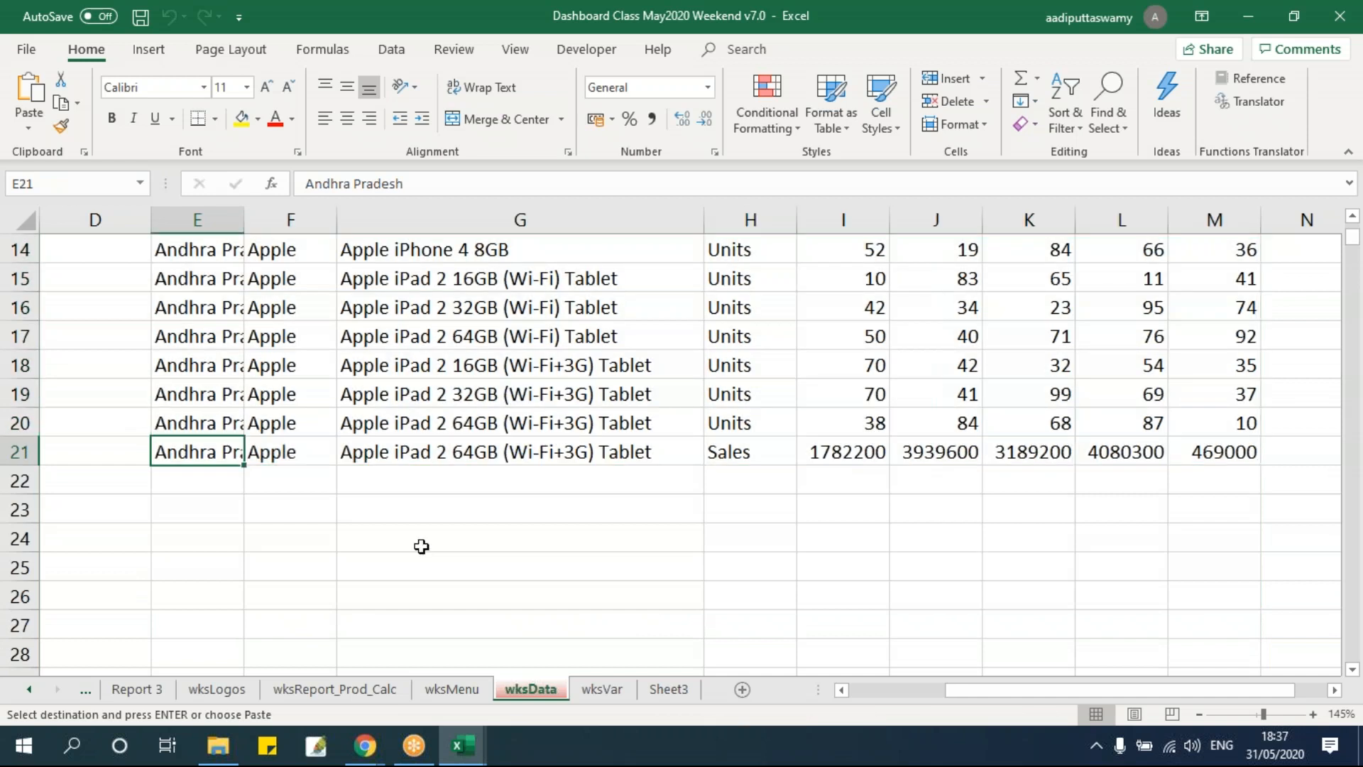
pyautogui.hotkey('alt', 'F11')
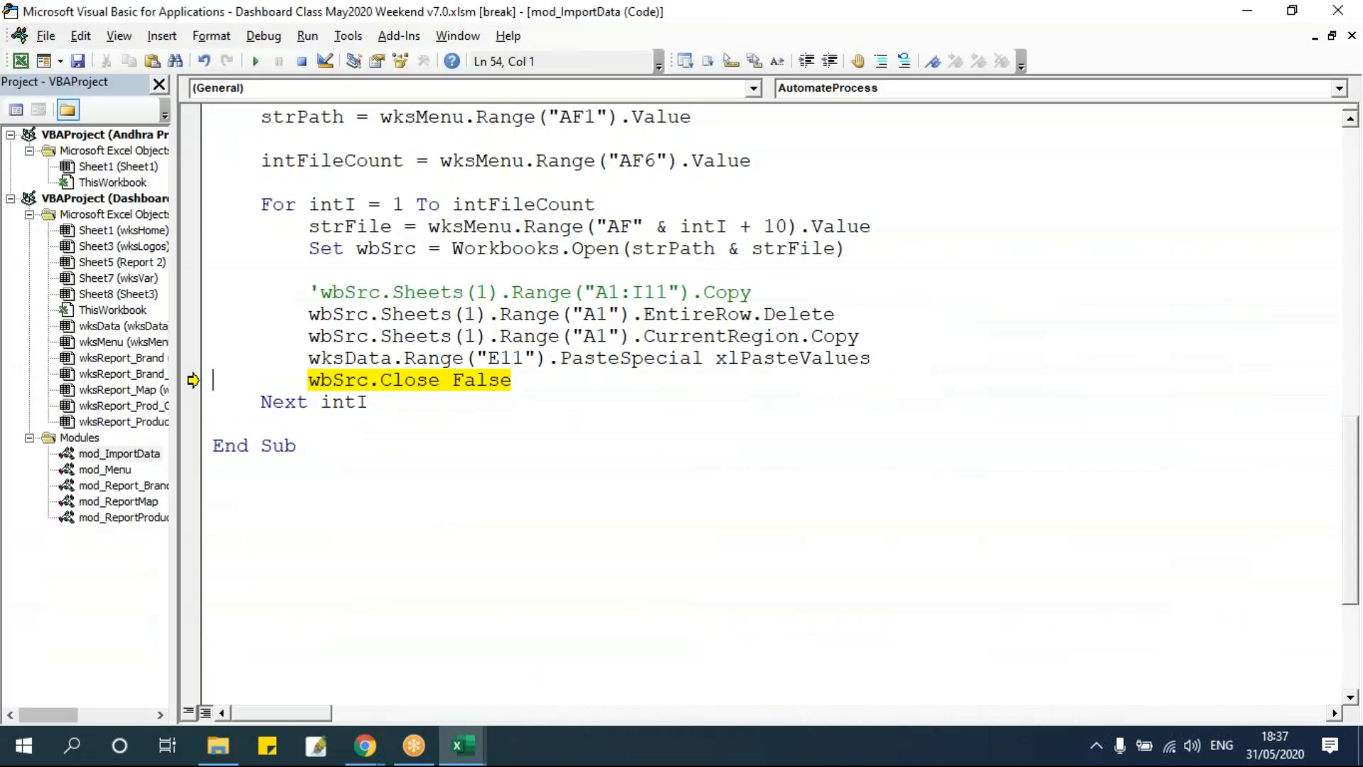
# Change the paste destination to E21, move execution back to the PasteSpecial line, rerun it and check wksData.
pyautogui.scroll(1, 505, 462)
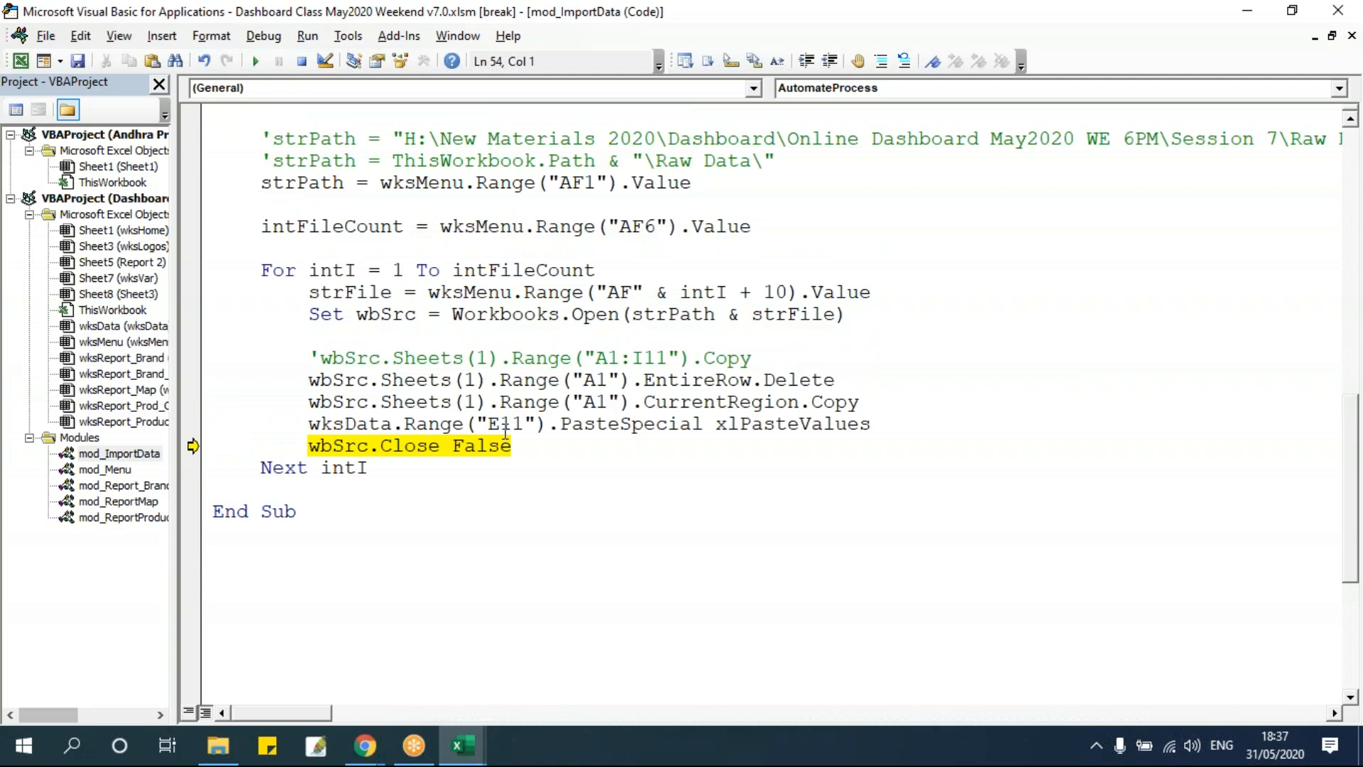
pyautogui.moveTo(501, 426); pyautogui.dragTo(521, 437)
pyautogui.hotkey('alt', 'F11')
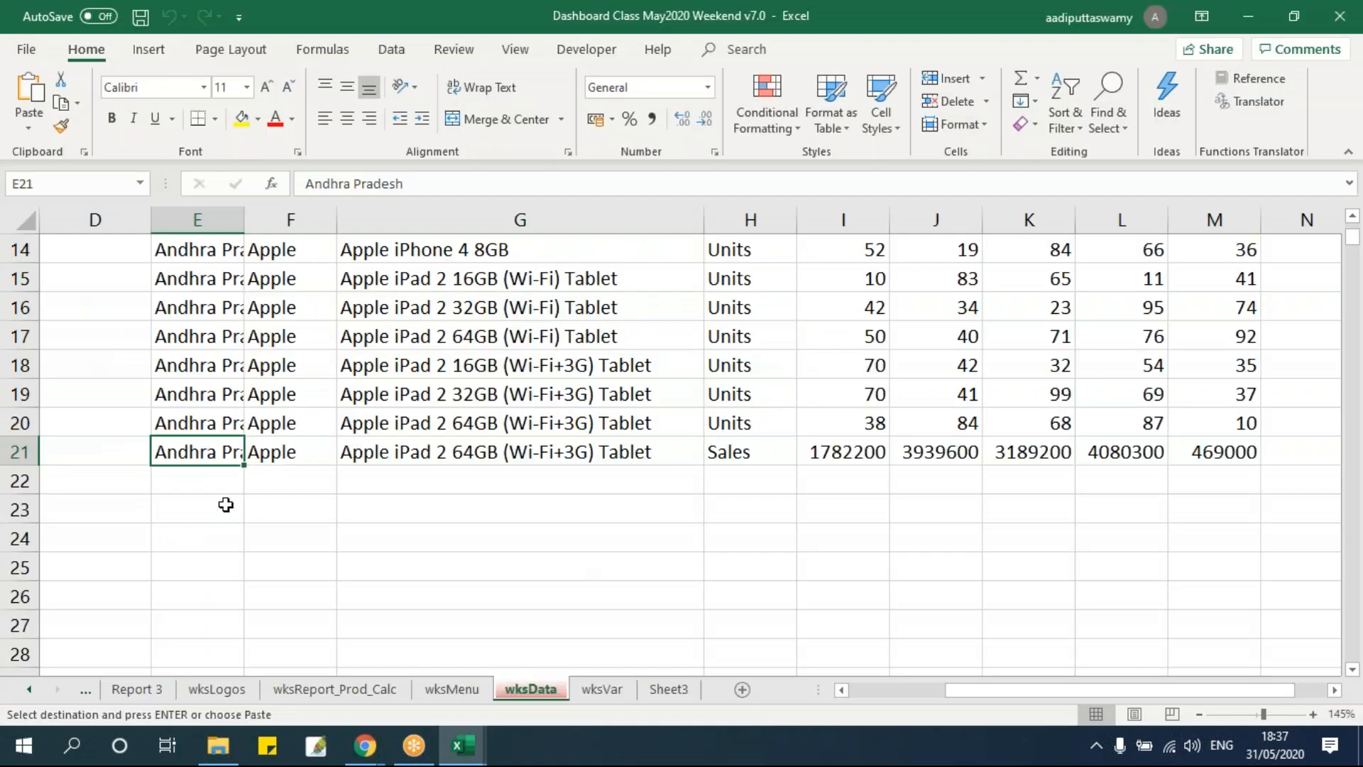
pyautogui.hotkey('alt', 'F11')
pyautogui.press('Down')
pyautogui.moveTo(501, 423); pyautogui.dragTo(510, 424)
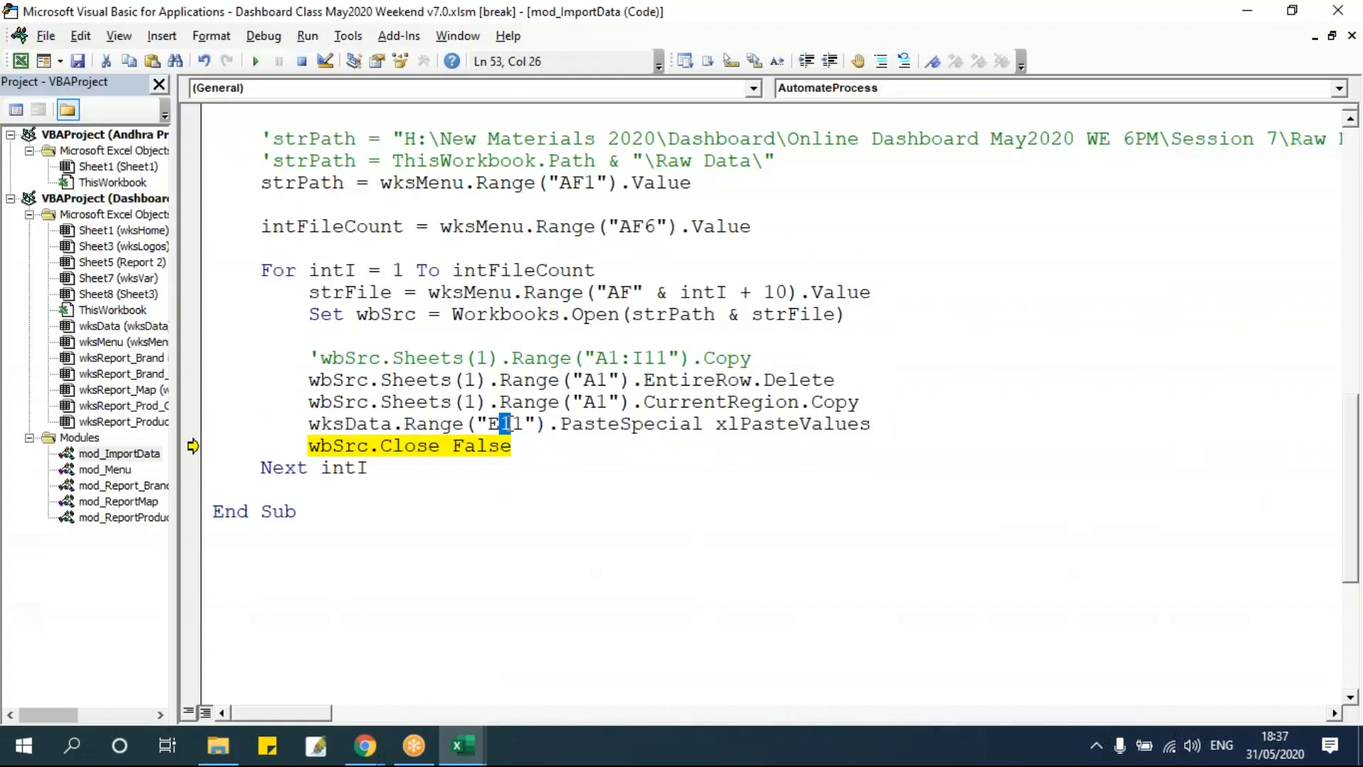
pyautogui.write('2')
pyautogui.moveTo(190, 445); pyautogui.dragTo(213, 426)
pyautogui.press('F8')
pyautogui.hotkey('alt', 'Tab')
pyautogui.scroll(-1, 788, 524)
pyautogui.scroll(-1, 788, 524)
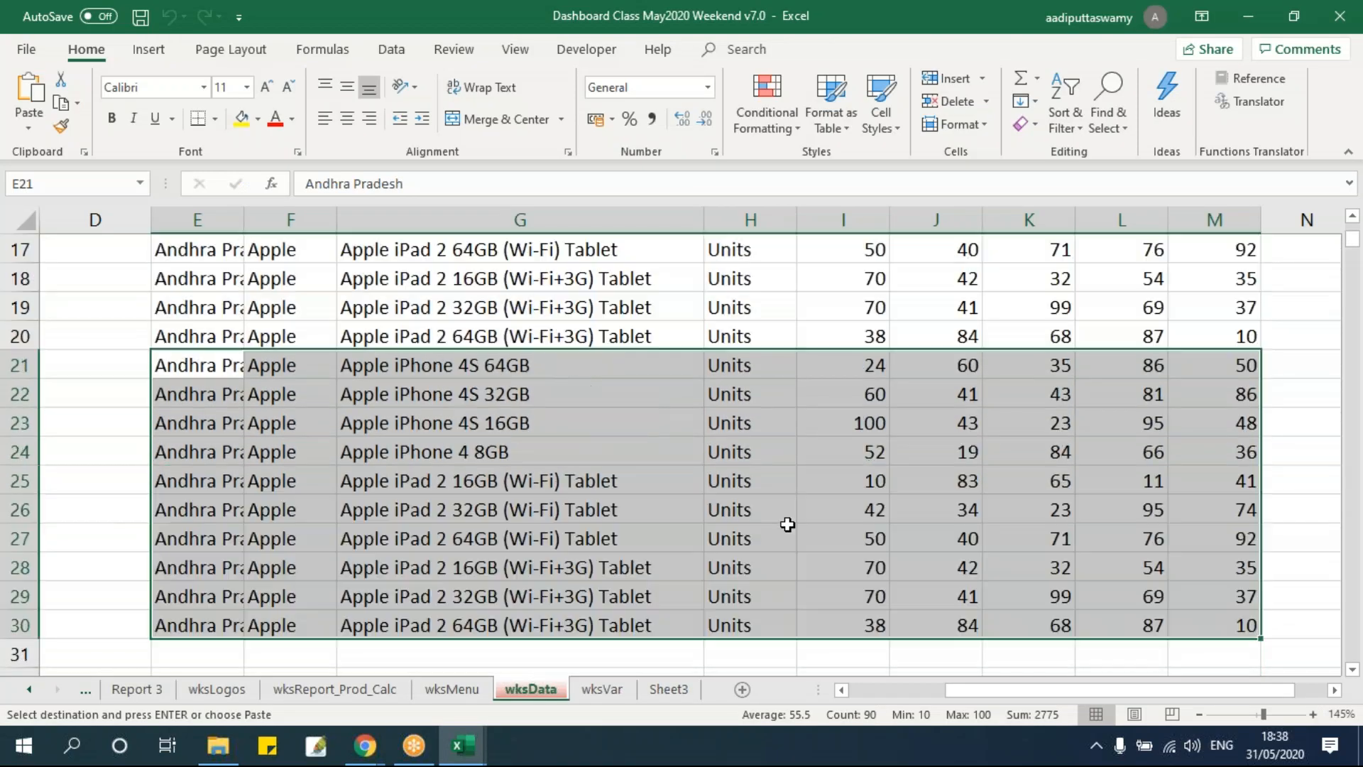
pyautogui.scroll(2, 788, 524)
pyautogui.hotkey('alt', 'Tab')
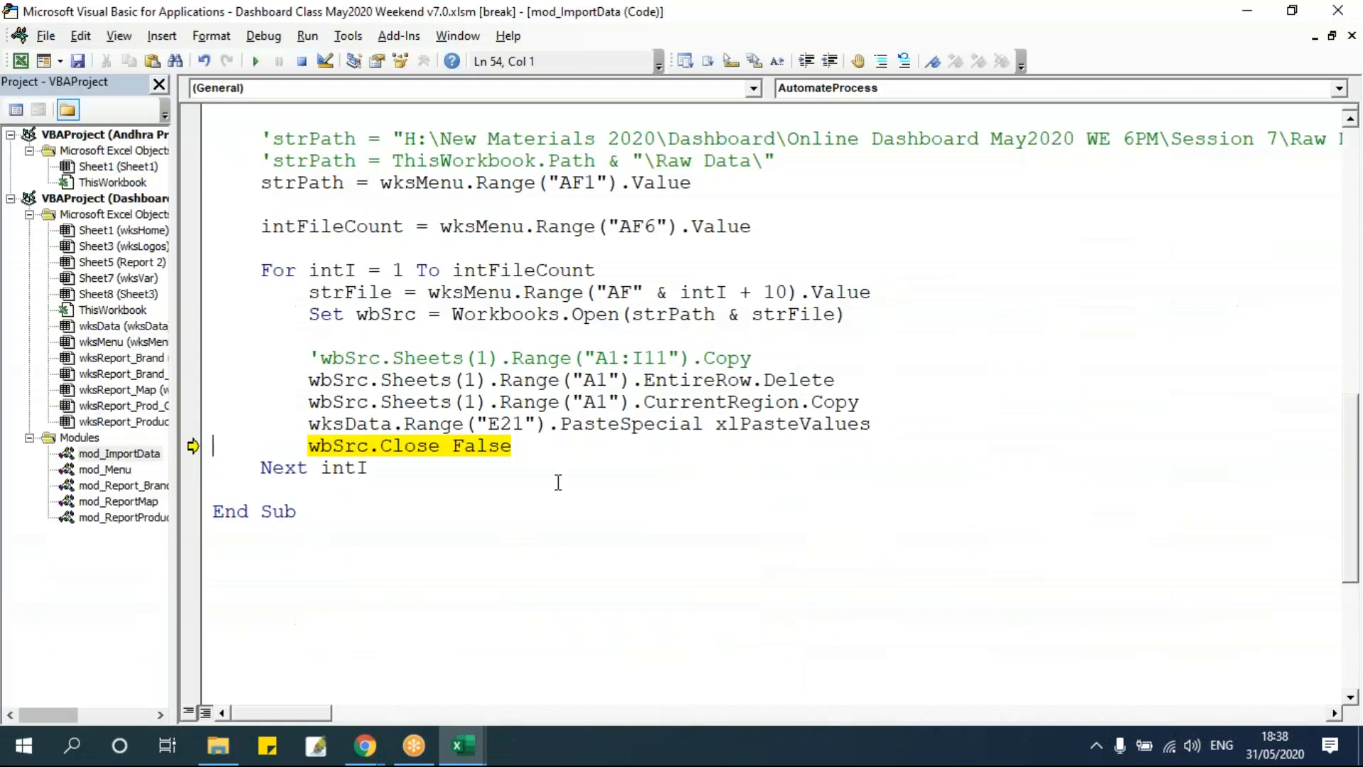
# Stop the running macro with Reset.
pyautogui.moveTo(502, 425); pyautogui.dragTo(521, 430)
pyautogui.click(521, 440)
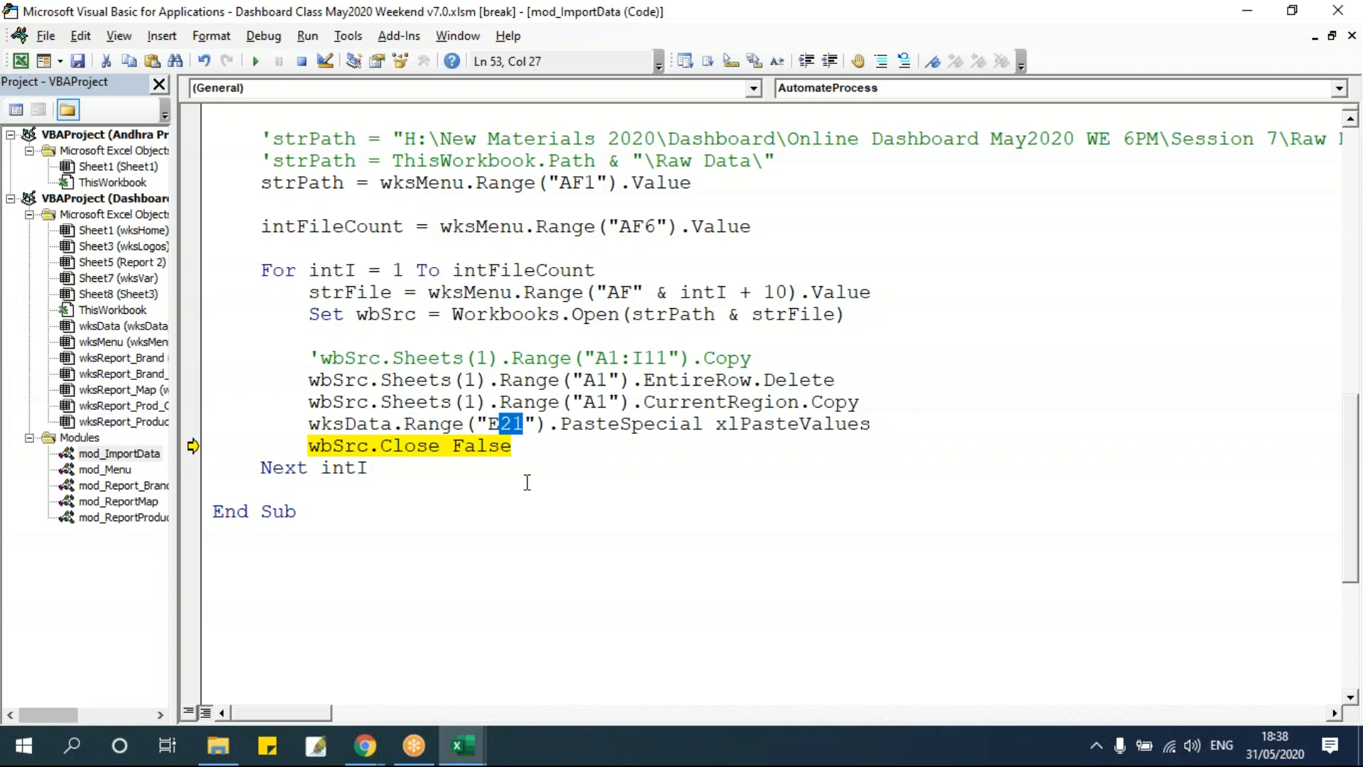
pyautogui.click(301, 61)
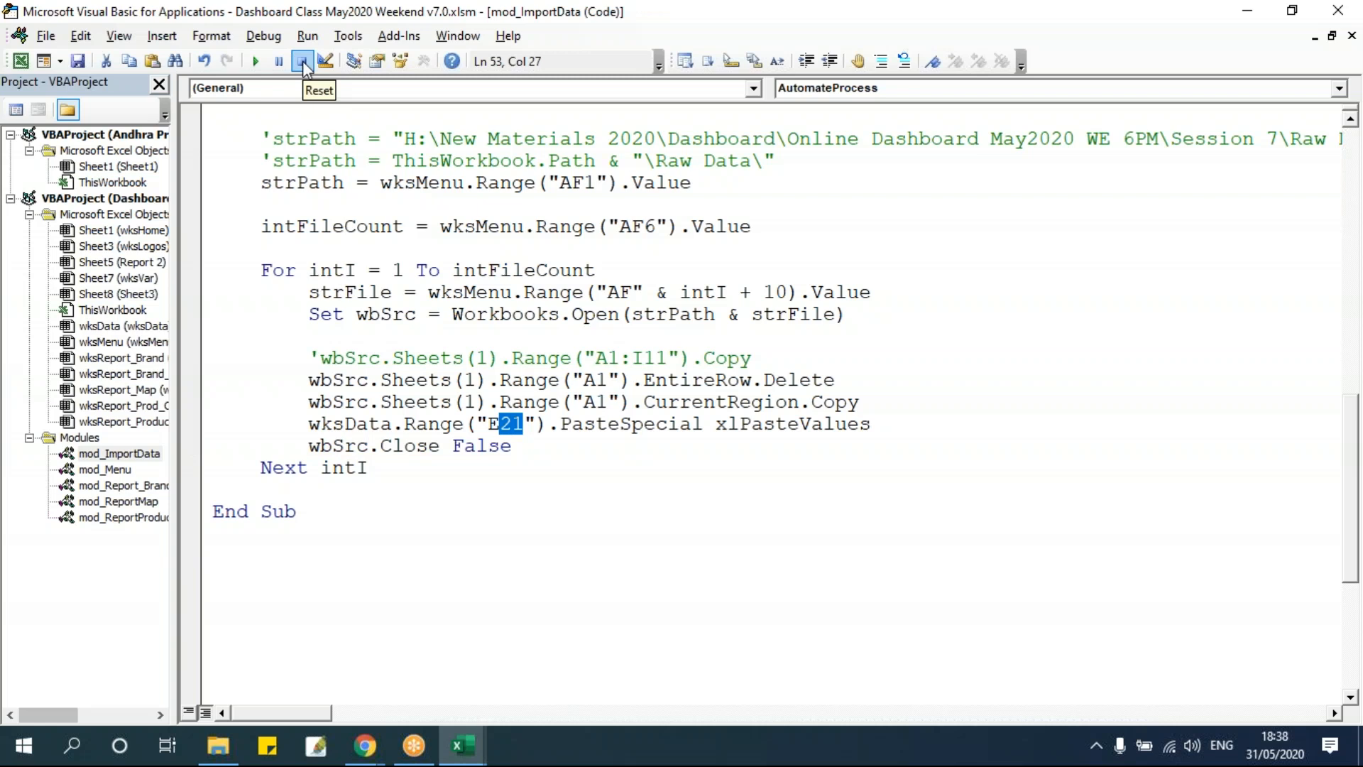
# Add a declaration Dim intRowCount As Integer below the other variable declarations.
pyautogui.scroll(5, 485, 330)
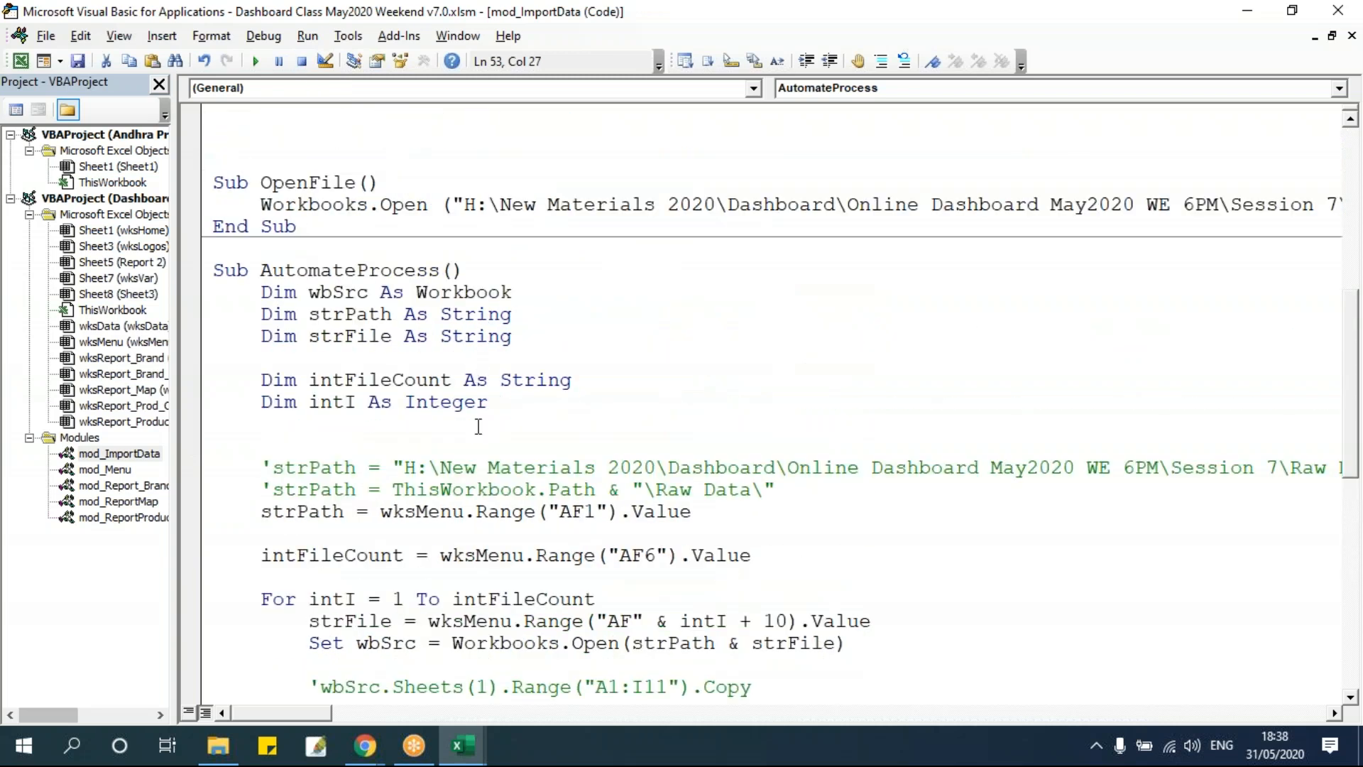
pyautogui.moveTo(264, 381); pyautogui.dragTo(581, 381)
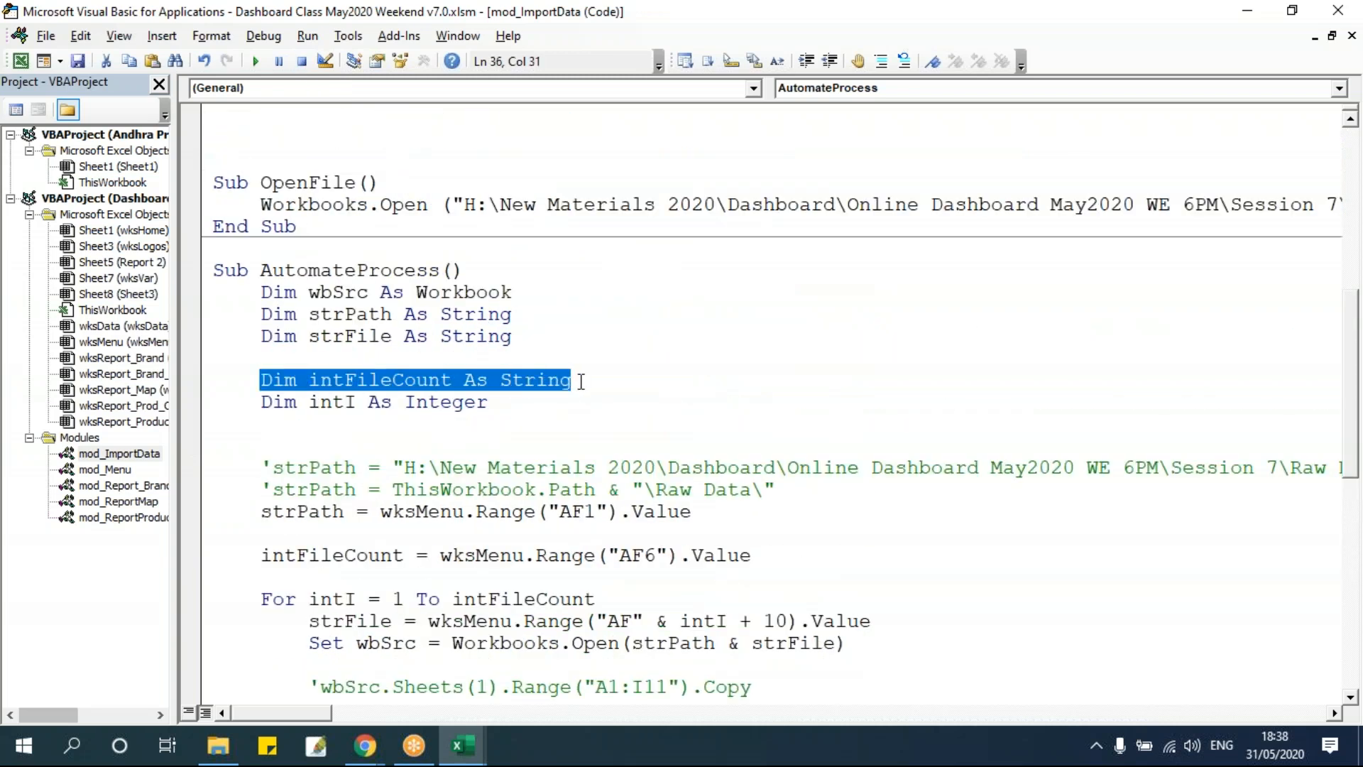
pyautogui.click(568, 433)
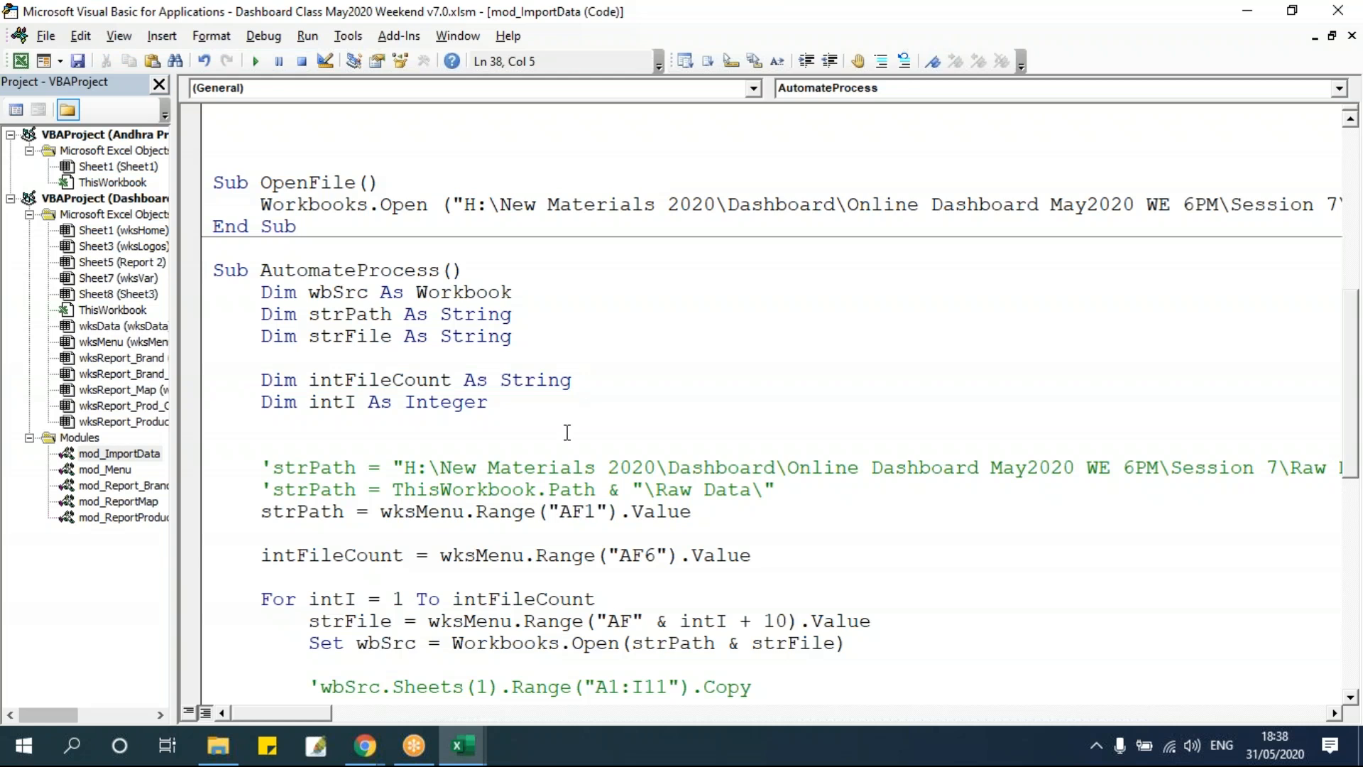
pyautogui.press('Return')
pyautogui.write('dim intRowCount')
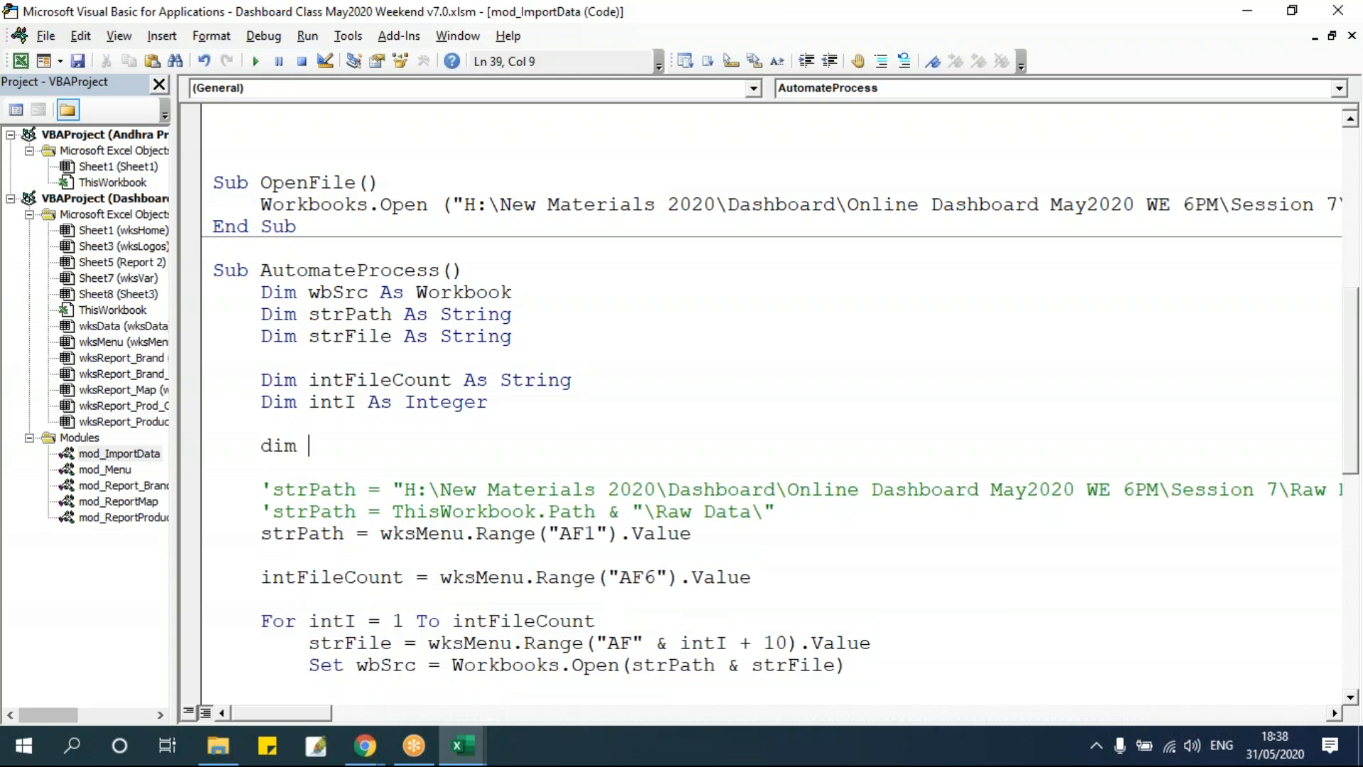
pyautogui.press('BackSpace')
pyautogui.write('Count as s')
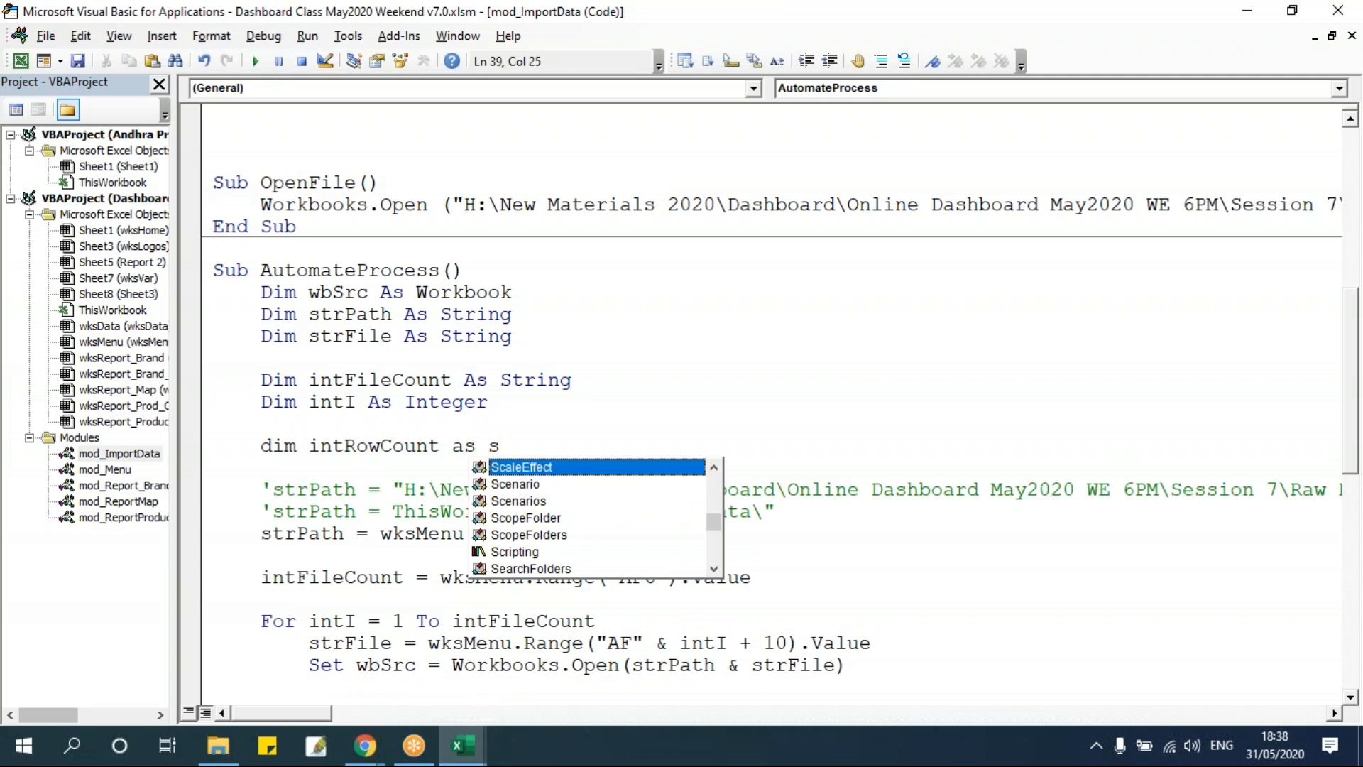
pyautogui.press('BackSpace')
pyautogui.write('in')
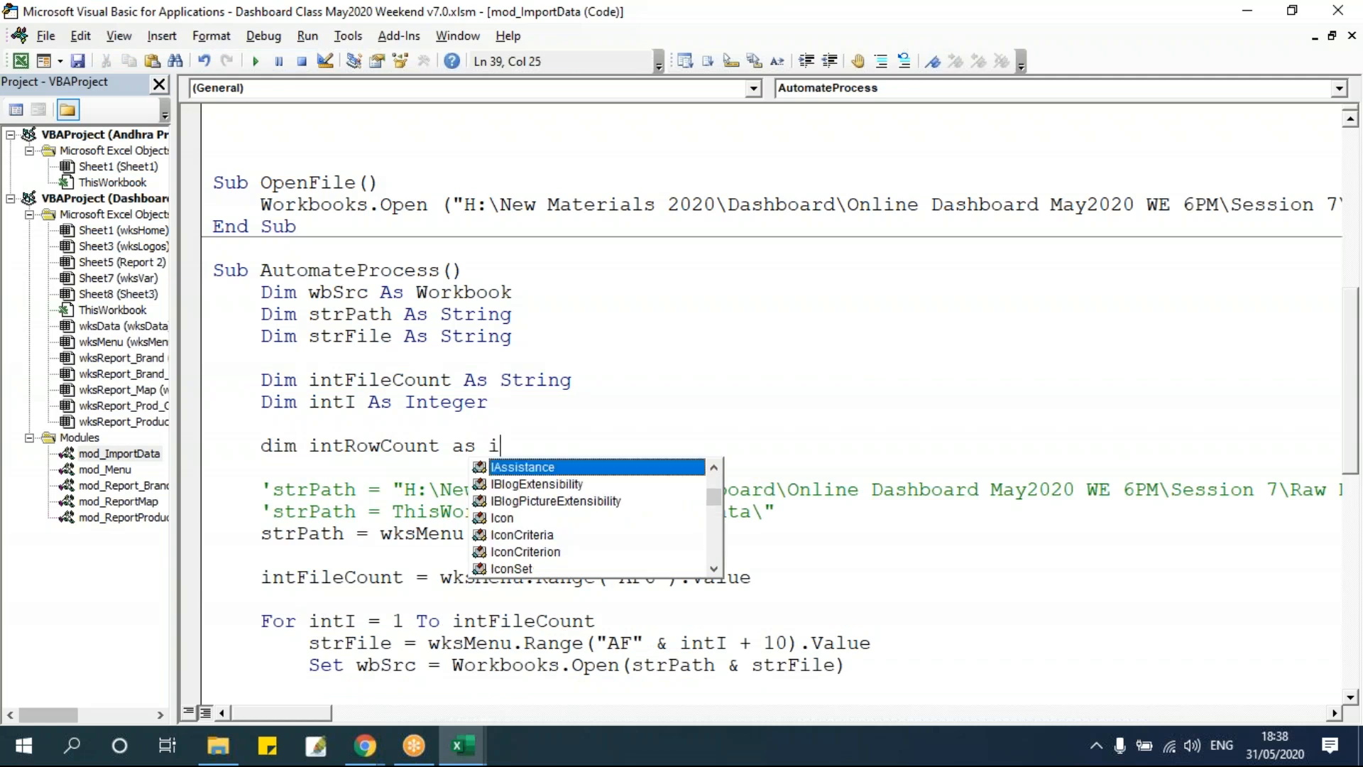
pyautogui.press('Tab')
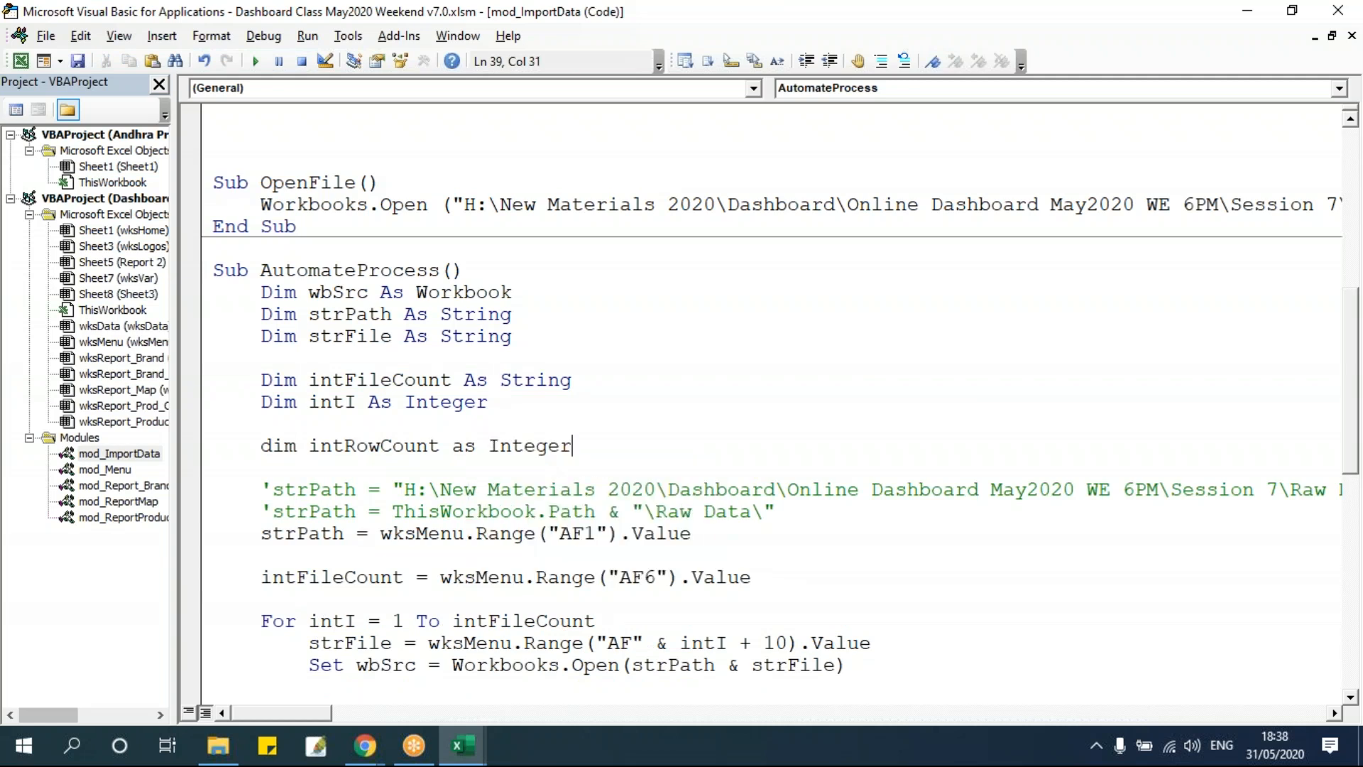
# Change intFileCount's declared type from String to Integer.
pyautogui.doubleClick(555, 374)
pyautogui.write('in')
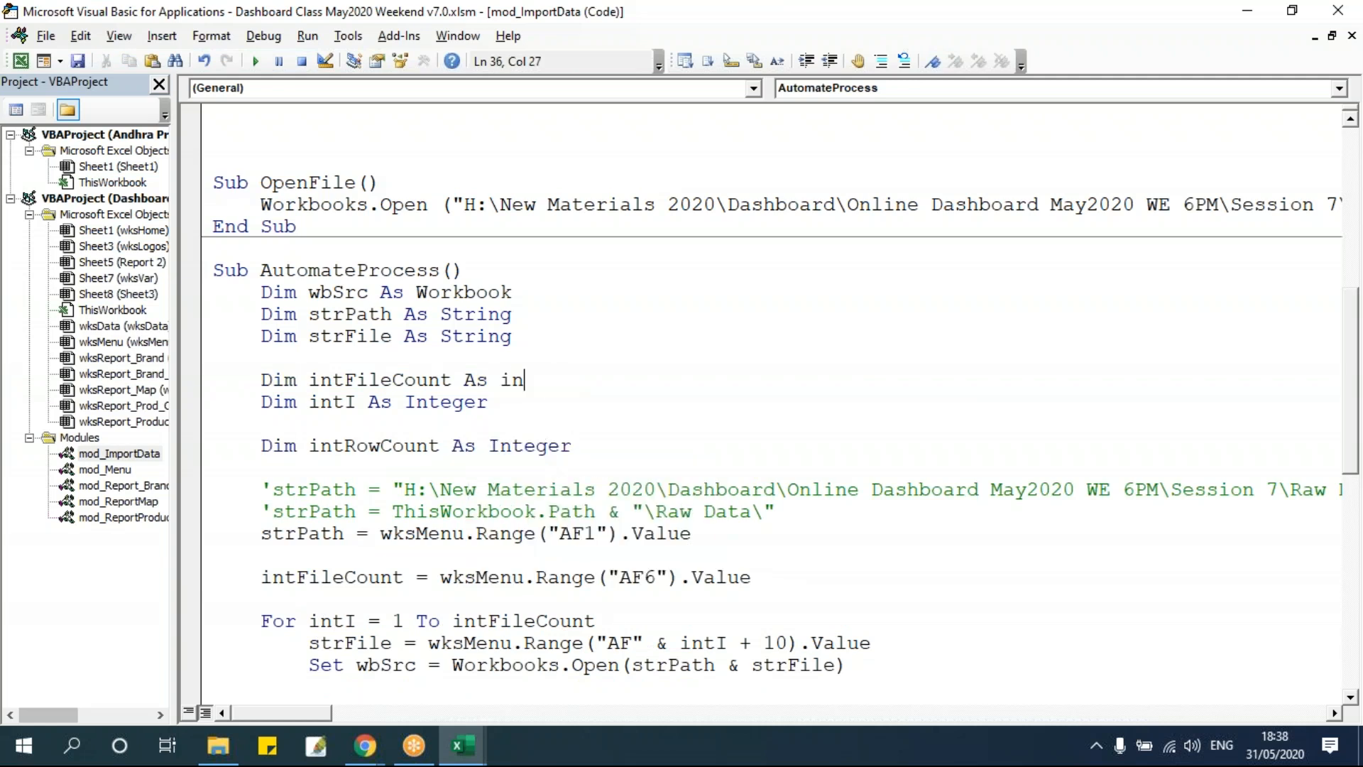
pyautogui.write('teeer')
pyautogui.click(618, 611)
# Review the intRowCount declaration and the loop's delete, copy and paste statements.
pyautogui.scroll(-1, 697, 486)
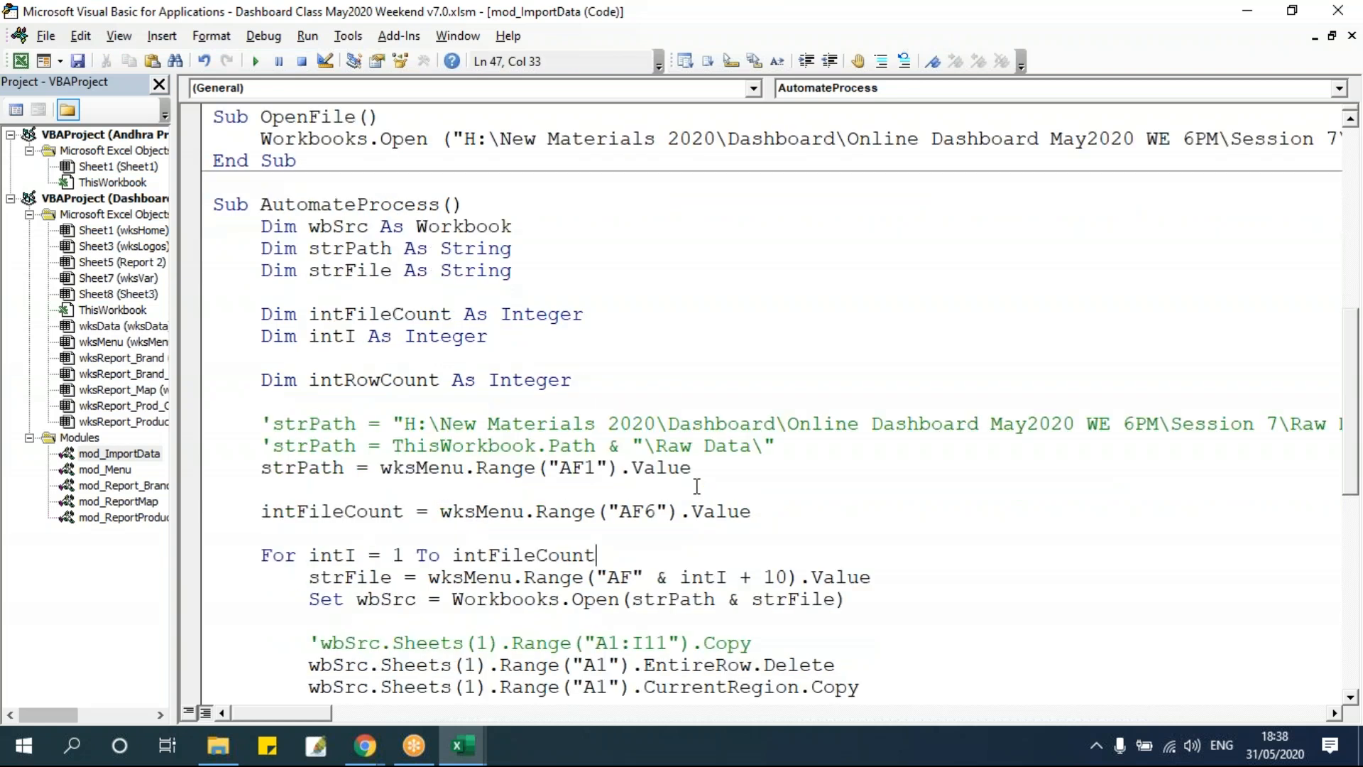
pyautogui.scroll(-5, 697, 486)
pyautogui.scroll(3, 697, 486)
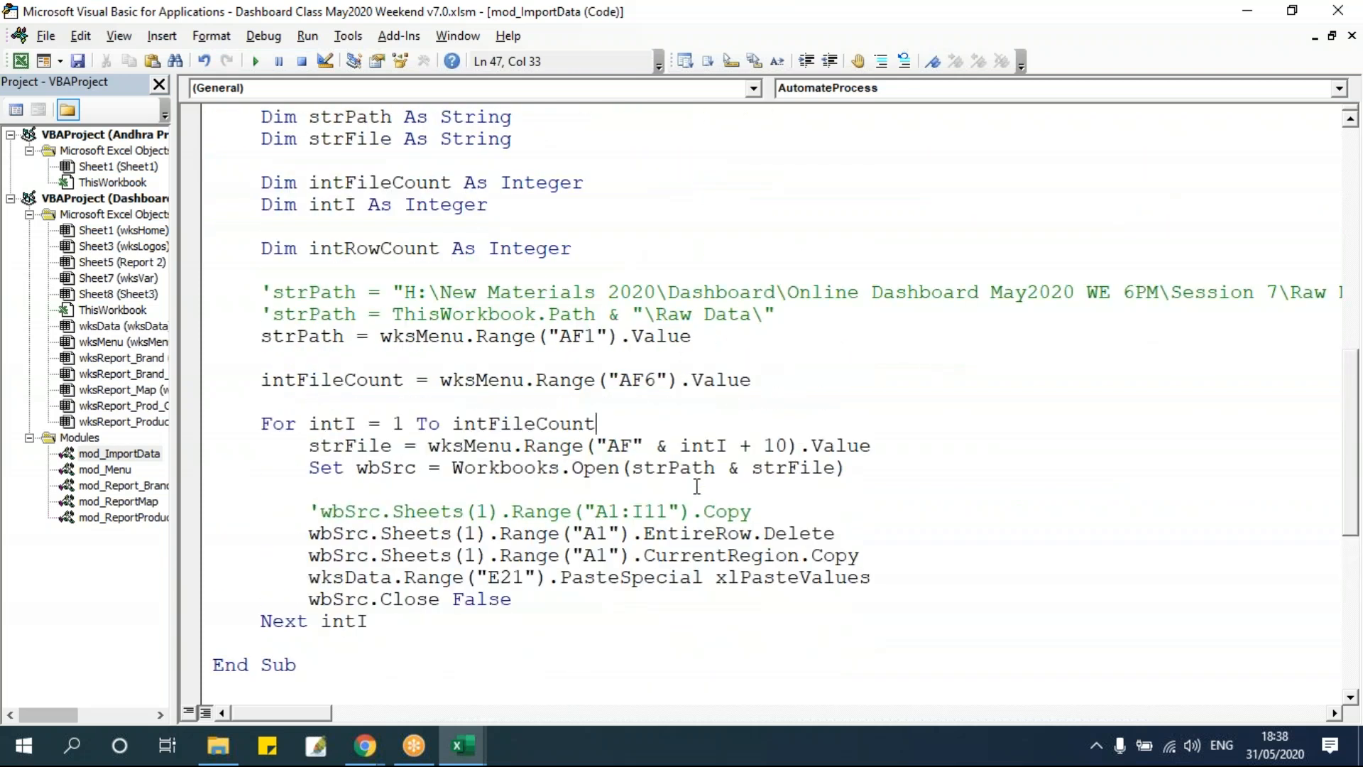
pyautogui.doubleClick(387, 255)
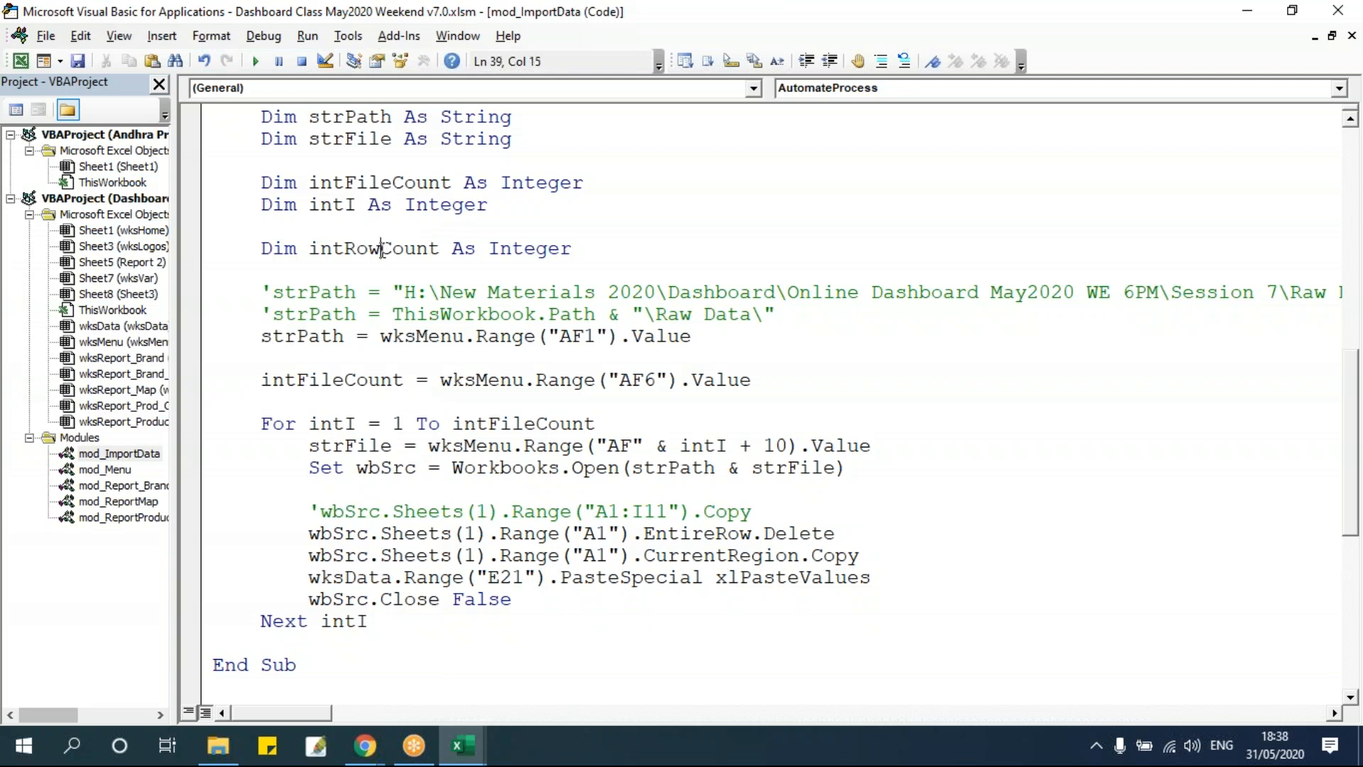
pyautogui.click(419, 380)
pyautogui.moveTo(303, 445); pyautogui.dragTo(871, 448)
pyautogui.click(788, 500)
# Switch to the workbook and examine the pasted rows in wksData and the Row Count formula in E4.
pyautogui.hotkey('alt', 'F11')
pyautogui.click(234, 346)
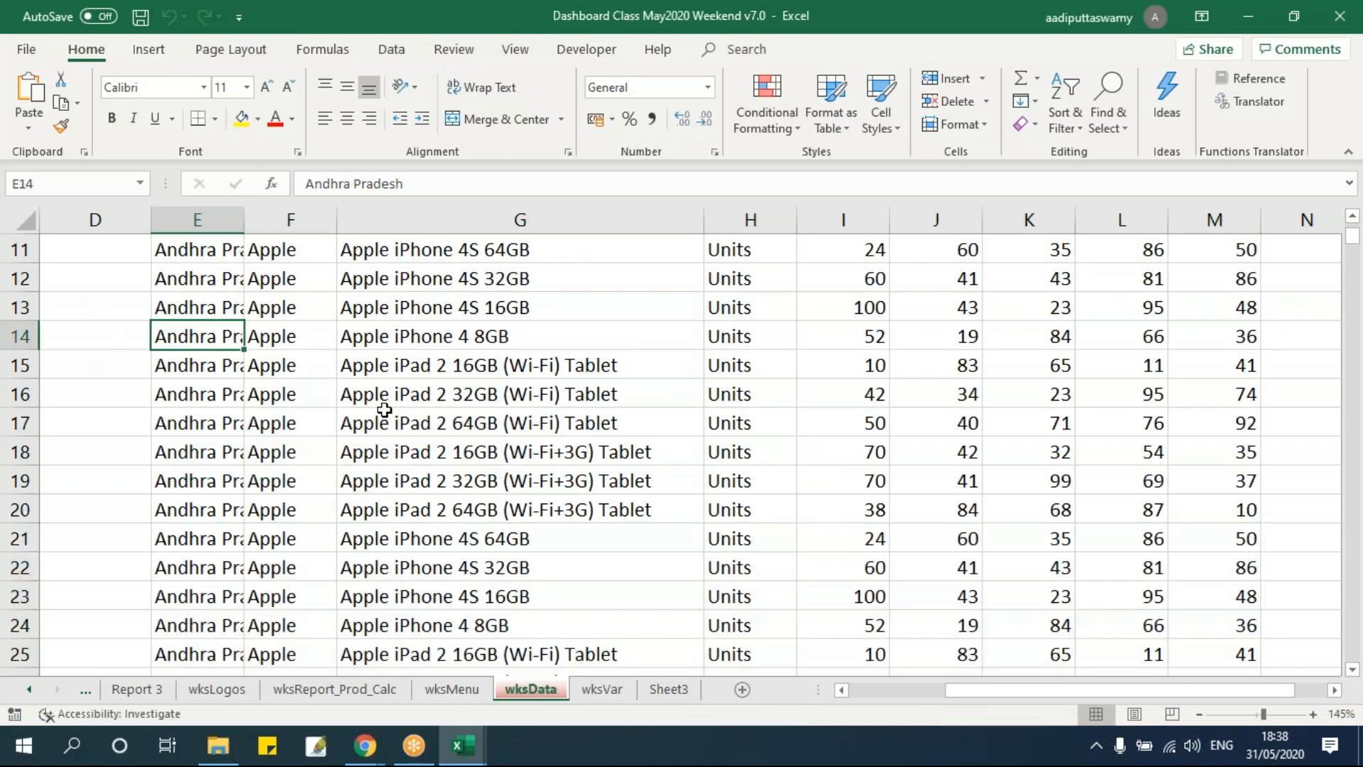
pyautogui.hotkey('ctrl', 'Up')
pyautogui.press('Up')
pyautogui.scroll(-3, 384, 410)
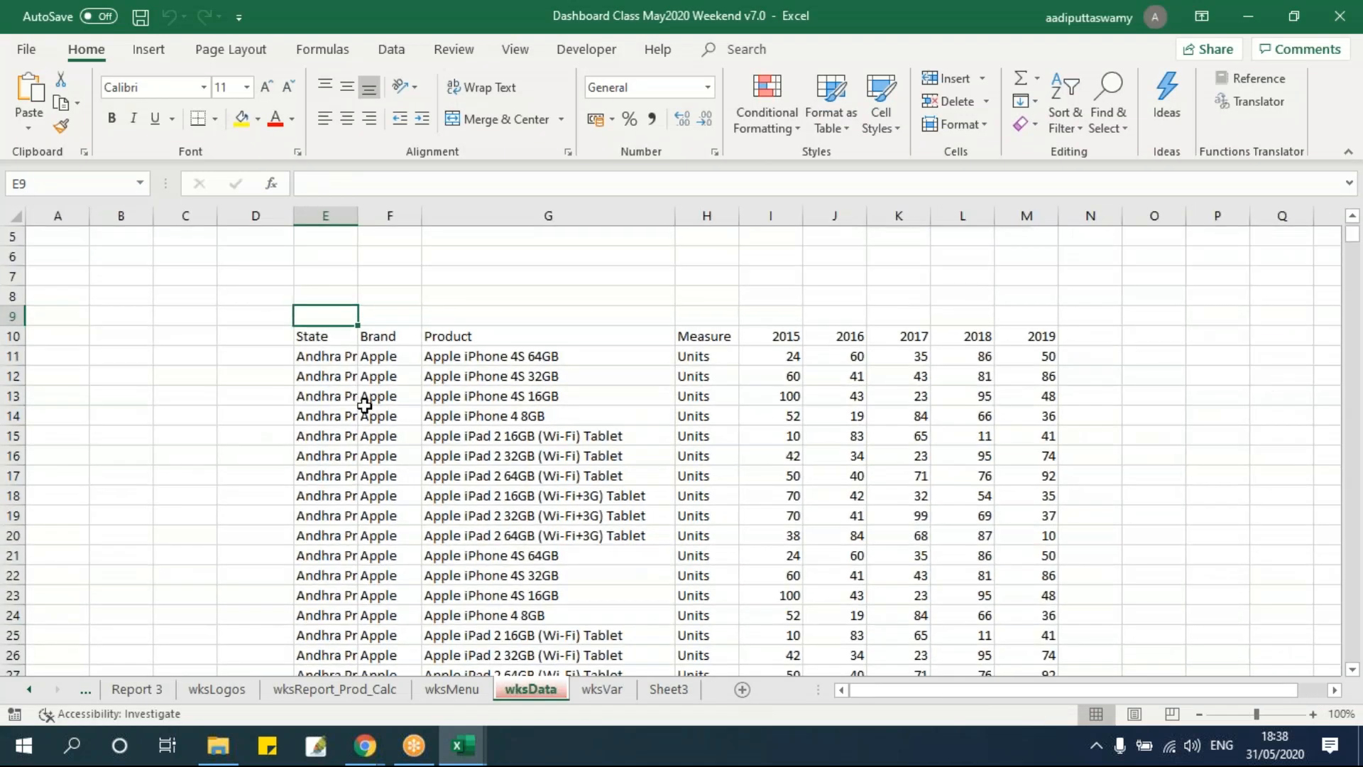
pyautogui.moveTo(349, 364); pyautogui.dragTo(344, 497)
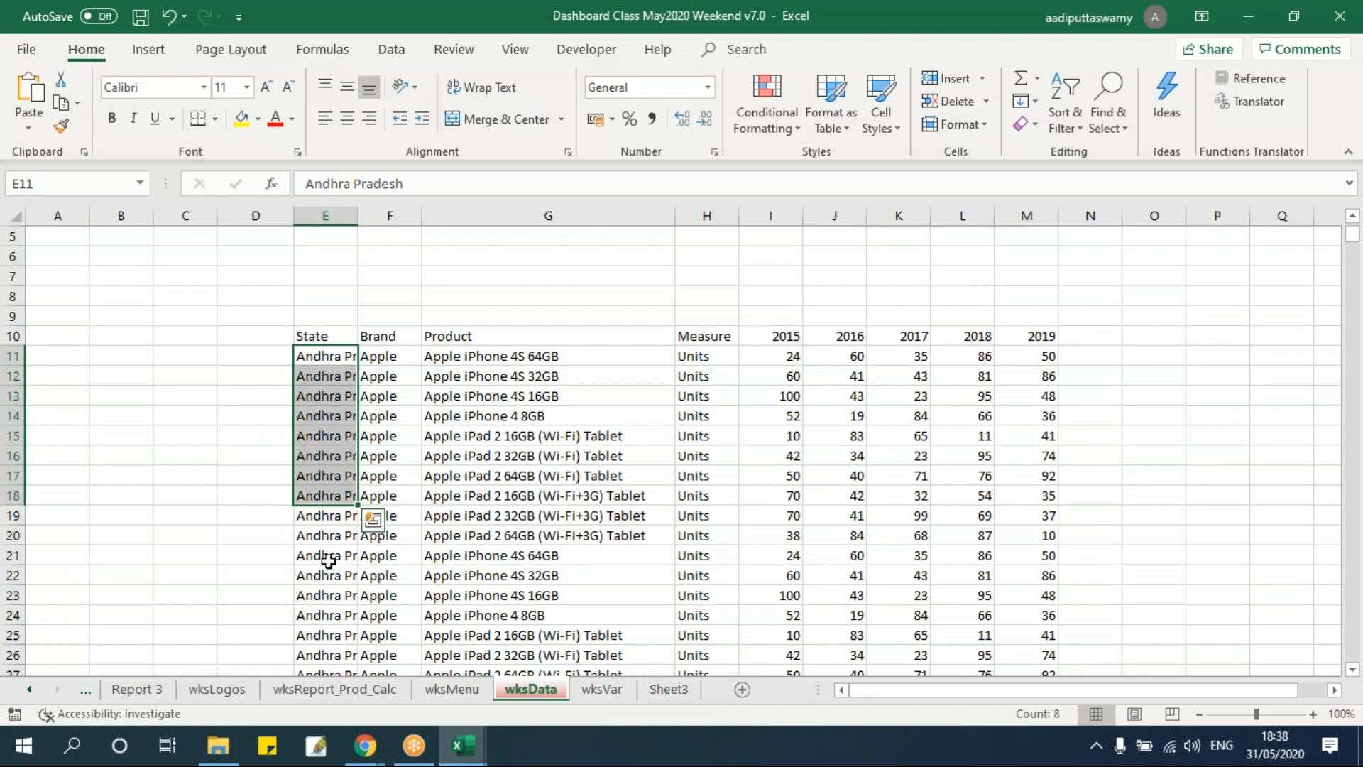
pyautogui.click(311, 539)
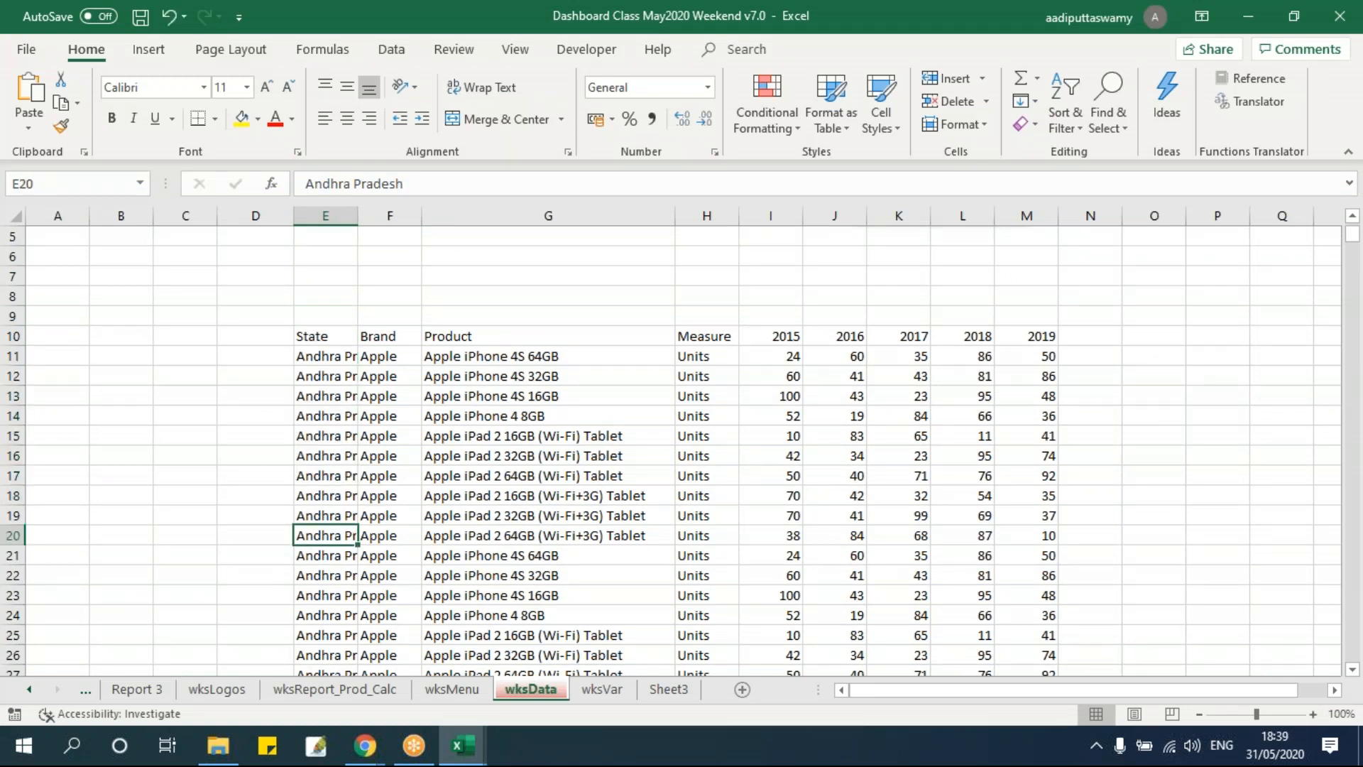
pyautogui.scroll(2, 670, 448)
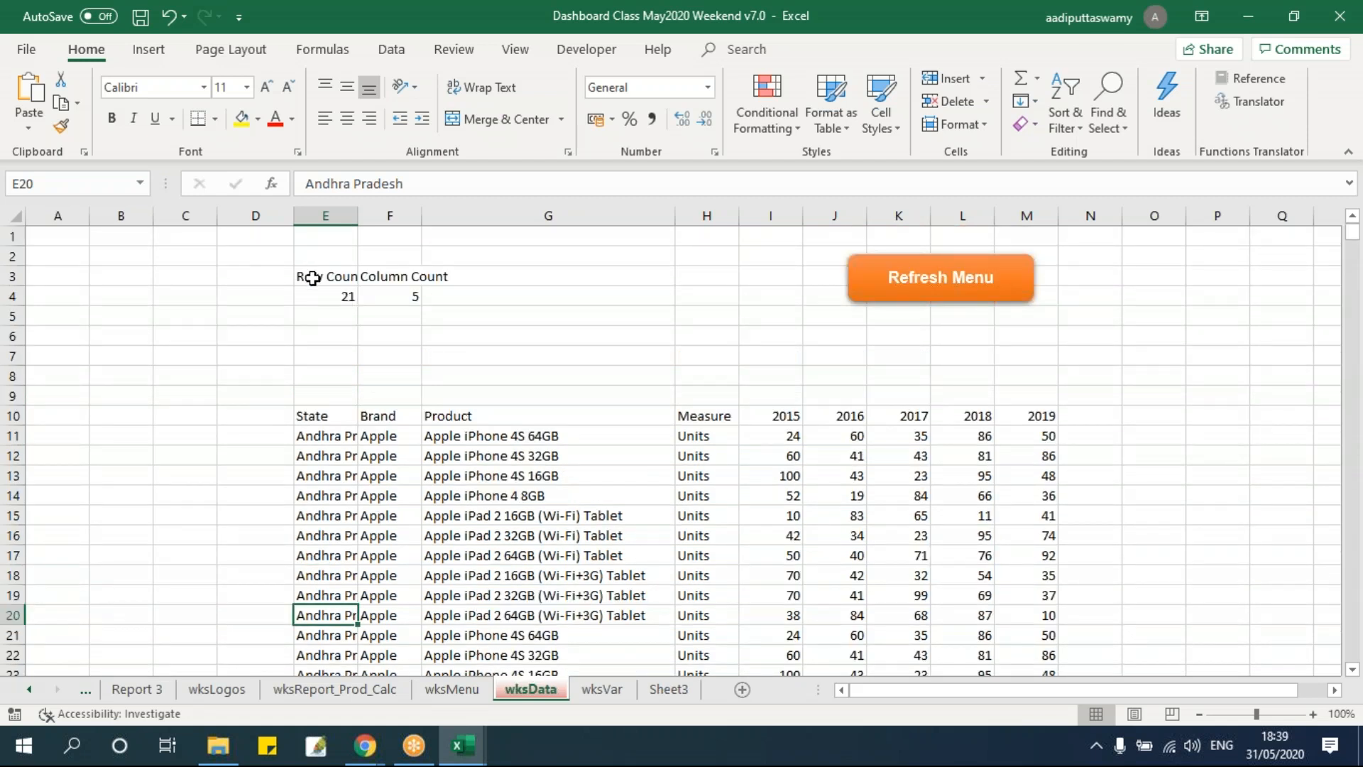
pyautogui.click(323, 295)
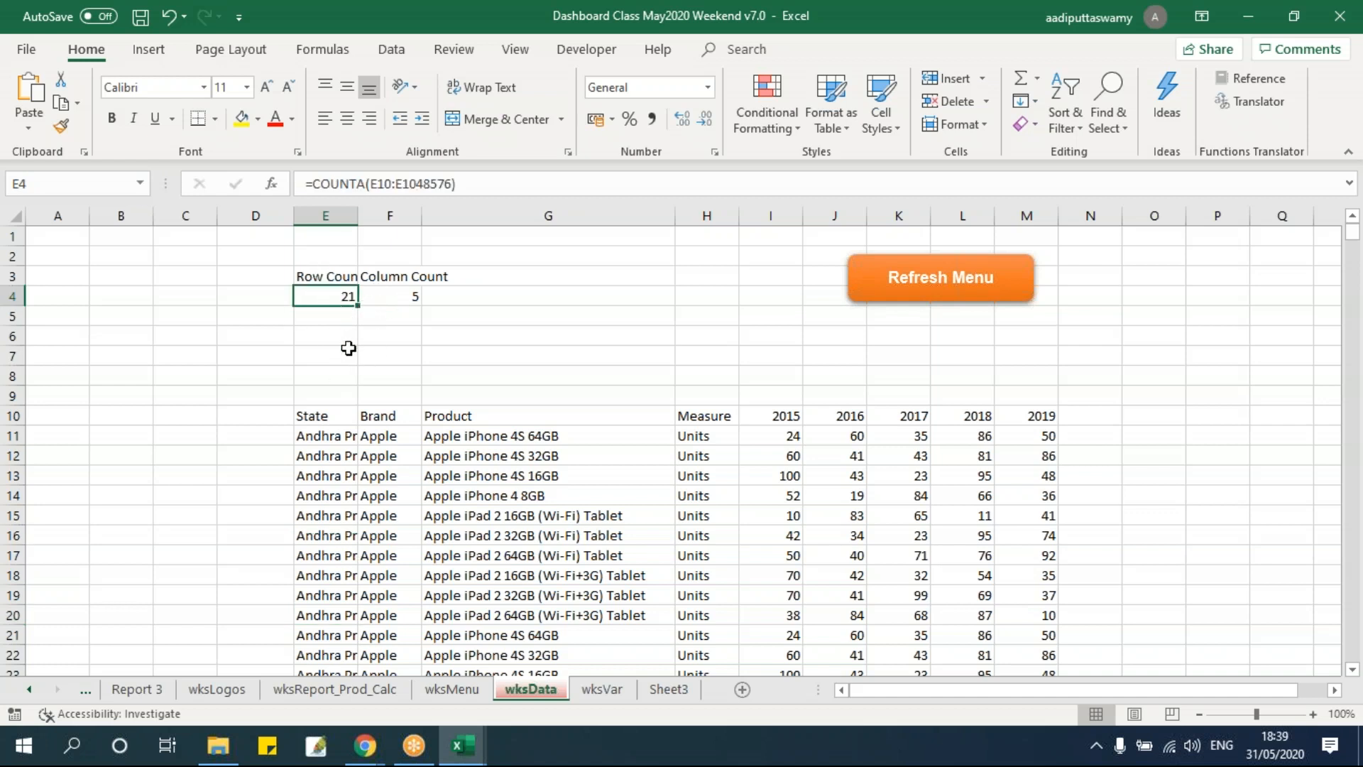
# Rewrite the Row Count formula in E4 as =COUNTA(E11:E1048576).
pyautogui.press('Delete')
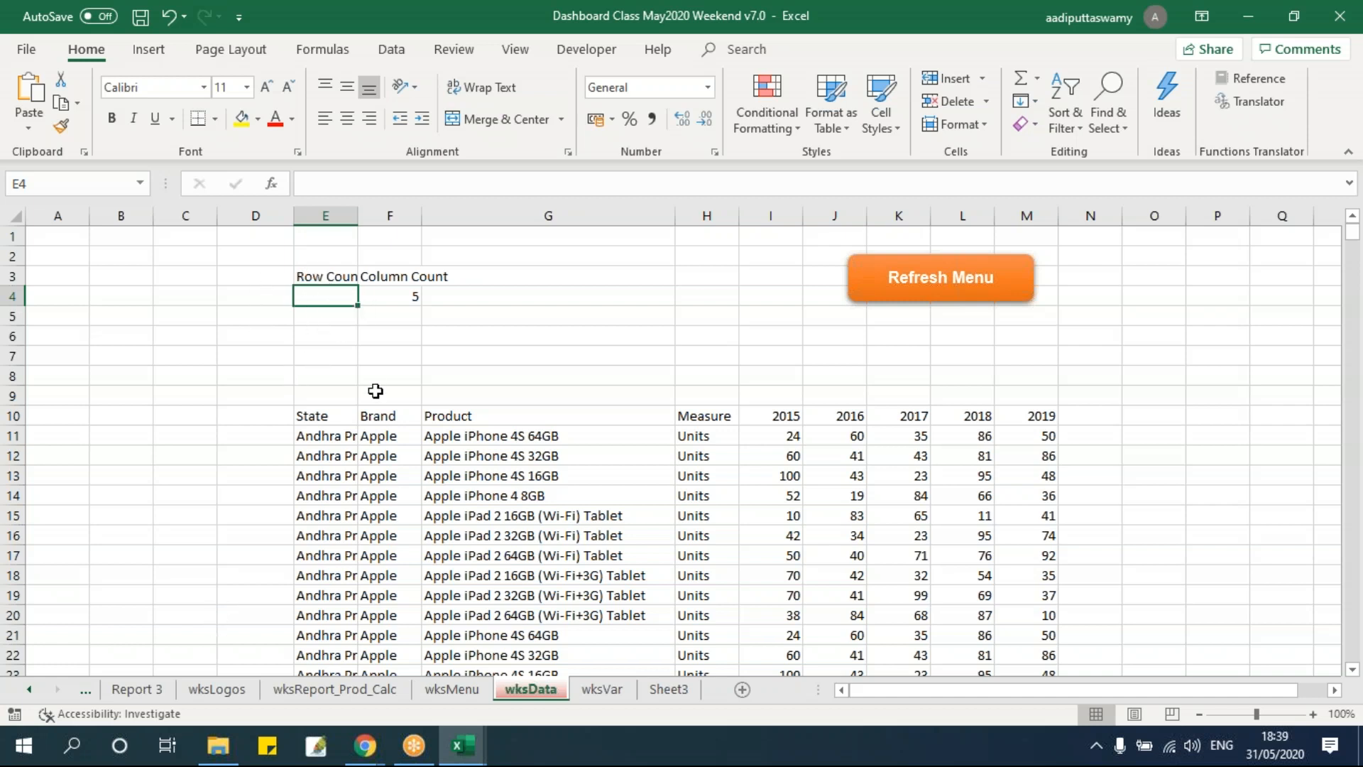
pyautogui.write('=count')
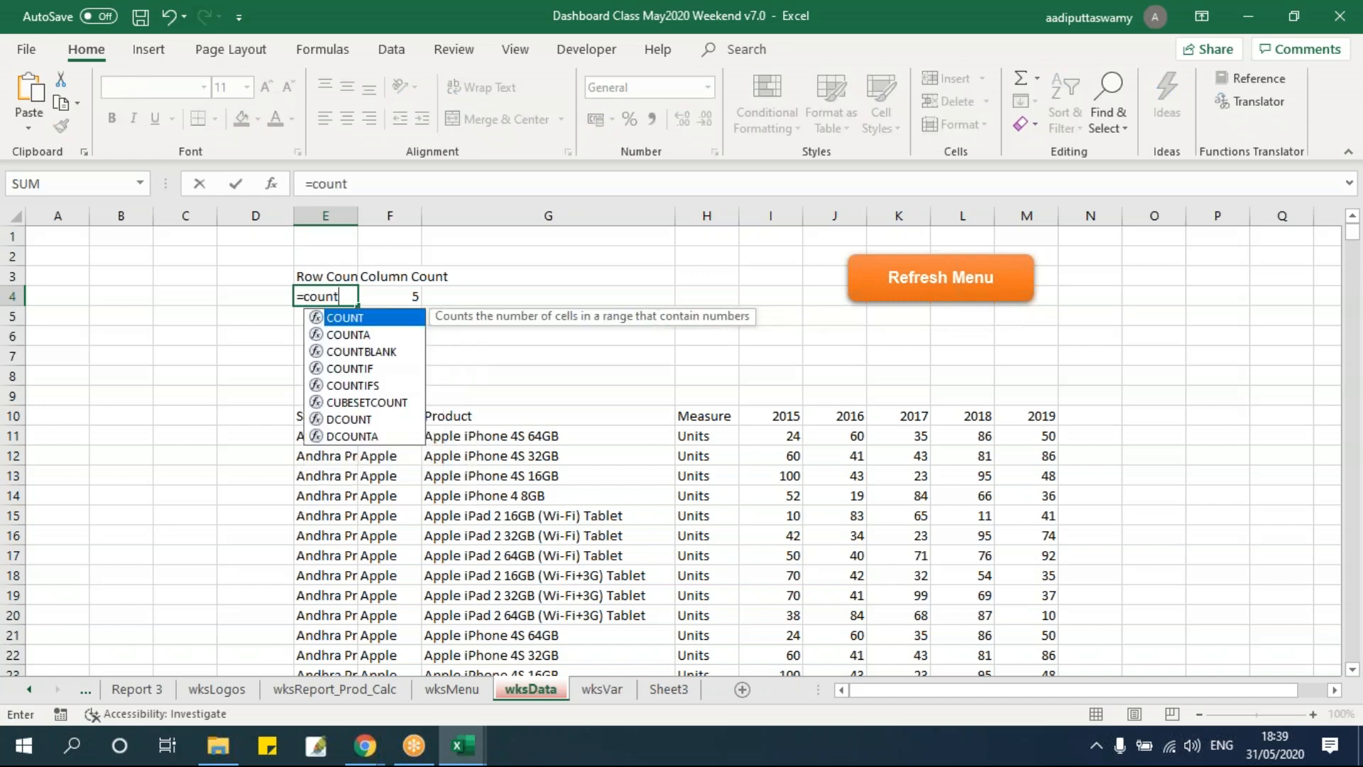
pyautogui.press('Down')
pyautogui.press('Tab')
pyautogui.press('Down')
pyautogui.press('Down')
pyautogui.press('Down')
pyautogui.press('Down')
pyautogui.press('Down')
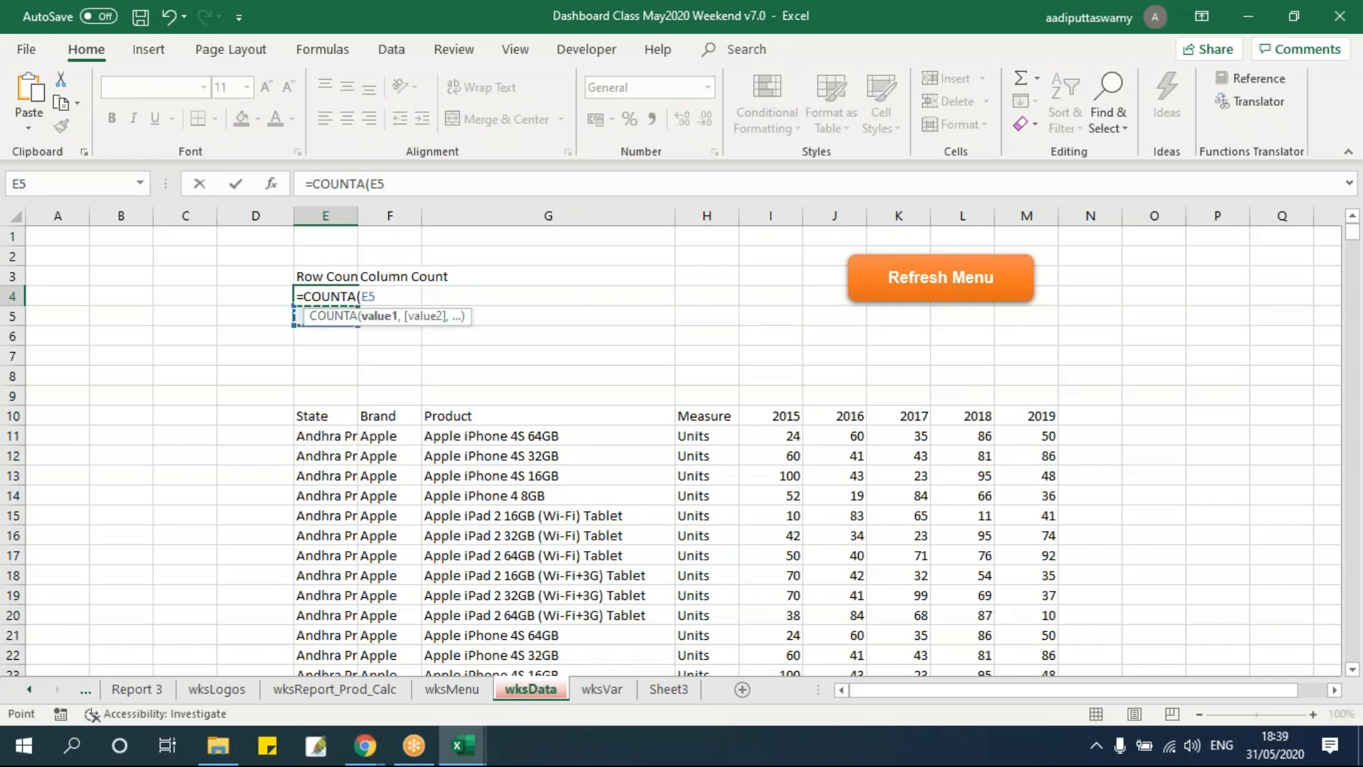
pyautogui.press('Down')
pyautogui.press('Down')
pyautogui.hotkey('ctrl', 'shift', 'Down')
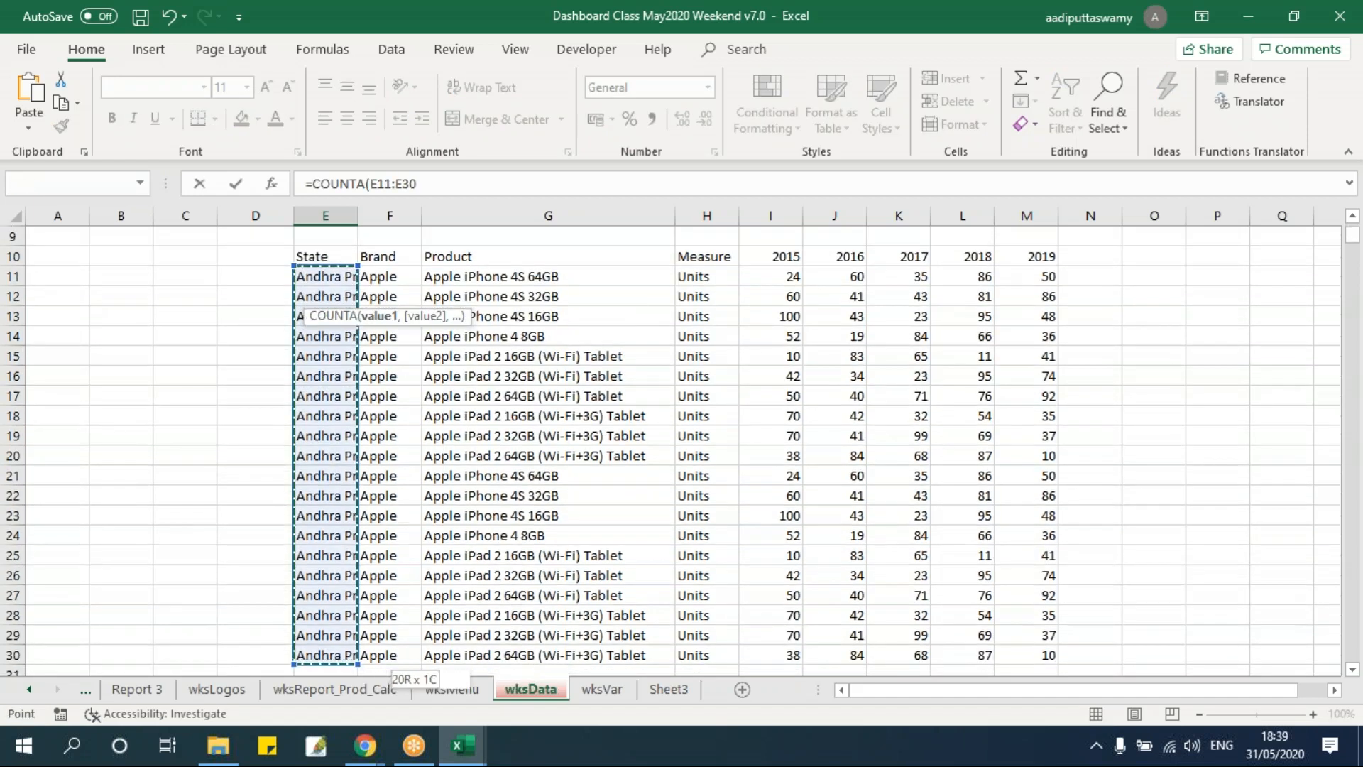
pyautogui.press('Return')
pyautogui.press('Up')
pyautogui.press('Up')
pyautogui.press('Down')
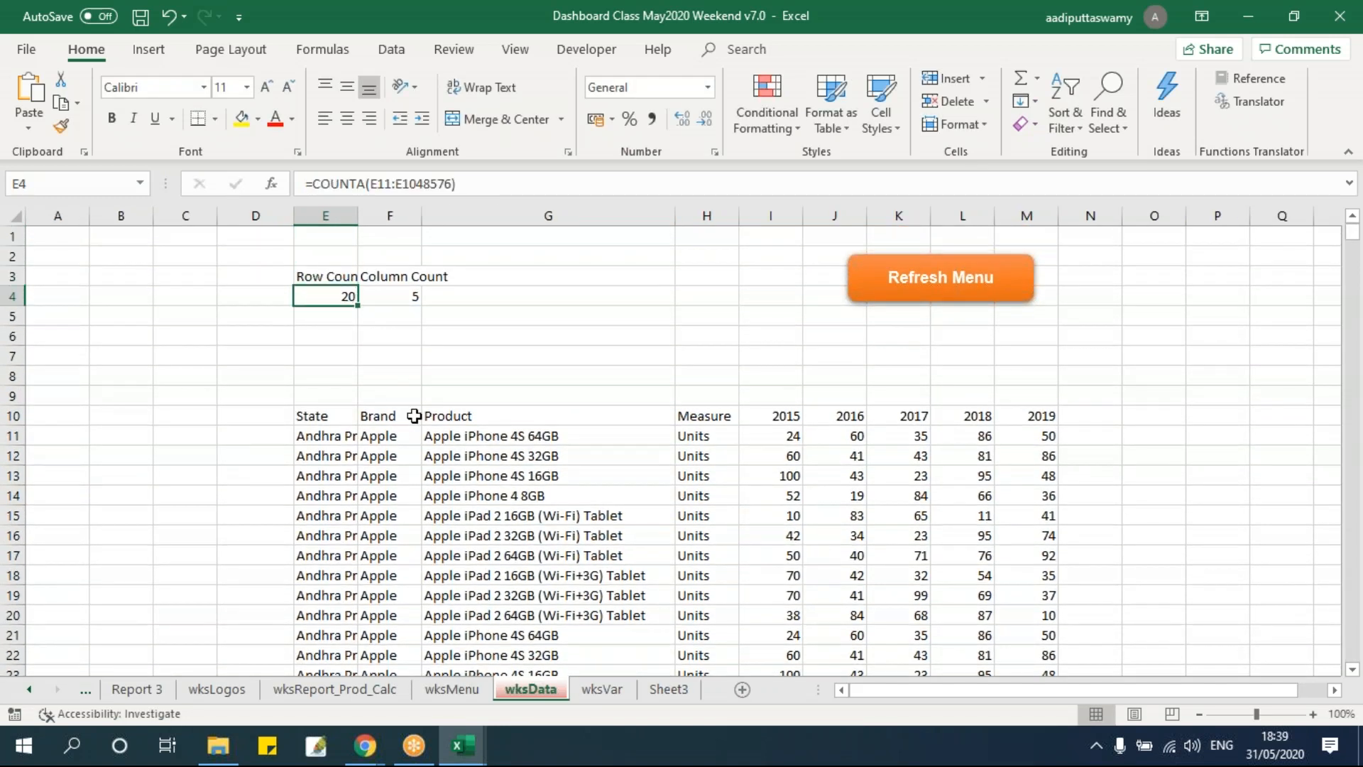
# Clear all the pasted data rows below the headers in wksData, starting at E11.
pyautogui.scroll(1, 414, 415)
pyautogui.click(389, 426)
pyautogui.hotkey('ctrl', 'shift', 'Right')
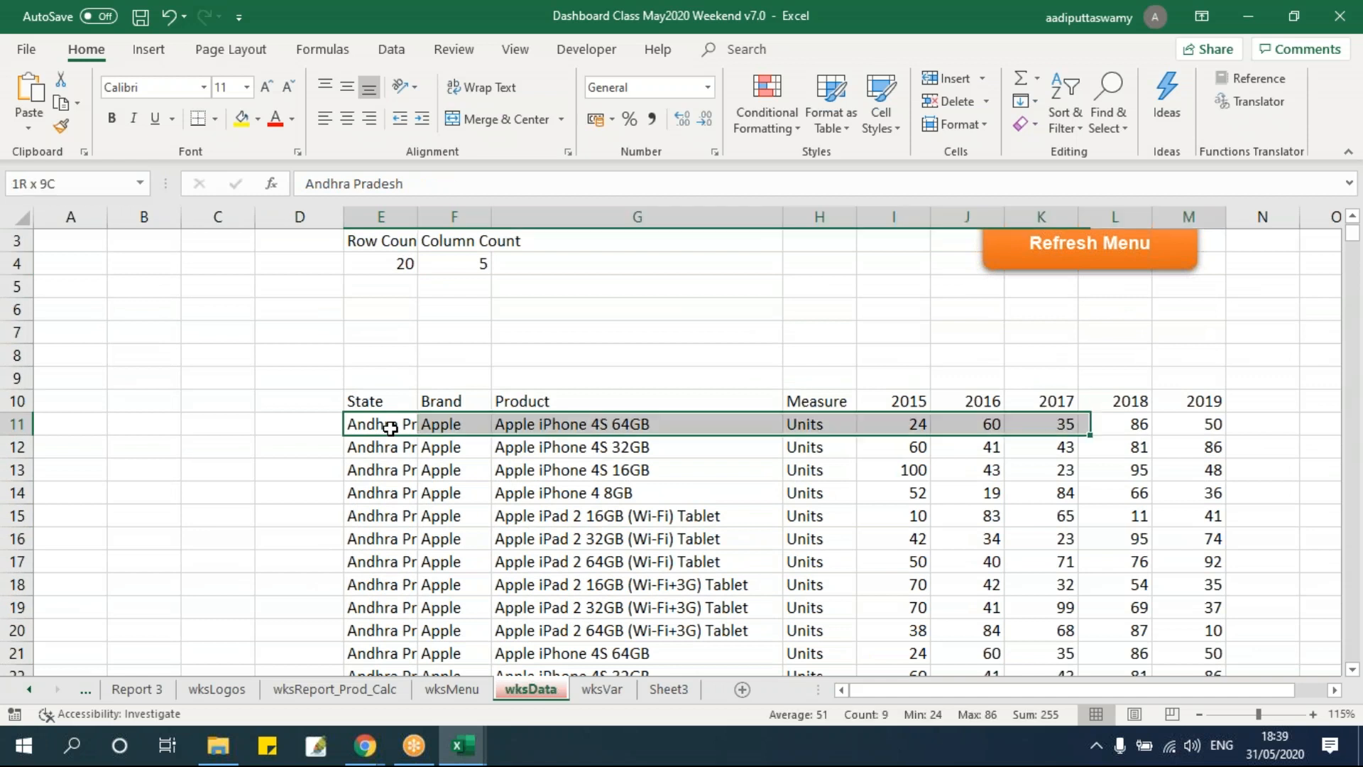
pyautogui.hotkey('ctrl', 'shift', 'Down')
pyautogui.press('Delete')
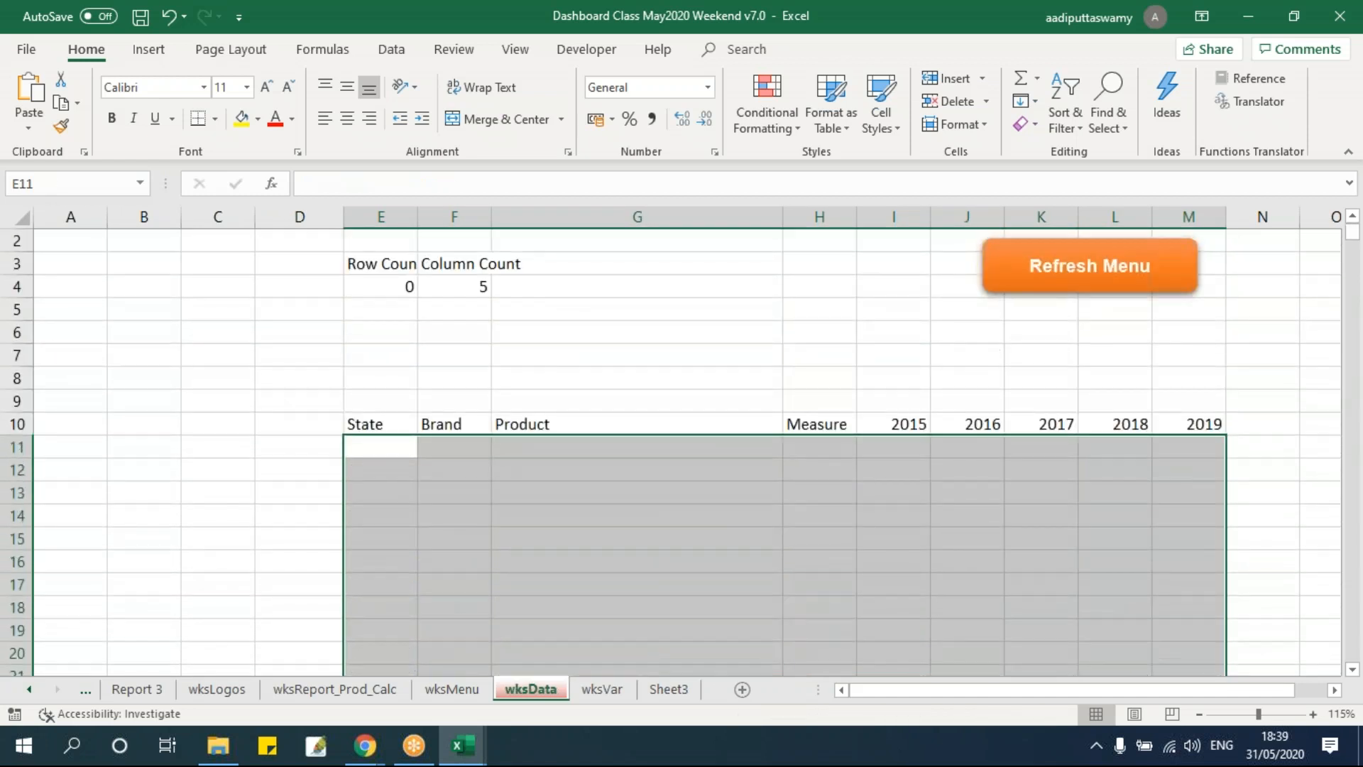
pyautogui.click(475, 458)
pyautogui.click(392, 283)
pyautogui.scroll(1, 849, 508)
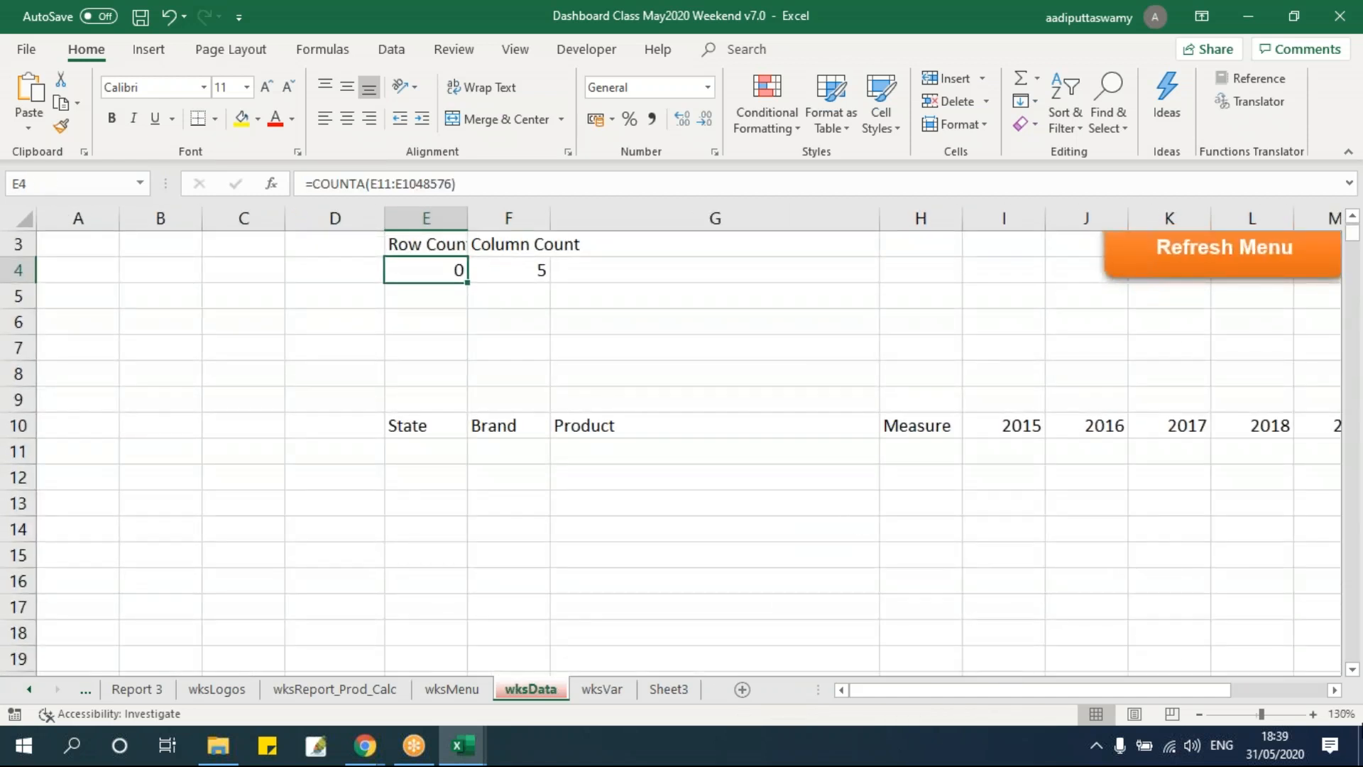
pyautogui.hscroll(2, 827, 608)
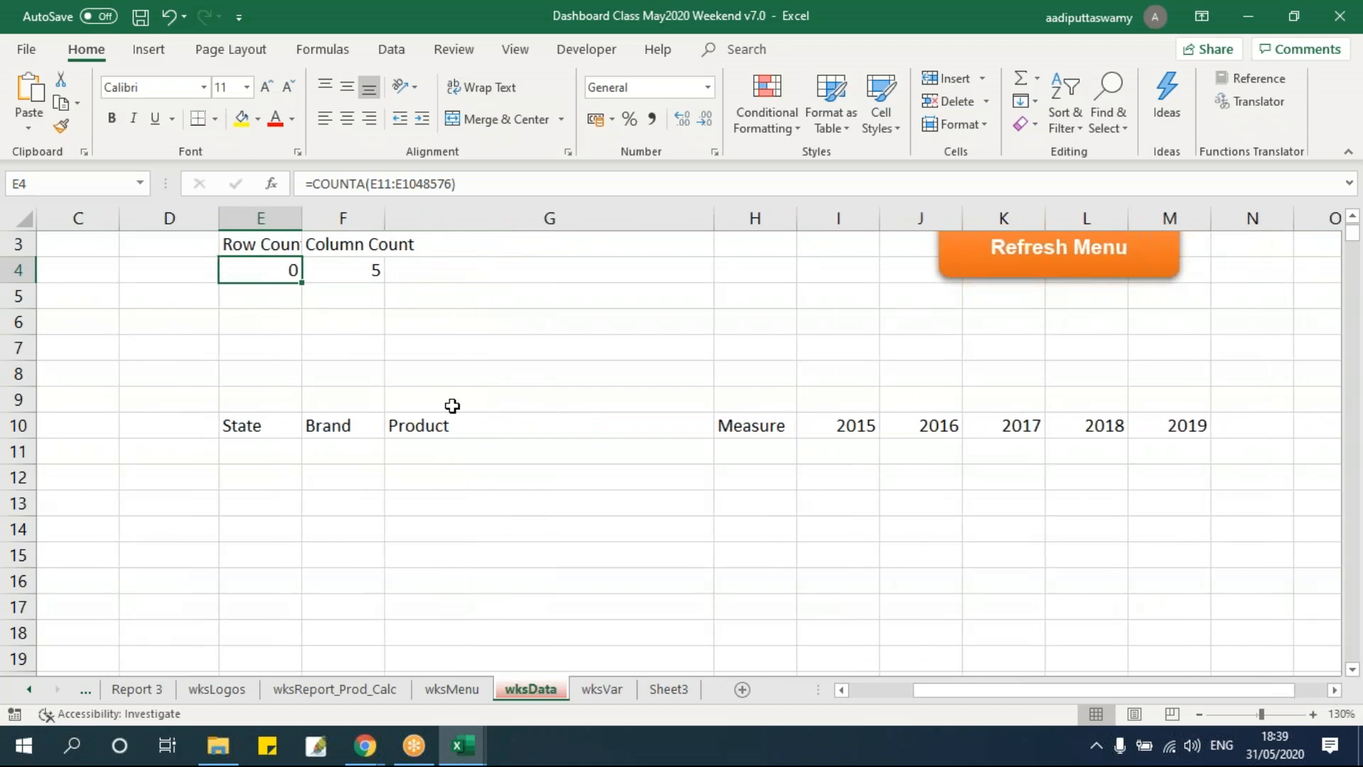
# Insert the line intRowCount = wksData.Range("E4").Value as the first statement inside the For loop.
pyautogui.hotkey('alt', 'F11')
pyautogui.doubleClick(354, 247)
pyautogui.hotkey('ctrl', 'c')
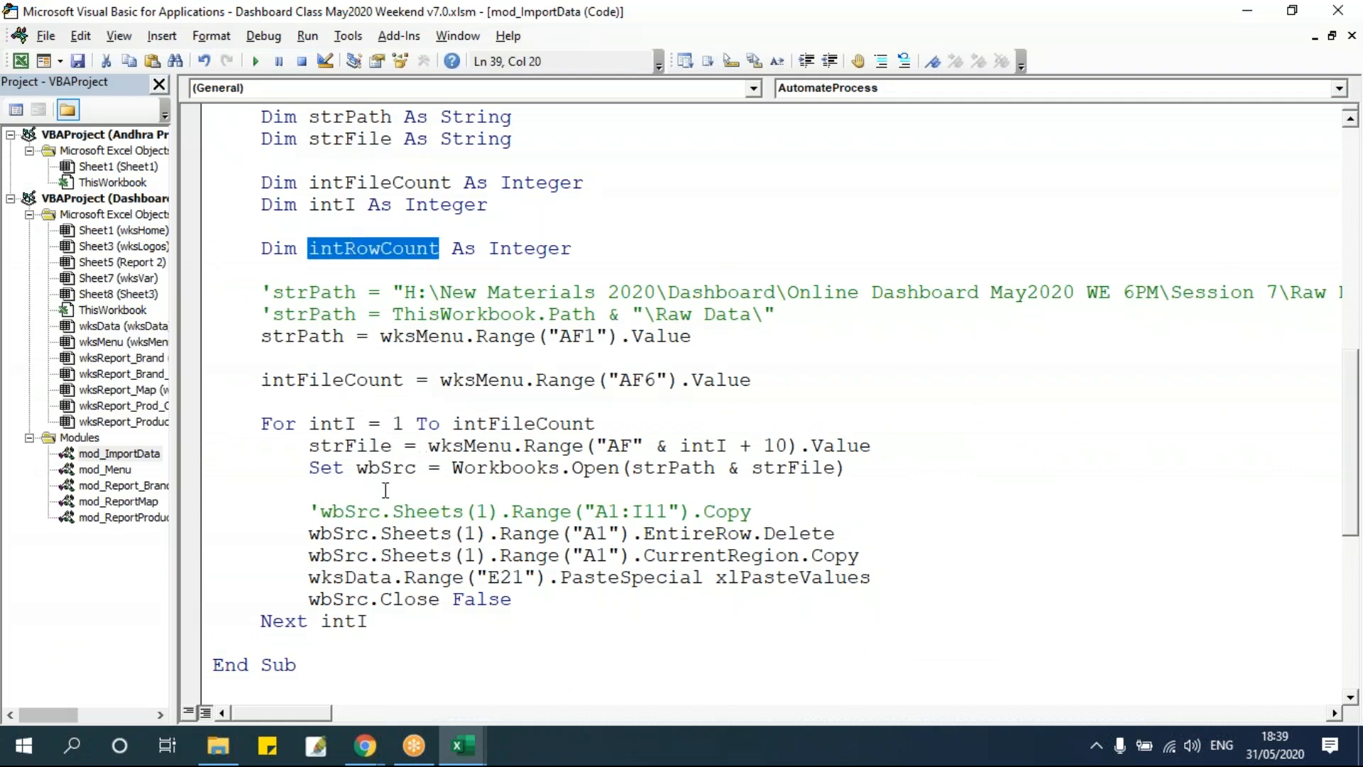
pyautogui.click(666, 427)
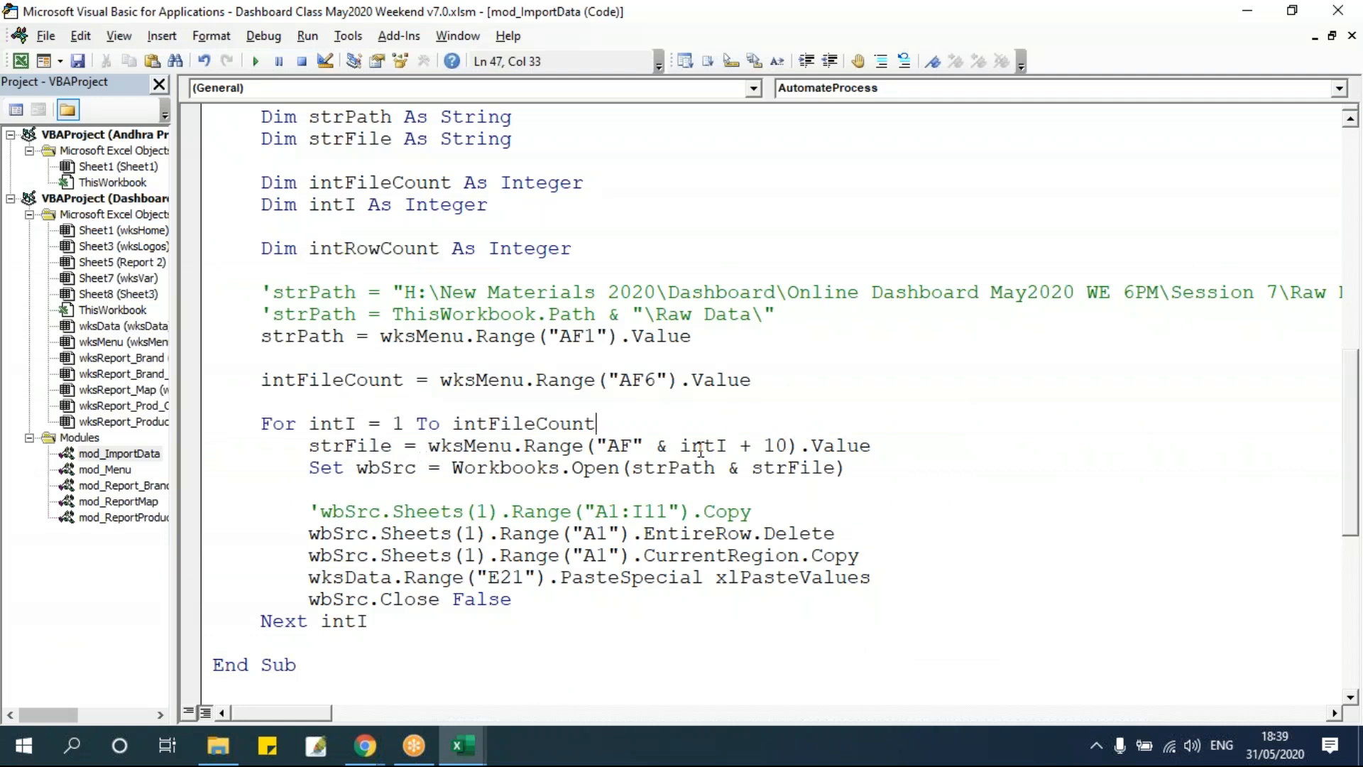
pyautogui.press('Return')
pyautogui.hotkey('ctrl', 'v')
pyautogui.write('= wks')
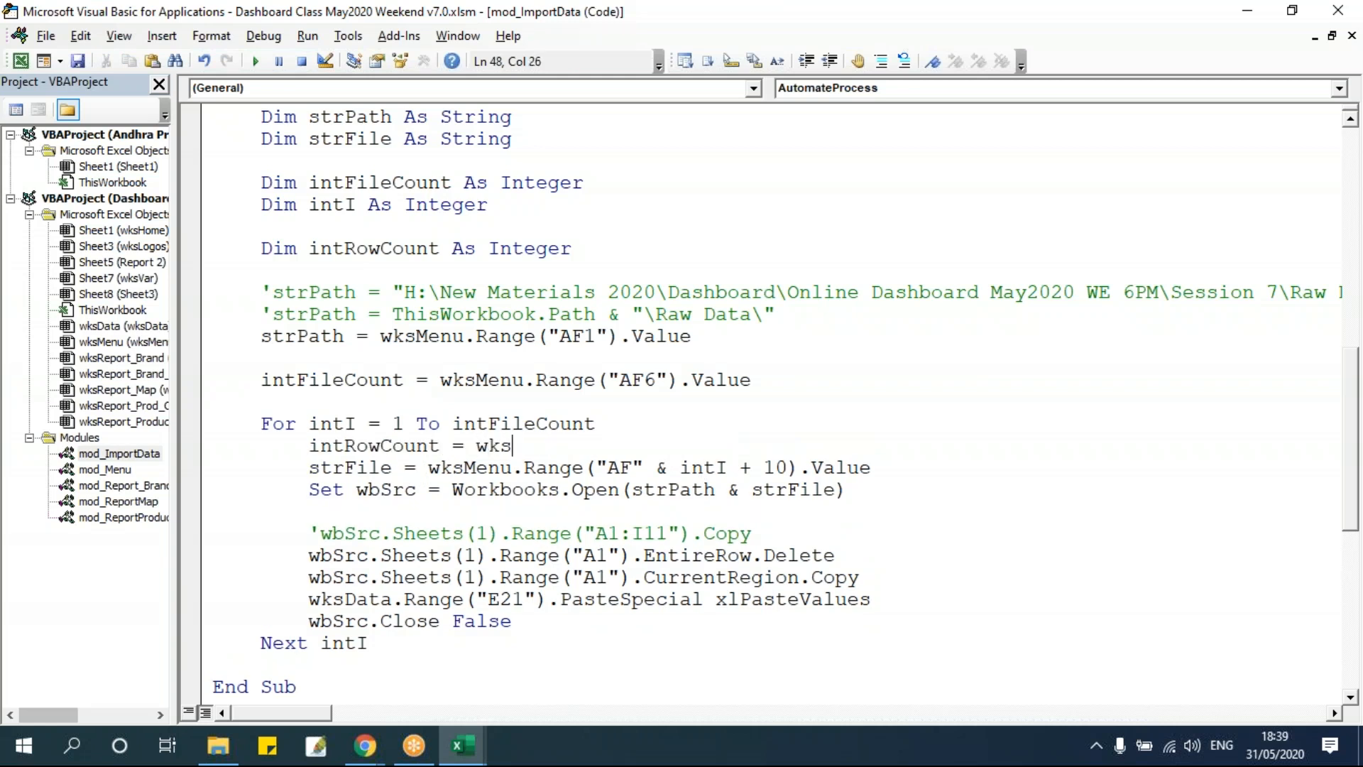
pyautogui.write('raw')
pyautogui.hotkey('ctrl', 'space')
pyautogui.press('BackSpace')
pyautogui.press('BackSpace')
pyautogui.press('BackSpace')
pyautogui.press('BackSpace')
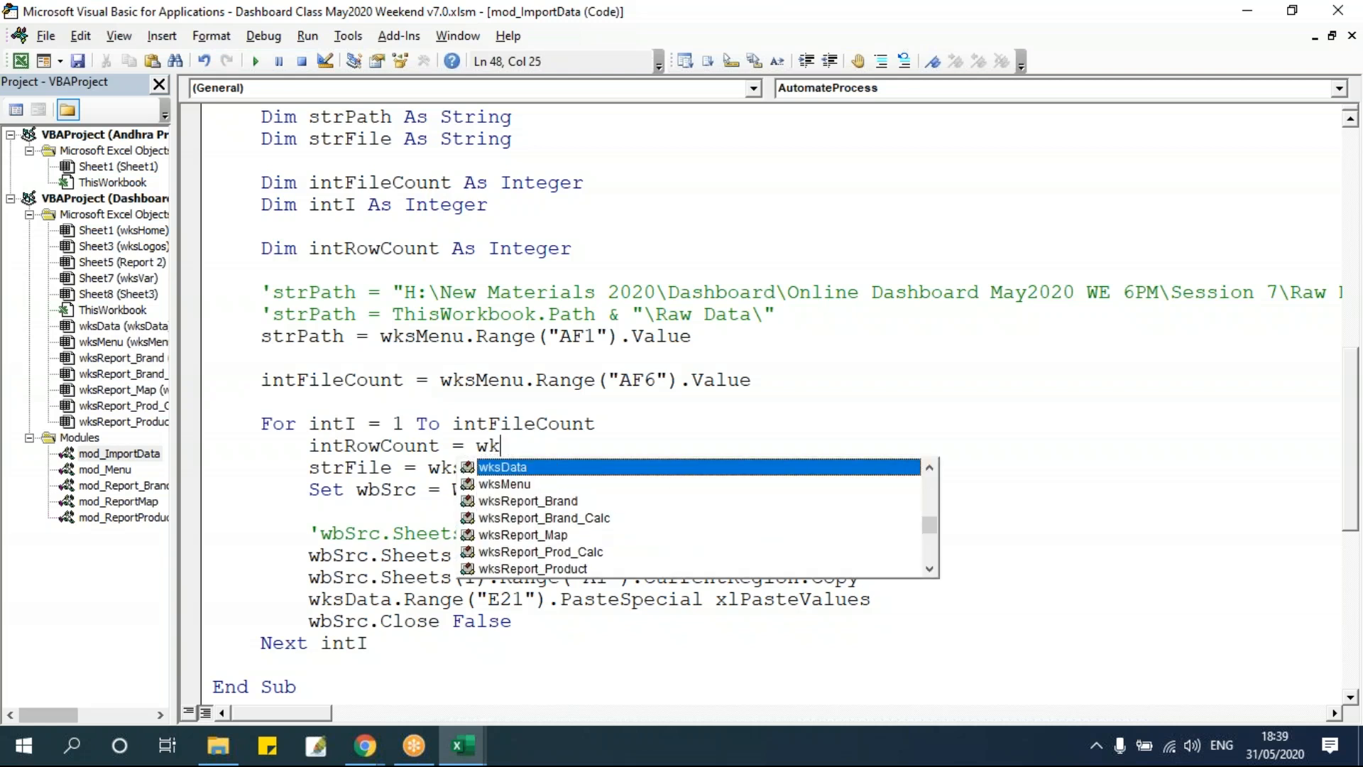
pyautogui.write('sdata.Range(')
pyautogui.hotkey('alt', 'F11')
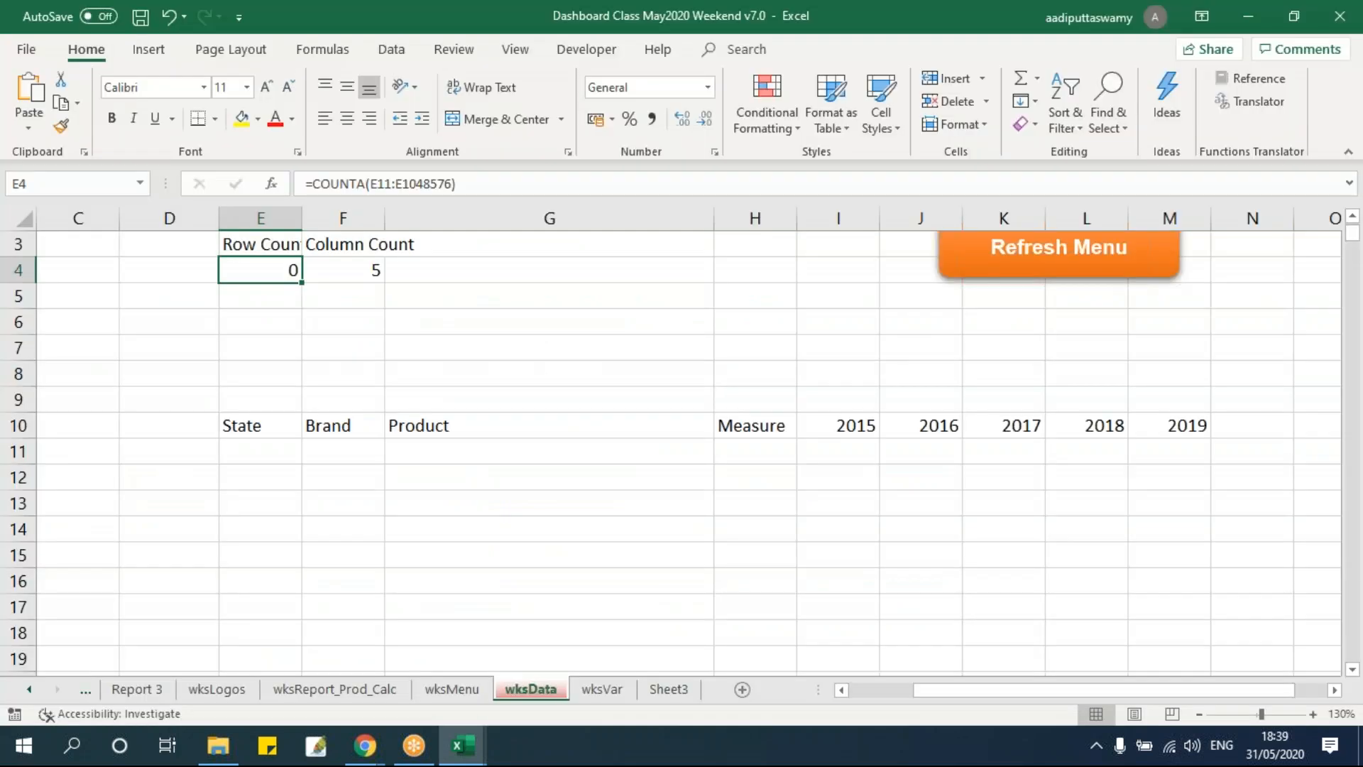
pyautogui.hotkey('alt', 'F11')
pyautogui.write('"')
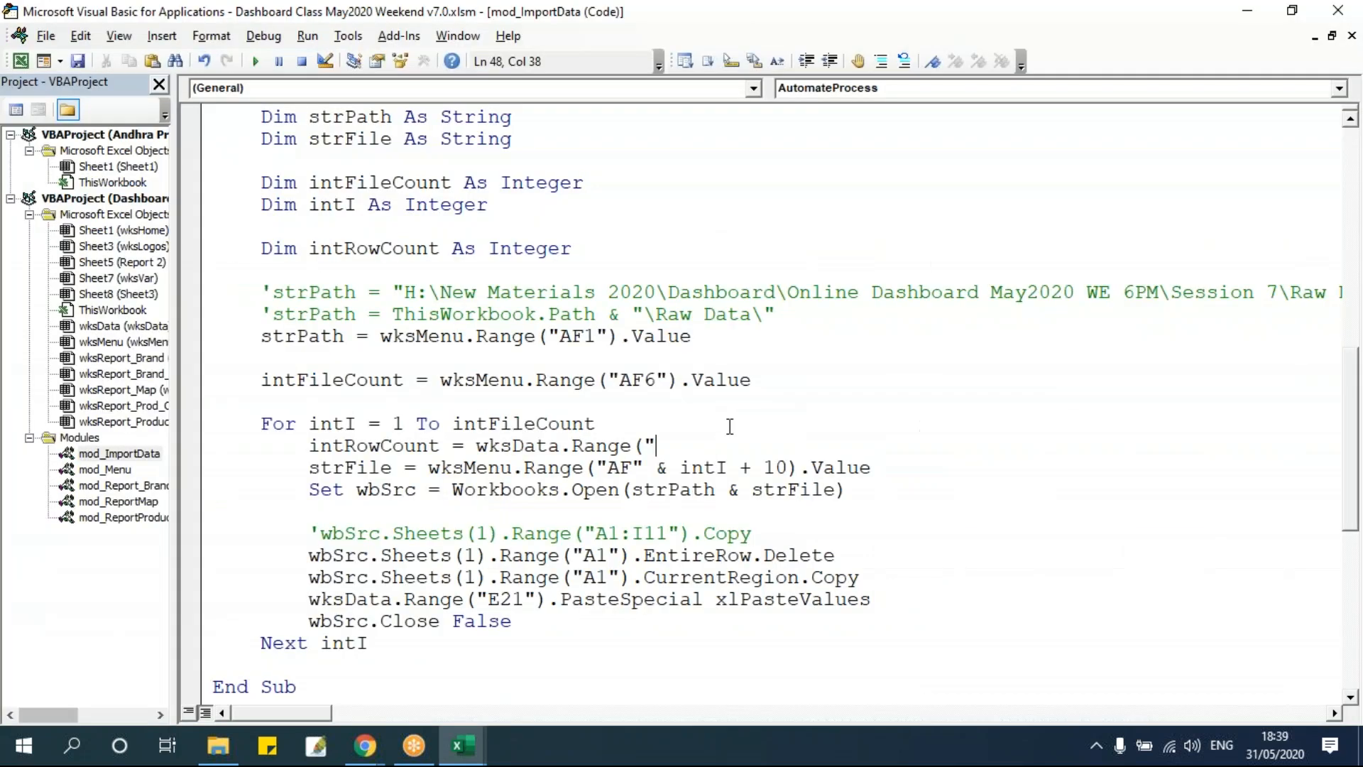
pyautogui.write('E4").value')
pyautogui.press('Return')
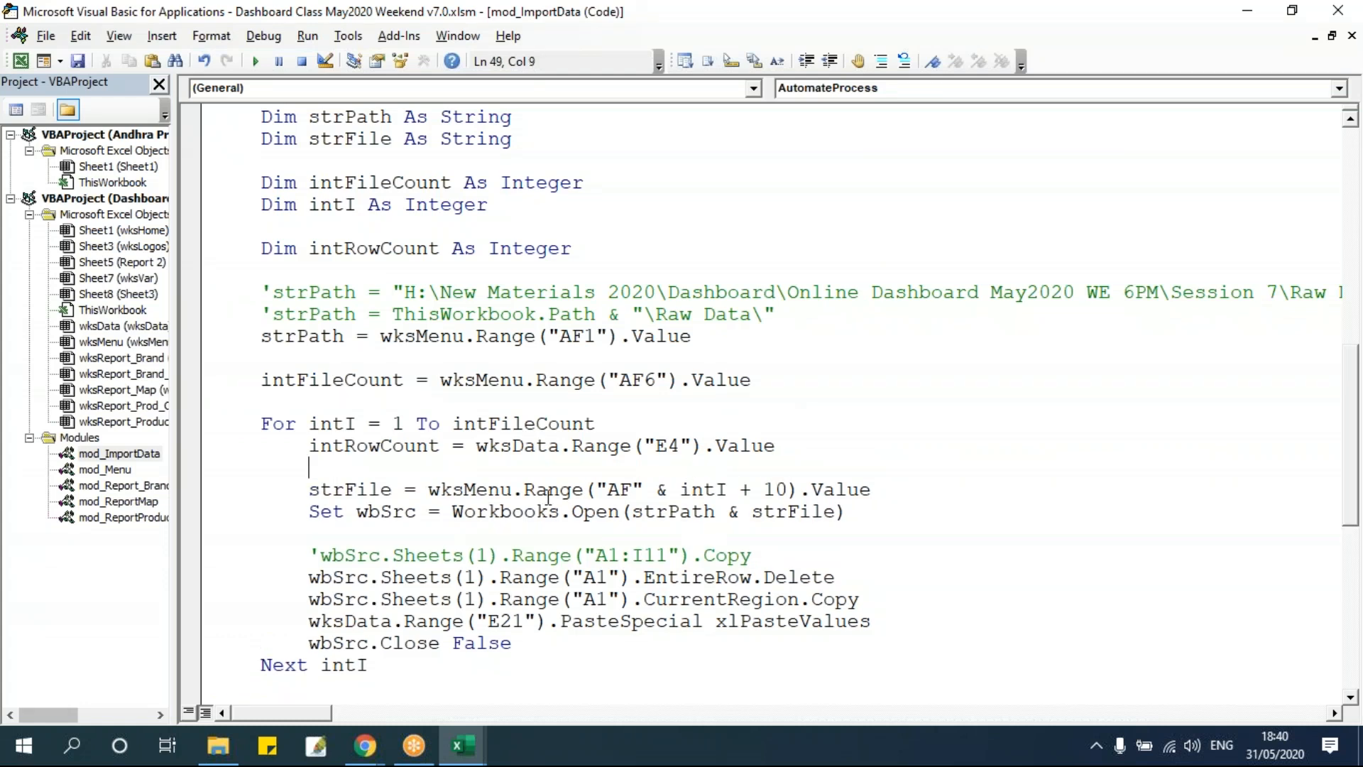
# Examine the empty data area below the headers in wksData.
pyautogui.doubleClick(394, 446)
pyautogui.hotkey('ctrl', 'c')
pyautogui.hotkey('alt', 'F11')
pyautogui.click(275, 451)
pyautogui.click(278, 503)
pyautogui.click(273, 477)
pyautogui.moveTo(268, 451); pyautogui.dragTo(1169, 659)
pyautogui.click(574, 563)
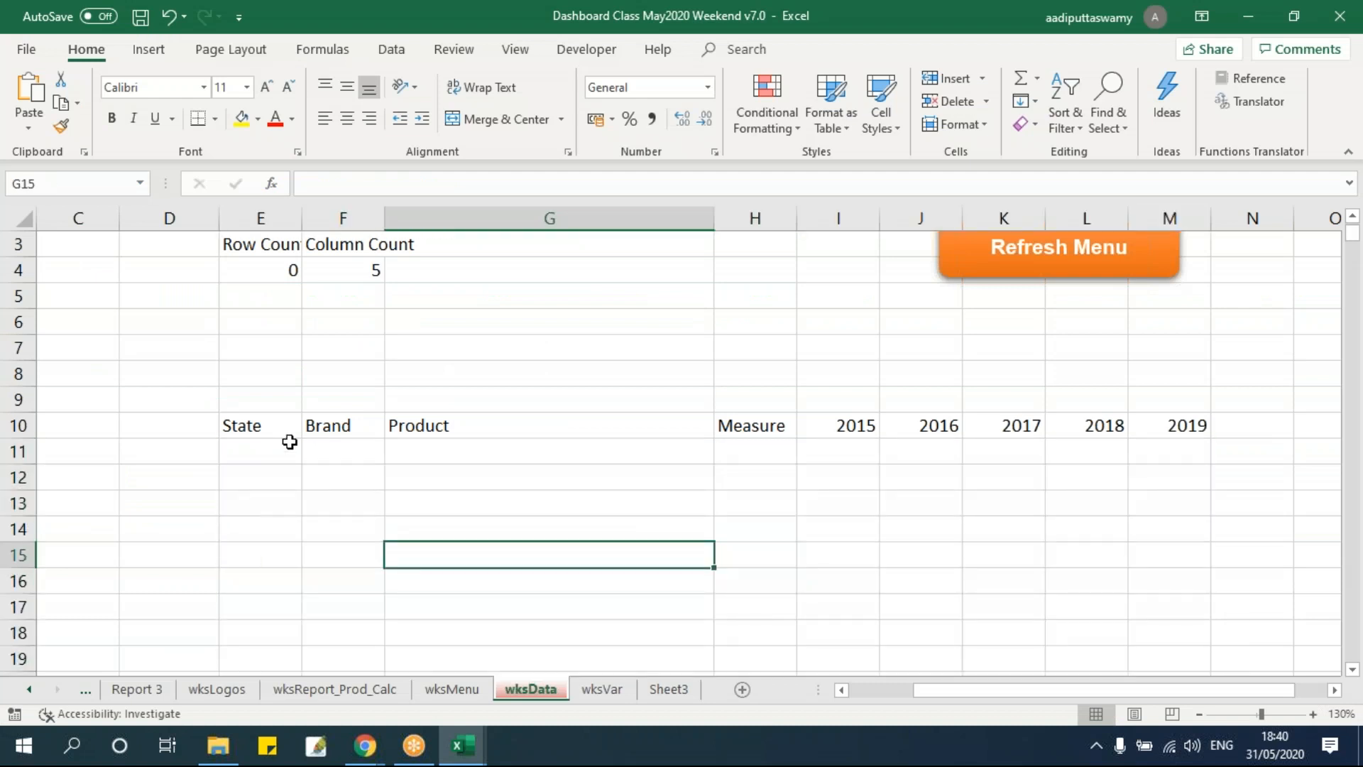
pyautogui.click(287, 447)
pyautogui.hotkey('alt', 'F11')
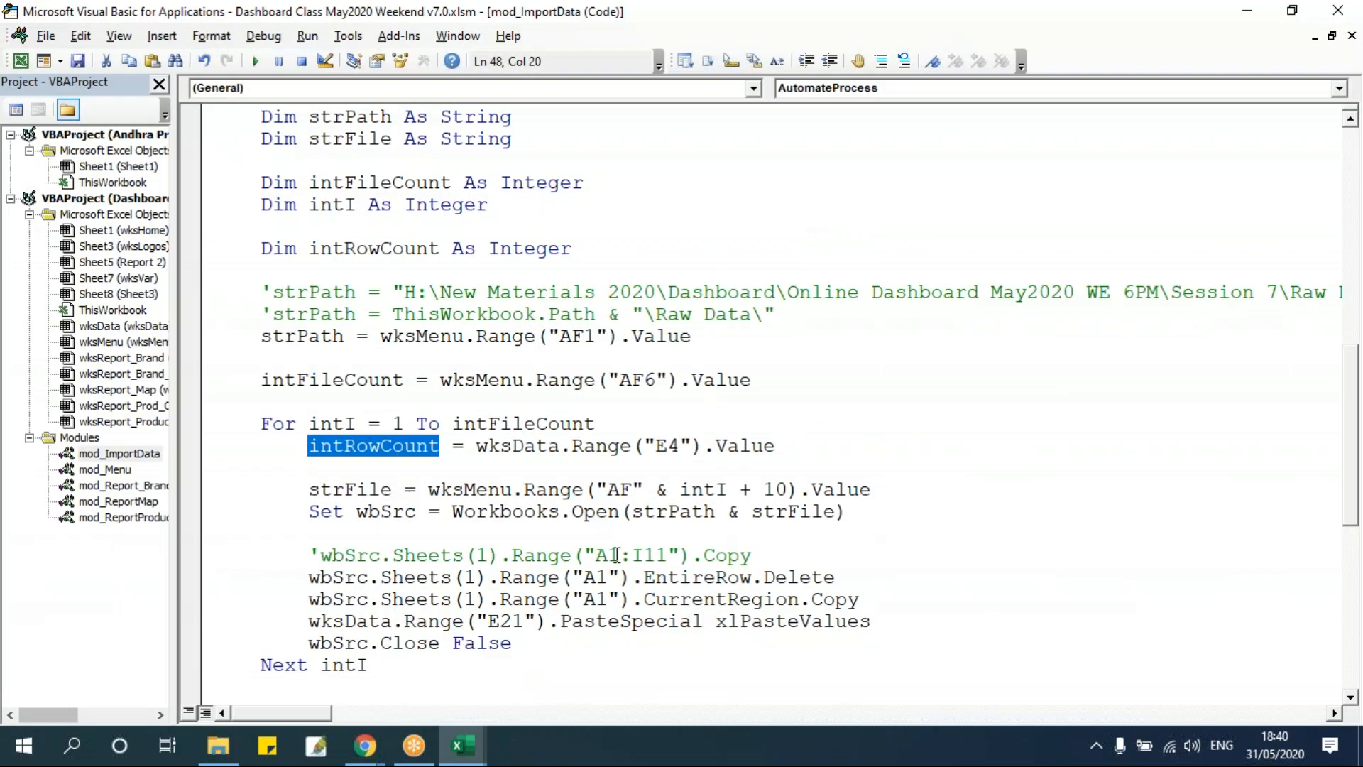
# Change the paste destination to wksData.Range("E" & intRowCount + 11) in the PasteSpecial line.
pyautogui.scroll(-3, 603, 552)
pyautogui.moveTo(500, 426); pyautogui.dragTo(524, 427)
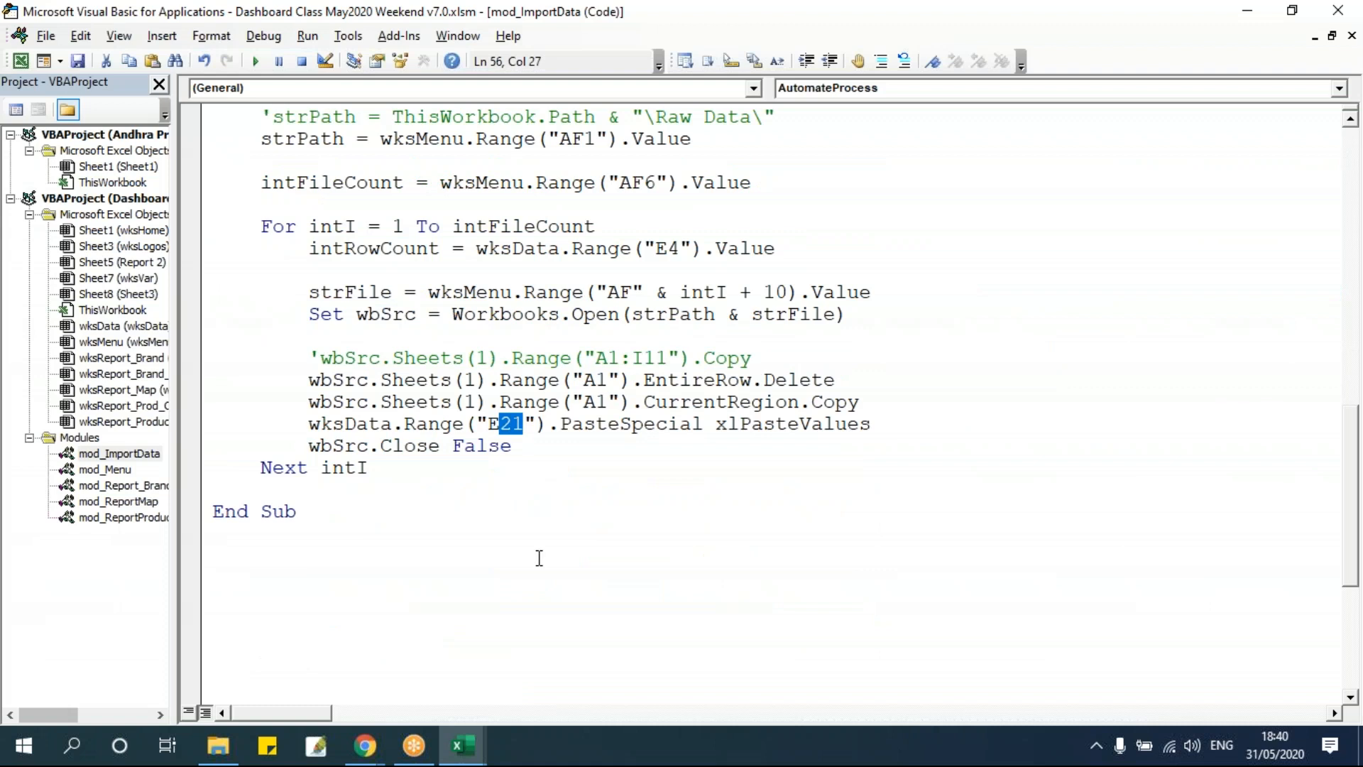
pyautogui.press('BackSpace')
pyautogui.write('&')
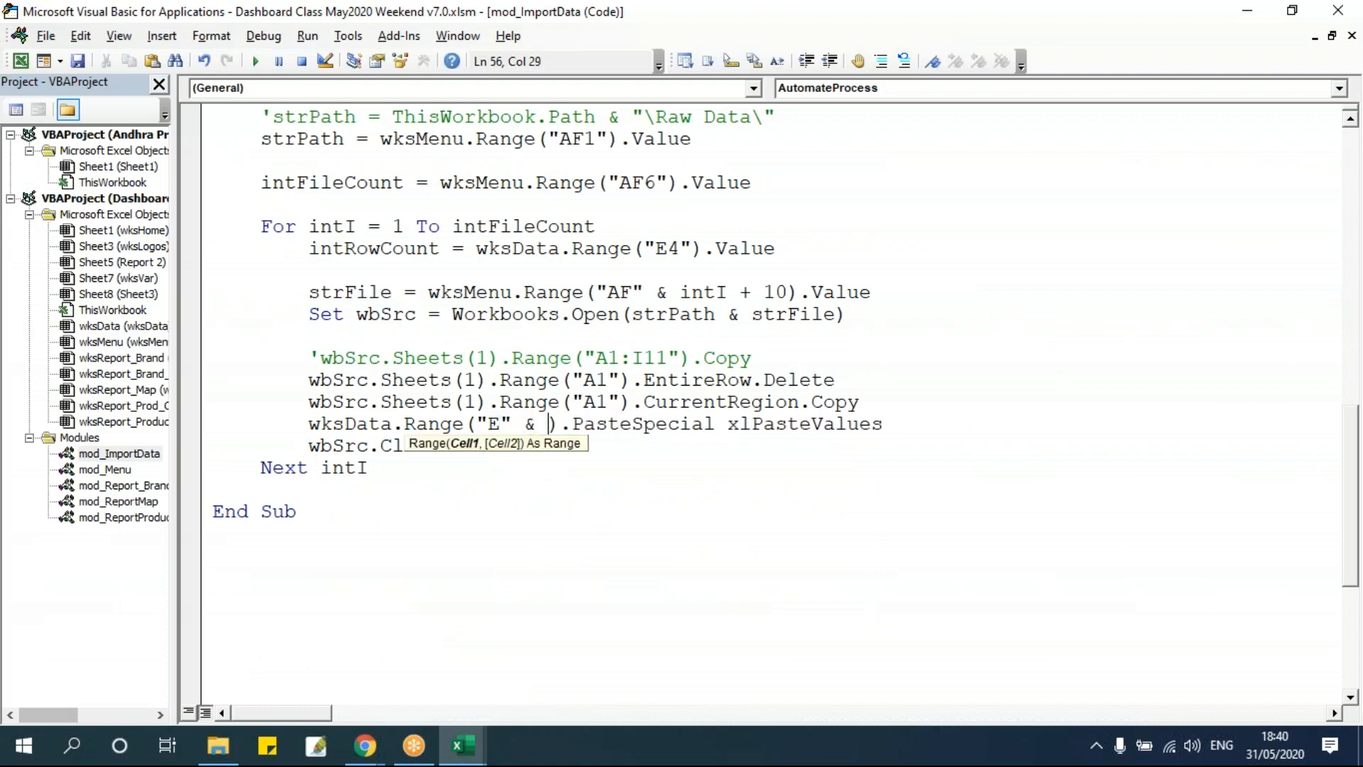
pyautogui.hotkey('ctrl', 'v')
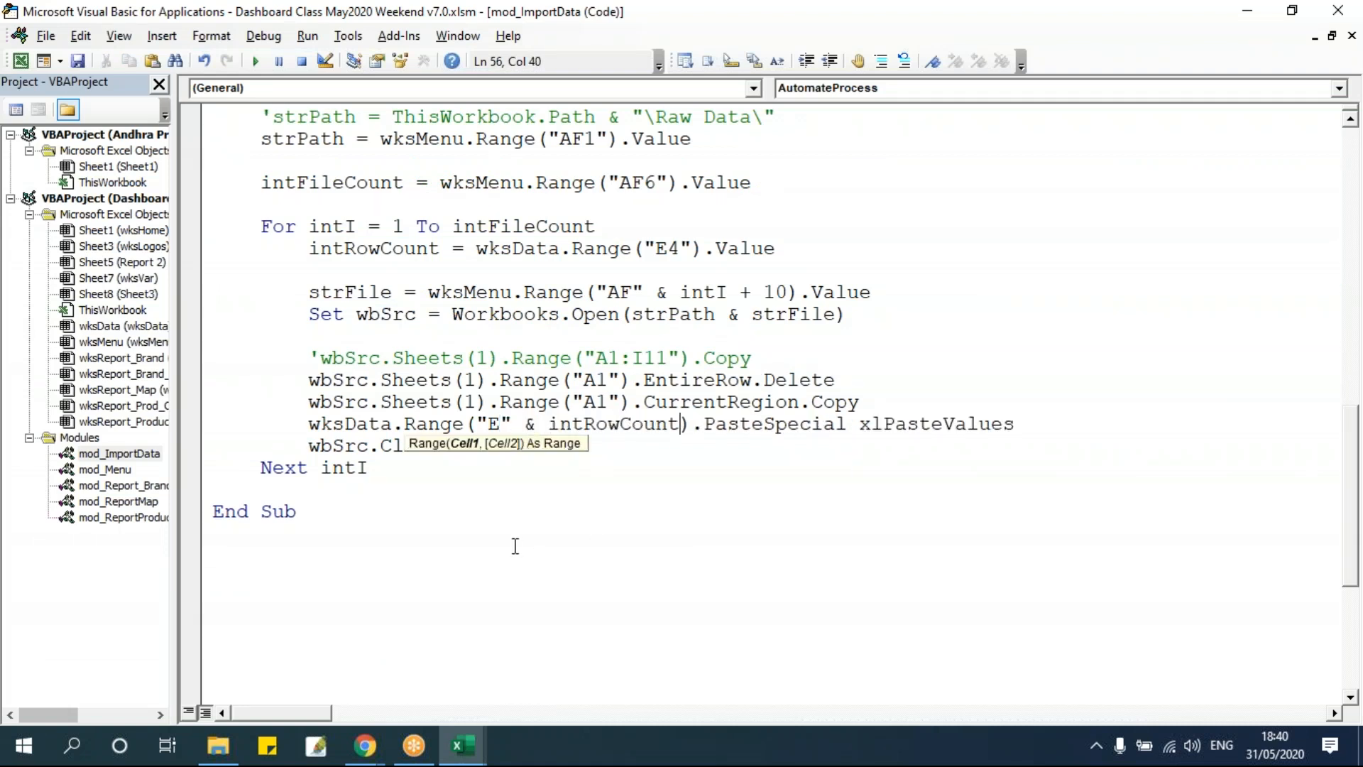
pyautogui.click(523, 402)
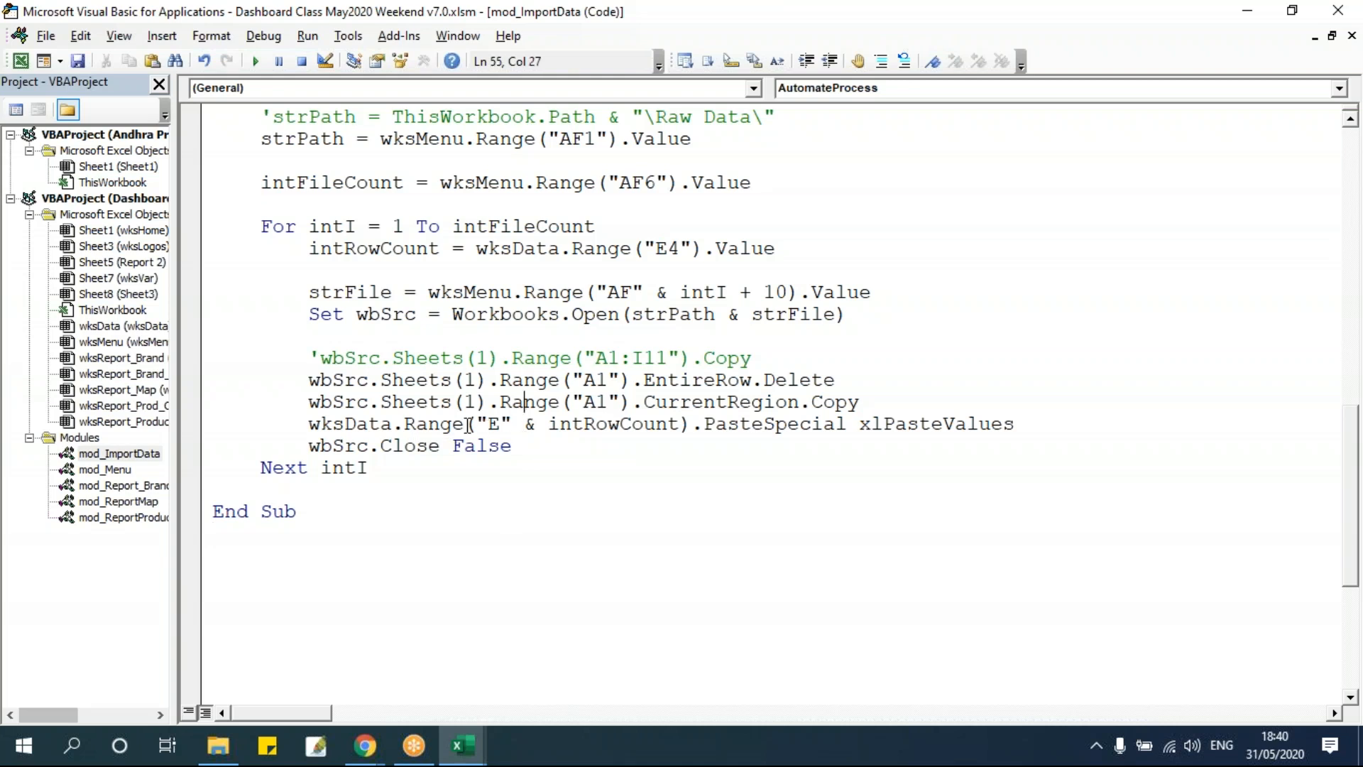
pyautogui.hotkey('alt', 'F11')
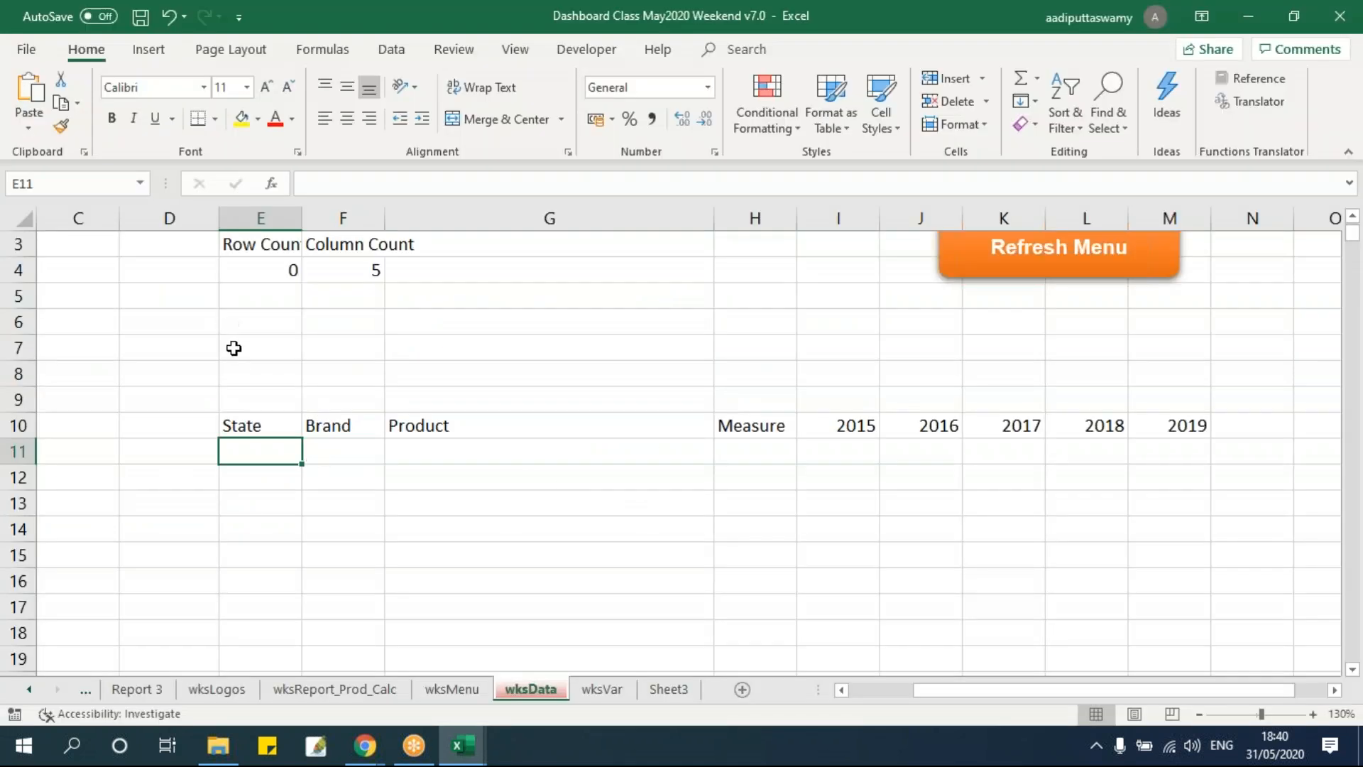
pyautogui.hotkey('alt', 'F11')
pyautogui.click(682, 426)
pyautogui.write('+ 11')
pyautogui.click(671, 338)
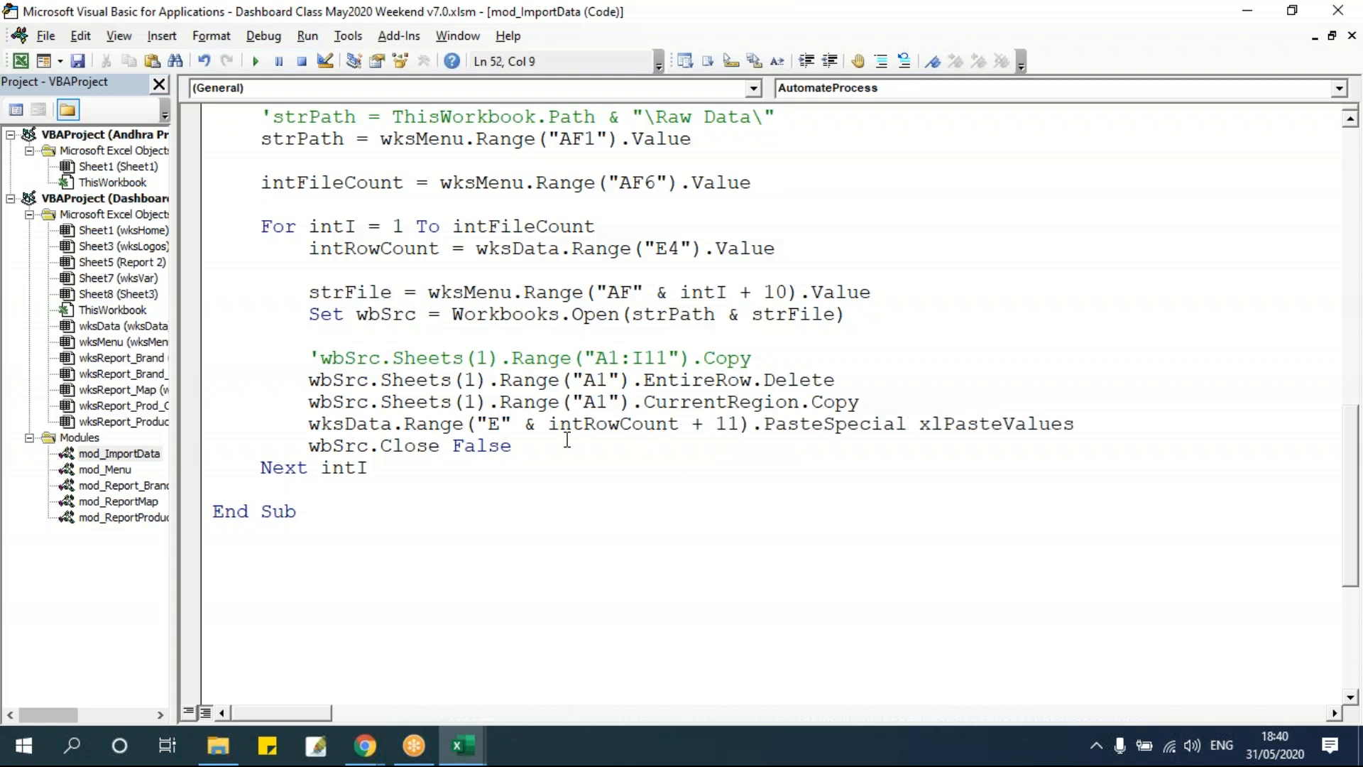
# Review the new paste destination expression against the Row Count cell E4 in wksData.
pyautogui.doubleClick(725, 424)
pyautogui.click(607, 422)
pyautogui.doubleClick(607, 422)
pyautogui.doubleClick(727, 426)
pyautogui.click(606, 455)
pyautogui.hotkey('alt', 'F11')
pyautogui.click(280, 269)
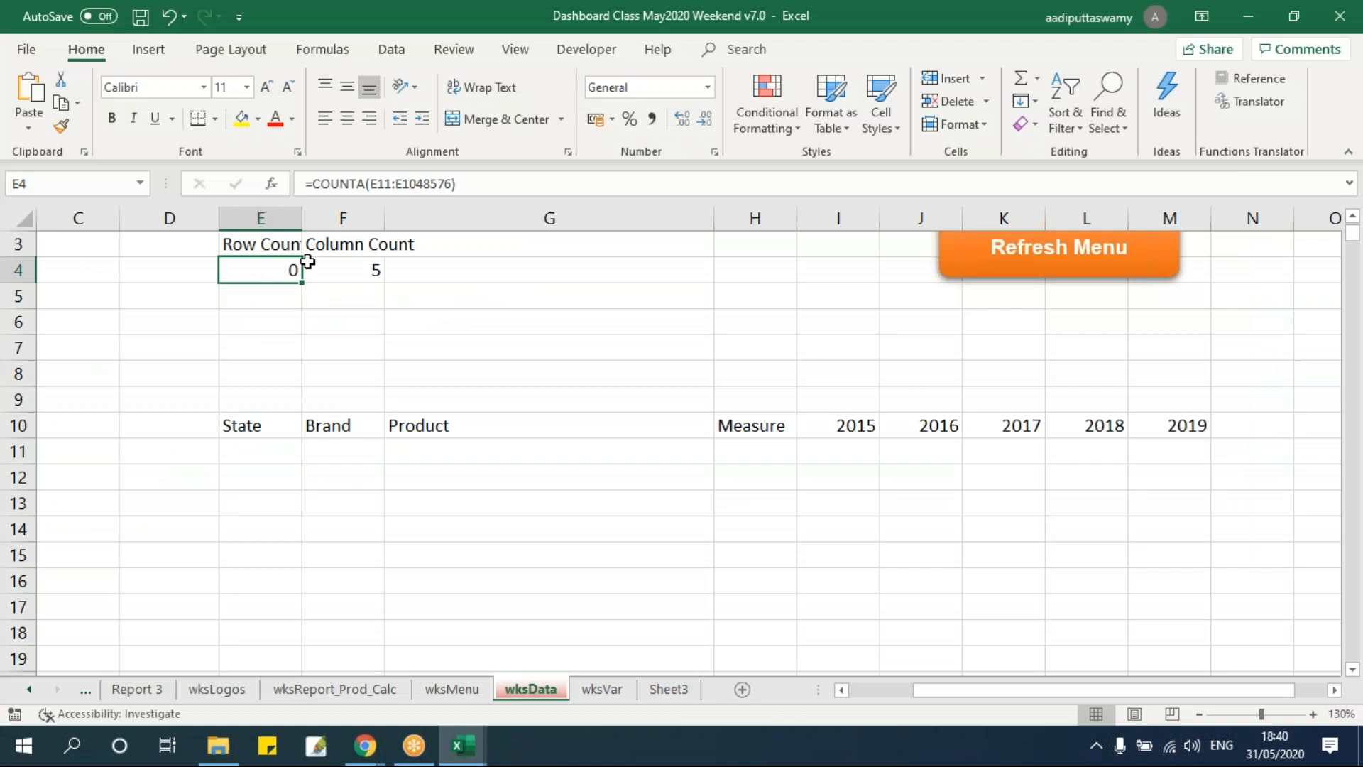
pyautogui.hotkey('alt', 'F11')
pyautogui.click(596, 425)
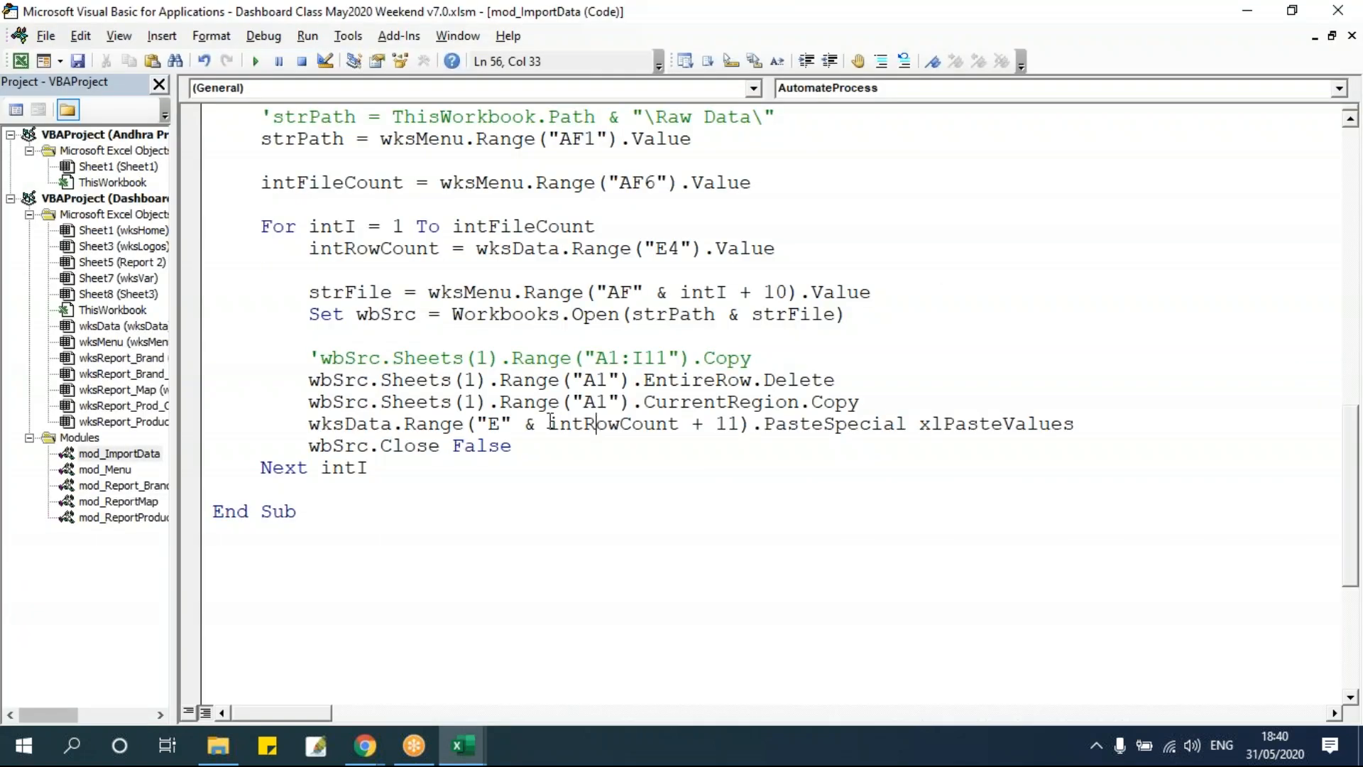
pyautogui.hotkey('alt', 'F11')
pyautogui.hotkey('alt', 'F11')
# Step through the macro past the header-row deletion and inspect the opened raw workbook.
pyautogui.click(547, 358)
pyautogui.press('F8')
pyautogui.press('F8')
pyautogui.press('F8')
pyautogui.press('F8')
pyautogui.press('F8')
pyautogui.press('F8')
pyautogui.press('F8')
pyautogui.press('F8')
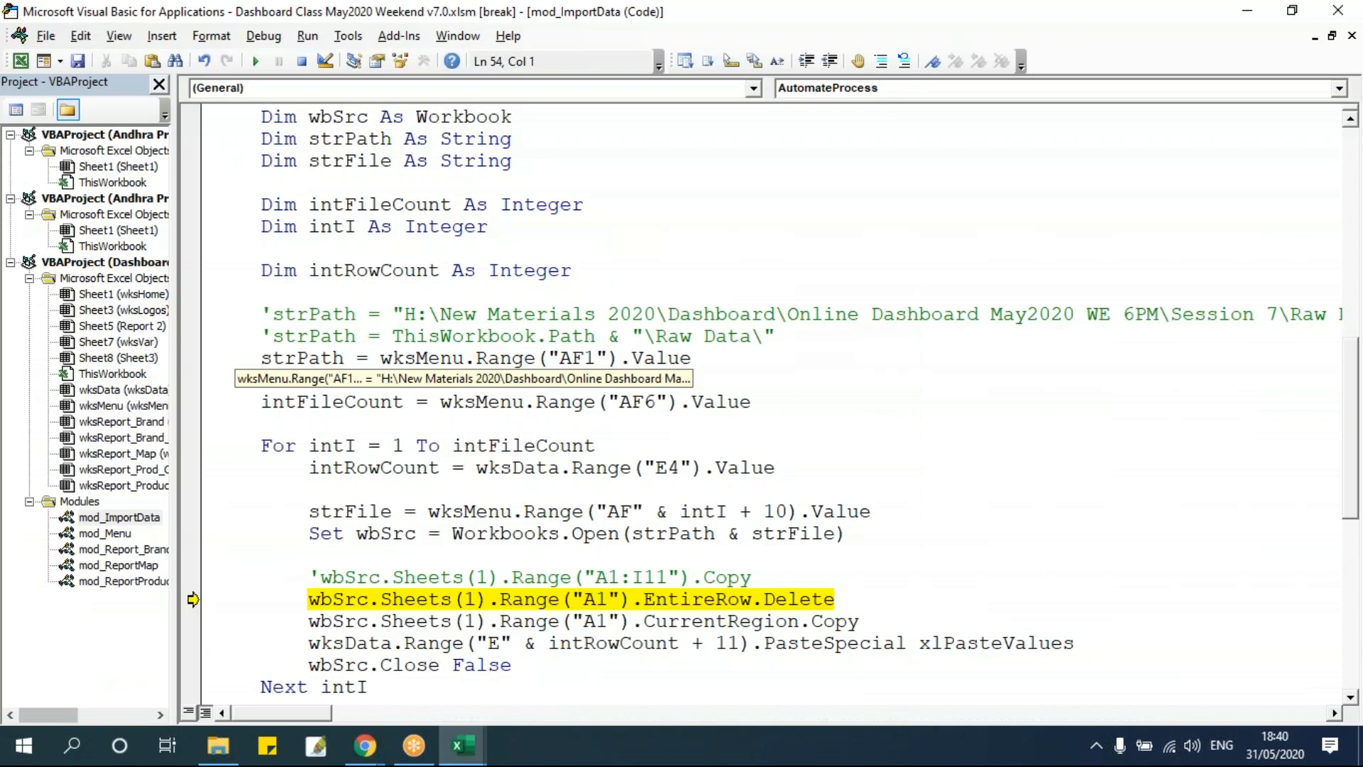
pyautogui.press('F8')
pyautogui.press('Tab')
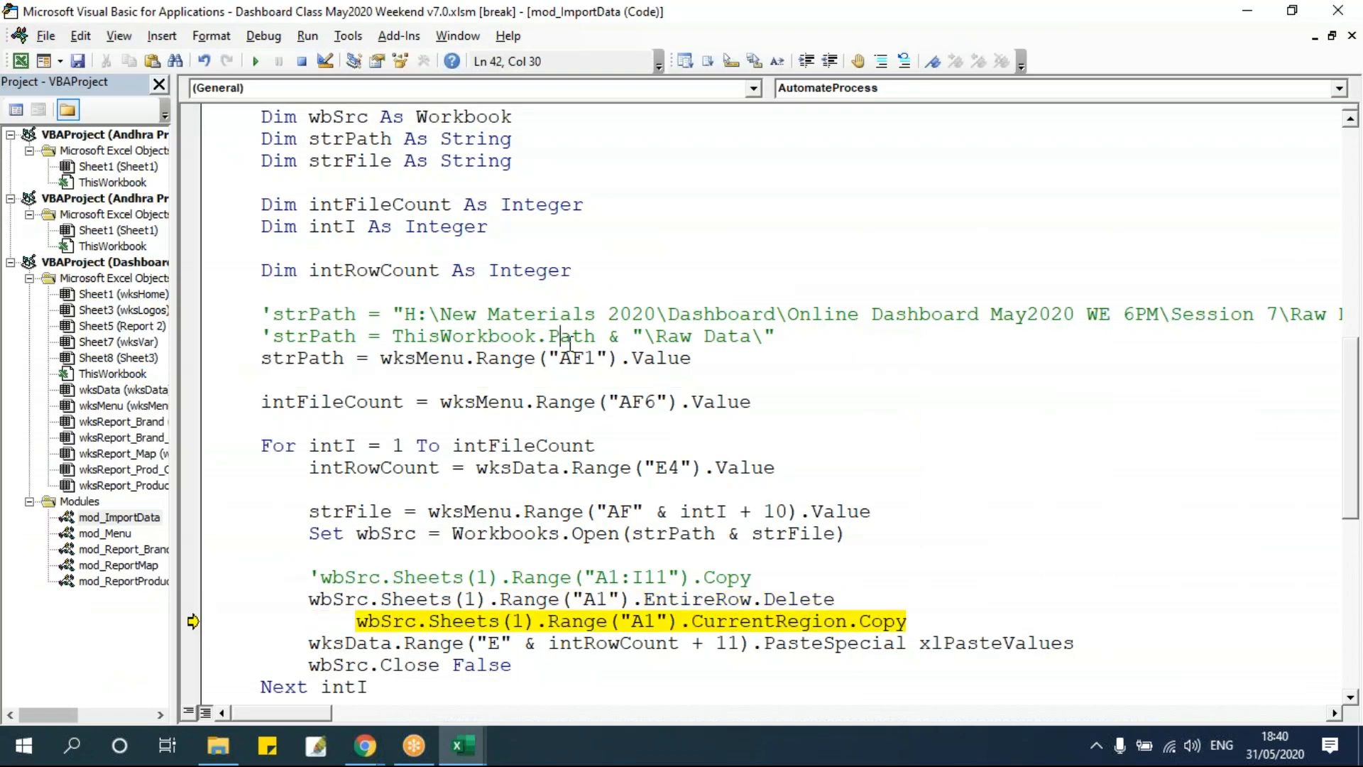
pyautogui.hotkey('alt', 'Tab')
pyautogui.click(72, 242)
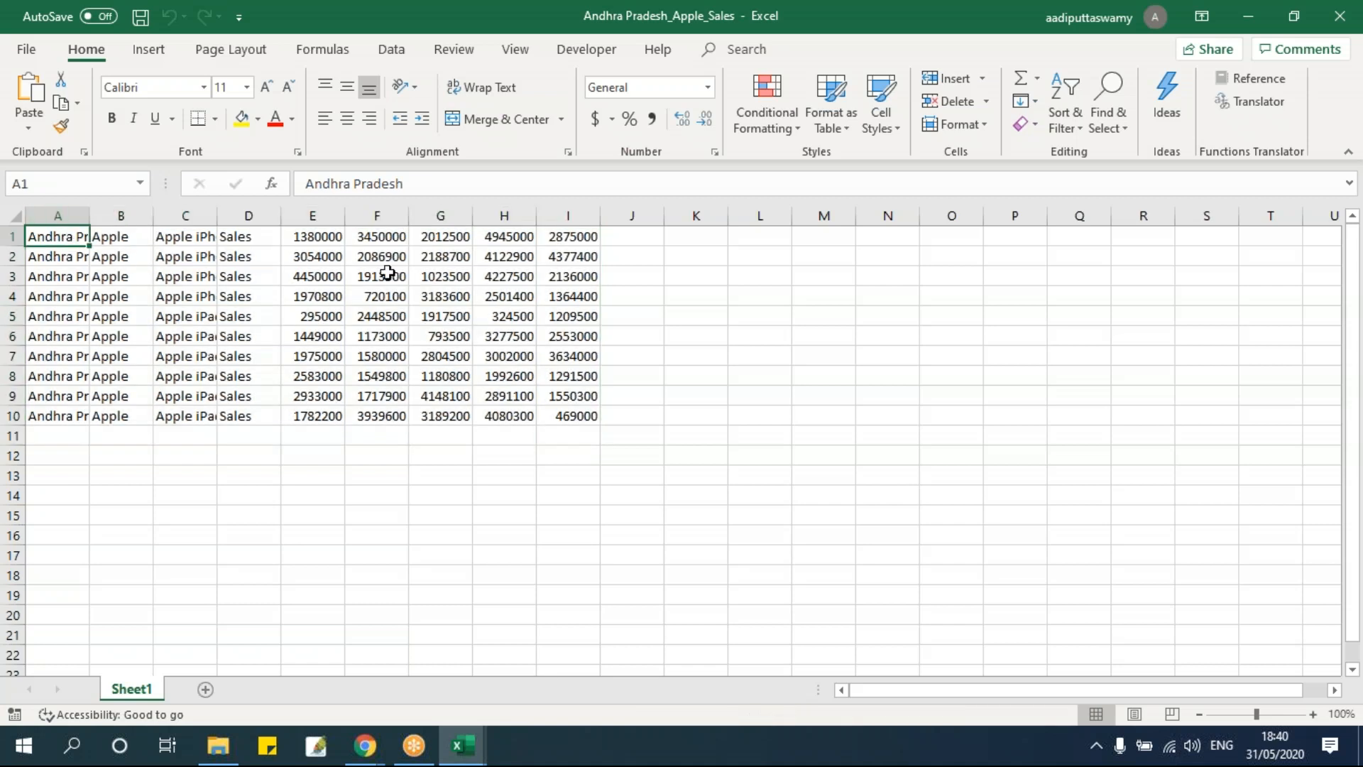
pyautogui.hotkey('alt', 'Tab')
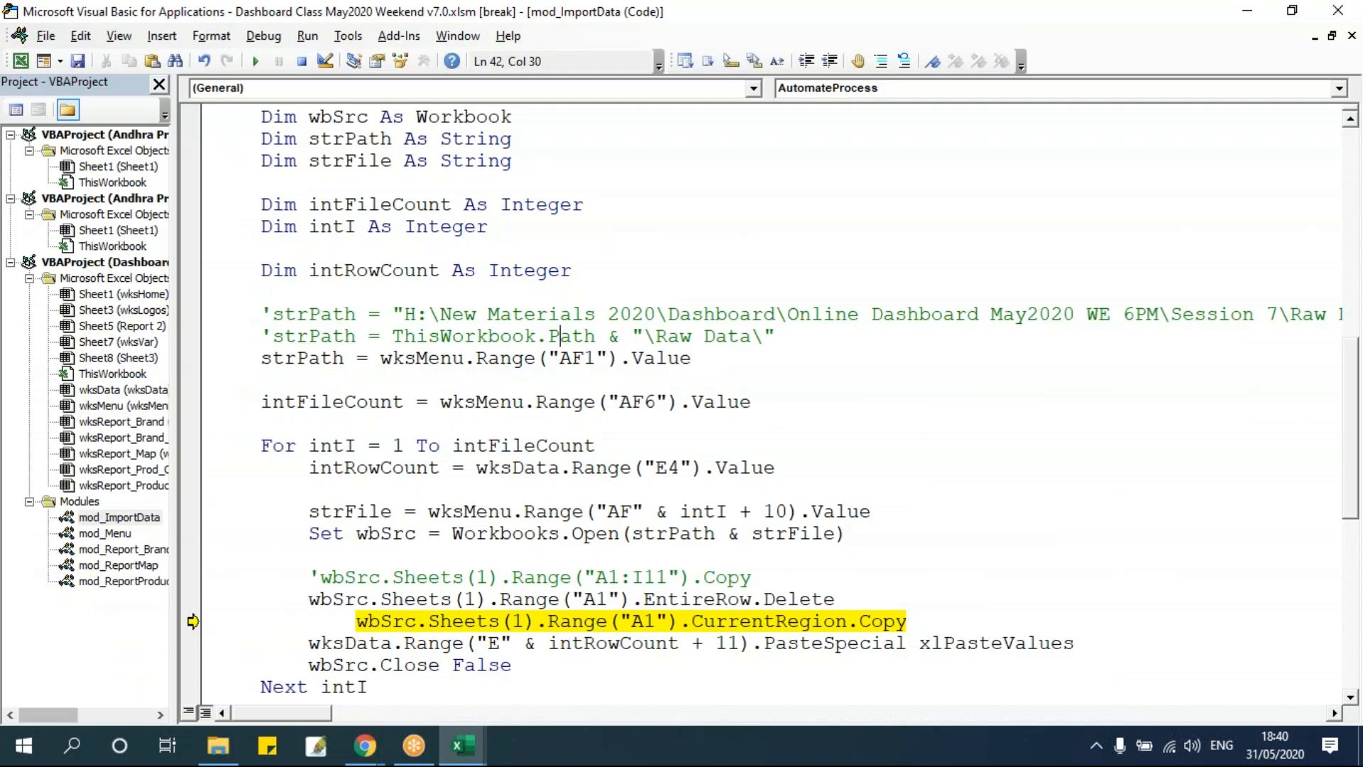
# Step through the copy and paste statements, checking the copied region in the raw workbook.
pyautogui.press('F8')
pyautogui.hotkey('alt', 'Tab')
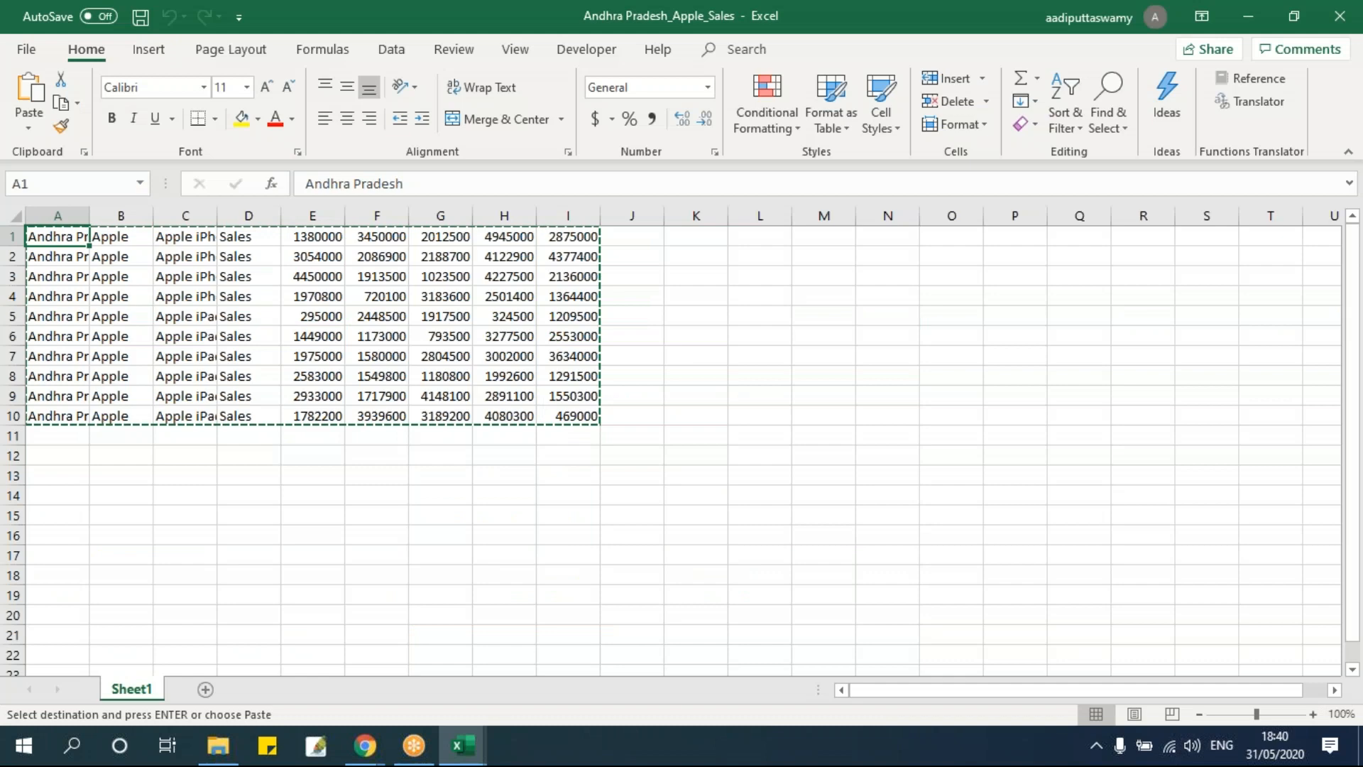
pyautogui.hotkey('alt', 'Tab')
pyautogui.press('F8')
pyautogui.hotkey('alt', 'Tab')
pyautogui.hotkey('alt', 'Tab')
pyautogui.hotkey('alt', 'Tab')
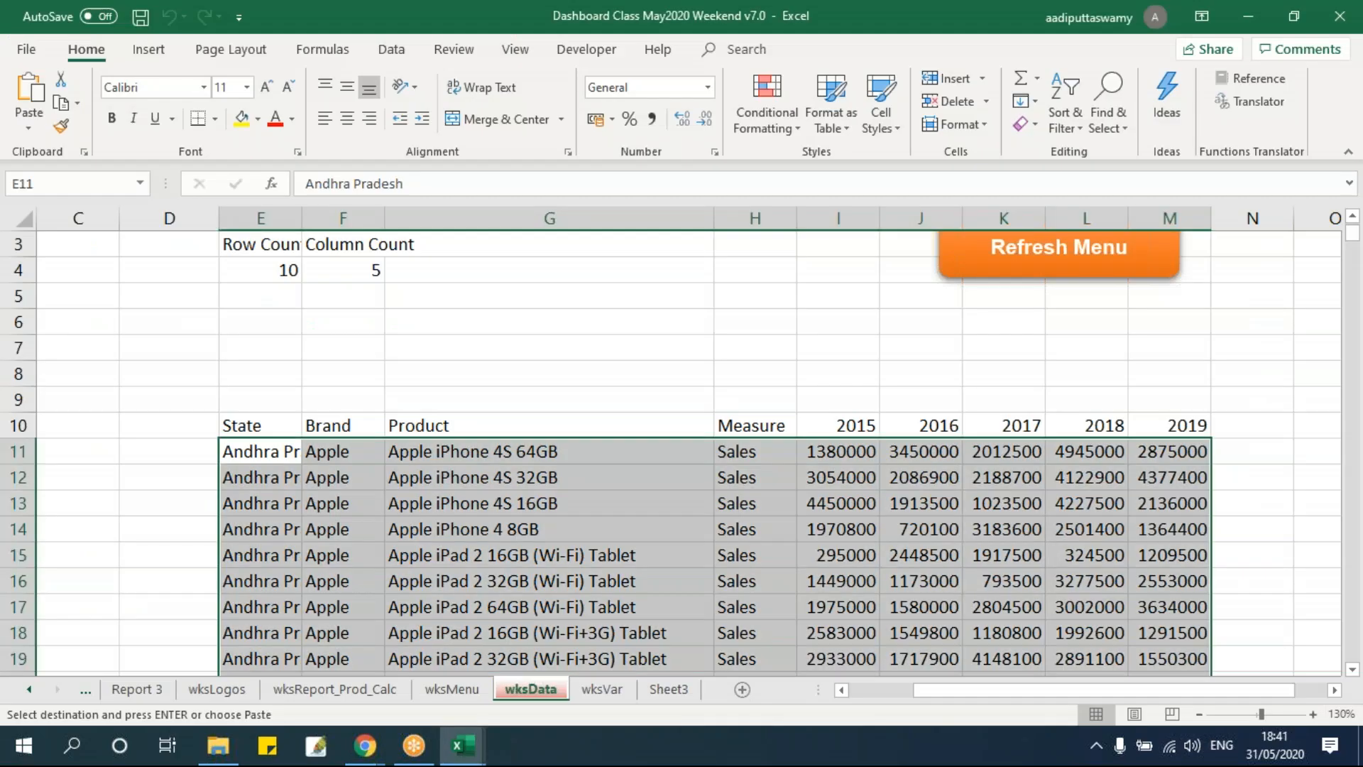
# Examine the pasted rows in wksData and the Row Count in E4.
pyautogui.scroll(-3, 296, 449)
pyautogui.scroll(2, 294, 461)
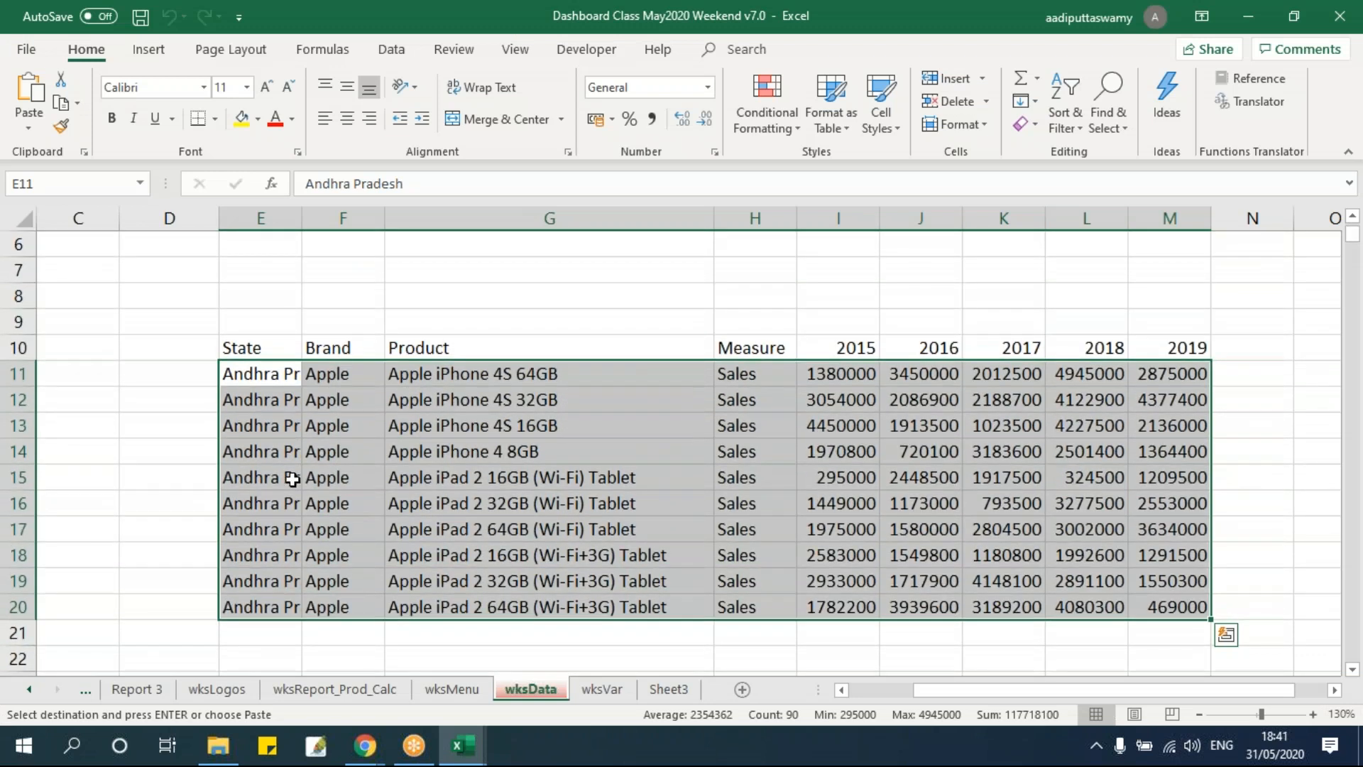
pyautogui.scroll(2, 292, 479)
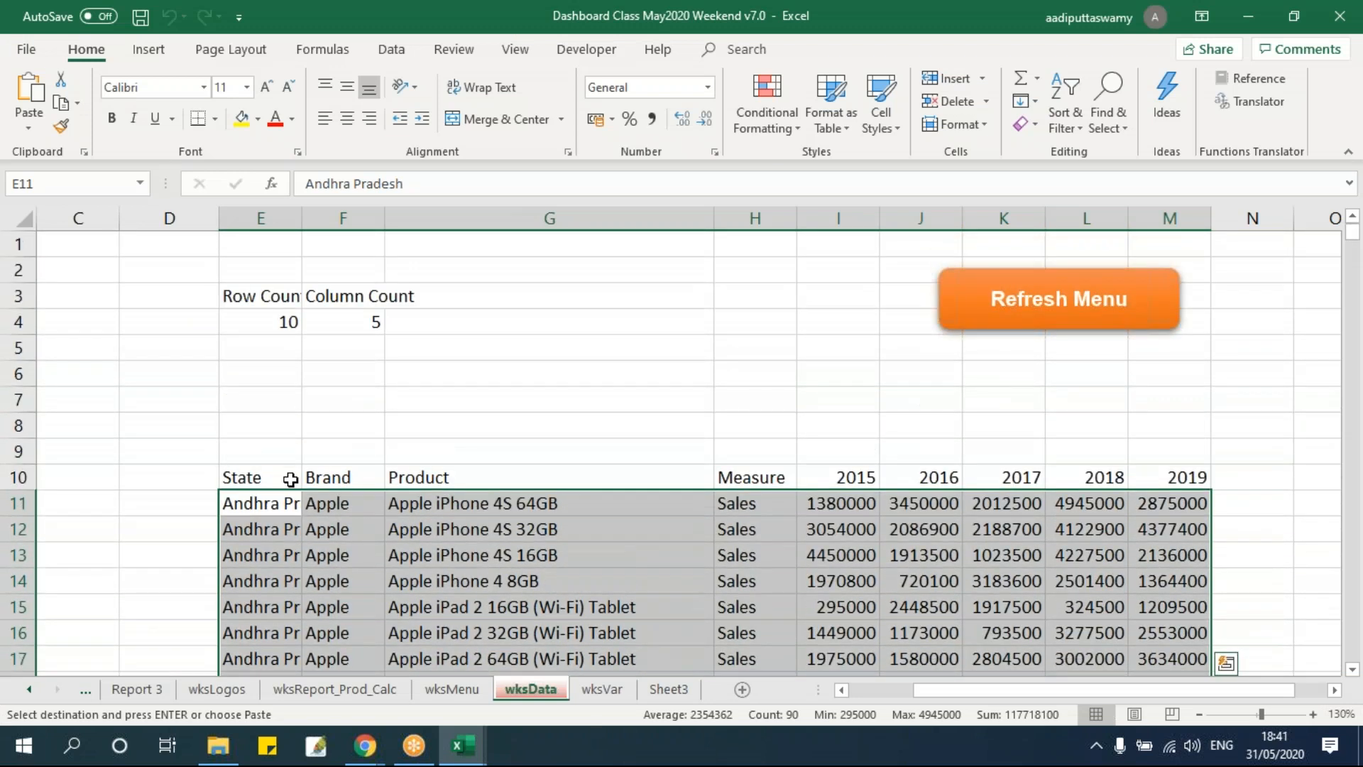
pyautogui.click(264, 322)
pyautogui.hotkey('alt', 'F11')
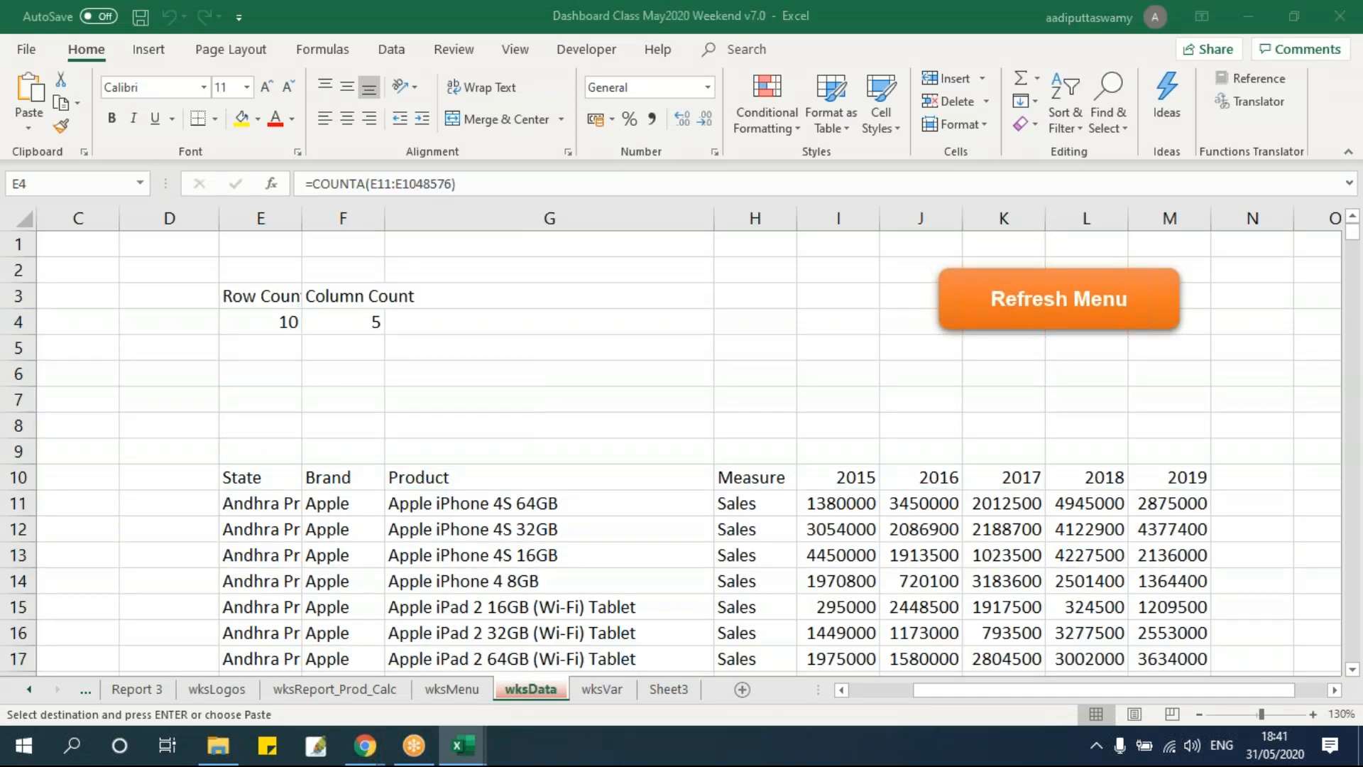
# Step the macro back to the start of the next loop iteration, checking wksData's rows and Row Count in between.
pyautogui.press('F8')
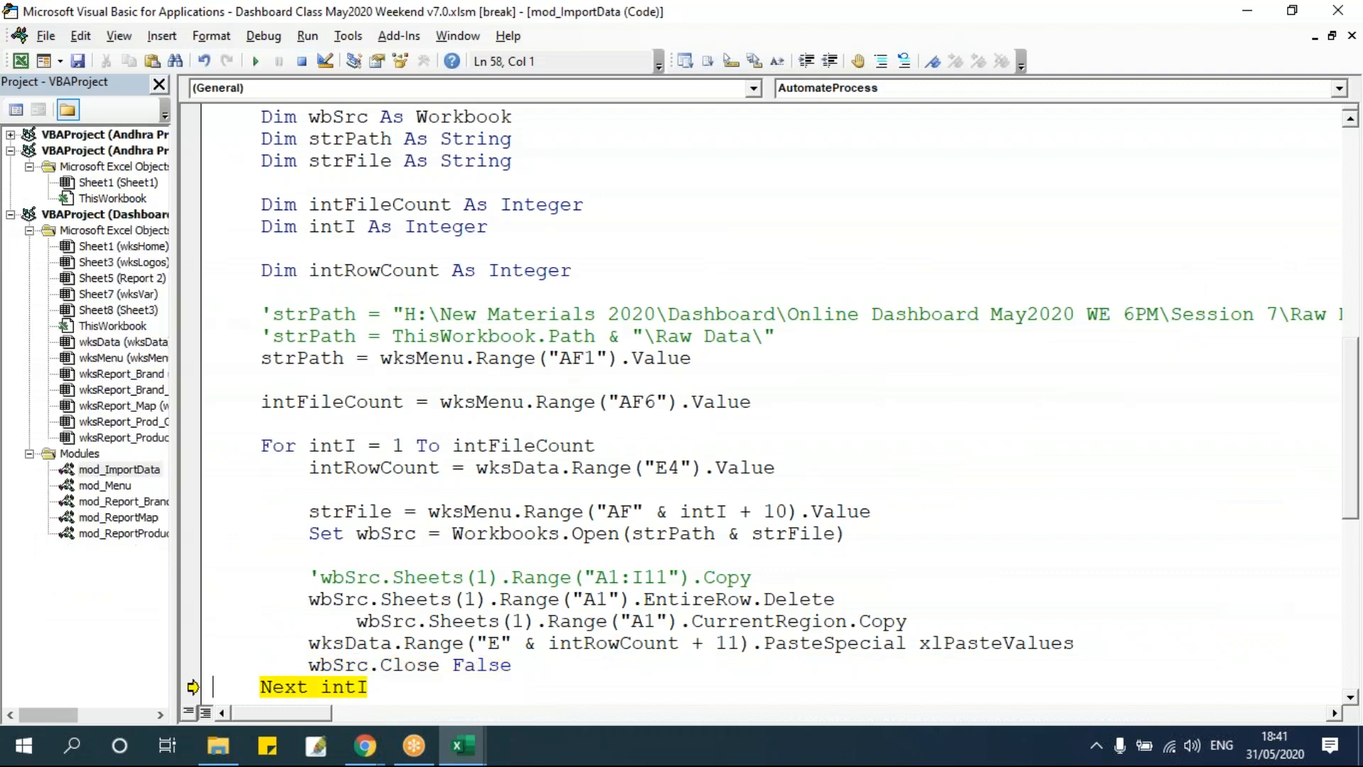
pyautogui.scroll(-2, 362, 400)
pyautogui.hotkey('alt', 'F11')
pyautogui.scroll(-1, 589, 474)
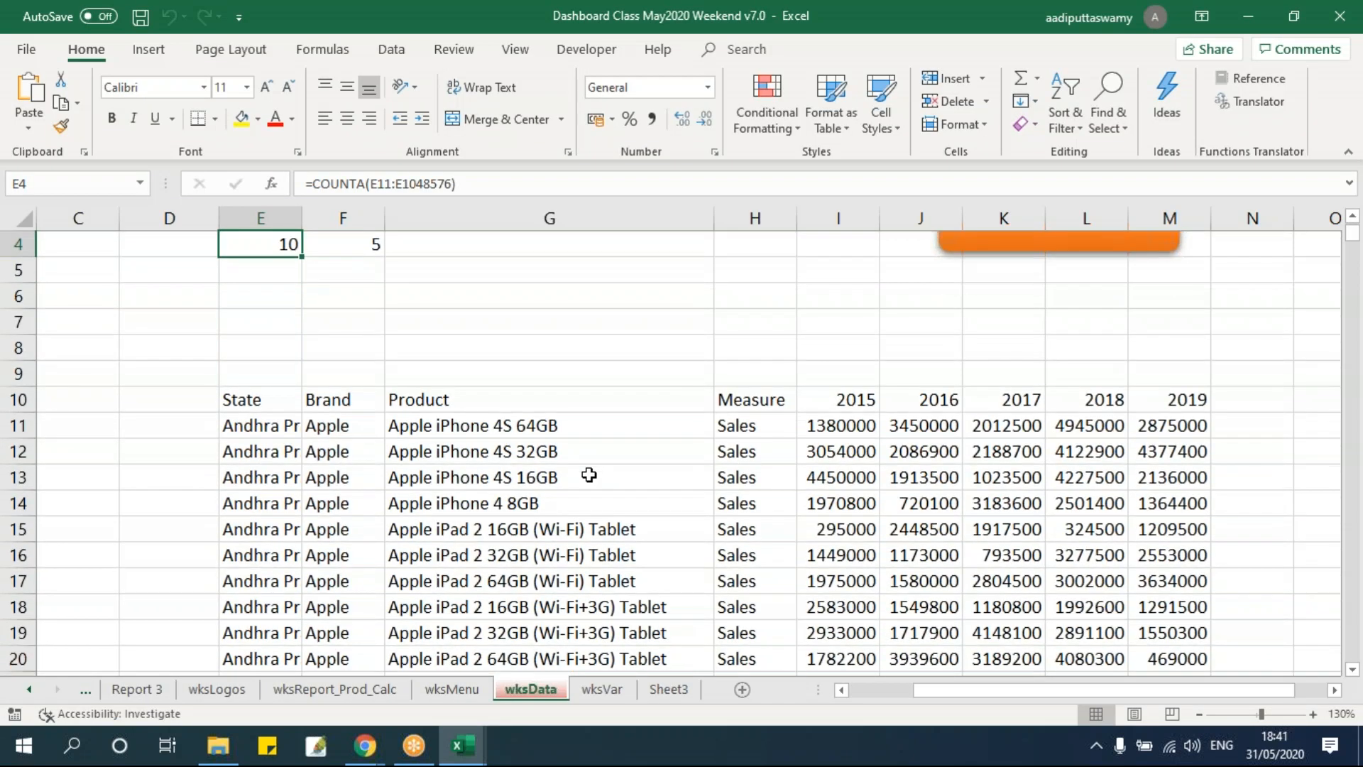
pyautogui.hotkey('alt', 'F11')
pyautogui.press('F8')
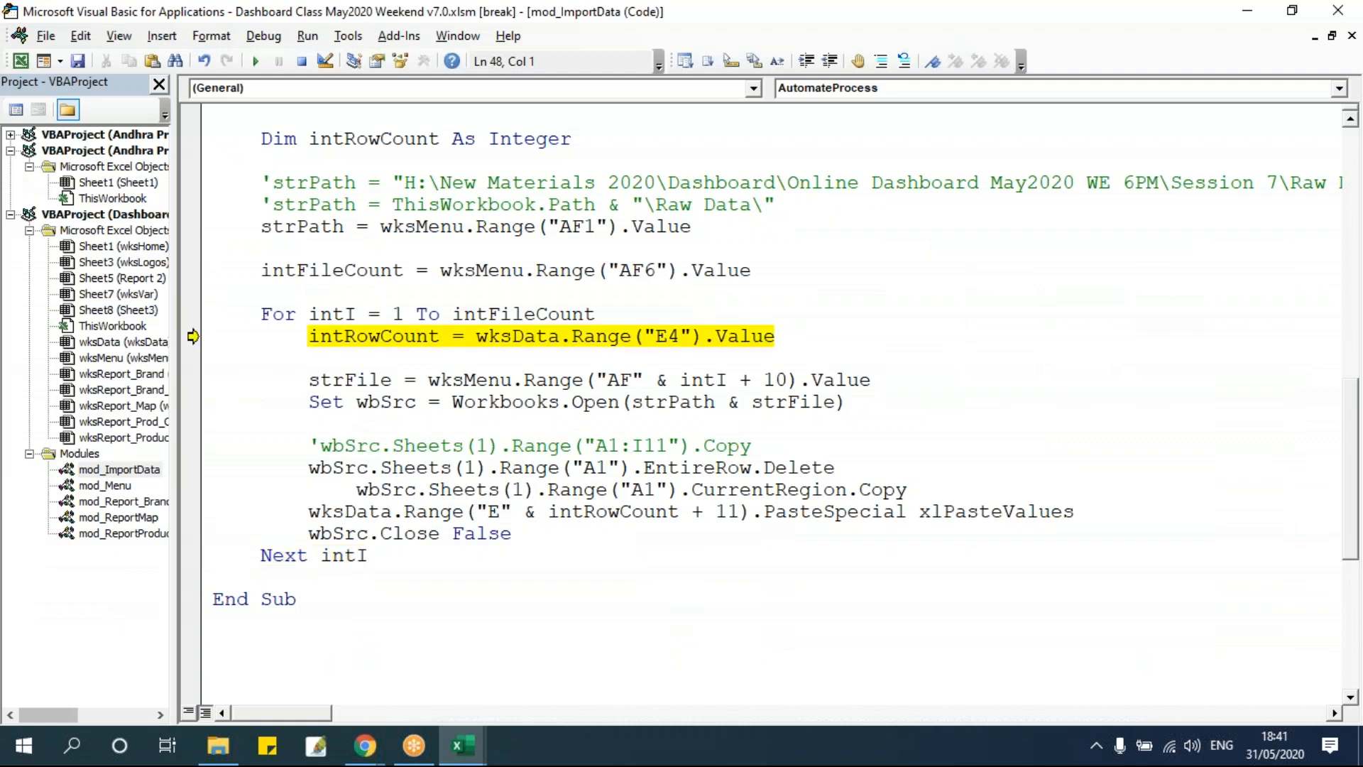
pyautogui.hotkey('alt', 'F11')
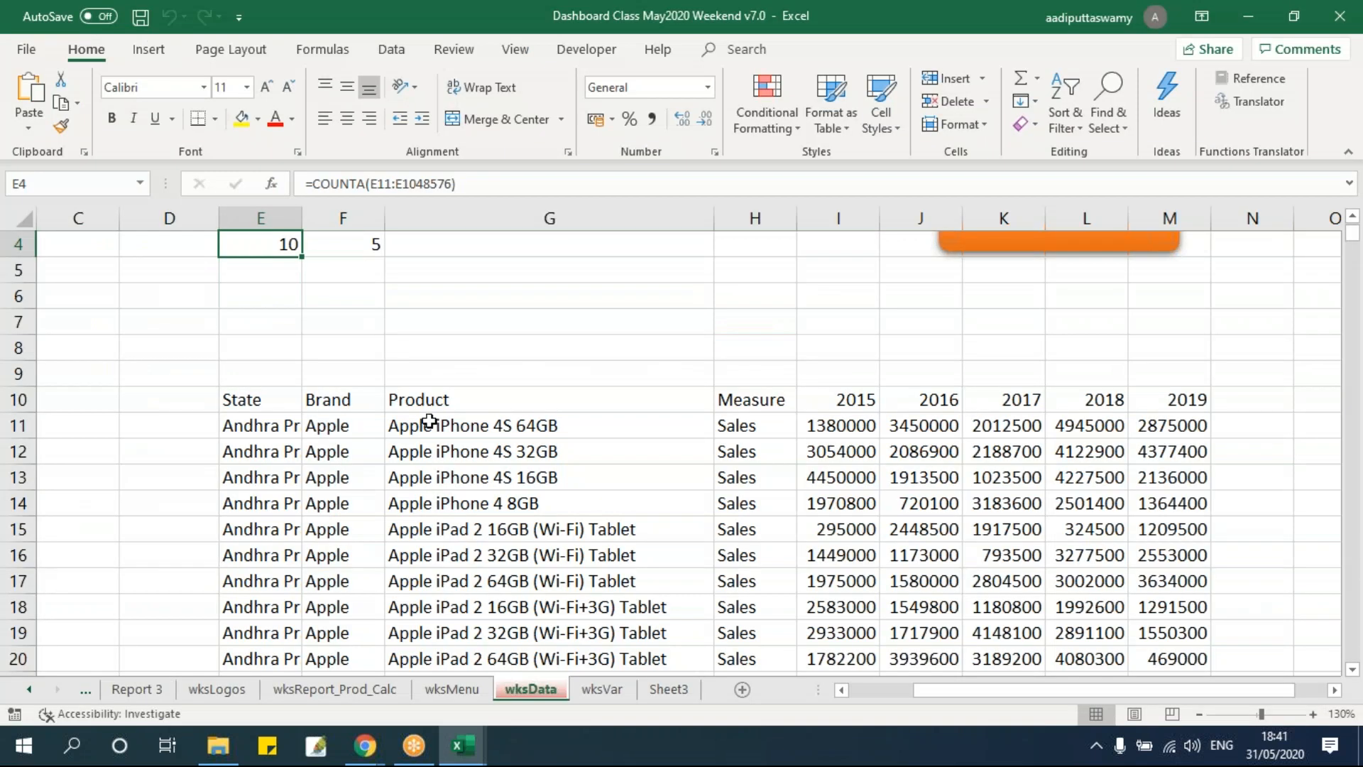
pyautogui.scroll(1, 227, 321)
pyautogui.hotkey('alt', 'F11')
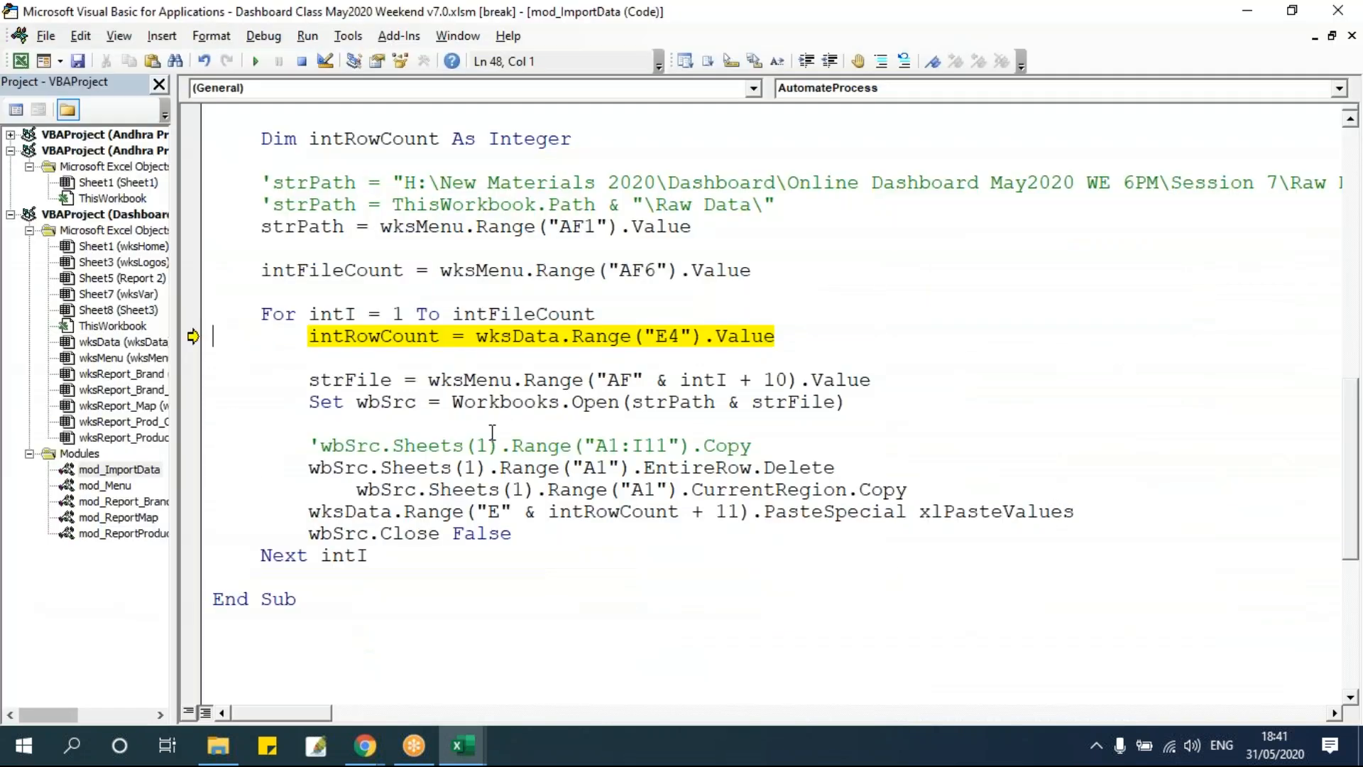
# Step through opening the second raw workbook, deleting its header row and copying its current region.
pyautogui.press('F8')
pyautogui.press('F8')
pyautogui.press('F8')
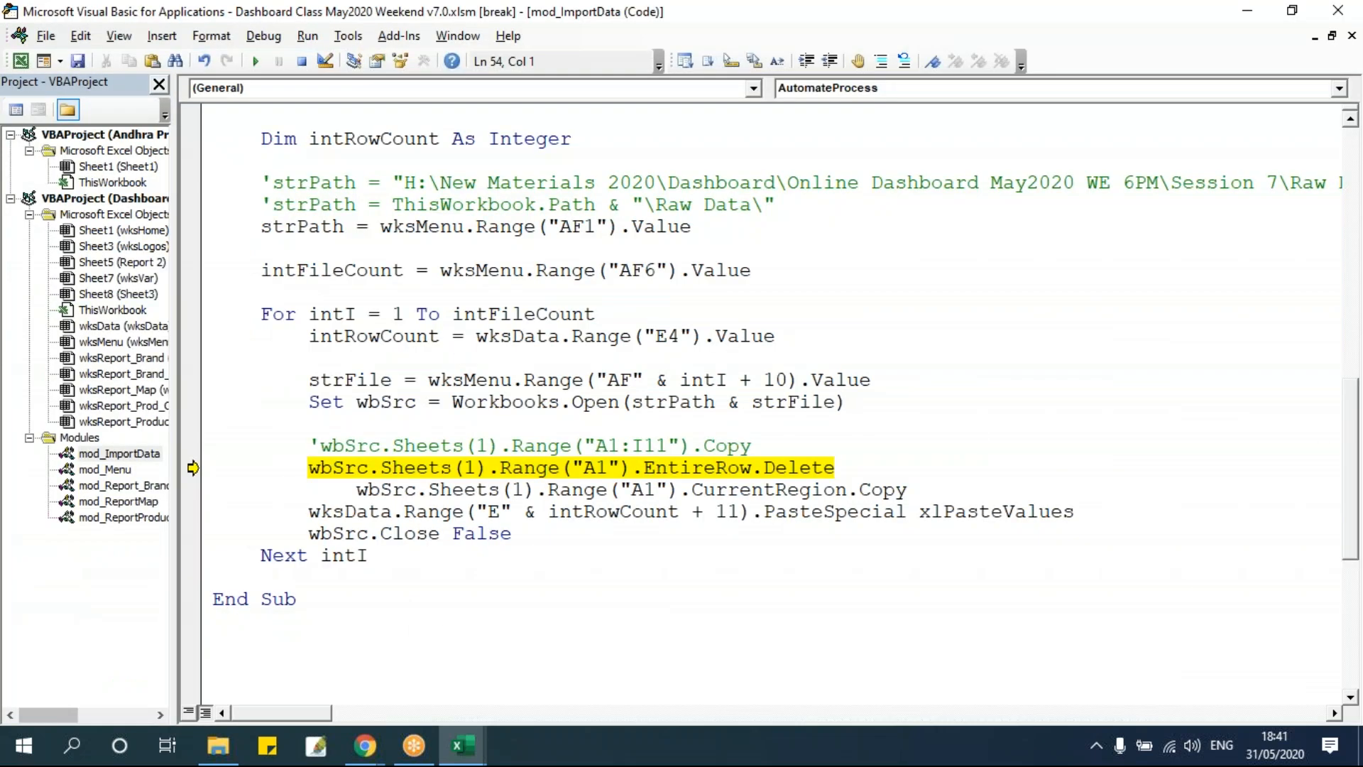
pyautogui.press('F8')
pyautogui.press('F8')
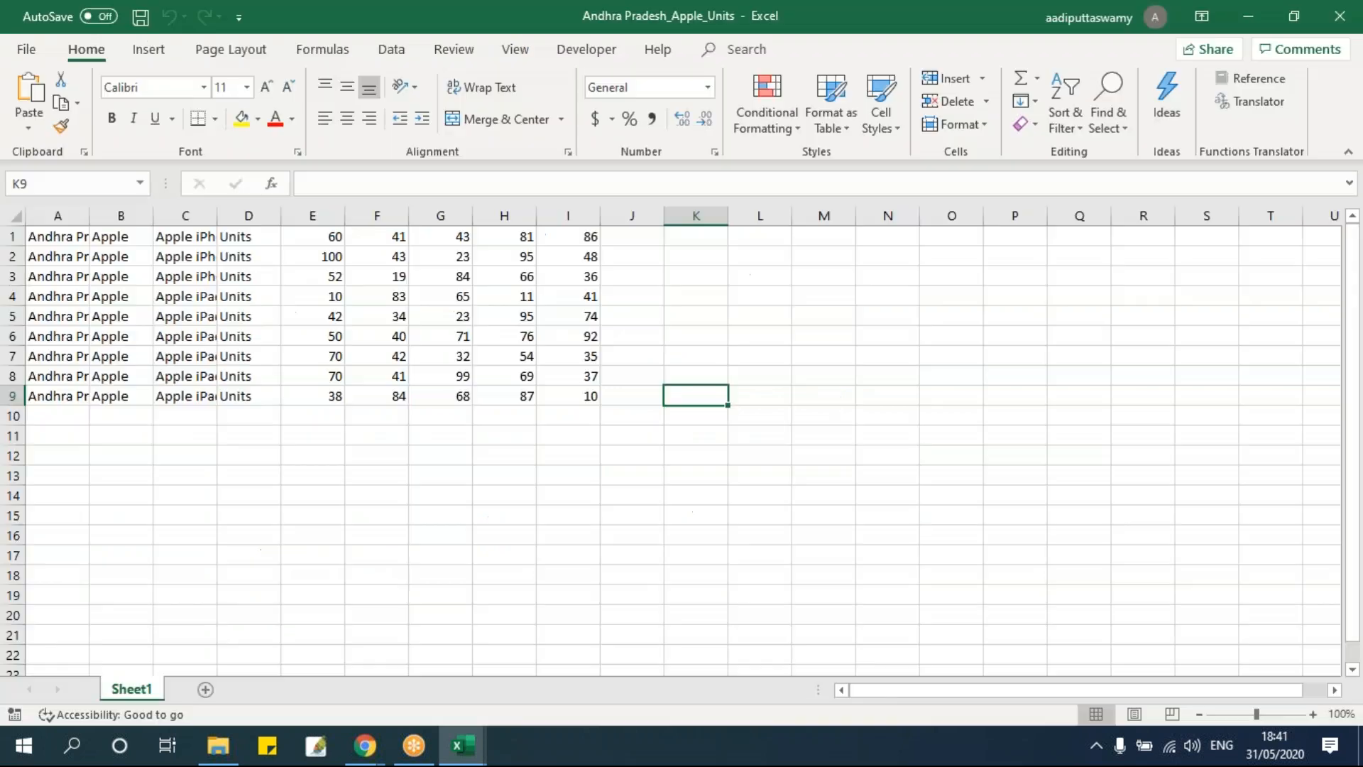
pyautogui.press('F8')
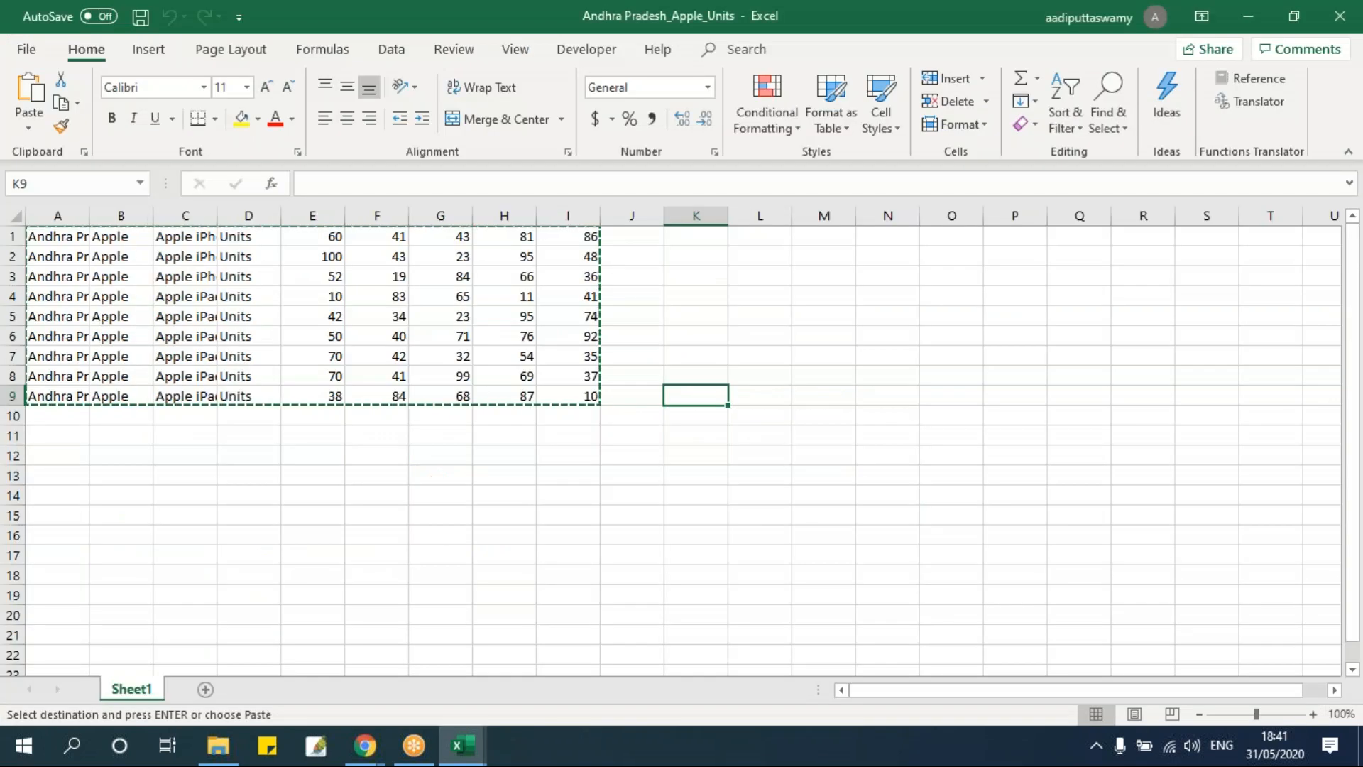
# Switch to the dashboard workbook and inspect the first empty row below the stacked data in wksData.
pyautogui.scroll(1, 401, 433)
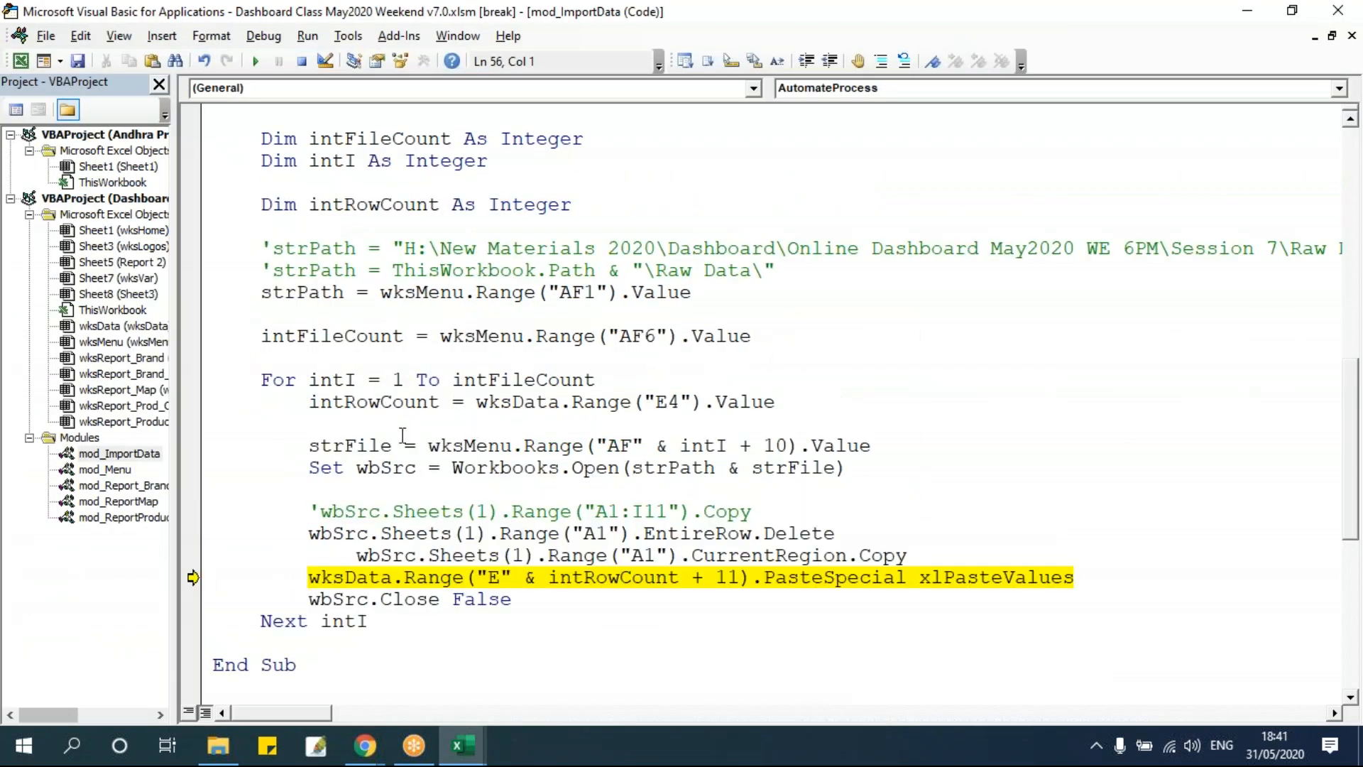
pyautogui.moveTo(394, 409)
pyautogui.click(468, 754)
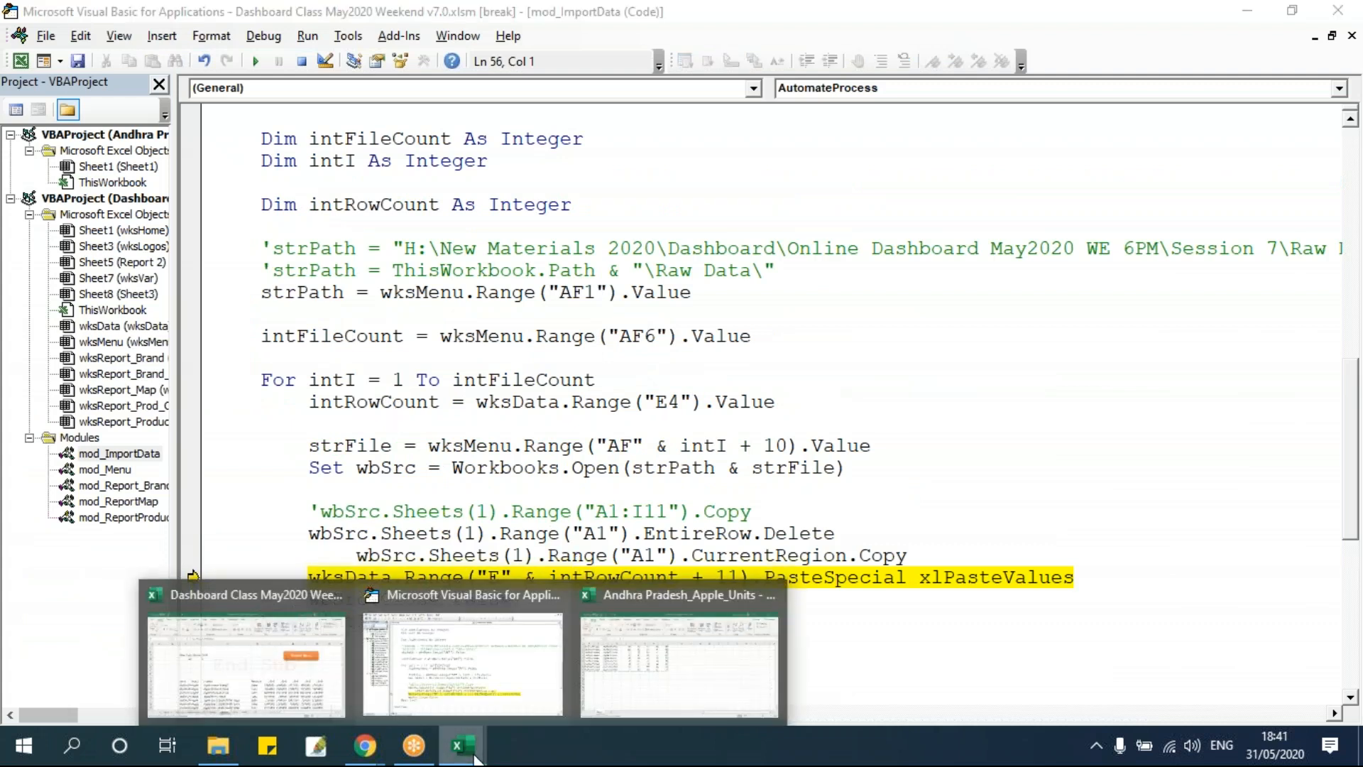
pyautogui.click(245, 663)
pyautogui.scroll(-4, 359, 480)
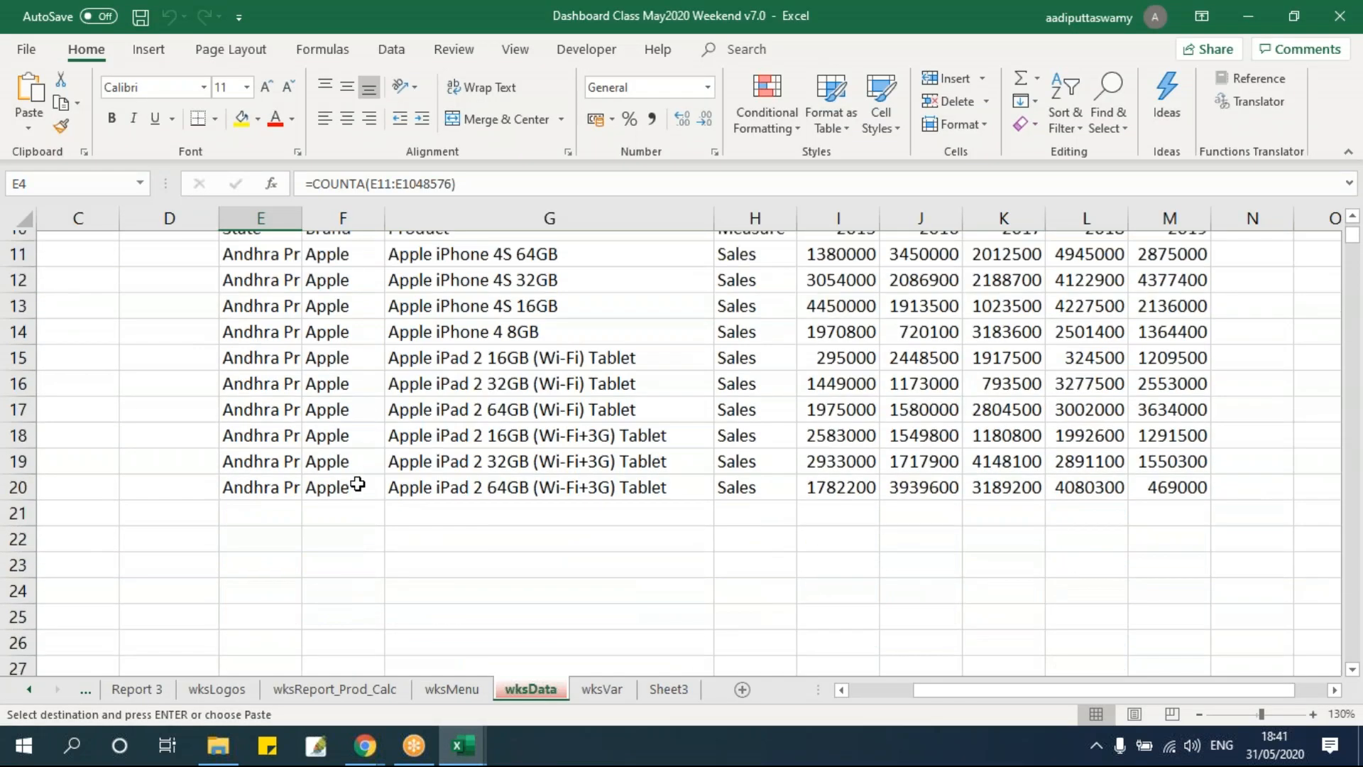
pyautogui.click(256, 445)
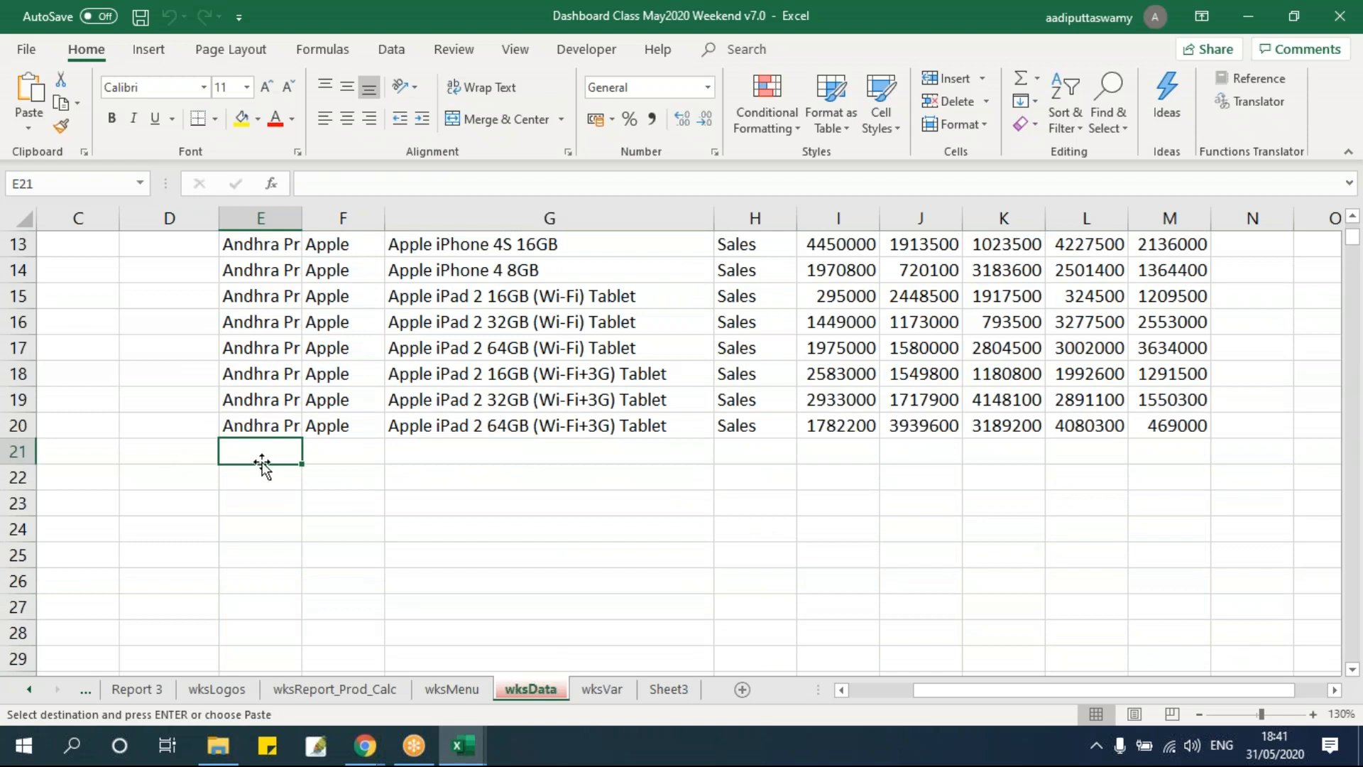
# Step through the paste statement and examine the Units rows appended in wksData.
pyautogui.hotkey('alt', 'F11')
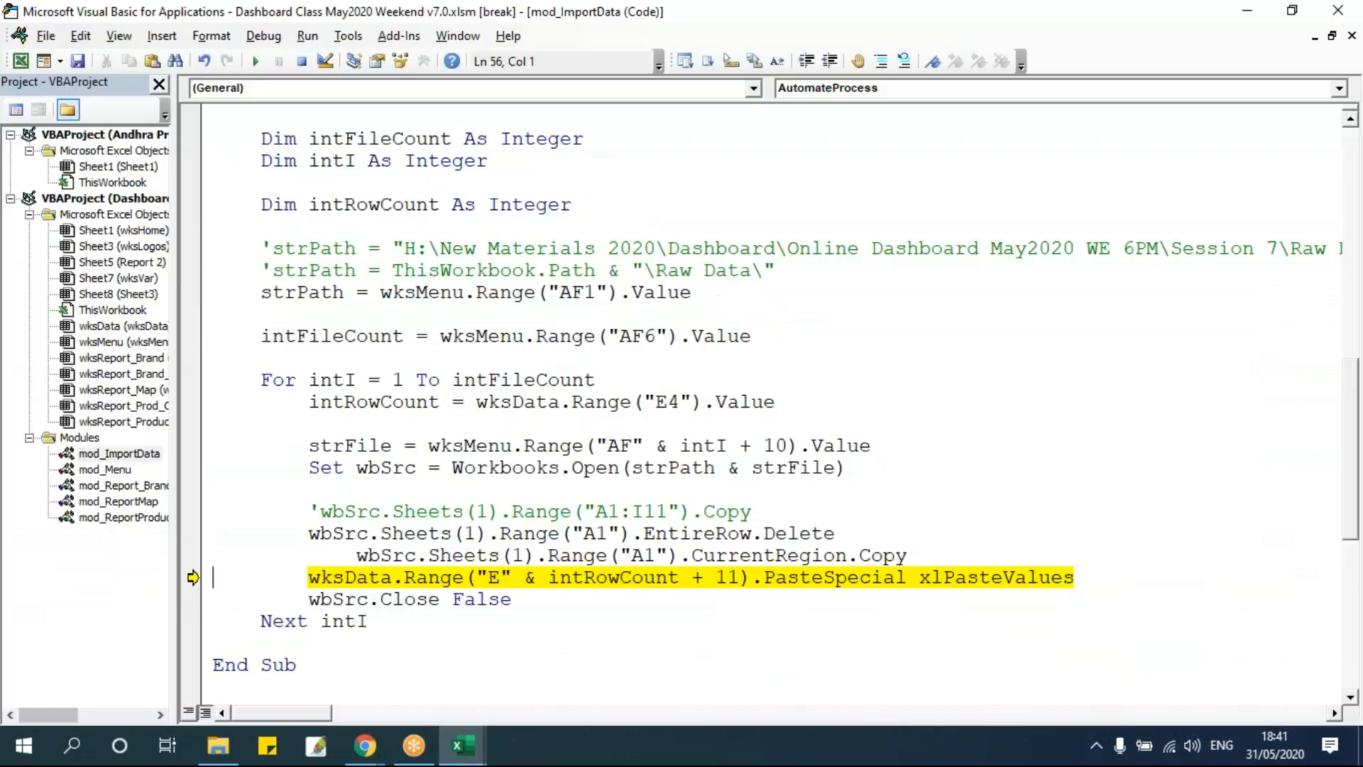
pyautogui.press('F8')
pyautogui.press('F8')
pyautogui.press('F8')
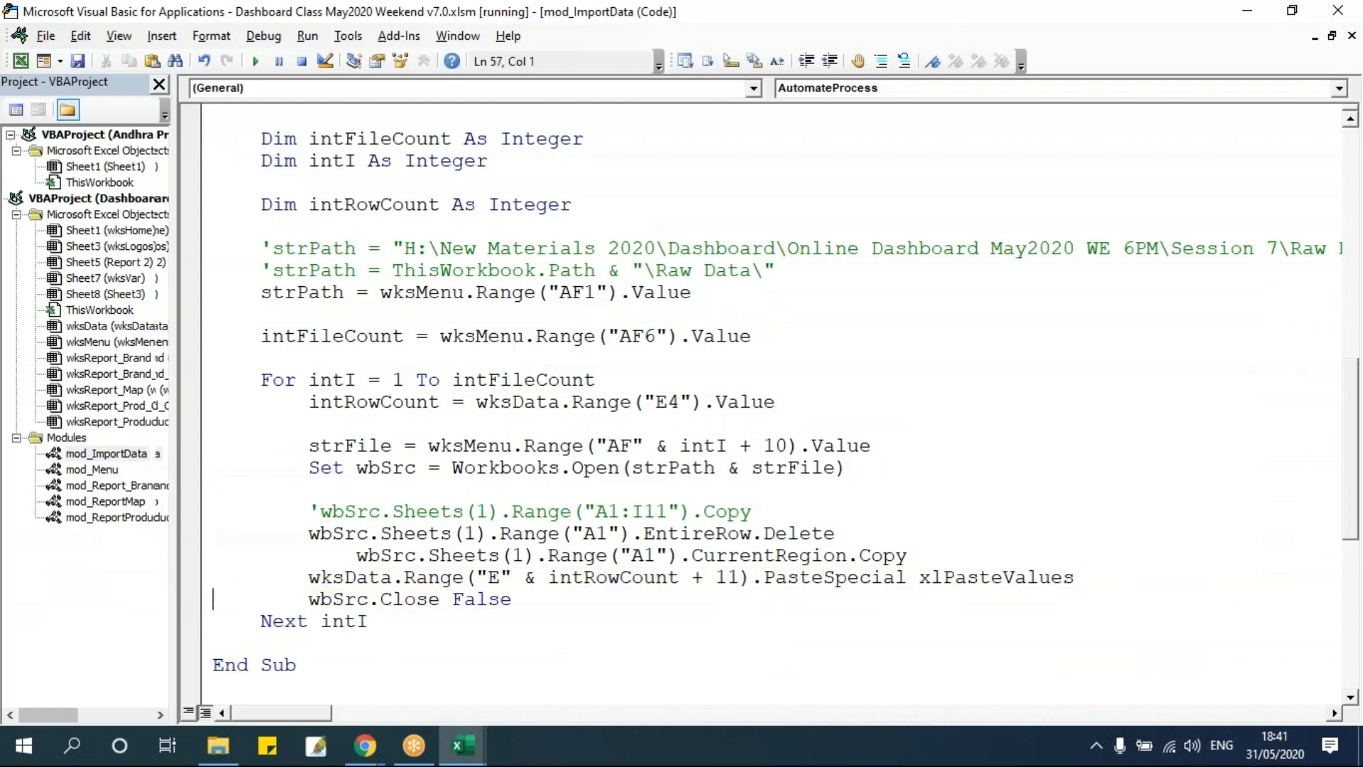
pyautogui.hotkey('alt', 'F11')
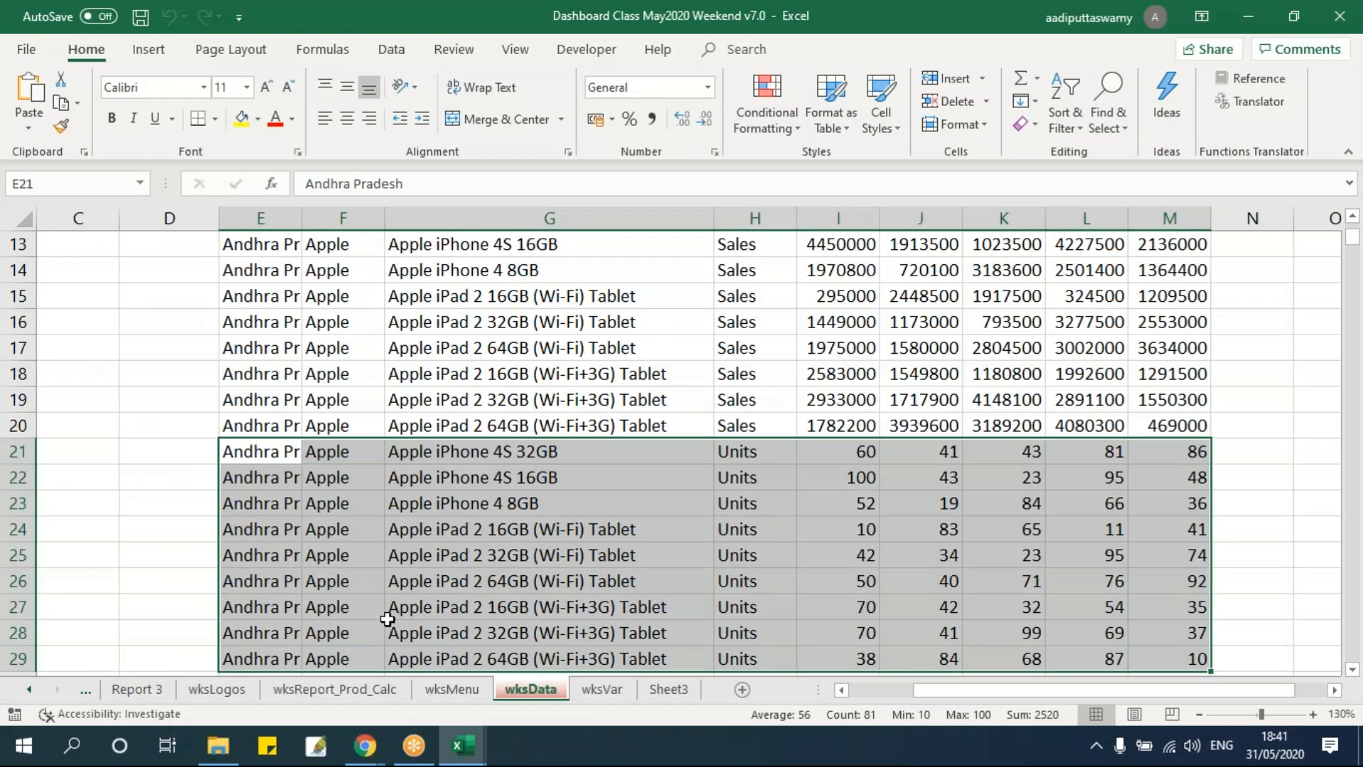
pyautogui.scroll(-1, 427, 570)
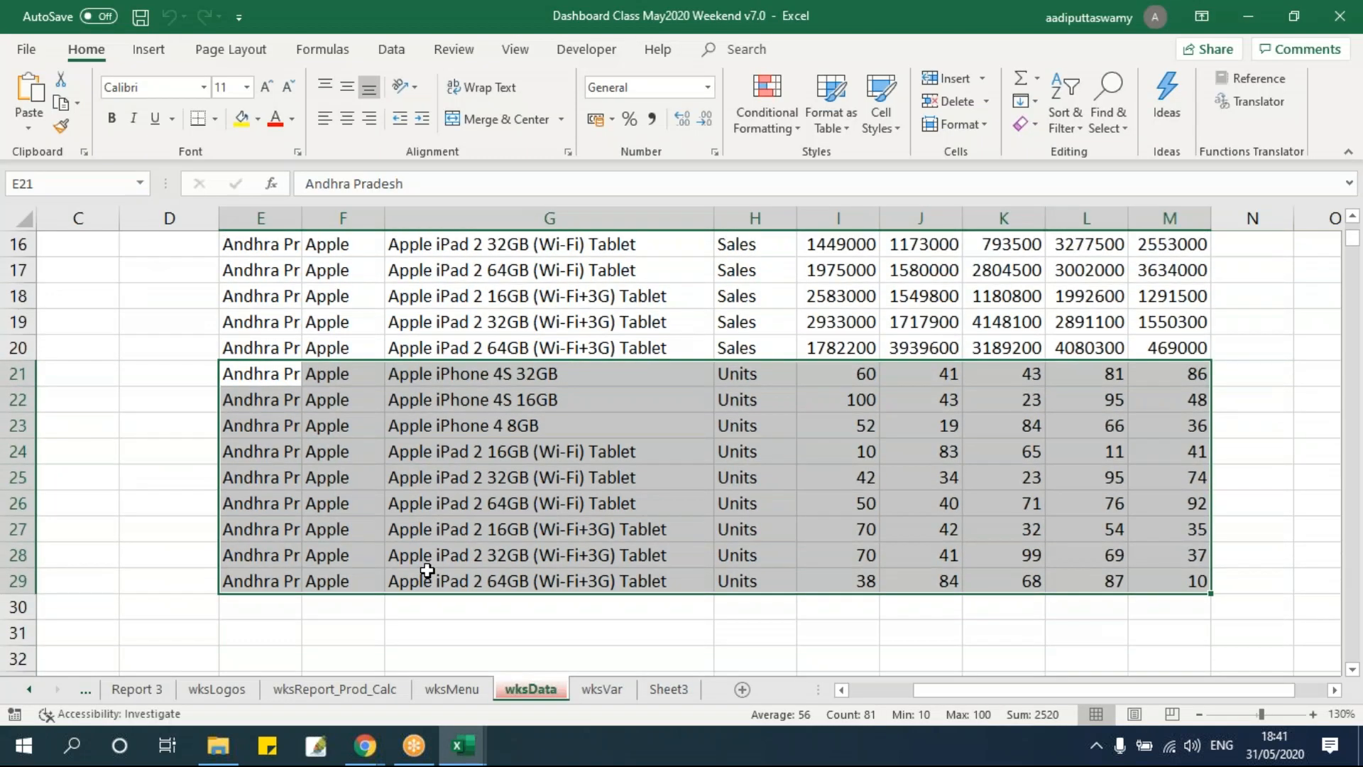
# Step through the third loop iteration and check the next block of rows appended in wksData.
pyautogui.hotkey('alt', 'F11')
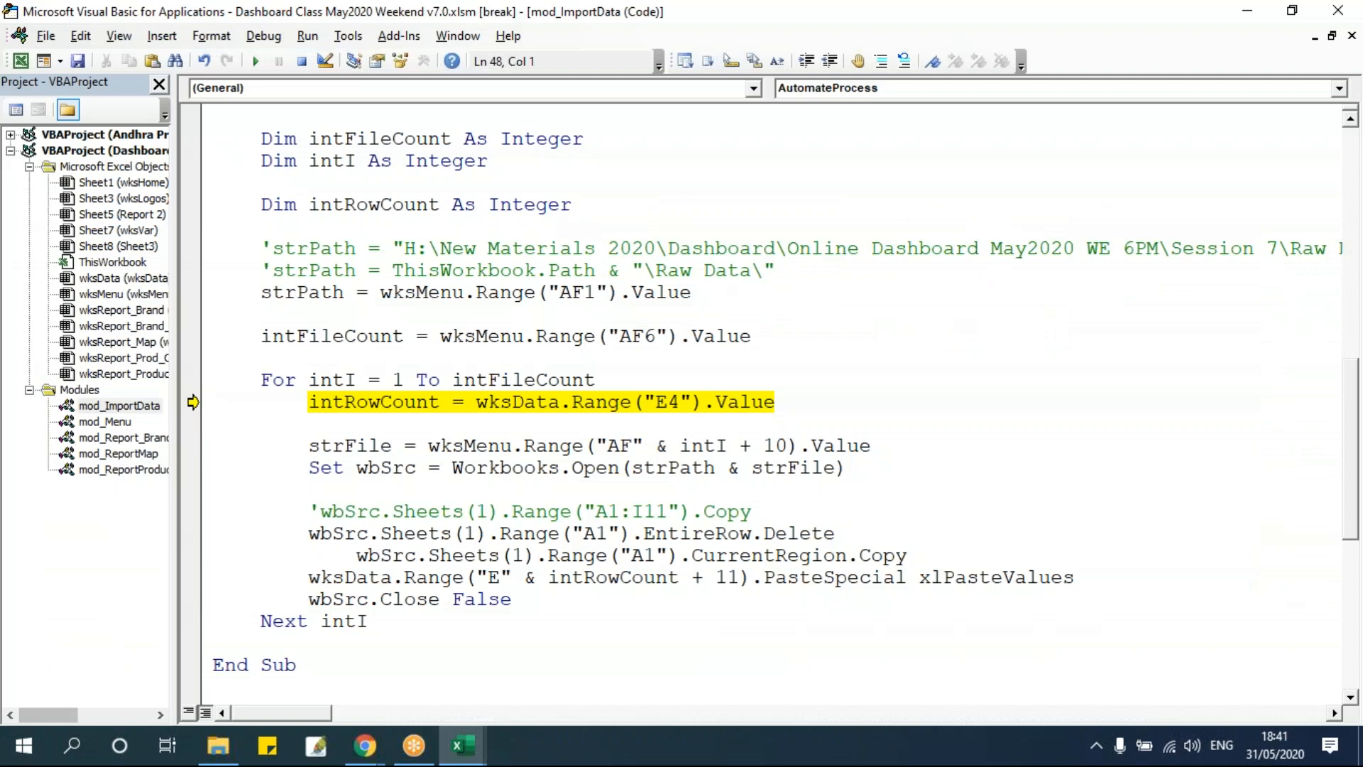
pyautogui.press('F8')
pyautogui.press('F8')
pyautogui.press('F8')
pyautogui.press('F8')
pyautogui.press('F8')
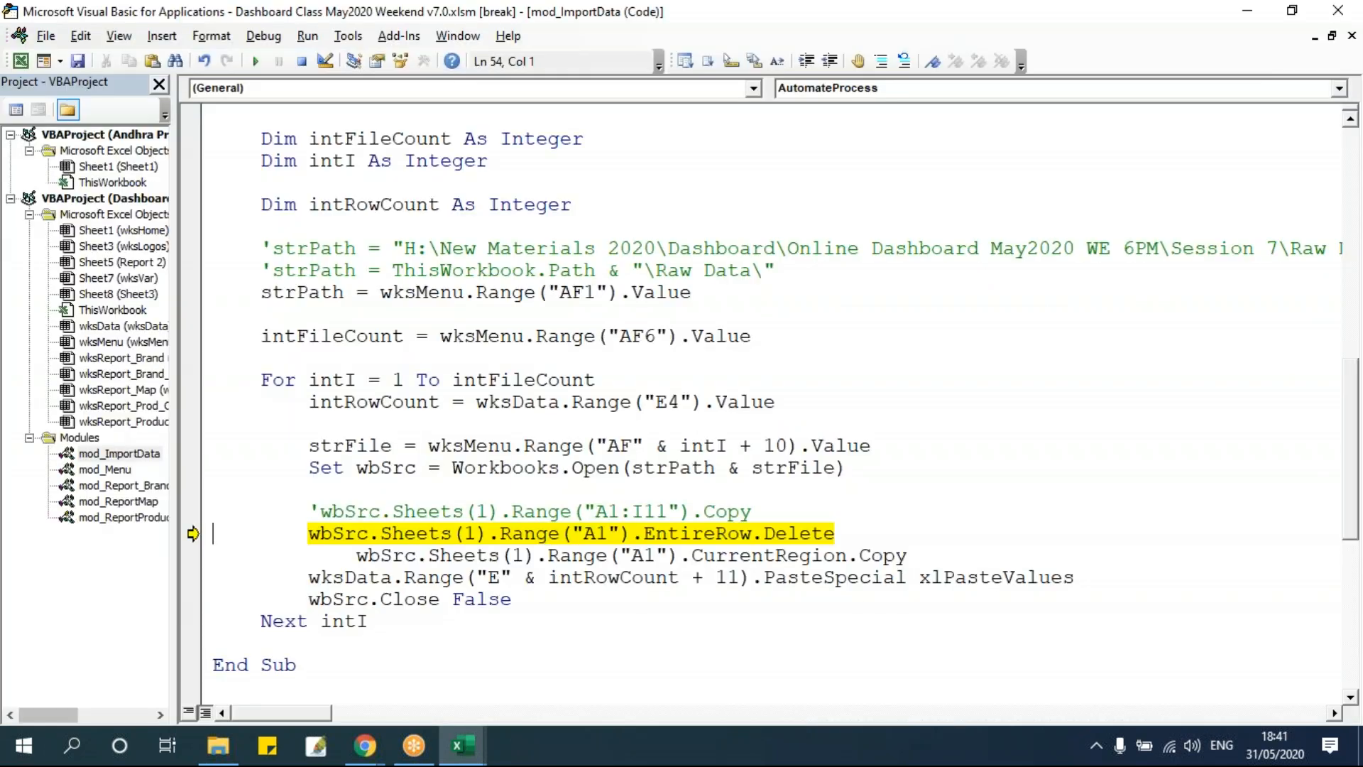
pyautogui.press('F8')
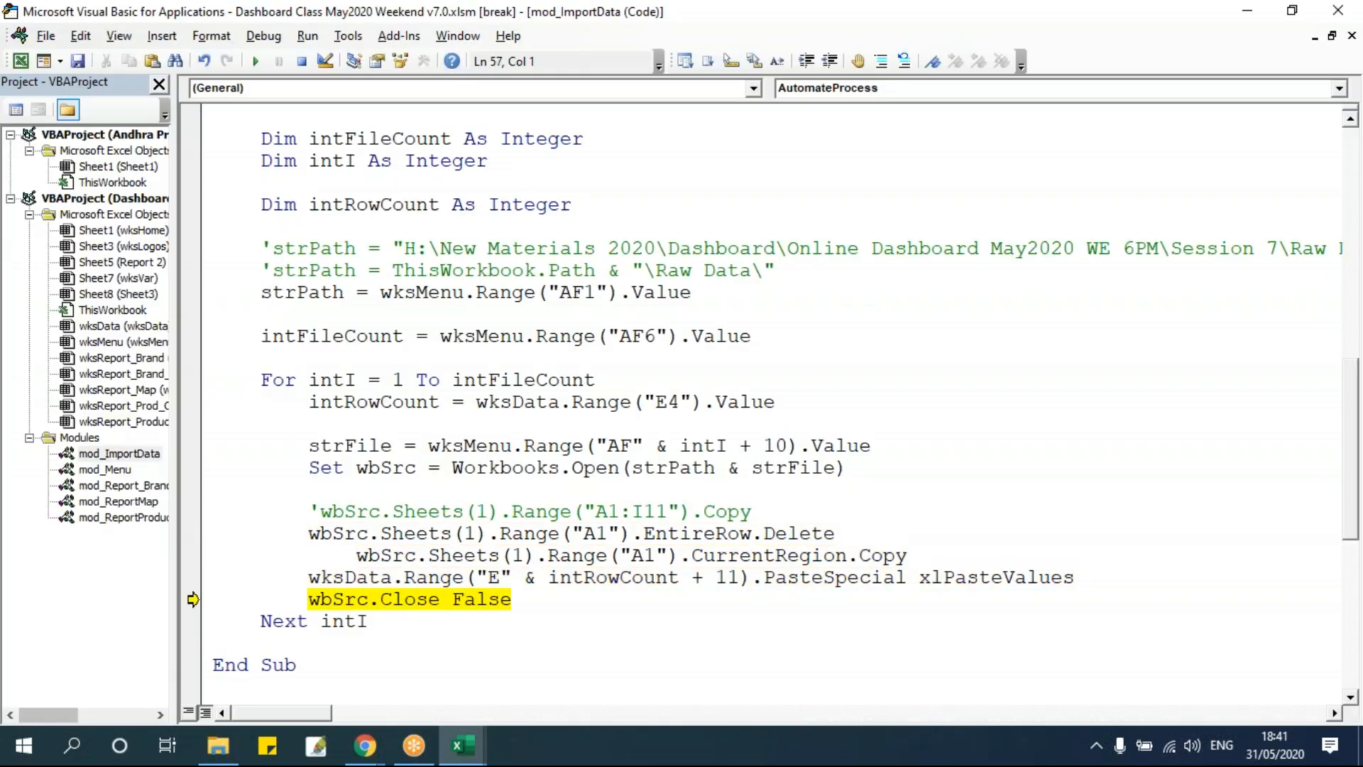
pyautogui.press('F8')
pyautogui.hotkey('alt', 'Tab')
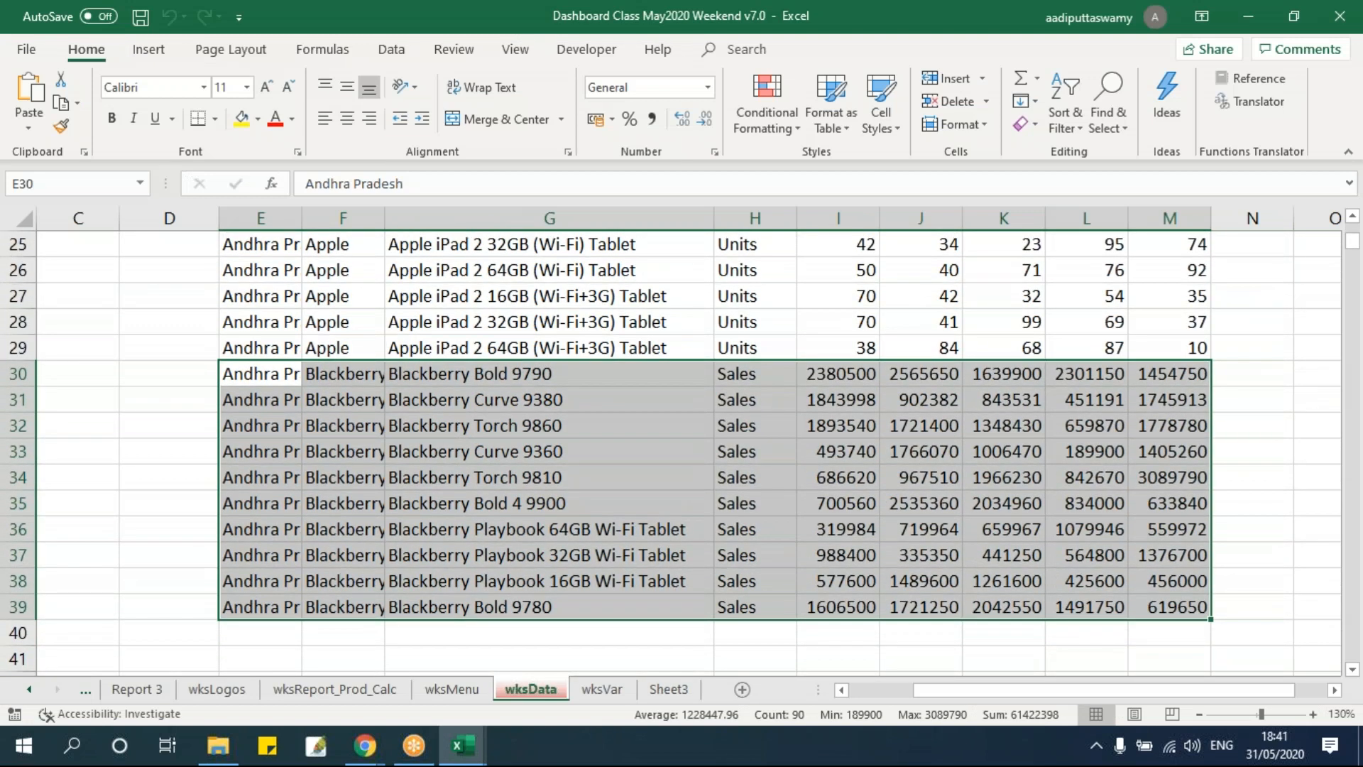
pyautogui.hotkey('alt', 'Tab')
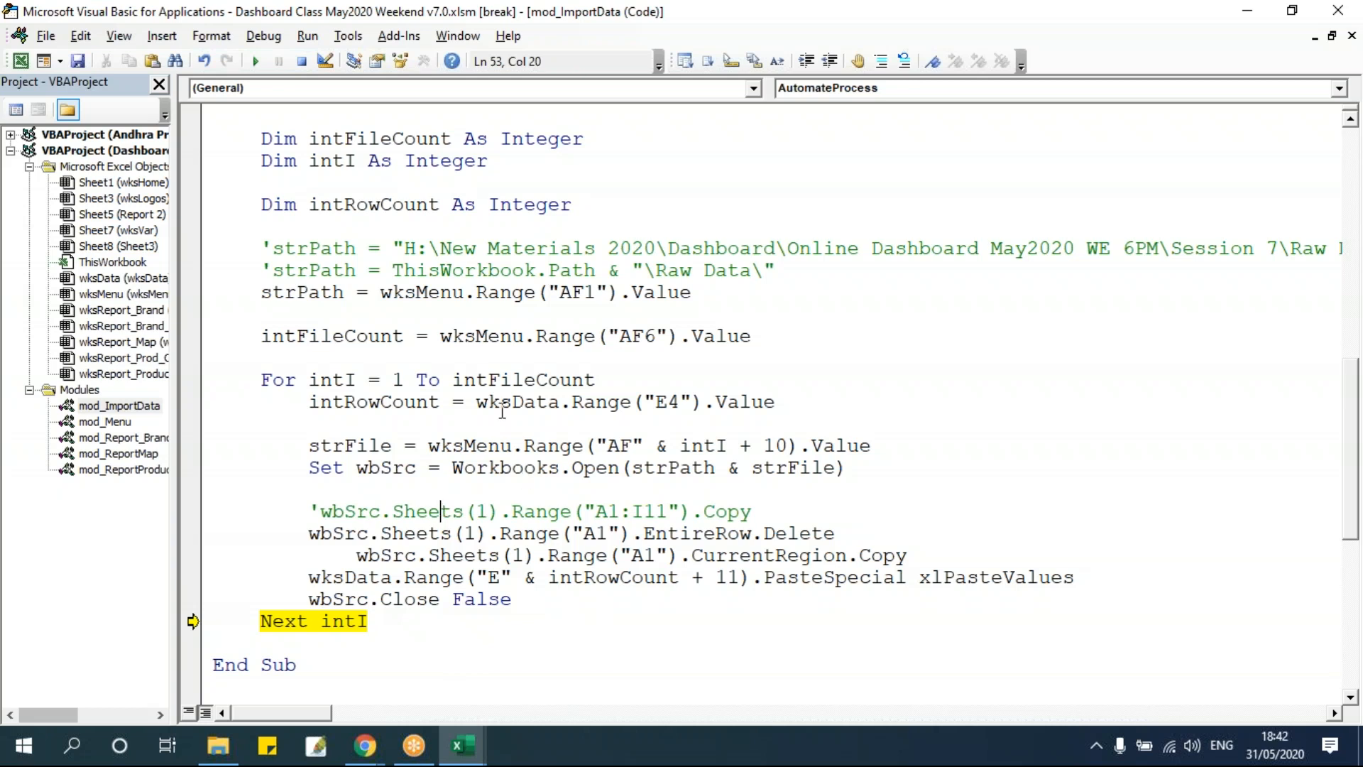
# Change the loop's upper bound to 20, commenting out intFileCount, and reset the running macro.
pyautogui.click(461, 380)
pyautogui.write("20 '")
pyautogui.click(550, 467)
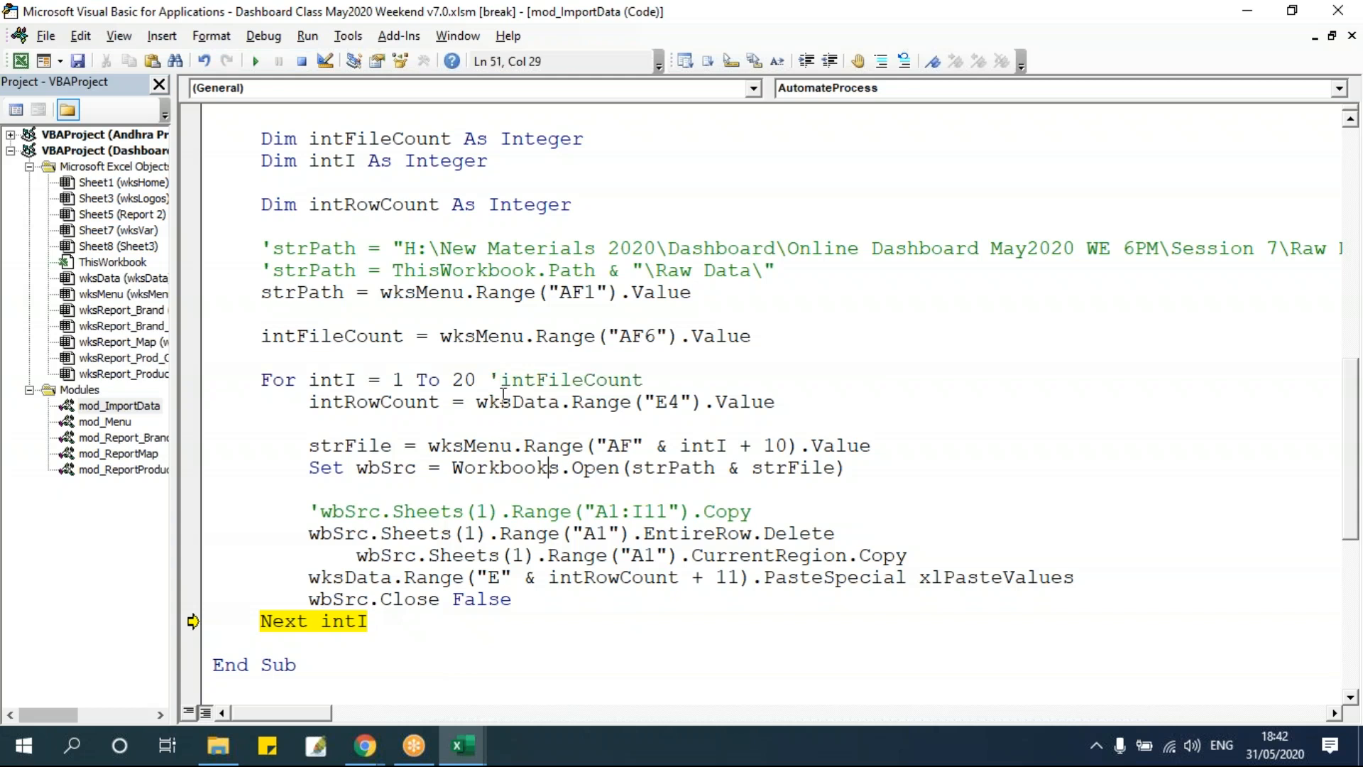
pyautogui.click(302, 61)
# Remove the extra indent from the CurrentRegion.Copy statement inside the loop.
pyautogui.click(453, 381)
pyautogui.moveTo(455, 383); pyautogui.dragTo(718, 380)
pyautogui.click(658, 426)
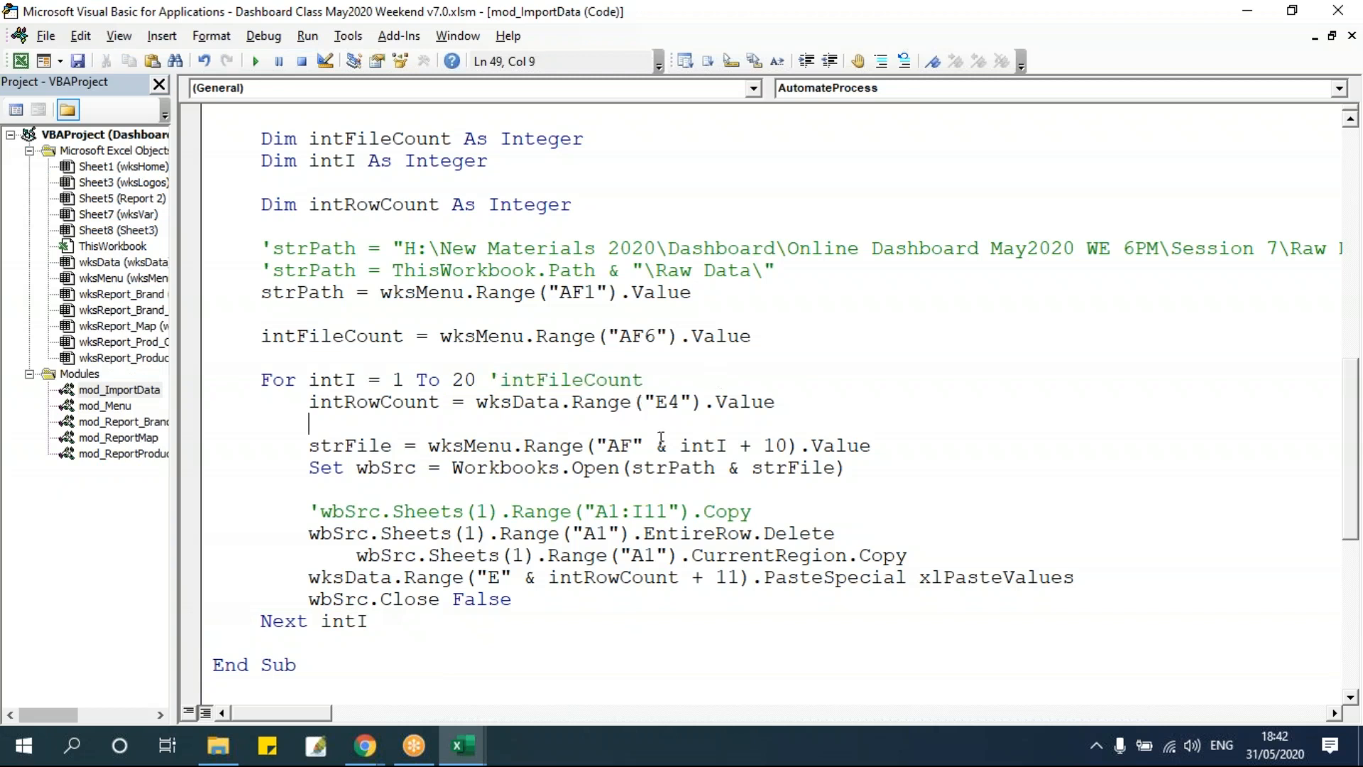
pyautogui.click(471, 490)
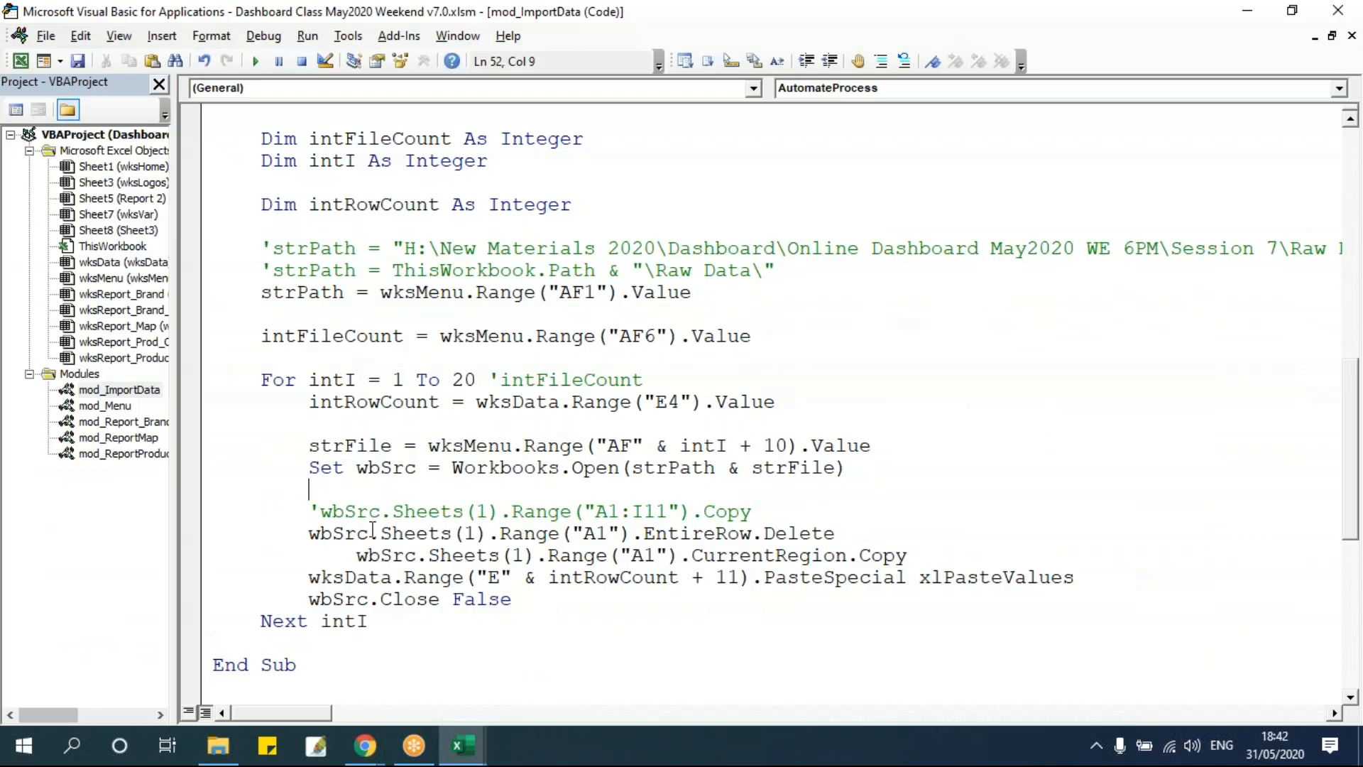
pyautogui.click(357, 555)
pyautogui.hotkey('shift', 'Tab')
pyautogui.click(475, 468)
pyautogui.scroll(3, 472, 472)
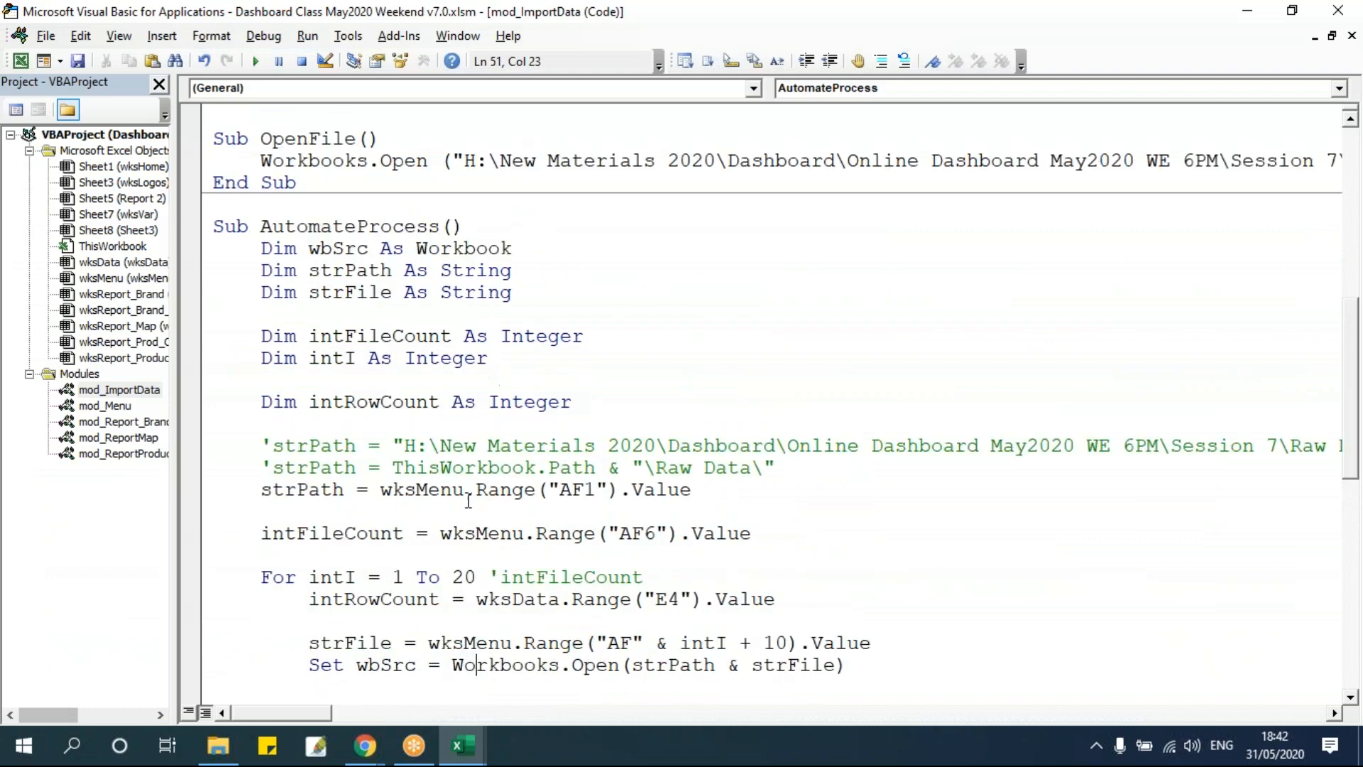
pyautogui.scroll(-1, 454, 483)
pyautogui.click(394, 485)
pyautogui.scroll(-1, 608, 486)
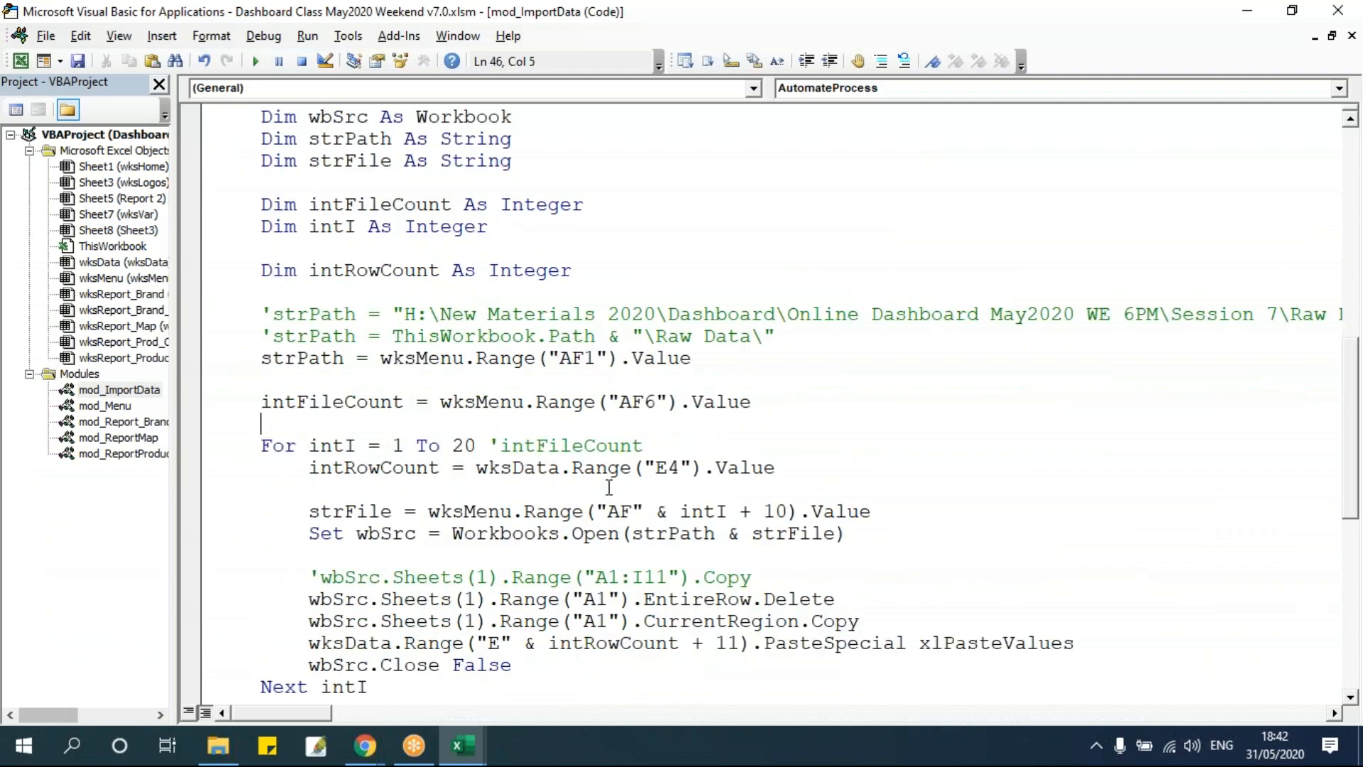
# Examine the extent of the stacked data range in wksData starting from E11.
pyautogui.hotkey('alt', 'Tab')
pyautogui.scroll(8, 426, 457)
pyautogui.click(266, 498)
pyautogui.press('Down')
pyautogui.click(266, 497)
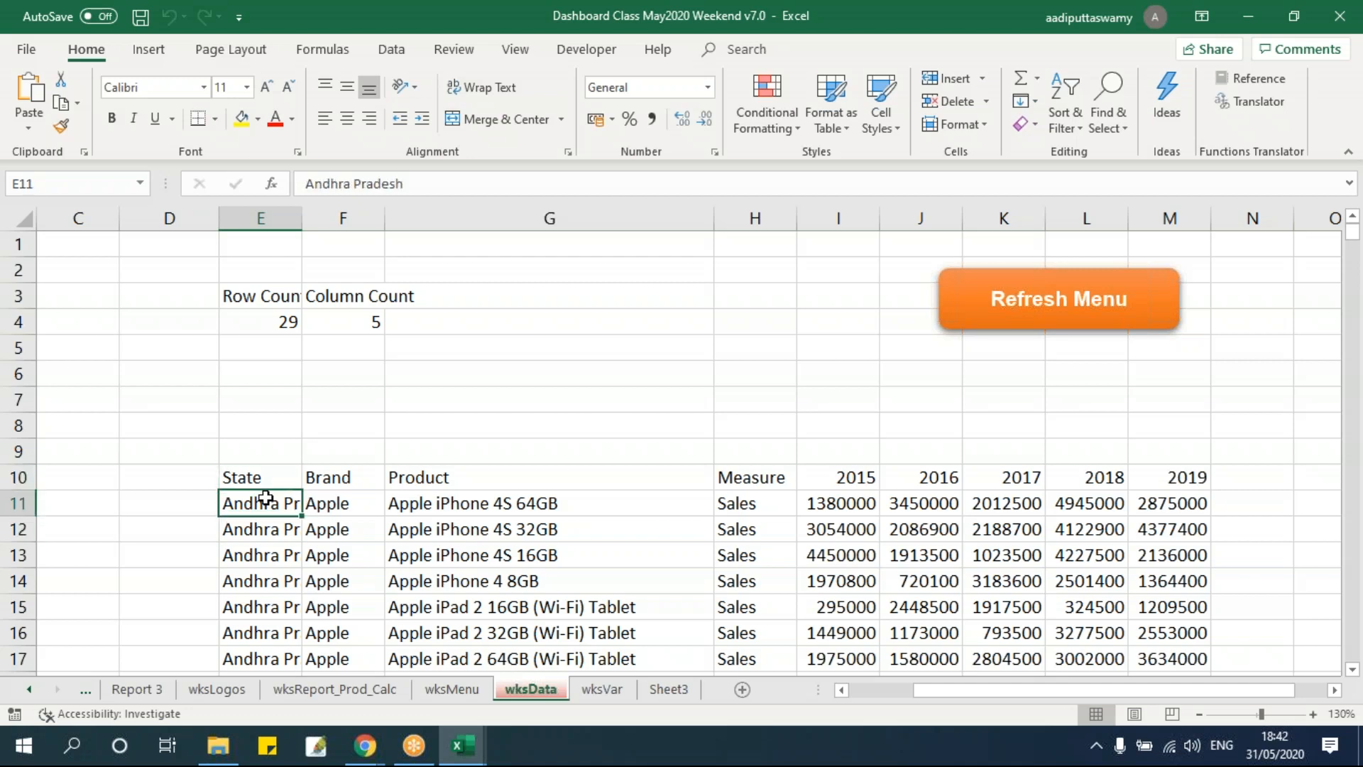
pyautogui.hotkey('ctrl', 'Down')
pyautogui.press('Down')
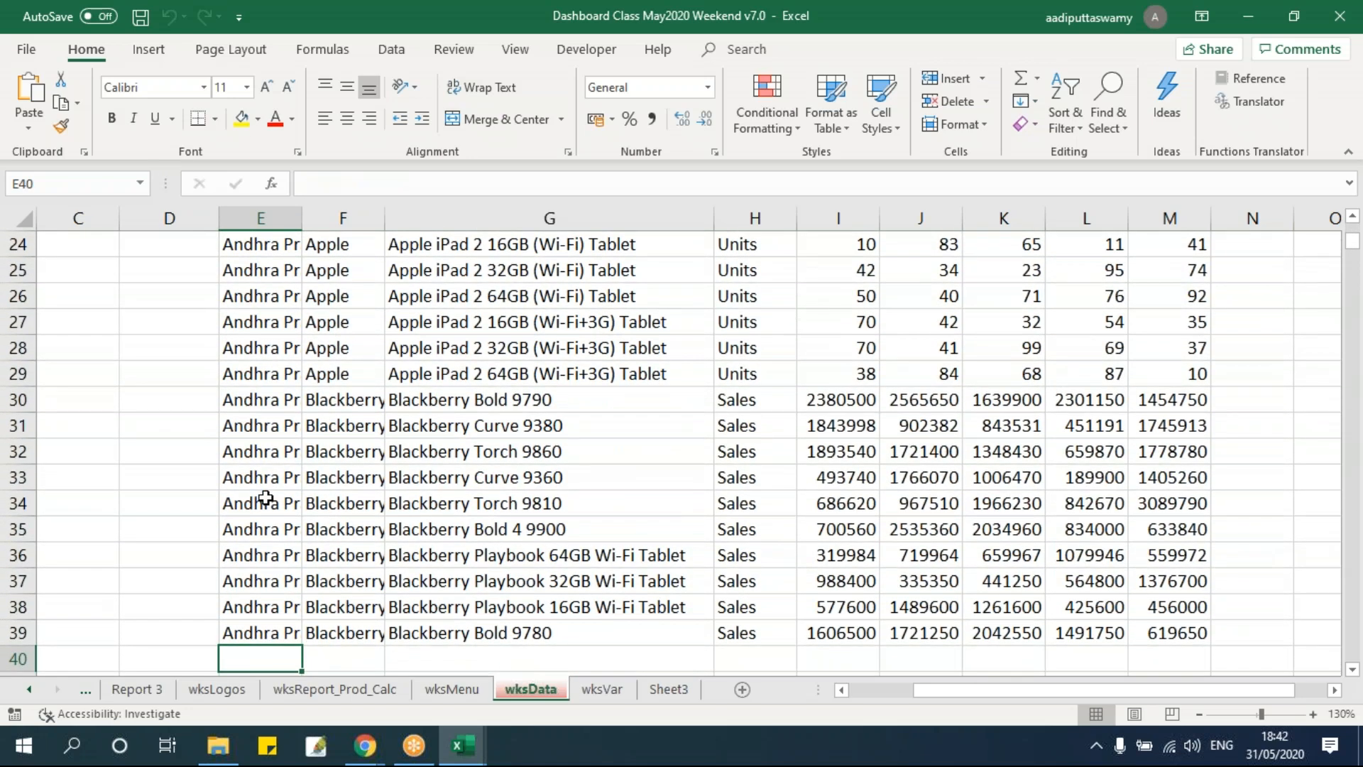
pyautogui.press('Up')
pyautogui.press('Up')
pyautogui.press('Down')
pyautogui.hotkey('ctrl', 'Up')
pyautogui.hotkey('ctrl', 'Up')
pyautogui.press('Down')
pyautogui.press('Down')
pyautogui.press('Down')
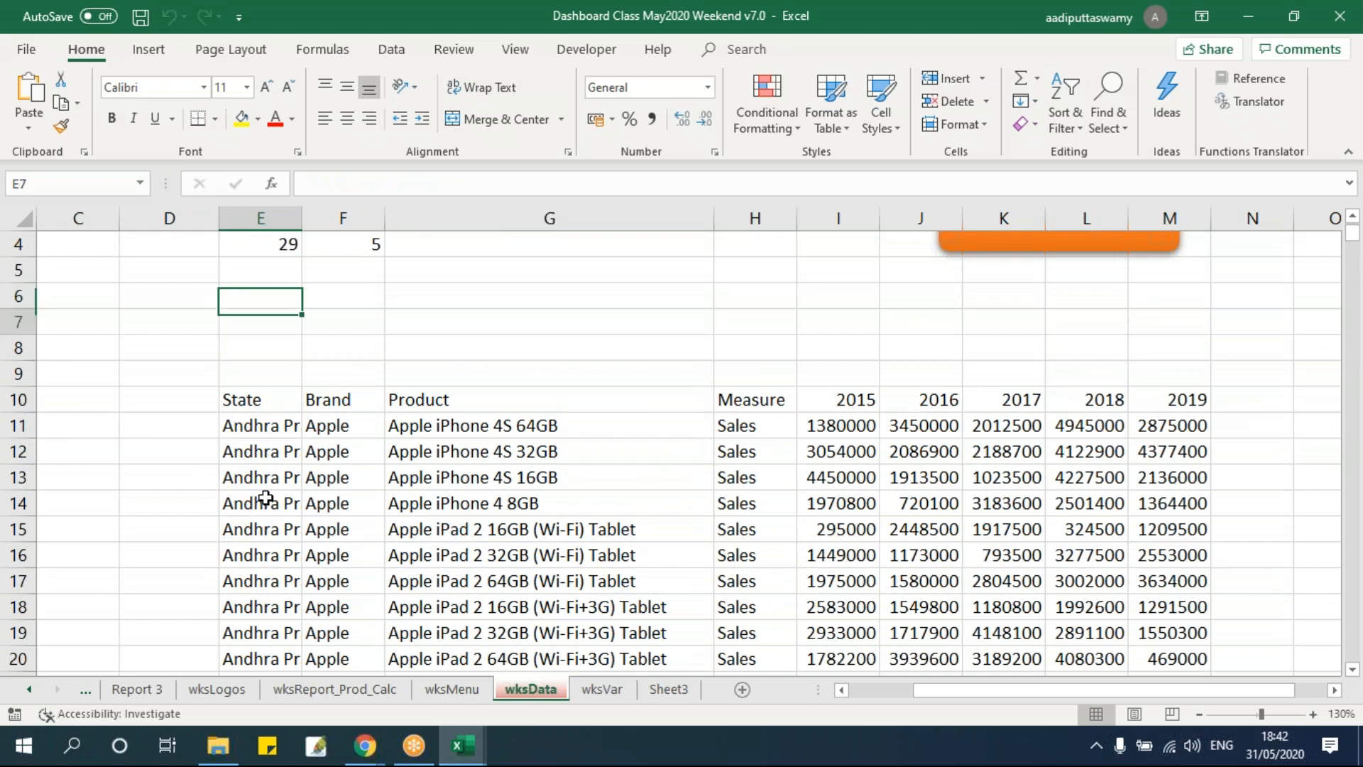
pyautogui.hotkey('alt', 'F11')
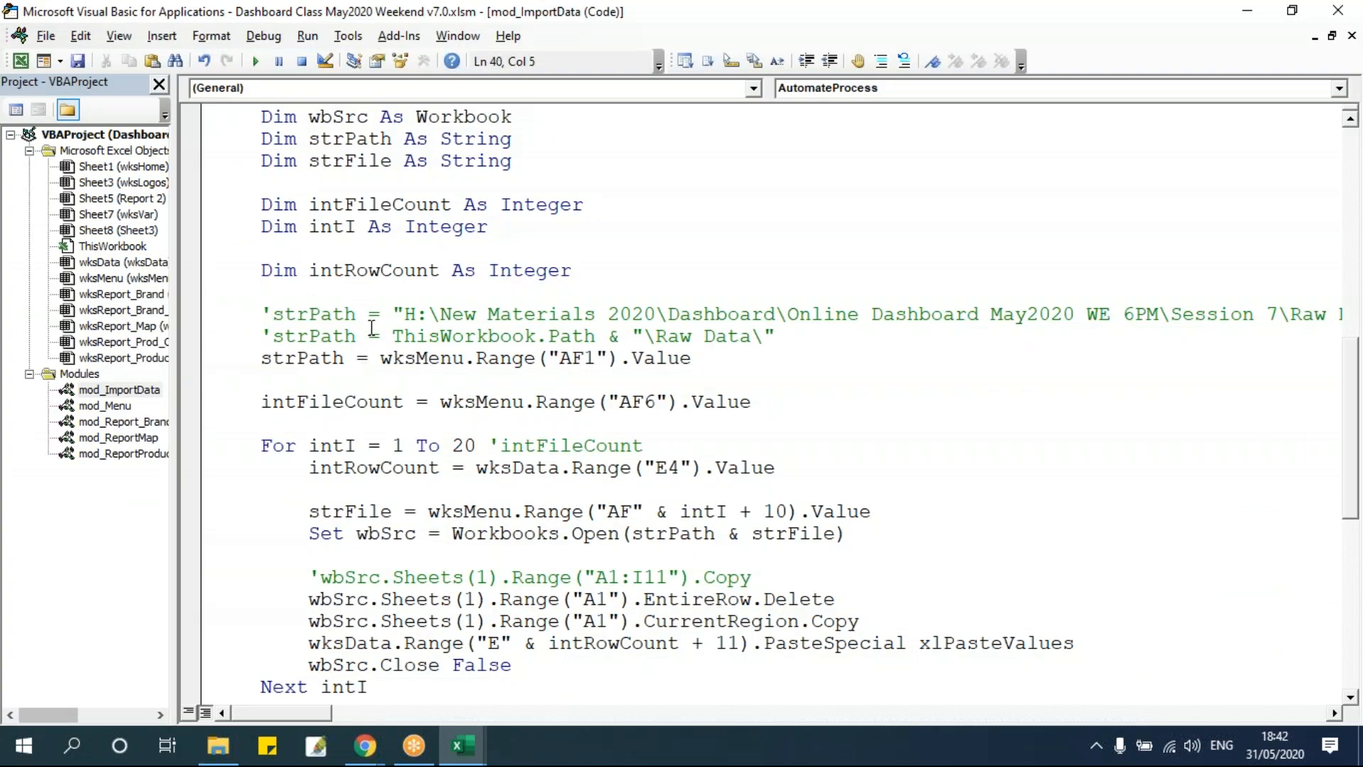
# Add a statement clearing the contents of wksData range E11:M100000 before the path assignments.
pyautogui.press('Return')
pyautogui.write('wksdata.r')
pyautogui.press('Tab')
pyautogui.write('("')
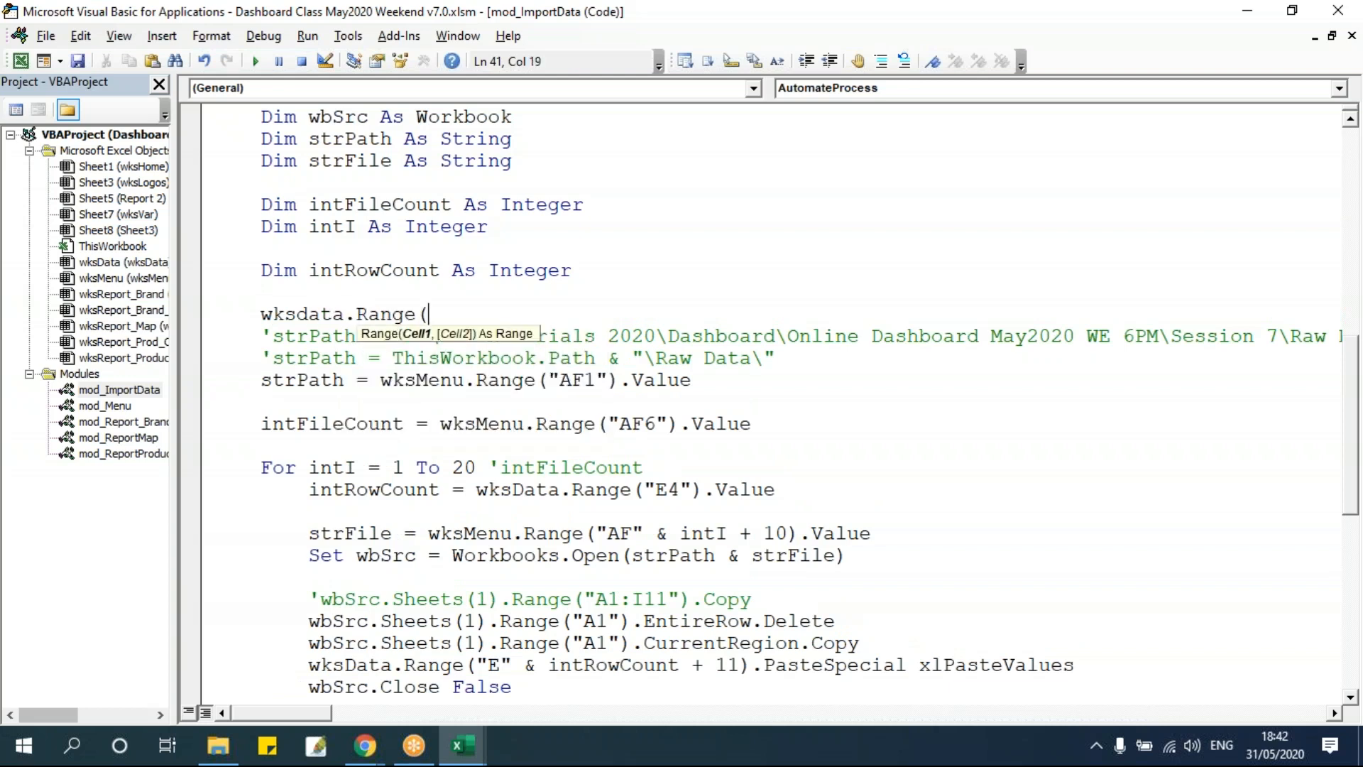
pyautogui.hotkey('alt', 'F11')
pyautogui.press('Down')
pyautogui.press('Down')
pyautogui.press('Down')
pyautogui.press('Down')
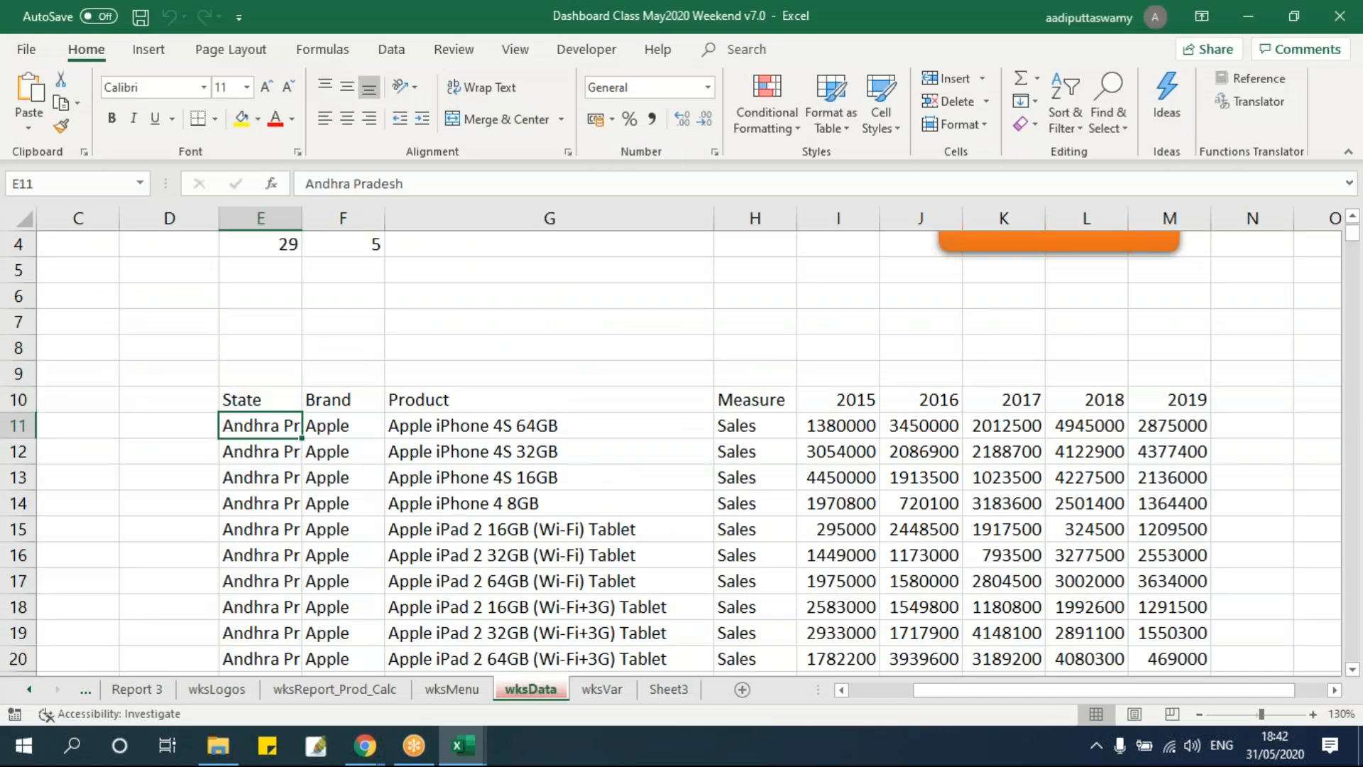
pyautogui.hotkey('alt', 'F11')
pyautogui.write('E11')
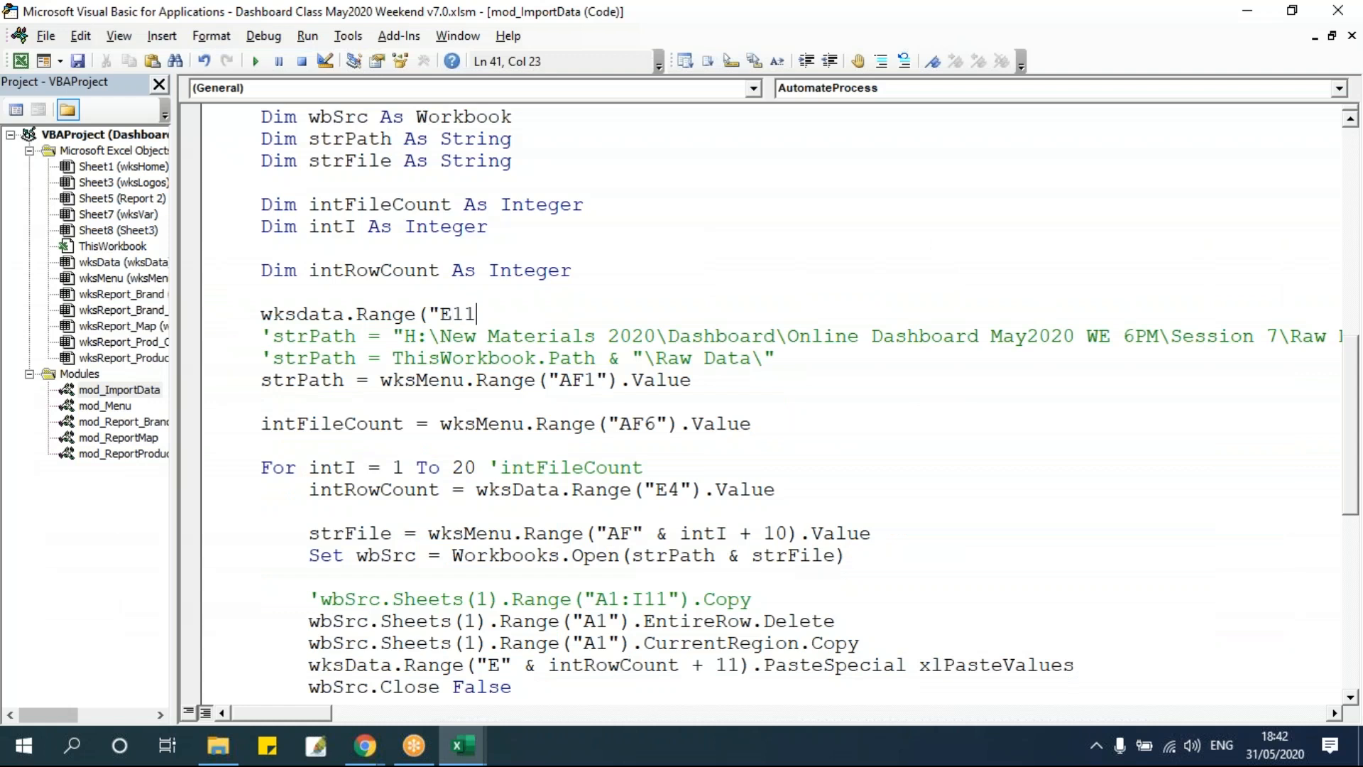
pyautogui.write(':')
pyautogui.hotkey('alt', 'F11')
pyautogui.hotkey('ctrl', 'Right')
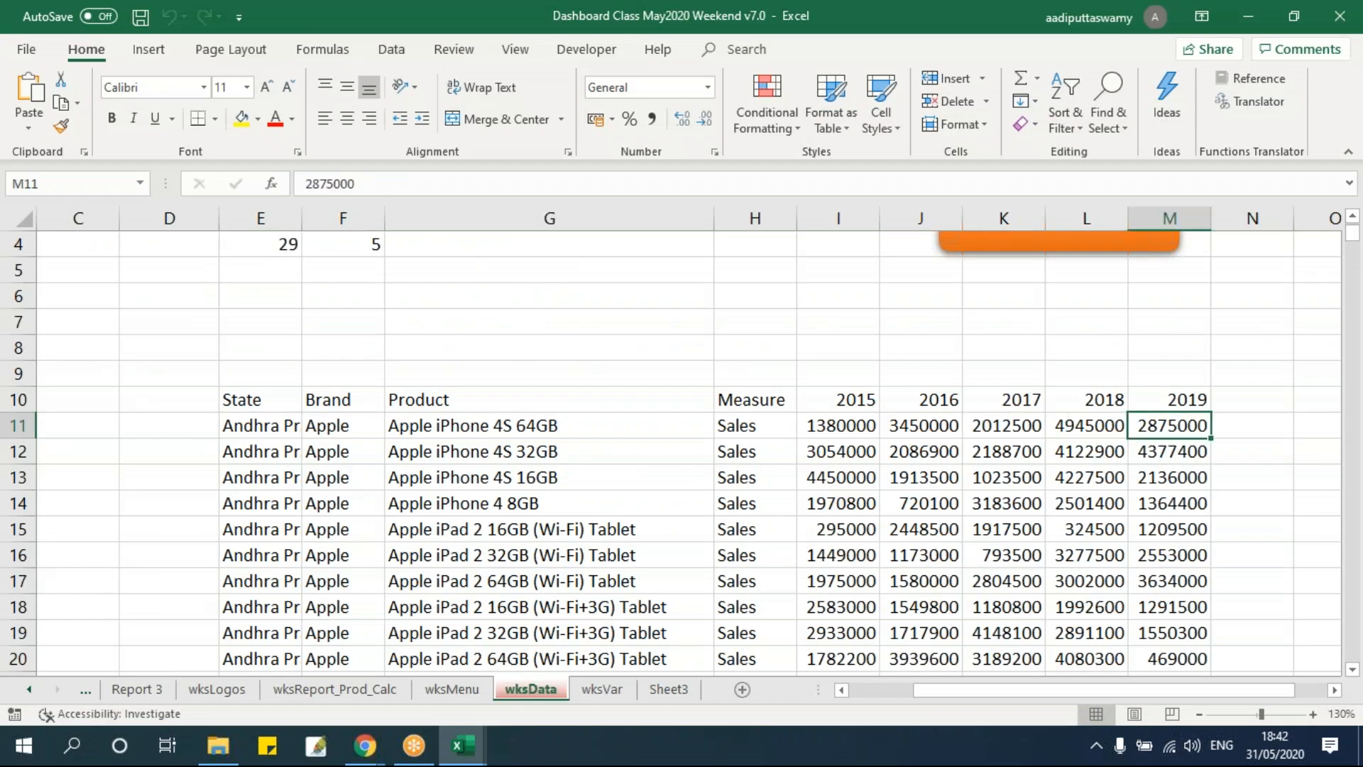
pyautogui.hotkey('alt', 'F11')
pyautogui.write('M100')
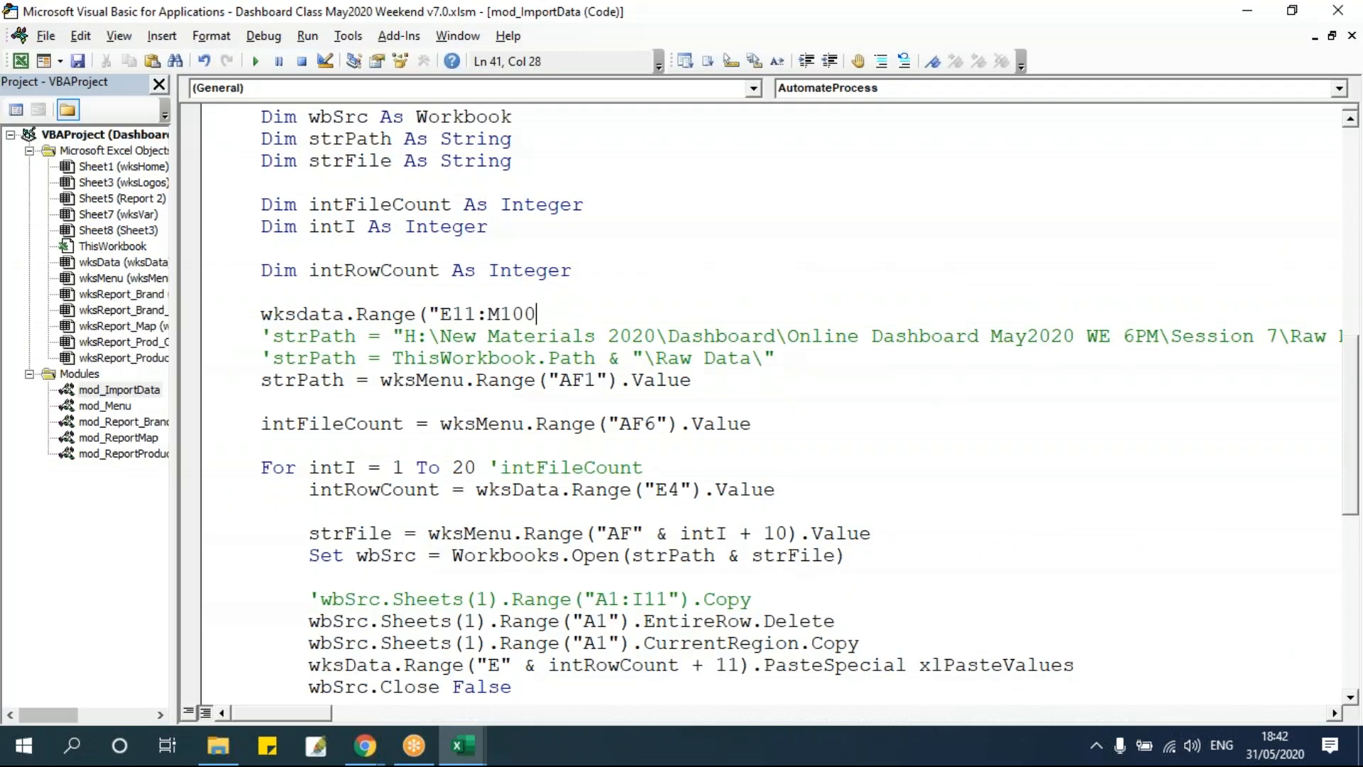
pyautogui.write('000").clearc')
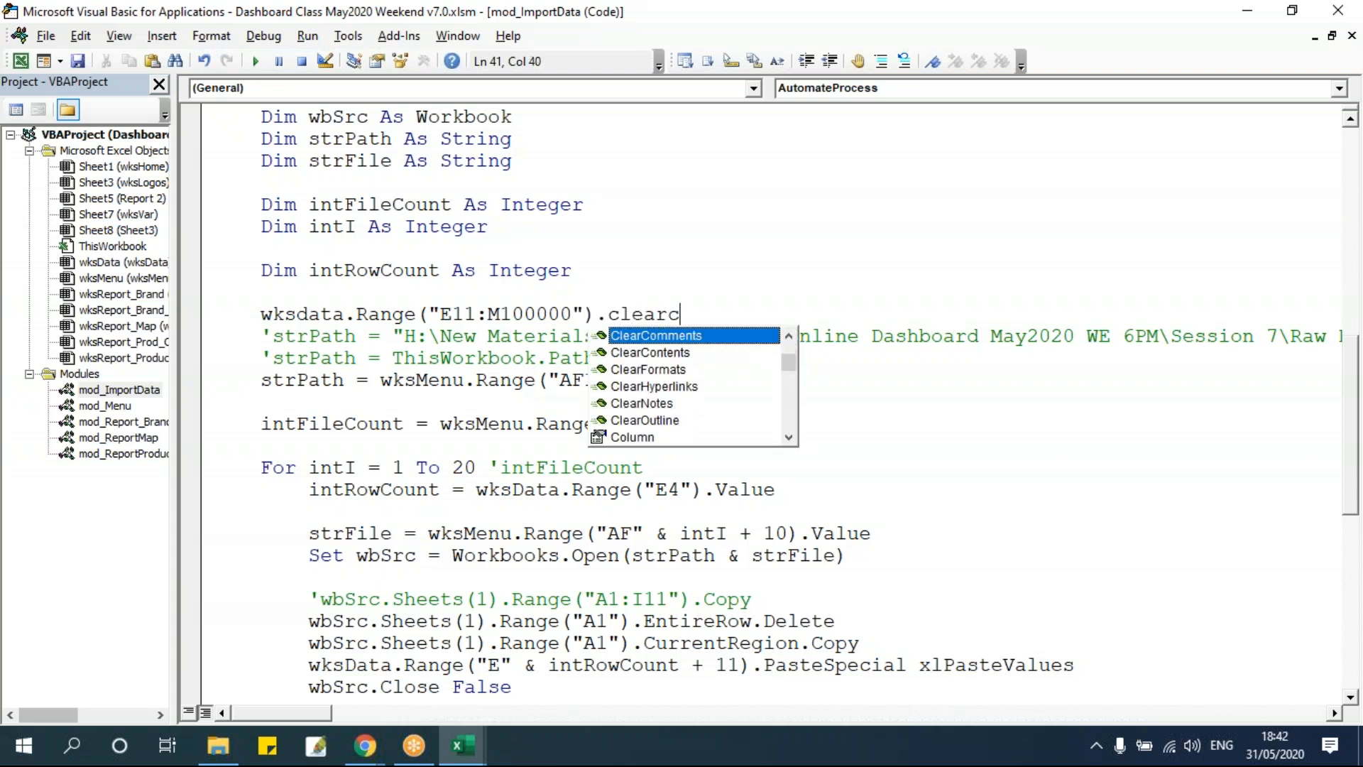
pyautogui.write('o')
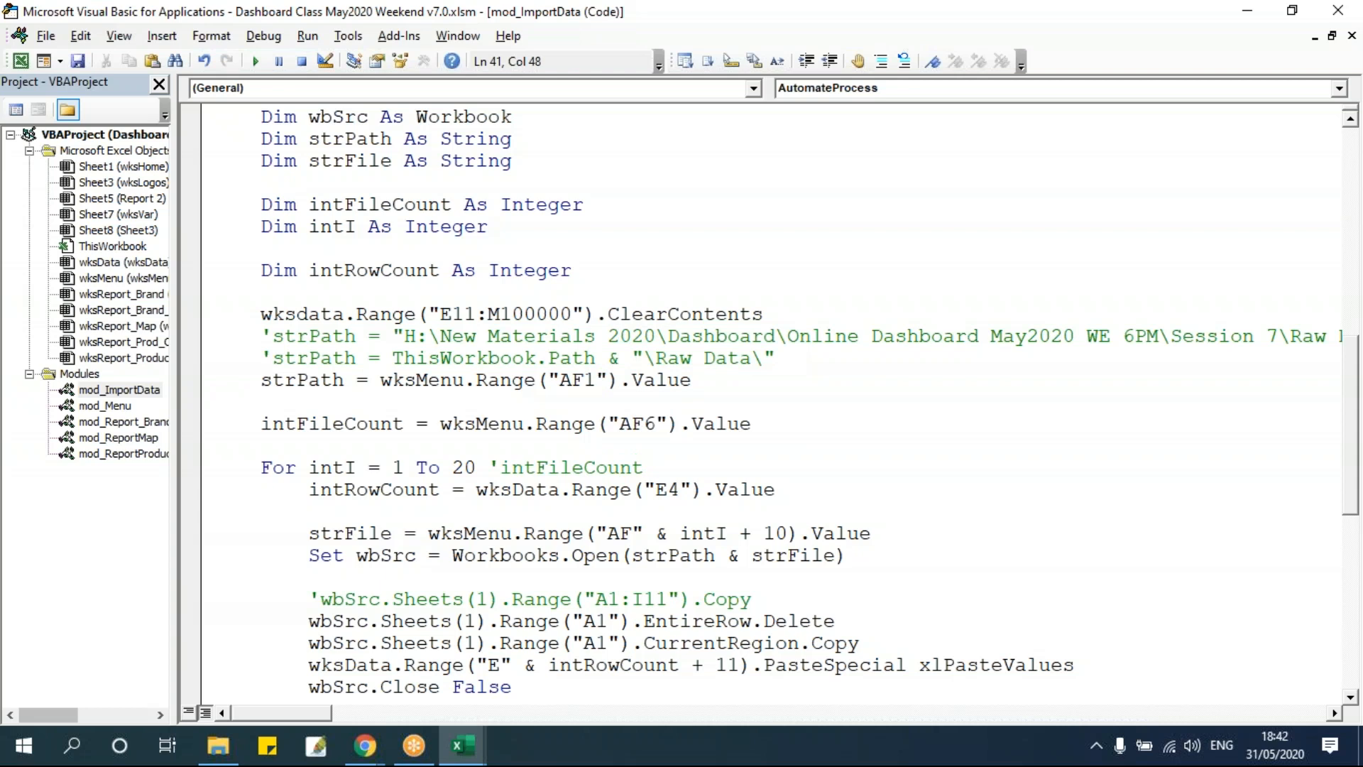
pyautogui.press('Return')
pyautogui.click(608, 511)
# Step through the macro from its start up to the For loop line.
pyautogui.hotkey('alt', 'F11')
pyautogui.hotkey('alt', 'F11')
pyautogui.click(561, 474)
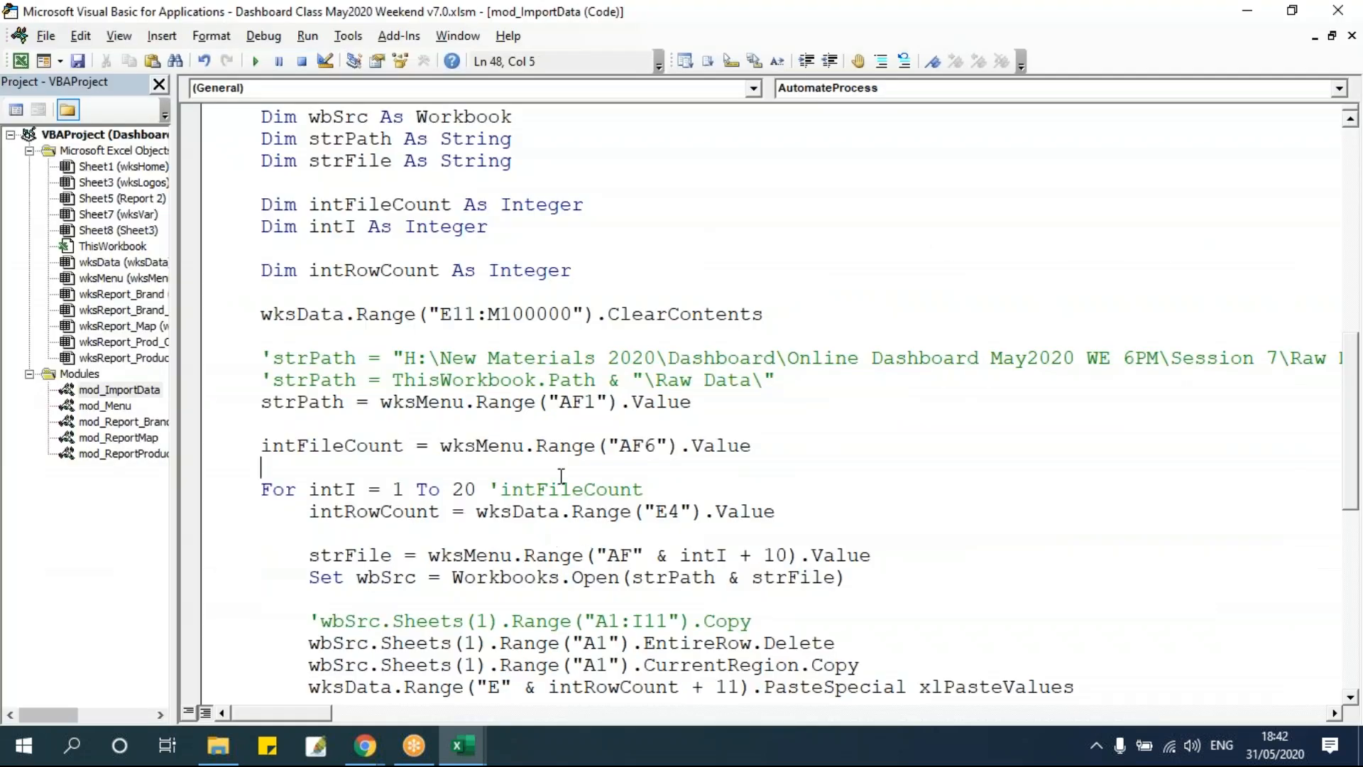
pyautogui.press('F8')
pyautogui.press('F8')
pyautogui.press('F8')
pyautogui.press('F8')
pyautogui.press('F8')
pyautogui.press('F8')
pyautogui.press('F8')
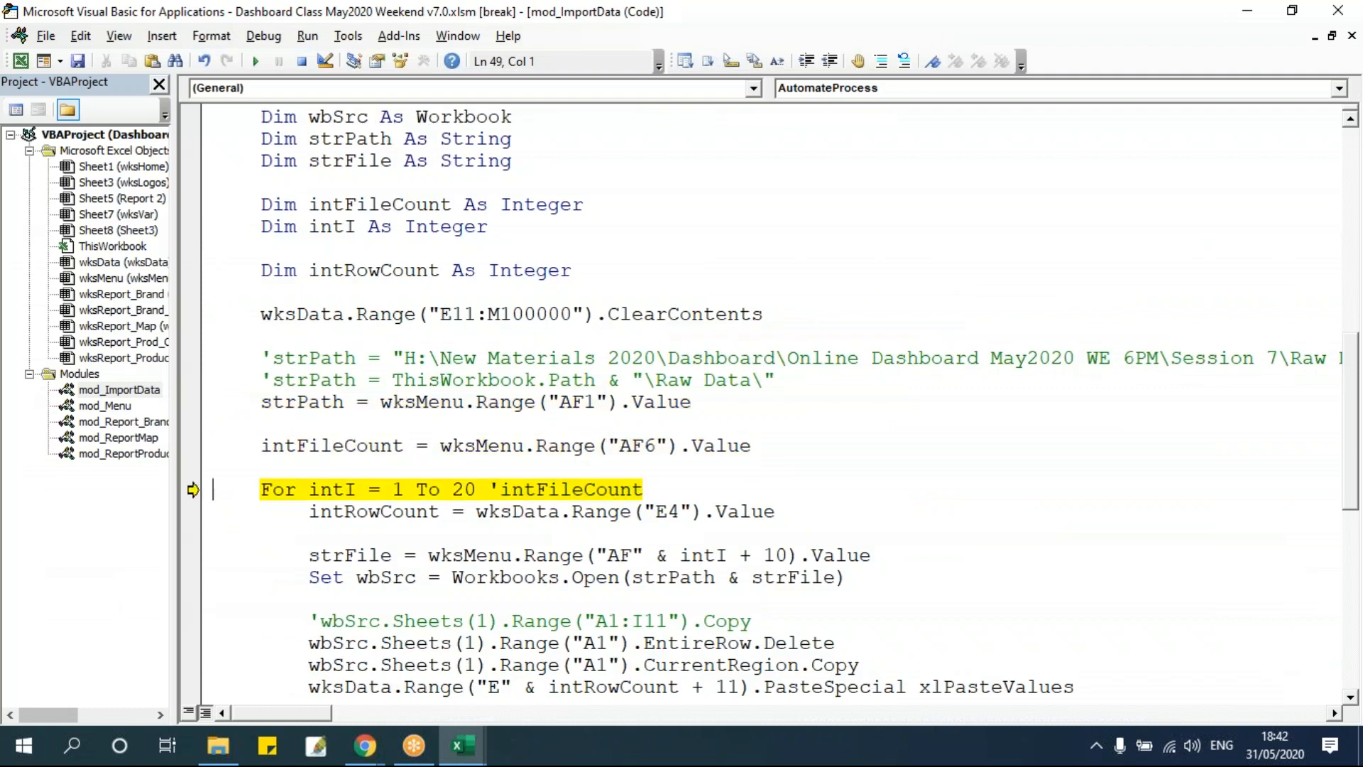
pyautogui.scroll(-1, 538, 482)
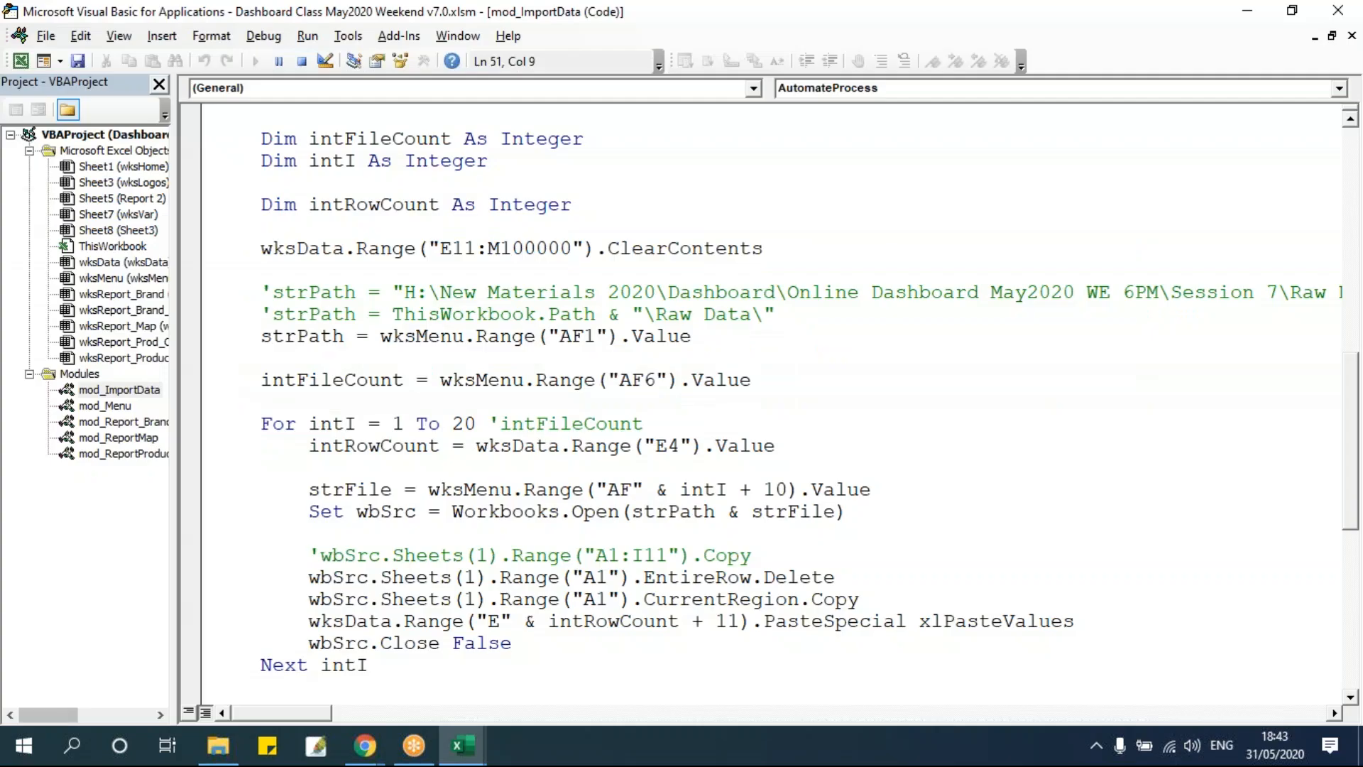
pyautogui.click(500, 423)
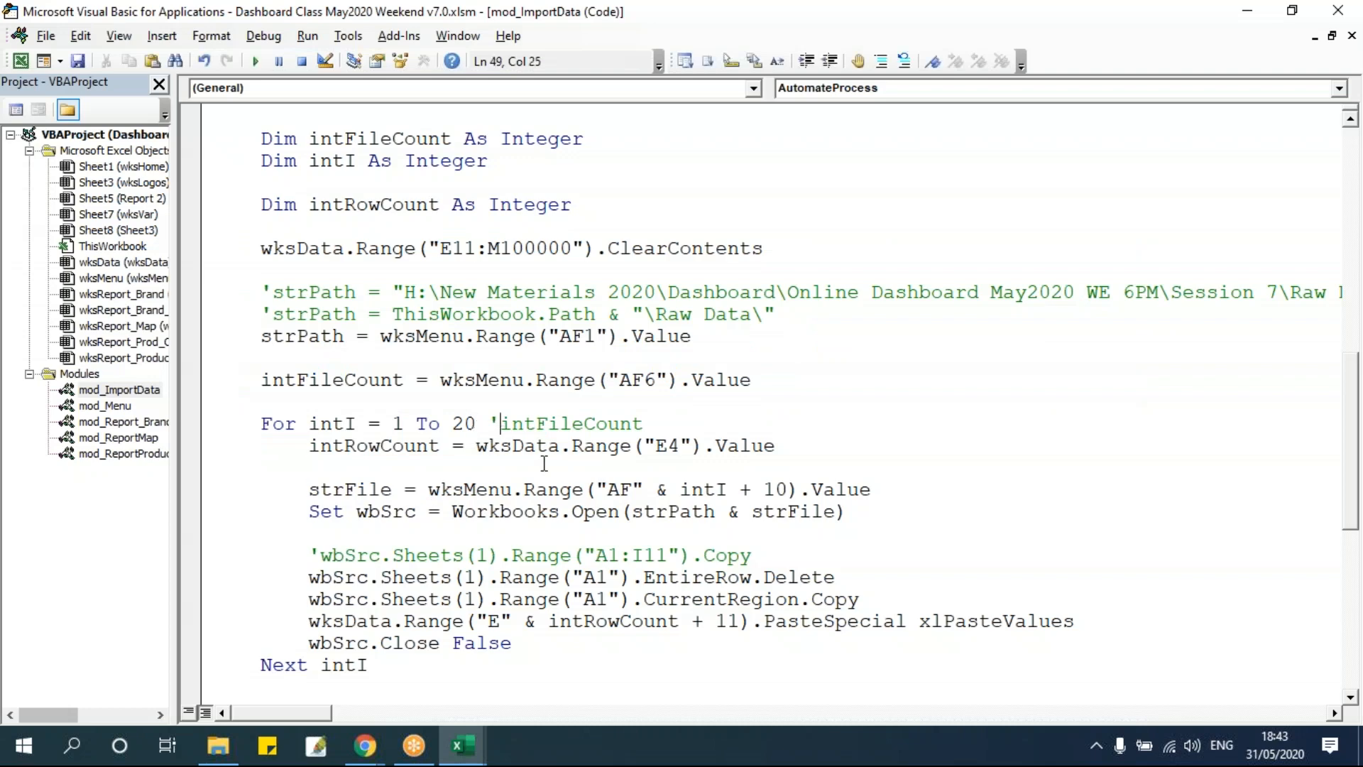
# Inspect the wksData sheet's stacked rows and row count alongside the loop code.
pyautogui.hotkey('alt', 'F11')
pyautogui.click(274, 367)
pyautogui.hotkey('ctrl', 'Up')
pyautogui.press('Down')
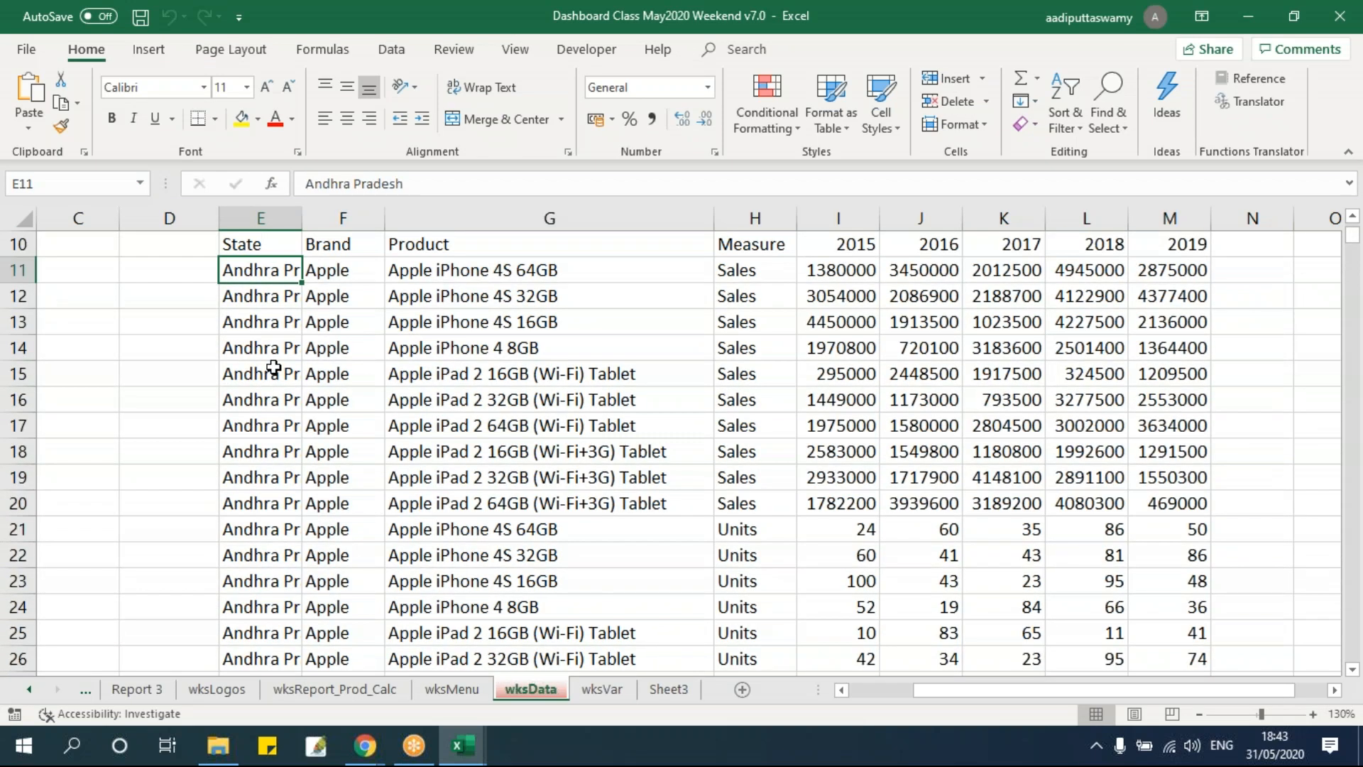
pyautogui.hotkey('alt', 'F11')
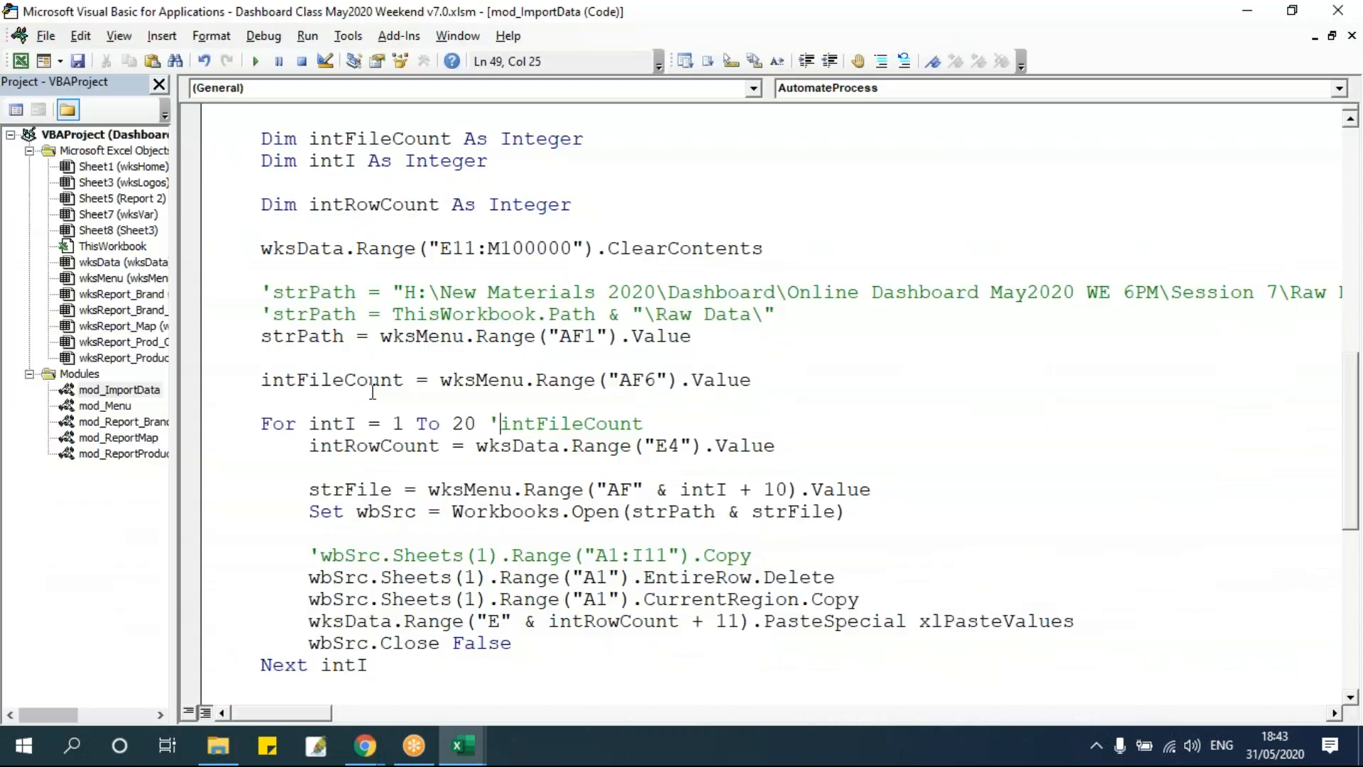
pyautogui.hotkey('alt', 'F11')
pyautogui.scroll(3, 328, 420)
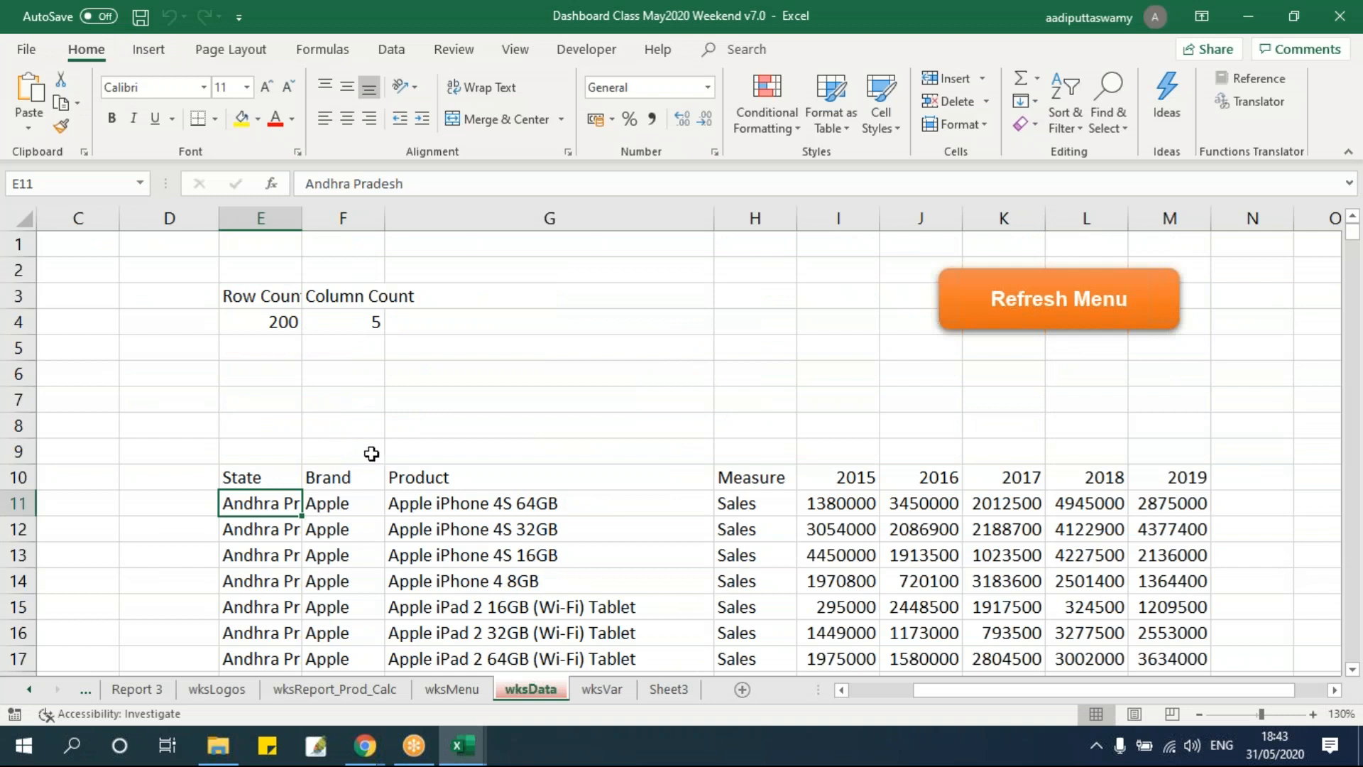
pyautogui.hotkey('alt', 'F11')
pyautogui.scroll(-1, 479, 490)
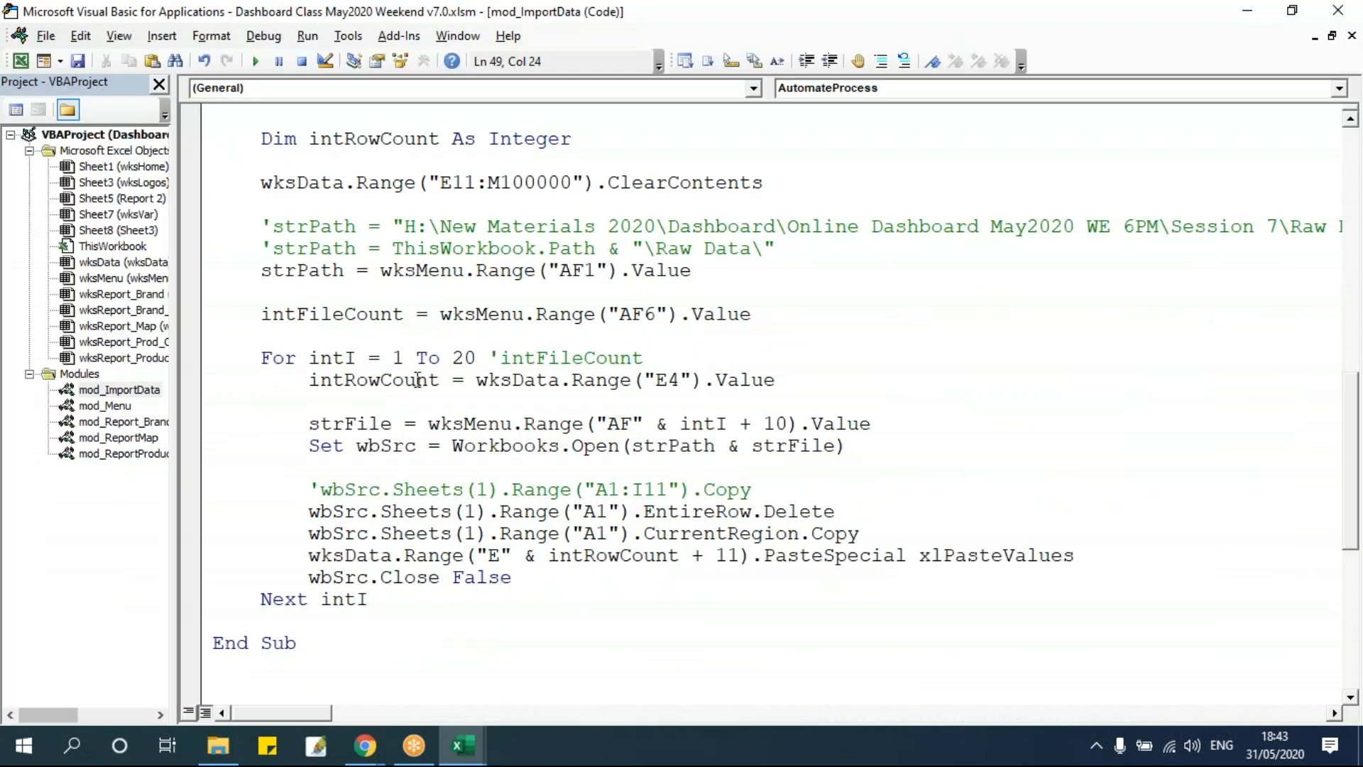
pyautogui.scroll(3, 418, 377)
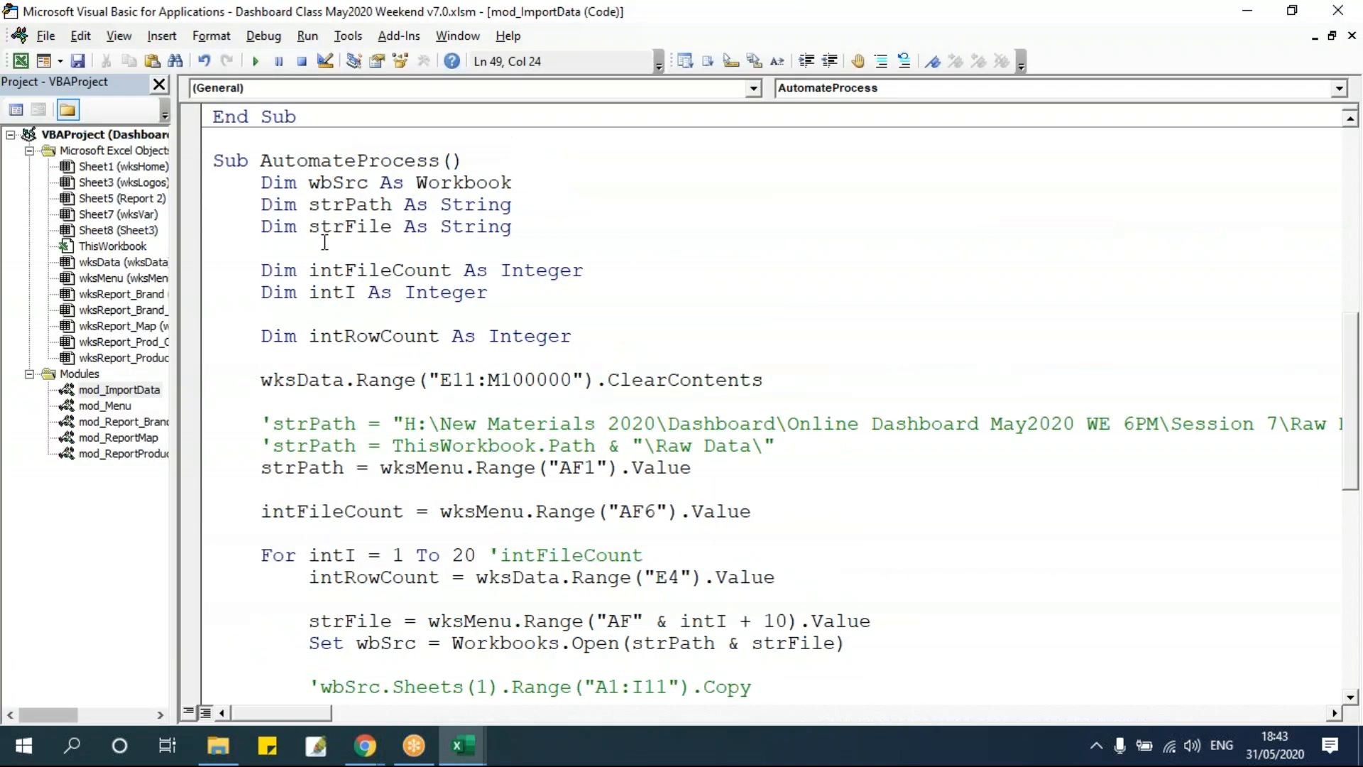
pyautogui.click(434, 353)
pyautogui.click(488, 511)
pyautogui.scroll(-5, 488, 511)
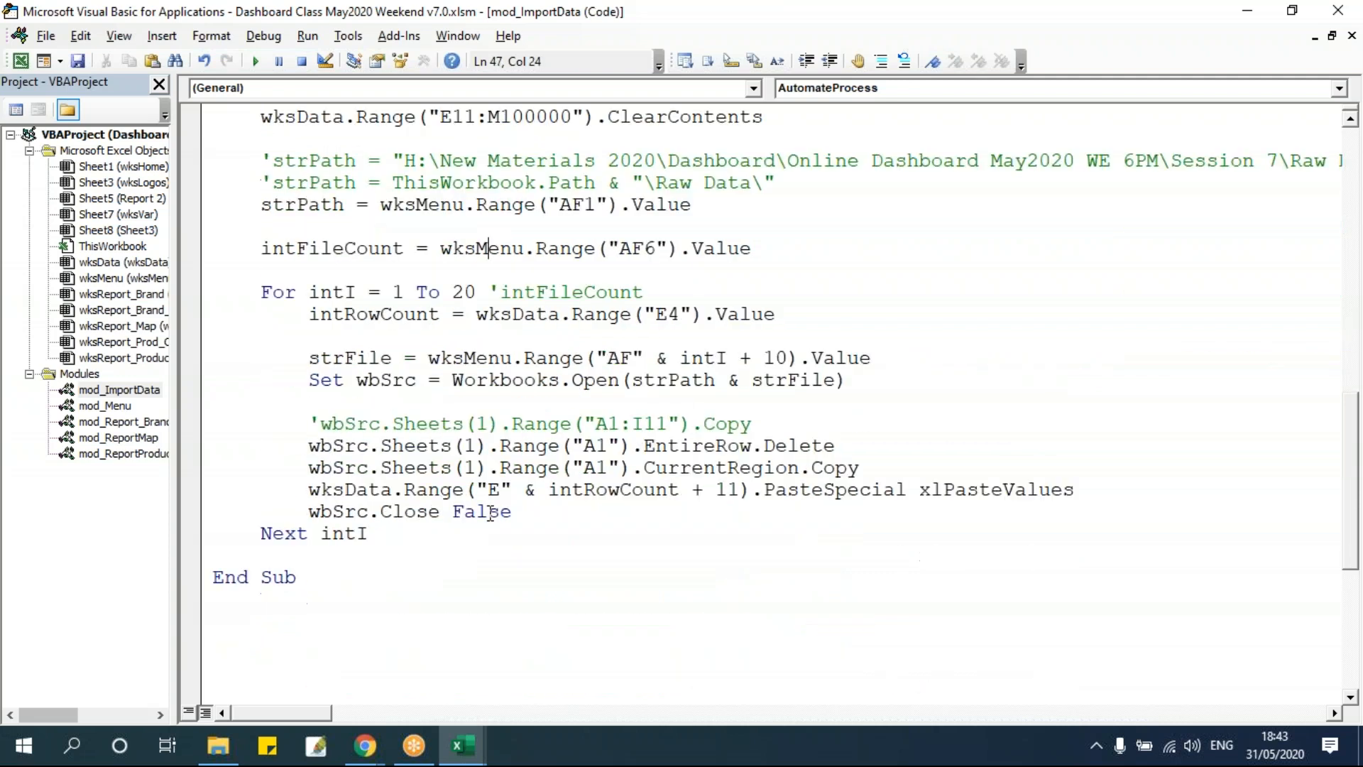
pyautogui.scroll(3, 488, 511)
pyautogui.scroll(-2, 490, 511)
# Add a MsgBox after the loop showing "Data Copied Successfully" with vbInformation and title "iTAS Automation Process".
pyautogui.click(366, 557)
pyautogui.press('Return')
pyautogui.press('Up')
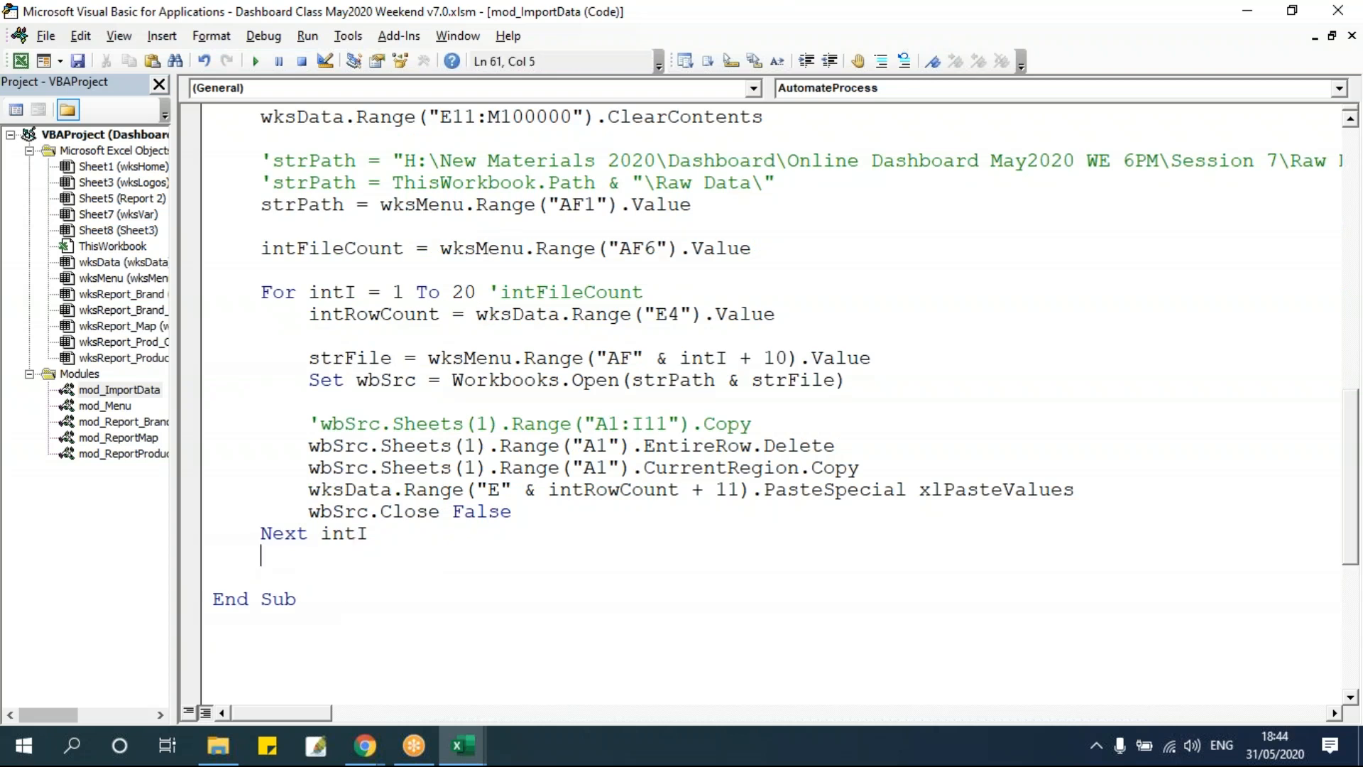
pyautogui.press('Return')
pyautogui.write('msgbox "')
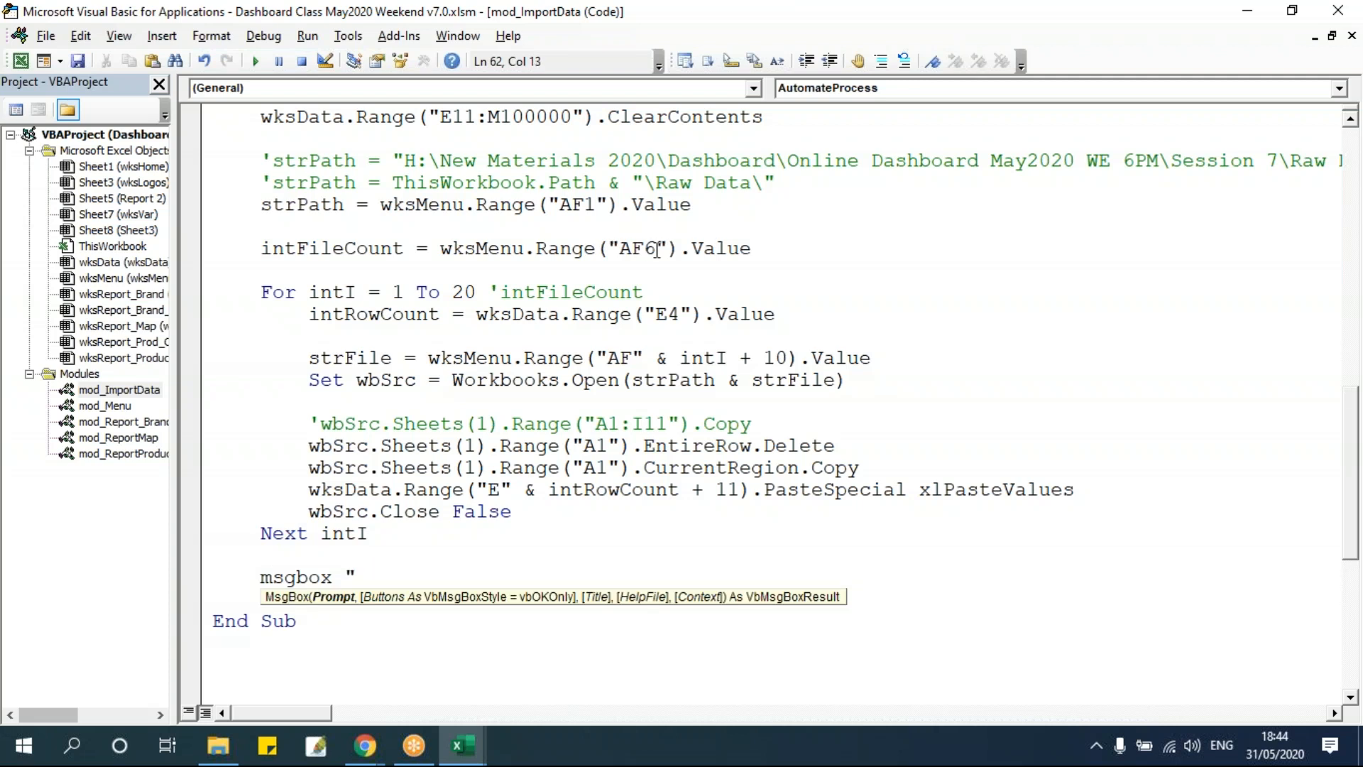
pyautogui.write('Data Copied Successf')
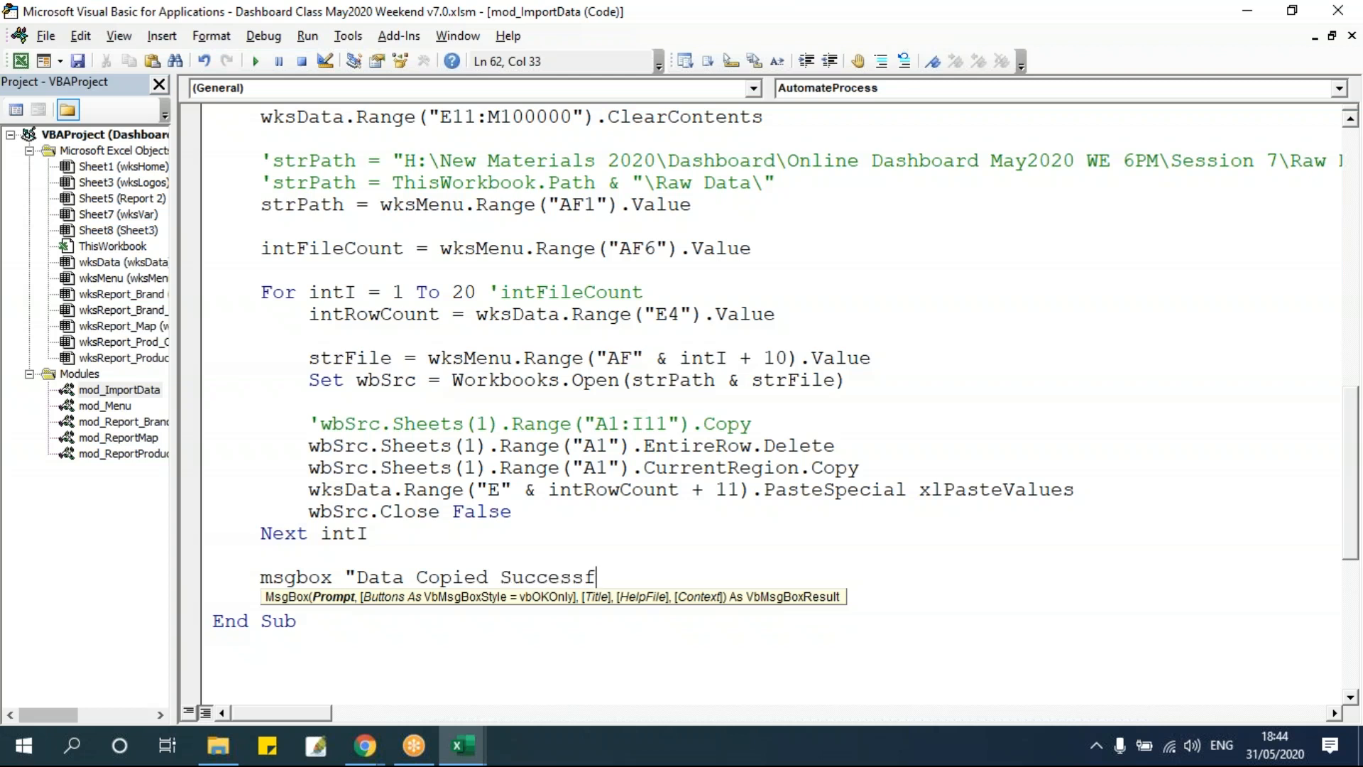
pyautogui.write('ully",vbfin')
pyautogui.press('BackSpace')
pyautogui.press('BackSpace')
pyautogui.press('BackSpace')
pyautogui.write('in')
pyautogui.press('Tab')
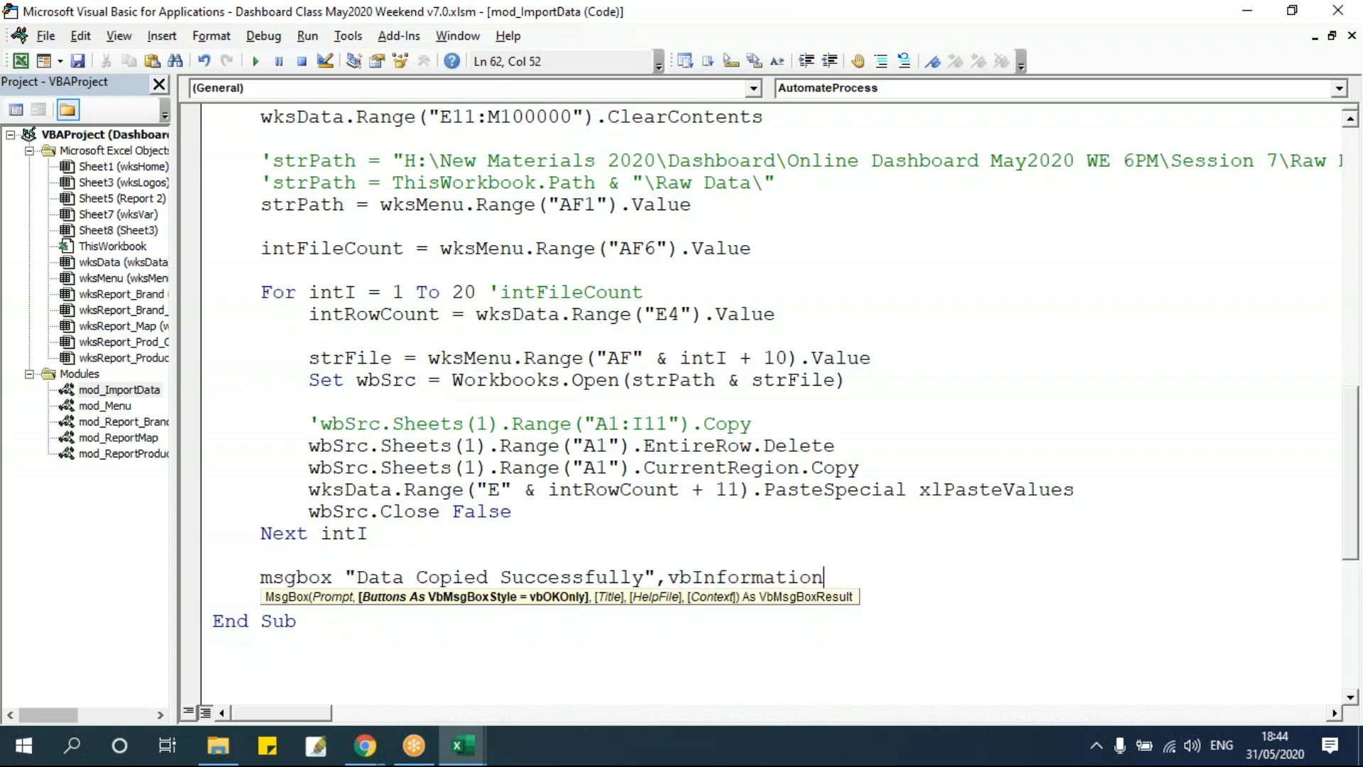
pyautogui.write(',')
pyautogui.write('"iTAS ')
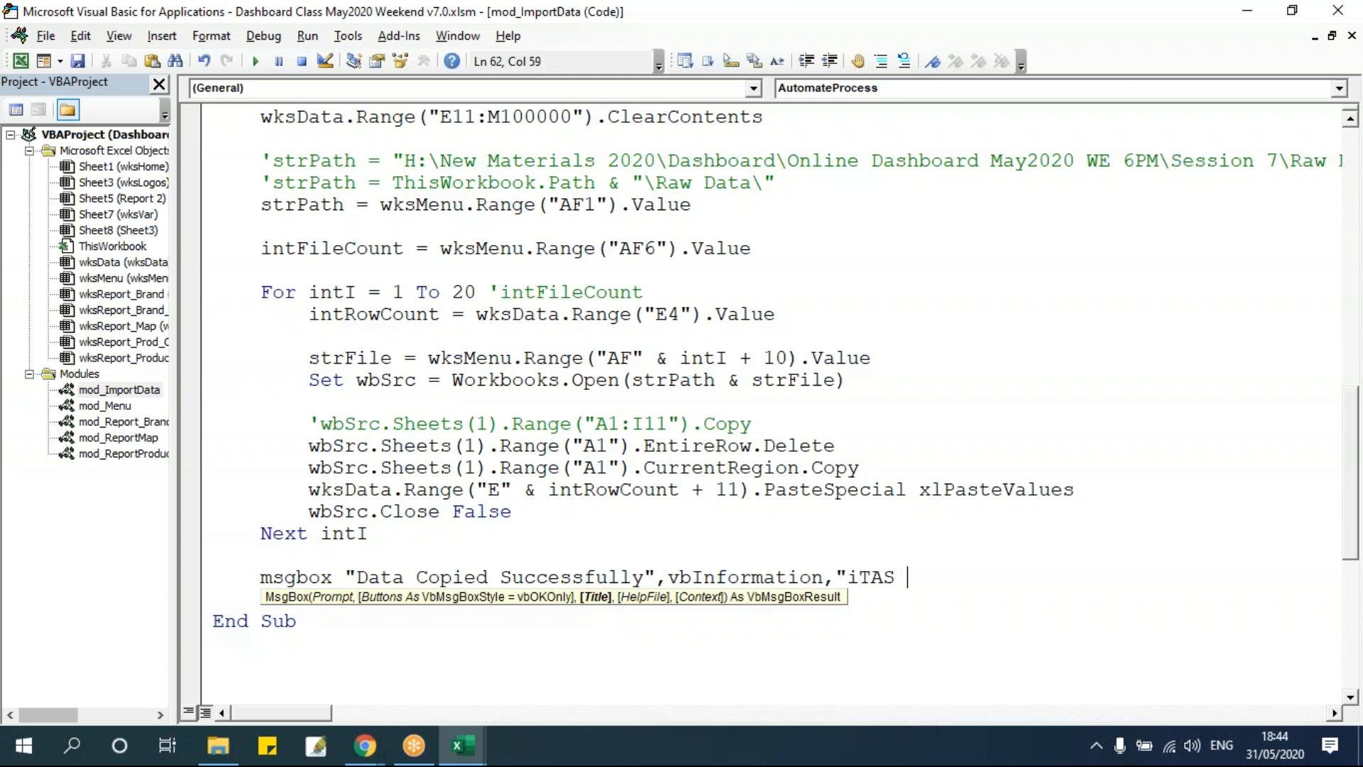
pyautogui.write('Automation Process"')
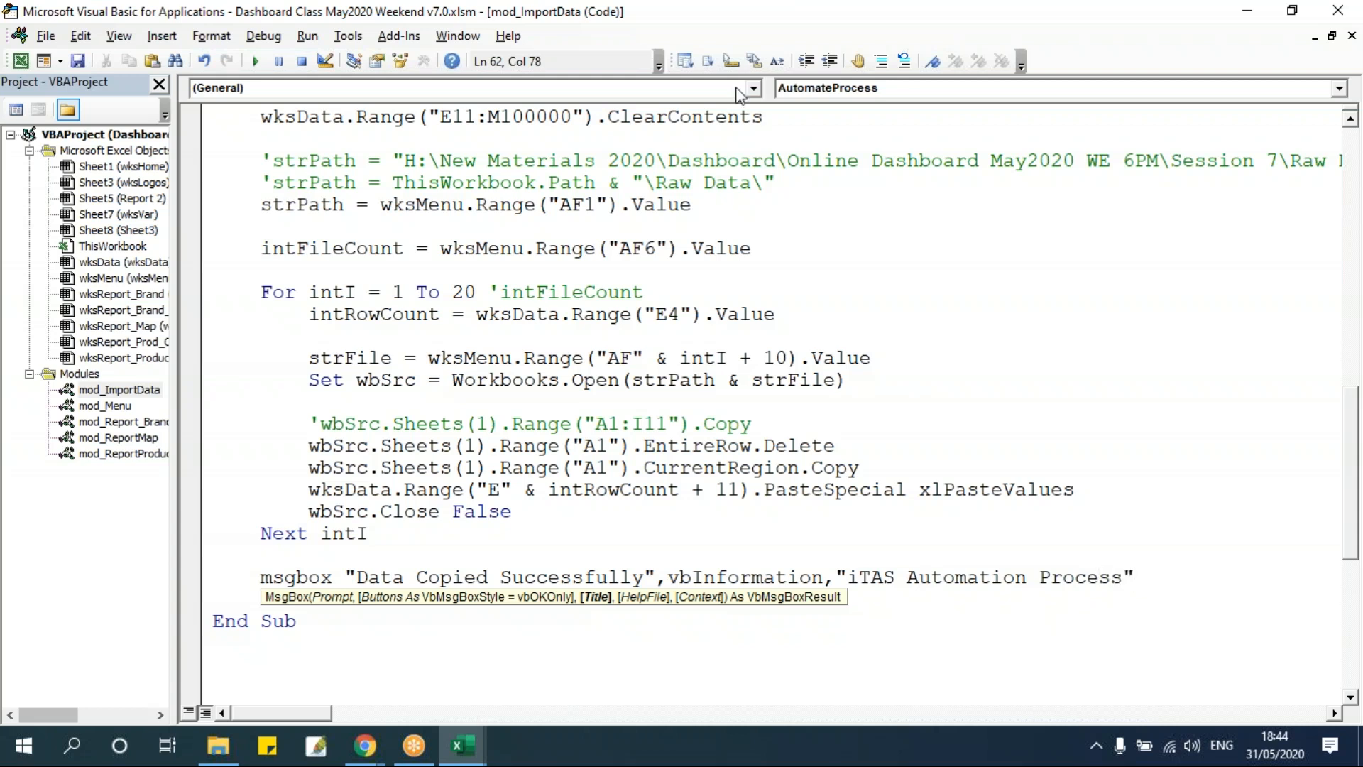
pyautogui.click(651, 357)
# Insert Application.ScreenUpdating = False above the ClearContents line at the start of AutomateProcess.
pyautogui.click(263, 577)
pyautogui.moveTo(261, 577); pyautogui.dragTo(1186, 577)
pyautogui.click(677, 470)
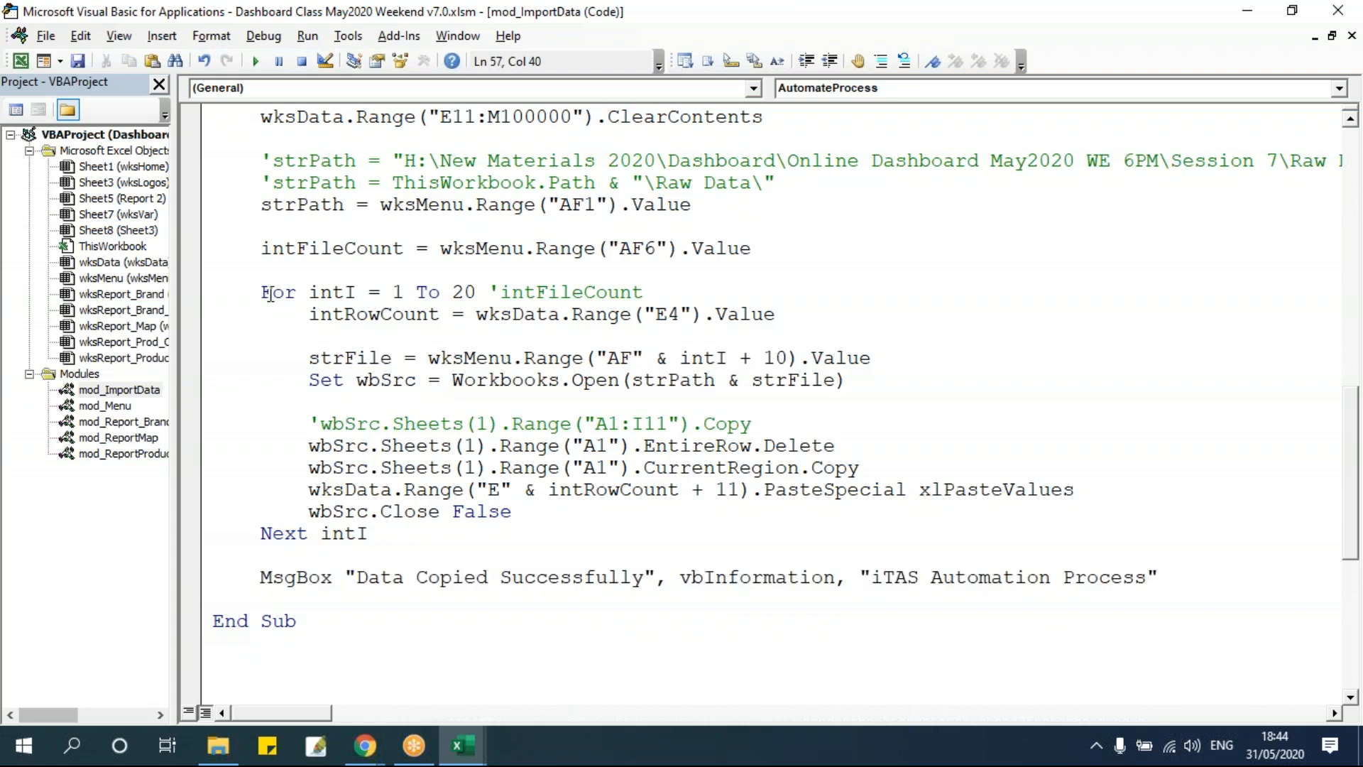
pyautogui.moveTo(269, 293); pyautogui.dragTo(435, 533)
pyautogui.click(424, 576)
pyautogui.scroll(5, 540, 577)
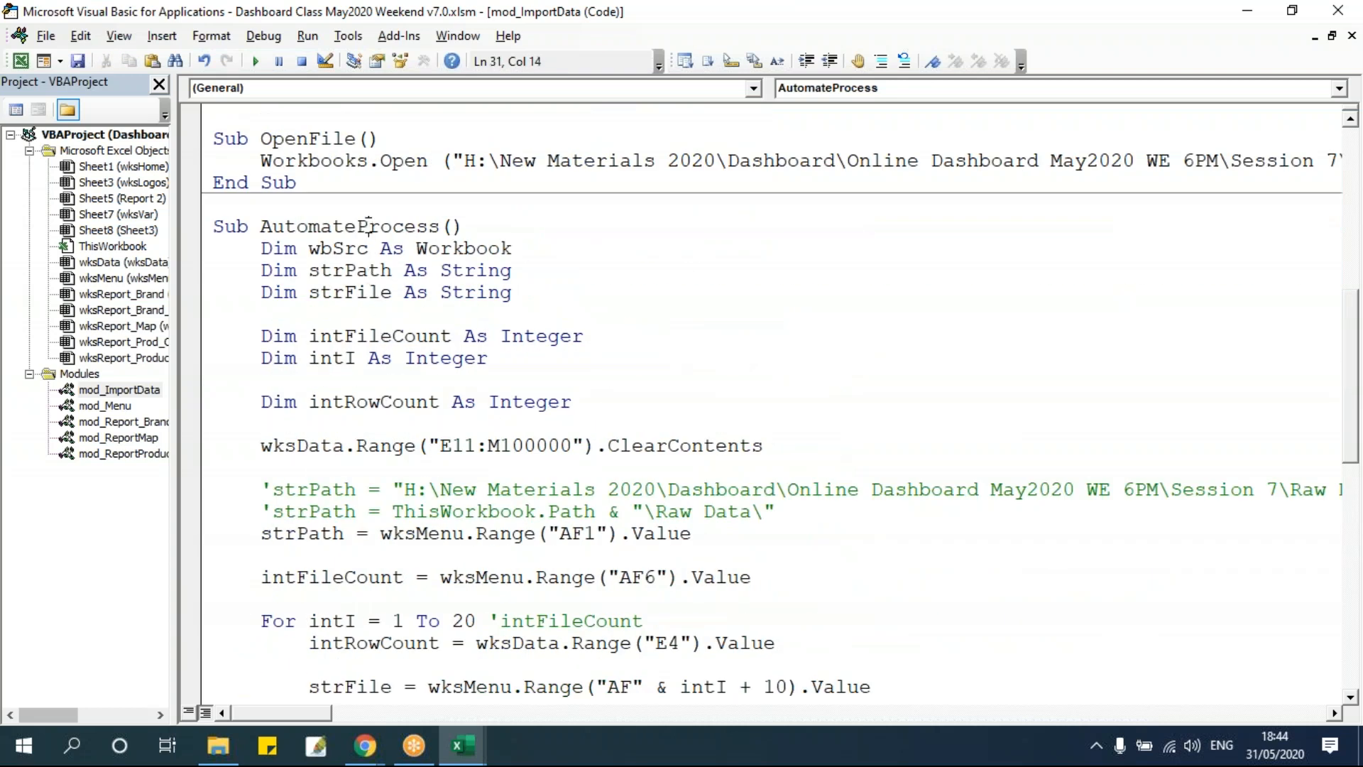
pyautogui.doubleClick(368, 230)
pyautogui.click(441, 440)
pyautogui.press('Up')
pyautogui.press('Return')
pyautogui.write('applica')
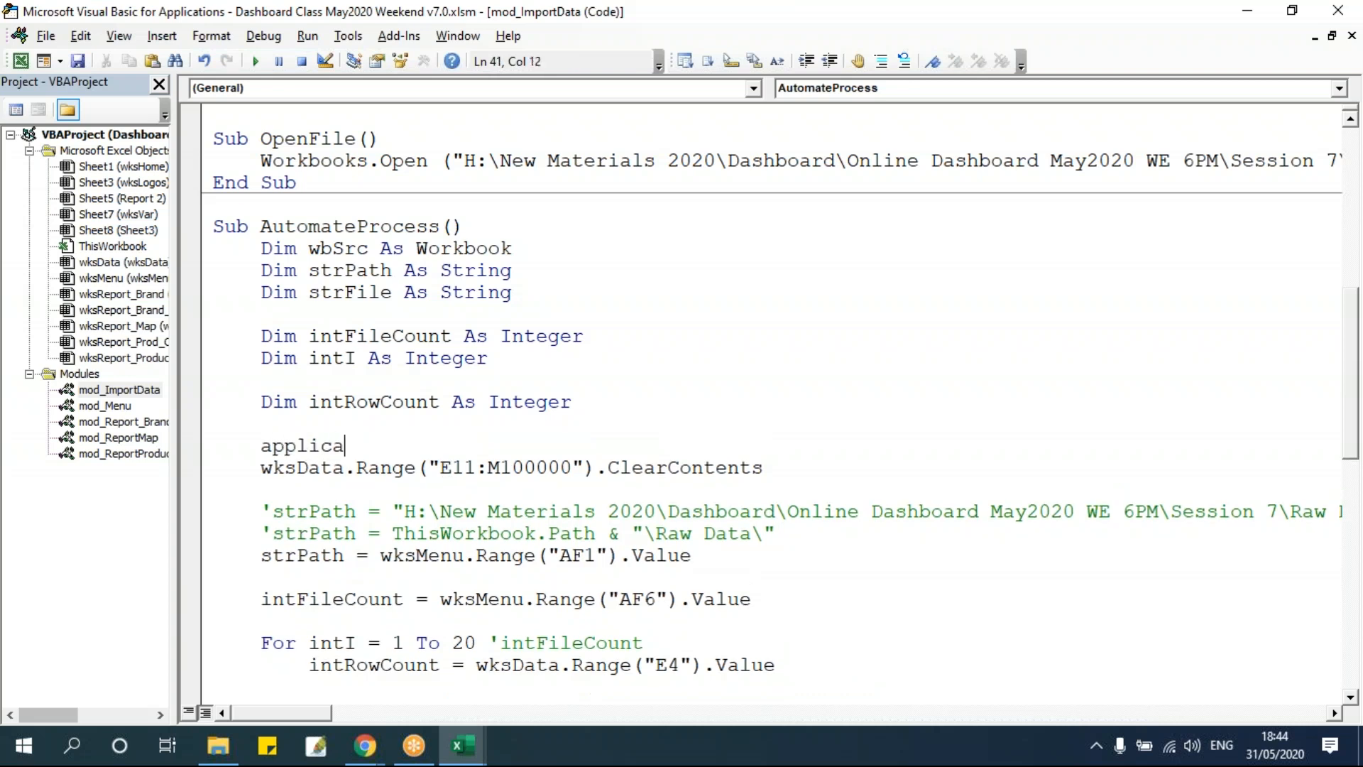
pyautogui.write('tion.sc')
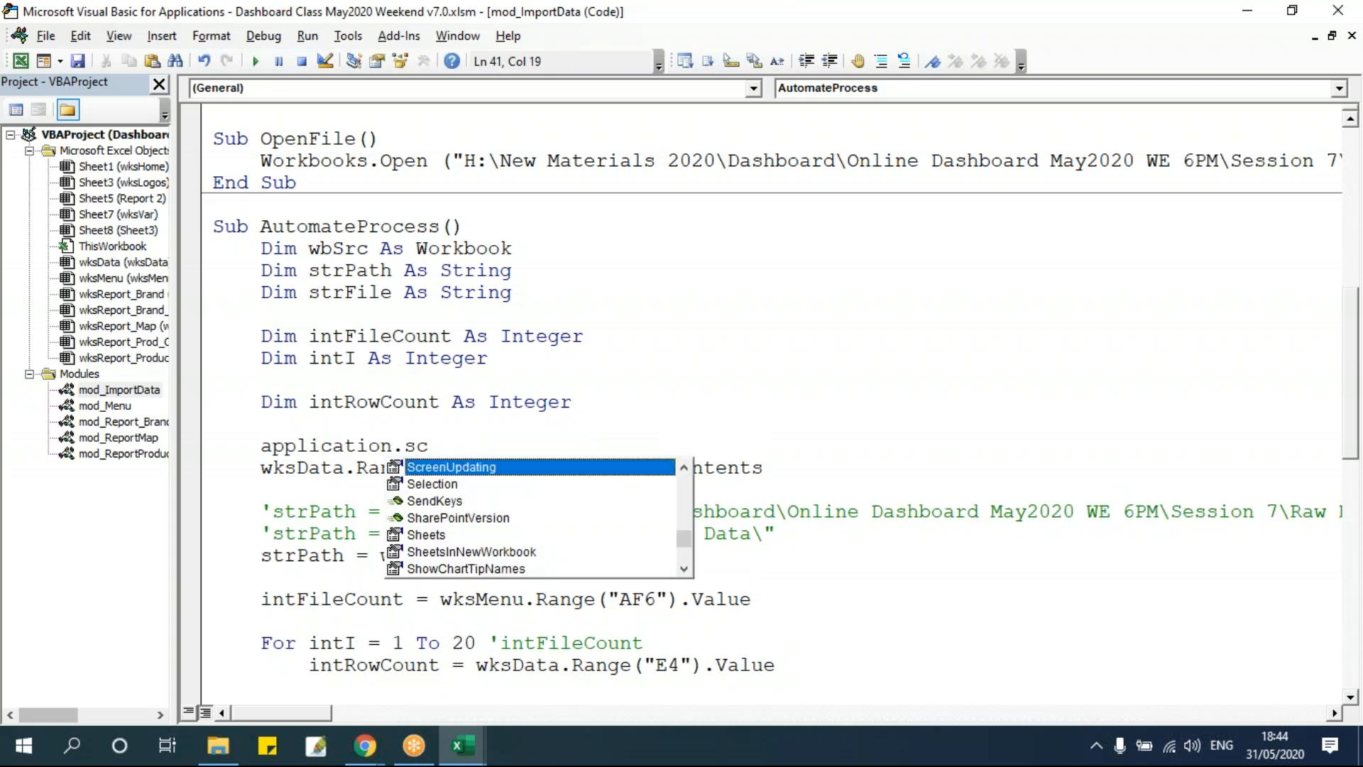
pyautogui.write('reenUpdating = False')
pyautogui.press('Return')
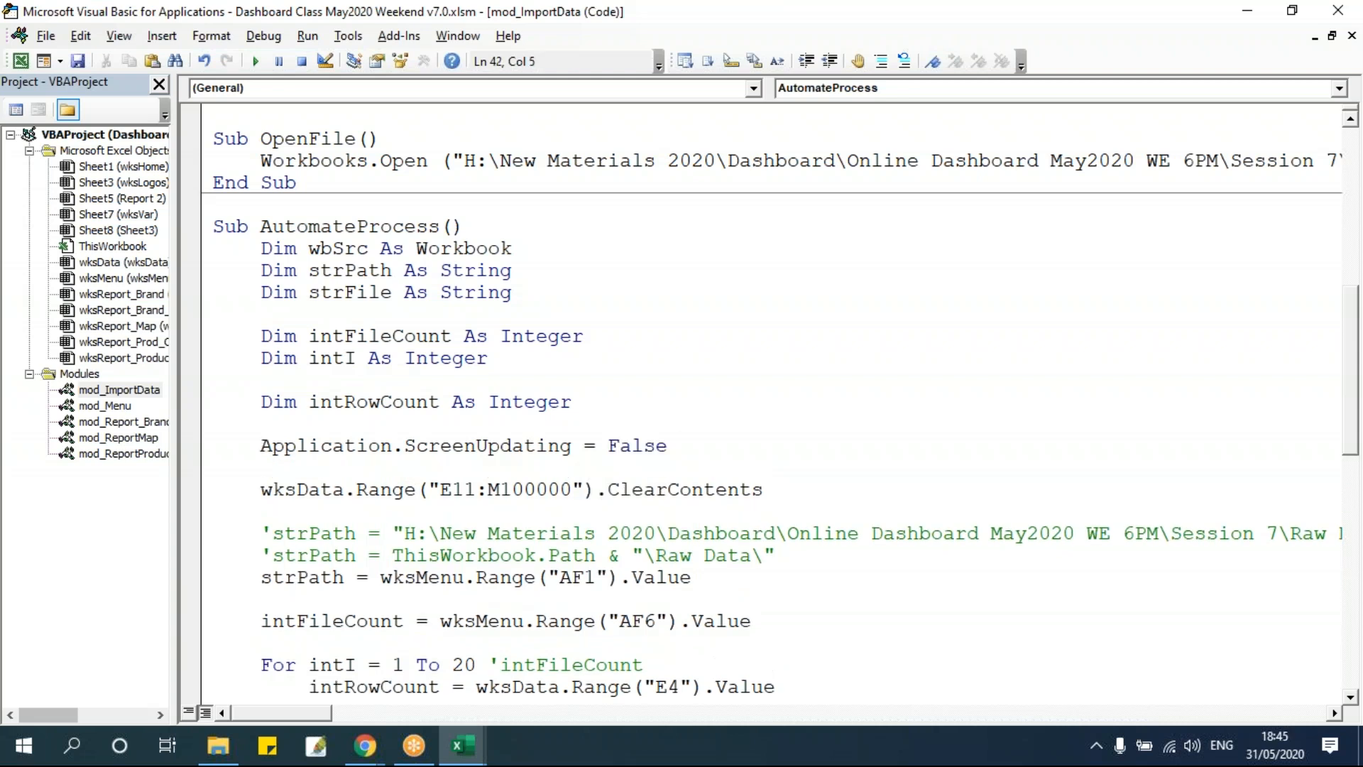
pyautogui.moveTo(260, 447); pyautogui.dragTo(711, 460)
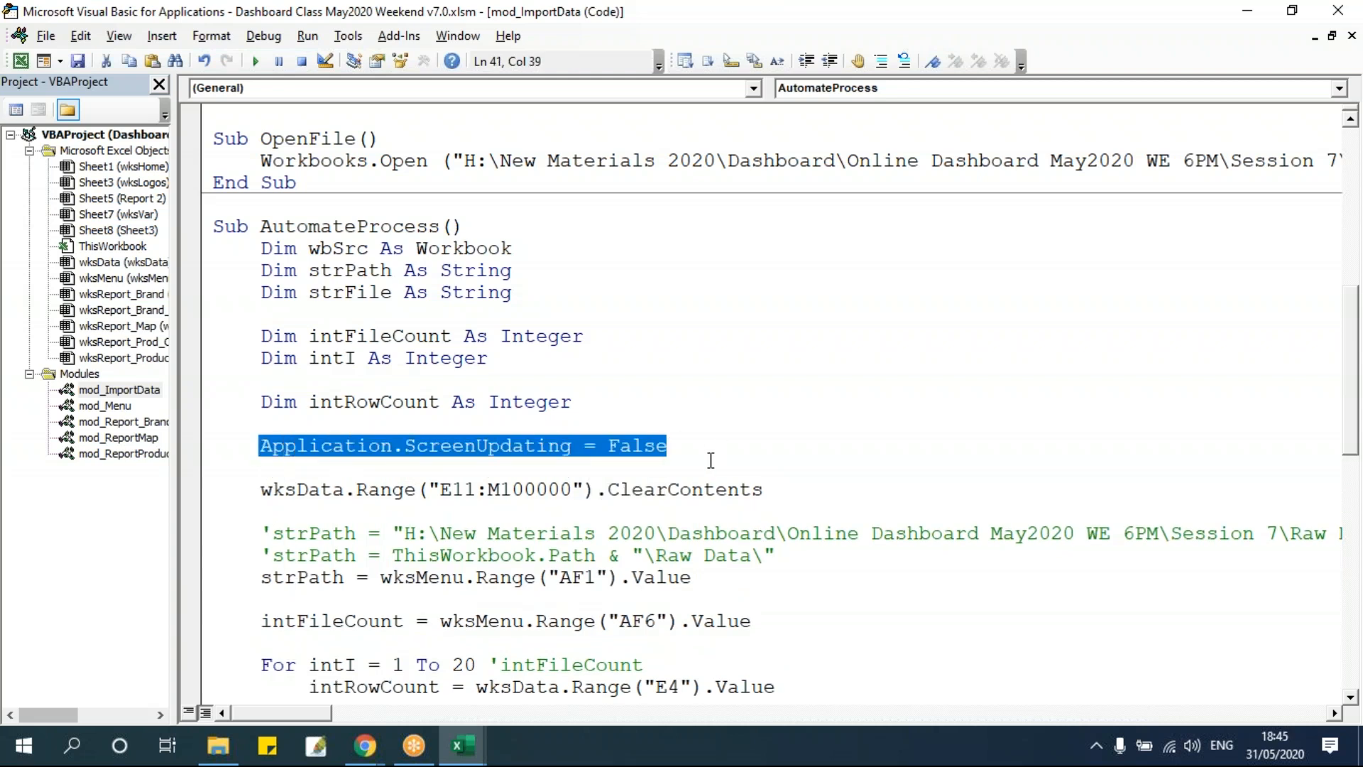
pyautogui.click(709, 459)
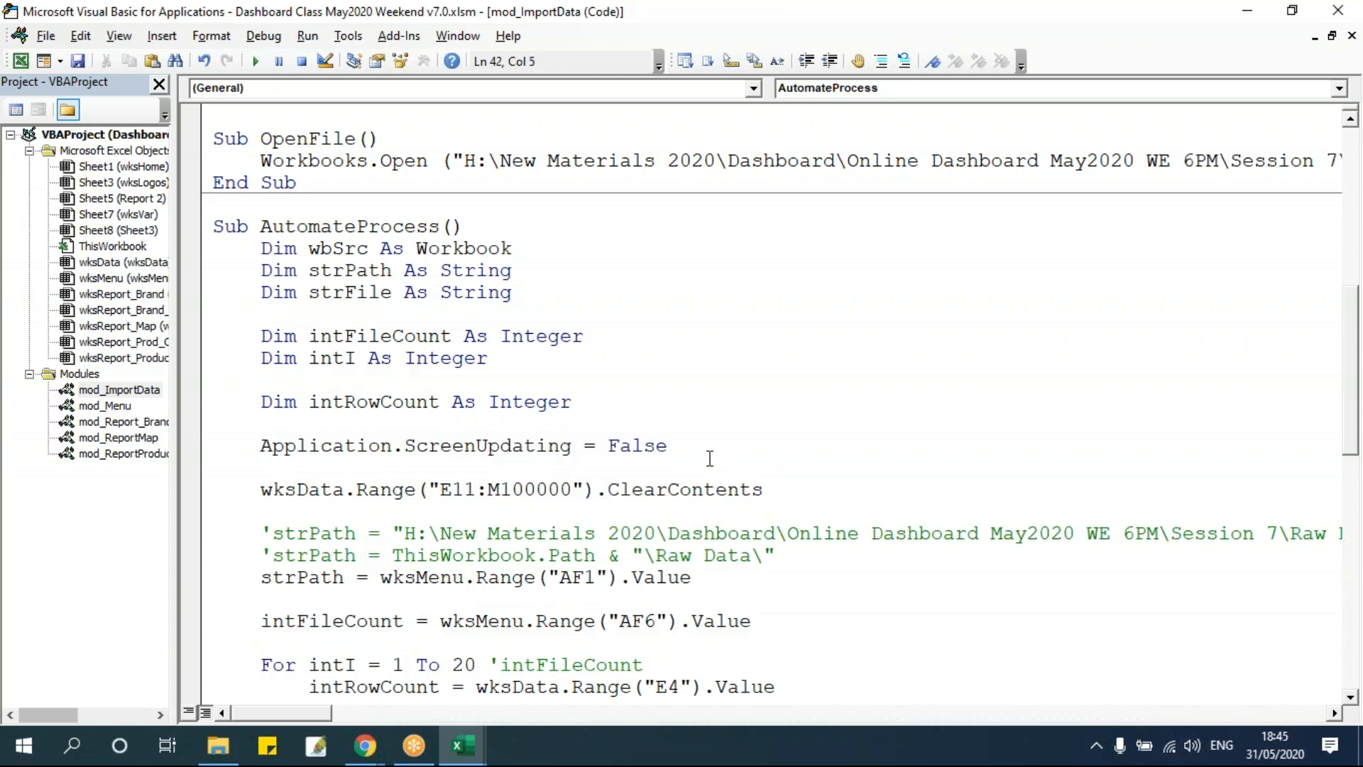
# Delete all stacked data in wksData from row 11 across columns E to M.
pyautogui.hotkey('alt', 'F11')
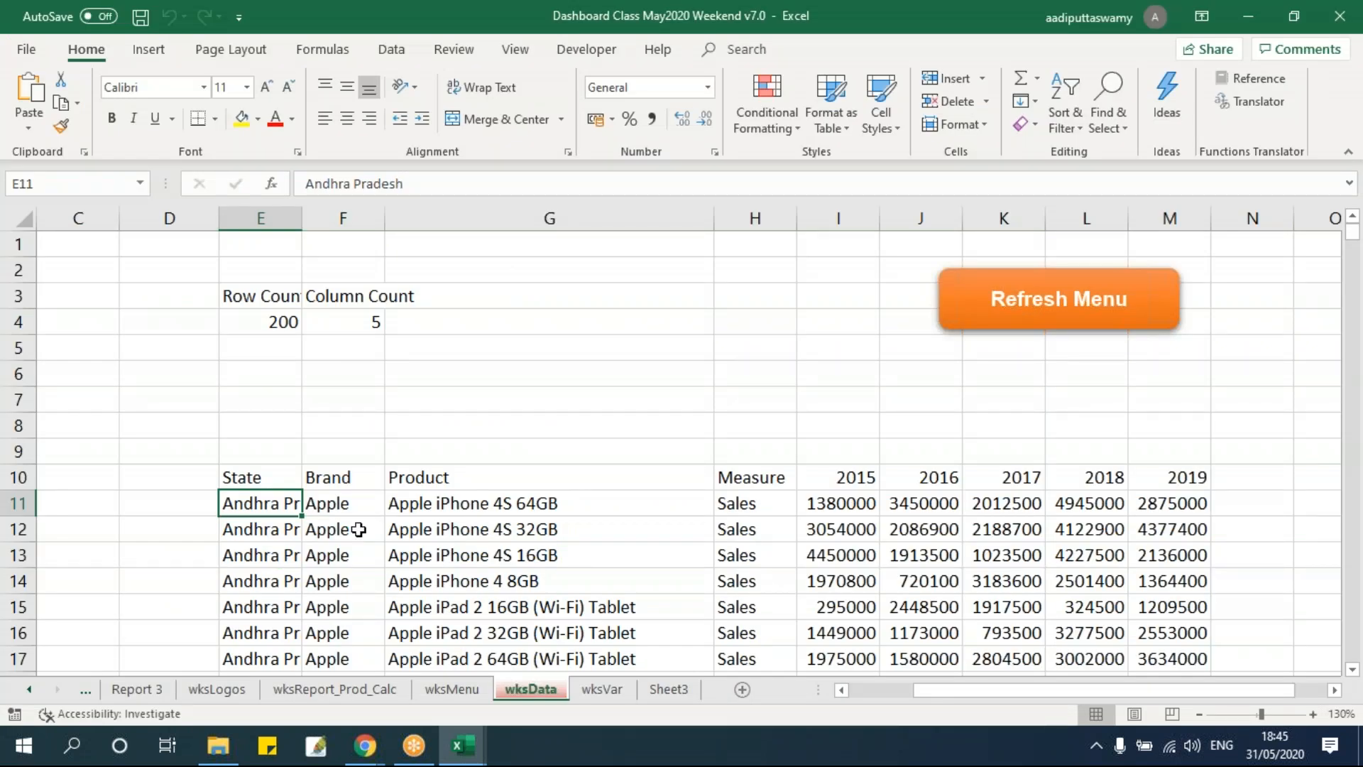
pyautogui.hotkey('ctrl', 'shift', 'Right')
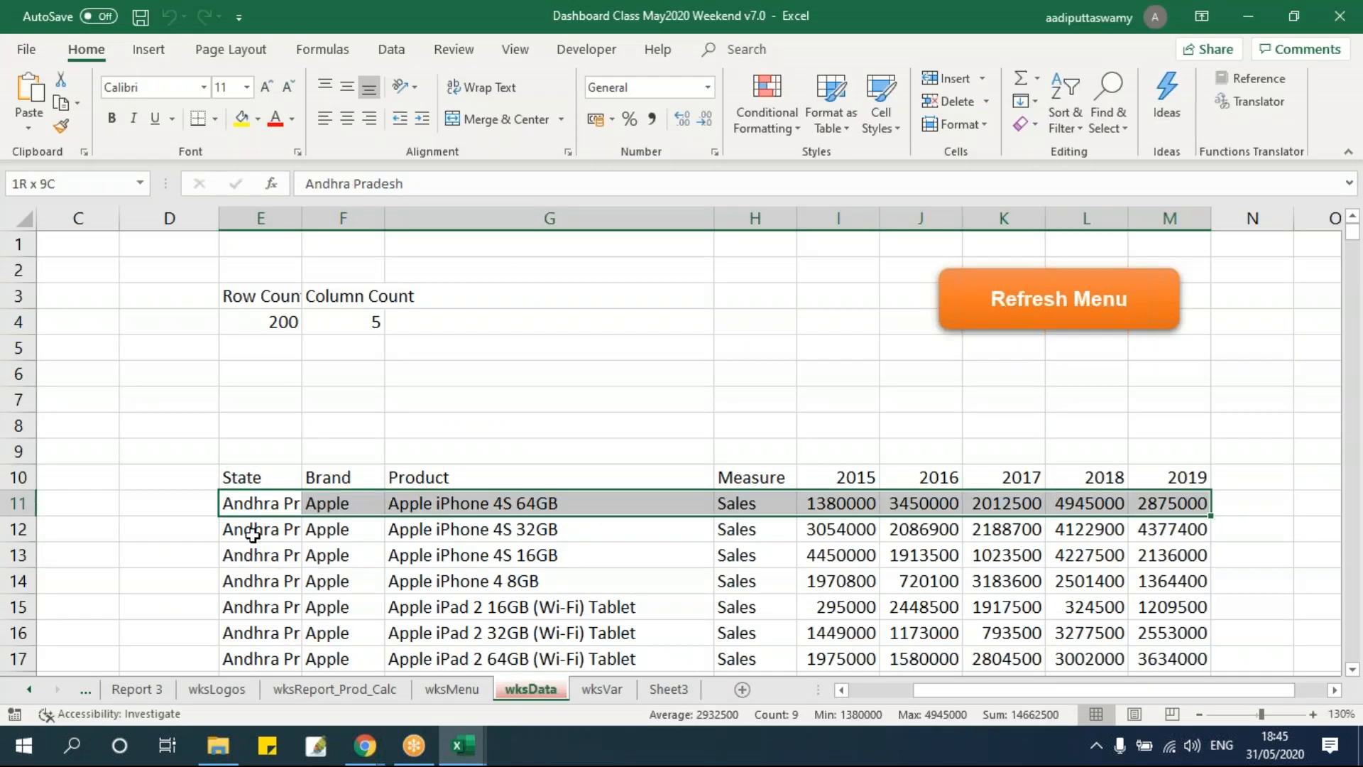
pyautogui.hotkey('ctrl', 'shift', 'Down')
pyautogui.press('Delete')
pyautogui.scroll(3, 285, 539)
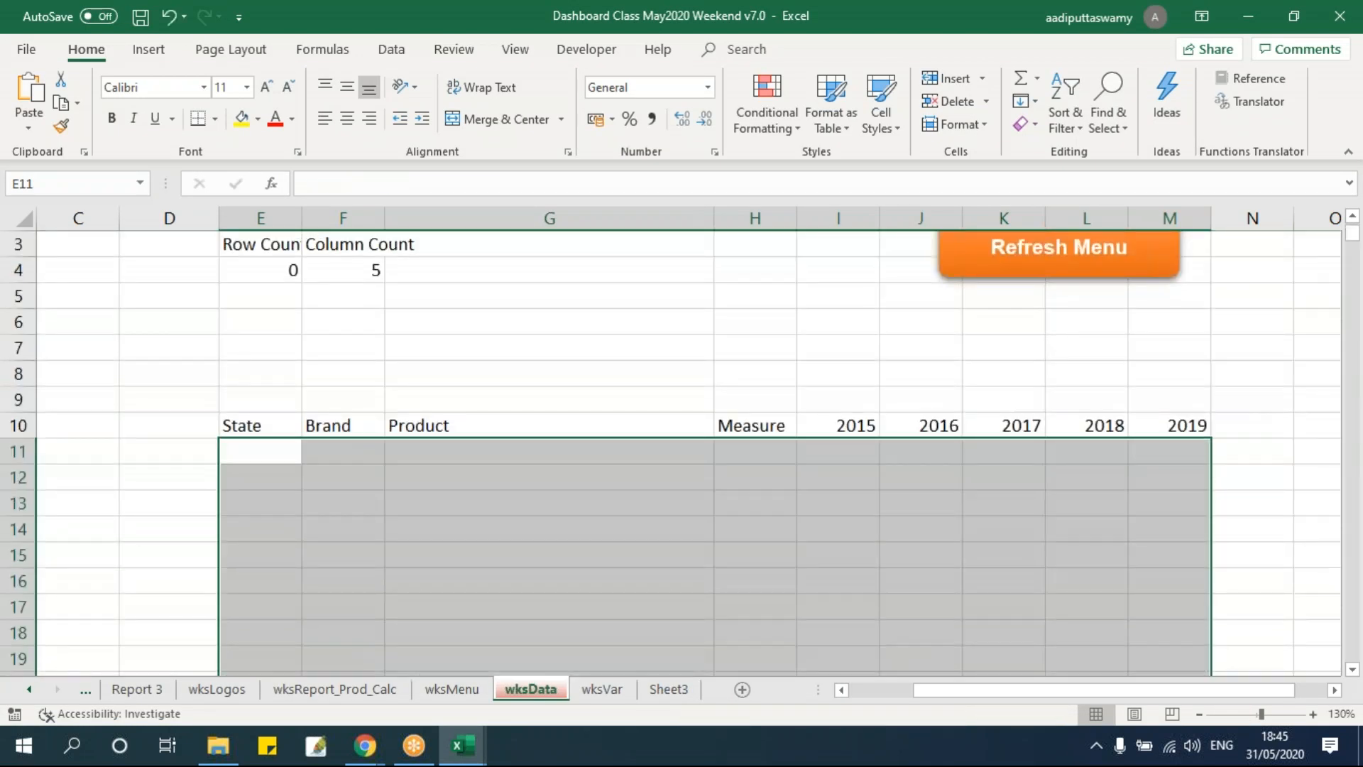
pyautogui.scroll(1, 508, 424)
pyautogui.click(508, 424)
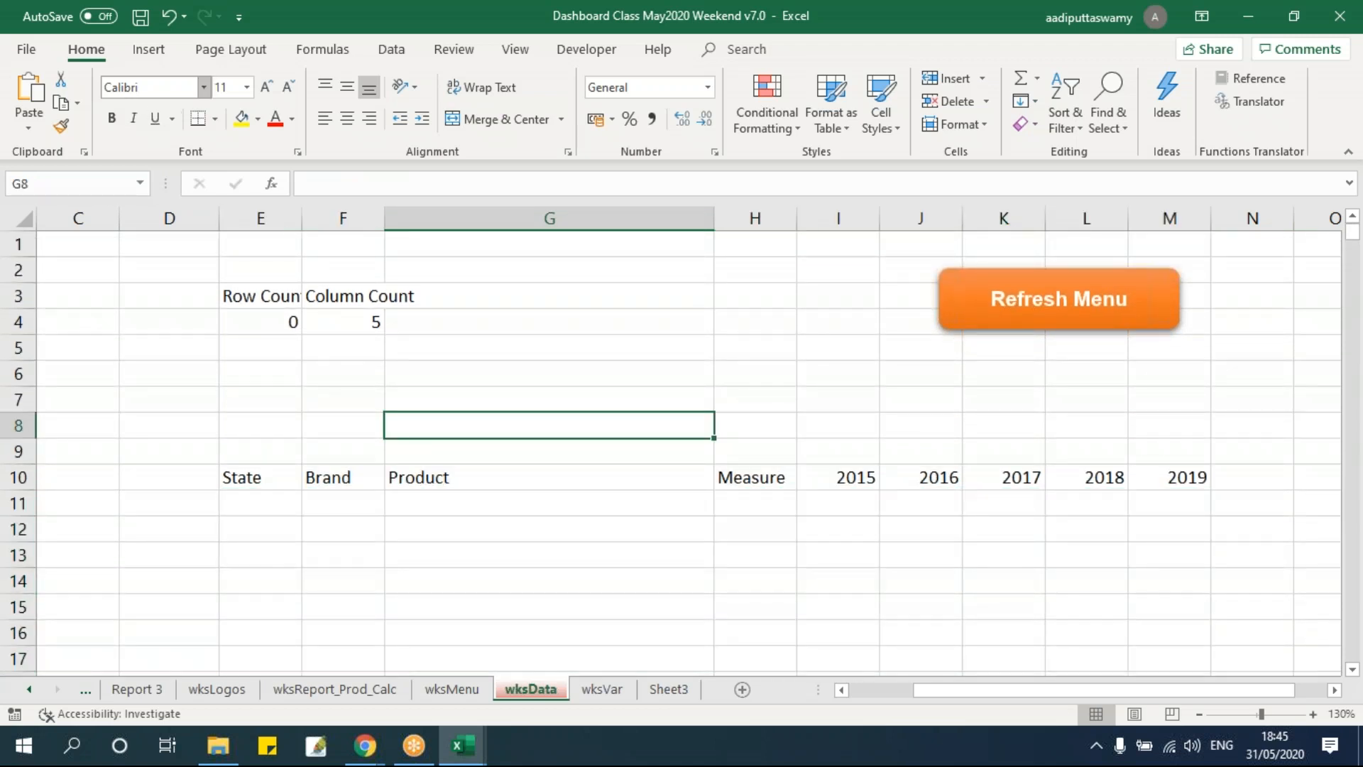
# Draw a rounded rectangle shape over cells G2:G4 and label it "Get Data".
pyautogui.click(149, 51)
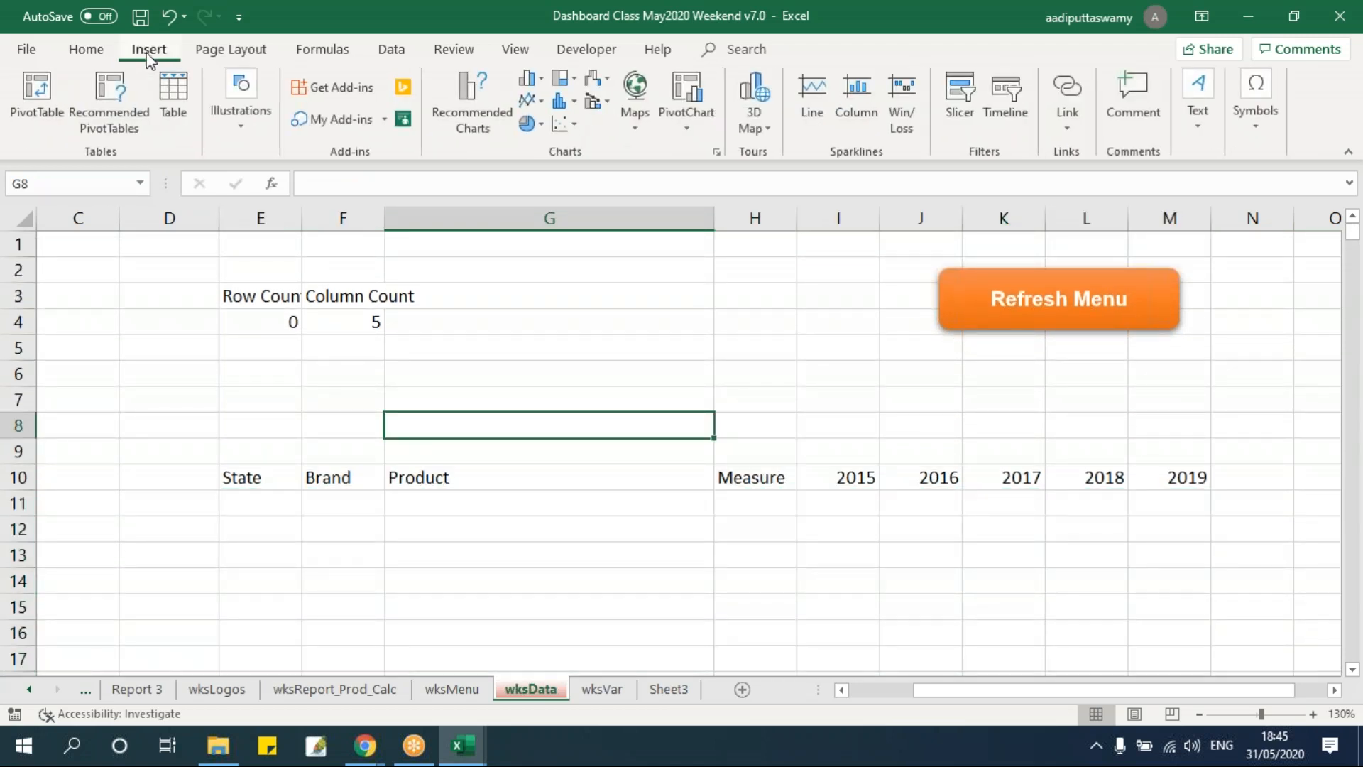
pyautogui.click(243, 125)
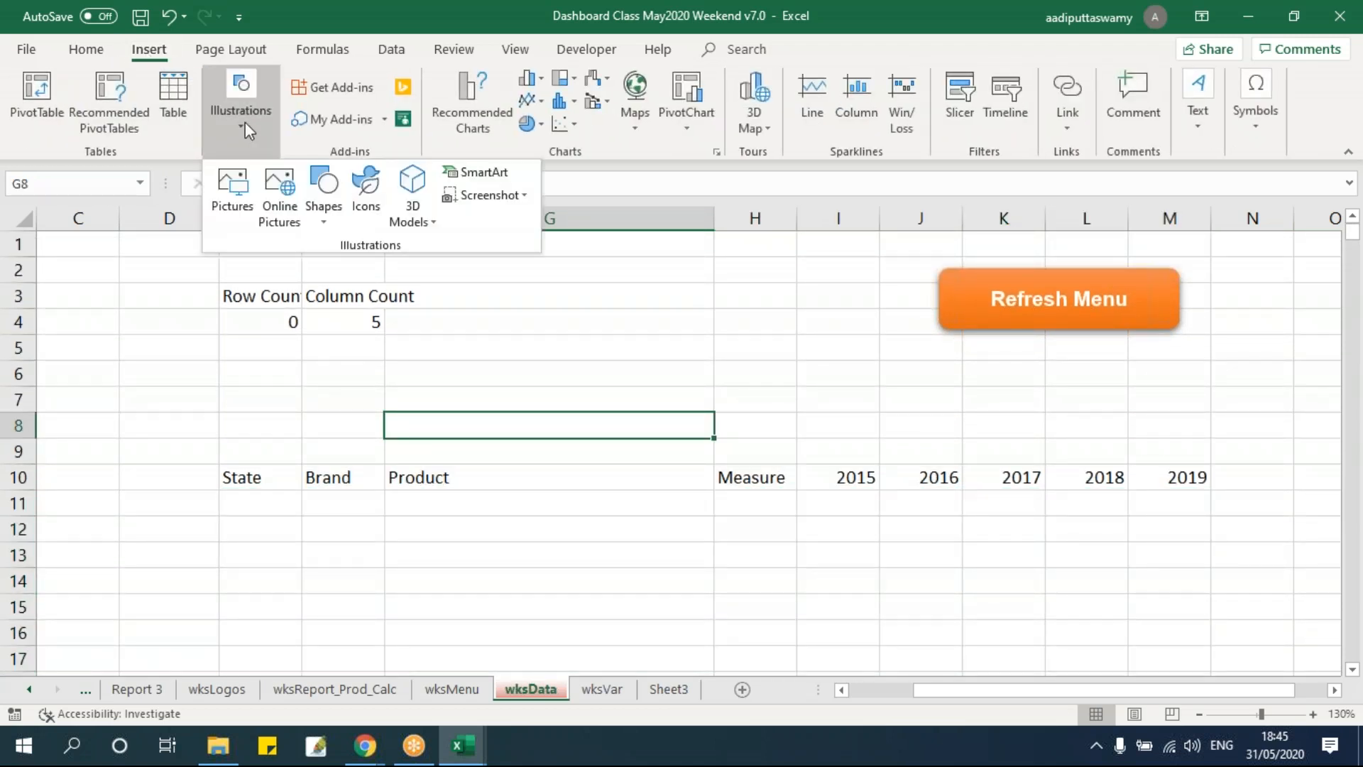
pyautogui.click(314, 213)
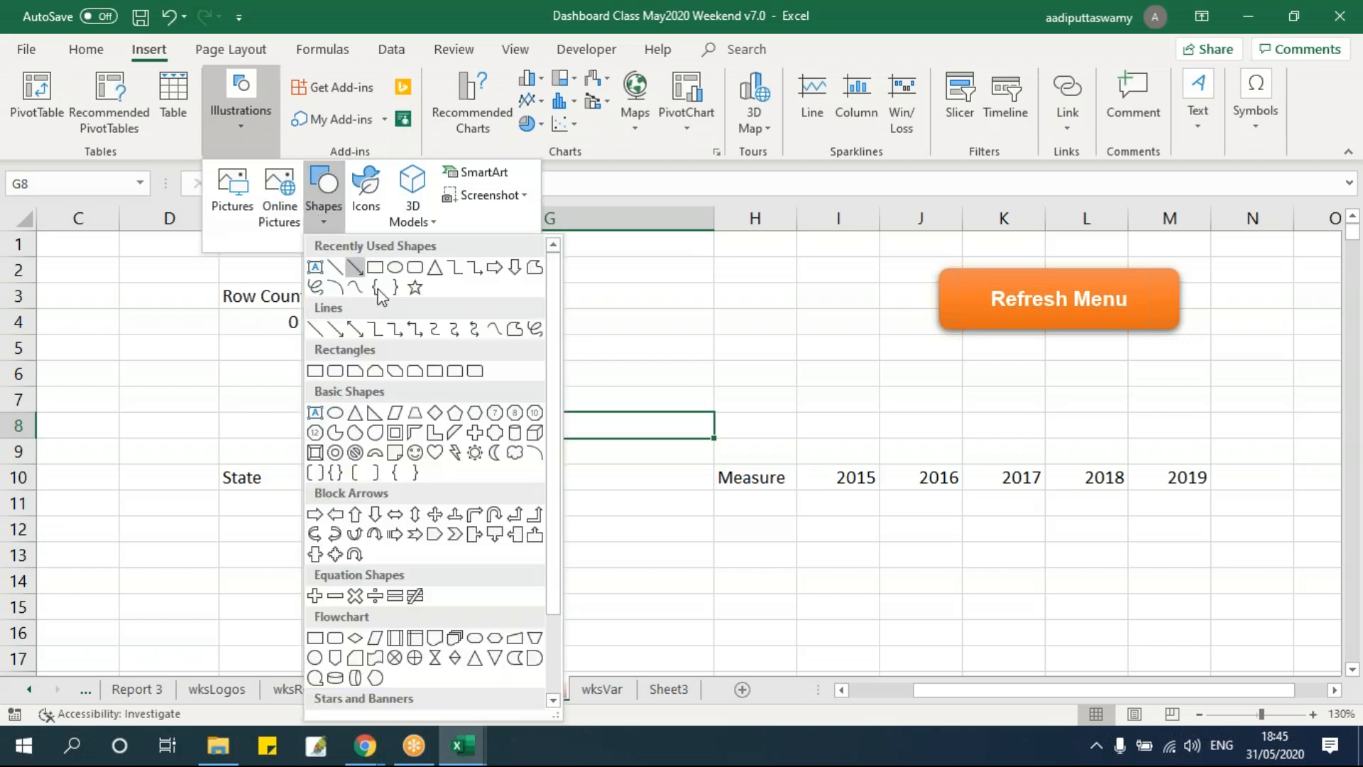
pyautogui.click(419, 267)
pyautogui.moveTo(575, 280); pyautogui.dragTo(797, 341)
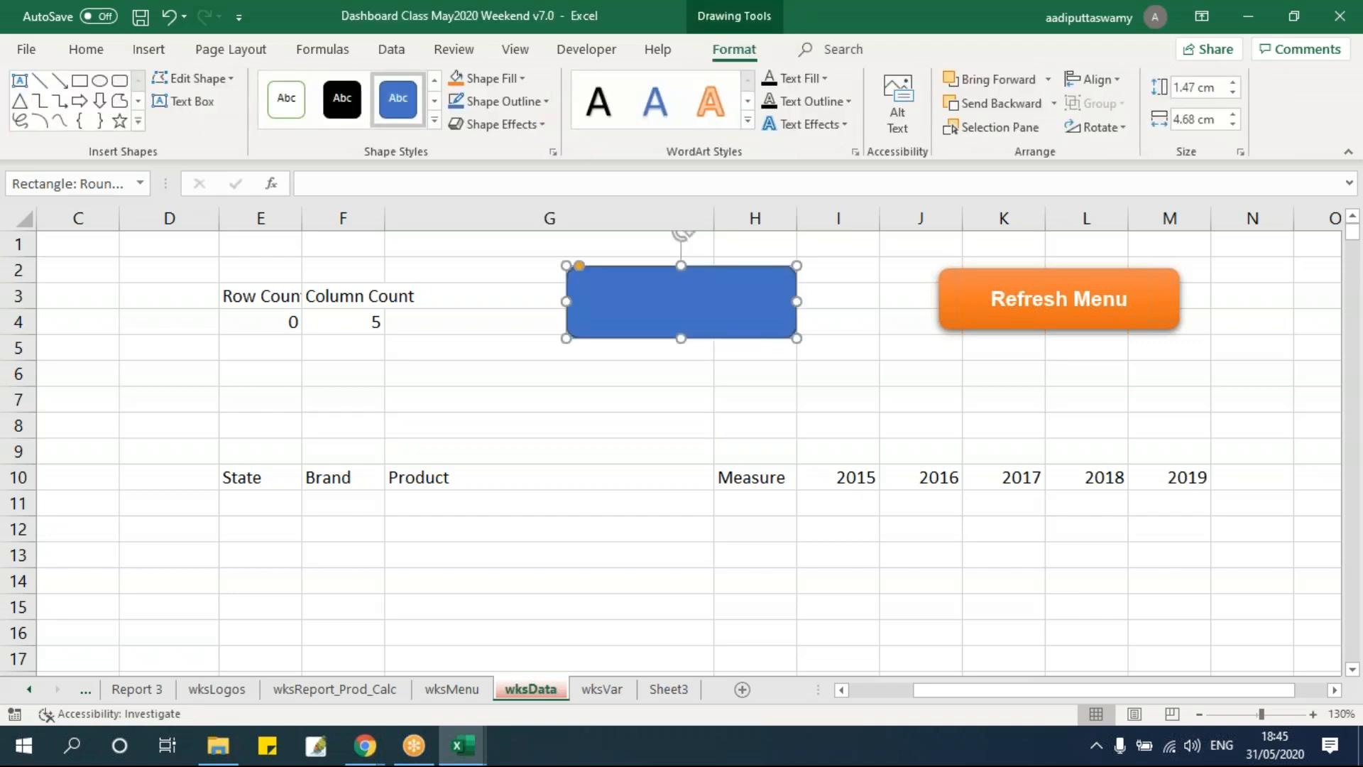
pyautogui.write('Get Data')
# Apply a blue gradient theme style to the Get Data shape.
pyautogui.click(860, 375)
pyautogui.click(659, 307)
pyautogui.click(429, 118)
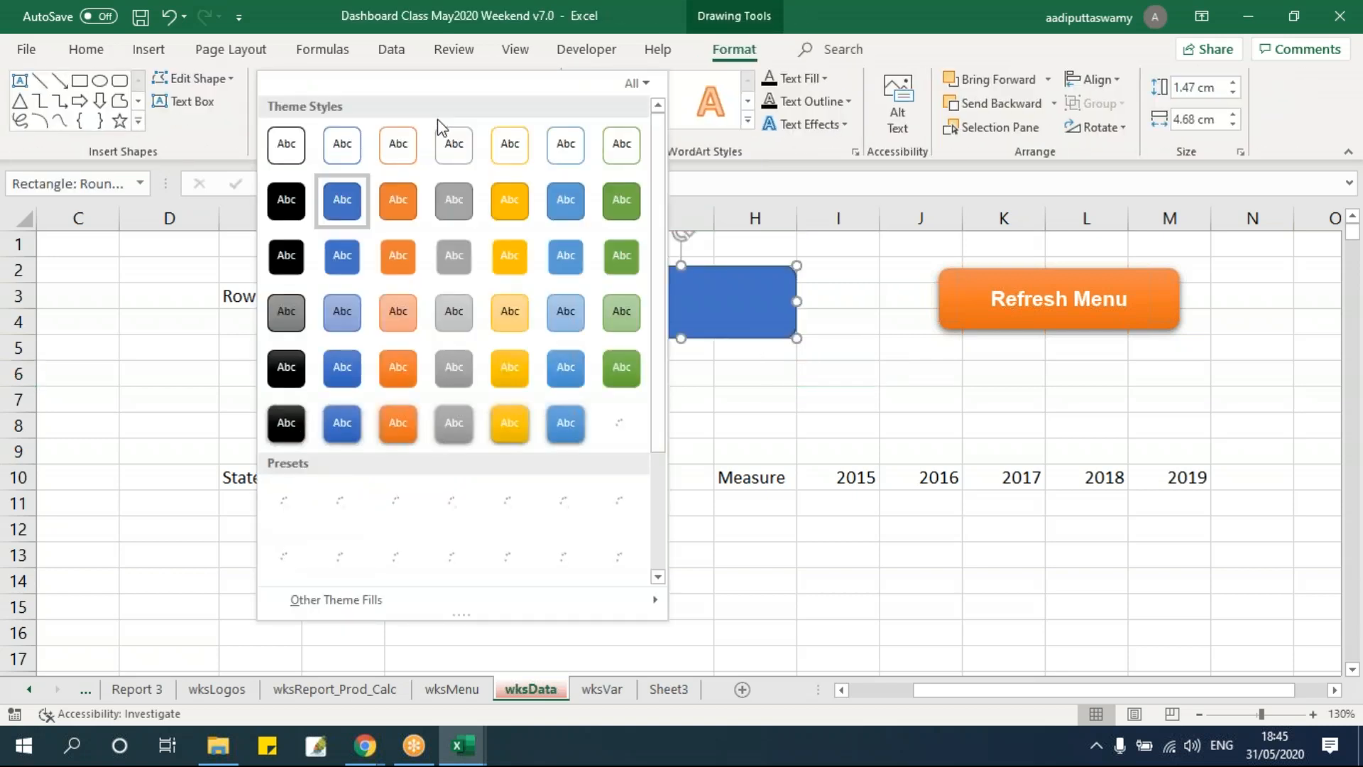
pyautogui.click(565, 423)
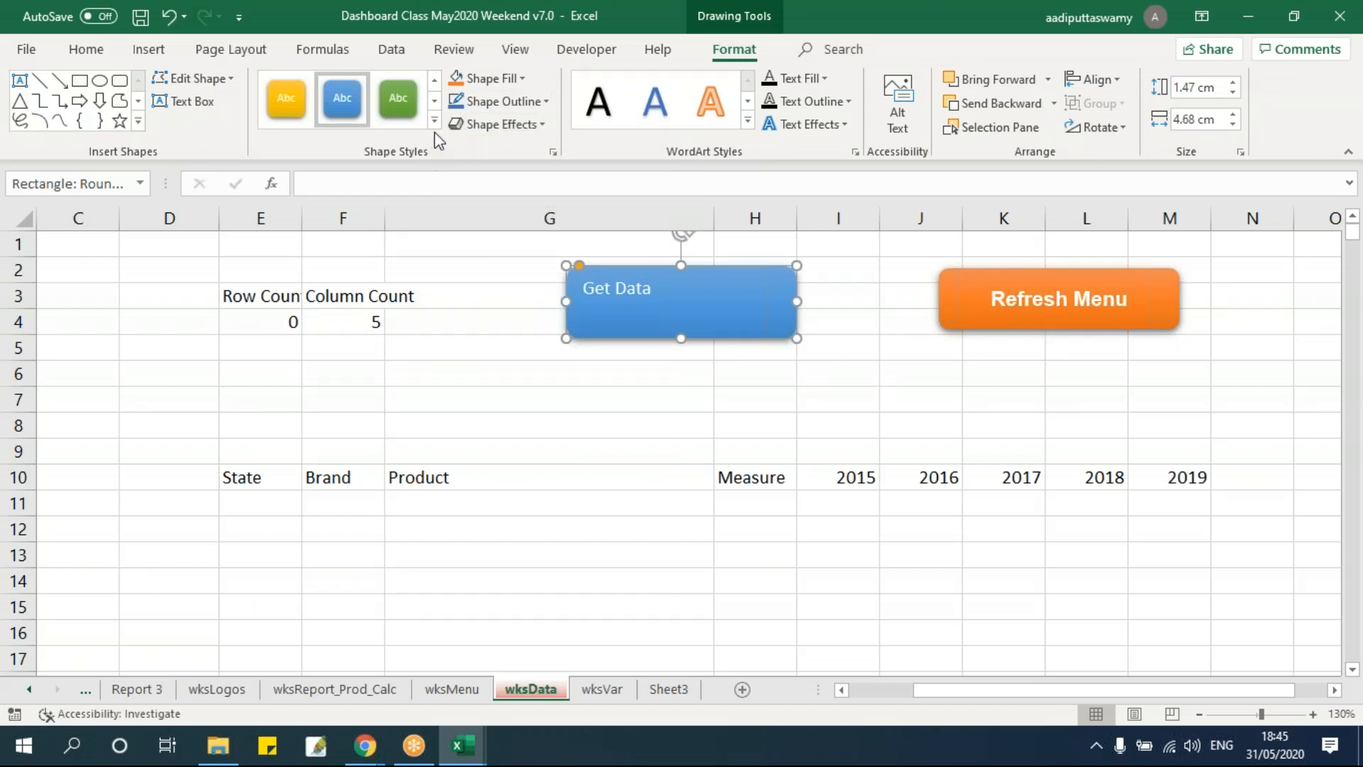
# Format the Get Data label as Arial 14 bold, centered horizontally and vertically.
pyautogui.click(87, 50)
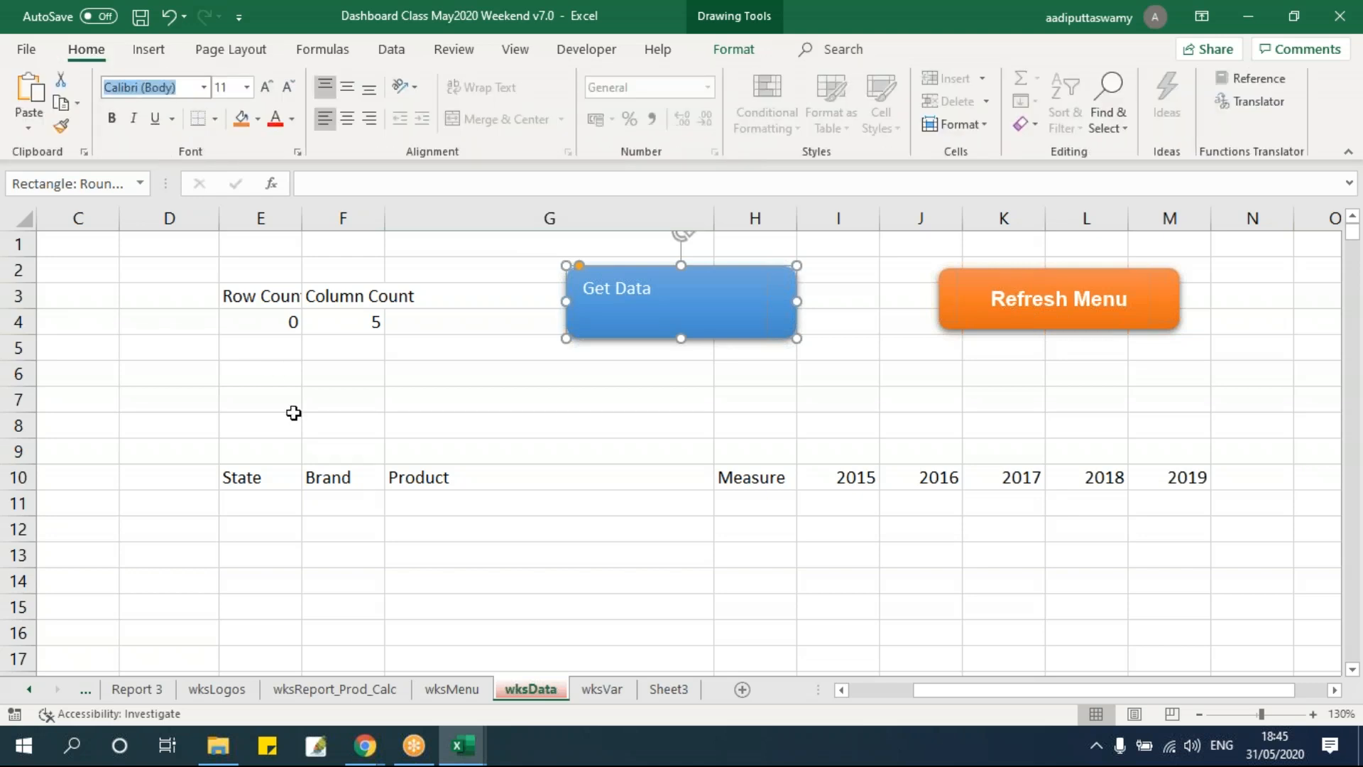
pyautogui.write('Arial')
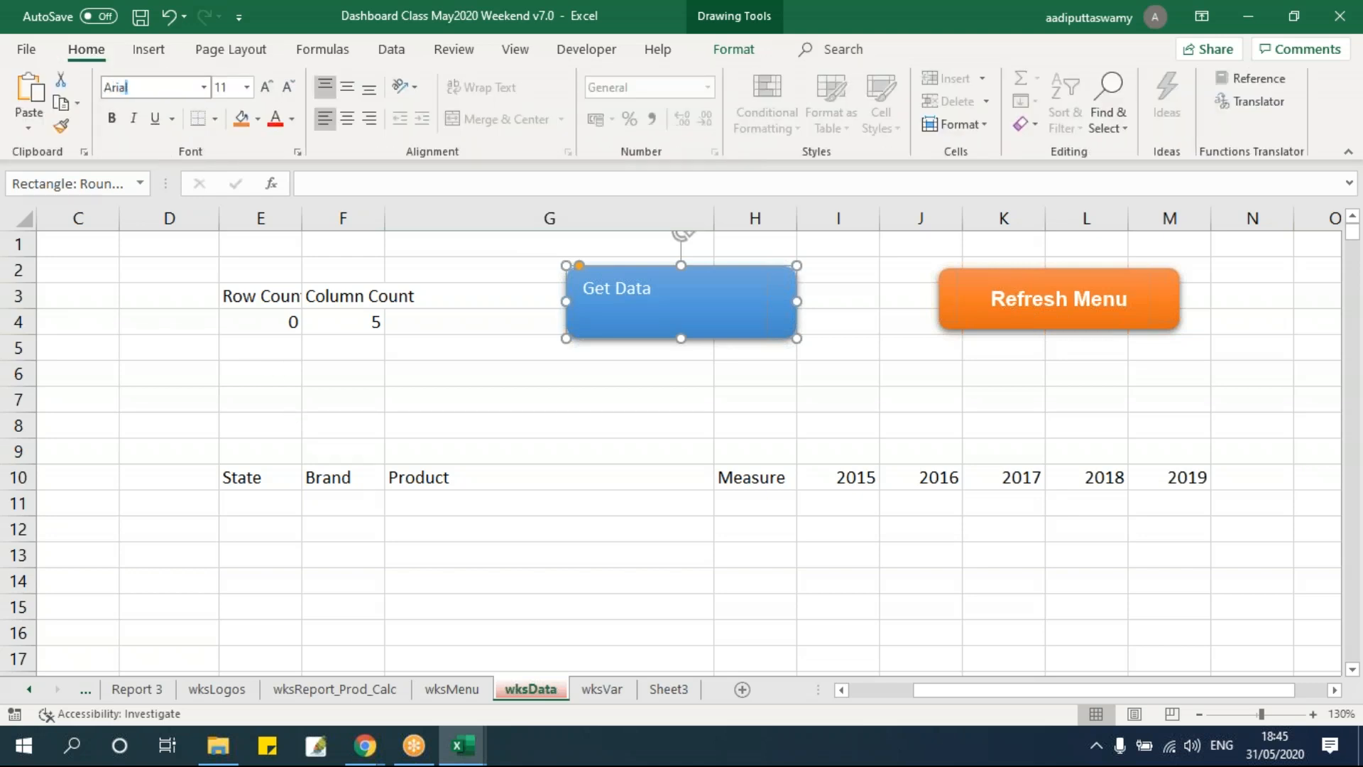
pyautogui.press('Return')
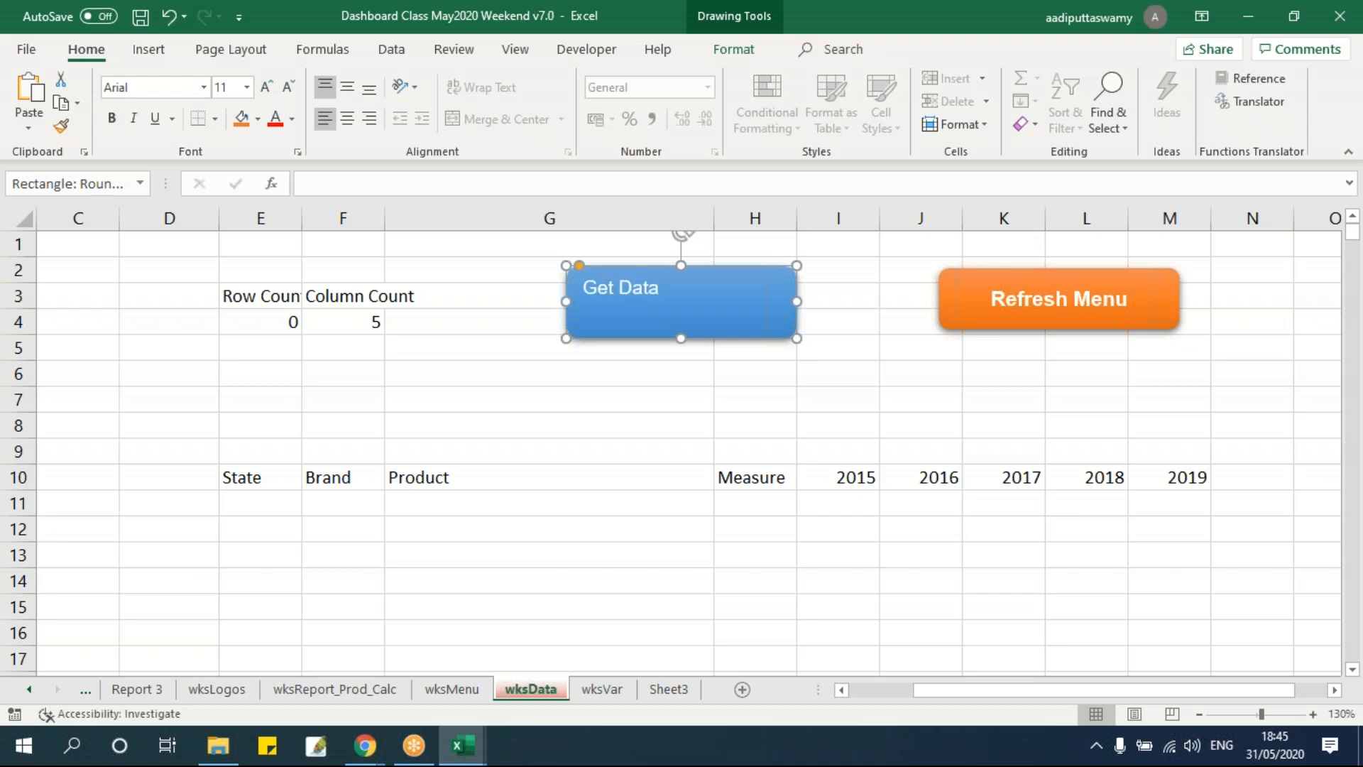
pyautogui.click(237, 88)
pyautogui.write('14')
pyautogui.press('Return')
pyautogui.hotkey('ctrl', 'b')
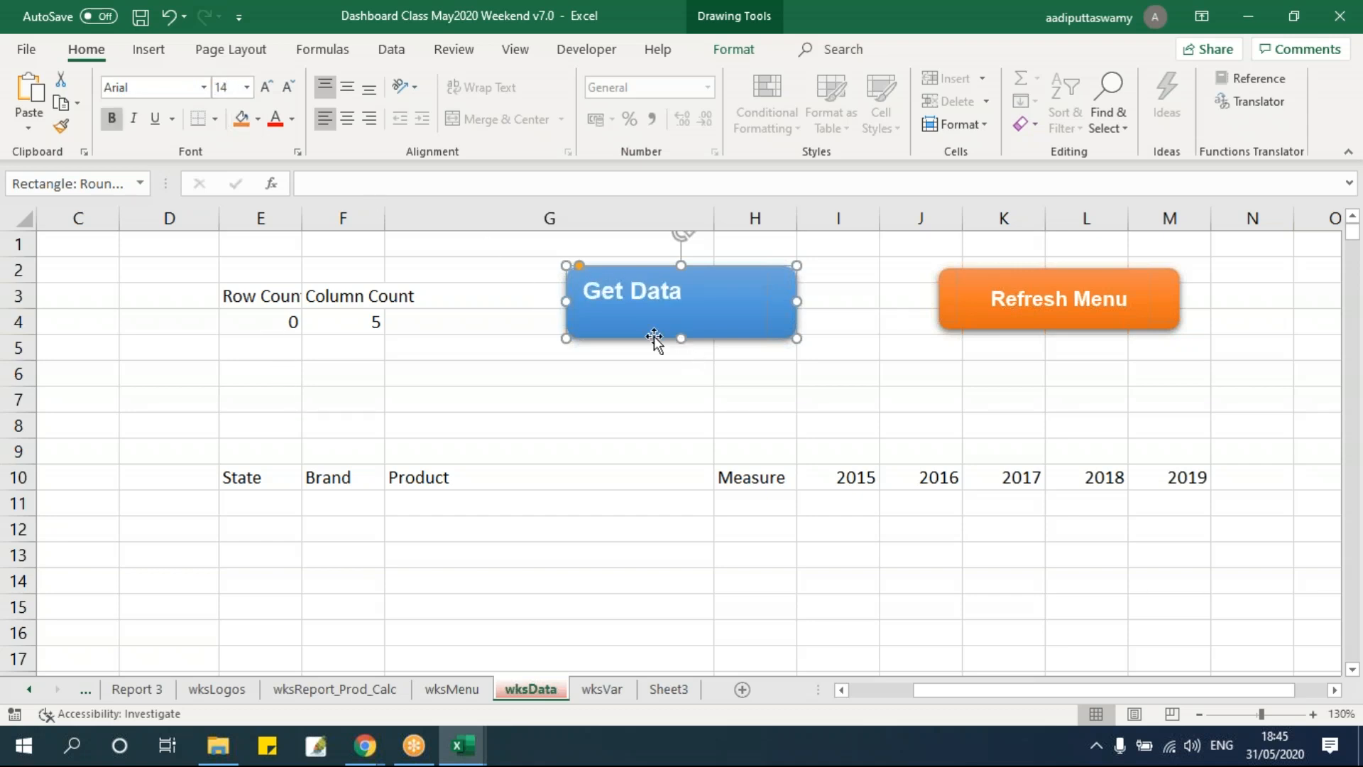
pyautogui.click(347, 119)
pyautogui.click(347, 86)
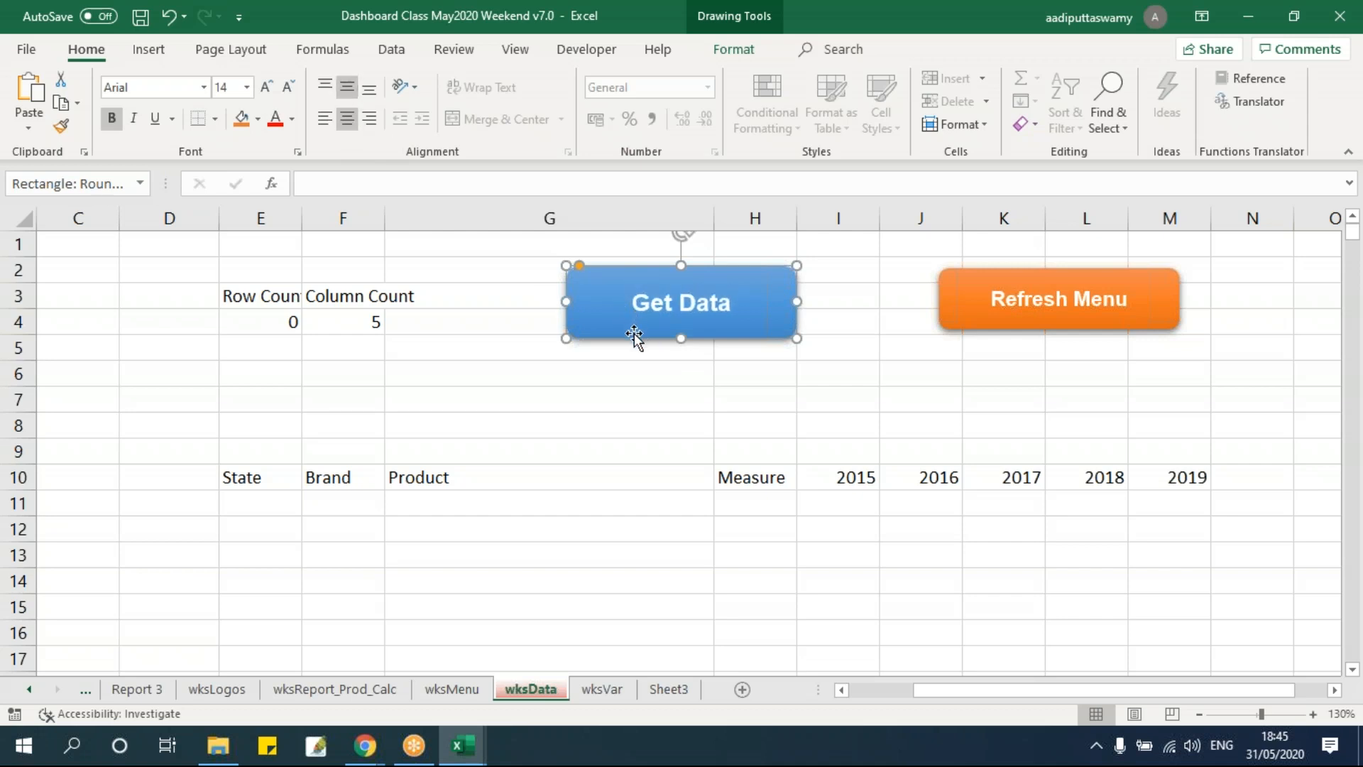
# Assign the AutomateProcess macro to the Get Data button.
pyautogui.rightClick(634, 334)
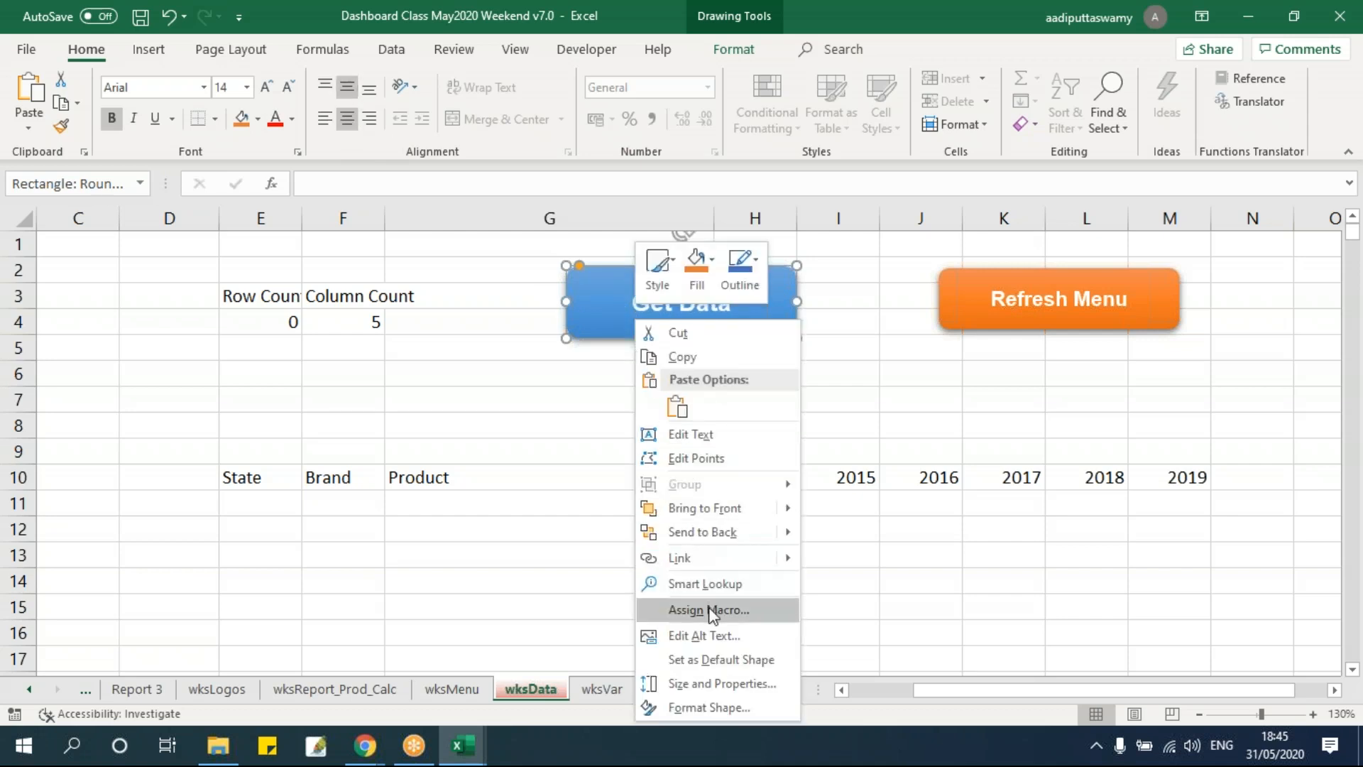
pyautogui.click(711, 612)
pyautogui.click(697, 563)
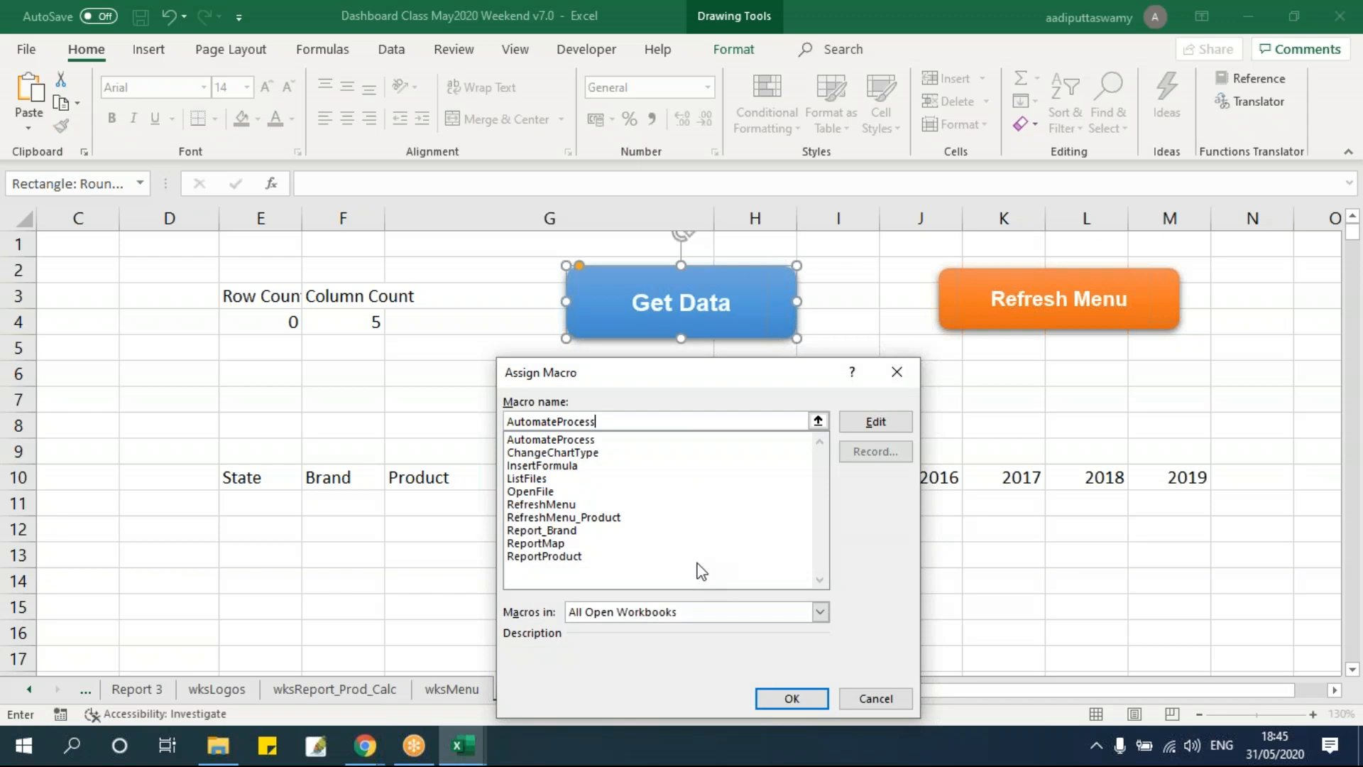
pyautogui.click(790, 697)
# Run the macro from the Get Data button and dismiss the completion message.
pyautogui.click(833, 405)
pyautogui.keyDown('ctrl'); pyautogui.scroll(-1, 833, 405); pyautogui.keyUp('ctrl')
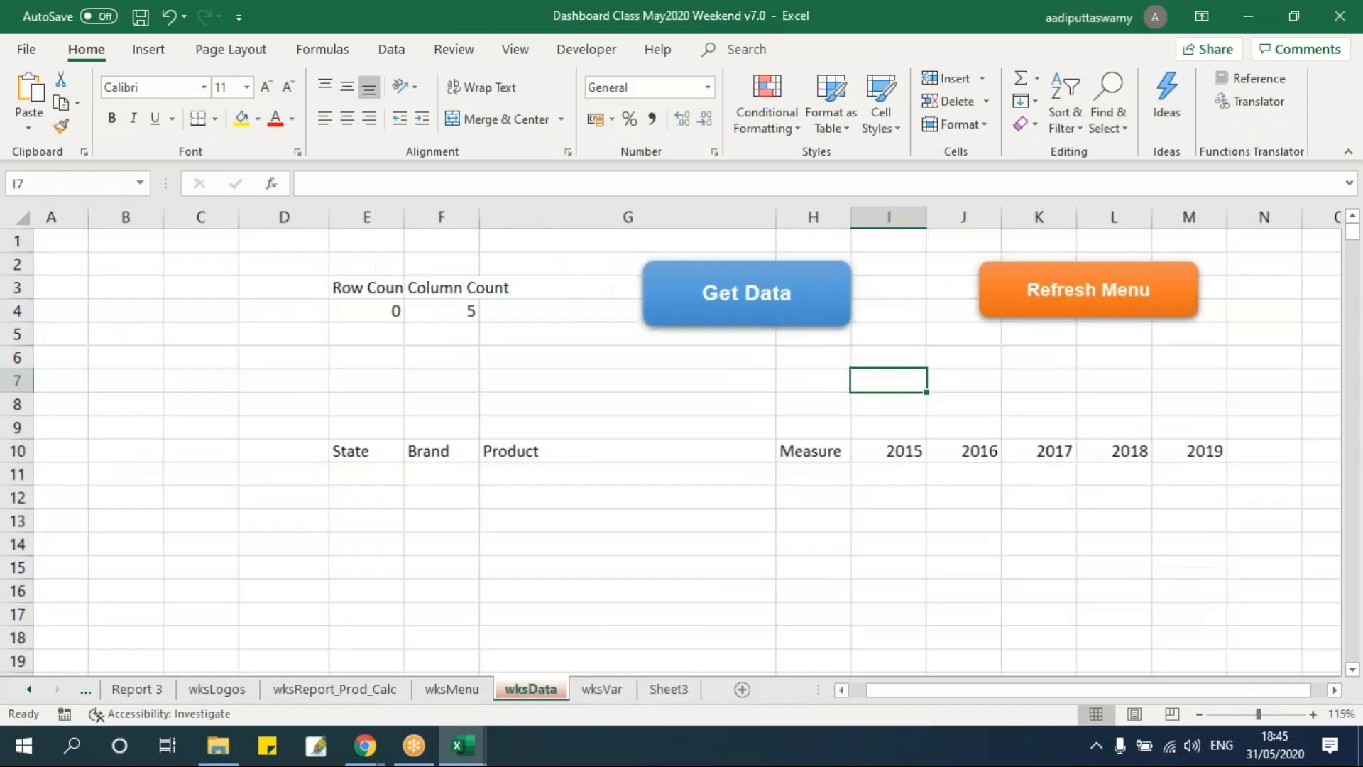
pyautogui.click(1334, 690)
pyautogui.click(1335, 690)
pyautogui.click(1335, 690)
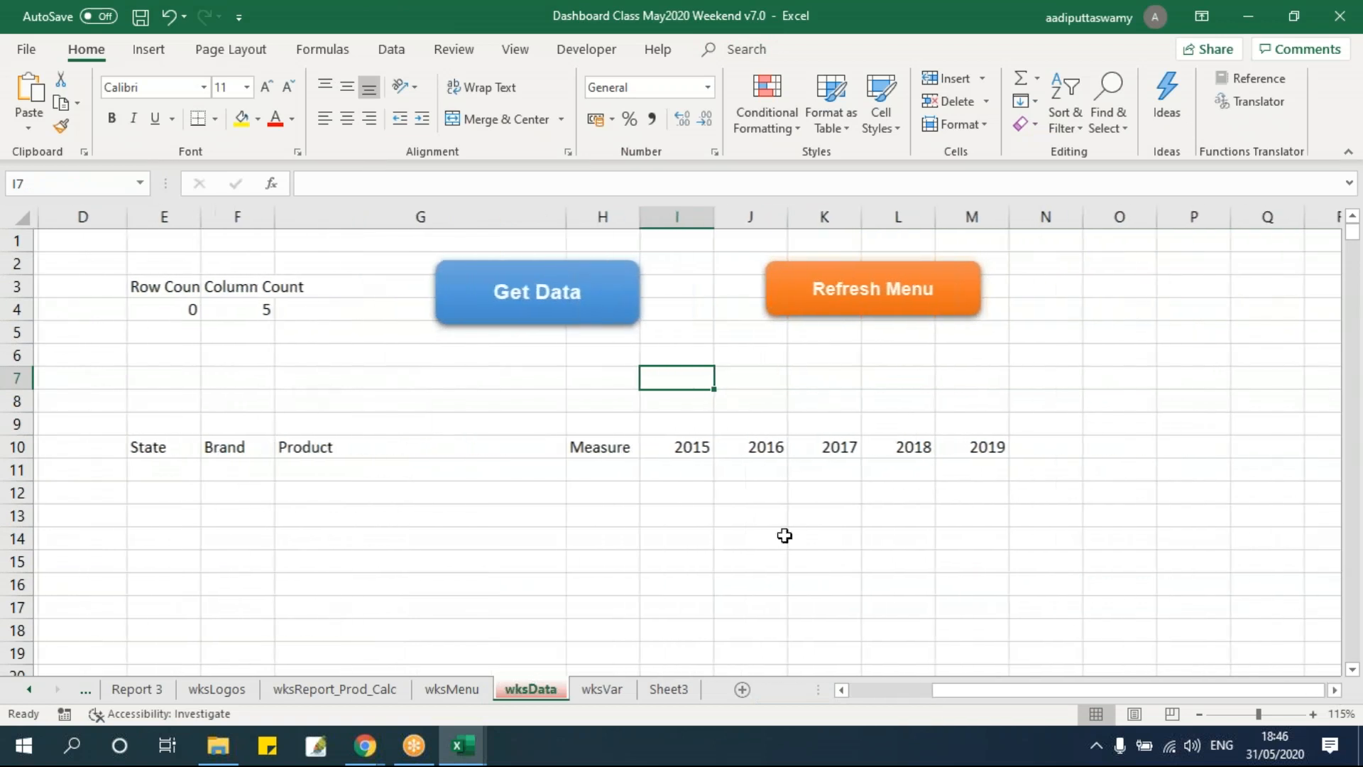
pyautogui.keyDown('ctrl'); pyautogui.scroll(-1, 785, 535); pyautogui.keyUp('ctrl')
pyautogui.click(1265, 471)
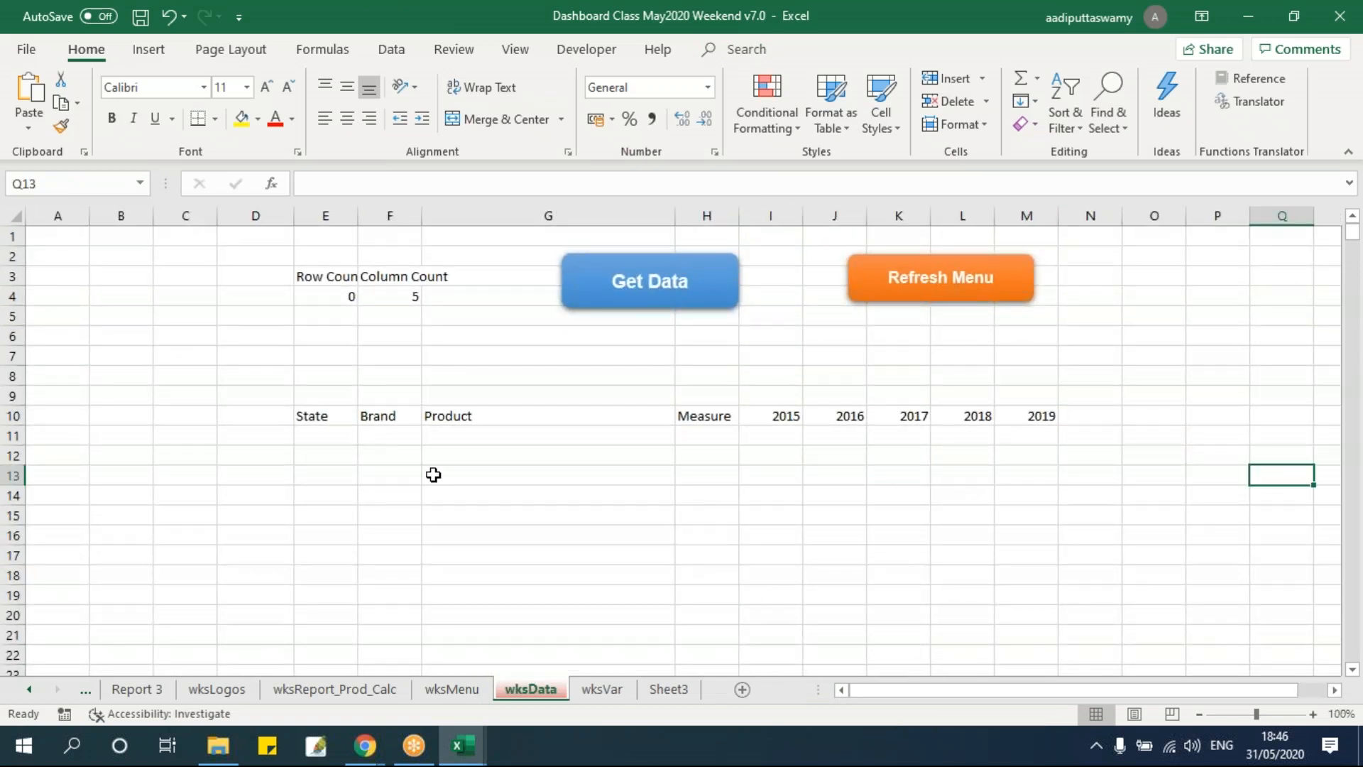
pyautogui.click(650, 288)
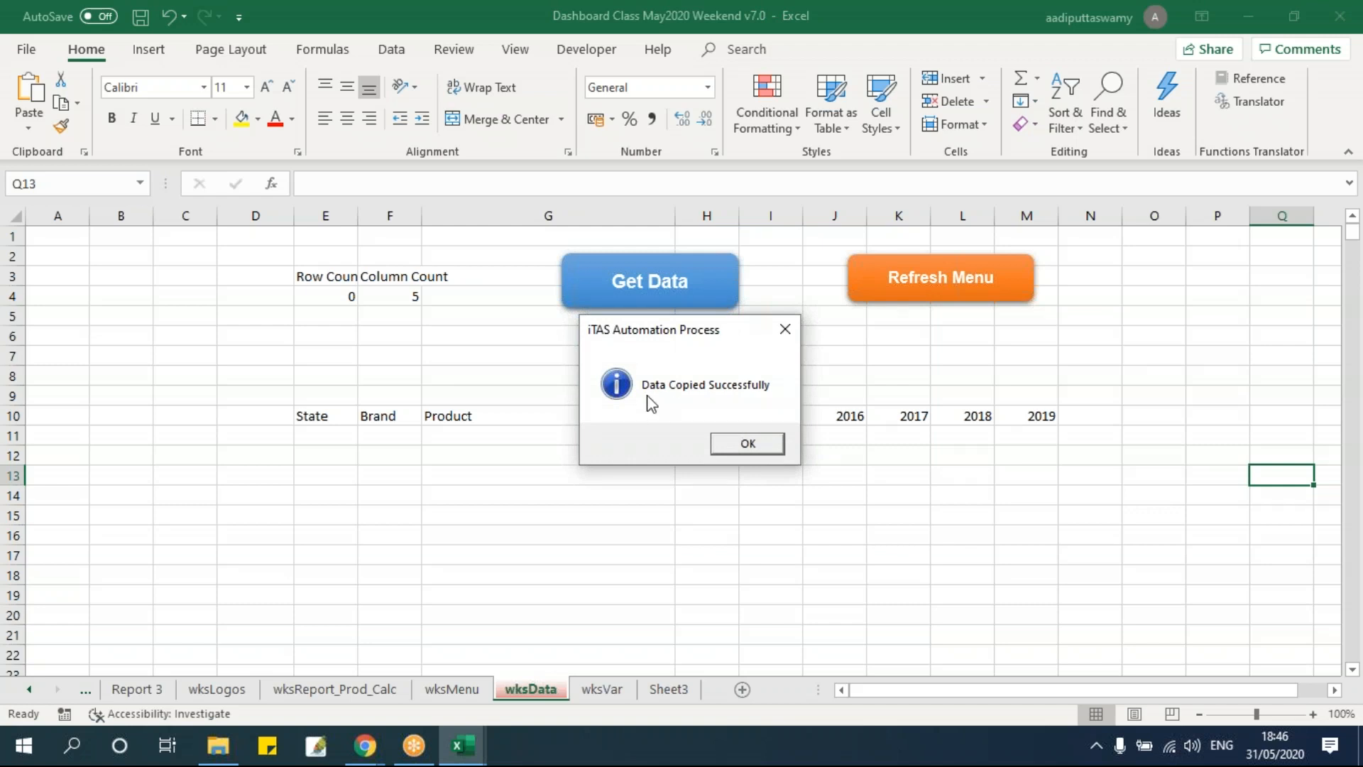
pyautogui.click(752, 445)
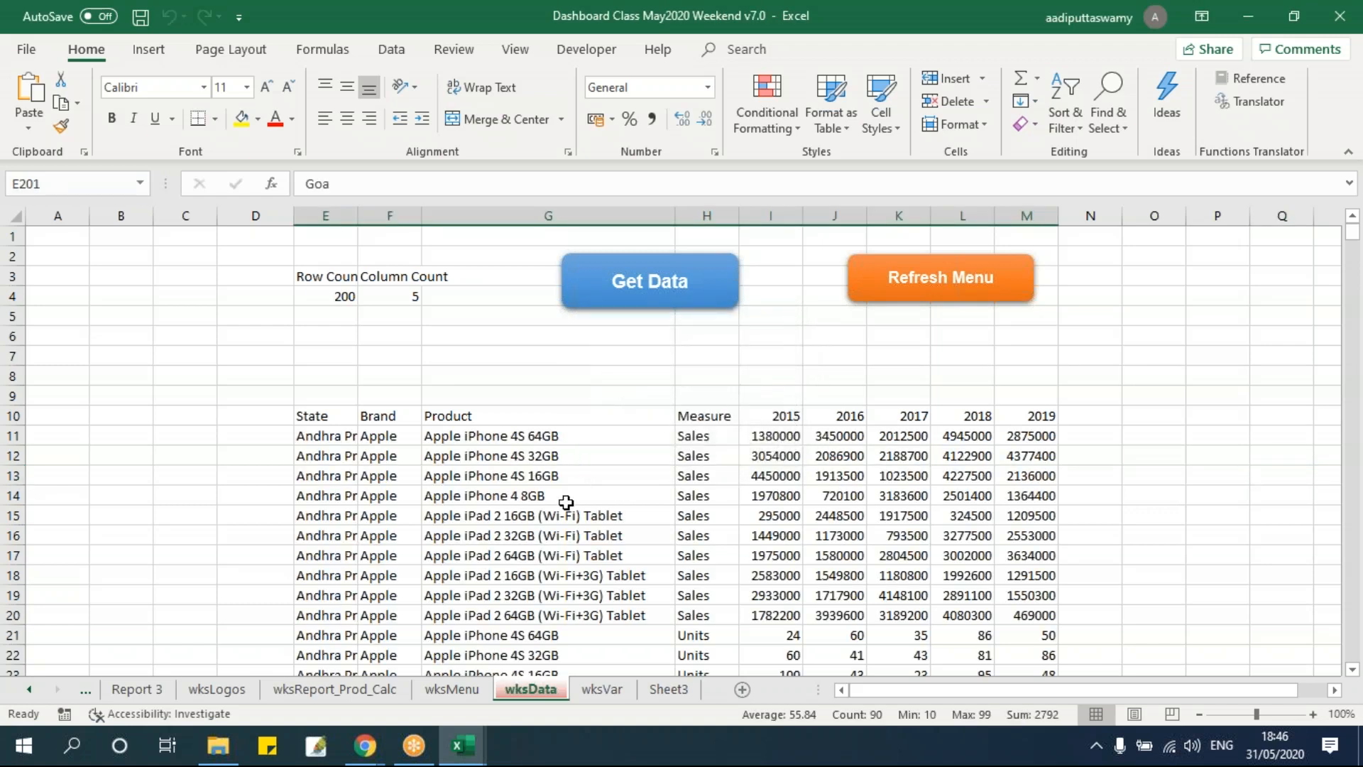
# Scroll through the stacked rows in wksData to review the imported data.
pyautogui.scroll(-14, 565, 502)
pyautogui.scroll(-20, 566, 502)
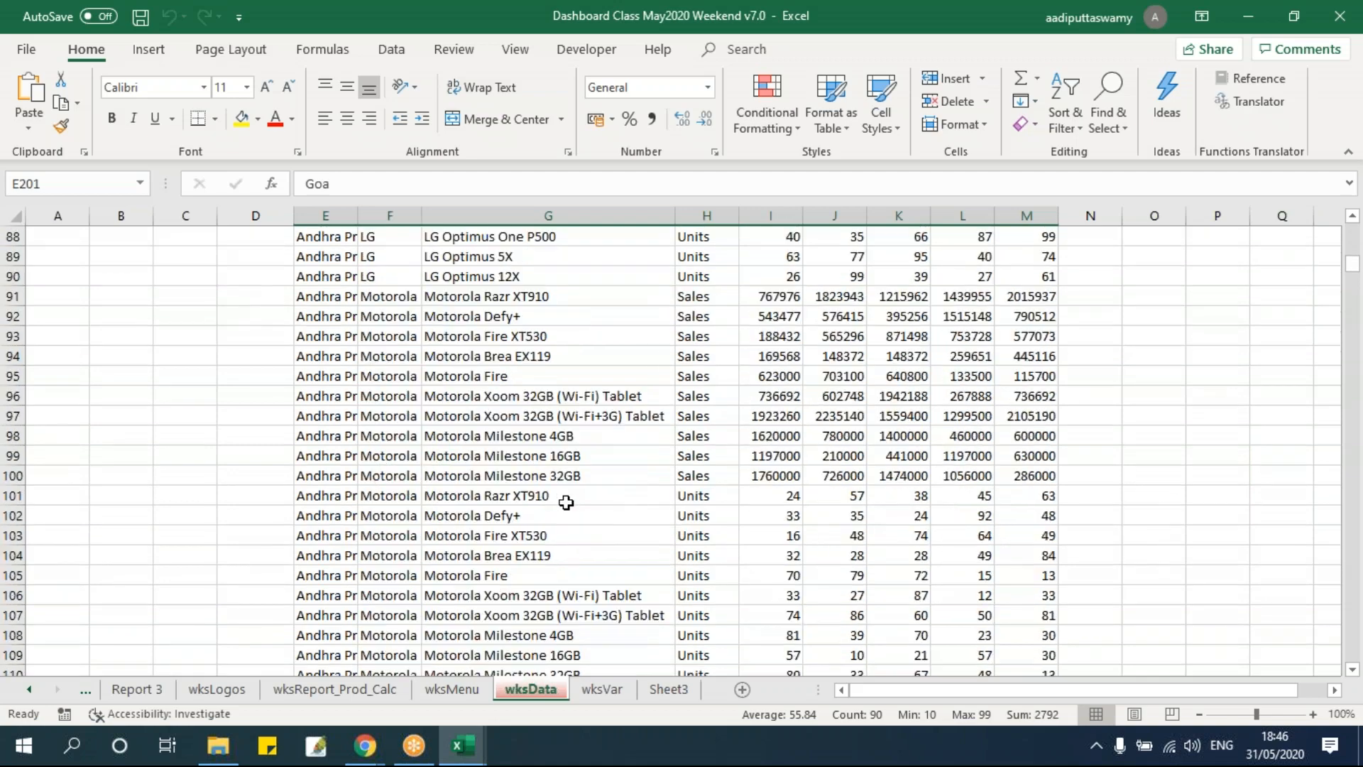
pyautogui.scroll(20, 566, 501)
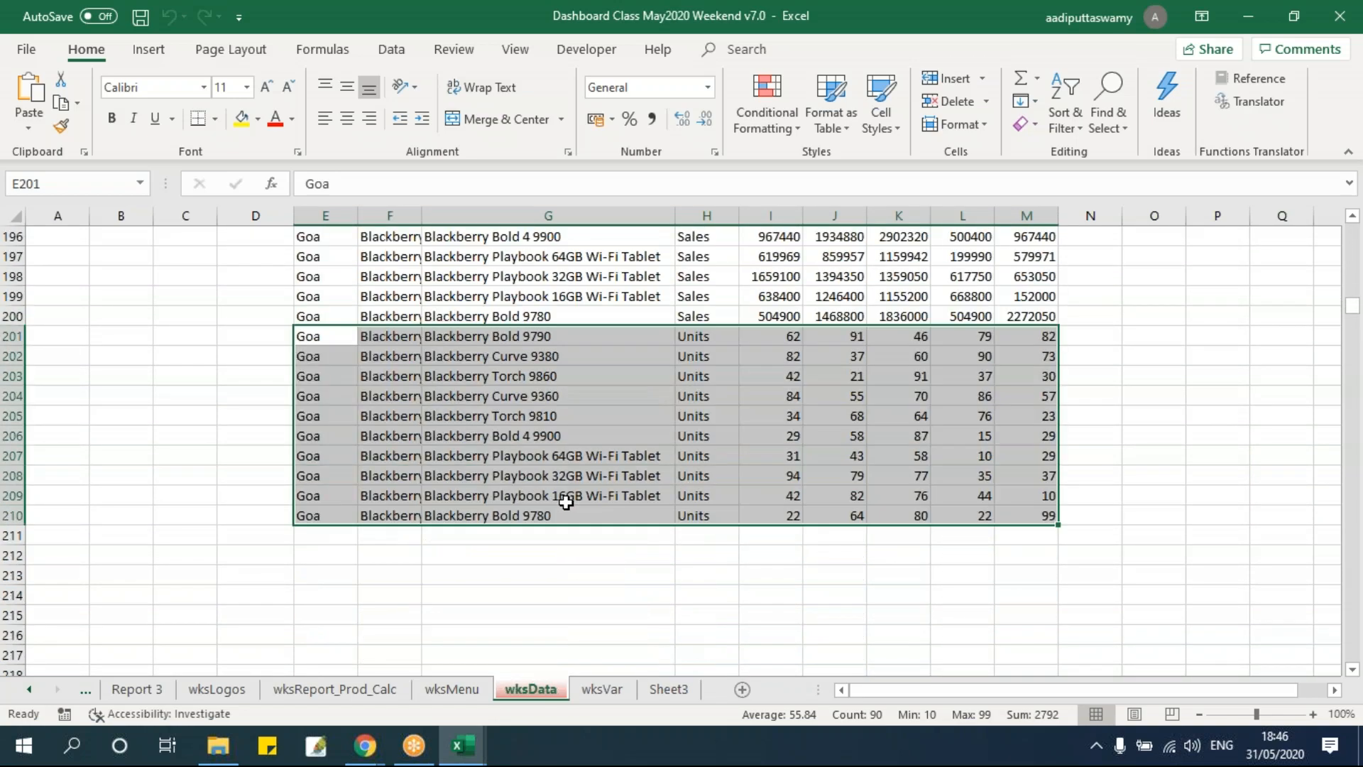
pyautogui.scroll(20, 566, 501)
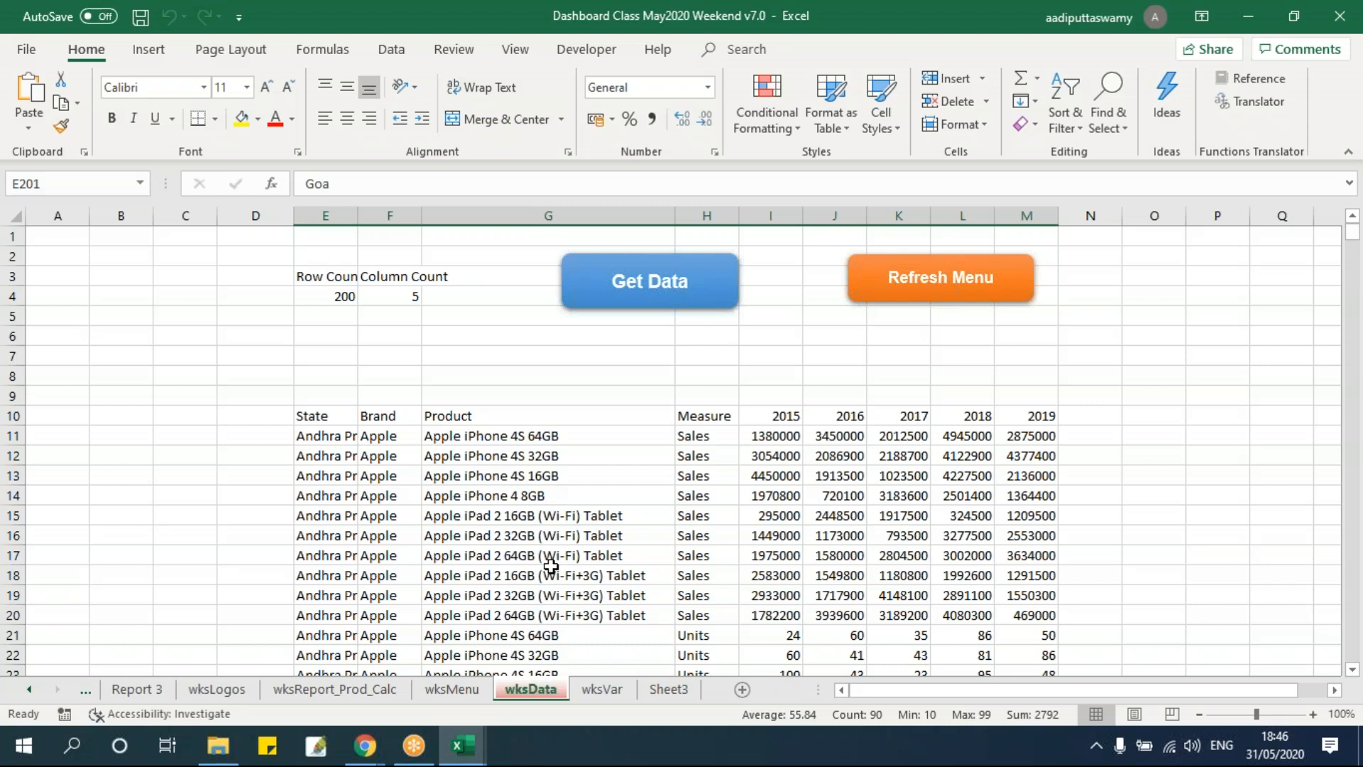
# Open the VBA editor and insert a new standard module into the project.
pyautogui.hotkey('alt', 'F11')
pyautogui.scroll(-7, 586, 495)
pyautogui.scroll(6, 586, 495)
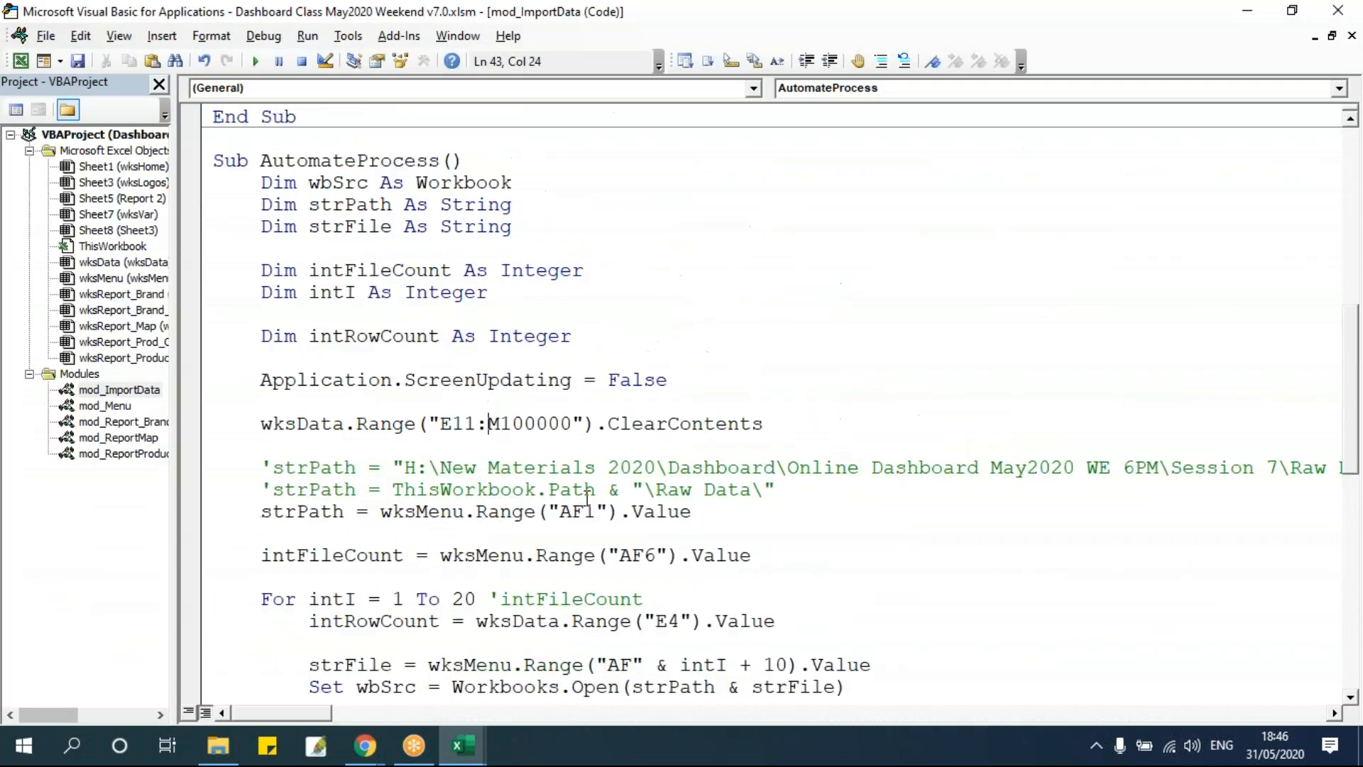
pyautogui.scroll(2, 586, 495)
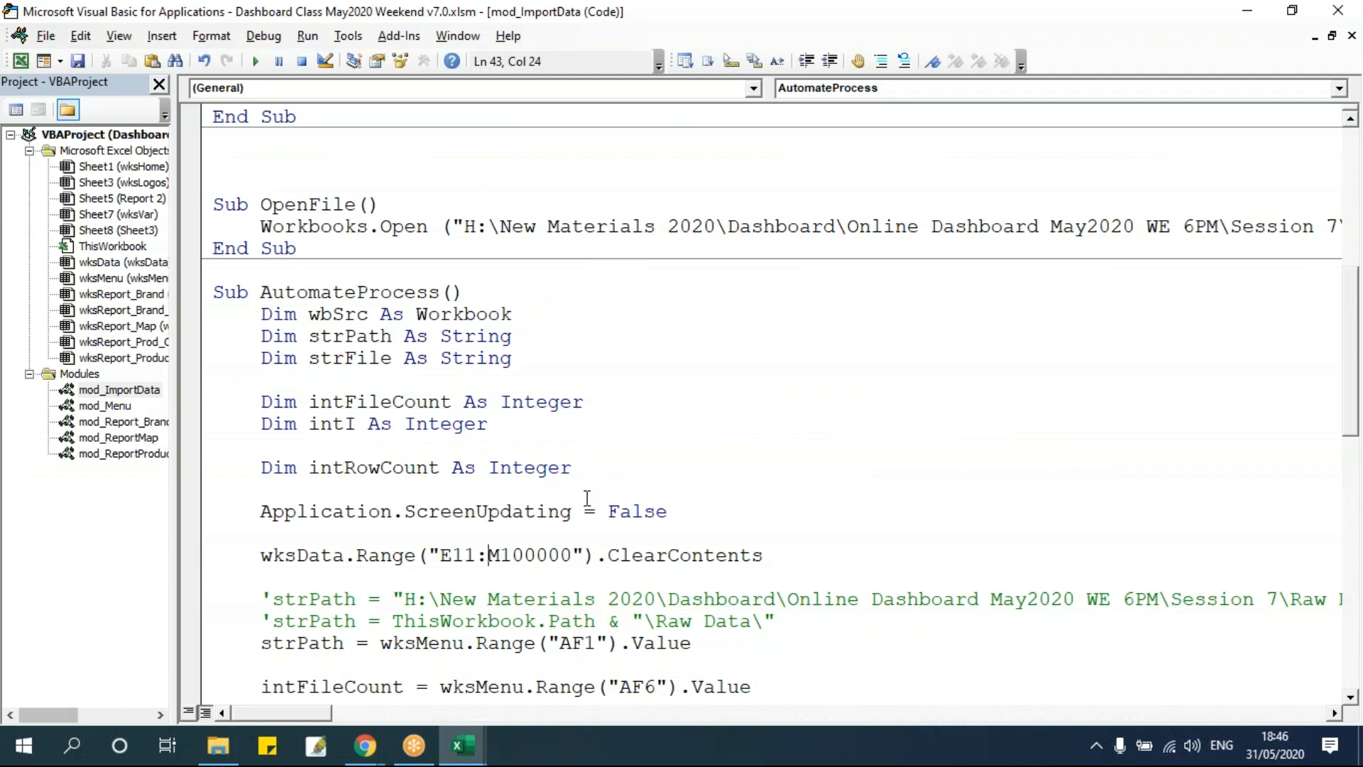
pyautogui.click(587, 497)
pyautogui.click(100, 513)
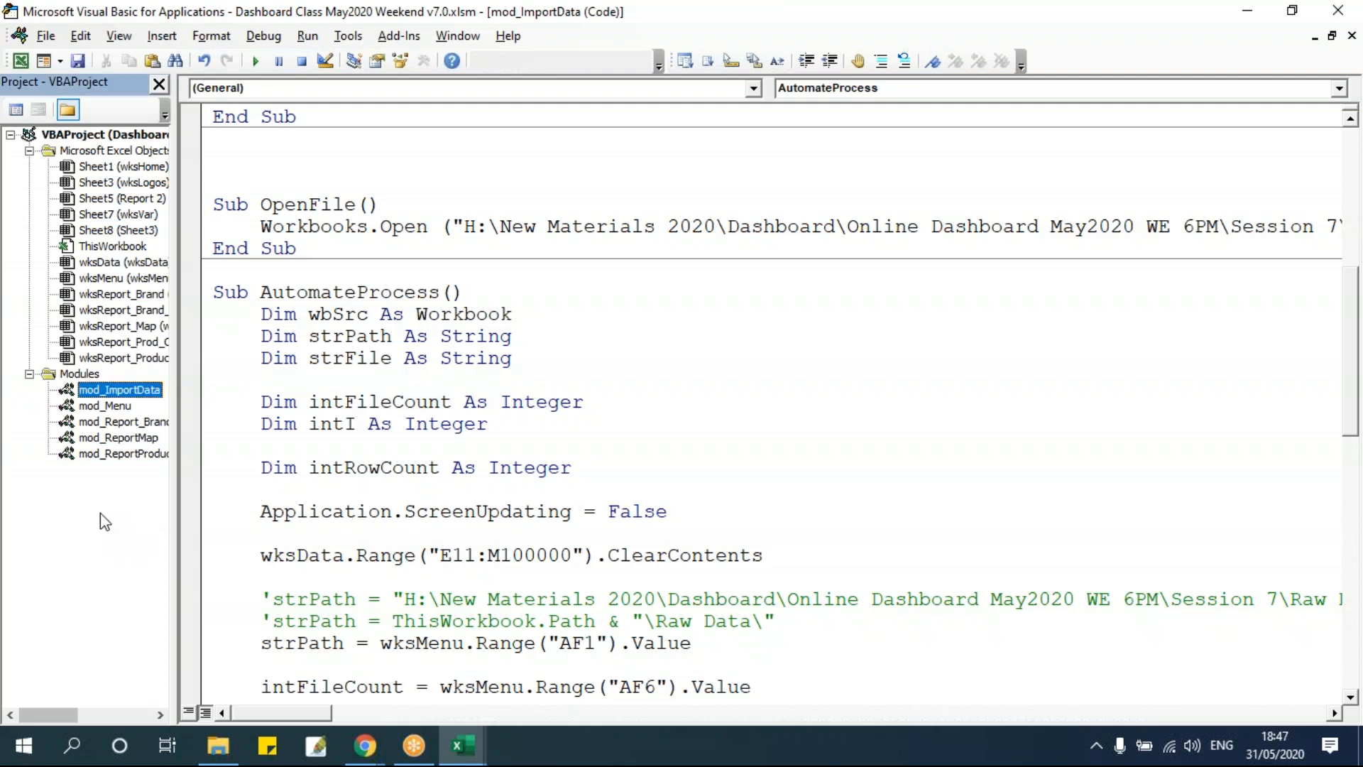
pyautogui.rightClick(100, 513)
pyautogui.moveTo(213, 360)
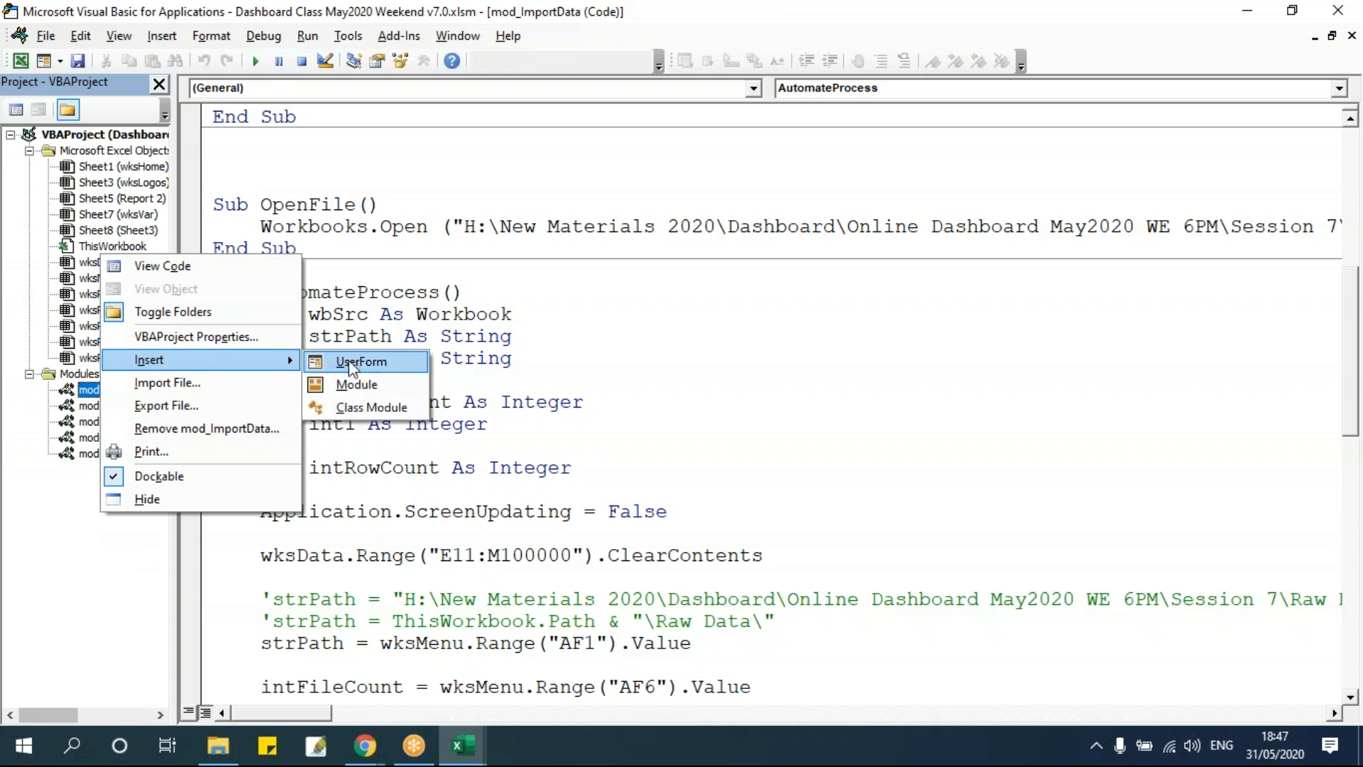
pyautogui.click(348, 385)
# Rename the new module to mod_PPTAutomation in its properties.
pyautogui.click(100, 471)
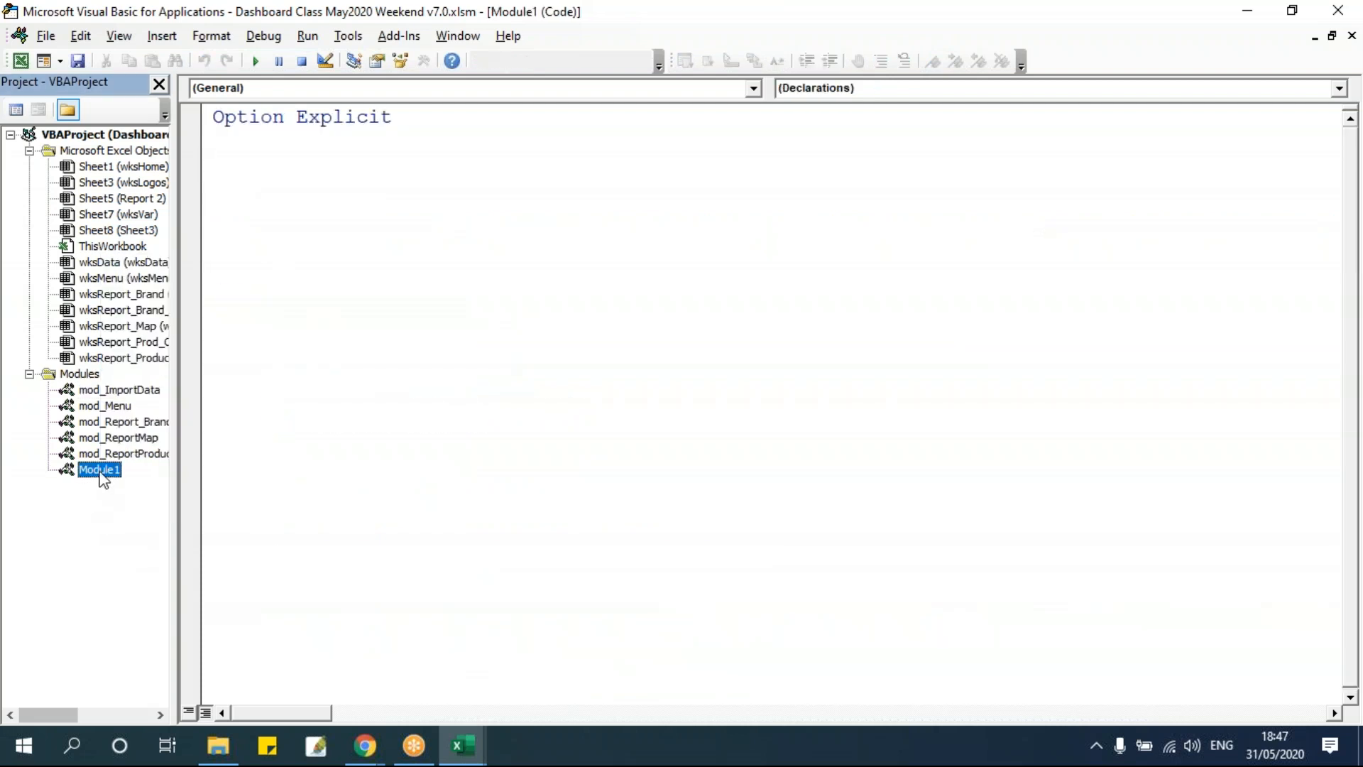
pyautogui.press('F4')
pyautogui.doubleClick(94, 509)
pyautogui.write('mod_')
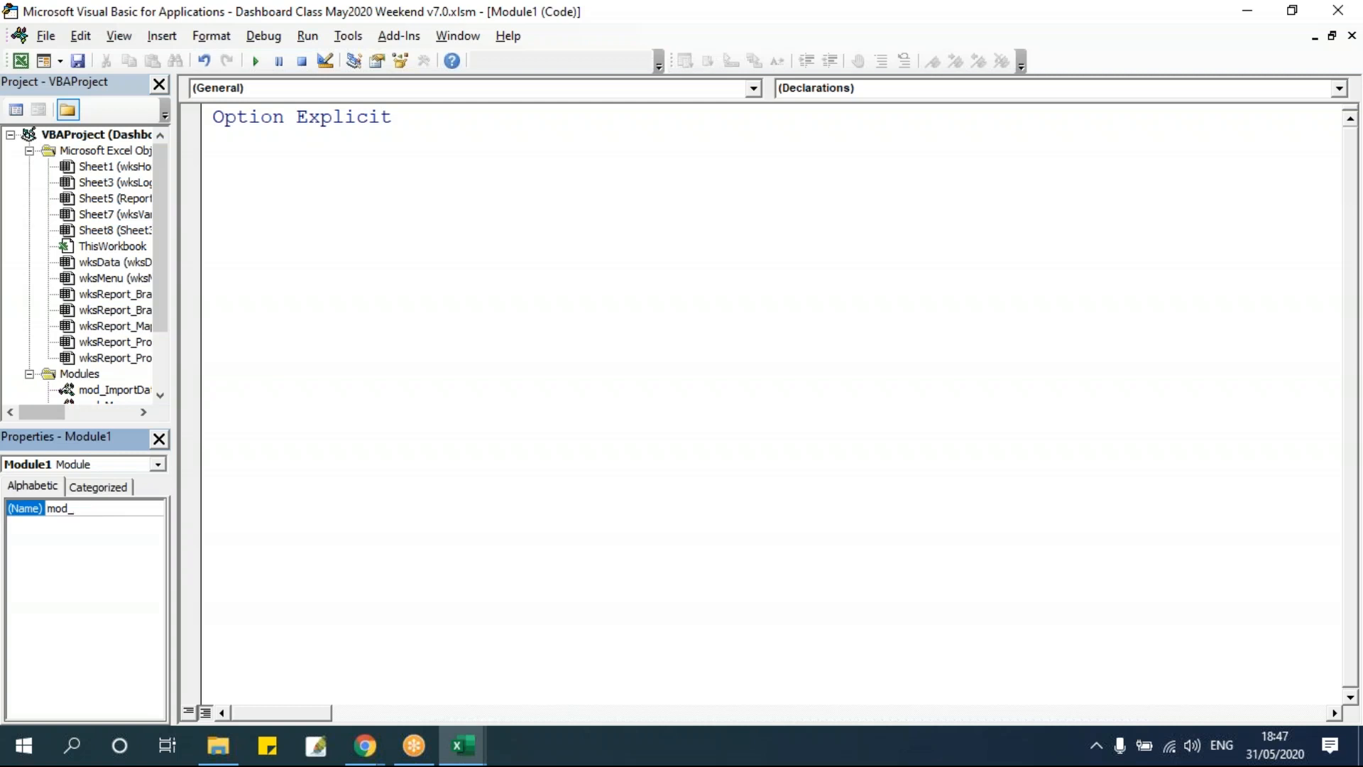
pyautogui.write('PPTAutomation')
pyautogui.press('Return')
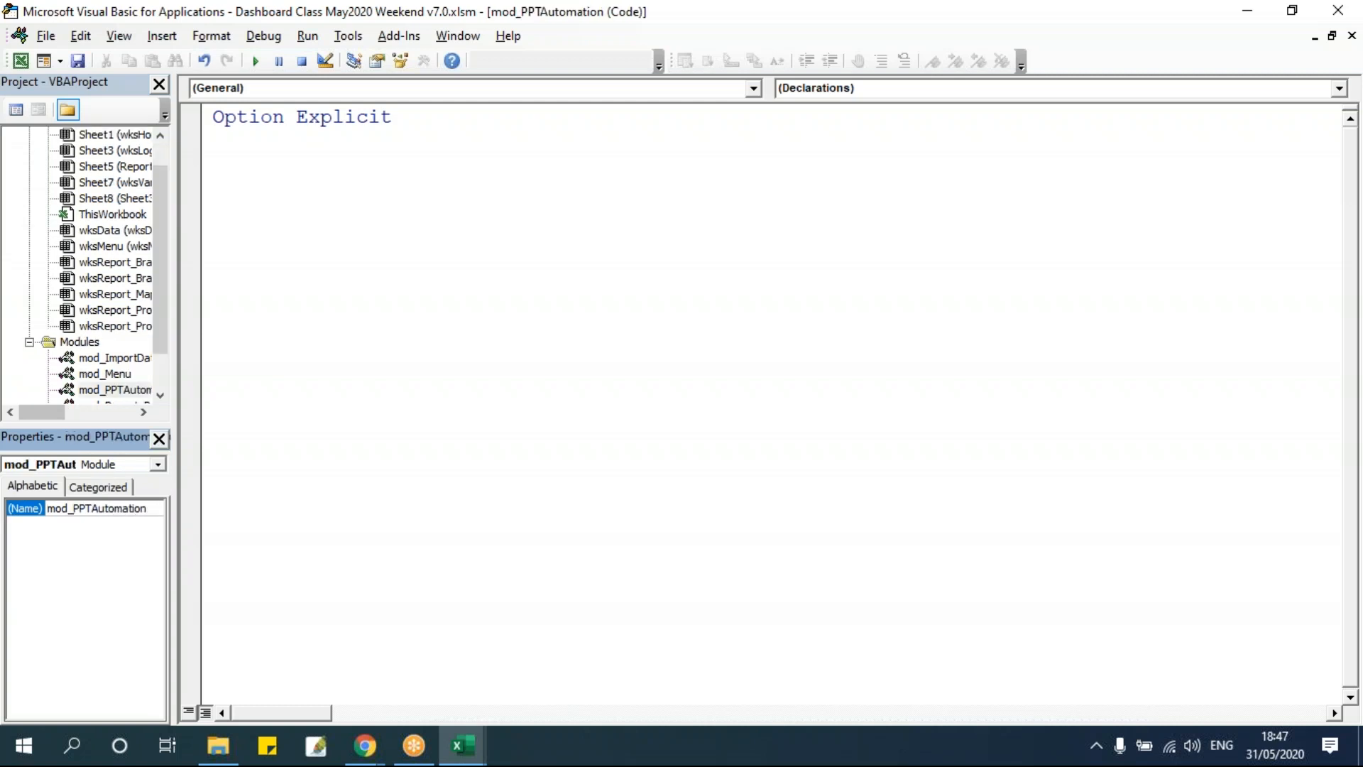
pyautogui.click(160, 446)
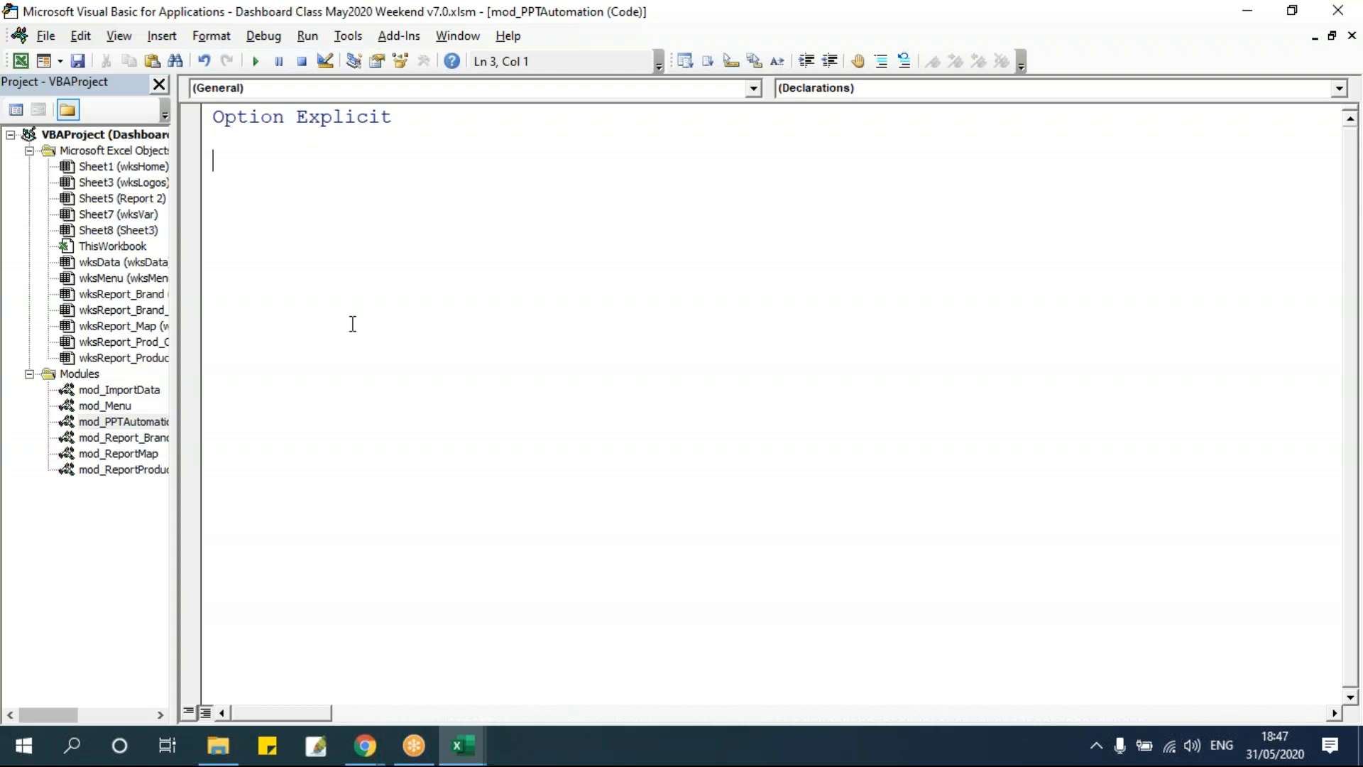
# Switch back to the workbook and browse the dashboard report sheets one by one.
pyautogui.moveTo(462, 745)
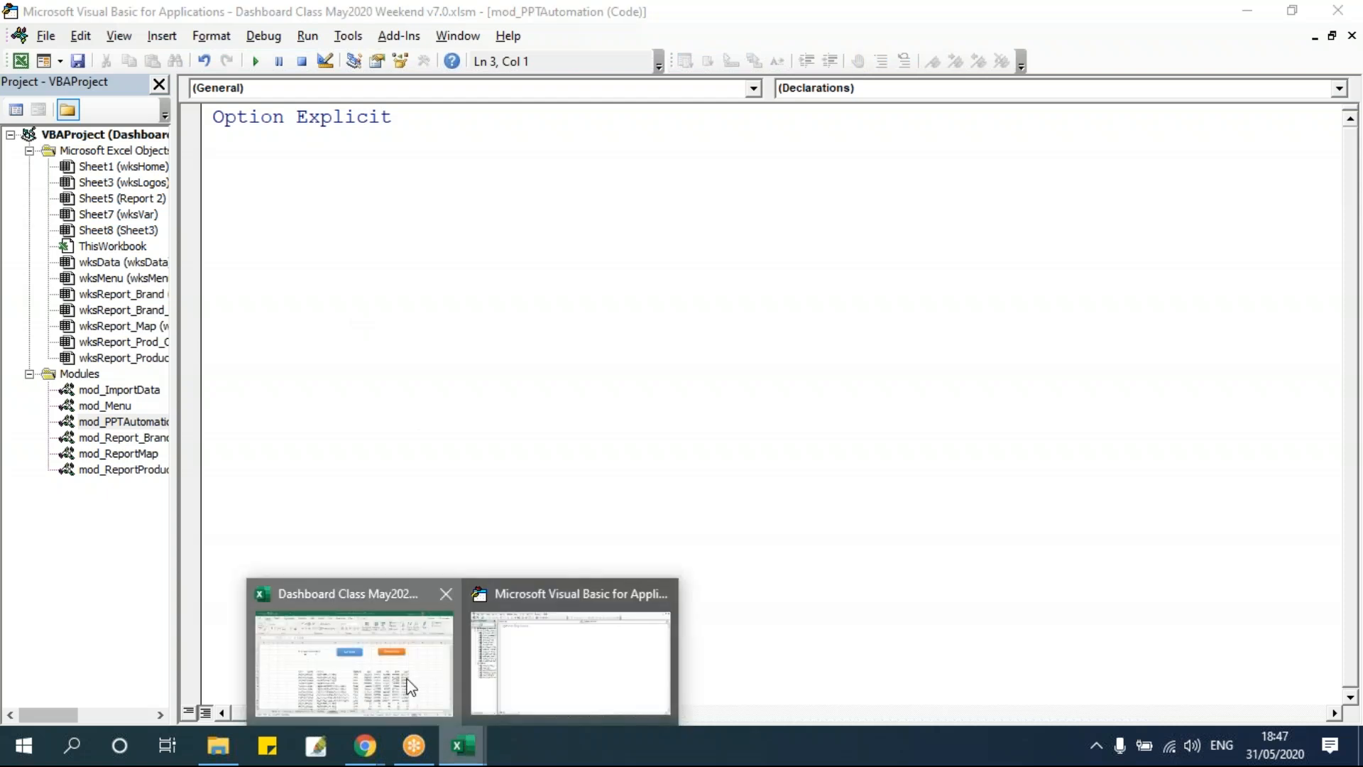
pyautogui.click(389, 687)
pyautogui.click(30, 689)
pyautogui.click(30, 689)
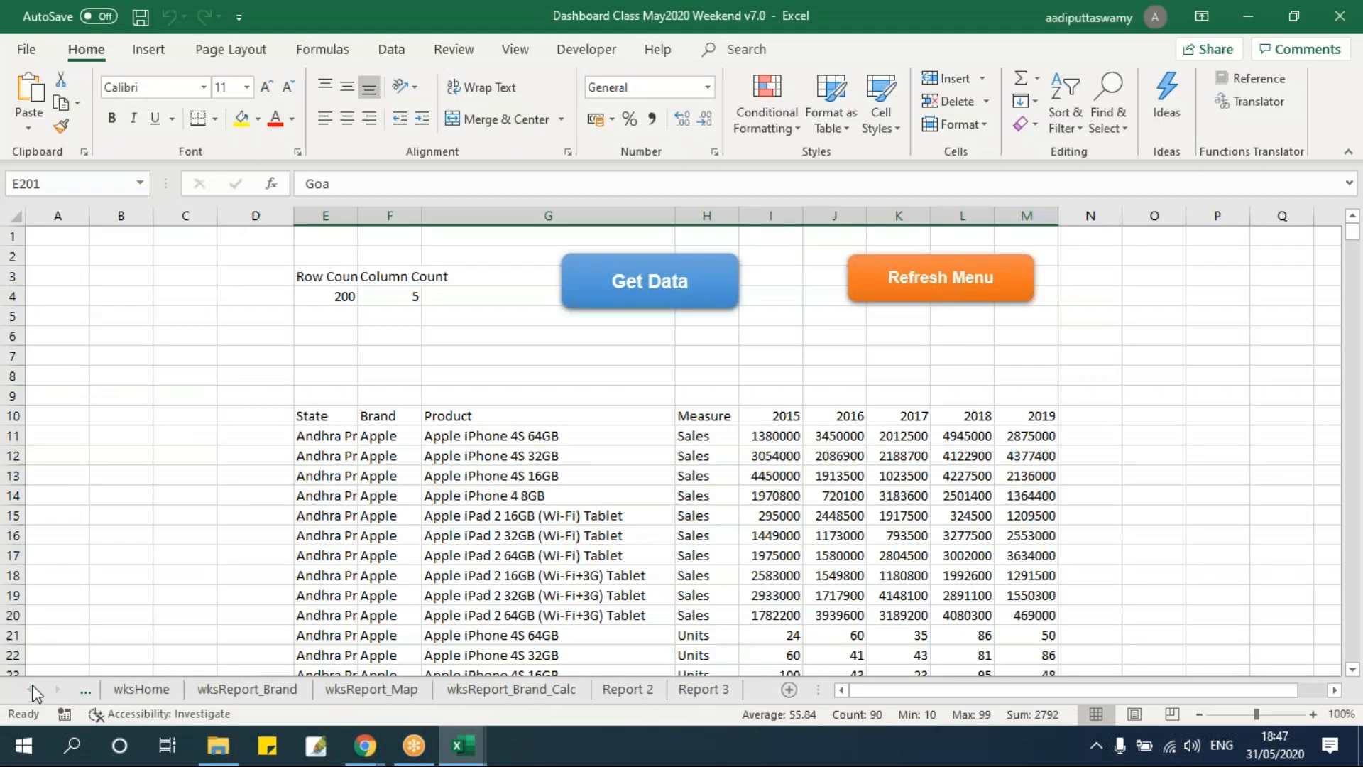
pyautogui.click(247, 688)
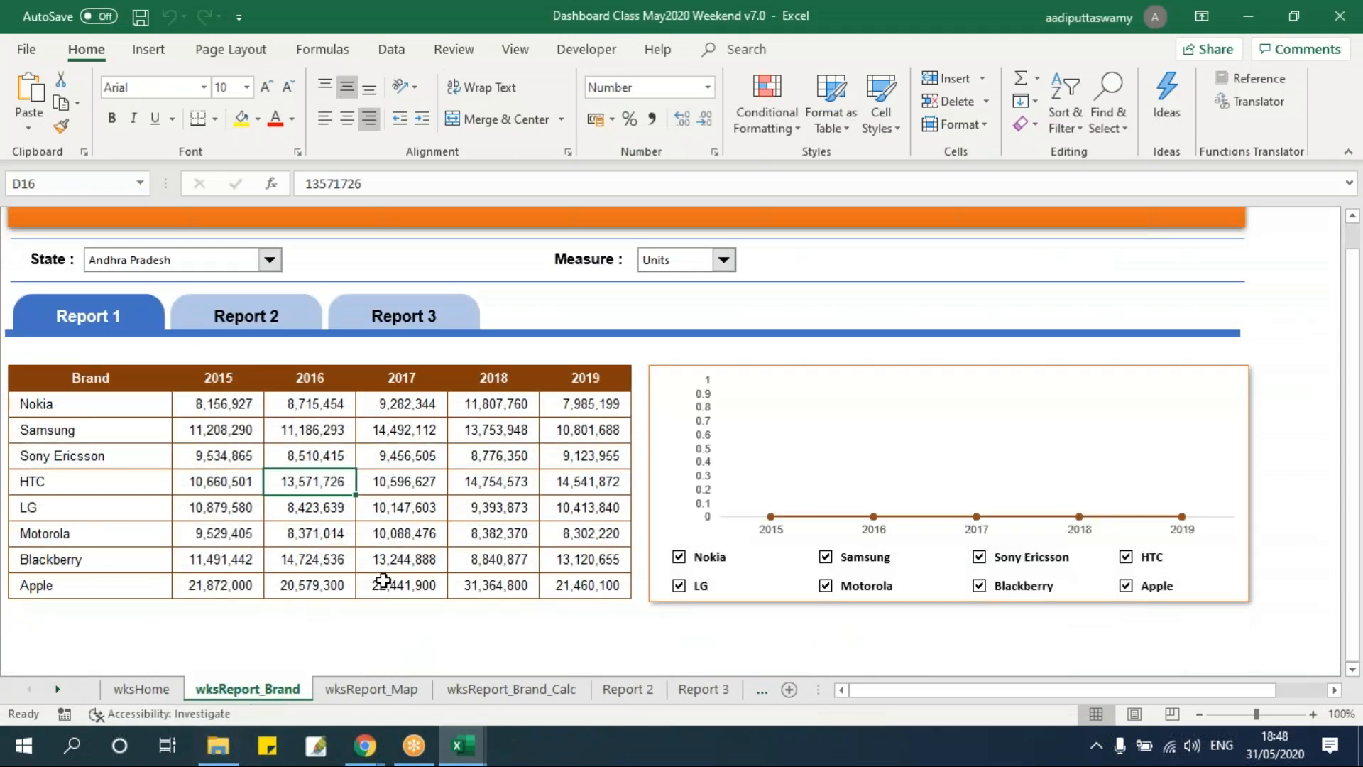
pyautogui.click(387, 688)
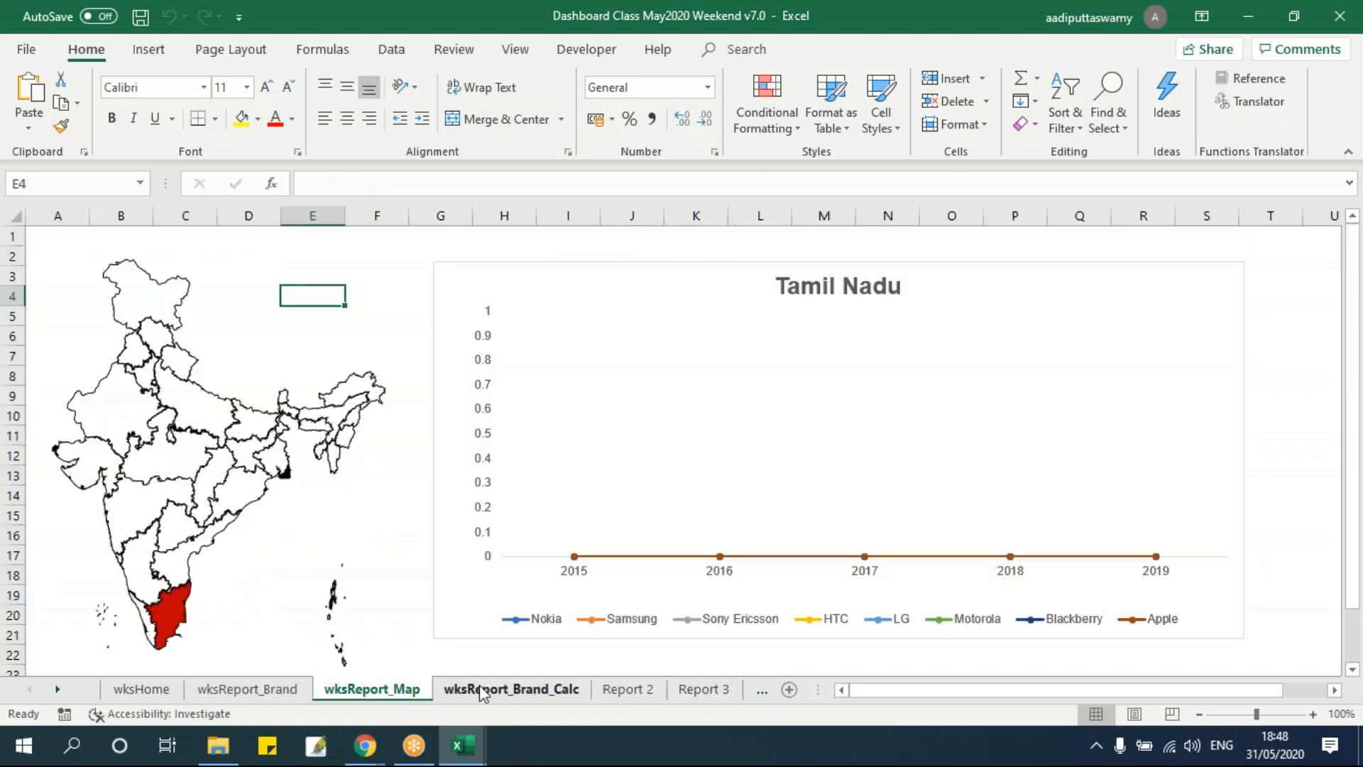
pyautogui.click(481, 687)
pyautogui.click(616, 692)
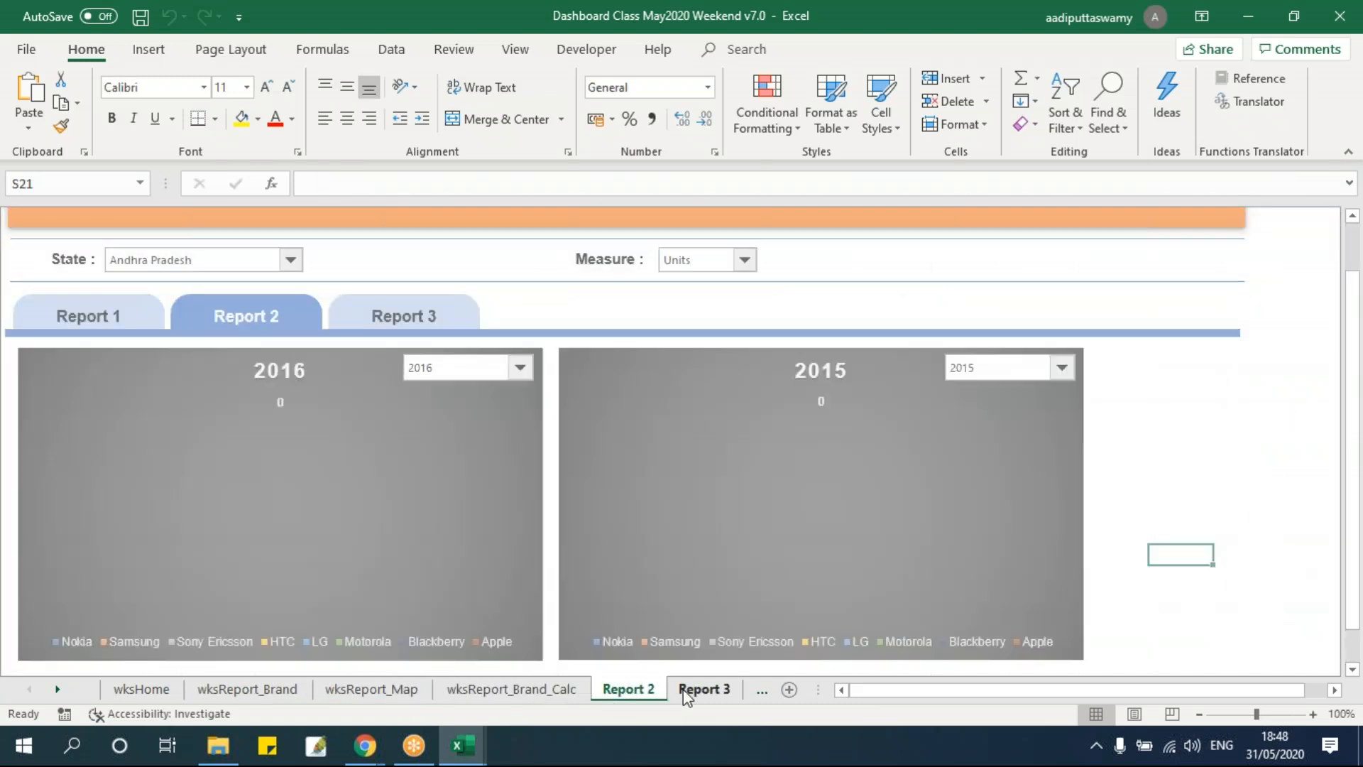
pyautogui.click(692, 690)
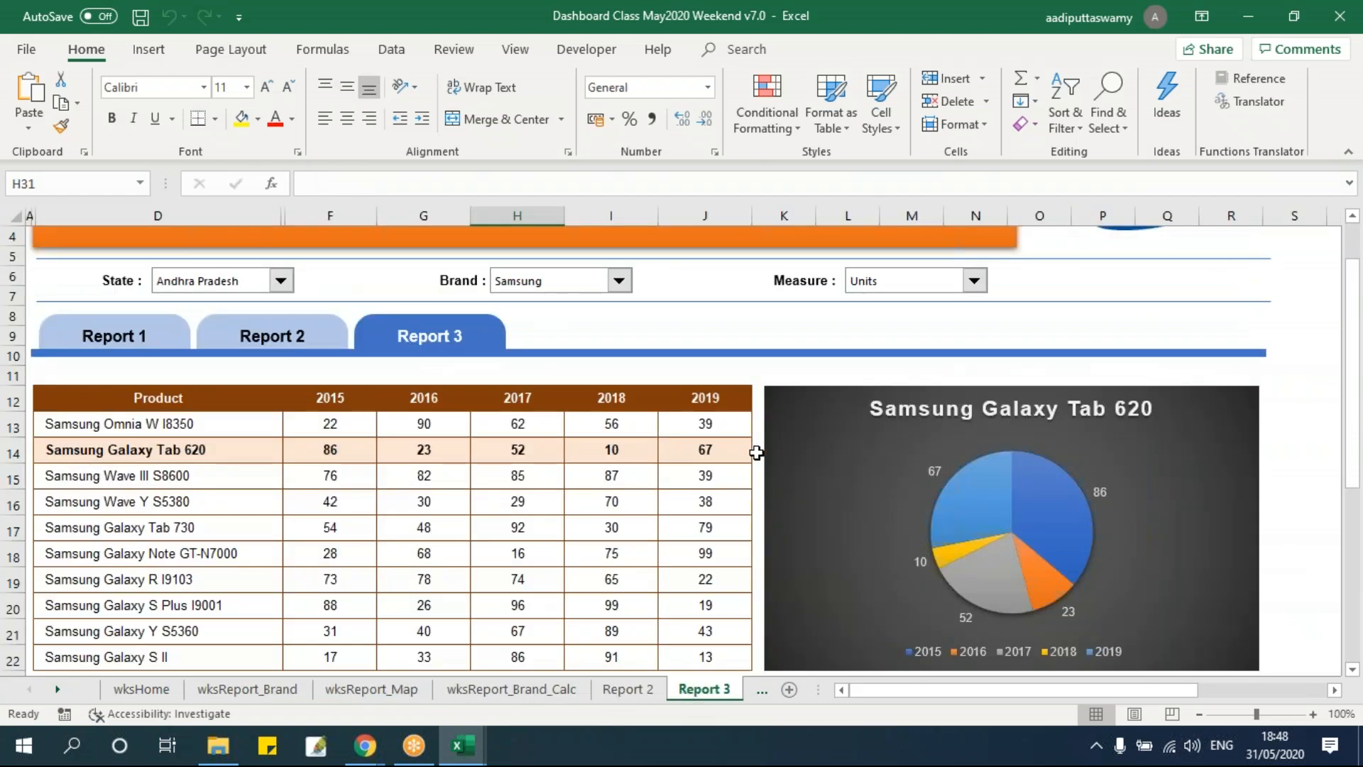
# Select the pie chart on the Report 3 sheet, scroll around it, and open the VBA editor.
pyautogui.click(792, 406)
pyautogui.scroll(-5, 556, 508)
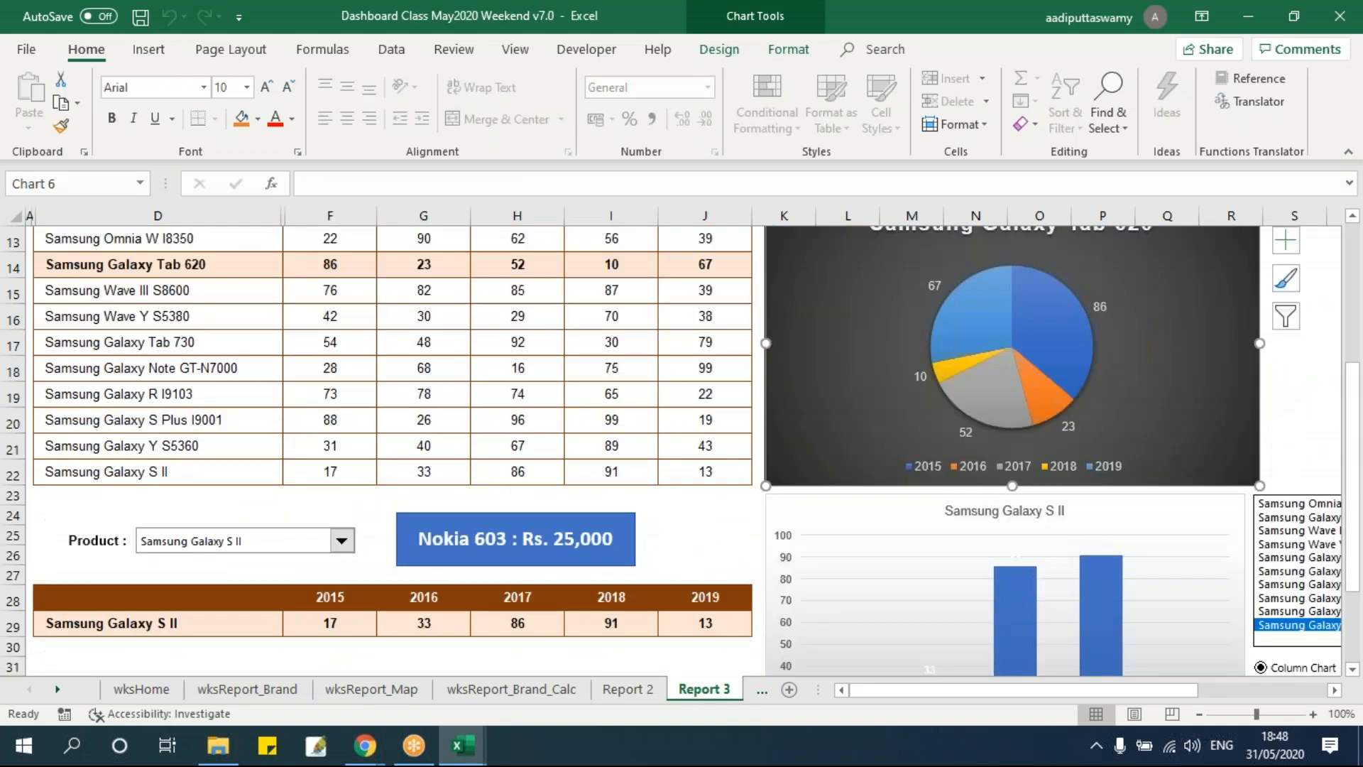
pyautogui.scroll(5, 813, 472)
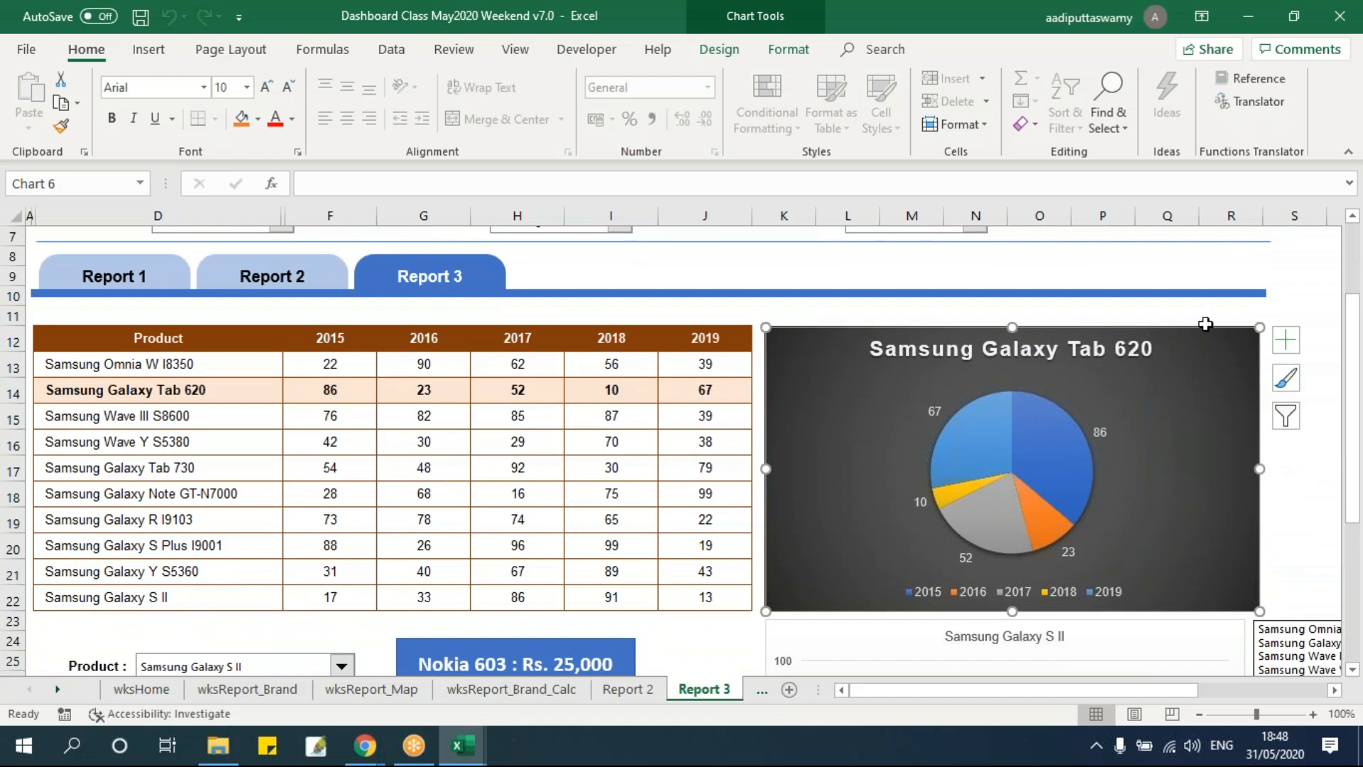
pyautogui.click(825, 317)
pyautogui.click(826, 350)
pyautogui.hotkey('alt', 'F11')
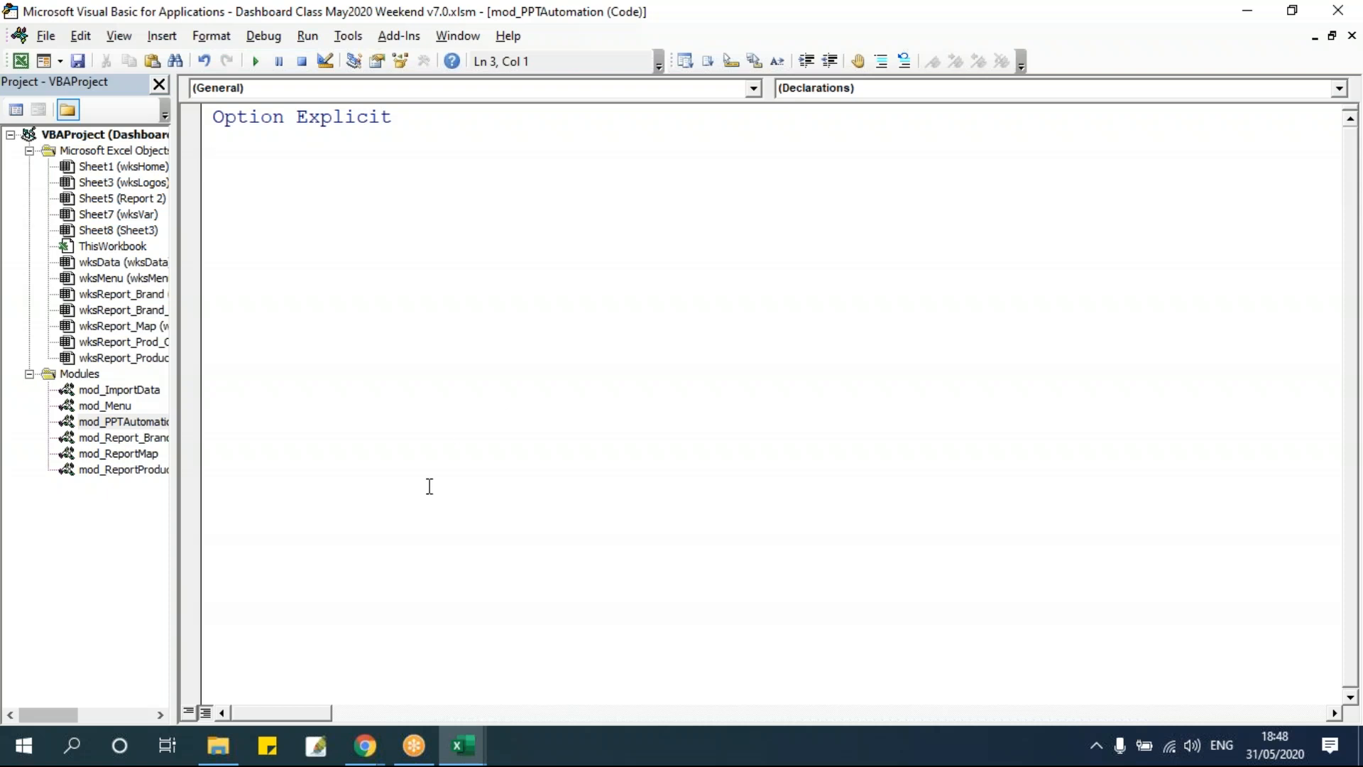
# Remove the Microsoft PowerPoint 16.0 Object Library from the project references.
pyautogui.click(348, 36)
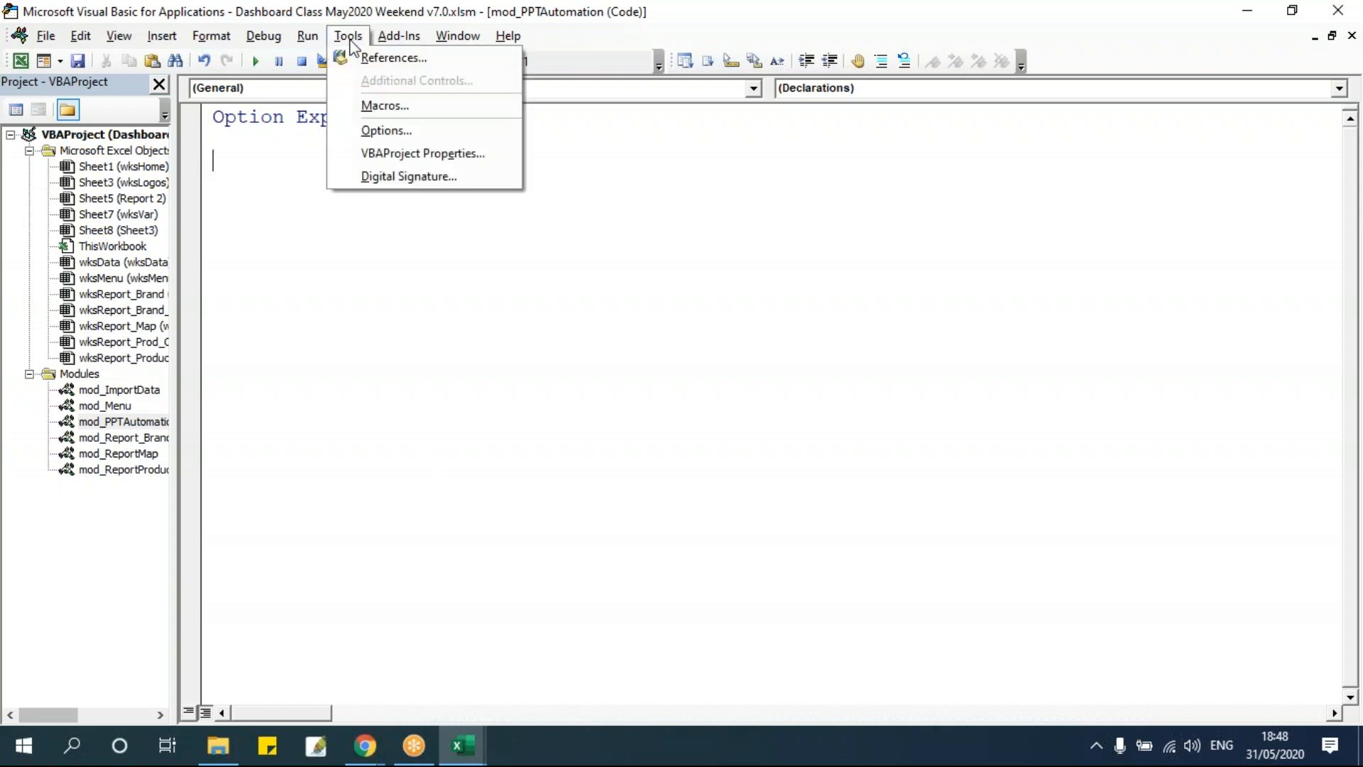
pyautogui.click(384, 58)
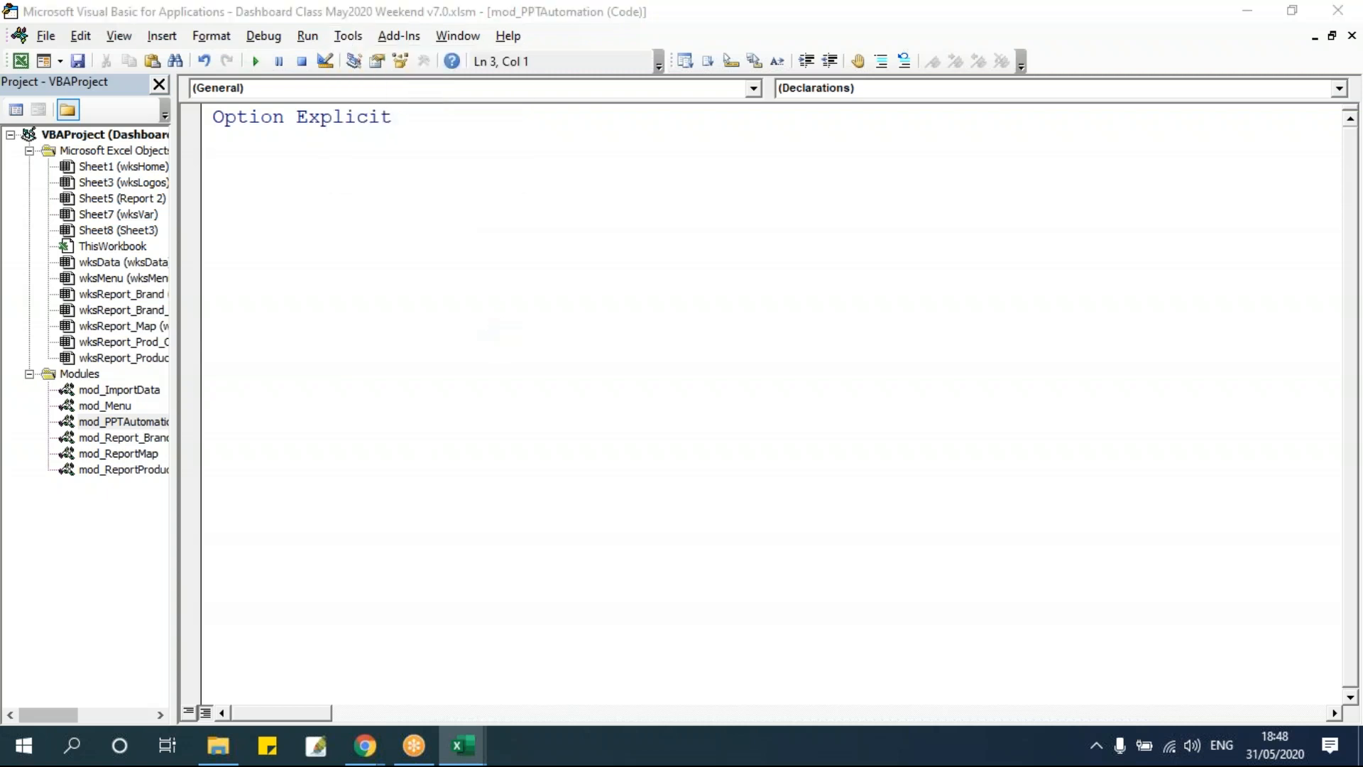
pyautogui.moveTo(632, 141); pyautogui.dragTo(501, 187)
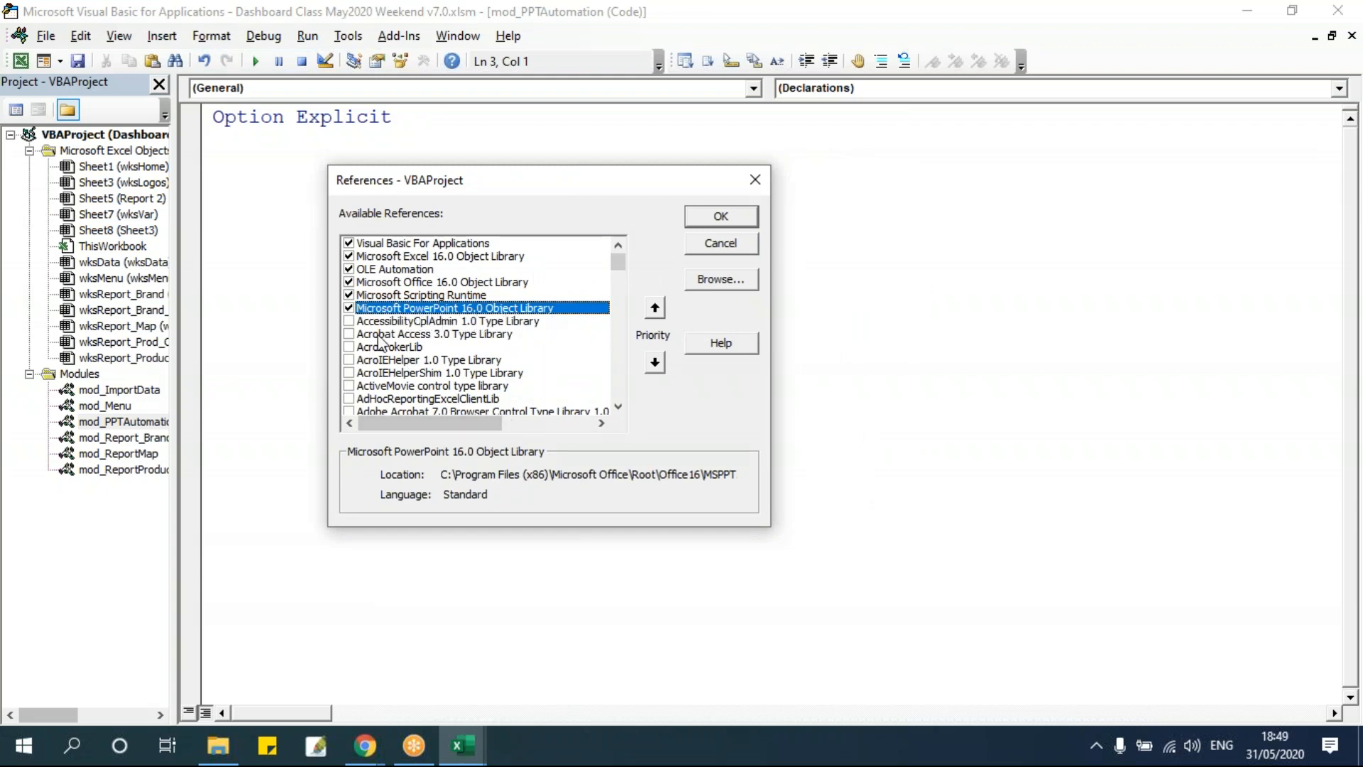
pyautogui.click(349, 307)
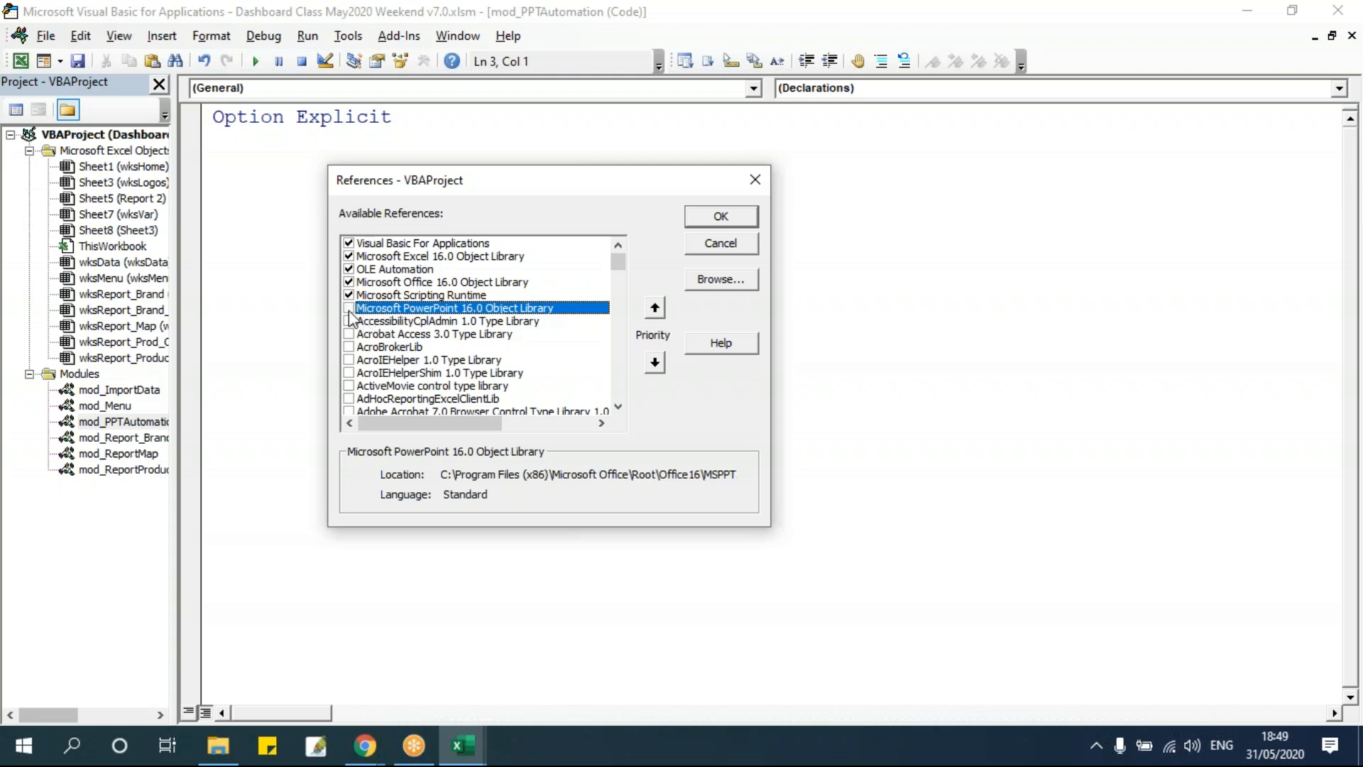
pyautogui.click(720, 217)
# Add a project reference to the Microsoft PowerPoint 16.0 Object Library.
pyautogui.click(349, 37)
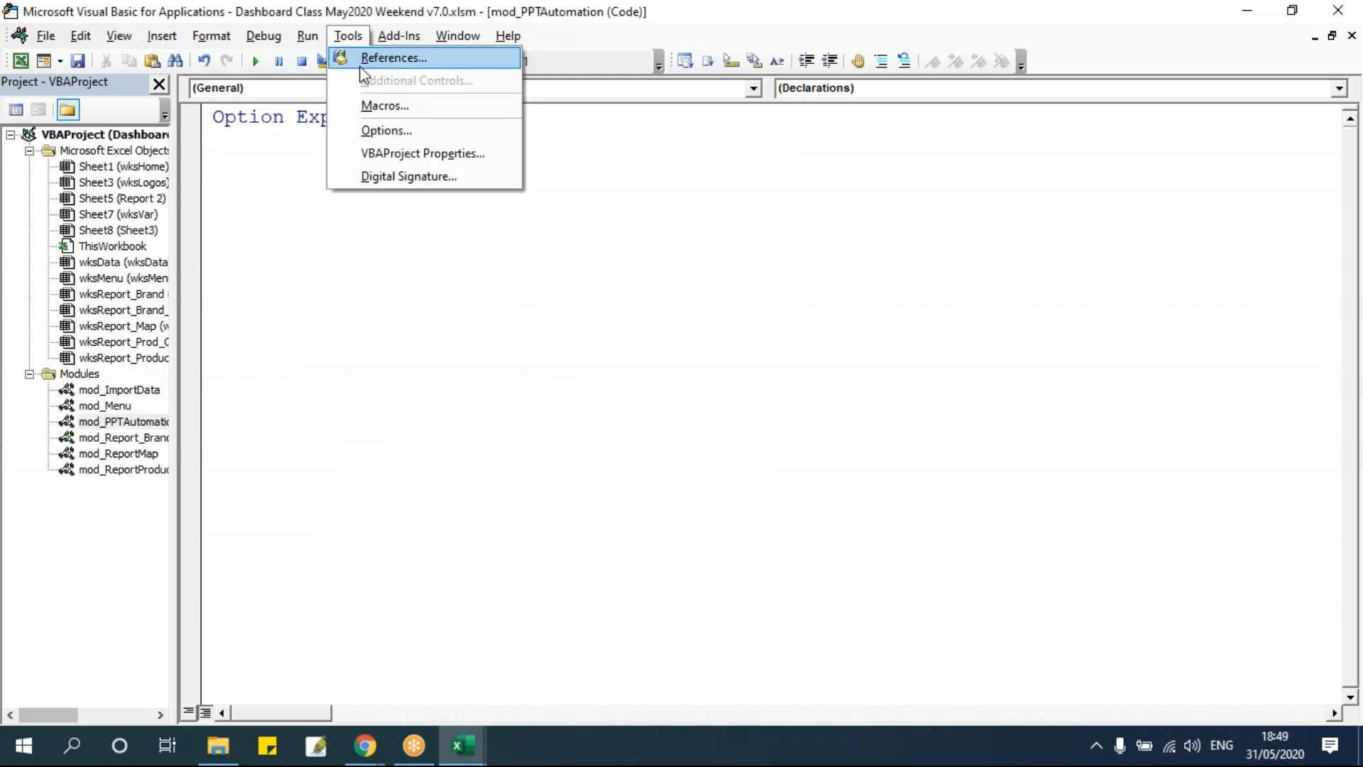
pyautogui.click(366, 57)
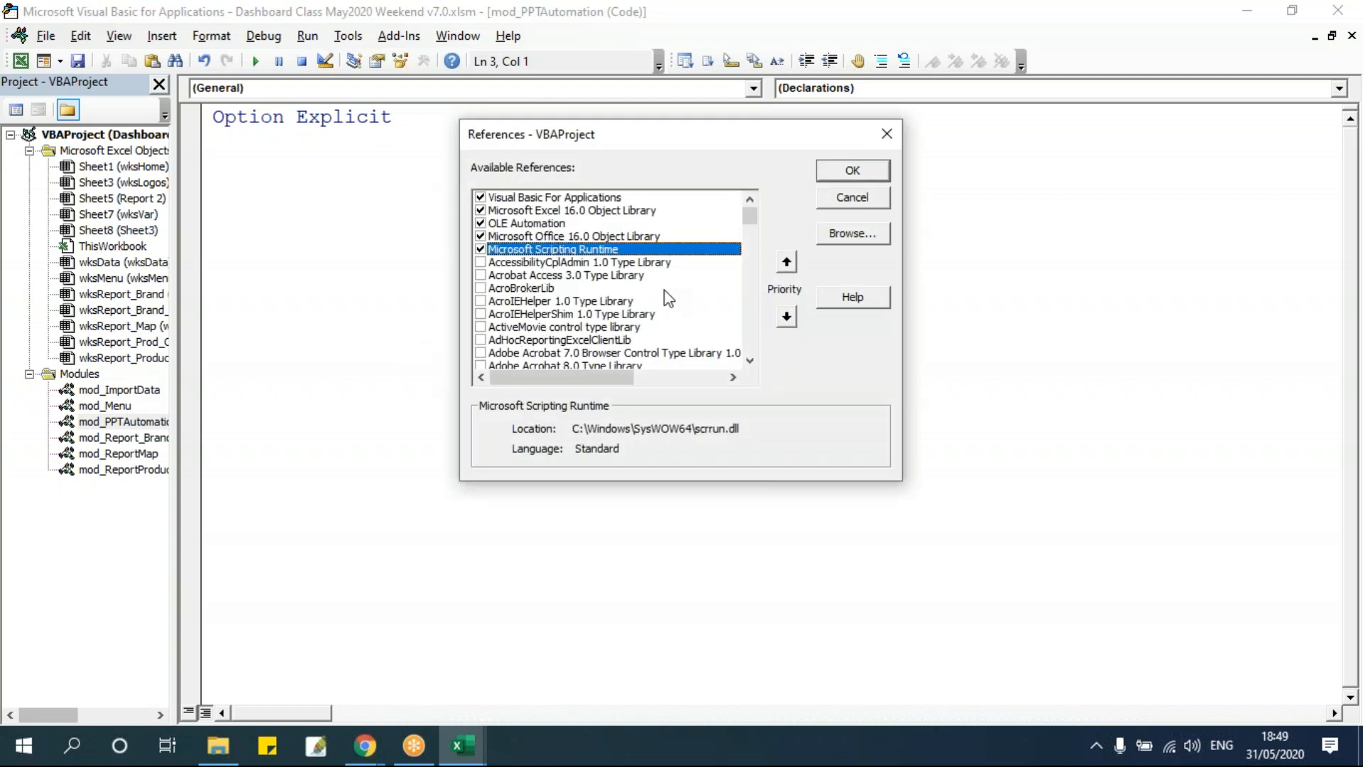
pyautogui.moveTo(750, 216); pyautogui.dragTo(754, 284)
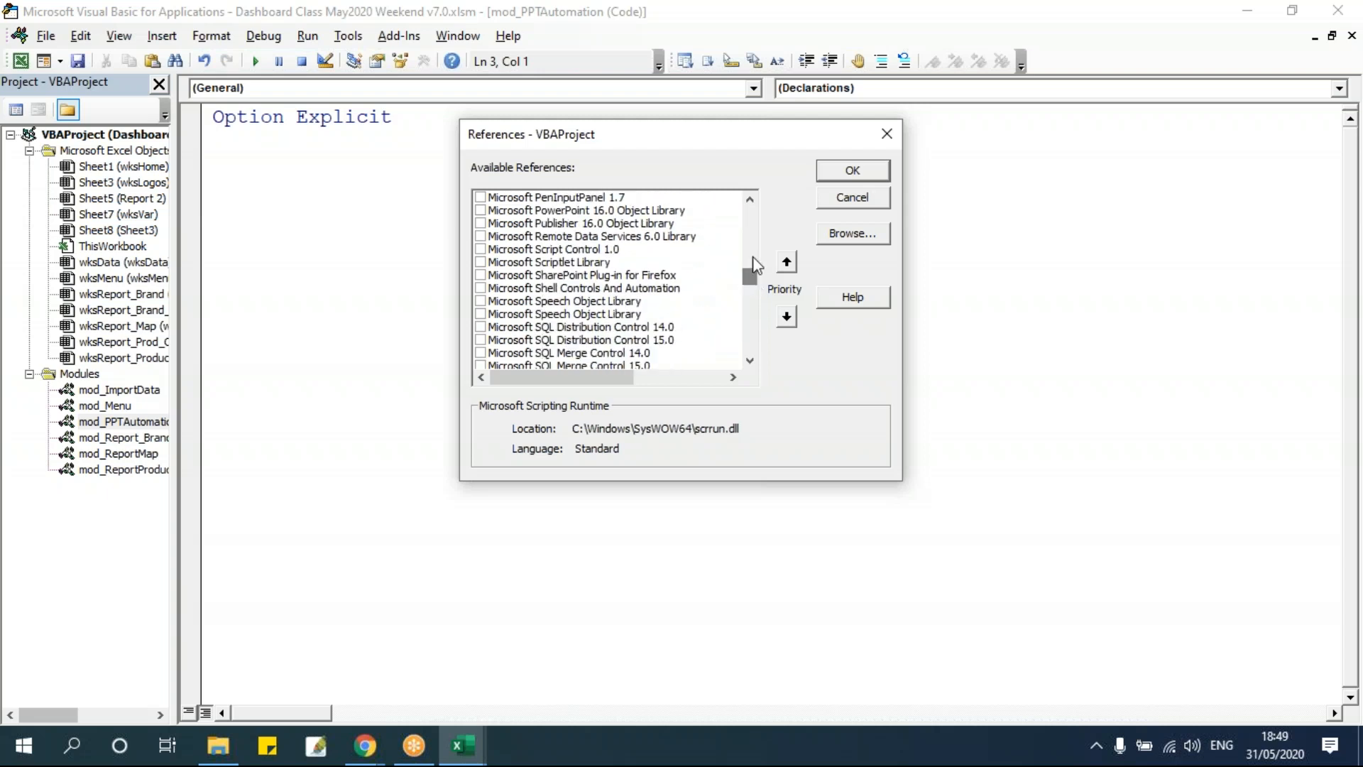
pyautogui.click(751, 201)
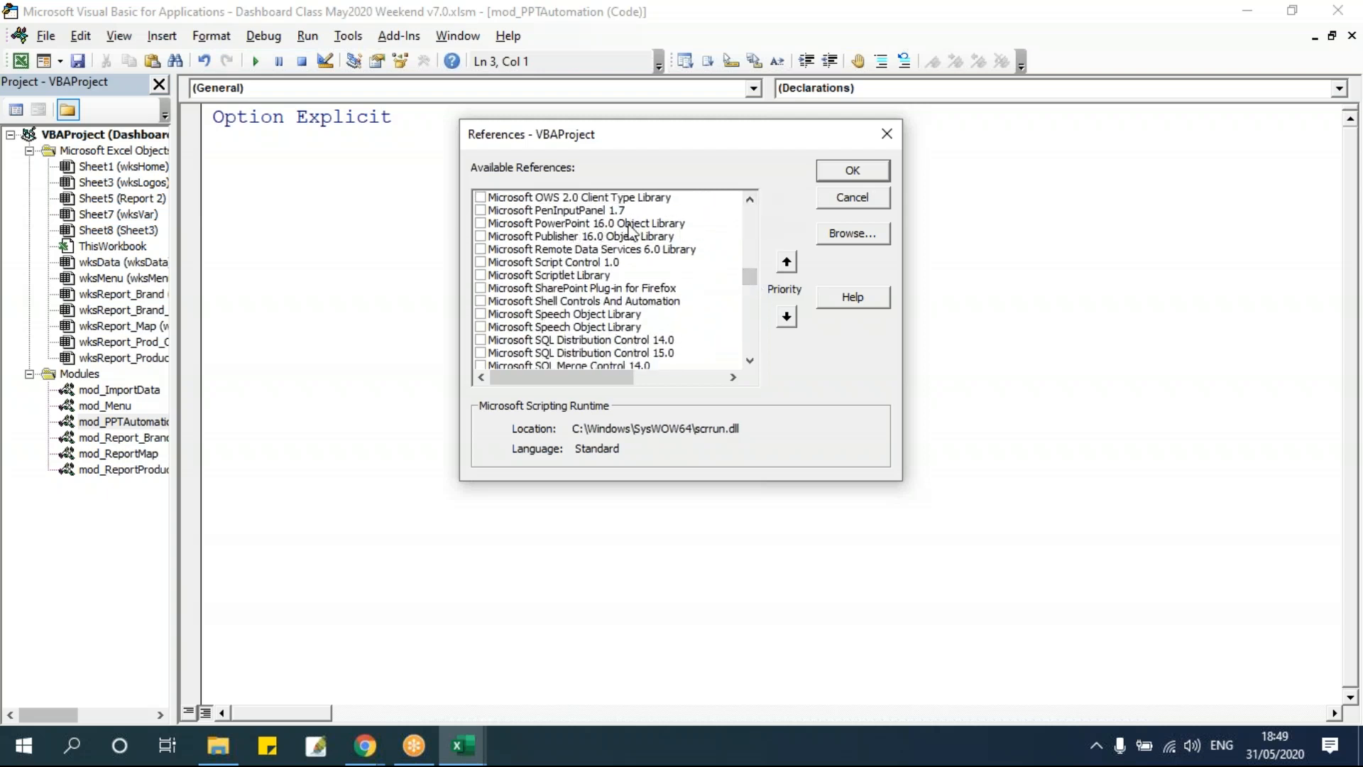
pyautogui.click(480, 224)
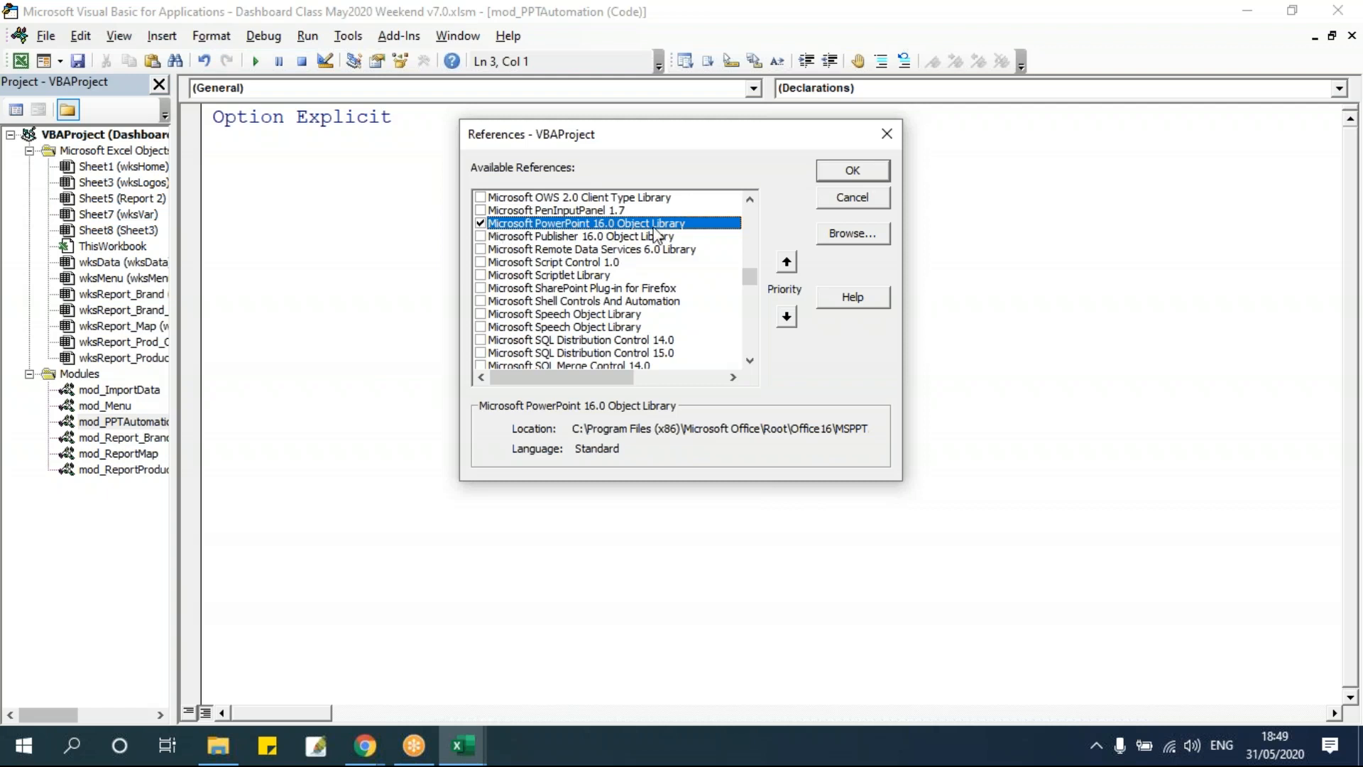
pyautogui.click(865, 171)
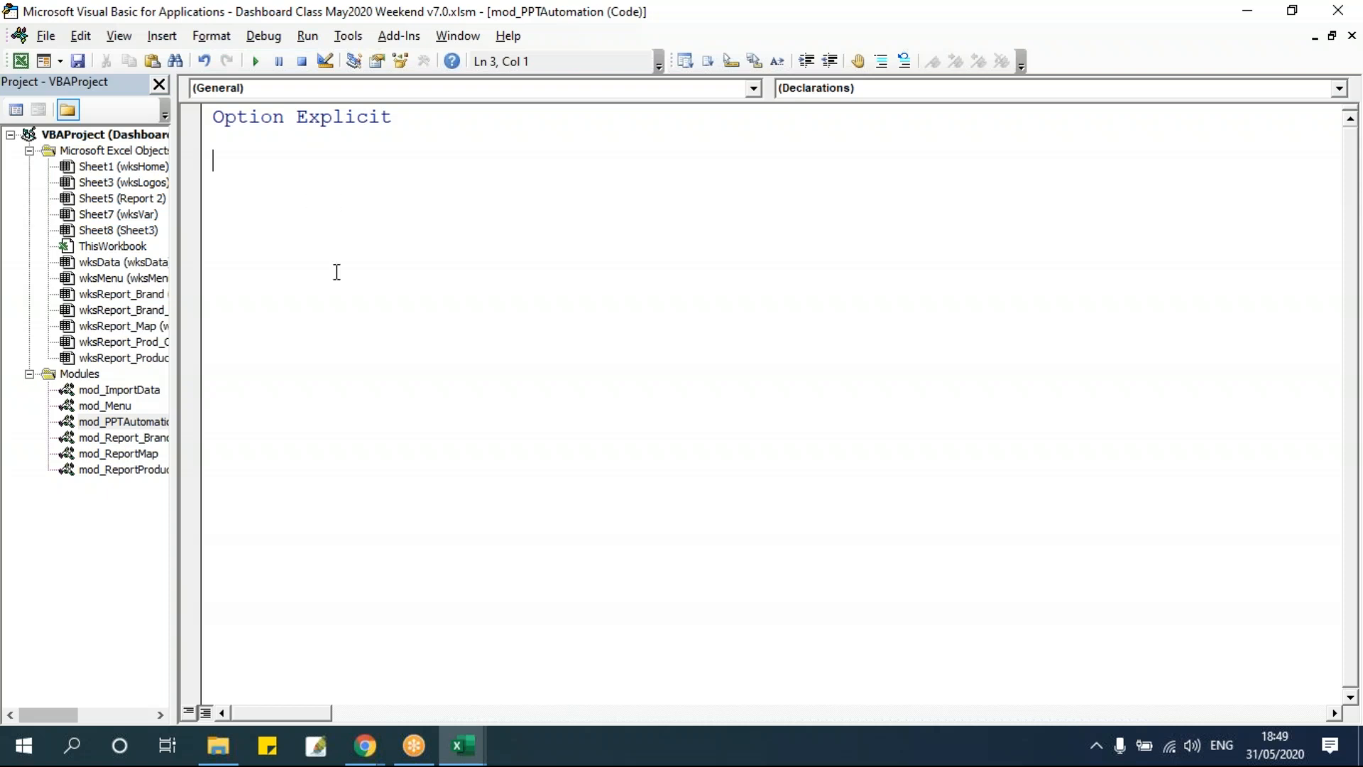
# Create a new subroutine named PPTAutomation in mod_PPTAutomation.
pyautogui.write('Sub PPT')
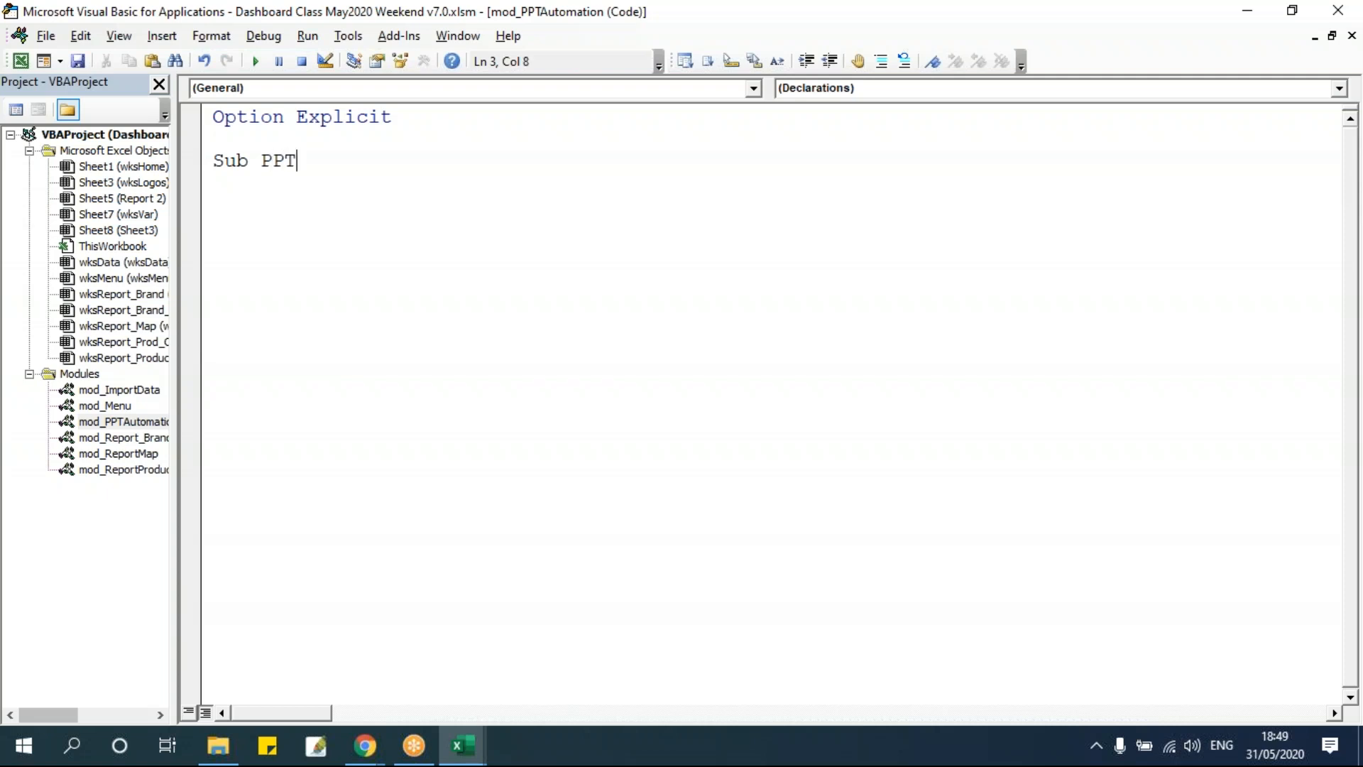
pyautogui.write('Automation')
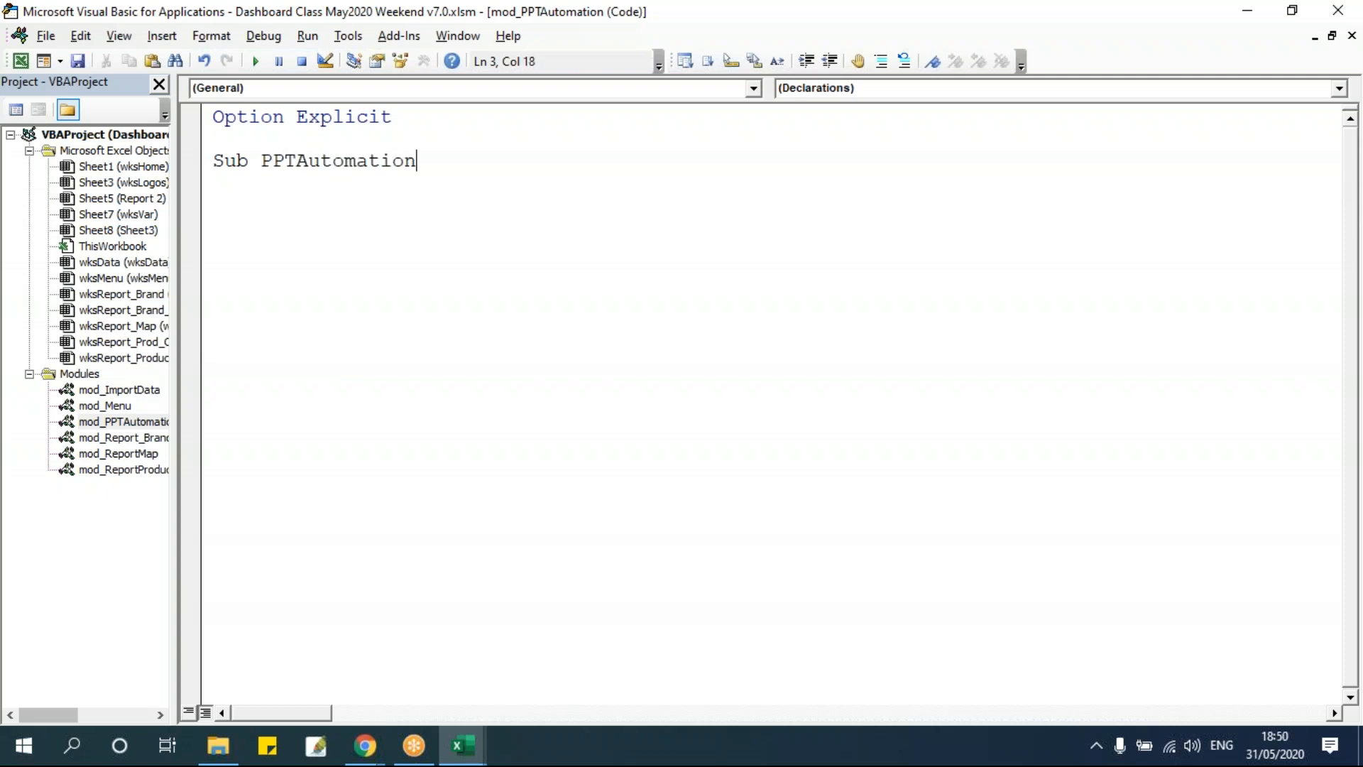
pyautogui.press('Return')
pyautogui.press('Tab')
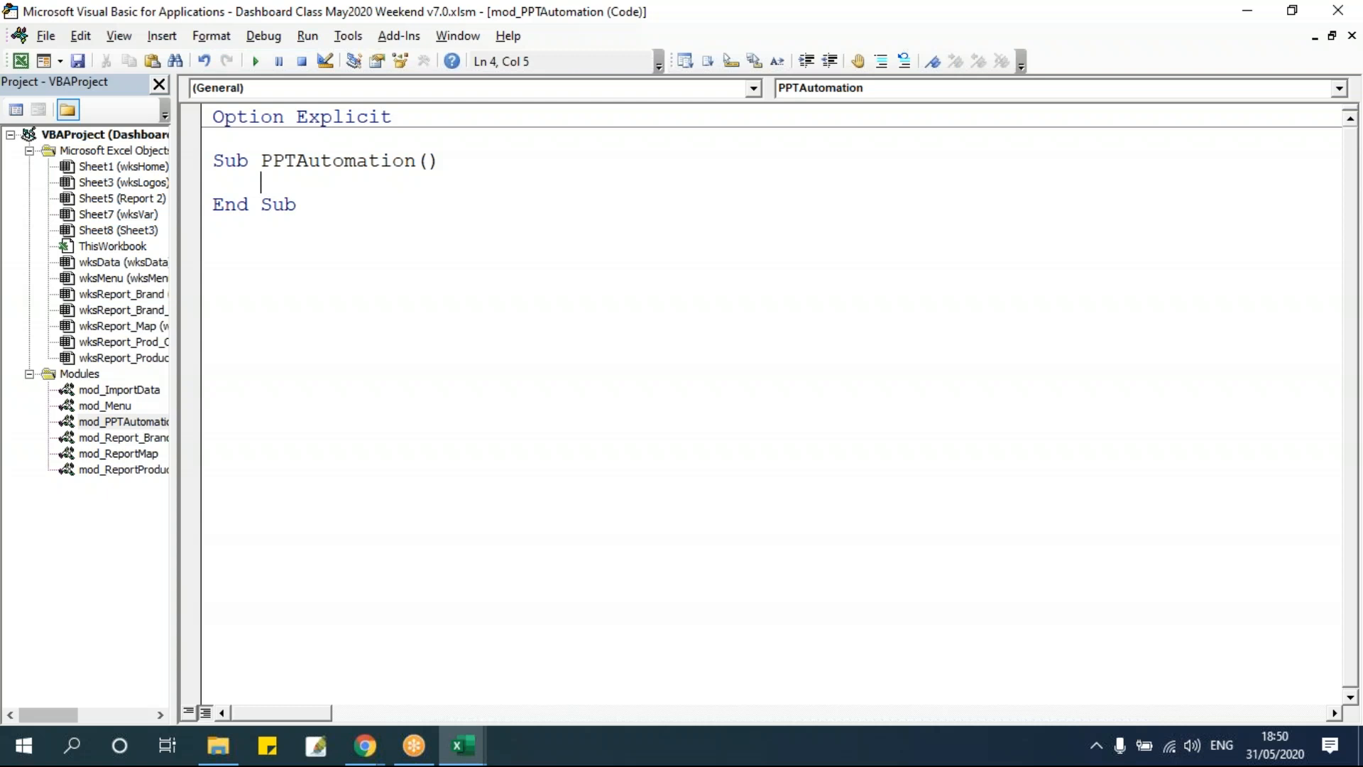
# Declare pptApp as PowerPoint.Application inside the PPTAutomation subroutine.
pyautogui.write('dim')
pyautogui.write(' ppt')
pyautogui.press('BackSpace')
pyautogui.write('ptApp')
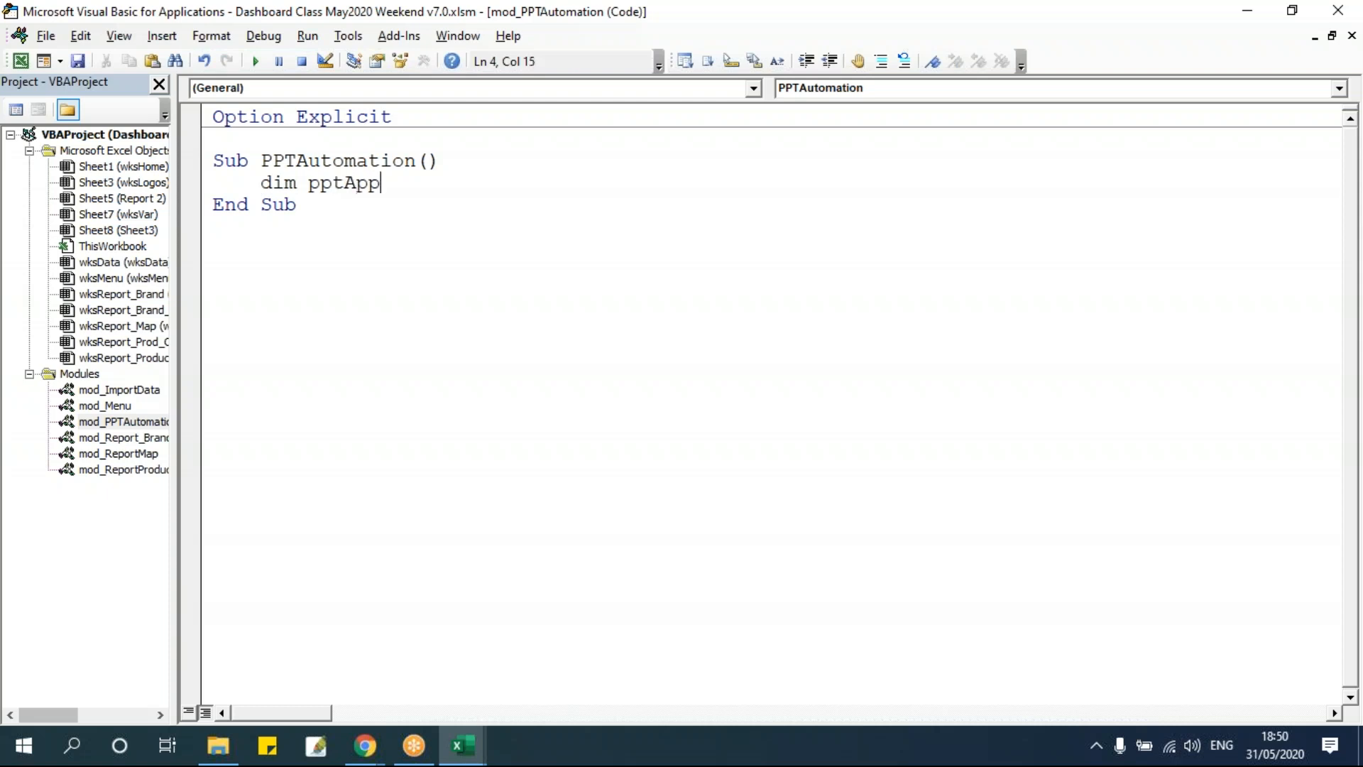
pyautogui.write(' as pp')
pyautogui.press('BackSpace')
pyautogui.write('owerPoint.app')
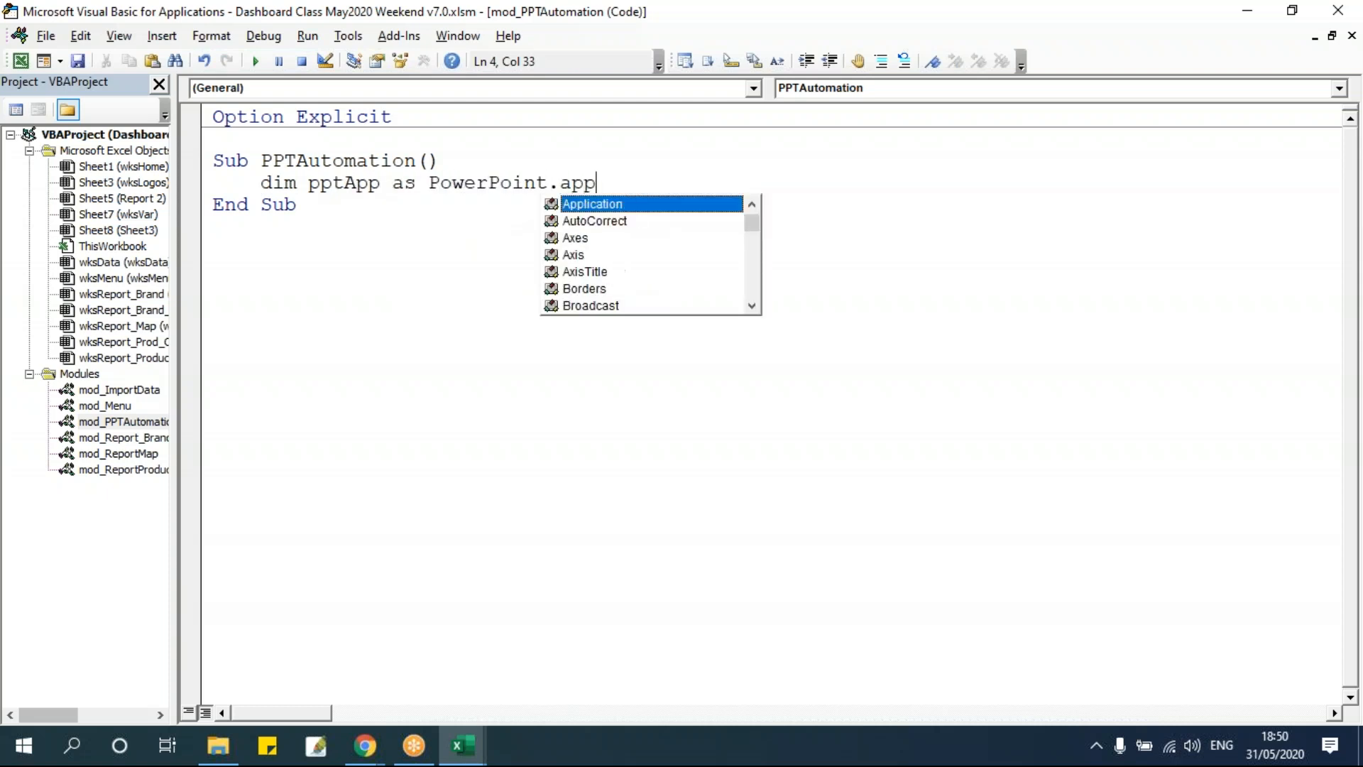
pyautogui.press('Tab')
pyautogui.press('Return')
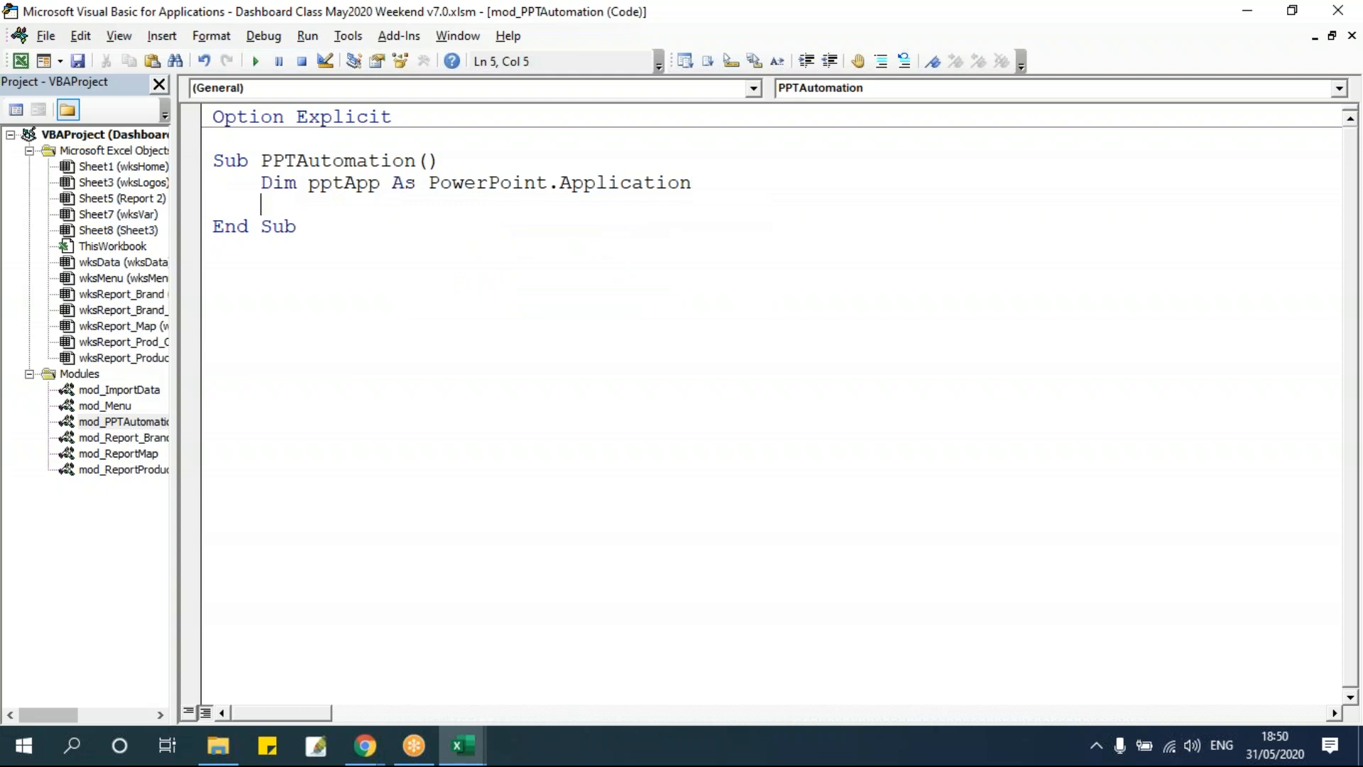
# Declare pptPrs as PowerPoint.Presentation on the next line.
pyautogui.write('dim pptPrs as power')
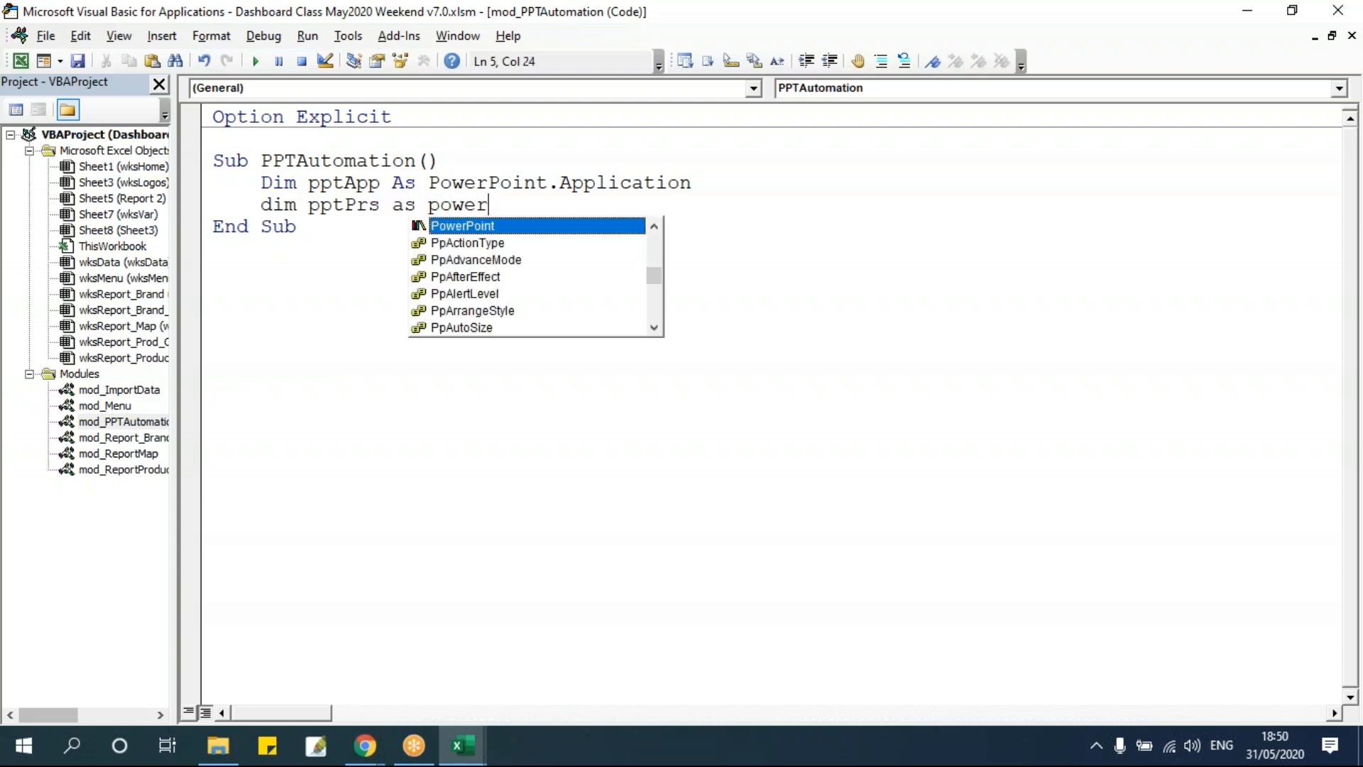
pyautogui.press('Tab')
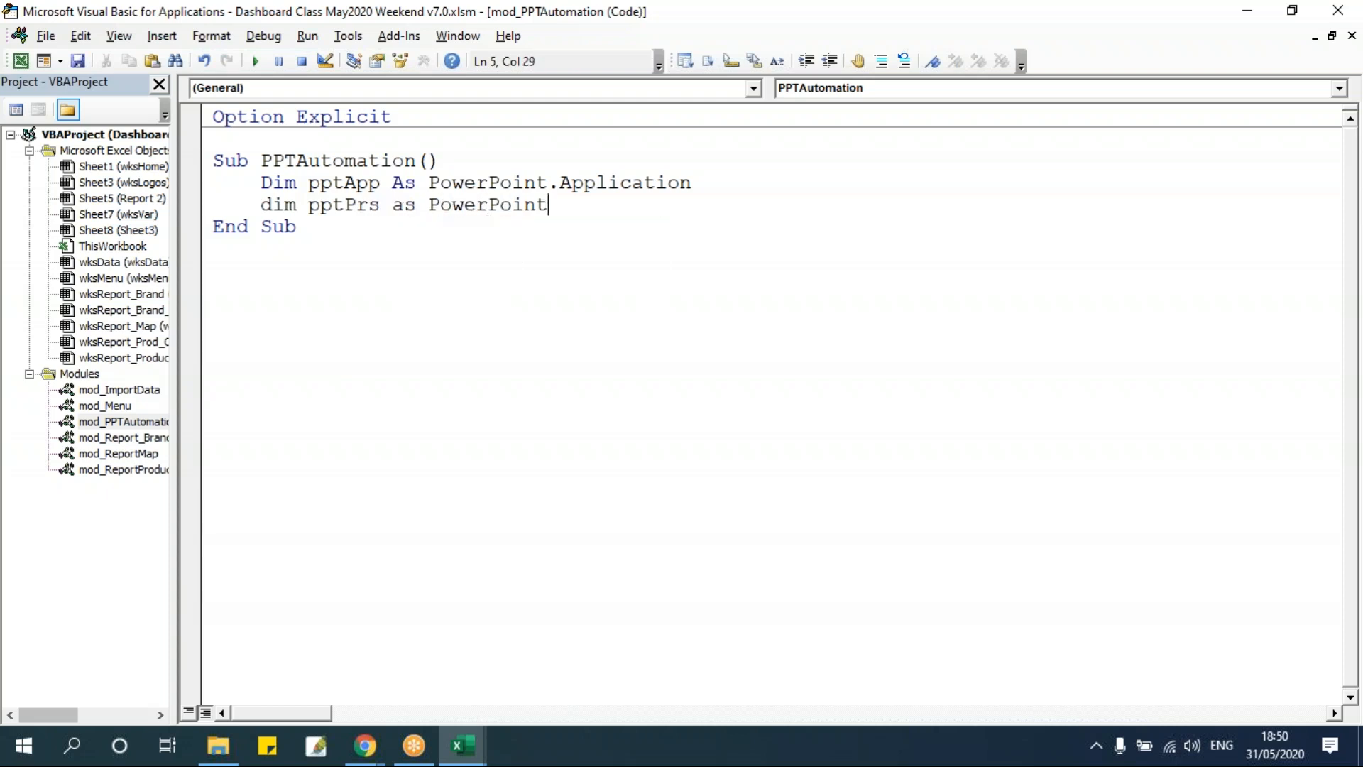
pyautogui.write('.pre')
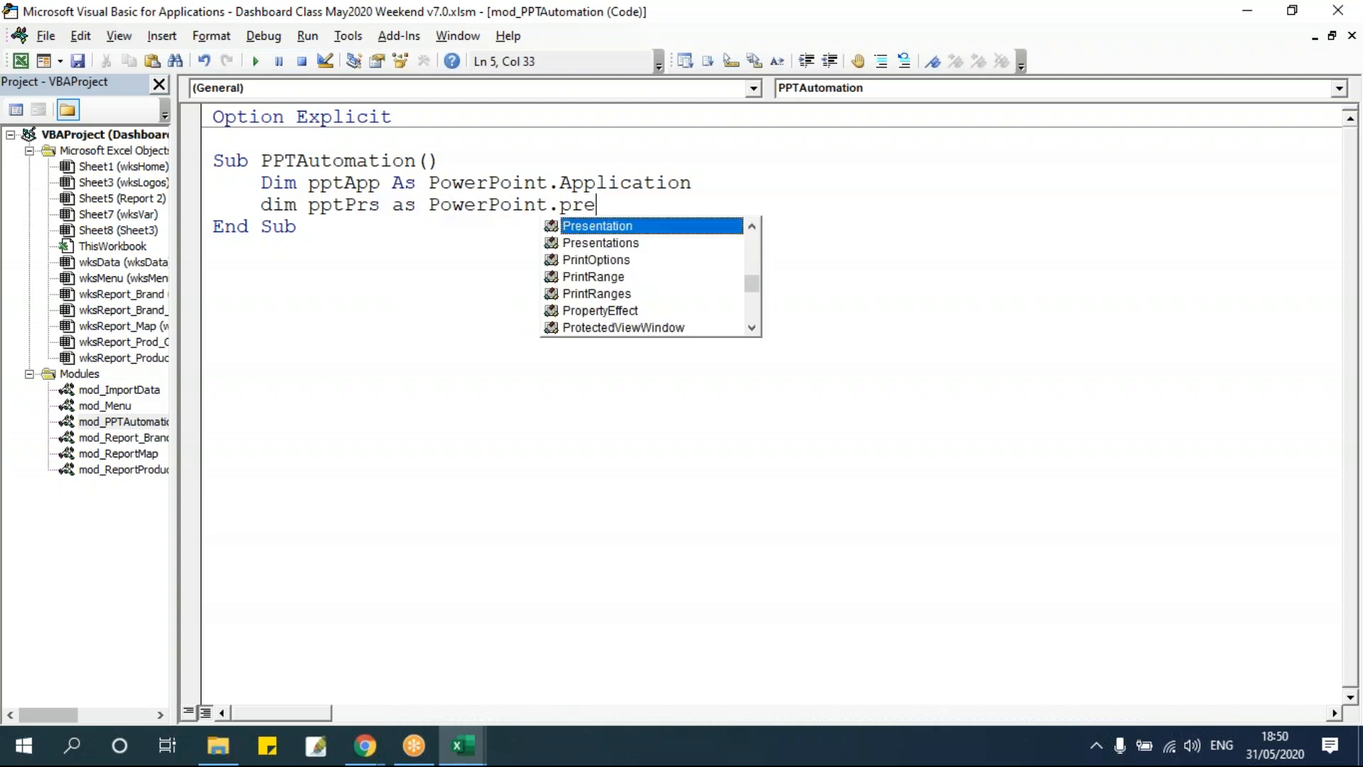
pyautogui.press('Tab')
pyautogui.press('Return')
# Declare pptSld as PowerPoint.Slide and add blank lines below the declarations.
pyautogui.write('dim ppt')
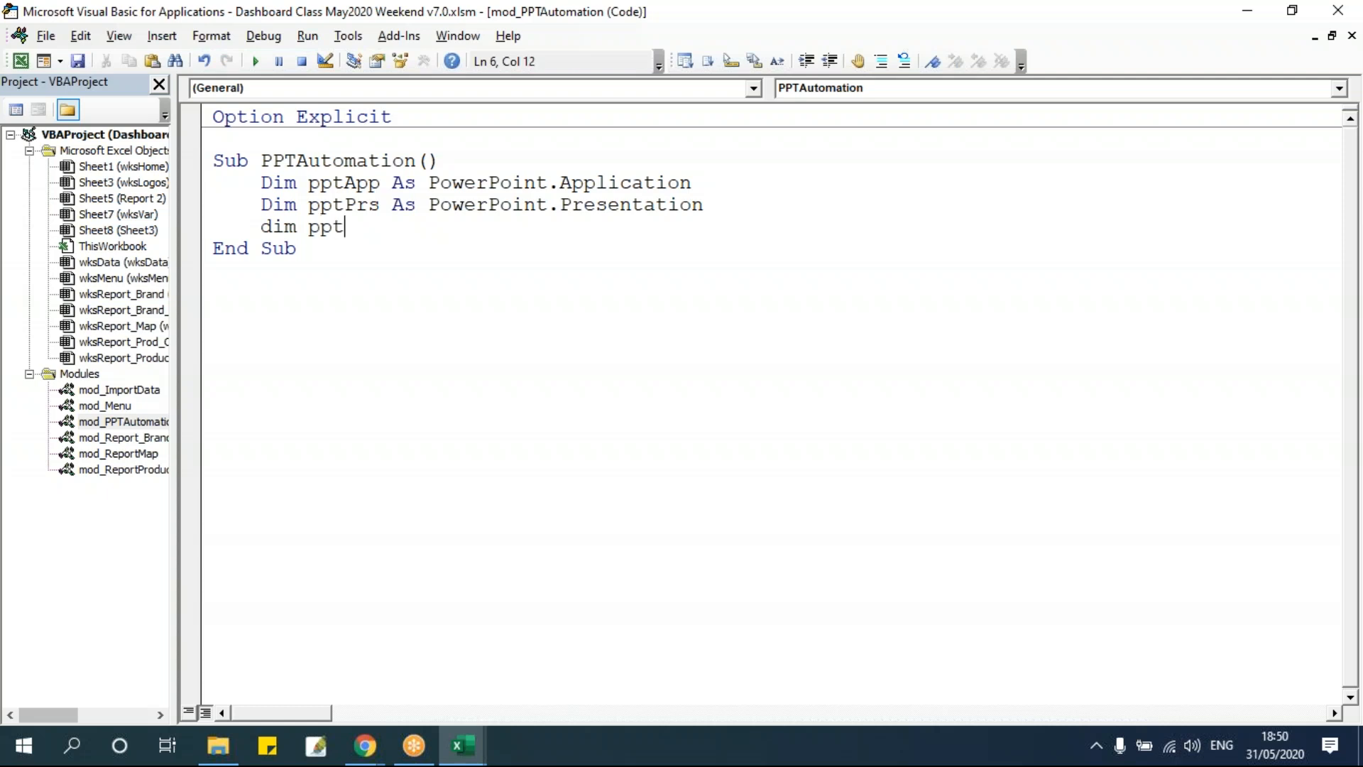
pyautogui.write('Sld as power')
pyautogui.write('.sli')
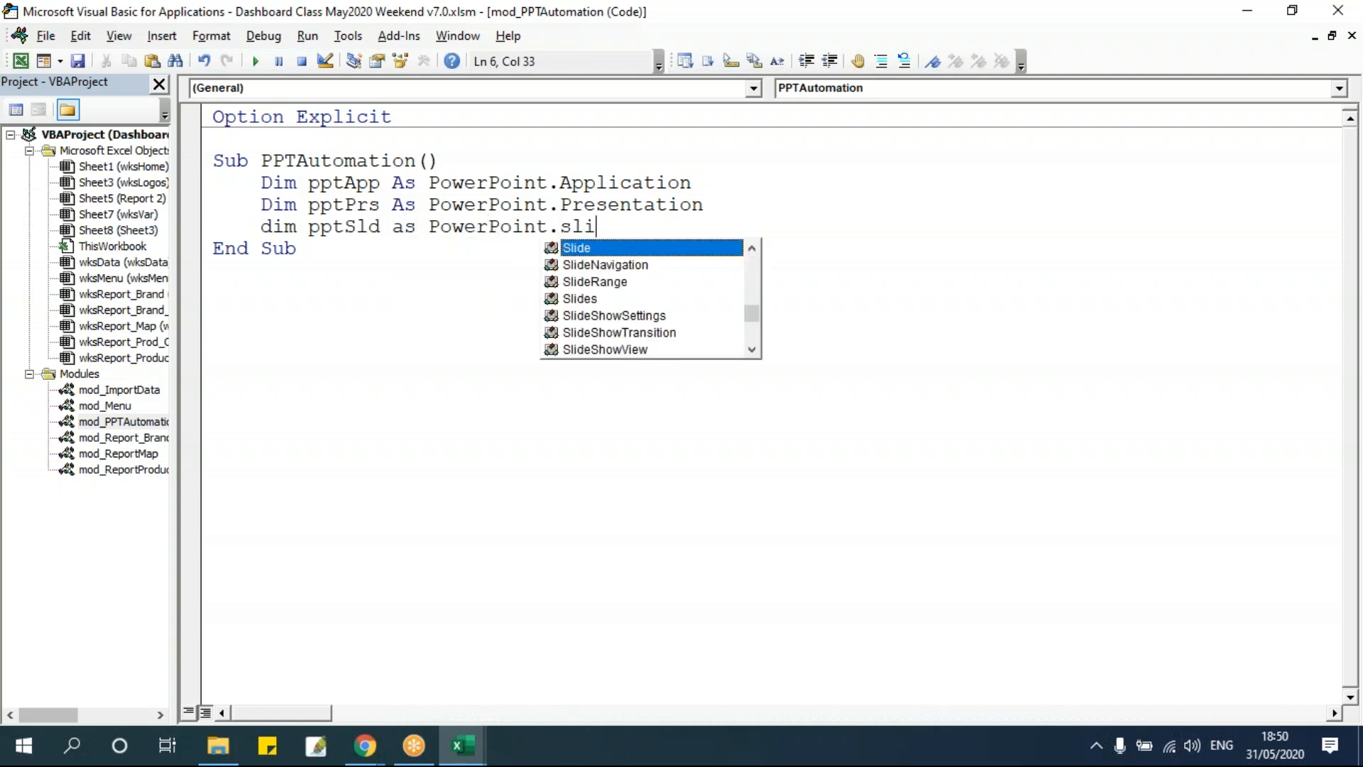
pyautogui.press('Return')
pyautogui.press('Return')
pyautogui.press('Return')
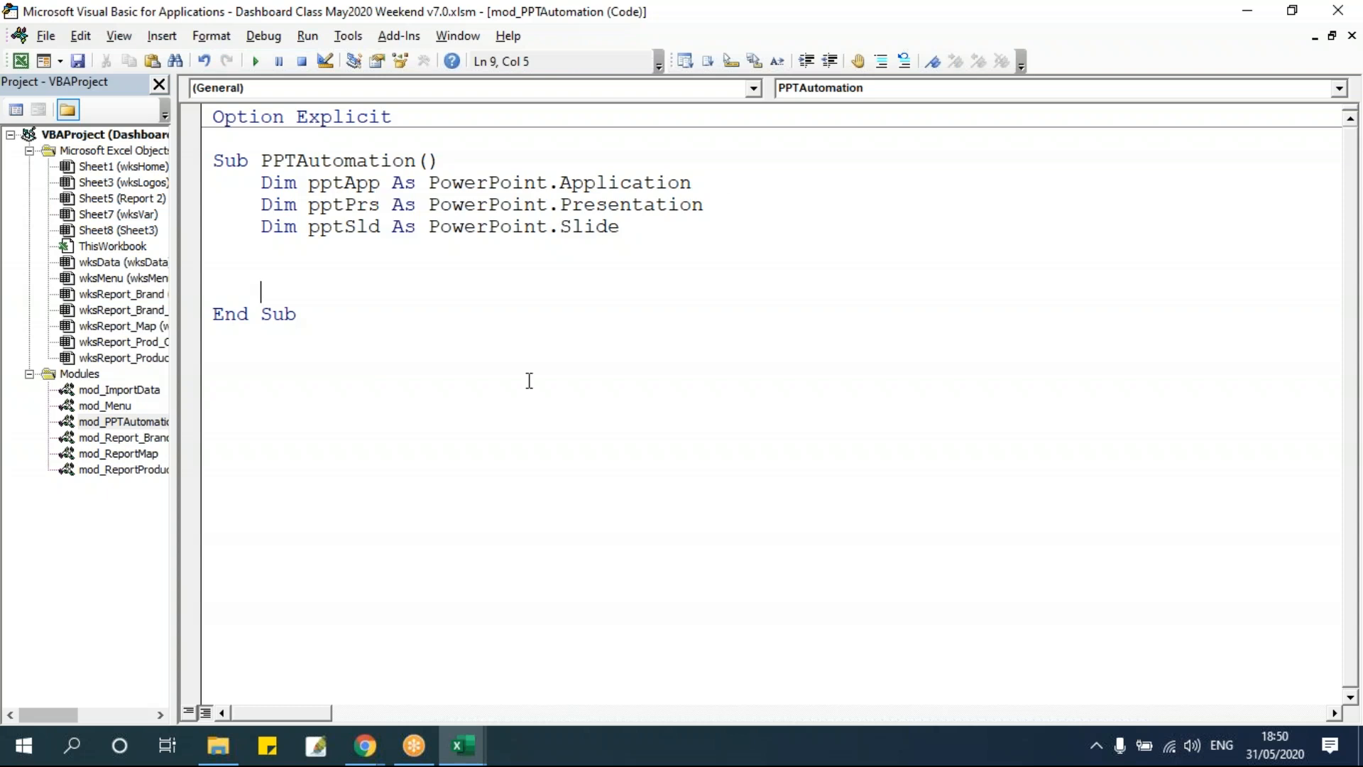
# Highlight the three Dim declaration lines to review them.
pyautogui.moveTo(260, 182); pyautogui.dragTo(692, 183)
pyautogui.click(618, 207)
pyautogui.click(585, 227)
pyautogui.click(642, 204)
pyautogui.moveTo(620, 225); pyautogui.dragTo(196, 182)
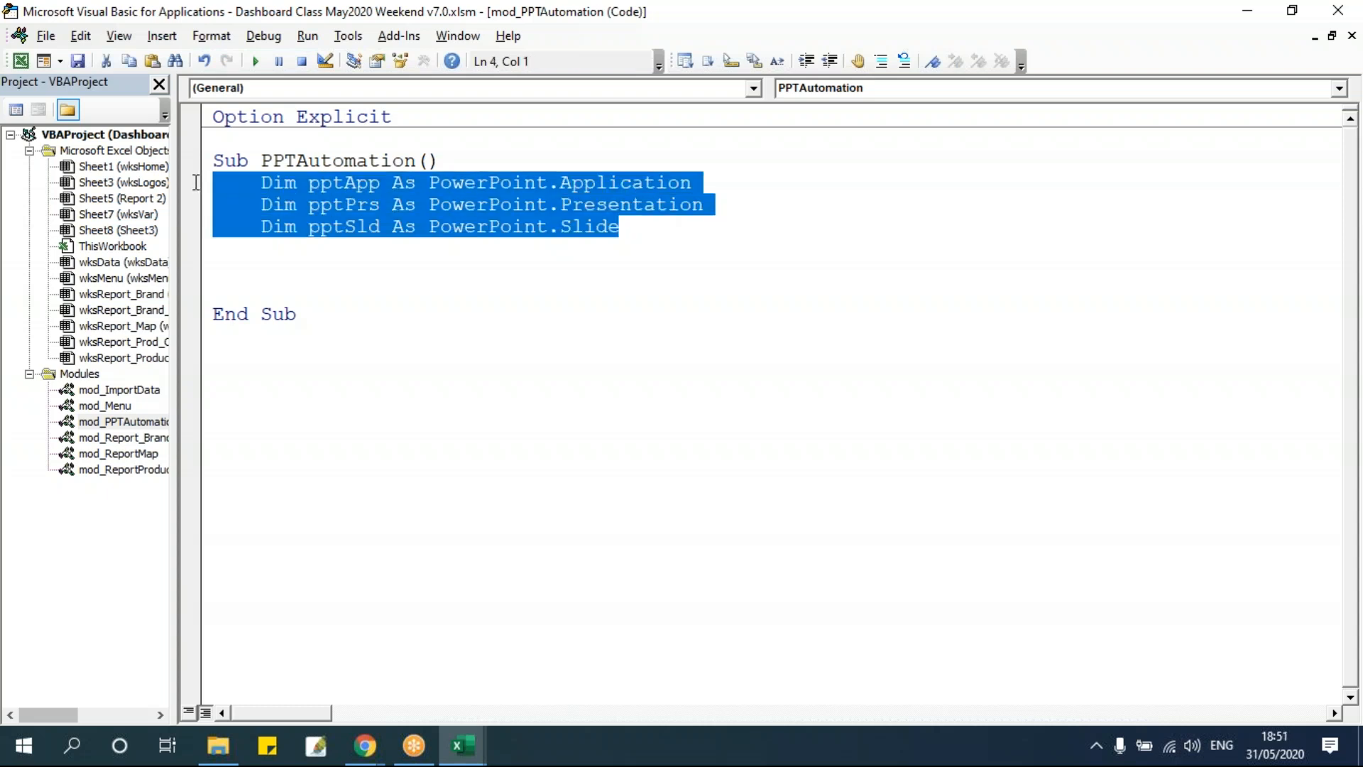
pyautogui.click(366, 260)
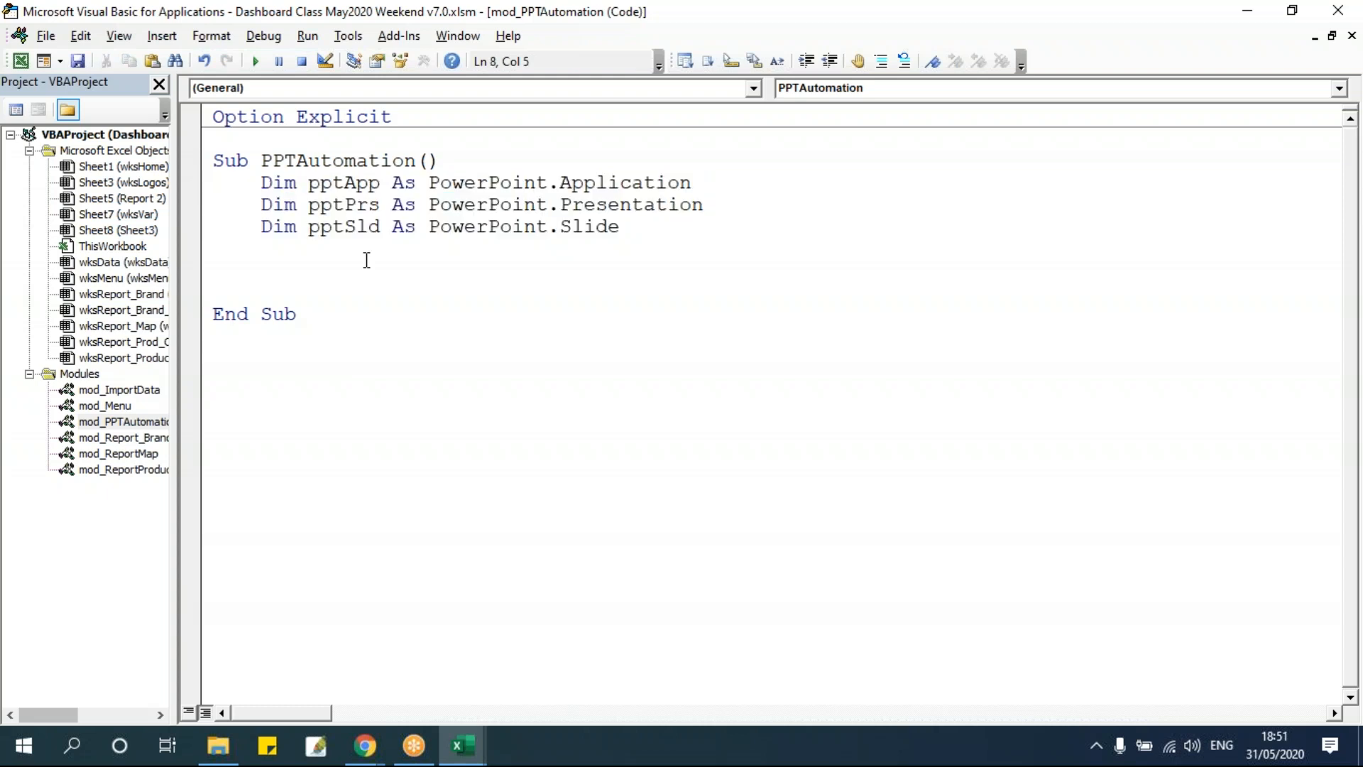
pyautogui.moveTo(308, 183); pyautogui.dragTo(724, 183)
# Add a line setting pptApp to CreateObject("Powerpoint.Application").
pyautogui.click(368, 270)
pyautogui.write('set pptApp = crea')
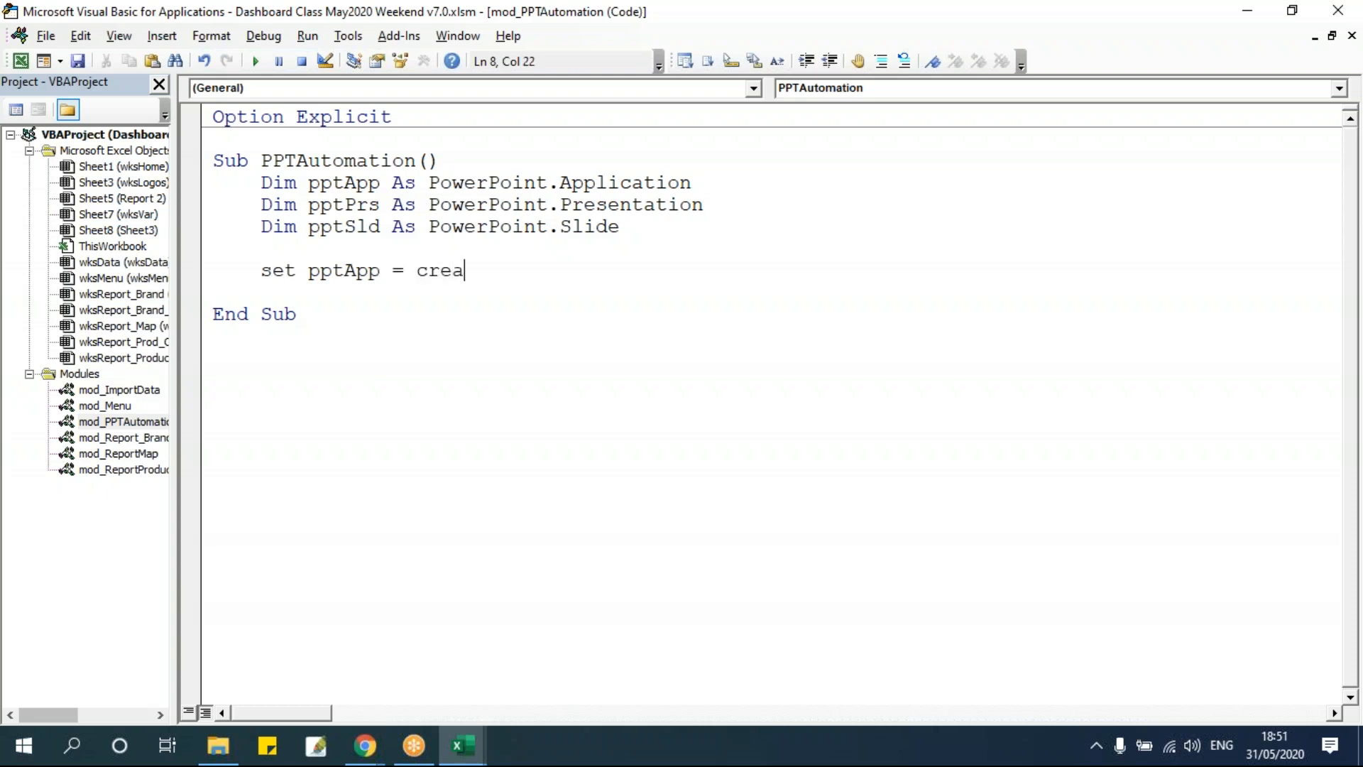
pyautogui.write('teobject("Power')
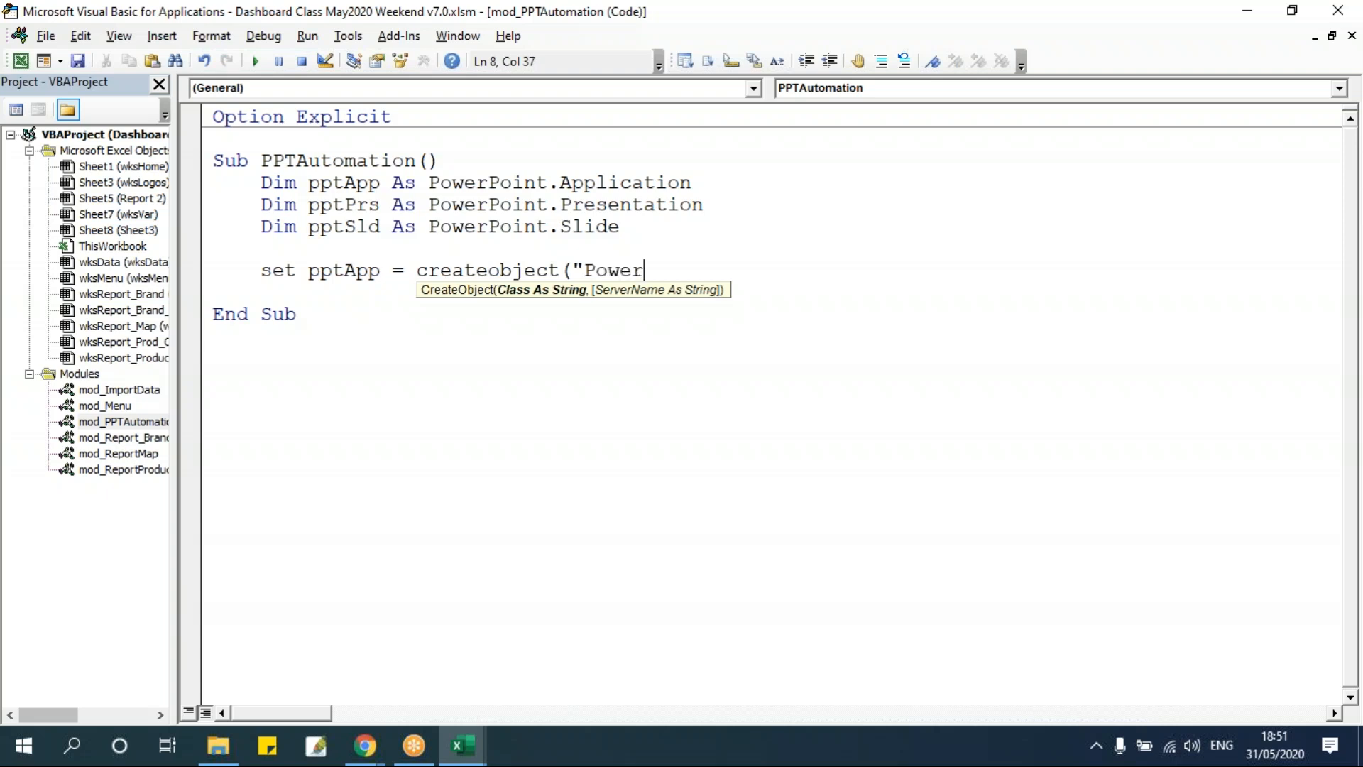
pyautogui.write('point.Application")')
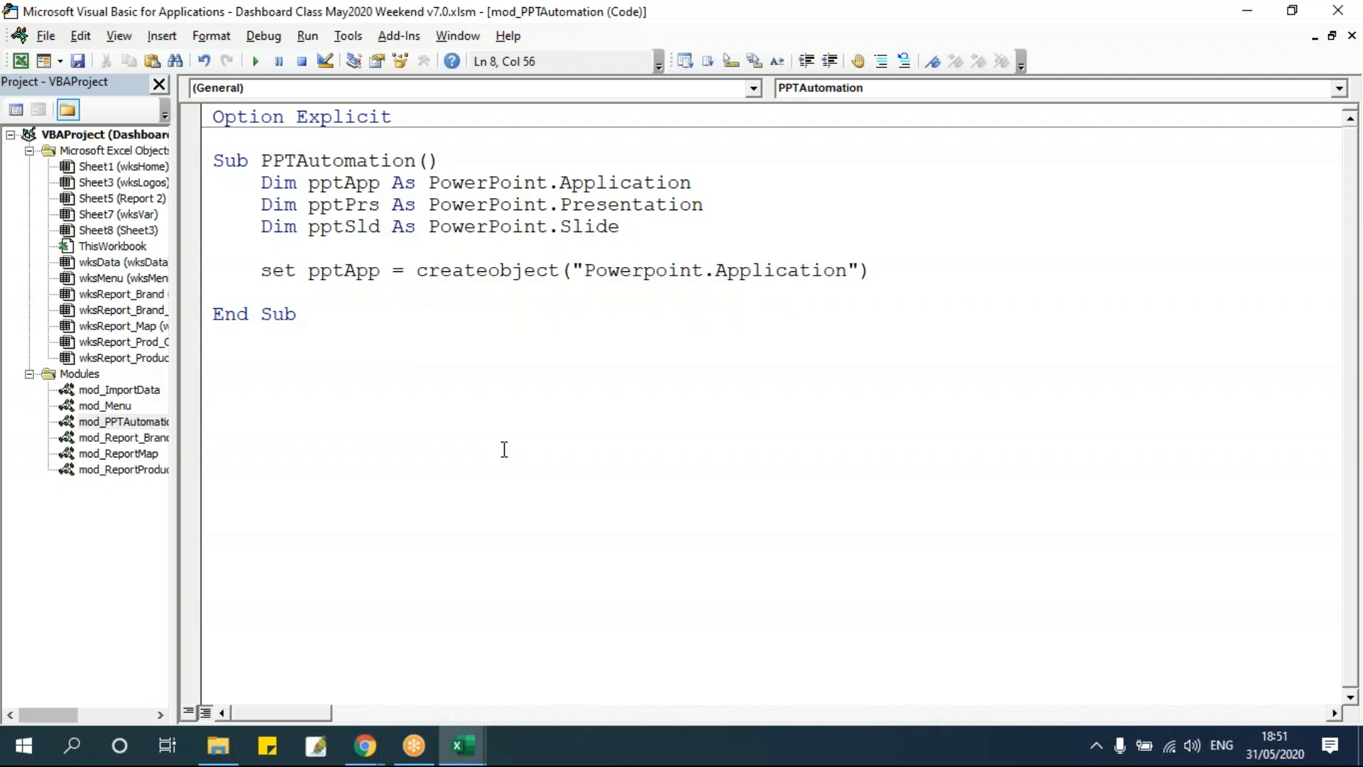
pyautogui.press('Down')
# Step through the PPTAutomation macro line by line to run the CreateObject statement.
pyautogui.moveTo(417, 270); pyautogui.dragTo(870, 277)
pyautogui.click(824, 308)
pyautogui.click(464, 271)
pyautogui.click(898, 272)
pyautogui.press('F8')
pyautogui.press('F8')
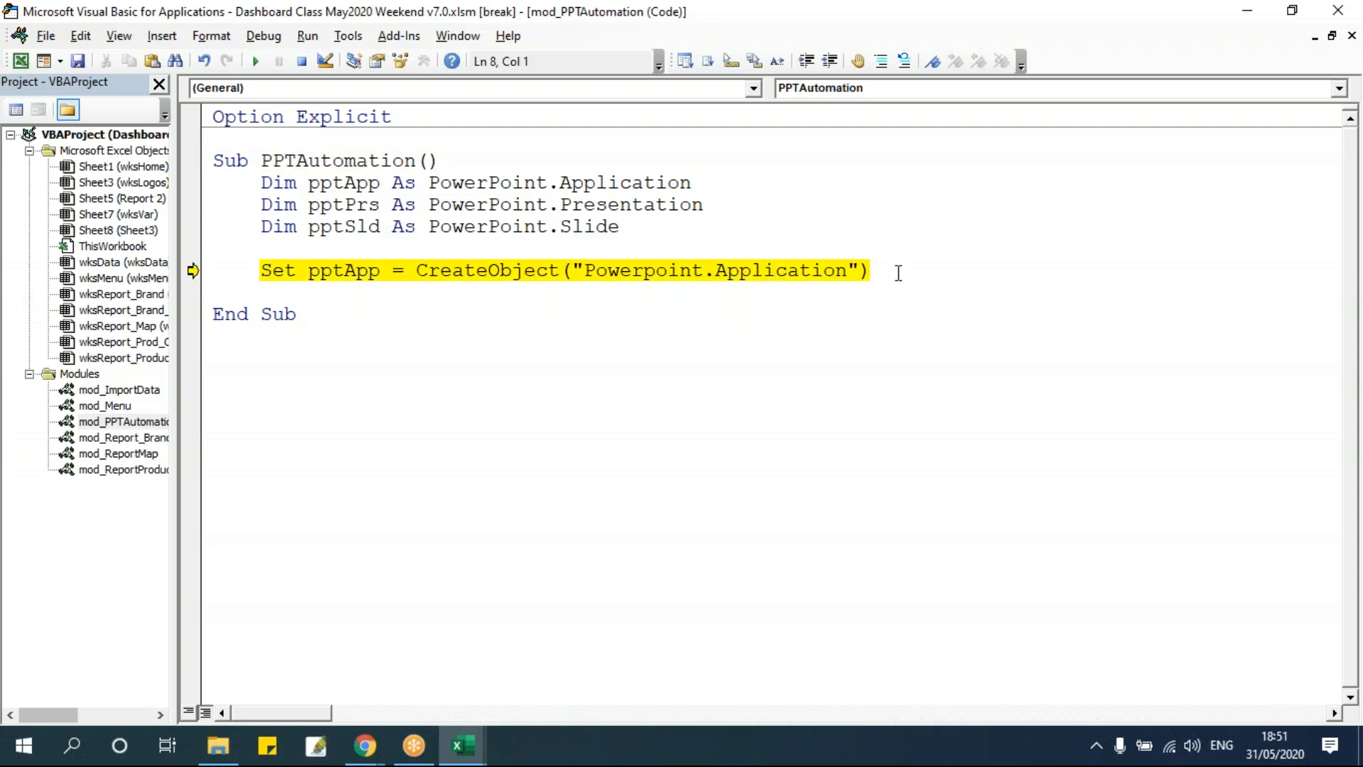
pyautogui.press('F8')
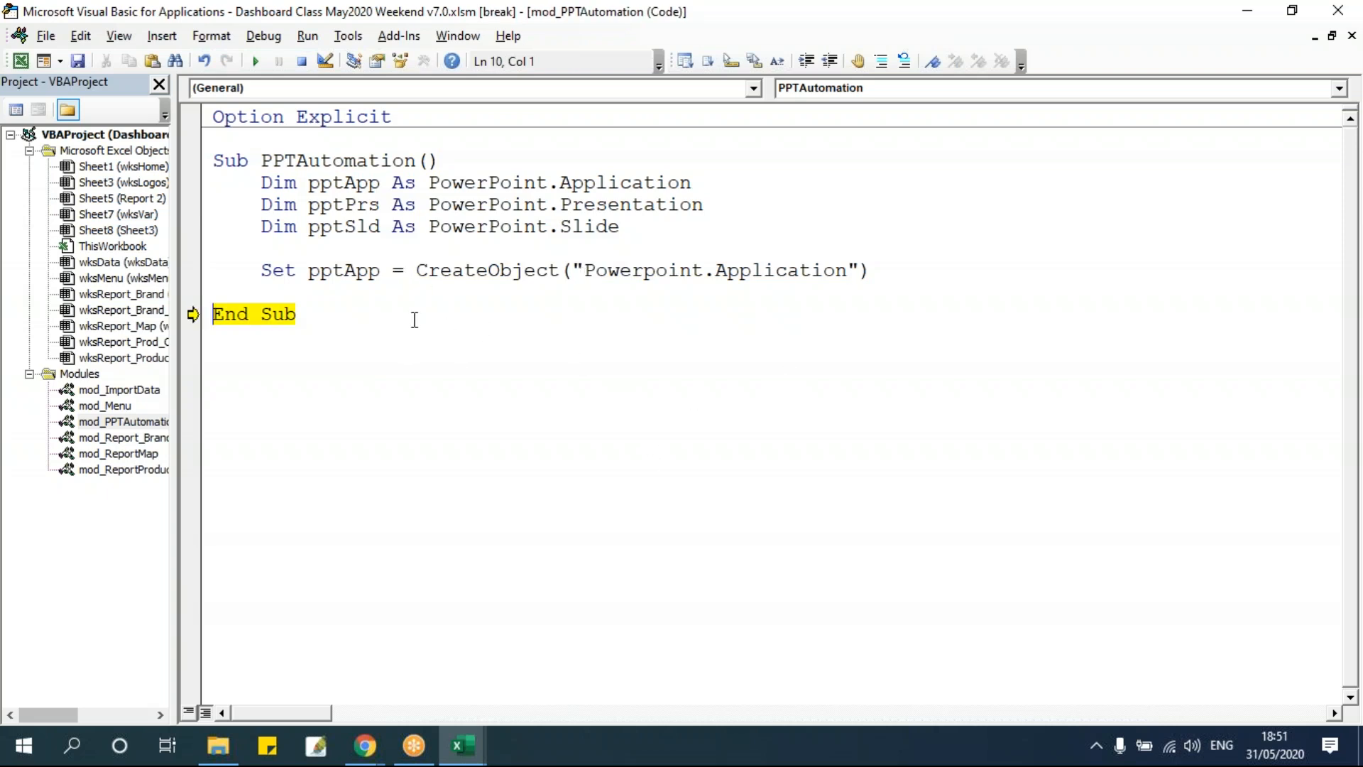
# Add a line below CreateObject setting pptApp.Visible to True.
pyautogui.click(891, 277)
pyautogui.press('Return')
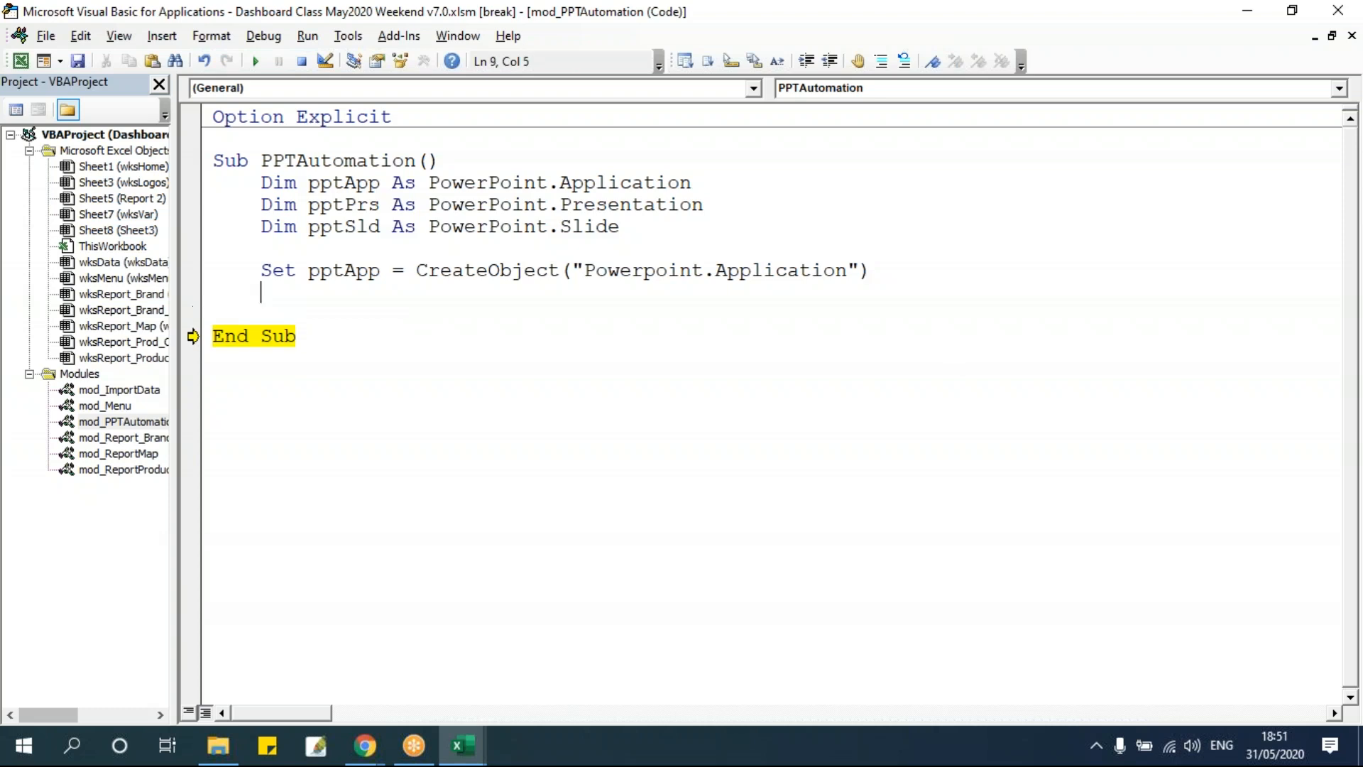
pyautogui.write('pptapp.vi')
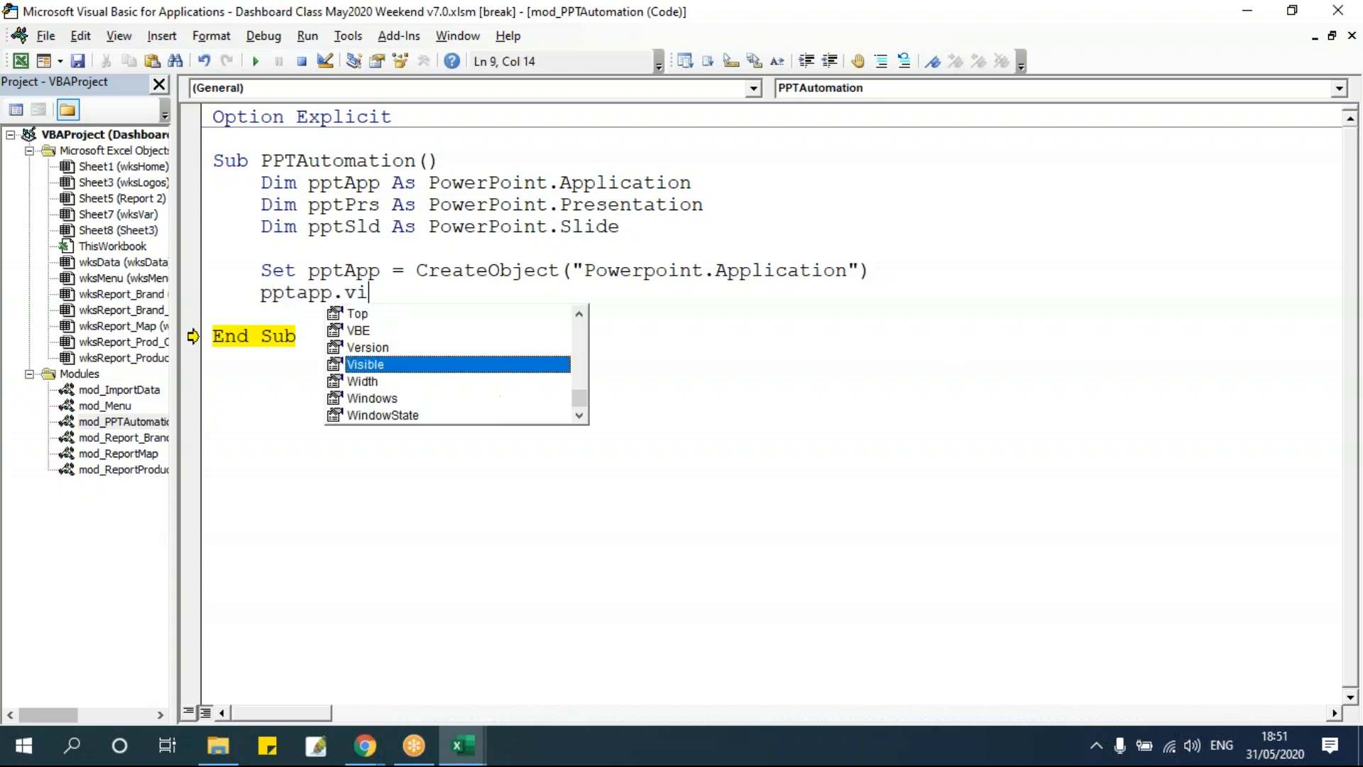
pyautogui.press('Tab')
pyautogui.write('= ')
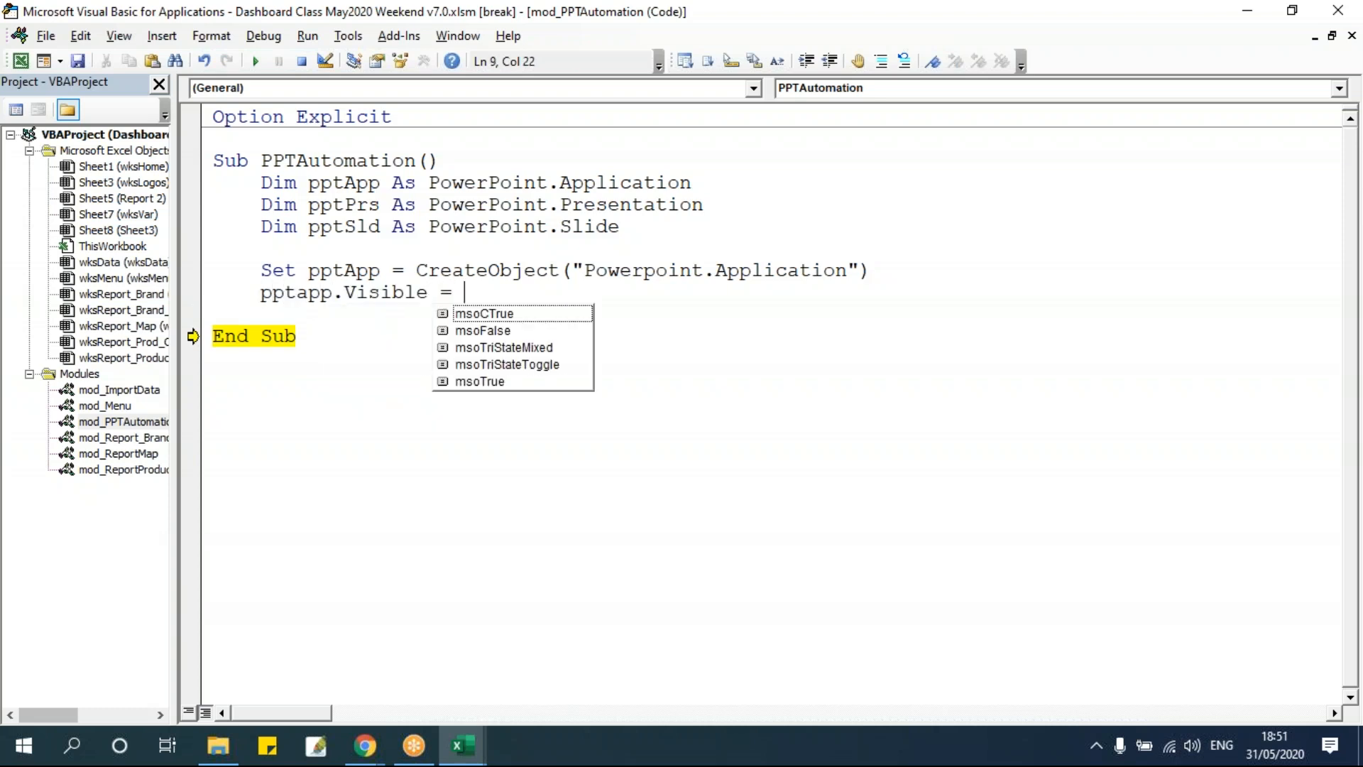
pyautogui.write('true')
pyautogui.click(770, 504)
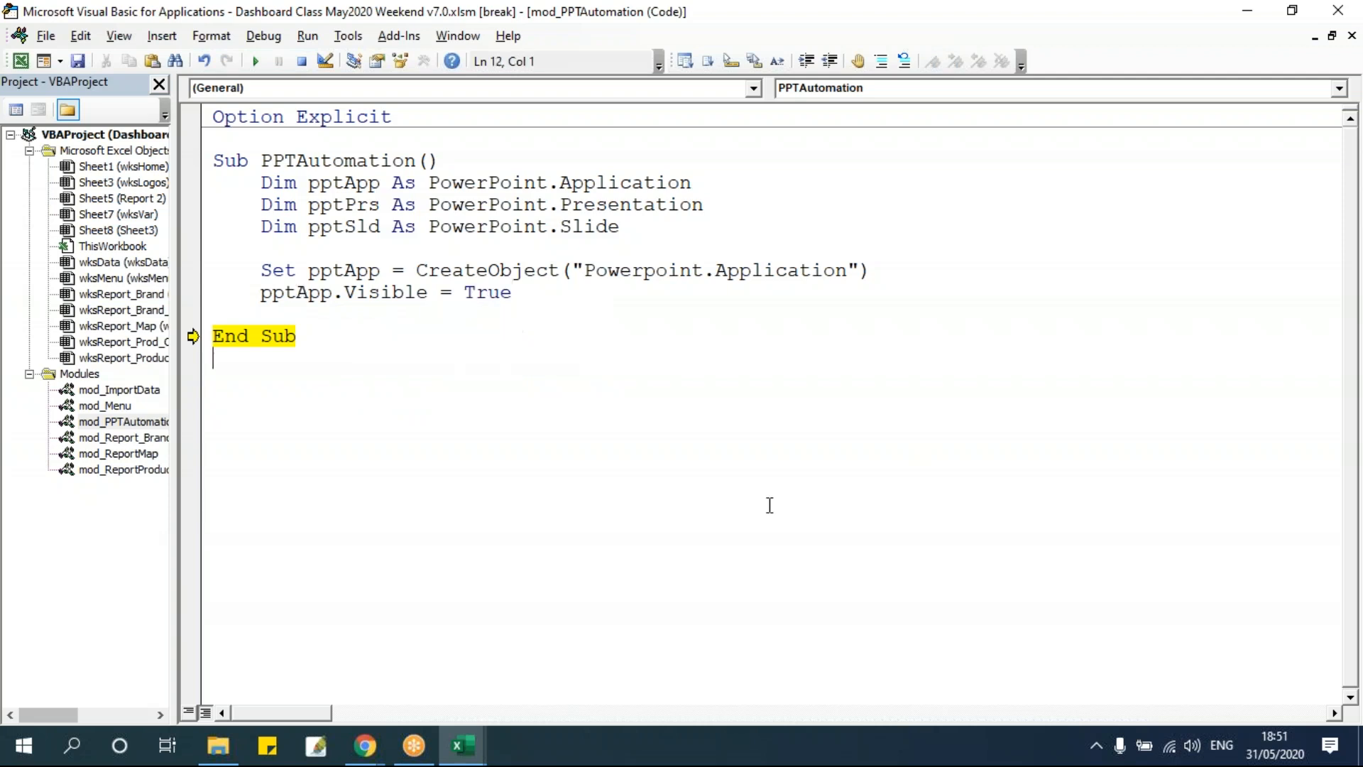
# Move execution to the pptApp.Visible line, execute it, and switch to PowerPoint and back to the editor.
pyautogui.moveTo(192, 336); pyautogui.dragTo(212, 293)
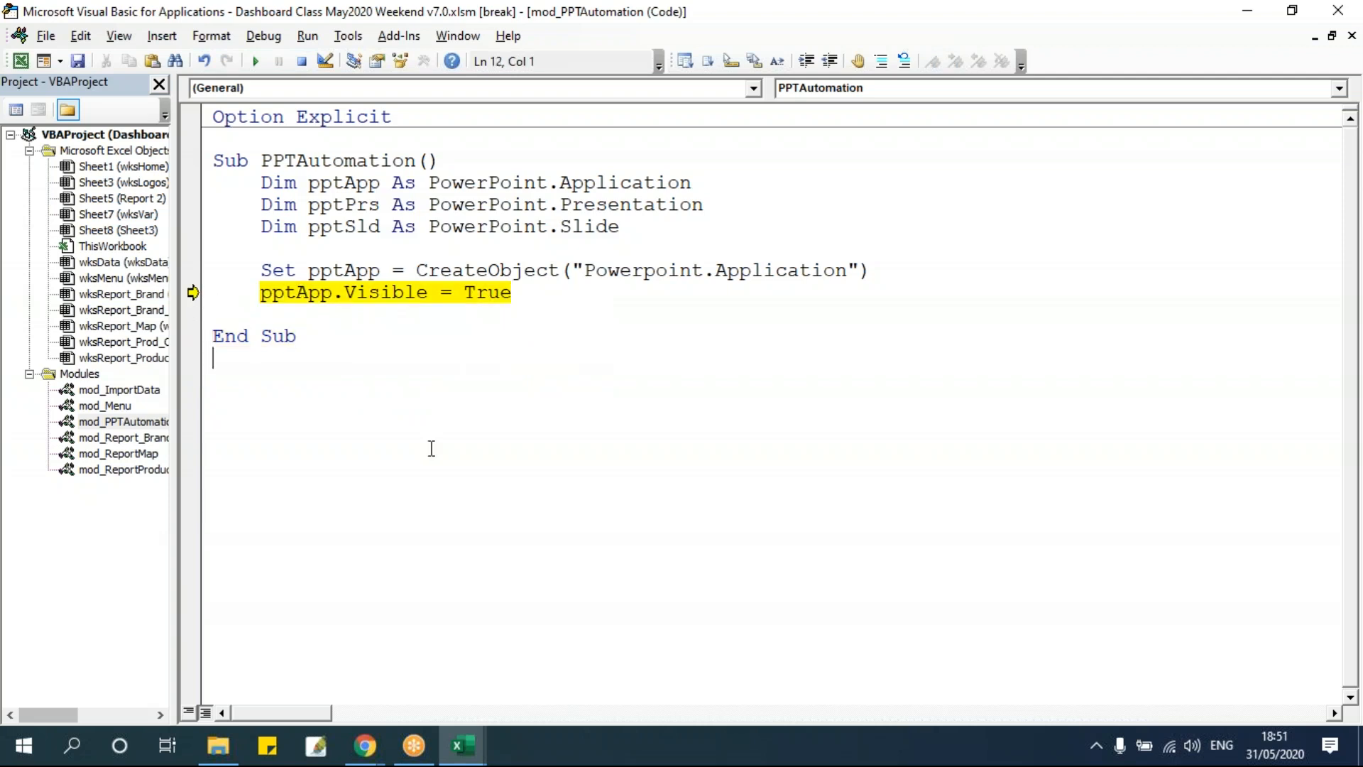
pyautogui.press('F8')
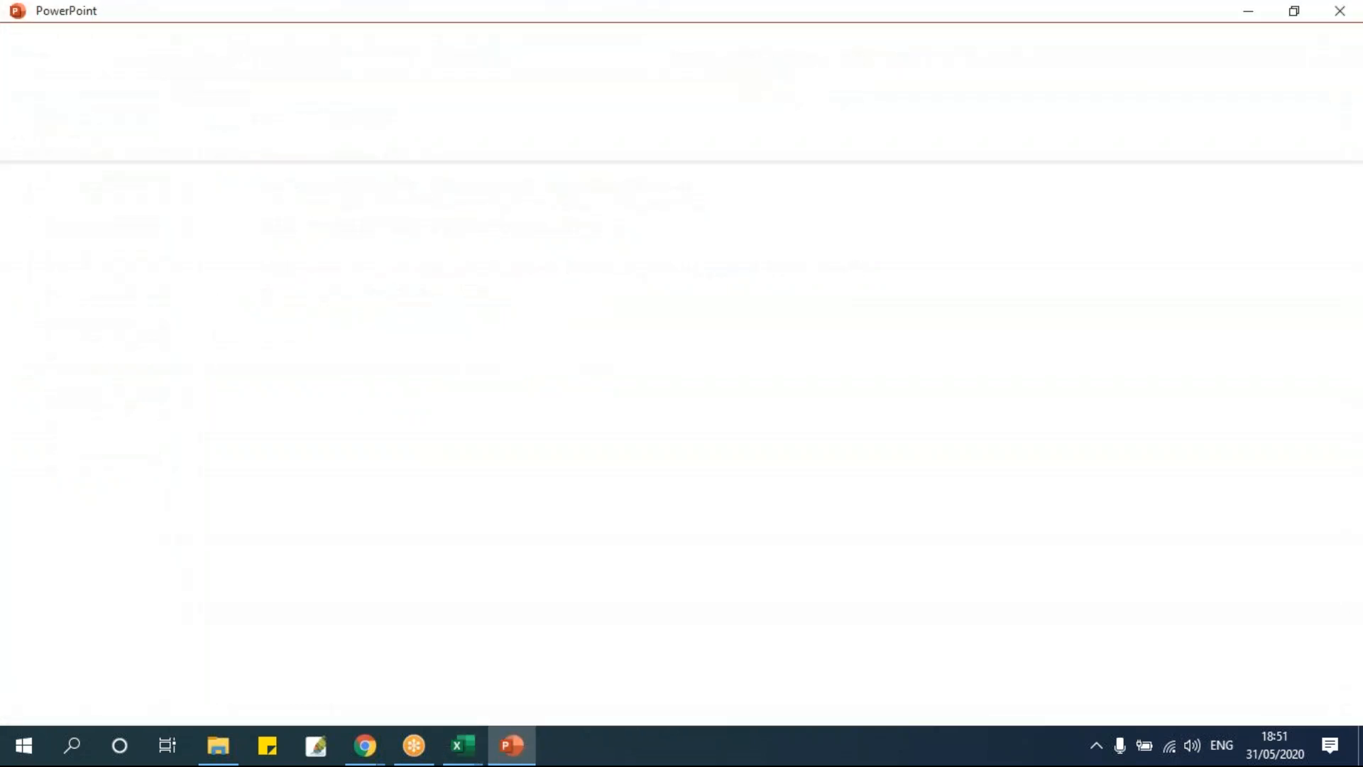
pyautogui.click(520, 744)
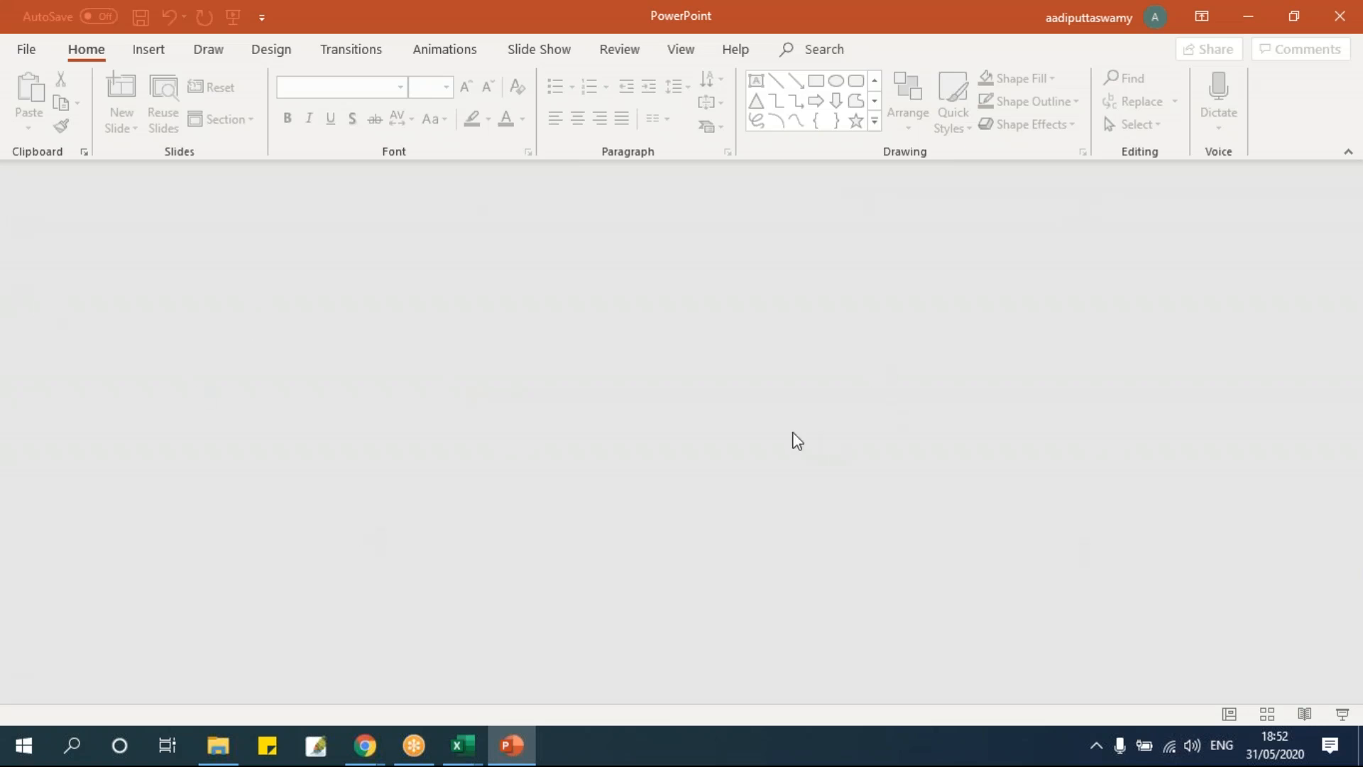
pyautogui.hotkey('alt', 'Tab')
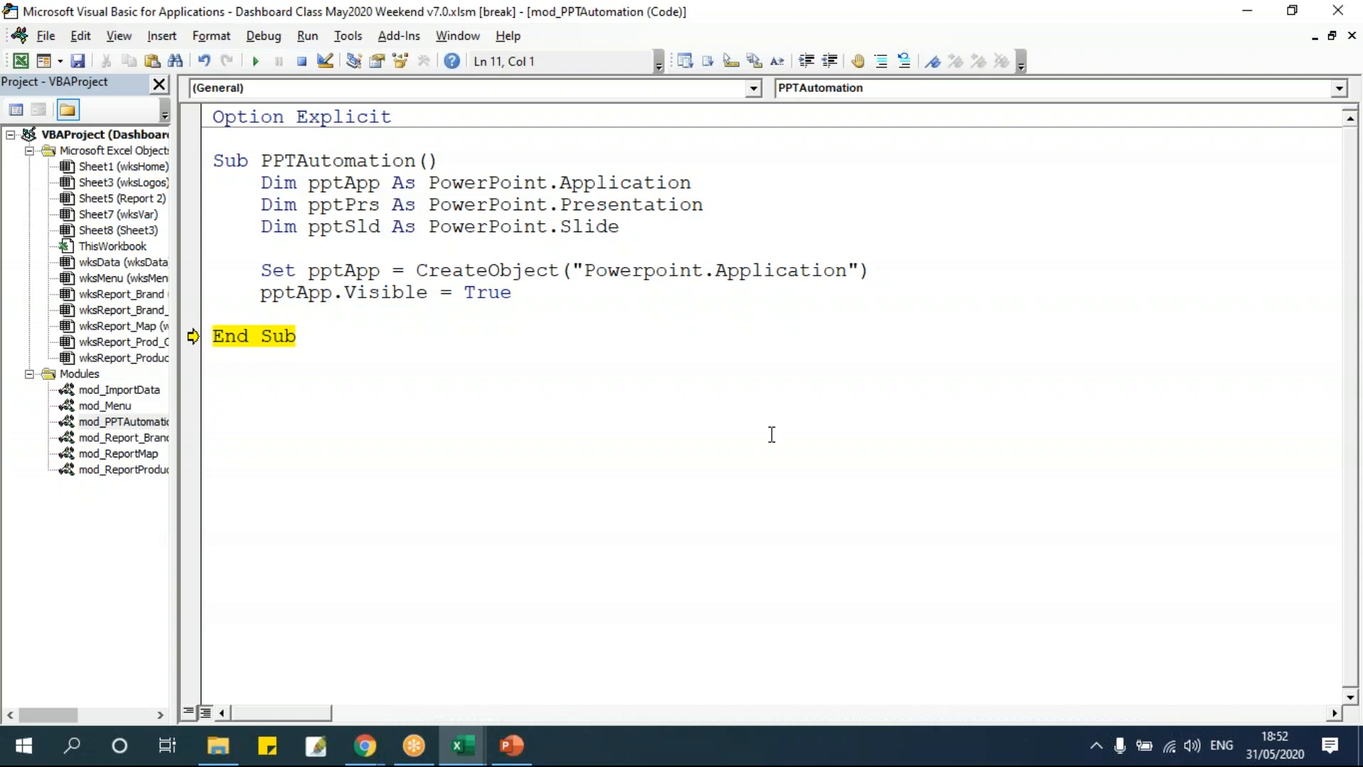
# Reset the running macro and close the PowerPoint window.
pyautogui.click(302, 61)
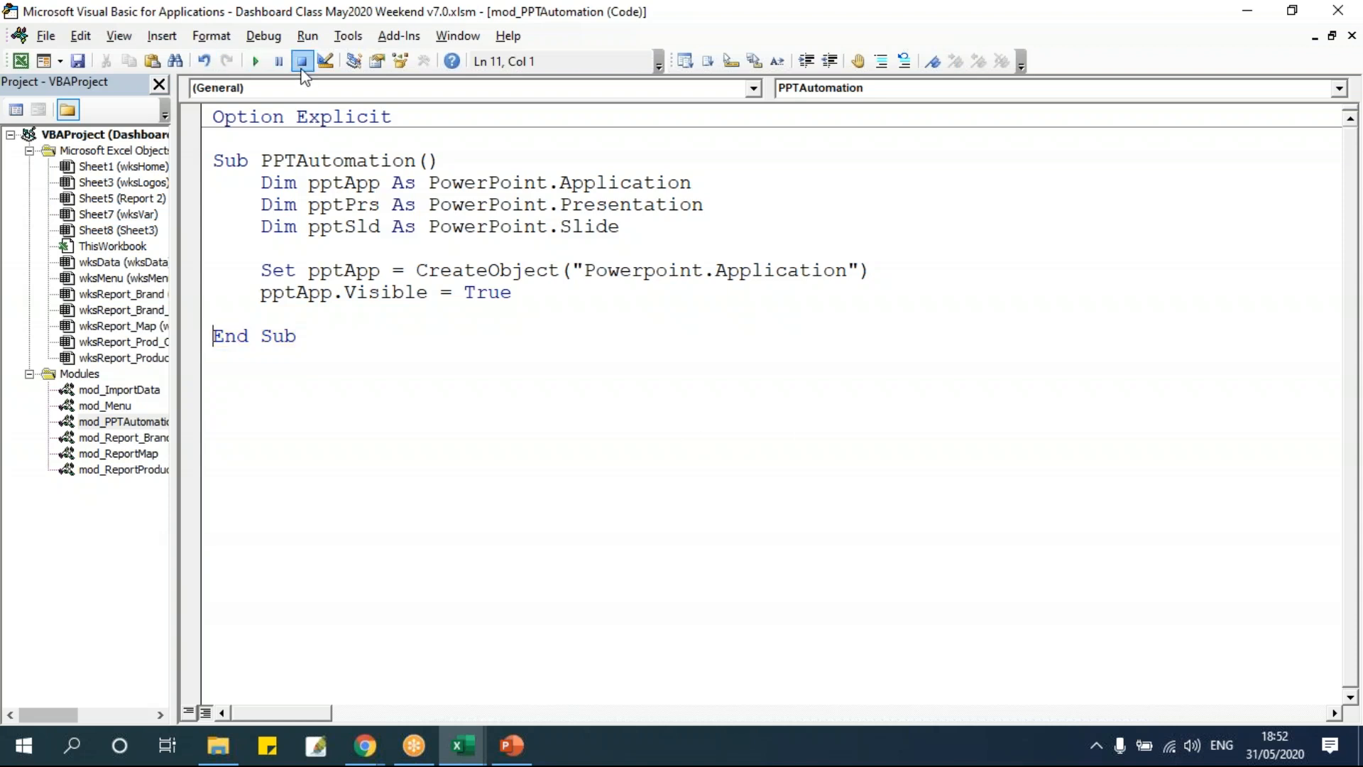
pyautogui.click(512, 745)
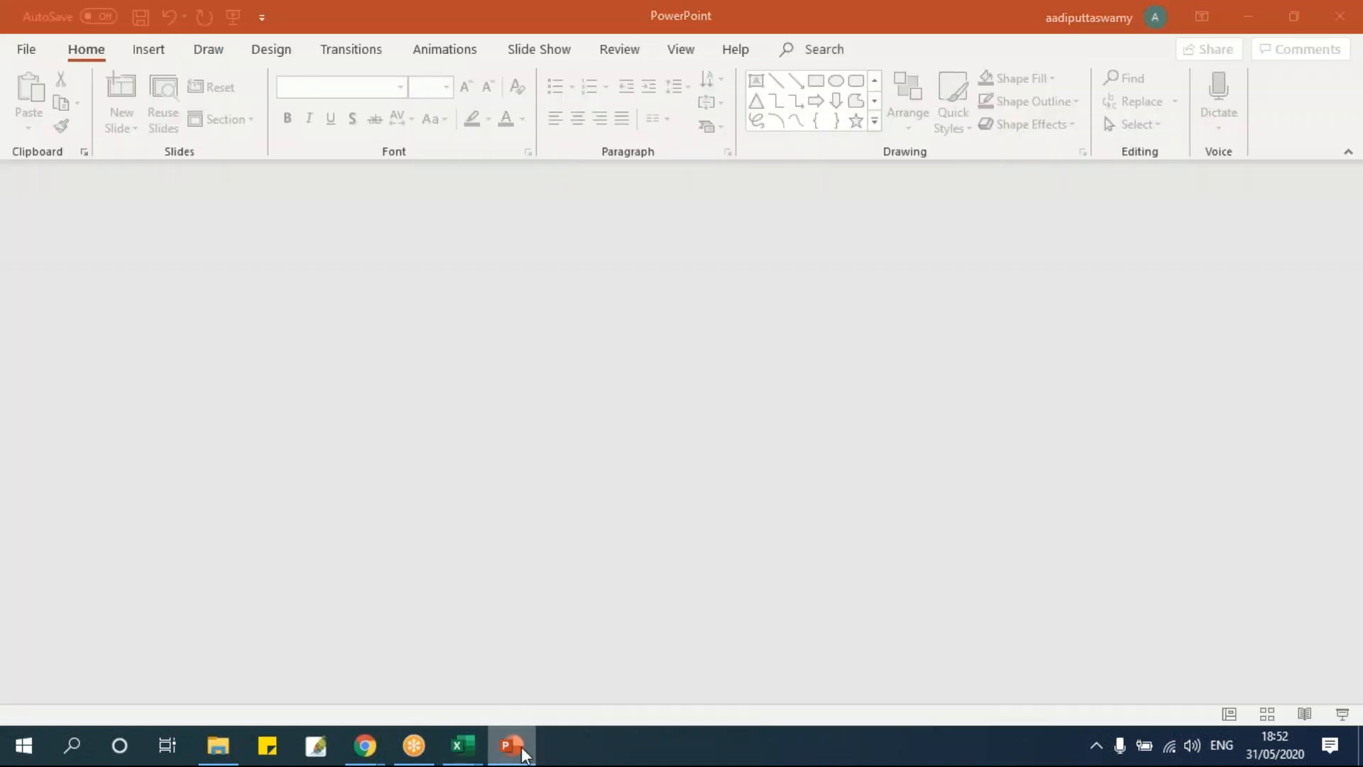
pyautogui.doubleClick(894, 27)
pyautogui.click(1101, 357)
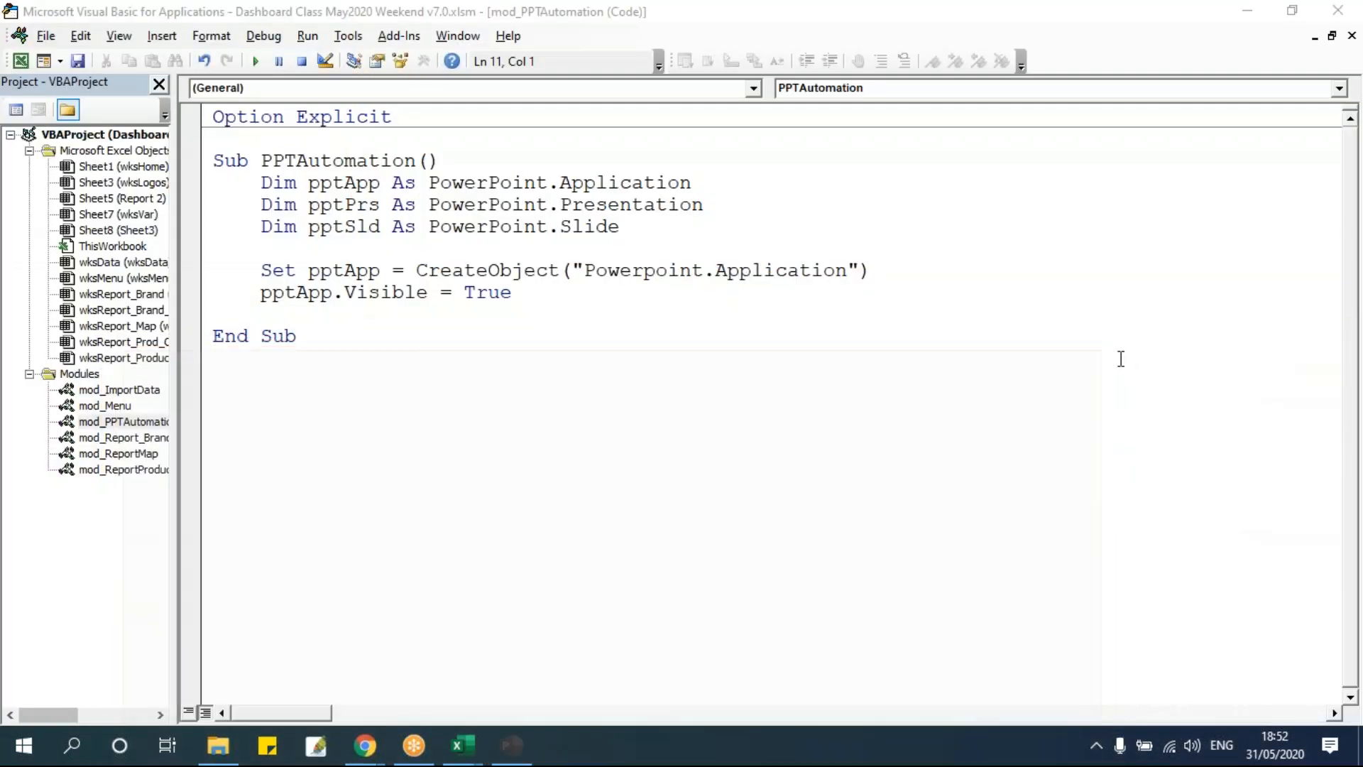
# Add a line setting pptPrs to pptApp.Presentations.Add after a blank line.
pyautogui.click(387, 319)
pyautogui.press('Return')
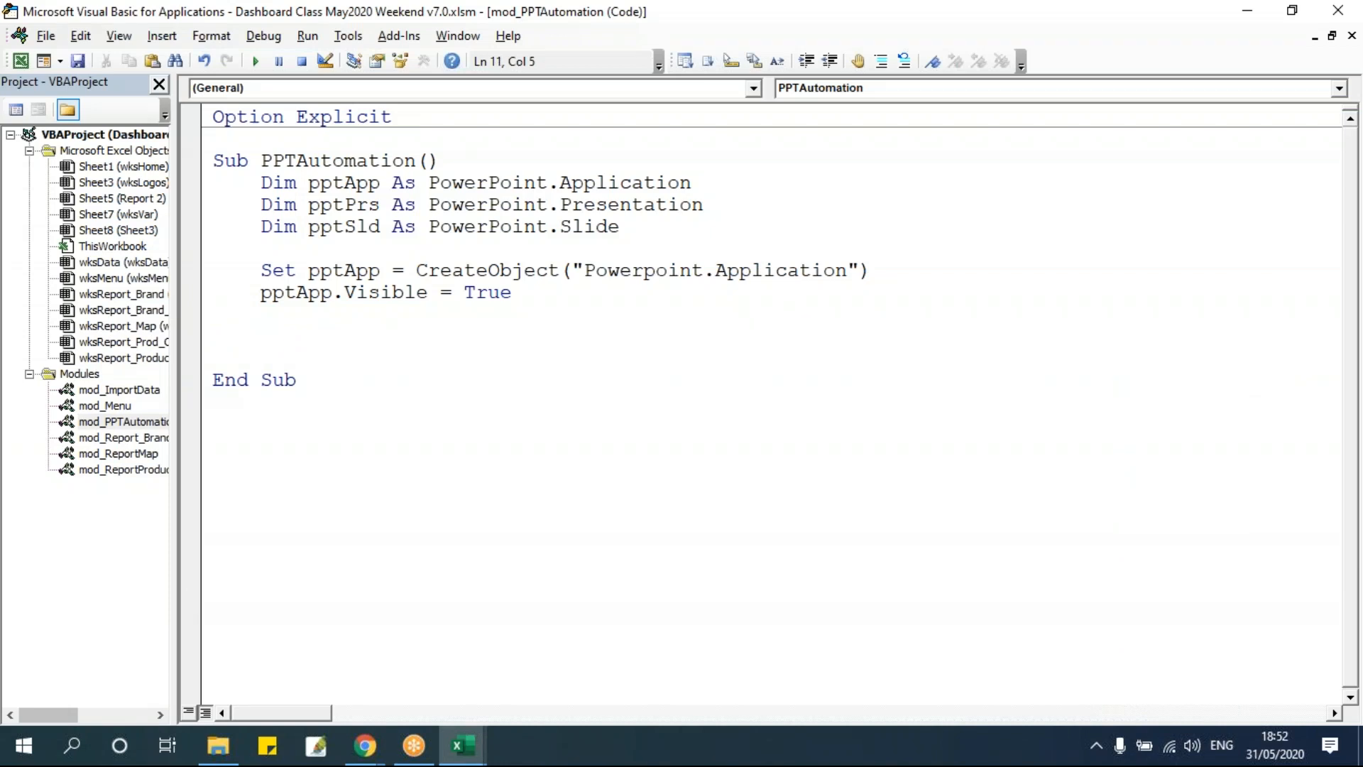
pyautogui.write('set pptprs = pptapp.')
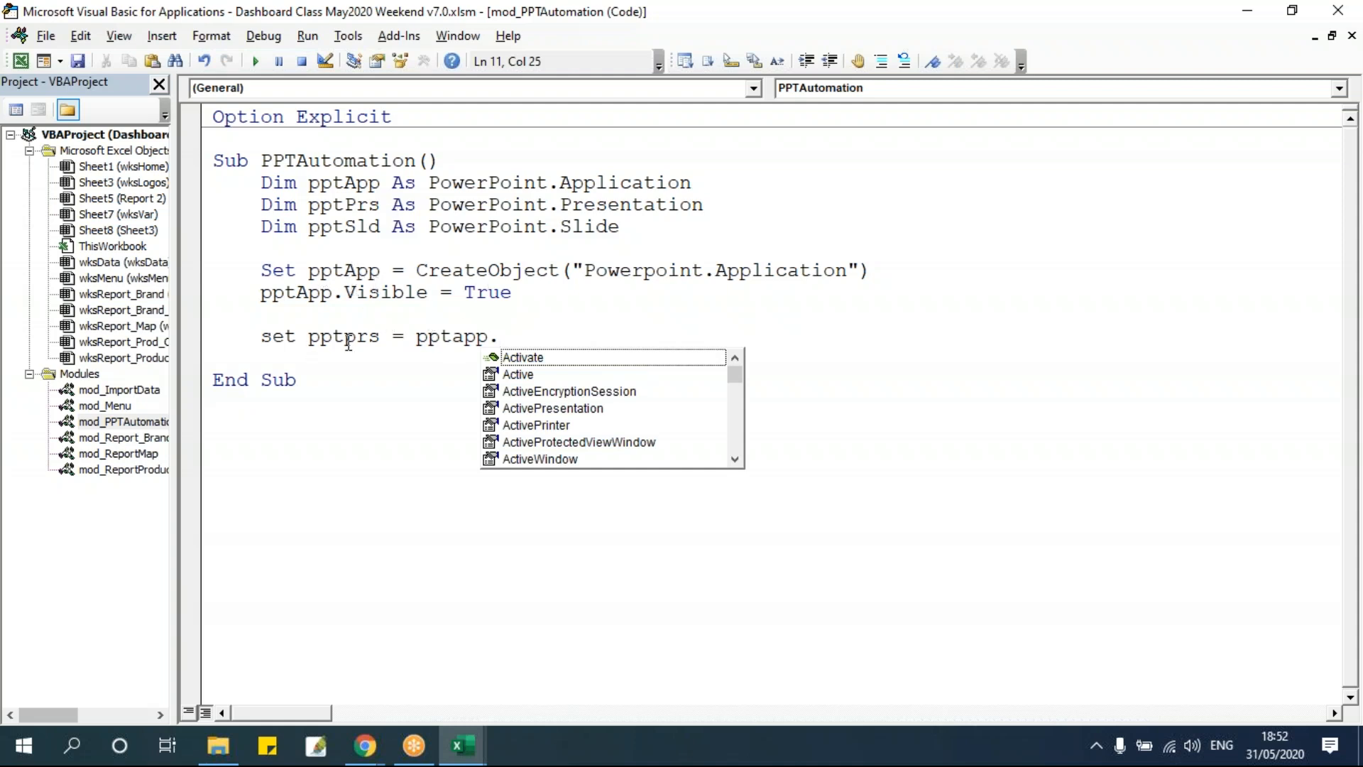
pyautogui.write('Presentations.add')
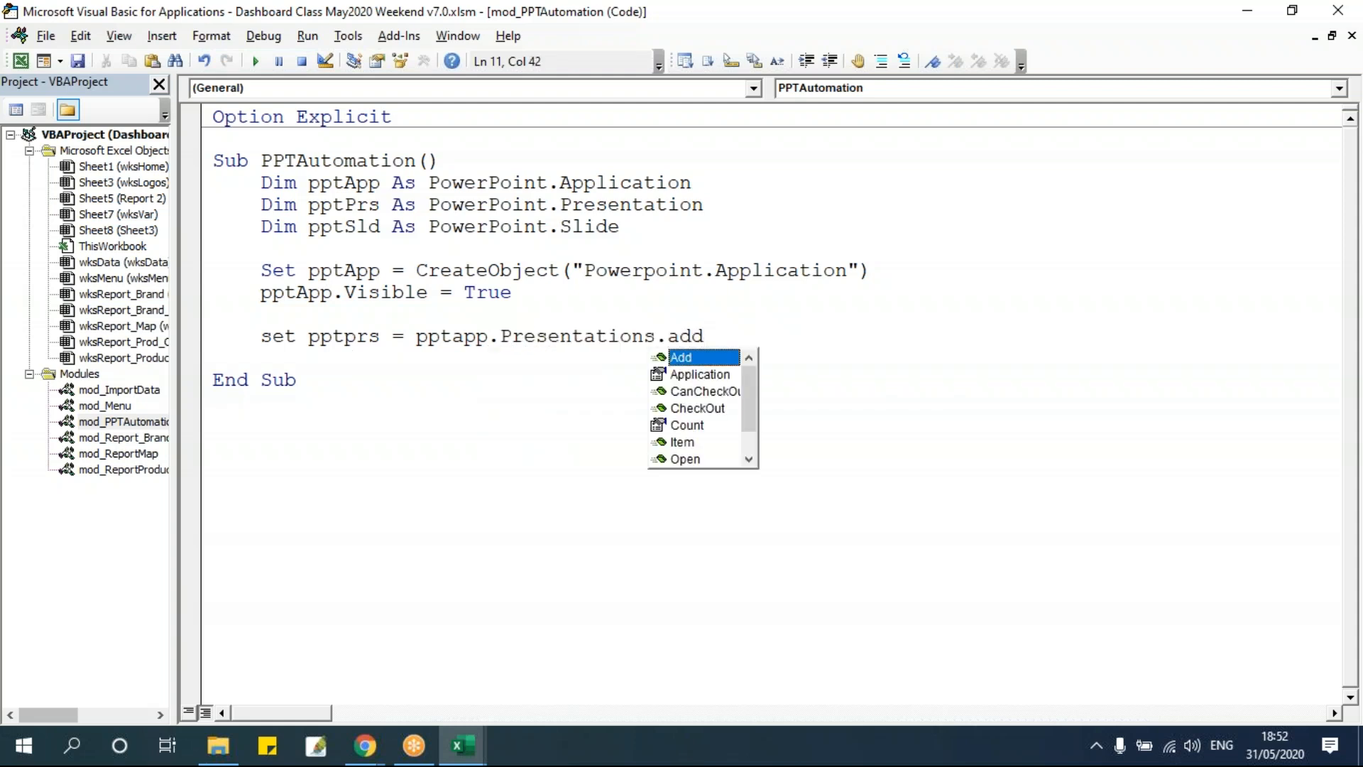
pyautogui.press('Tab')
pyautogui.click(481, 418)
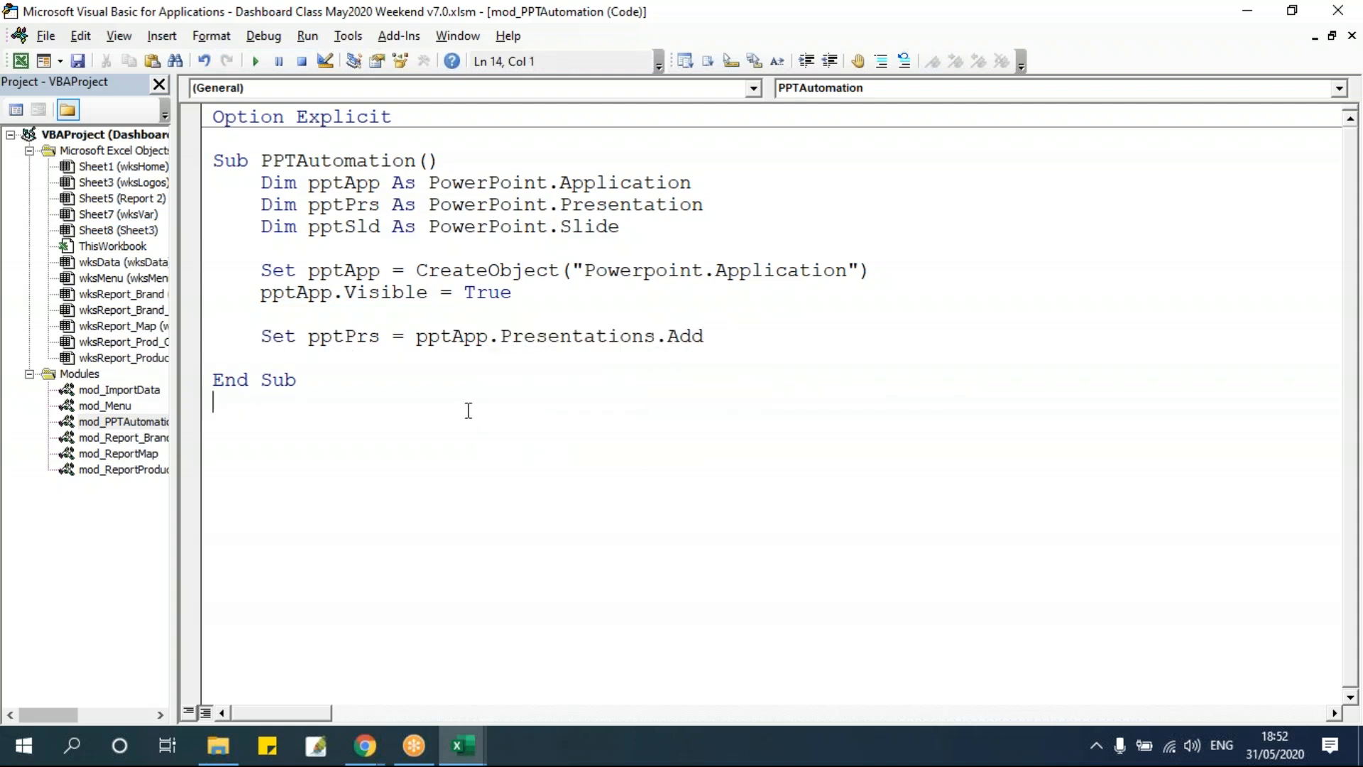
# Compare Presentations.Add with the Workbooks.Open call in the mod_ImportData module.
pyautogui.moveTo(501, 336); pyautogui.dragTo(658, 335)
pyautogui.click(722, 333)
pyautogui.click(352, 363)
pyautogui.click(488, 336)
pyautogui.click(528, 336)
pyautogui.click(704, 328)
pyautogui.moveTo(500, 336); pyautogui.dragTo(642, 334)
pyautogui.click(667, 336)
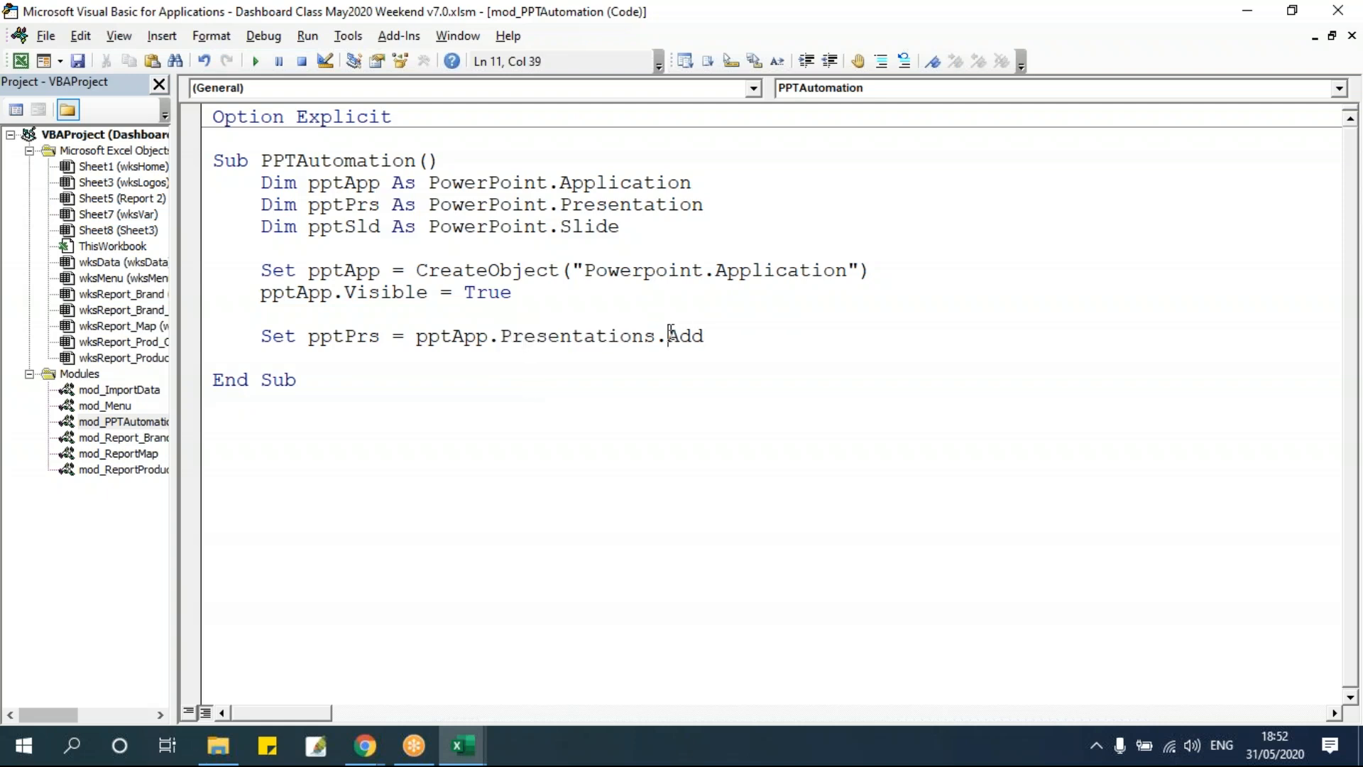
pyautogui.doubleClick(118, 390)
pyautogui.scroll(-7, 643, 443)
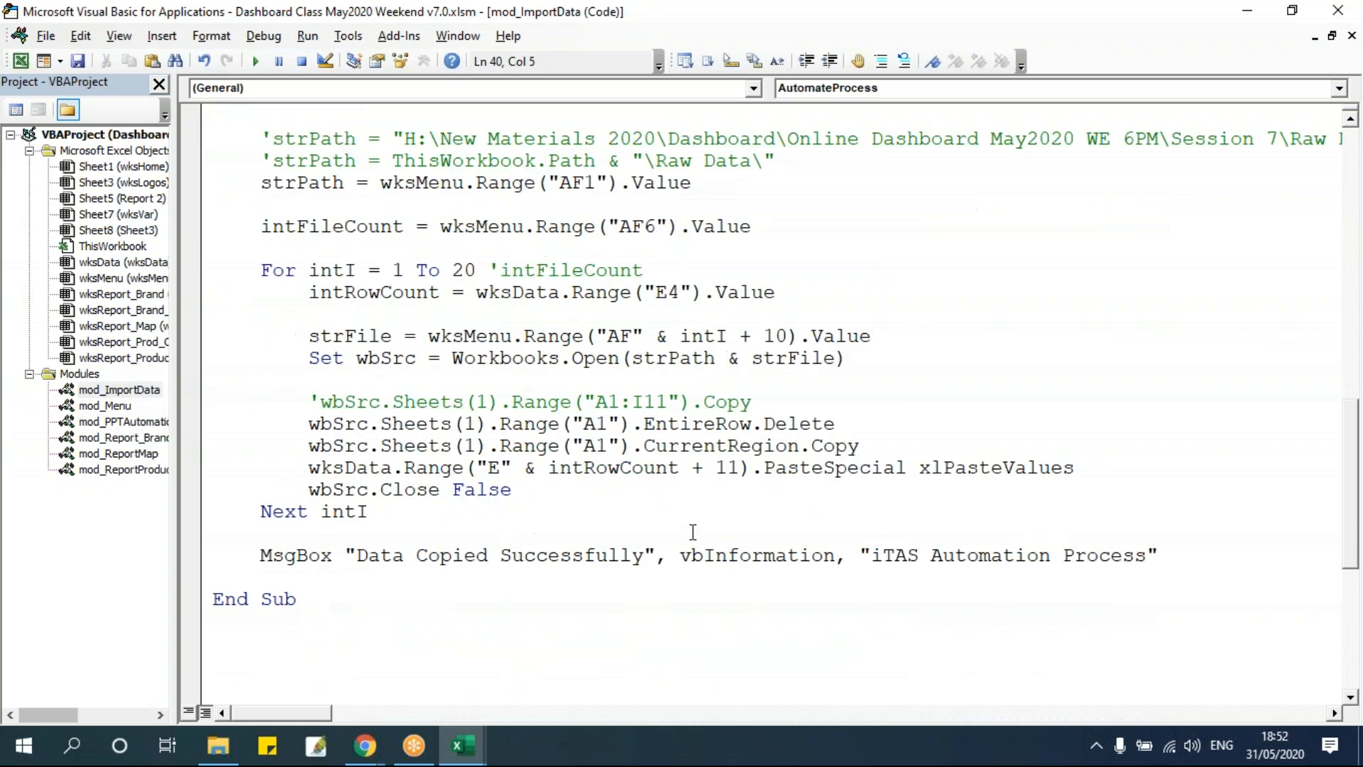
pyautogui.moveTo(631, 358); pyautogui.dragTo(847, 358)
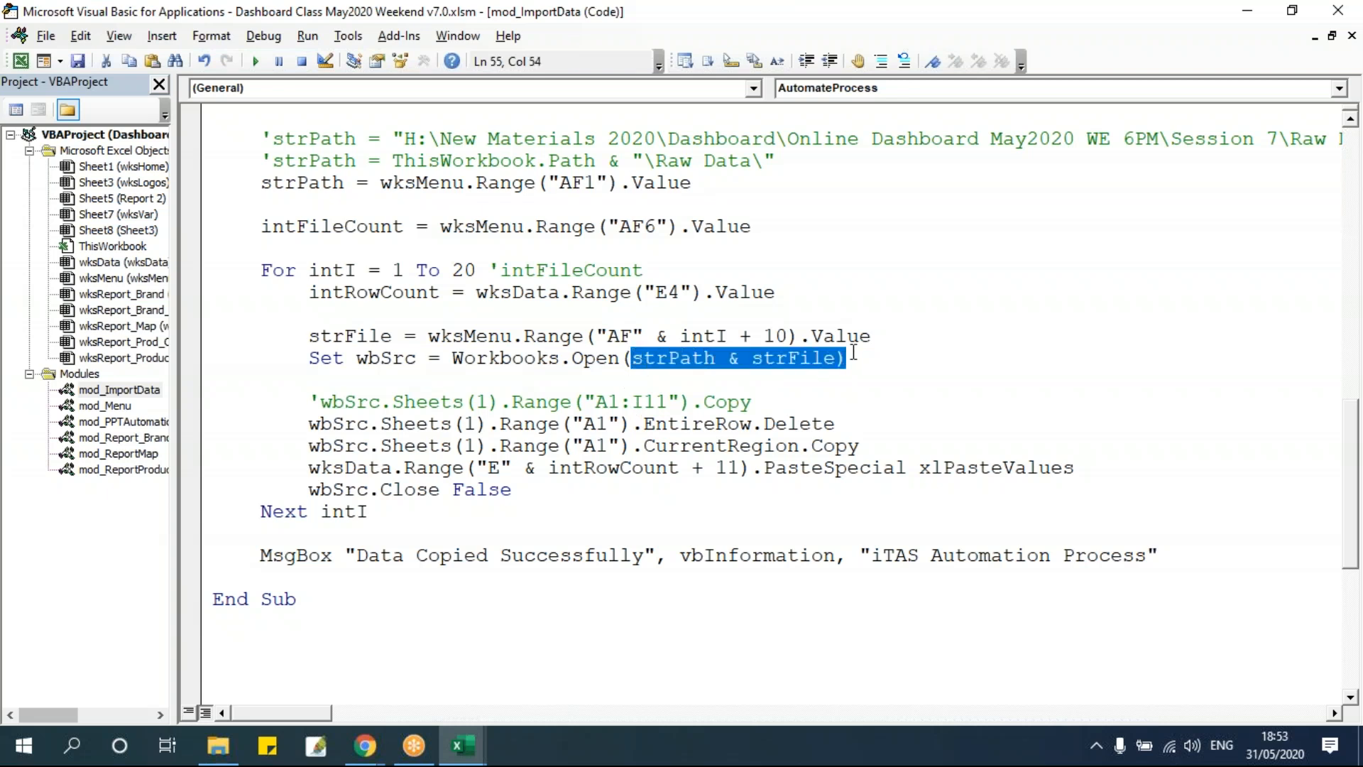
# Return to the PPTAutomation module, run the macro to create a presentation, and close the PowerPoint window.
pyautogui.doubleClick(140, 423)
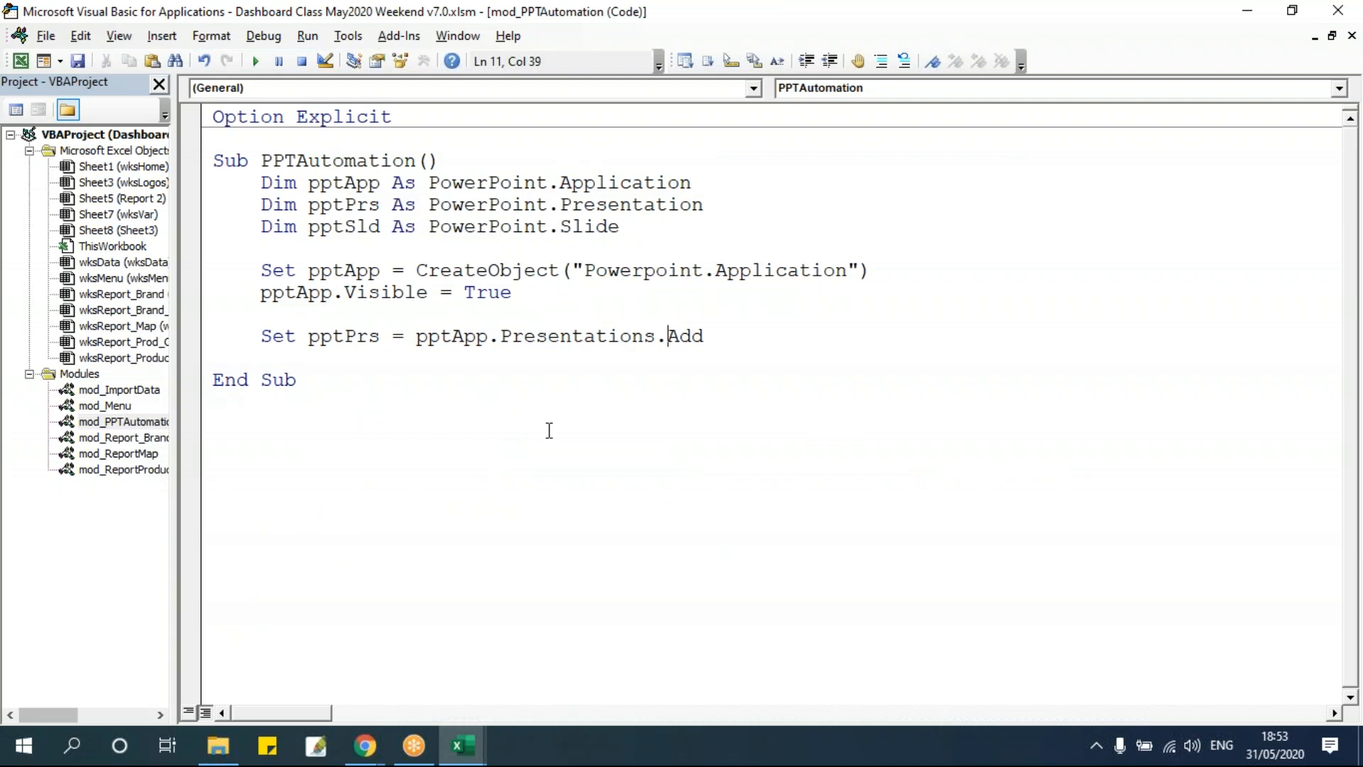
pyautogui.moveTo(417, 337); pyautogui.dragTo(657, 336)
pyautogui.press('Up')
pyautogui.click(720, 338)
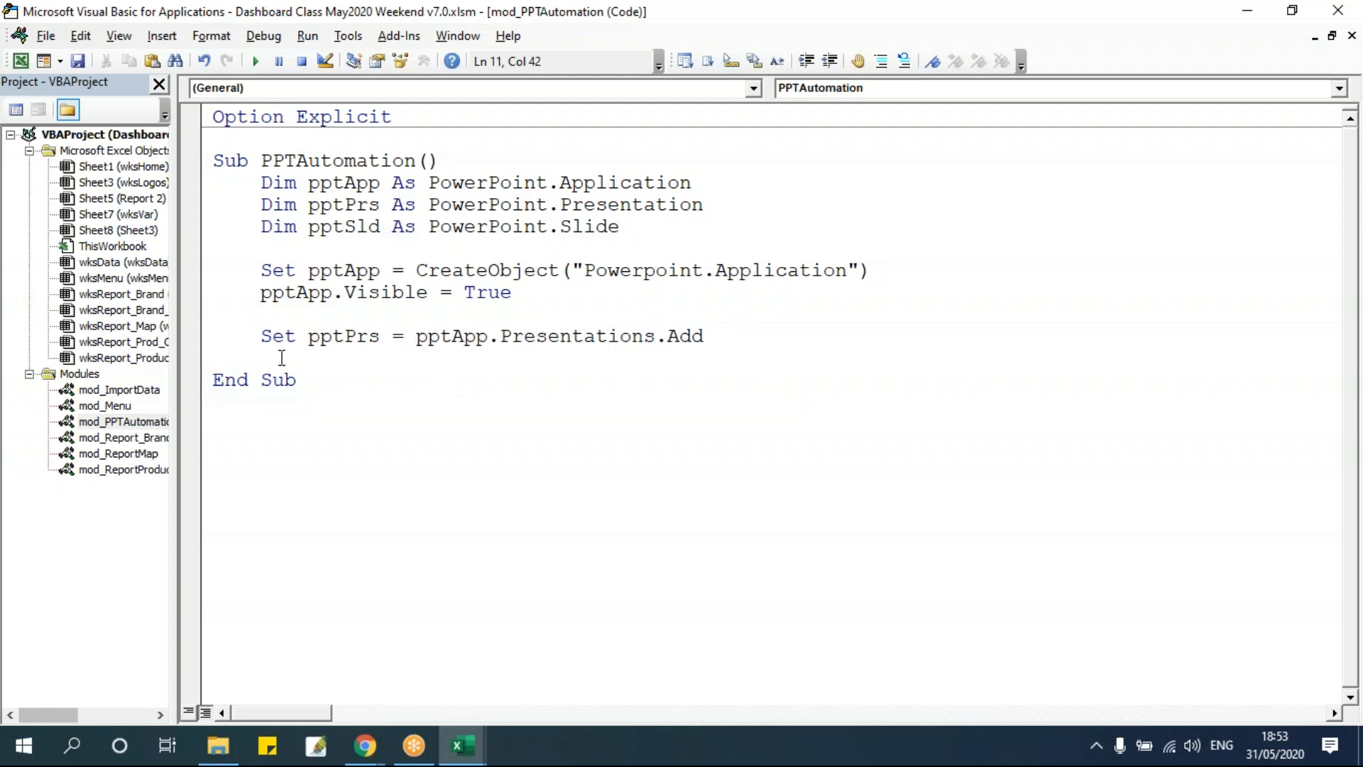
pyautogui.press('Up')
pyautogui.click(256, 61)
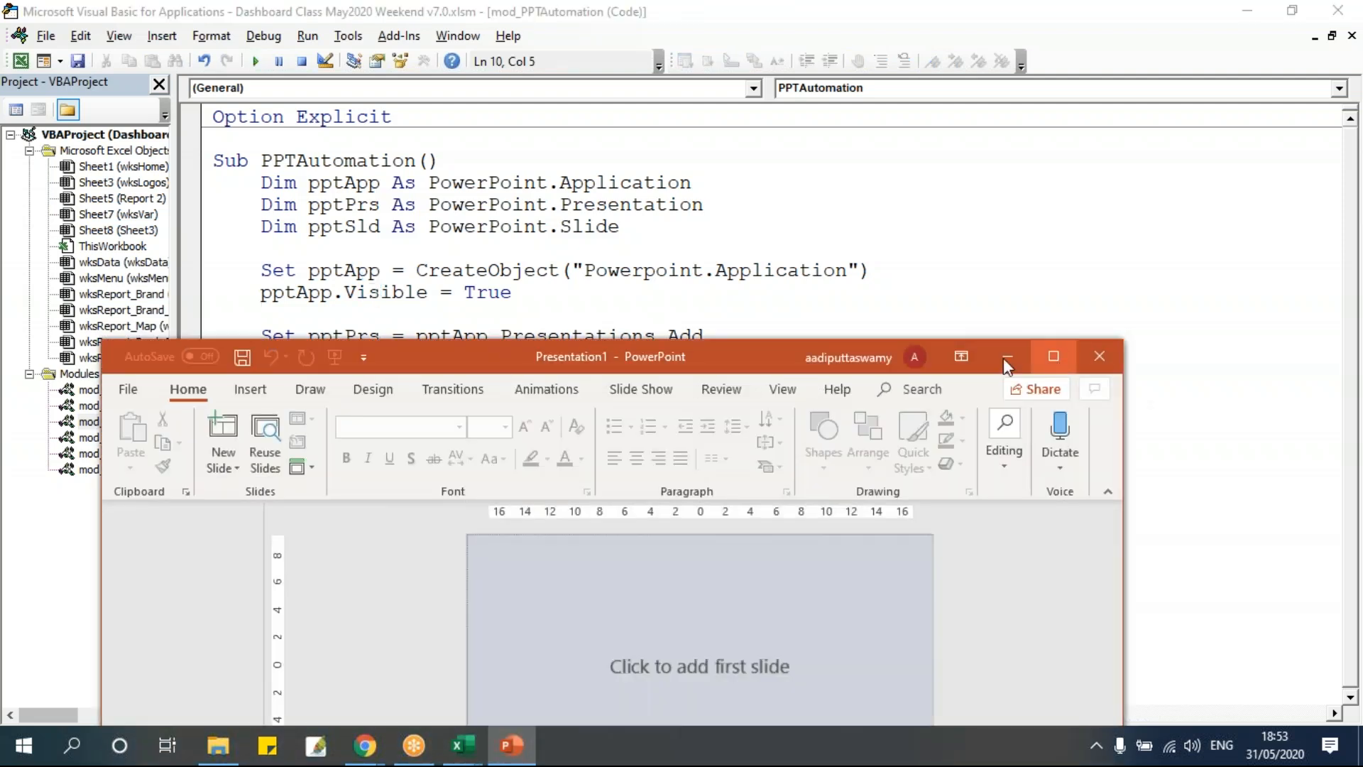
pyautogui.moveTo(730, 359); pyautogui.dragTo(728, 125)
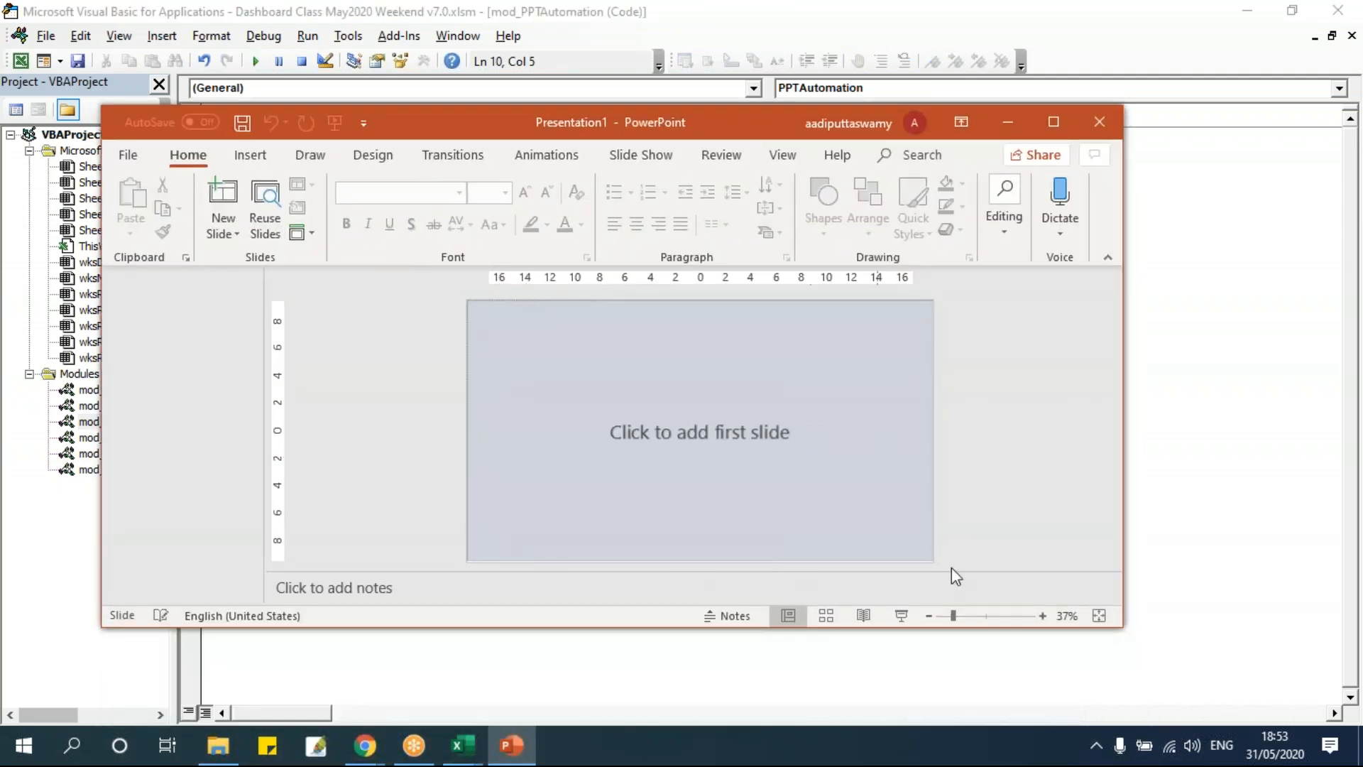
pyautogui.click(1099, 122)
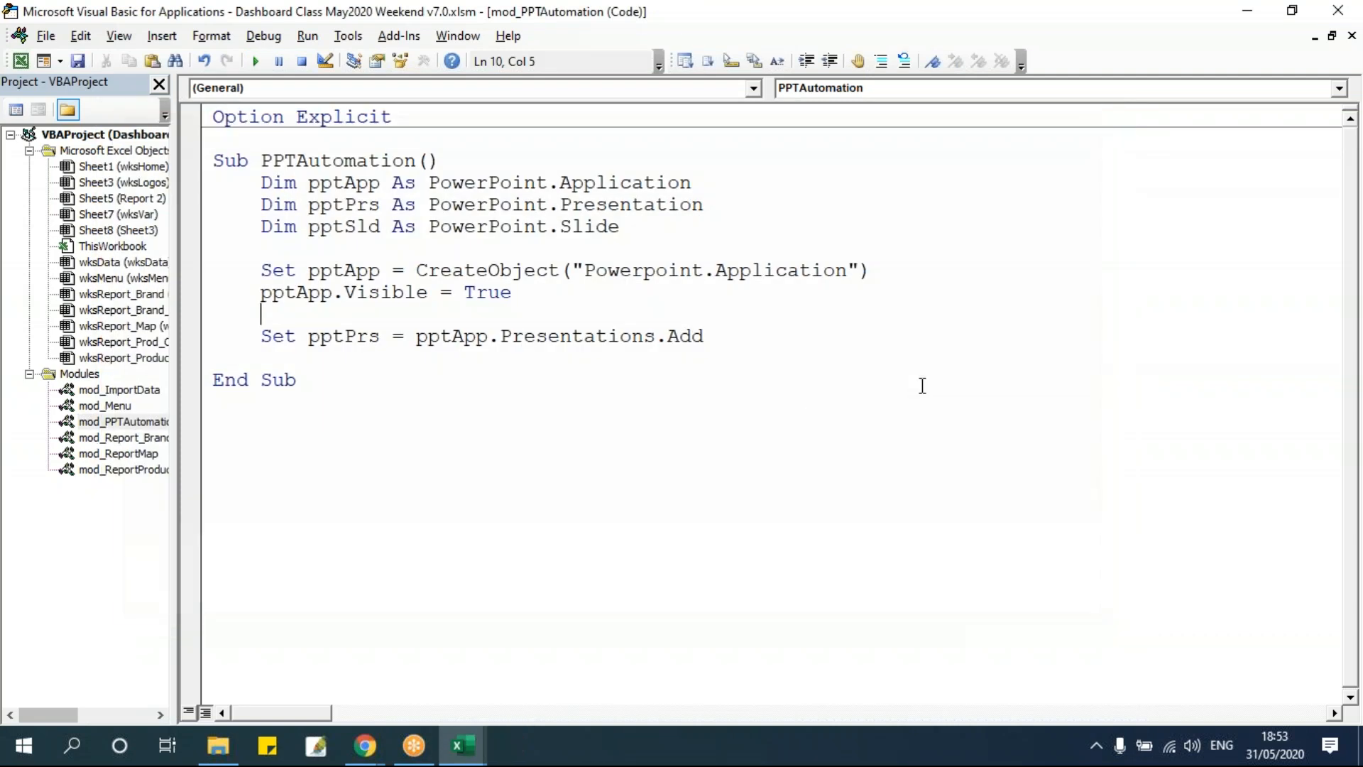
# Add a line setting pptSld to pptPrs.Slides.Add(1, ppLayoutBlank).
pyautogui.click(749, 339)
pyautogui.press('Return')
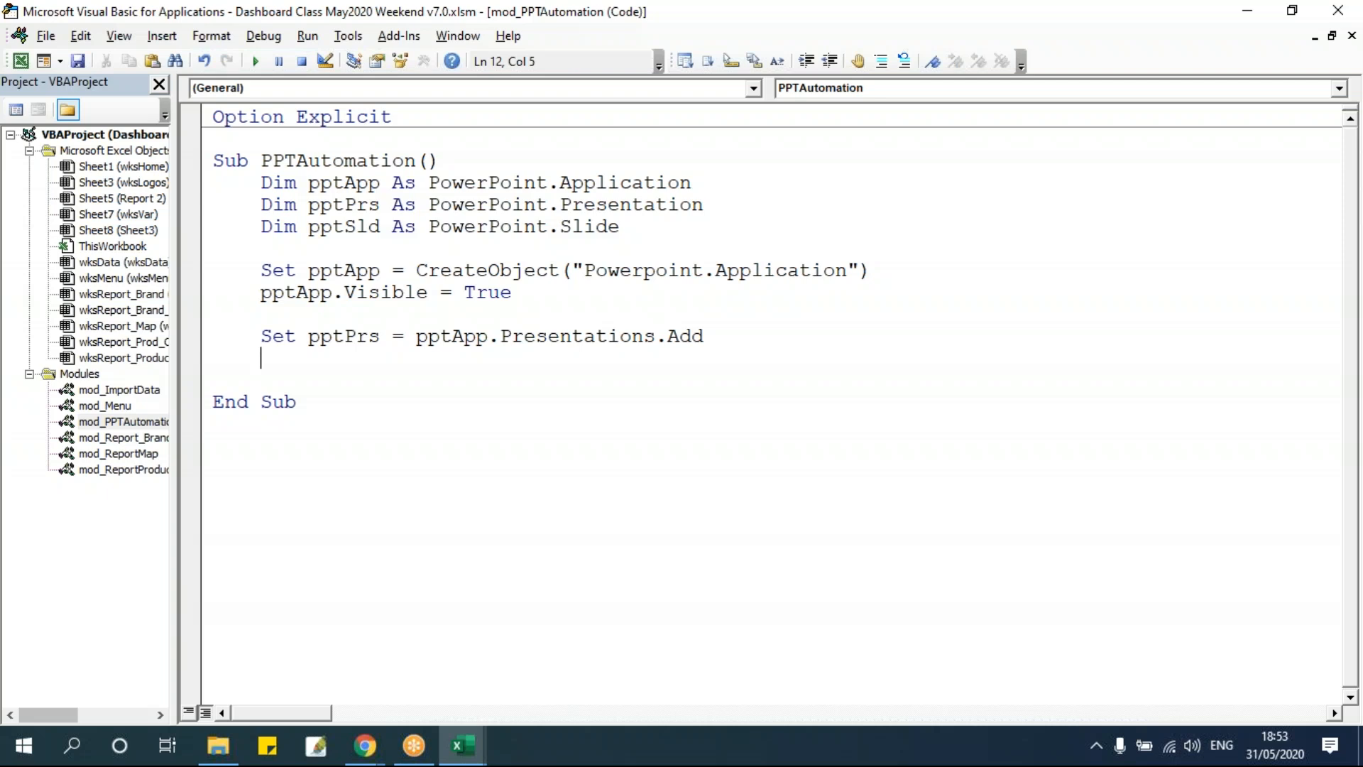
pyautogui.write('set pptsl')
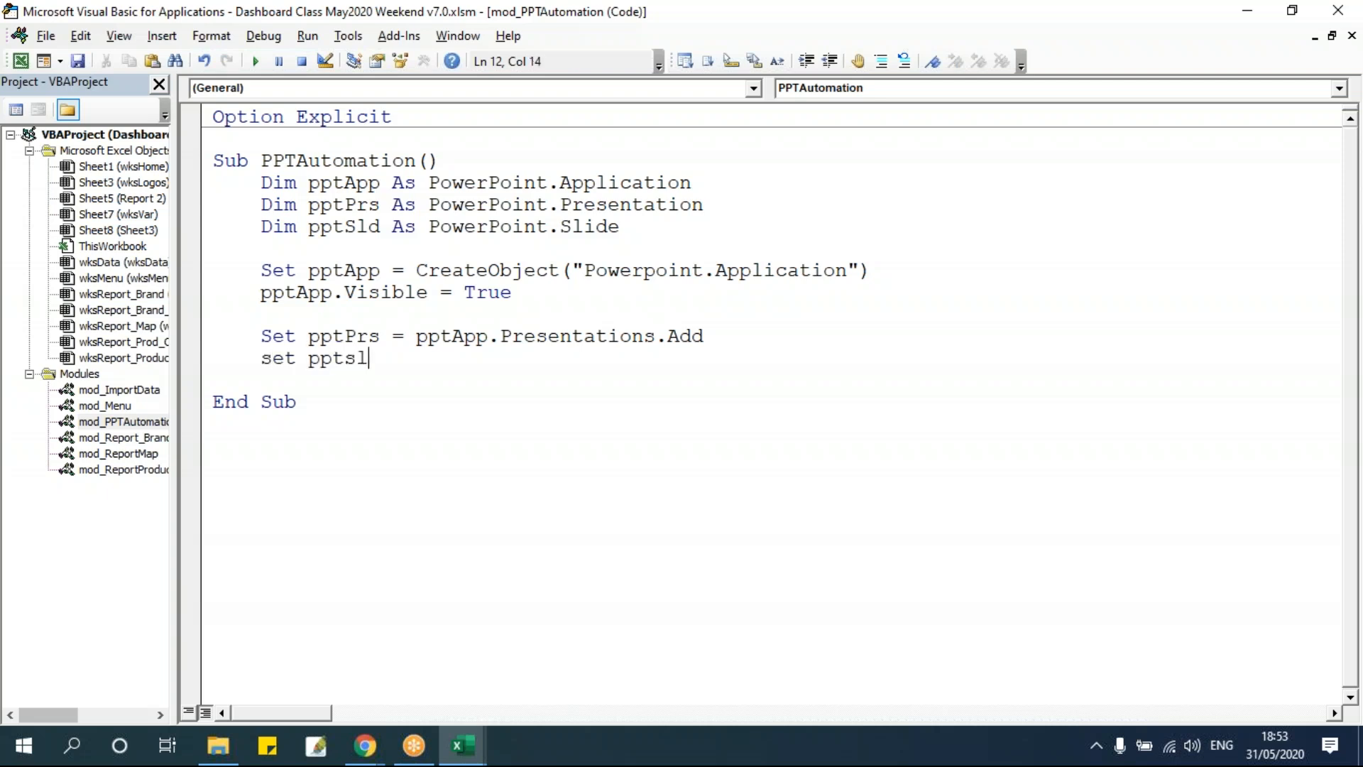
pyautogui.write('d = pptprs')
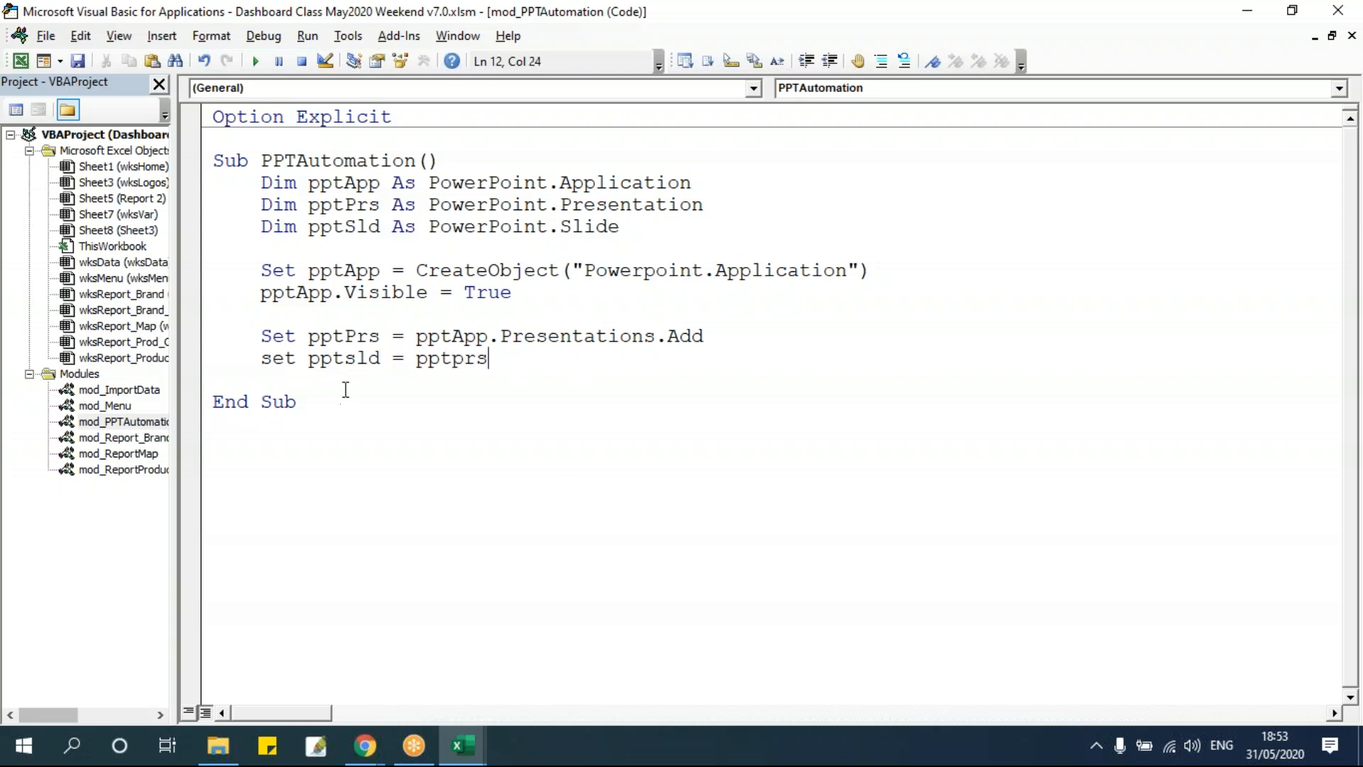
pyautogui.write('.')
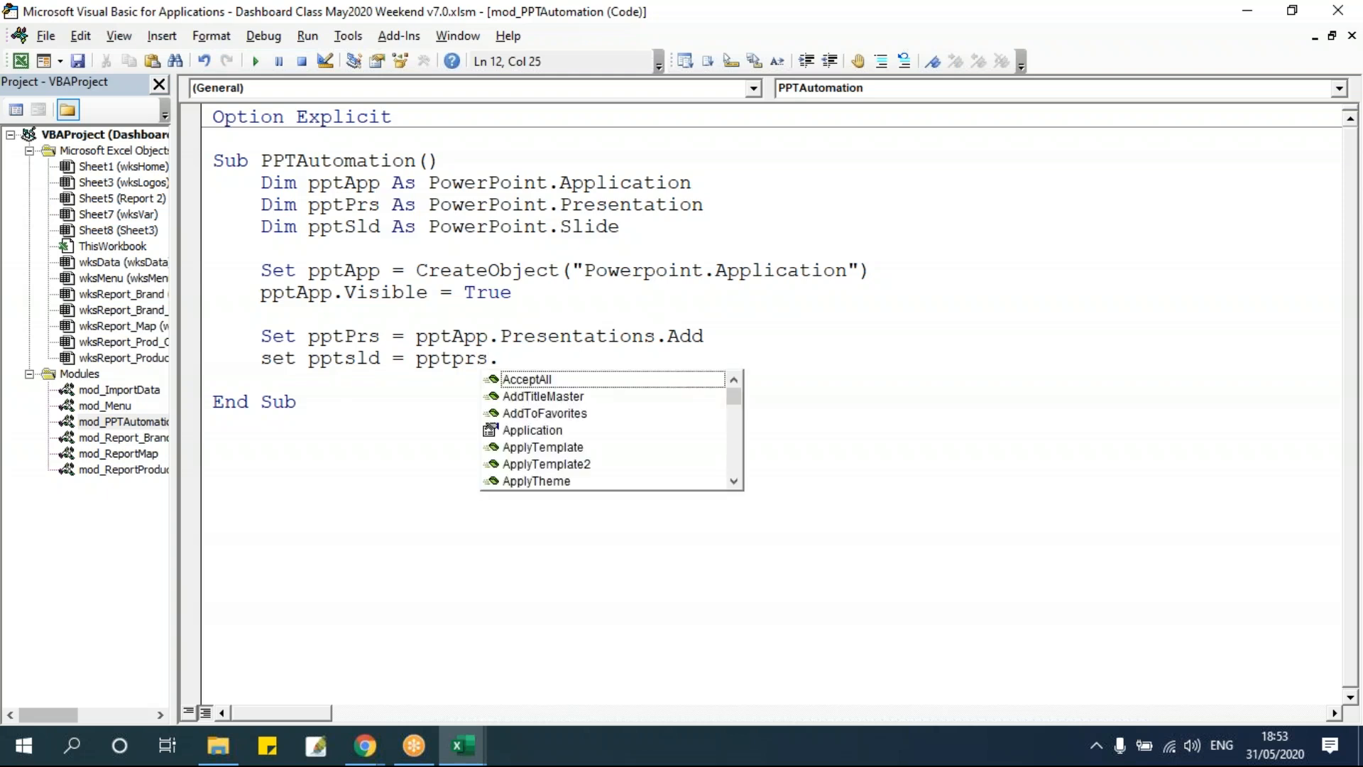
pyautogui.write('slides.add')
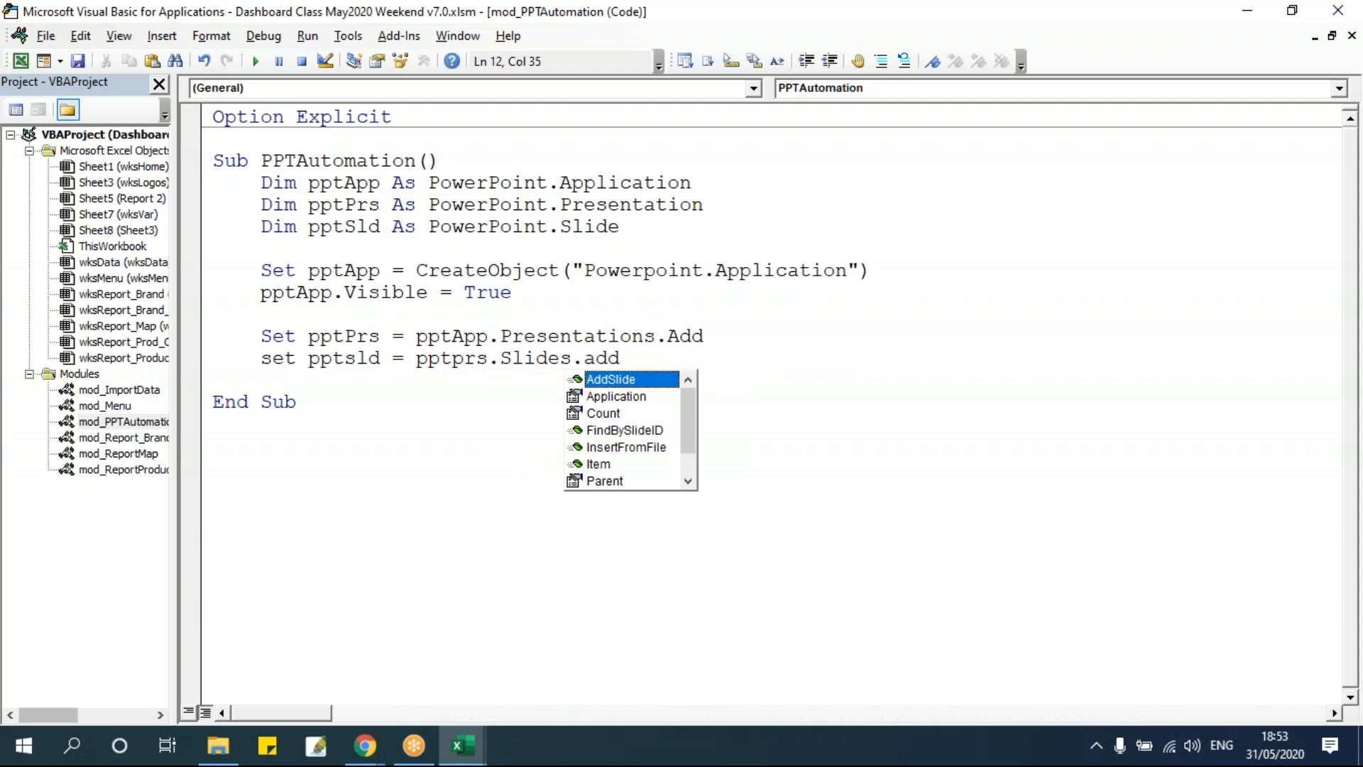
pyautogui.press('BackSpace')
pyautogui.press('BackSpace')
pyautogui.press('BackSpace')
pyautogui.press('BackSpace')
pyautogui.press('BackSpace')
pyautogui.press('BackSpace')
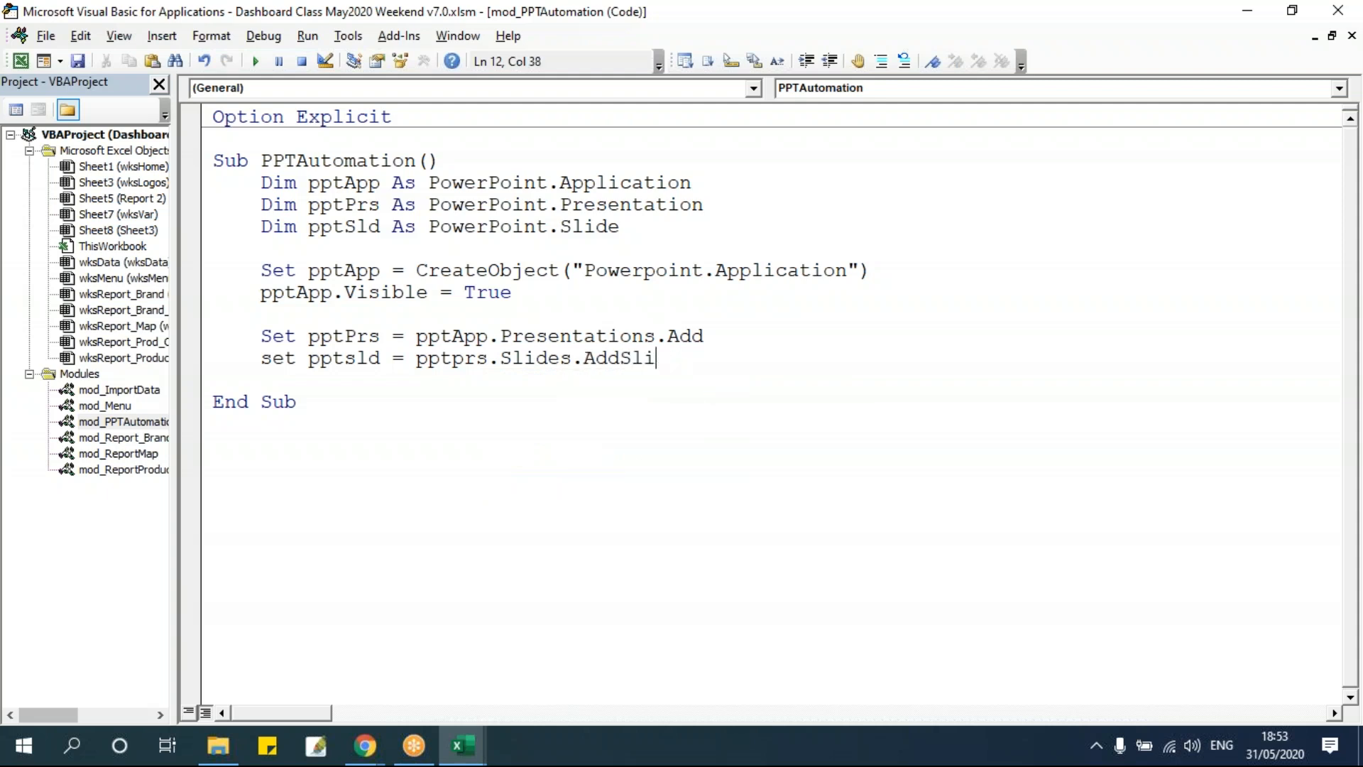
pyautogui.write('(')
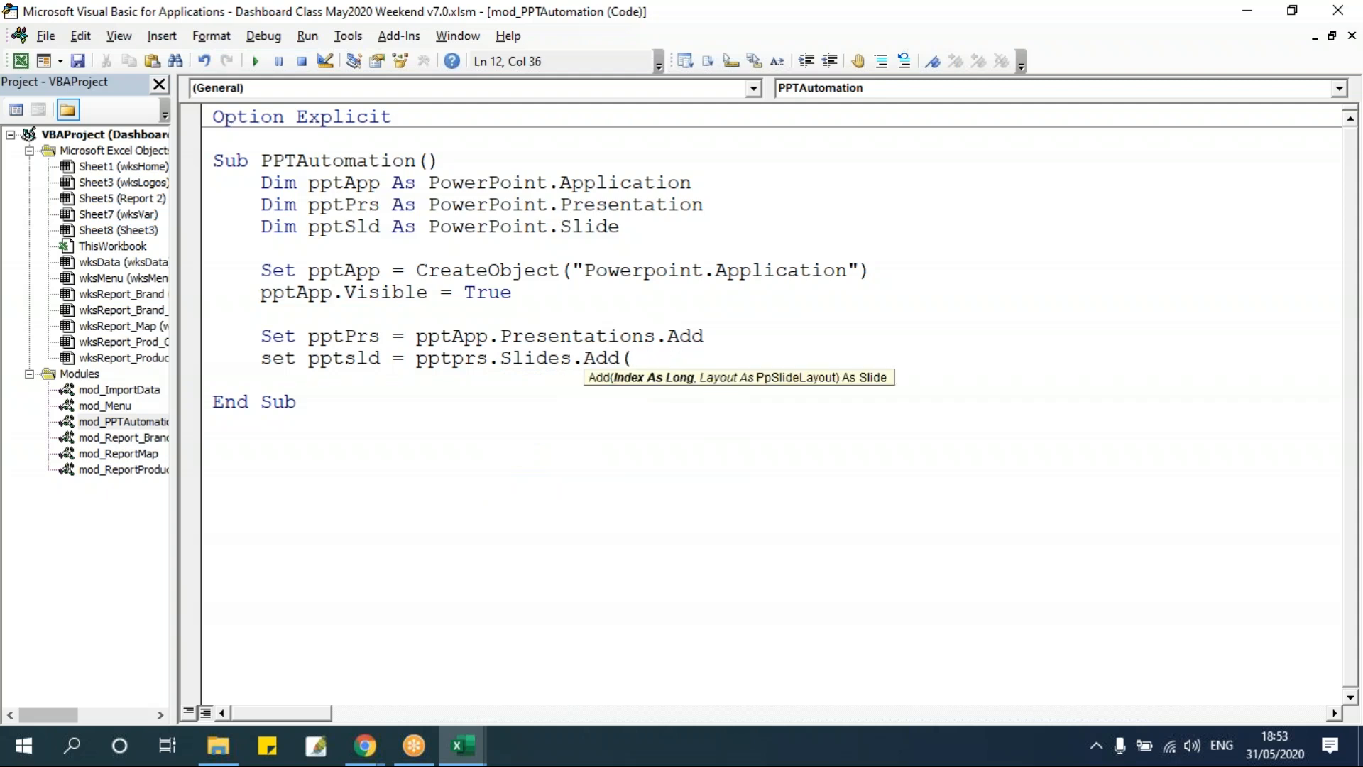
pyautogui.write('1,')
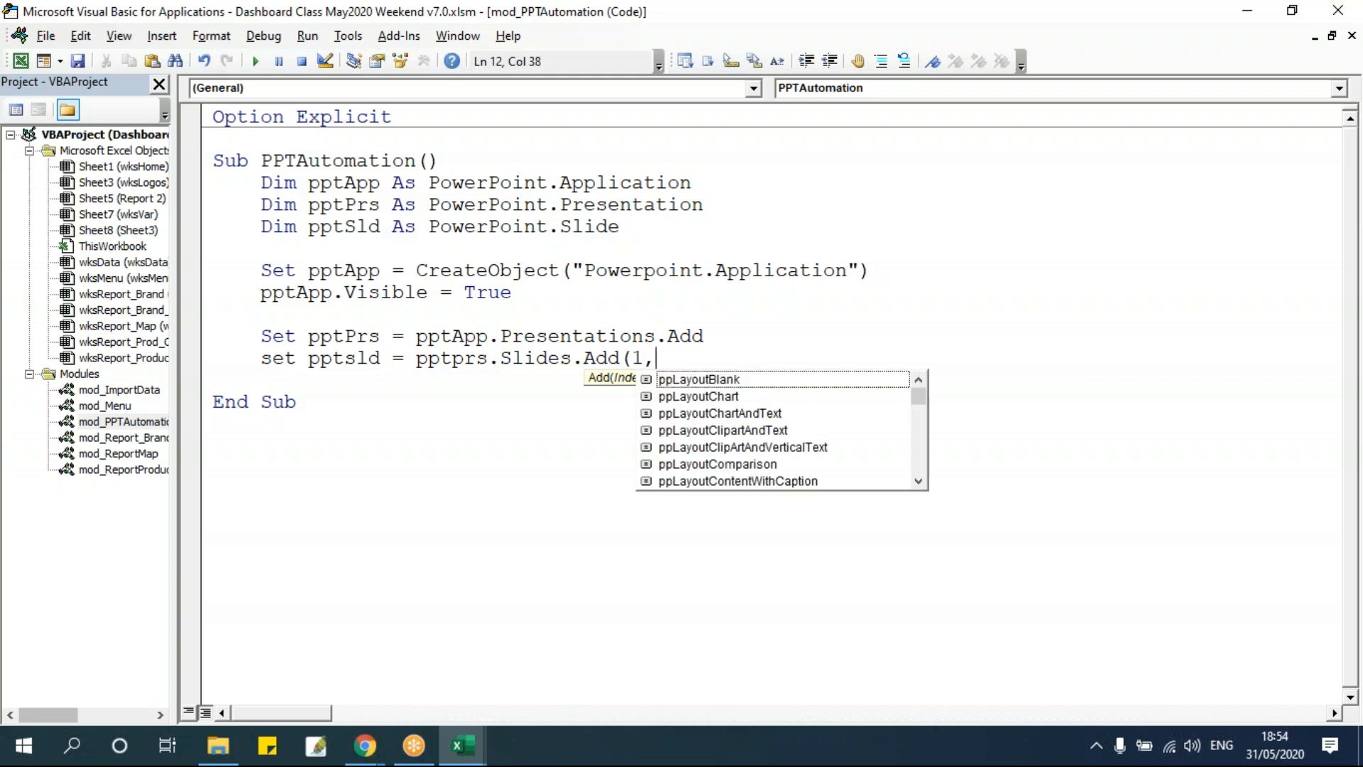
pyautogui.press('Tab')
pyautogui.write(')')
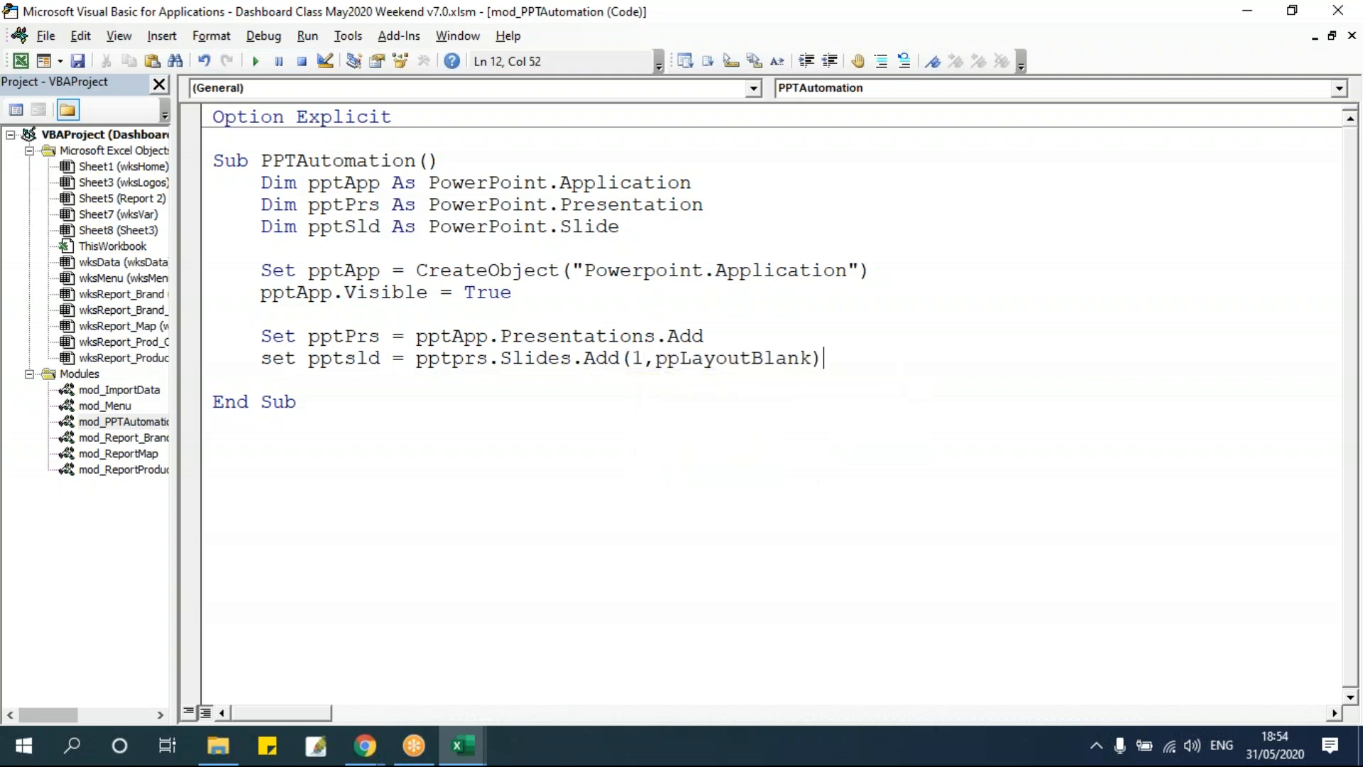
pyautogui.press('Down')
pyautogui.click(741, 358)
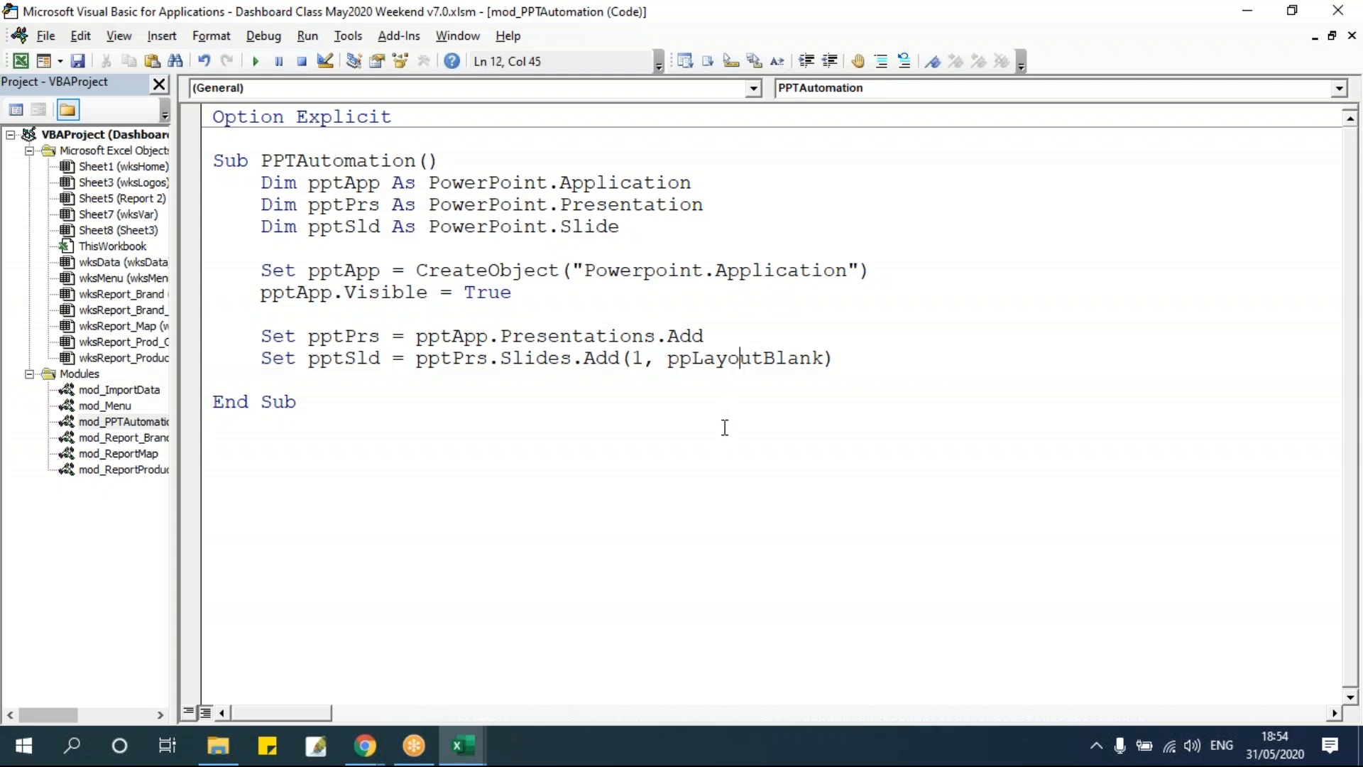
# Run the macro to create a presentation with a blank slide, then close PowerPoint without saving.
pyautogui.moveTo(668, 358); pyautogui.dragTo(824, 362)
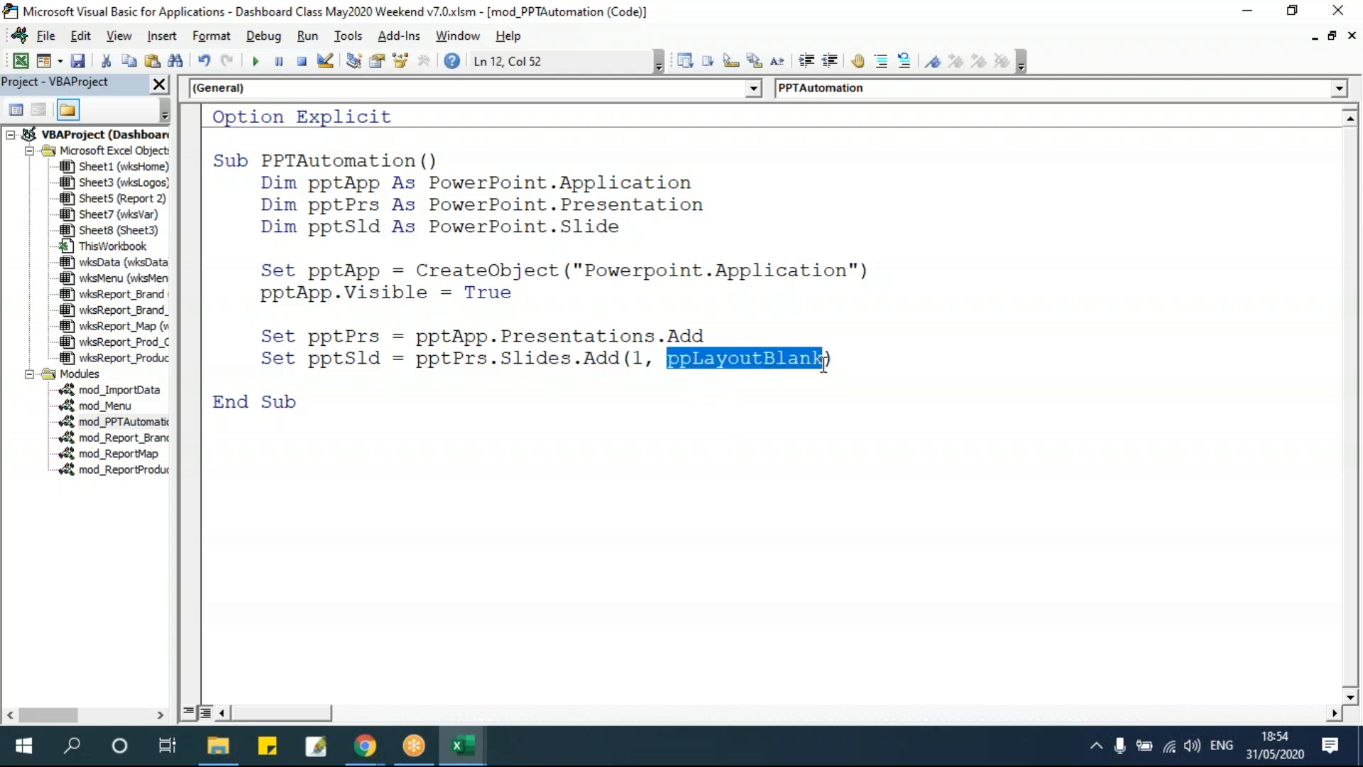
pyautogui.click(718, 408)
pyautogui.moveTo(668, 359); pyautogui.dragTo(832, 352)
pyautogui.click(876, 365)
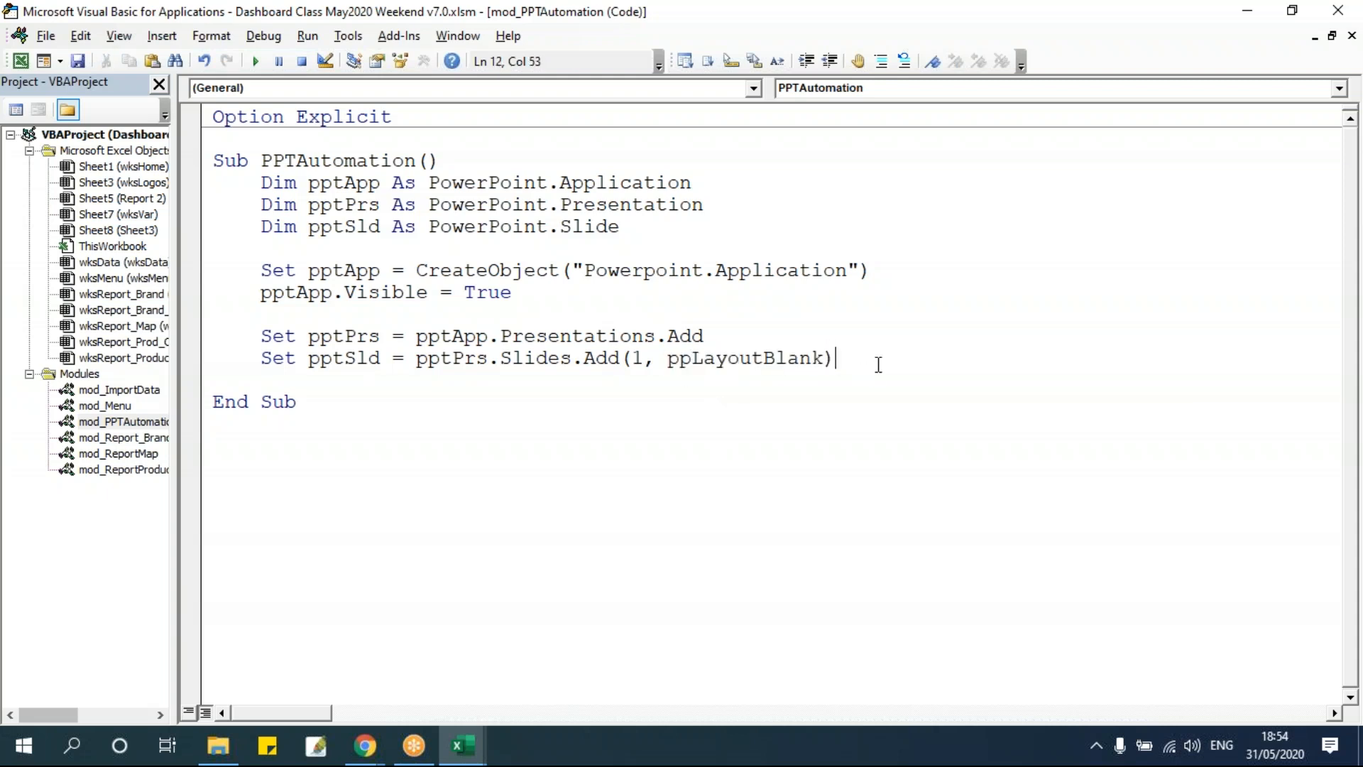
pyautogui.click(258, 61)
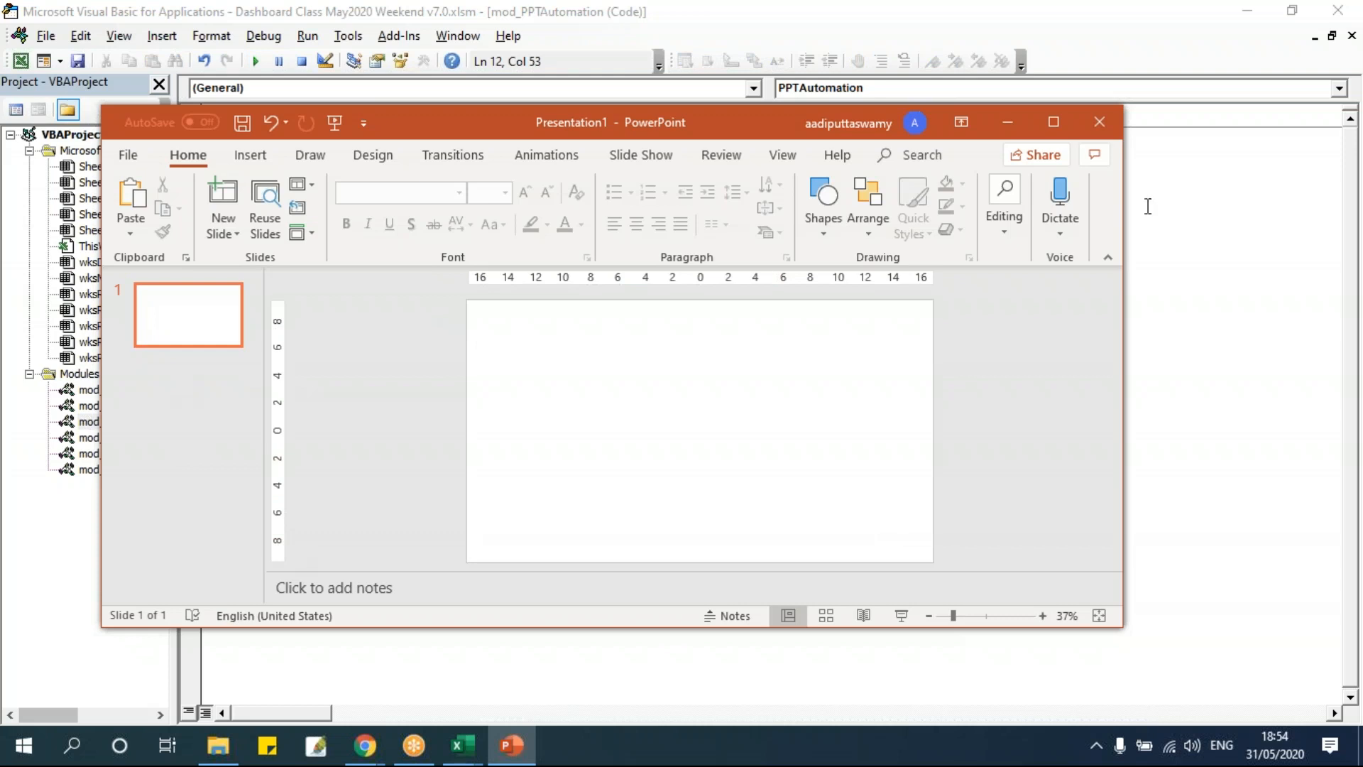
pyautogui.click(1101, 122)
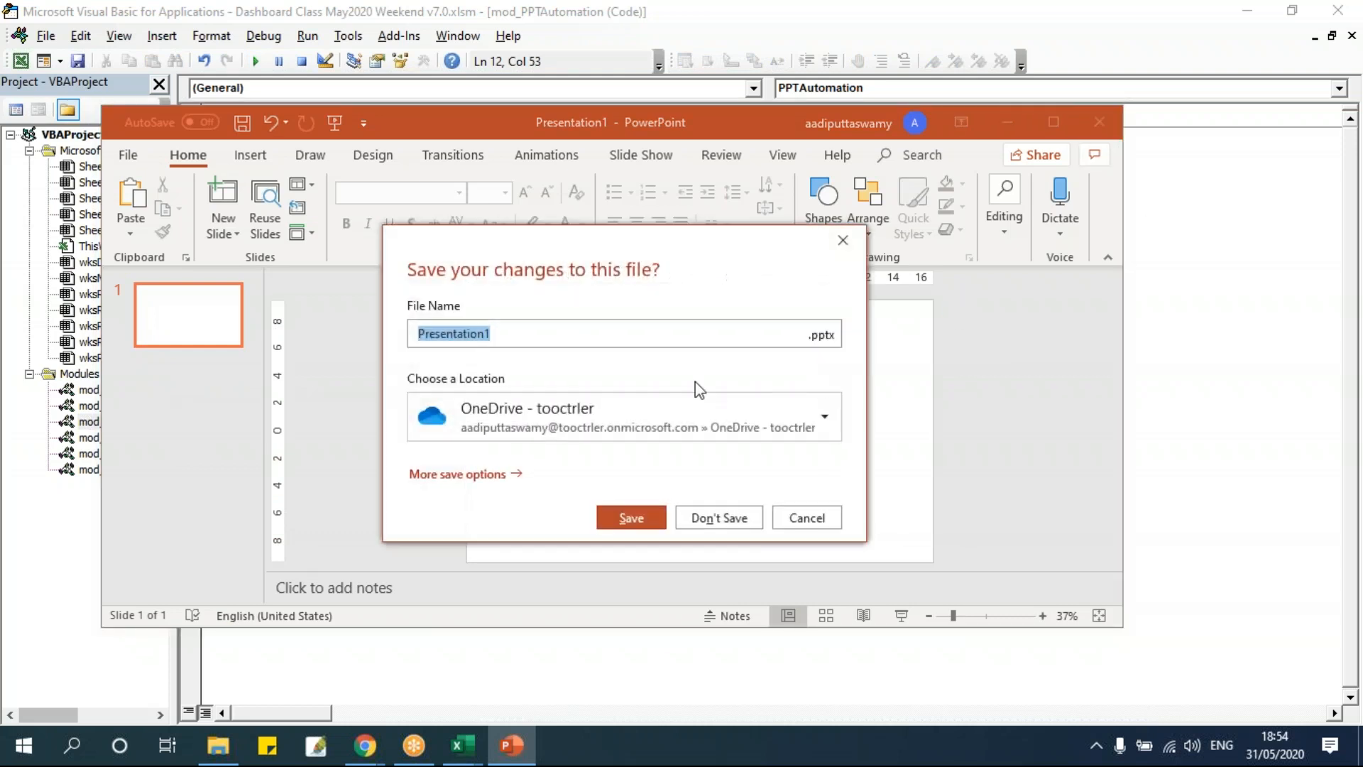
pyautogui.click(714, 522)
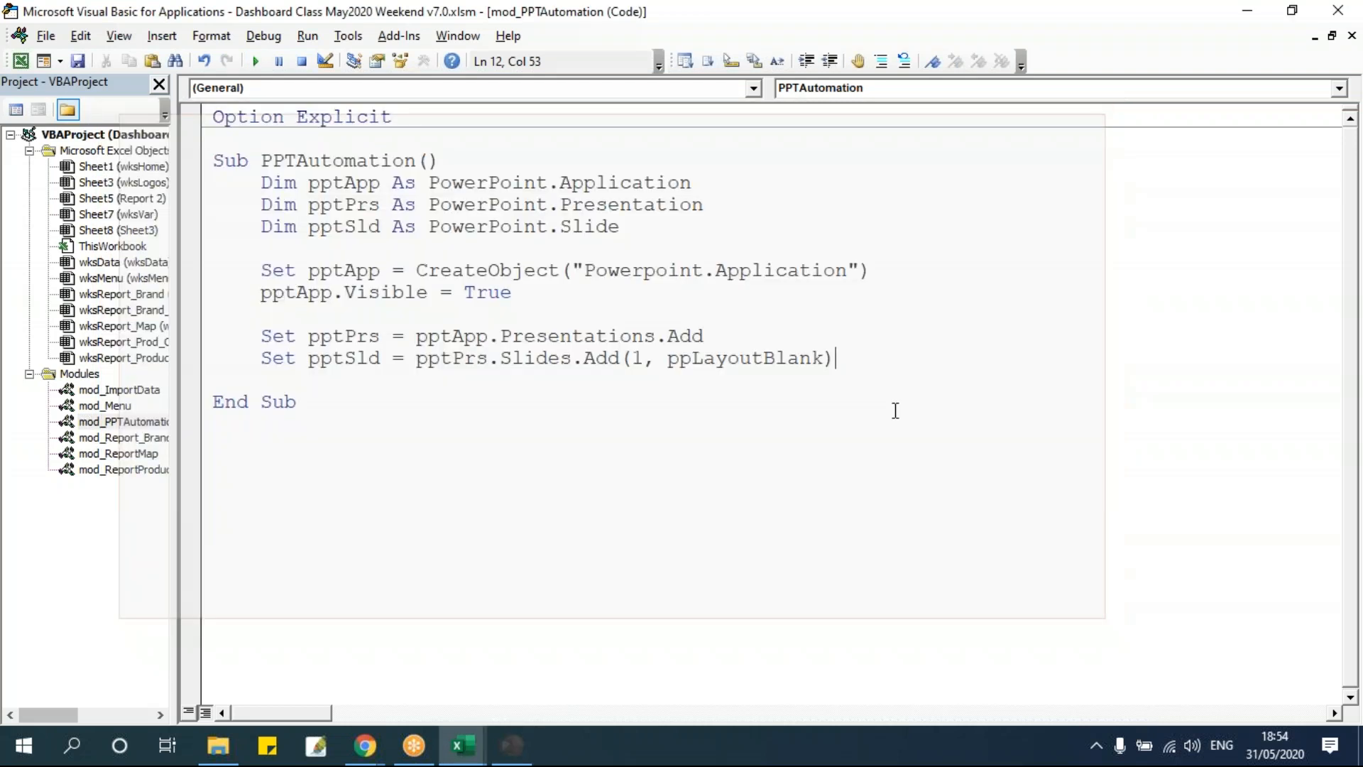
# Rename the pie chart on the Report 3 sheet as objPieChart.
pyautogui.click(348, 360)
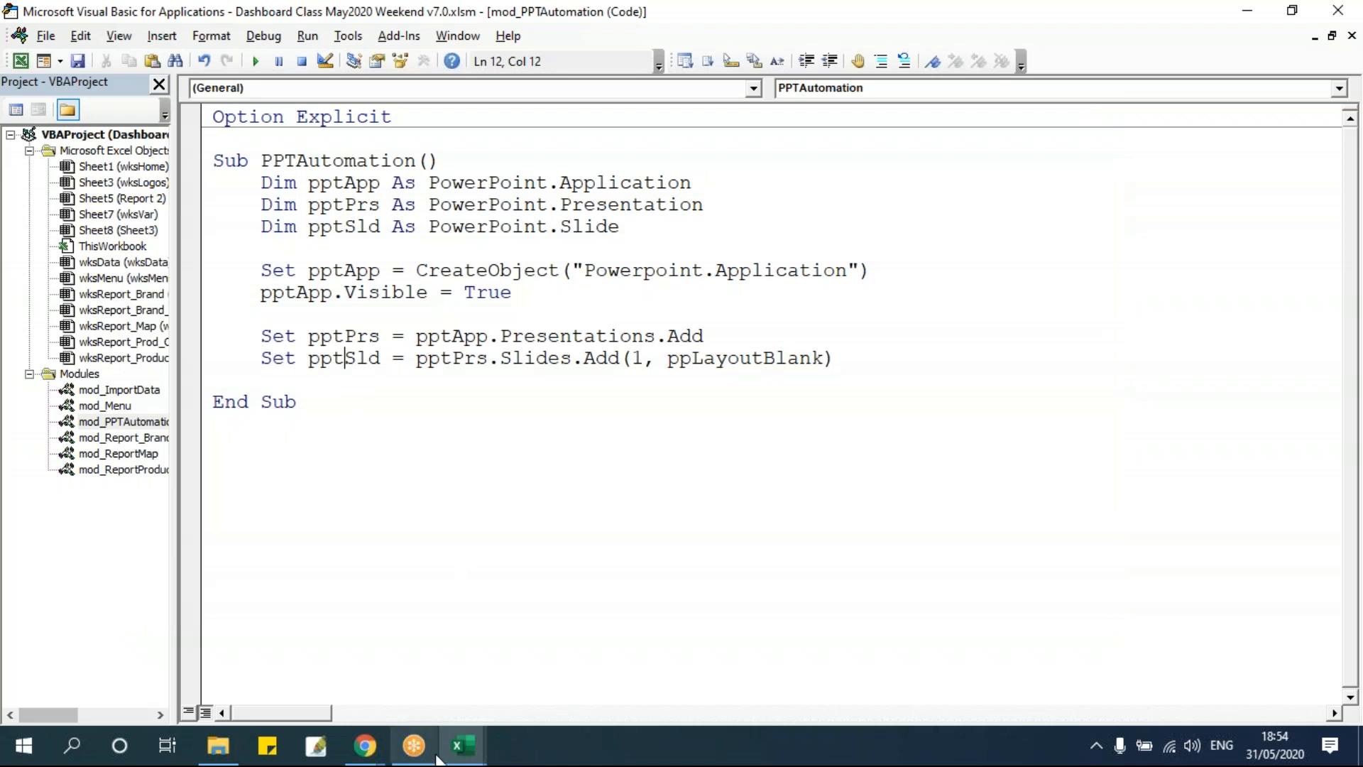
pyautogui.hotkey('alt', 'F11')
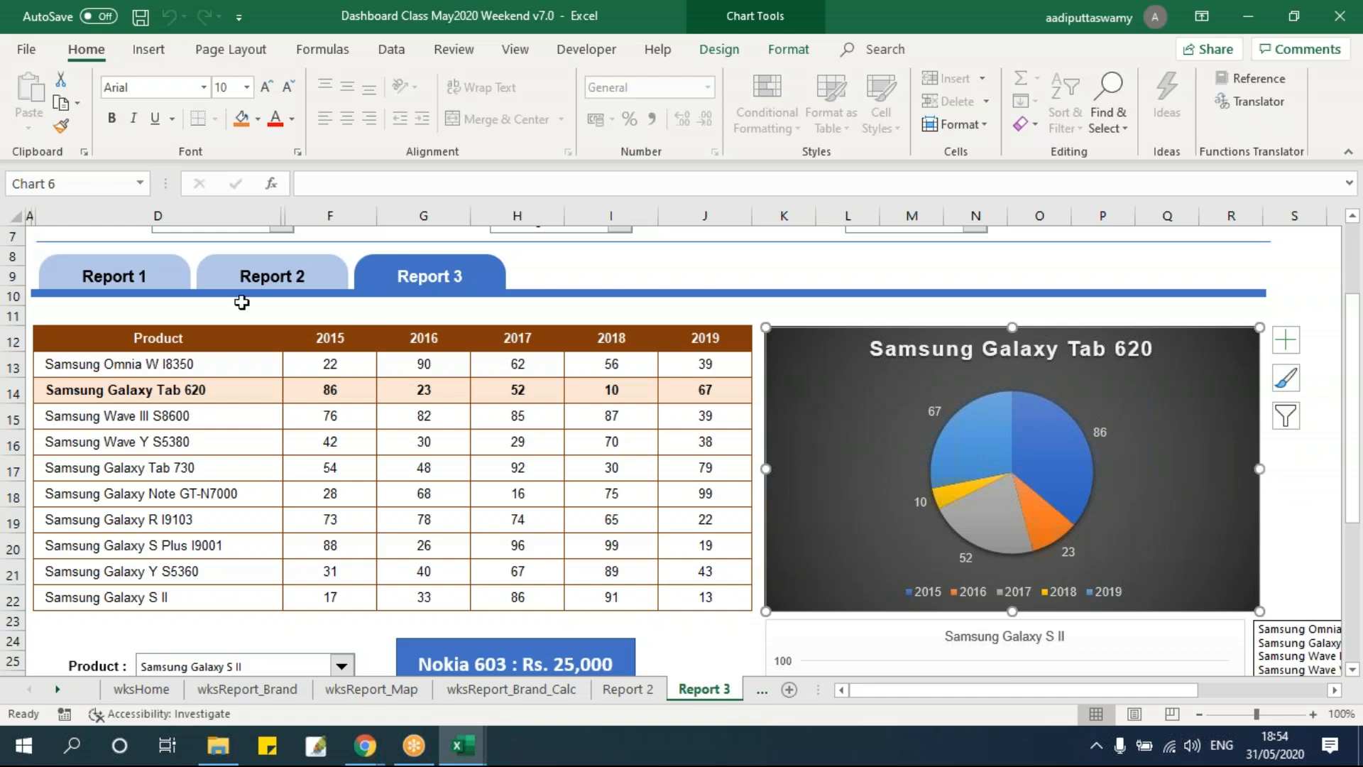
pyautogui.click(77, 183)
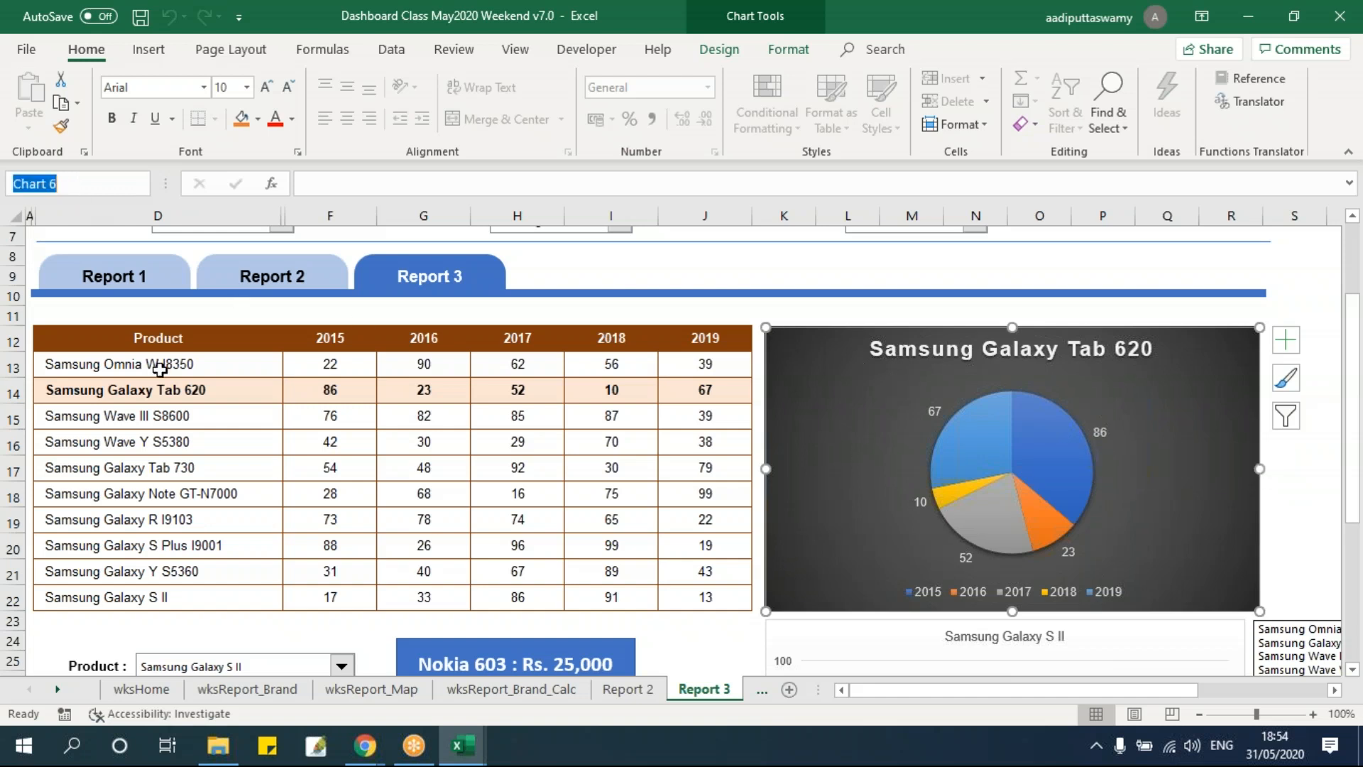
pyautogui.write('objPie')
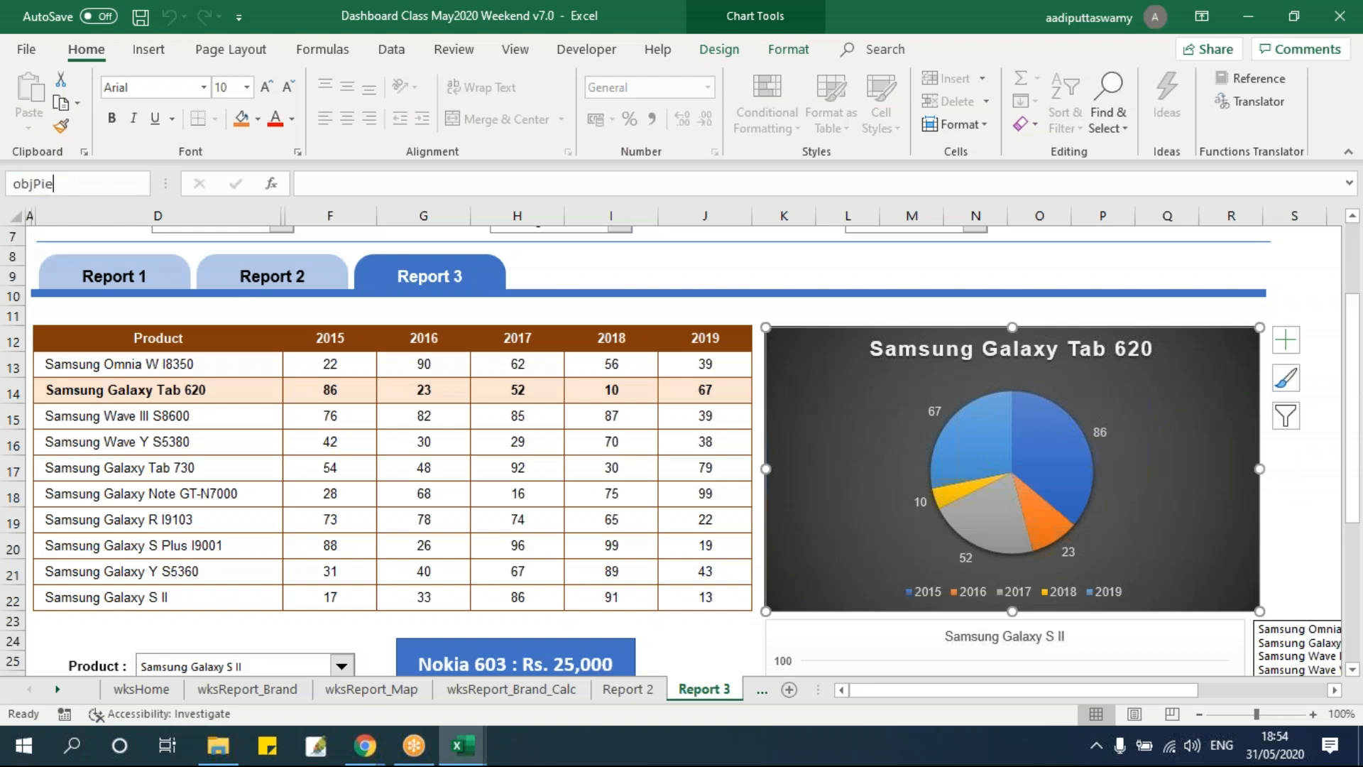
pyautogui.write('Chart')
pyautogui.press('Return')
# Begin a new line after a blank line that references the Shapes collection of wksReport_Product.
pyautogui.hotkey('alt', 'F11')
pyautogui.press('Return')
pyautogui.press('Return')
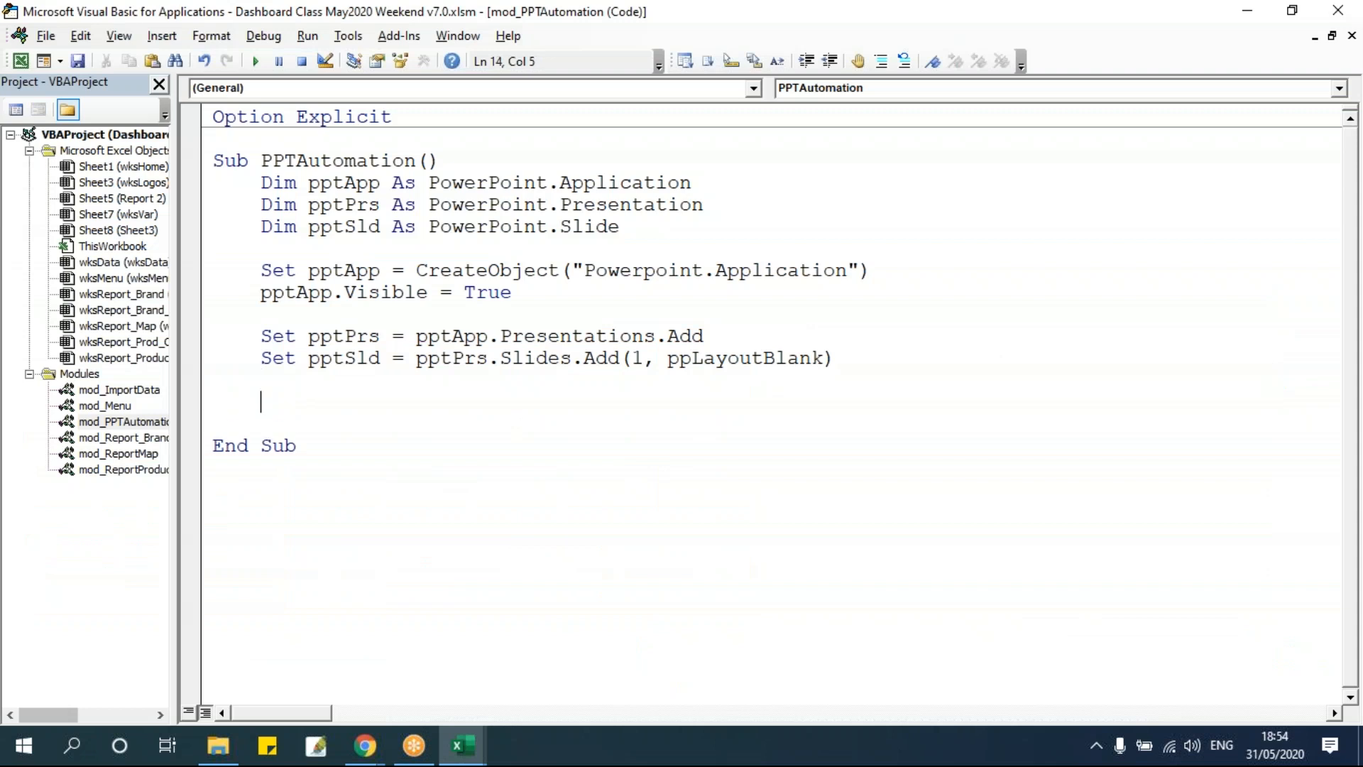
pyautogui.write('wks')
pyautogui.press('BackSpace')
pyautogui.press('BackSpace')
pyautogui.write('ks')
pyautogui.hotkey('alt', 'F11')
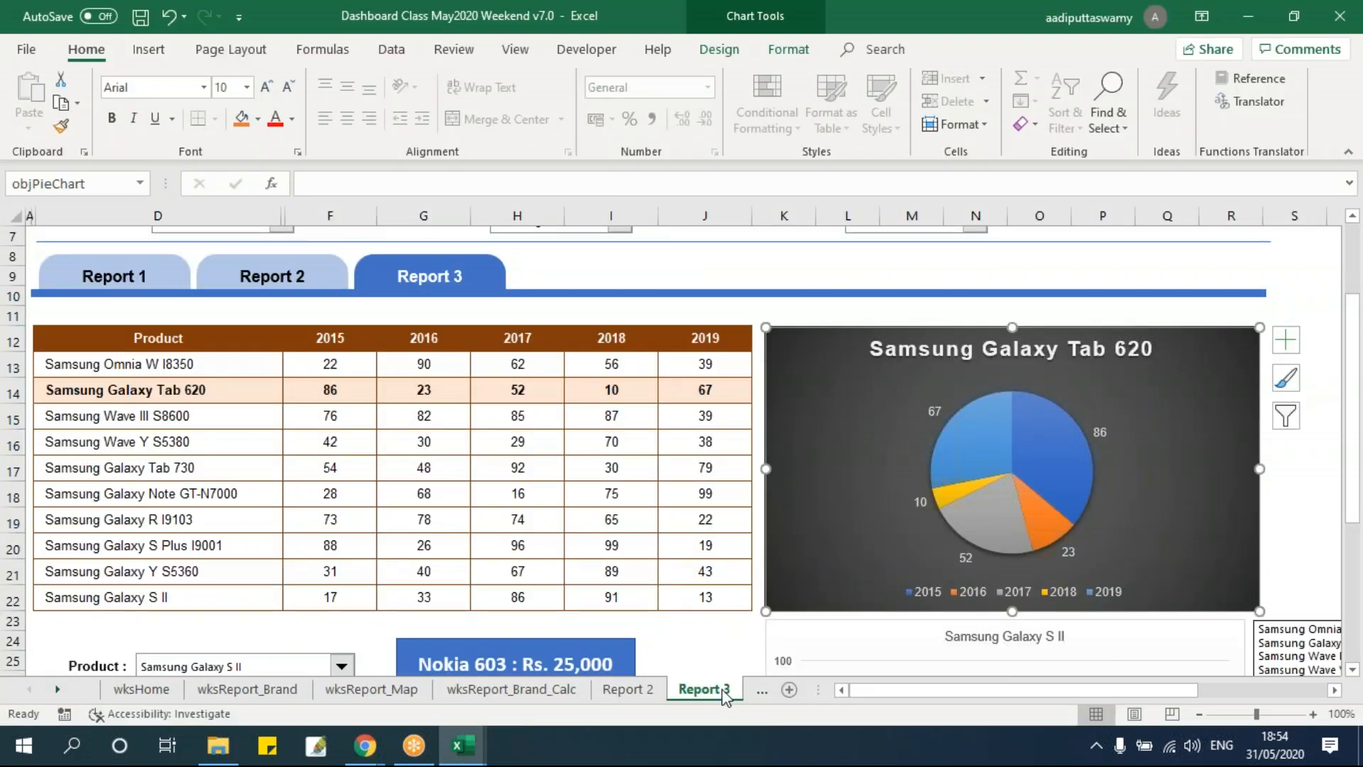
pyautogui.hotkey('alt', 'F11')
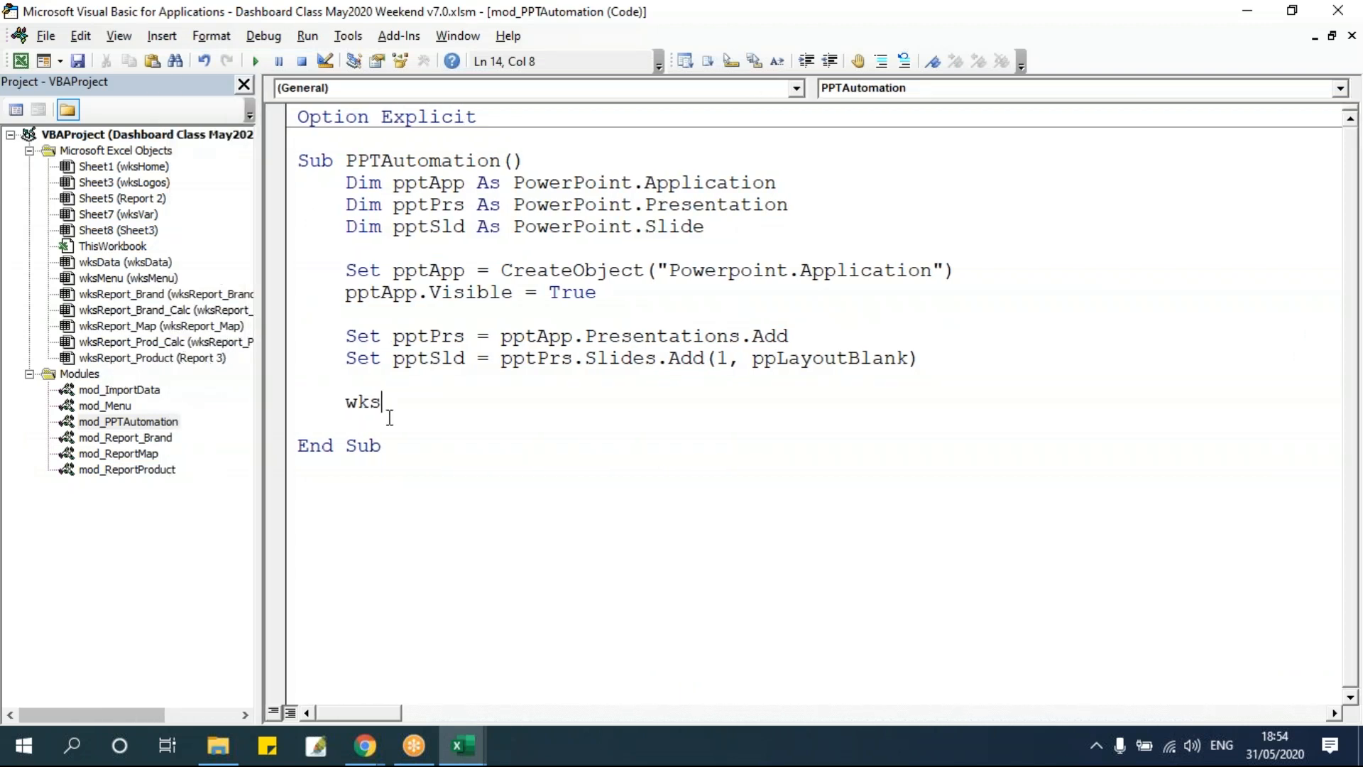
pyautogui.write('re')
pyautogui.hotkey('ctrl', 'space')
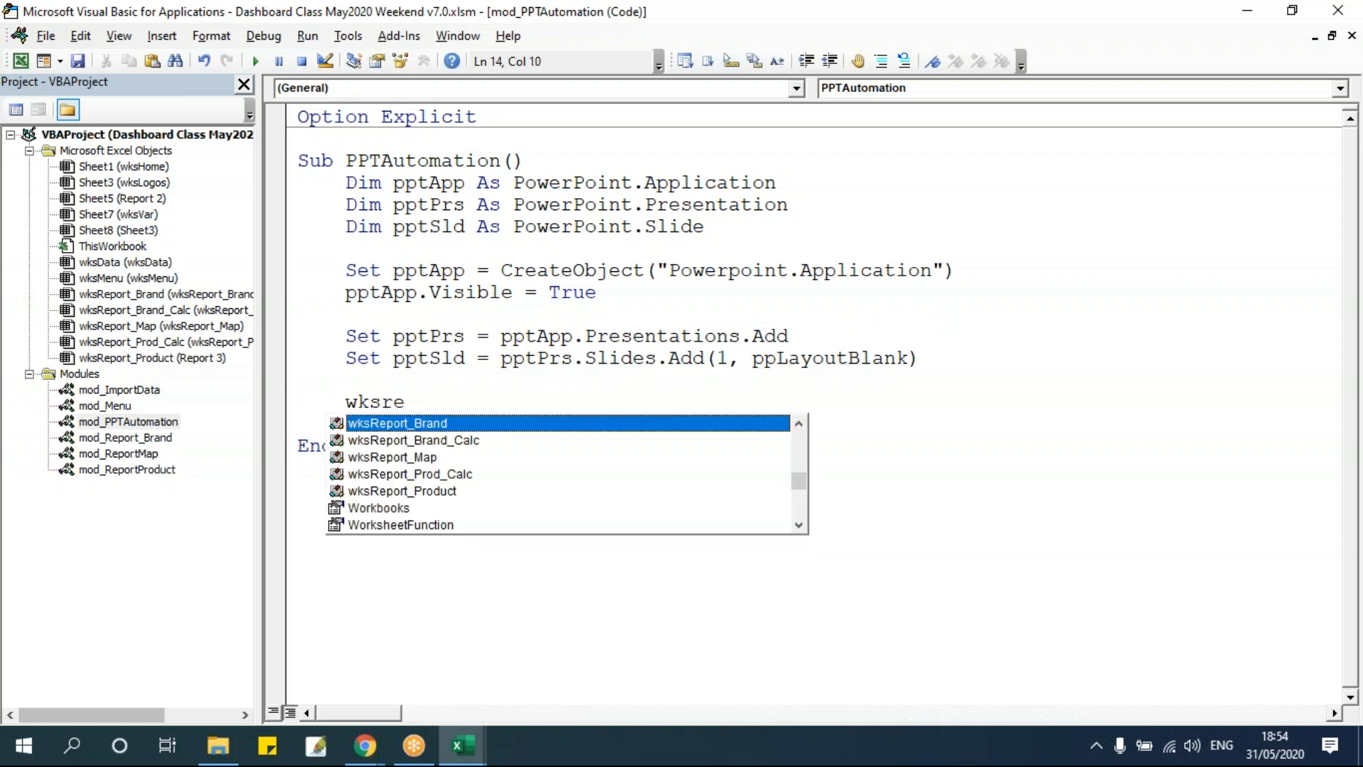
pyautogui.press('Down')
pyautogui.press('Down')
pyautogui.press('Down')
pyautogui.press('Down')
pyautogui.press('Tab')
pyautogui.write('.Shapes')
pyautogui.press('Tab')
pyautogui.write('("')
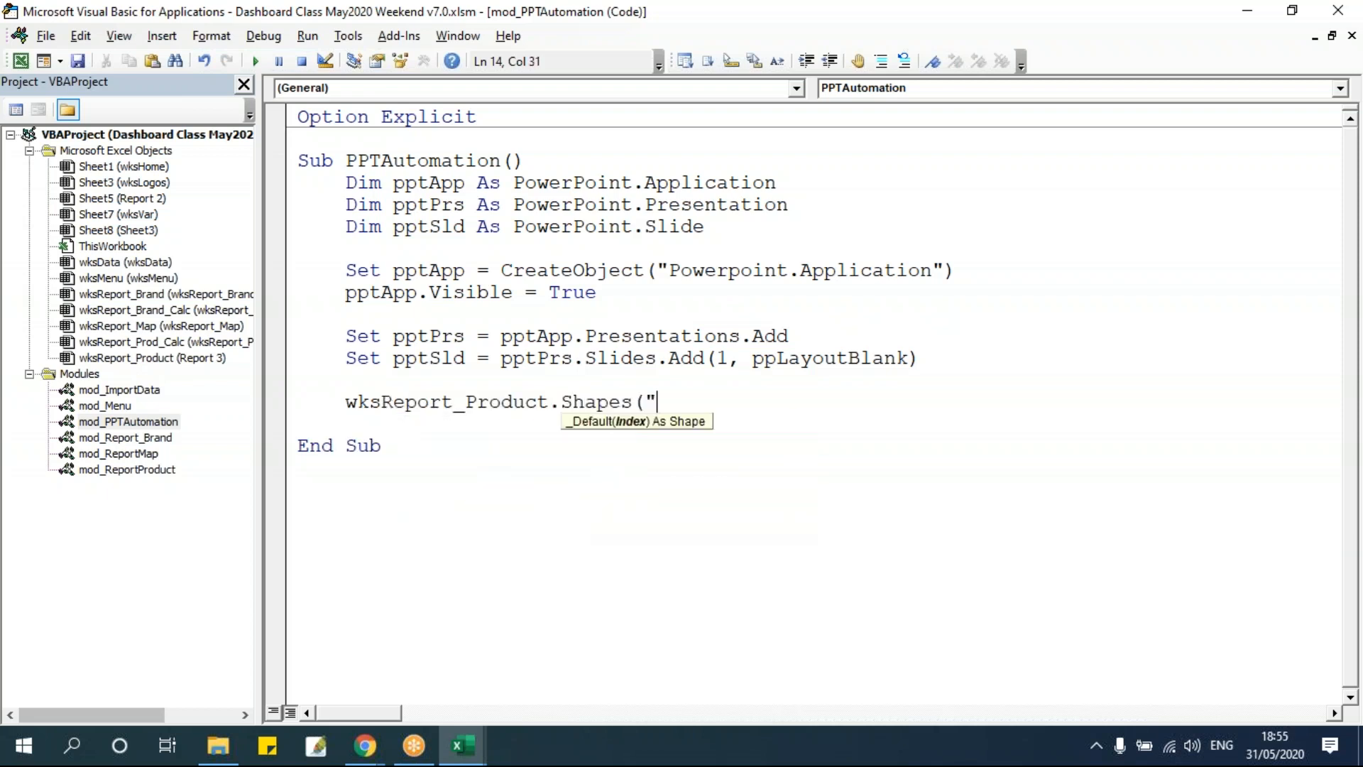
# Copy the chart name objPieChart and complete the line as wksReport_Product.Shapes("objPieChart").Copy.
pyautogui.hotkey('alt', 'F11')
pyautogui.click(104, 183)
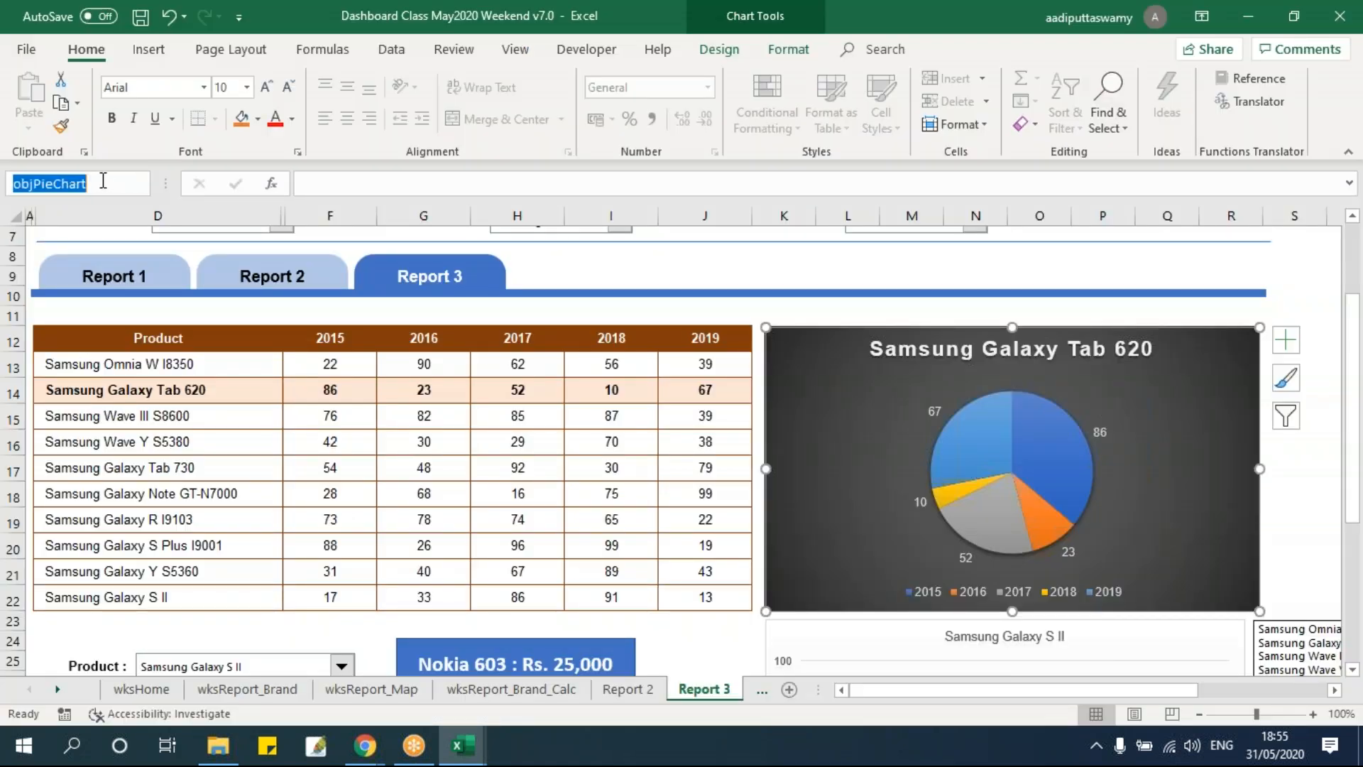
pyautogui.hotkey('ctrl', 'c')
pyautogui.hotkey('alt', 'F11')
pyautogui.hotkey('ctrl', 'v')
pyautogui.write('").copy')
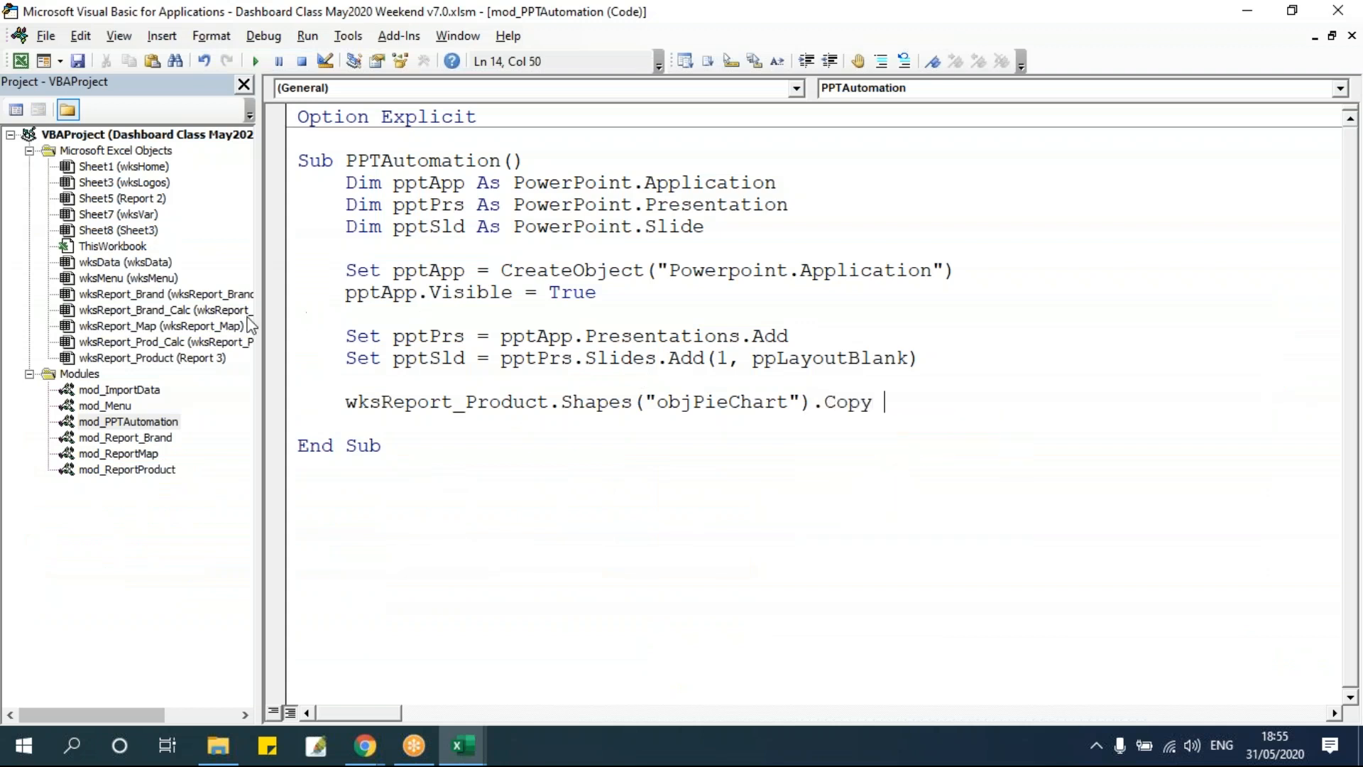
pyautogui.moveTo(264, 326); pyautogui.dragTo(157, 326)
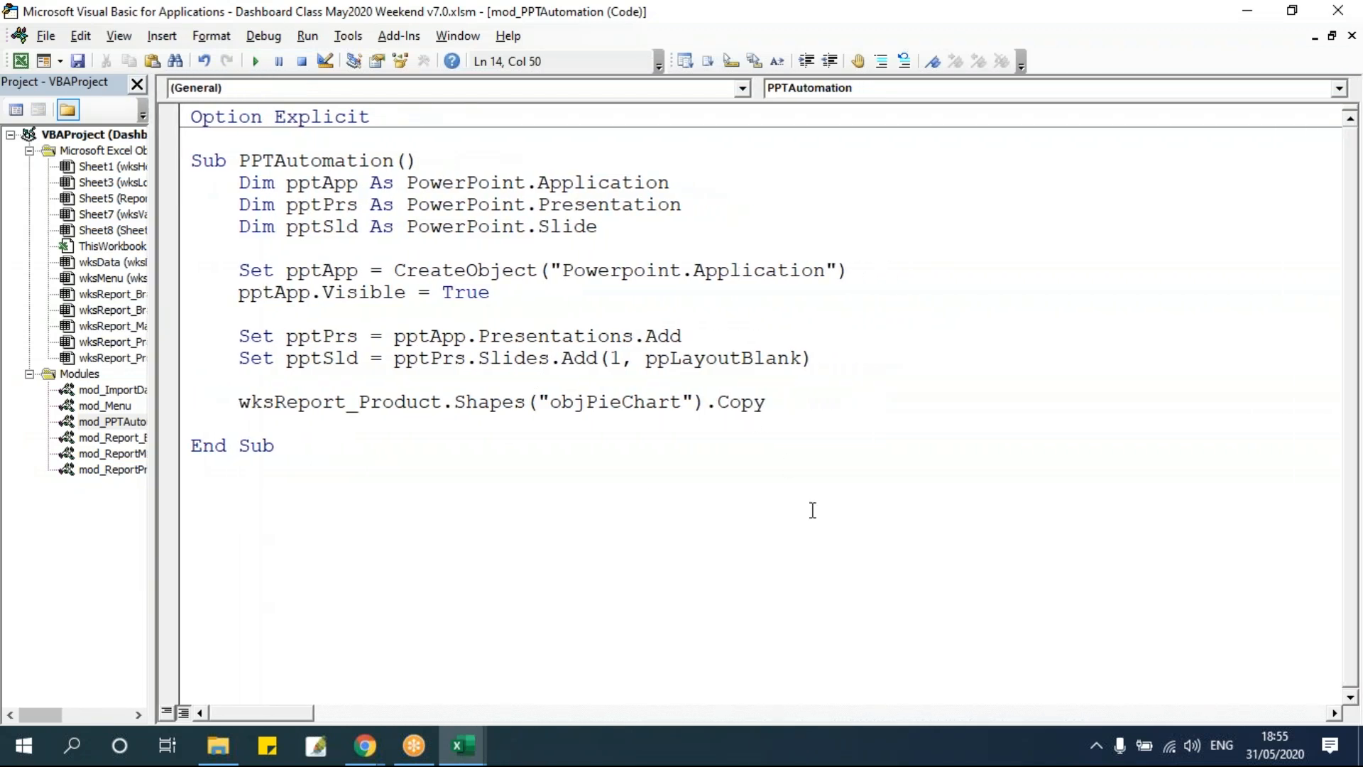
pyautogui.press('Return')
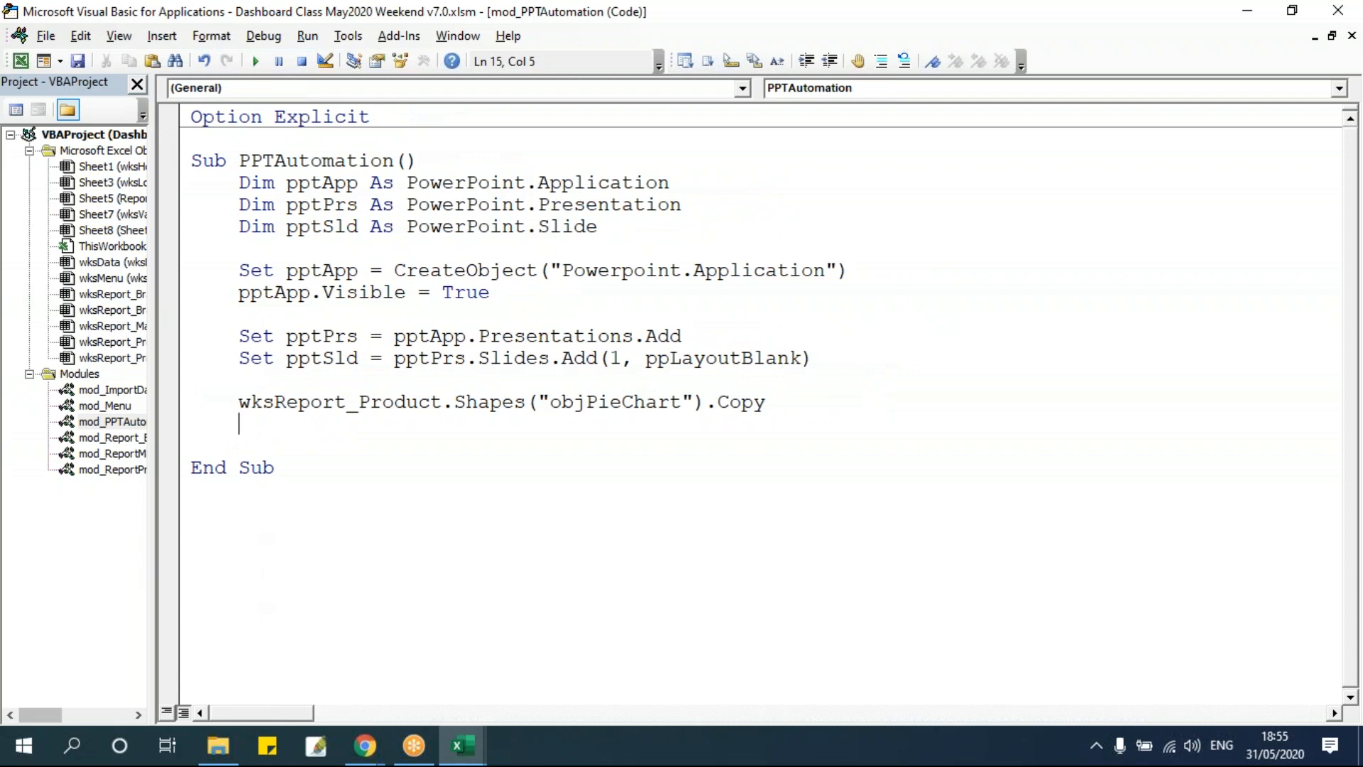
# Add a line pptSld.Shapes.Paste to paste the copied chart onto the slide.
pyautogui.write('pptsld.Shapes')
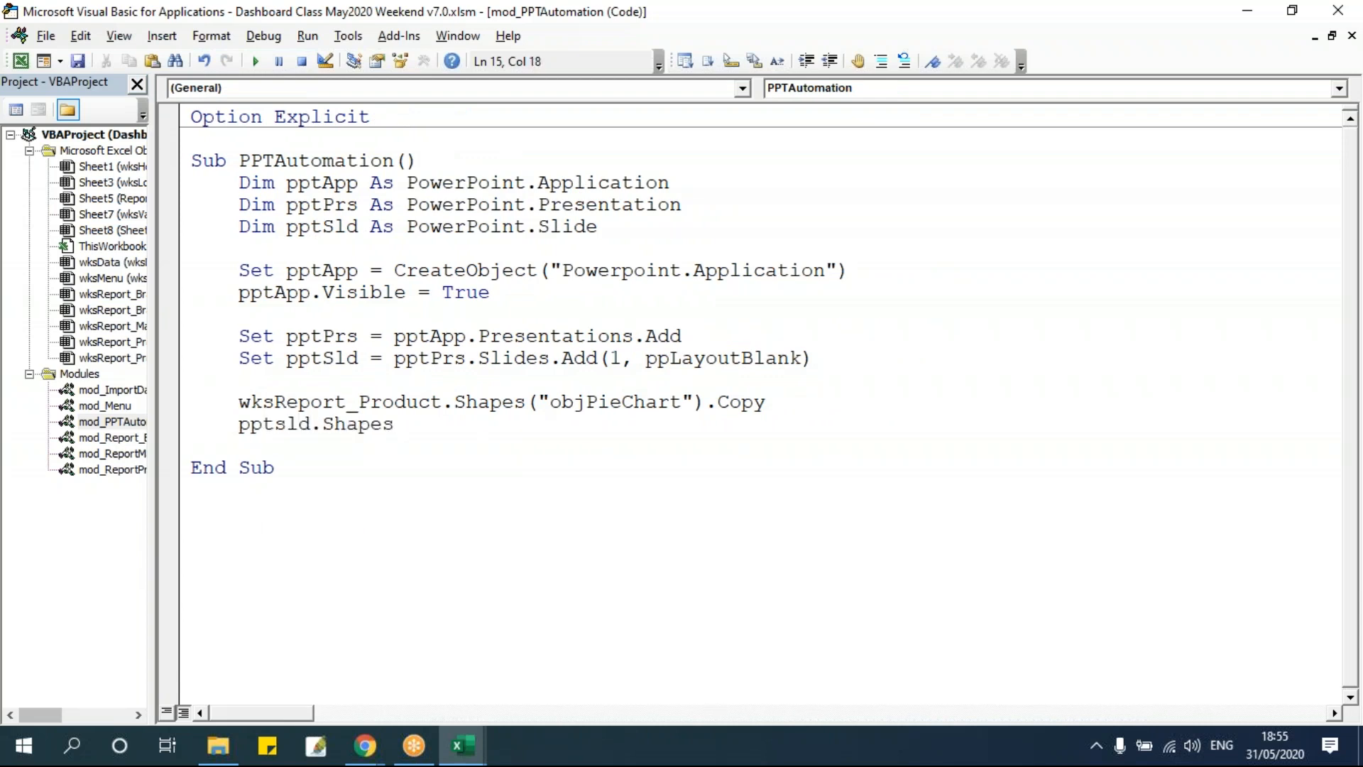
pyautogui.write('.')
pyautogui.write('Paste')
pyautogui.press('Tab')
pyautogui.click(678, 532)
pyautogui.doubleClick(358, 423)
pyautogui.click(371, 497)
pyautogui.click(419, 424)
pyautogui.click(360, 402)
# Run the macro and maximize PowerPoint to view the chart pasted on the new slide.
pyautogui.click(256, 61)
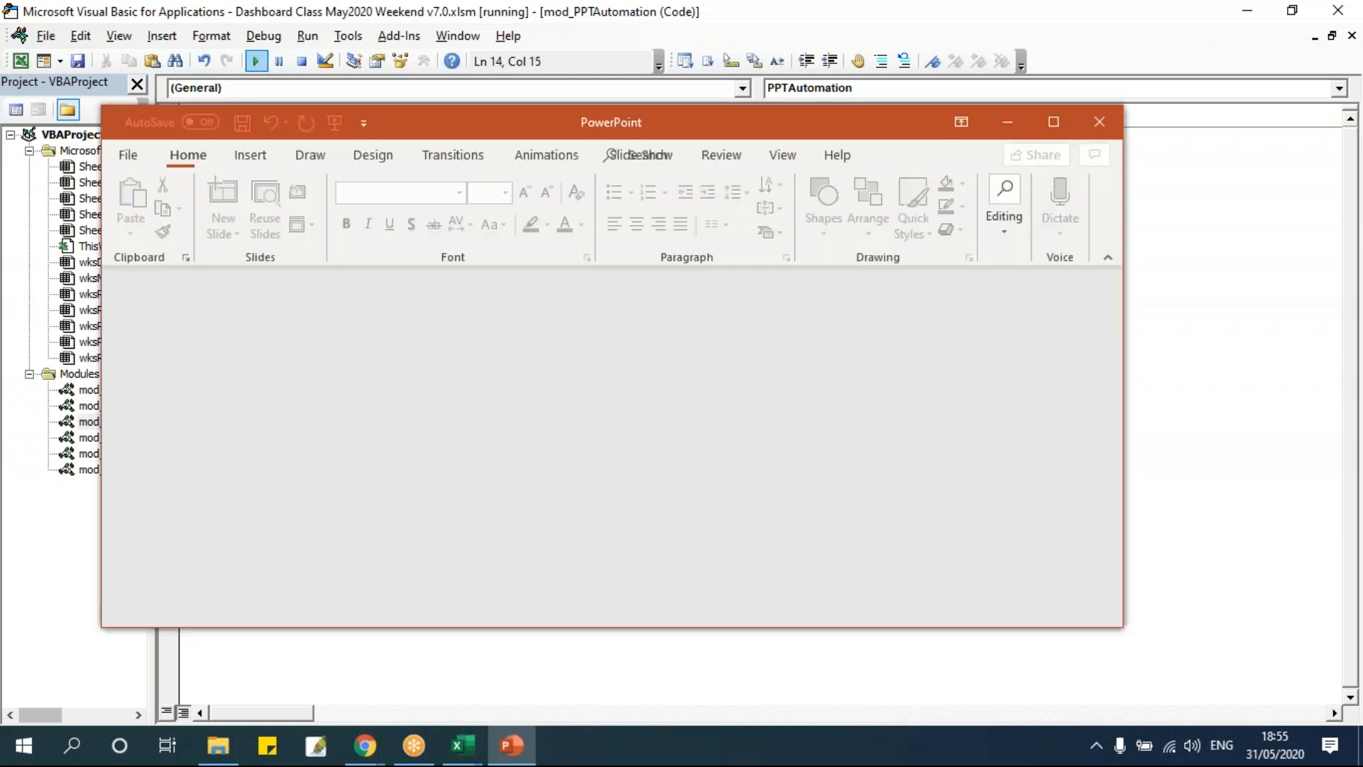
pyautogui.click(1055, 121)
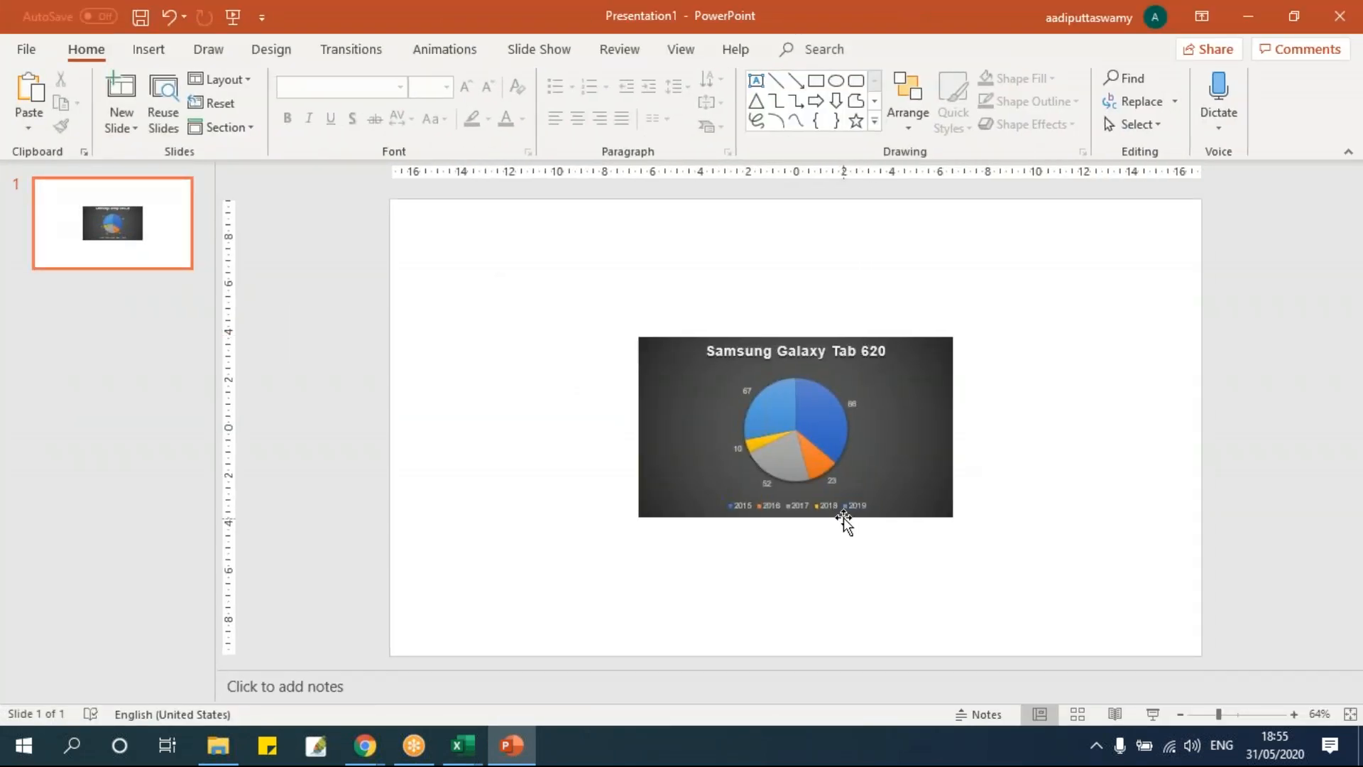
pyautogui.click(770, 440)
pyautogui.click(1025, 584)
# Move and enlarge the pasted chart on the slide, then delete it.
pyautogui.click(874, 389)
pyautogui.moveTo(653, 329)
pyautogui.mouseDown()
pyautogui.moveTo(484, 253)
pyautogui.moveTo(661, 287)
pyautogui.moveTo(655, 314)
pyautogui.mouseUp()
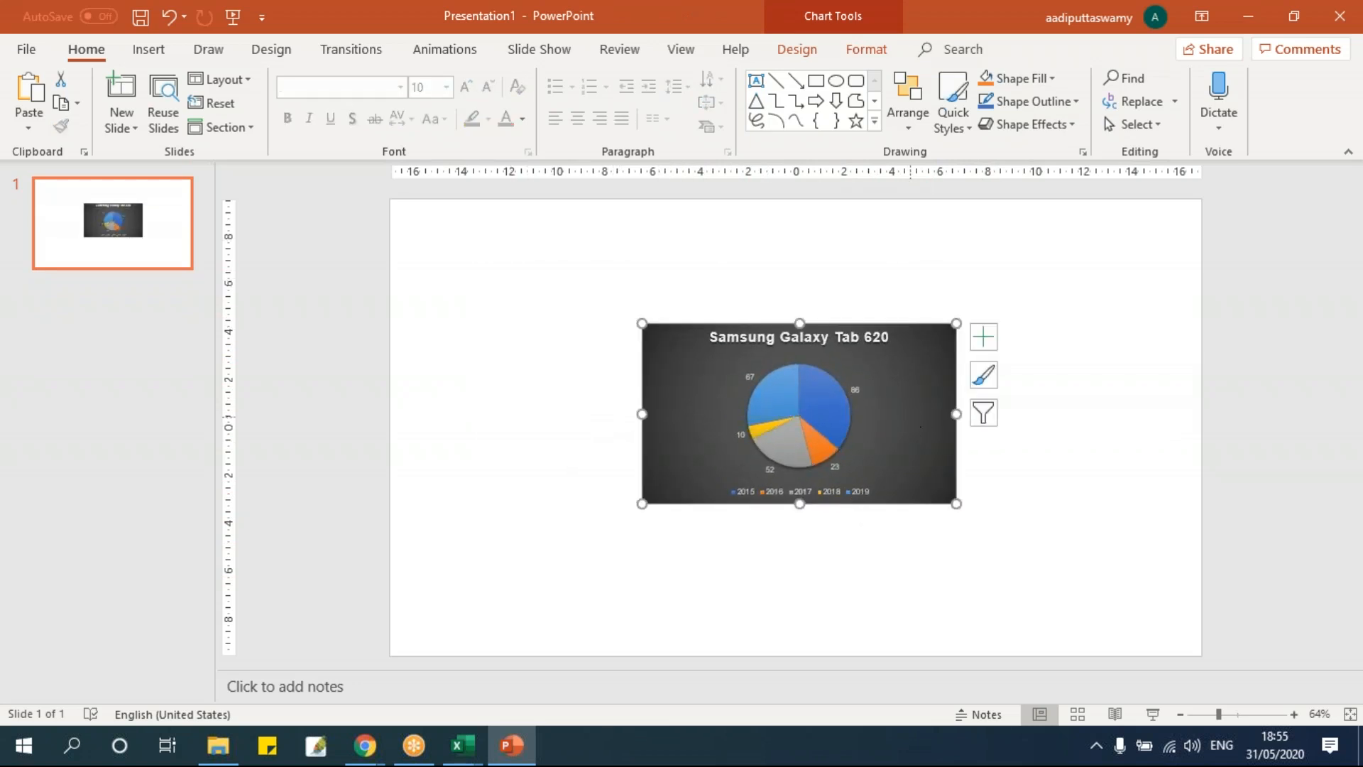
pyautogui.moveTo(956, 503); pyautogui.dragTo(1038, 599)
pyautogui.click(812, 431)
pyautogui.click(813, 431)
pyautogui.click(681, 377)
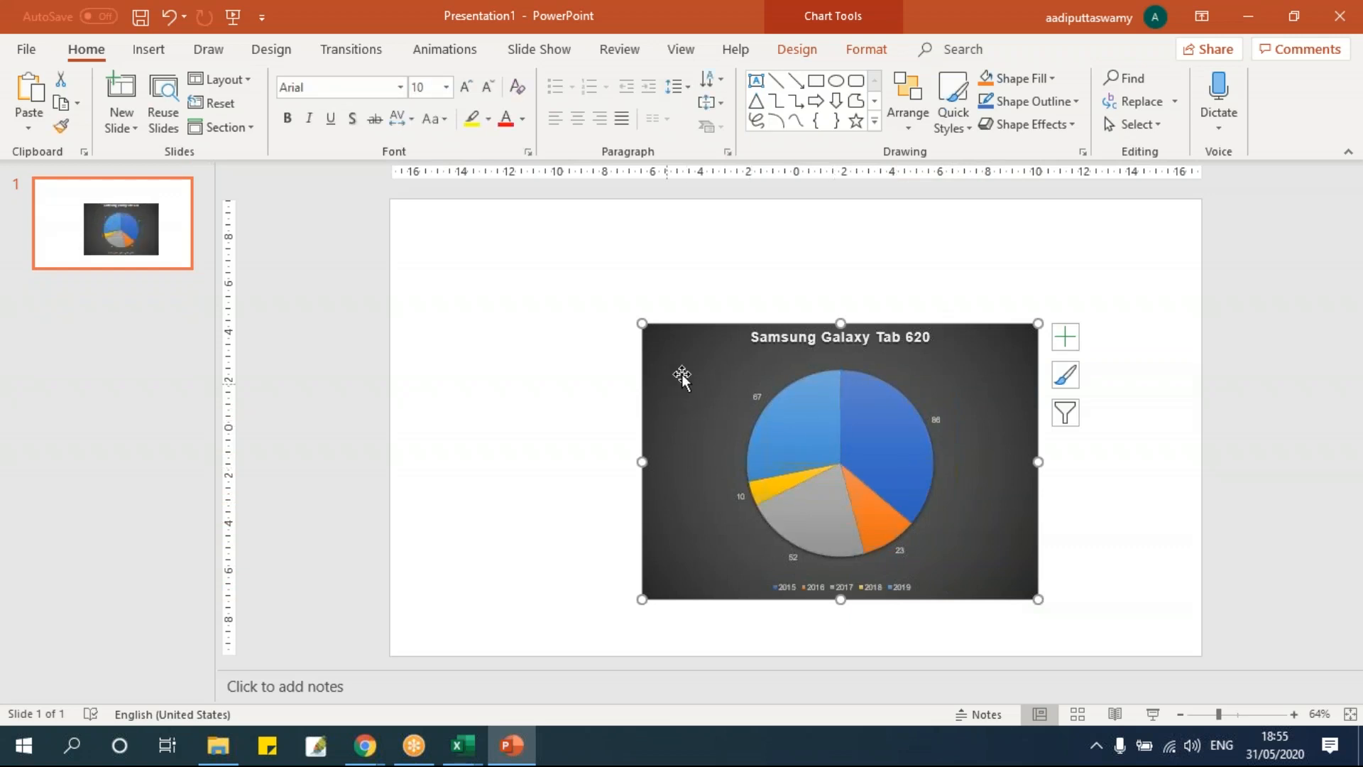
pyautogui.press('Delete')
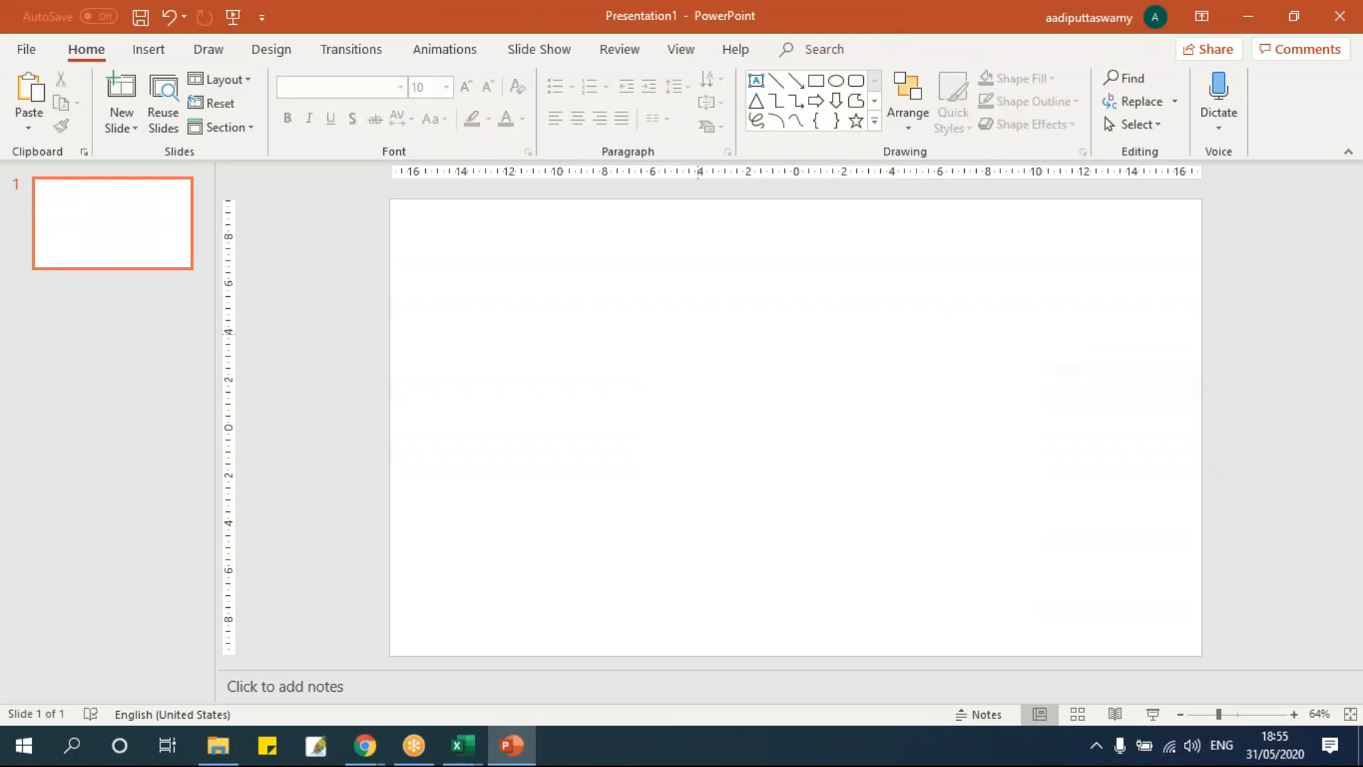
# Close the presentation without saving and return to the PPTAutomation code.
pyautogui.hotkey('alt', 'f')
pyautogui.press('c')
pyautogui.click(758, 512)
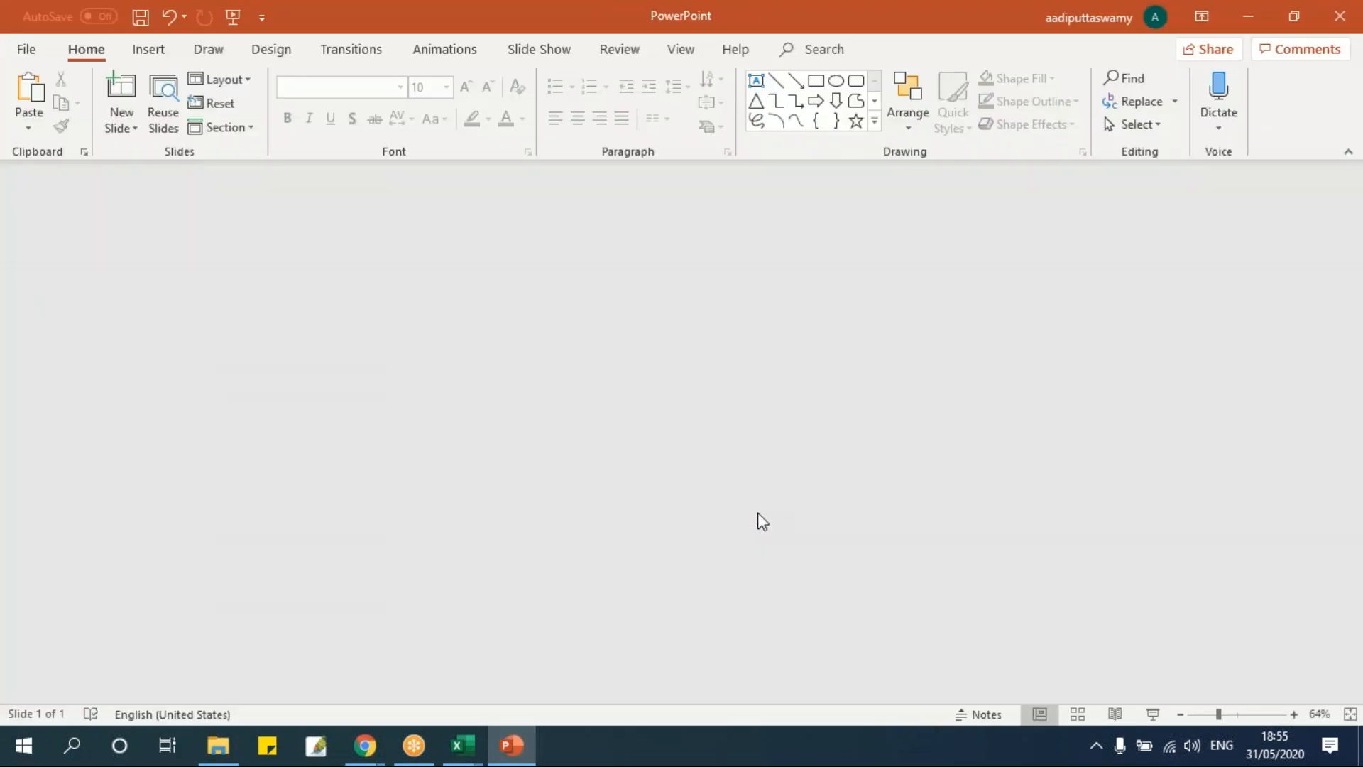
pyautogui.hotkey('alt', 'Tab')
pyautogui.click(812, 421)
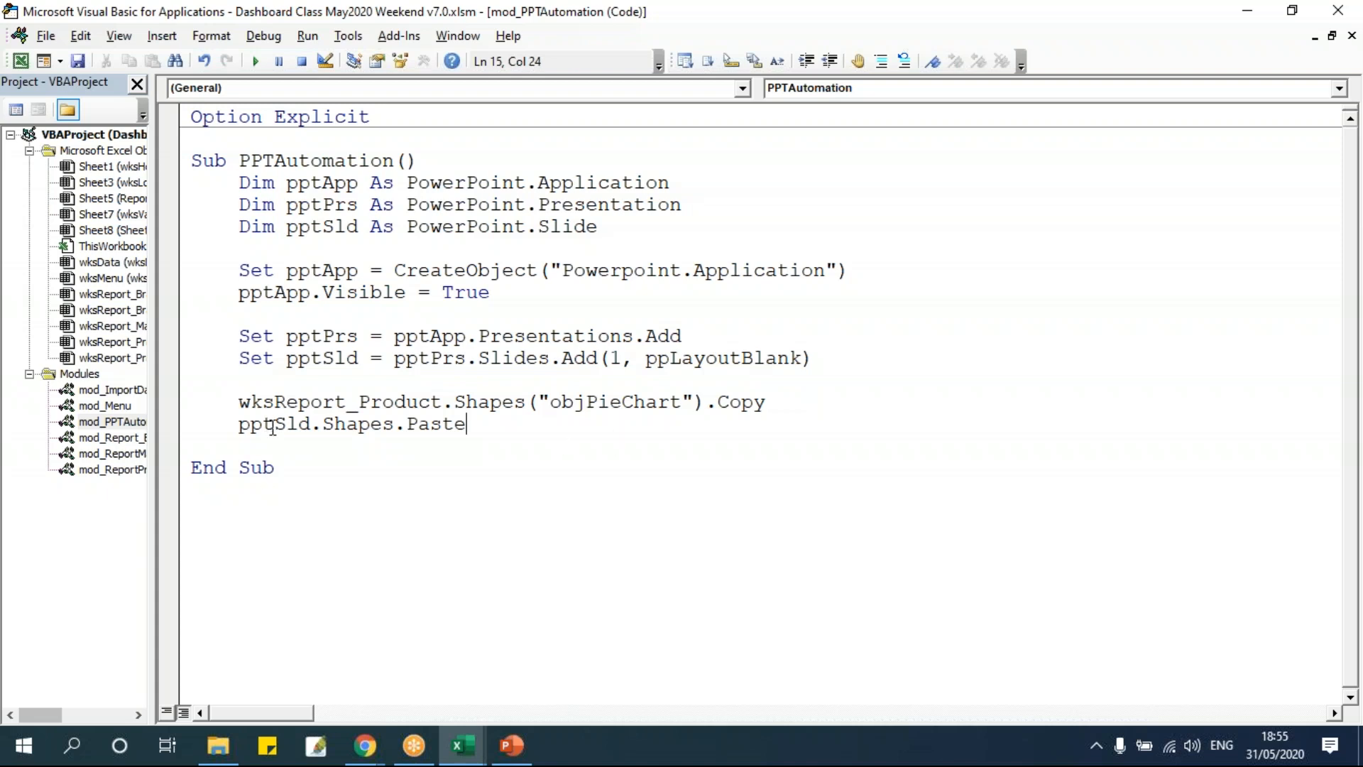
# Duplicate the objPieChart Copy line and comment out the original line.
pyautogui.moveTo(240, 402); pyautogui.dragTo(799, 412)
pyautogui.hotkey('ctrl', 'c')
pyautogui.click(798, 410)
pyautogui.press('Return')
pyautogui.hotkey('ctrl', 'v')
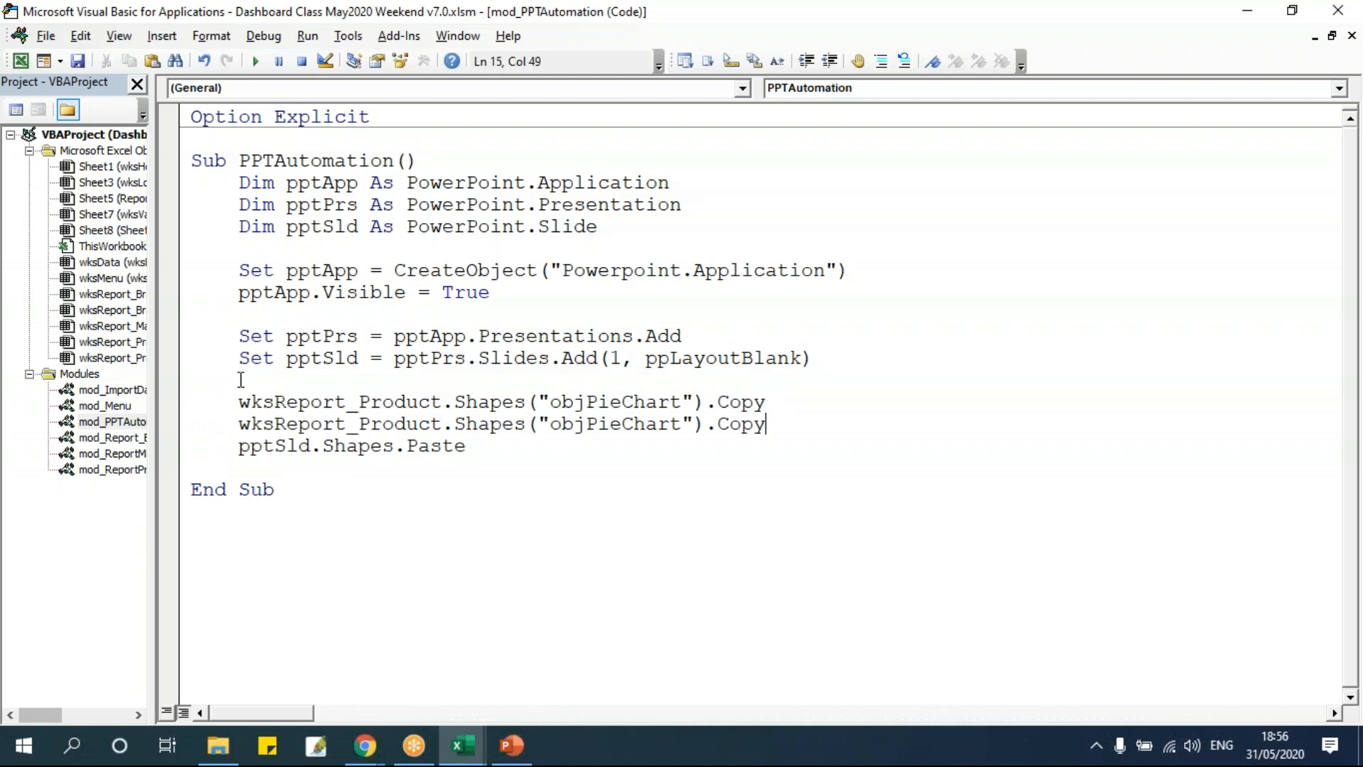
pyautogui.click(239, 402)
pyautogui.write("'")
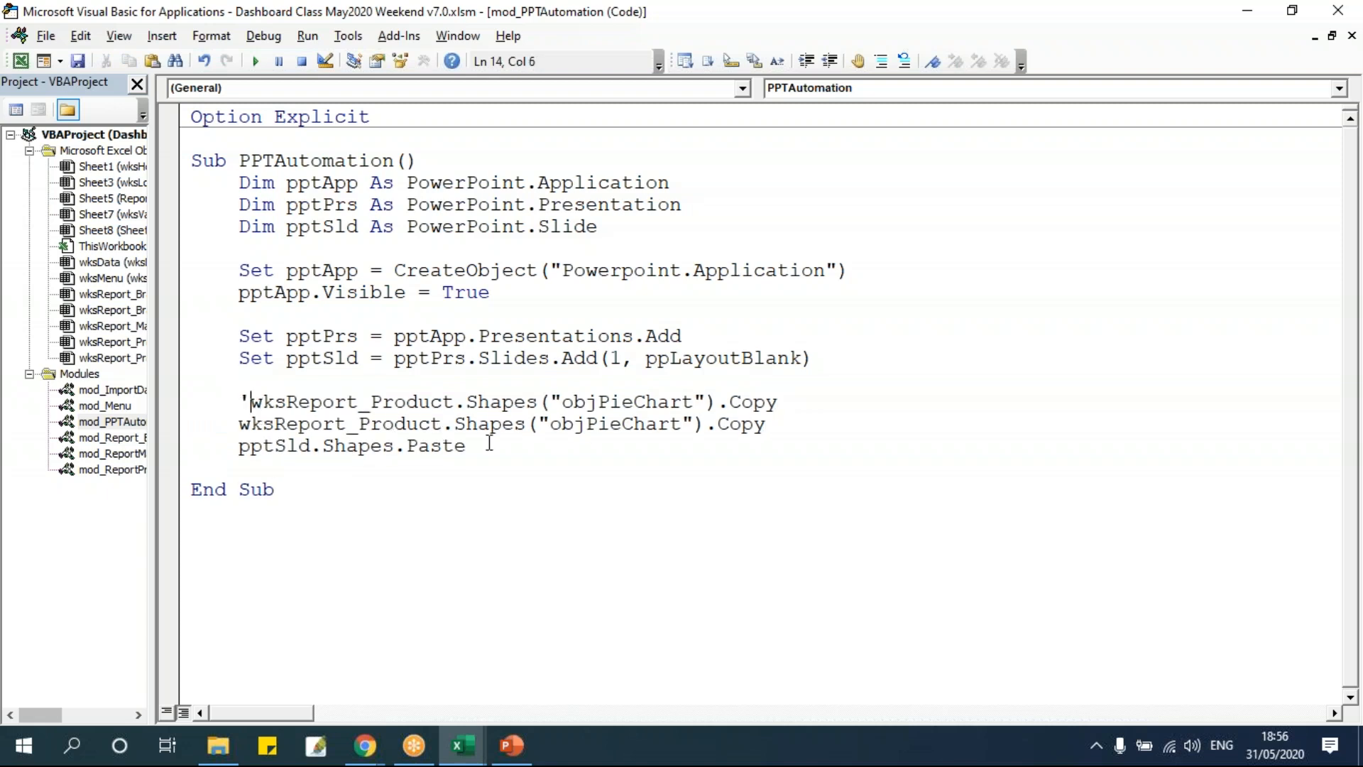
# Change the active line's method to CopyPicture and run the macro.
pyautogui.click(770, 424)
pyautogui.click(790, 401)
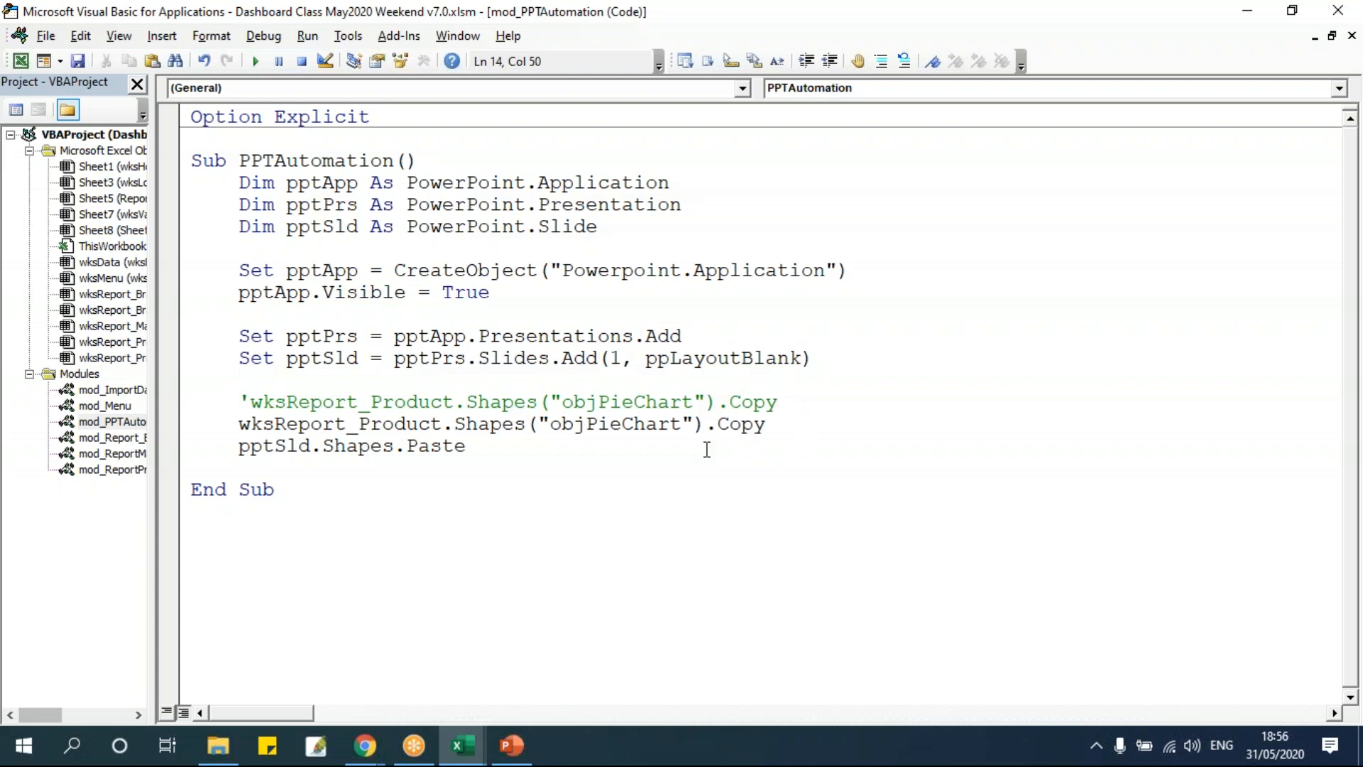
pyautogui.click(794, 424)
pyautogui.write('Picture')
pyautogui.doubleClick(744, 426)
pyautogui.click(524, 423)
pyautogui.click(256, 61)
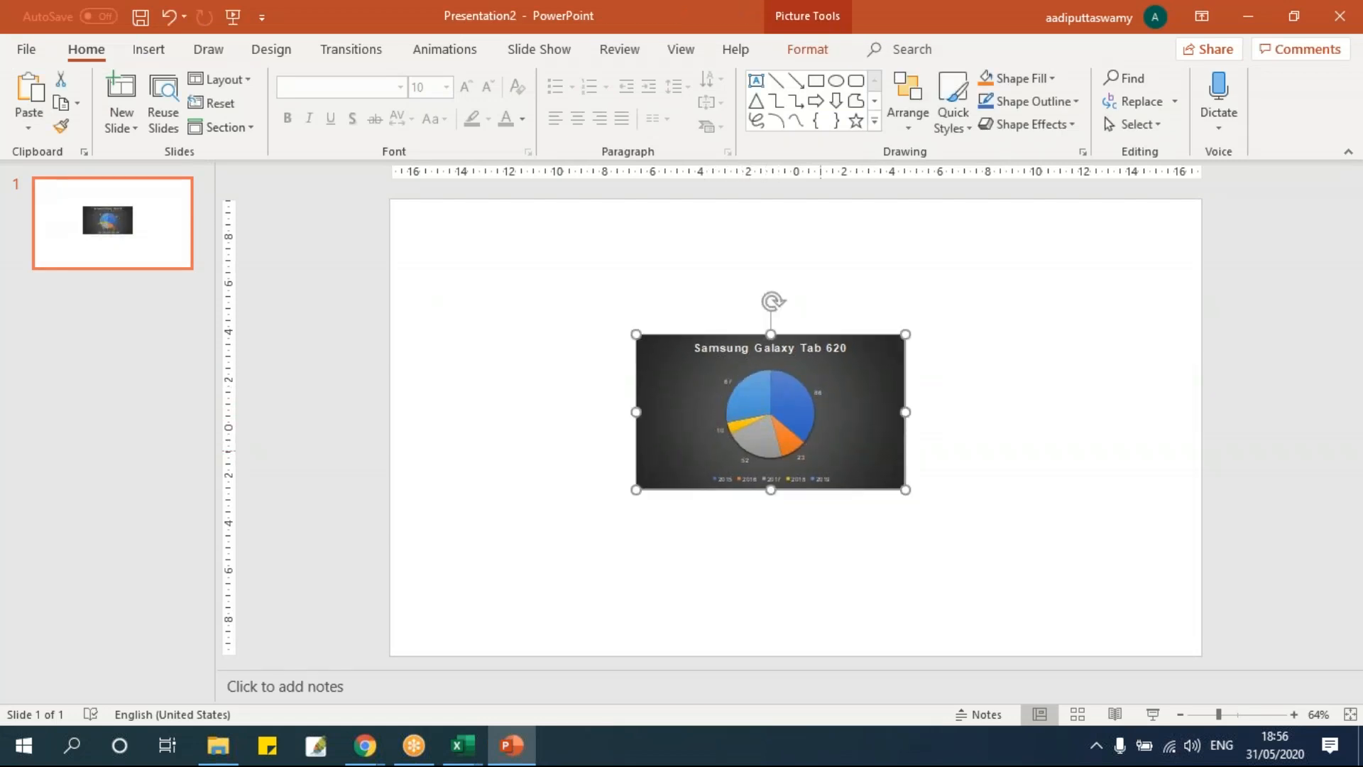
# Enlarge the pasted chart picture on the slide and move it up and left.
pyautogui.moveTo(905, 490); pyautogui.dragTo(1049, 628)
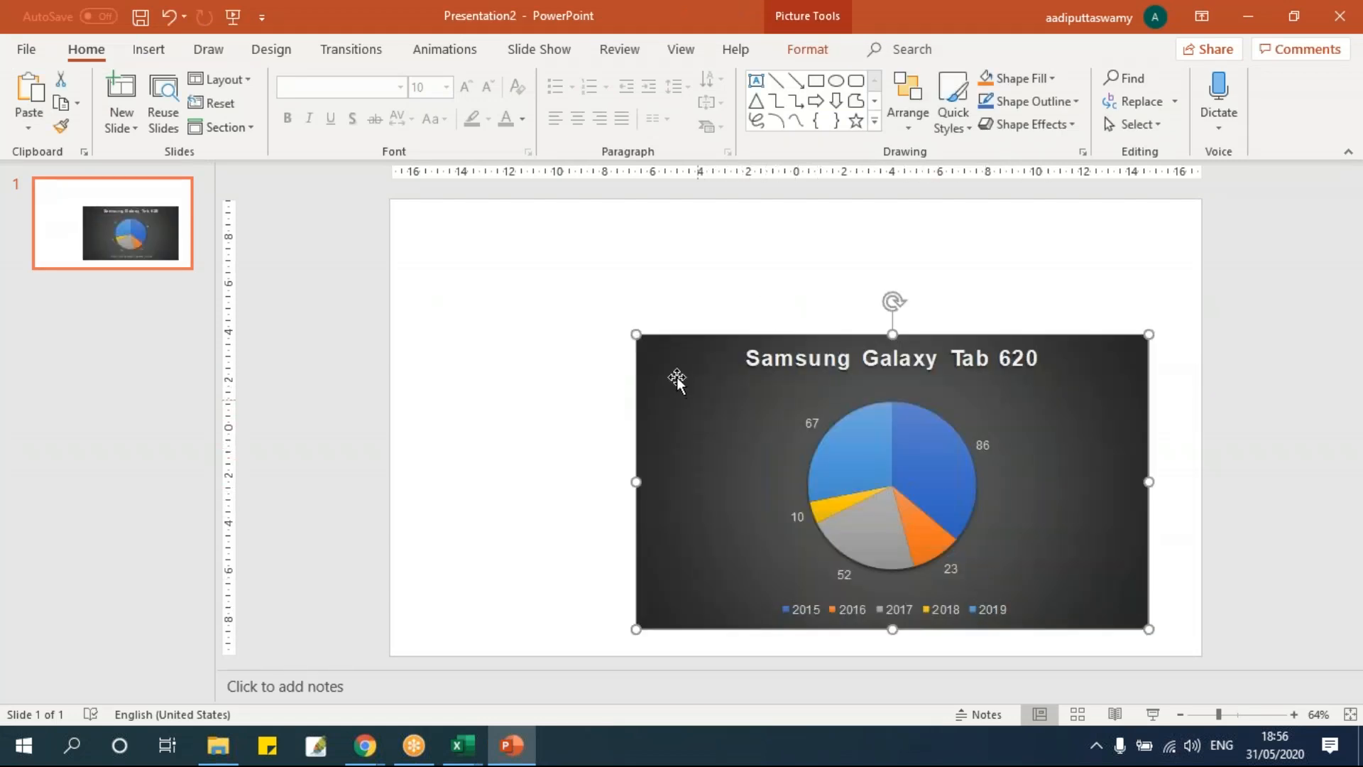
pyautogui.moveTo(779, 386); pyautogui.dragTo(843, 357)
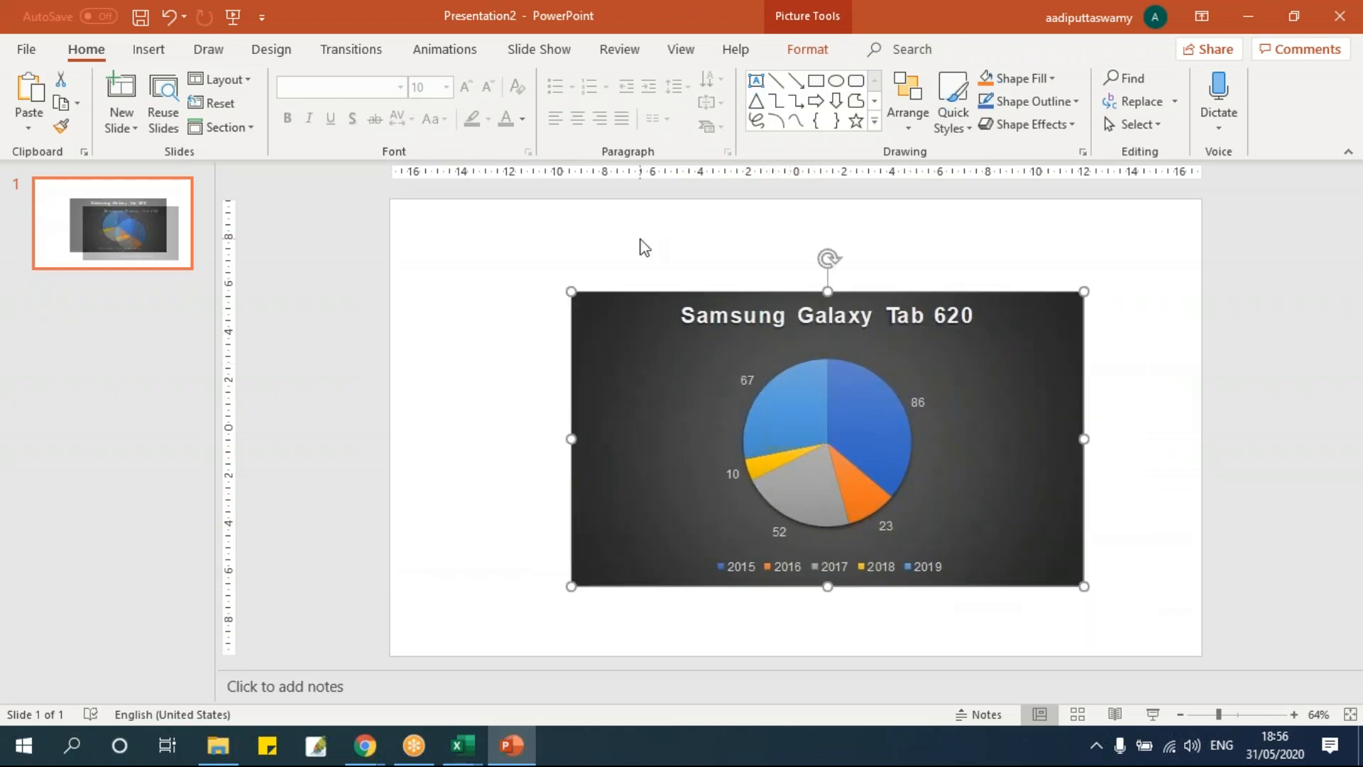
pyautogui.moveTo(900, 402); pyautogui.dragTo(879, 512)
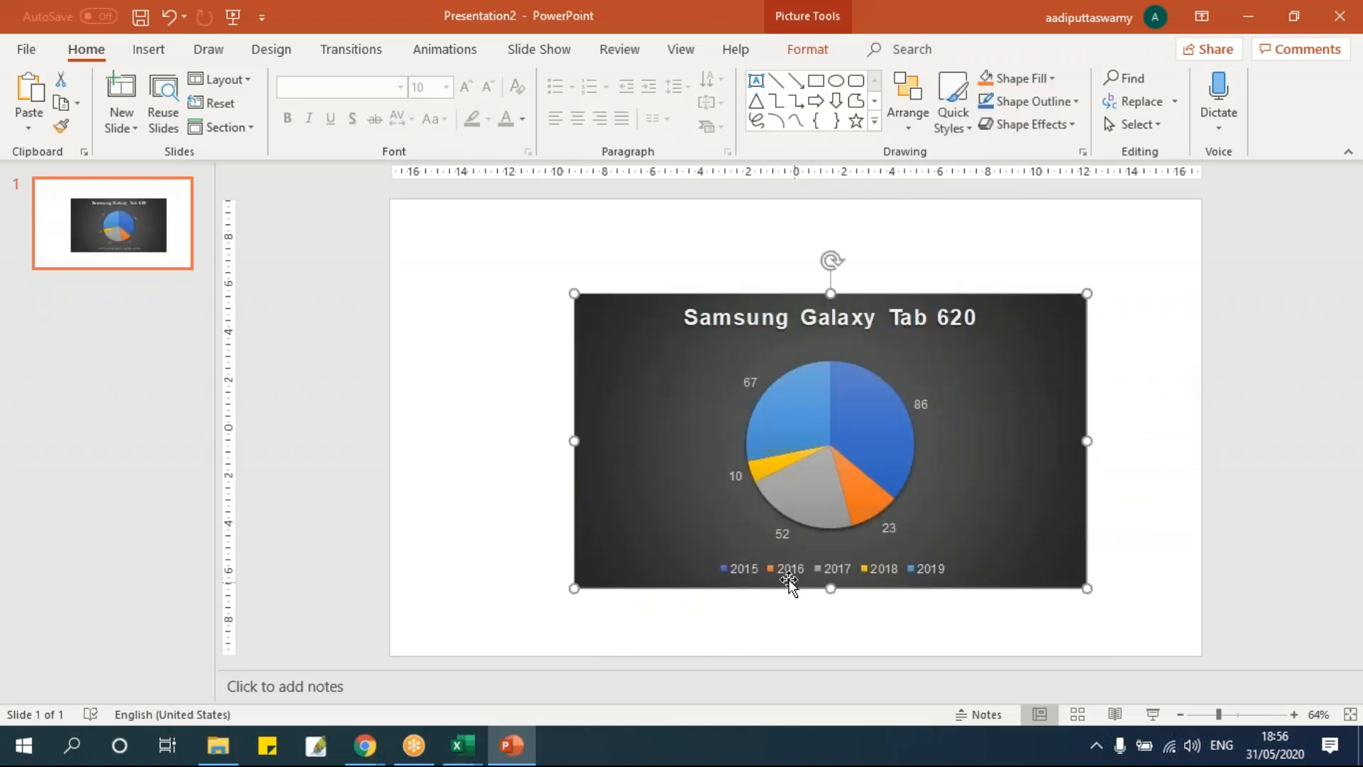
# Close the PowerPoint window without saving and return to the VBA code.
pyautogui.click(523, 752)
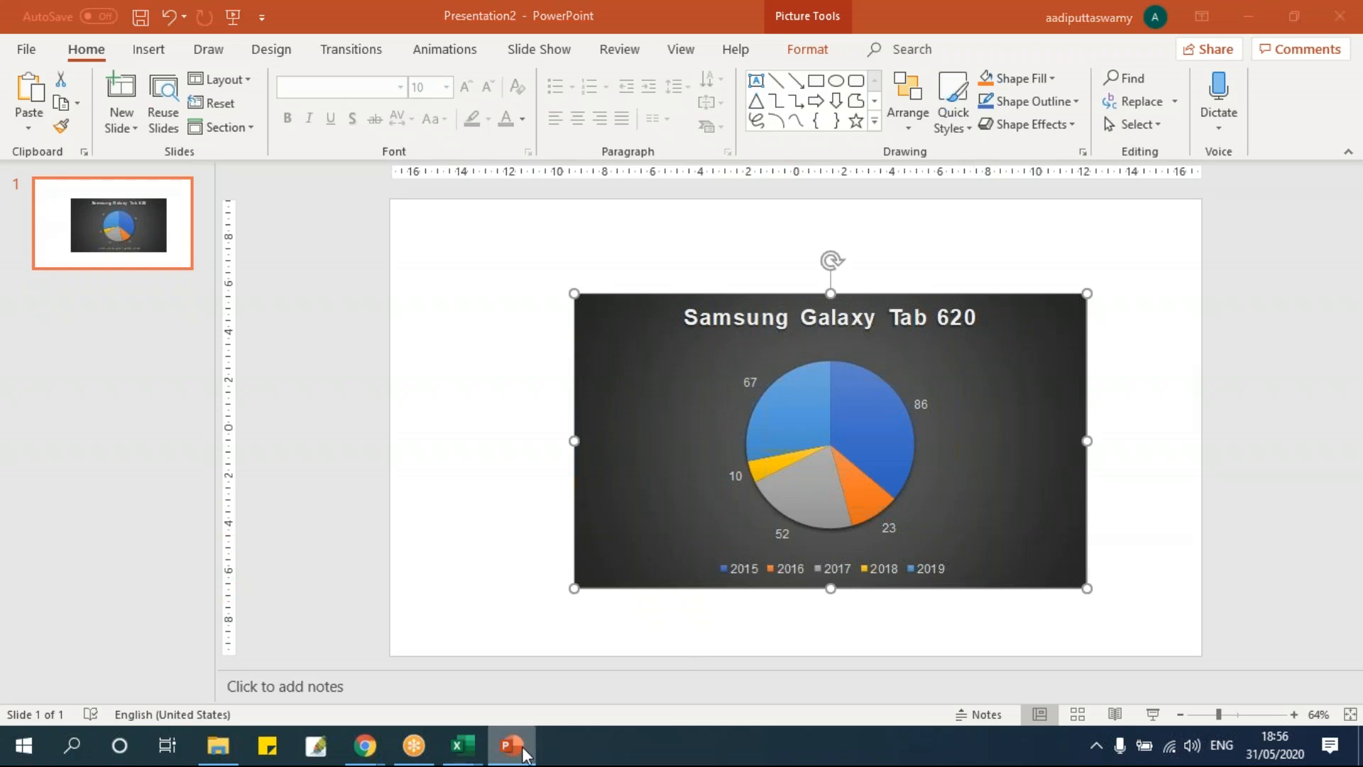
pyautogui.rightClick(525, 753)
pyautogui.click(497, 704)
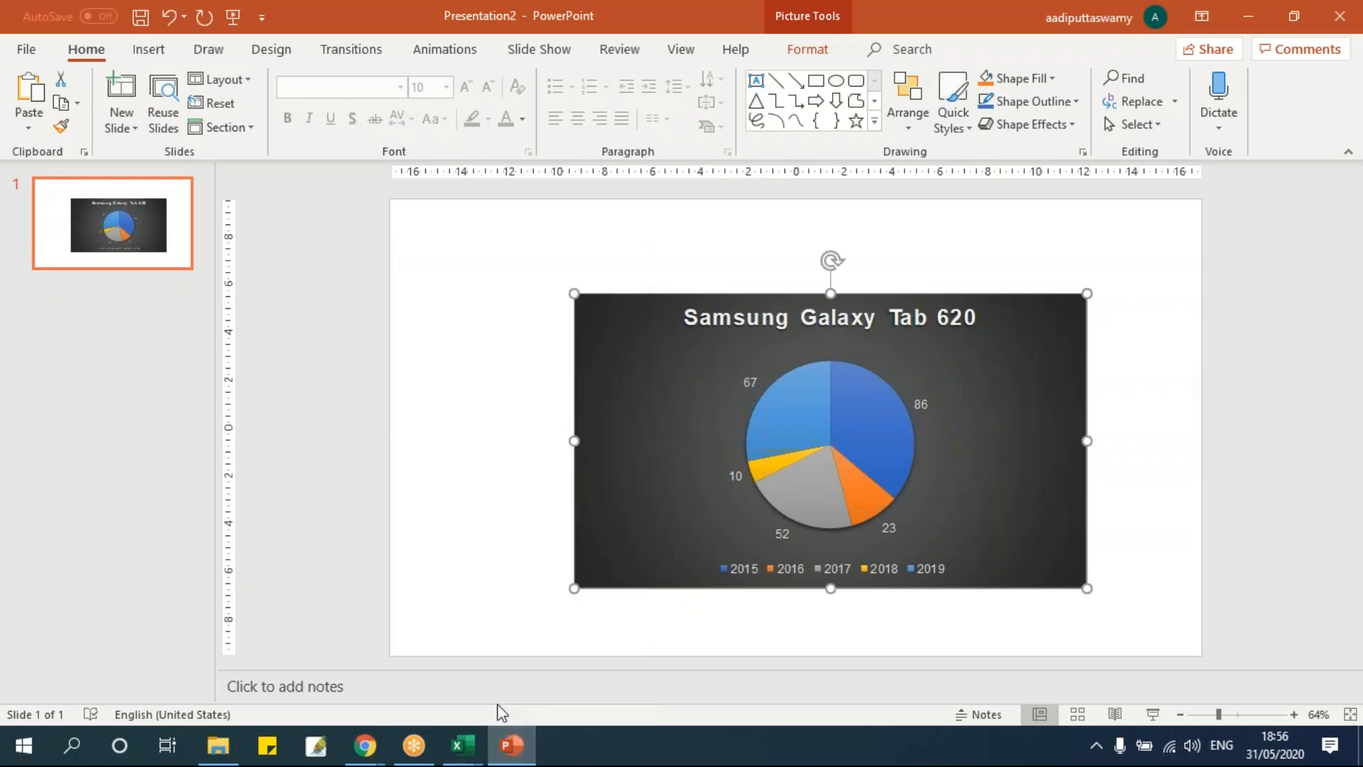
pyautogui.click(792, 515)
pyautogui.click(612, 360)
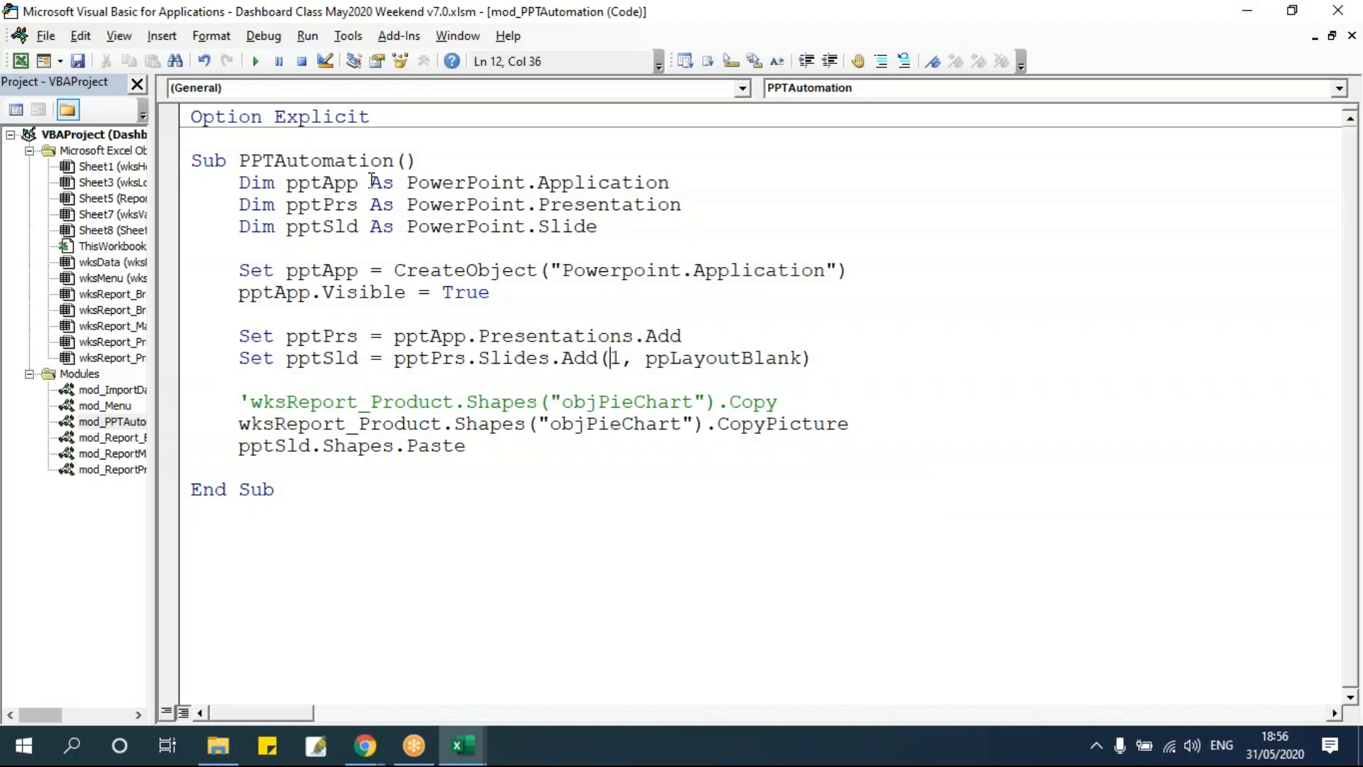
# Rename the macro to PPTAutomation_Chart.
pyautogui.click(391, 164)
pyautogui.write('_Chart')
pyautogui.click(252, 294)
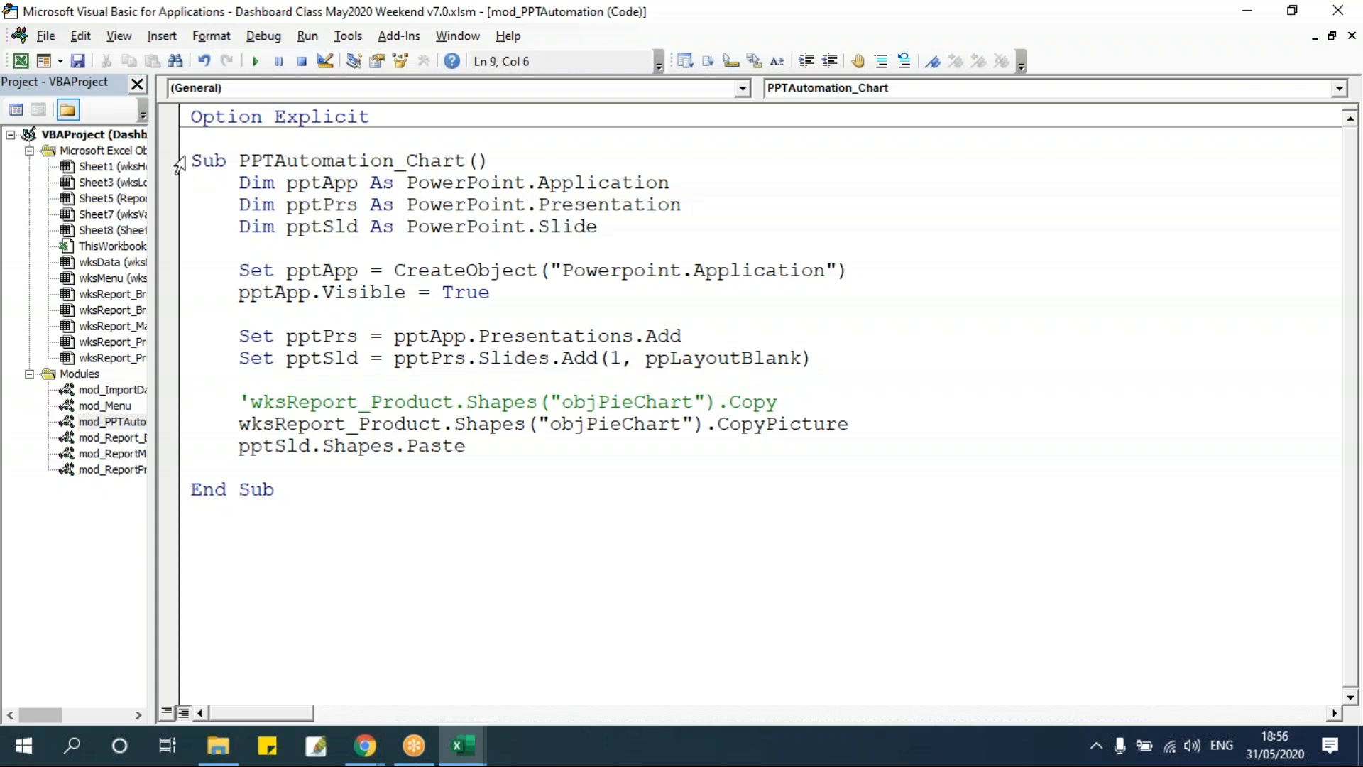
# Copy the whole macro below itself and rename the copy PPTAutomation_Table.
pyautogui.moveTo(197, 159); pyautogui.dragTo(338, 505)
pyautogui.hotkey('ctrl', 'c')
pyautogui.click(324, 550)
pyautogui.hotkey('ctrl', 'v')
pyautogui.moveTo(405, 313); pyautogui.dragTo(470, 324)
pyautogui.write('Table')
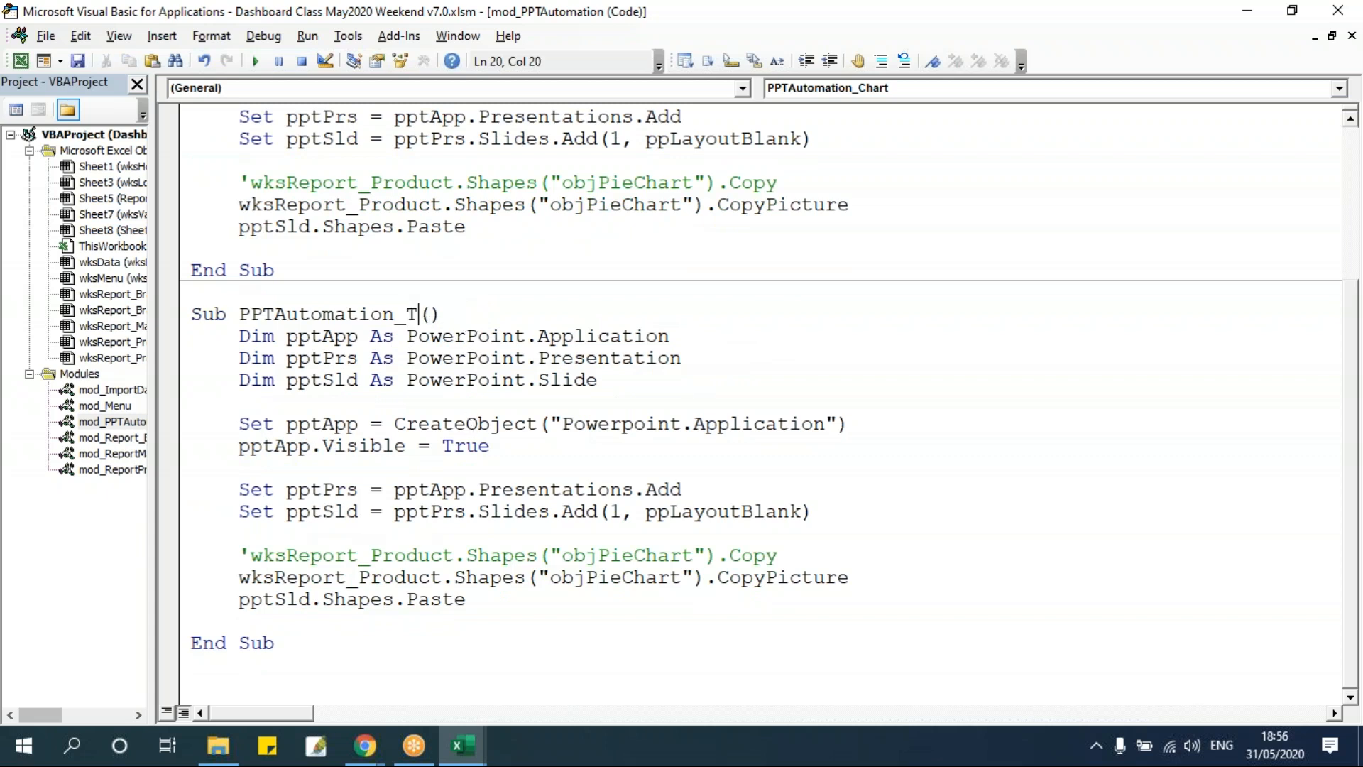
# Delete the two chart copy lines from the PPTAutomation_Table macro.
pyautogui.click(527, 358)
pyautogui.click(563, 184)
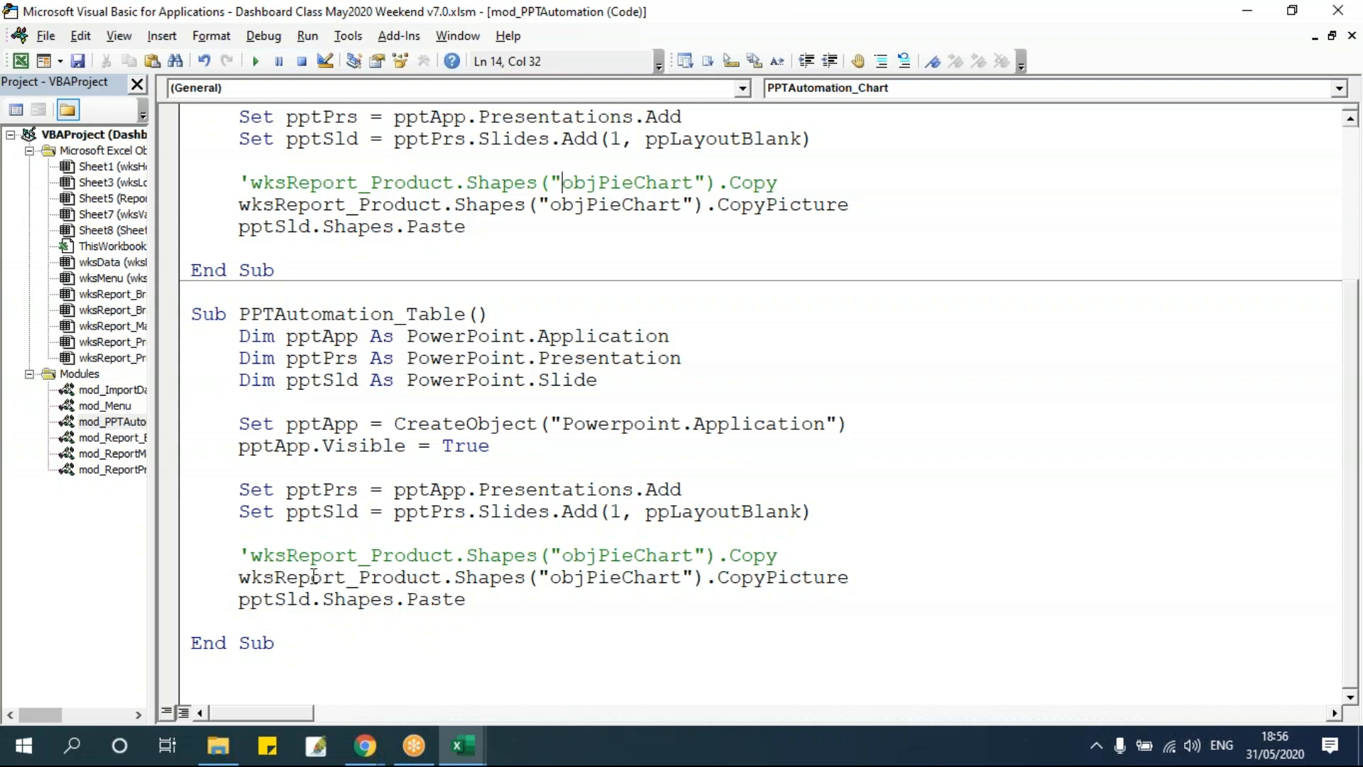
pyautogui.moveTo(880, 582); pyautogui.dragTo(175, 561)
pyautogui.press('Delete')
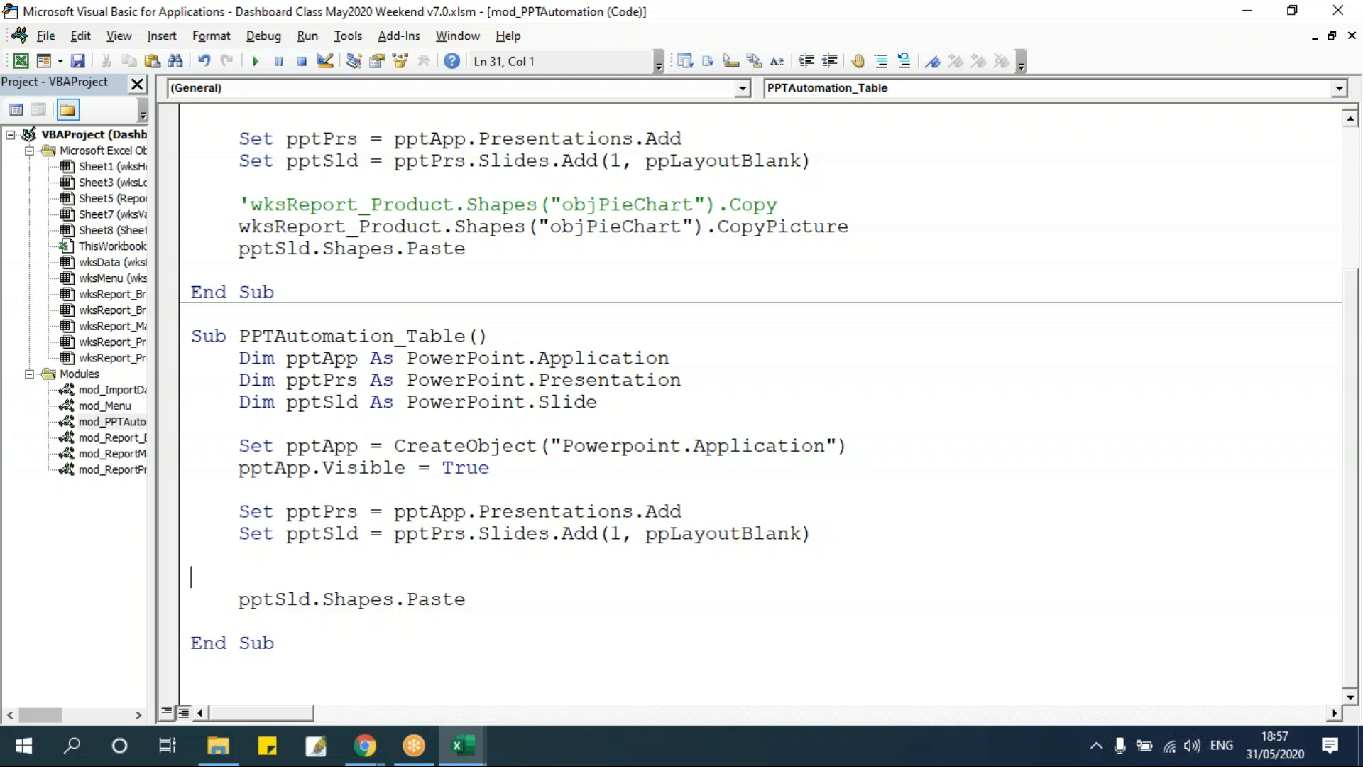
# Start a new line in the Table macro with wksReport_Product.Range(" after checking the table header cell in Excel.
pyautogui.hotkey('alt', 'F11')
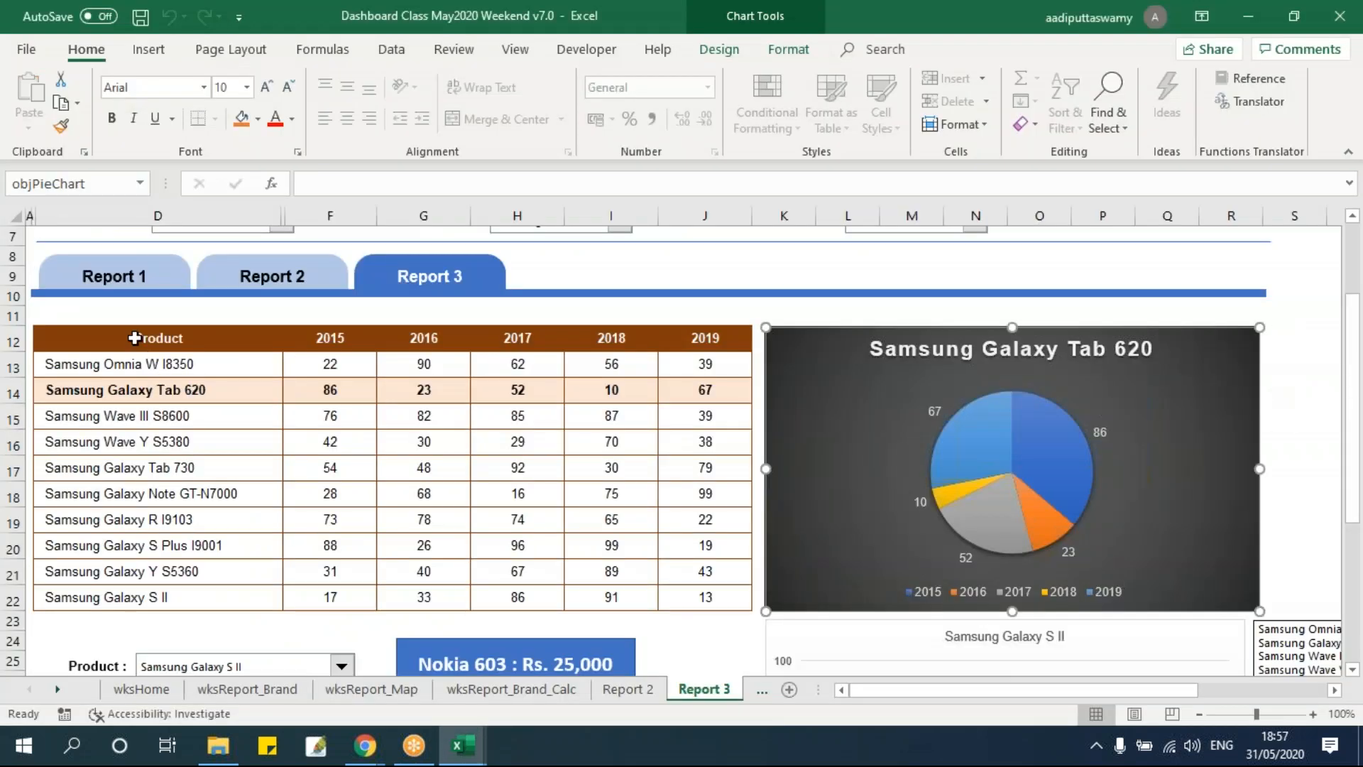
pyautogui.click(145, 338)
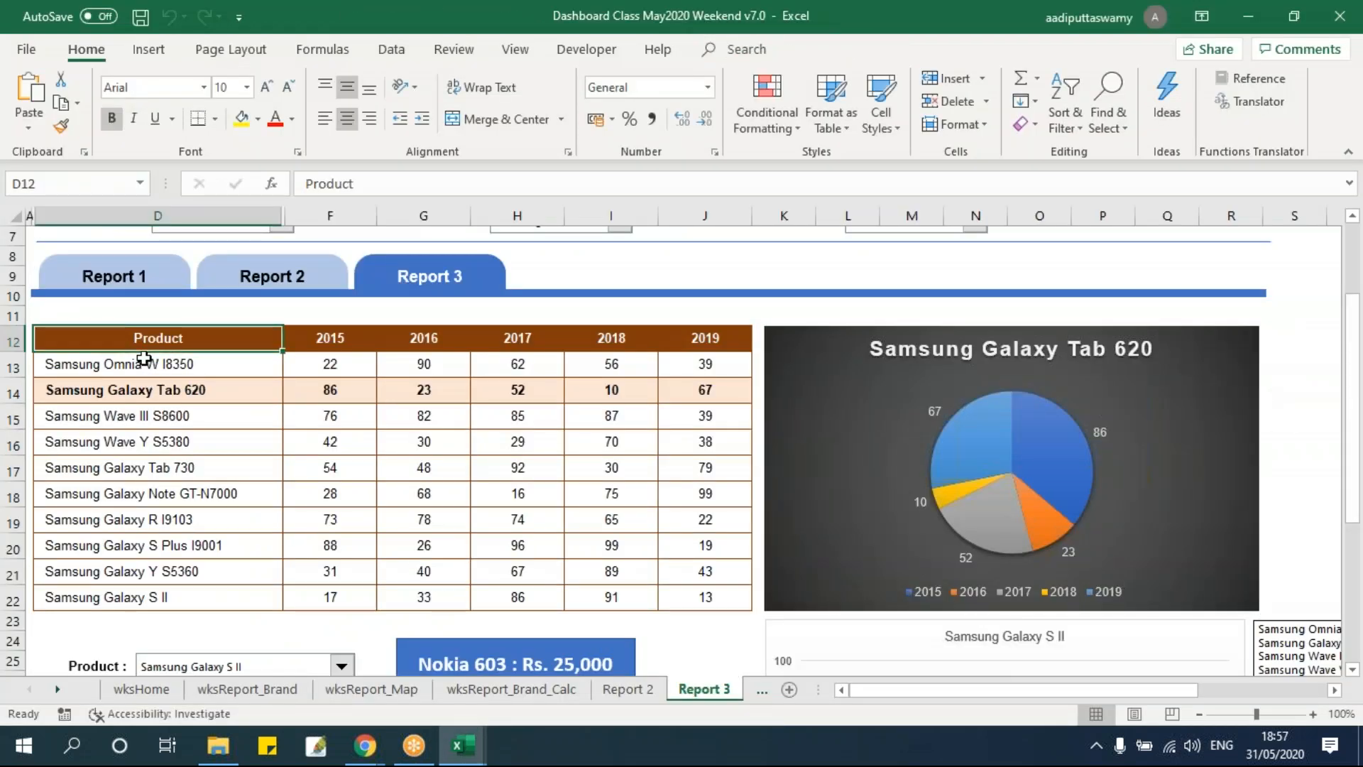
pyautogui.hotkey('alt', 'F11')
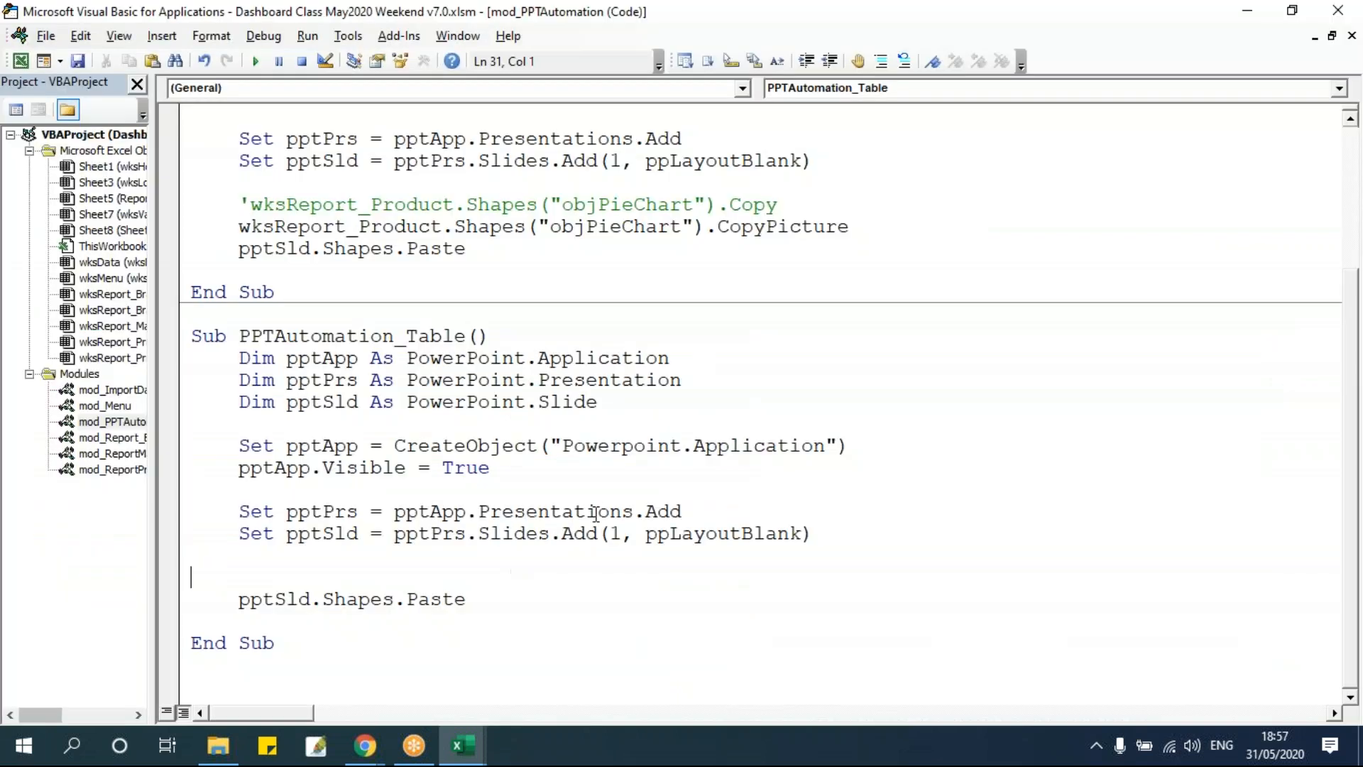
pyautogui.write('ks')
pyautogui.hotkey('ctrl', 'space')
pyautogui.write('pr')
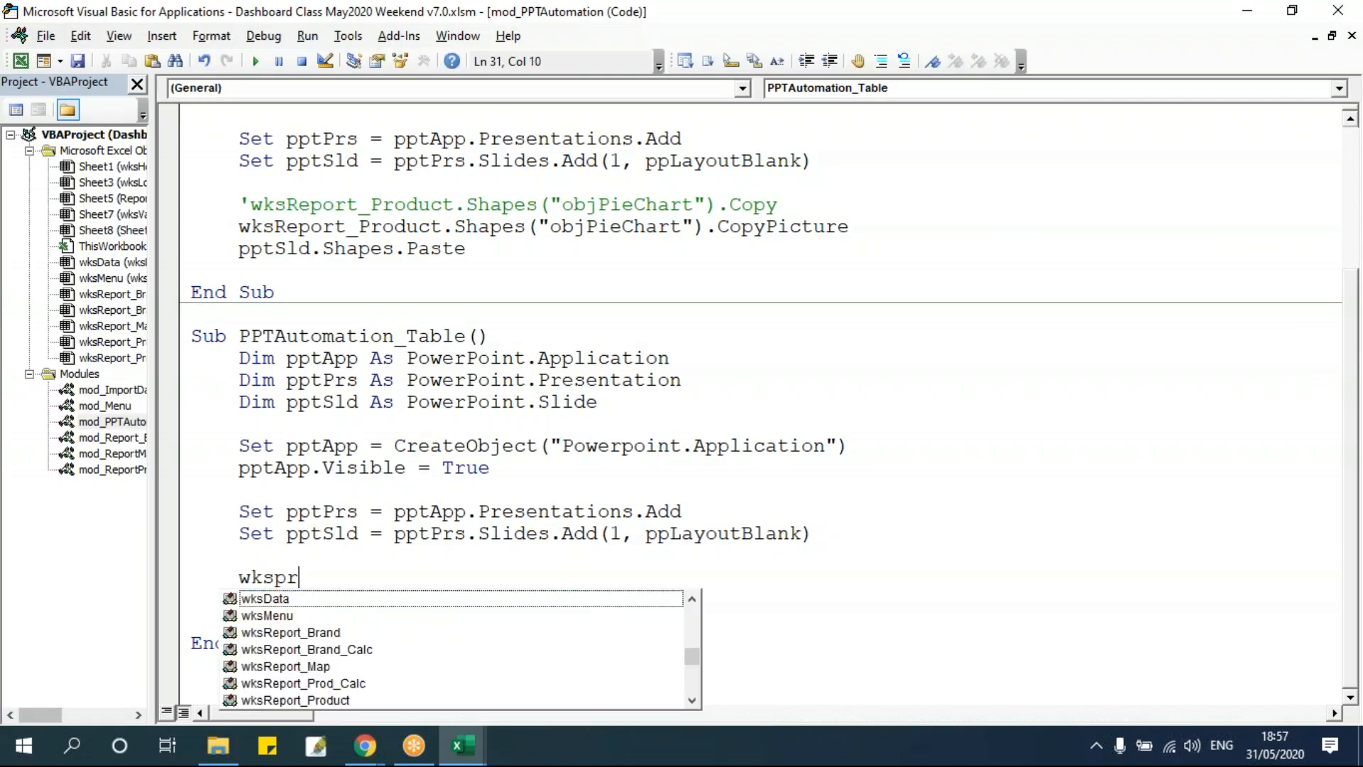
pyautogui.press('BackSpace')
pyautogui.press('BackSpace')
pyautogui.write('rep')
pyautogui.press('Down')
pyautogui.press('Down')
pyautogui.press('Down')
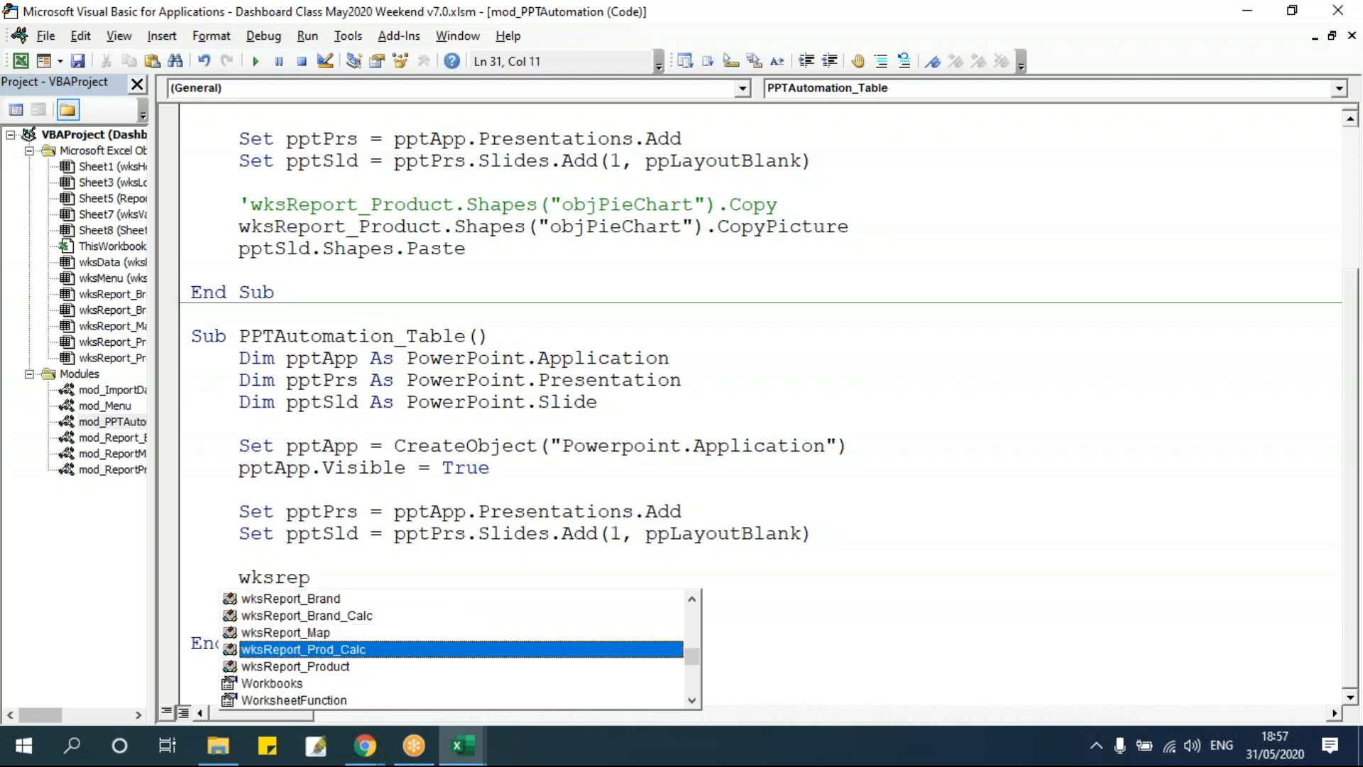
pyautogui.press('Down')
pyautogui.press('Tab')
pyautogui.write('.ra')
pyautogui.press('Tab')
pyautogui.write('("')
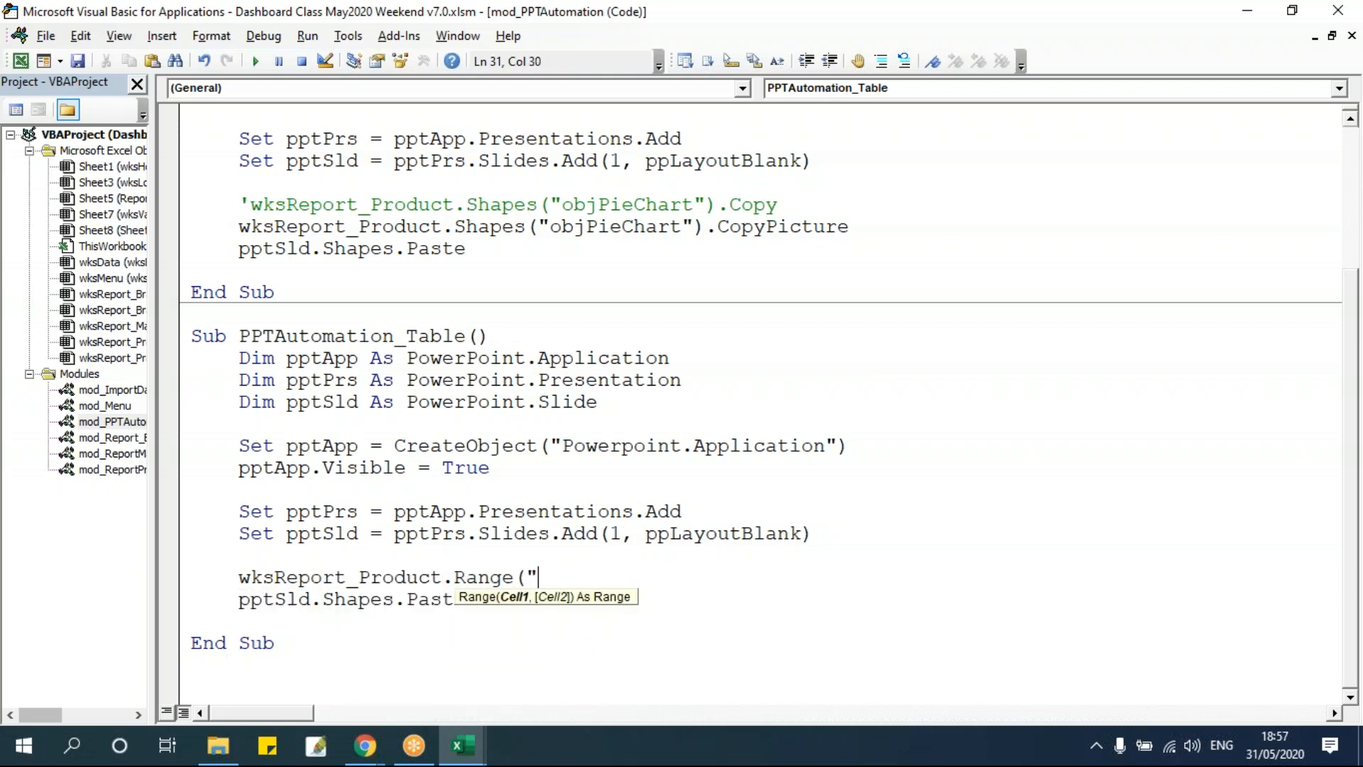
# Complete the line as wksReport_Product.Range("D12").CurrentRegion.Copy.
pyautogui.hotkey('alt', 'F11')
pyautogui.click(66, 184)
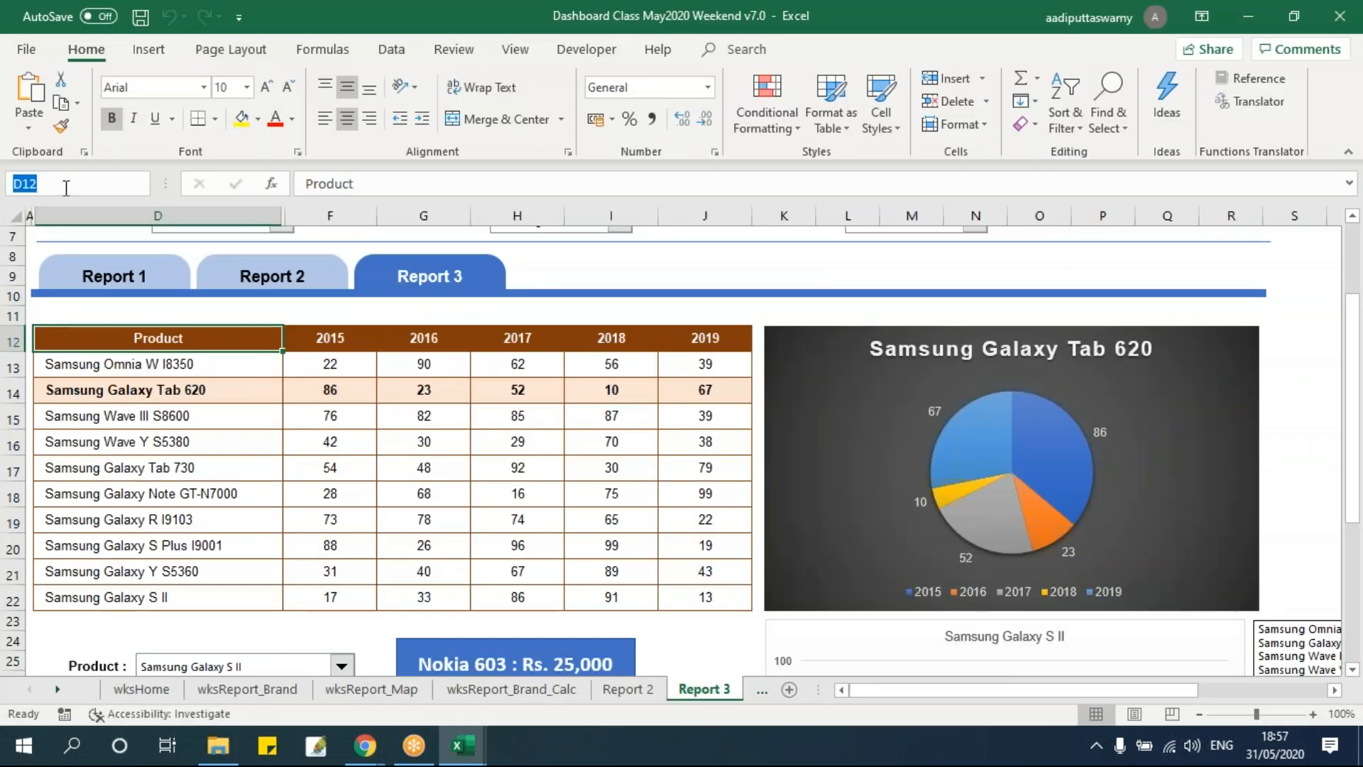
pyautogui.hotkey('alt', 'F11')
pyautogui.write('D12").curr')
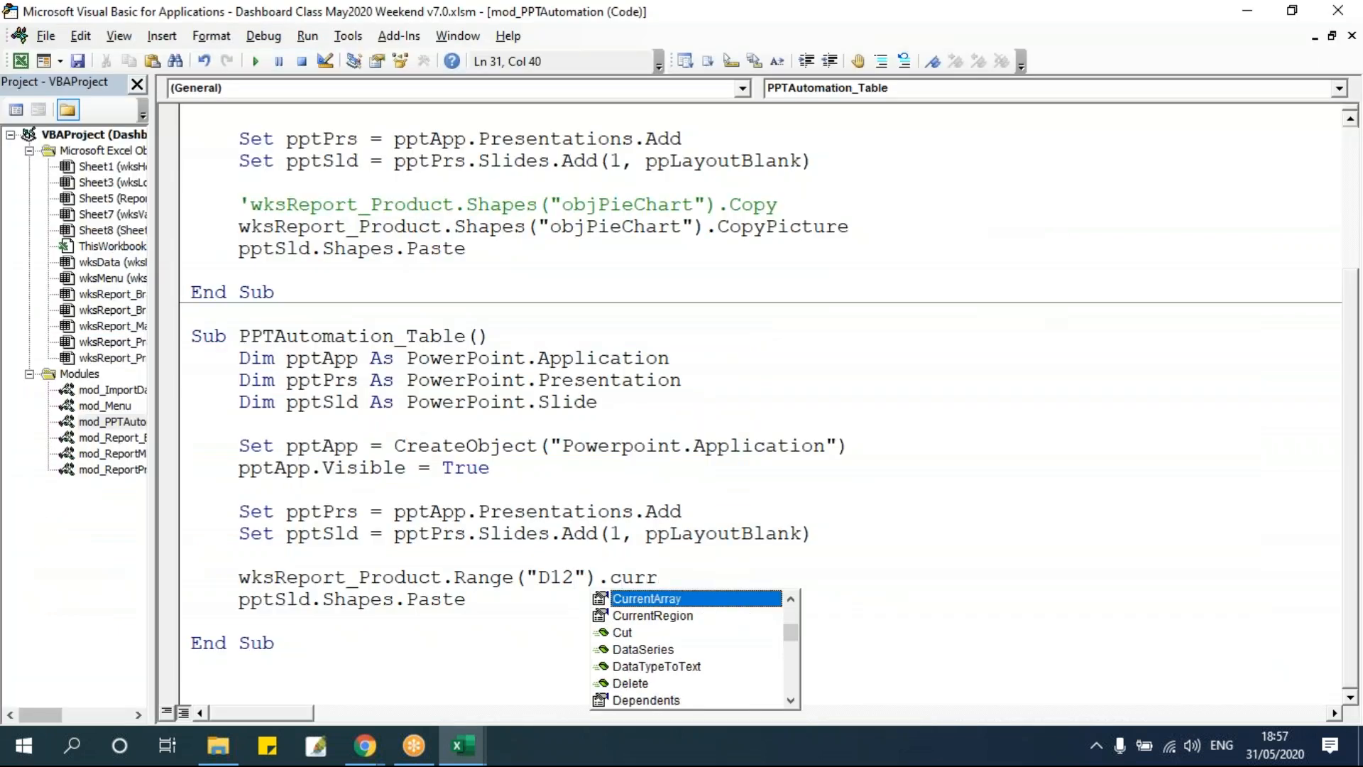
pyautogui.press('Down')
pyautogui.press('Tab')
pyautogui.write('.copy')
pyautogui.click(680, 497)
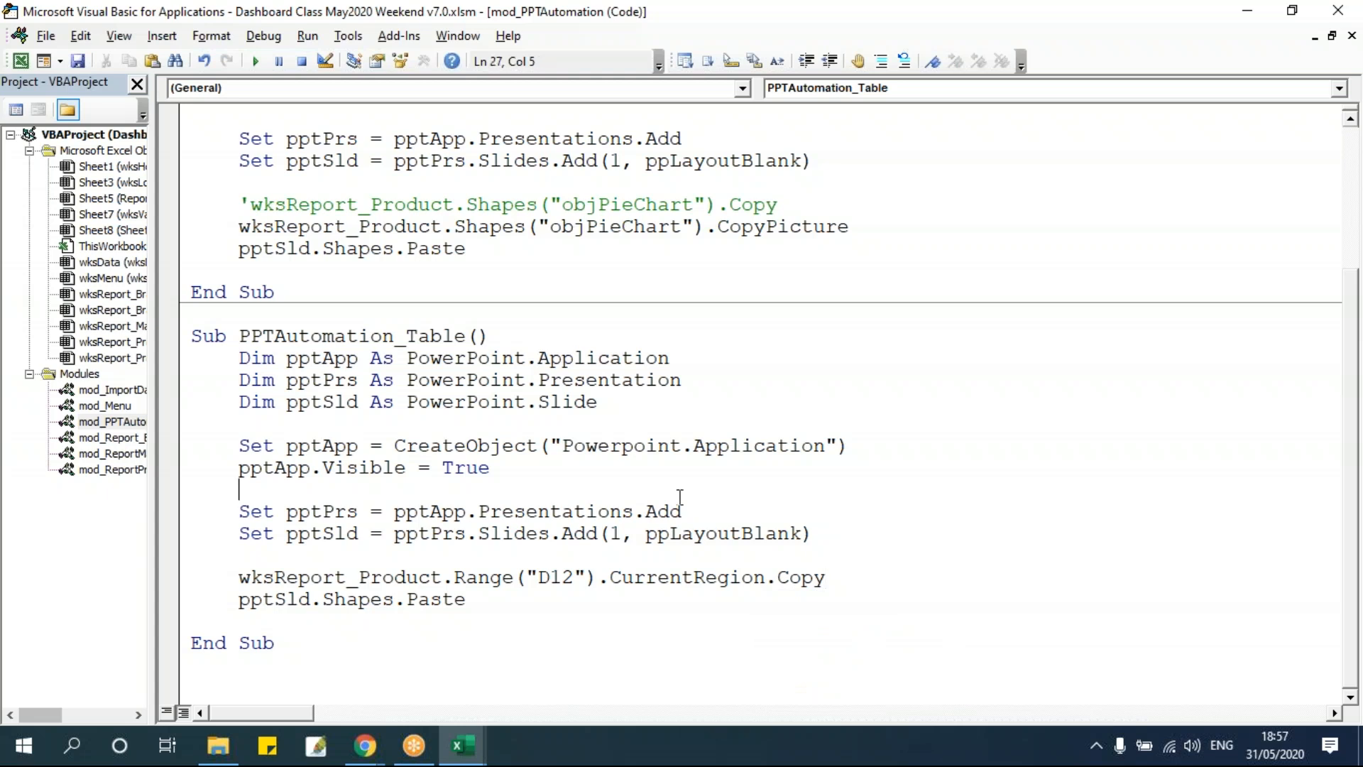
# Run the PPTAutomation_Table macro.
pyautogui.hotkey('alt', 'F11')
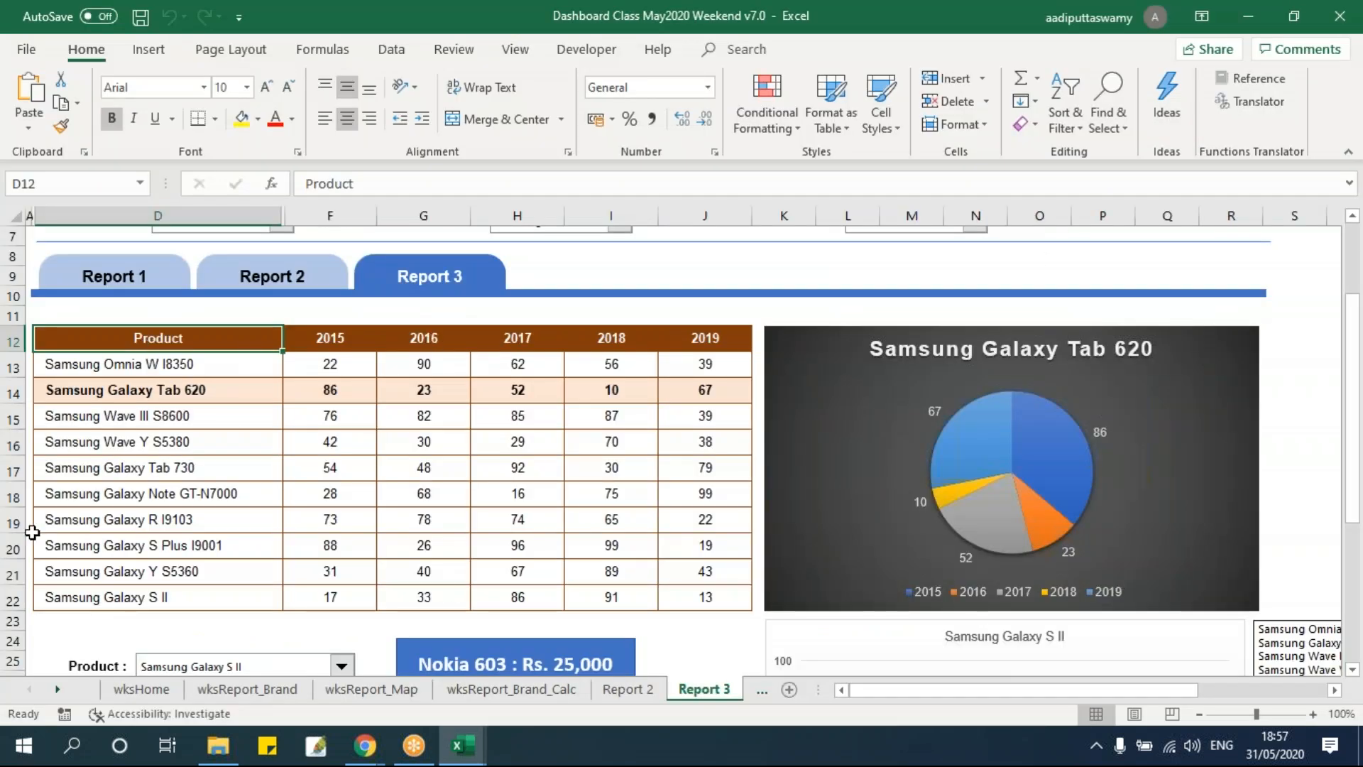
pyautogui.hotkey('alt', 'F11')
pyautogui.click(765, 550)
pyautogui.click(255, 61)
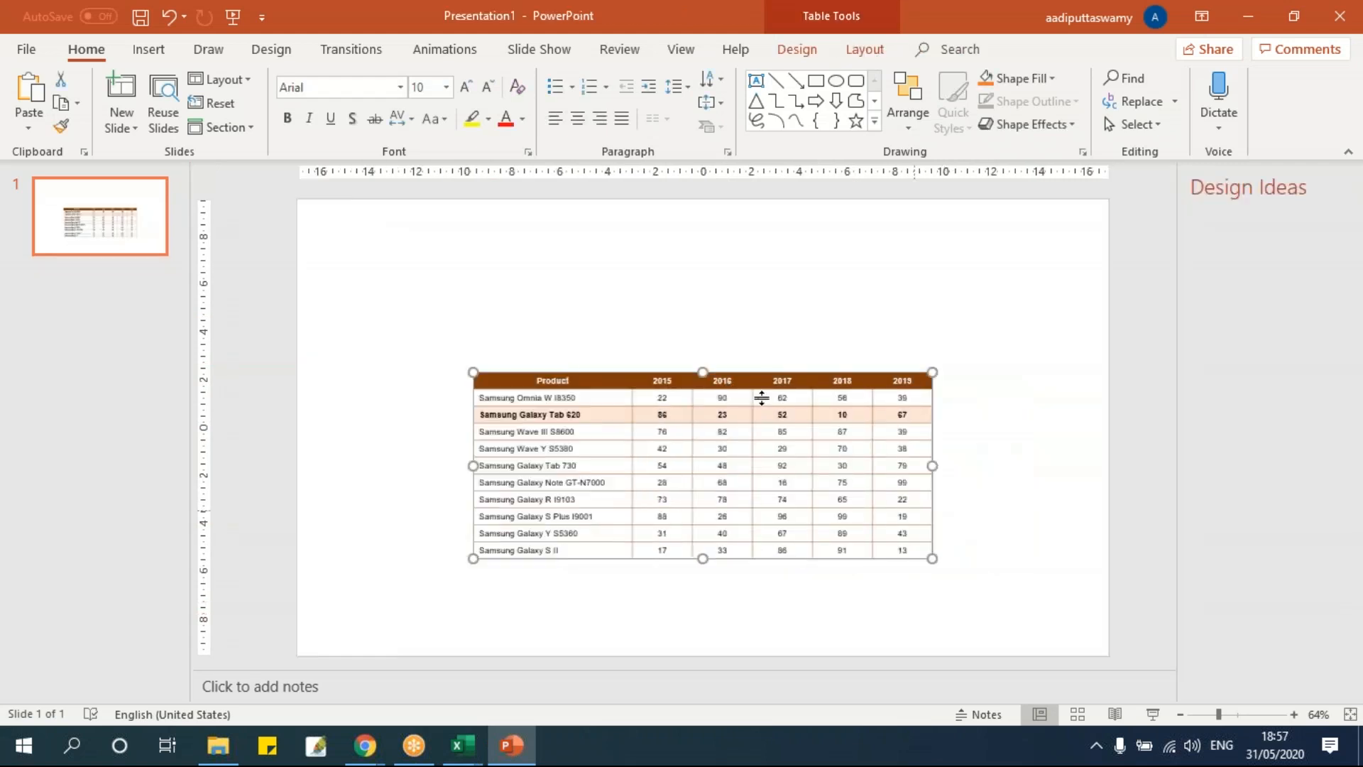
# Move and enlarge the pasted table on the slide, then delete the Samsung Galaxy Tab 620 cell text.
pyautogui.click(516, 388)
pyautogui.moveTo(516, 376); pyautogui.dragTo(426, 260)
pyautogui.moveTo(769, 442); pyautogui.dragTo(922, 577)
pyautogui.click(386, 329)
pyautogui.tripleClick(456, 326)
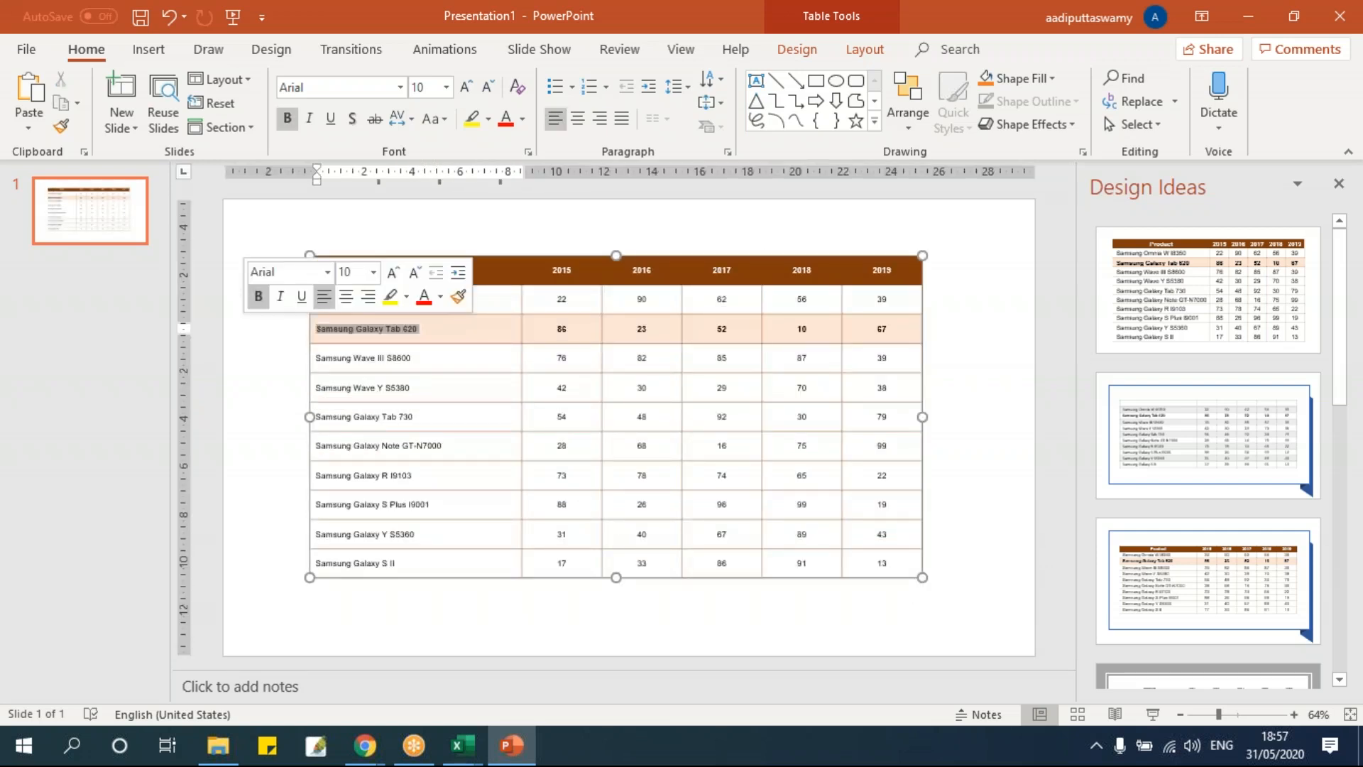
pyautogui.press('BackSpace')
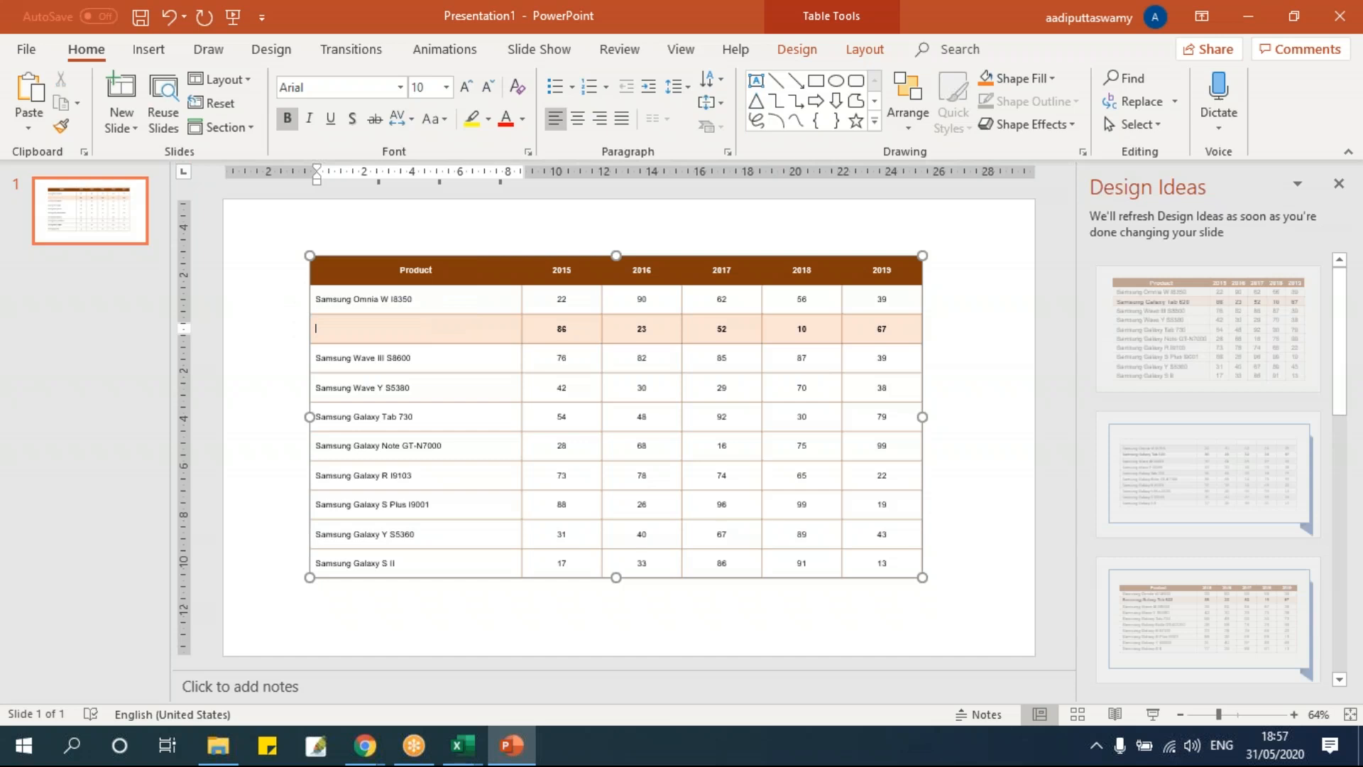
pyautogui.click(432, 362)
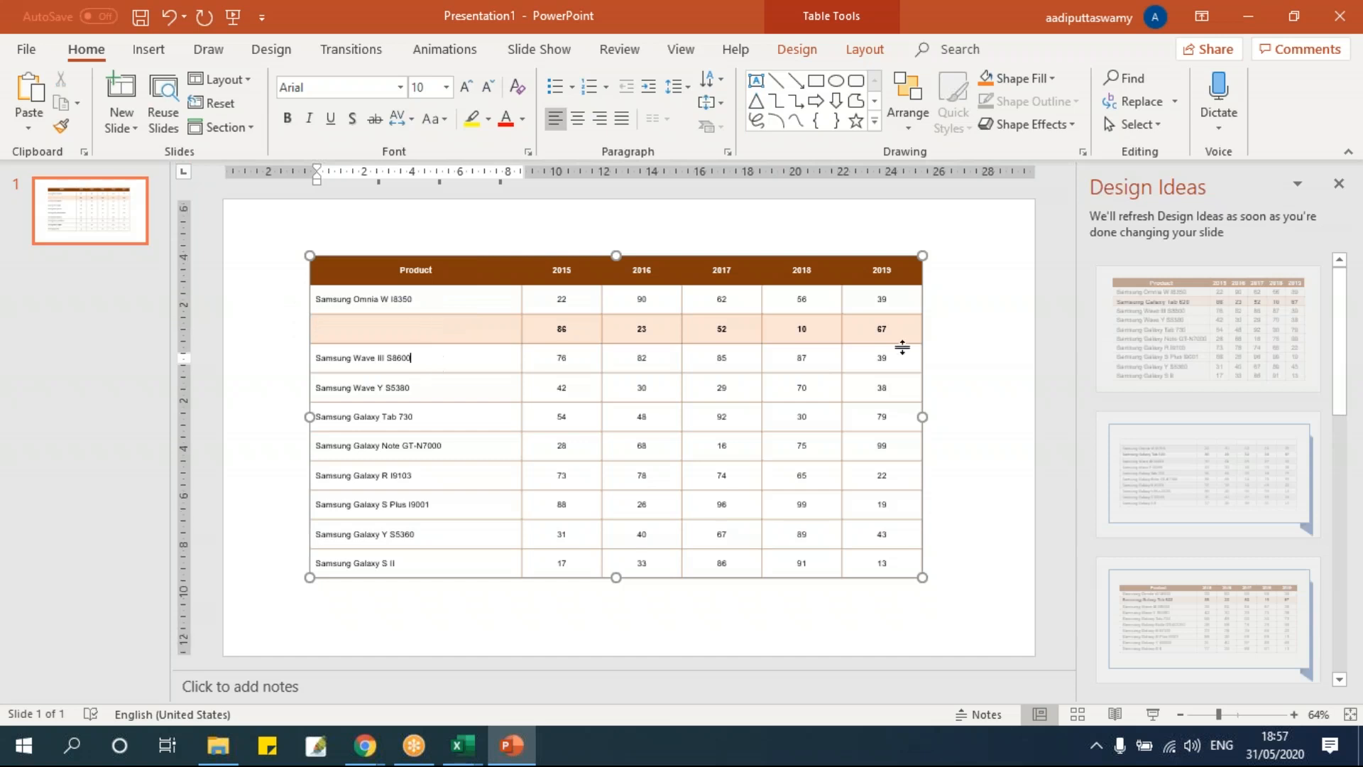
pyautogui.click(953, 342)
# Close the PowerPoint window without saving and return to the VBA code.
pyautogui.click(503, 755)
pyautogui.rightClick(502, 754)
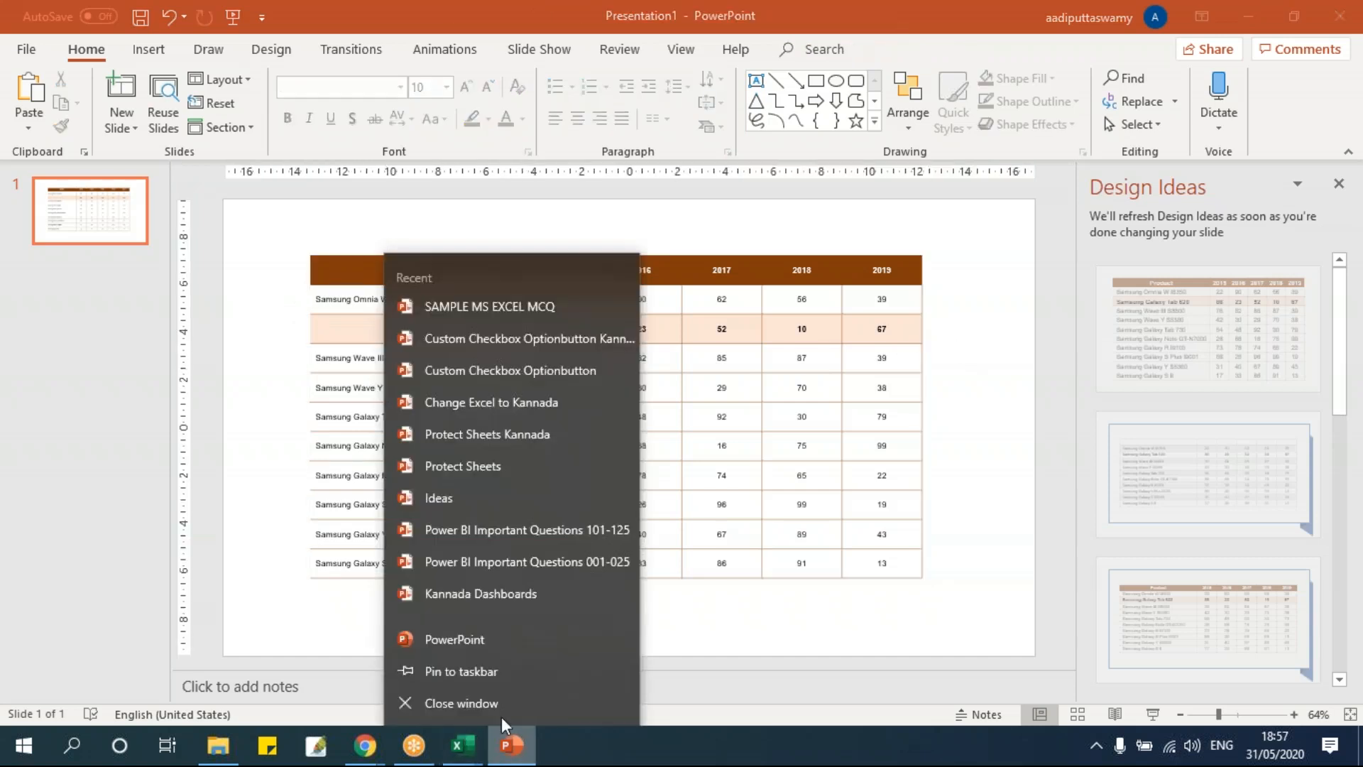
pyautogui.click(494, 704)
pyautogui.click(800, 520)
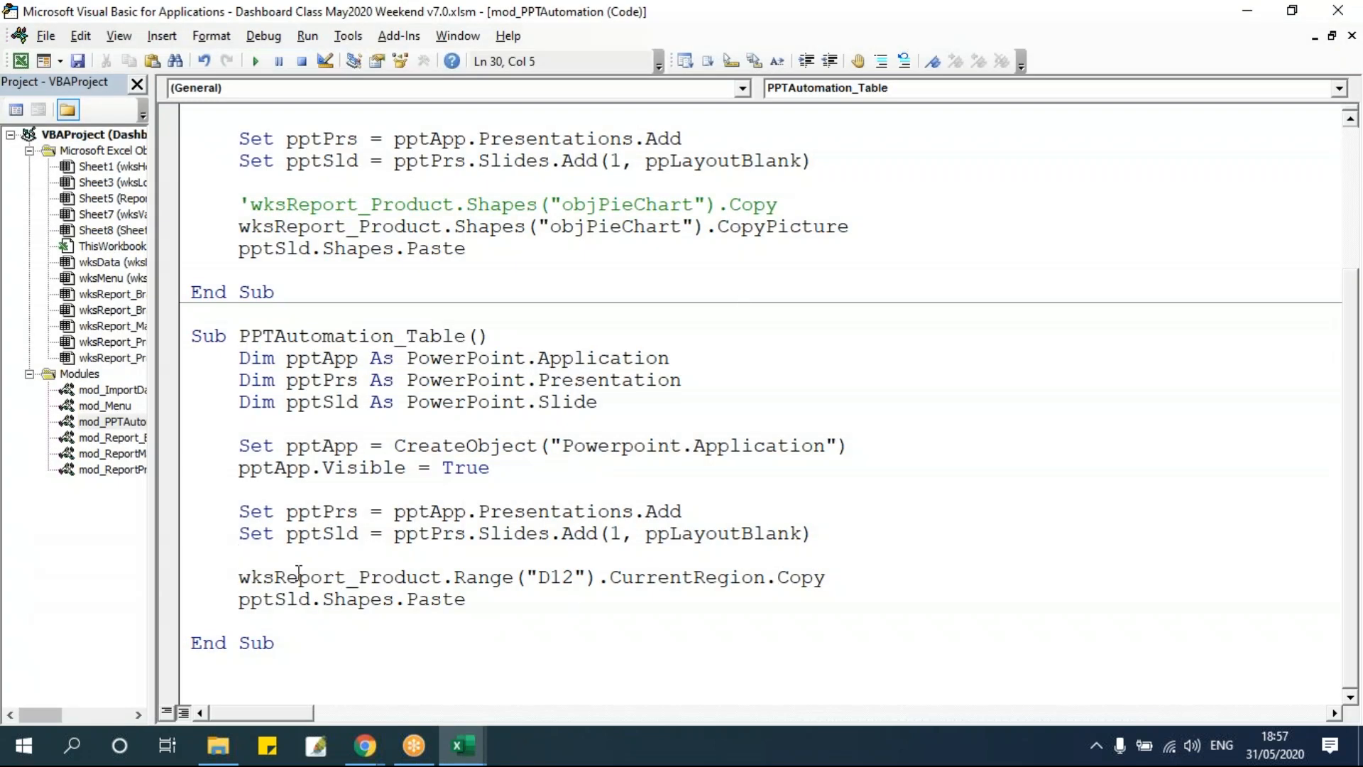
# Duplicate the CurrentRegion.Copy line and comment out the original line.
pyautogui.moveTo(239, 576); pyautogui.dragTo(871, 575)
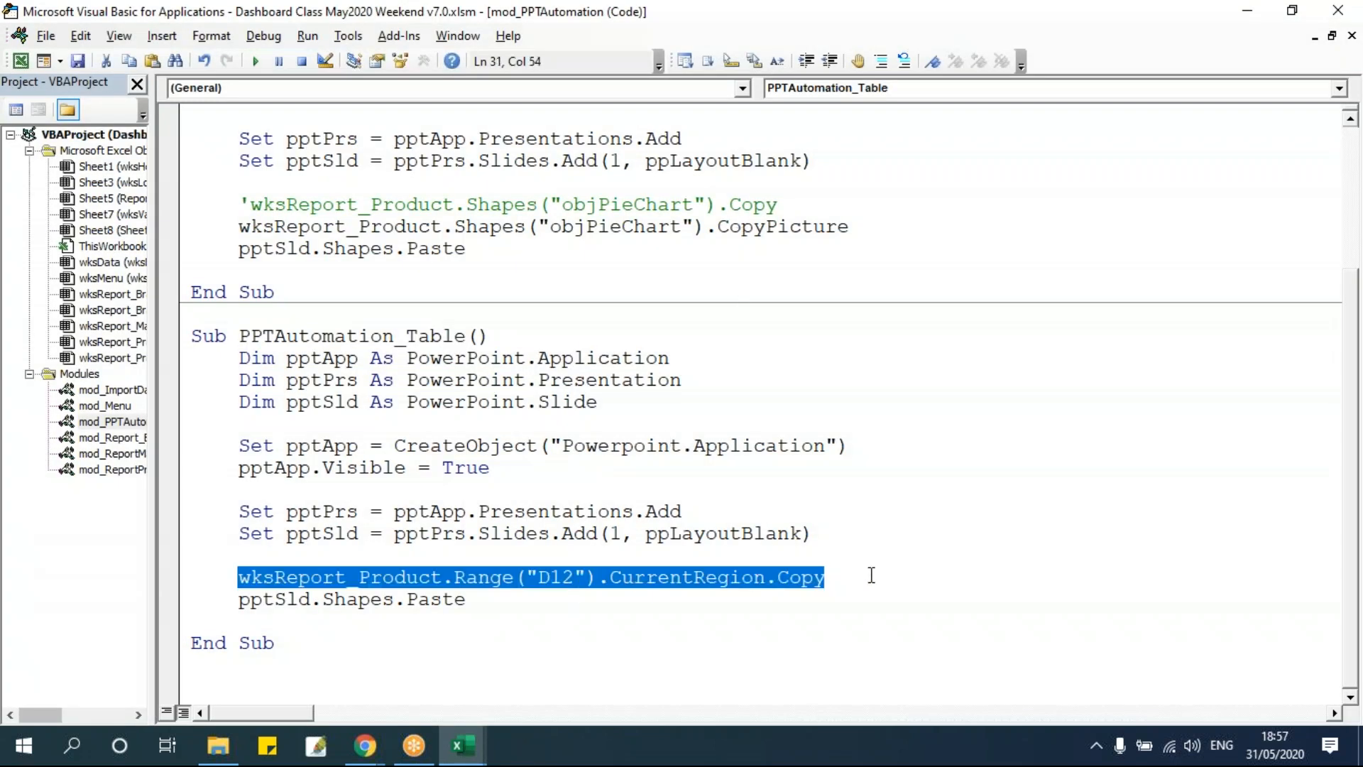
pyautogui.hotkey('ctrl', 'c')
pyautogui.click(872, 575)
pyautogui.press('Return')
pyautogui.hotkey('ctrl', 'v')
pyautogui.click(245, 579)
pyautogui.write("'")
# Change the new line's method to CopyPicture and run the macro.
pyautogui.click(903, 607)
pyautogui.write('Picture')
pyautogui.click(728, 512)
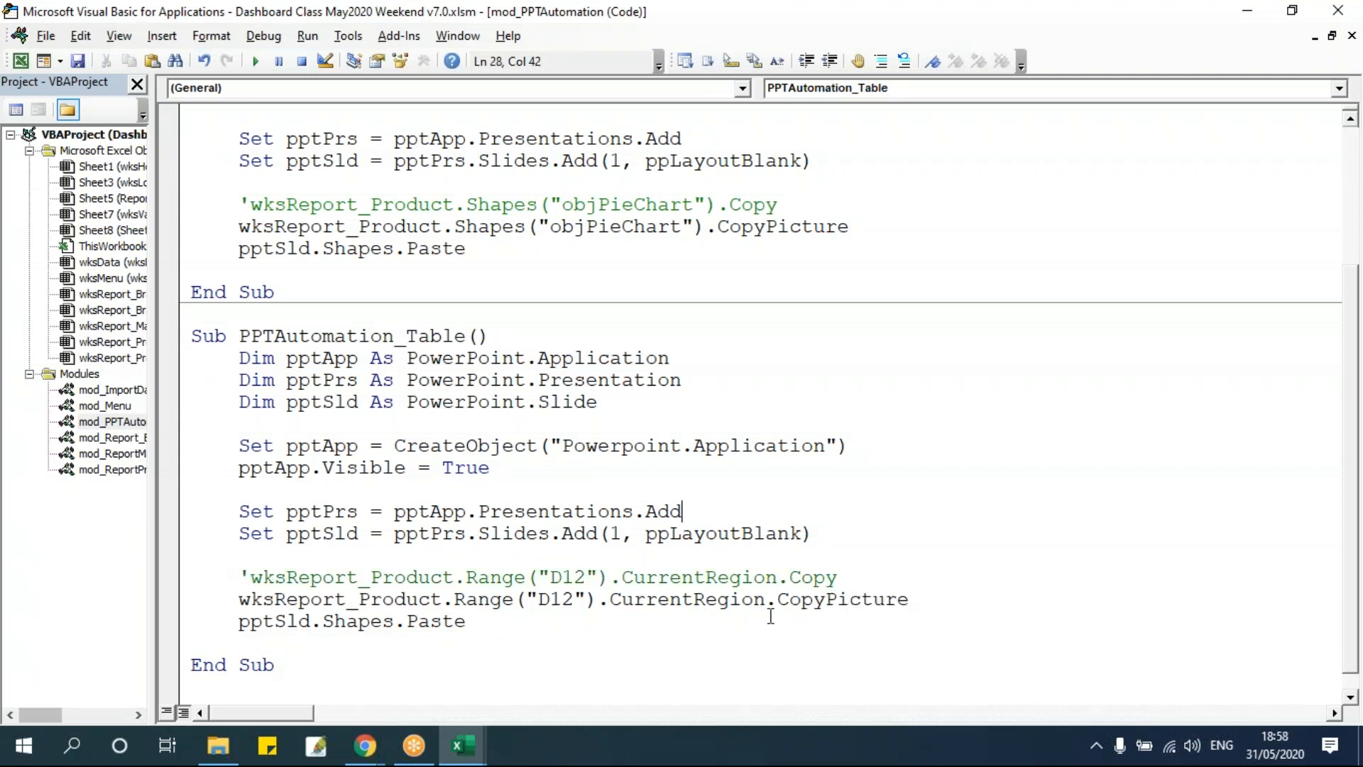
pyautogui.click(763, 601)
pyautogui.click(256, 61)
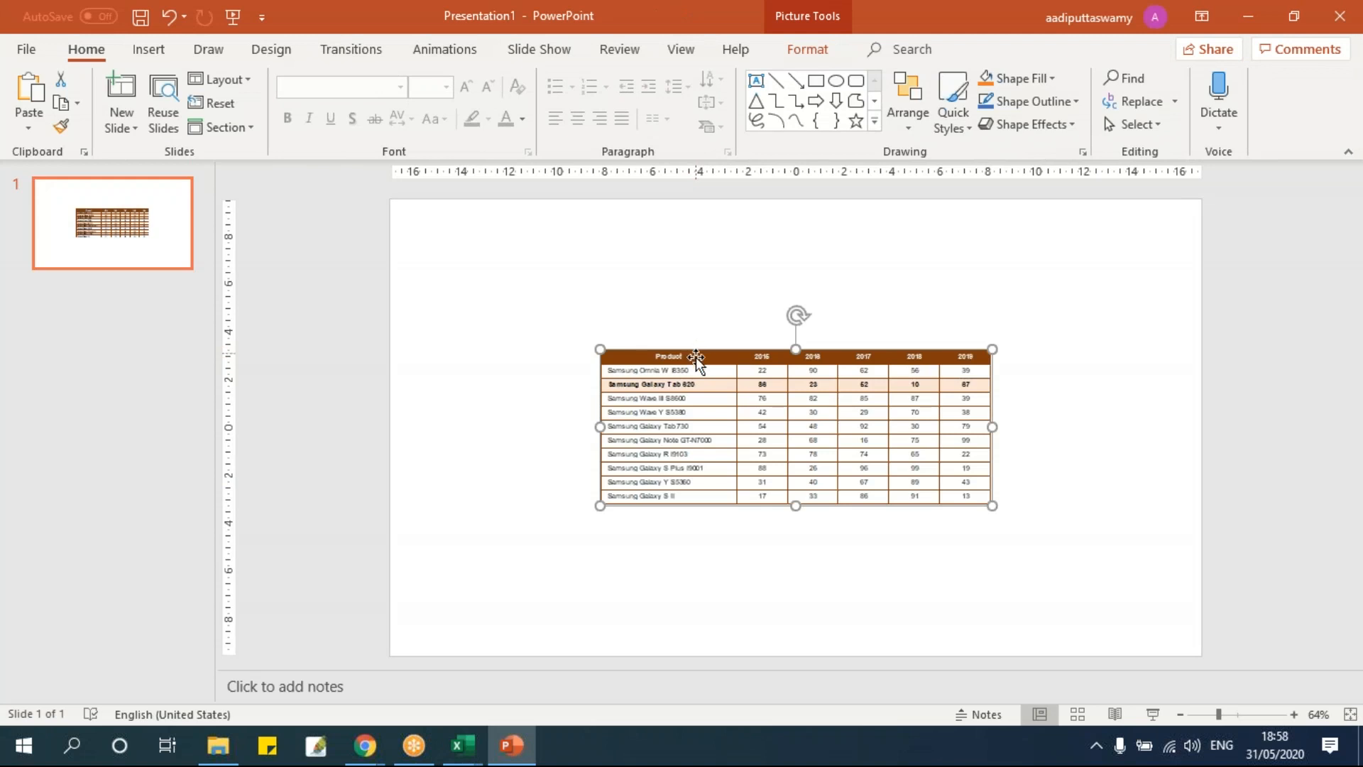
# Enlarge the pasted table picture and reposition it on the slide.
pyautogui.moveTo(861, 436); pyautogui.dragTo(1042, 567)
pyautogui.moveTo(849, 420); pyautogui.dragTo(773, 511)
pyautogui.click(730, 640)
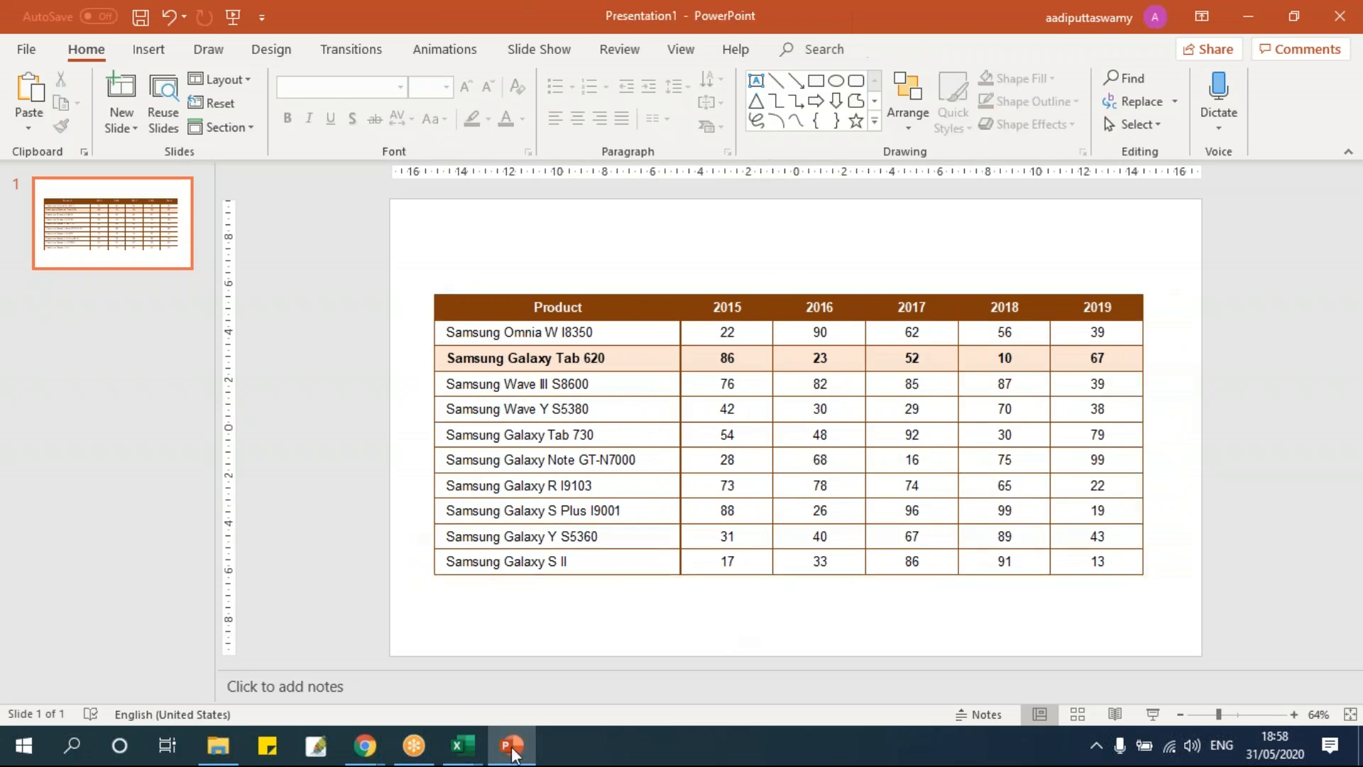
# Close the PowerPoint presentation without saving and go back to the macro code.
pyautogui.rightClick(511, 750)
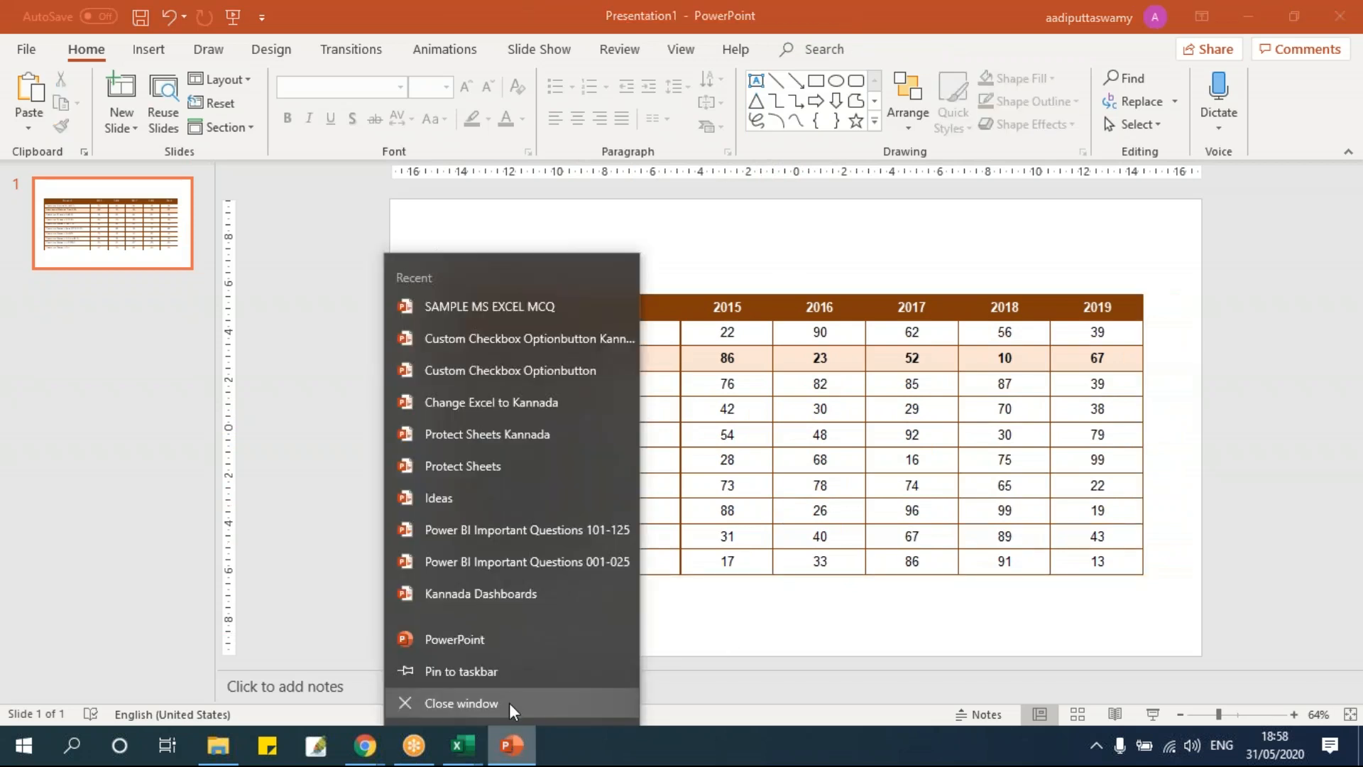
pyautogui.click(509, 701)
pyautogui.click(773, 515)
pyautogui.click(724, 514)
pyautogui.scroll(2, 459, 383)
pyautogui.scroll(1, 458, 384)
pyautogui.click(460, 294)
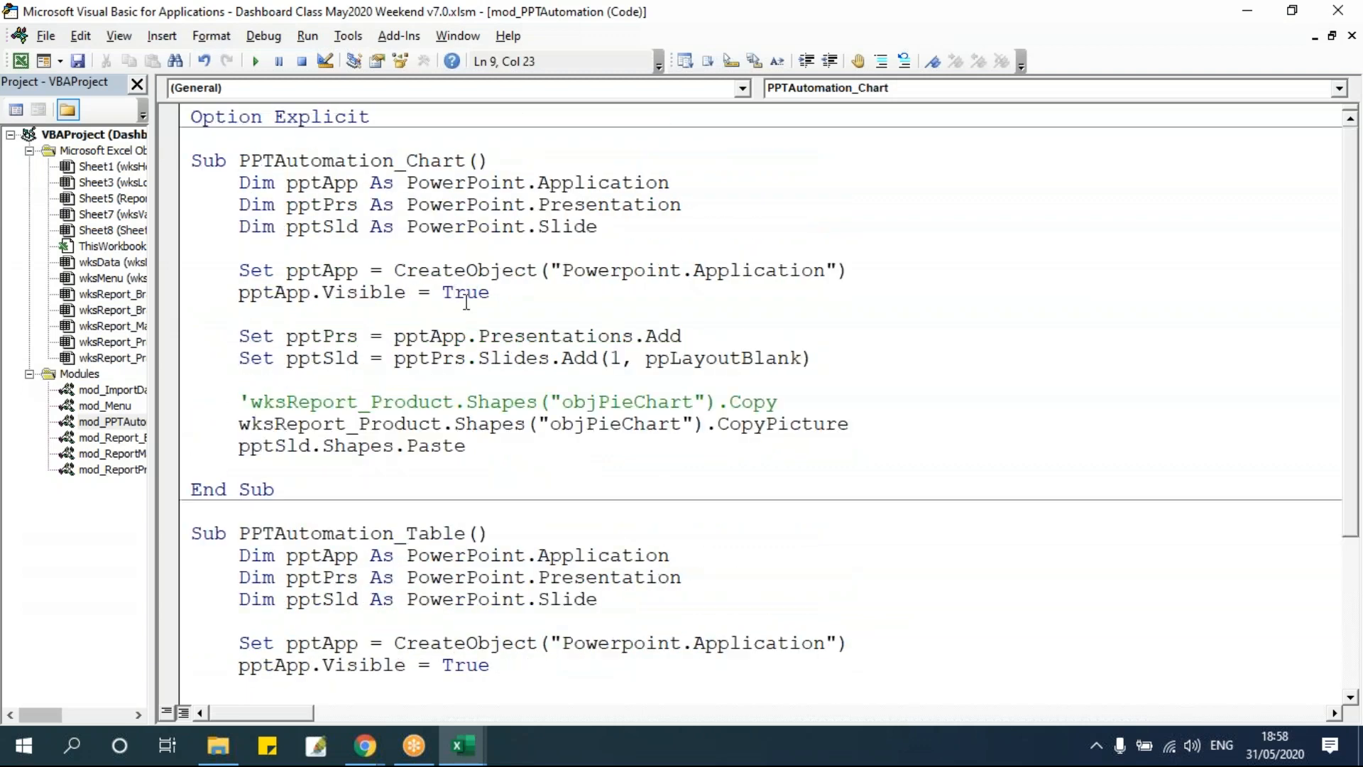
# Rename the pie chart on the Report 3 sheet objChart1.
pyautogui.hotkey('alt', 'F11')
pyautogui.scroll(-2, 797, 432)
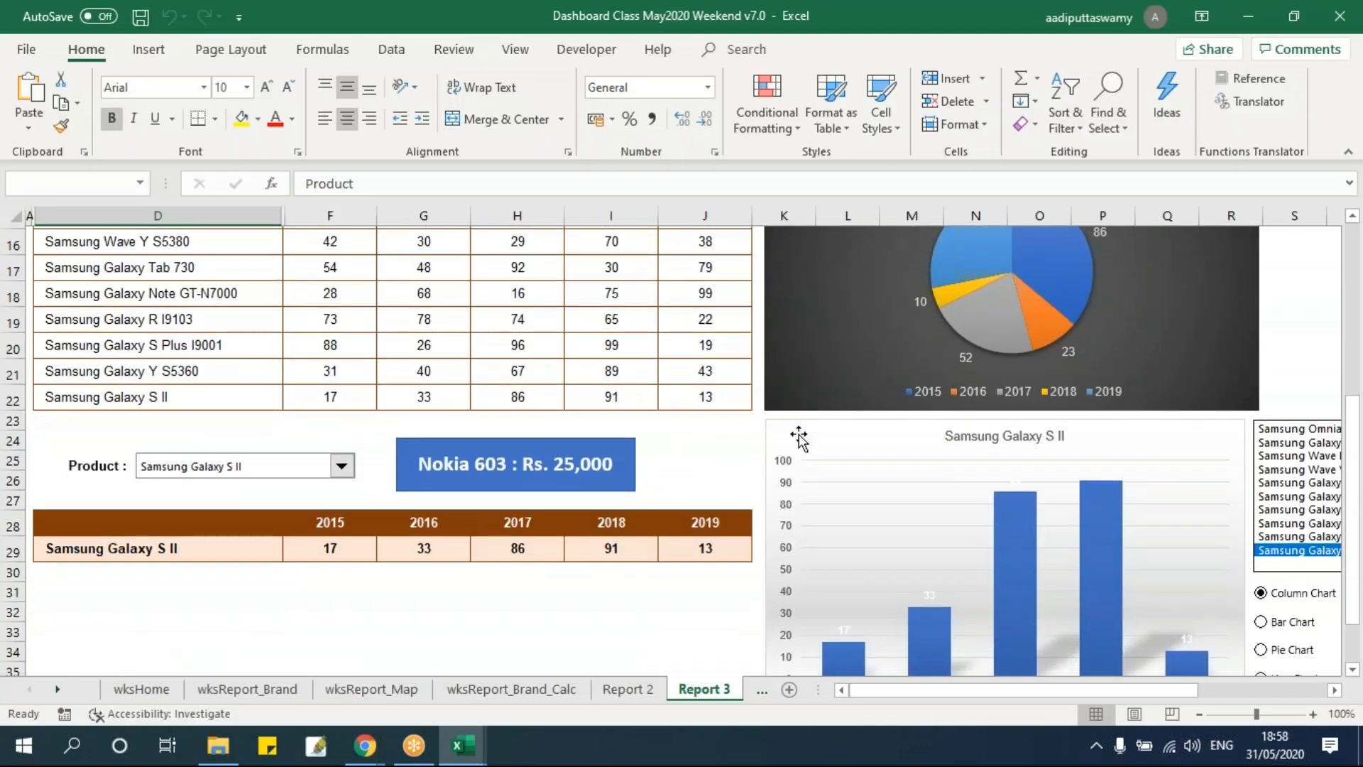
pyautogui.scroll(-5, 798, 432)
pyautogui.scroll(6, 843, 529)
pyautogui.scroll(-3, 843, 521)
pyautogui.scroll(3, 843, 522)
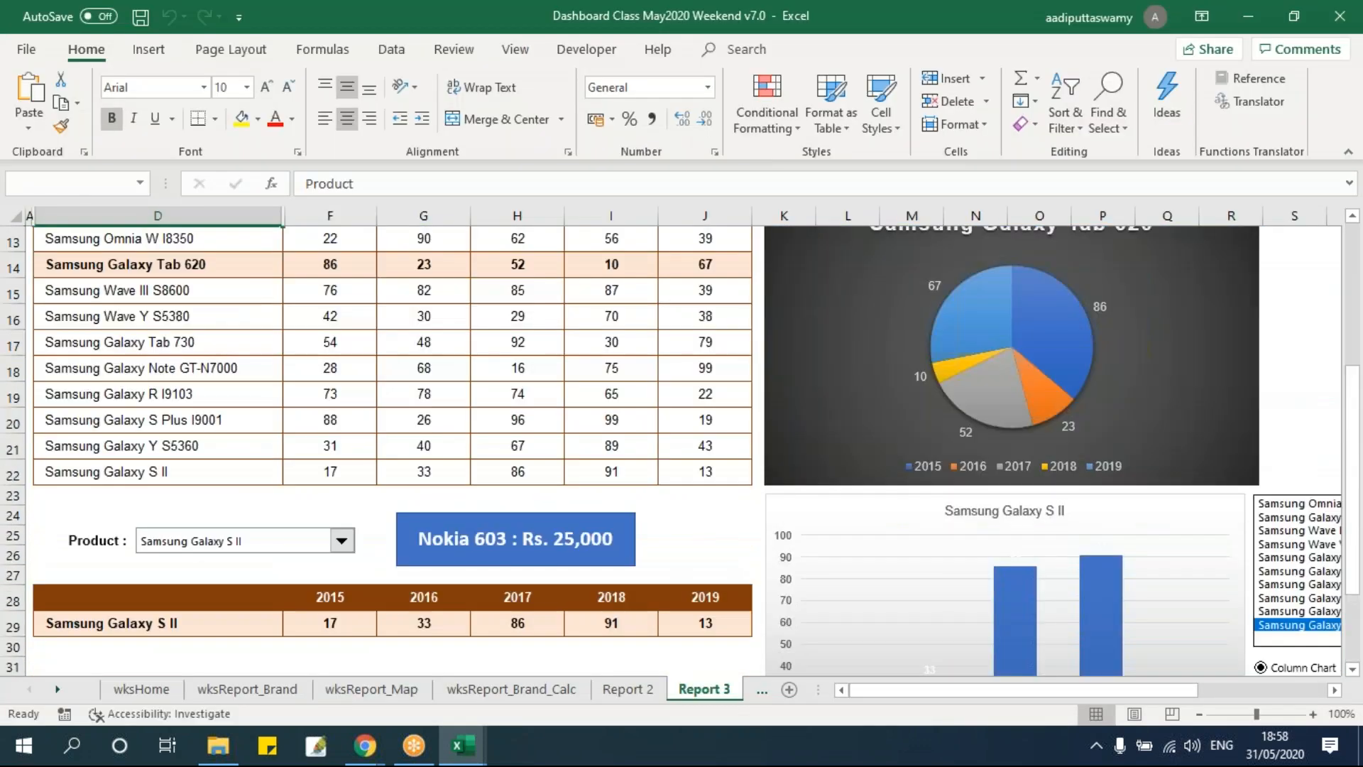
pyautogui.scroll(1, 685, 440)
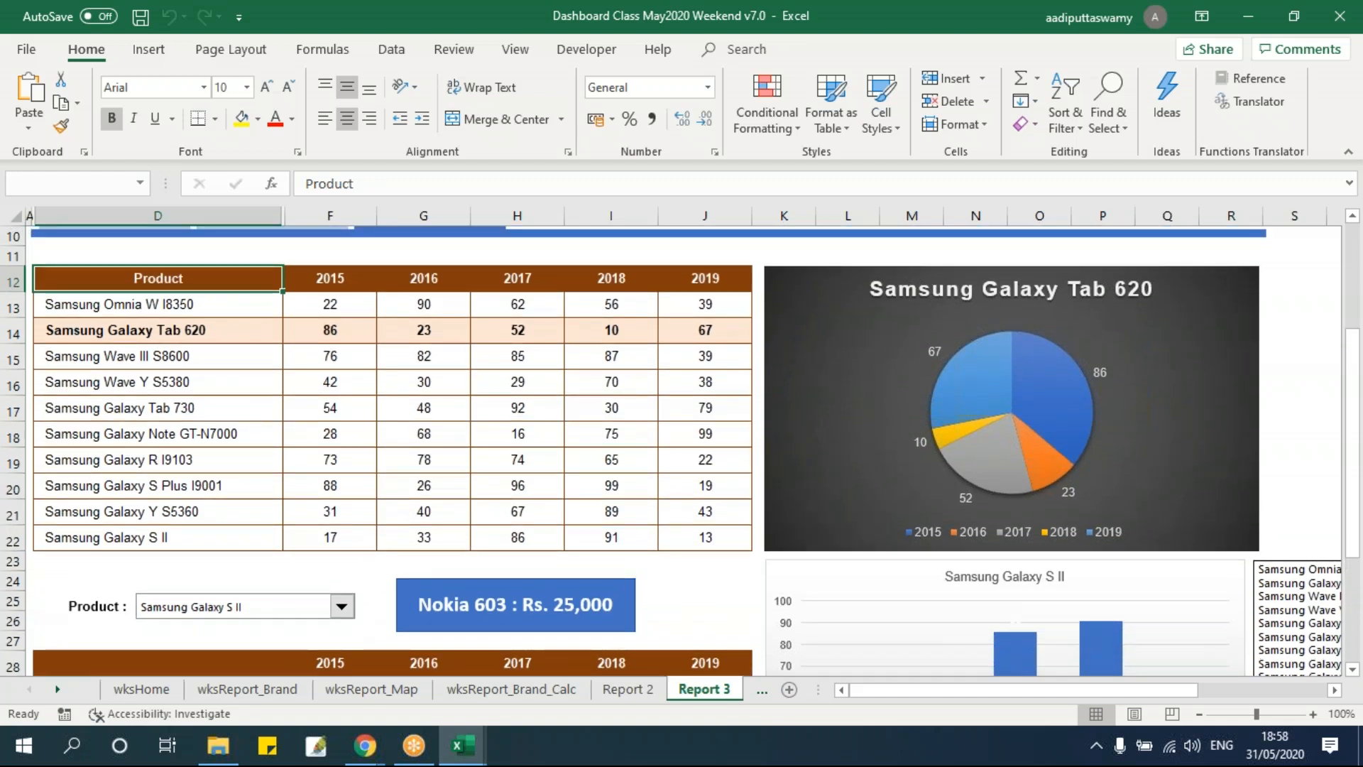
pyautogui.click(816, 482)
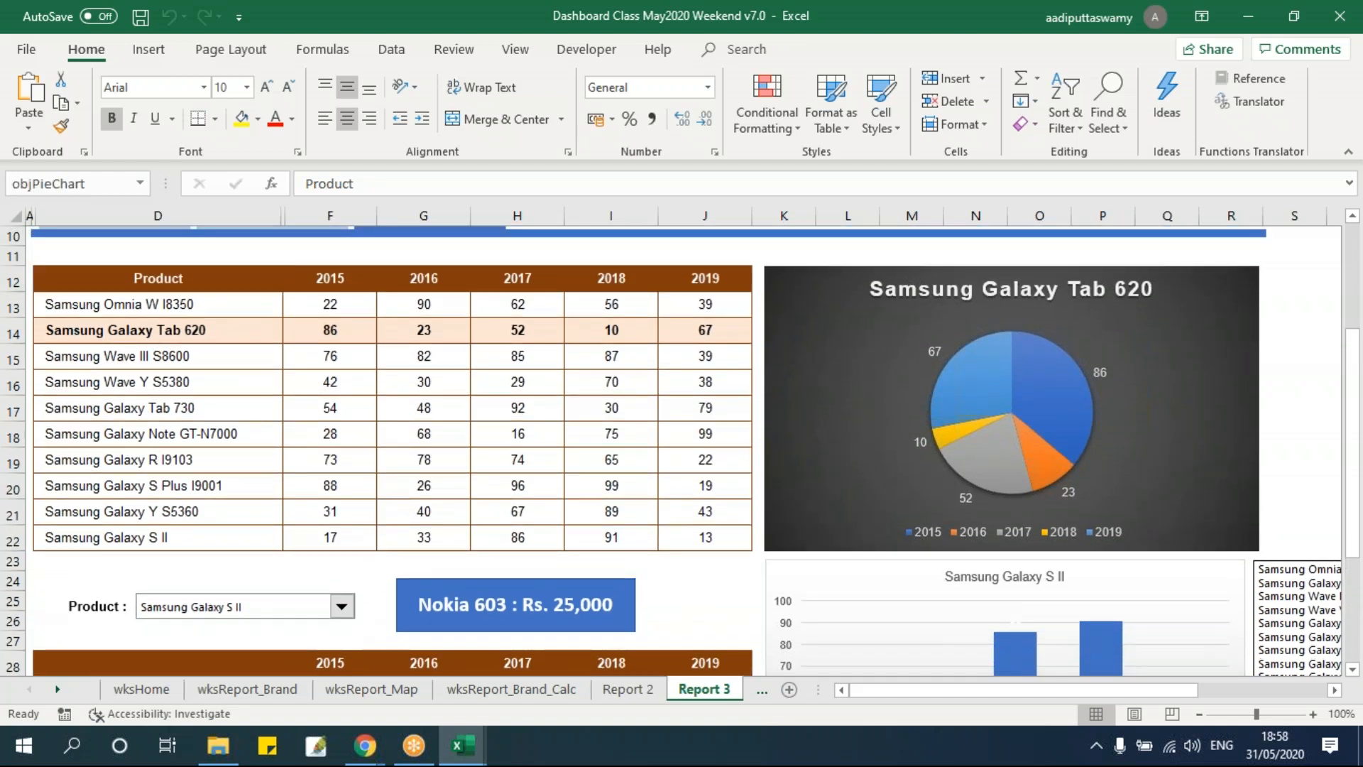
pyautogui.click(119, 183)
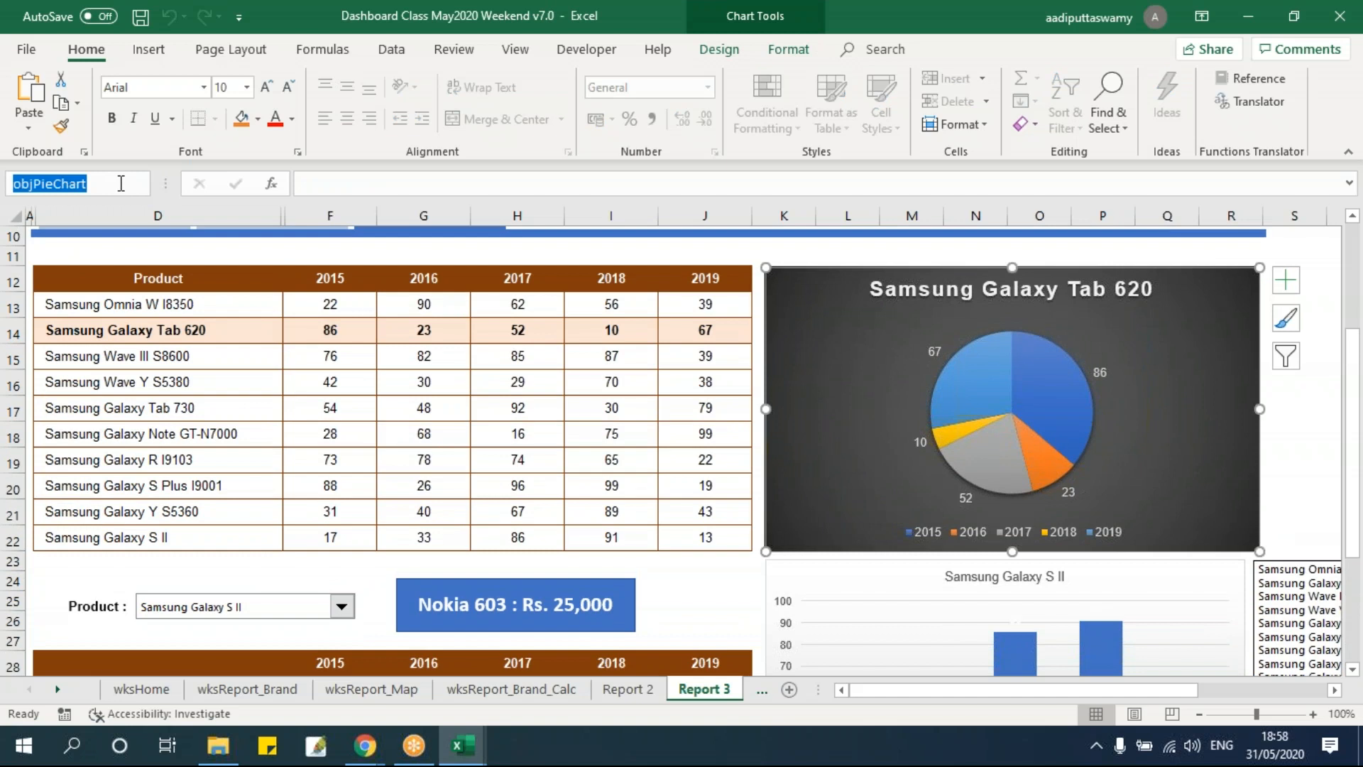
pyautogui.write('o')
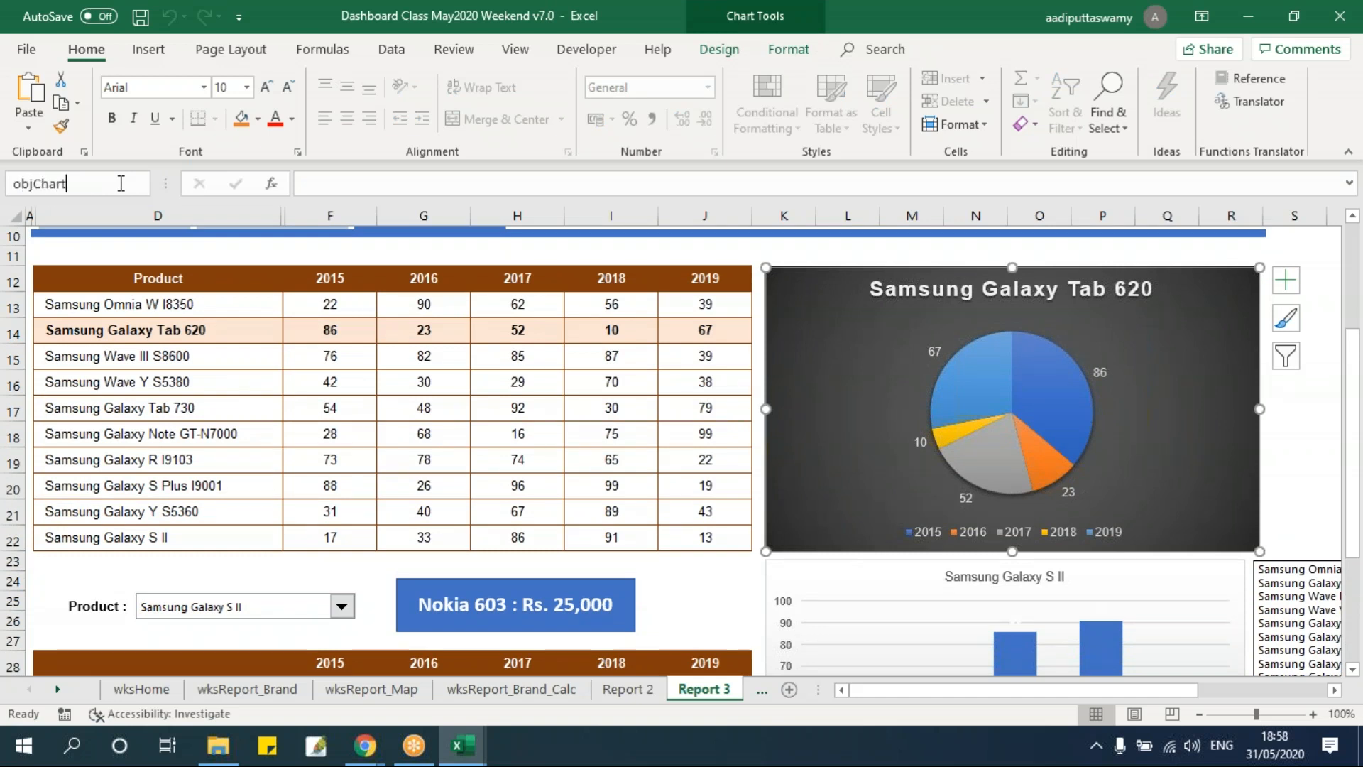
pyautogui.press('Return')
pyautogui.click(120, 183)
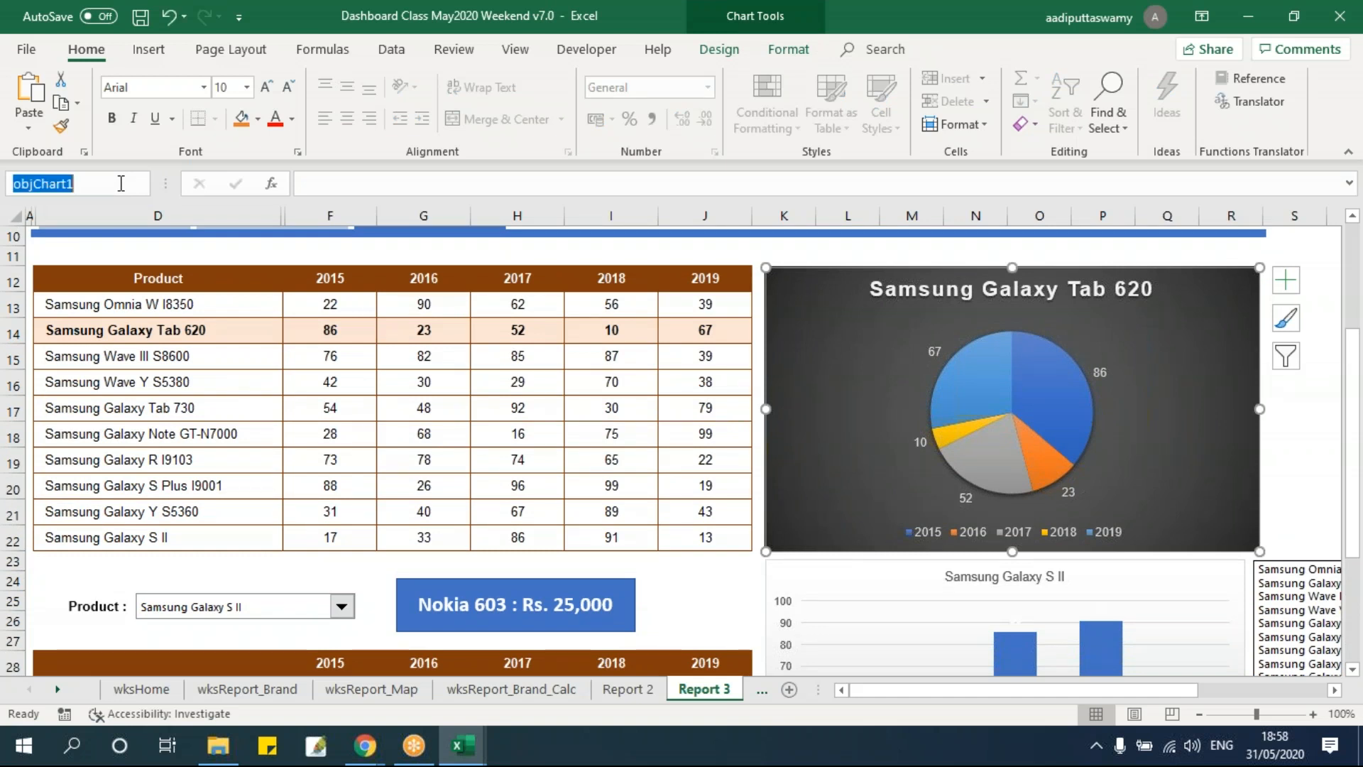
pyautogui.write('objChart')
pyautogui.press('Return')
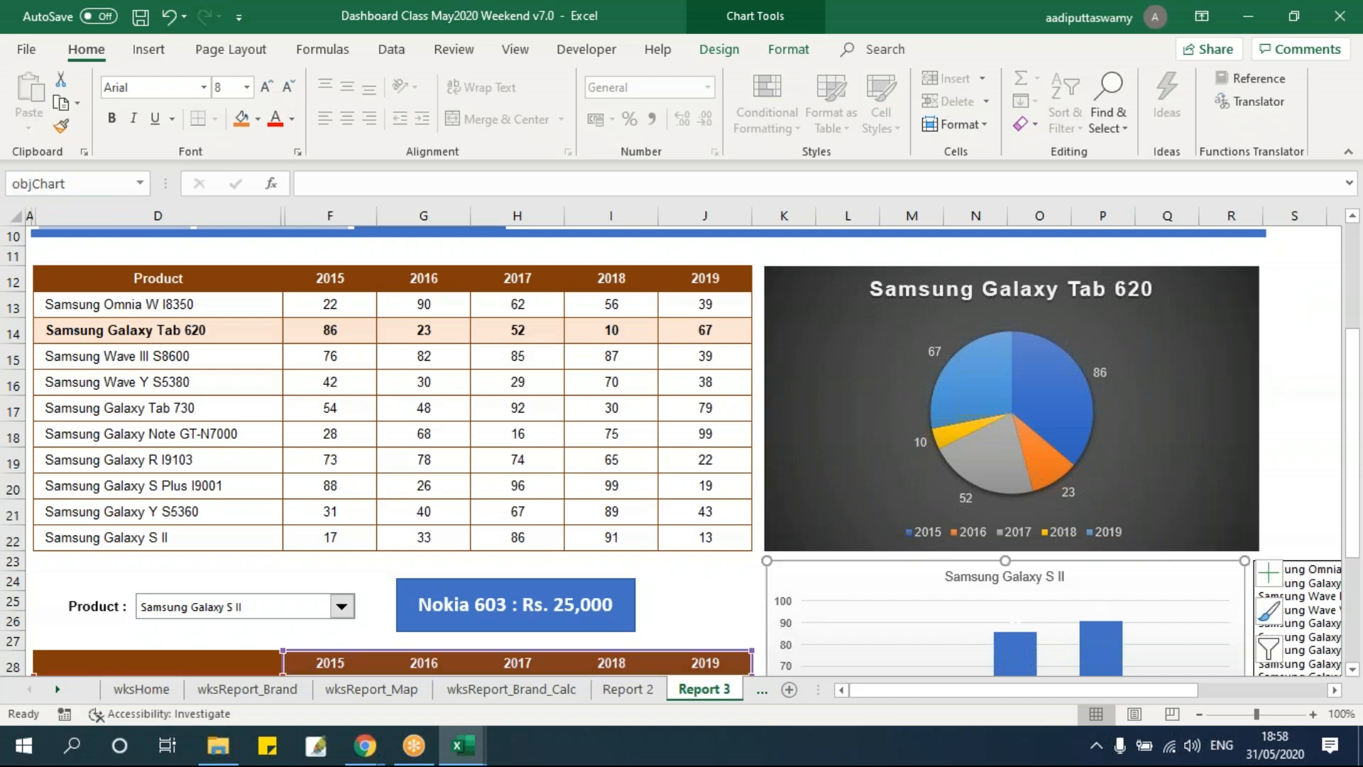
# Rename the column chart objChart2.
pyautogui.click(107, 183)
pyautogui.write('objChart1')
pyautogui.press('BackSpace')
pyautogui.write('2')
pyautogui.press('Return')
# Paste a copy of the pie chart beneath the column chart and rename the copy.
pyautogui.scroll(-5, 900, 560)
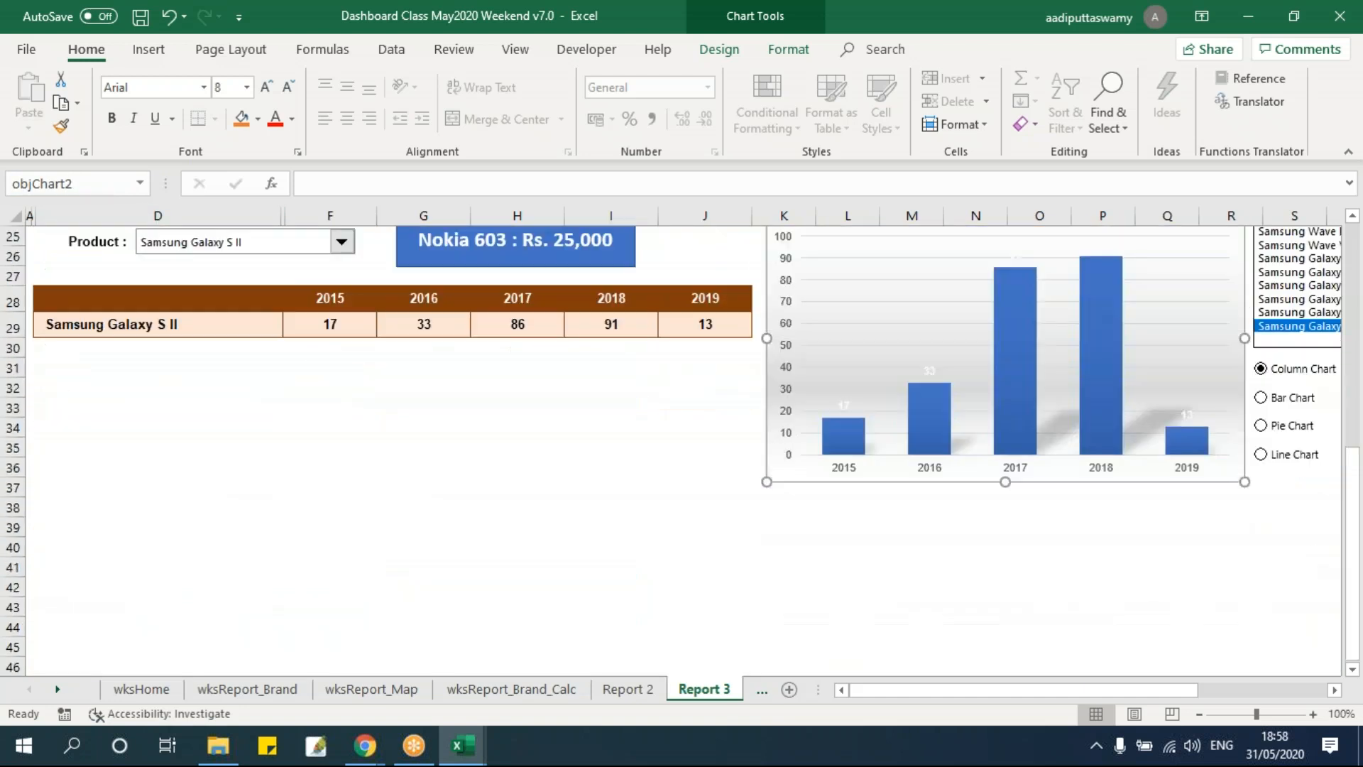
pyautogui.click(1334, 690)
pyautogui.scroll(6, 923, 454)
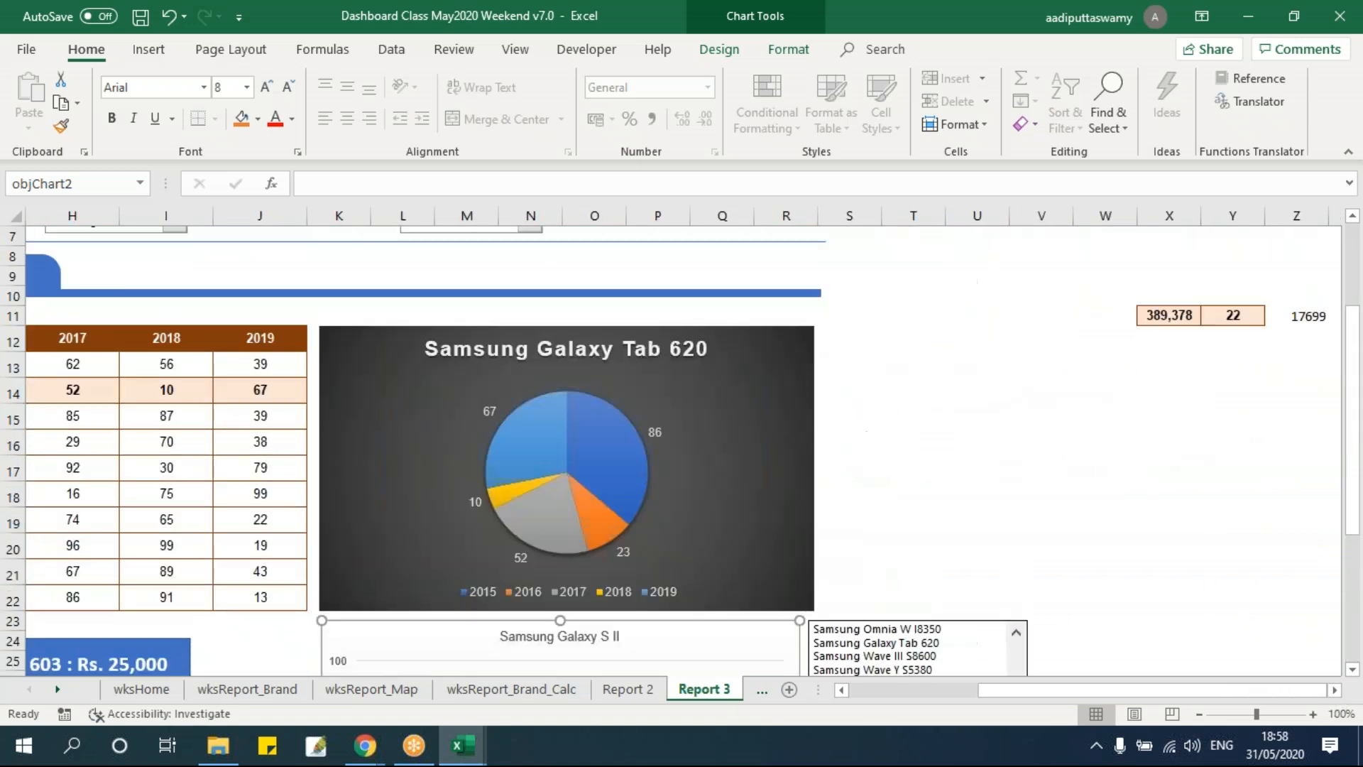
pyautogui.click(906, 444)
pyautogui.click(766, 334)
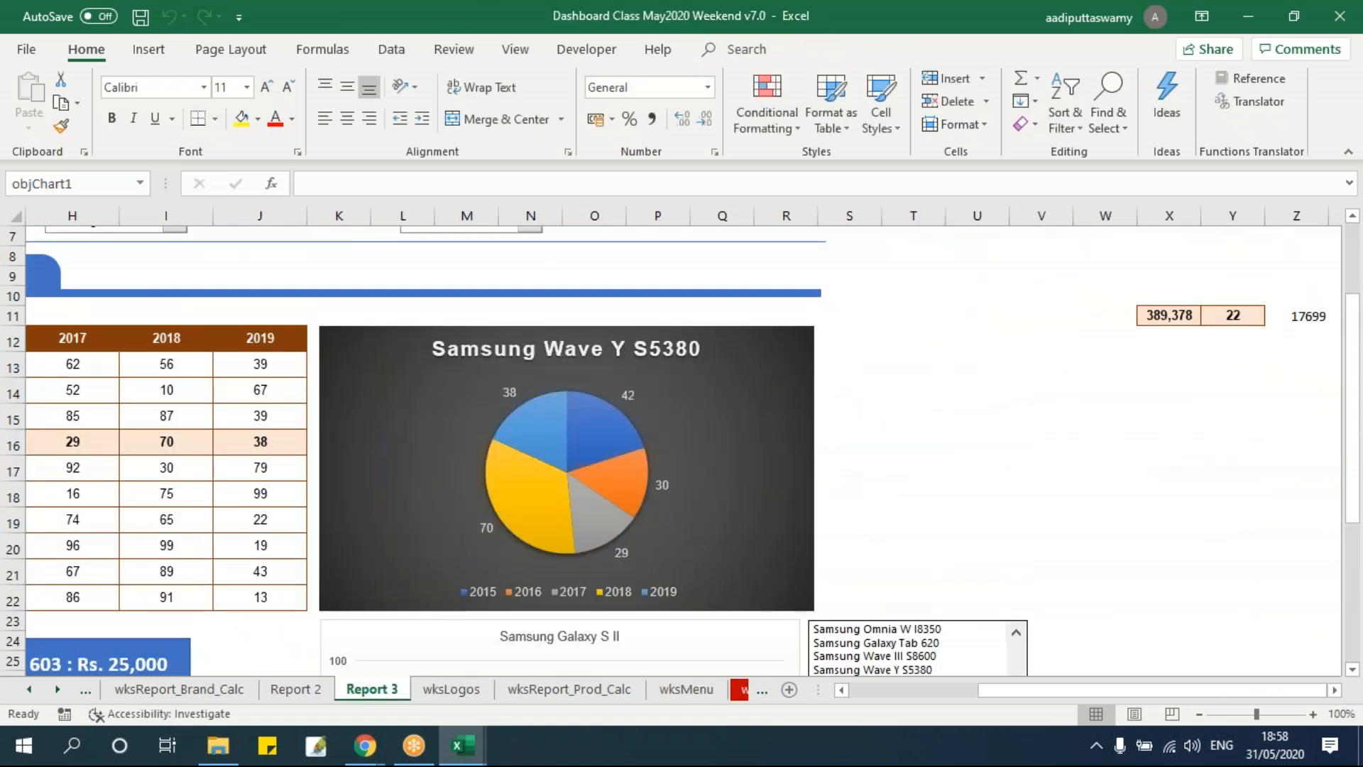
pyautogui.scroll(-8, 771, 447)
pyautogui.click(531, 493)
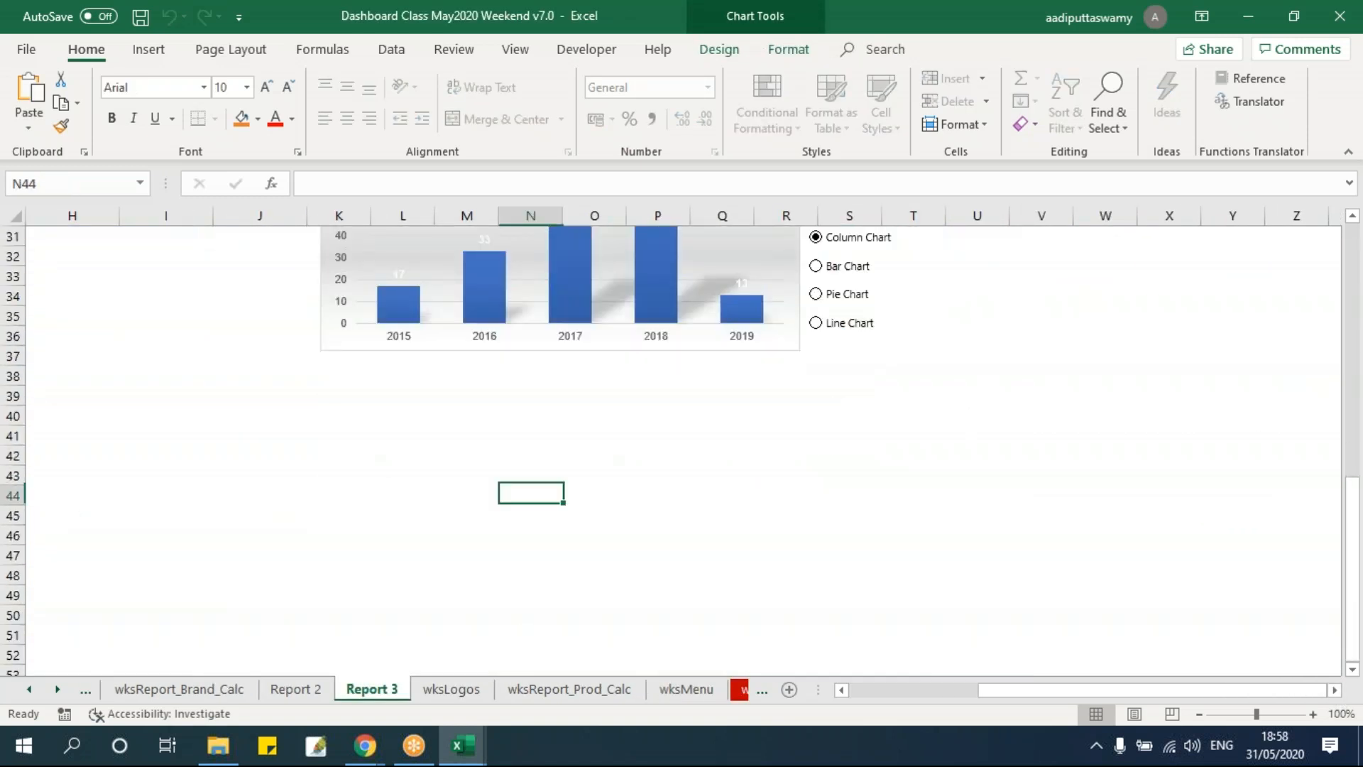
pyautogui.hotkey('ctrl', 'v')
pyautogui.moveTo(698, 487); pyautogui.dragTo(520, 370)
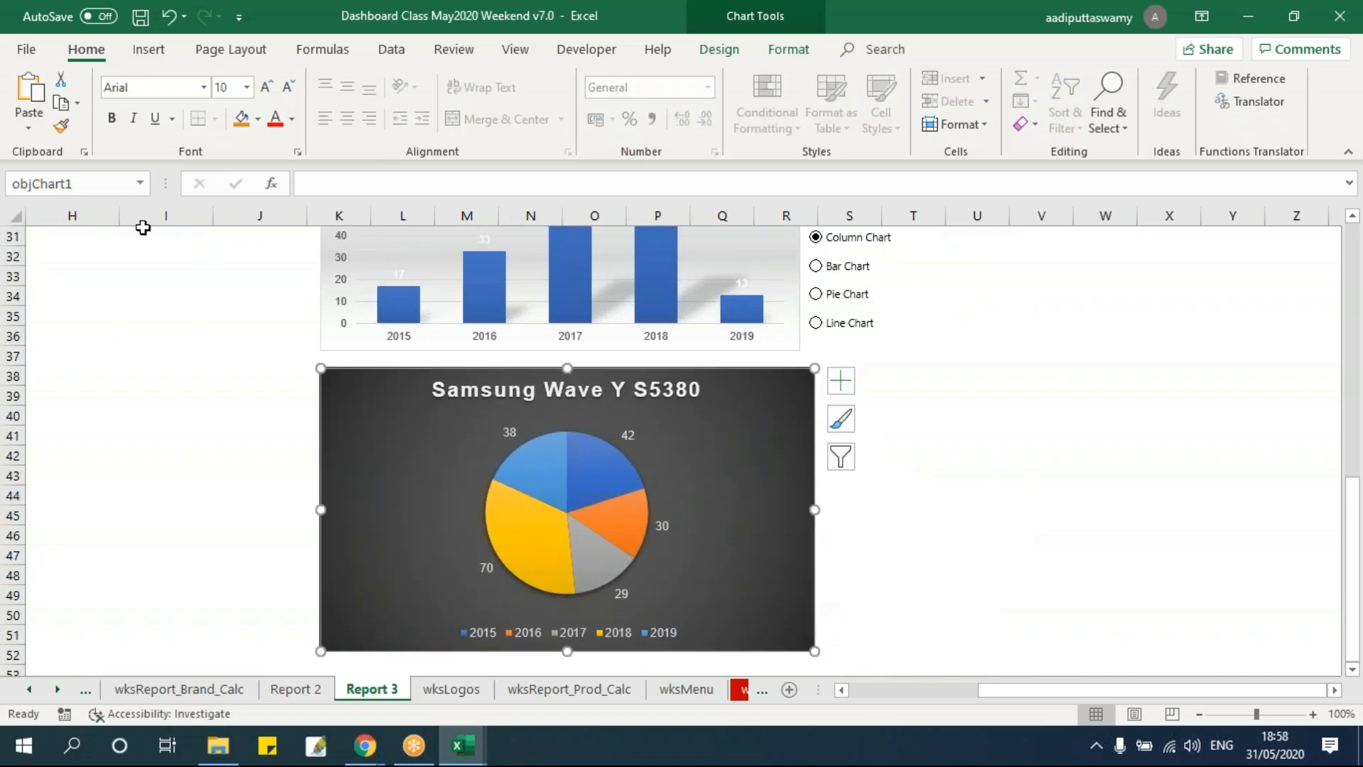
pyautogui.click(120, 184)
pyautogui.write('2')
pyautogui.press('Return')
# Duplicate the column chart below the pie chart copy and rename the duplicate objChart4.
pyautogui.click(329, 301)
pyautogui.hotkey('ctrl', 'x')
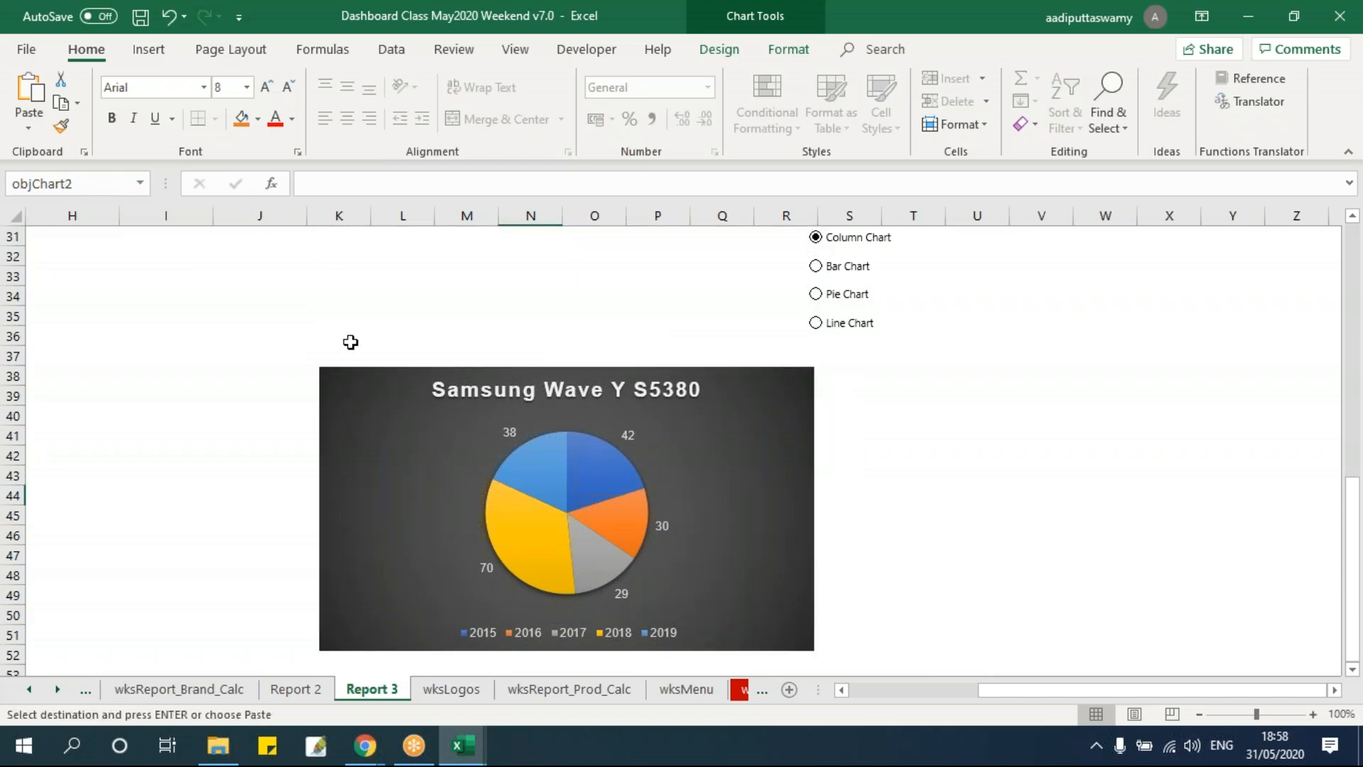
pyautogui.hotkey('ctrl', 'z')
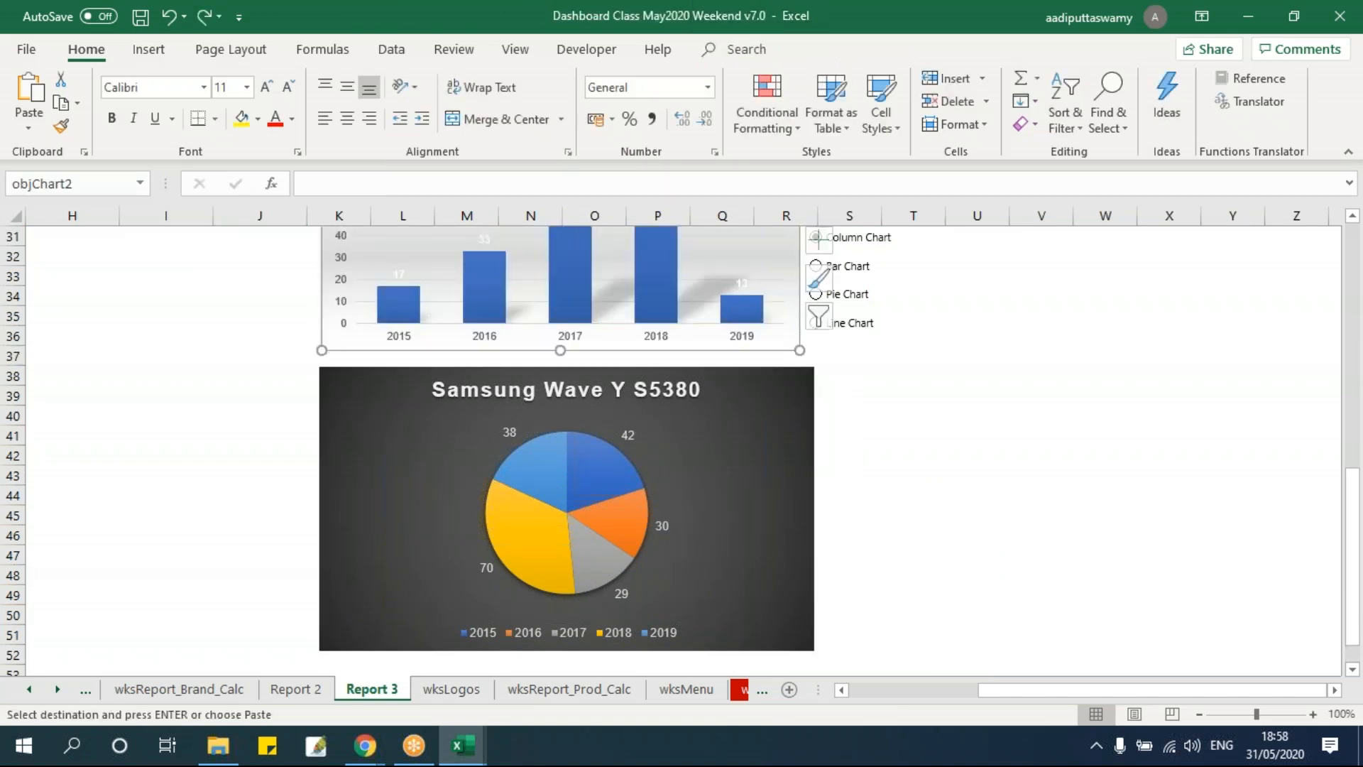
pyautogui.press('Escape')
pyautogui.scroll(-8, 337, 369)
pyautogui.click(338, 316)
pyautogui.scroll(2, 339, 341)
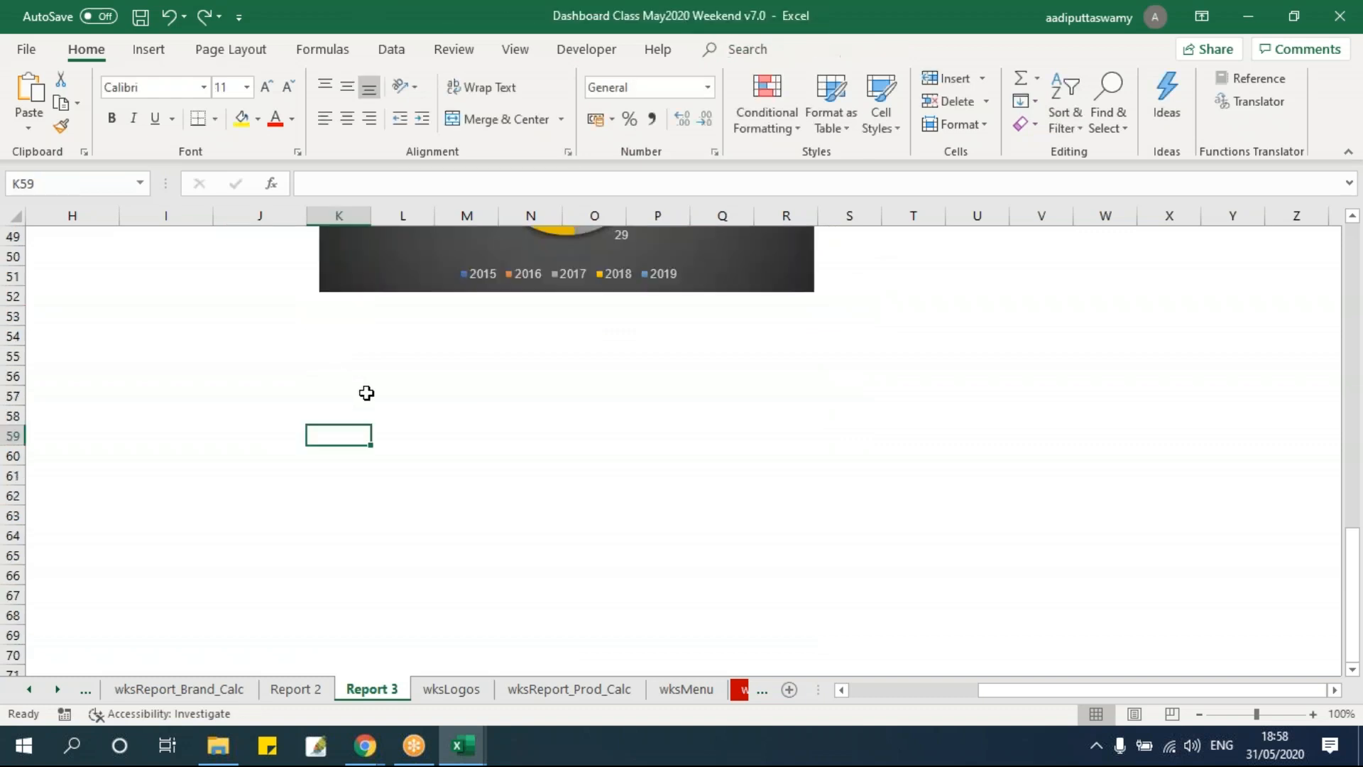
pyautogui.click(353, 355)
pyautogui.hotkey('ctrl', 'v')
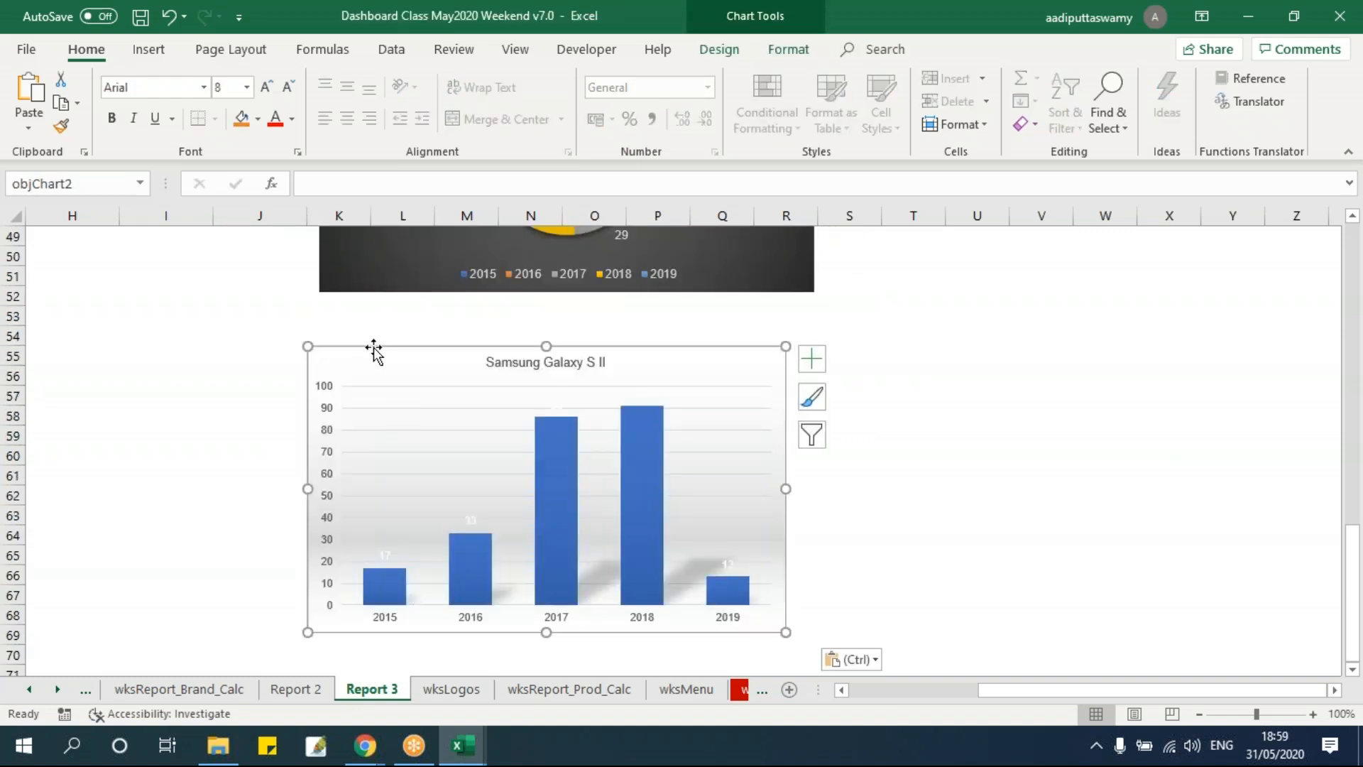
pyautogui.moveTo(370, 349); pyautogui.dragTo(386, 305)
pyautogui.click(132, 184)
pyautogui.click(125, 186)
pyautogui.press('Return')
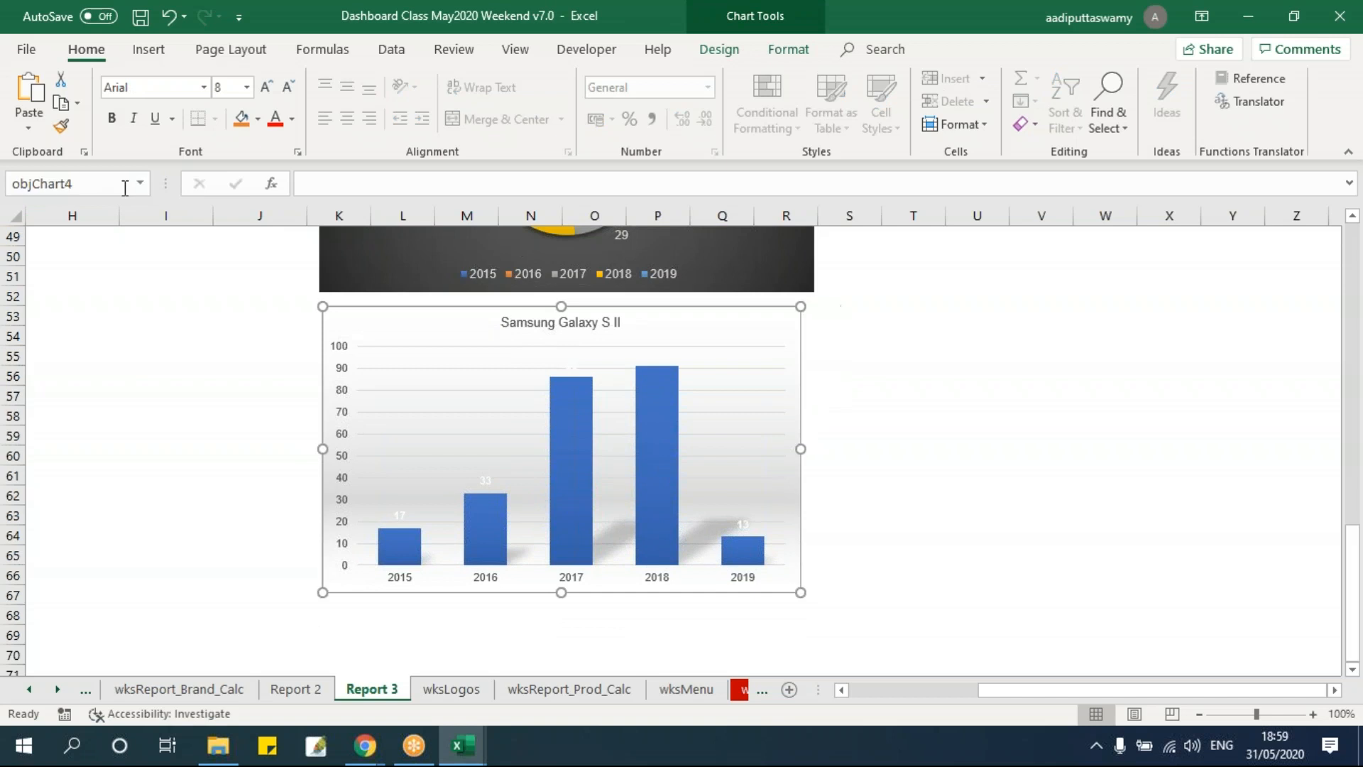
# Duplicate the whole PPTAutomation_Chart procedure at the end of the module.
pyautogui.click(966, 434)
pyautogui.scroll(5, 967, 448)
pyautogui.scroll(9, 966, 448)
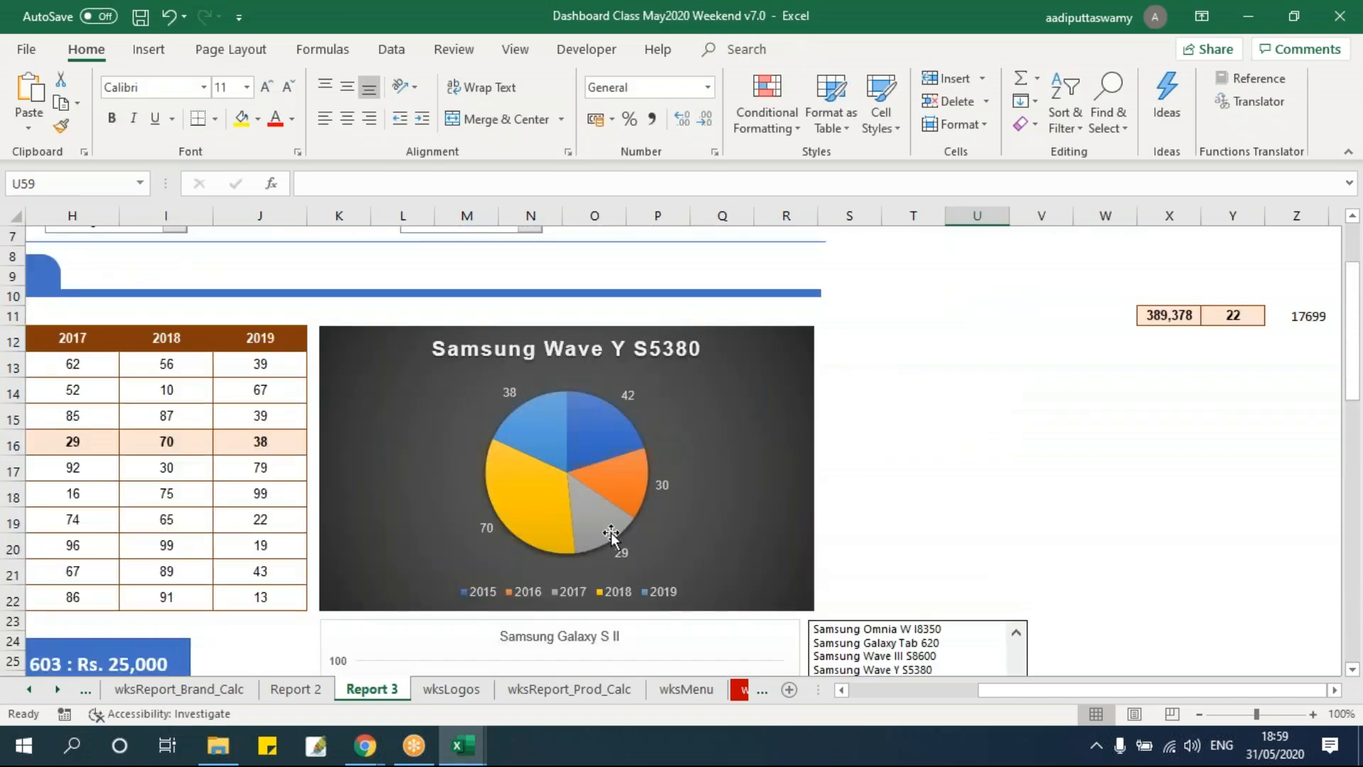
pyautogui.scroll(-4, 611, 536)
pyautogui.hotkey('alt', 'F11')
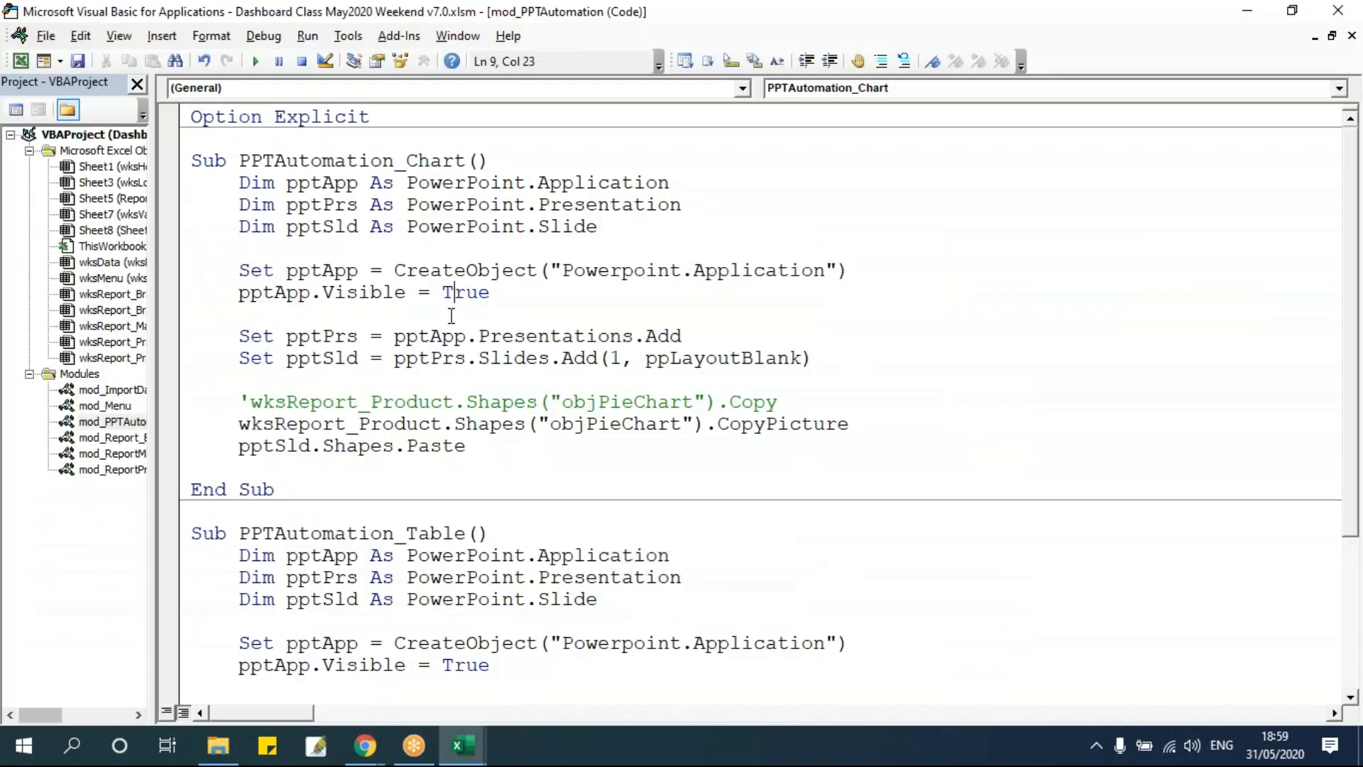
pyautogui.click(192, 160)
pyautogui.moveTo(192, 161); pyautogui.dragTo(274, 489)
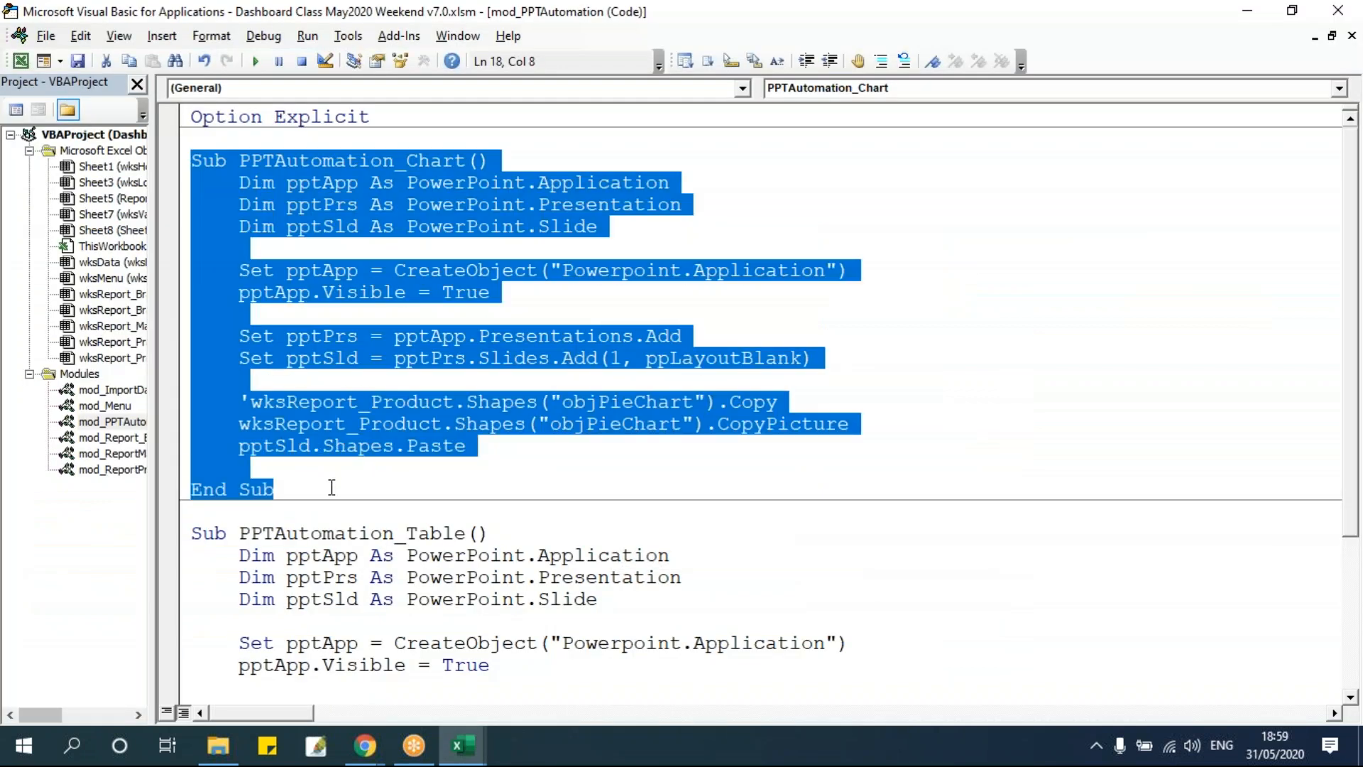
pyautogui.scroll(-3, 453, 504)
pyautogui.click(355, 673)
pyautogui.press('Return')
pyautogui.press('Return')
pyautogui.press('Return')
pyautogui.press('Return')
pyautogui.press('Return')
pyautogui.press('Return')
pyautogui.press('Return')
pyautogui.press('Return')
pyautogui.press('Return')
pyautogui.press('Return')
pyautogui.press('Return')
pyautogui.press('Return')
pyautogui.press('Return')
pyautogui.press('Return')
pyautogui.press('Return')
pyautogui.press('Return')
pyautogui.press('Return')
pyautogui.press('Return')
pyautogui.press('Return')
pyautogui.press('Return')
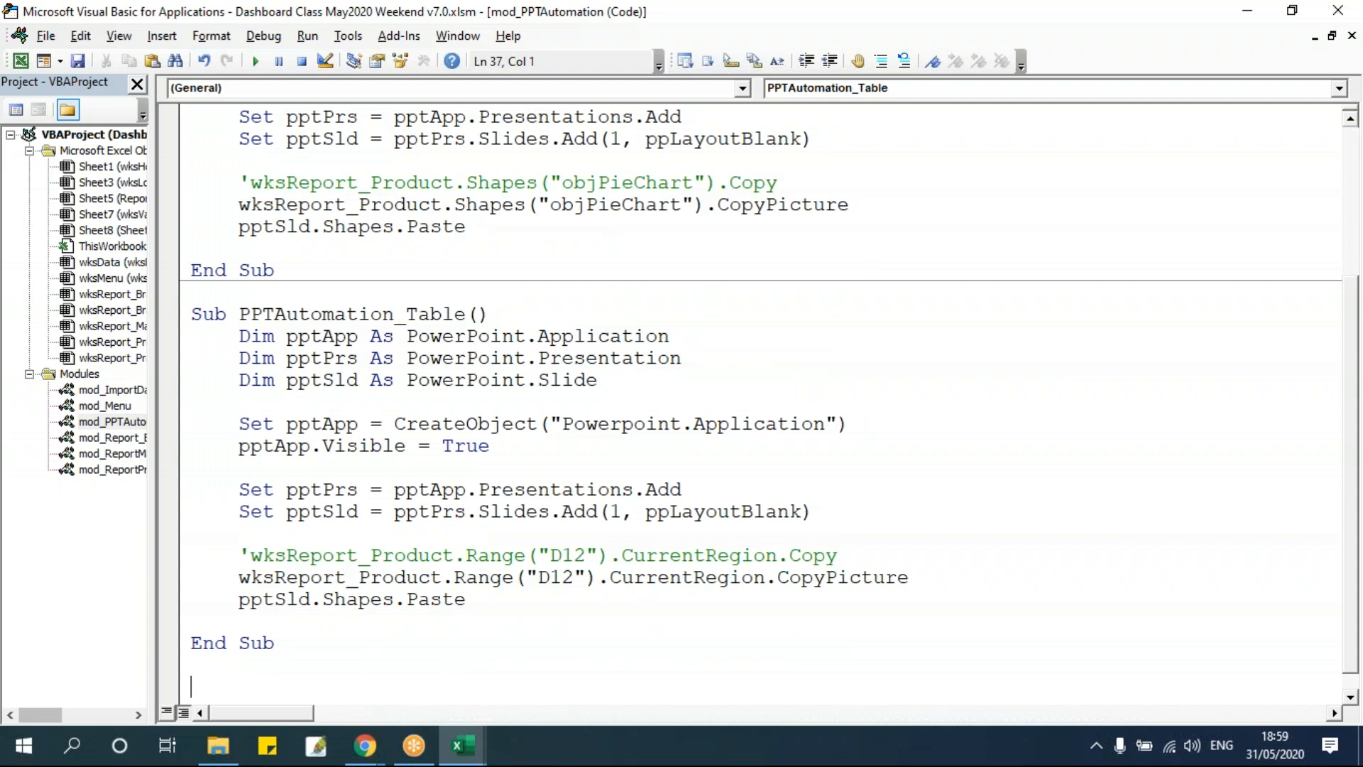
pyautogui.press('Return')
pyautogui.press('Return')
pyautogui.press('Return')
pyautogui.press('Return')
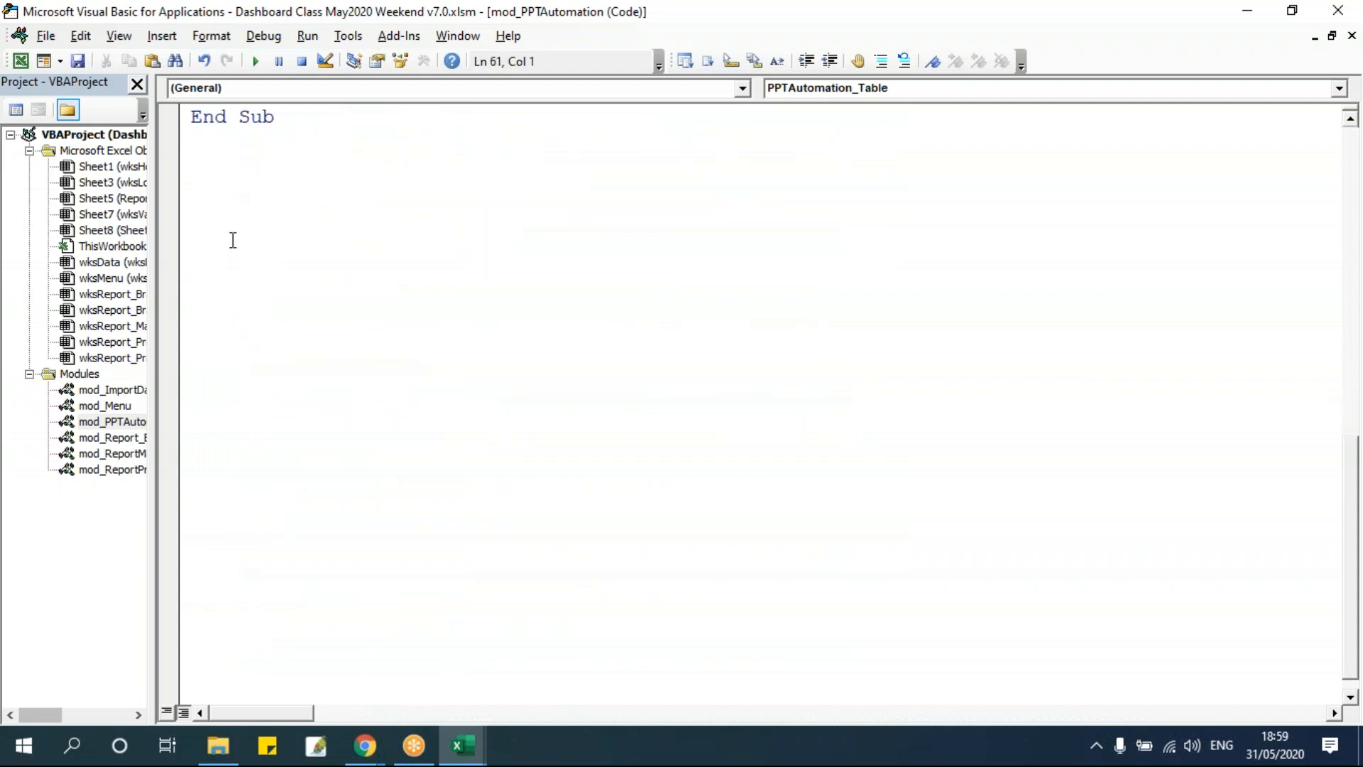
pyautogui.hotkey('ctrl', 'v')
# Rename the duplicated procedure PPTAutomation_MultipleChart.
pyautogui.click(408, 162)
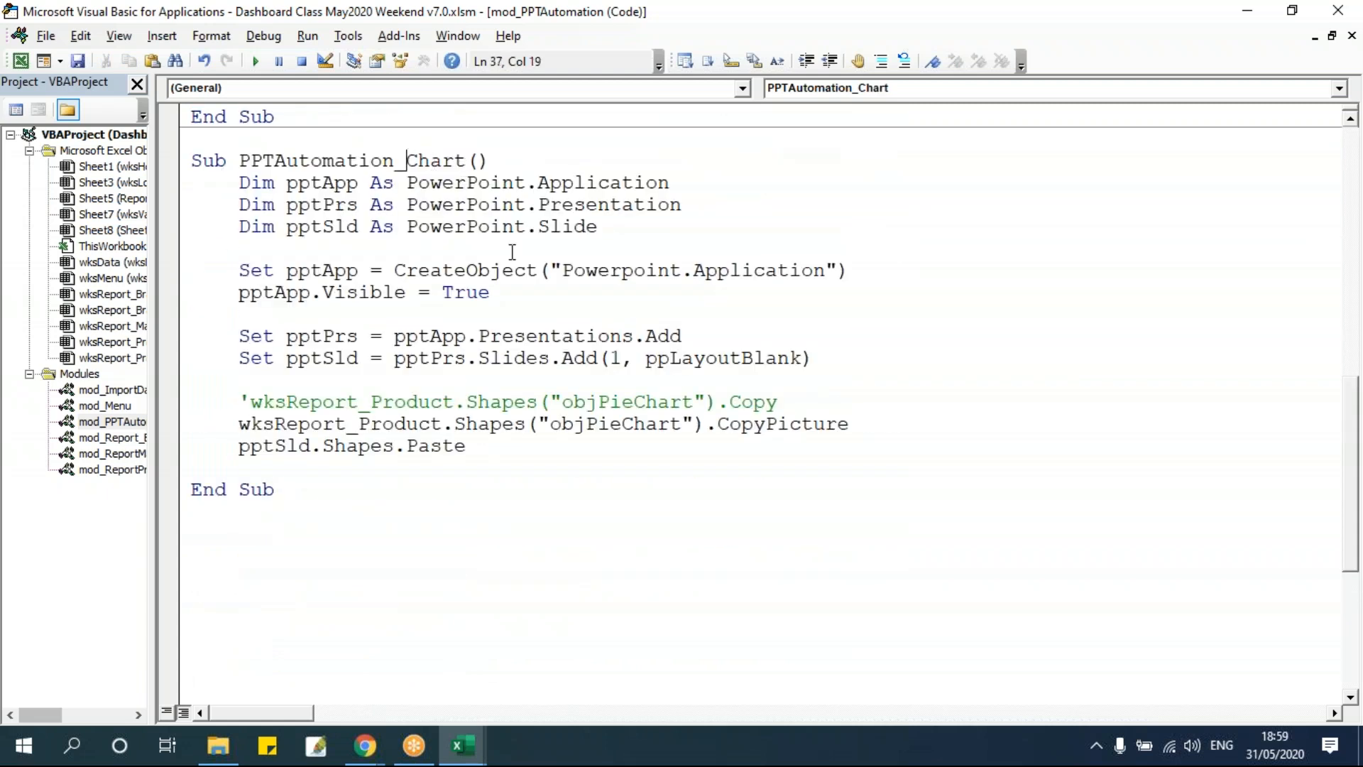
pyautogui.write('Multip')
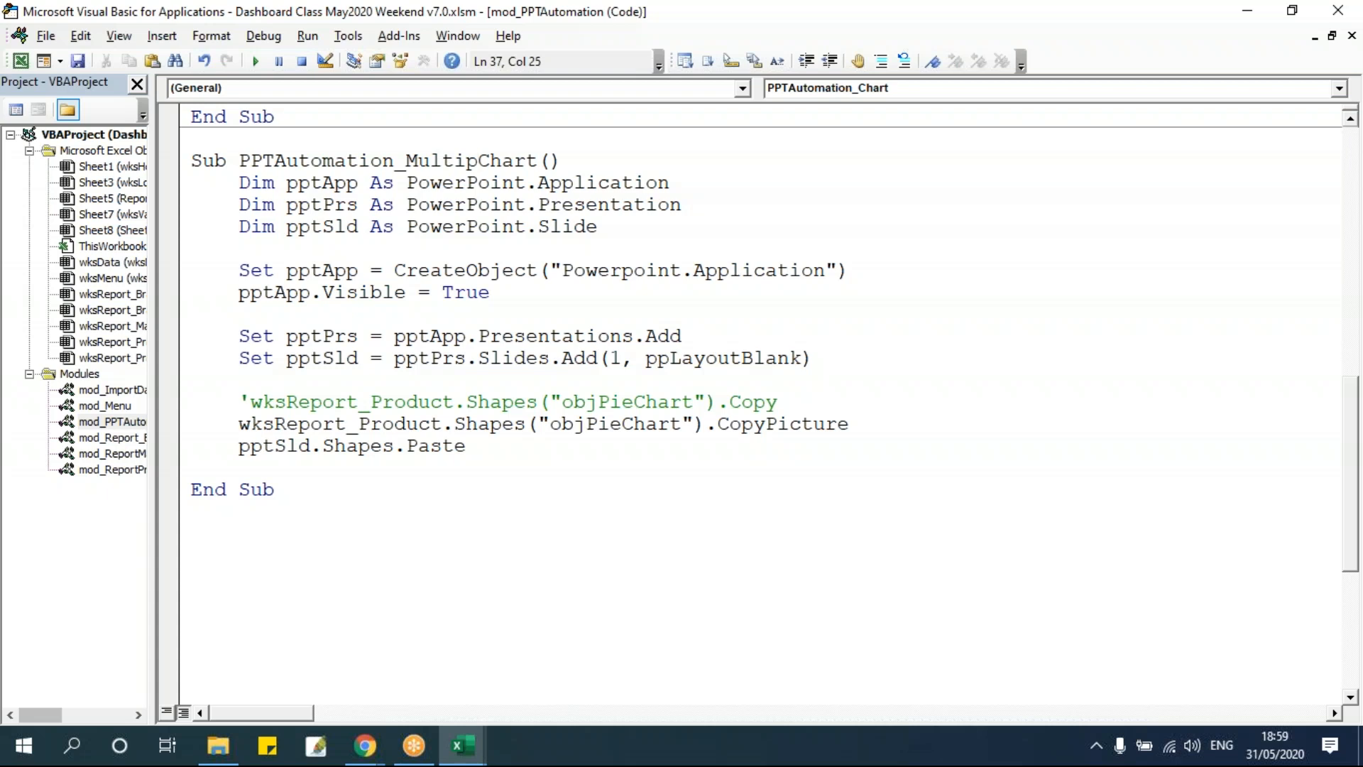
pyautogui.write('le')
pyautogui.click(567, 436)
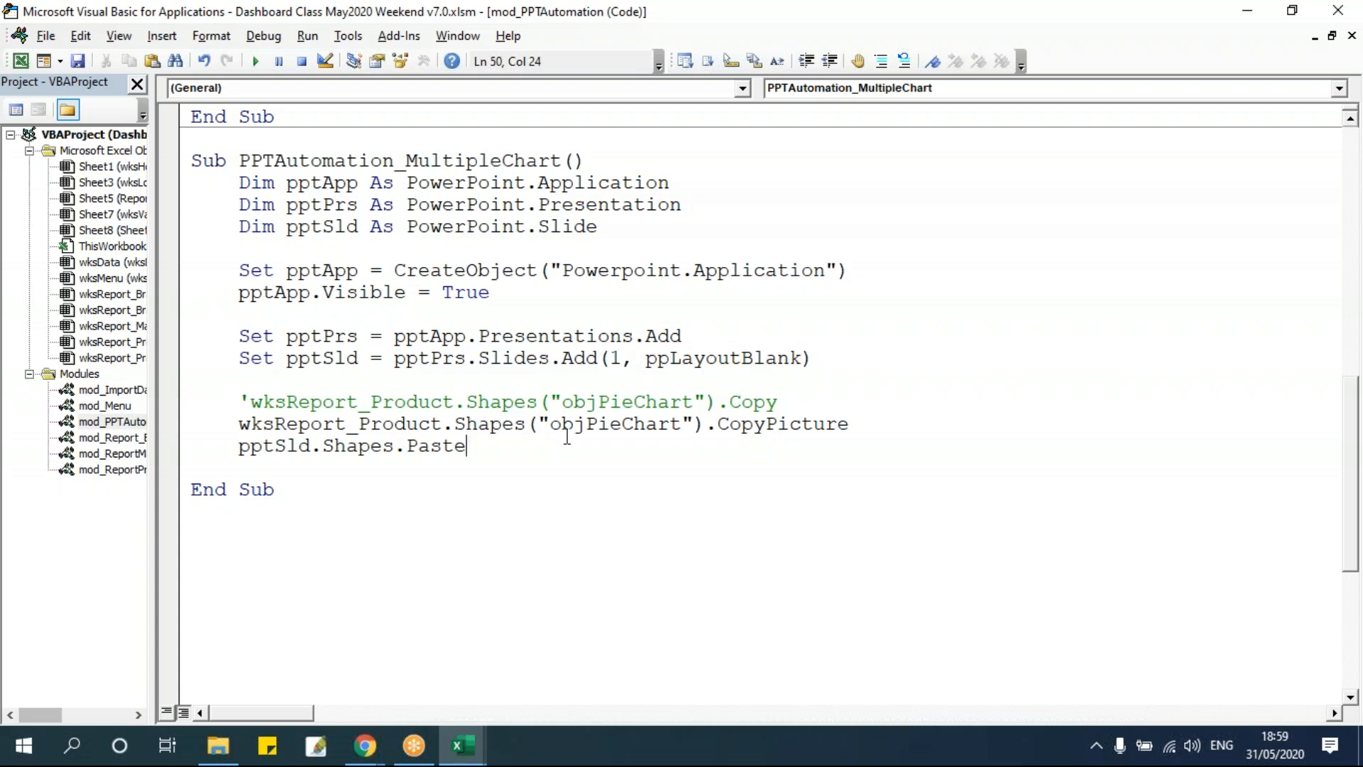
# Declare an Integer variable intI in the new procedure.
pyautogui.click(399, 318)
pyautogui.moveTo(238, 183); pyautogui.dragTo(479, 451)
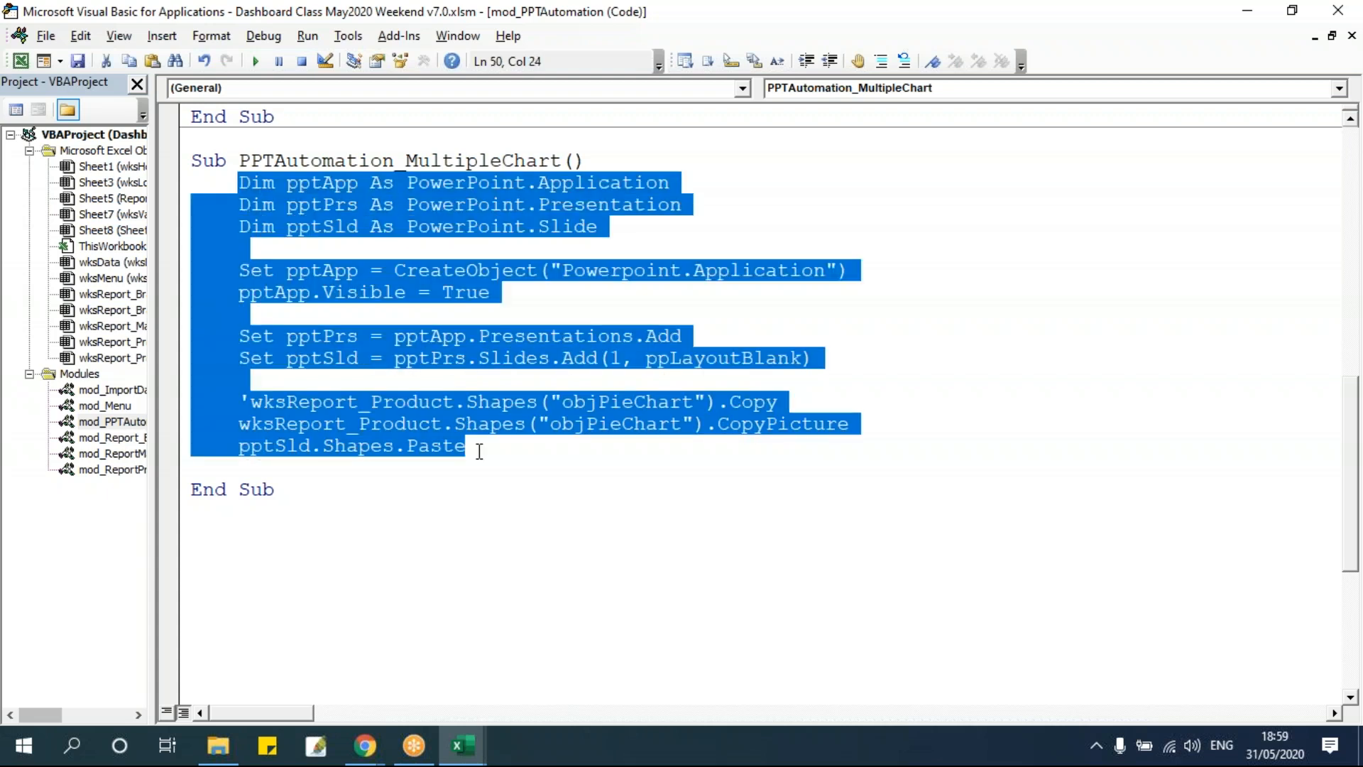
pyautogui.click(641, 234)
pyautogui.press('Return')
pyautogui.press('Return')
pyautogui.write('d')
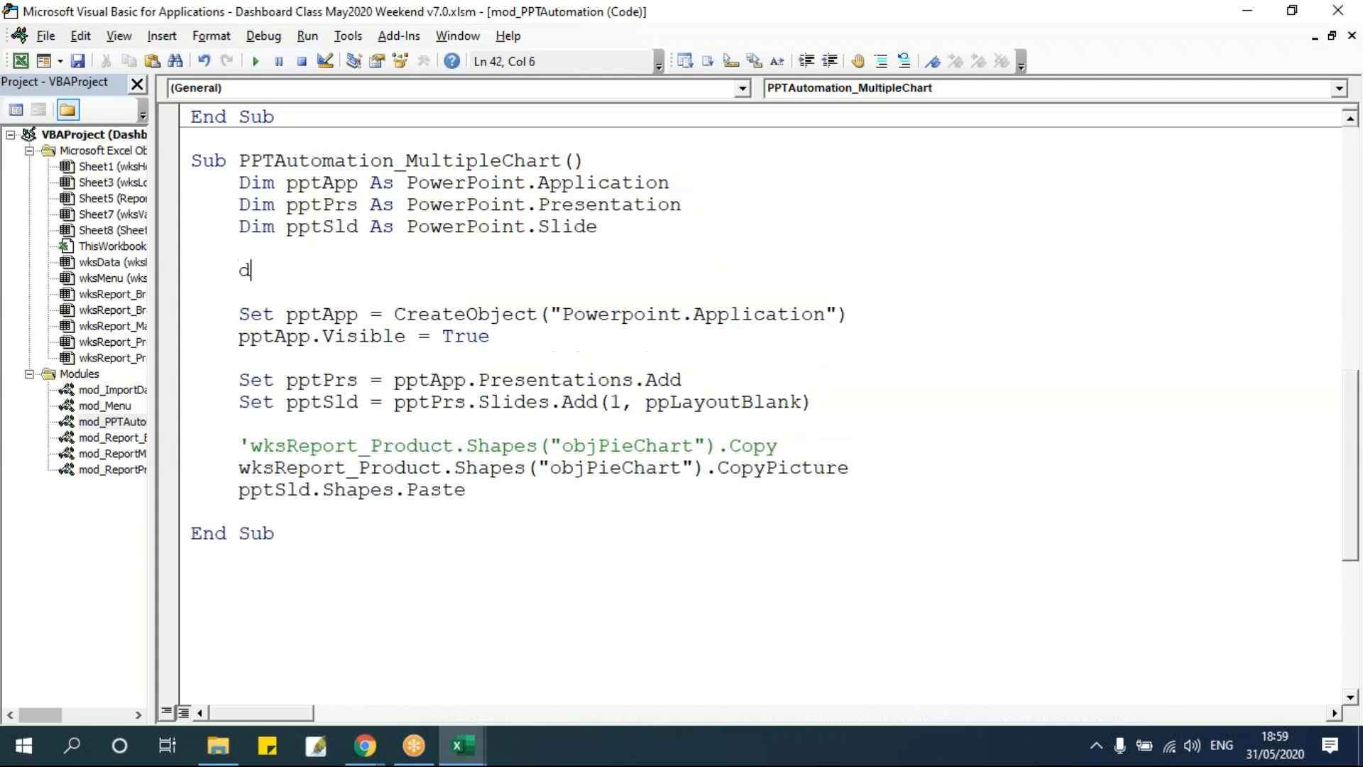
pyautogui.write('im intI as Integer')
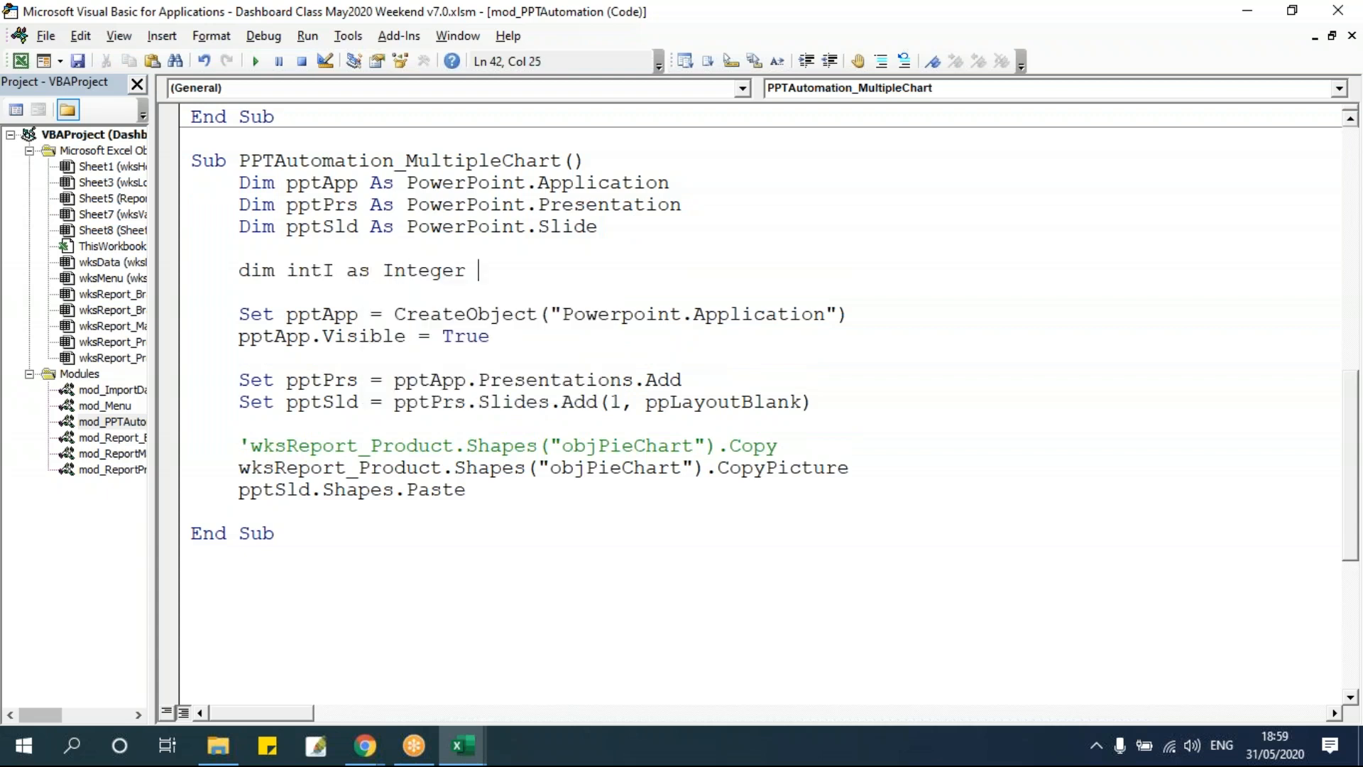
# Insert a For intI = 1 To 4 loop header before the slide-adding statement.
pyautogui.click(634, 325)
pyautogui.moveTo(517, 339); pyautogui.dragTo(171, 315)
pyautogui.moveTo(682, 379); pyautogui.dragTo(165, 375)
pyautogui.click(300, 336)
pyautogui.moveTo(883, 403); pyautogui.dragTo(239, 408)
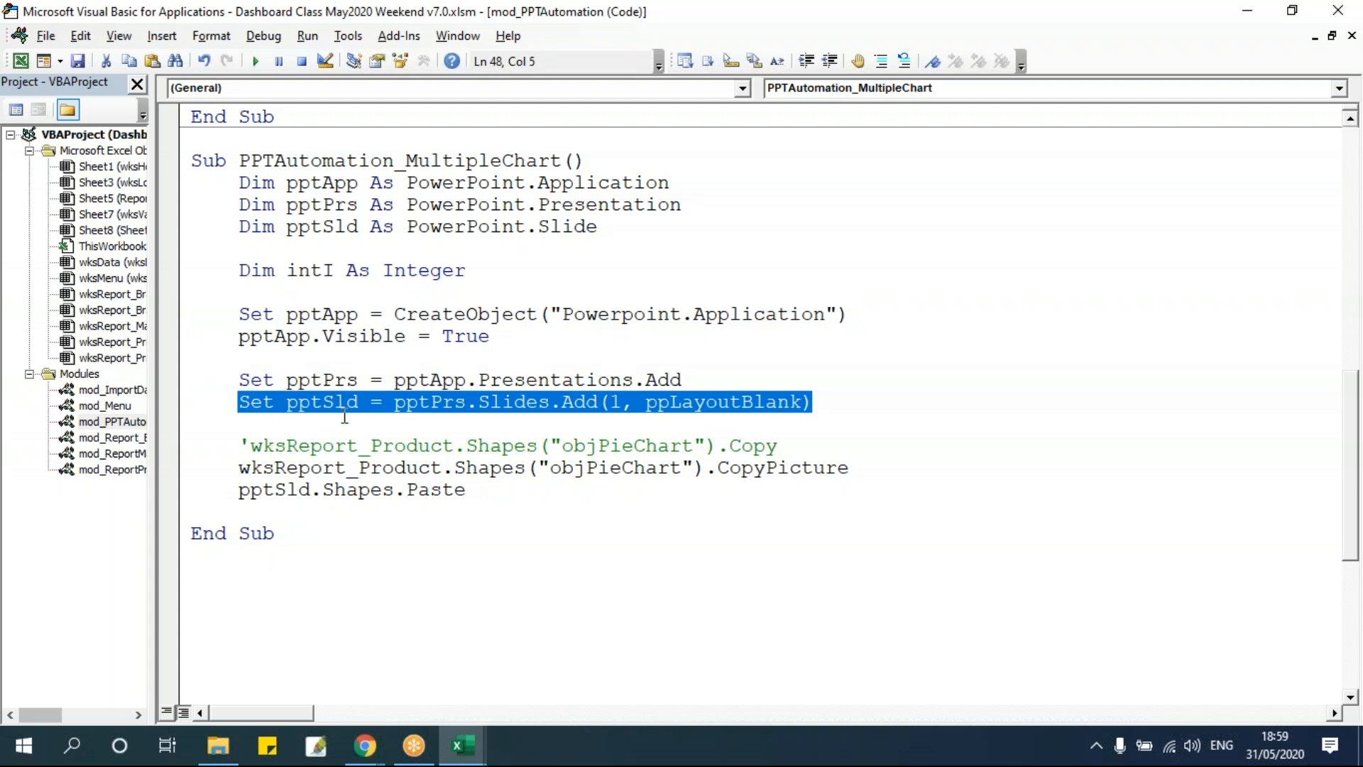
pyautogui.click(739, 380)
pyautogui.press('Return')
pyautogui.press('Return')
pyautogui.write('f')
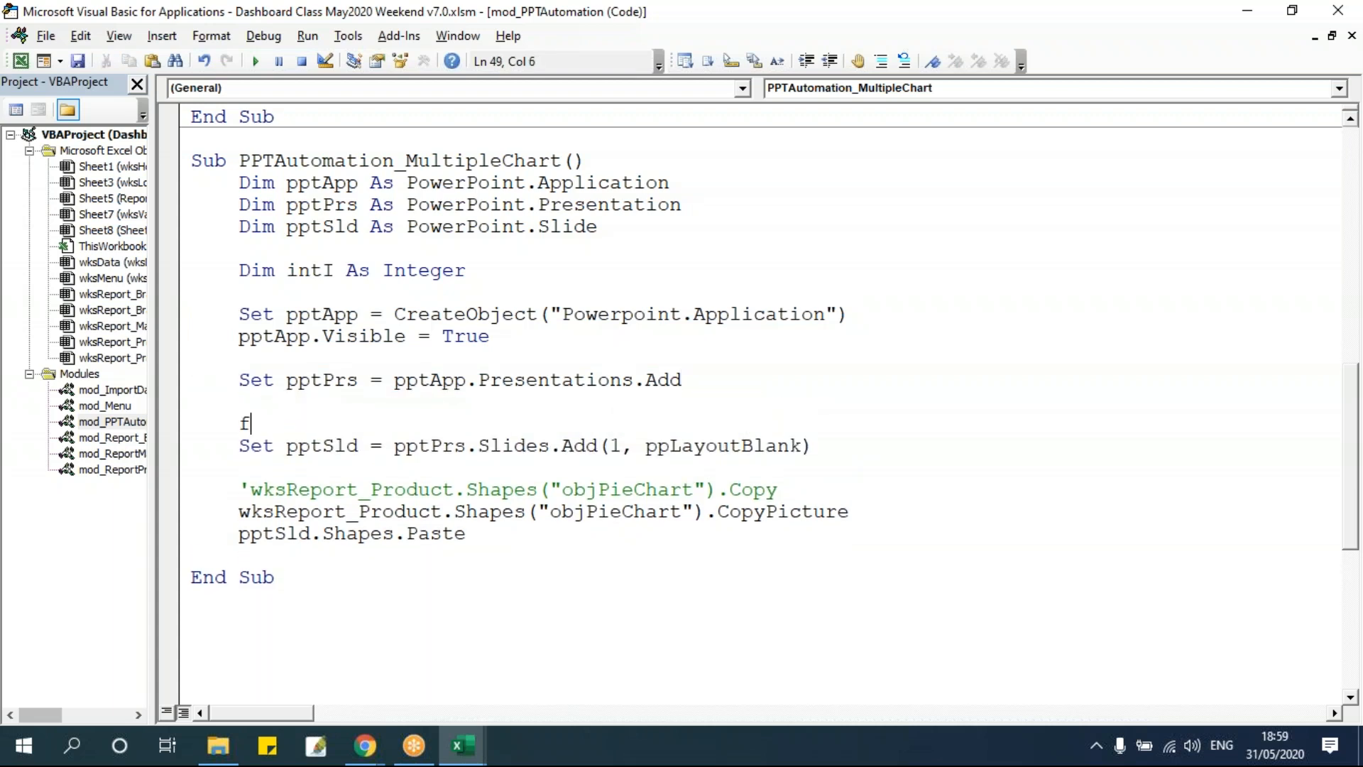
pyautogui.write('or inti = 1 to 4')
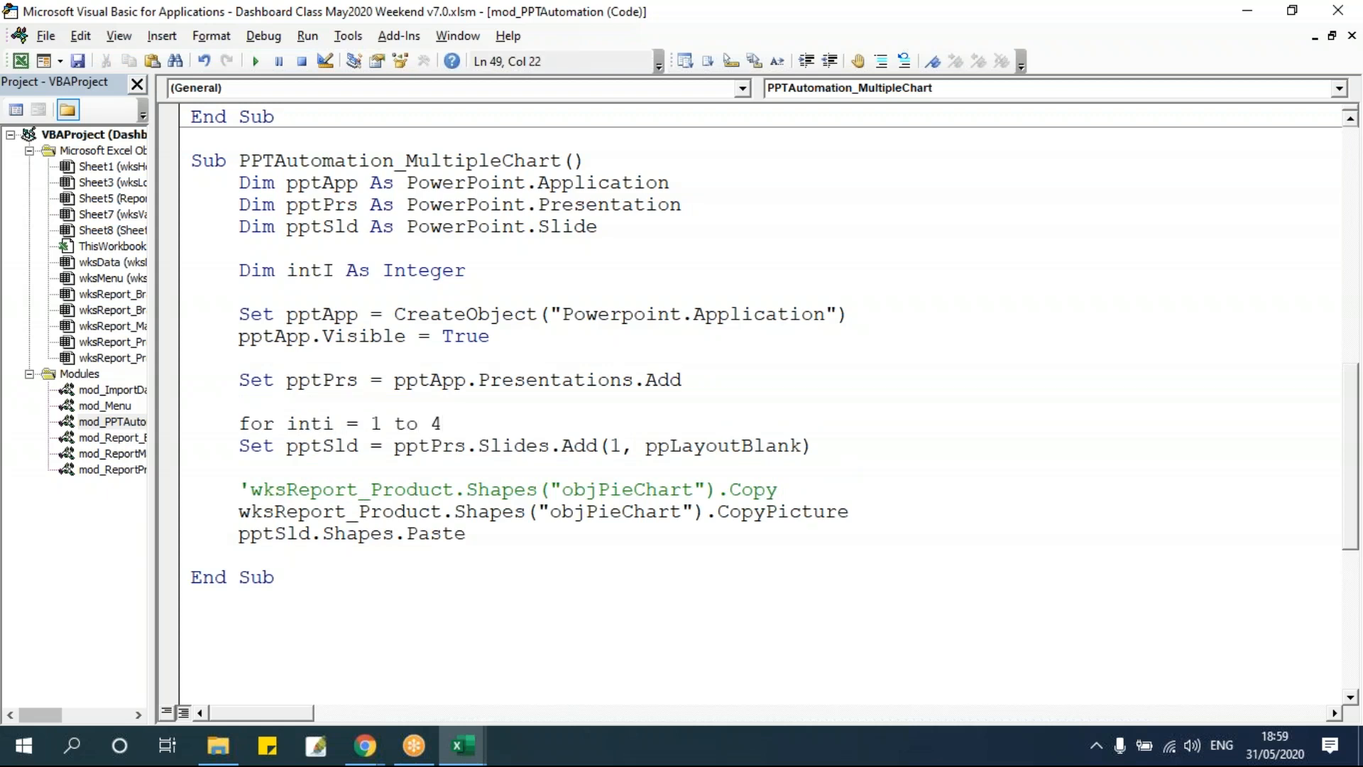
# Close the loop with Next intI after the paste line and indent the loop body.
pyautogui.click(487, 559)
pyautogui.write('next inti')
pyautogui.moveTo(516, 541); pyautogui.dragTo(238, 446)
pyautogui.press('Tab')
pyautogui.click(541, 363)
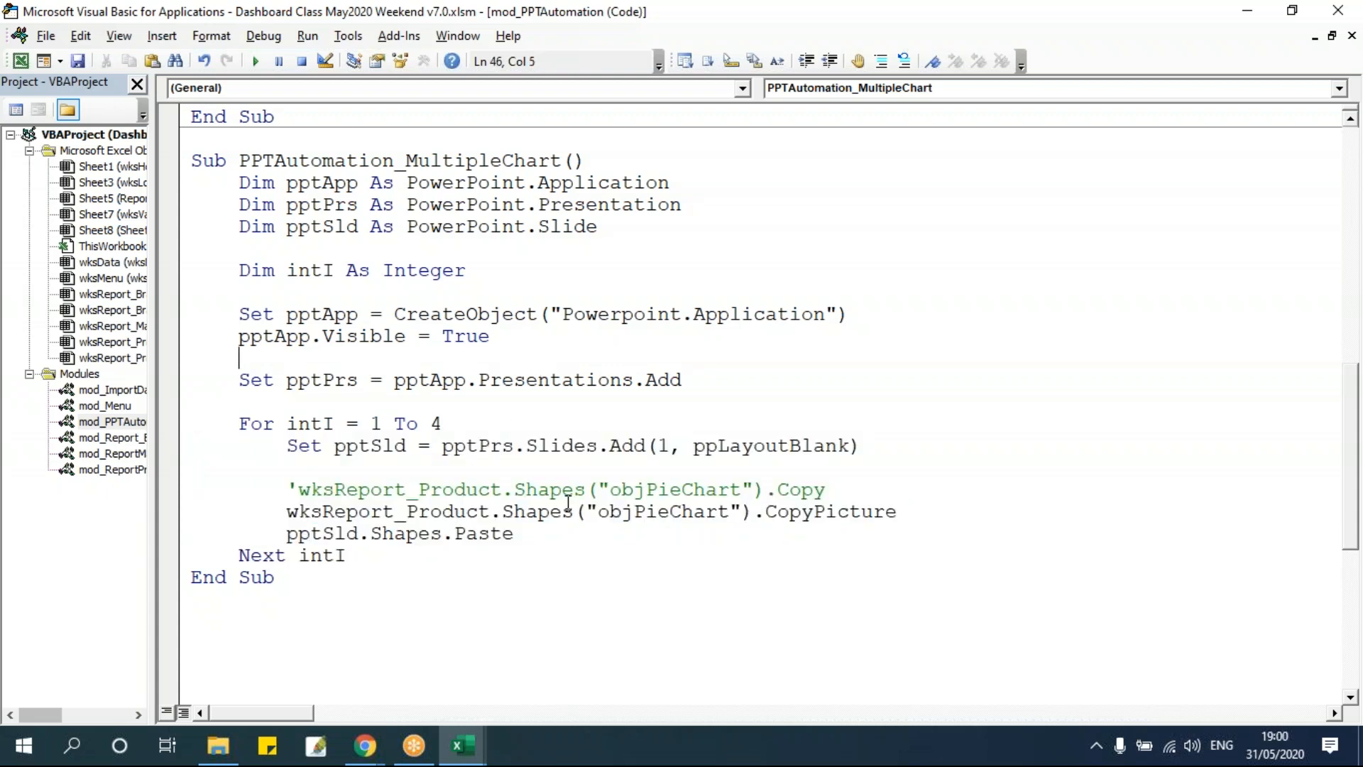
# Add a blank line after Next intI and set the Slides.Add slide index to intI.
pyautogui.click(423, 572)
pyautogui.click(418, 556)
pyautogui.press('Return')
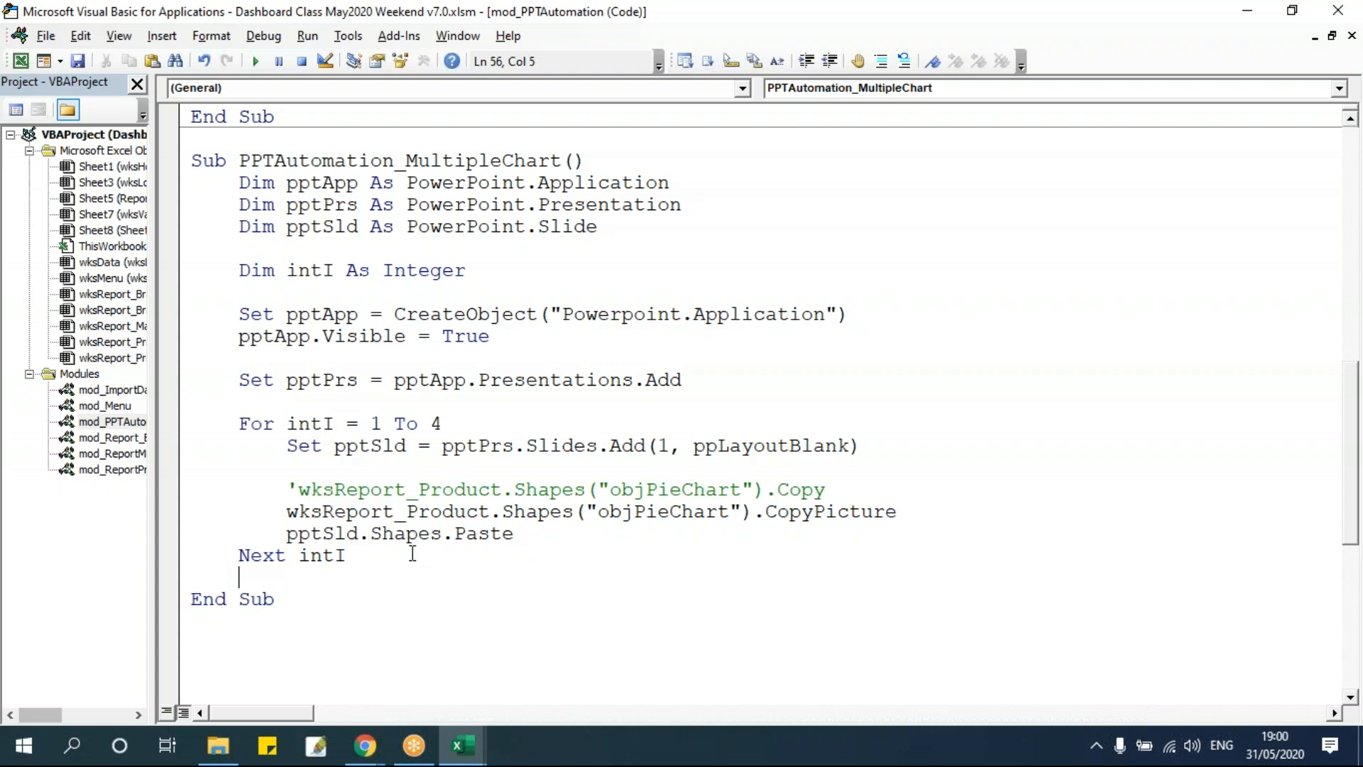
pyautogui.moveTo(288, 446); pyautogui.dragTo(603, 539)
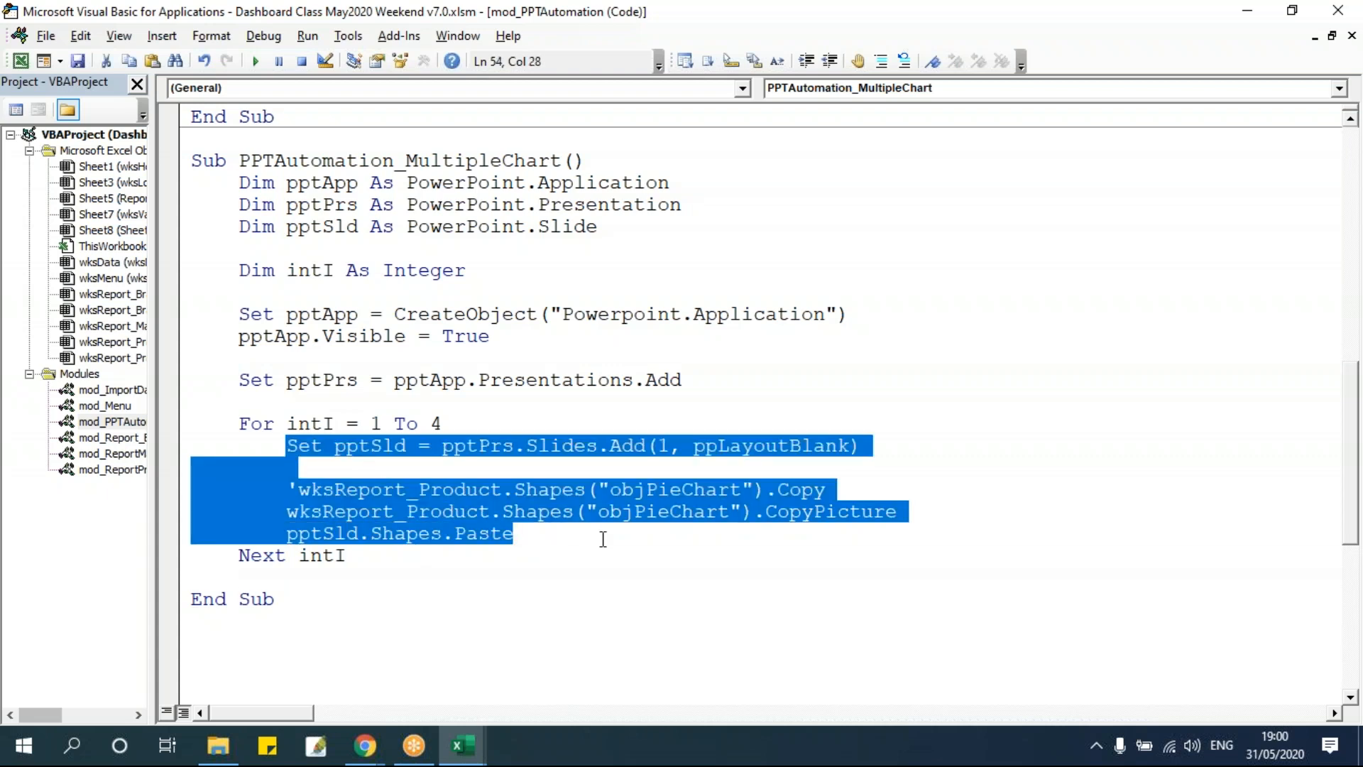
pyautogui.click(536, 448)
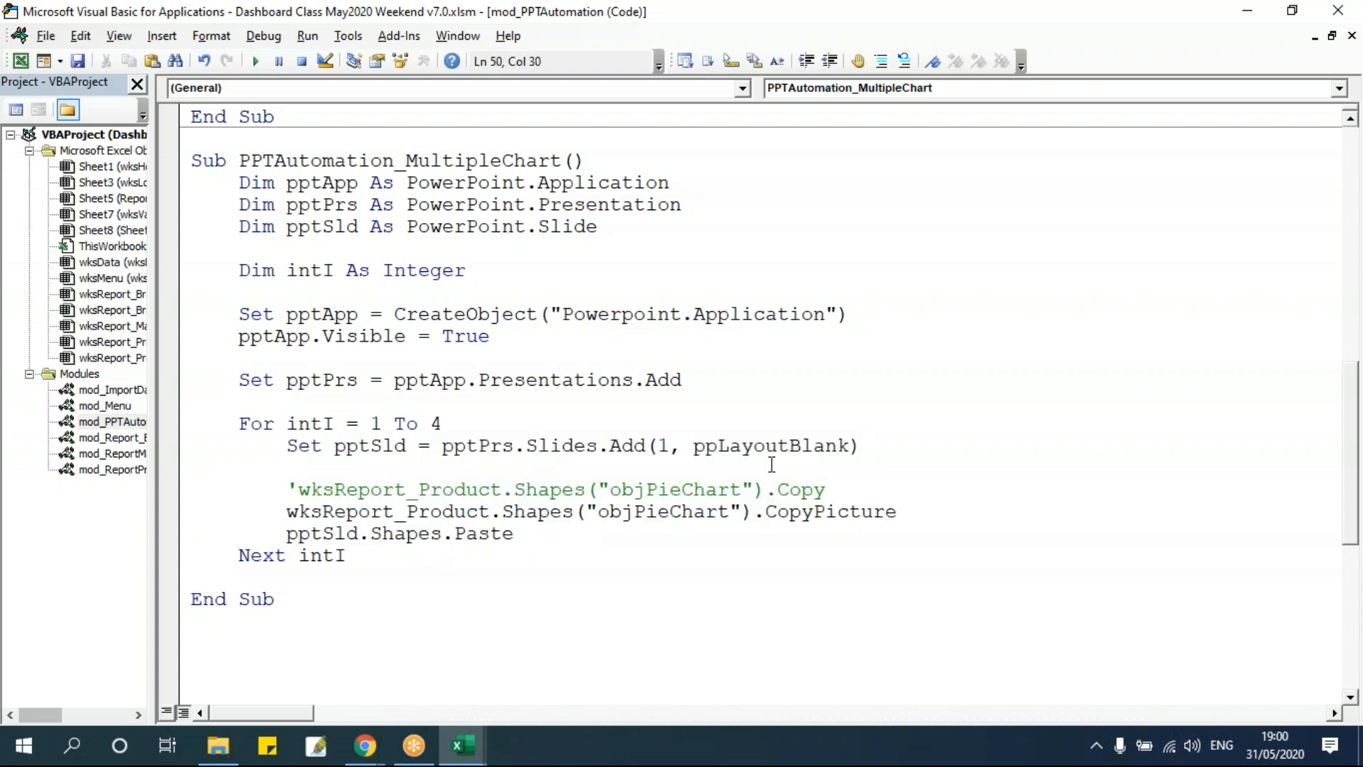
pyautogui.scroll(-3, 810, 447)
pyautogui.scroll(2, 809, 447)
pyautogui.doubleClick(662, 381)
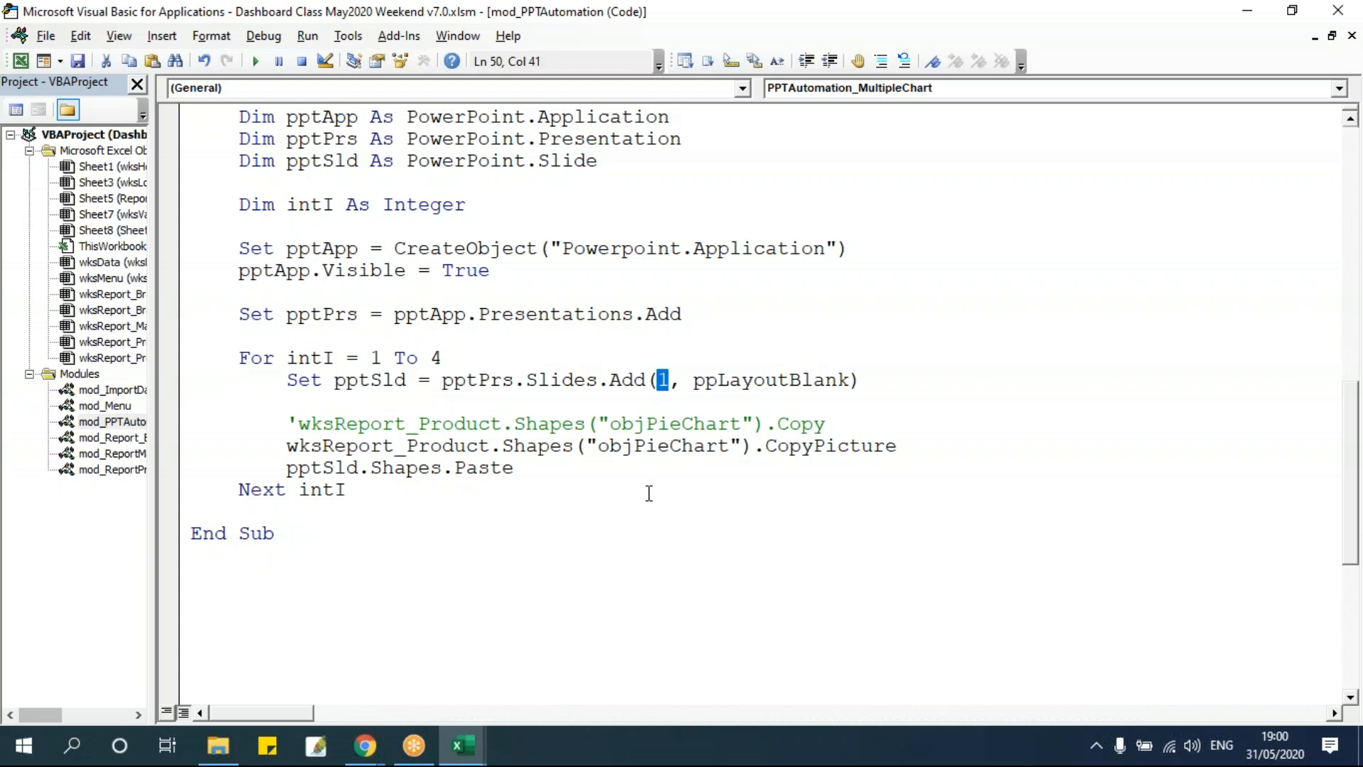
pyautogui.write('int')
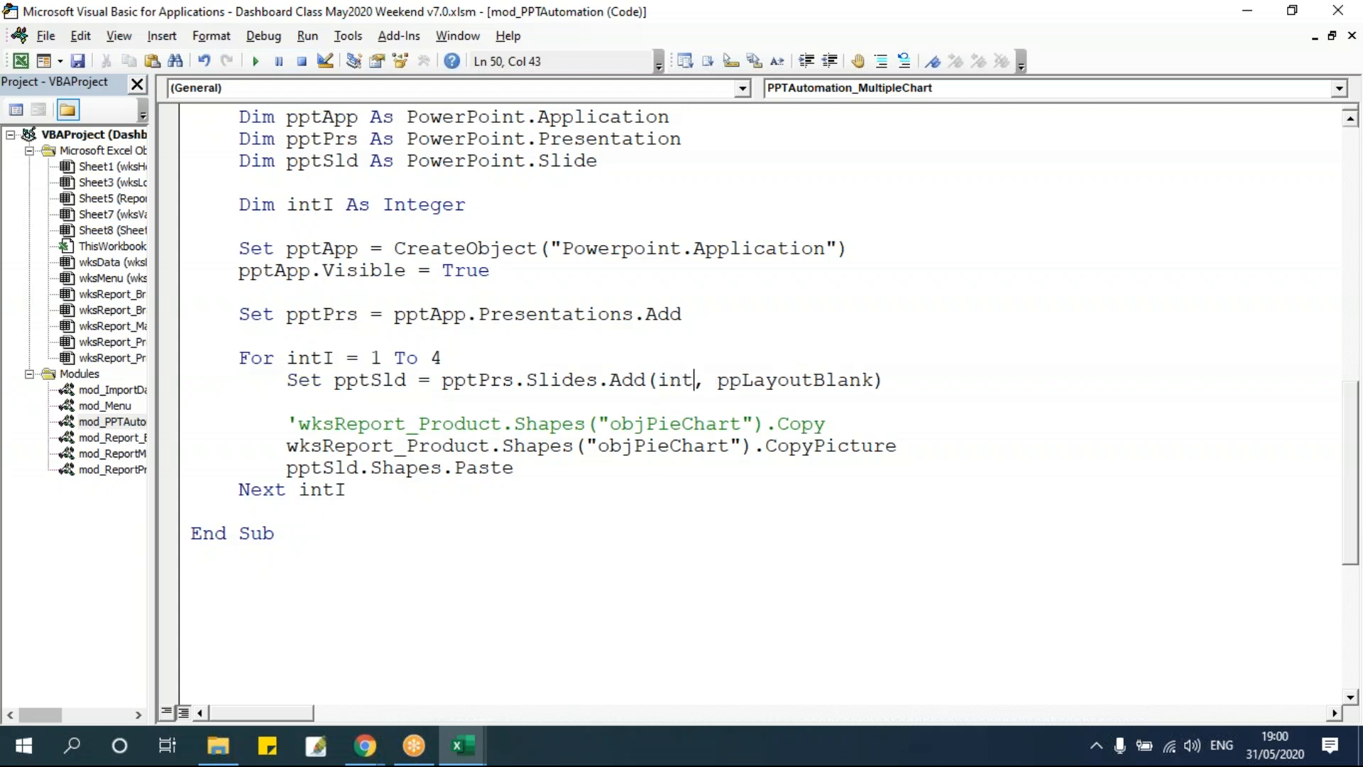
pyautogui.write('I')
pyautogui.click(675, 499)
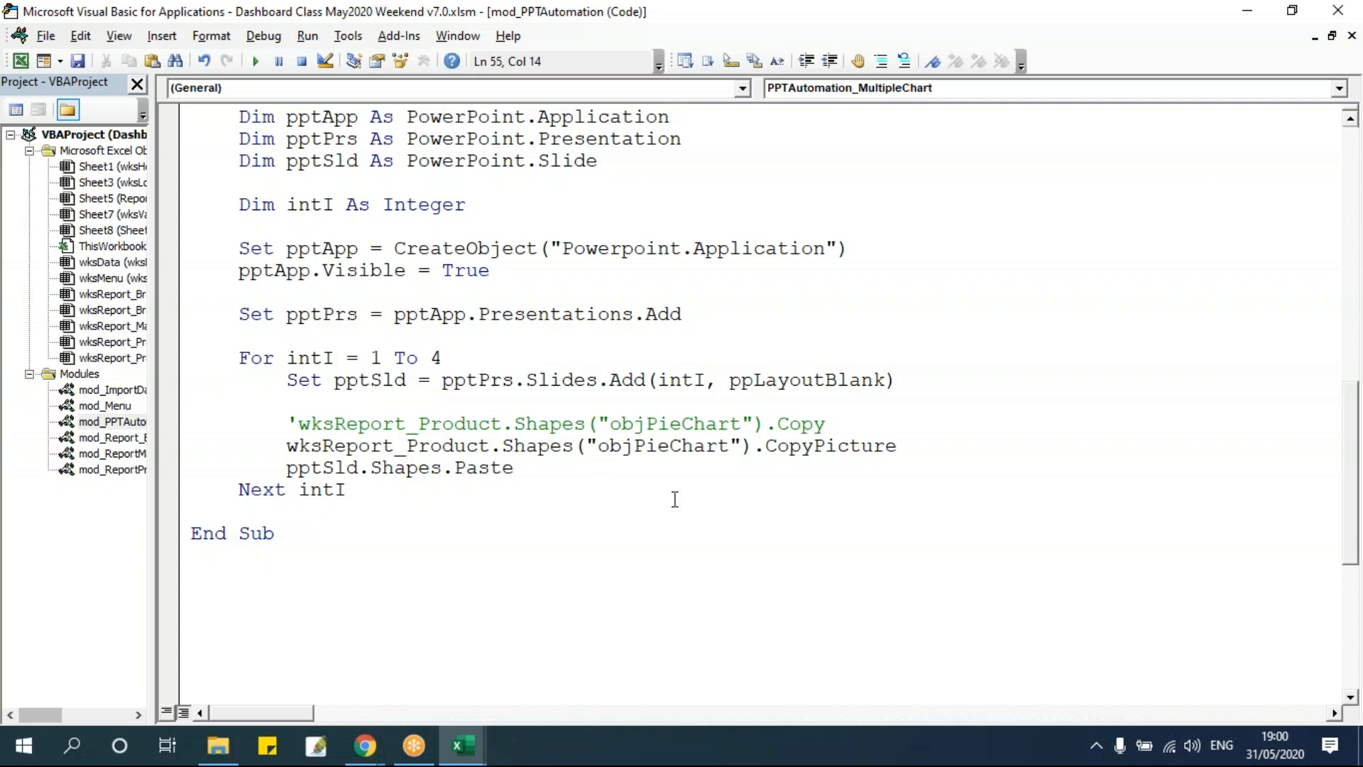
# Change the CopyPicture shape name to "objChart" & intI.
pyautogui.doubleClick(678, 381)
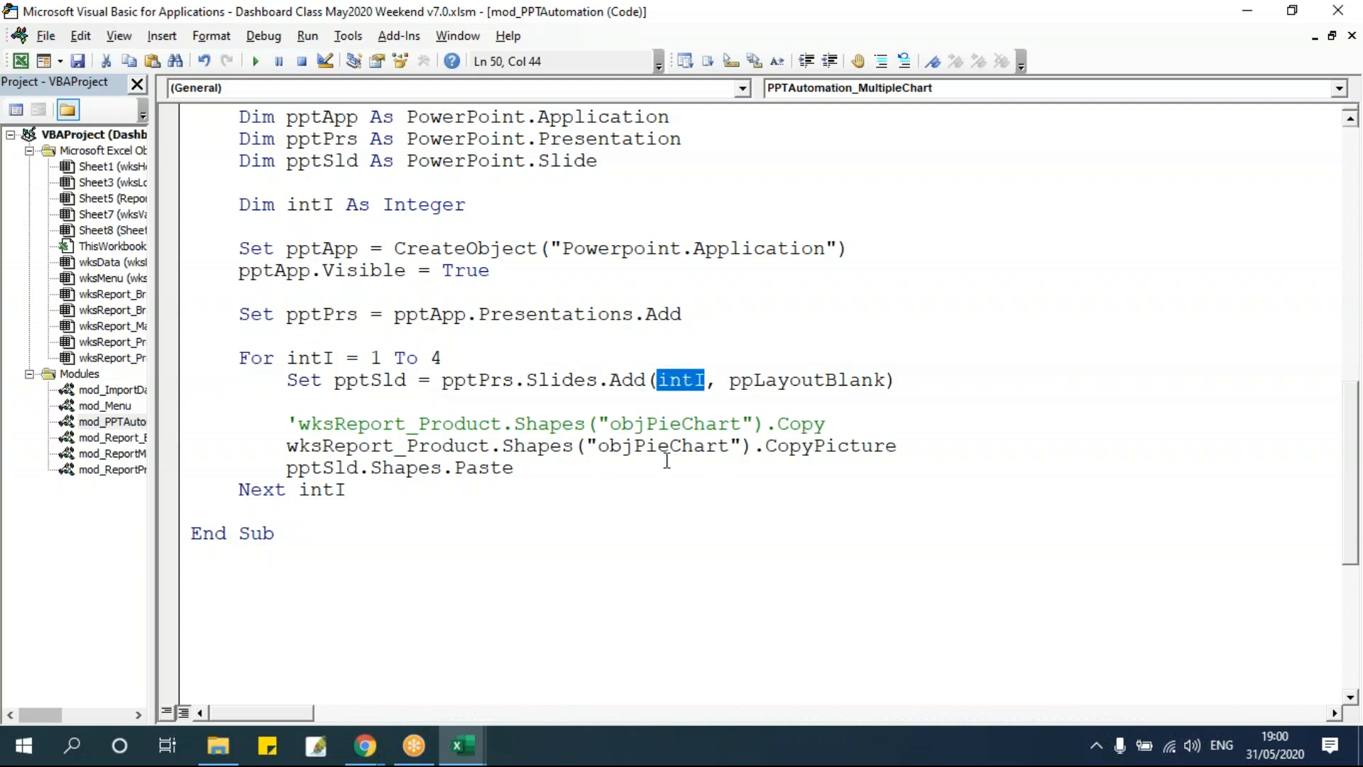
pyautogui.click(683, 381)
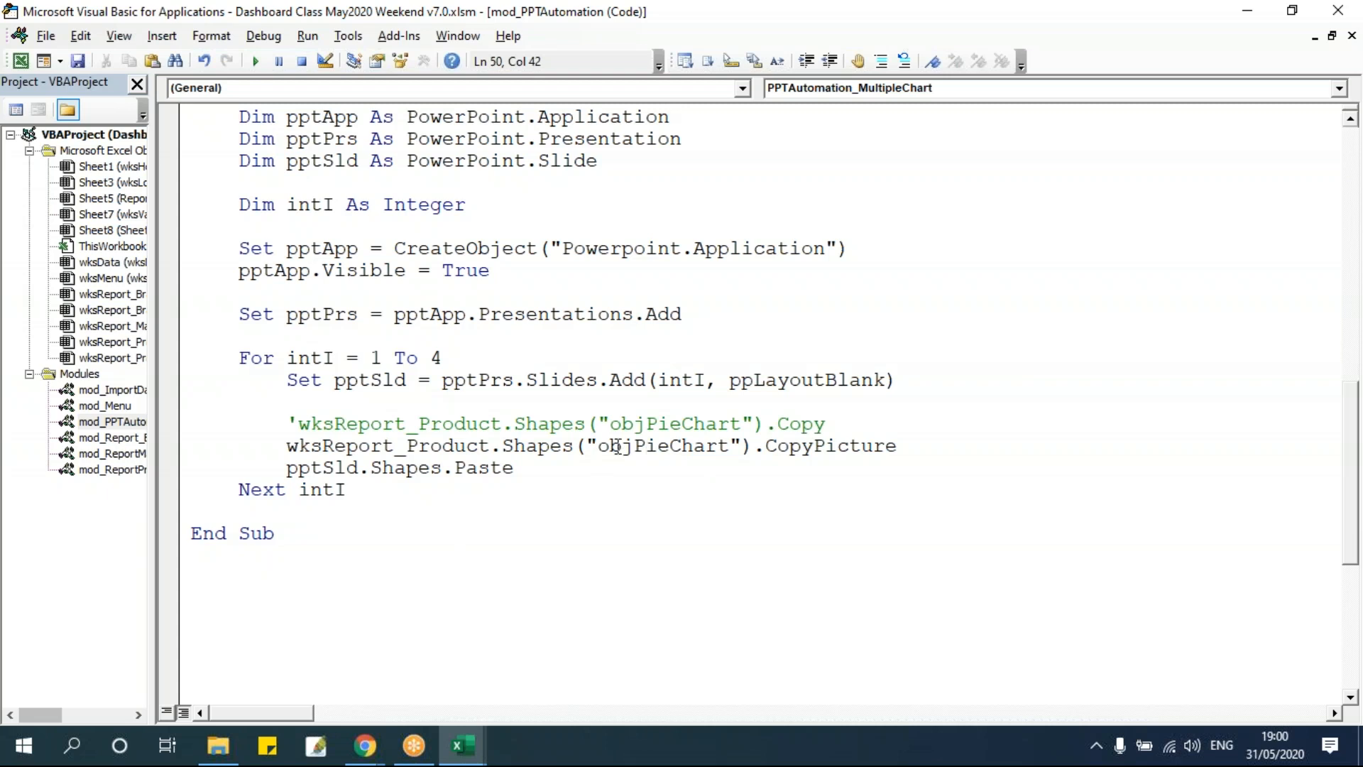
pyautogui.moveTo(634, 446); pyautogui.dragTo(730, 447)
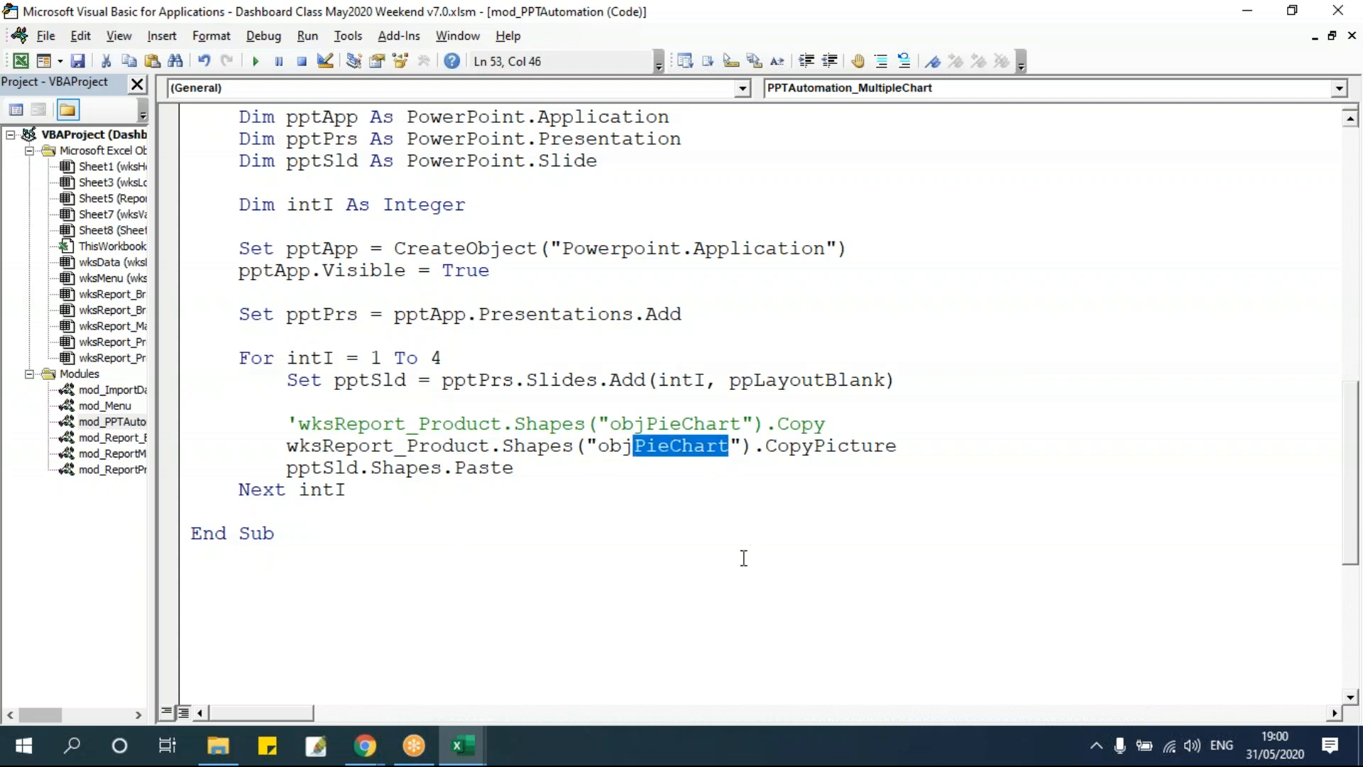
pyautogui.write('Chart"')
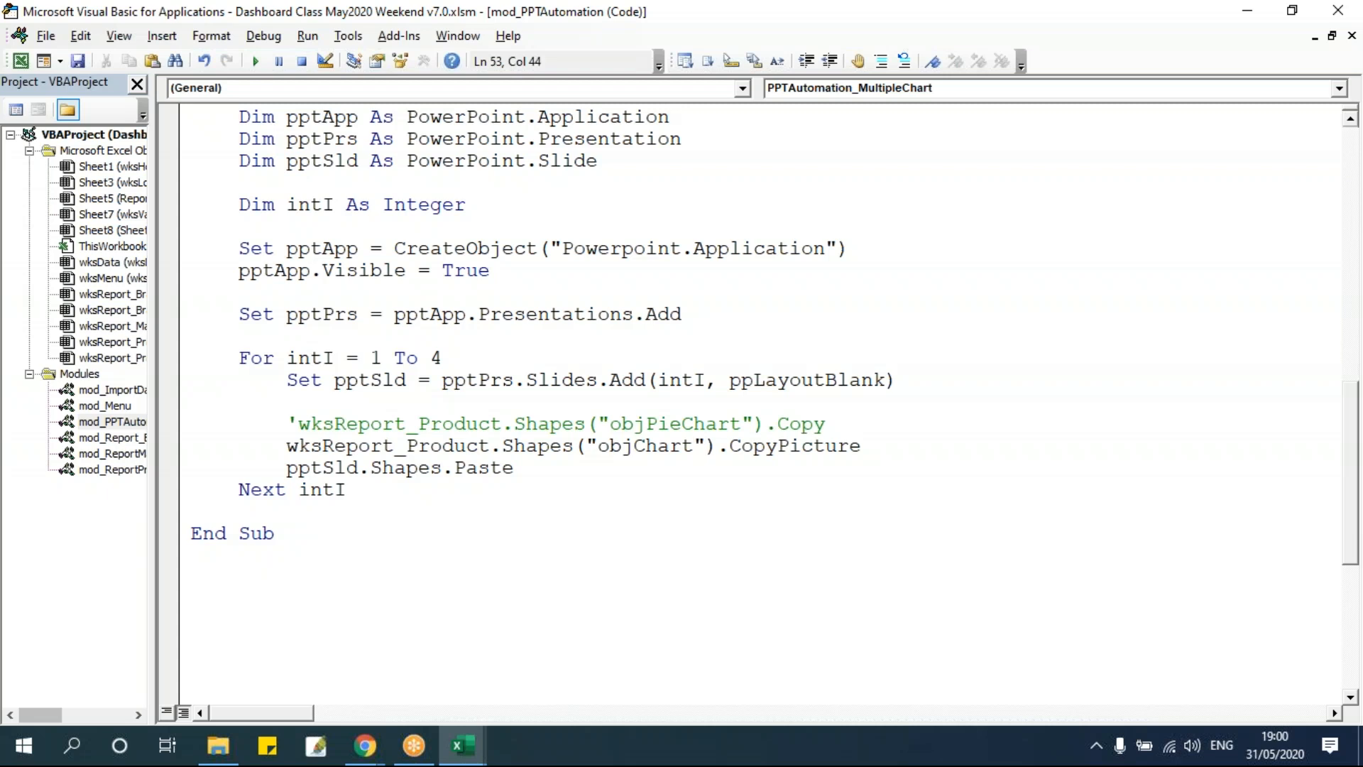
pyautogui.write(' & inti')
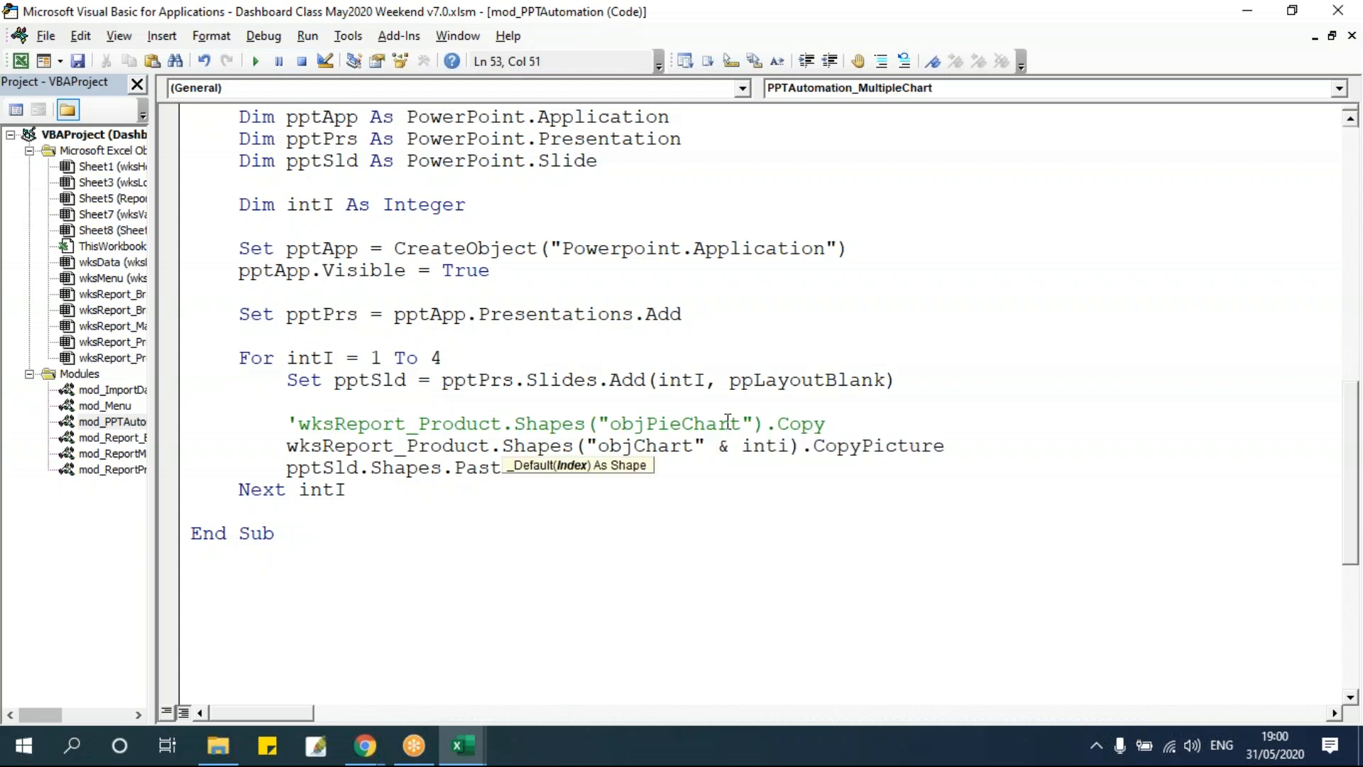
pyautogui.click(708, 332)
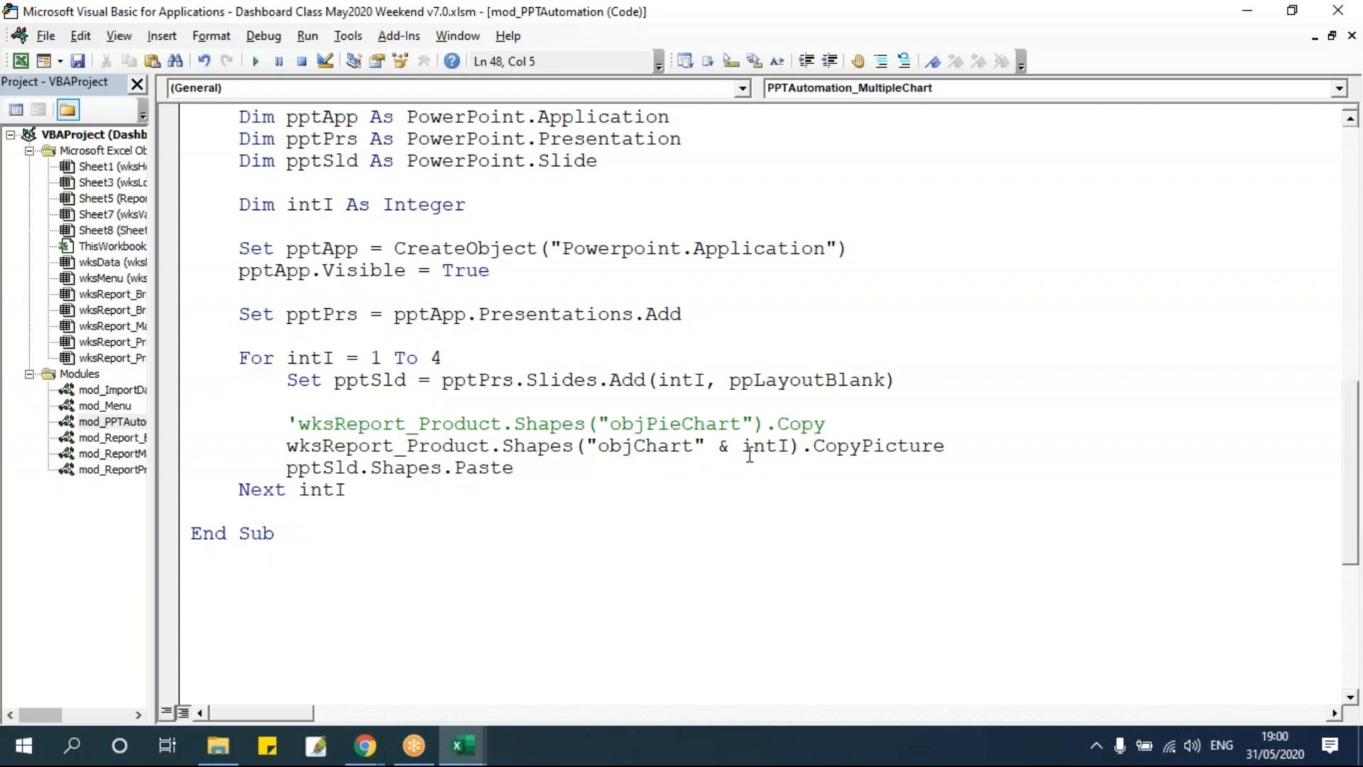
# Inspect the names of the charts on the Report 3 sheet.
pyautogui.hotkey('alt', 'F11')
pyautogui.scroll(10, 870, 440)
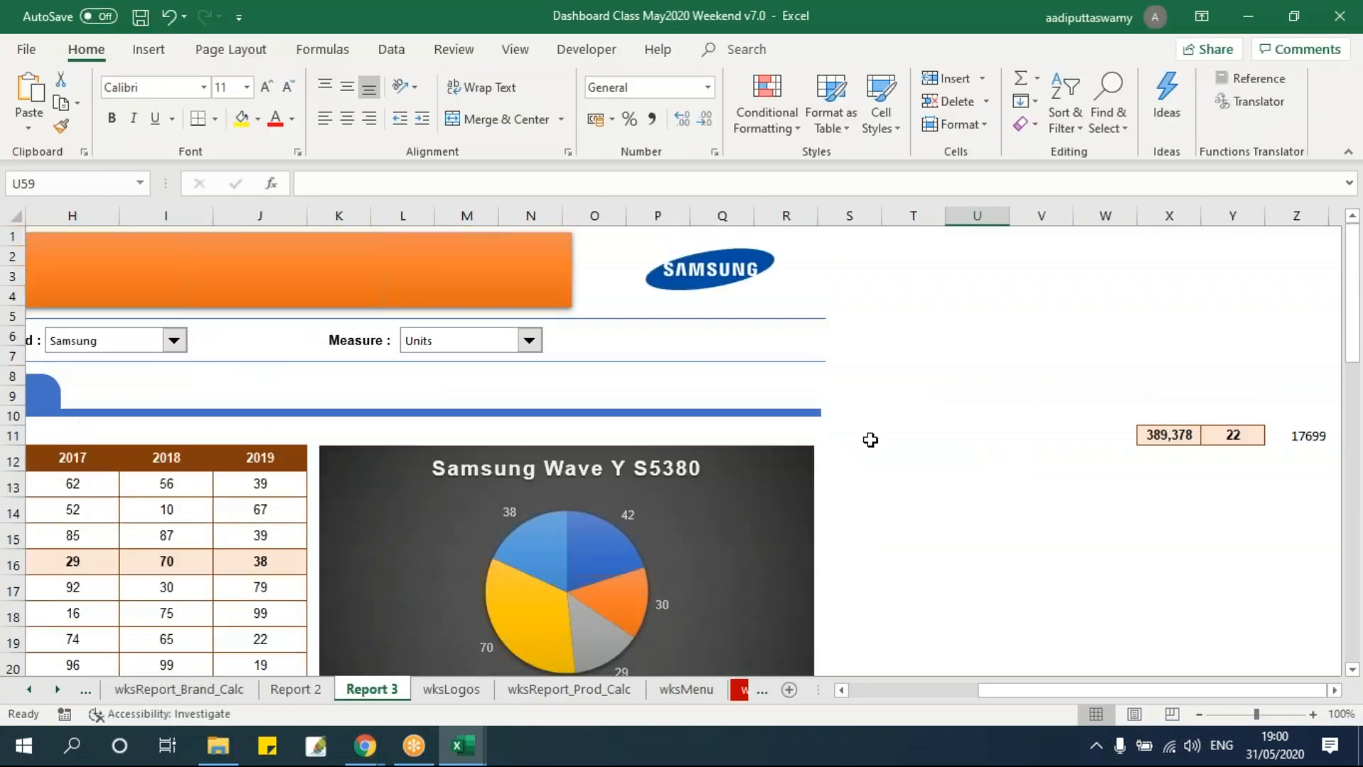
pyautogui.click(896, 457)
pyautogui.click(803, 461)
pyautogui.scroll(-1, 645, 470)
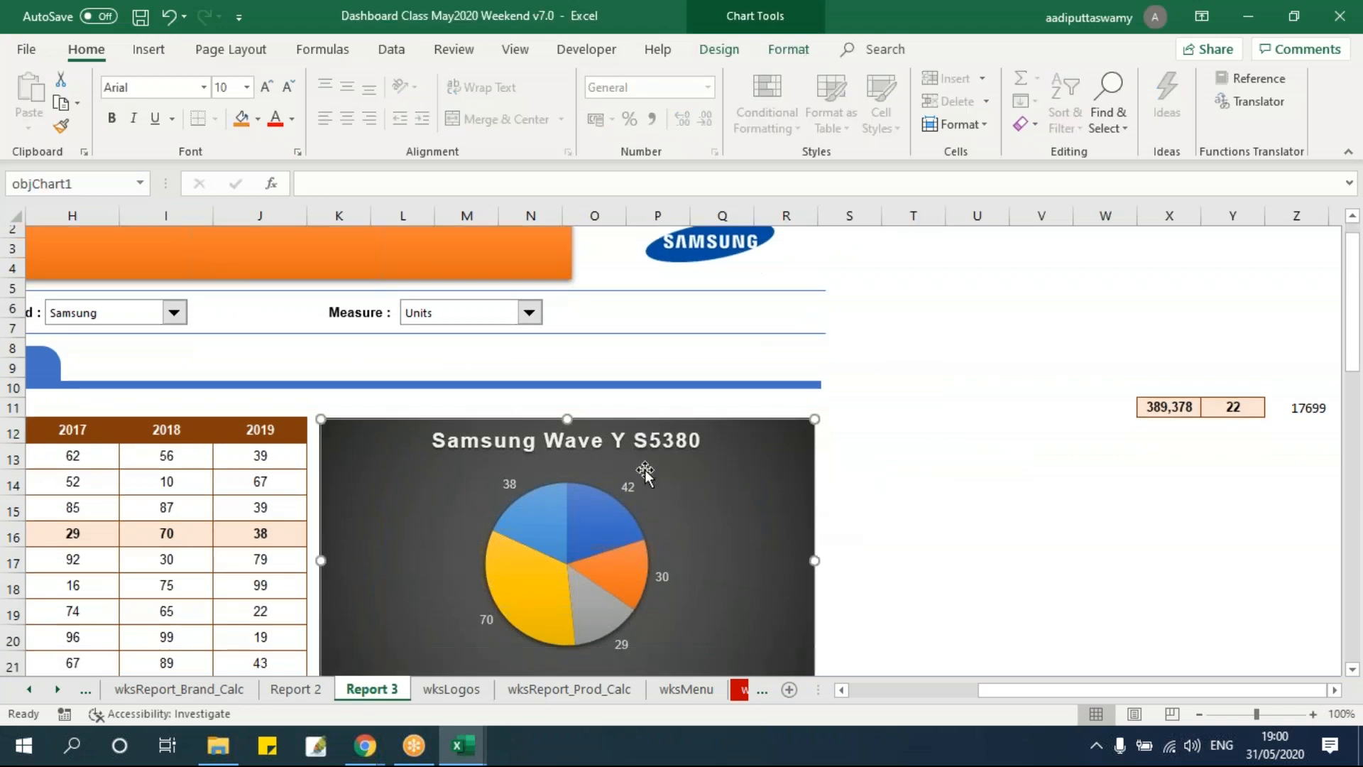
pyautogui.scroll(-3, 644, 470)
pyautogui.click(724, 511)
pyautogui.scroll(-5, 724, 511)
pyautogui.click(710, 497)
pyautogui.scroll(-5, 710, 497)
pyautogui.click(708, 440)
pyautogui.scroll(6, 879, 524)
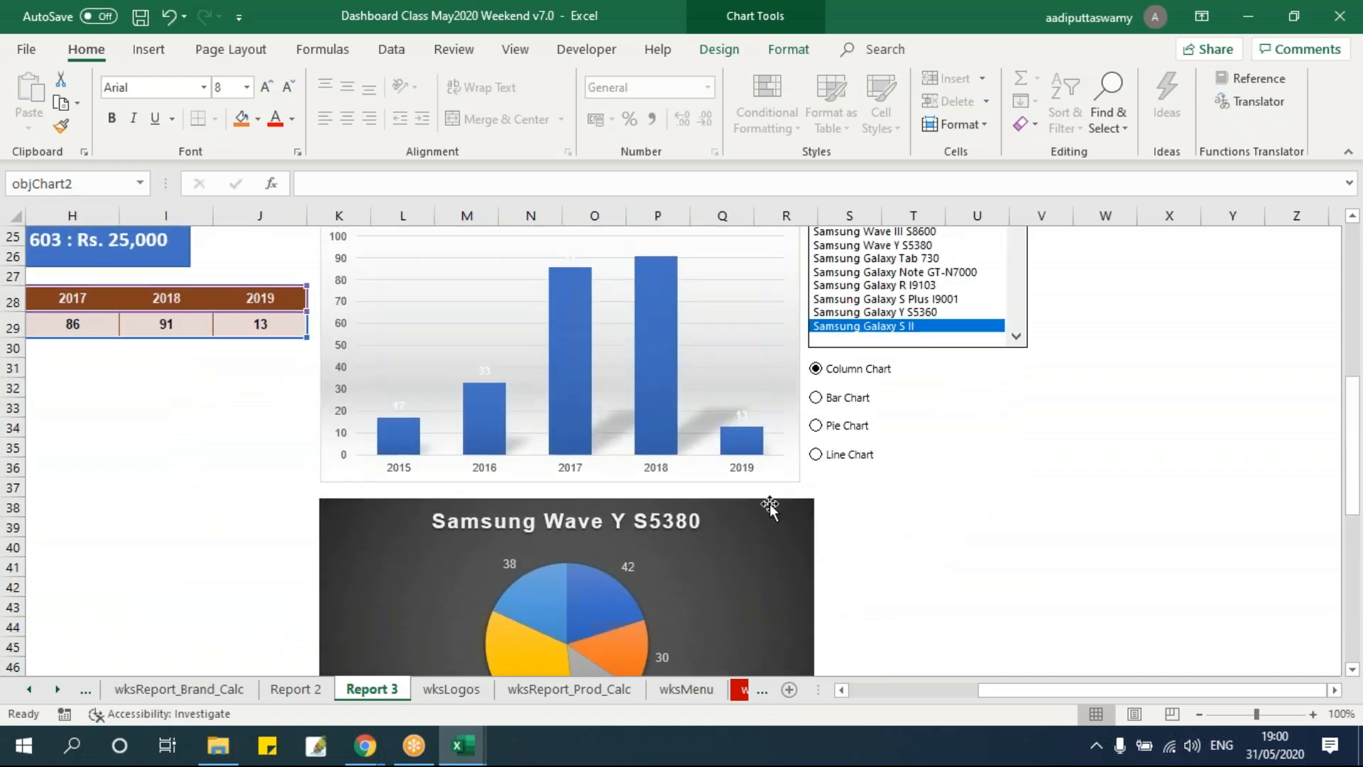
# Rename the second pie chart objChart3.
pyautogui.click(770, 505)
pyautogui.click(102, 184)
pyautogui.write('objChart3')
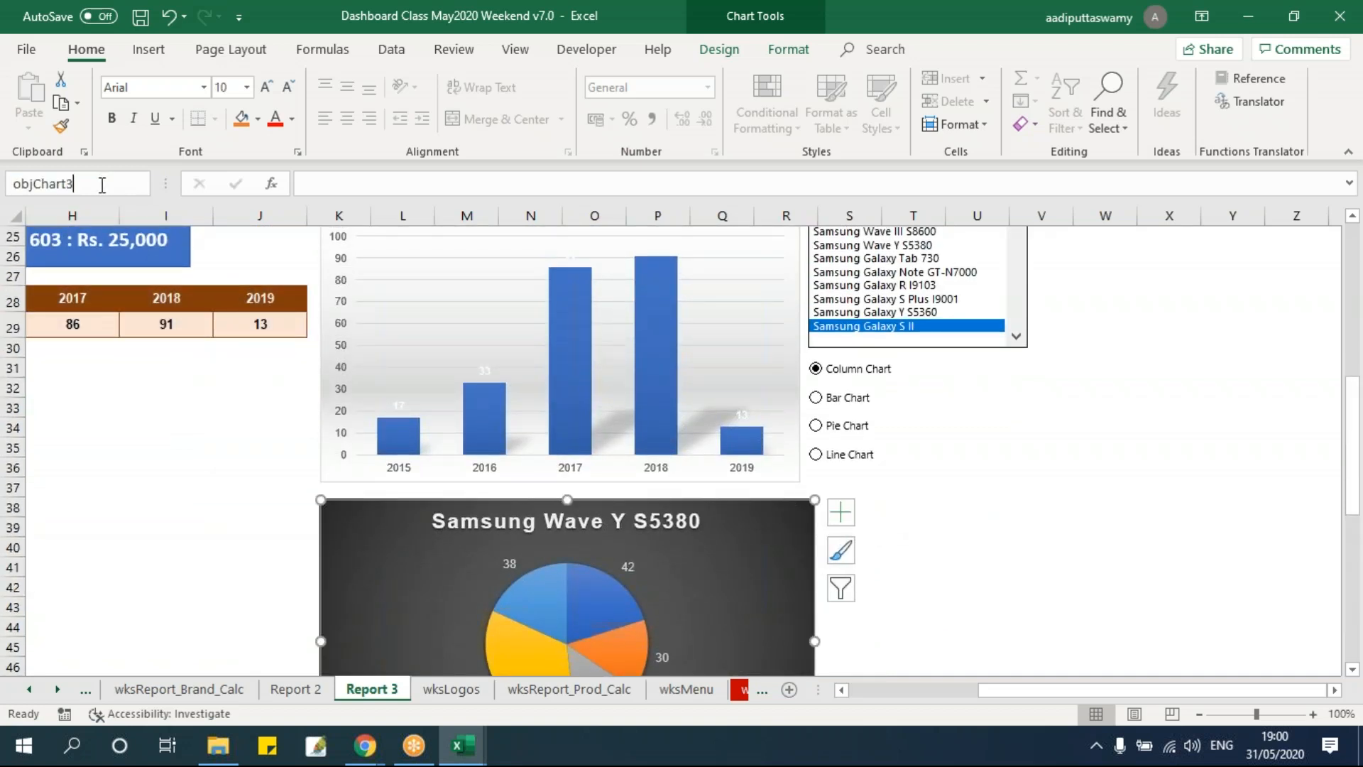
pyautogui.press('Return')
# Rename the lower column chart objChart4 and return to the code editor.
pyautogui.scroll(-6, 710, 440)
pyautogui.click(767, 419)
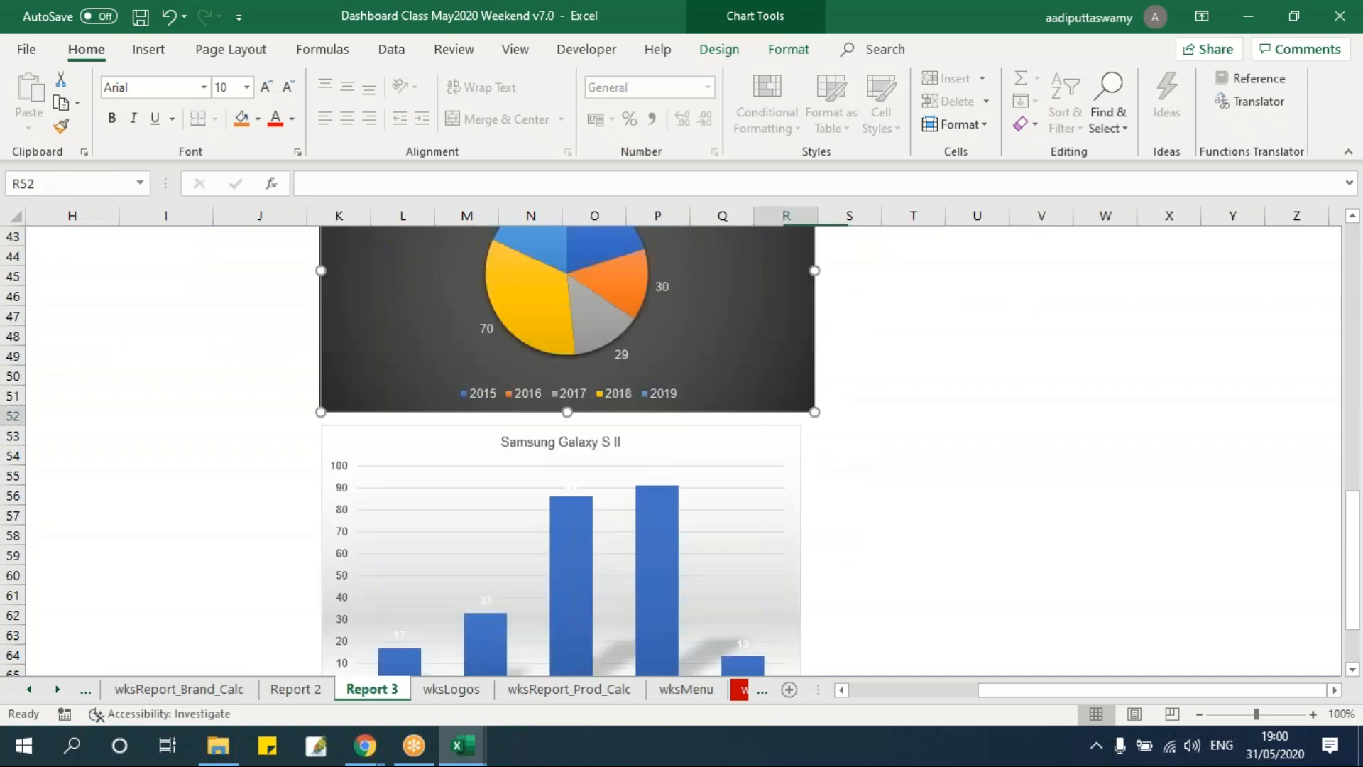
pyautogui.click(767, 434)
pyautogui.click(107, 184)
pyautogui.write('objChart2')
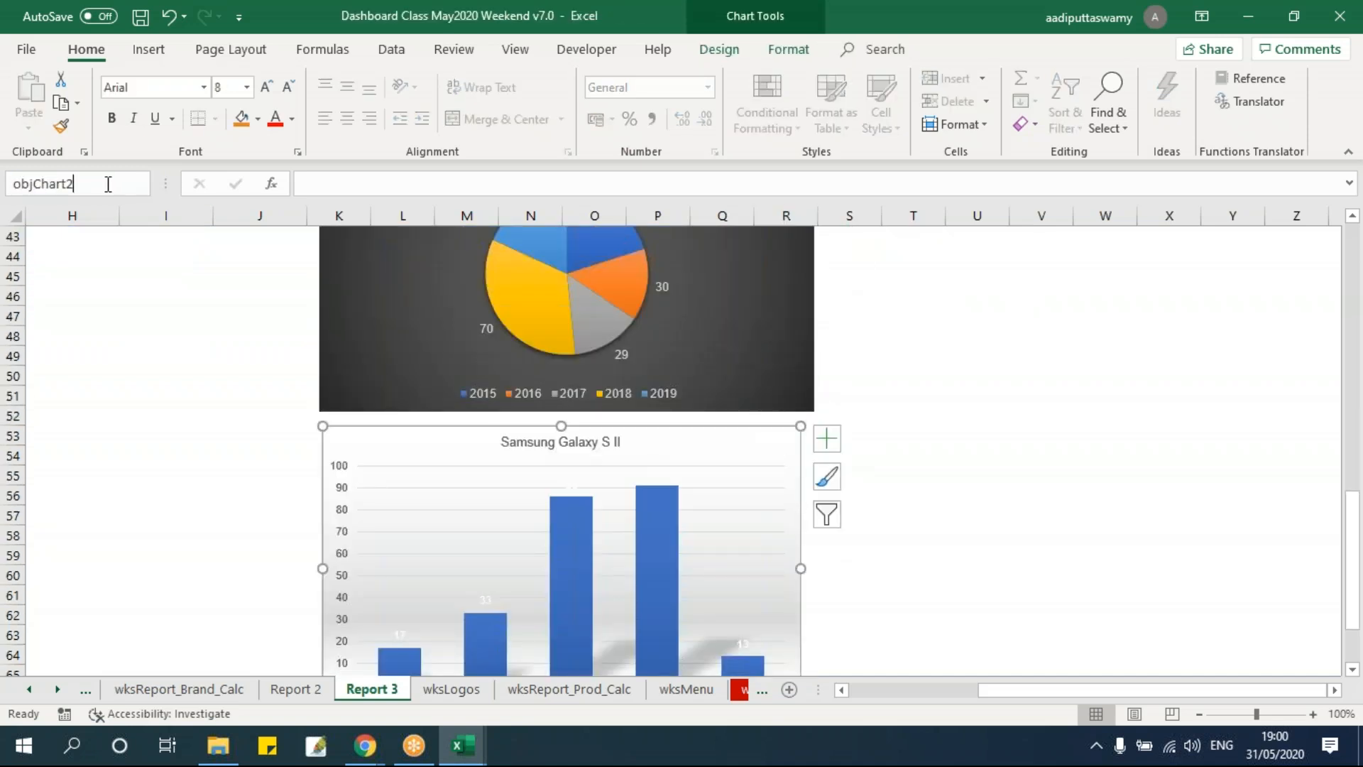
pyautogui.write('4')
pyautogui.press('Return')
pyautogui.click(849, 496)
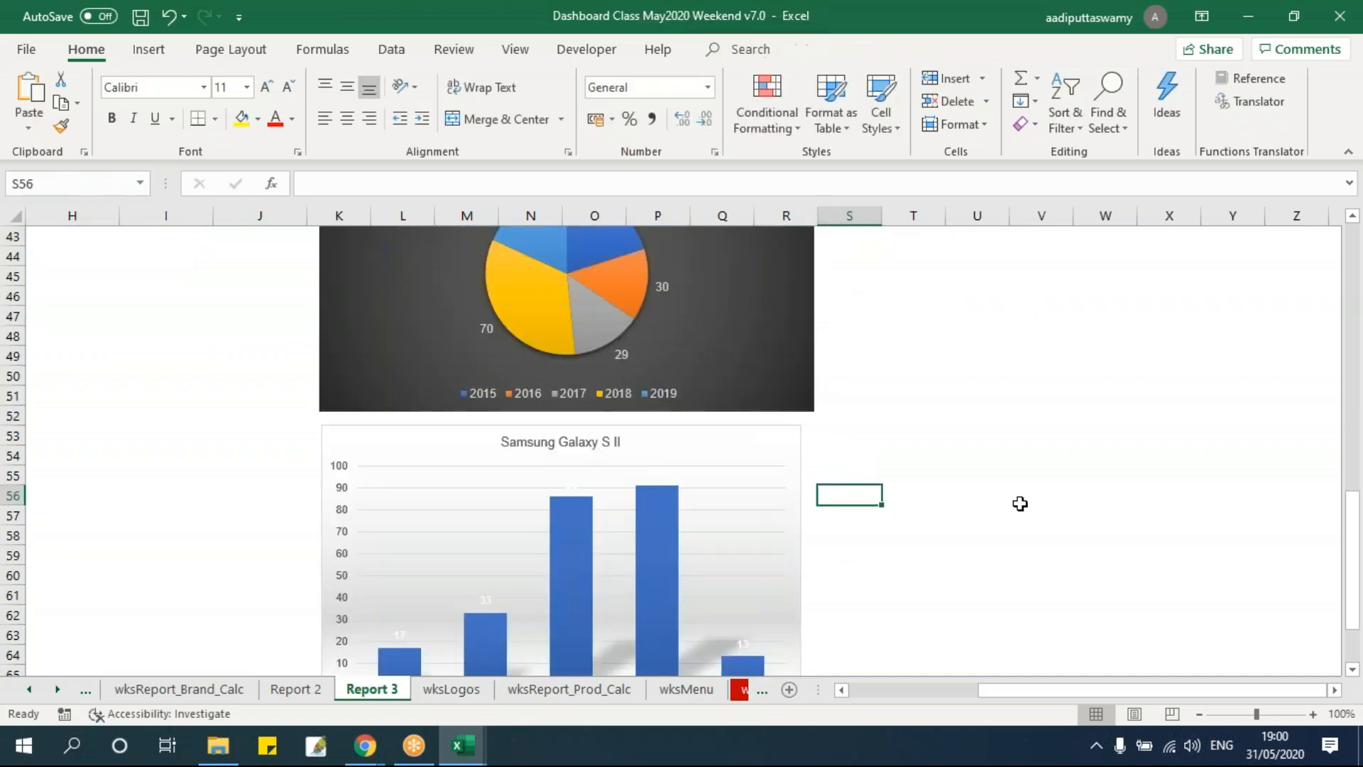
pyautogui.click(977, 415)
pyautogui.scroll(7, 666, 491)
pyautogui.hotkey('alt', 'F11')
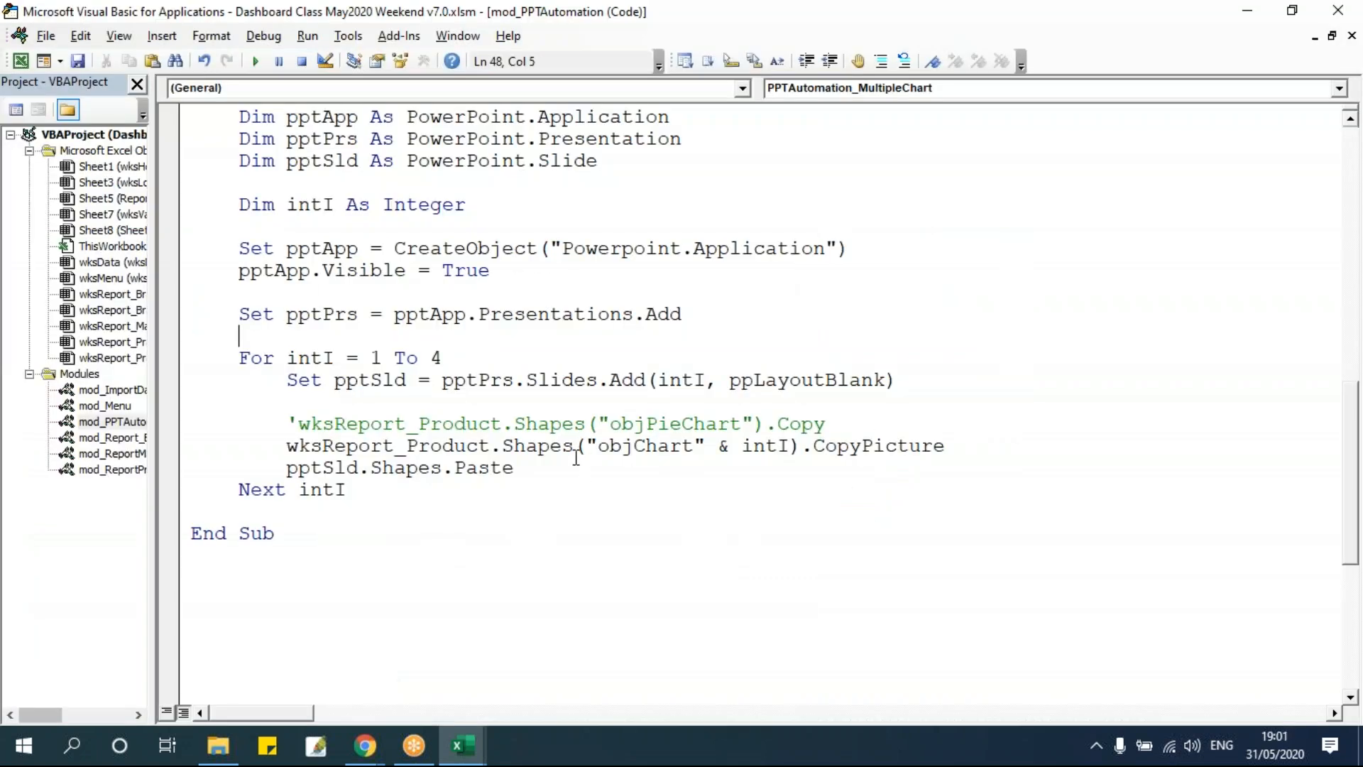
# Run the PPTAutomation_MultipleChart macro.
pyautogui.click(503, 403)
pyautogui.scroll(1, 460, 469)
pyautogui.click(457, 463)
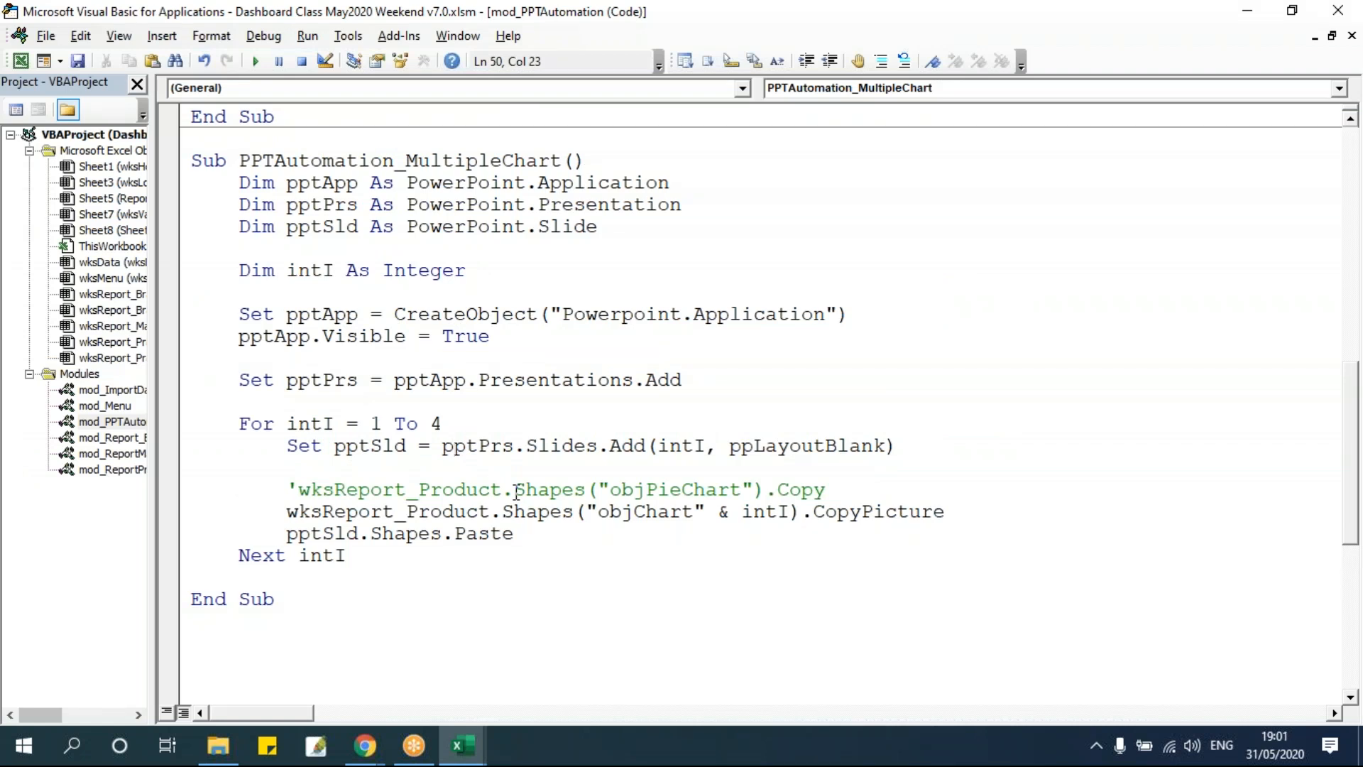
pyautogui.click(256, 62)
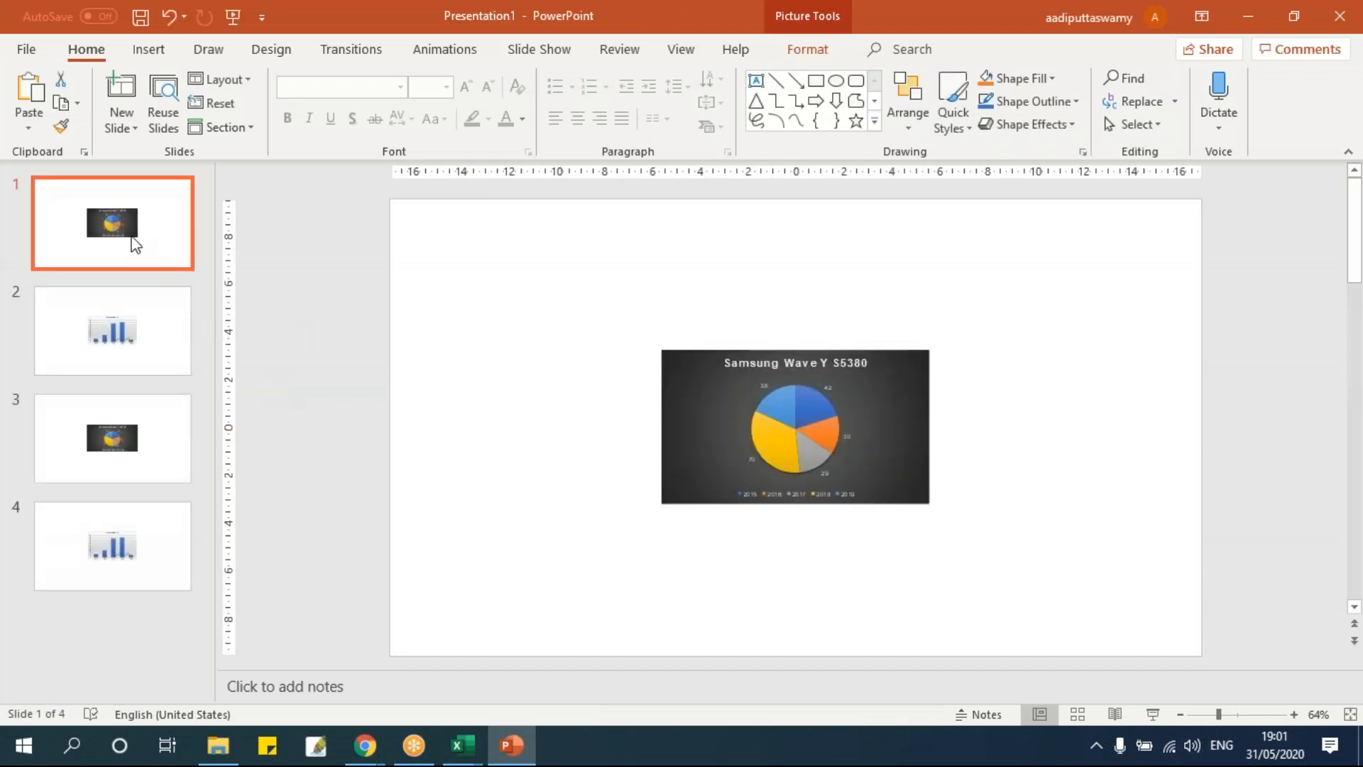
# Review each of the four generated slides in the presentation.
pyautogui.click(131, 333)
pyautogui.click(138, 454)
pyautogui.click(155, 542)
pyautogui.click(120, 242)
pyautogui.click(125, 359)
pyautogui.click(138, 544)
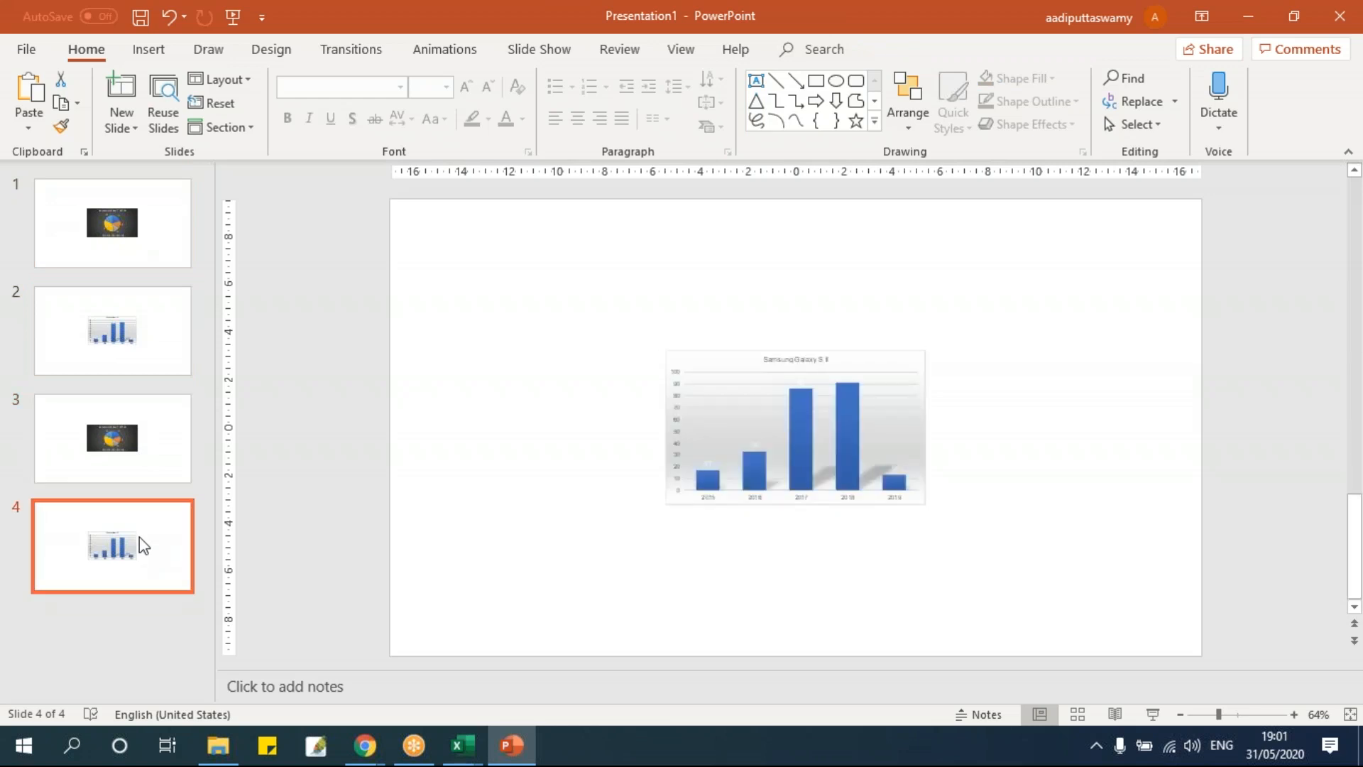
# Close the generated presentation and the PowerPoint window.
pyautogui.hotkey('alt', 'Tab')
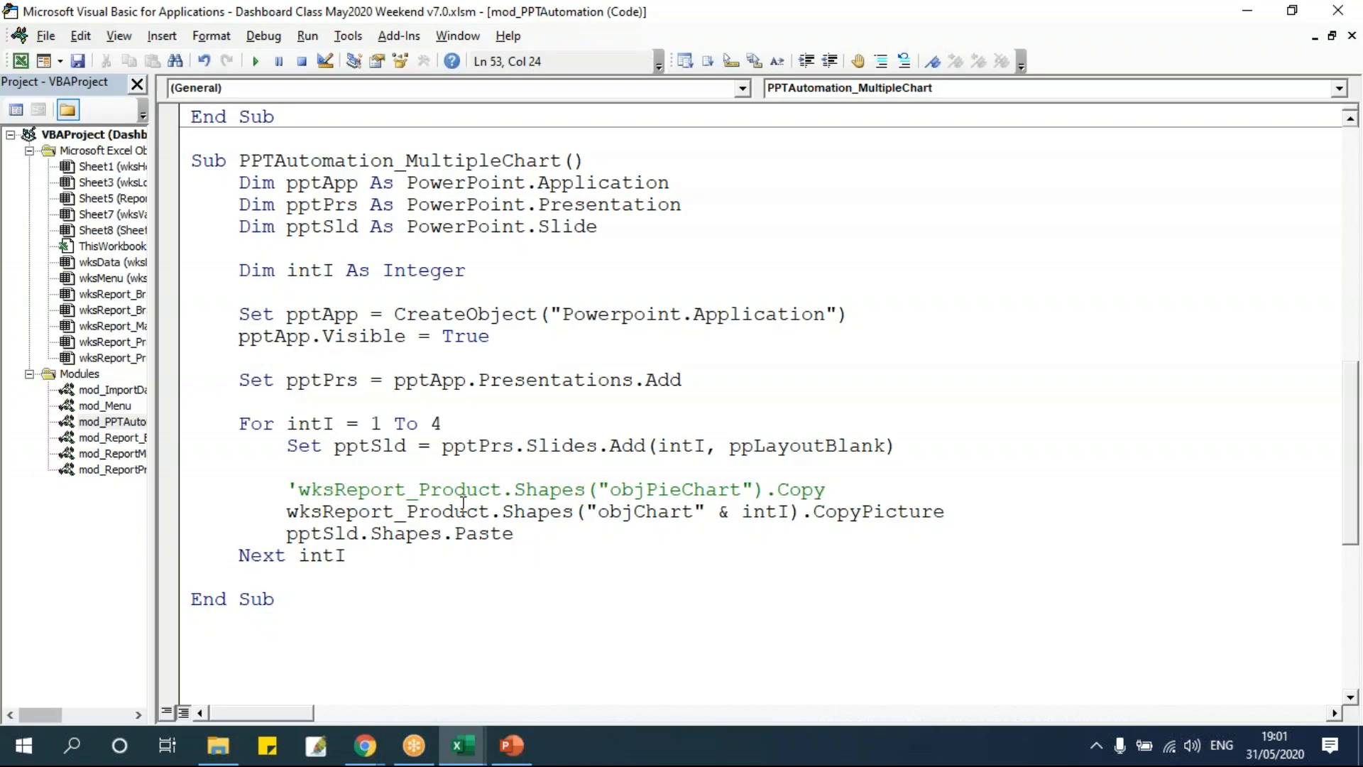
pyautogui.hotkey('alt', 'Tab')
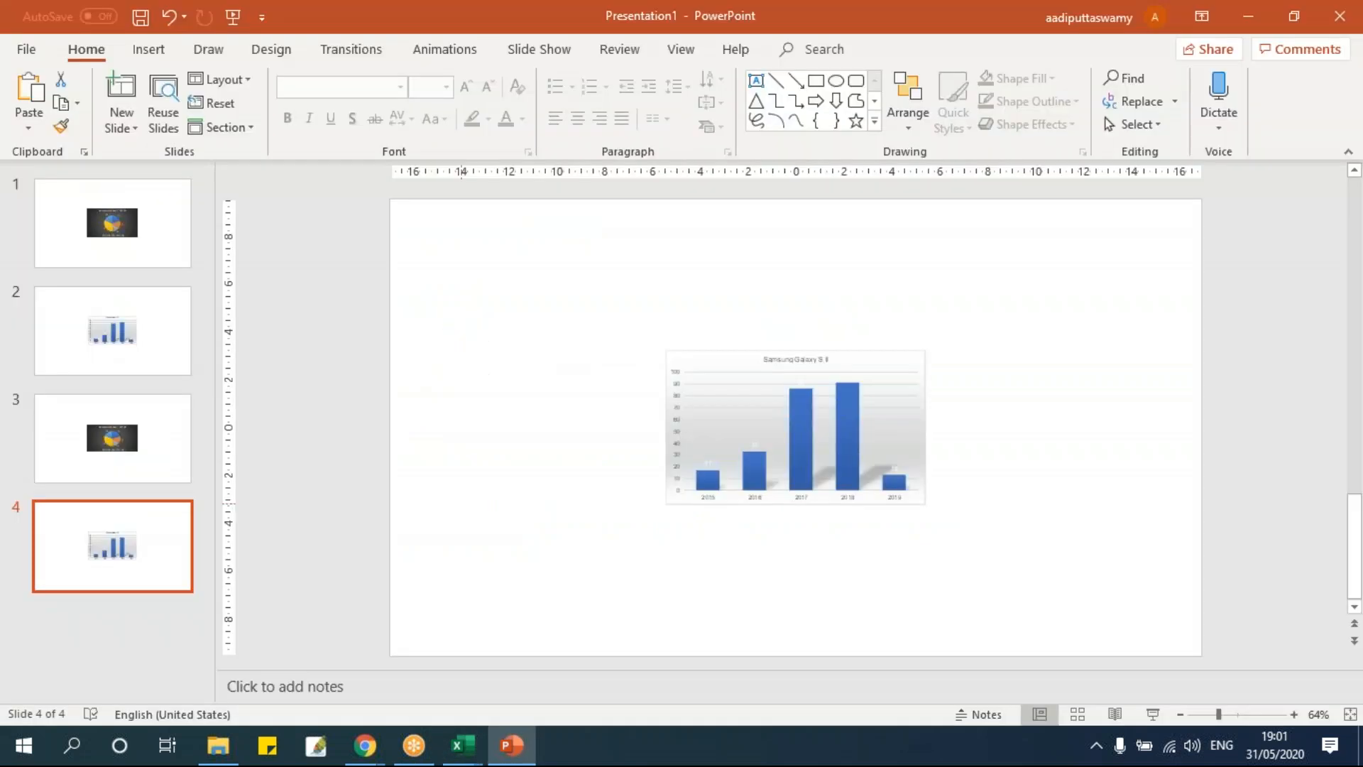
pyautogui.hotkey('alt', 'F4')
pyautogui.click(806, 511)
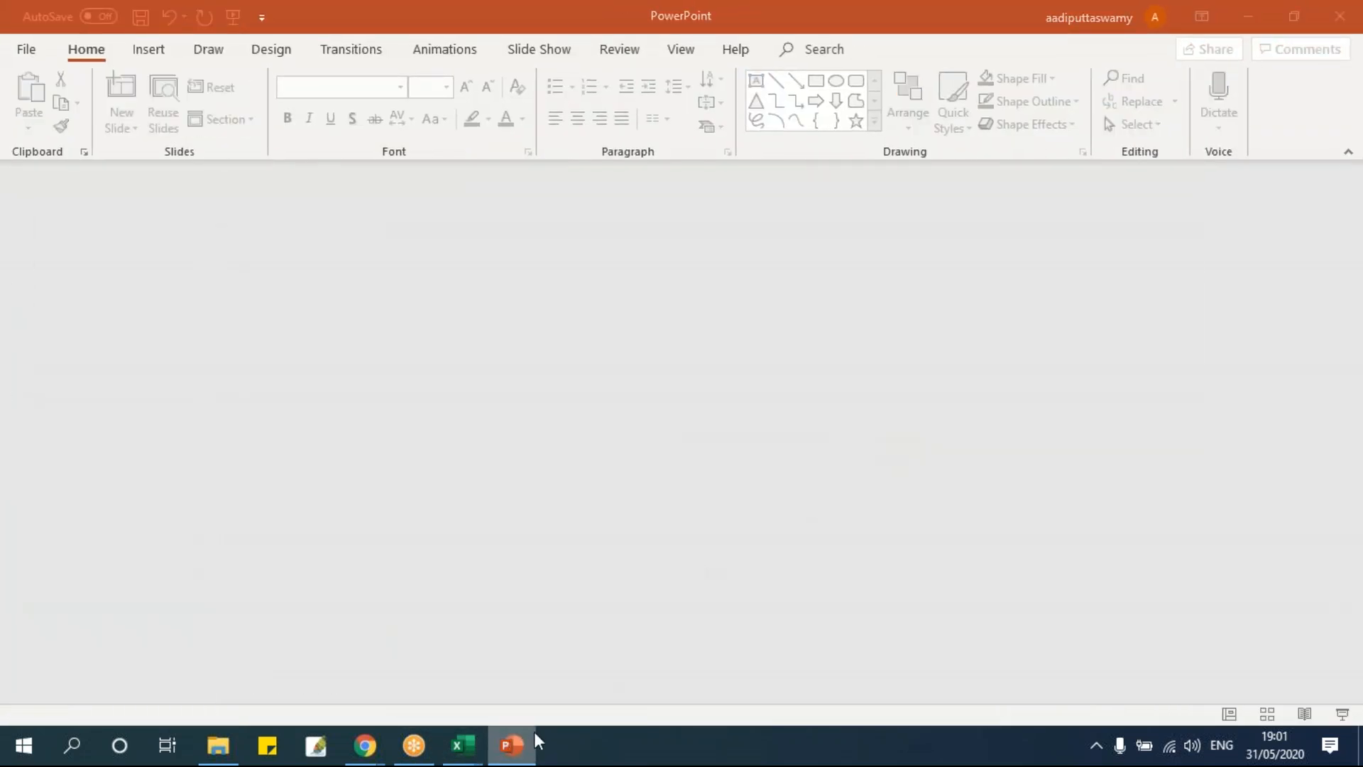
pyautogui.rightClick(534, 730)
pyautogui.click(508, 704)
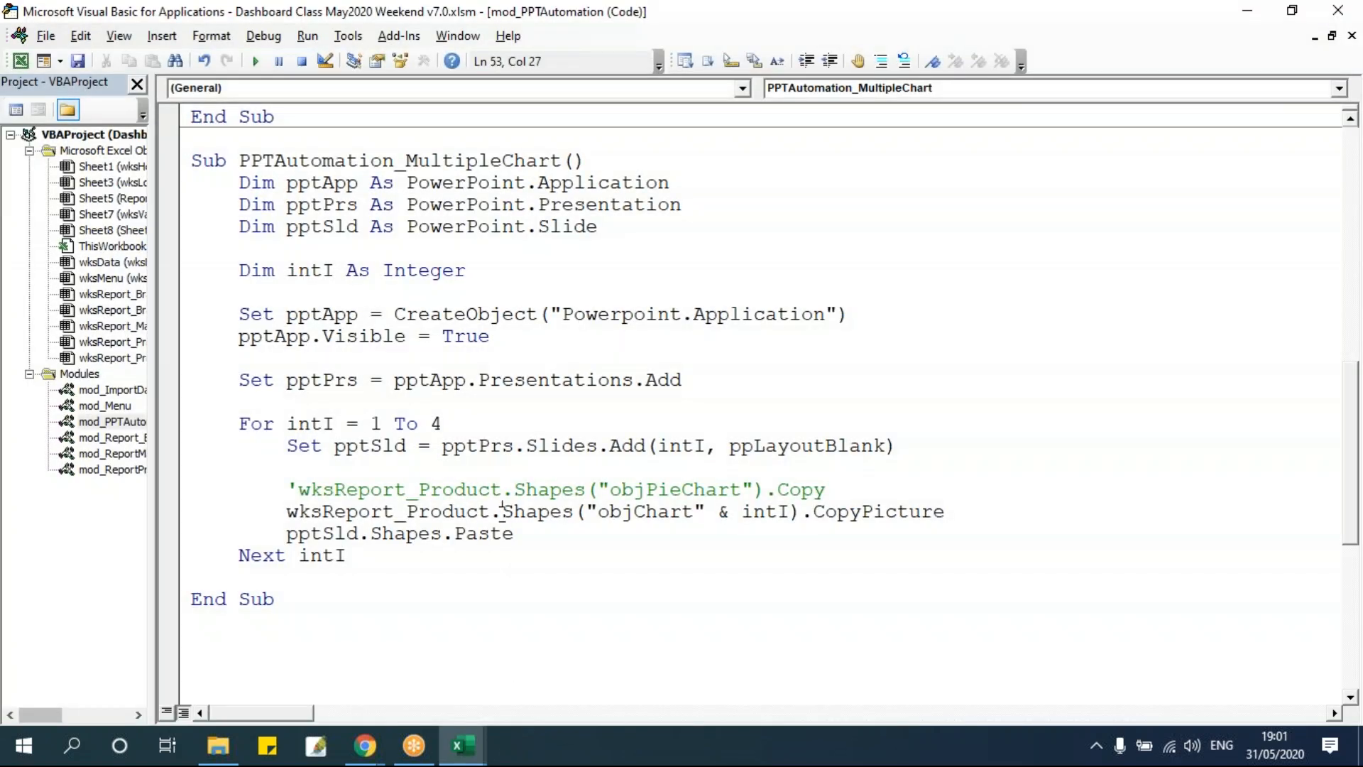
# Review the loop lines of PPTAutomation_MultipleChart, highlighting the slide-adding and copy-paste statements.
pyautogui.scroll(7, 502, 512)
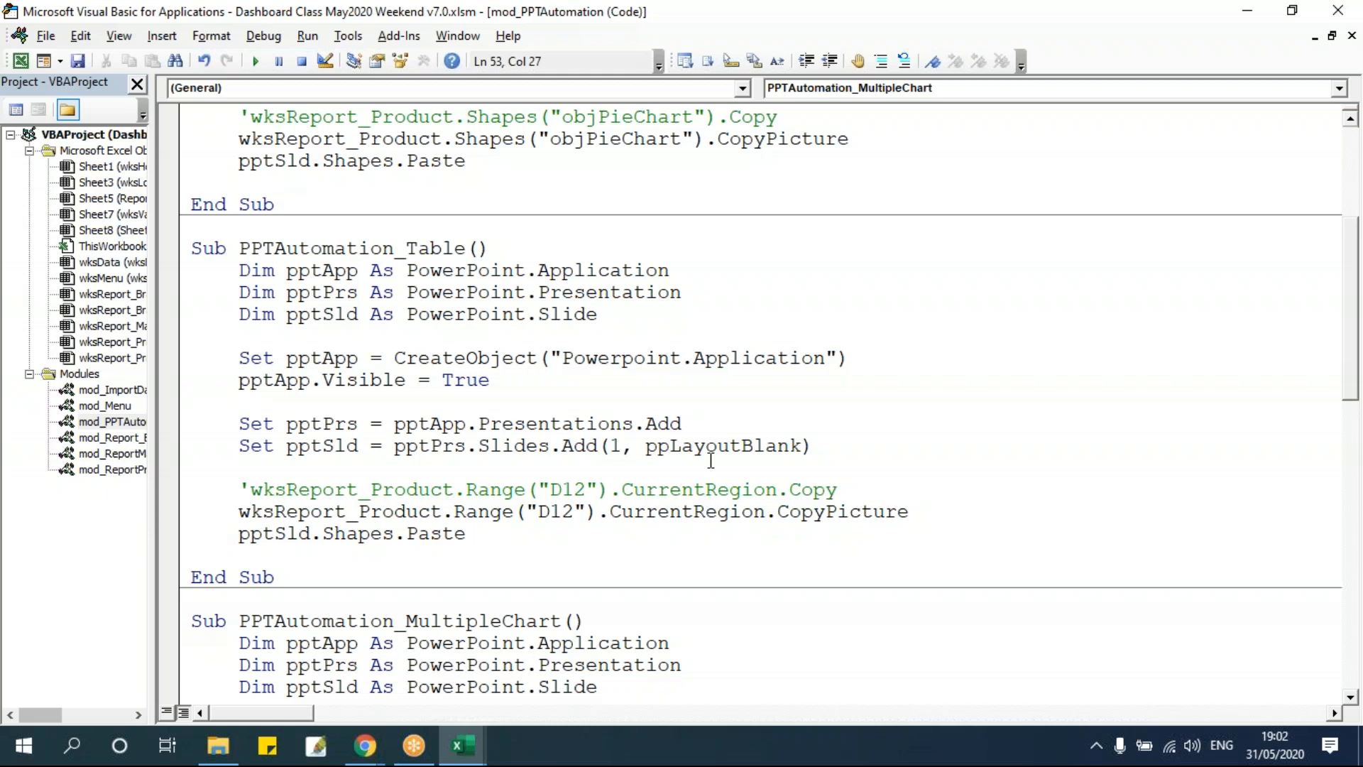
pyautogui.scroll(-3, 710, 462)
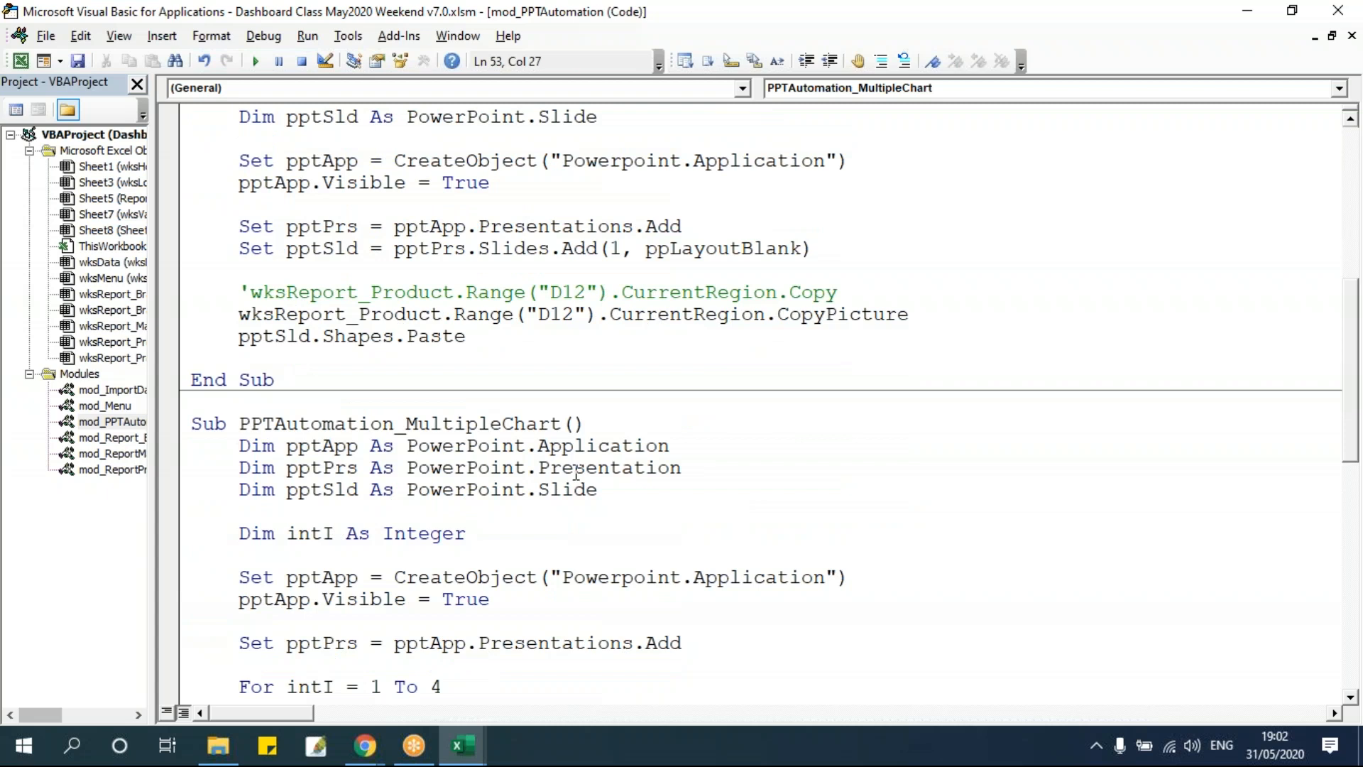
pyautogui.scroll(-4, 576, 471)
pyautogui.scroll(-3, 576, 470)
pyautogui.scroll(2, 336, 387)
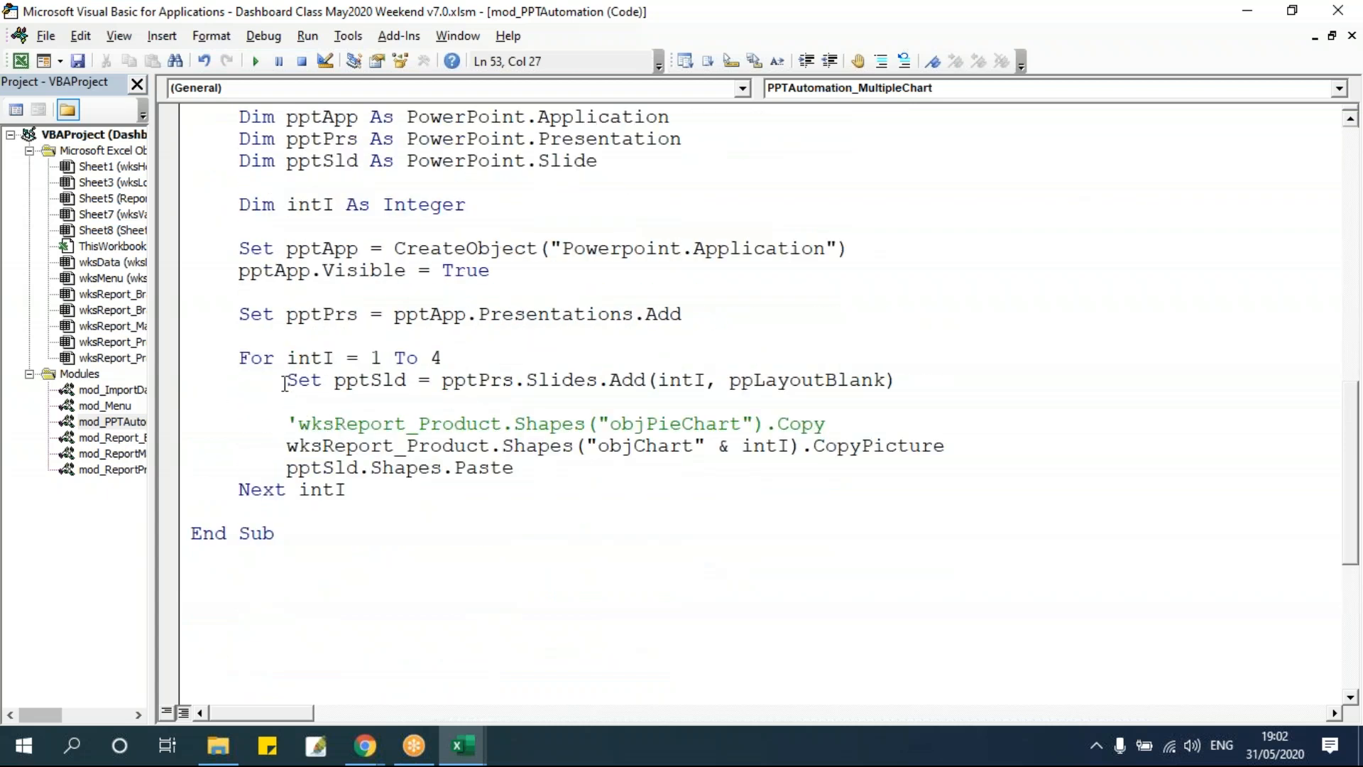
pyautogui.moveTo(288, 380); pyautogui.dragTo(1015, 380)
pyautogui.moveTo(538, 467); pyautogui.dragTo(190, 448)
pyautogui.click(317, 426)
pyautogui.moveTo(287, 444); pyautogui.dragTo(481, 462)
pyautogui.click(569, 471)
pyautogui.moveTo(239, 357); pyautogui.dragTo(397, 499)
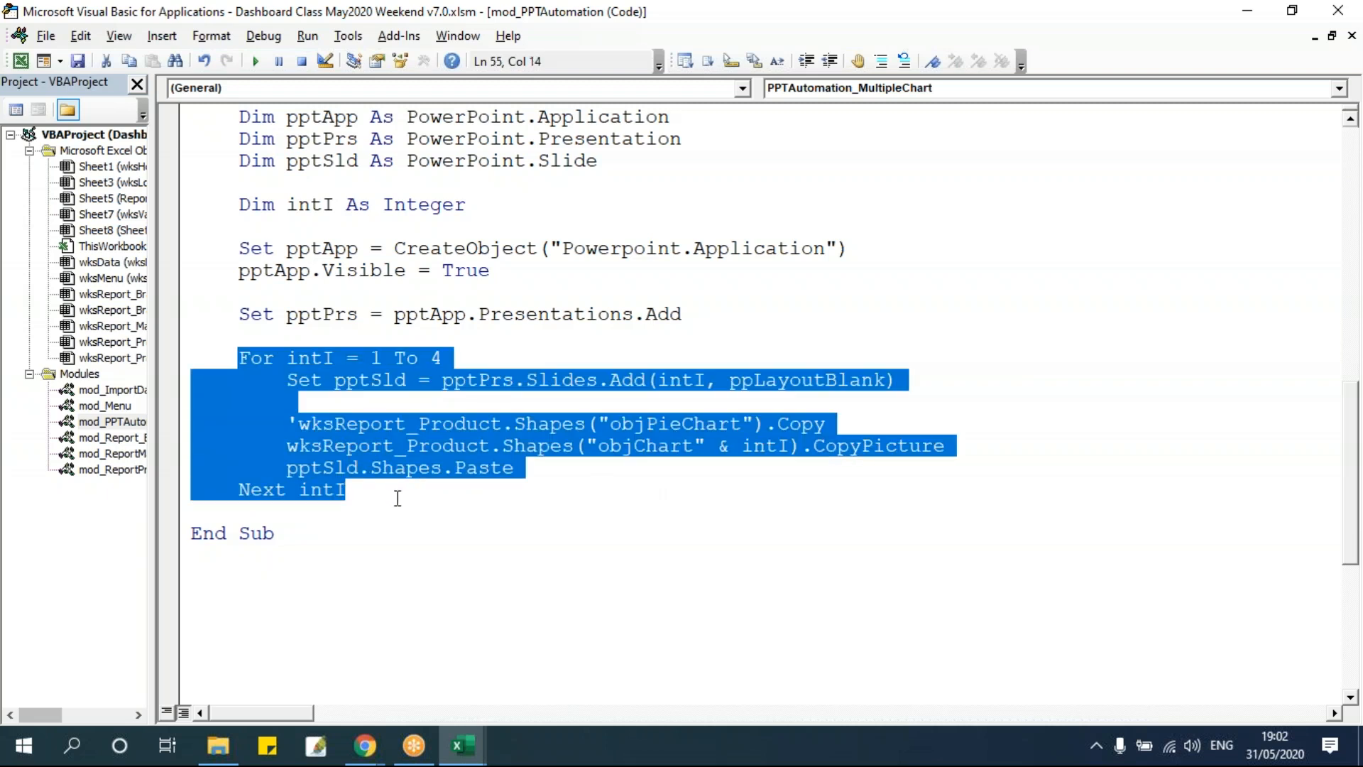
pyautogui.click(398, 376)
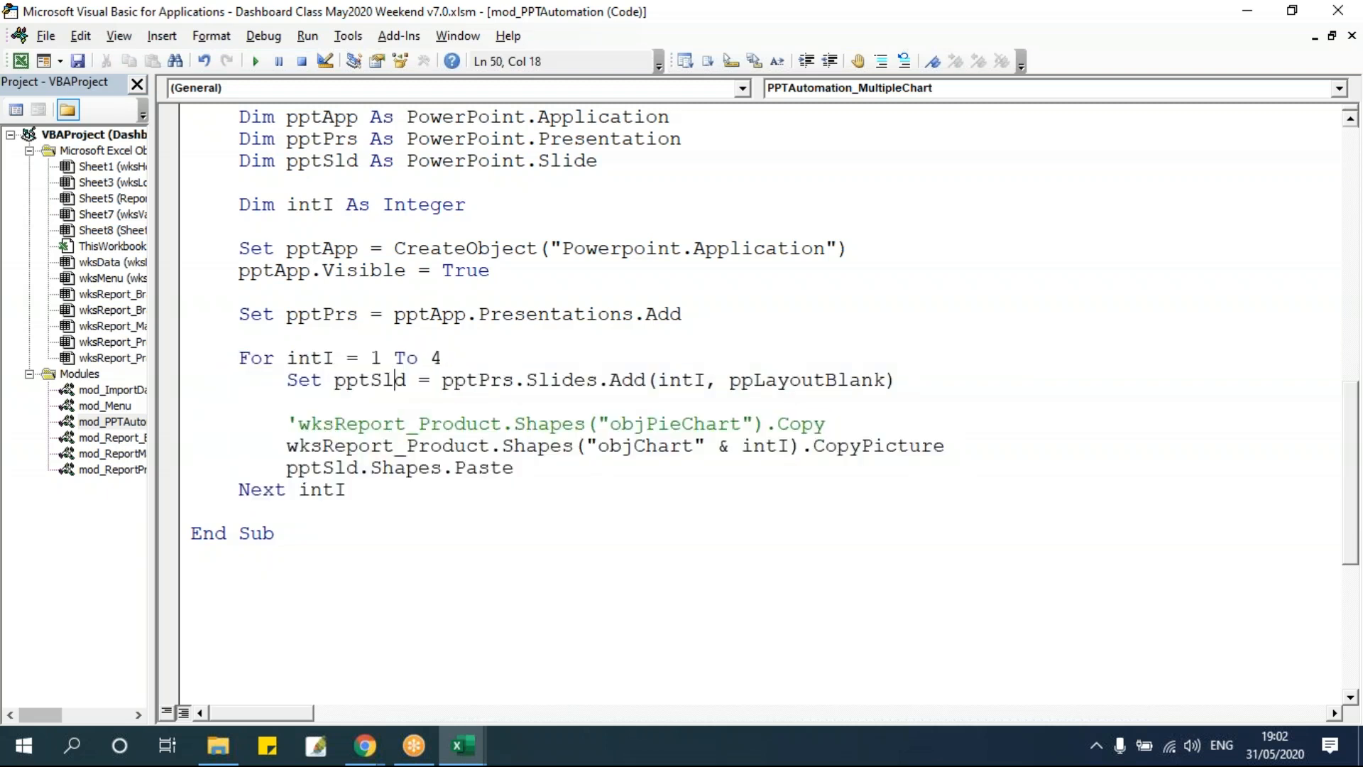
pyautogui.moveTo(286, 446); pyautogui.dragTo(540, 463)
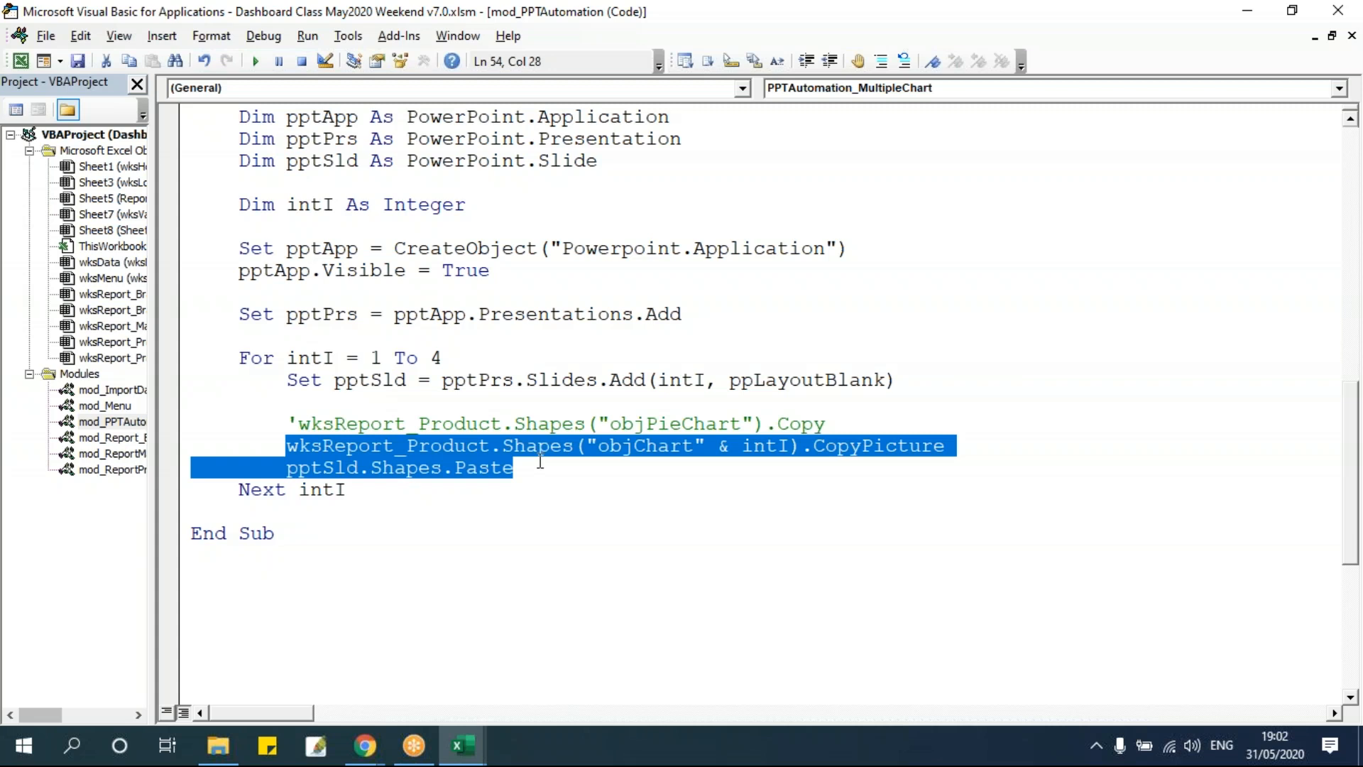
pyautogui.click(511, 353)
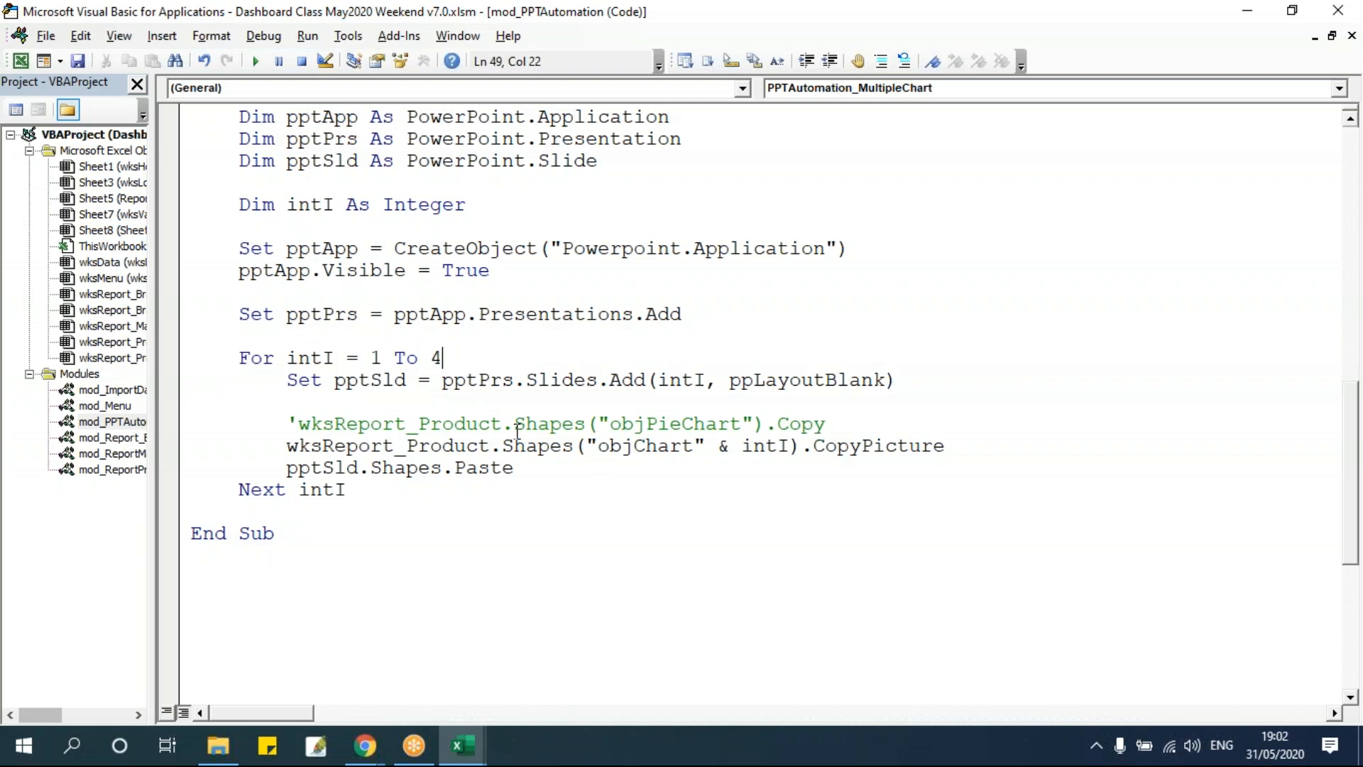
# Examine the loop structure and compare it with the PPTAutomation_Table procedure above.
pyautogui.moveTo(238, 358); pyautogui.dragTo(346, 490)
pyautogui.click(387, 358)
pyautogui.doubleClick(436, 357)
pyautogui.moveTo(289, 379); pyautogui.dragTo(526, 474)
pyautogui.click(526, 474)
pyautogui.click(304, 509)
pyautogui.click(371, 469)
pyautogui.scroll(2, 411, 389)
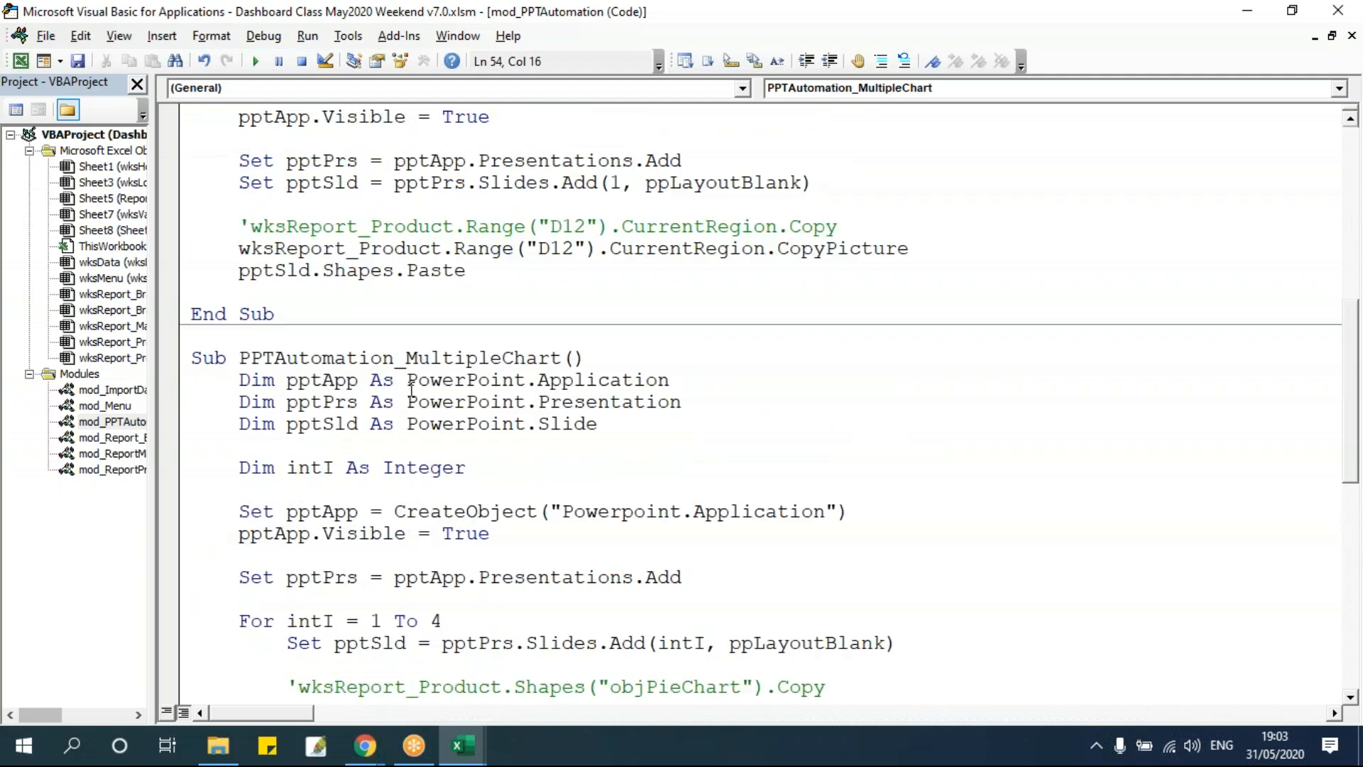
pyautogui.scroll(-3, 409, 385)
pyautogui.moveTo(234, 114); pyautogui.dragTo(399, 493)
pyautogui.click(401, 342)
pyautogui.scroll(6, 454, 359)
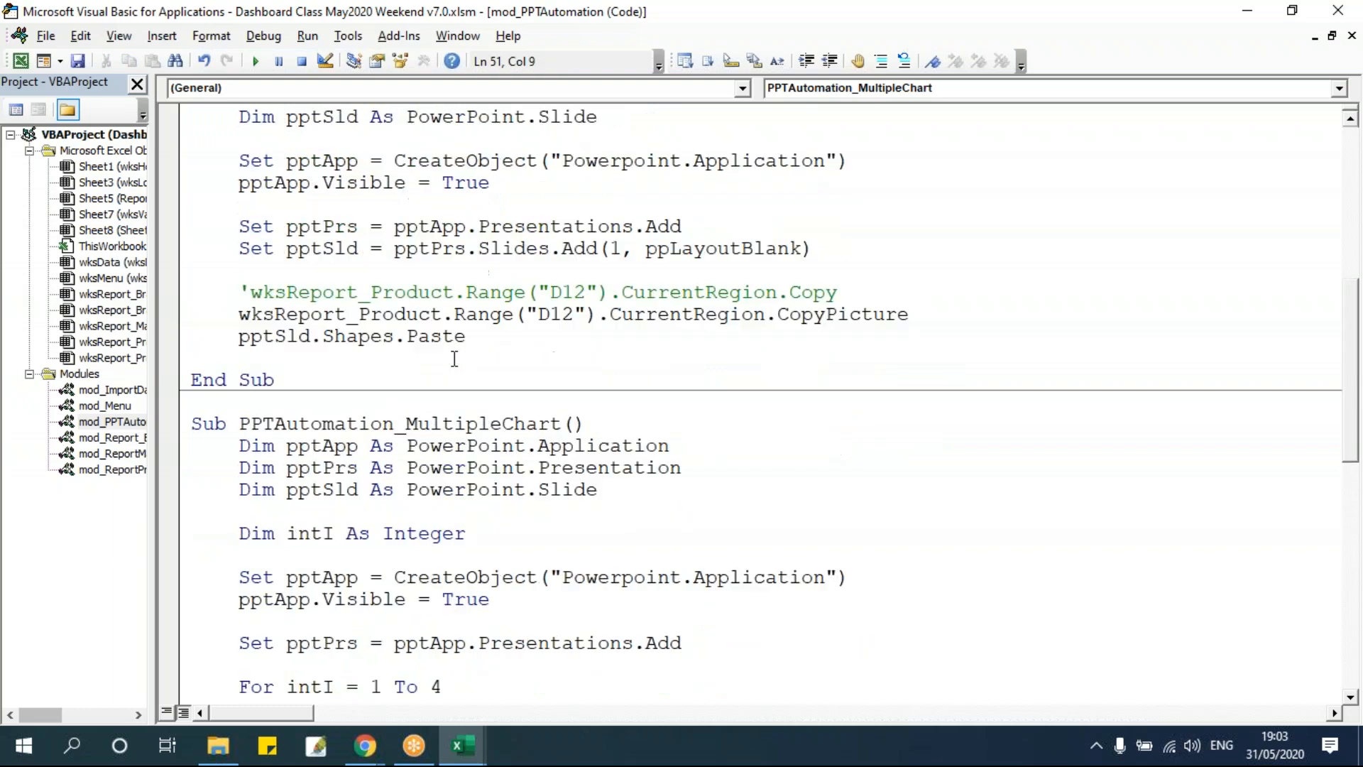